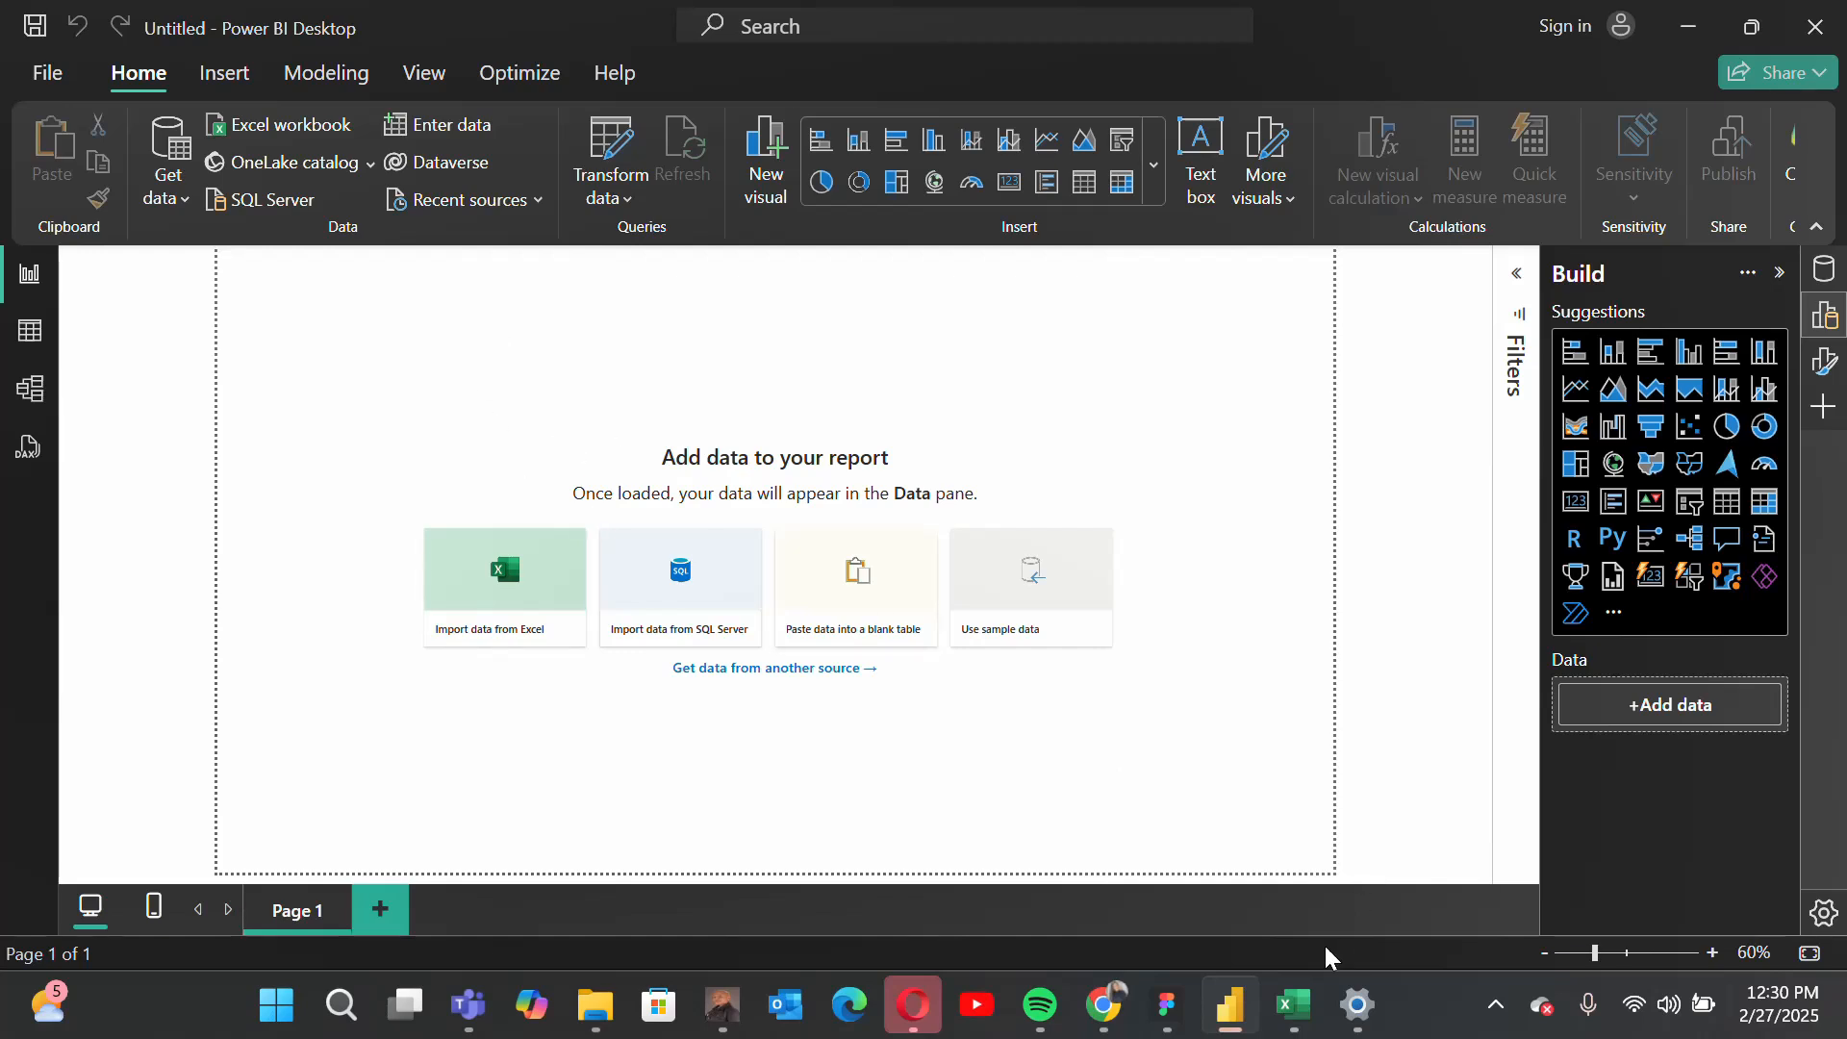
# Step: Switch to Excel and review the columns and records of the Call Center dataset
pyautogui.click(1293, 1005)
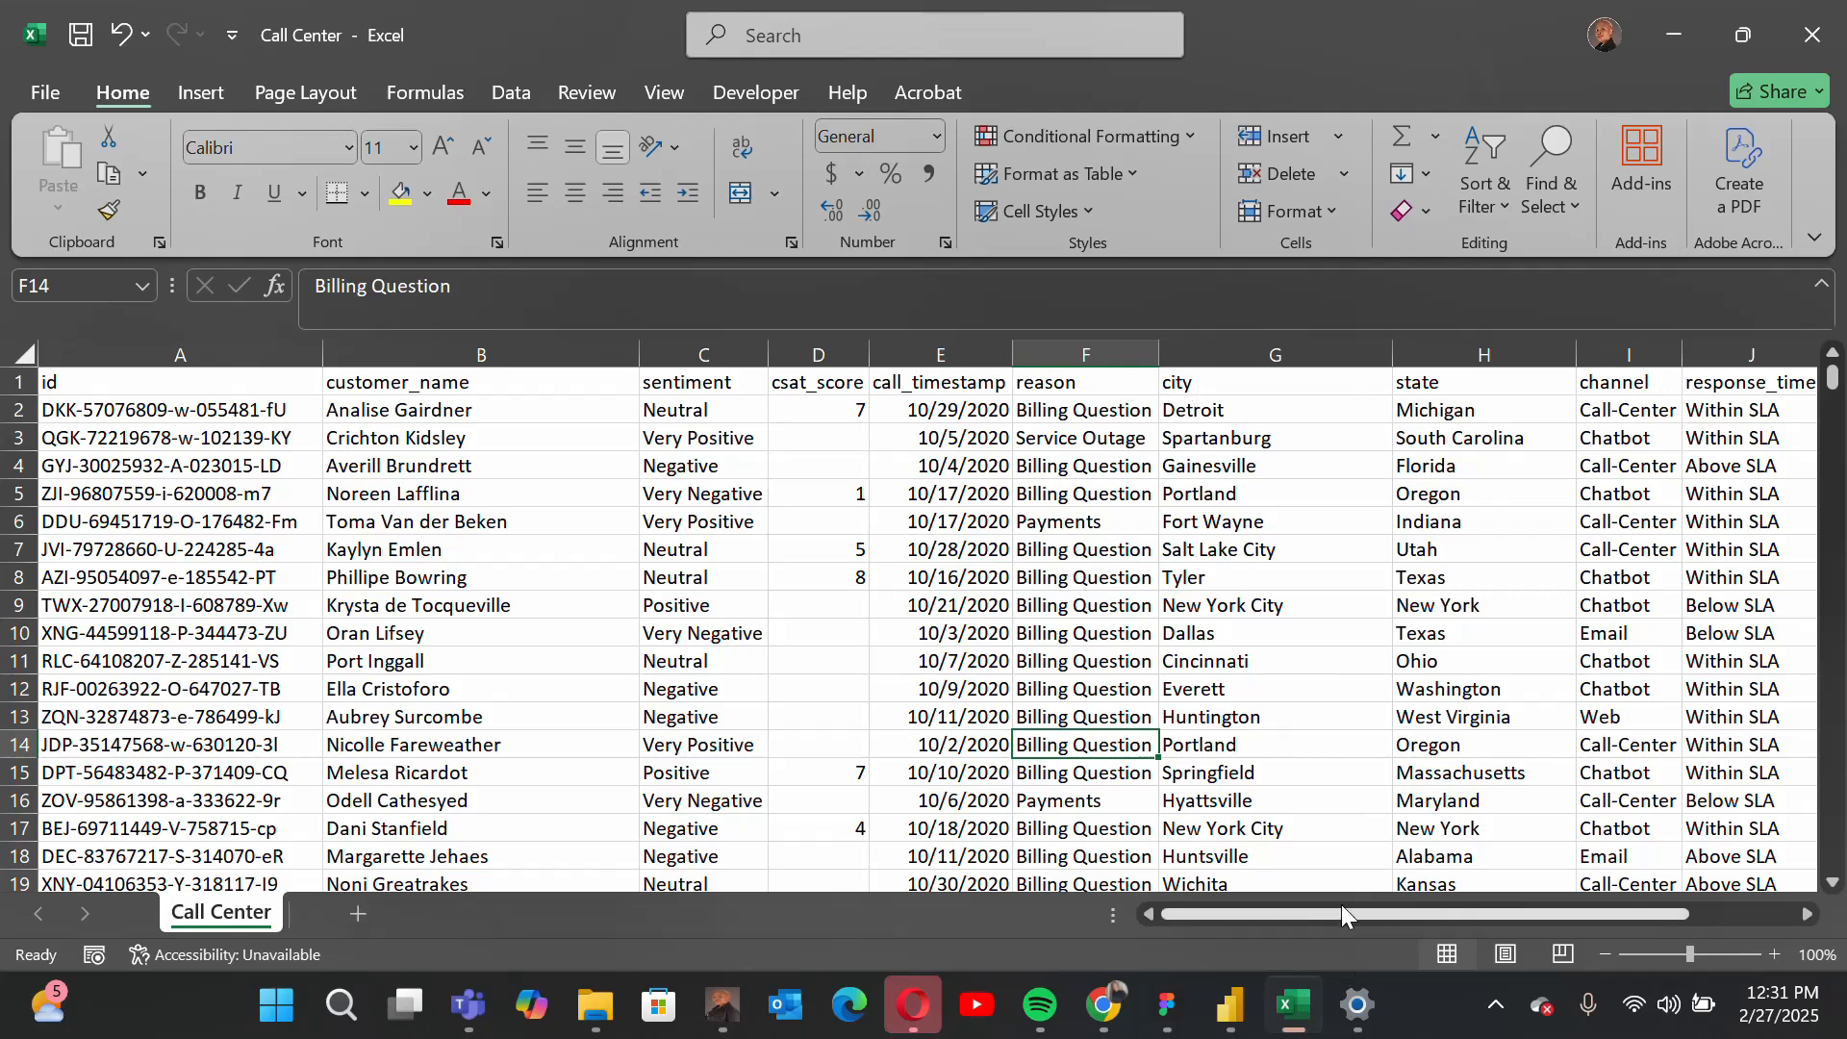
pyautogui.moveTo(1341, 913); pyautogui.dragTo(1435, 913)
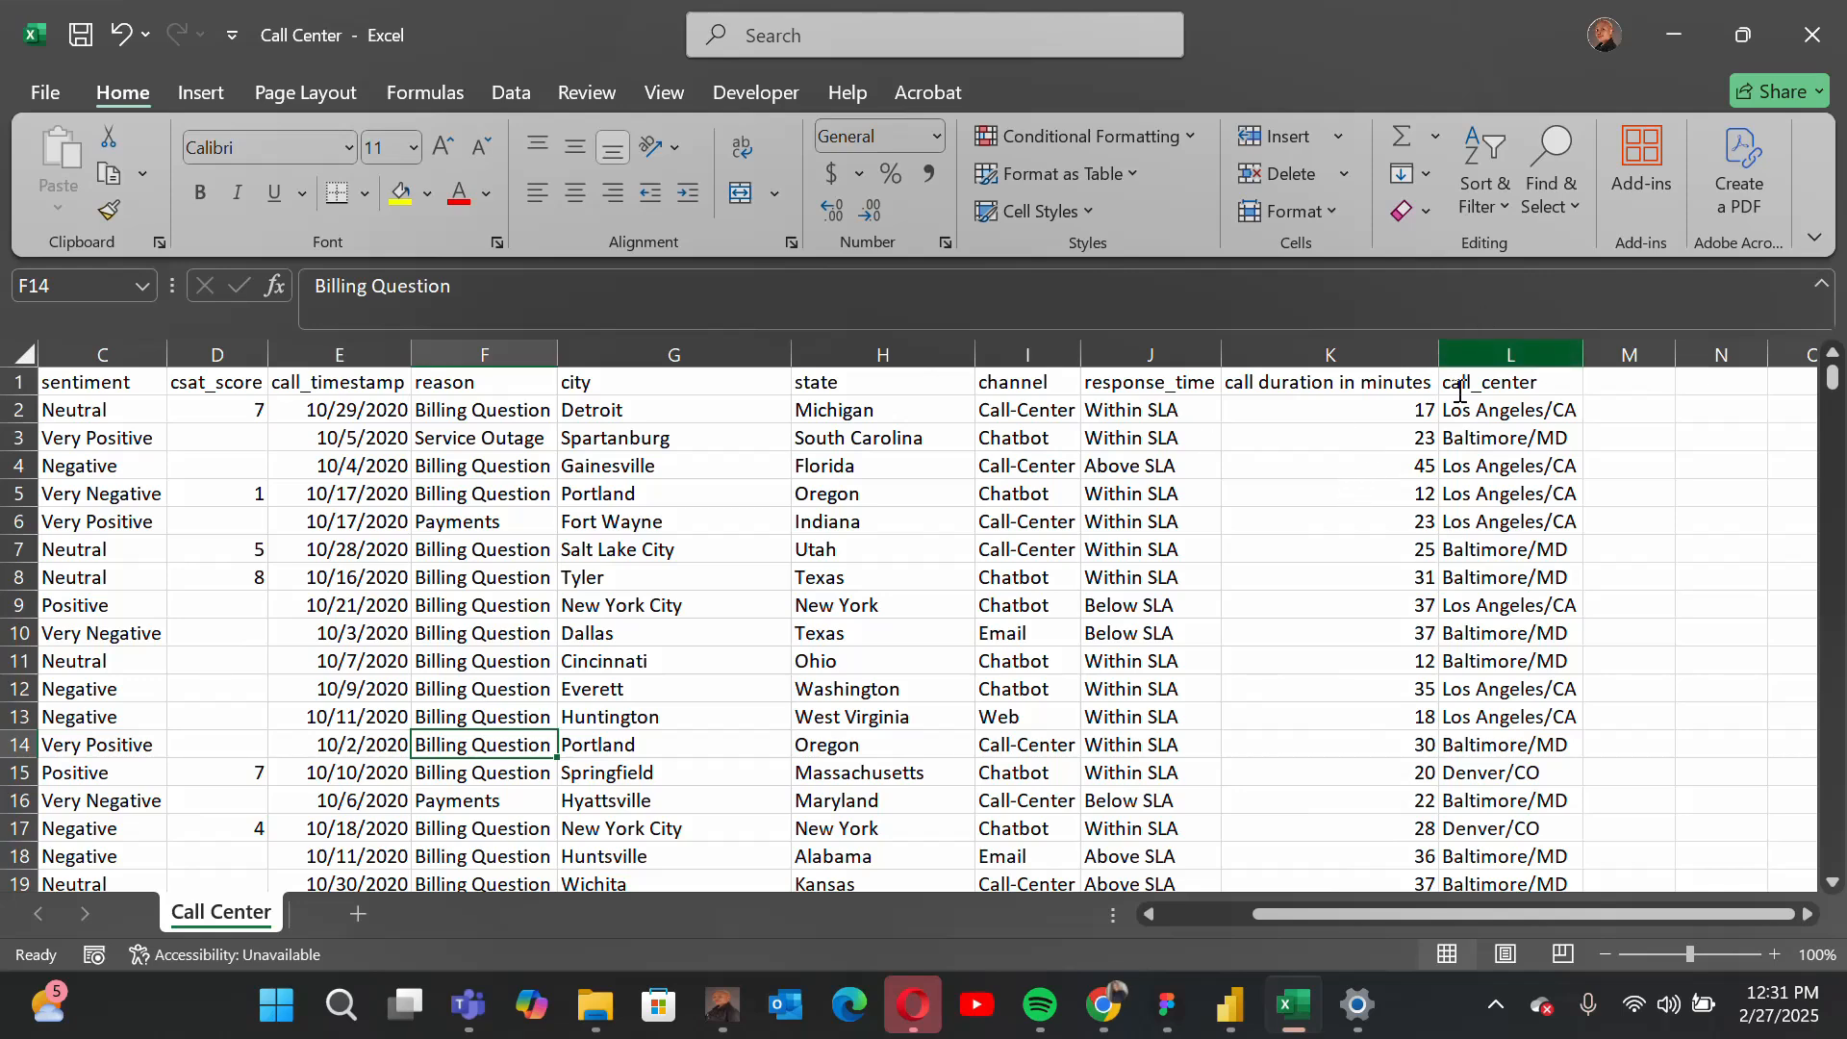
pyautogui.moveTo(1437, 913); pyautogui.dragTo(1228, 921)
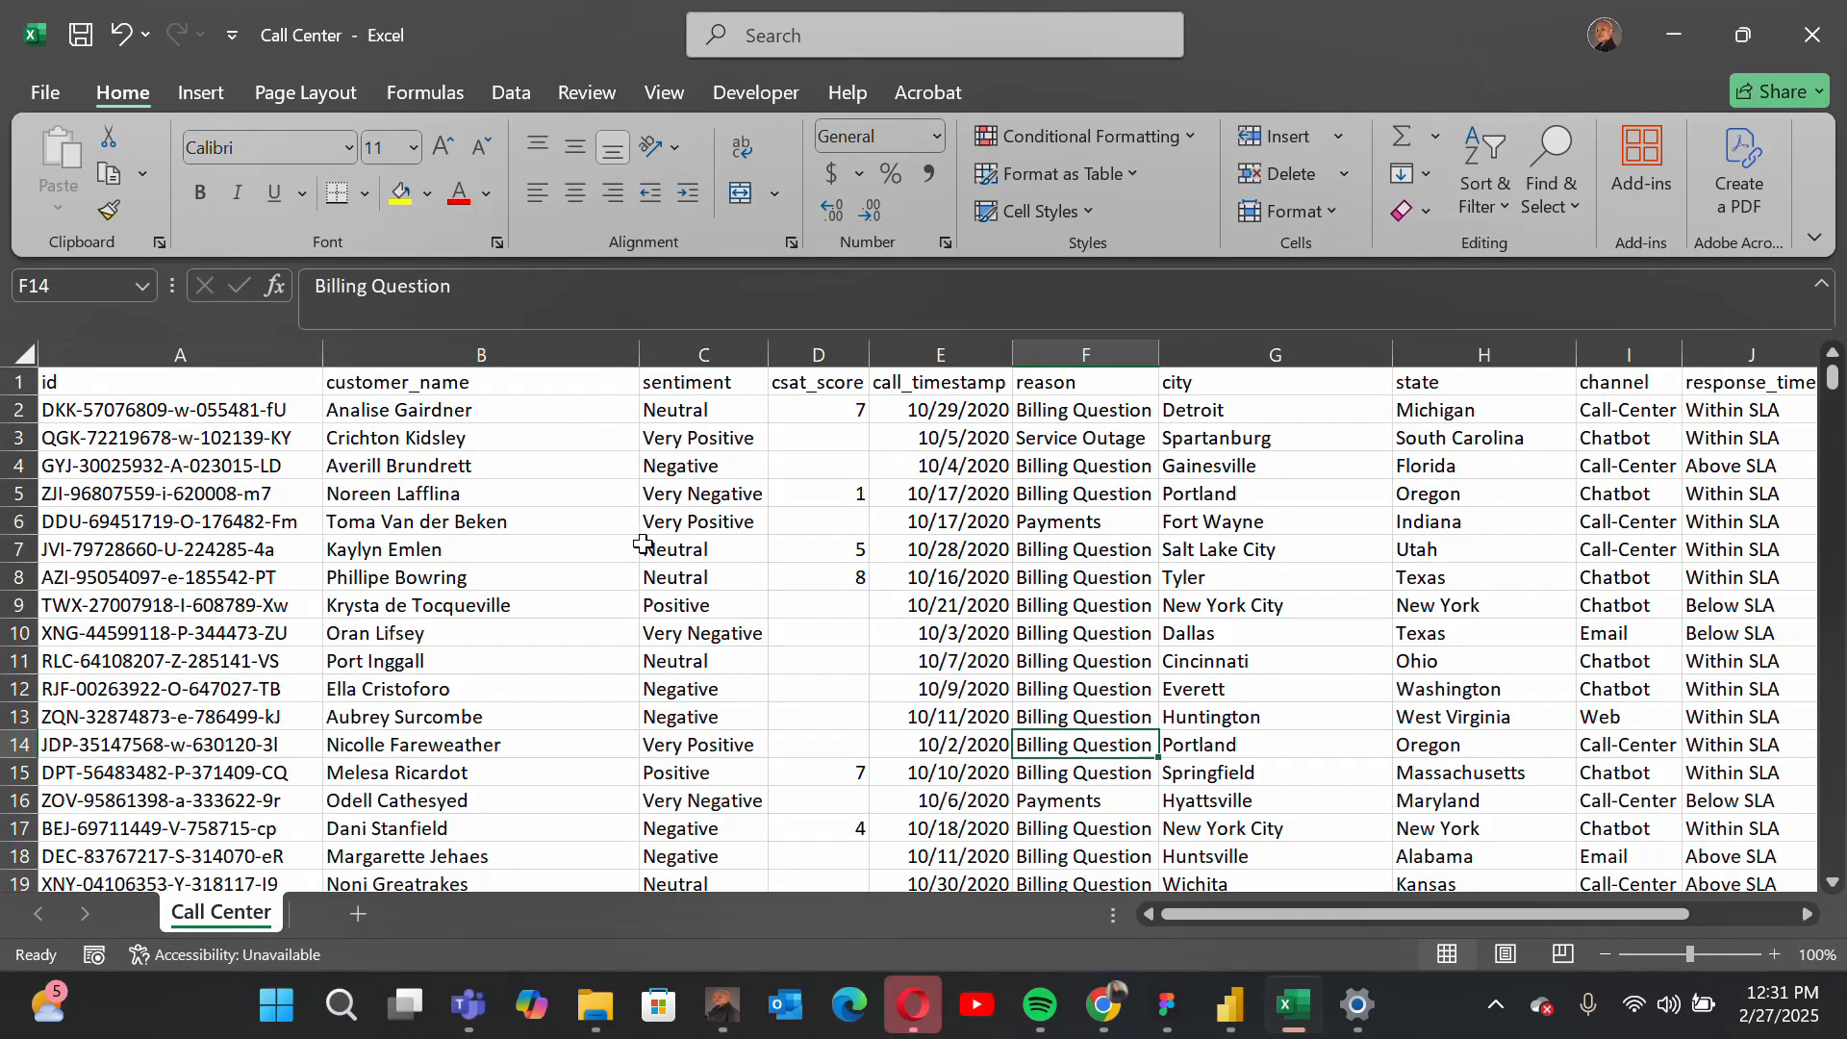
pyautogui.scroll(-1, 643, 543)
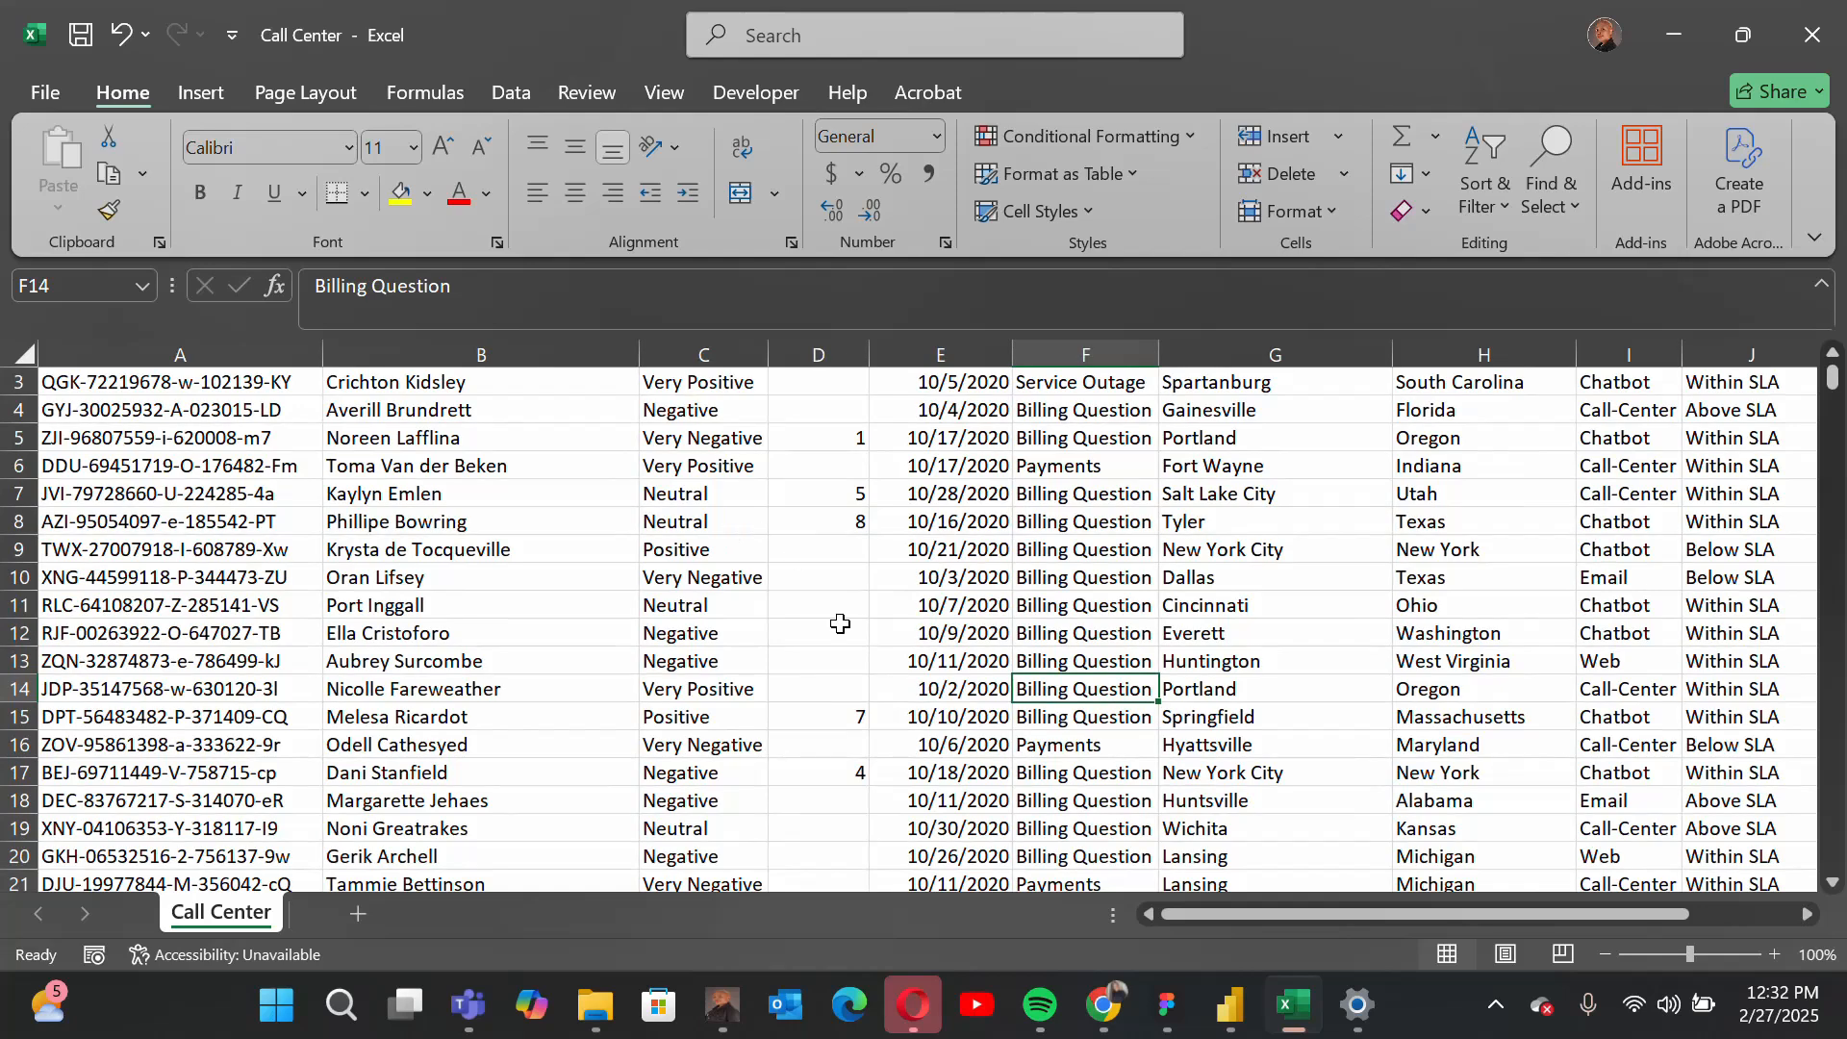
pyautogui.scroll(1, 837, 623)
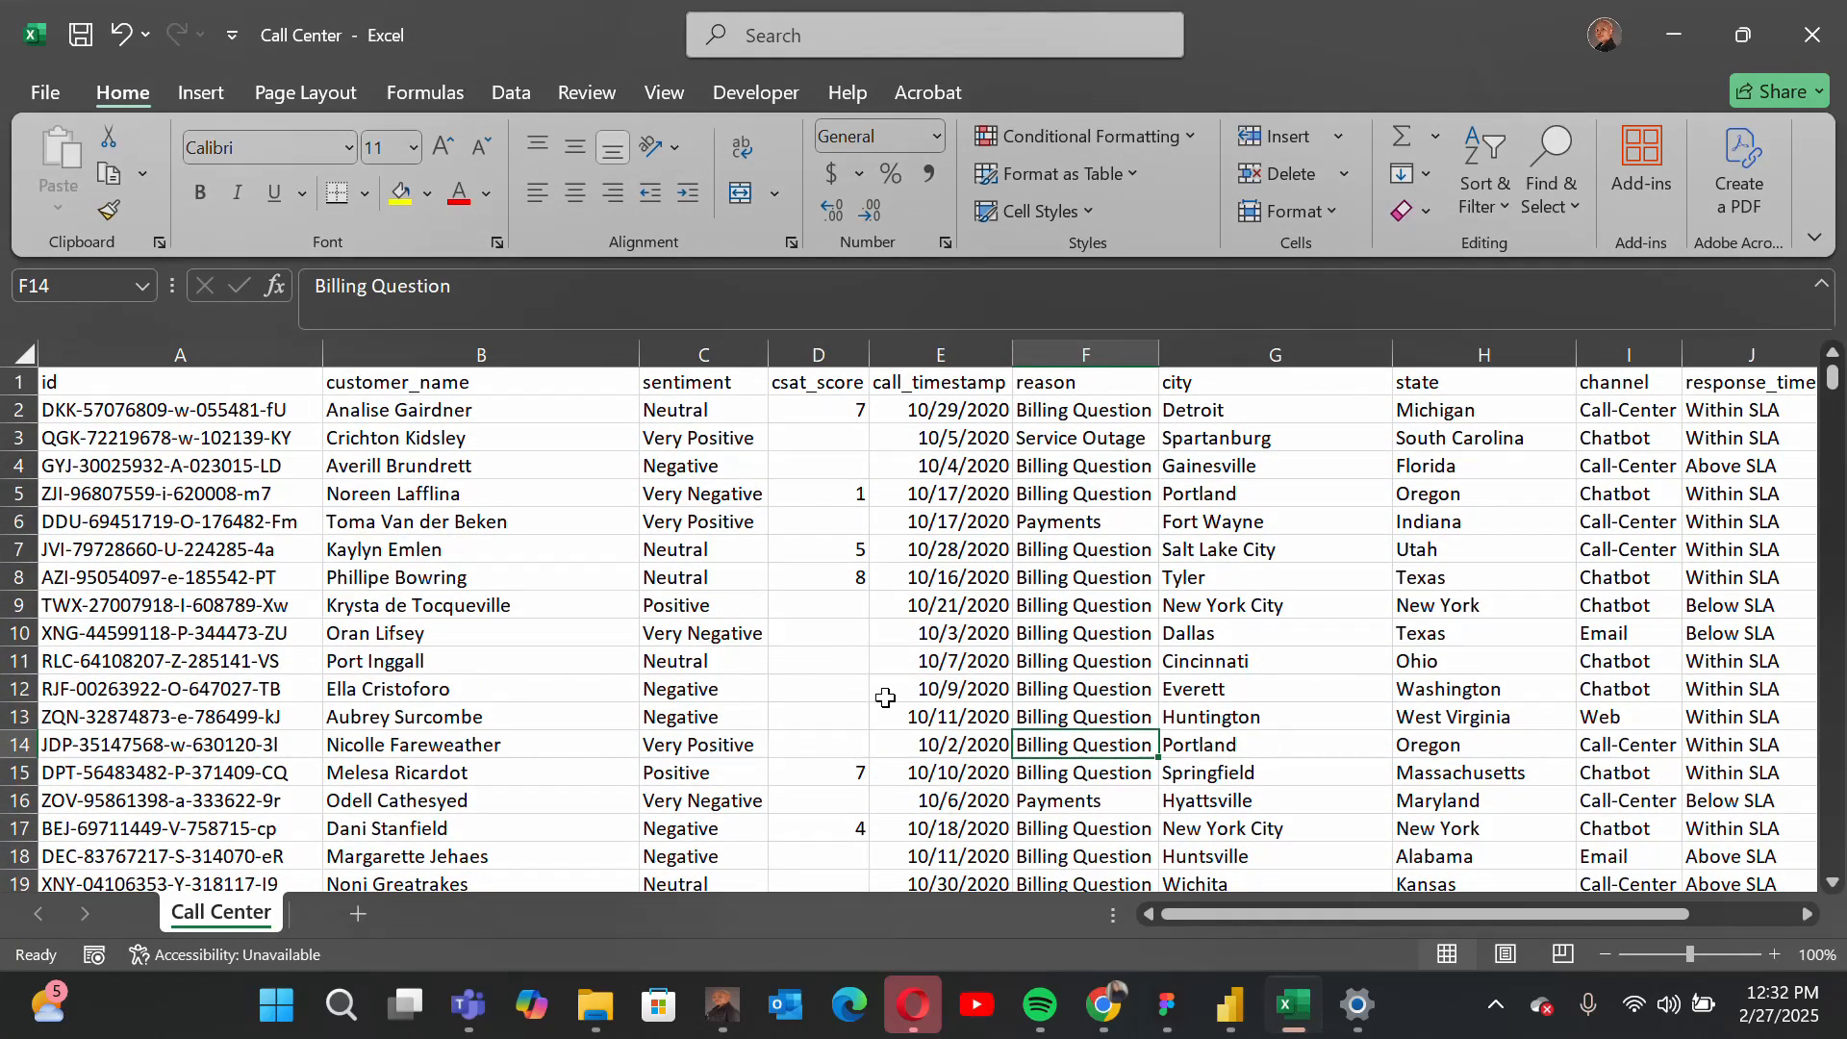
# Step: Switch to Power BI Desktop and import the Call Center file from the Dataset folder in Downloads, with all file types listed
pyautogui.click(1229, 1010)
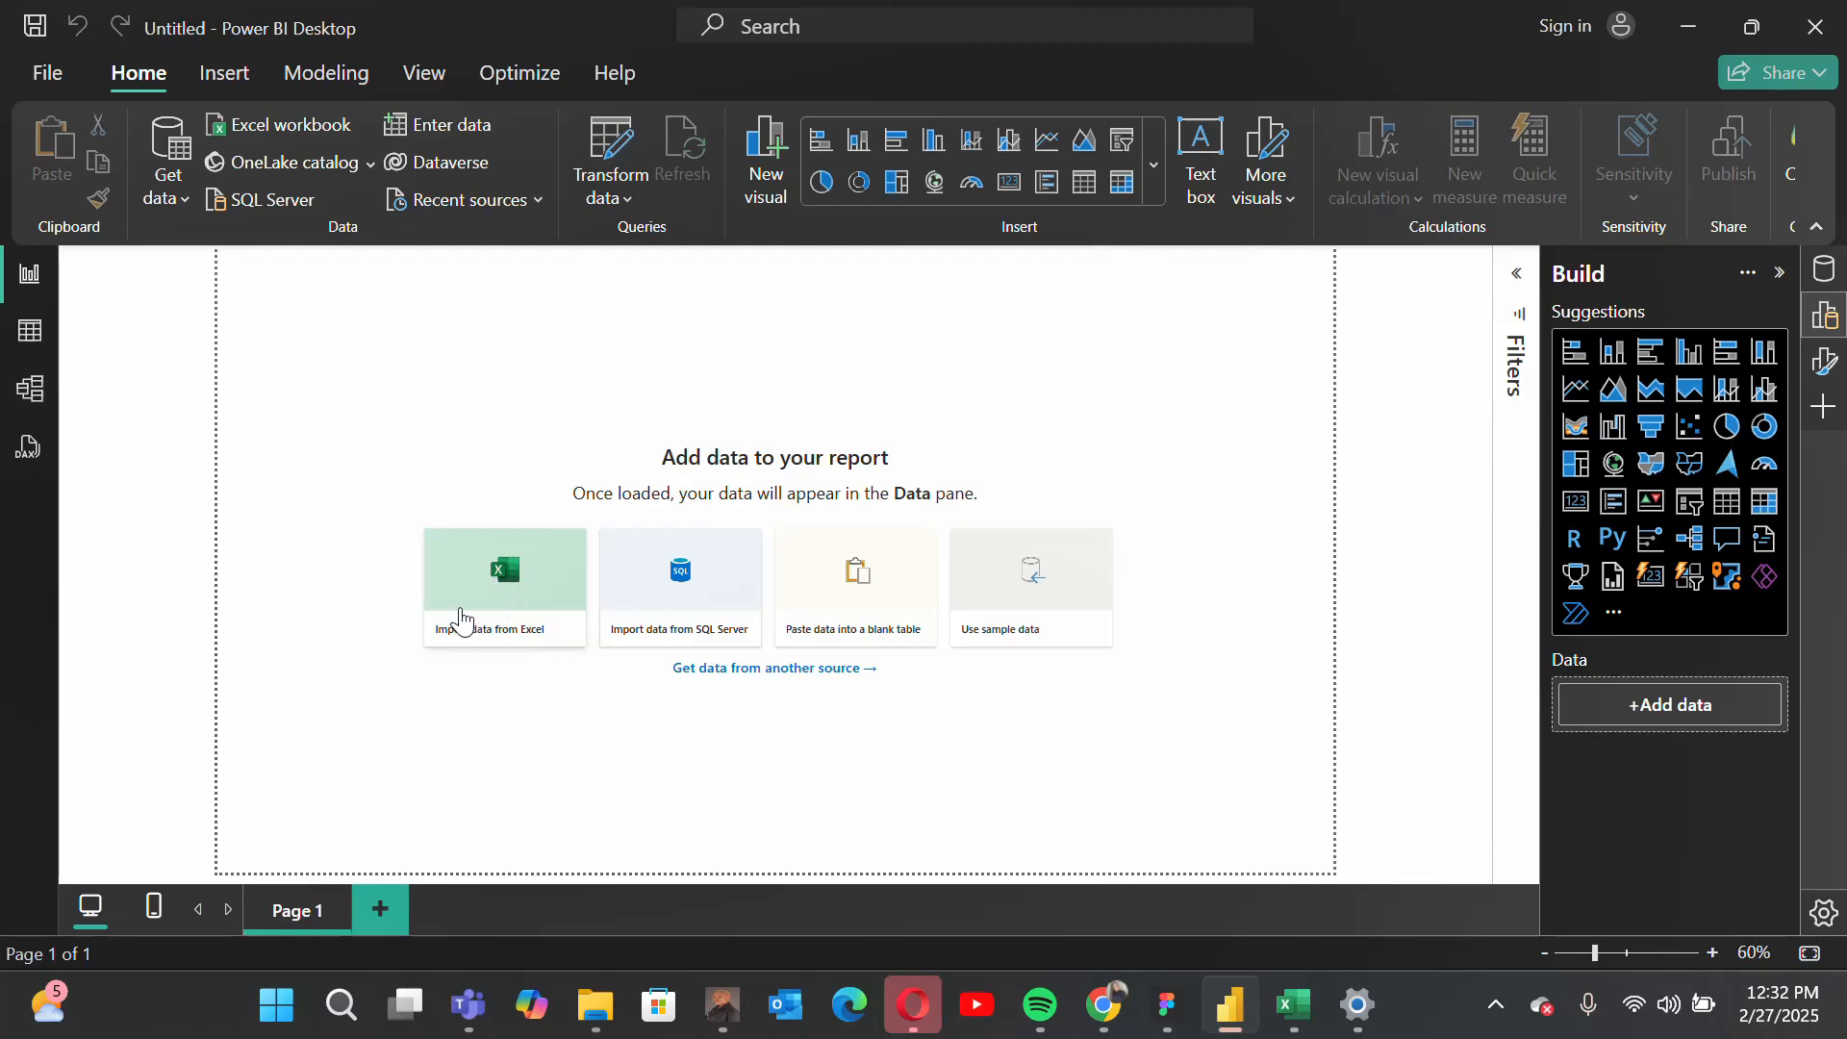
pyautogui.click(512, 603)
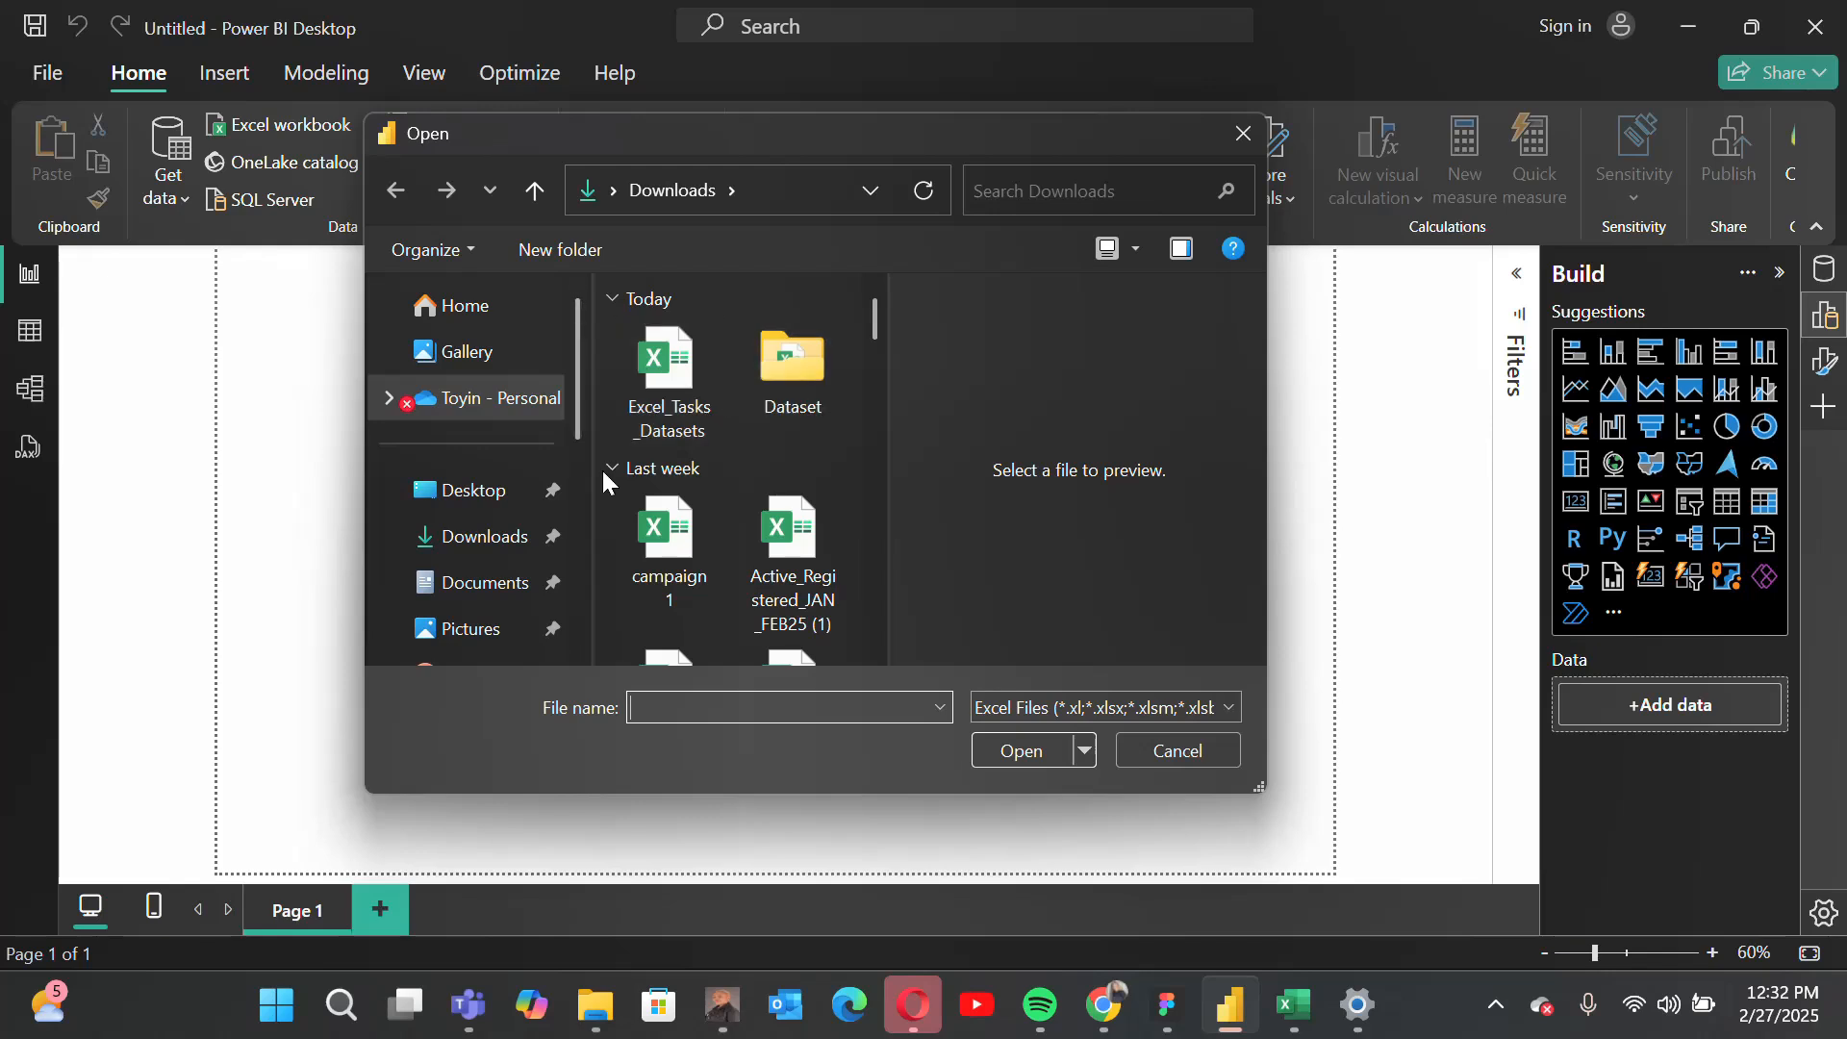
pyautogui.doubleClick(792, 371)
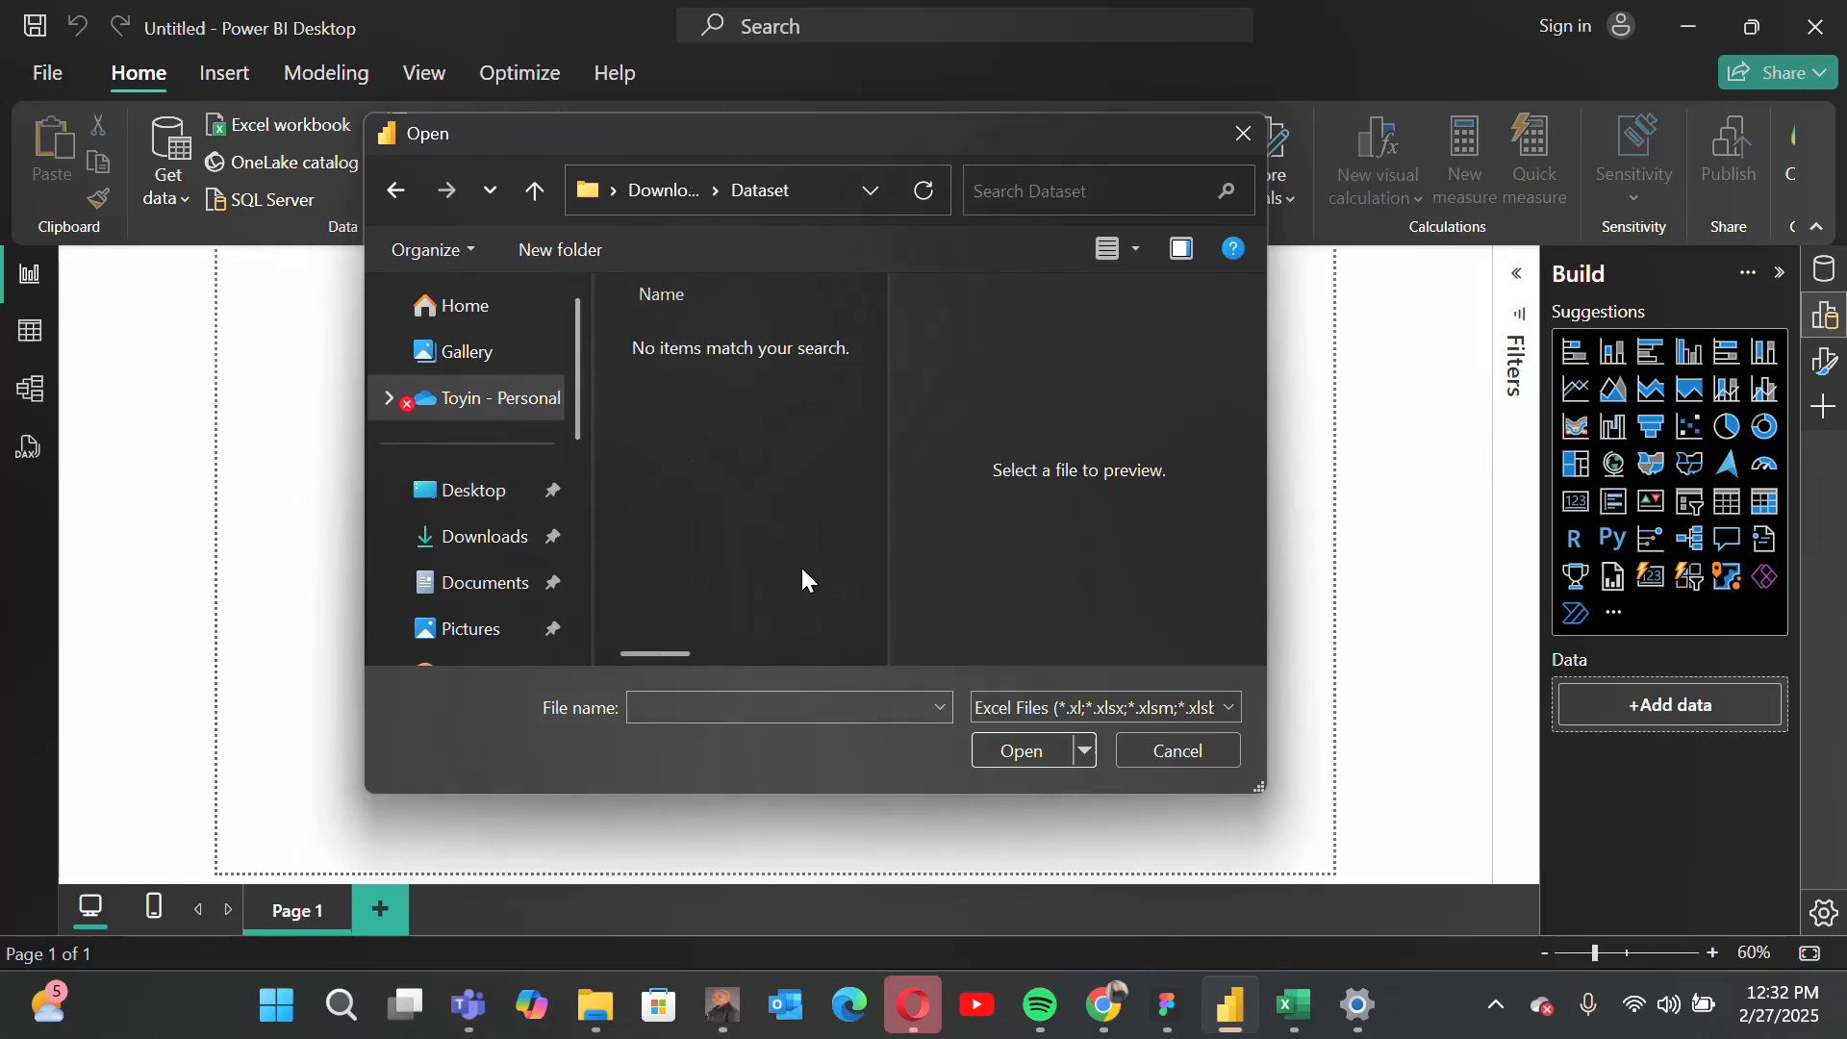
pyautogui.click(1054, 713)
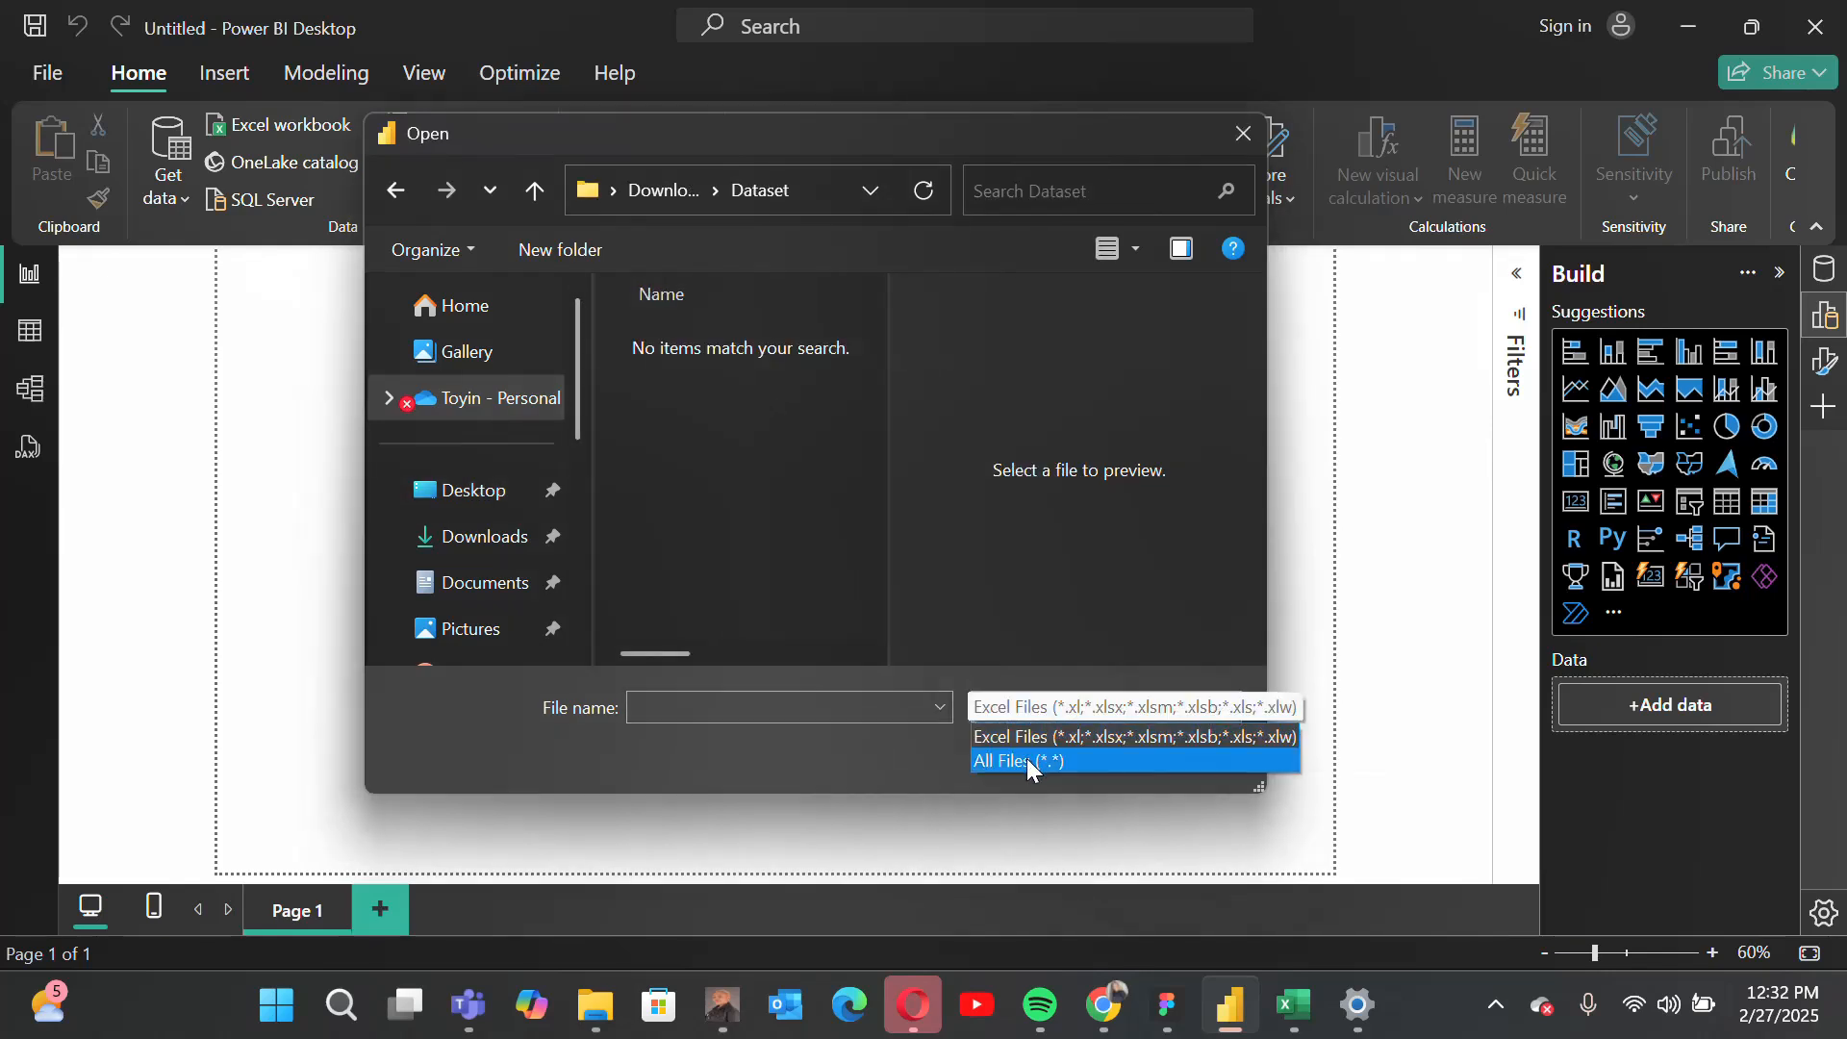
pyautogui.click(1025, 760)
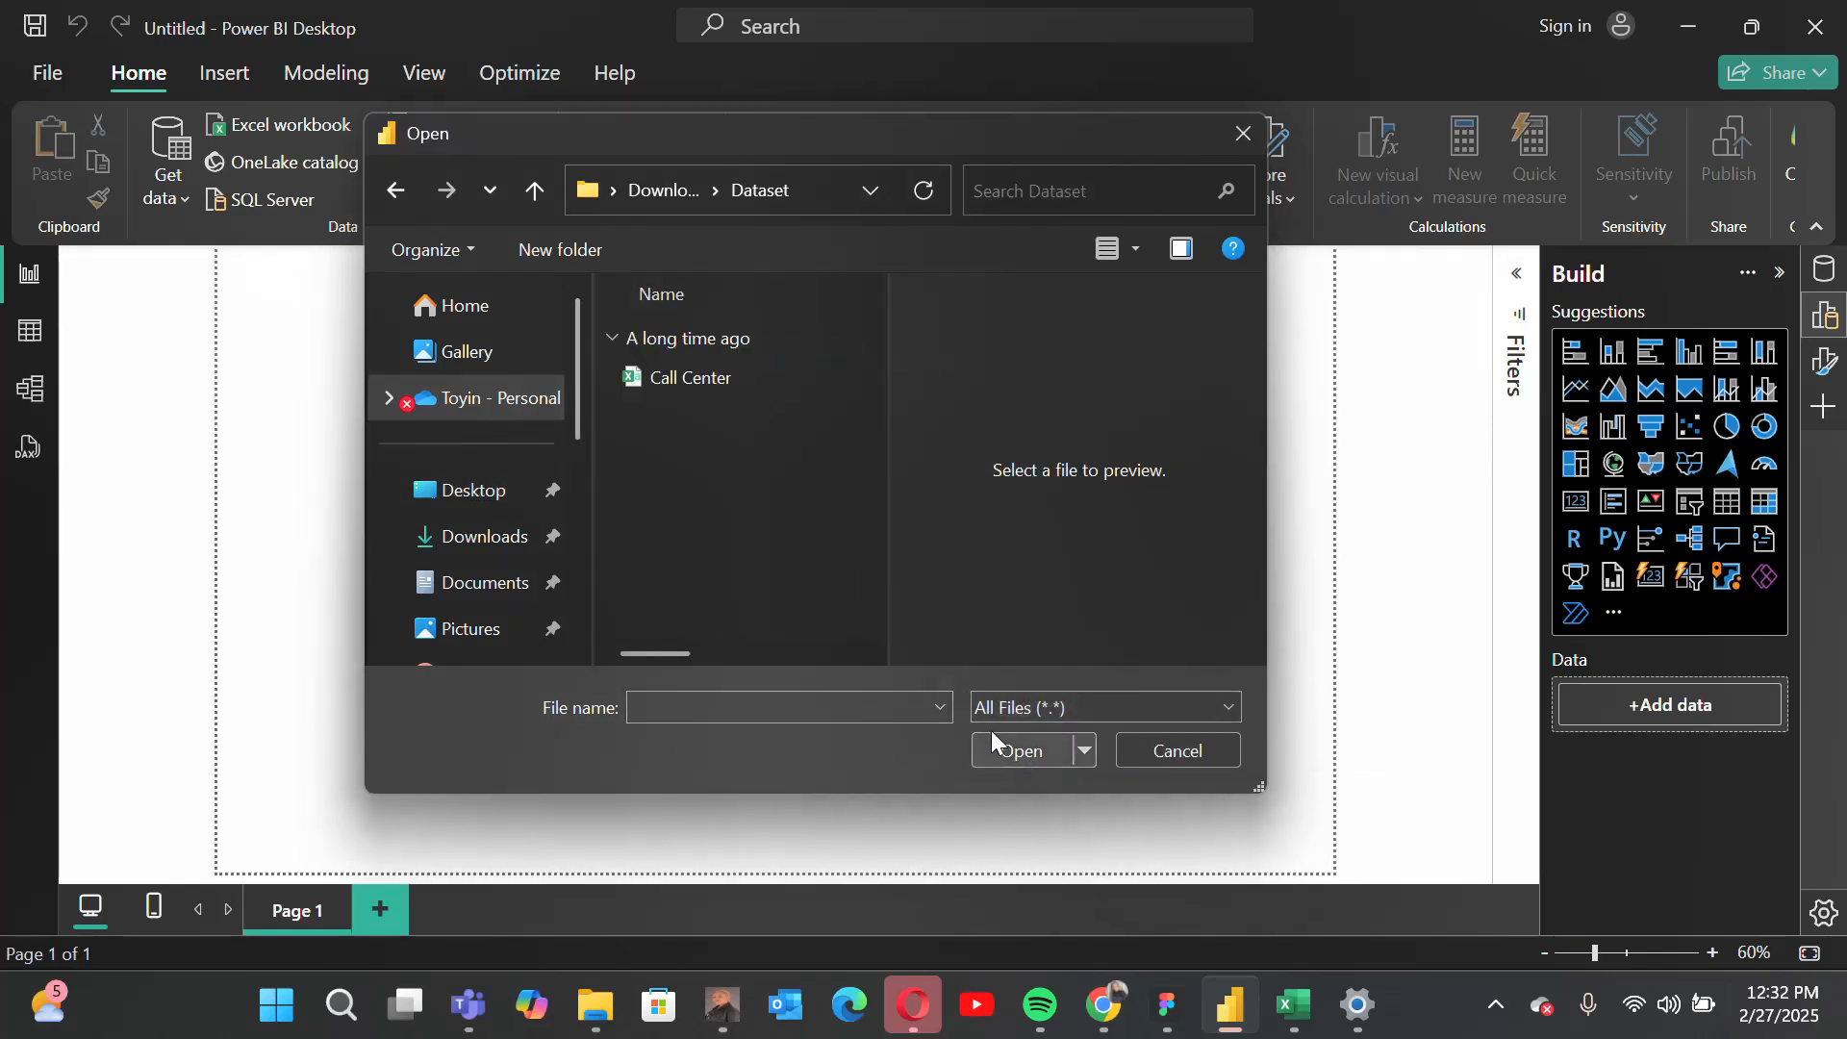
pyautogui.doubleClick(665, 390)
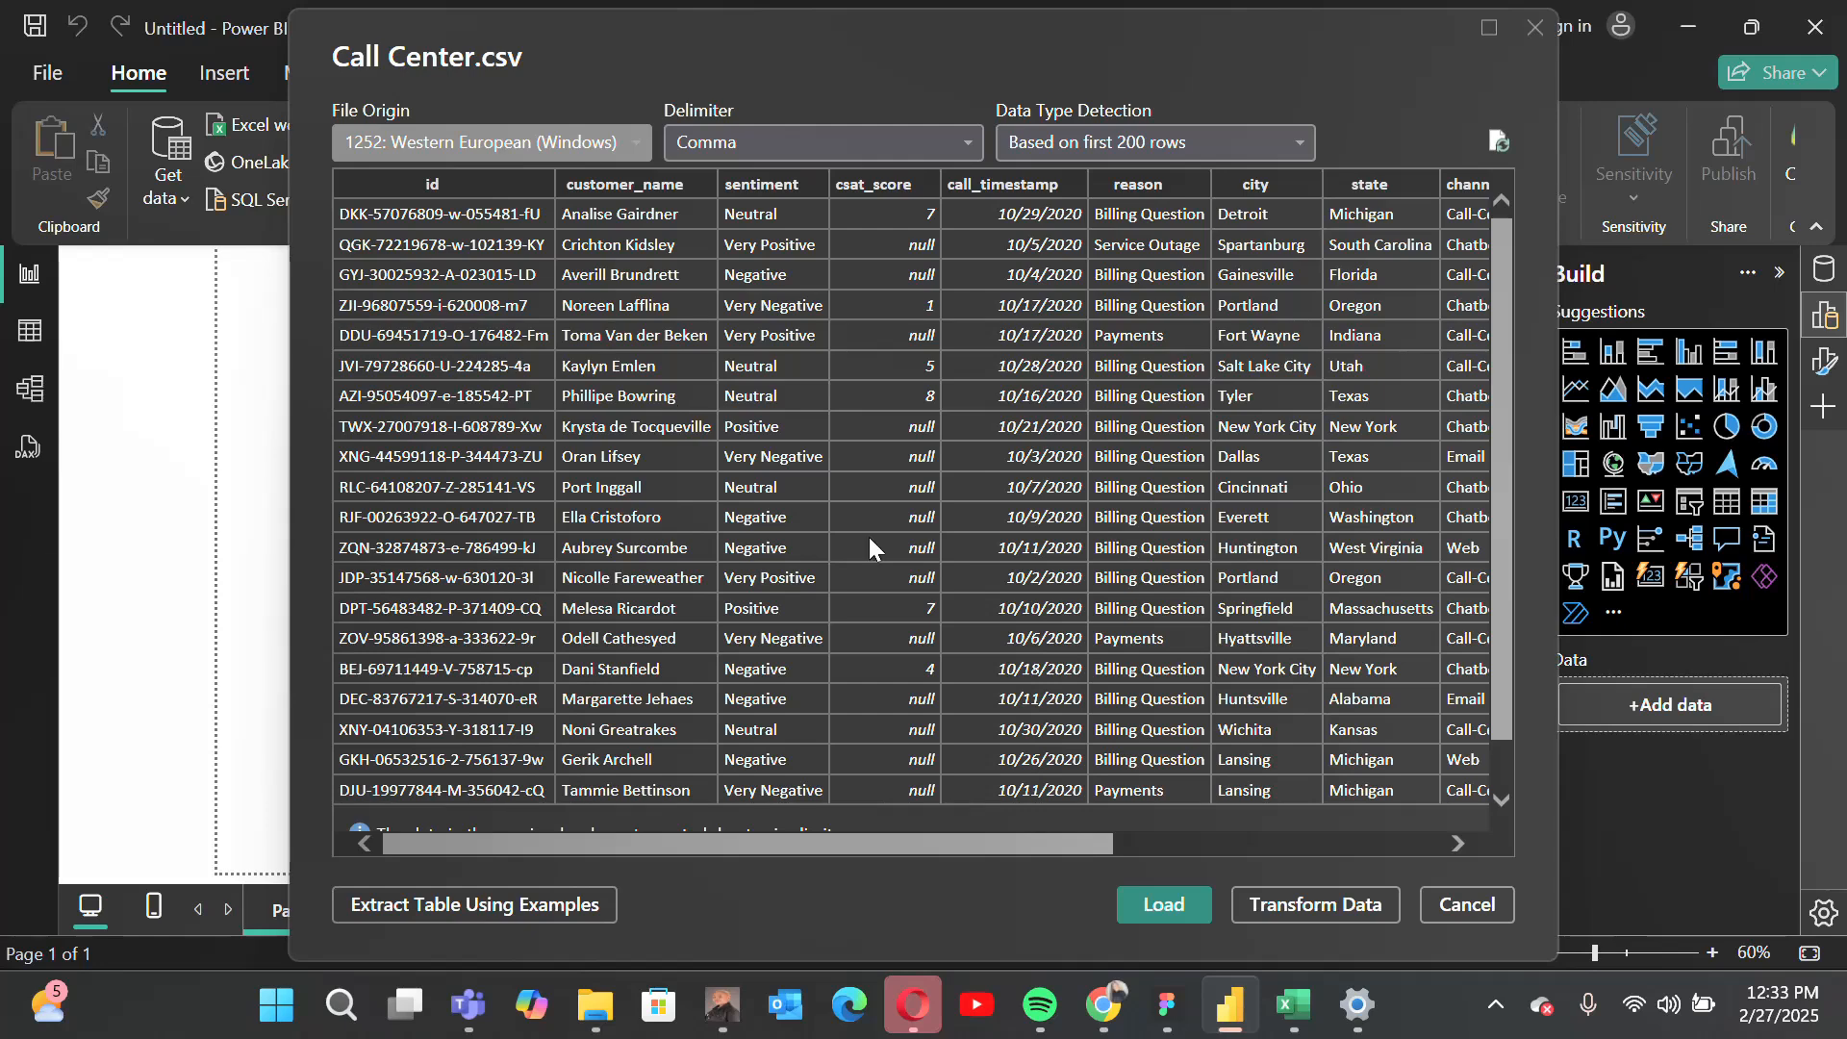
# Step: Check the Call Center.csv preview and open the data for transformation in Power Query Editor
pyautogui.scroll(-1, 1306, 539)
pyautogui.scroll(1, 1306, 539)
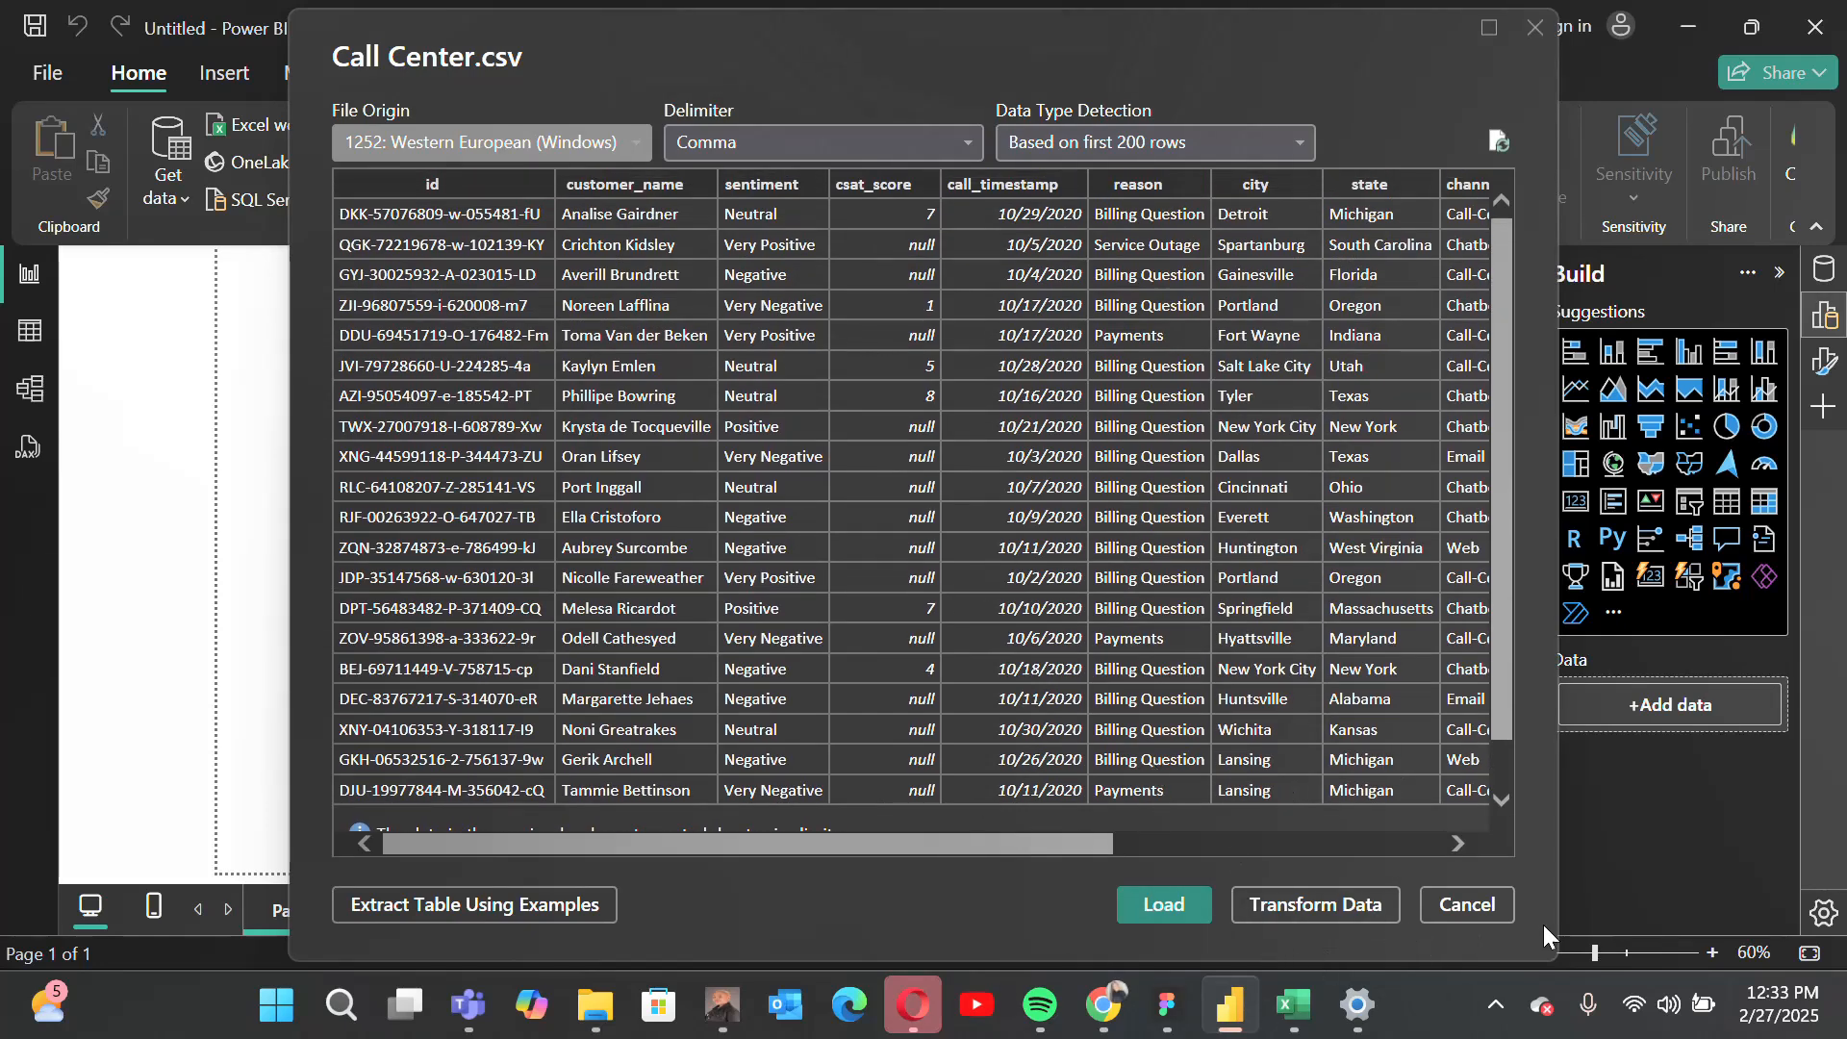
pyautogui.click(1306, 904)
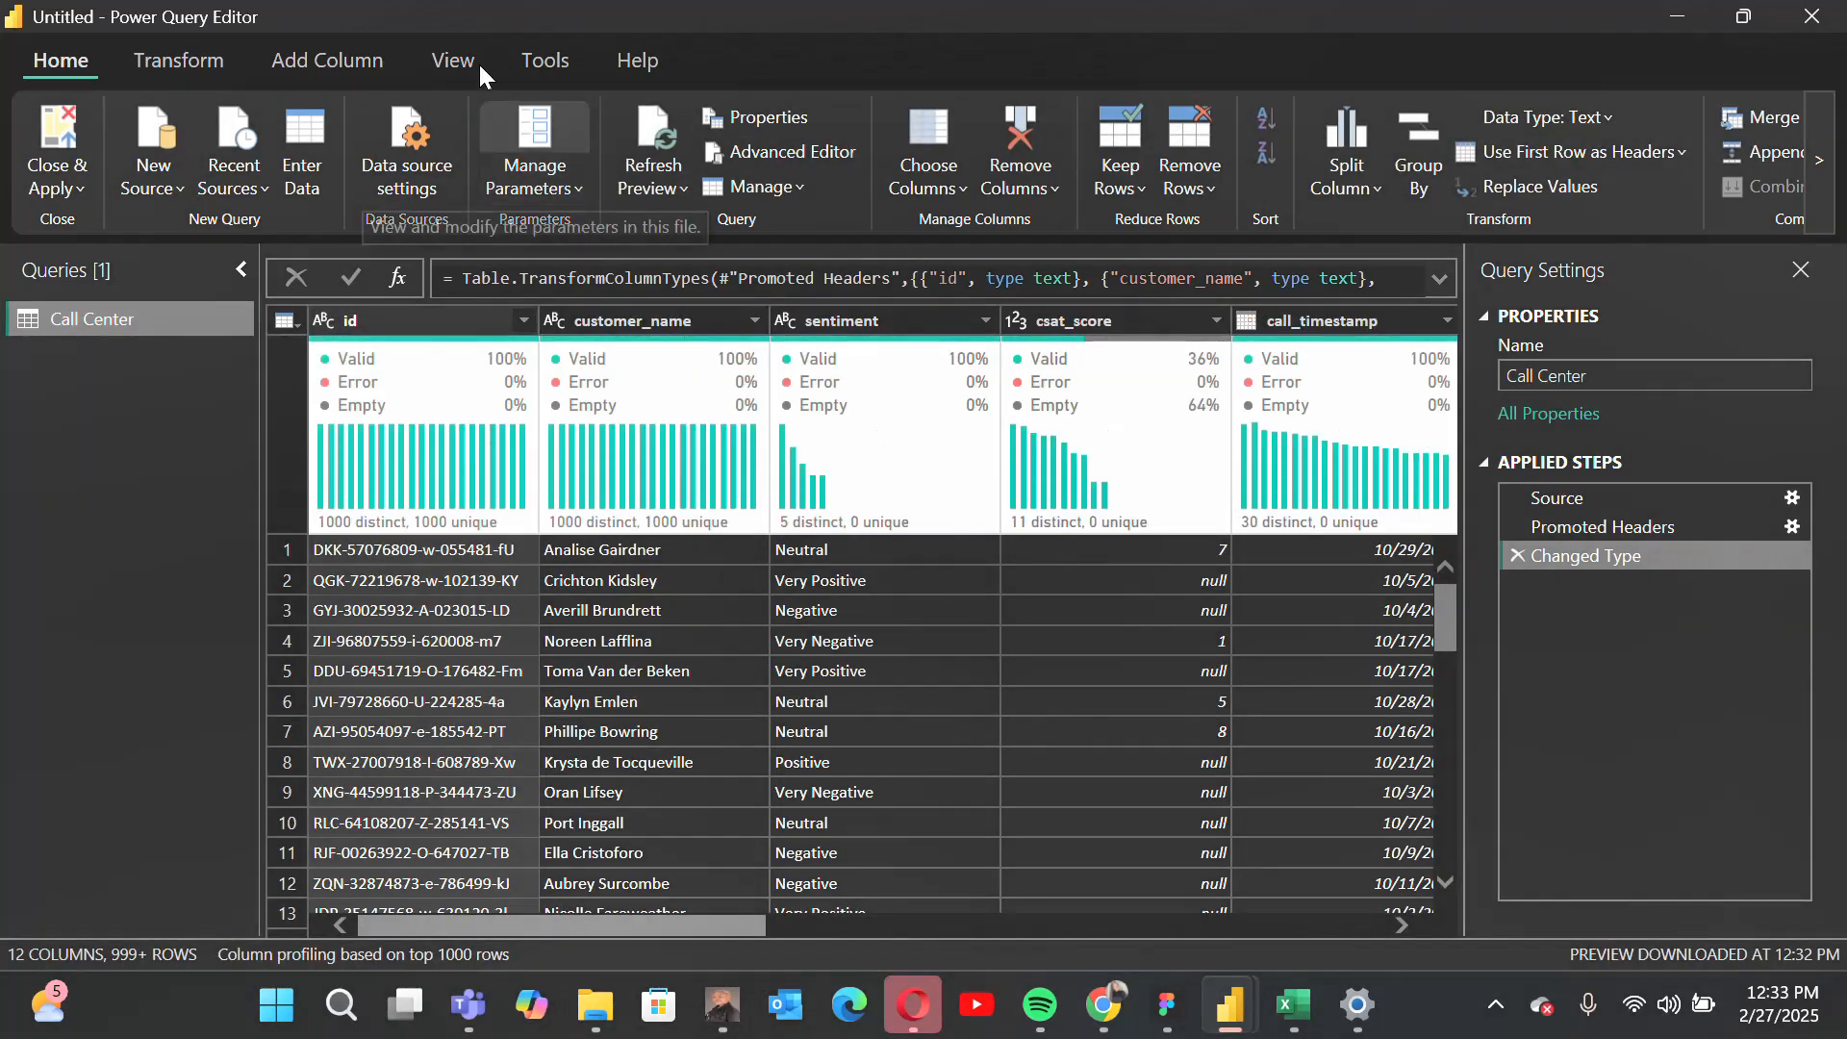
# Step: Turn off the column quality and column distribution displays in the data preview
pyautogui.click(466, 54)
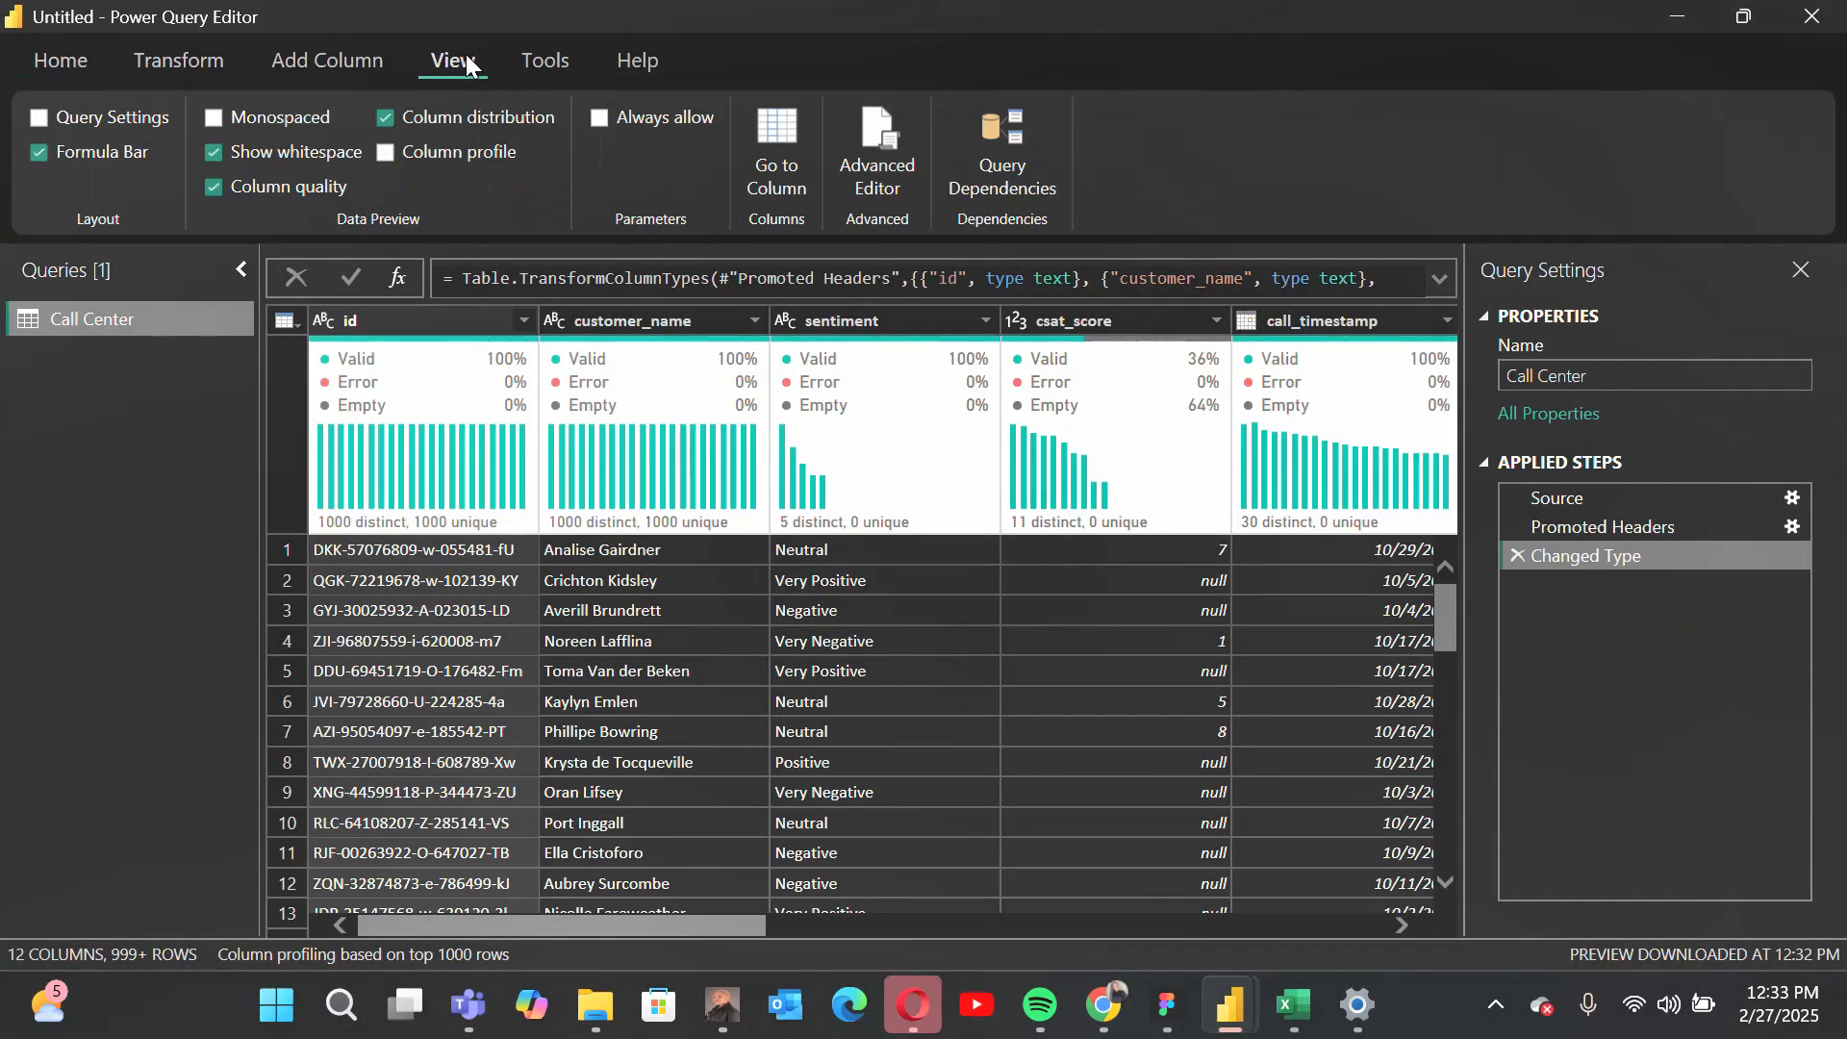
pyautogui.click(218, 183)
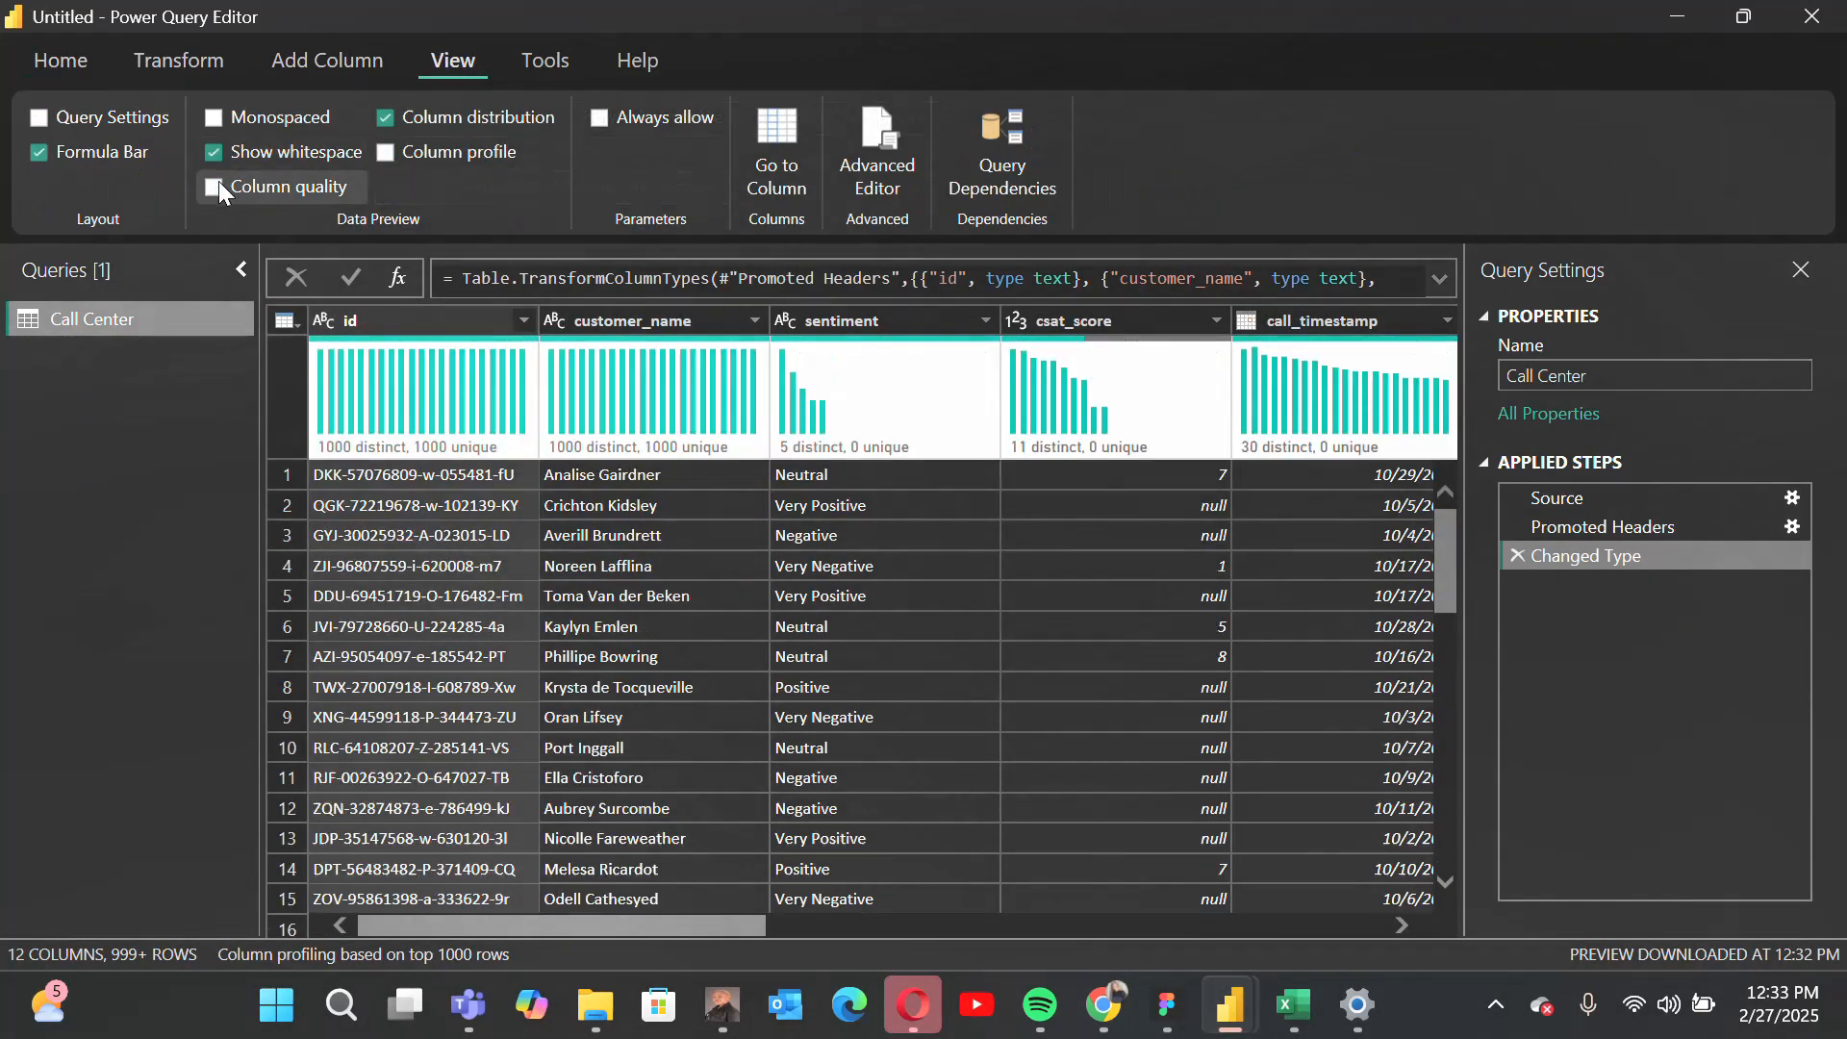
pyautogui.click(394, 119)
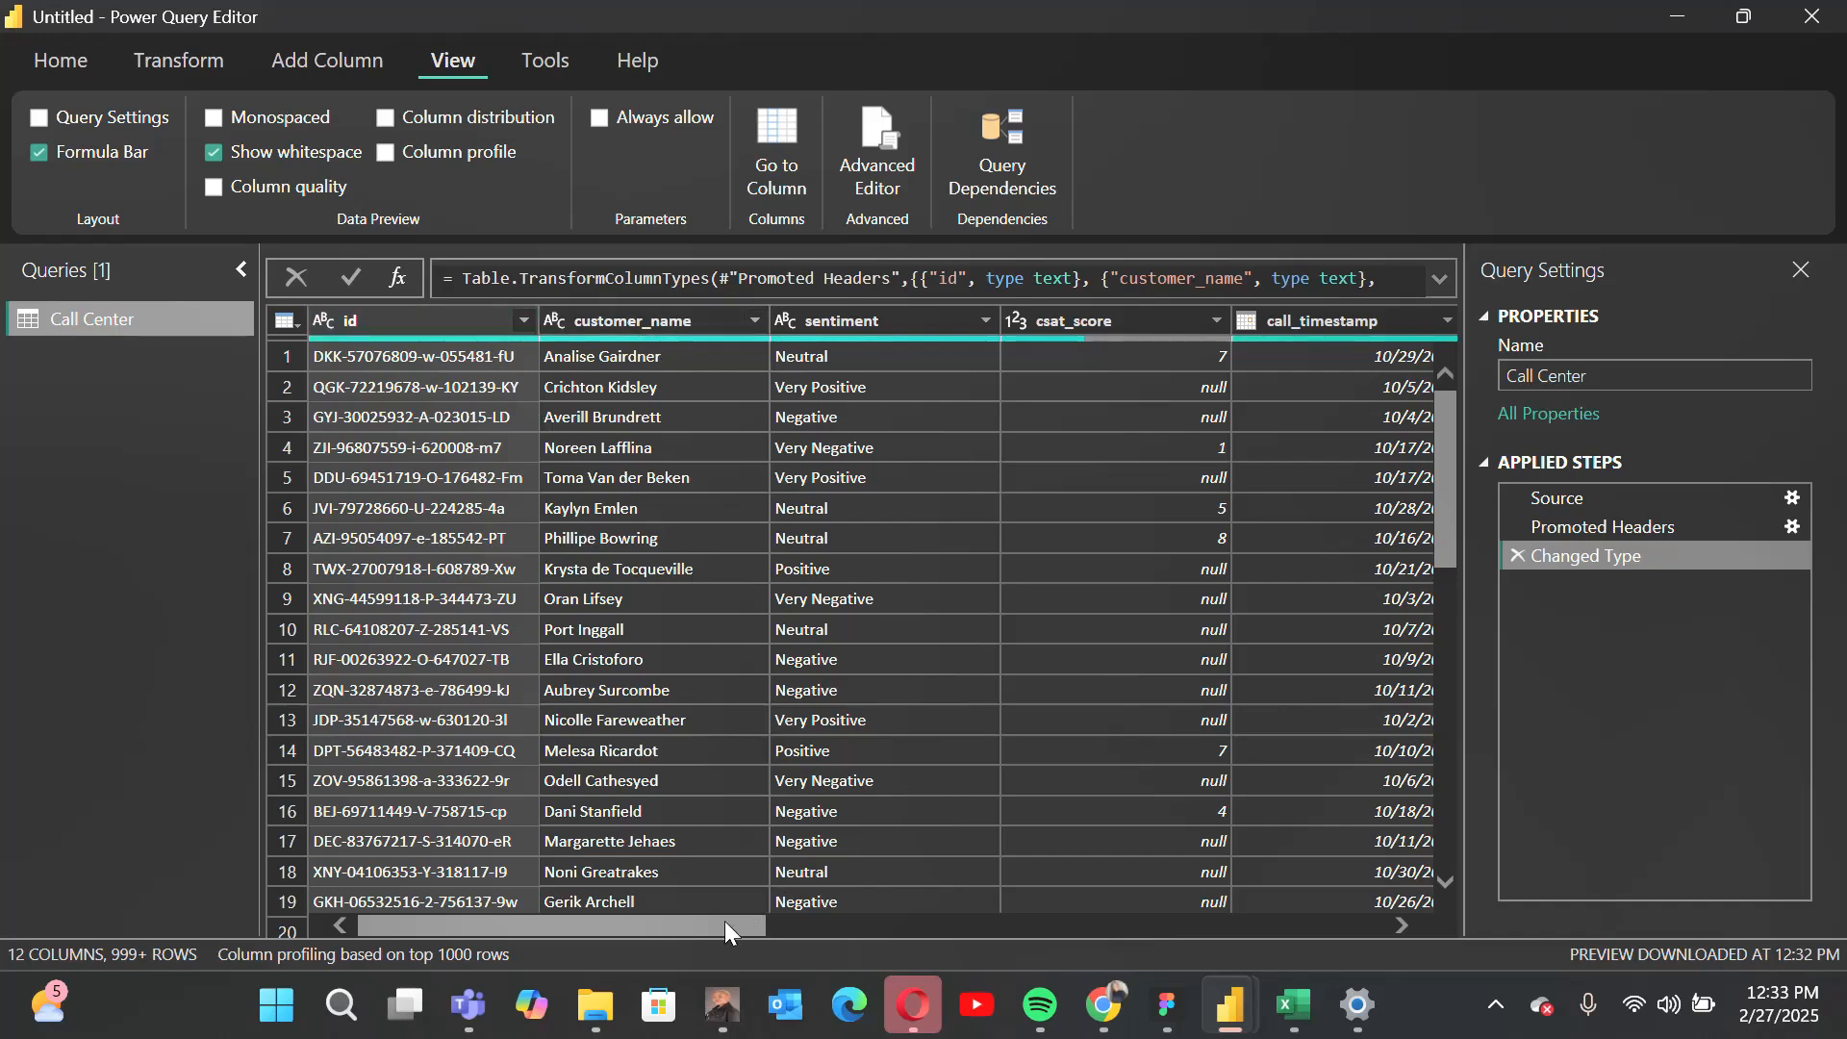
pyautogui.moveTo(724, 921)
pyautogui.mouseDown()
pyautogui.moveTo(990, 964)
pyautogui.moveTo(722, 912)
pyautogui.mouseUp()
# Step: Rename the Call Center query as Cal Center
pyautogui.click(1619, 375)
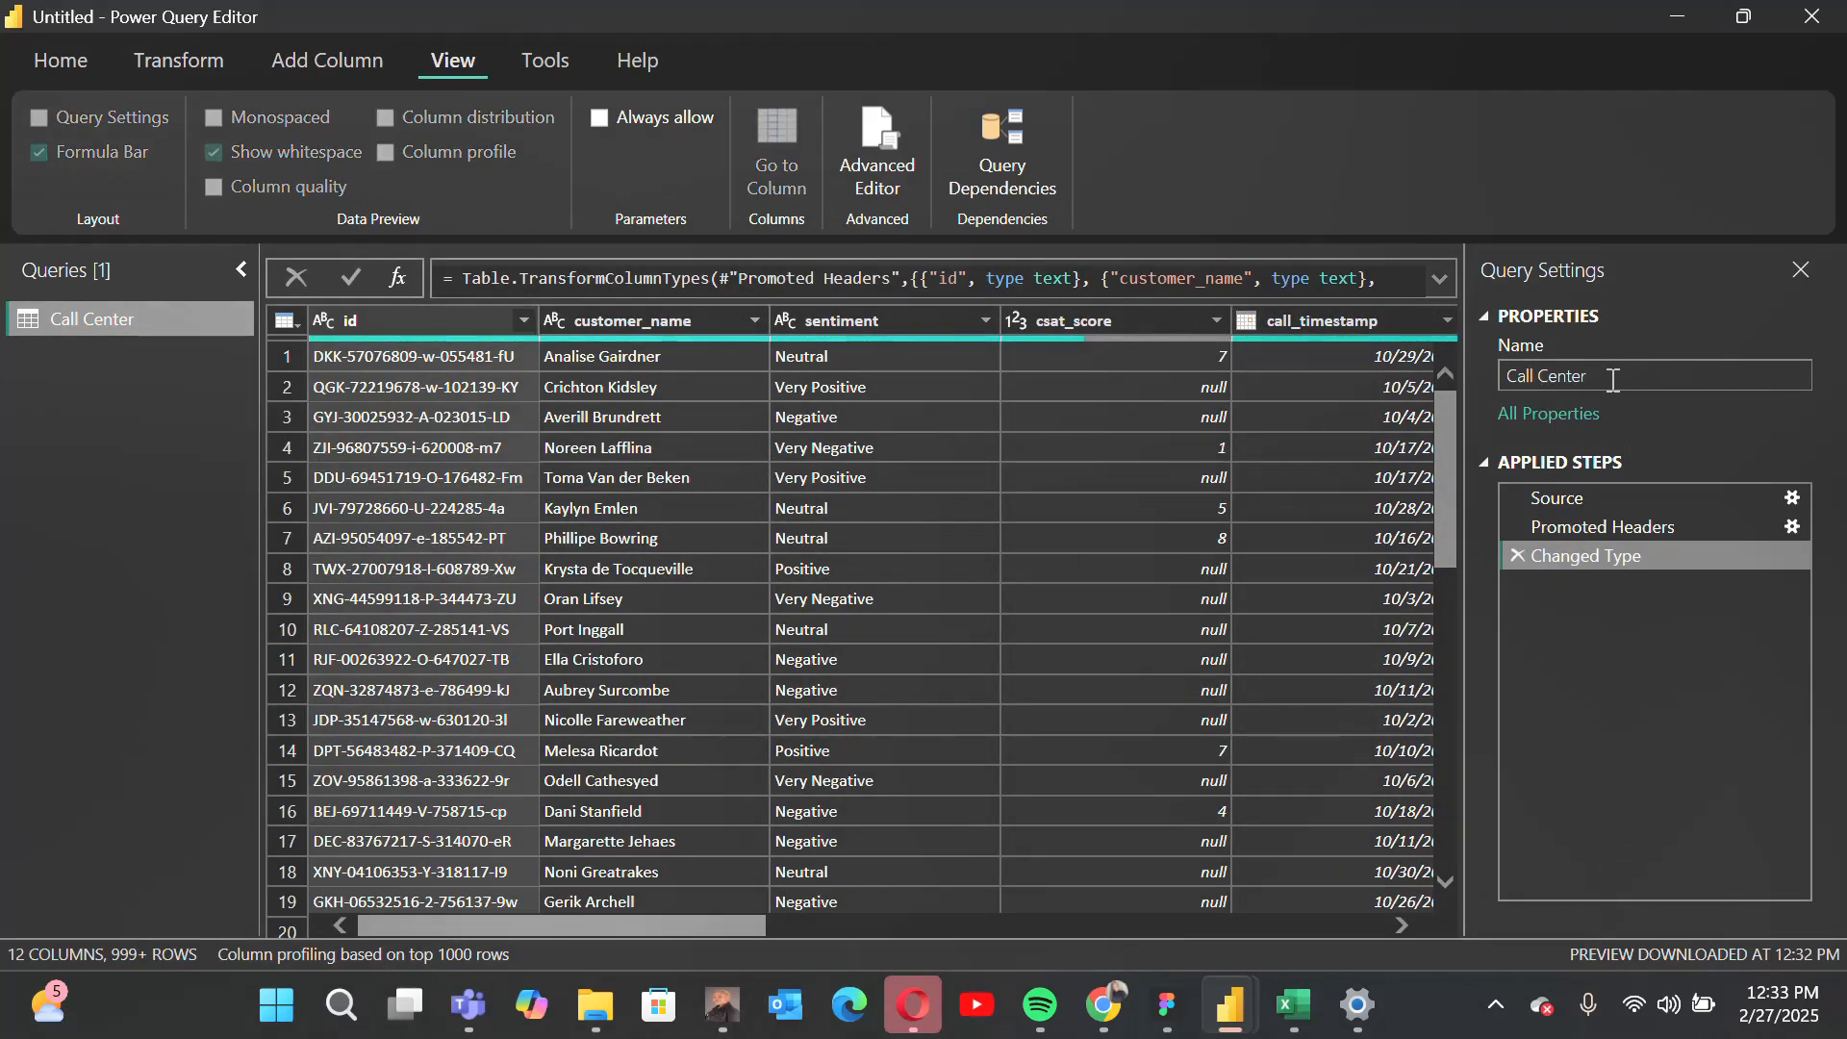
pyautogui.press('BackSpace')
pyautogui.press('BackSpace')
pyautogui.press('BackSpace')
pyautogui.press('BackSpace')
pyautogui.press('BackSpace')
pyautogui.press('BackSpace')
pyautogui.press('BackSpace')
pyautogui.write('C')
pyautogui.press('BackSpace')
pyautogui.press('BackSpace')
pyautogui.write('Center')
pyautogui.press('Return')
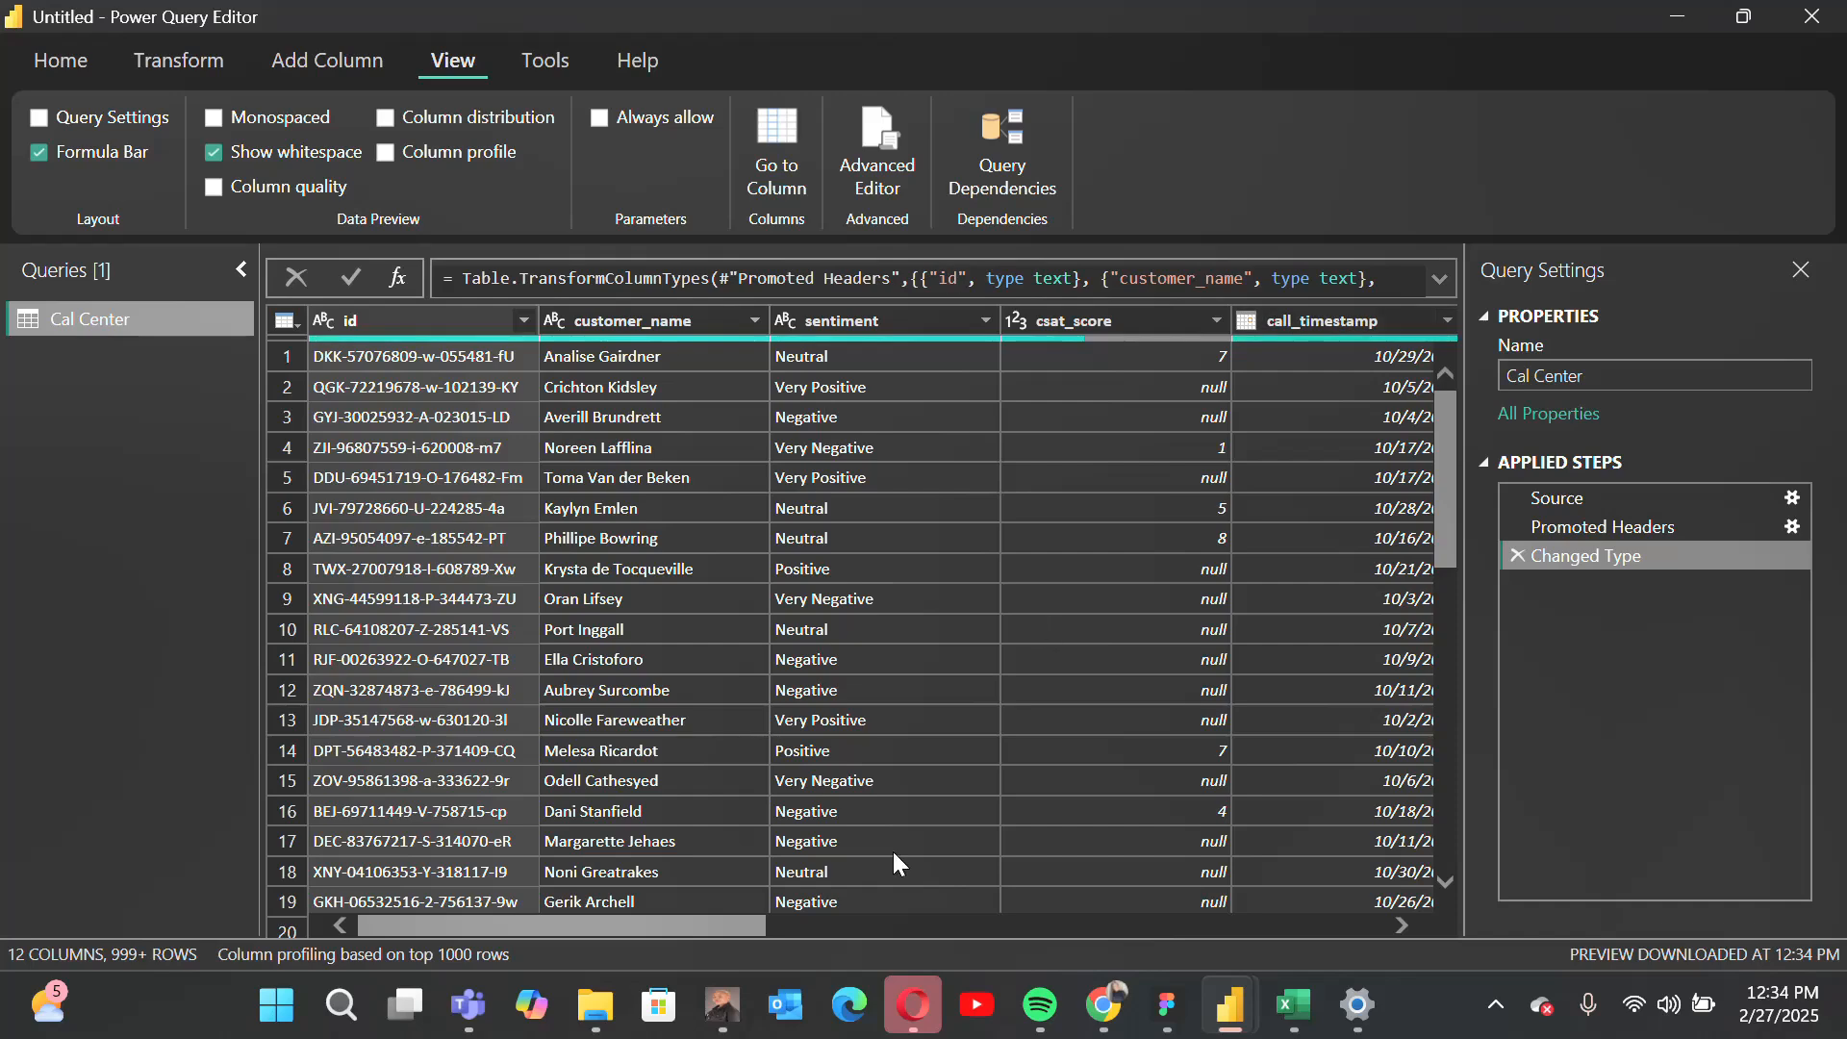
# Step: Rename the csat_score column as satisfactory_score and check its data type options without choosing another type
pyautogui.moveTo(710, 915); pyautogui.dragTo(676, 893)
pyautogui.doubleClick(1131, 318)
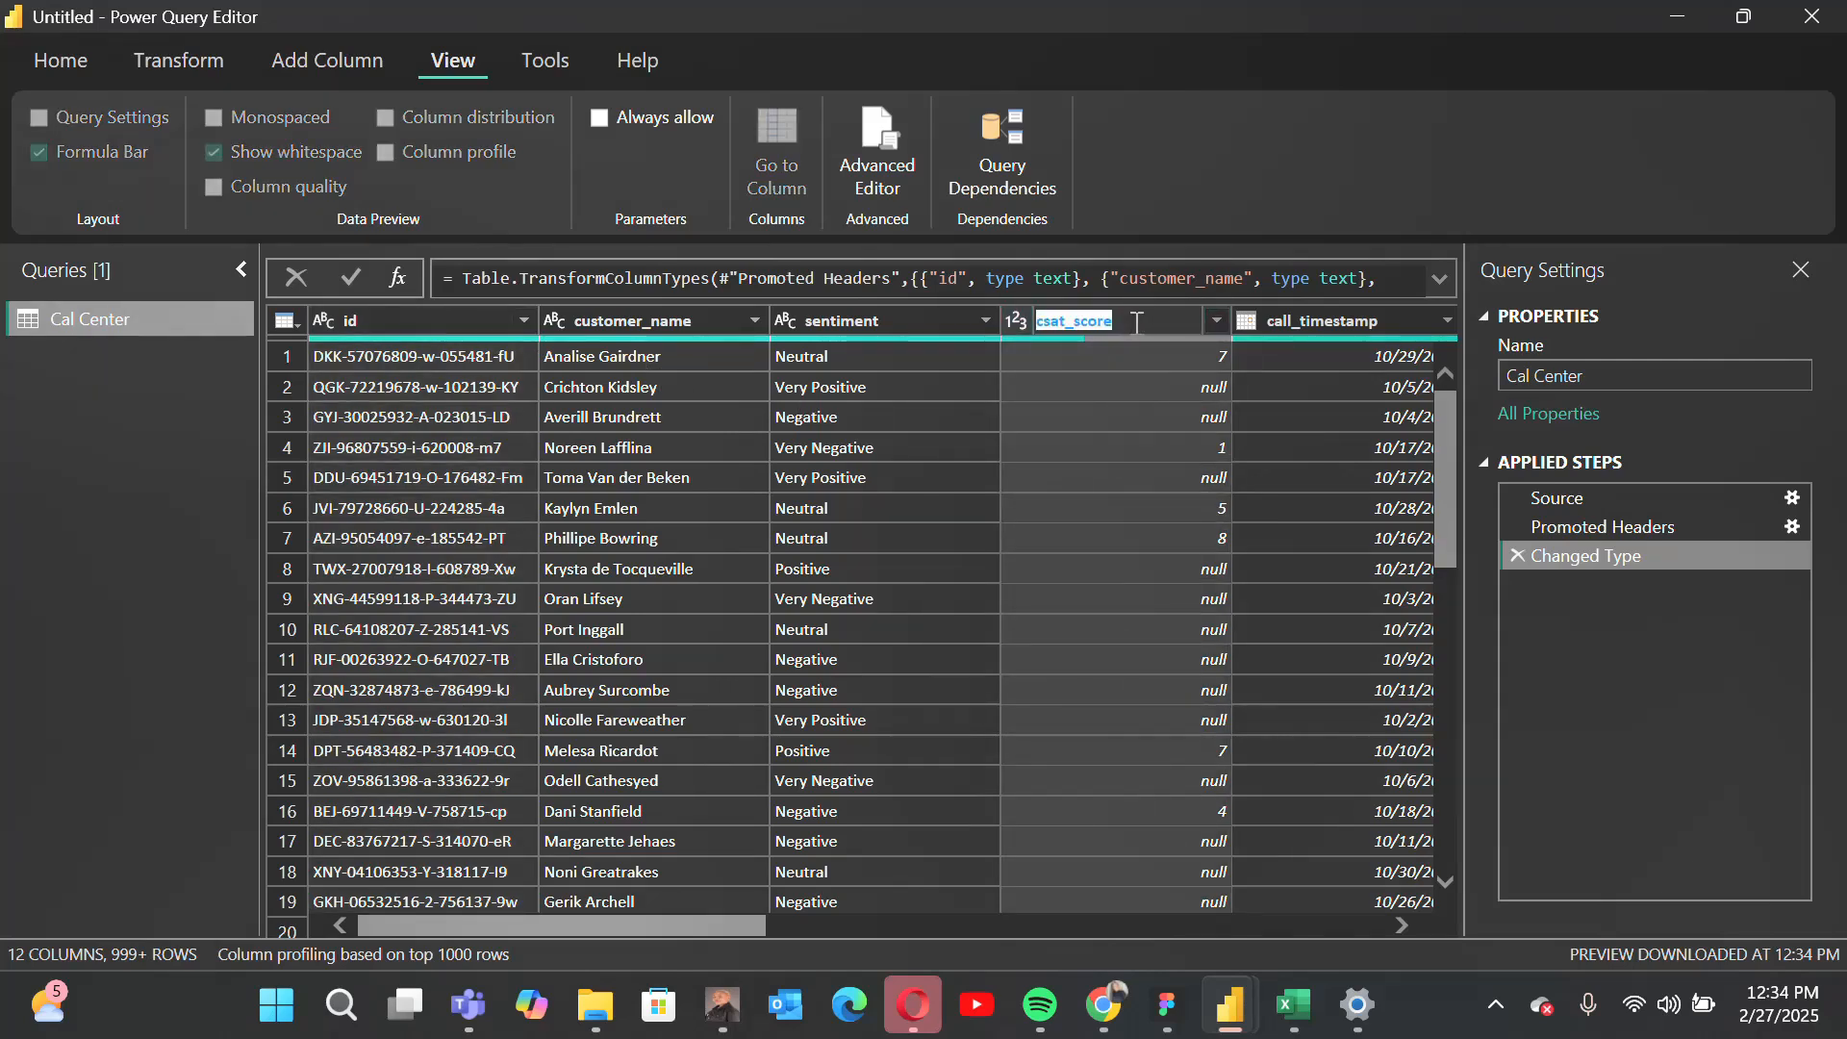
pyautogui.click(1137, 322)
pyautogui.tripleClick(1137, 322)
pyautogui.click(1137, 322)
pyautogui.hotkey('ctrl', 'a')
pyautogui.write('sa')
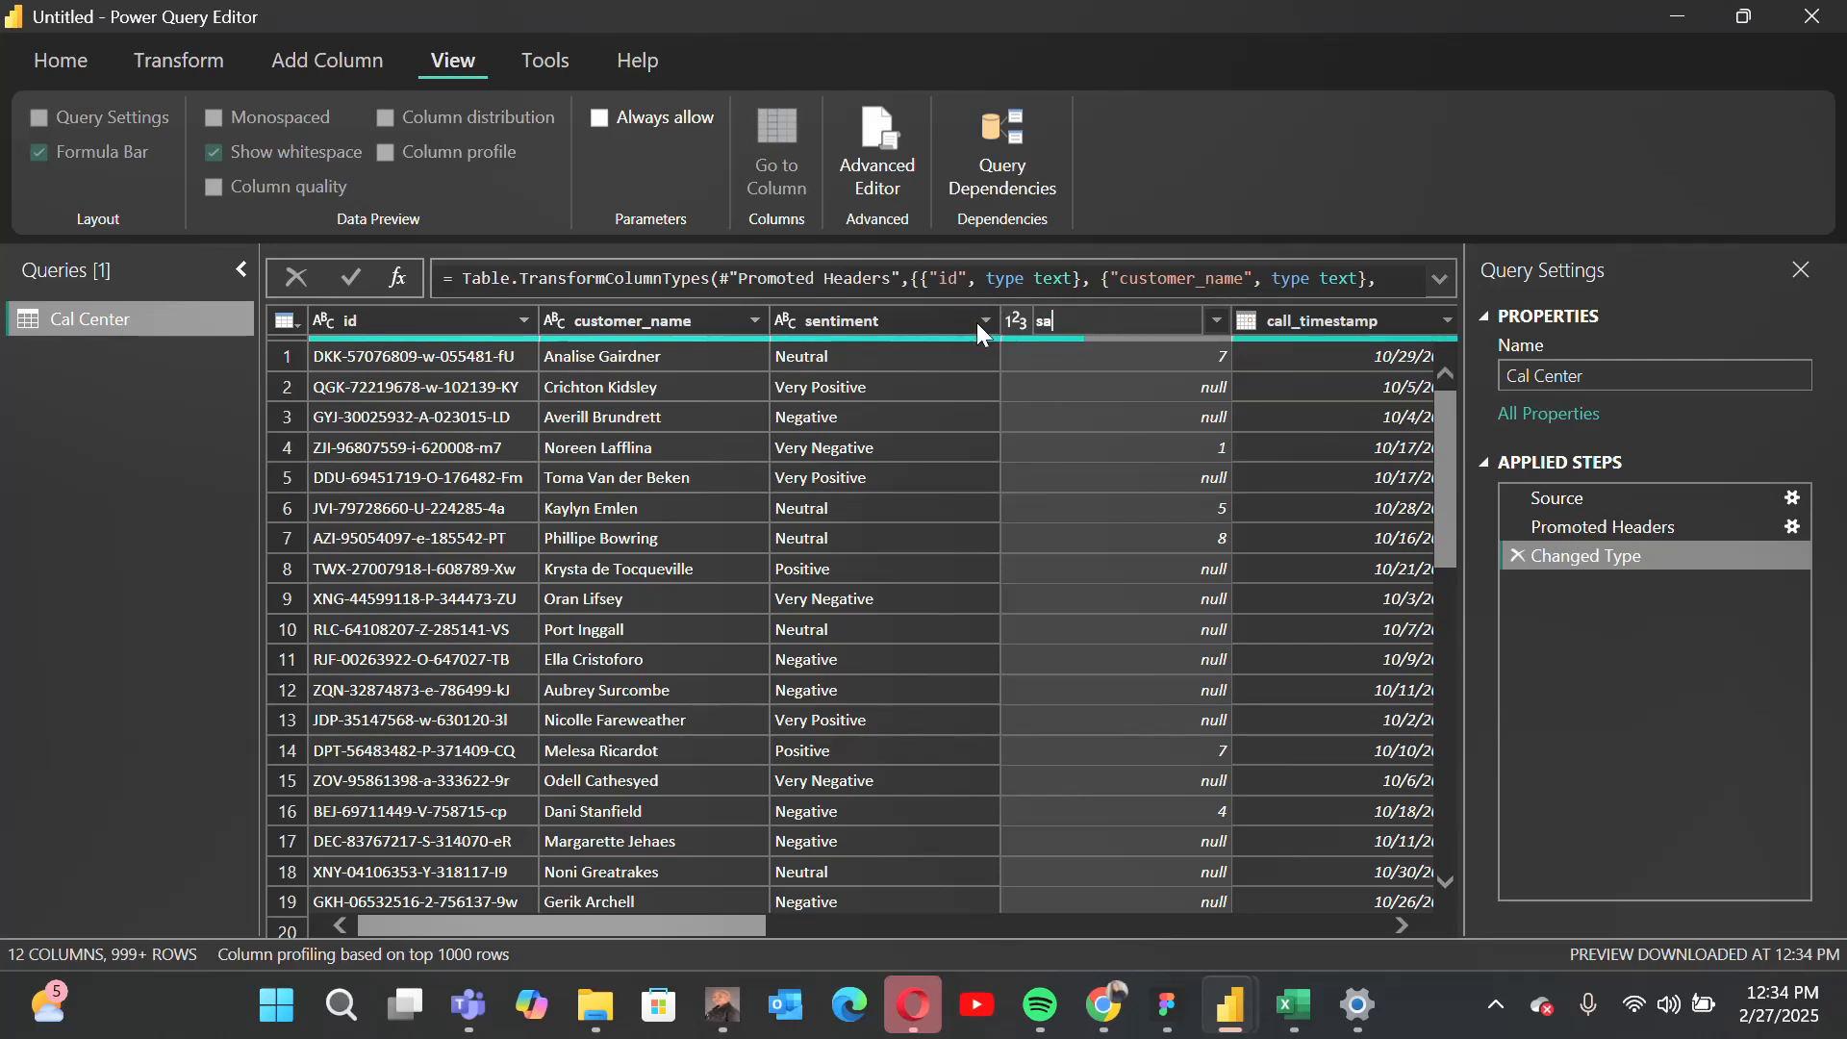
pyautogui.write('tisfactory_score')
pyautogui.press('Return')
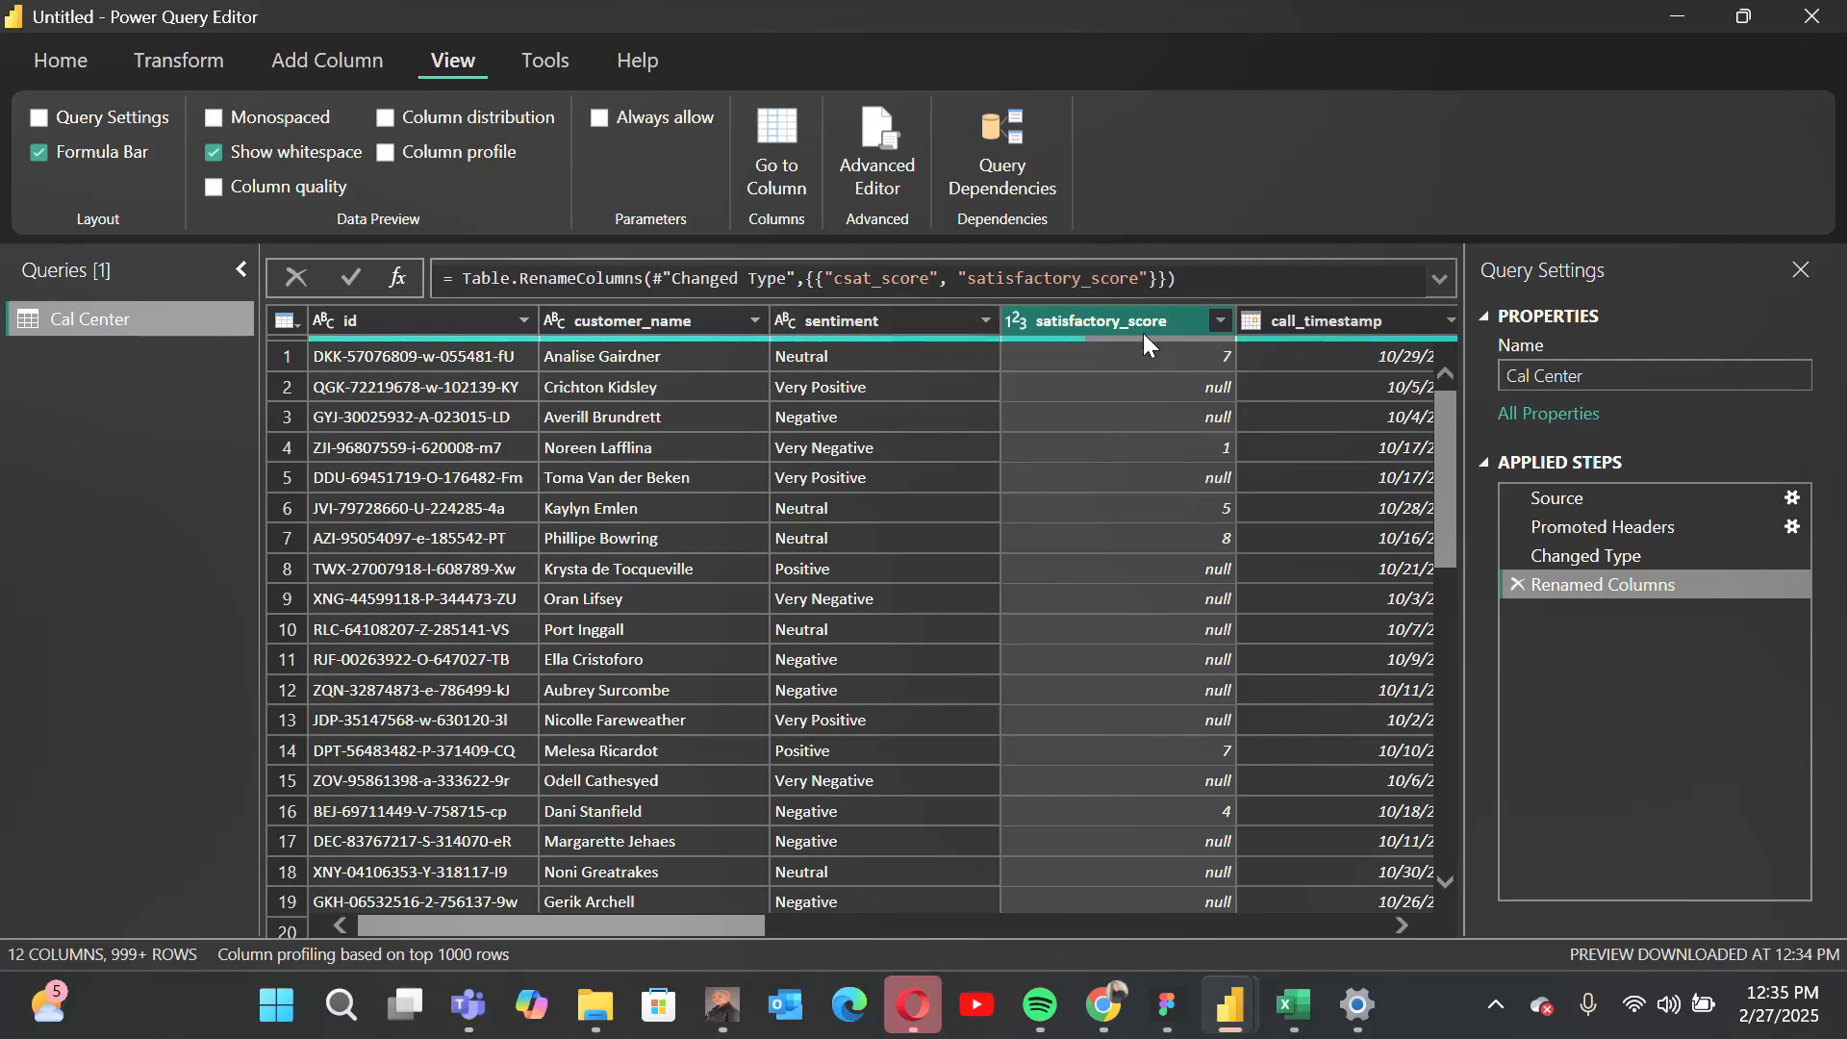
pyautogui.click(1022, 329)
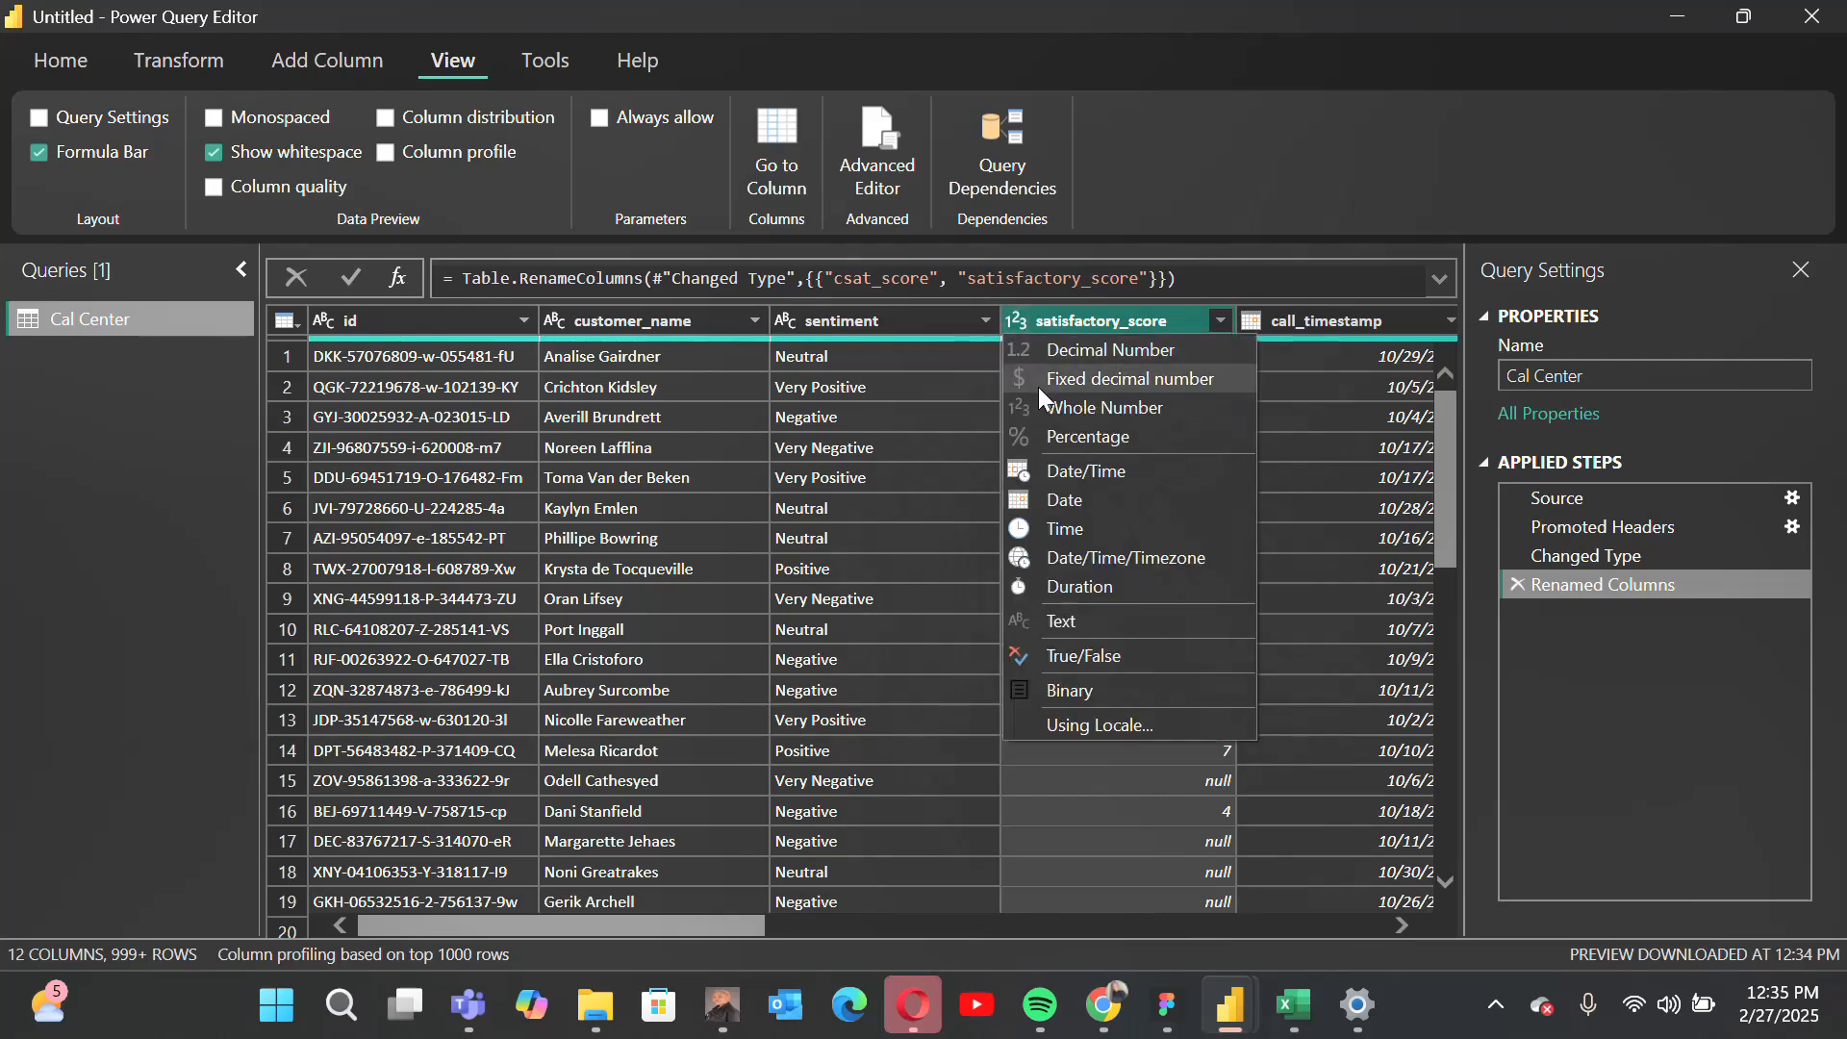
pyautogui.click(1309, 572)
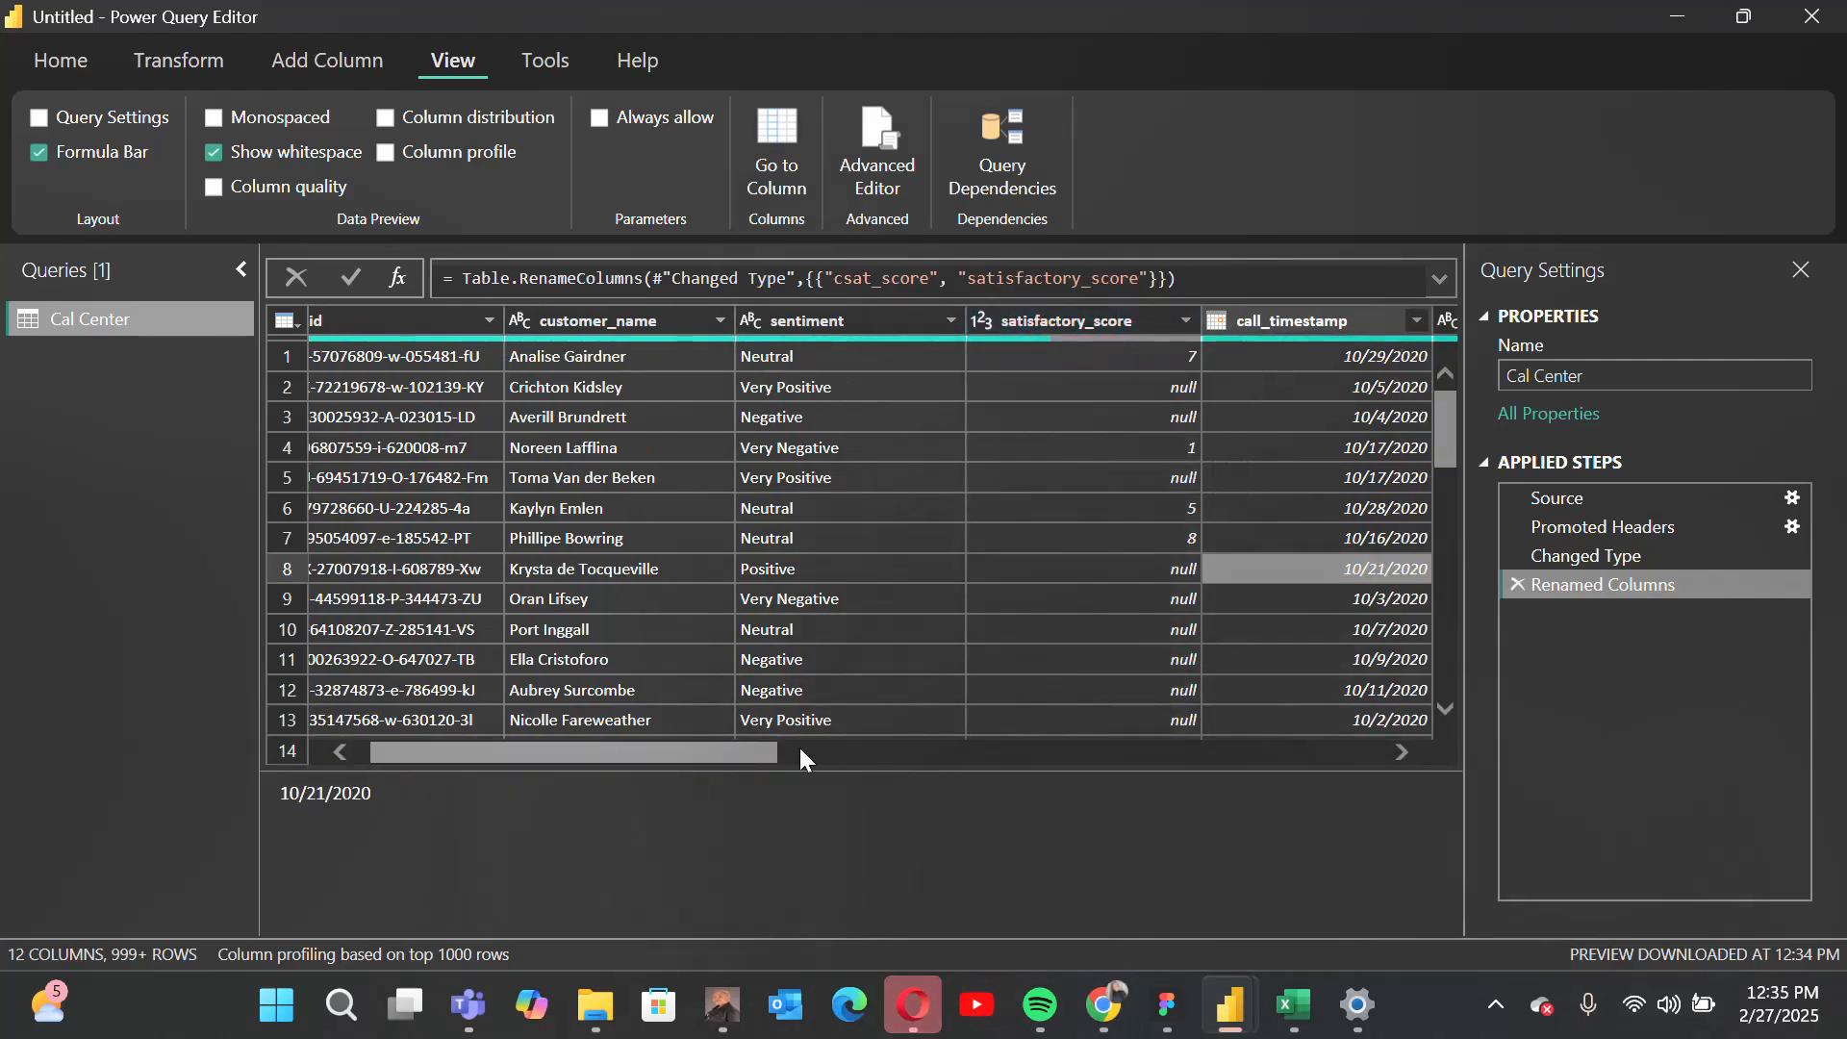
# Step: Rename the call_timestamp column as Date
pyautogui.moveTo(735, 748); pyautogui.dragTo(834, 777)
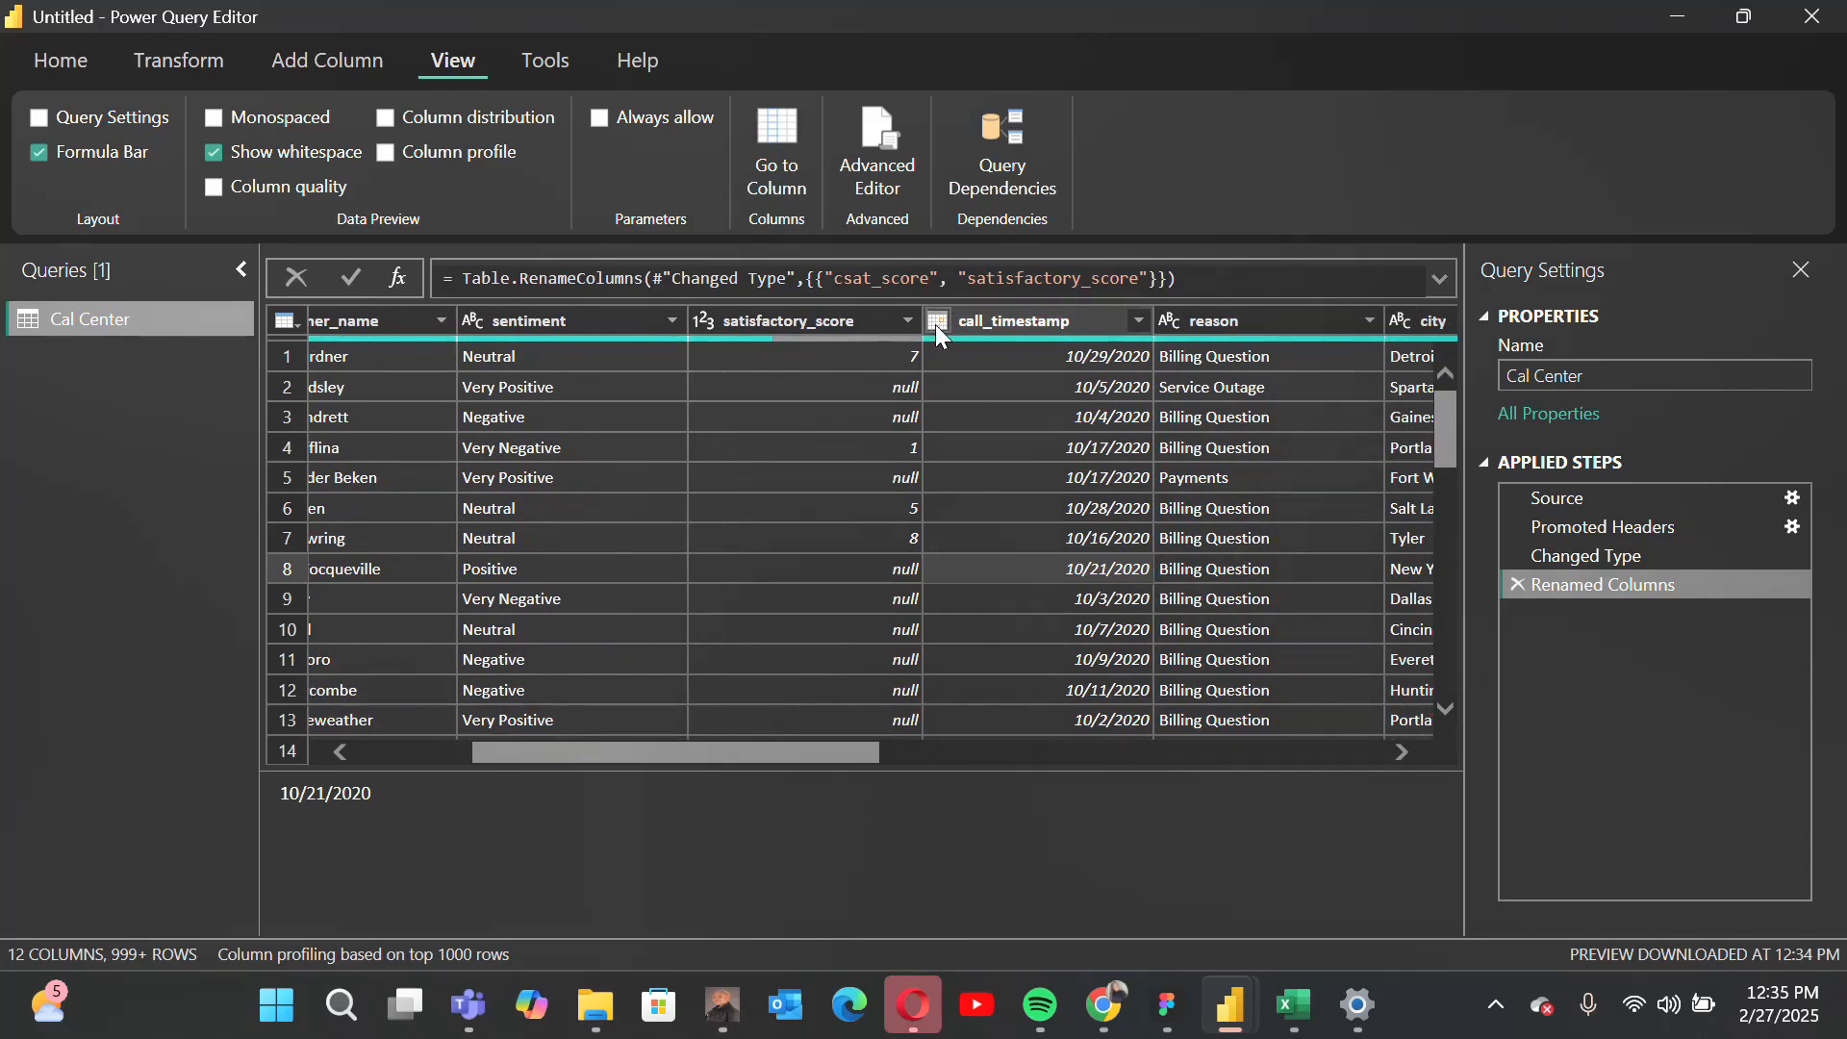
pyautogui.doubleClick(1000, 314)
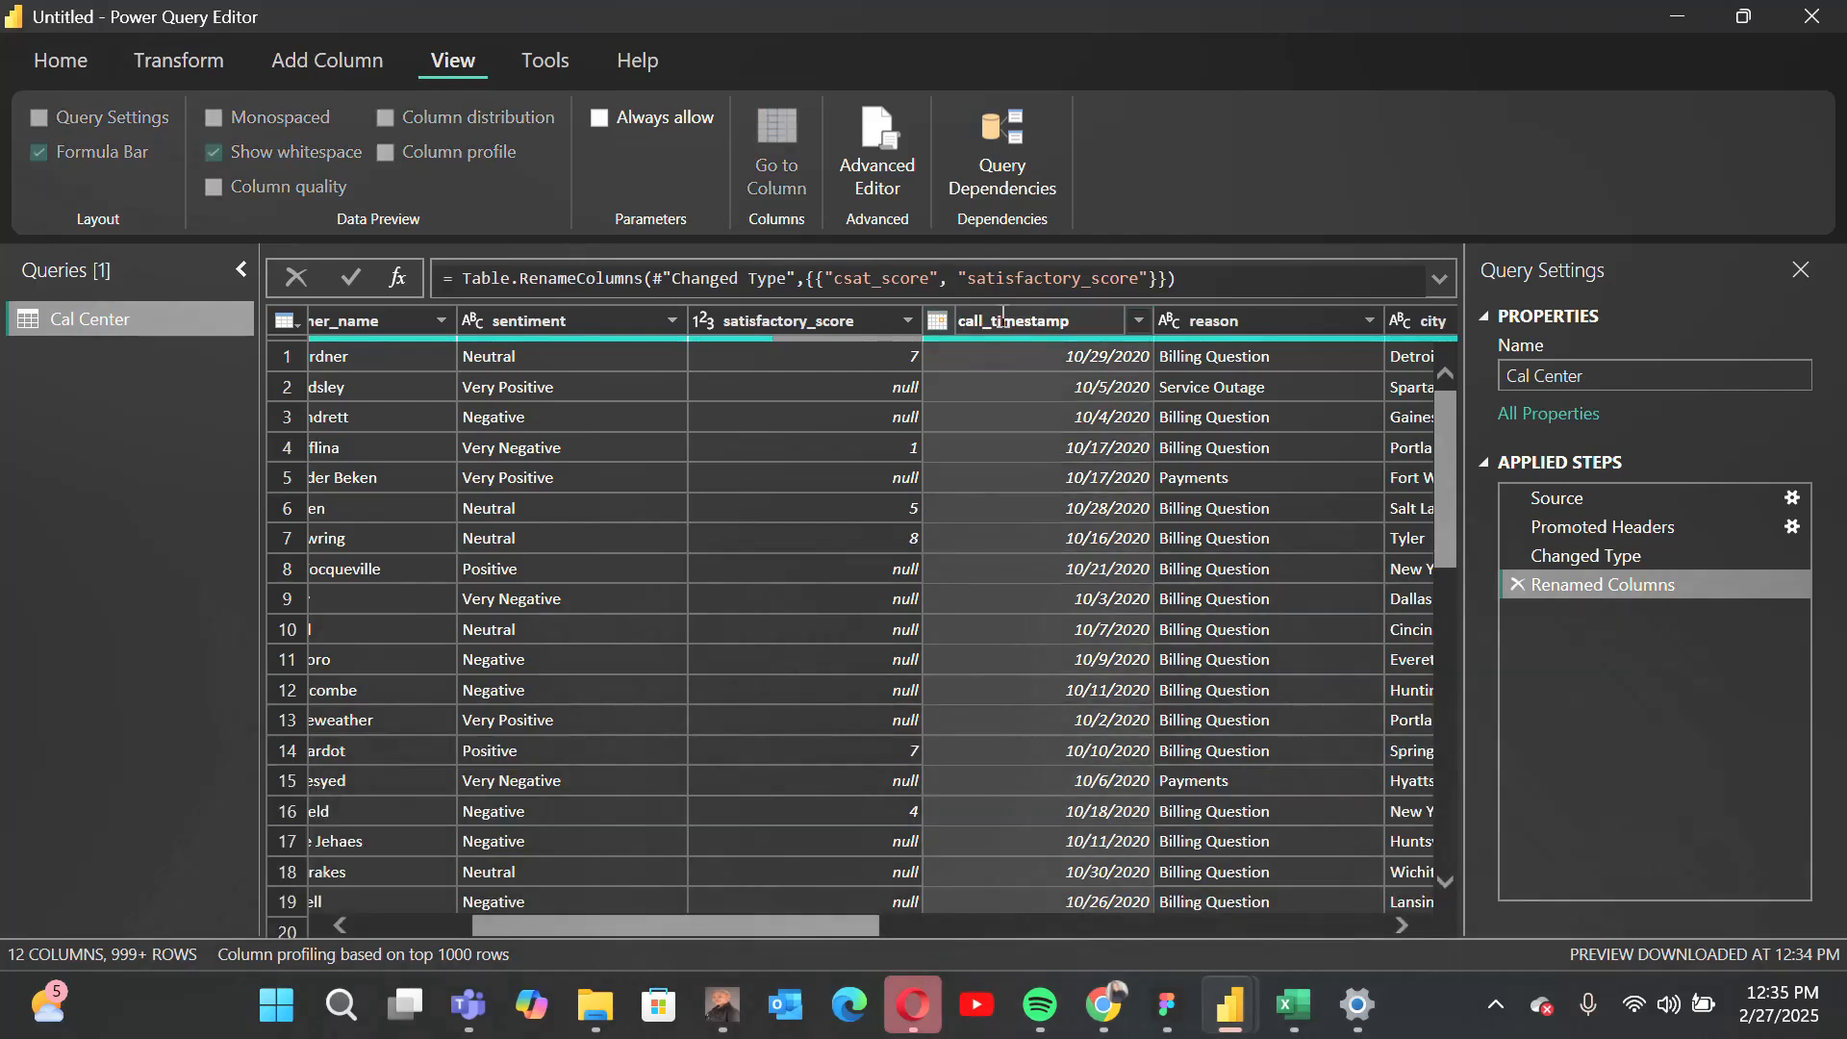
pyautogui.write('Date')
pyautogui.press('Return')
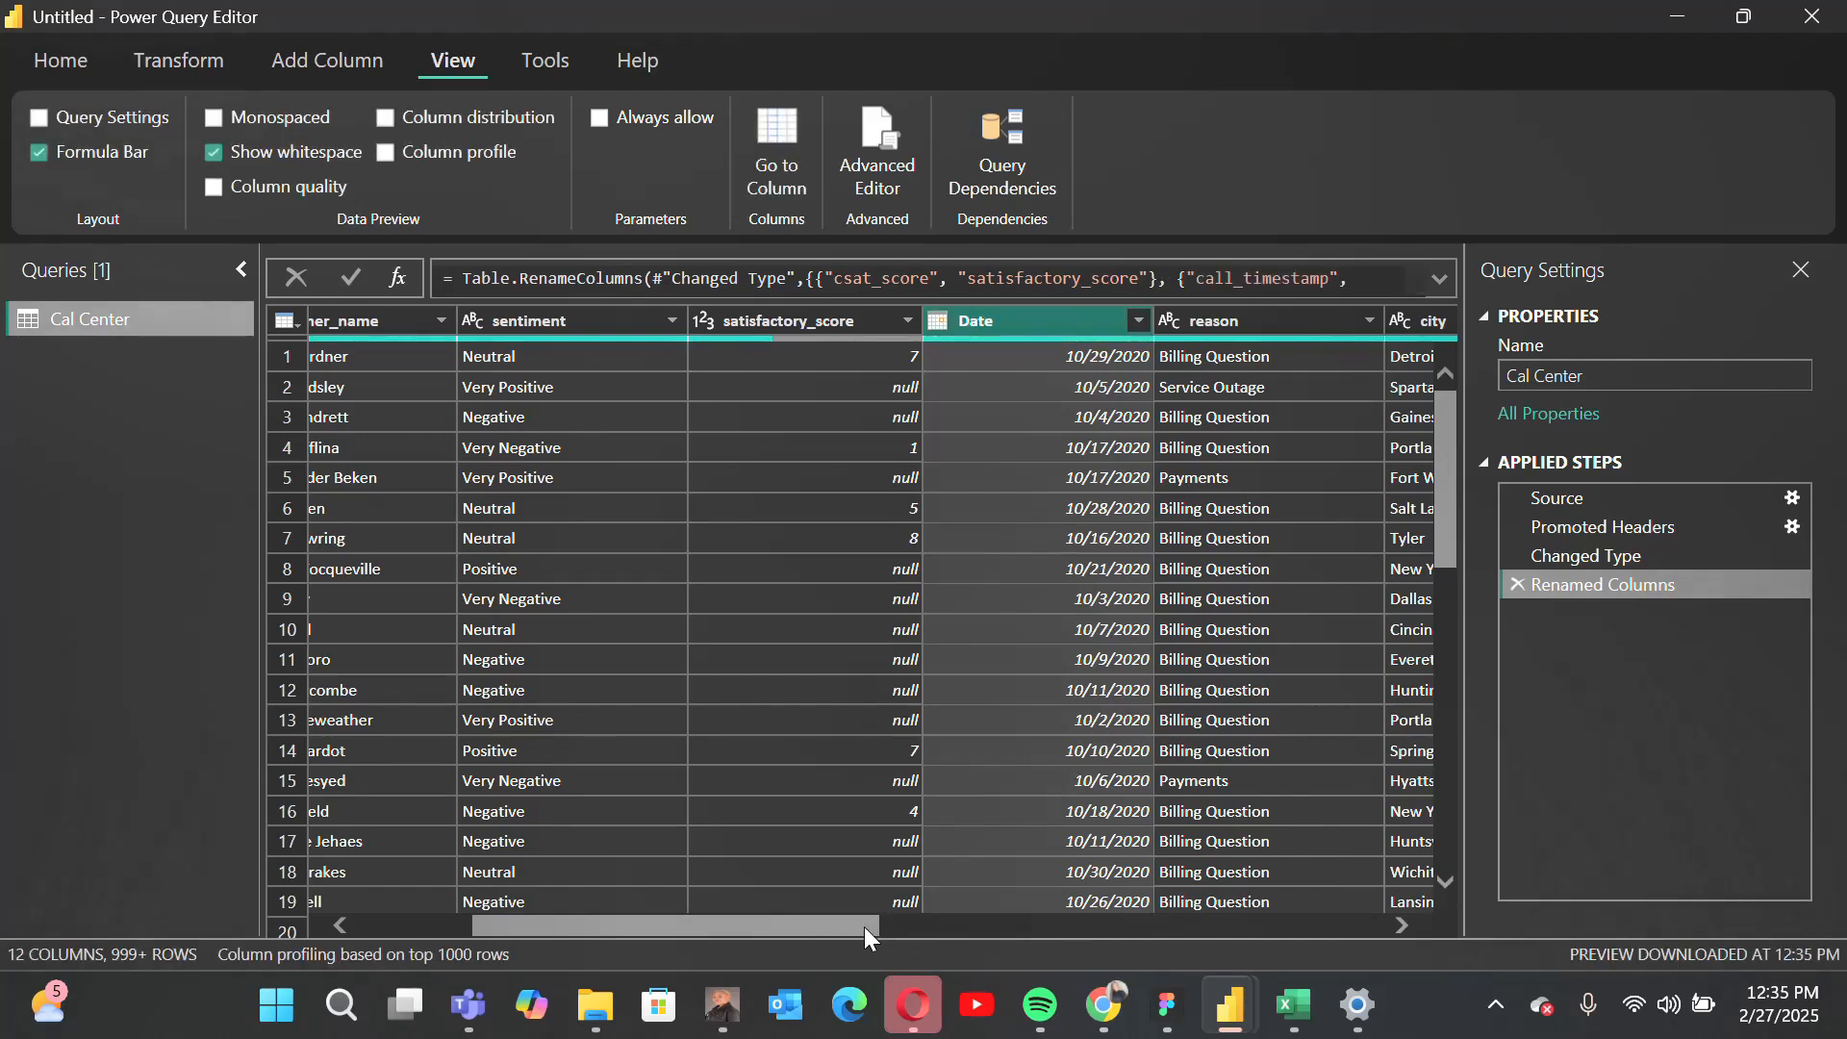
# Step: Examine the remaining columns up to call_center and the null entries in the satisfactory_score column
pyautogui.moveTo(864, 926); pyautogui.dragTo(1004, 918)
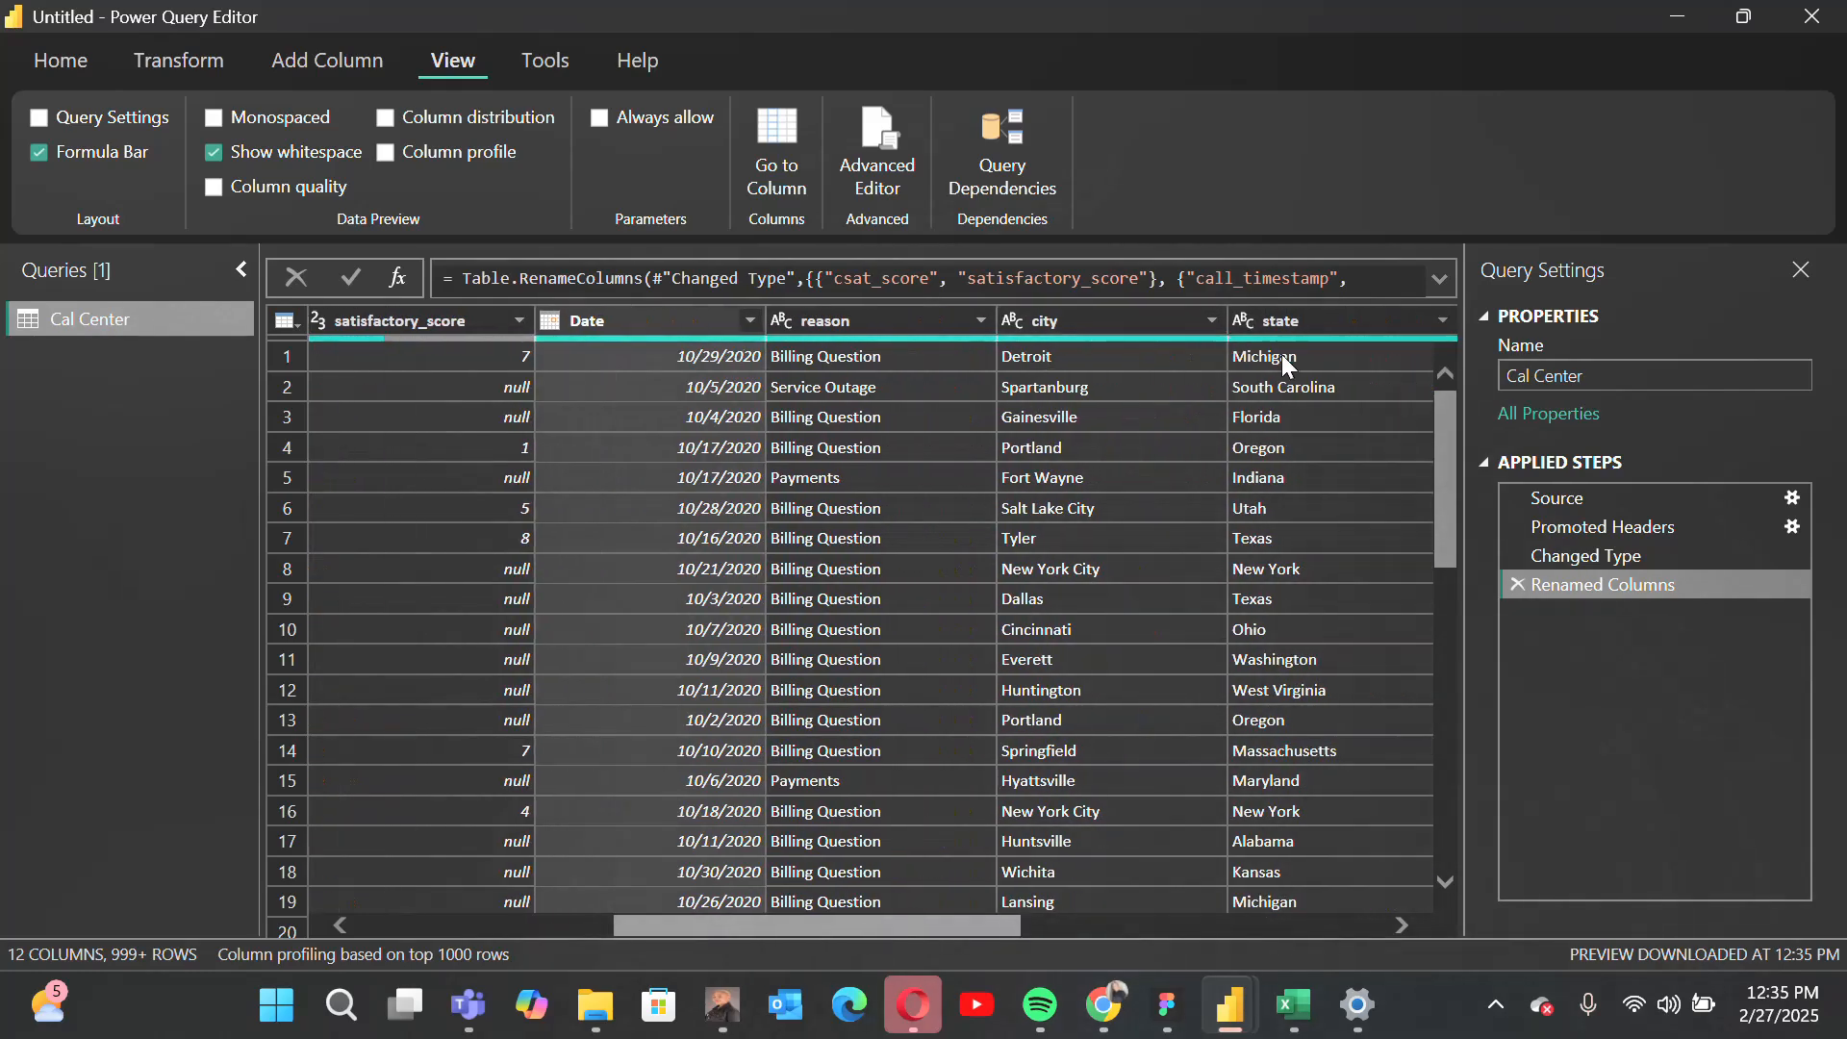
pyautogui.moveTo(997, 919); pyautogui.dragTo(1352, 934)
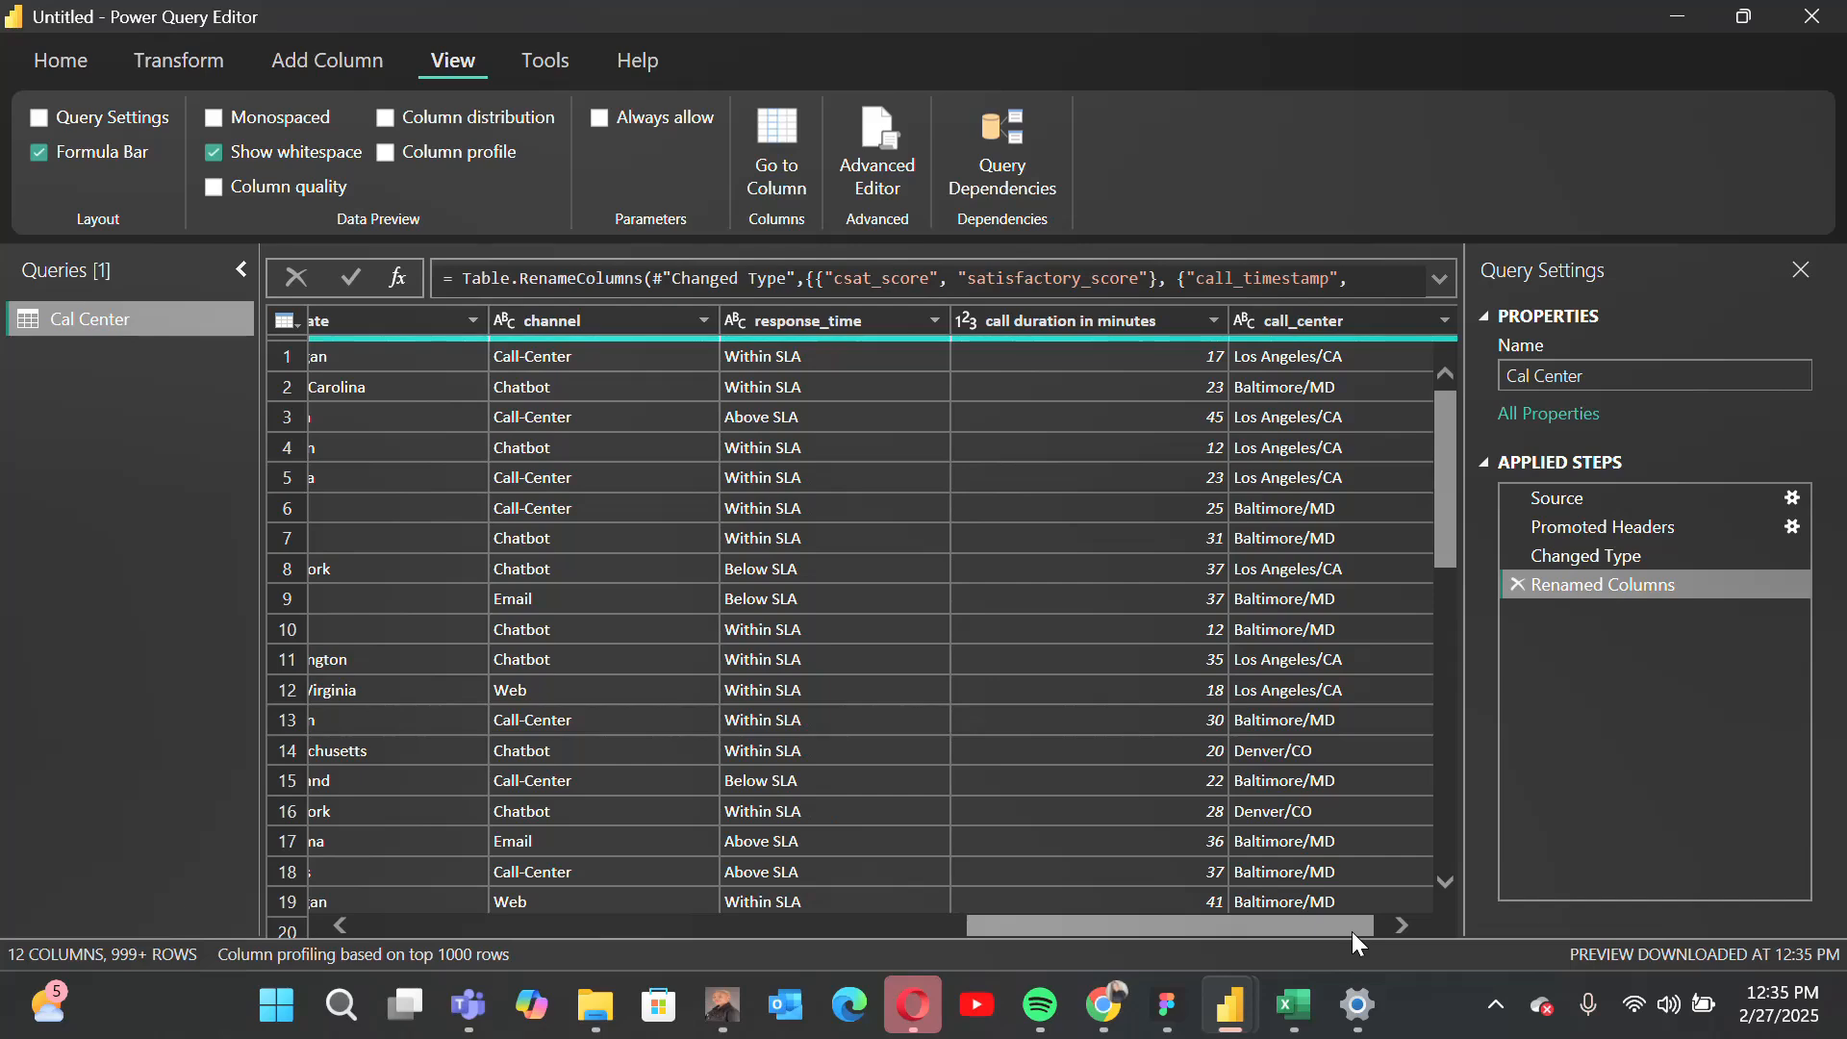
pyautogui.moveTo(1347, 922); pyautogui.dragTo(827, 844)
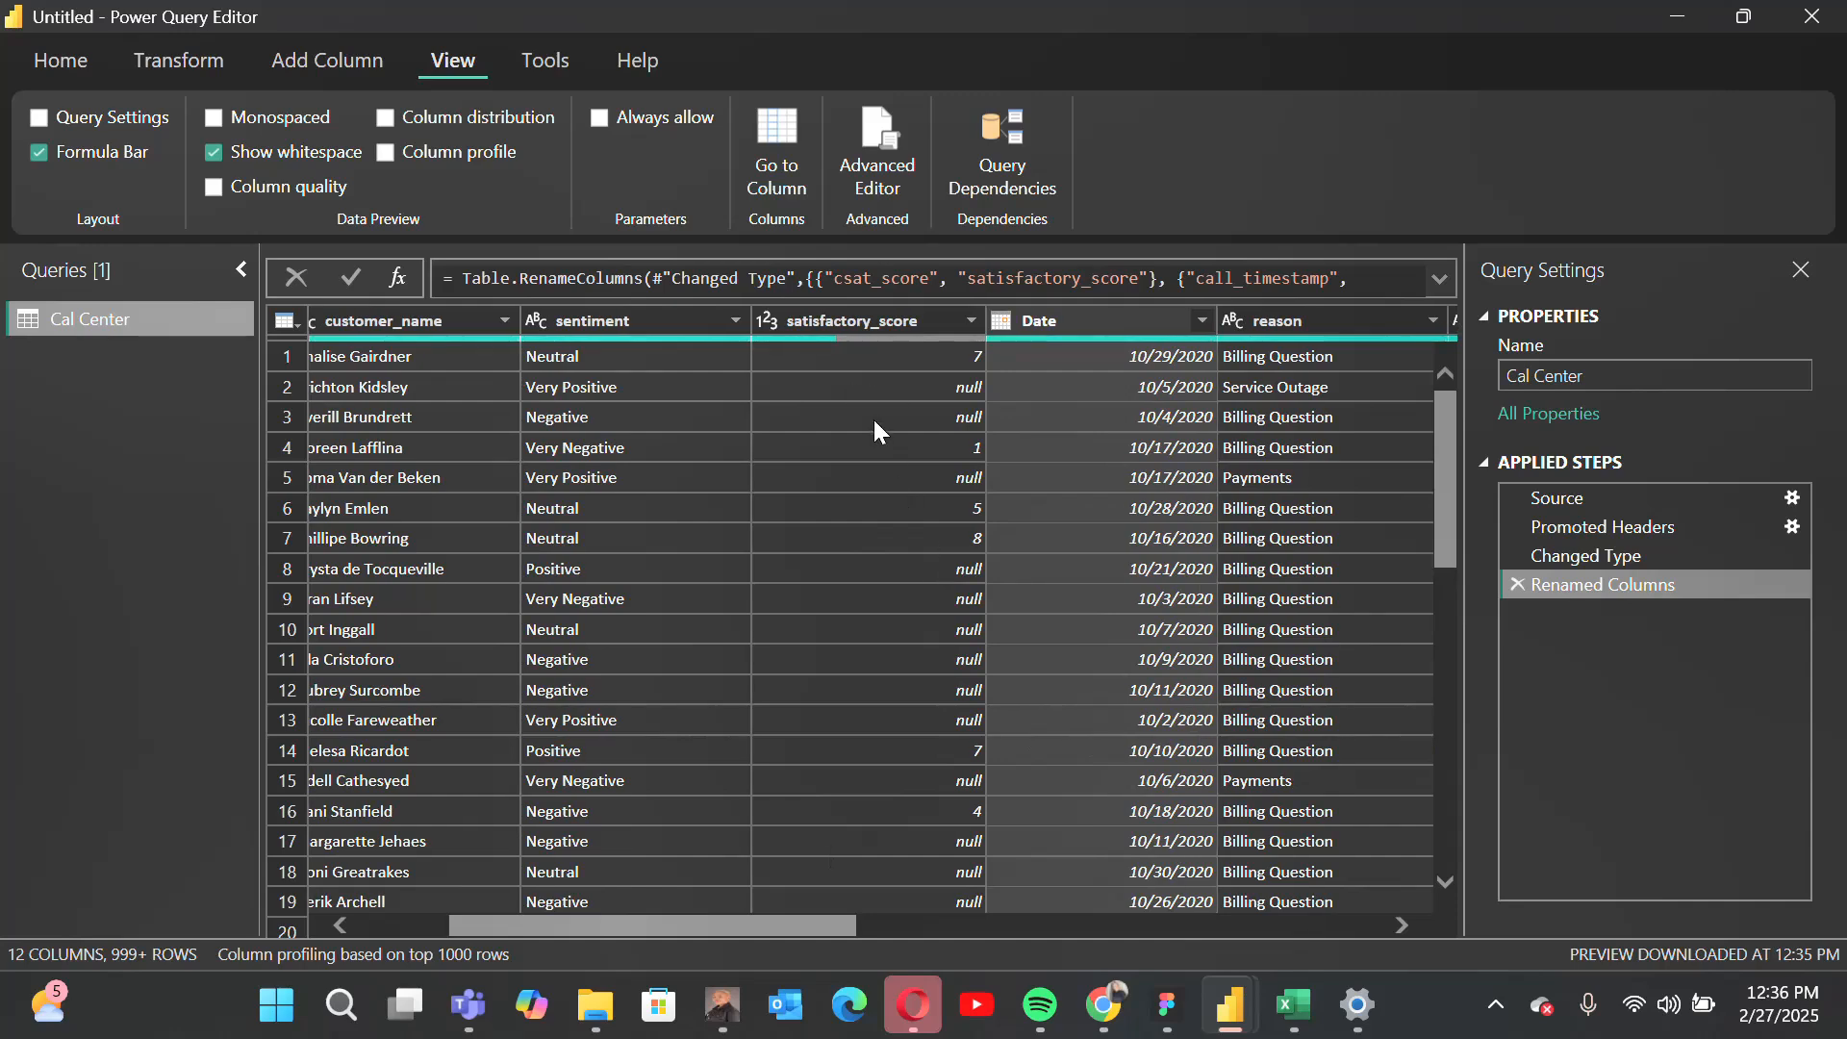
pyautogui.scroll(-1, 873, 423)
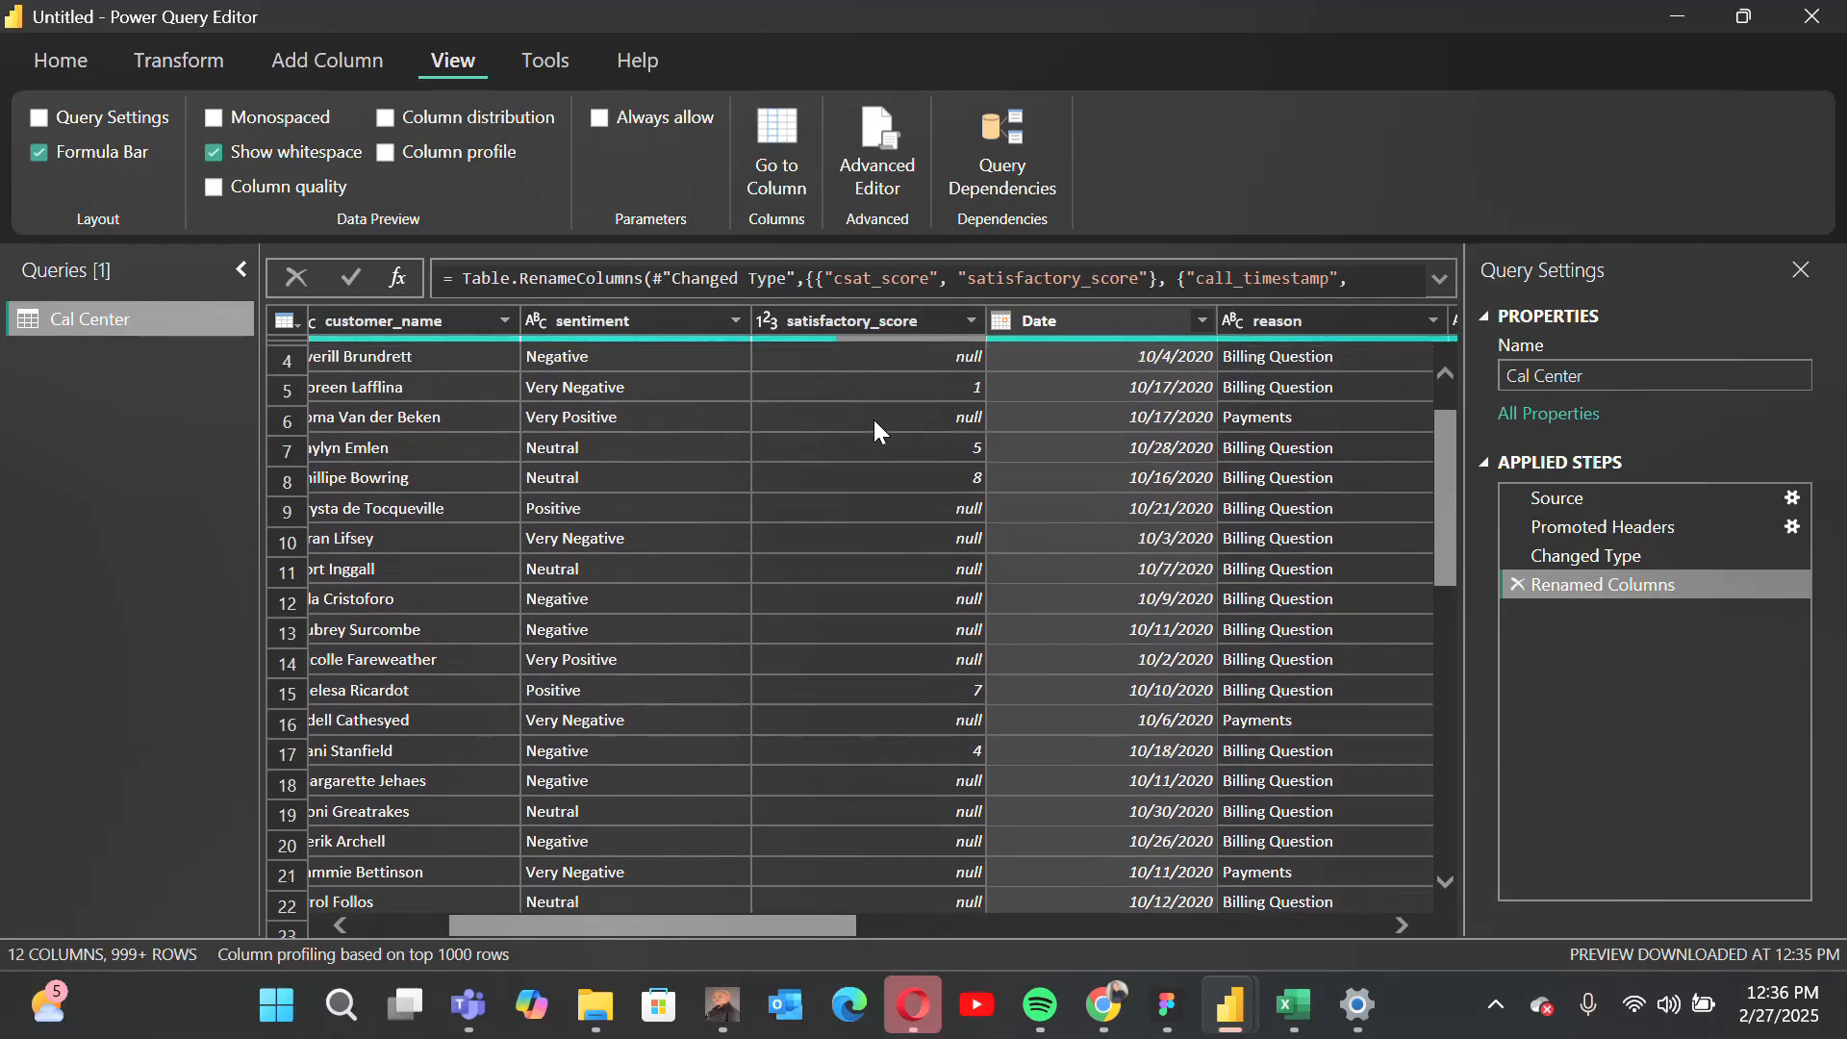
pyautogui.scroll(1, 874, 429)
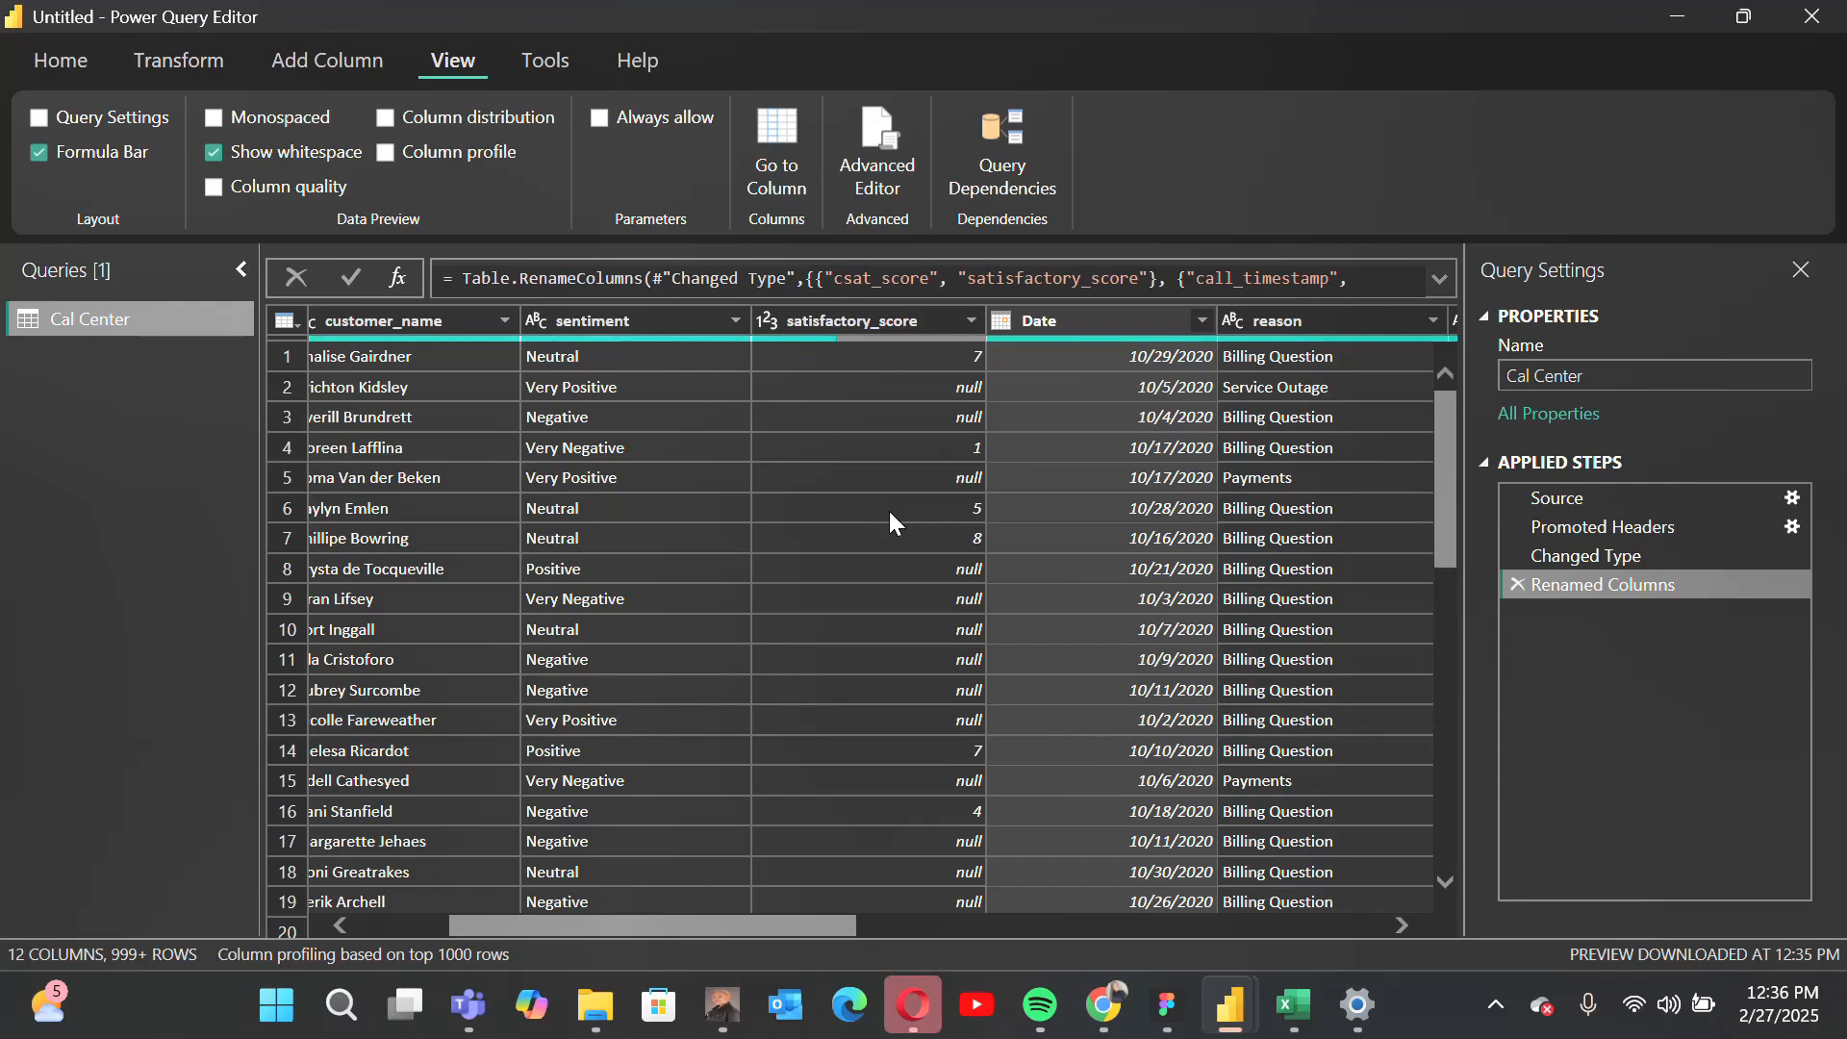
pyautogui.scroll(-1, 890, 512)
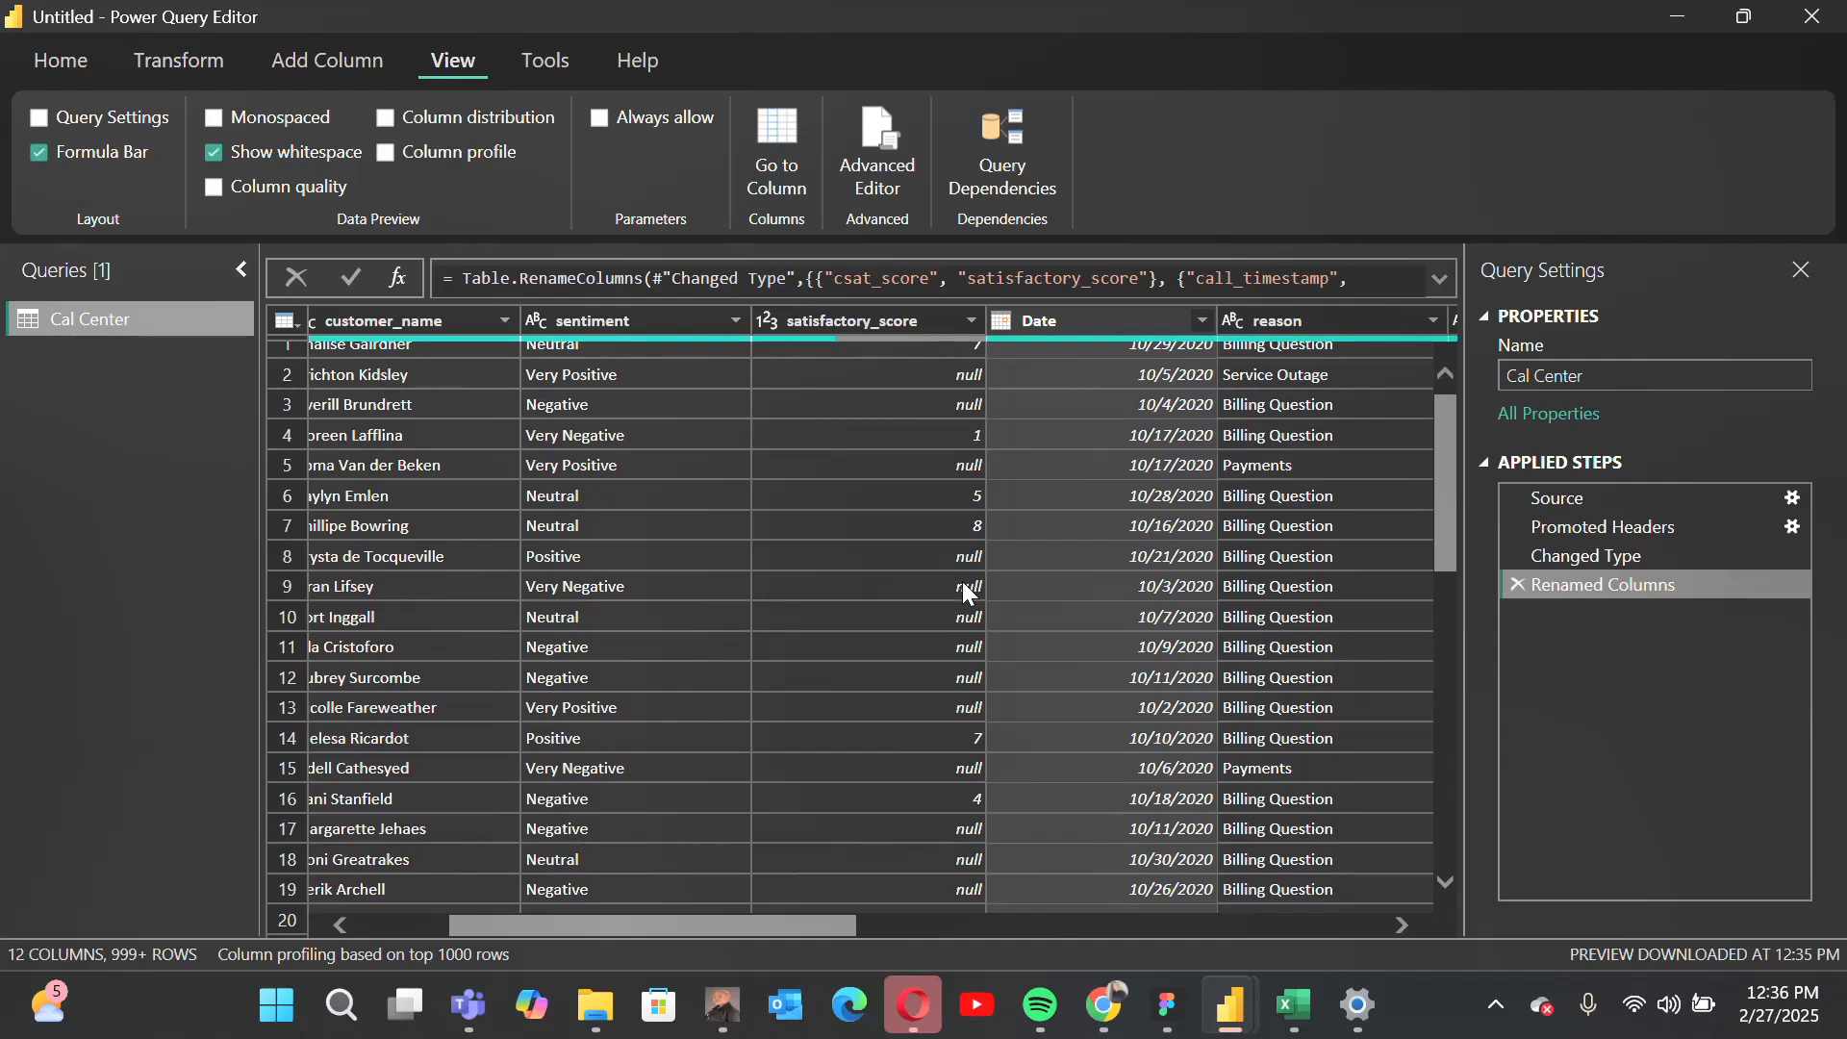
pyautogui.scroll(1, 962, 581)
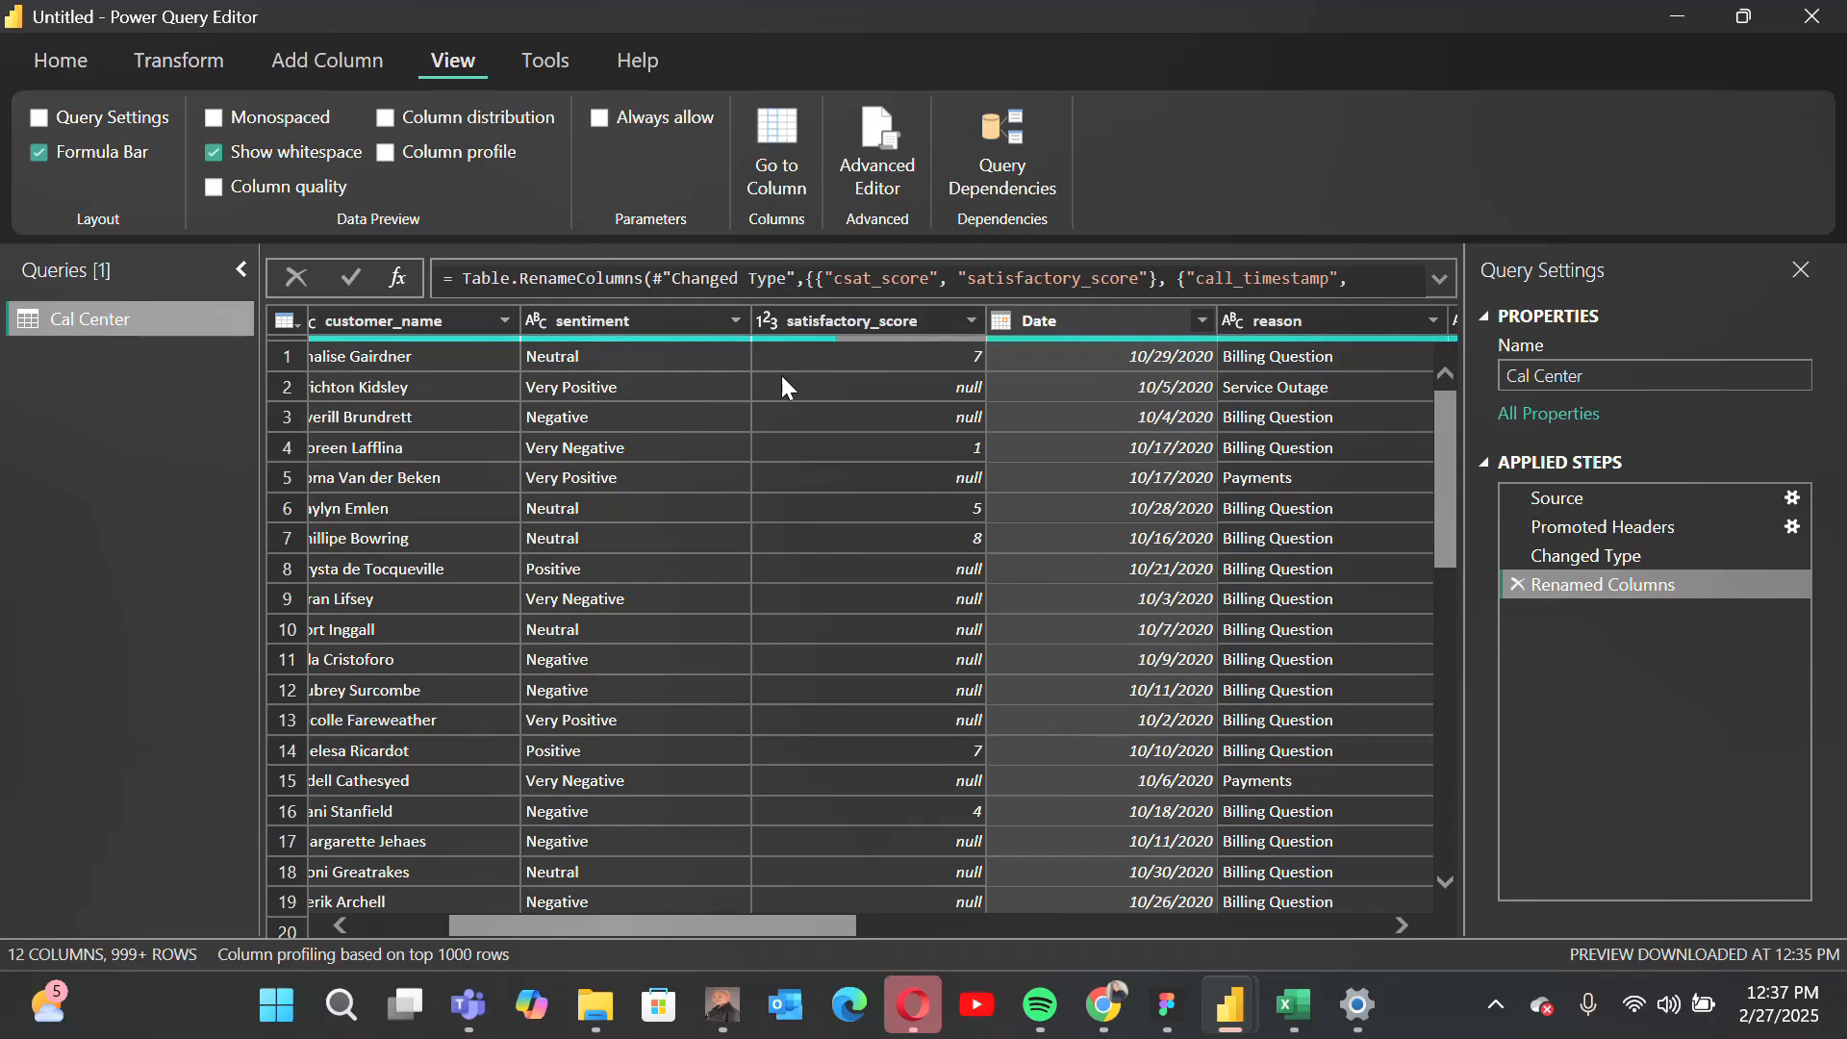
pyautogui.moveTo(795, 338)
pyautogui.moveTo(714, 935); pyautogui.dragTo(577, 917)
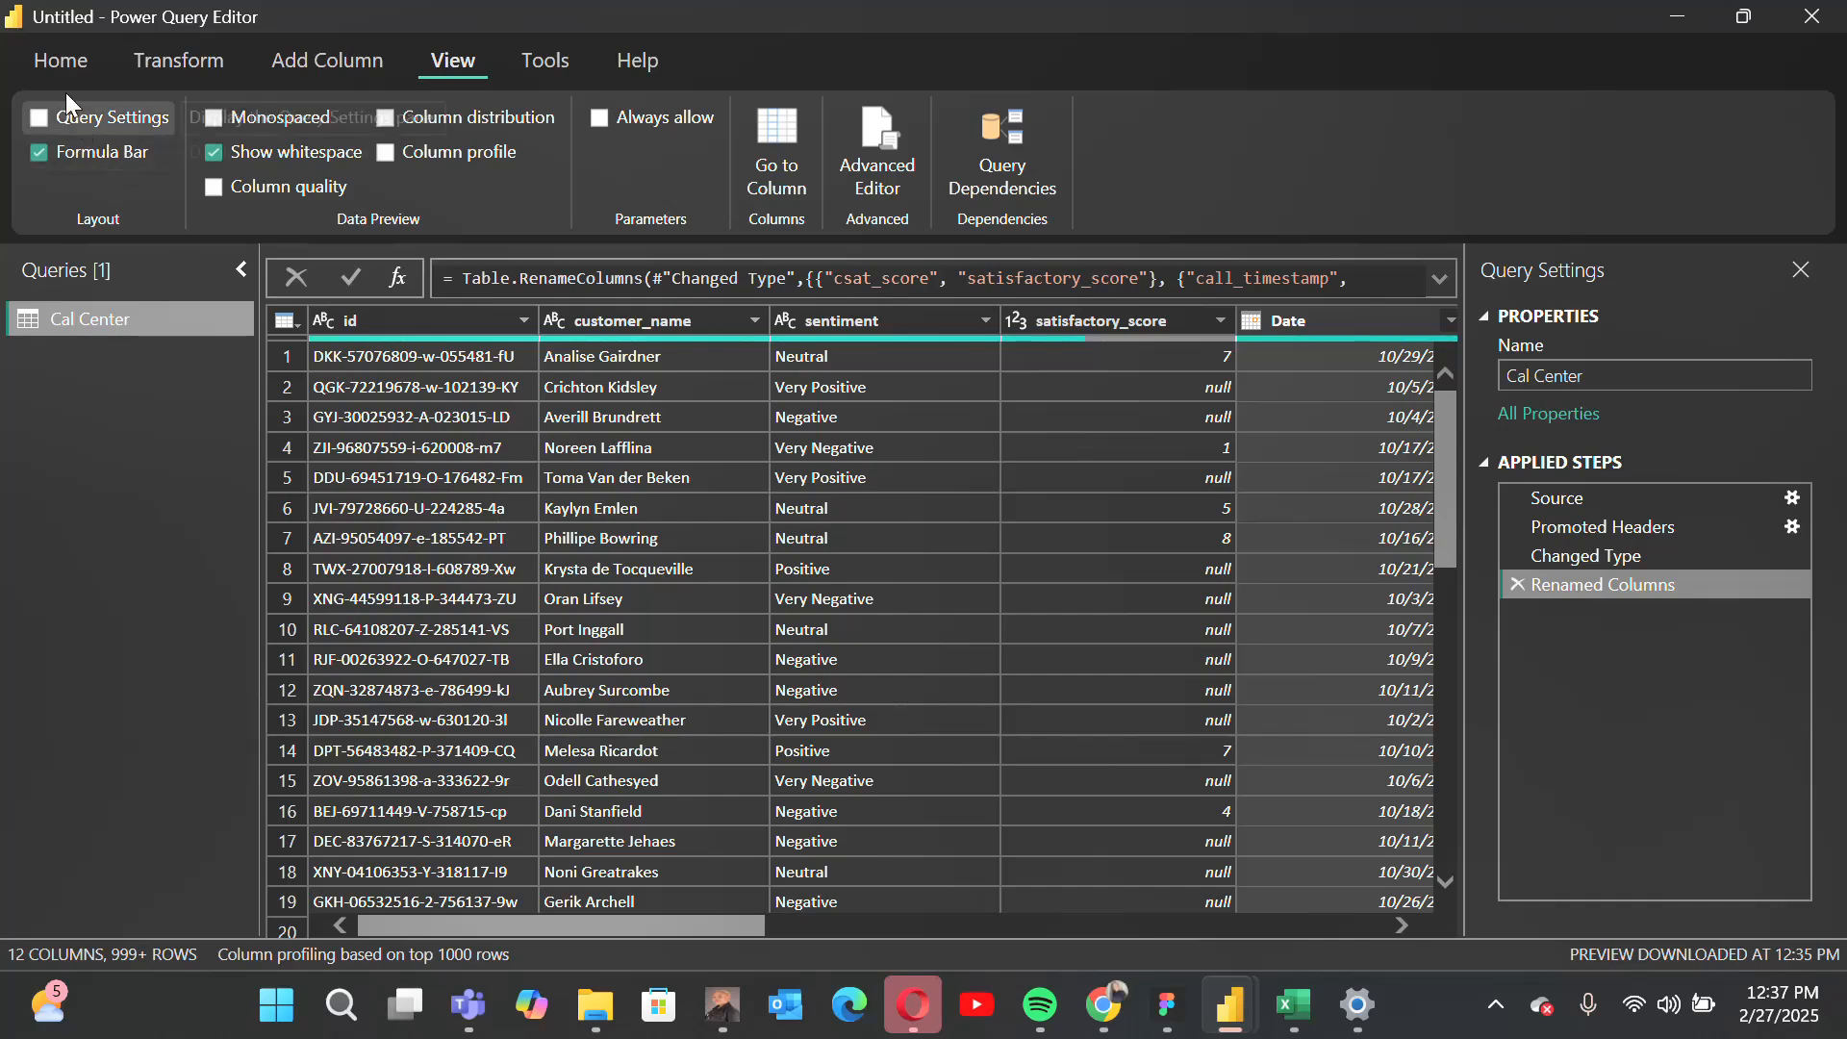
pyautogui.click(50, 62)
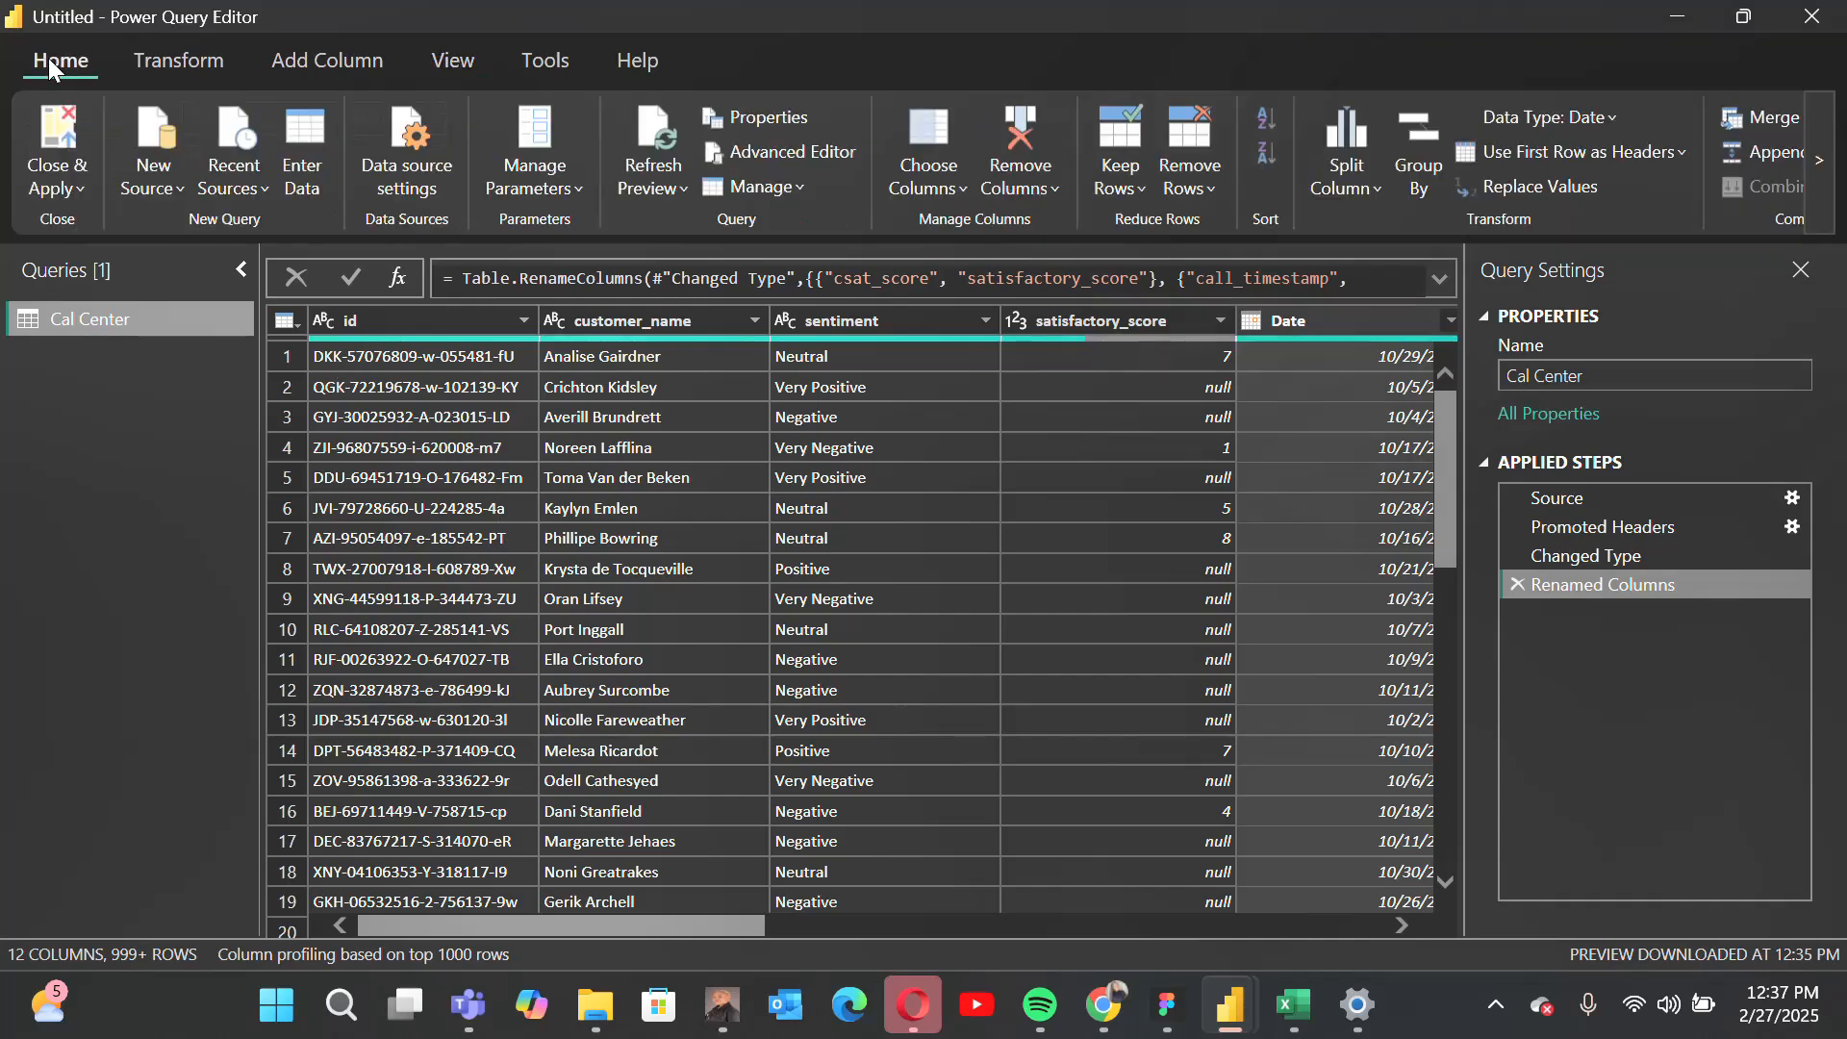
# Step: Close the query editor and apply the changes to load the Cal Center table into the report
pyautogui.click(68, 194)
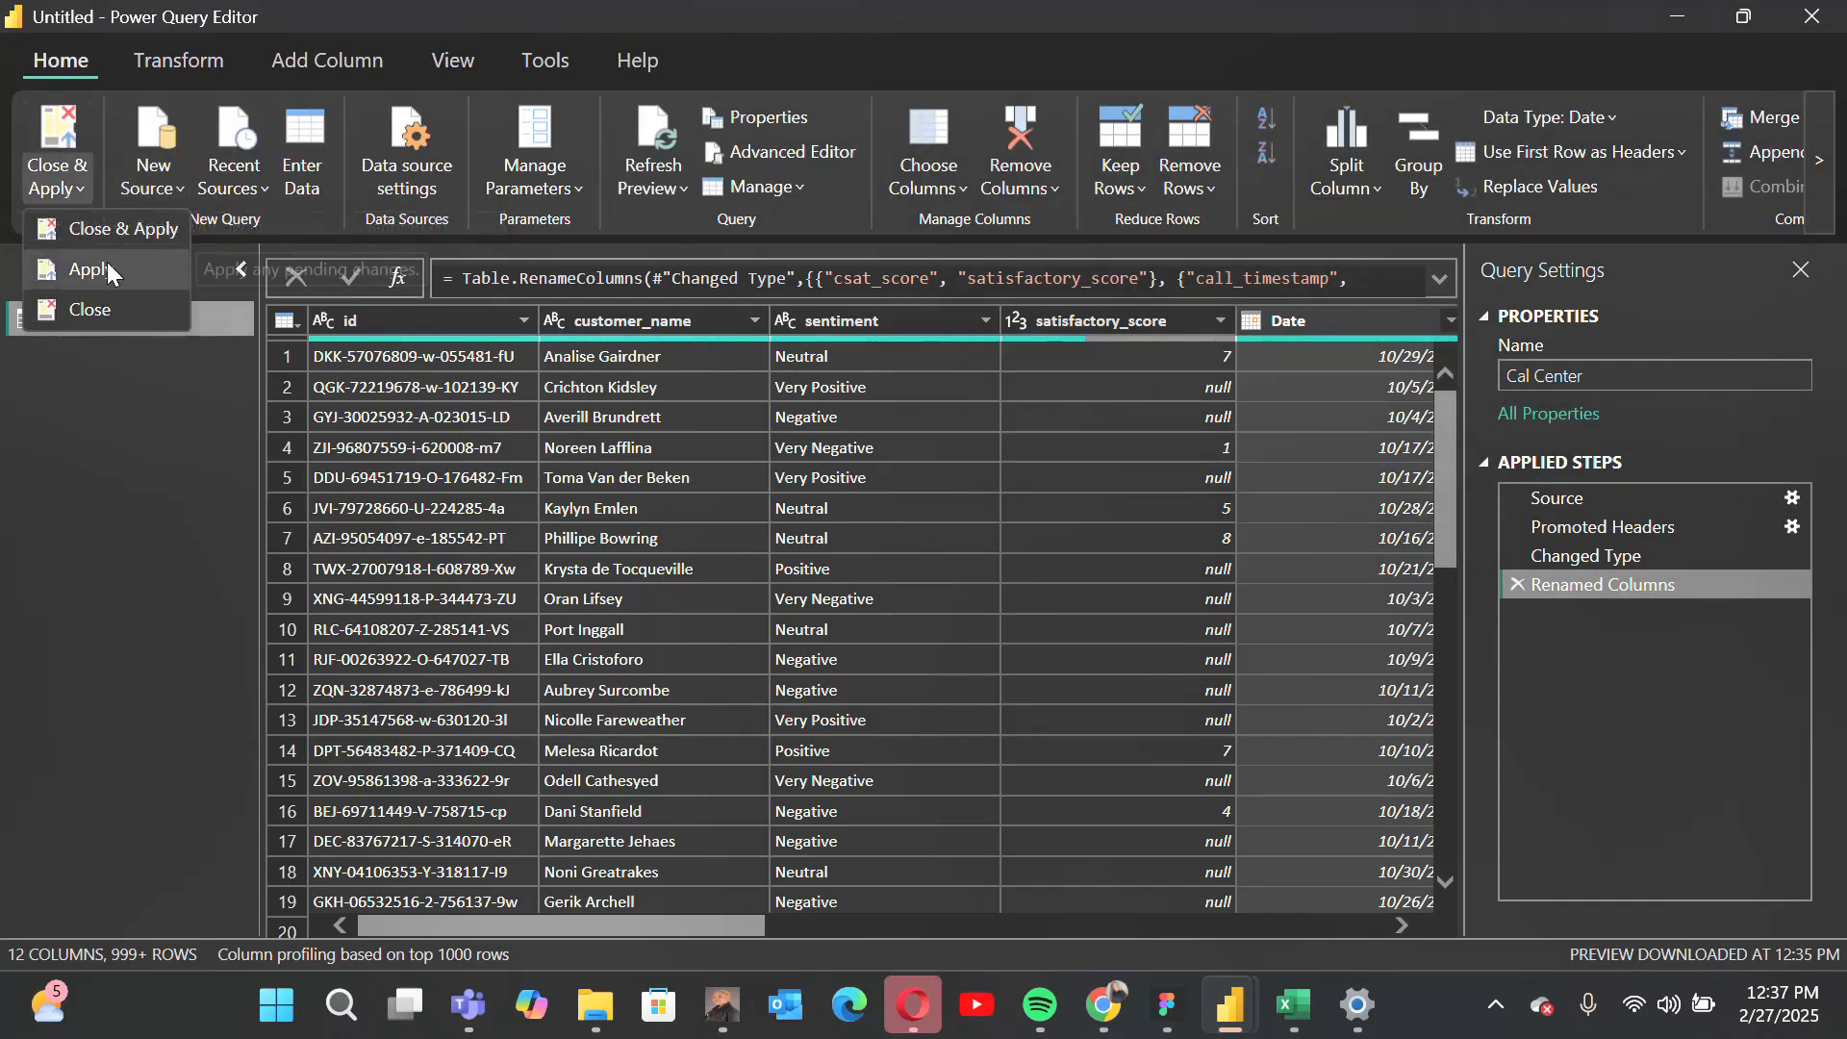
pyautogui.click(88, 234)
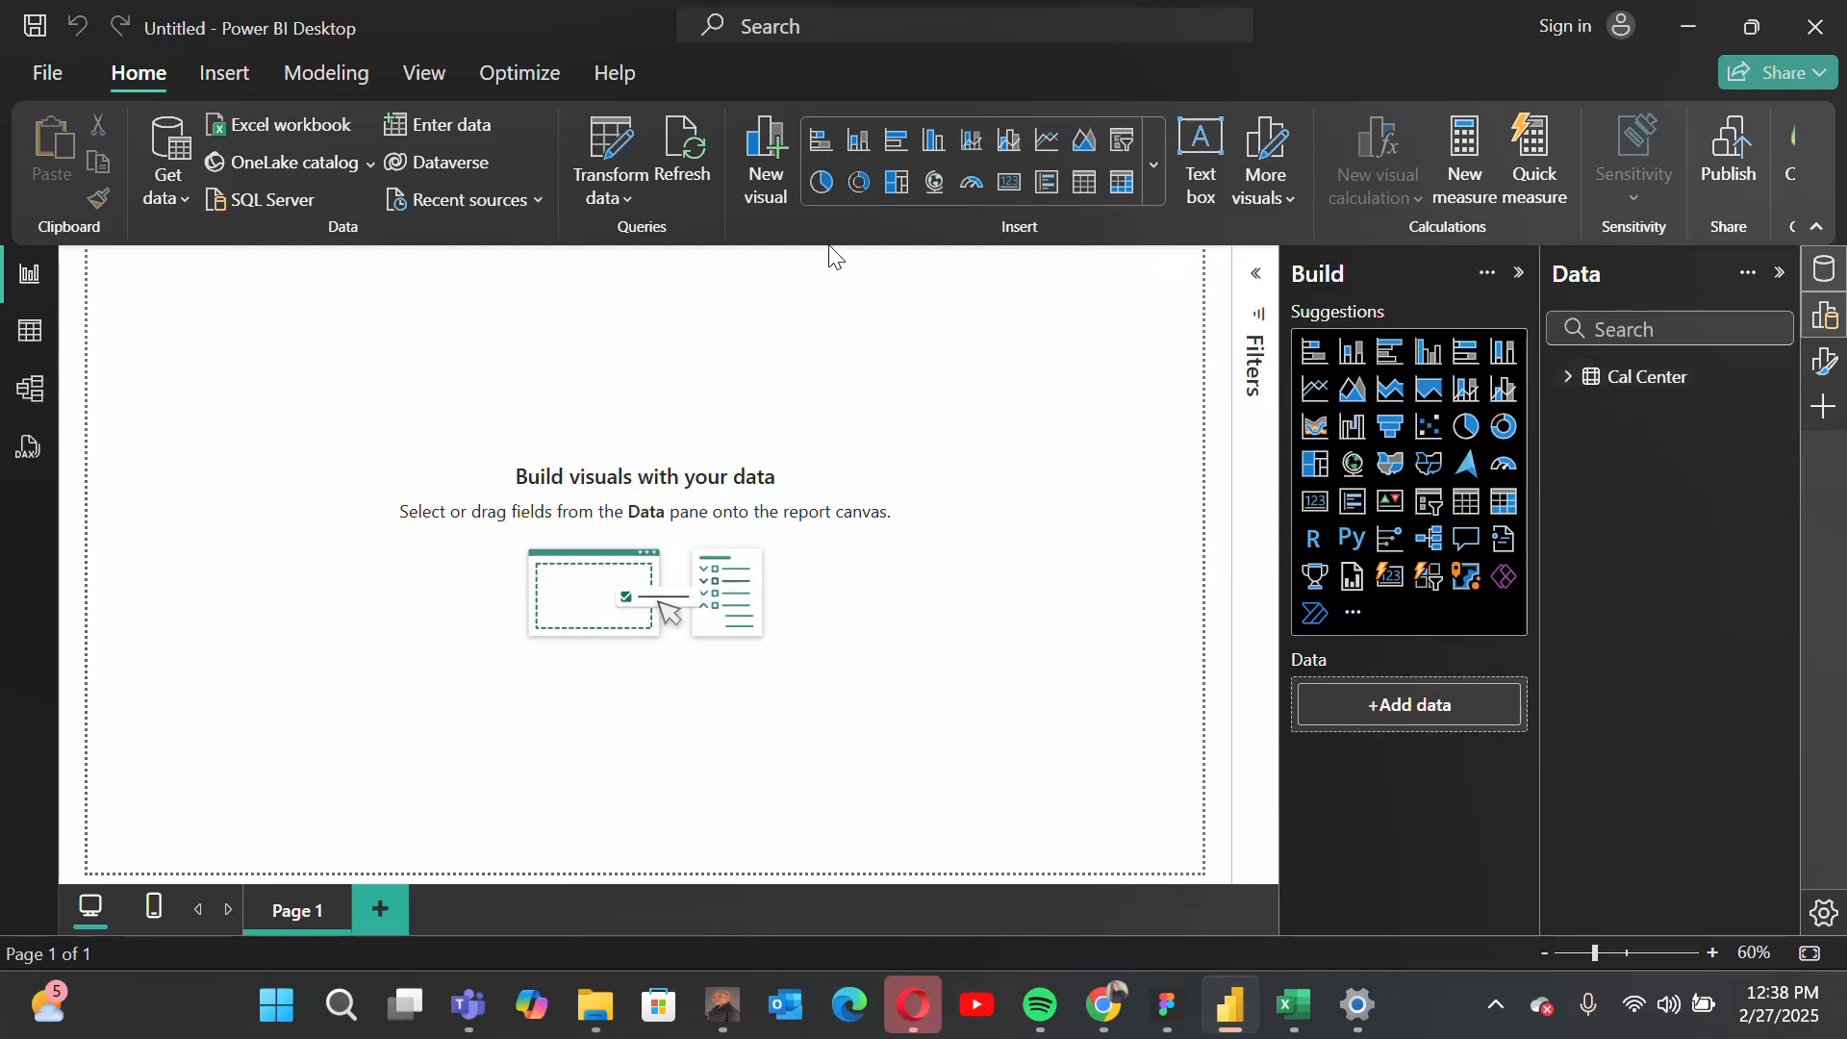
# Step: Reopen the query editor and correct the query name to Call Center
pyautogui.click(614, 159)
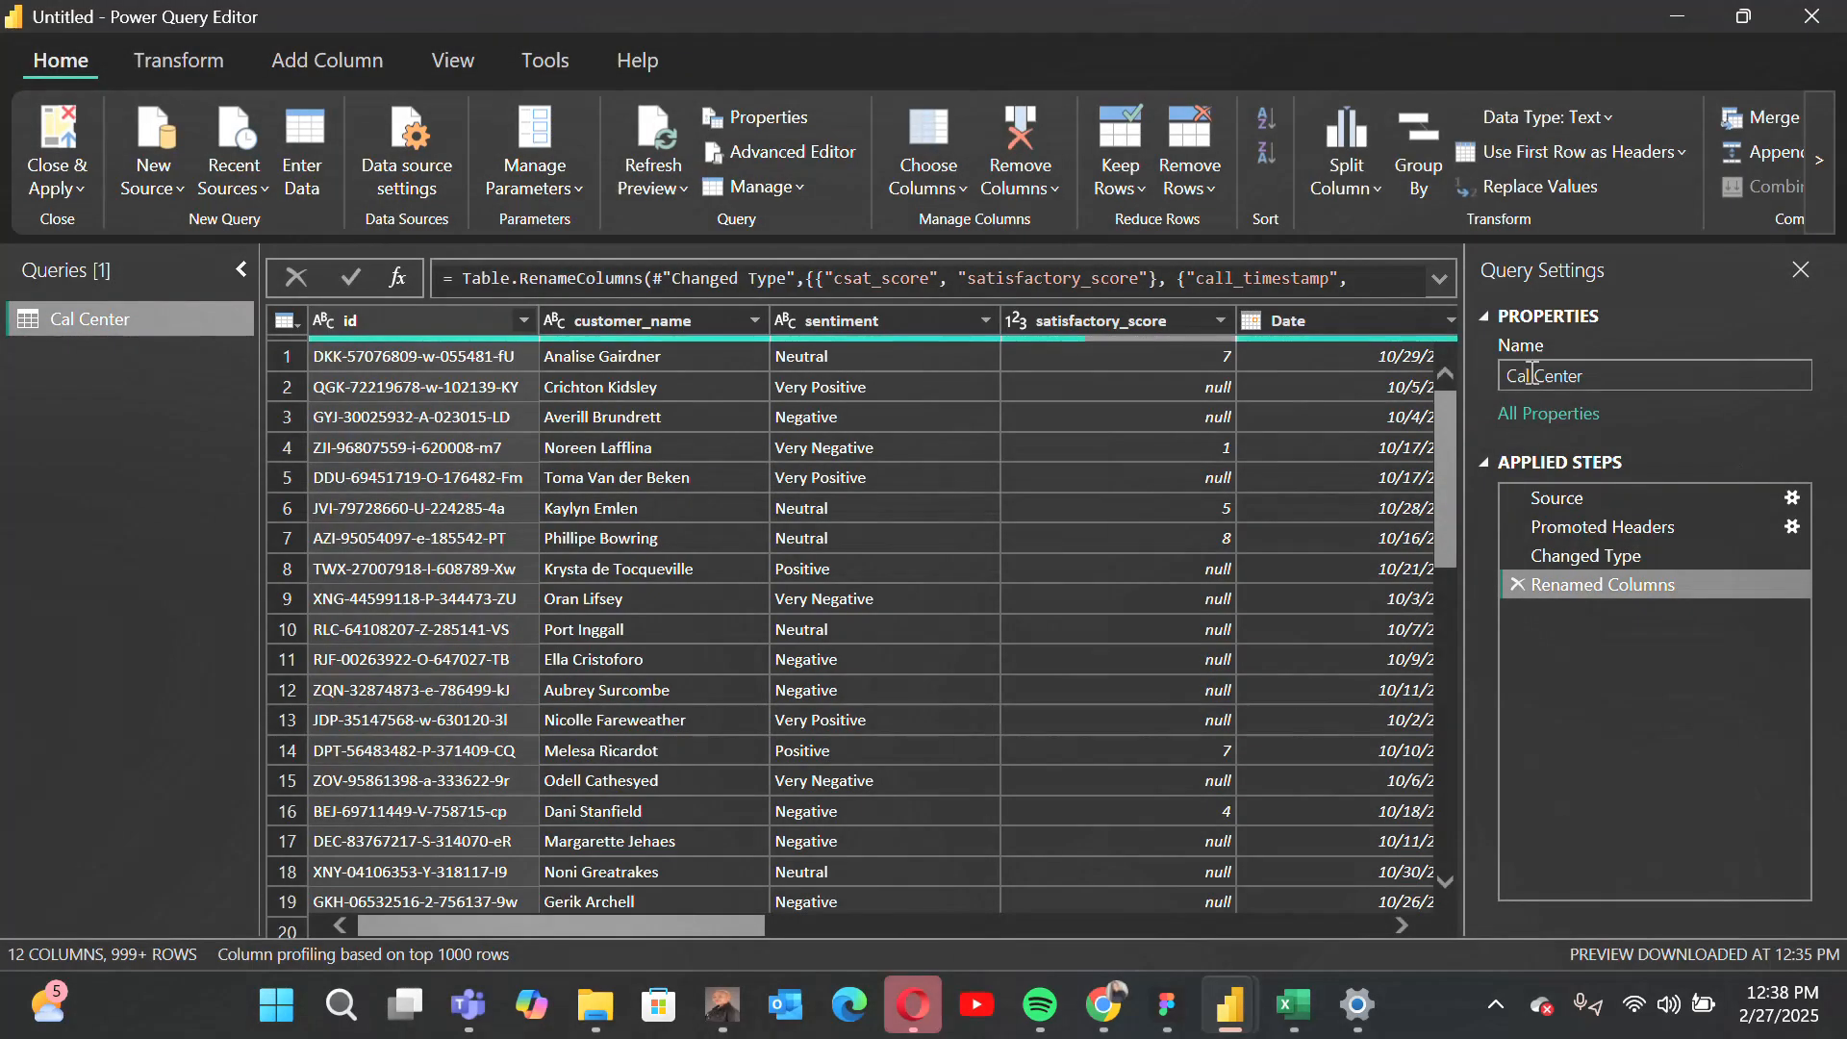
pyautogui.click(1587, 375)
pyautogui.press('BackSpace')
pyautogui.press('BackSpace')
pyautogui.press('BackSpace')
pyautogui.press('BackSpace')
pyautogui.press('BackSpace')
pyautogui.press('BackSpace')
pyautogui.press('BackSpace')
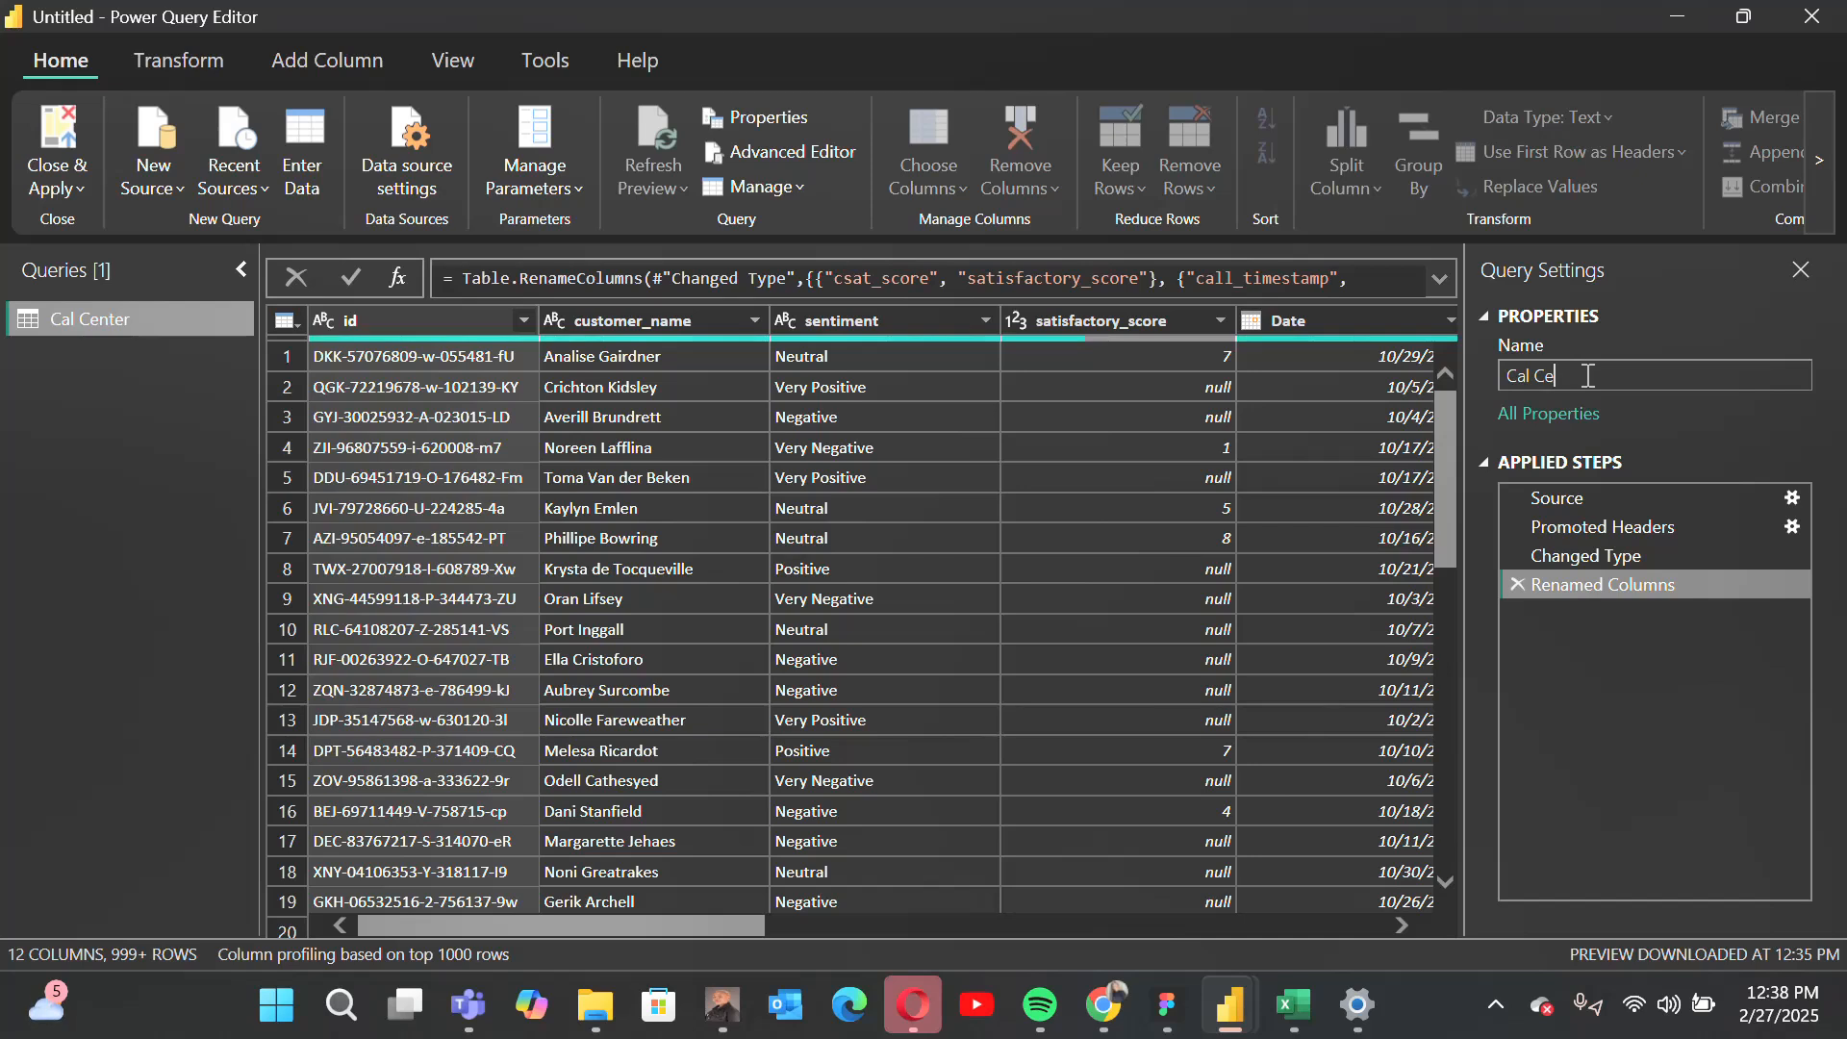
pyautogui.write('l')
pyautogui.write(' Ce')
pyautogui.write('ntre')
pyautogui.press('BackSpace')
pyautogui.press('BackSpace')
pyautogui.press('BackSpace')
pyautogui.write('ter')
pyautogui.press('Return')
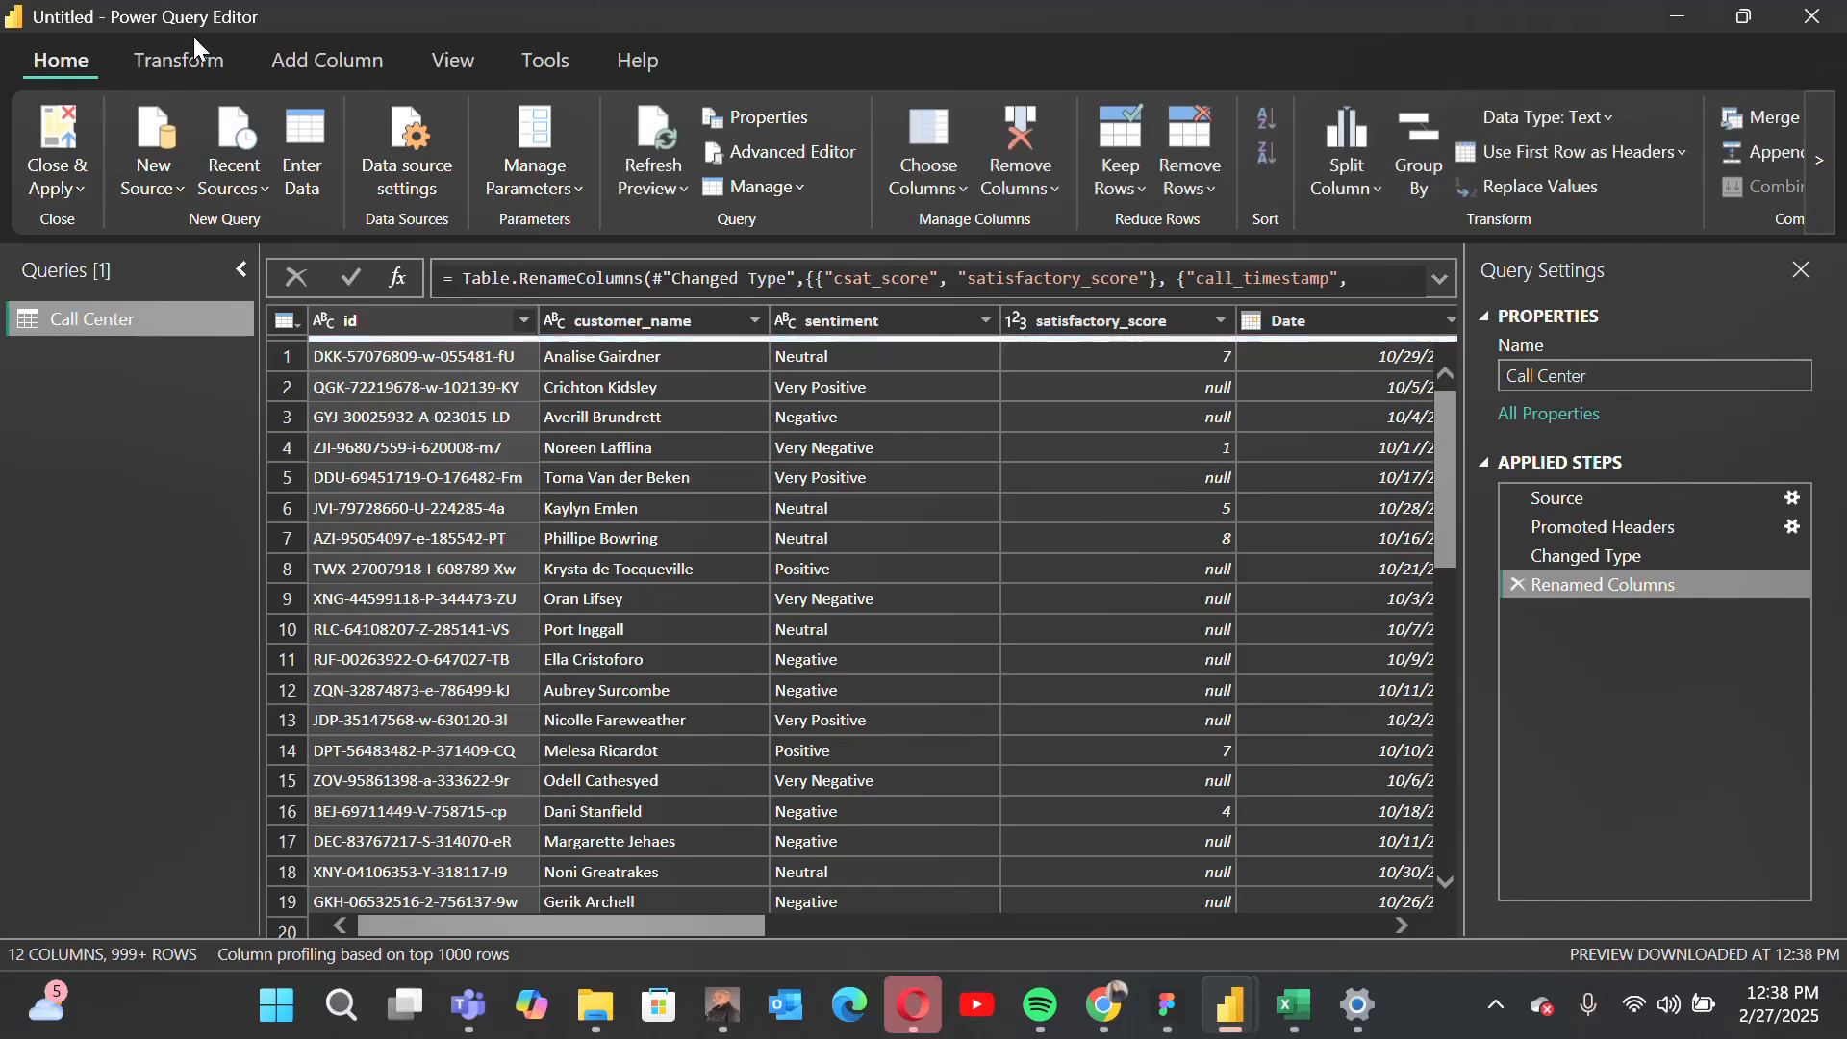
# Step: Close the query editor with the changes applied and expand the Call Center table to list its fields
pyautogui.click(63, 181)
pyautogui.click(81, 223)
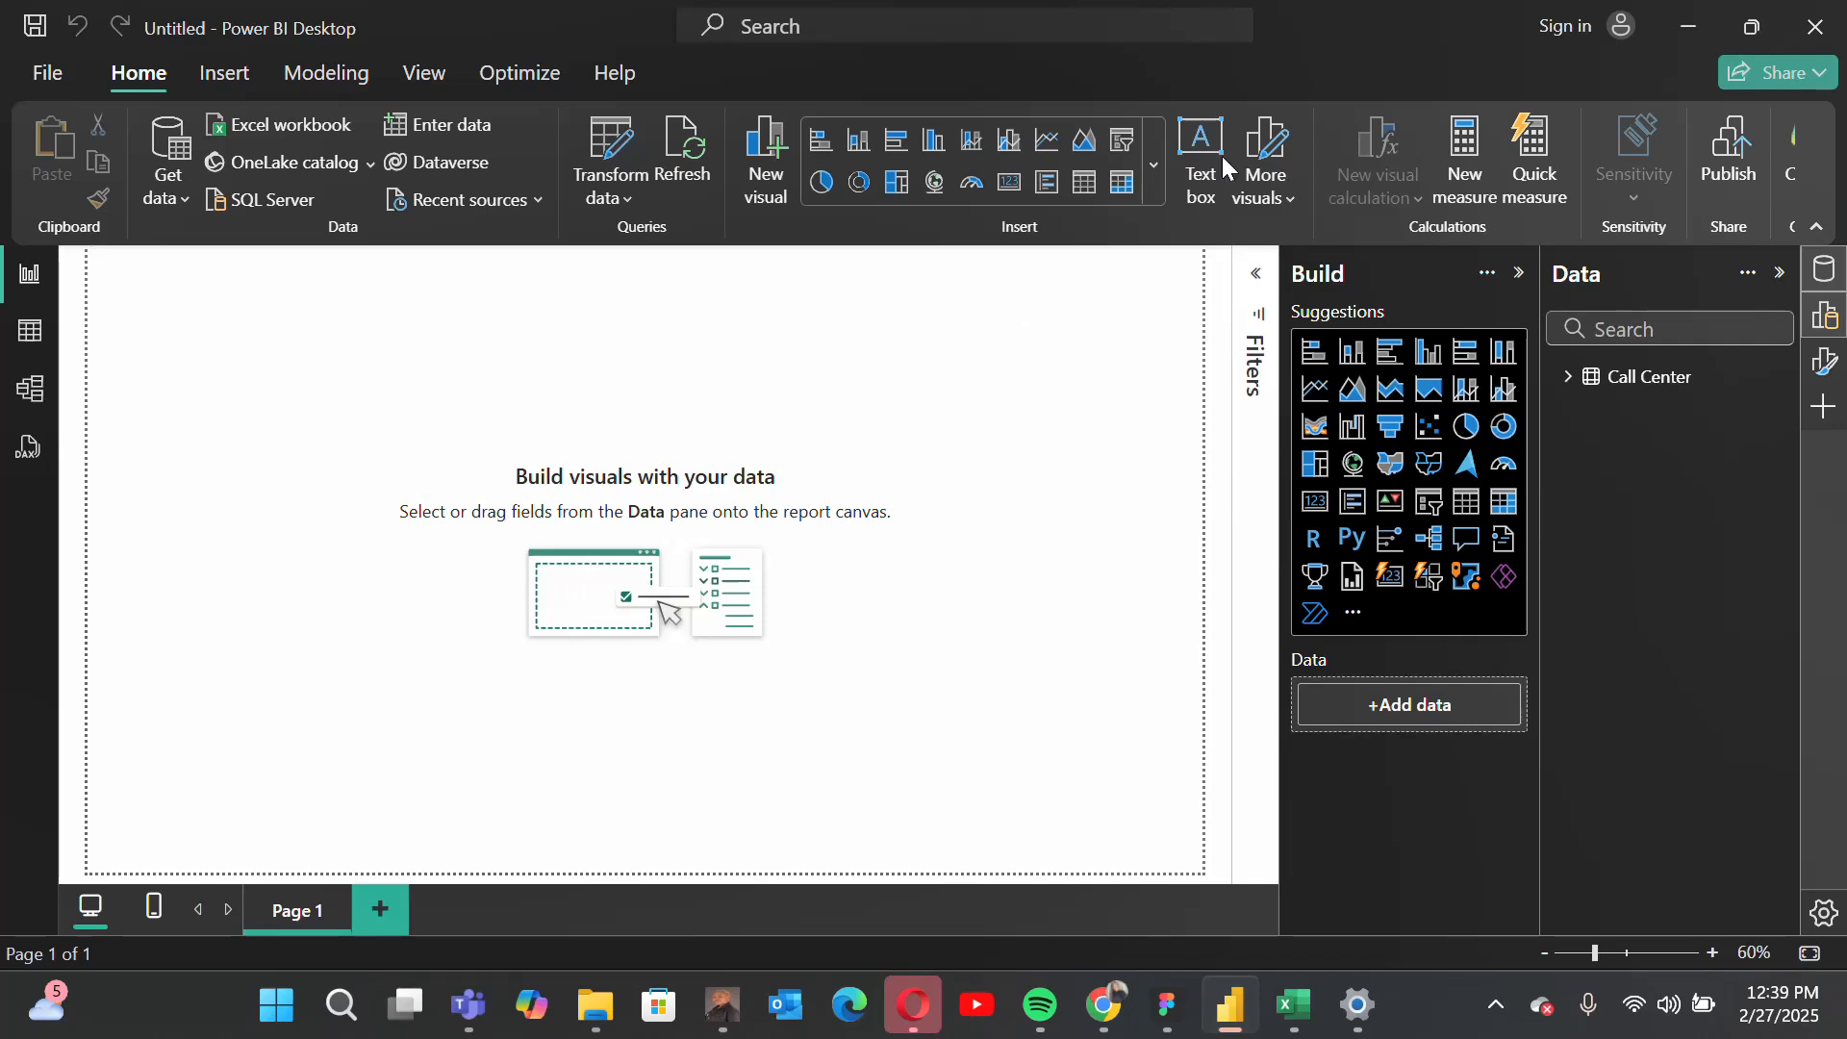
pyautogui.click(1569, 385)
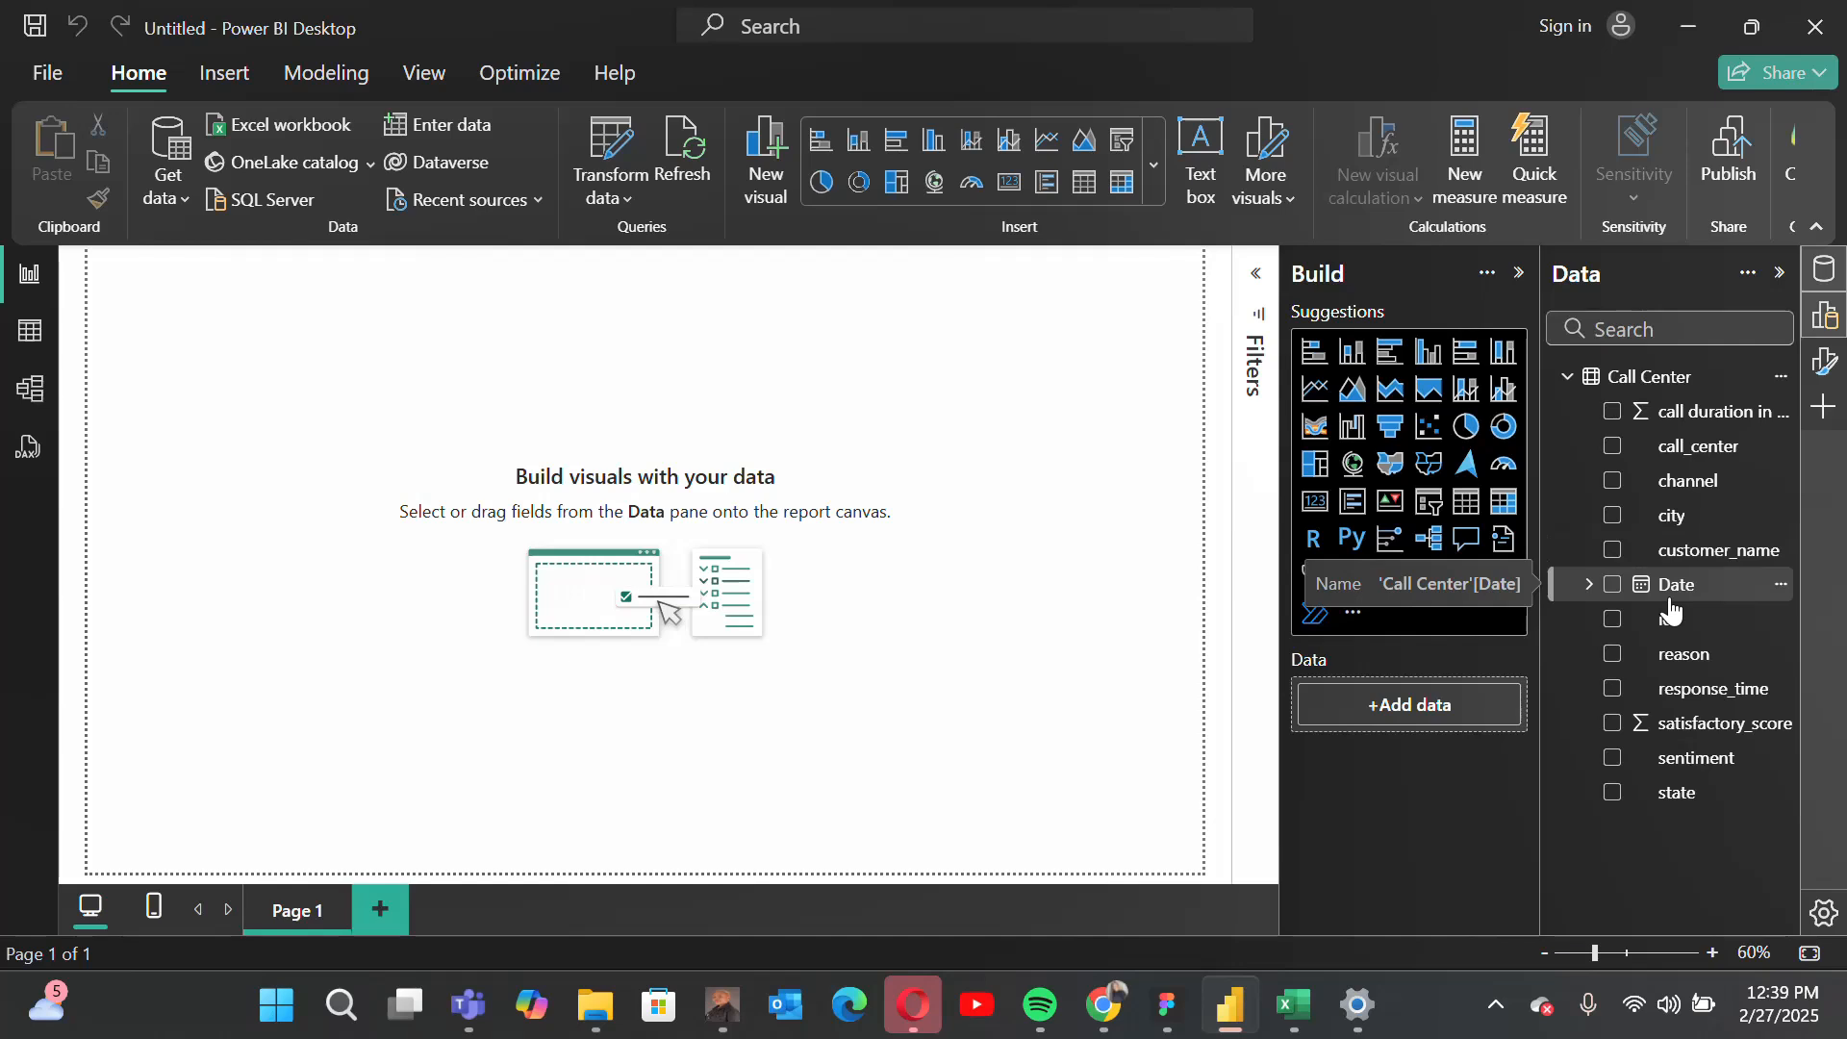
# Step: Set the report page canvas to a custom size with a height of 1700 px and a width of 2200 px
pyautogui.click(1827, 362)
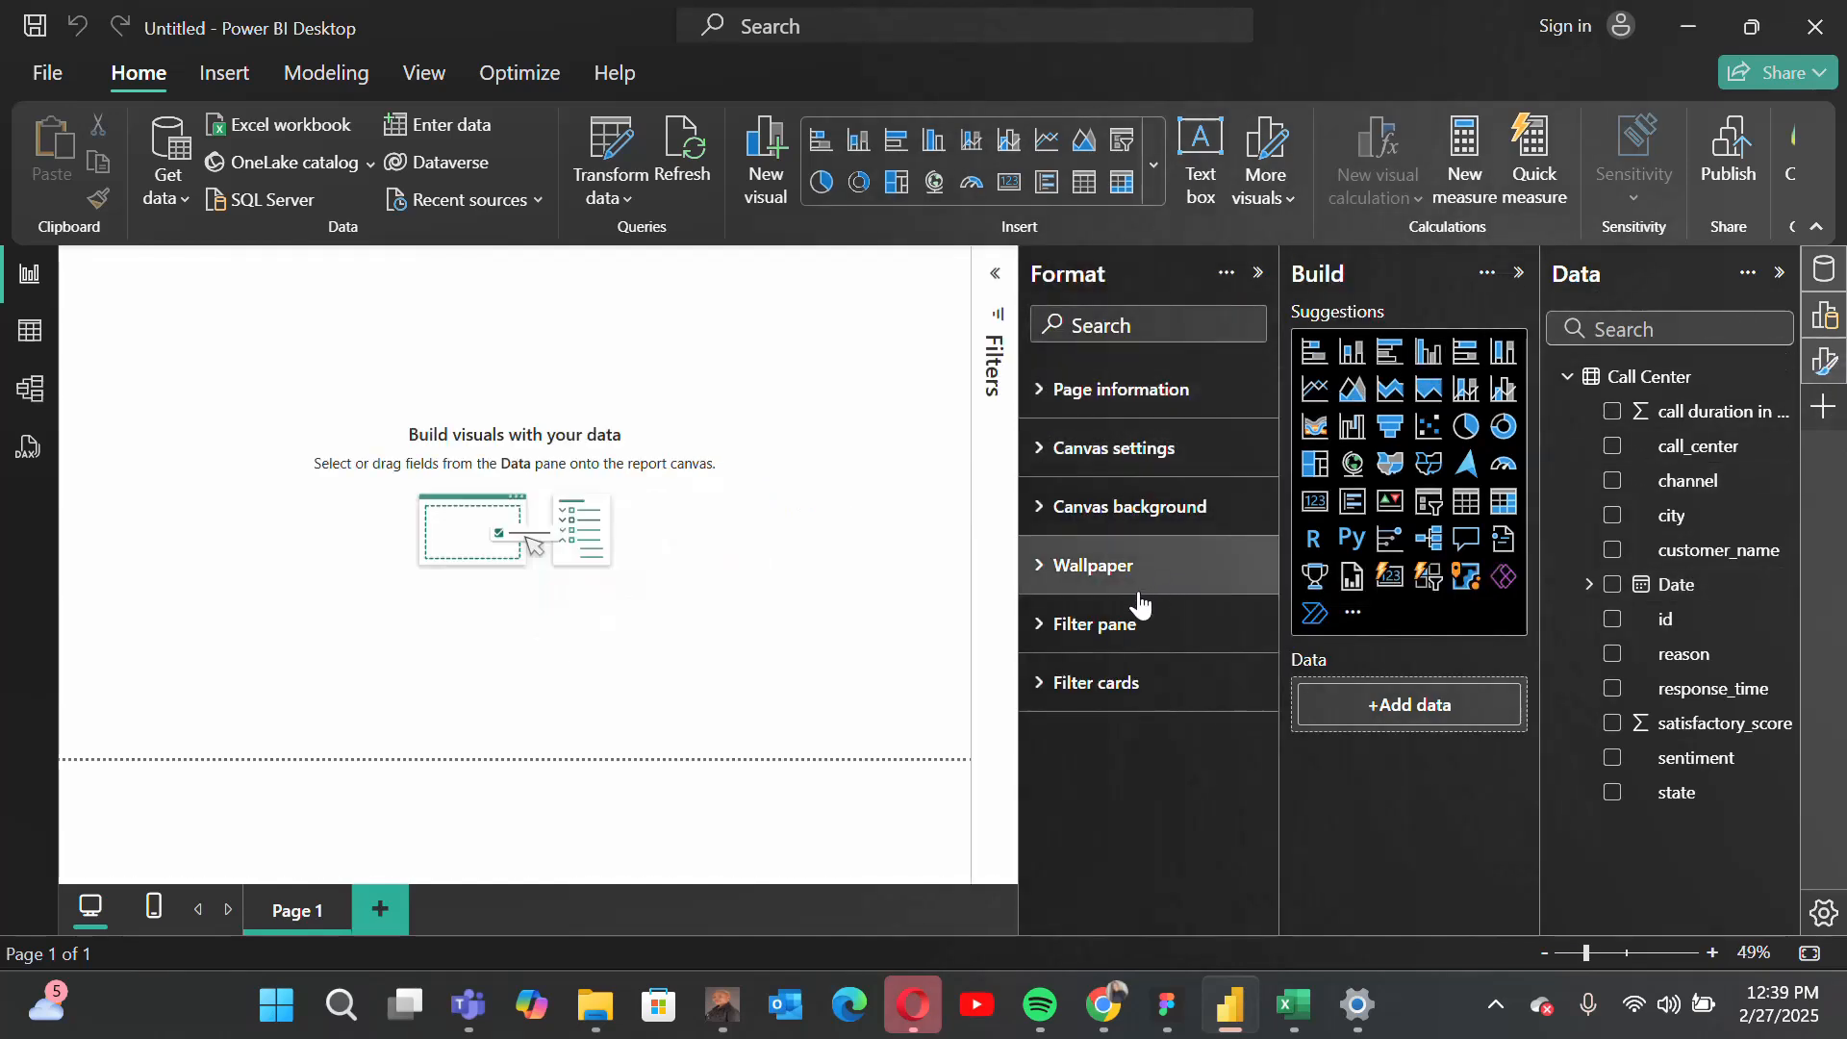
pyautogui.click(1066, 409)
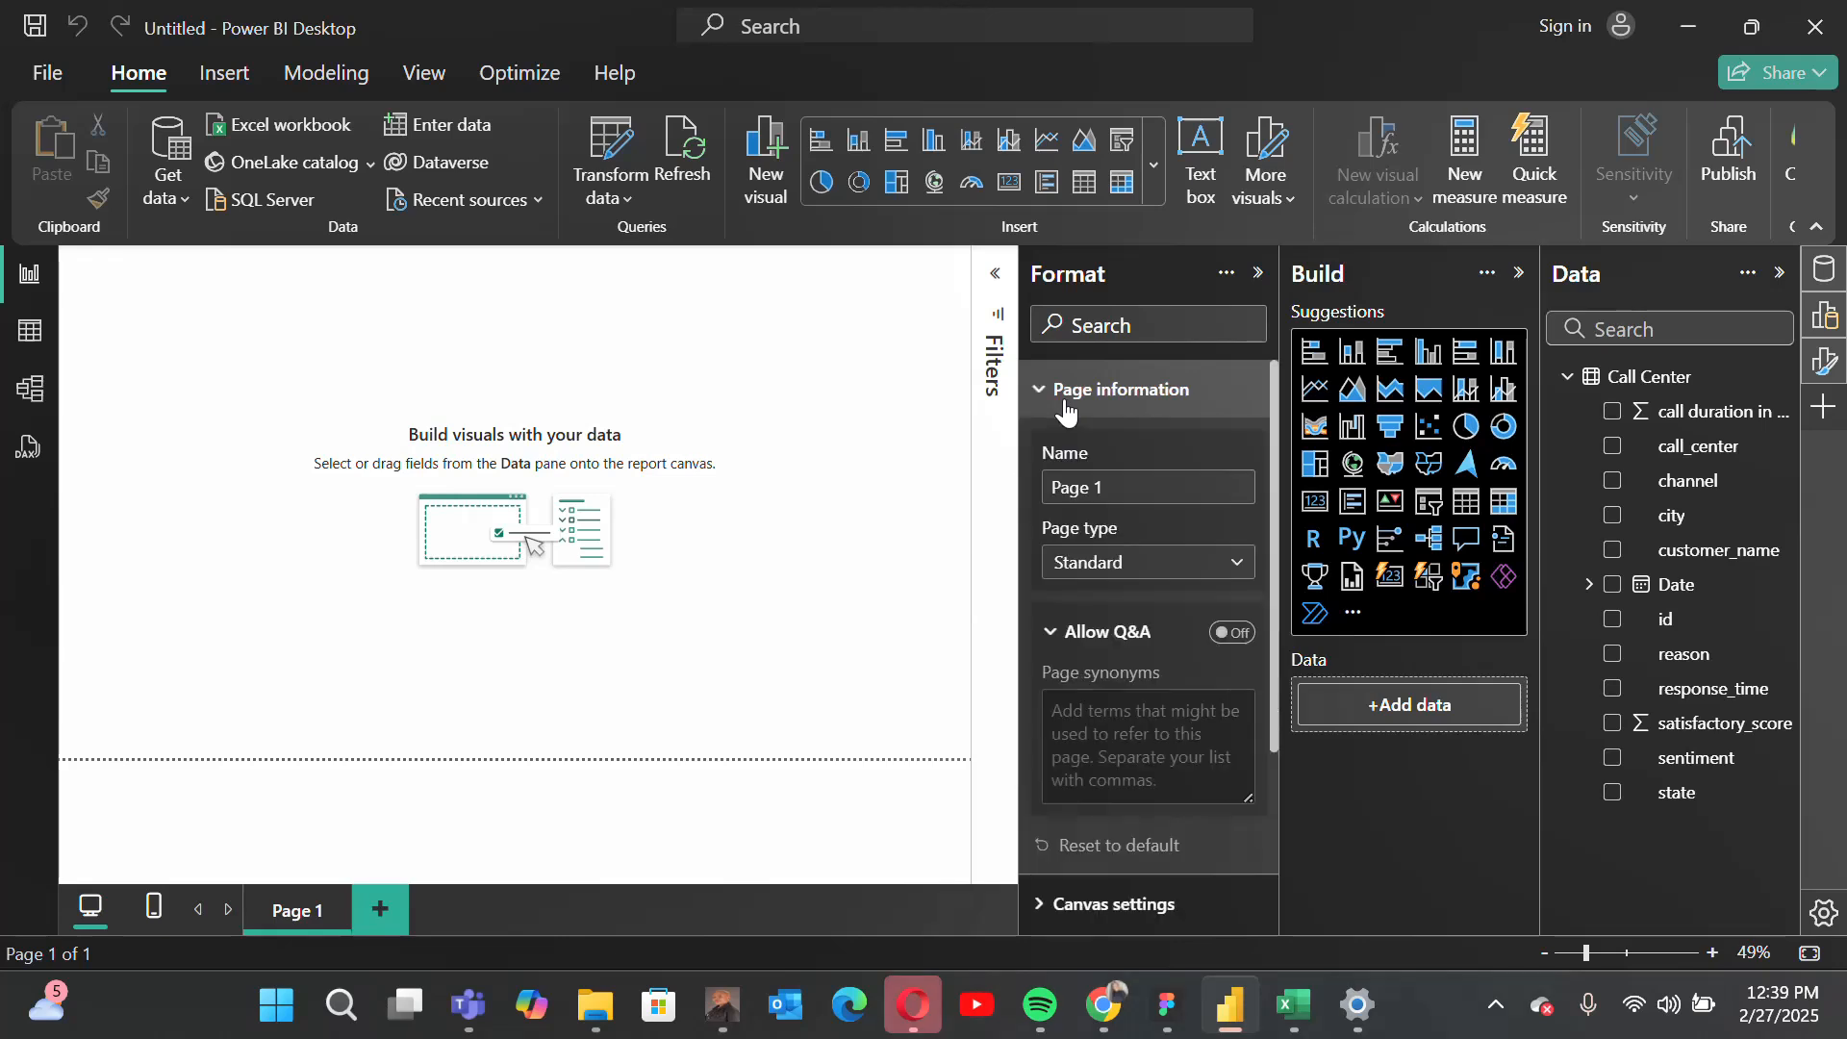
pyautogui.click(1064, 406)
pyautogui.click(1076, 447)
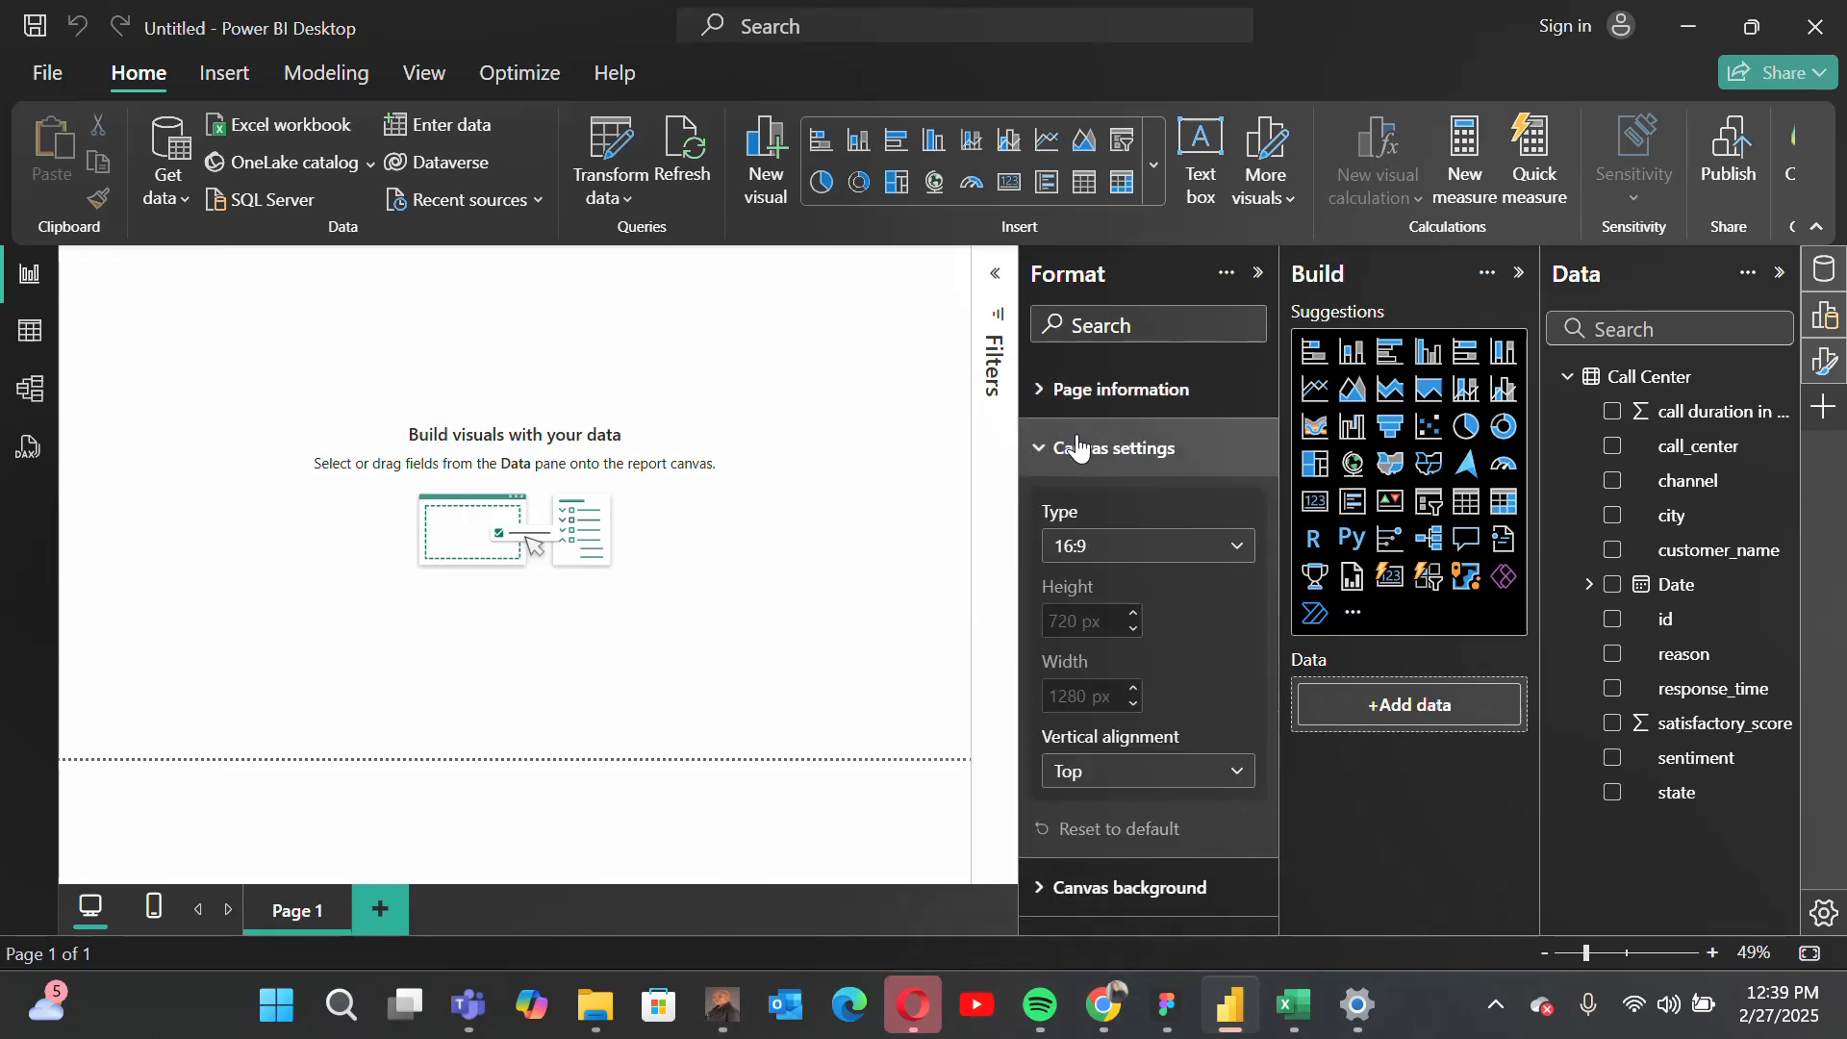
pyautogui.click(1143, 562)
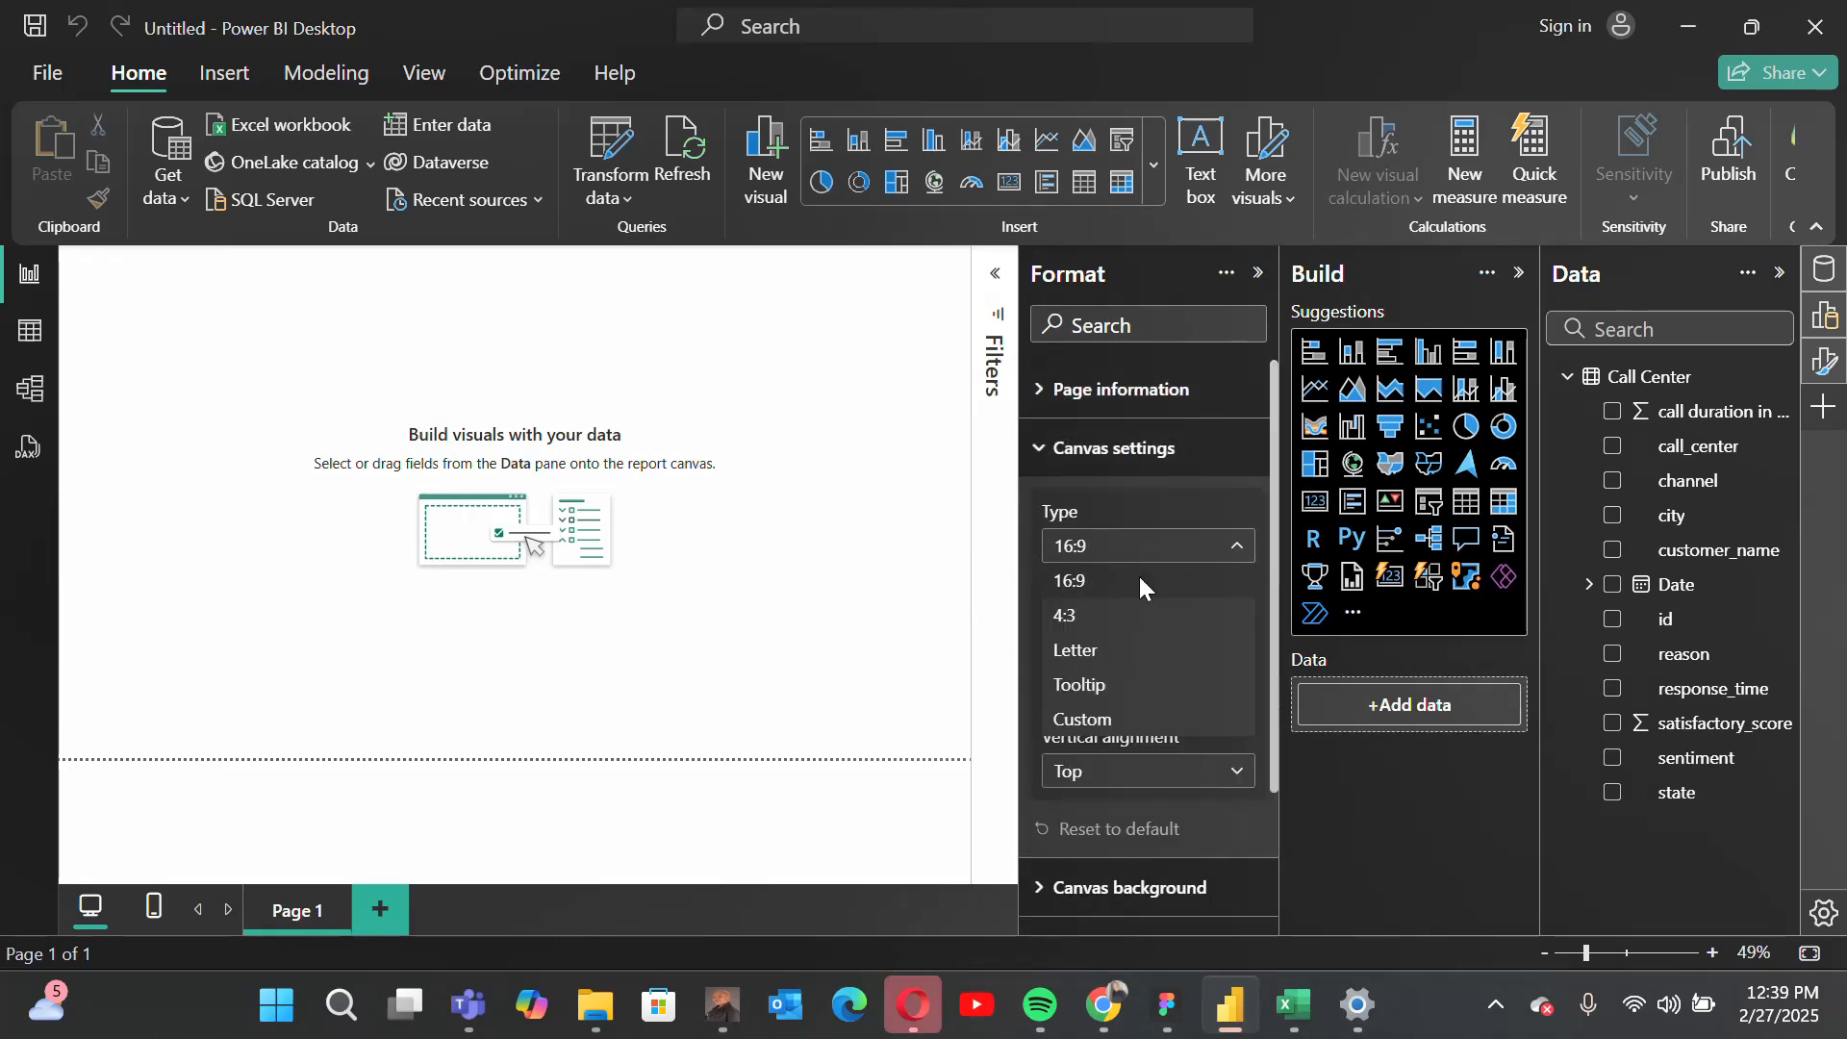
pyautogui.click(1137, 719)
pyautogui.doubleClick(1052, 616)
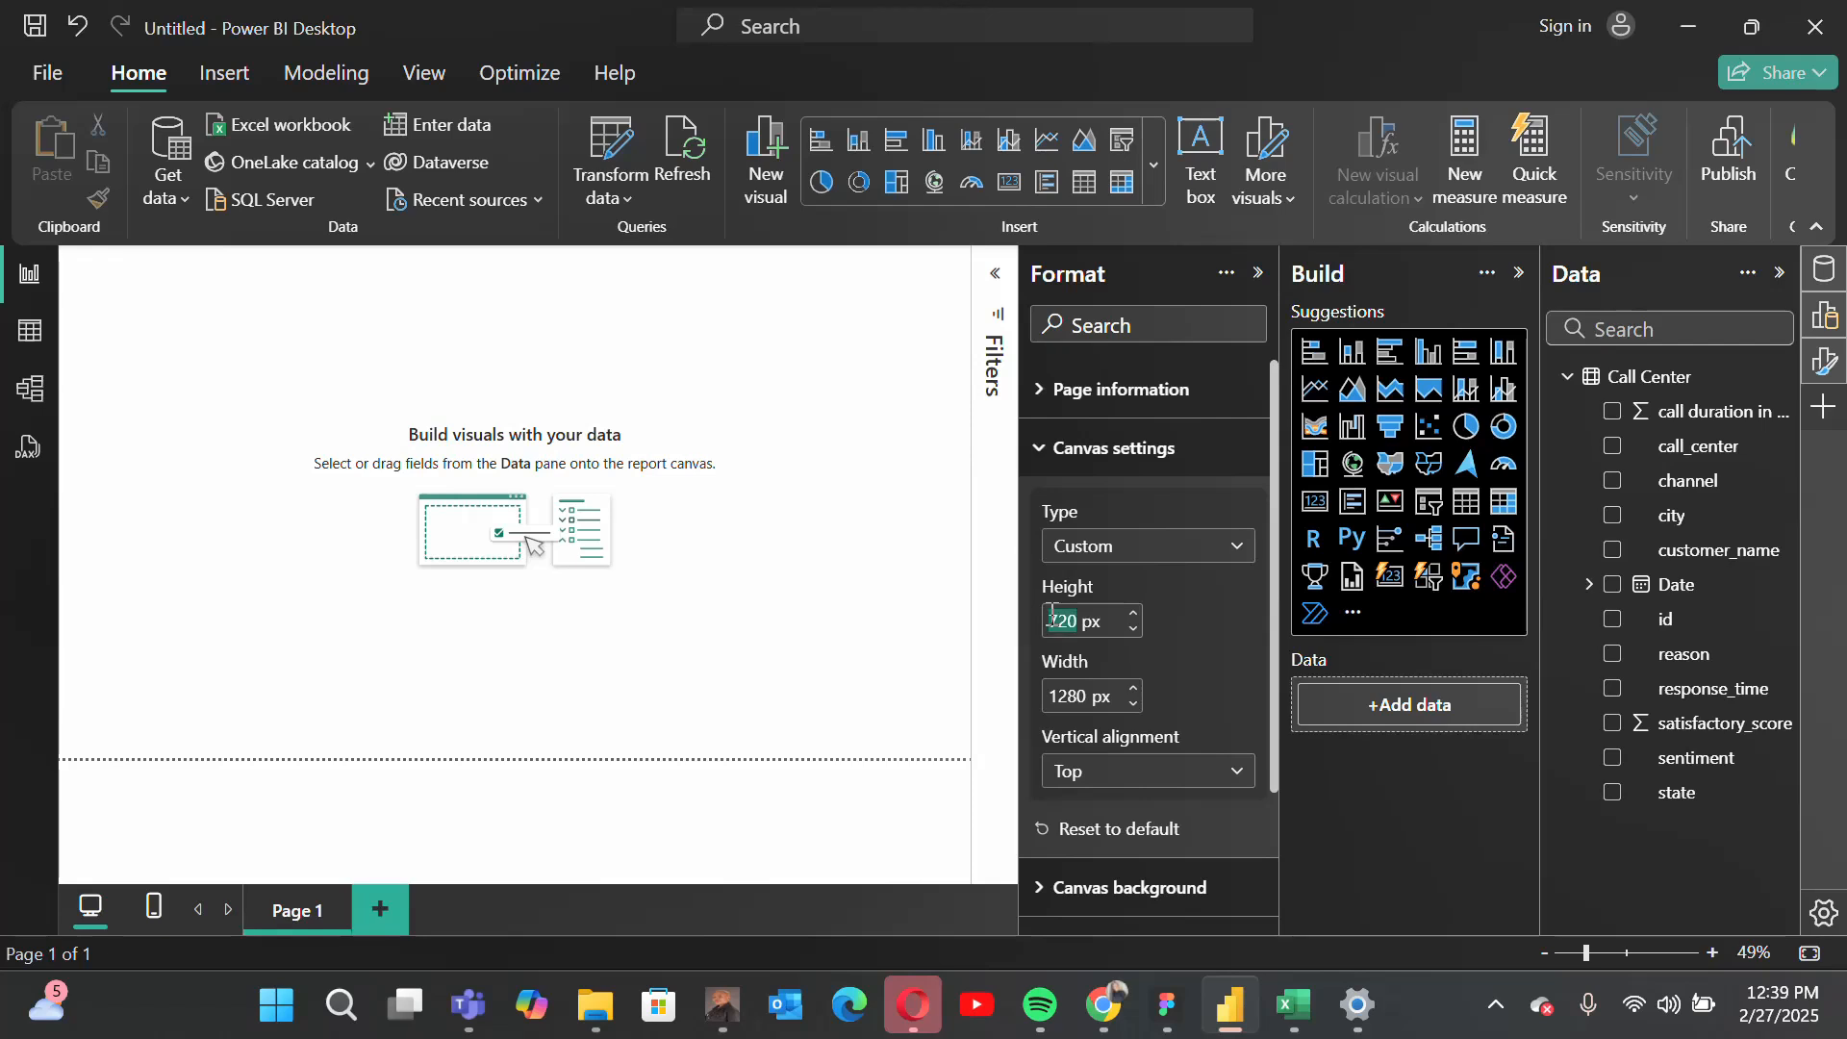
pyautogui.press('BackSpace')
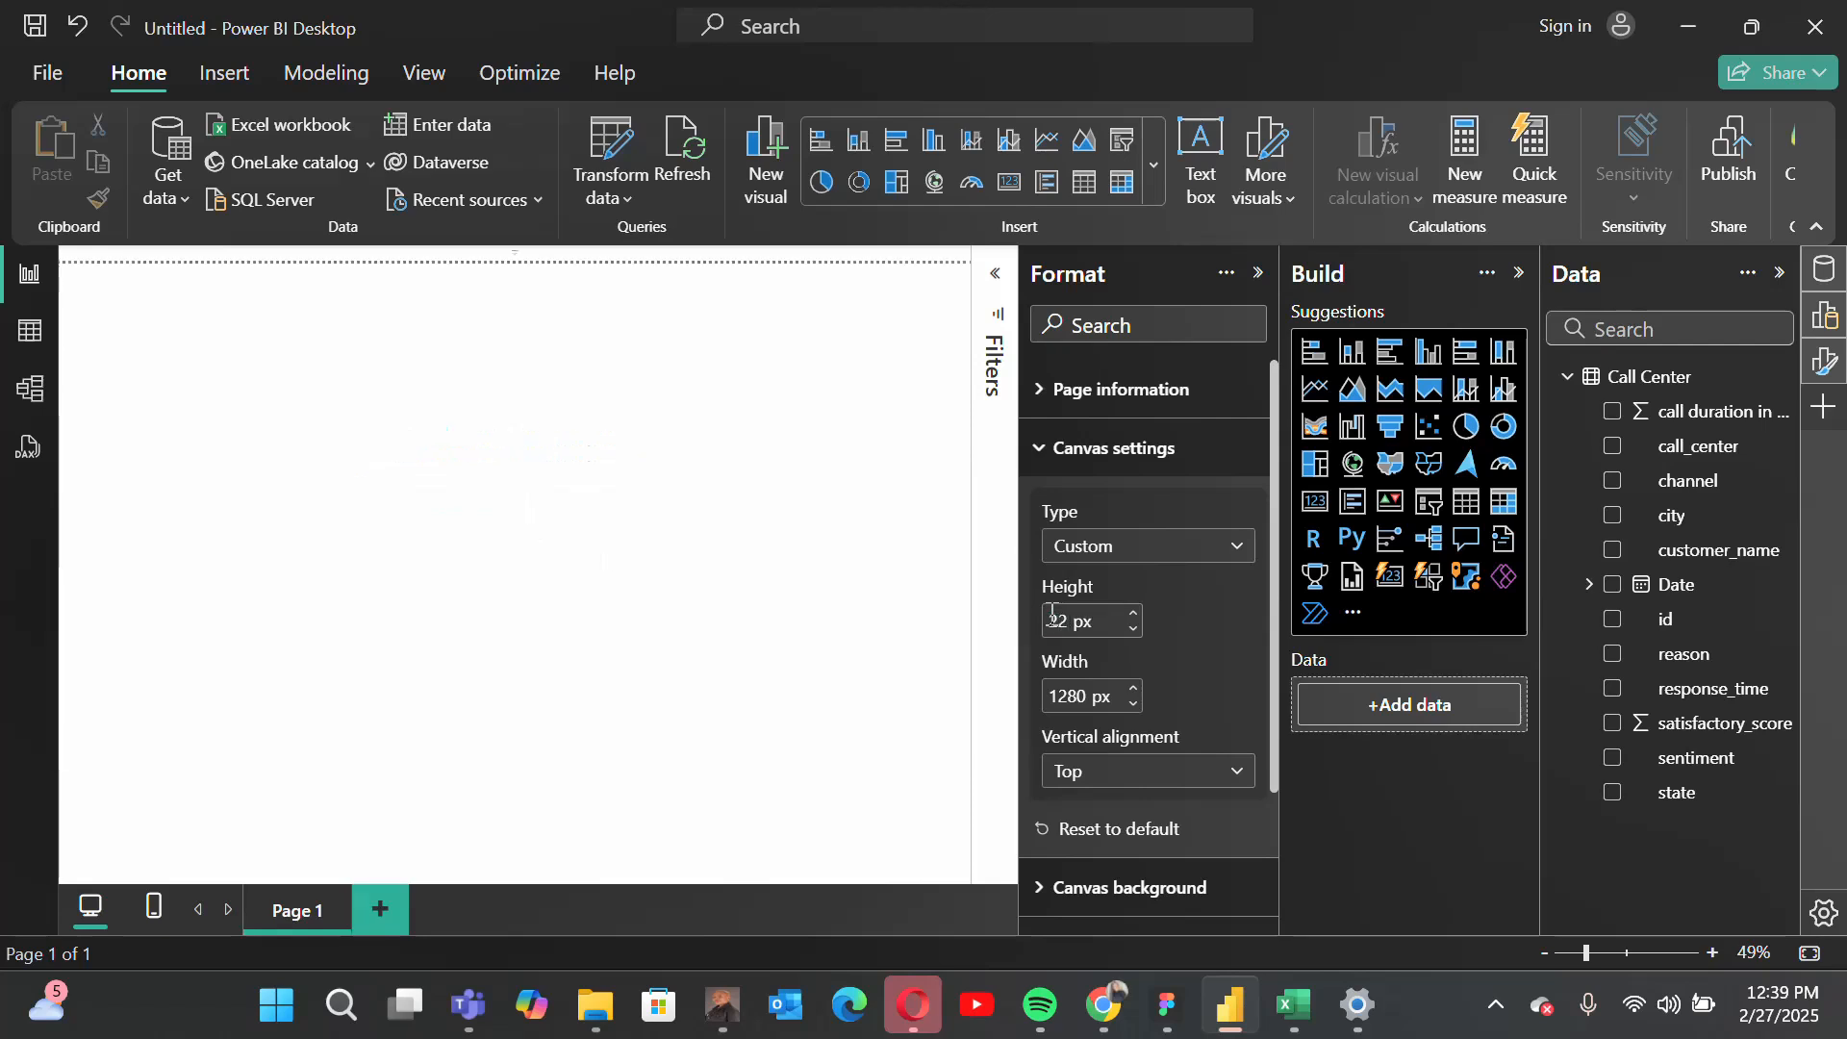
pyautogui.write('1700')
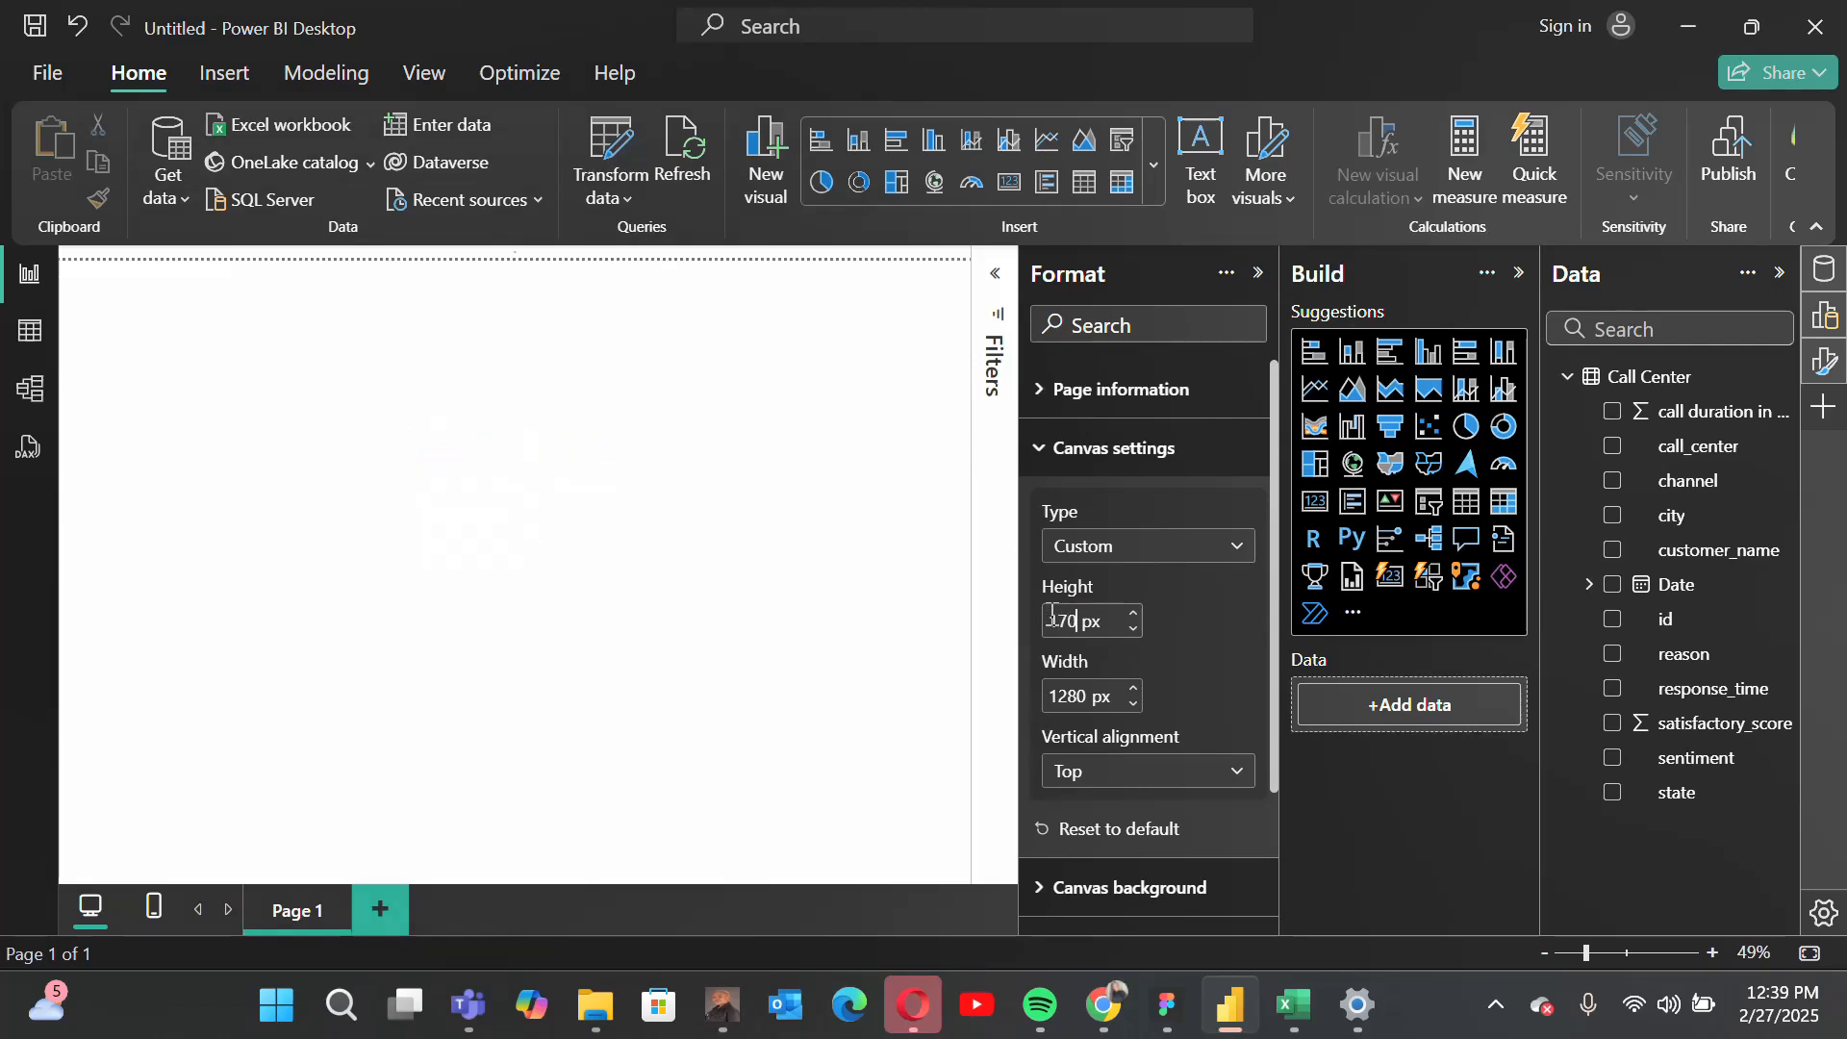
pyautogui.doubleClick(1062, 697)
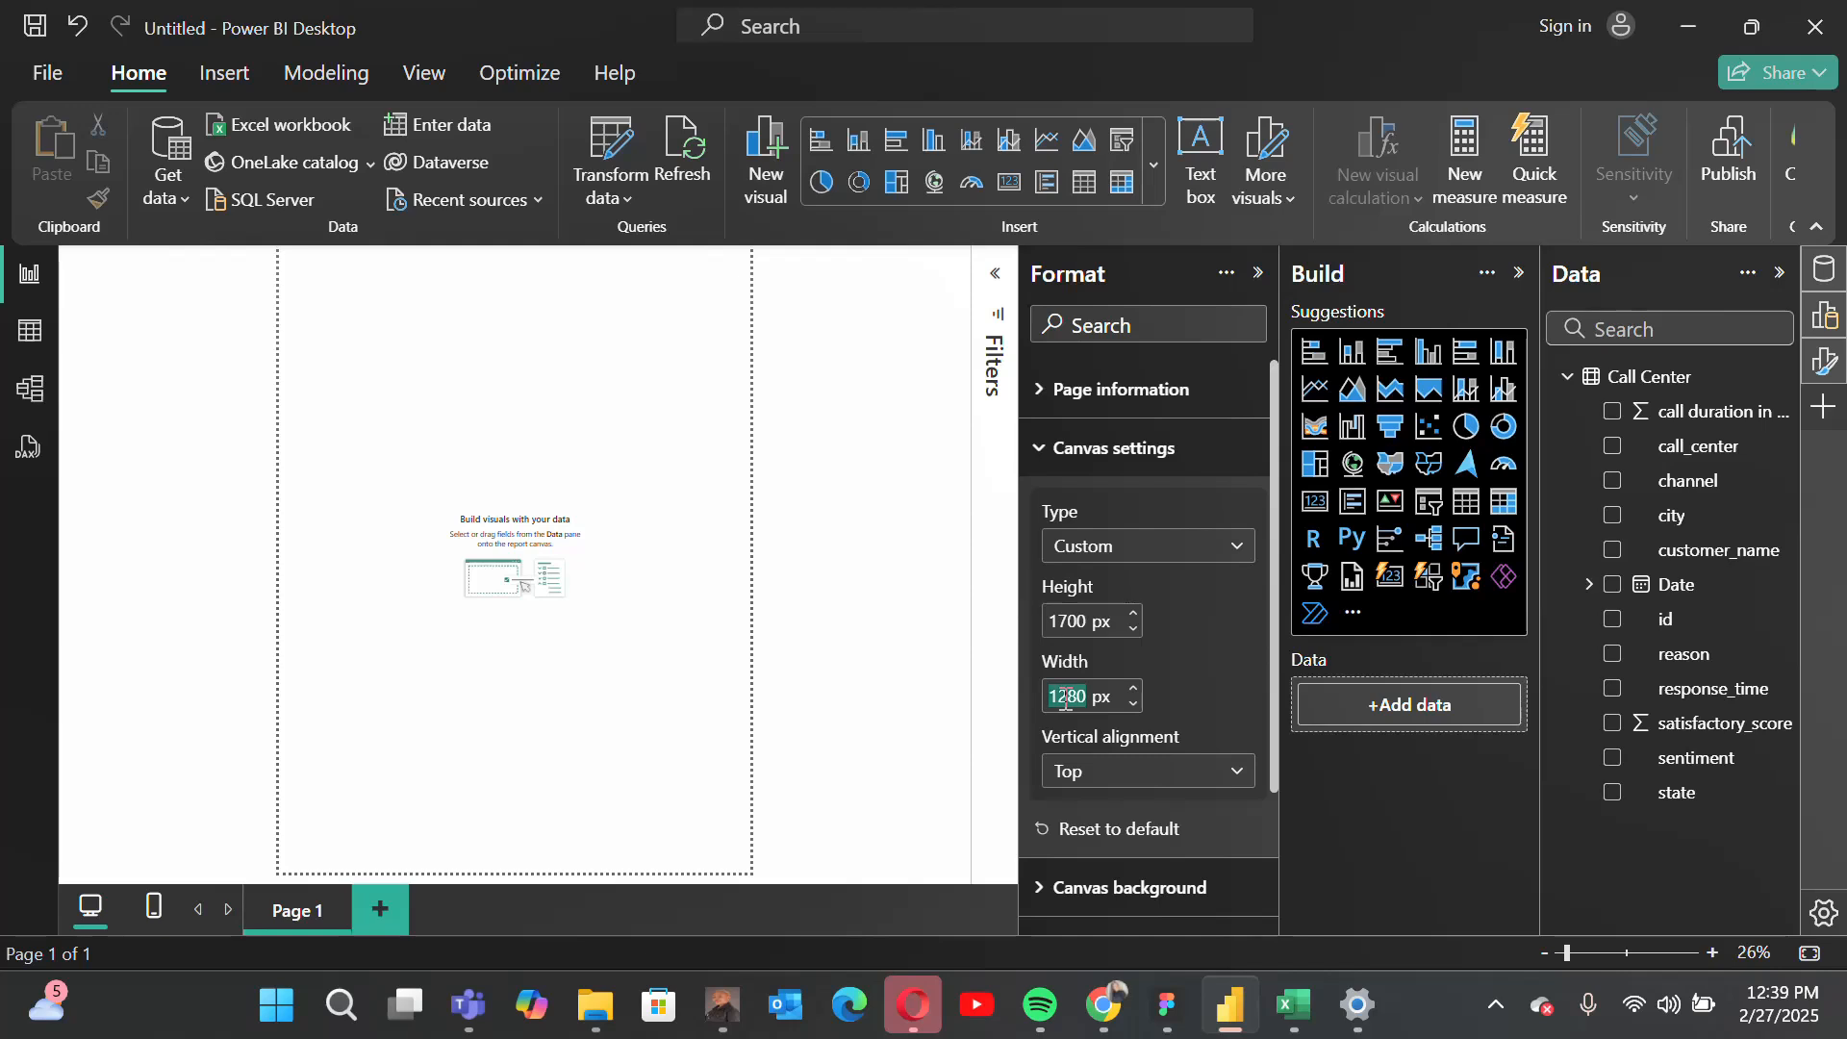
pyautogui.write('2200')
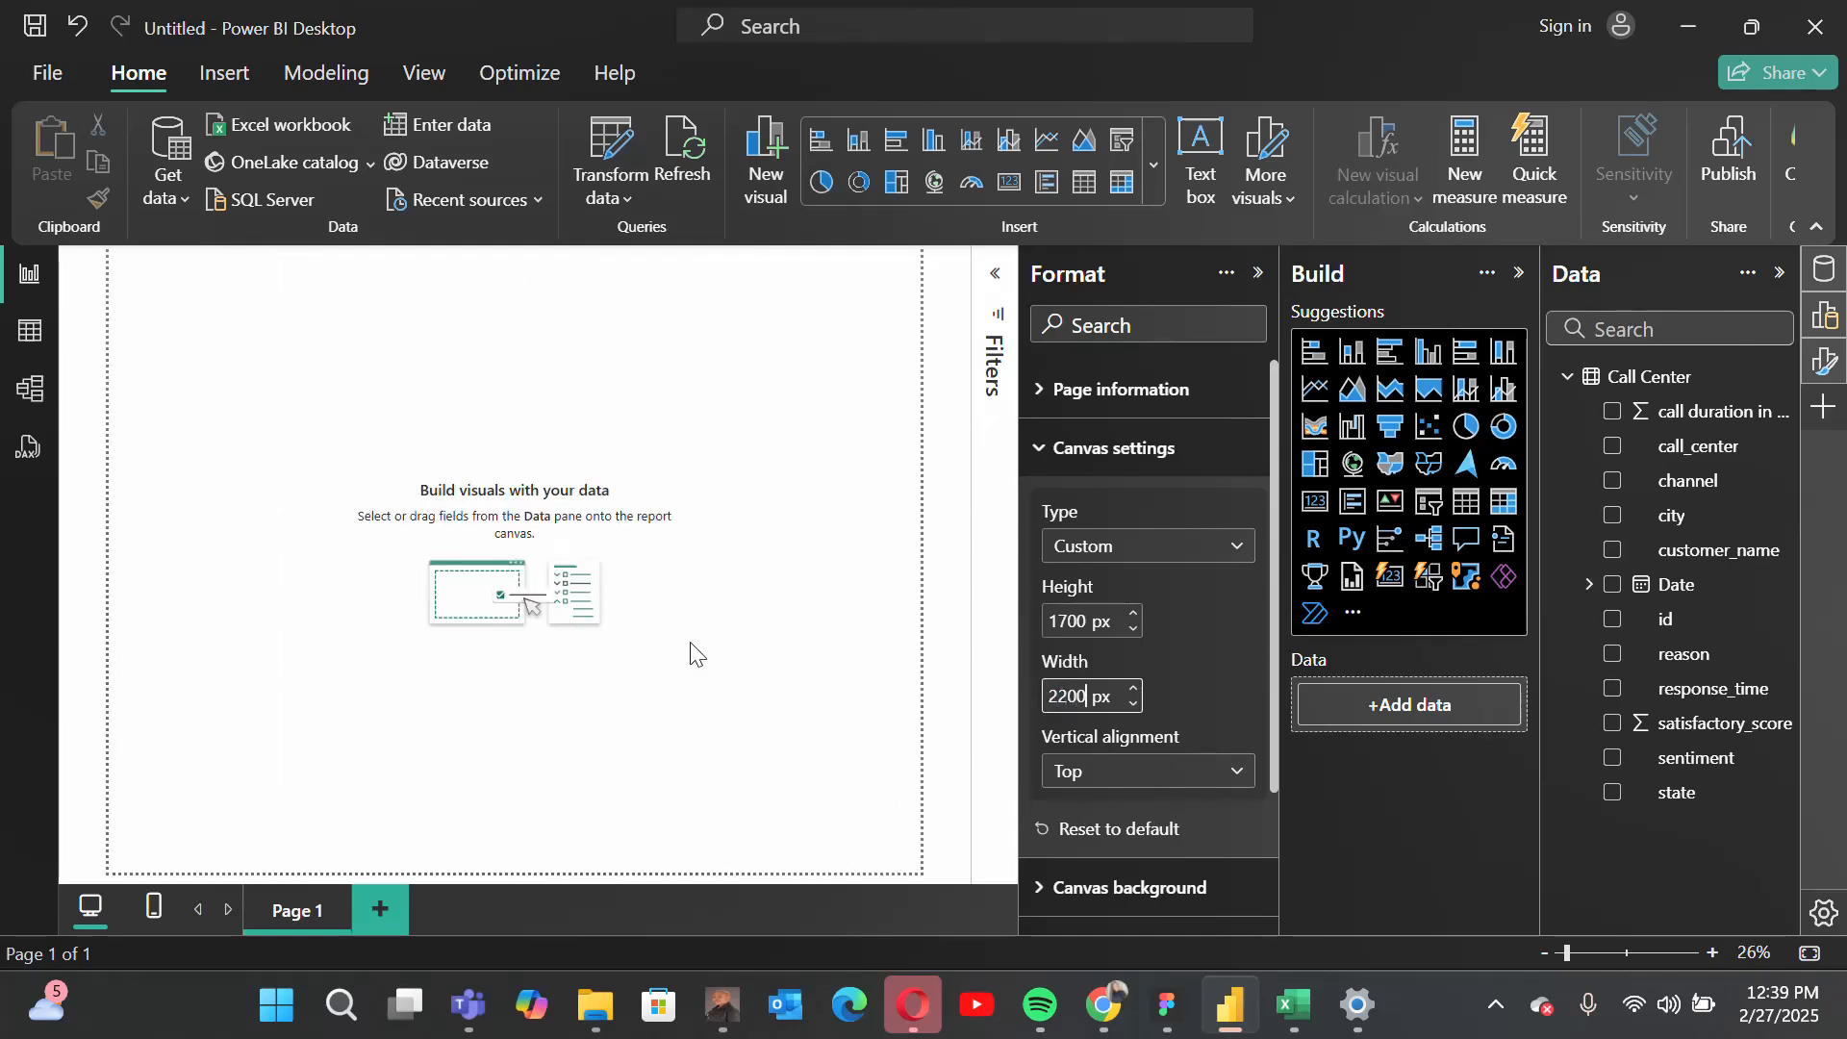
pyautogui.click(1083, 460)
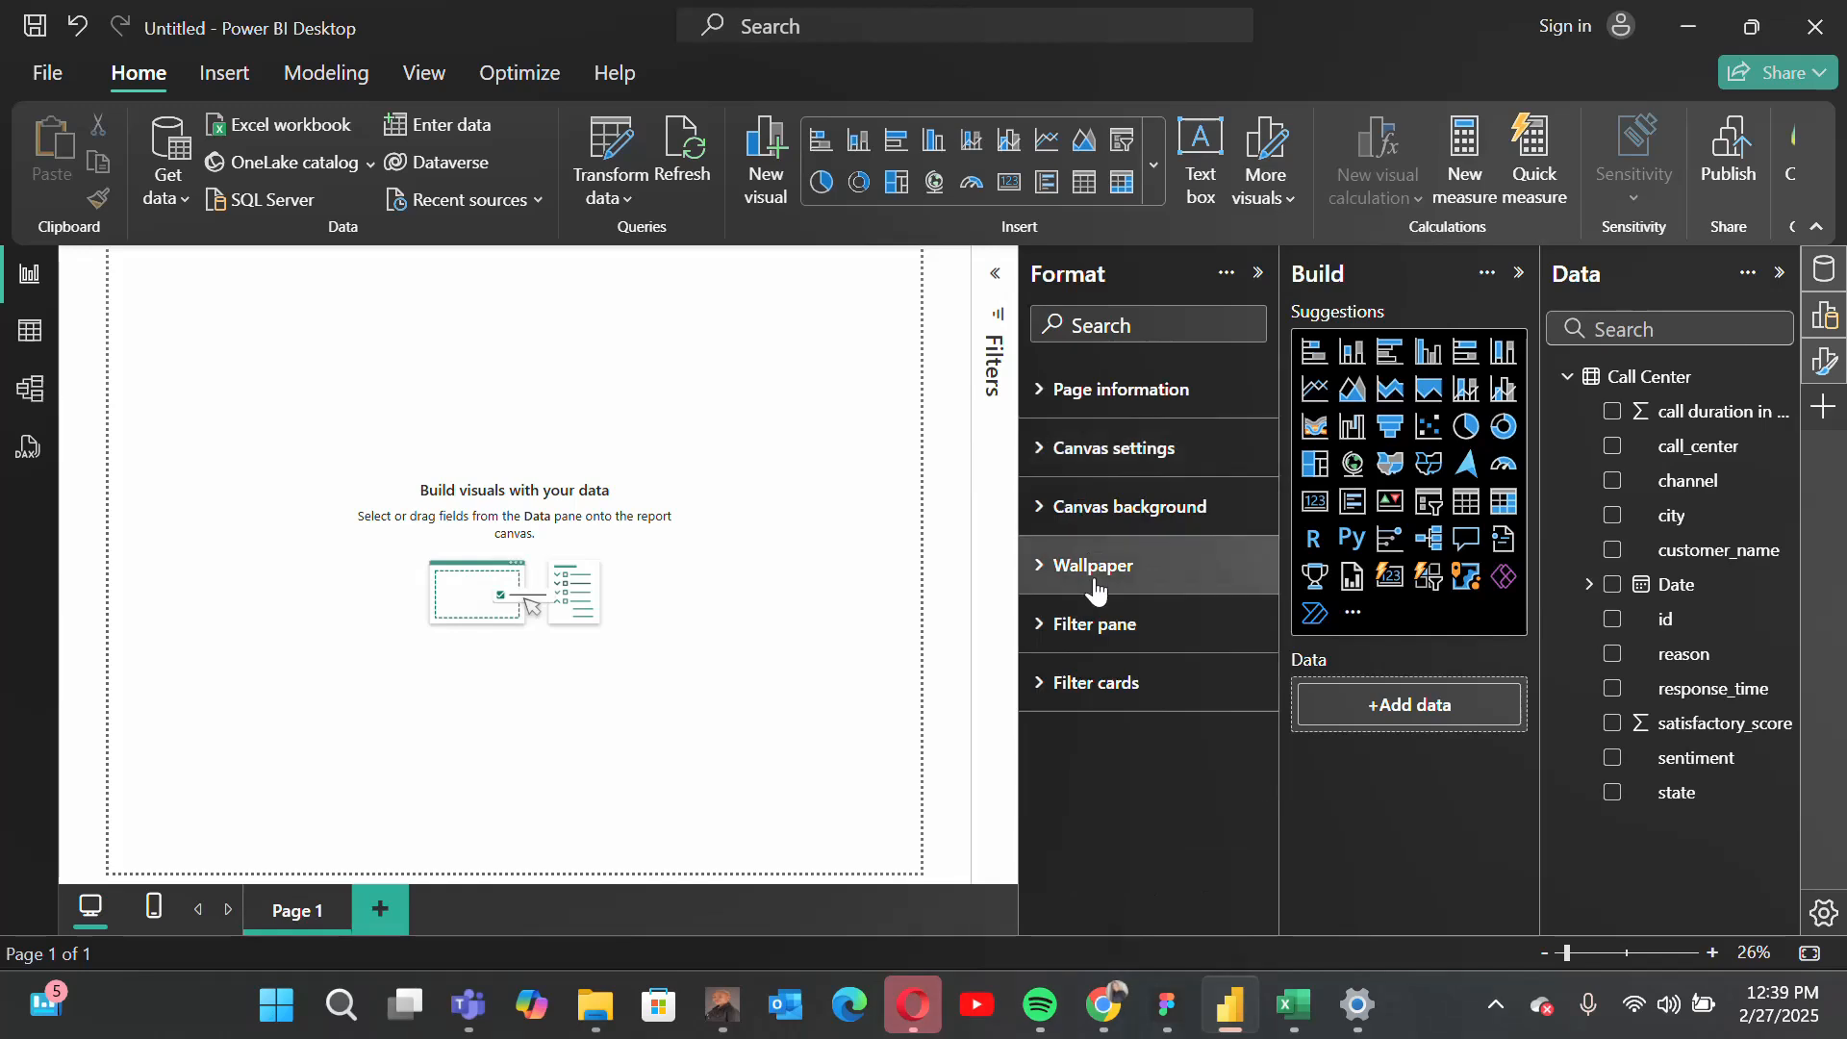
# Step: Use the call-center image from the Downloads folder as the canvas background
pyautogui.click(1052, 530)
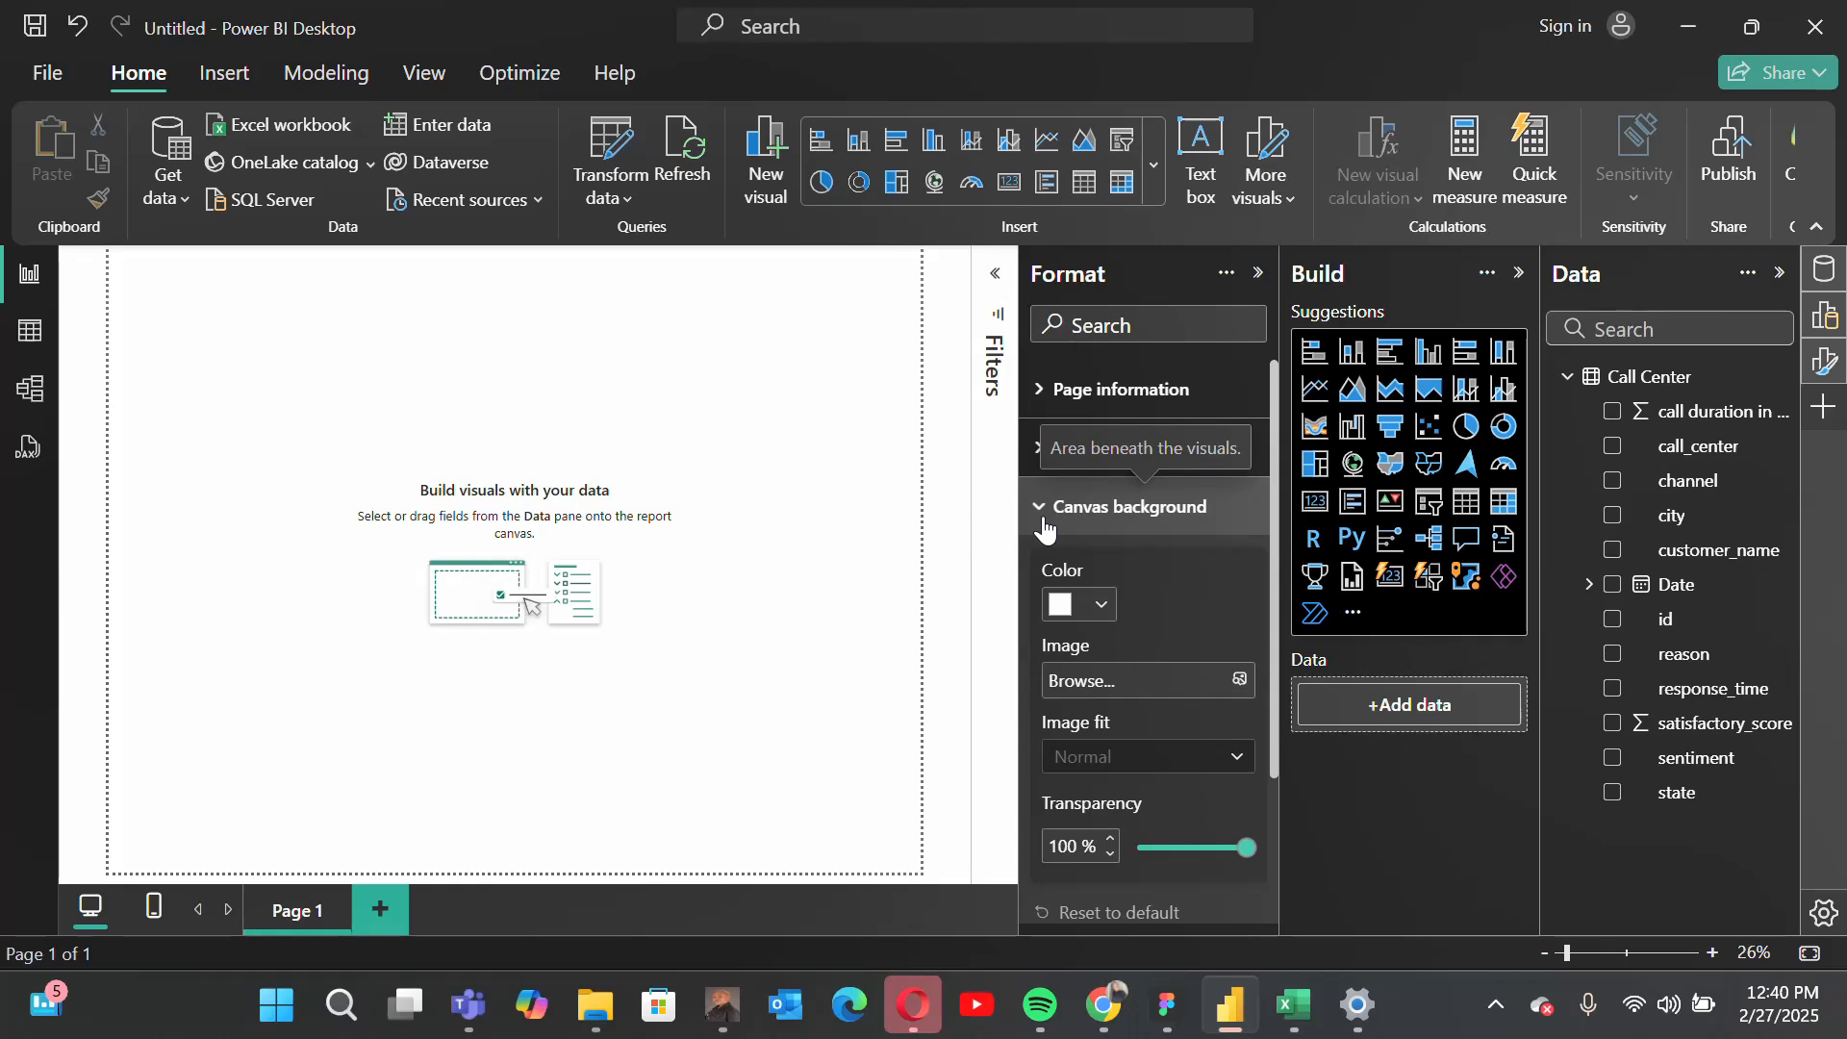
pyautogui.click(1240, 681)
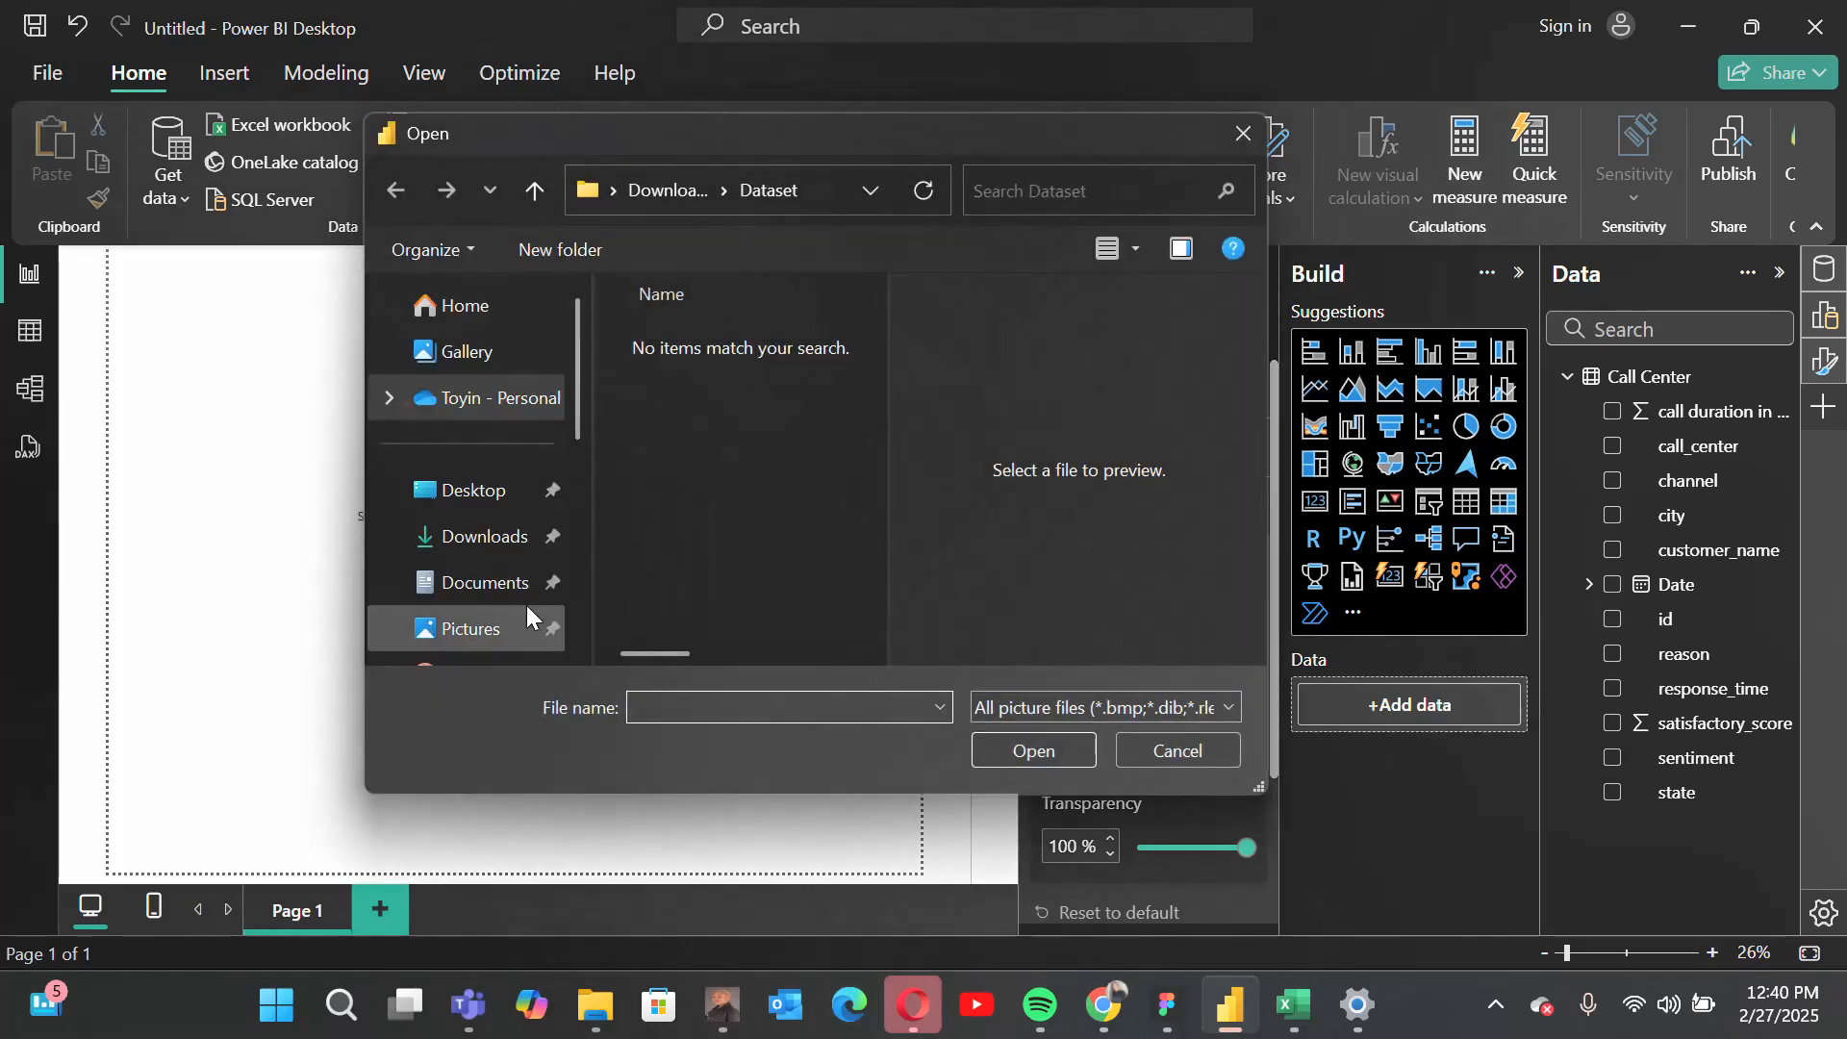
pyautogui.click(485, 536)
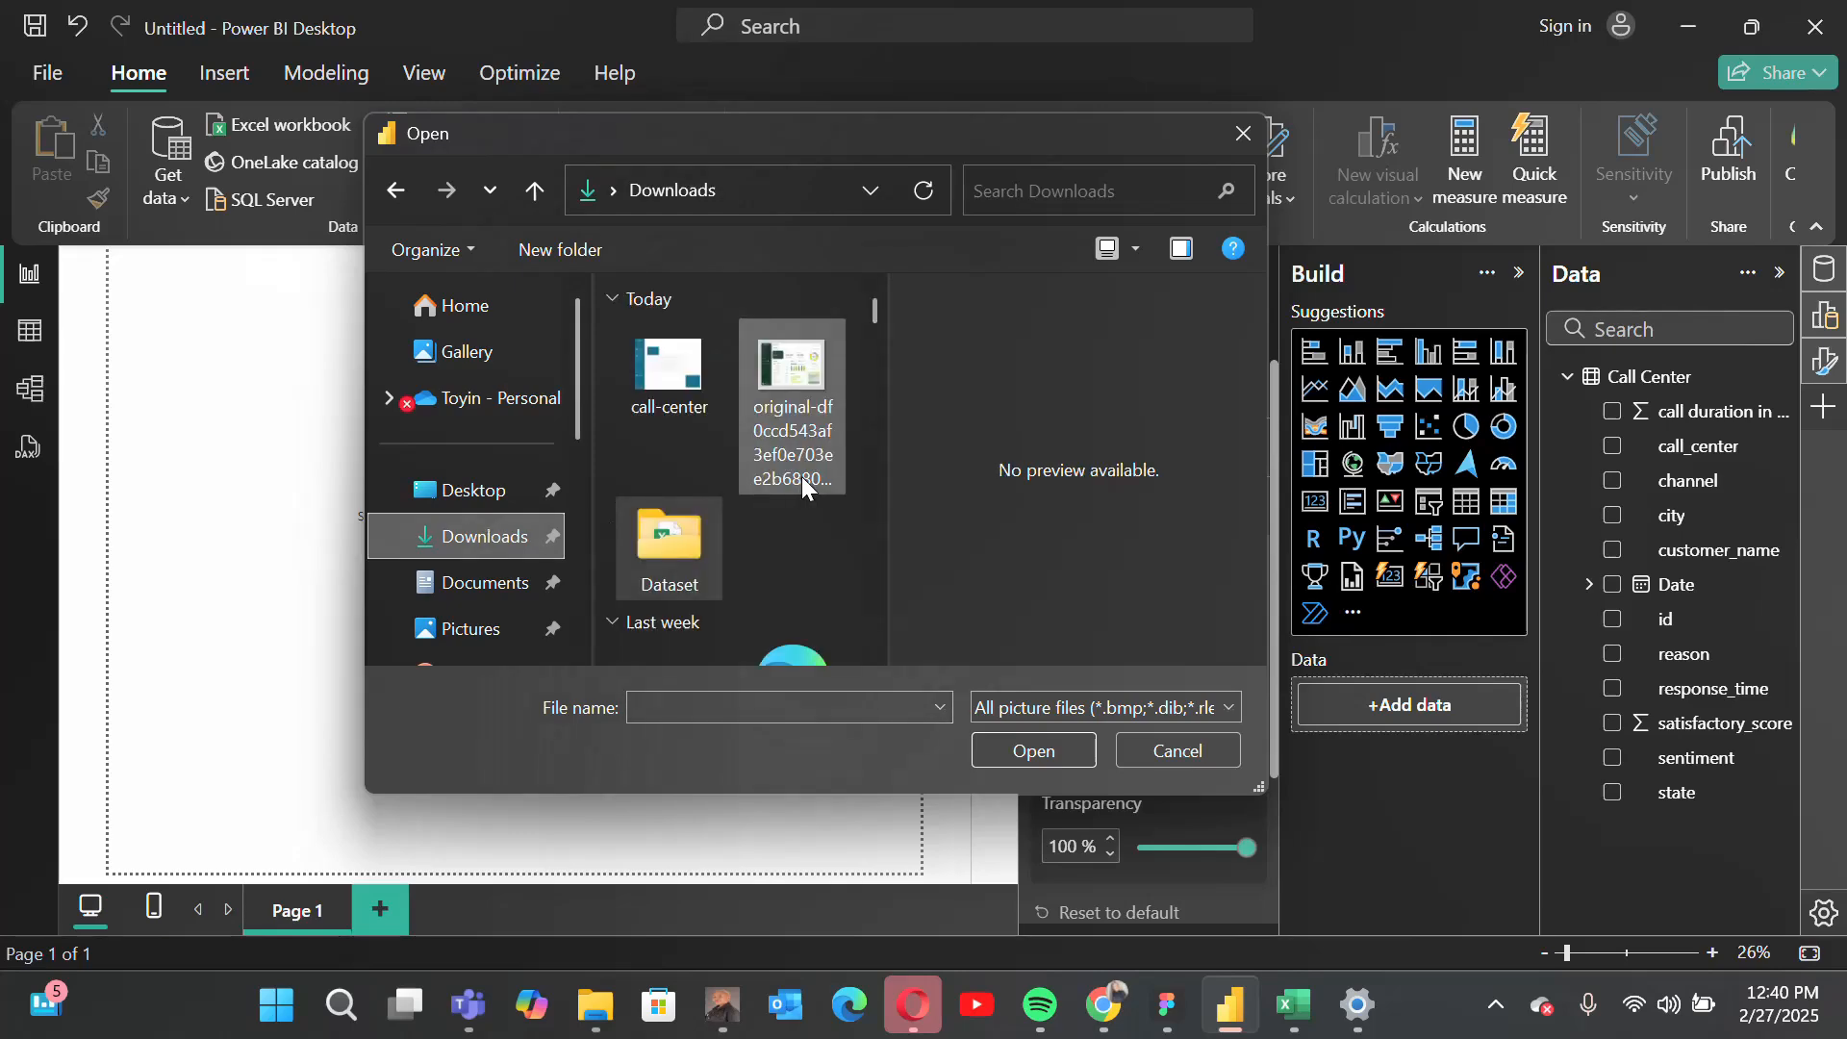
pyautogui.doubleClick(672, 378)
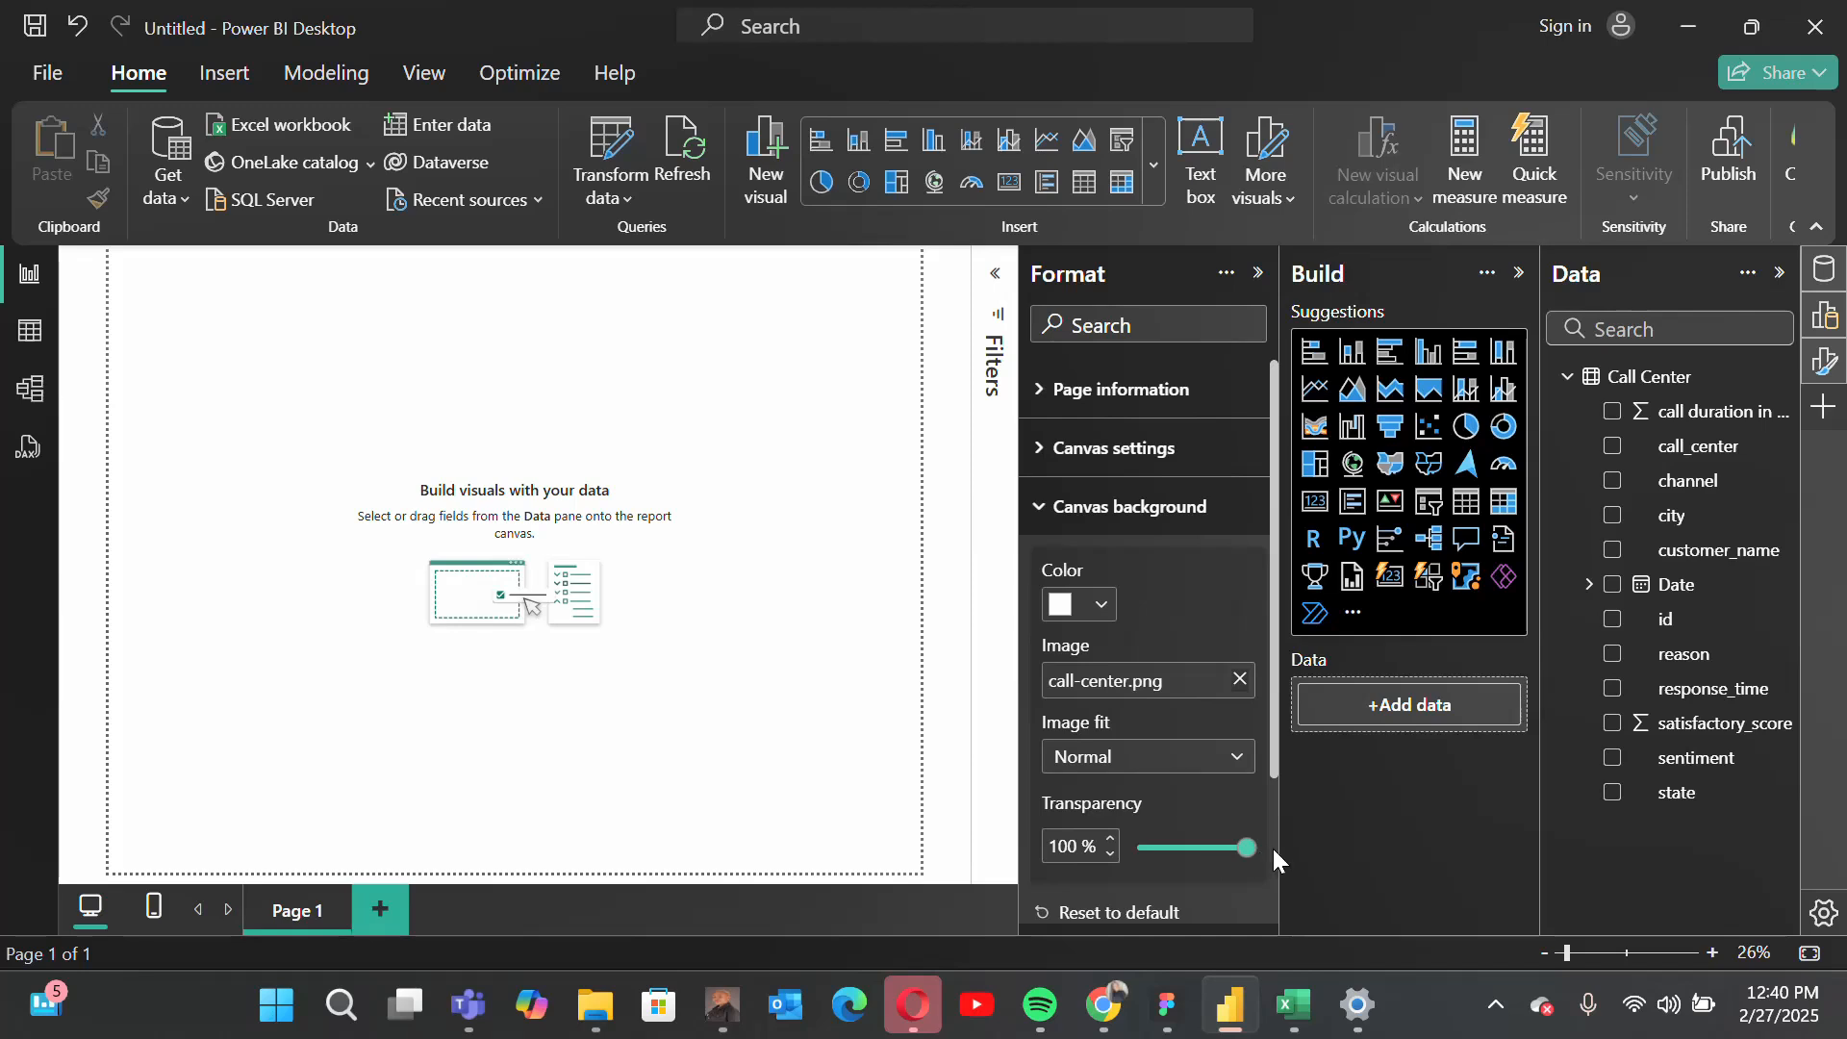
# Step: Set the canvas background image to 0% transparency with the Fit image option
pyautogui.moveTo(1246, 848); pyautogui.dragTo(1106, 866)
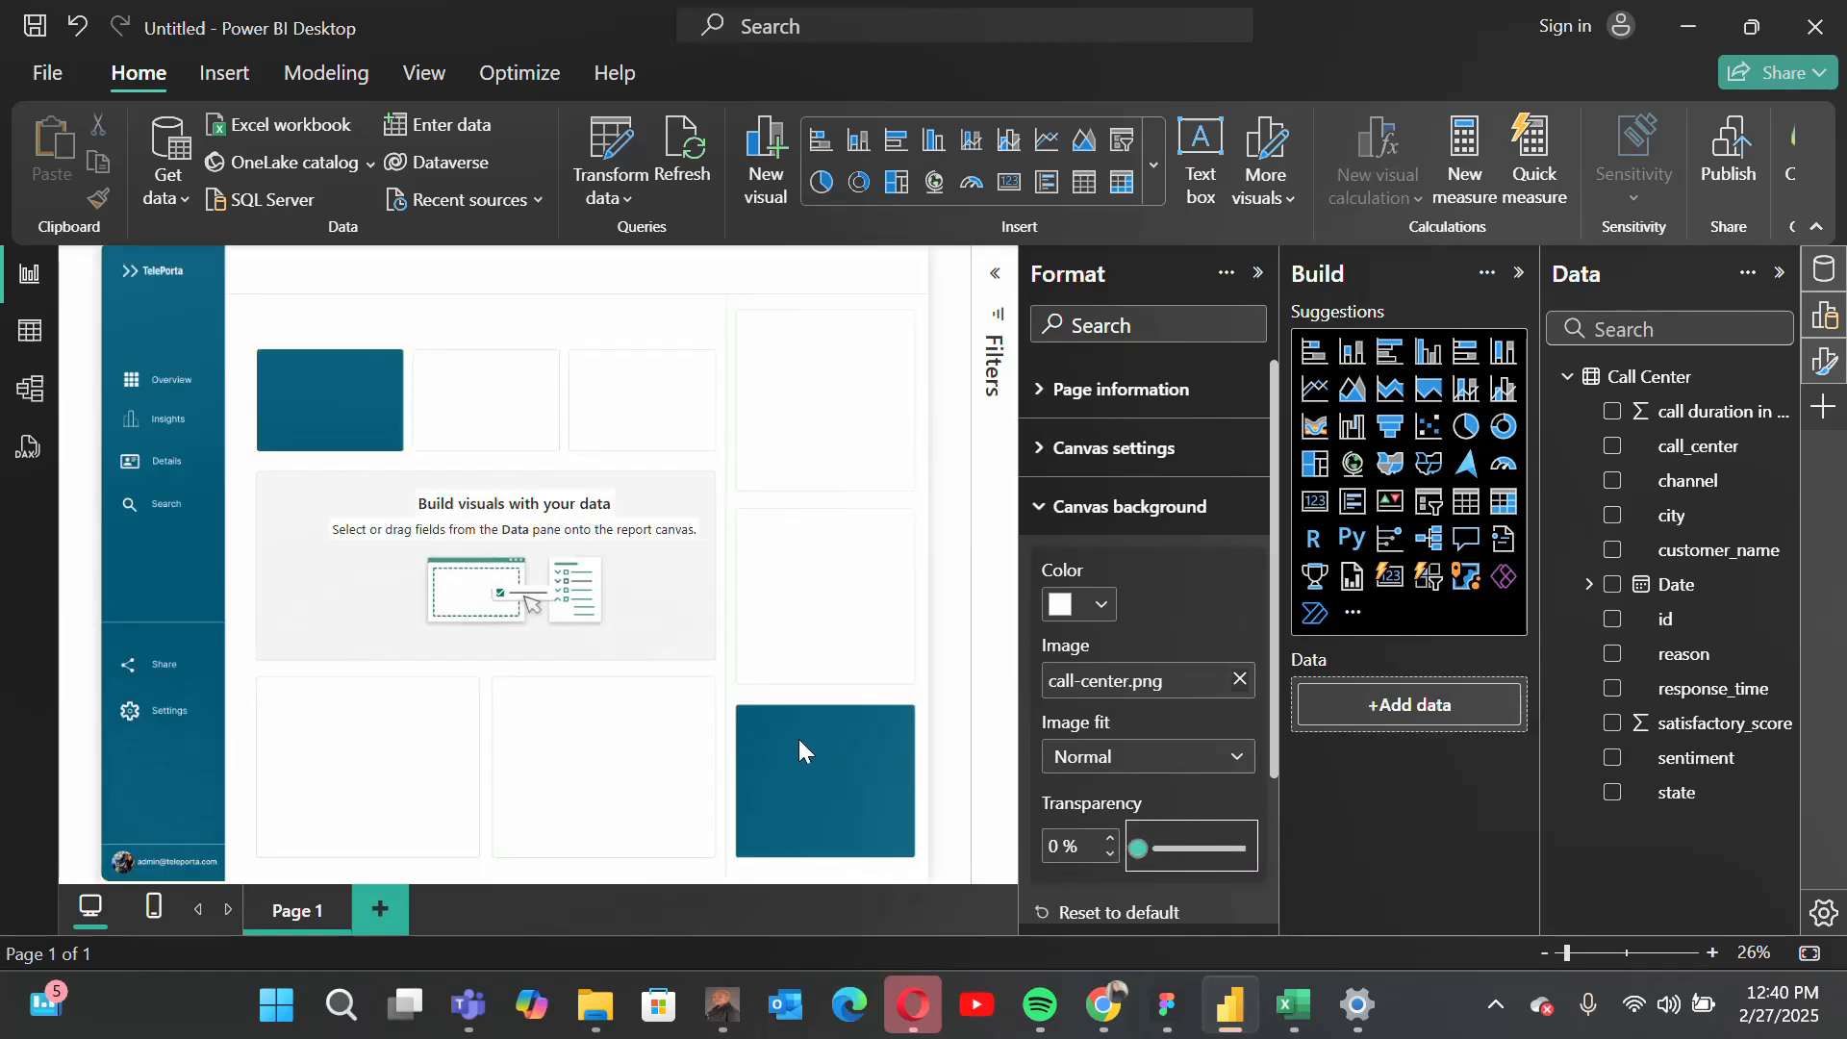
pyautogui.click(1183, 756)
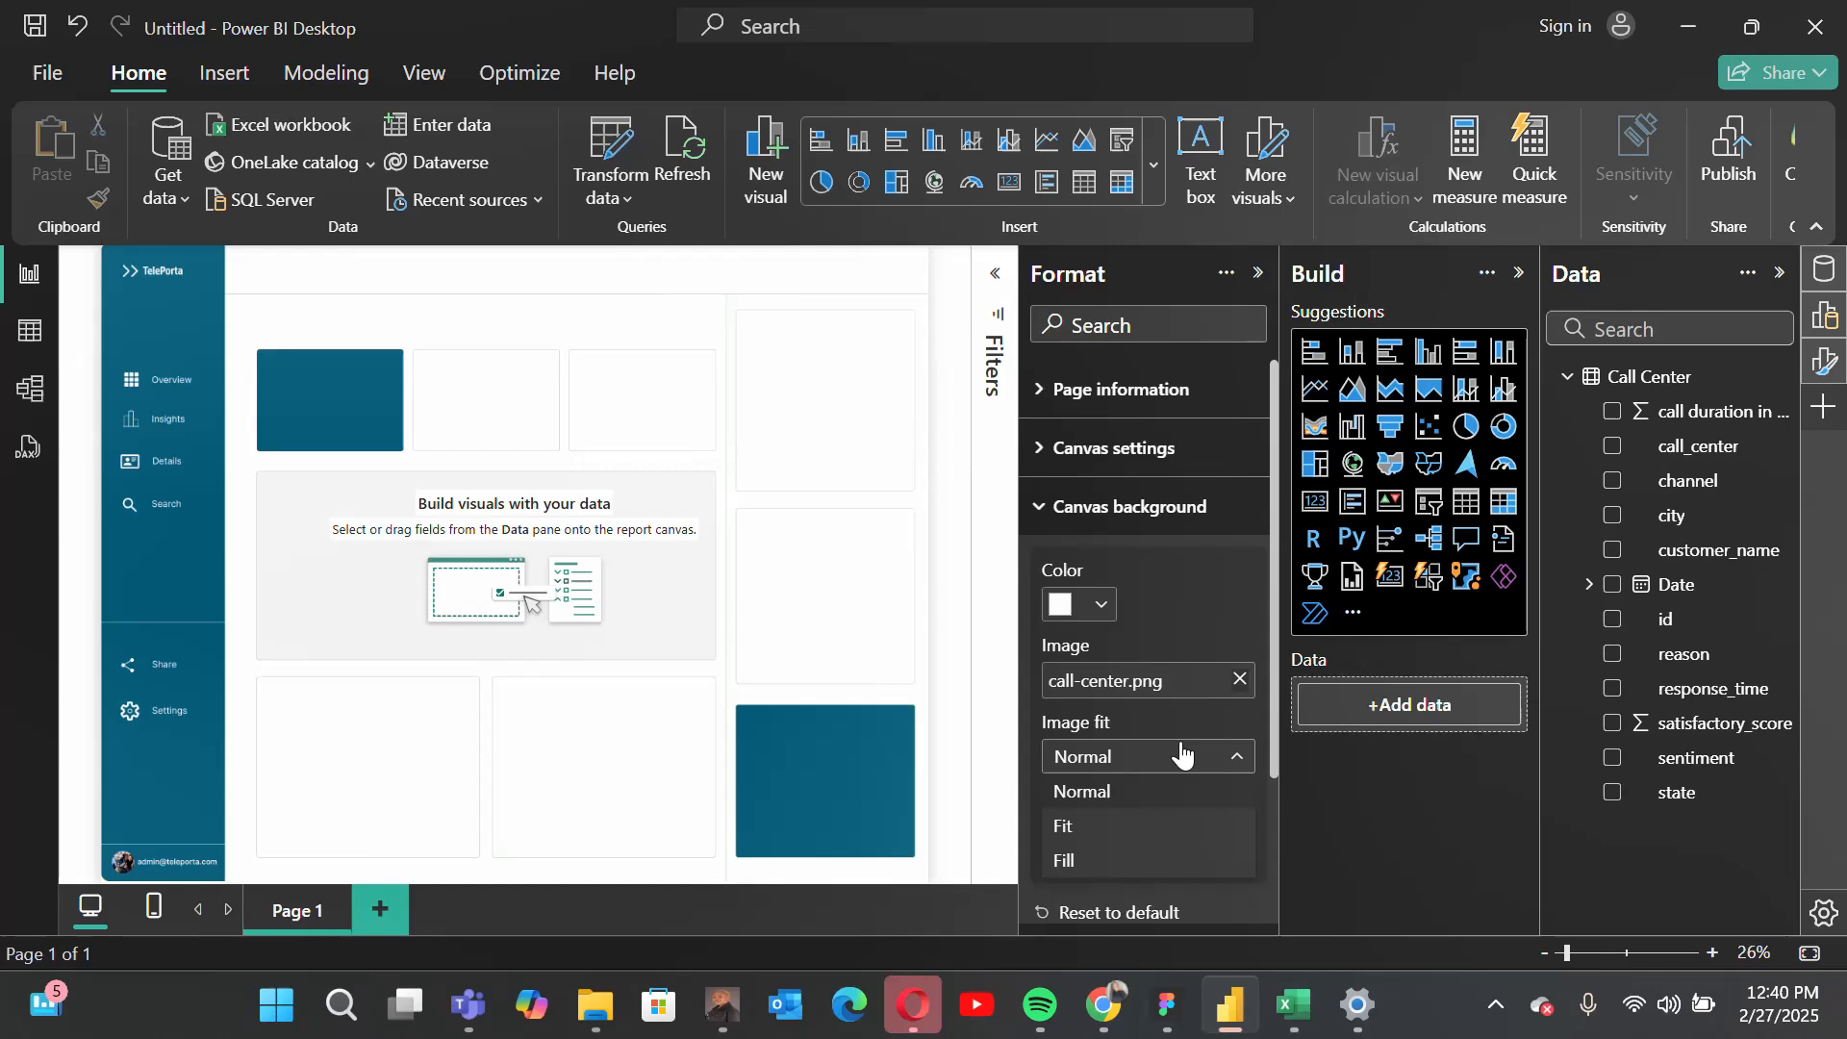
pyautogui.click(1121, 827)
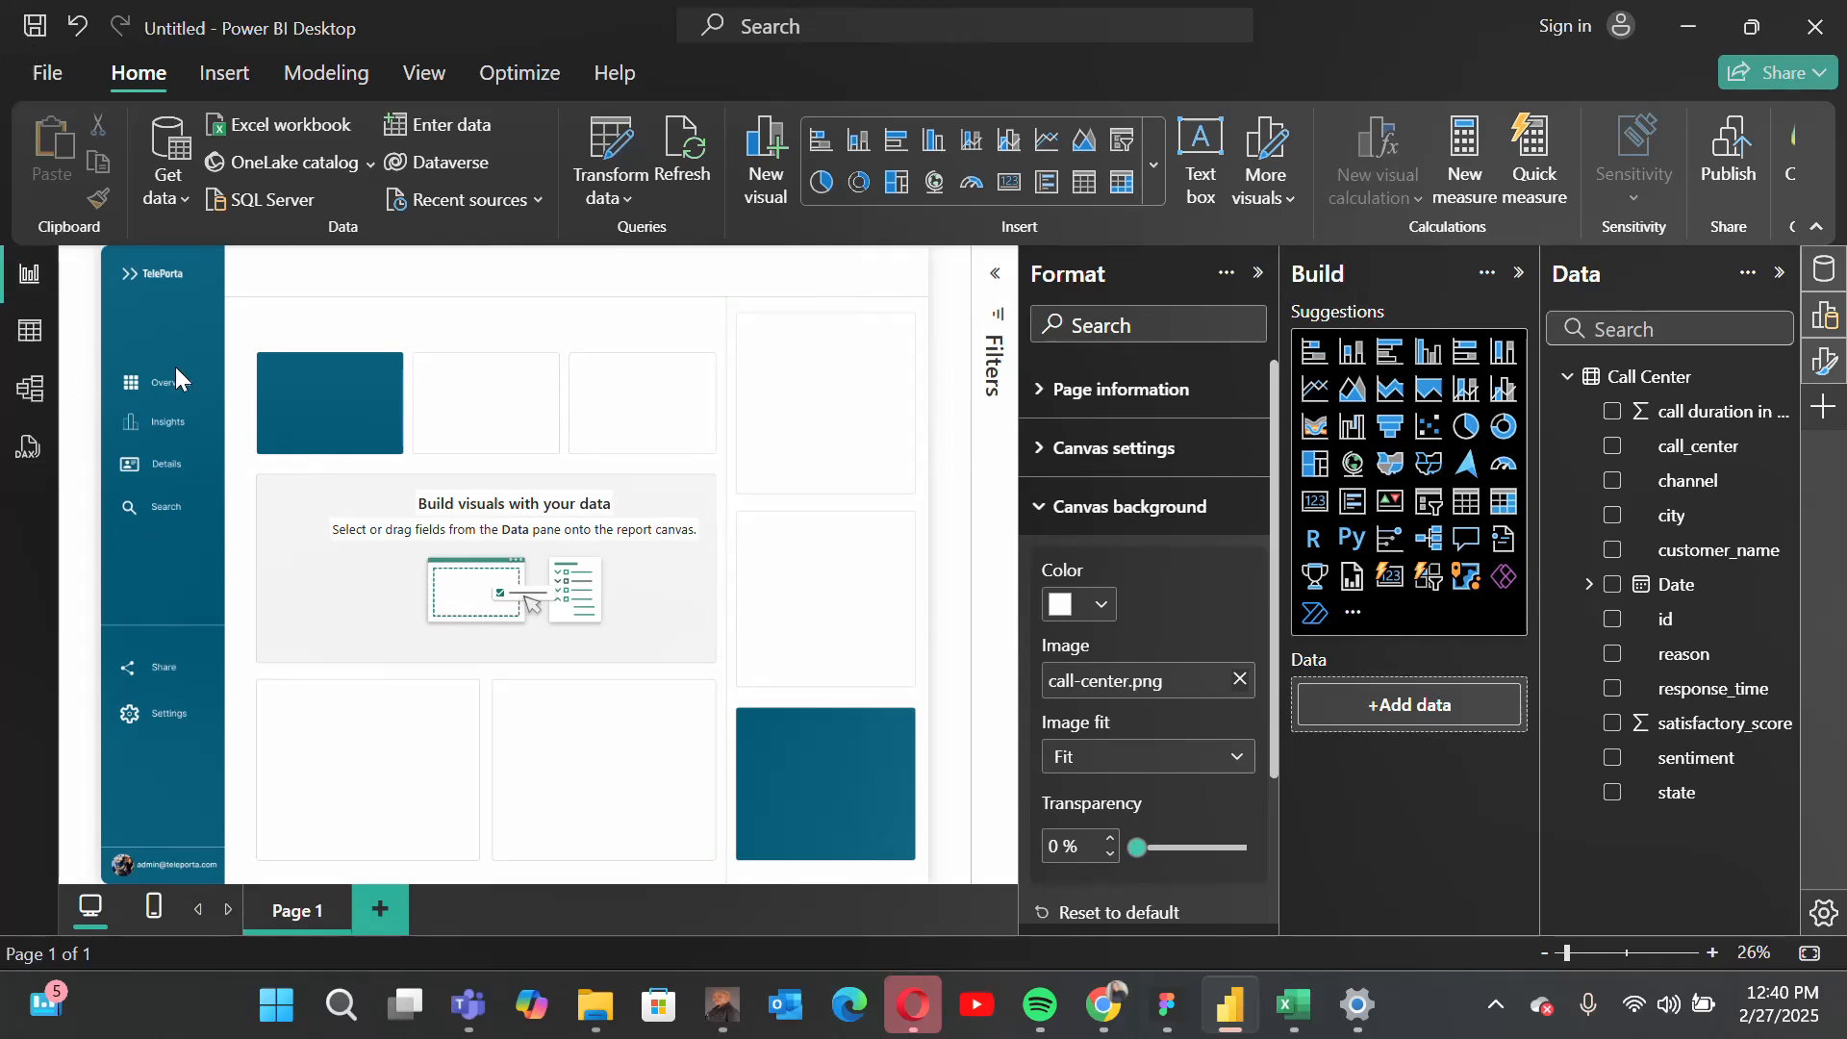
pyautogui.click(1116, 506)
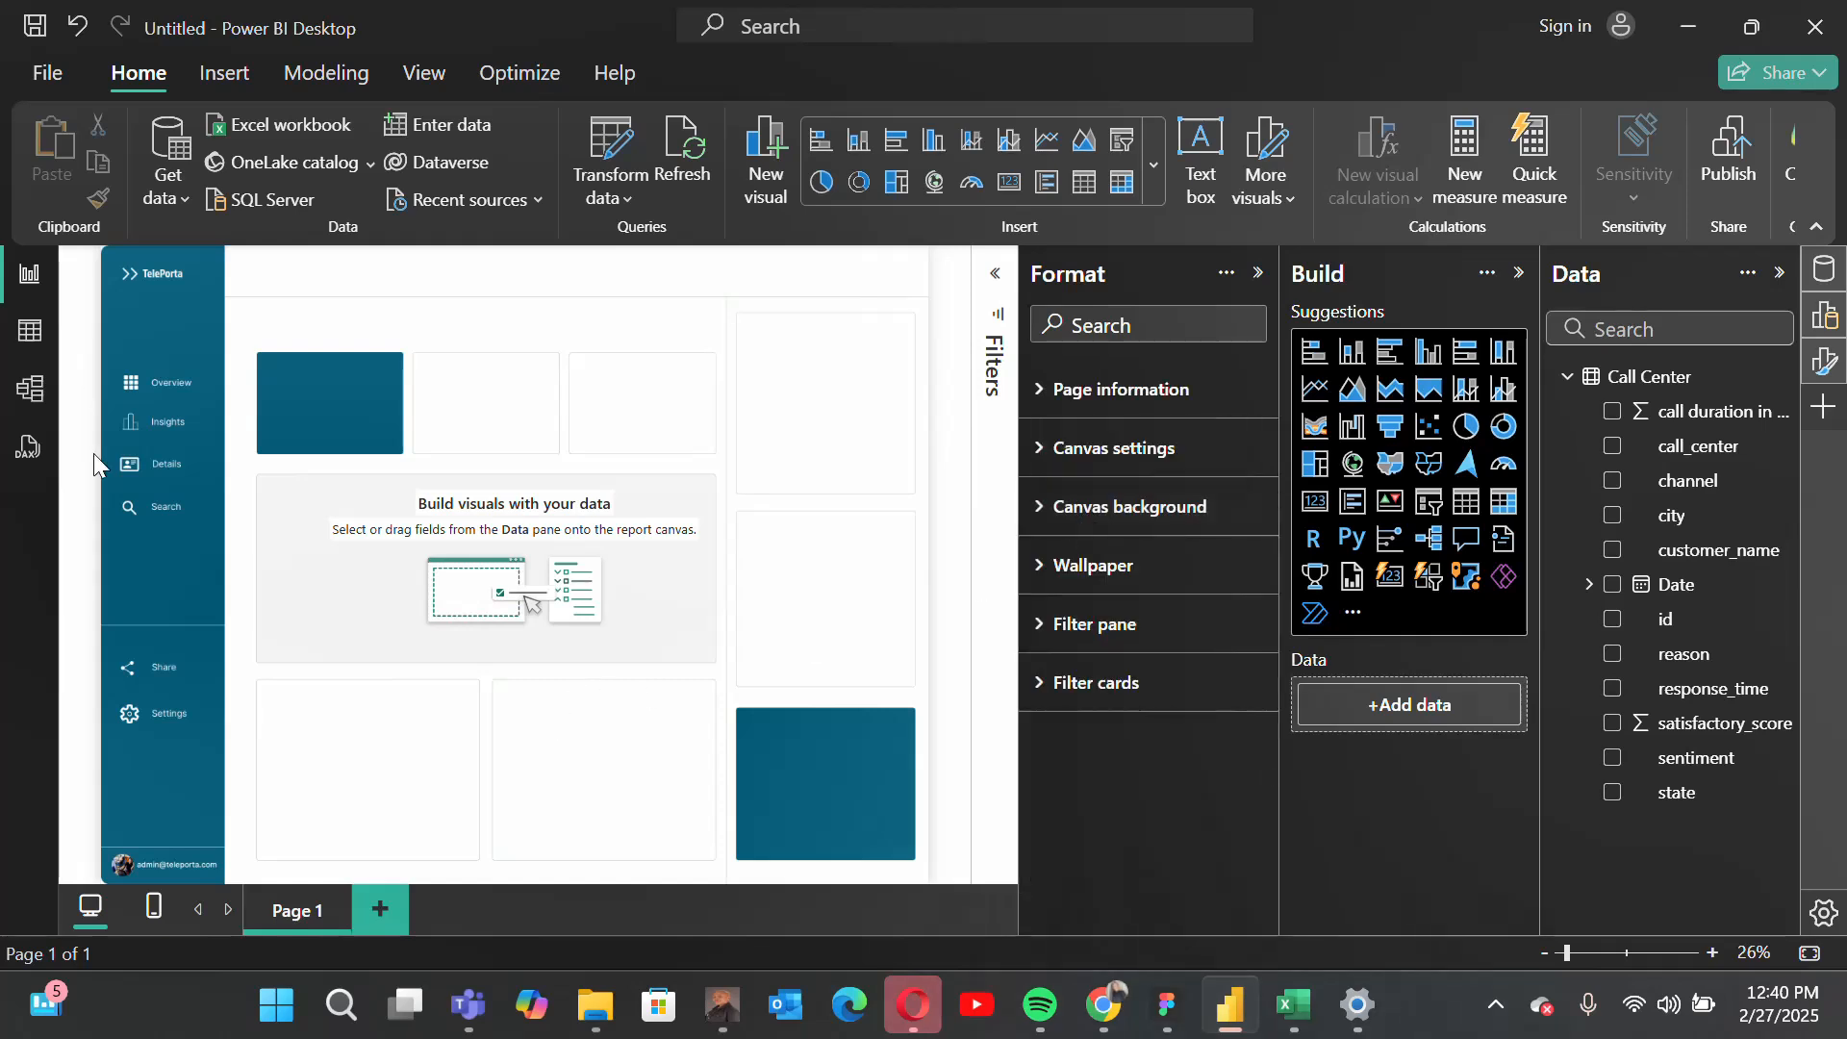
# Step: Examine the loaded Call Center rows and columns in the table view and return to the report page
pyautogui.click(42, 336)
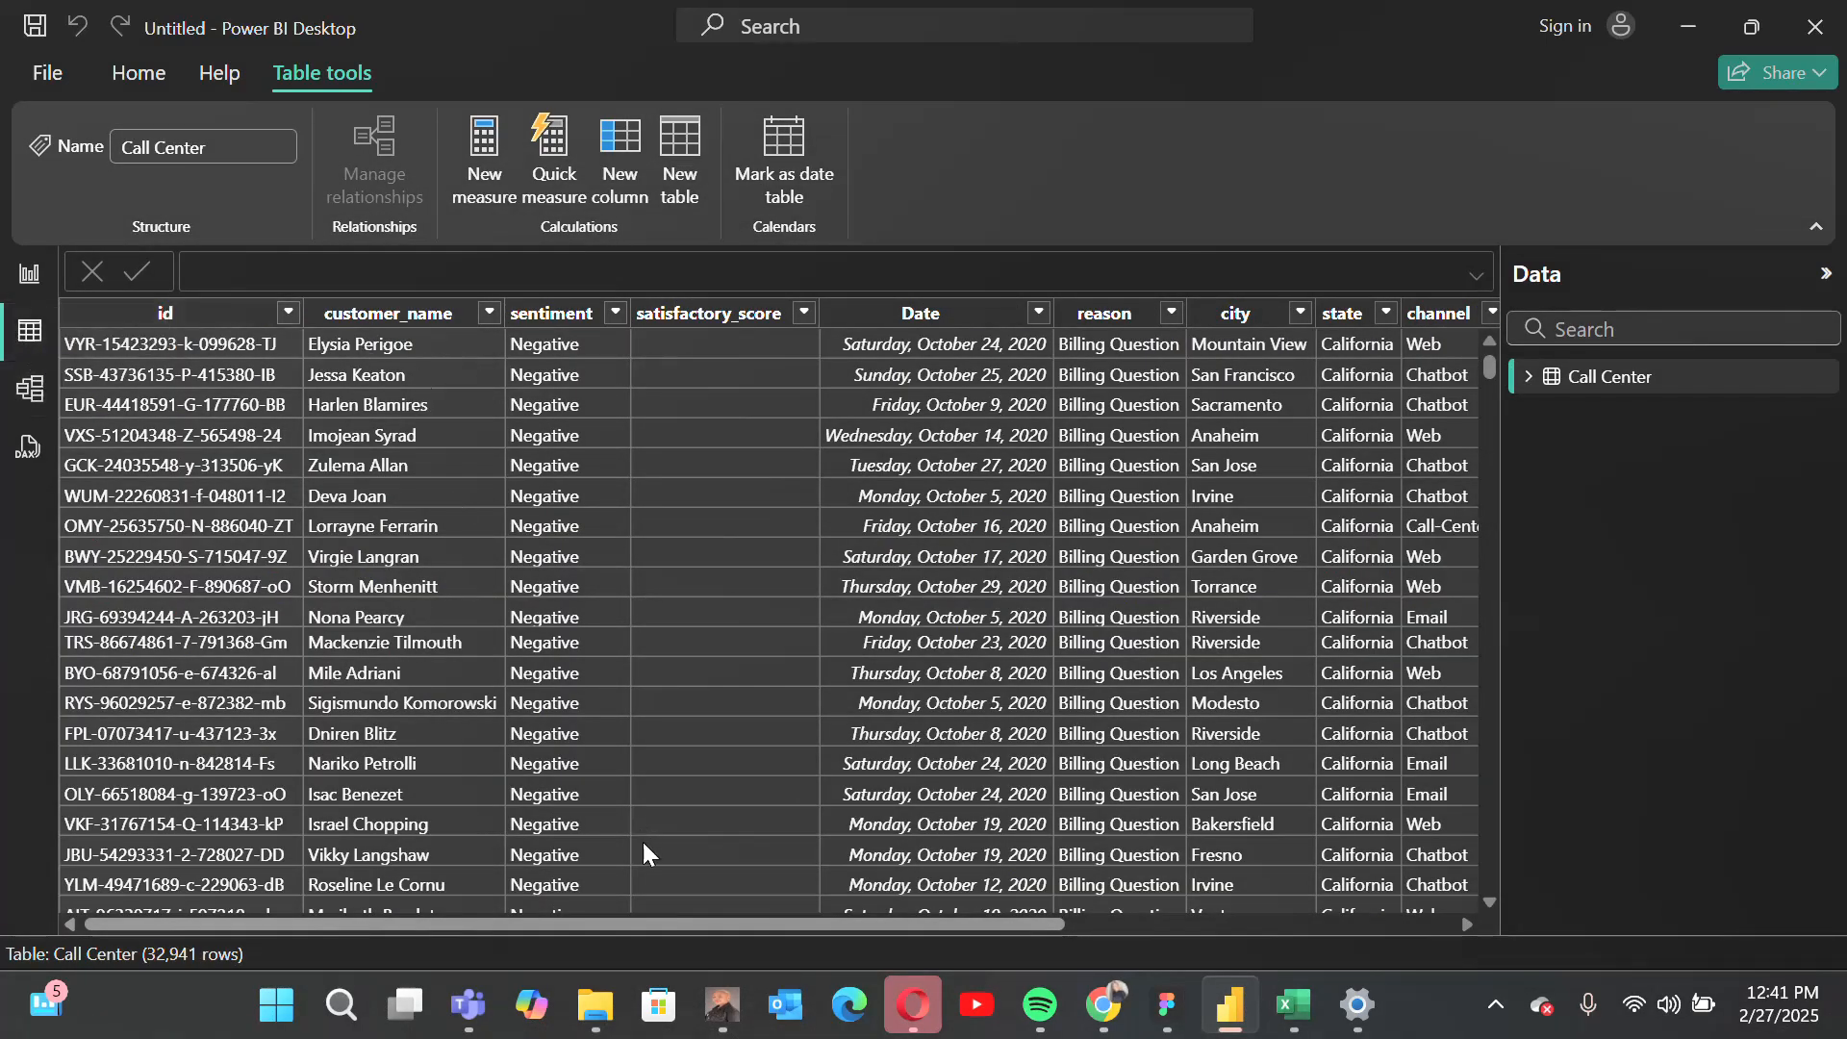
pyautogui.moveTo(797, 927); pyautogui.dragTo(618, 858)
pyautogui.click(29, 274)
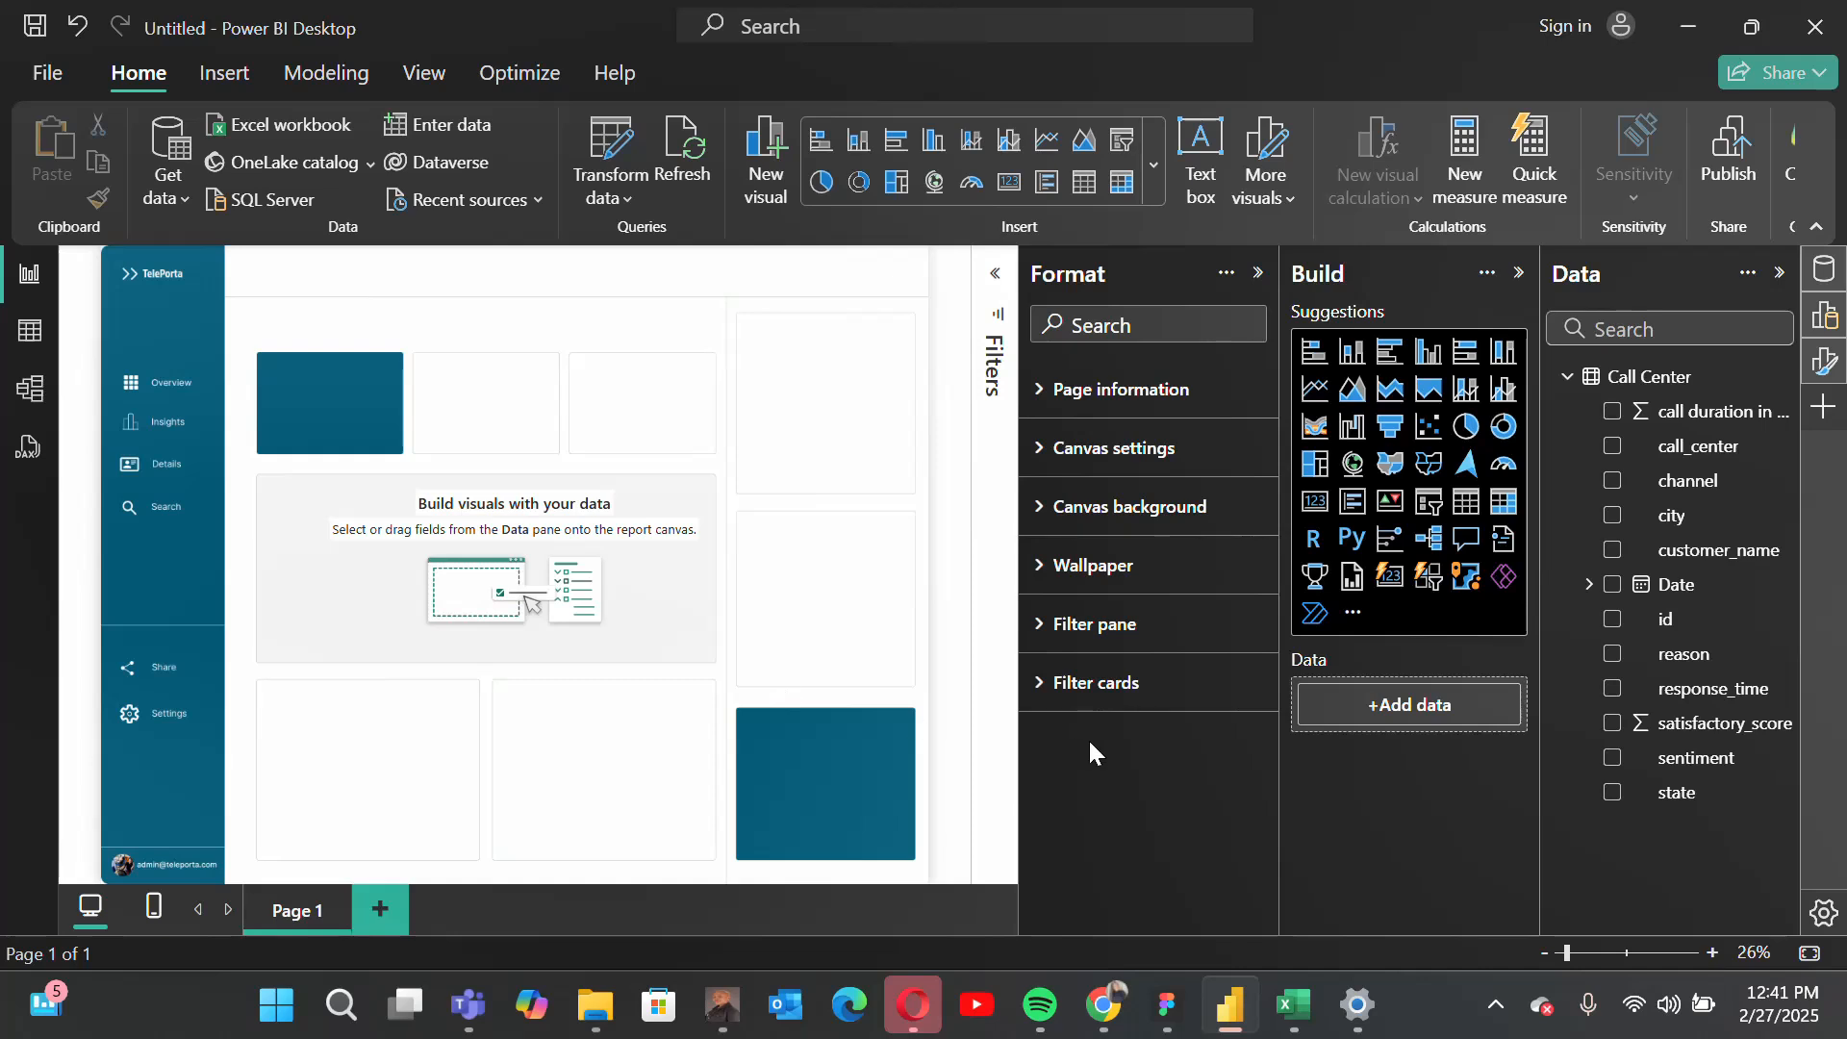
# Step: Add a card visual to the page that shows the distinct count of the id field
pyautogui.click(1315, 502)
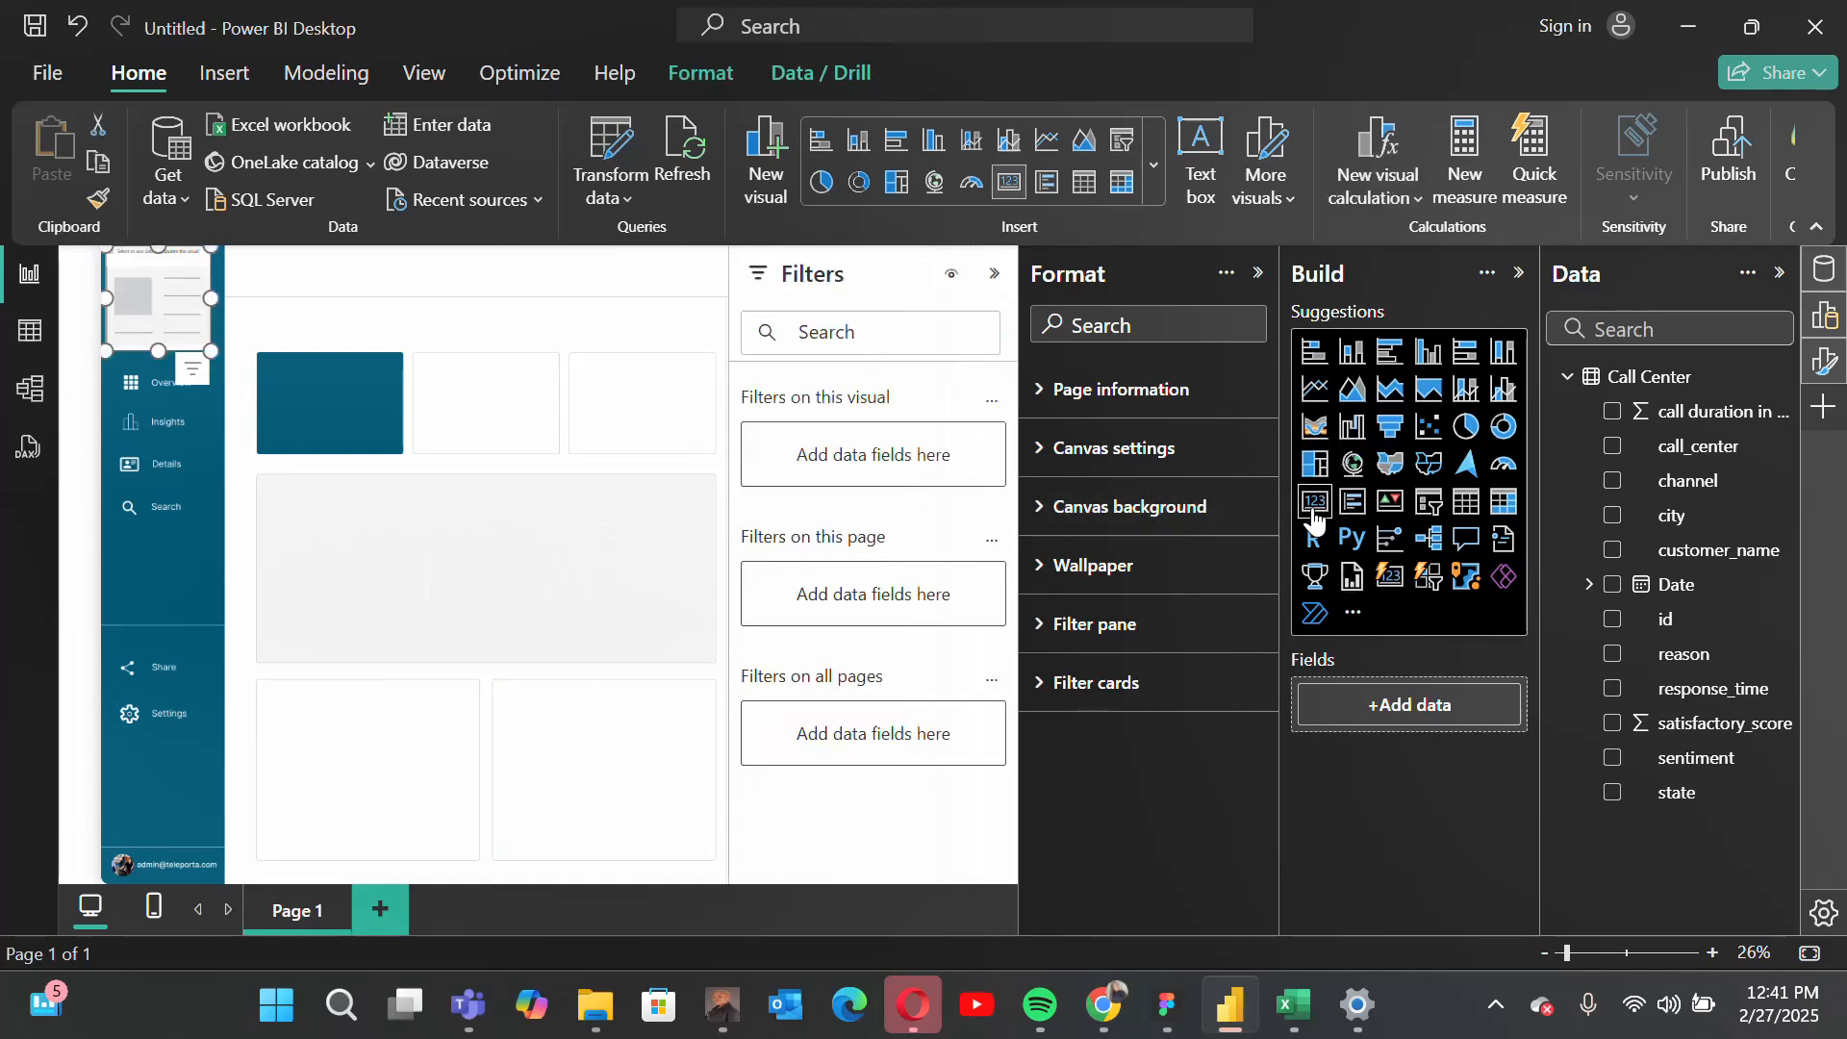
pyautogui.moveTo(106, 283); pyautogui.dragTo(591, 559)
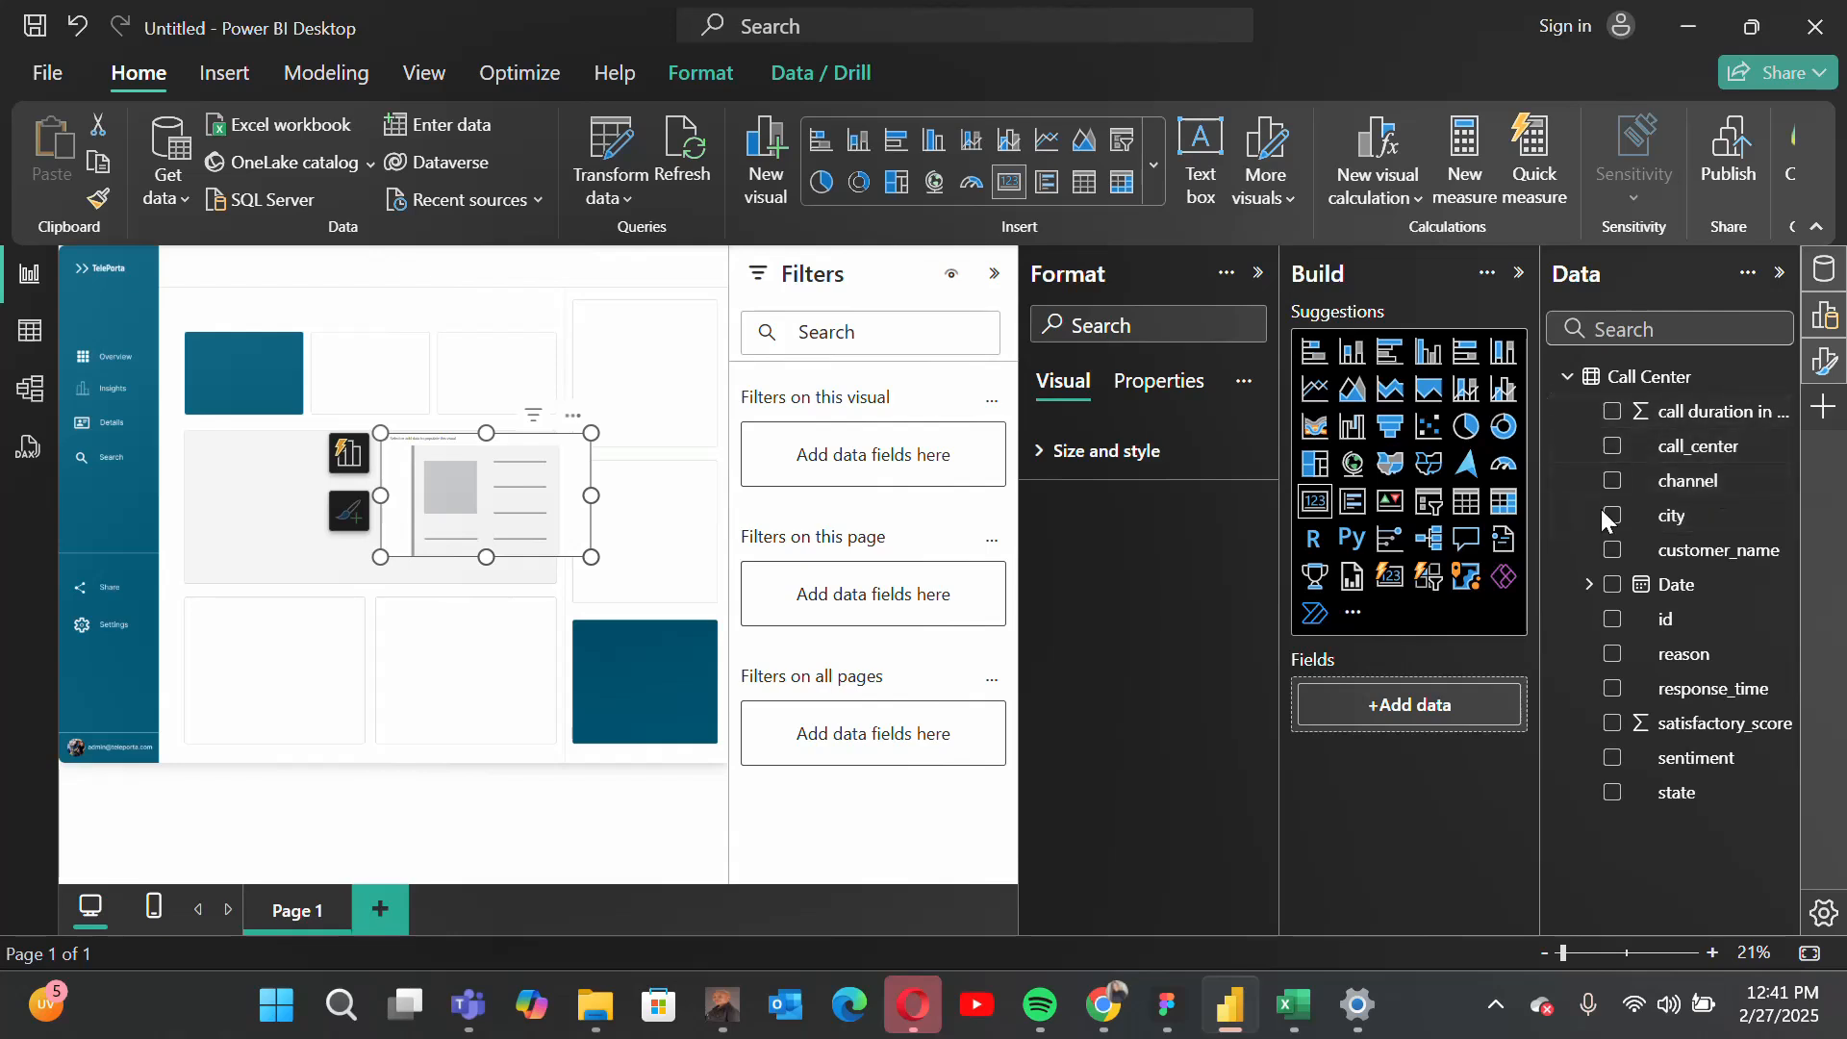
pyautogui.moveTo(1698, 623); pyautogui.dragTo(1435, 702)
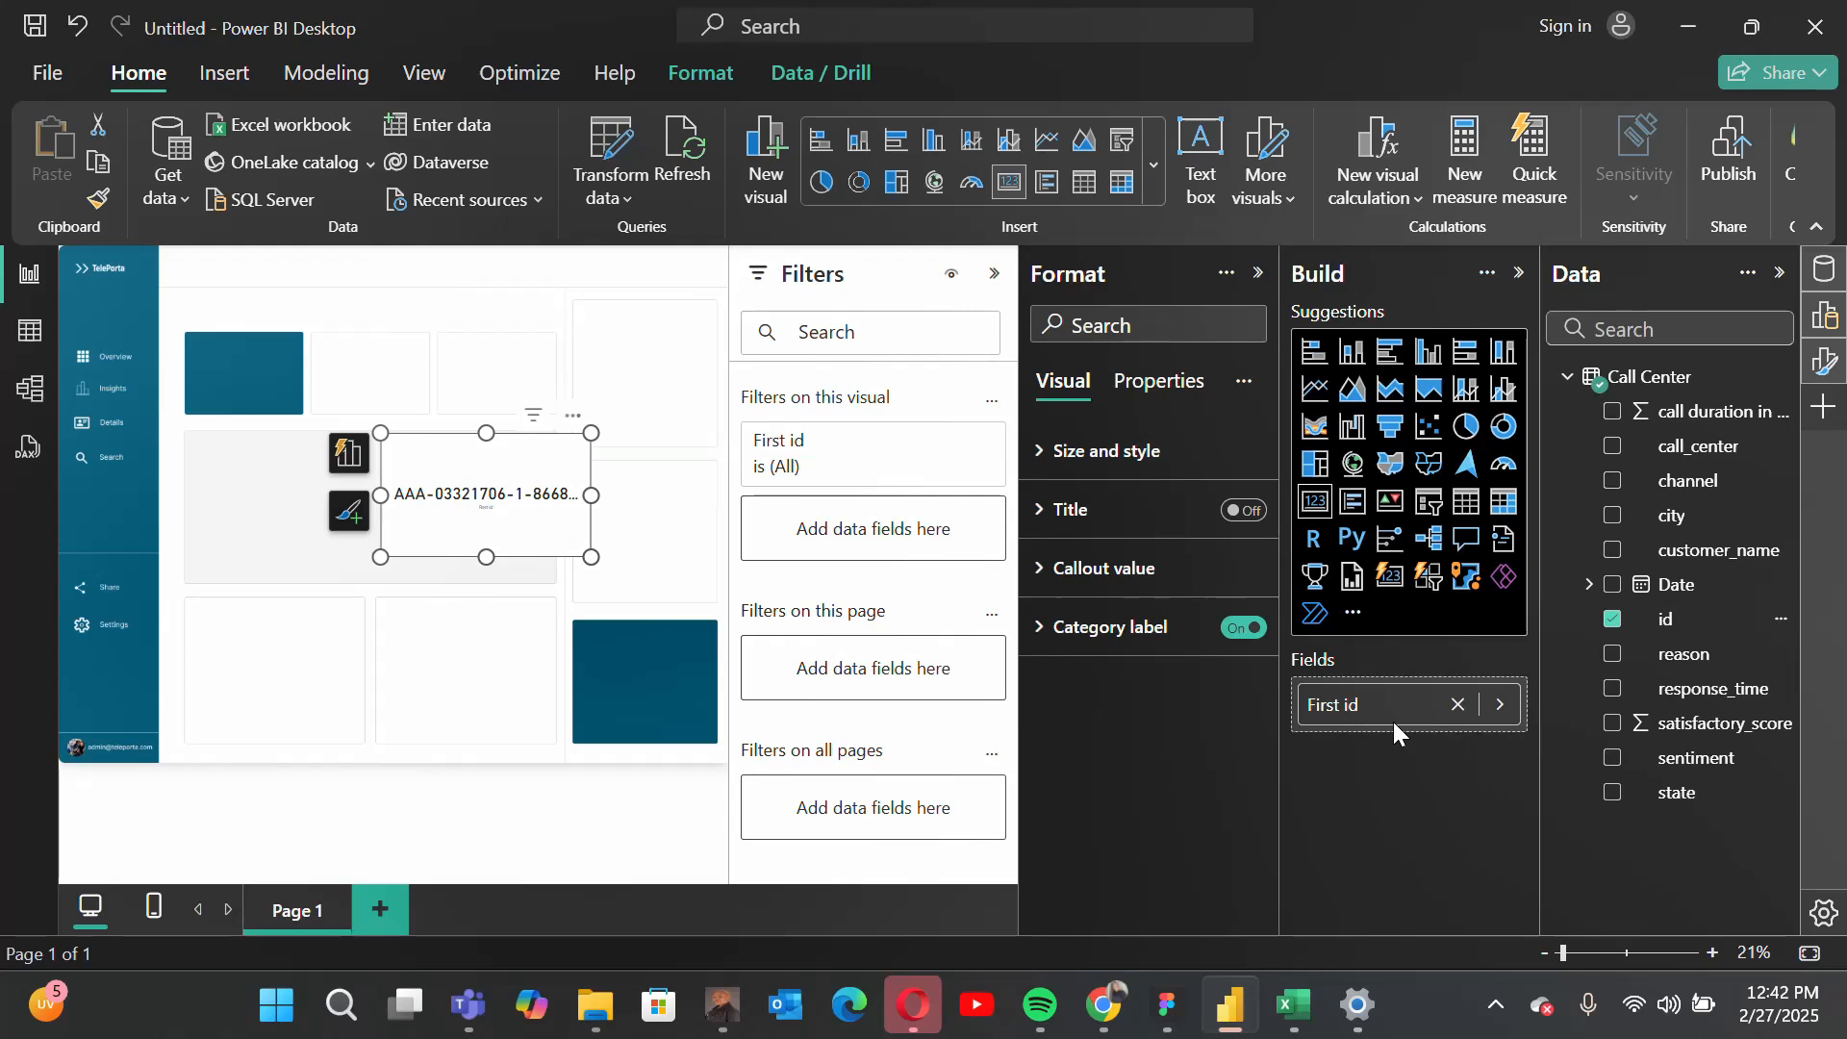
pyautogui.click(1503, 707)
pyautogui.click(1619, 781)
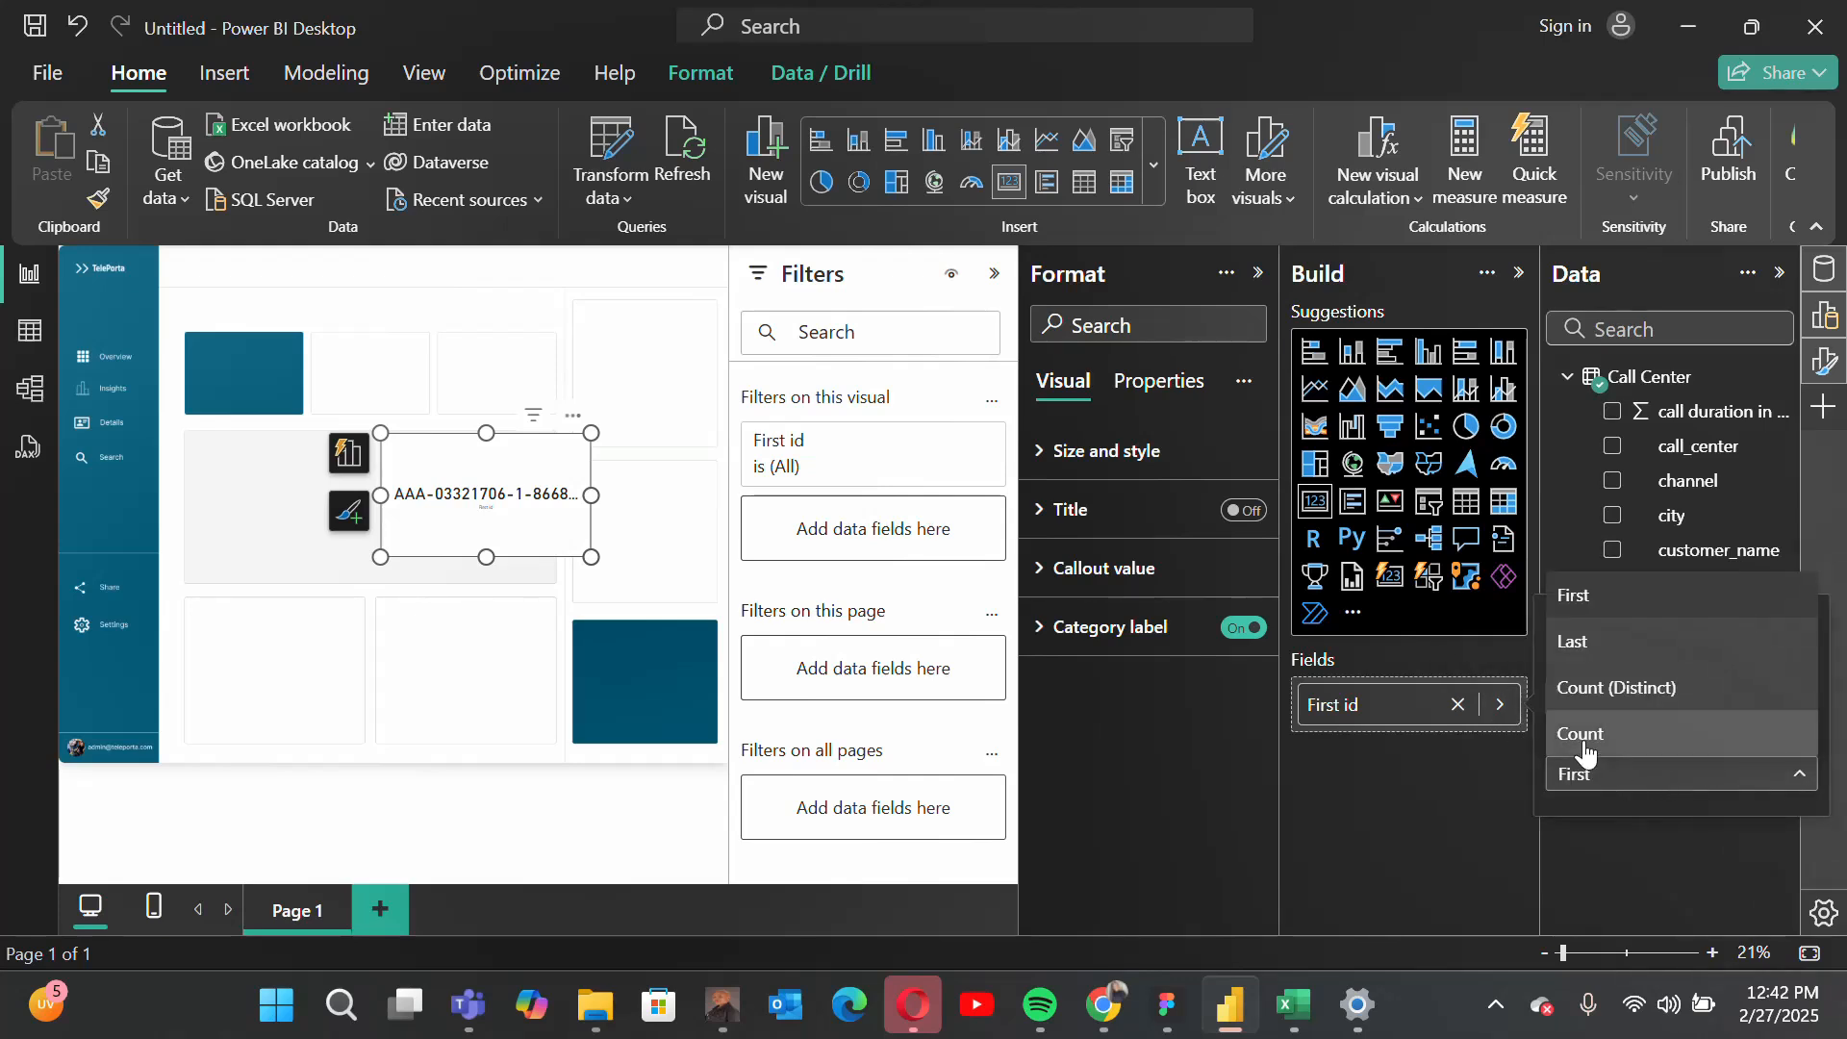
pyautogui.click(1627, 705)
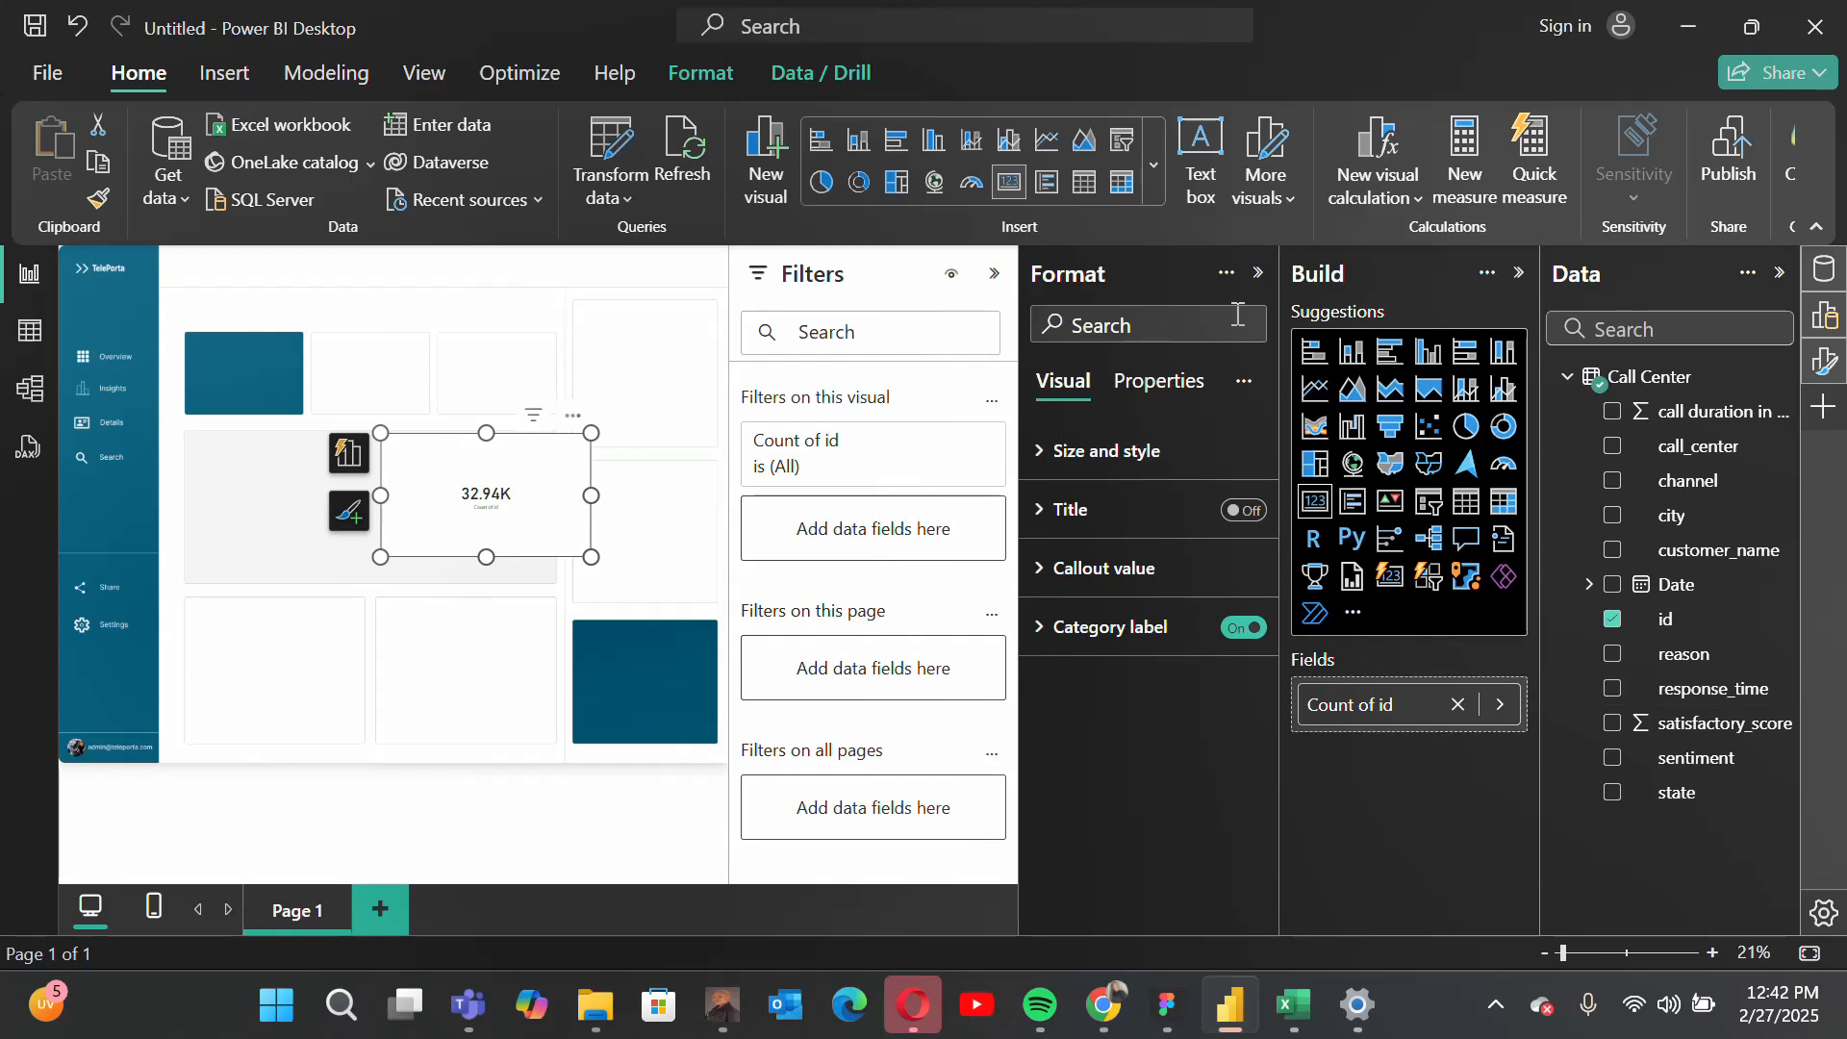
# Step: Shrink the id count card and place it over the blue tile in the upper row of the background
pyautogui.click(1261, 275)
pyautogui.moveTo(689, 548); pyautogui.dragTo(527, 555)
pyautogui.moveTo(607, 628); pyautogui.dragTo(488, 580)
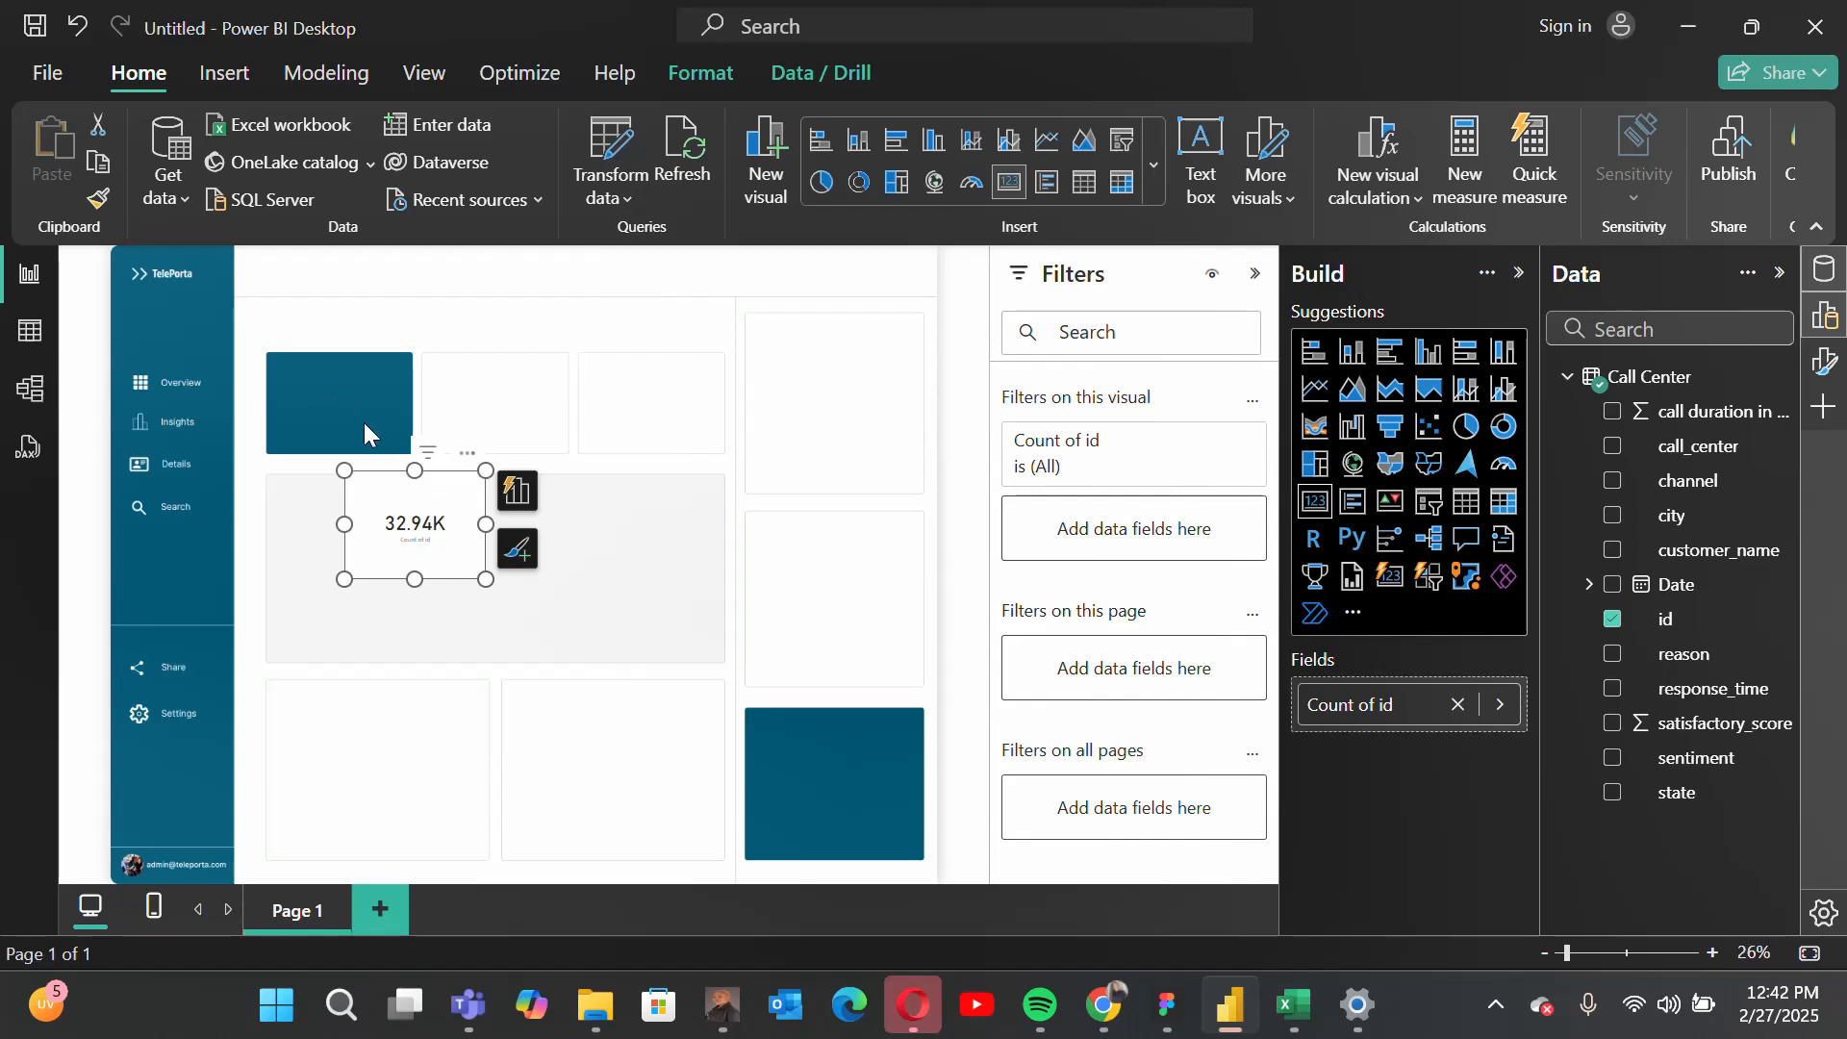
pyautogui.moveTo(471, 476); pyautogui.dragTo(375, 390)
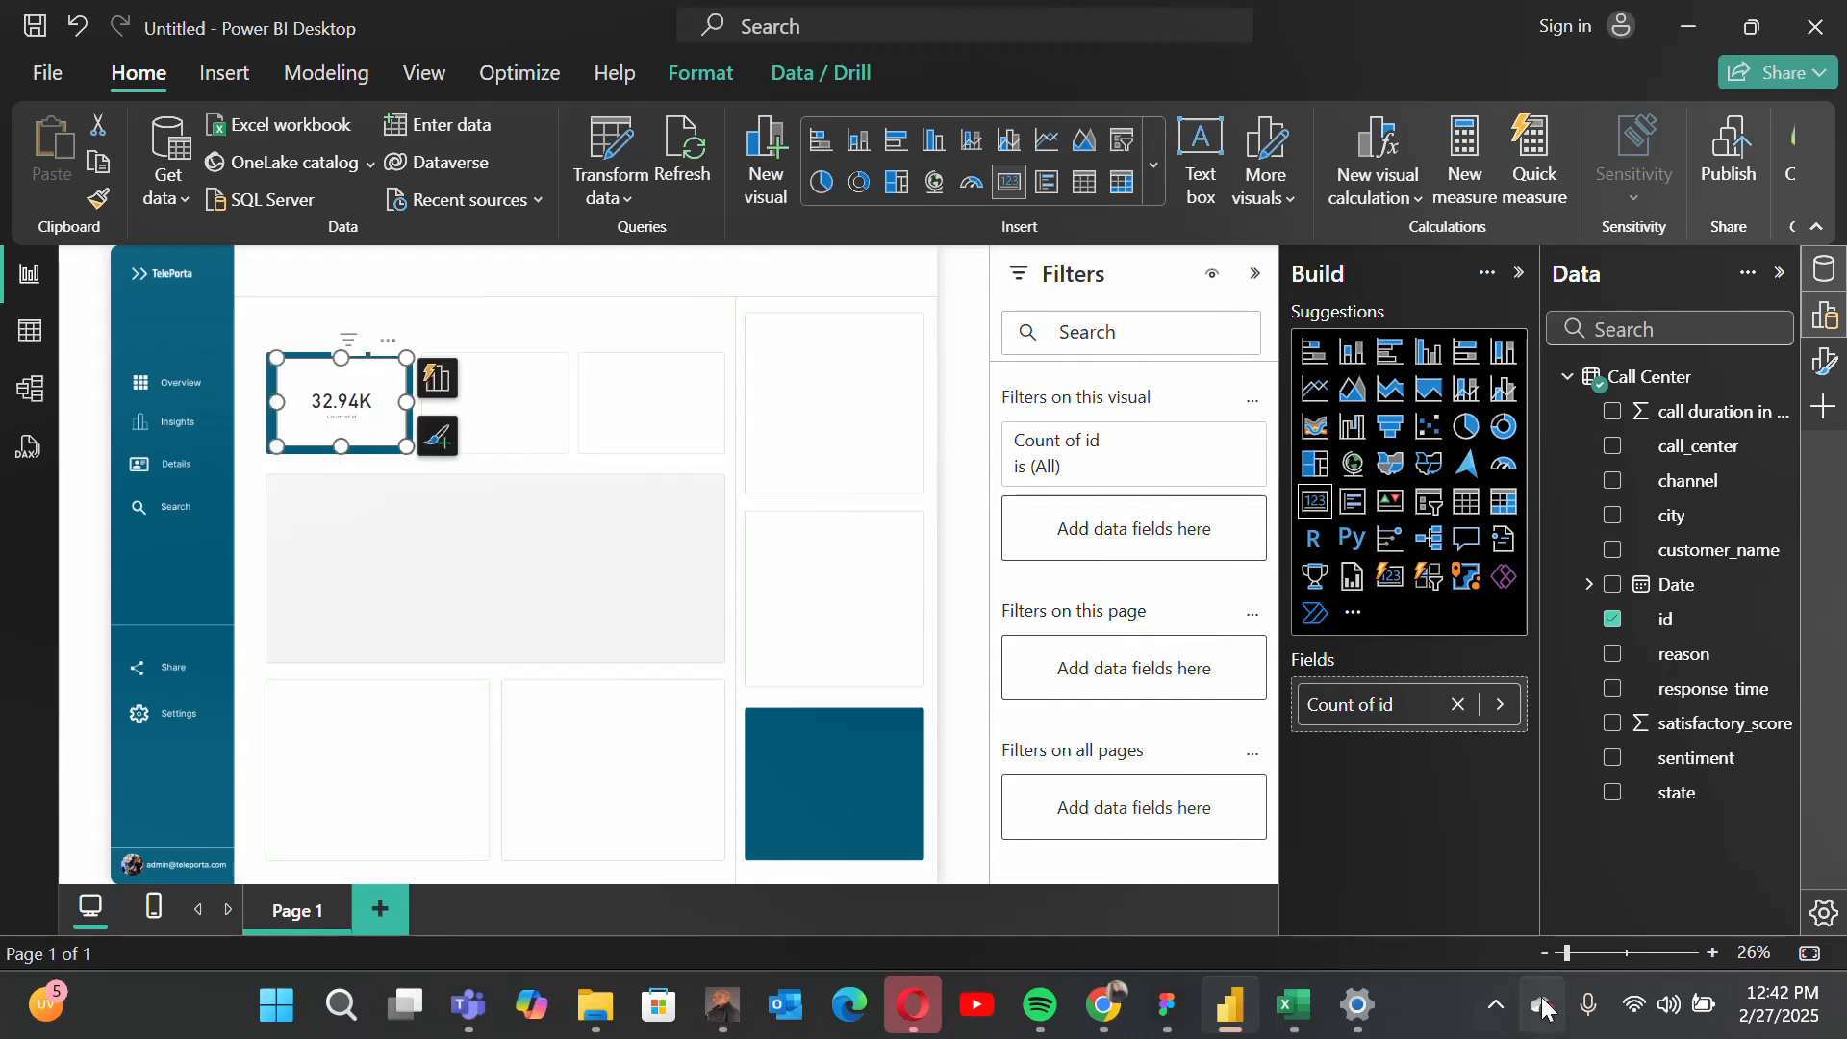
pyautogui.click(1711, 954)
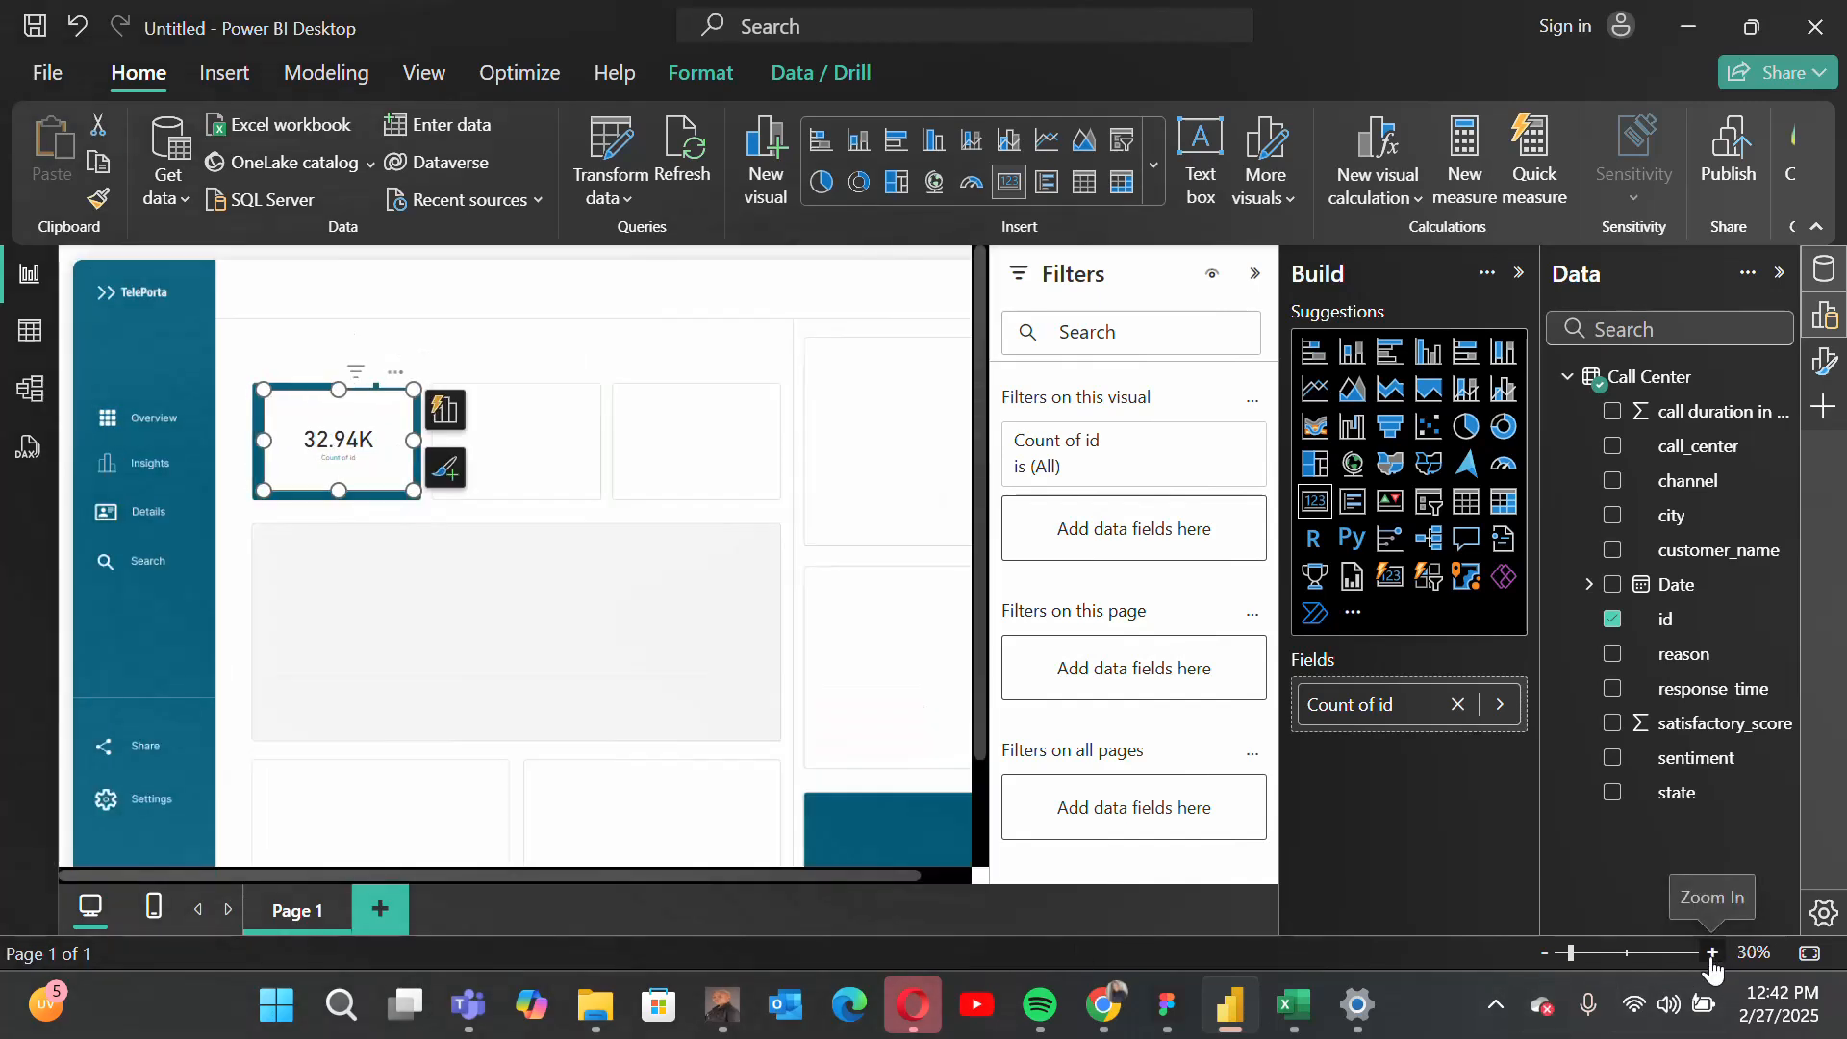
# Step: Turn off the background of the id count card so the blue tile shows through
pyautogui.click(1711, 954)
pyautogui.click(1711, 954)
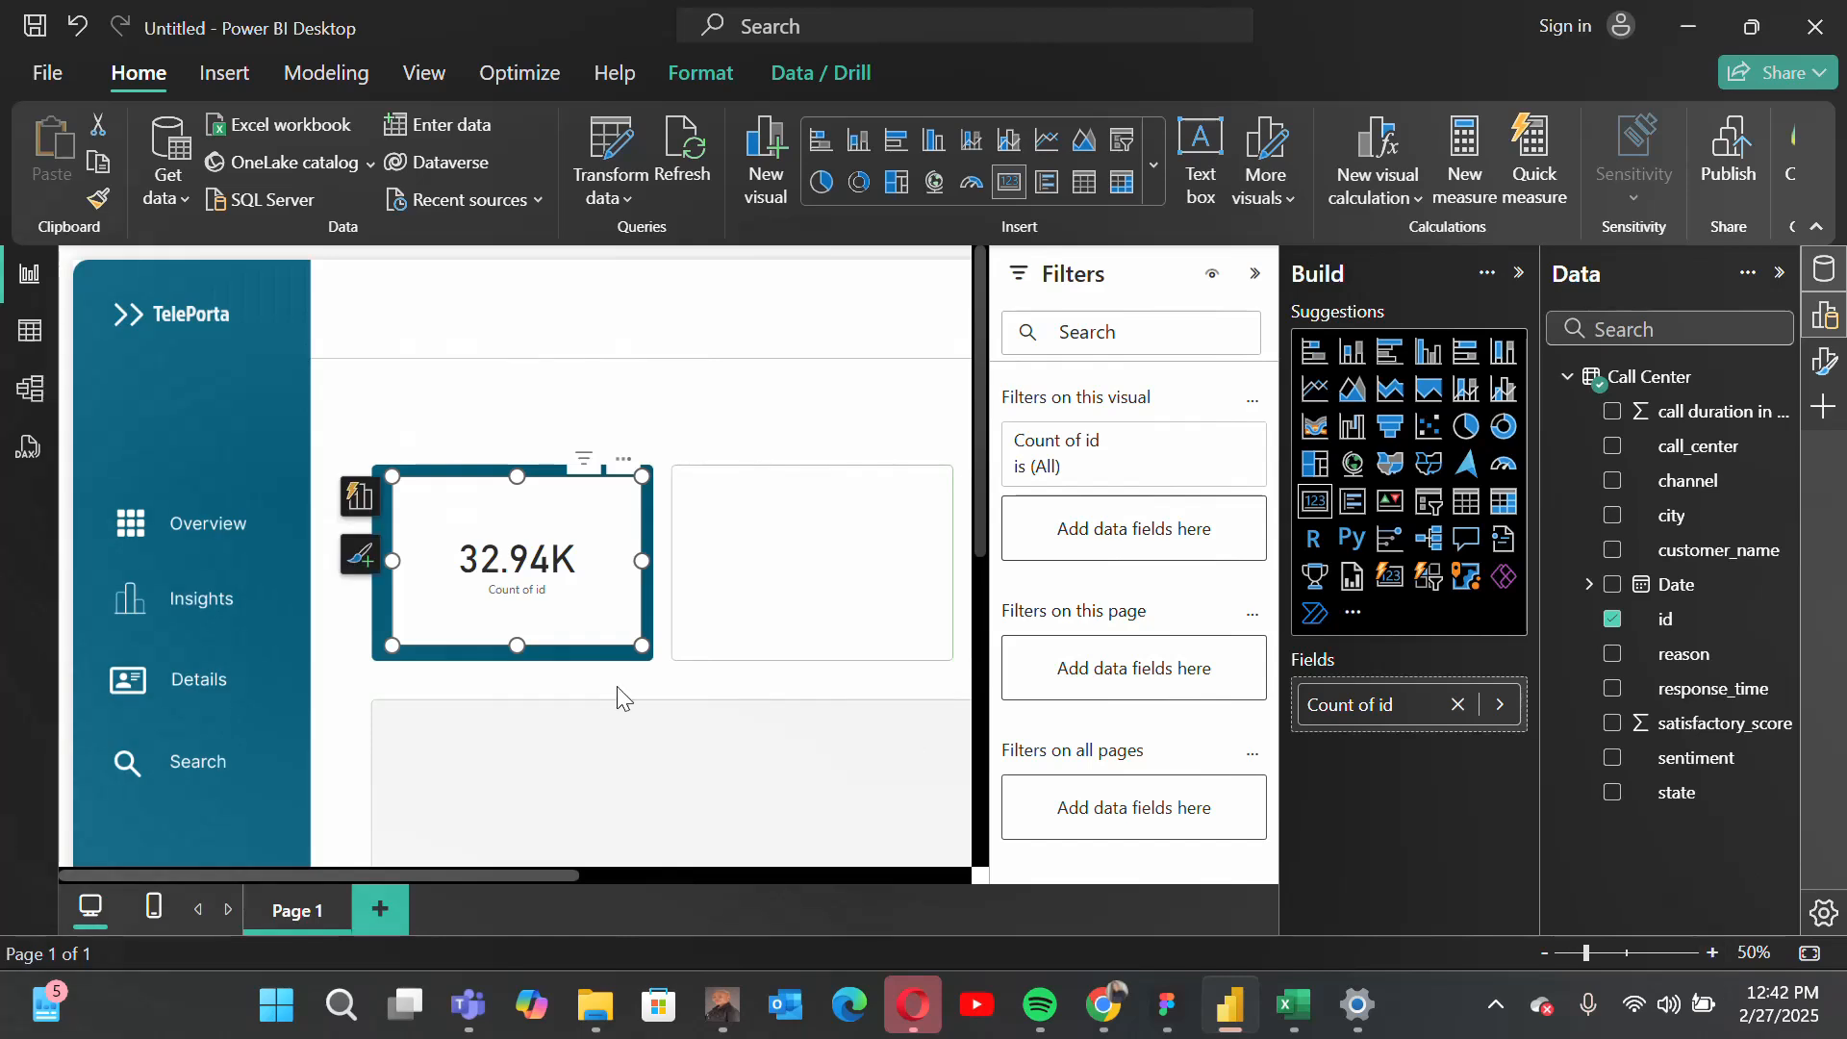
pyautogui.scroll(-1, 782, 700)
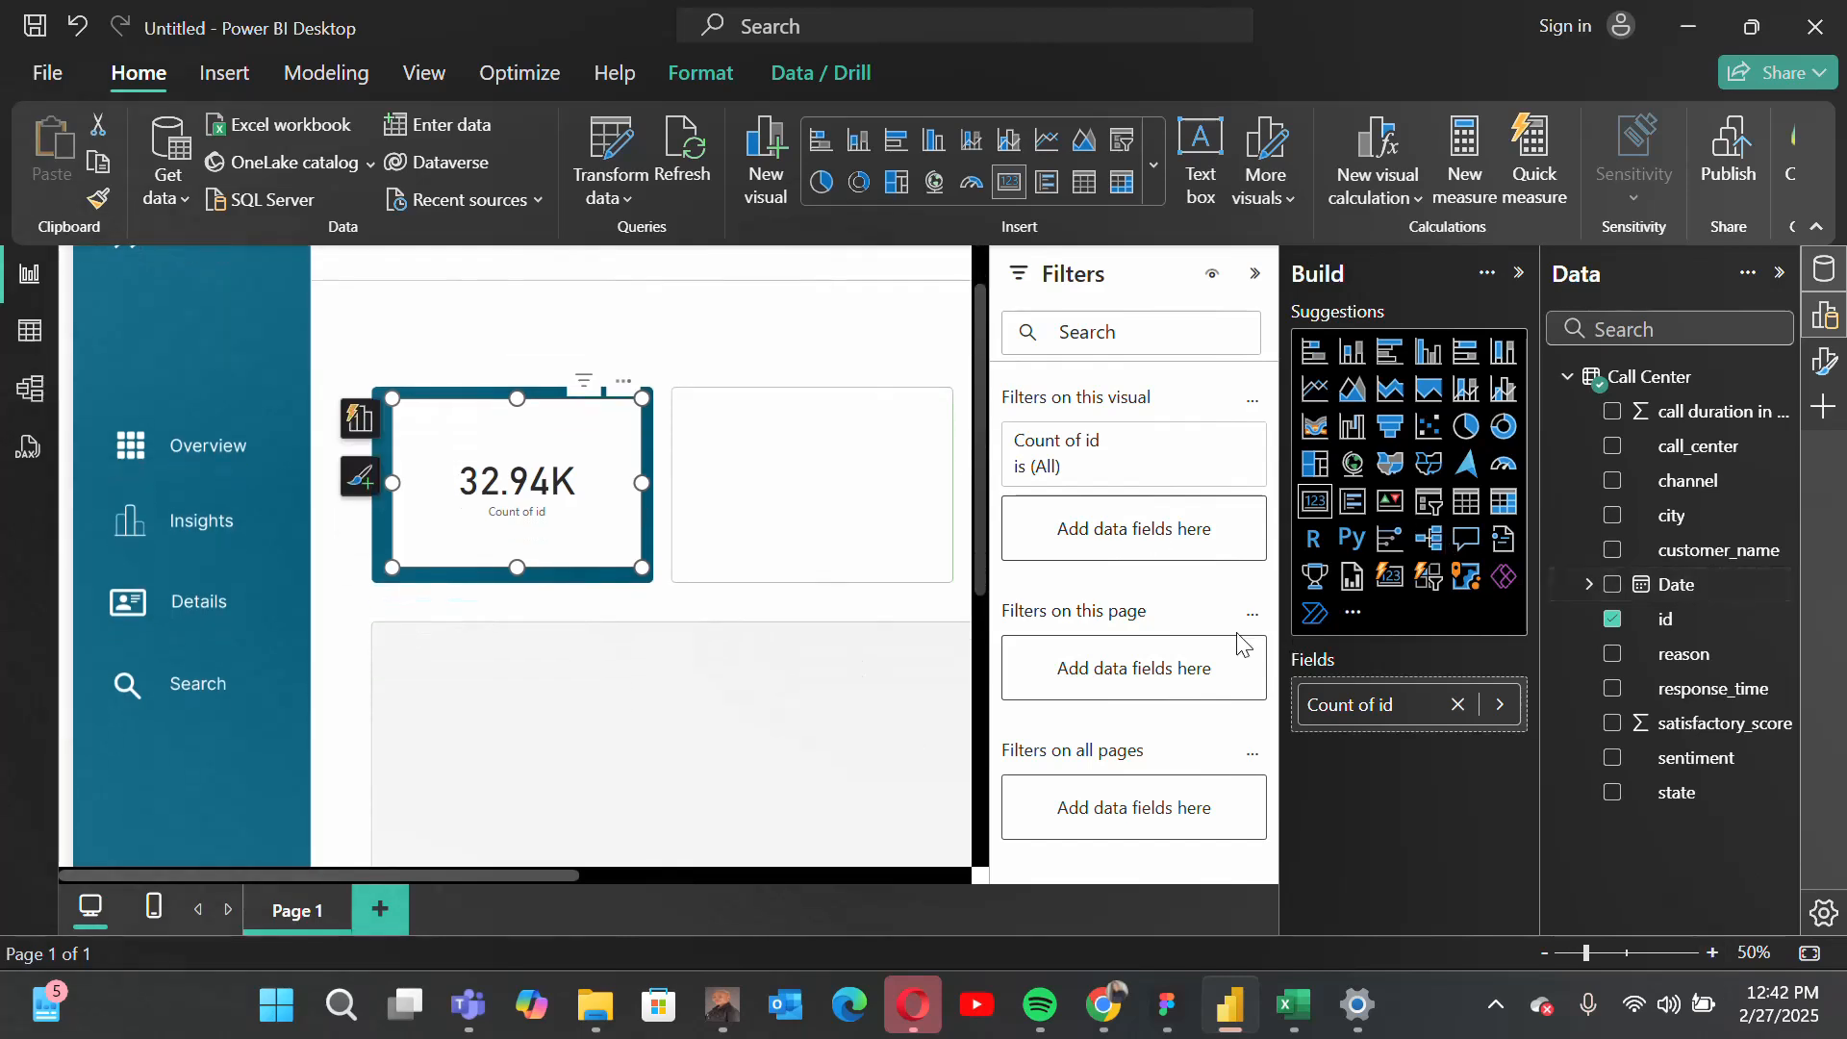
pyautogui.click(1825, 362)
pyautogui.click(993, 276)
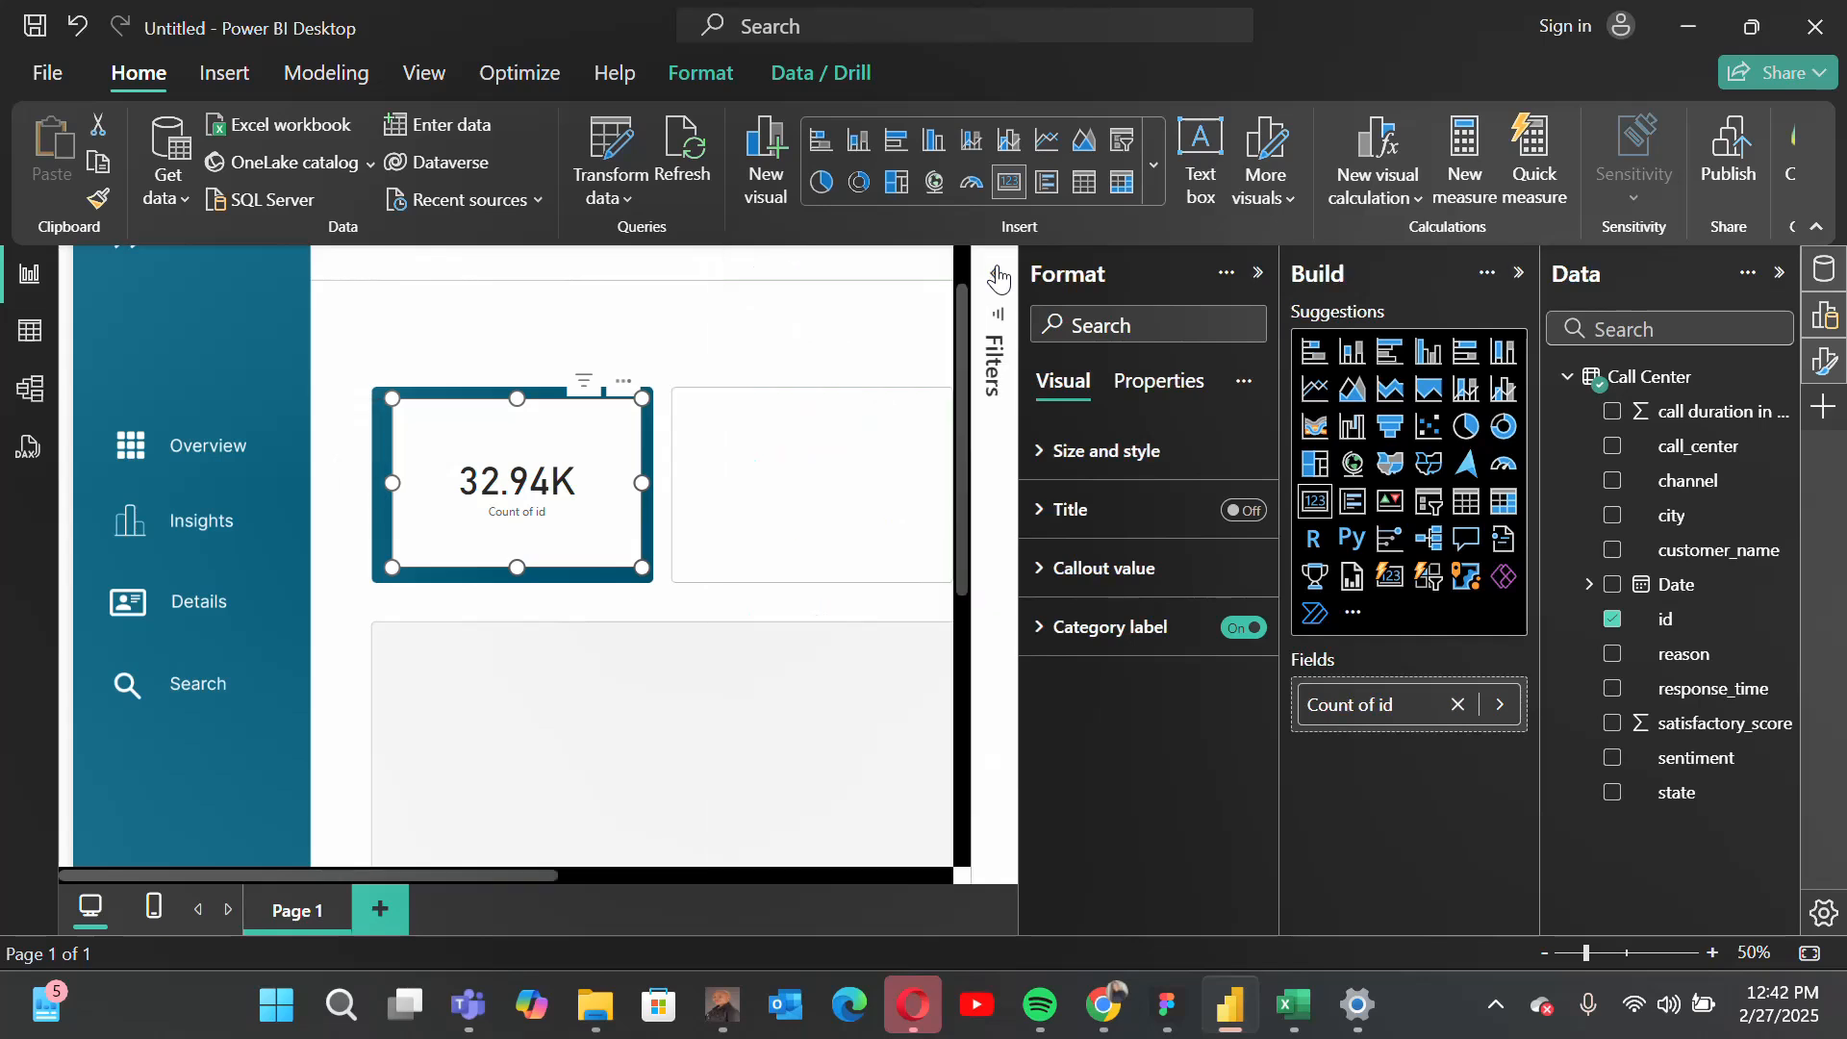
pyautogui.click(1096, 454)
pyautogui.scroll(-3, 1182, 723)
pyautogui.scroll(-2, 1184, 728)
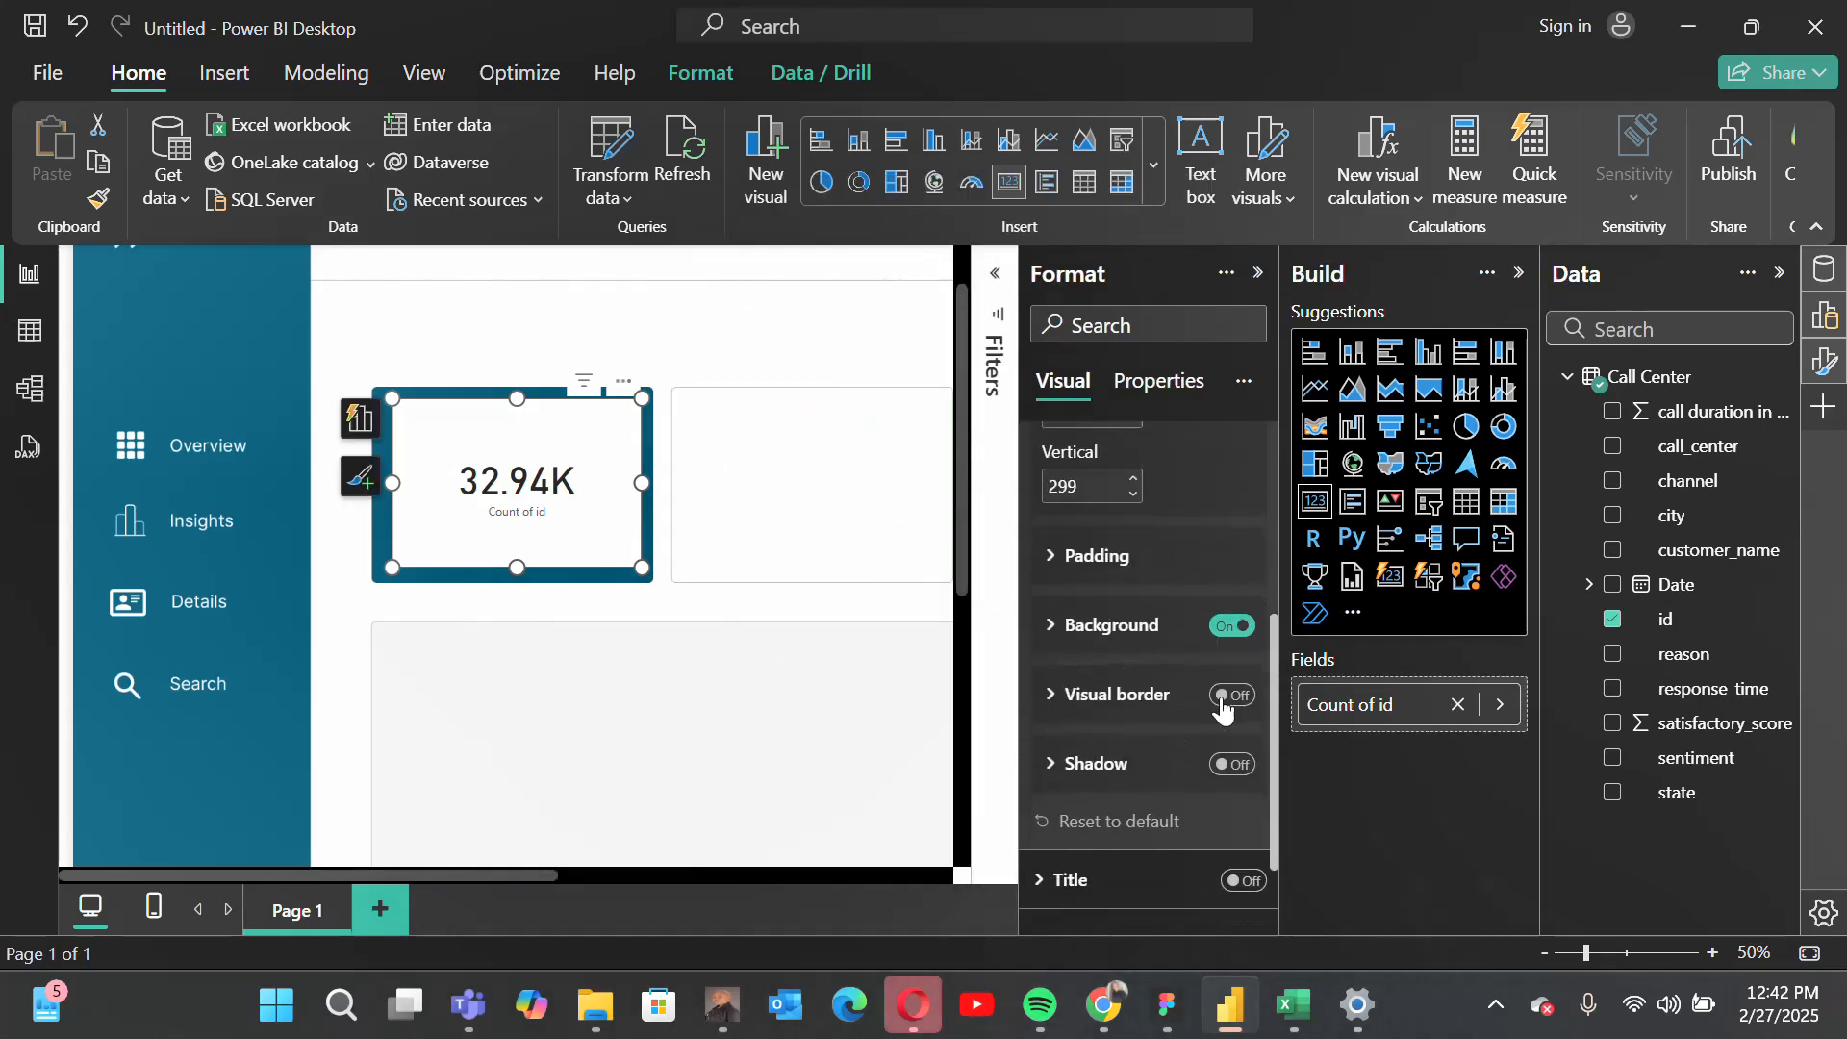
pyautogui.click(1231, 625)
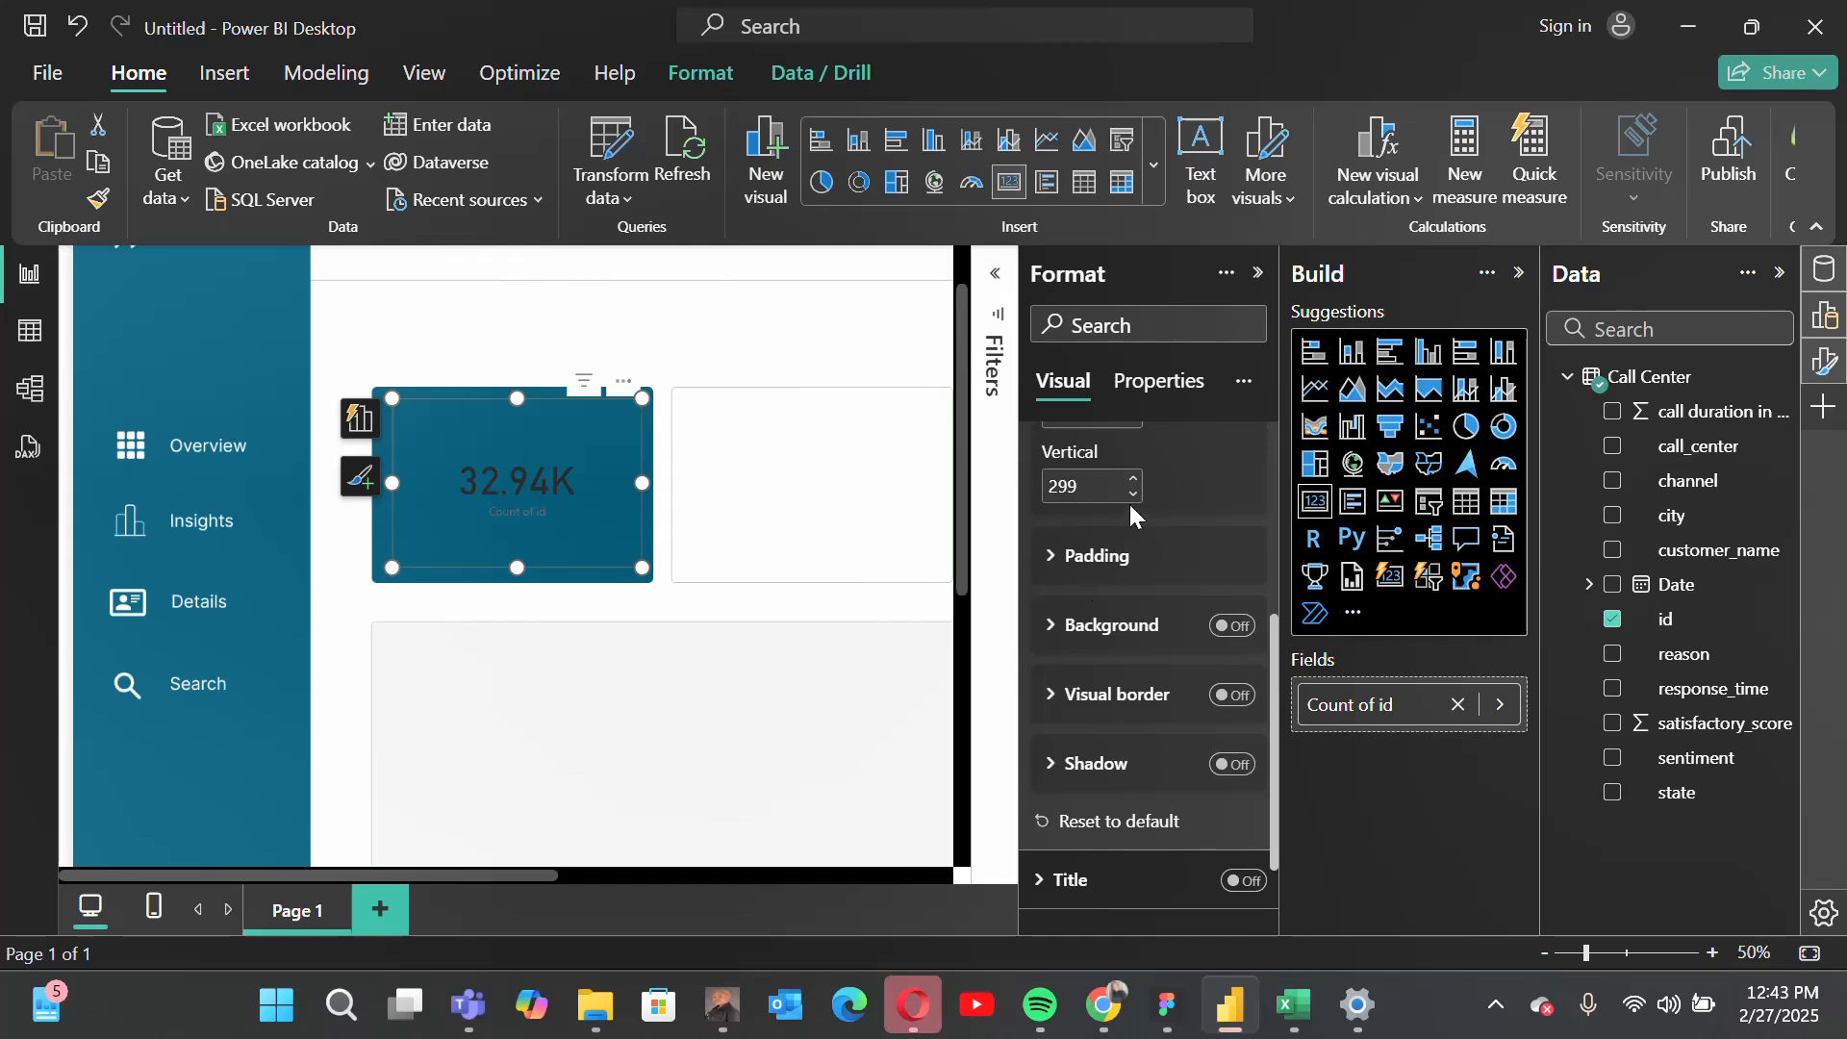
pyautogui.scroll(5, 1129, 504)
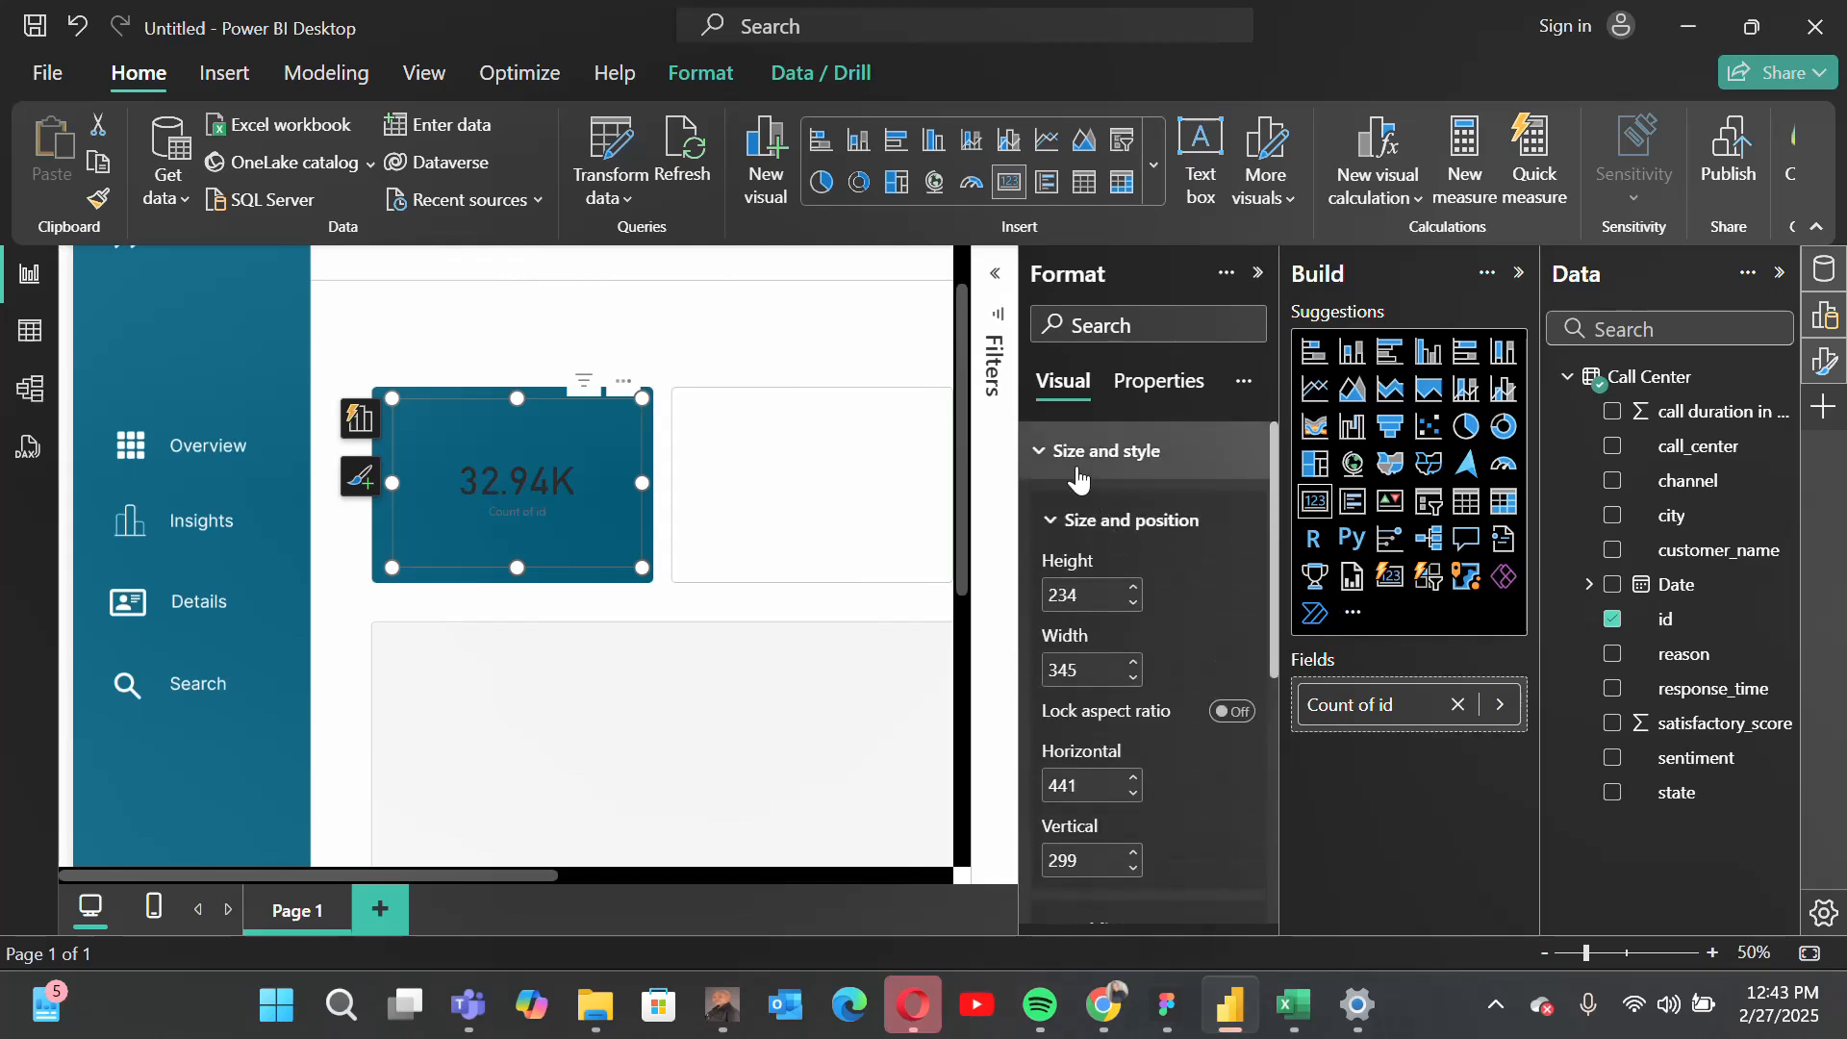
pyautogui.click(1077, 471)
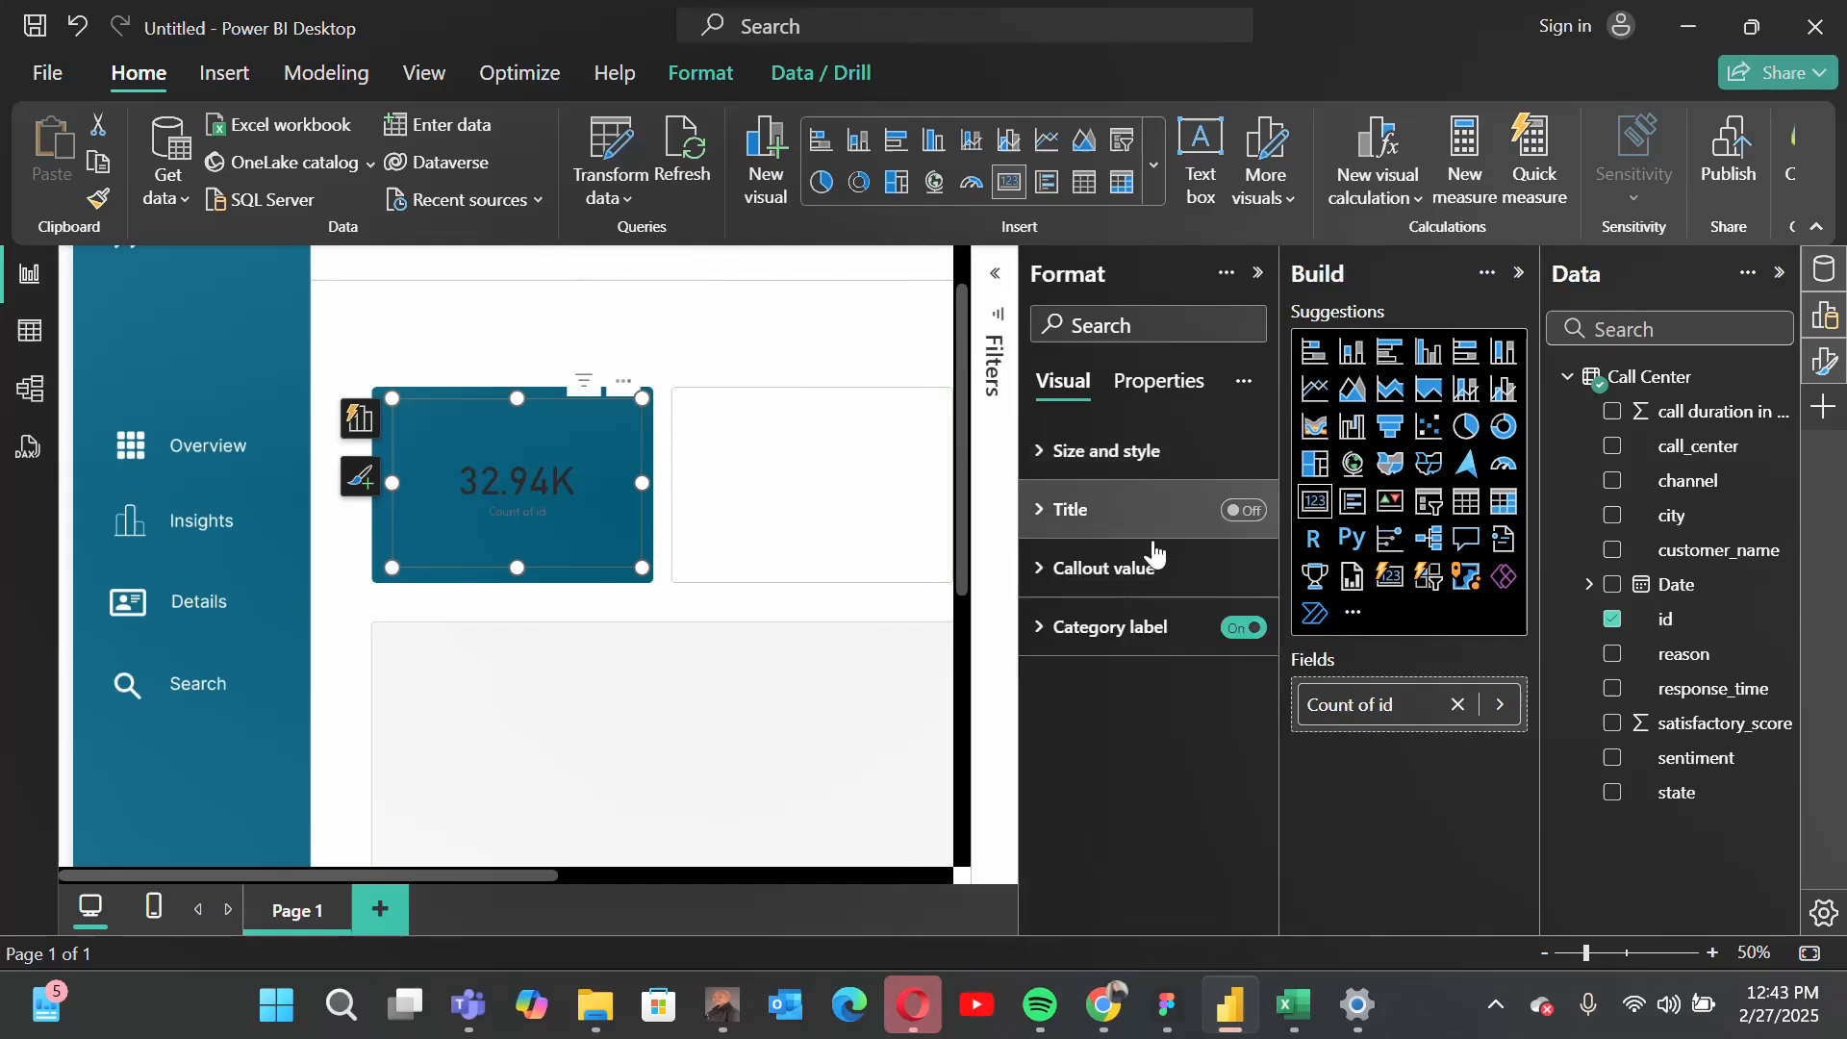
# Step: Format the id count card's callout value in Trebuchet MS, size 40, with white text
pyautogui.click(1075, 578)
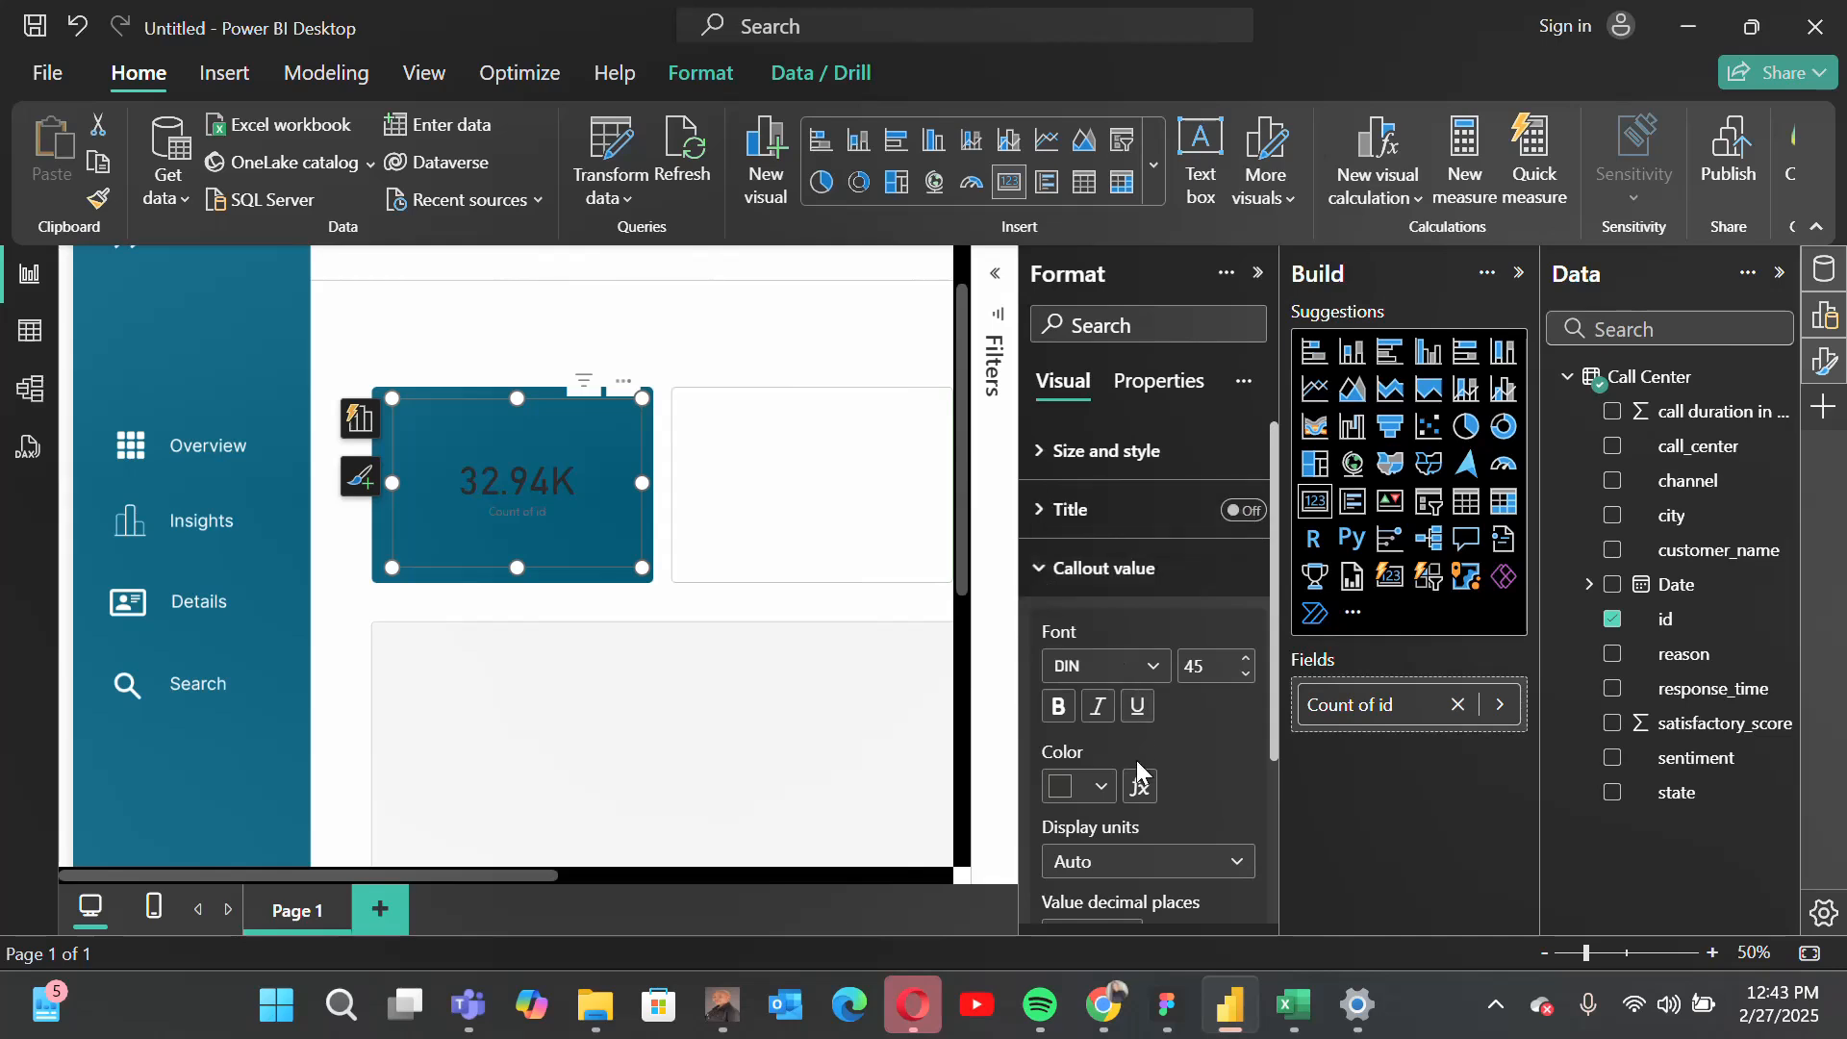
pyautogui.click(1135, 669)
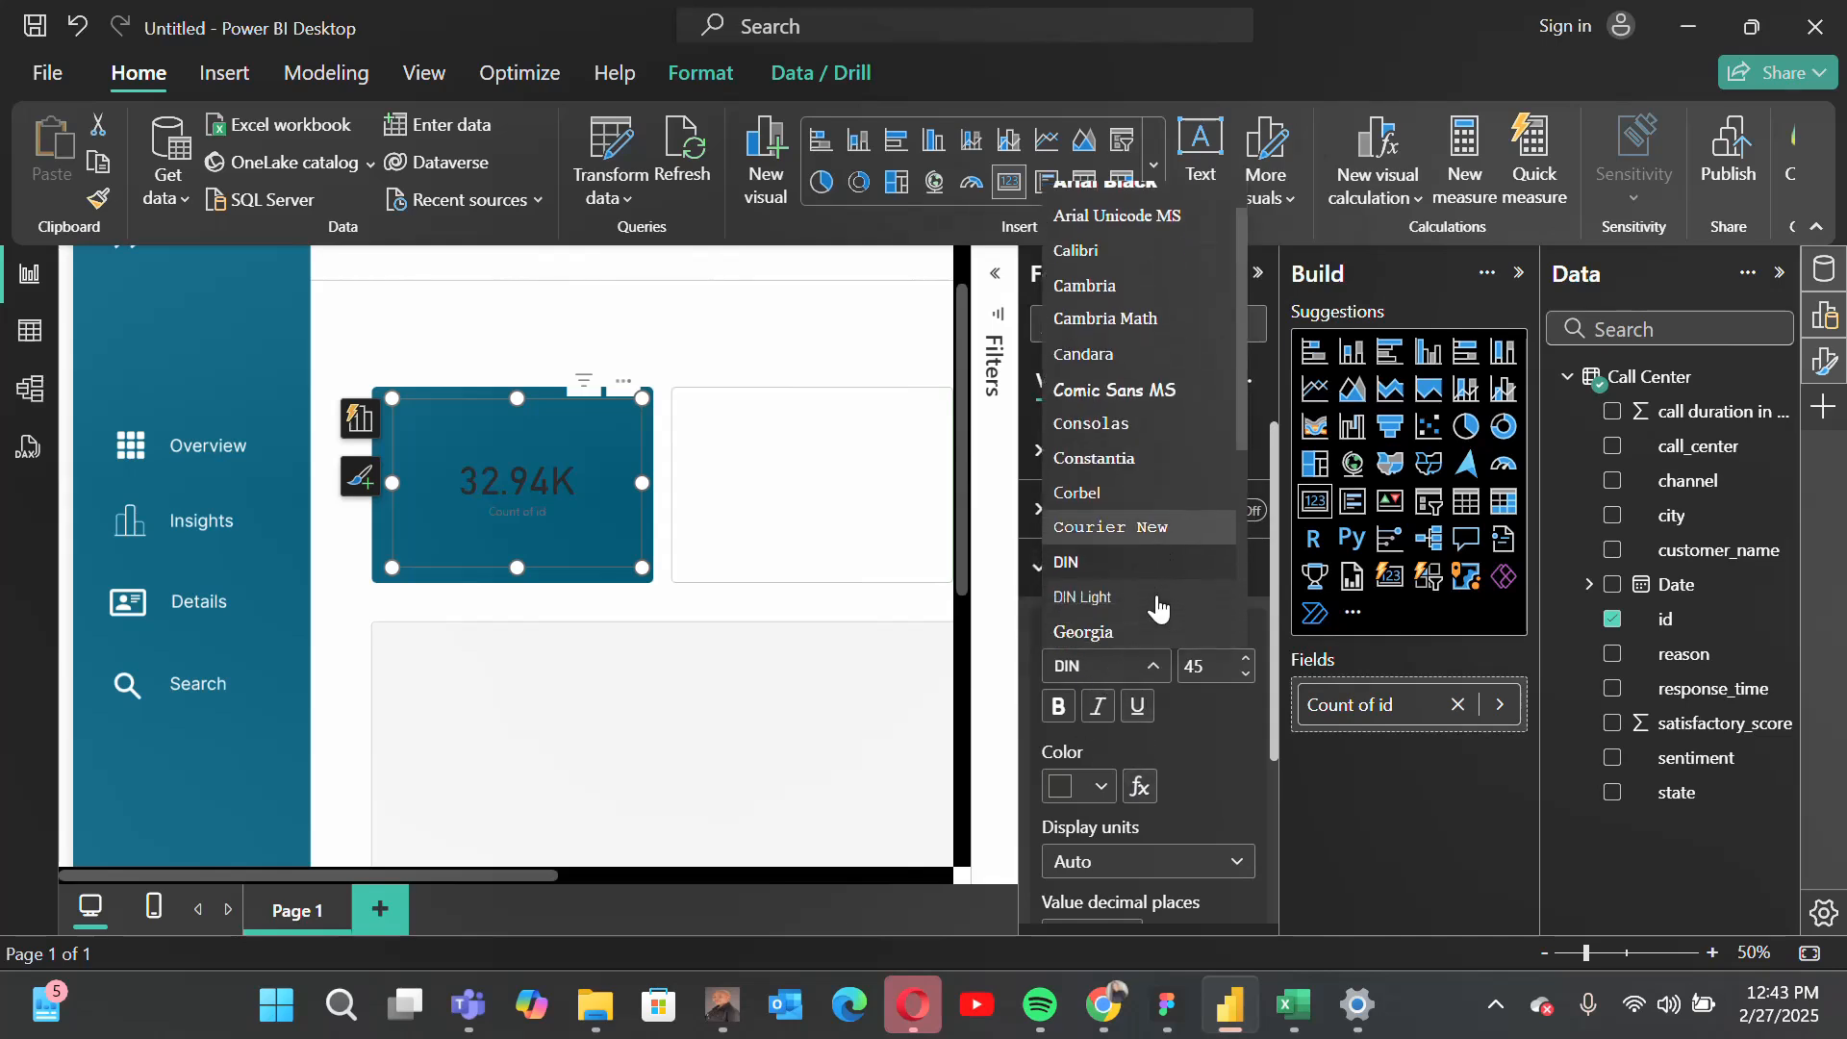
pyautogui.scroll(-4, 1157, 606)
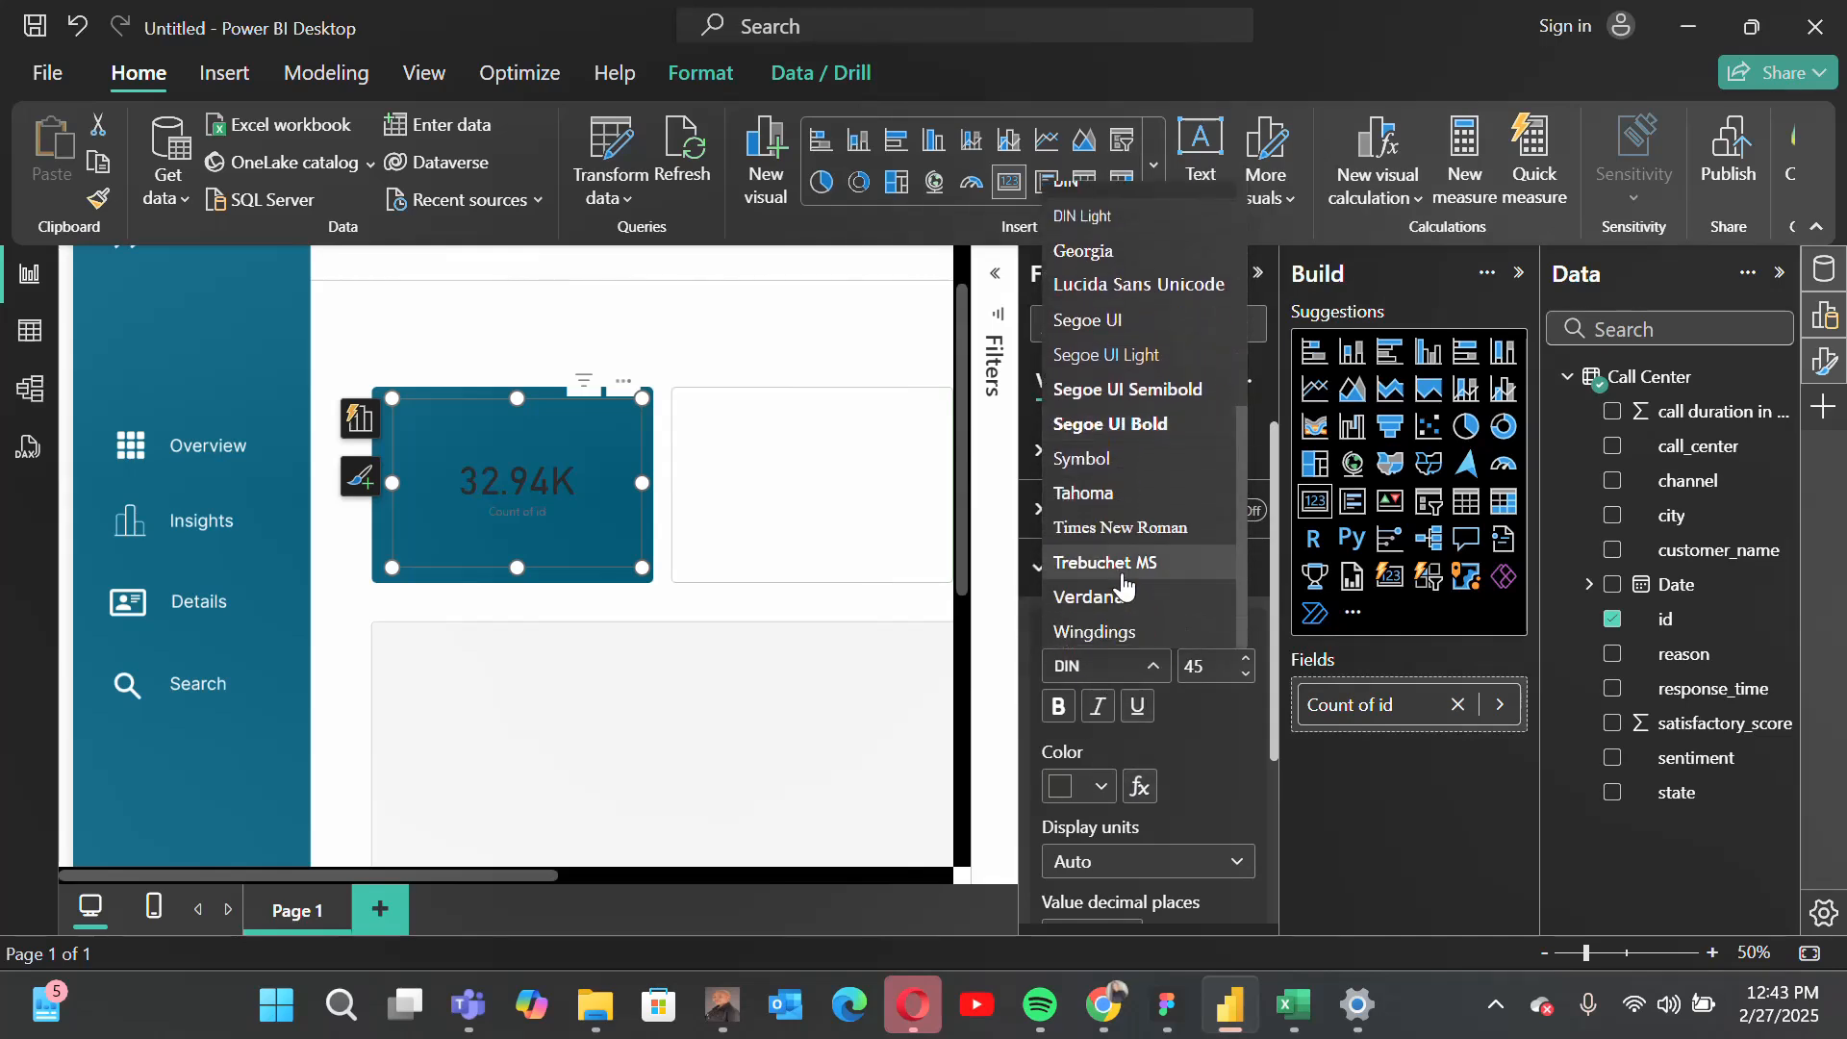
pyautogui.click(1121, 567)
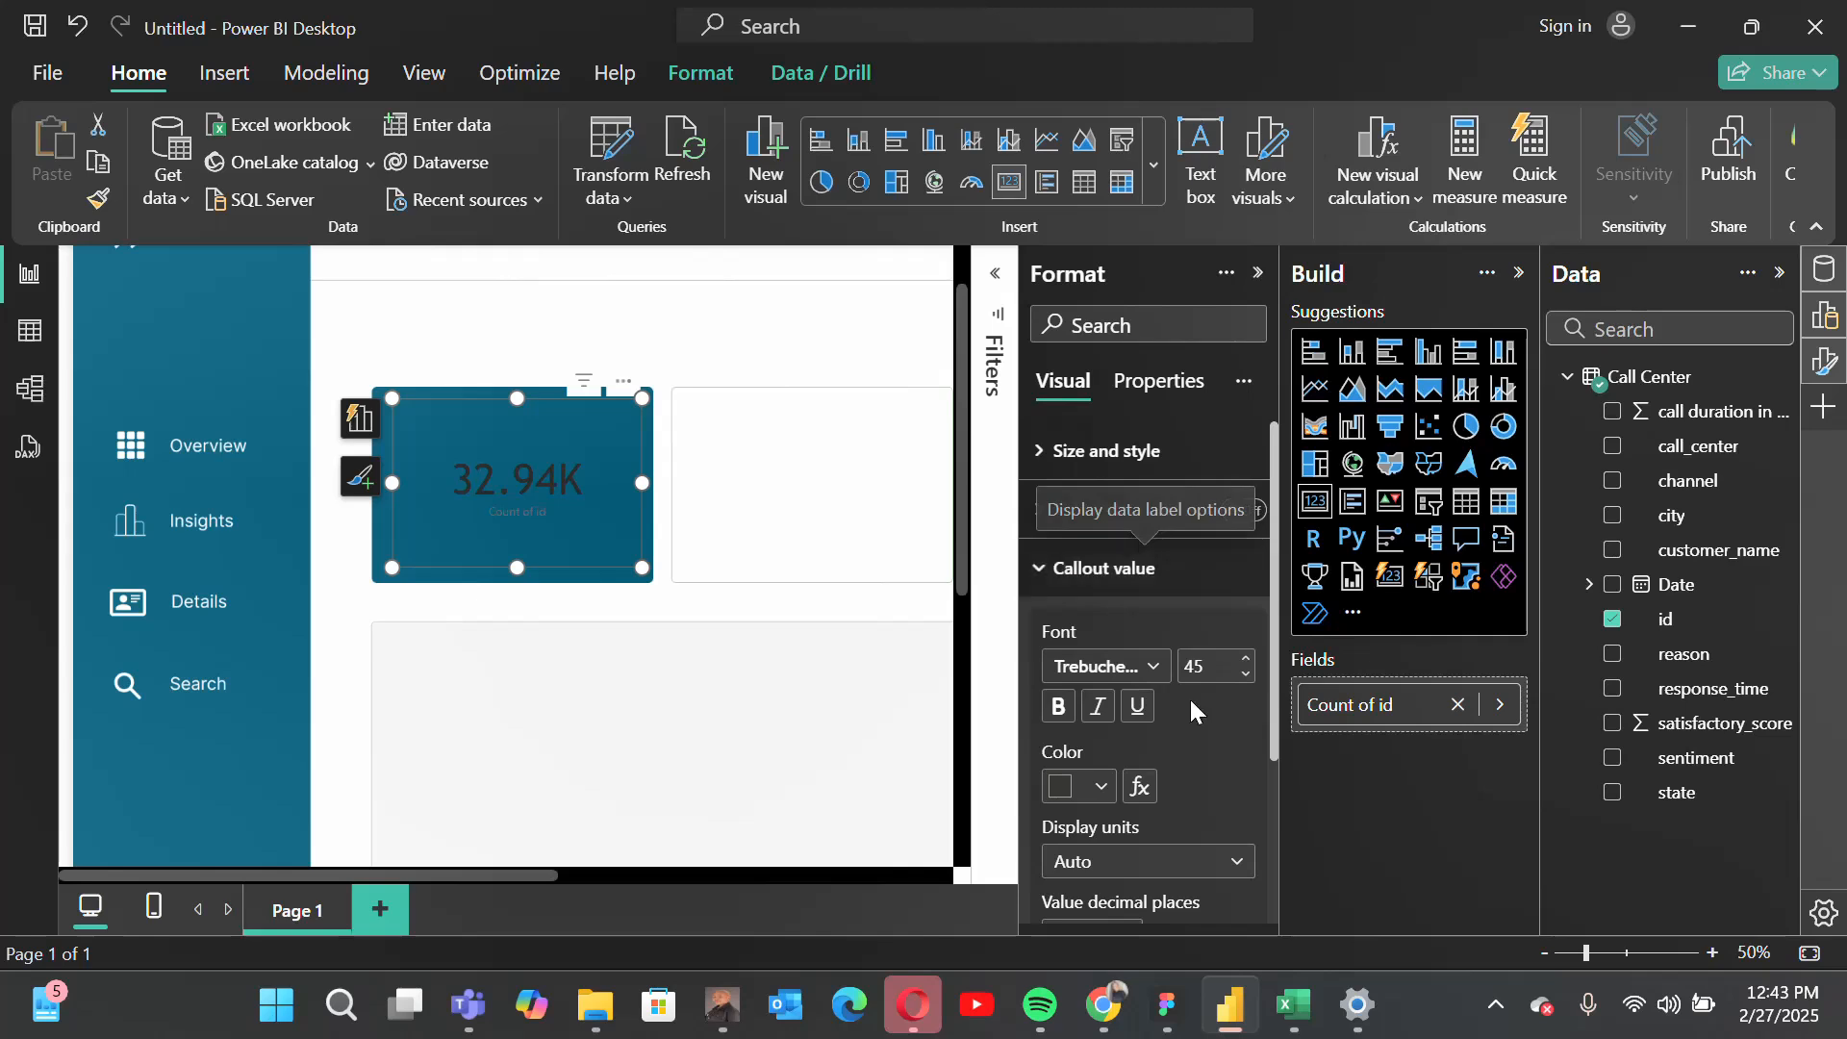
pyautogui.click(1222, 661)
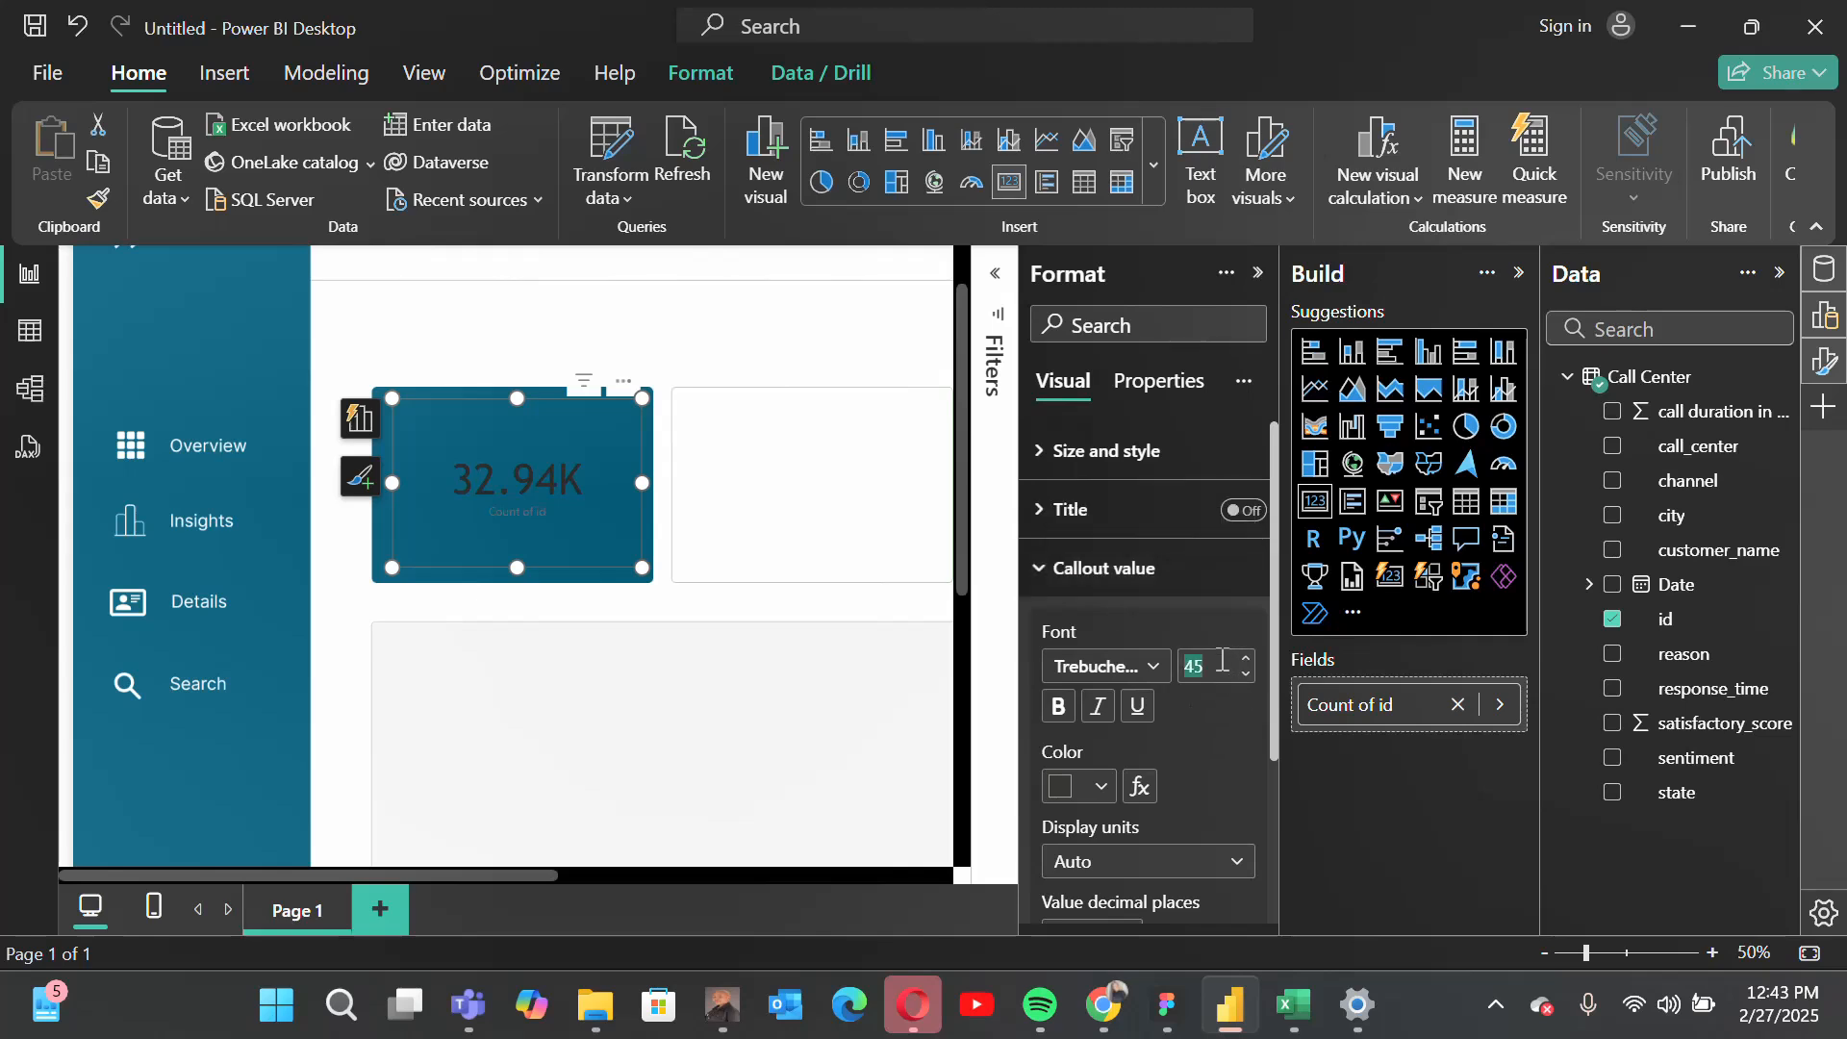
pyautogui.write('40')
pyautogui.click(1066, 793)
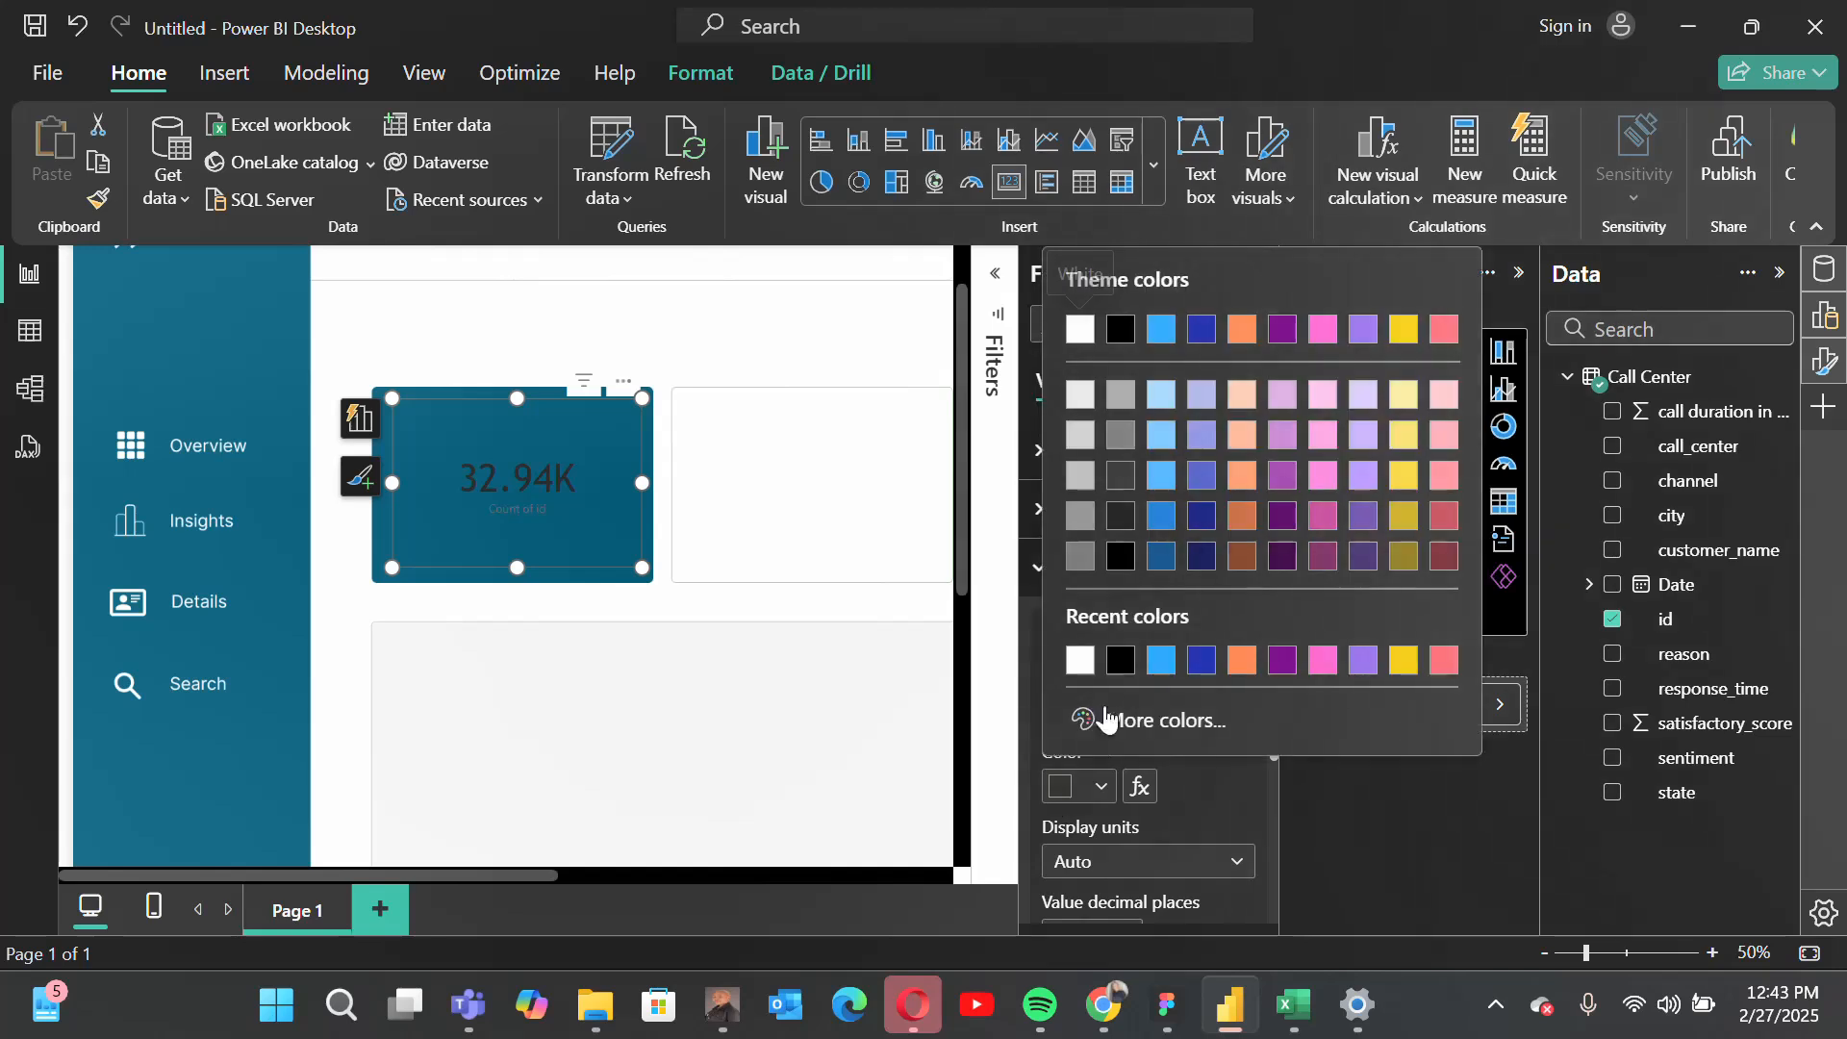
pyautogui.click(1080, 659)
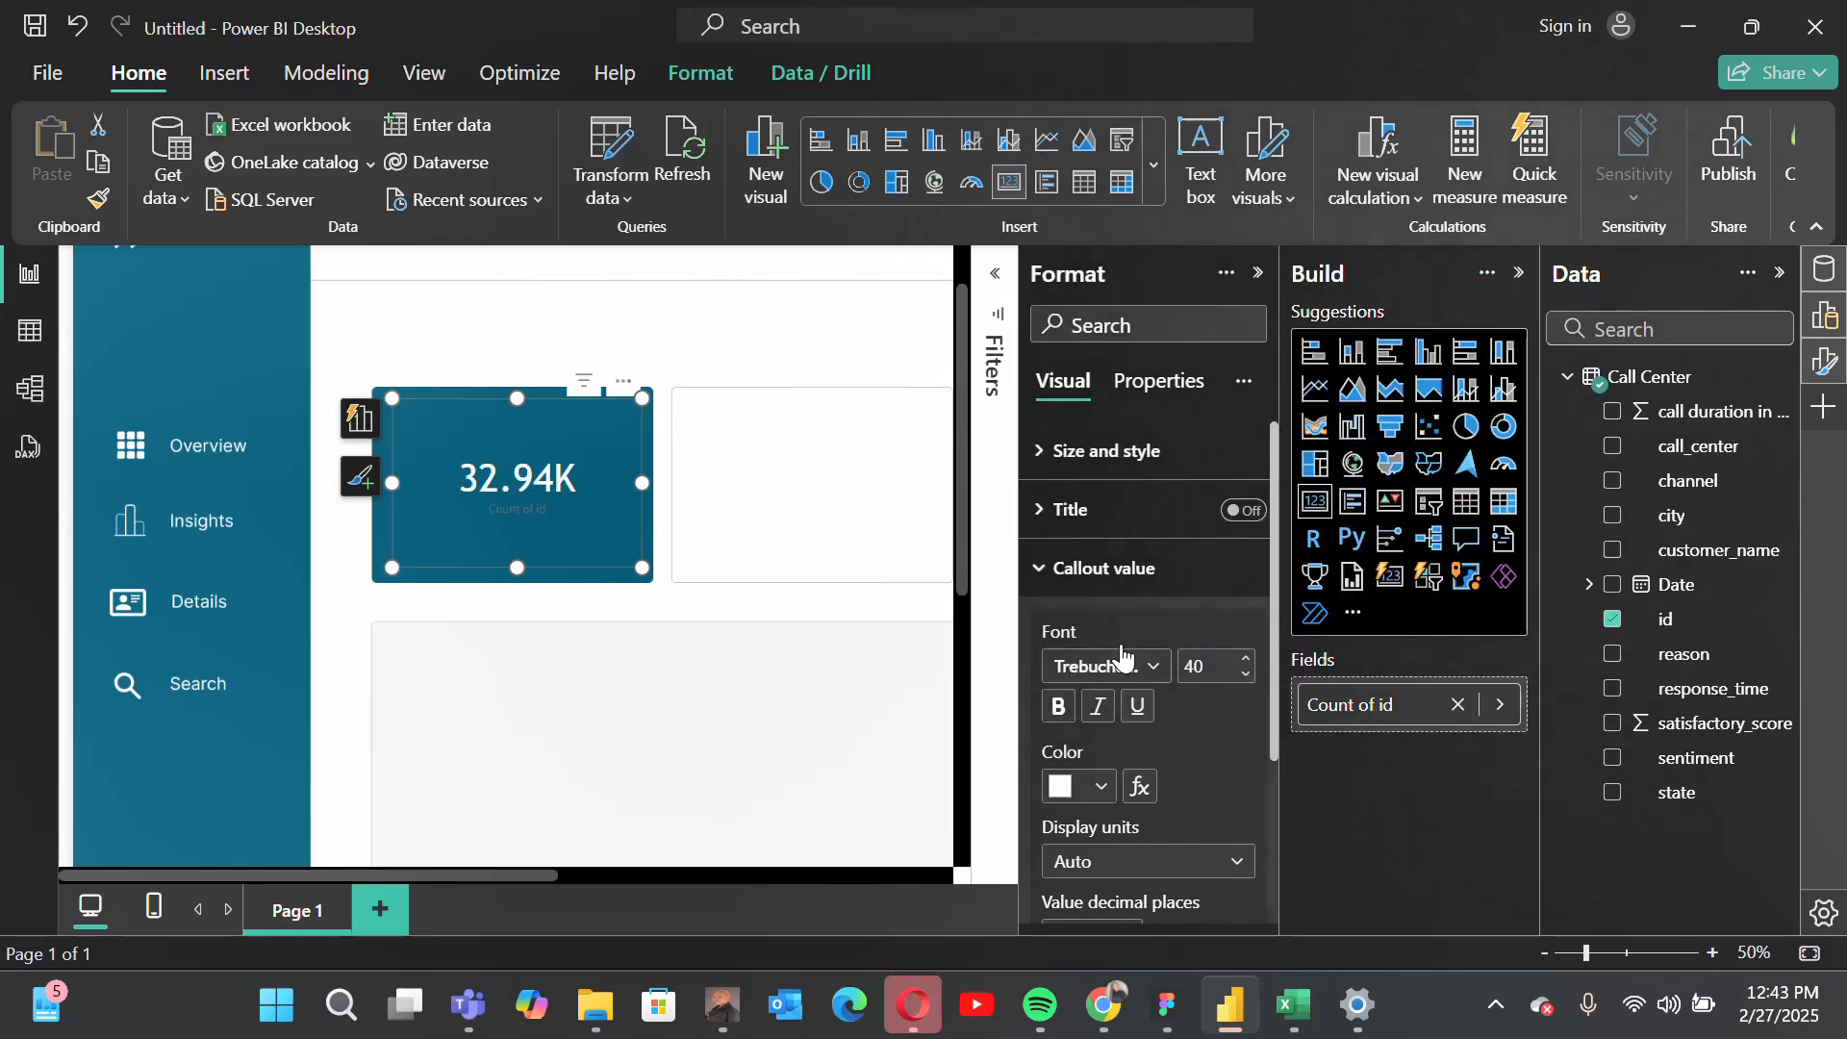
pyautogui.click(1087, 575)
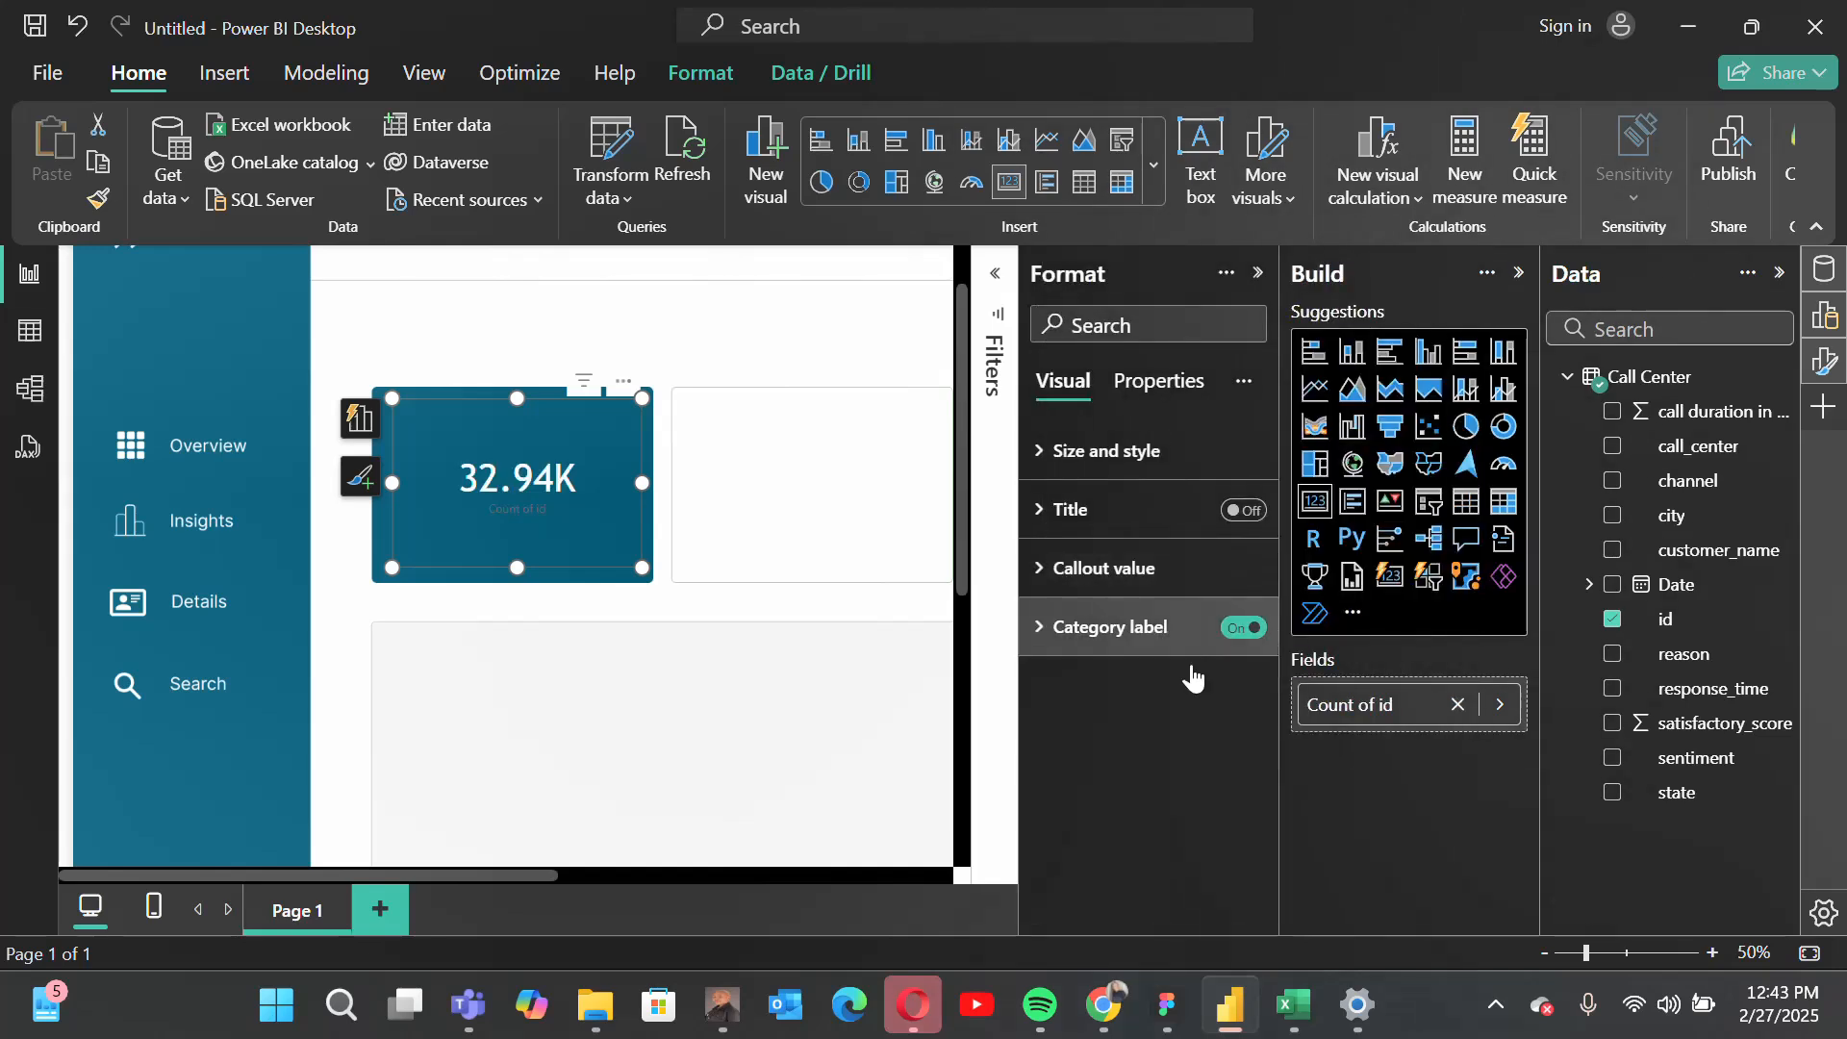
# Step: Turn off the category label under the card's callout value
pyautogui.click(1091, 624)
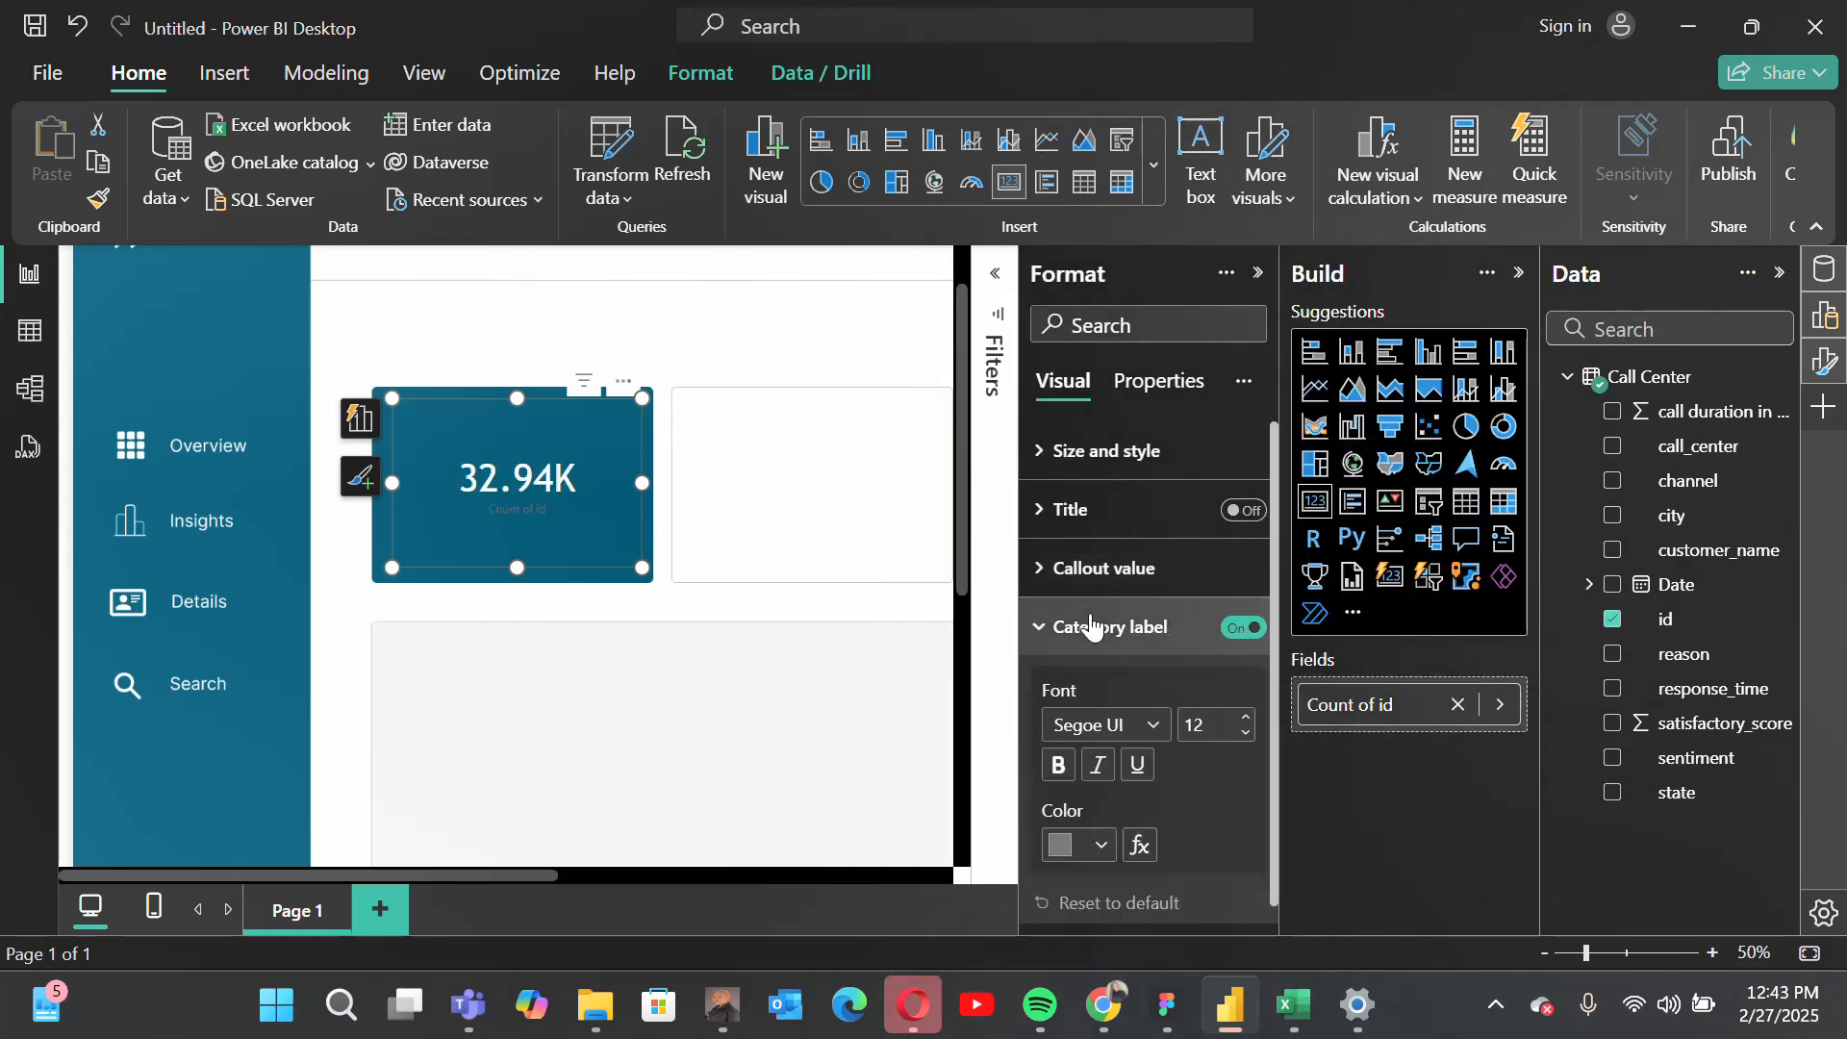
pyautogui.click(1245, 625)
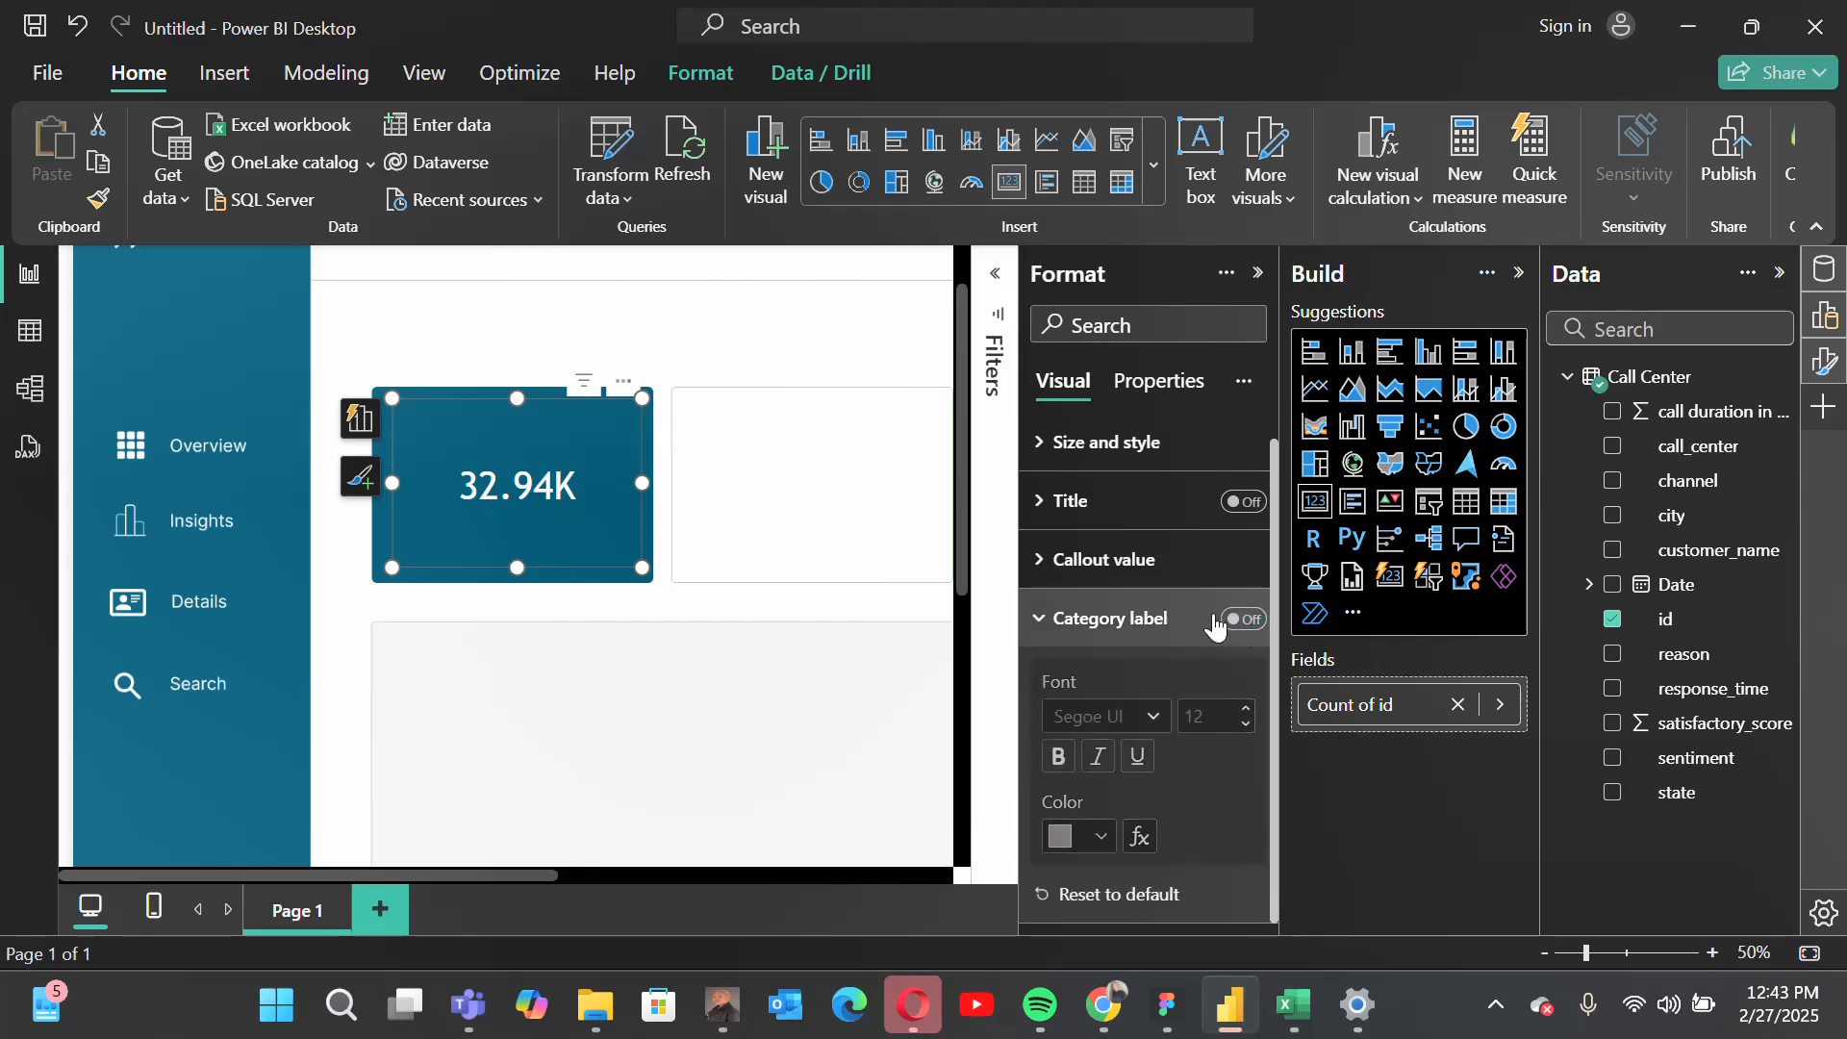
pyautogui.click(1066, 642)
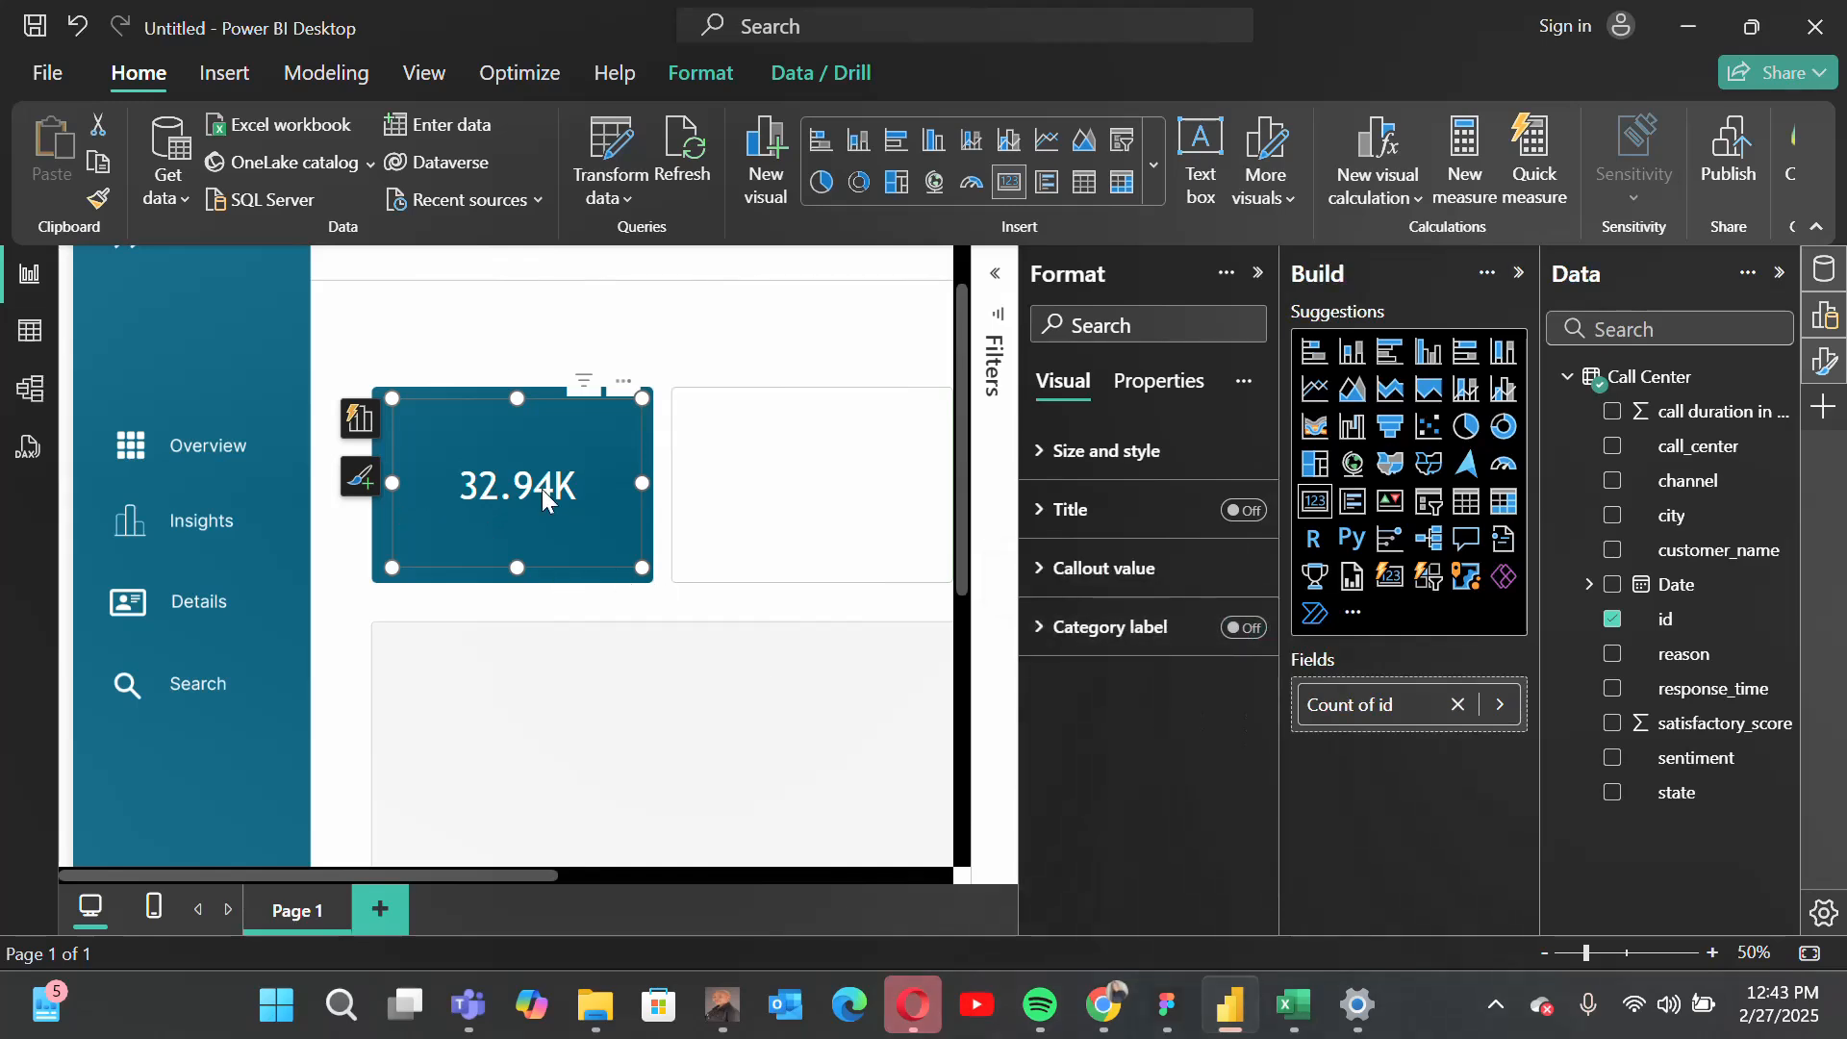
# Step: Set the display units of the card's callout value to None
pyautogui.click(1064, 566)
pyautogui.scroll(-3, 1168, 787)
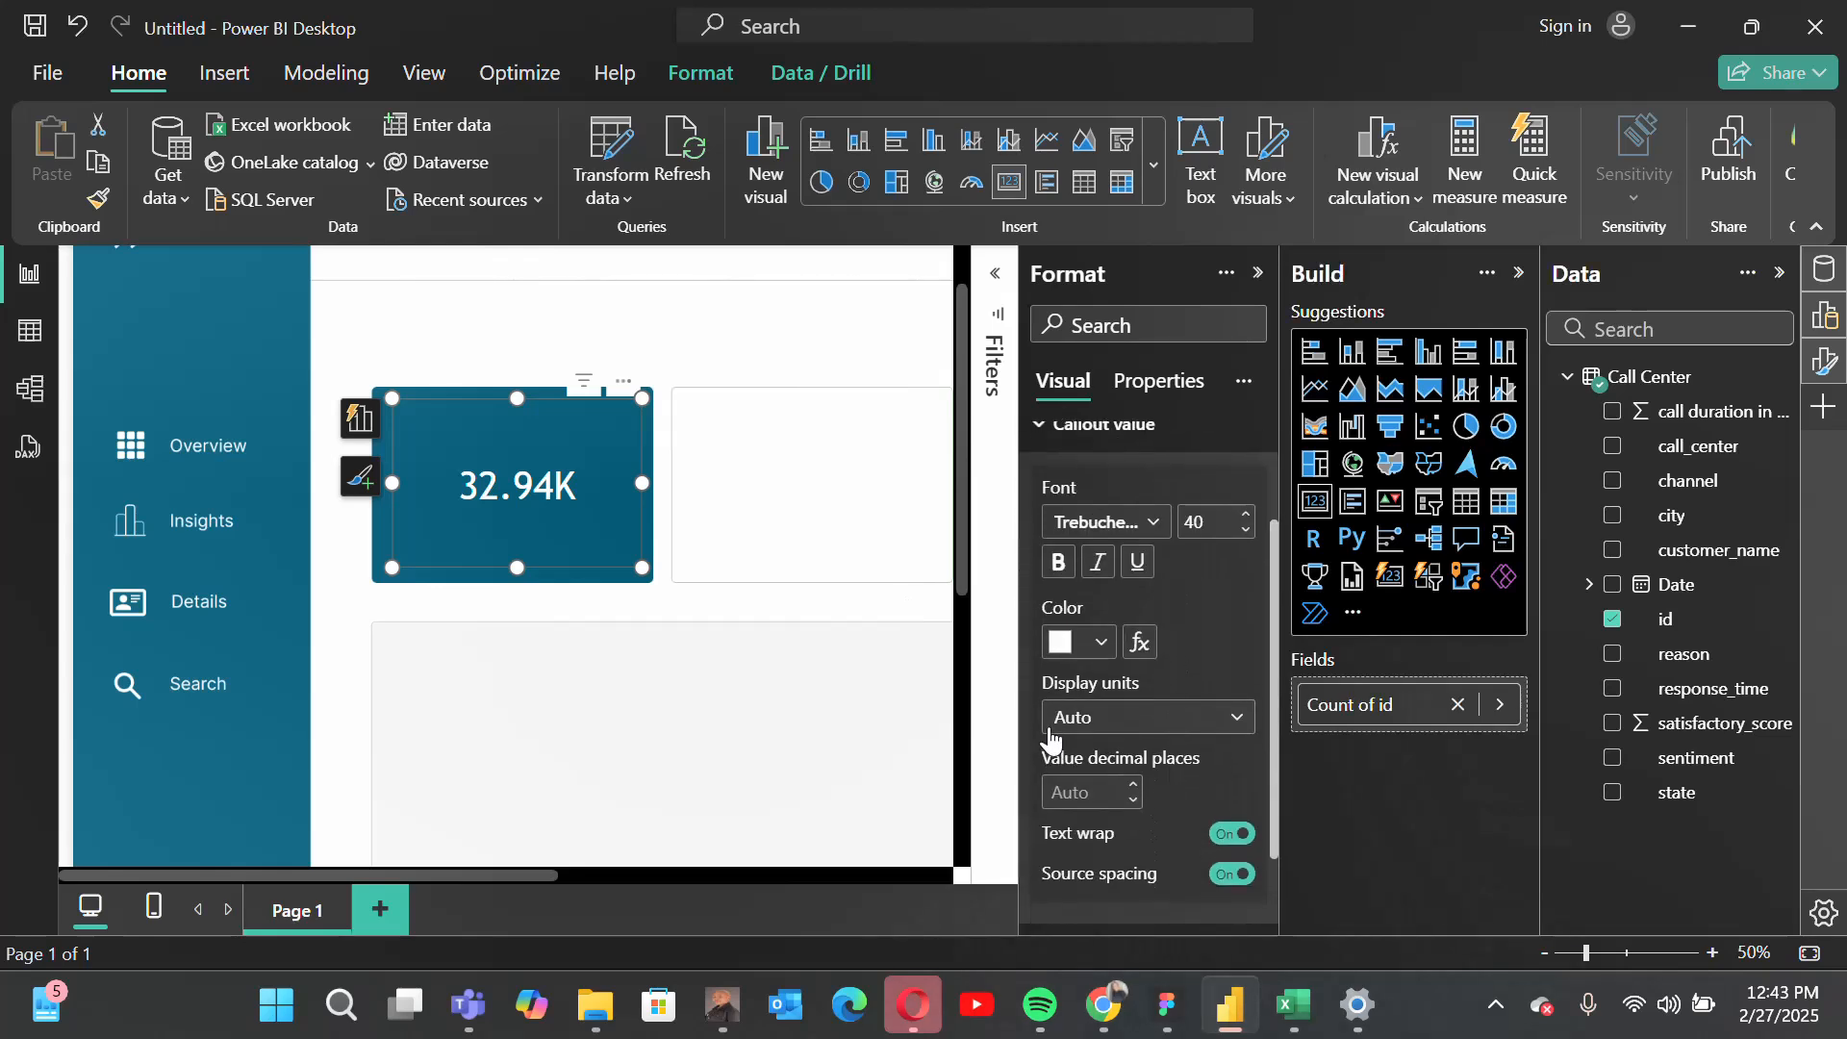
pyautogui.click(1111, 722)
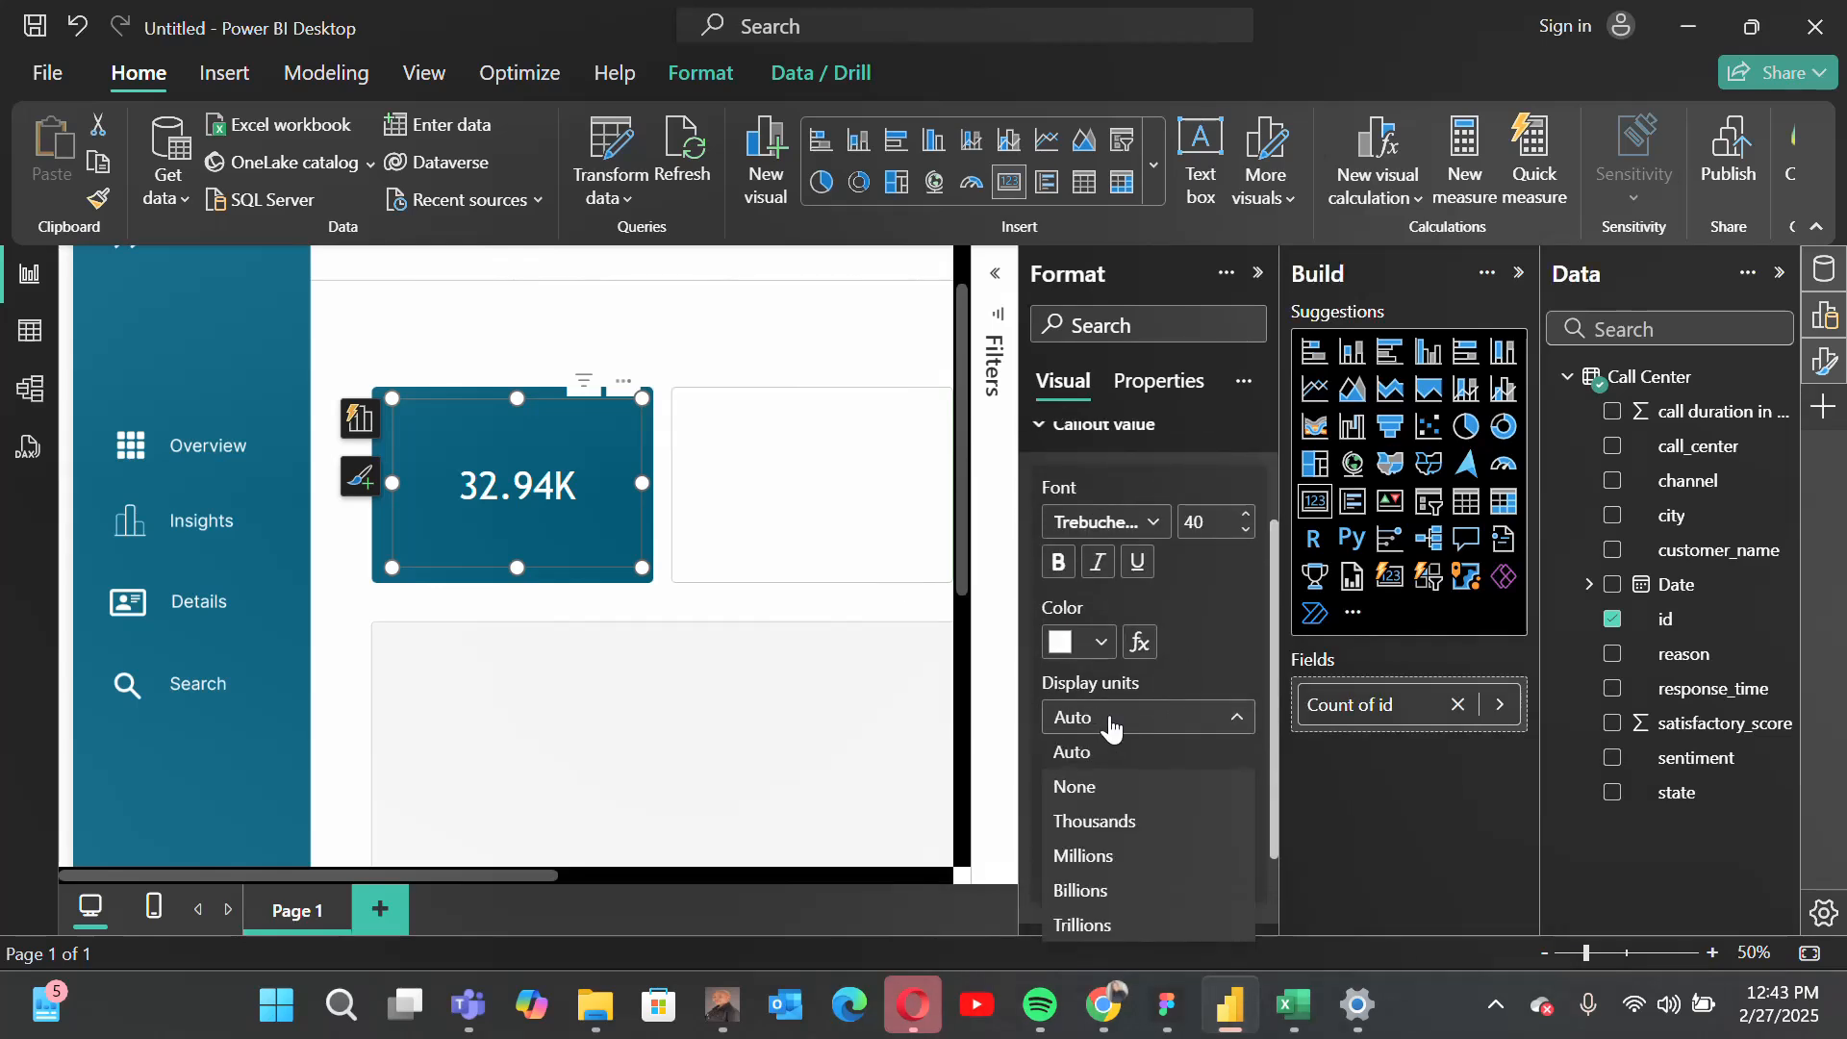
pyautogui.click(1100, 791)
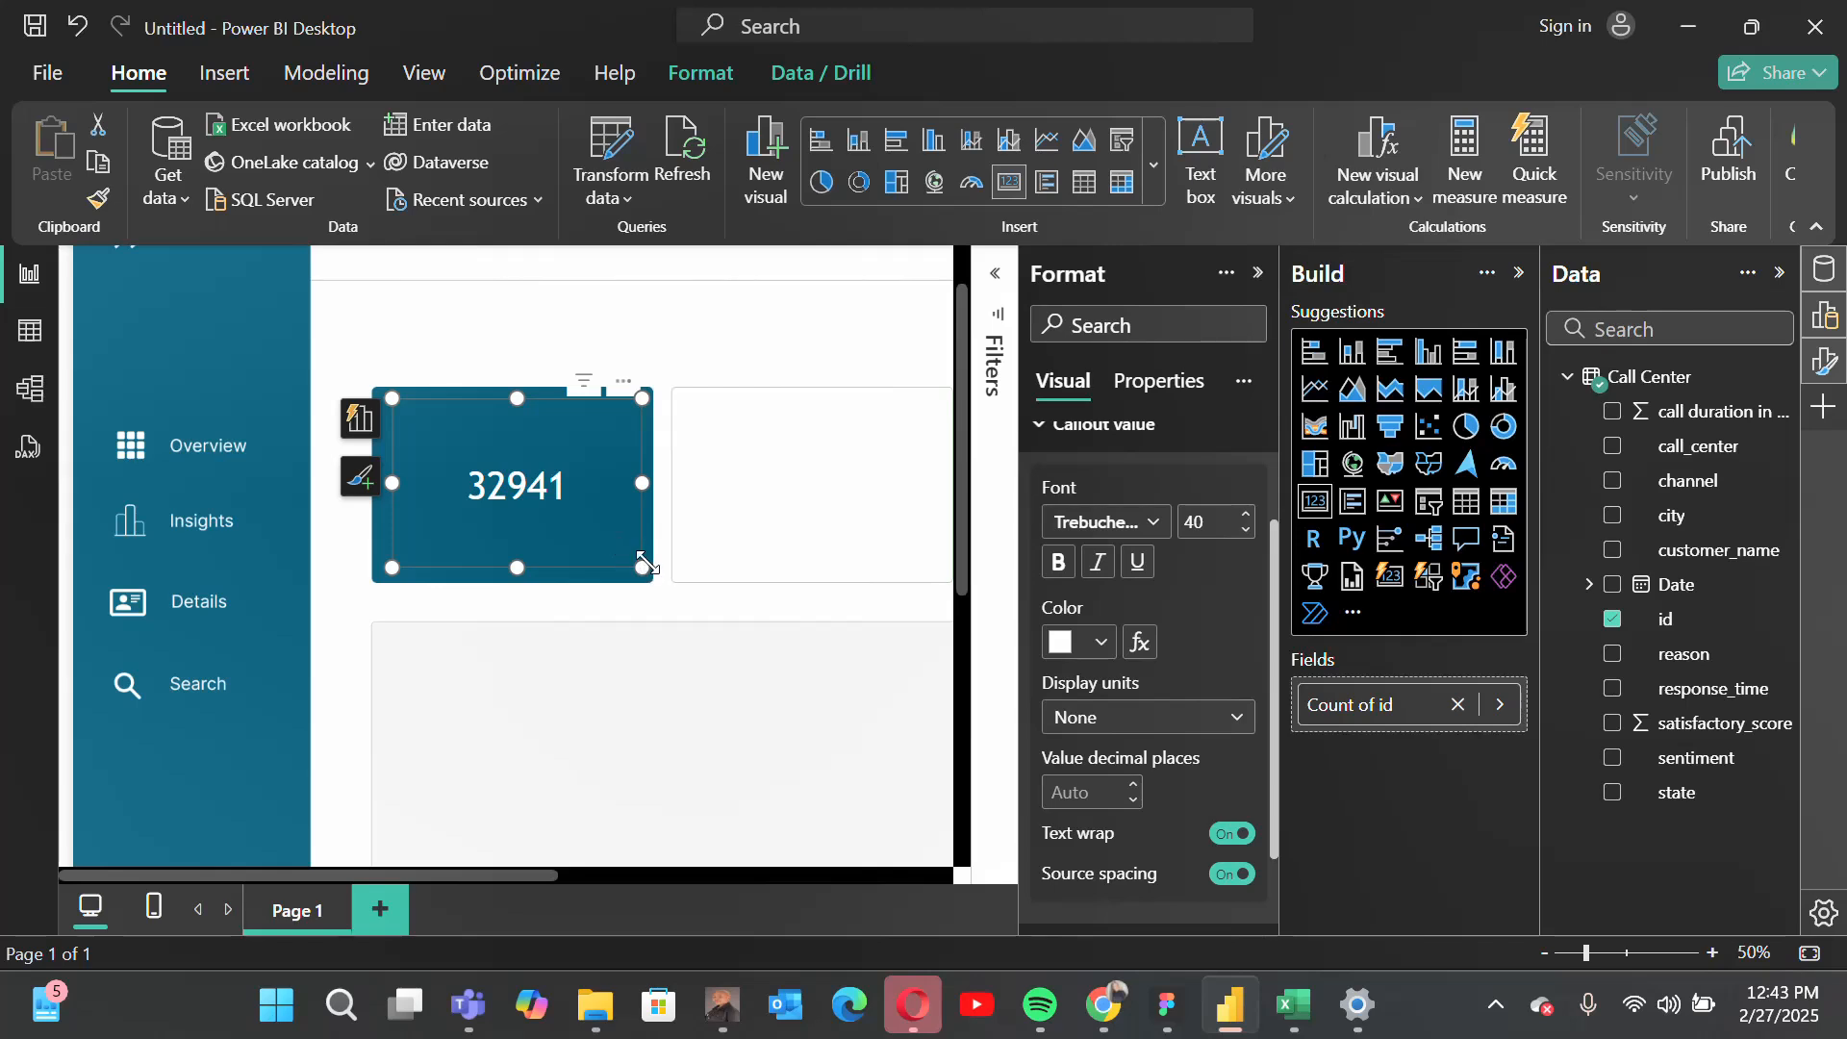
# Step: Narrow the id count card and position it against the left side of the blue tile
pyautogui.moveTo(620, 389); pyautogui.dragTo(585, 378)
pyautogui.moveTo(354, 481); pyautogui.dragTo(429, 479)
pyautogui.moveTo(590, 394); pyautogui.dragTo(528, 402)
pyautogui.rightClick(517, 408)
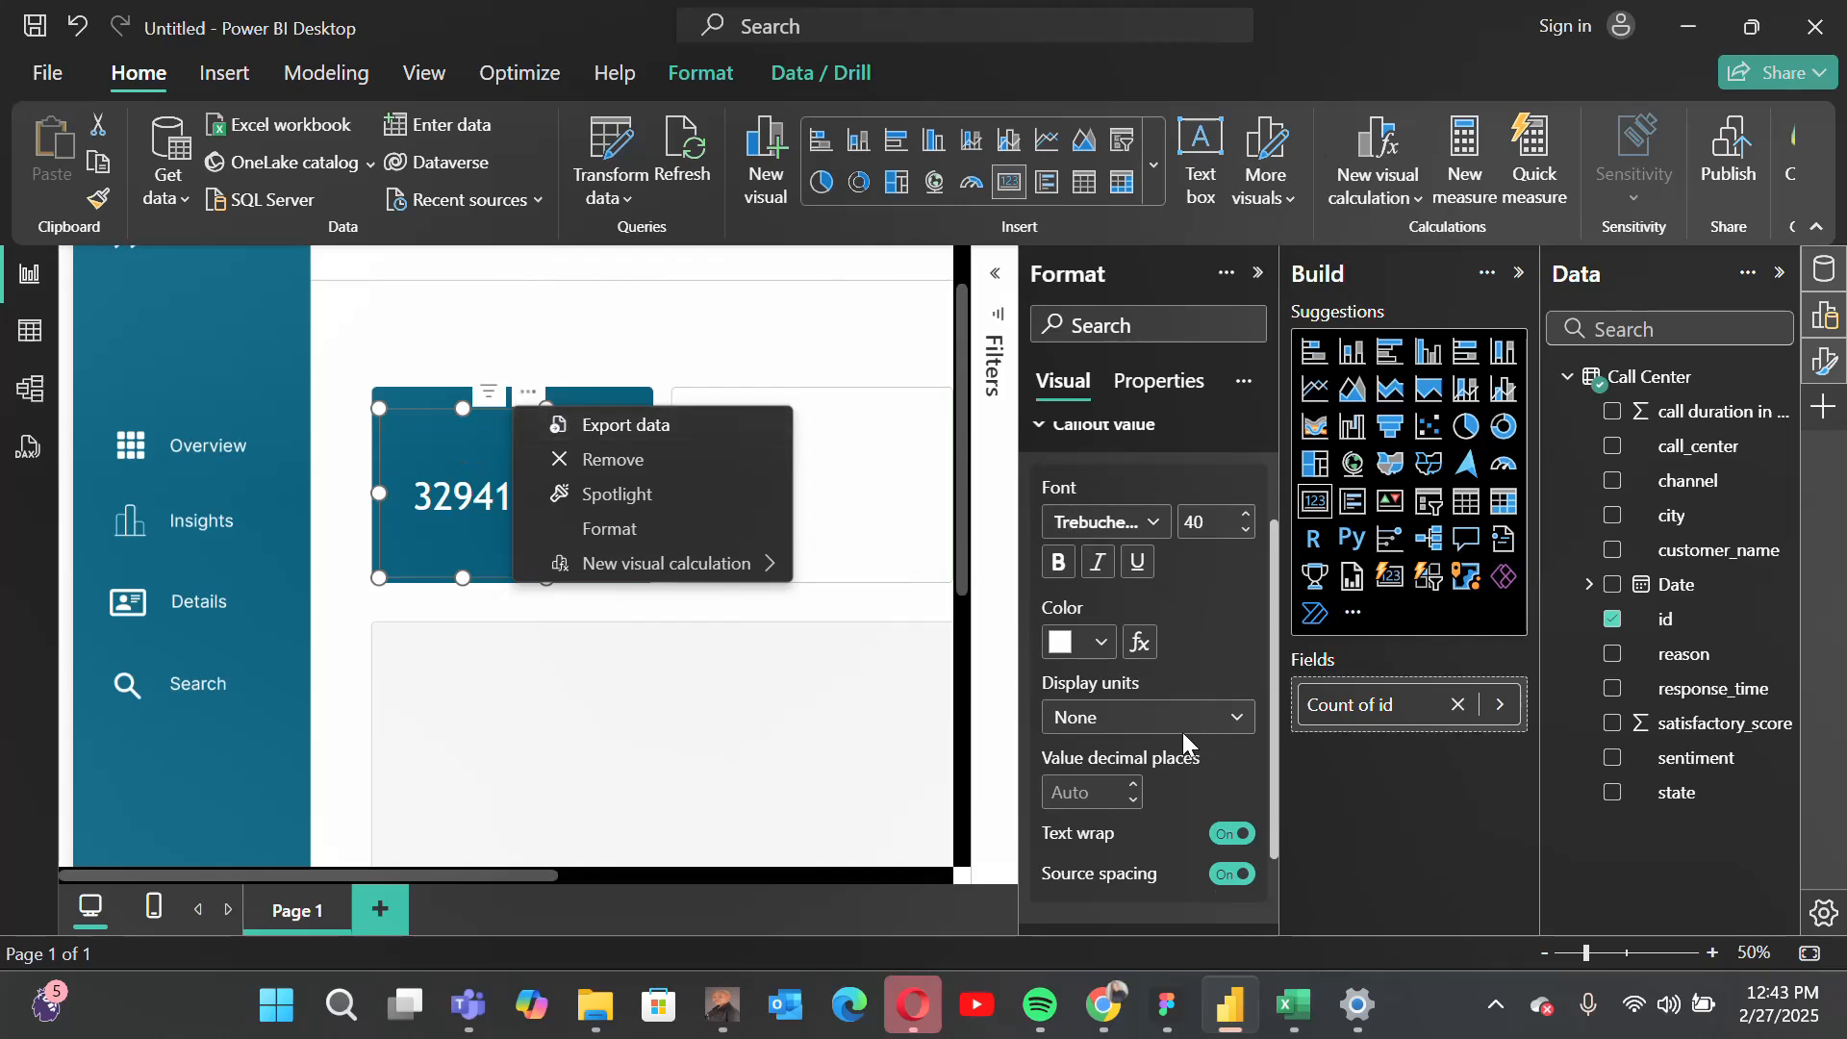
pyautogui.click(1123, 429)
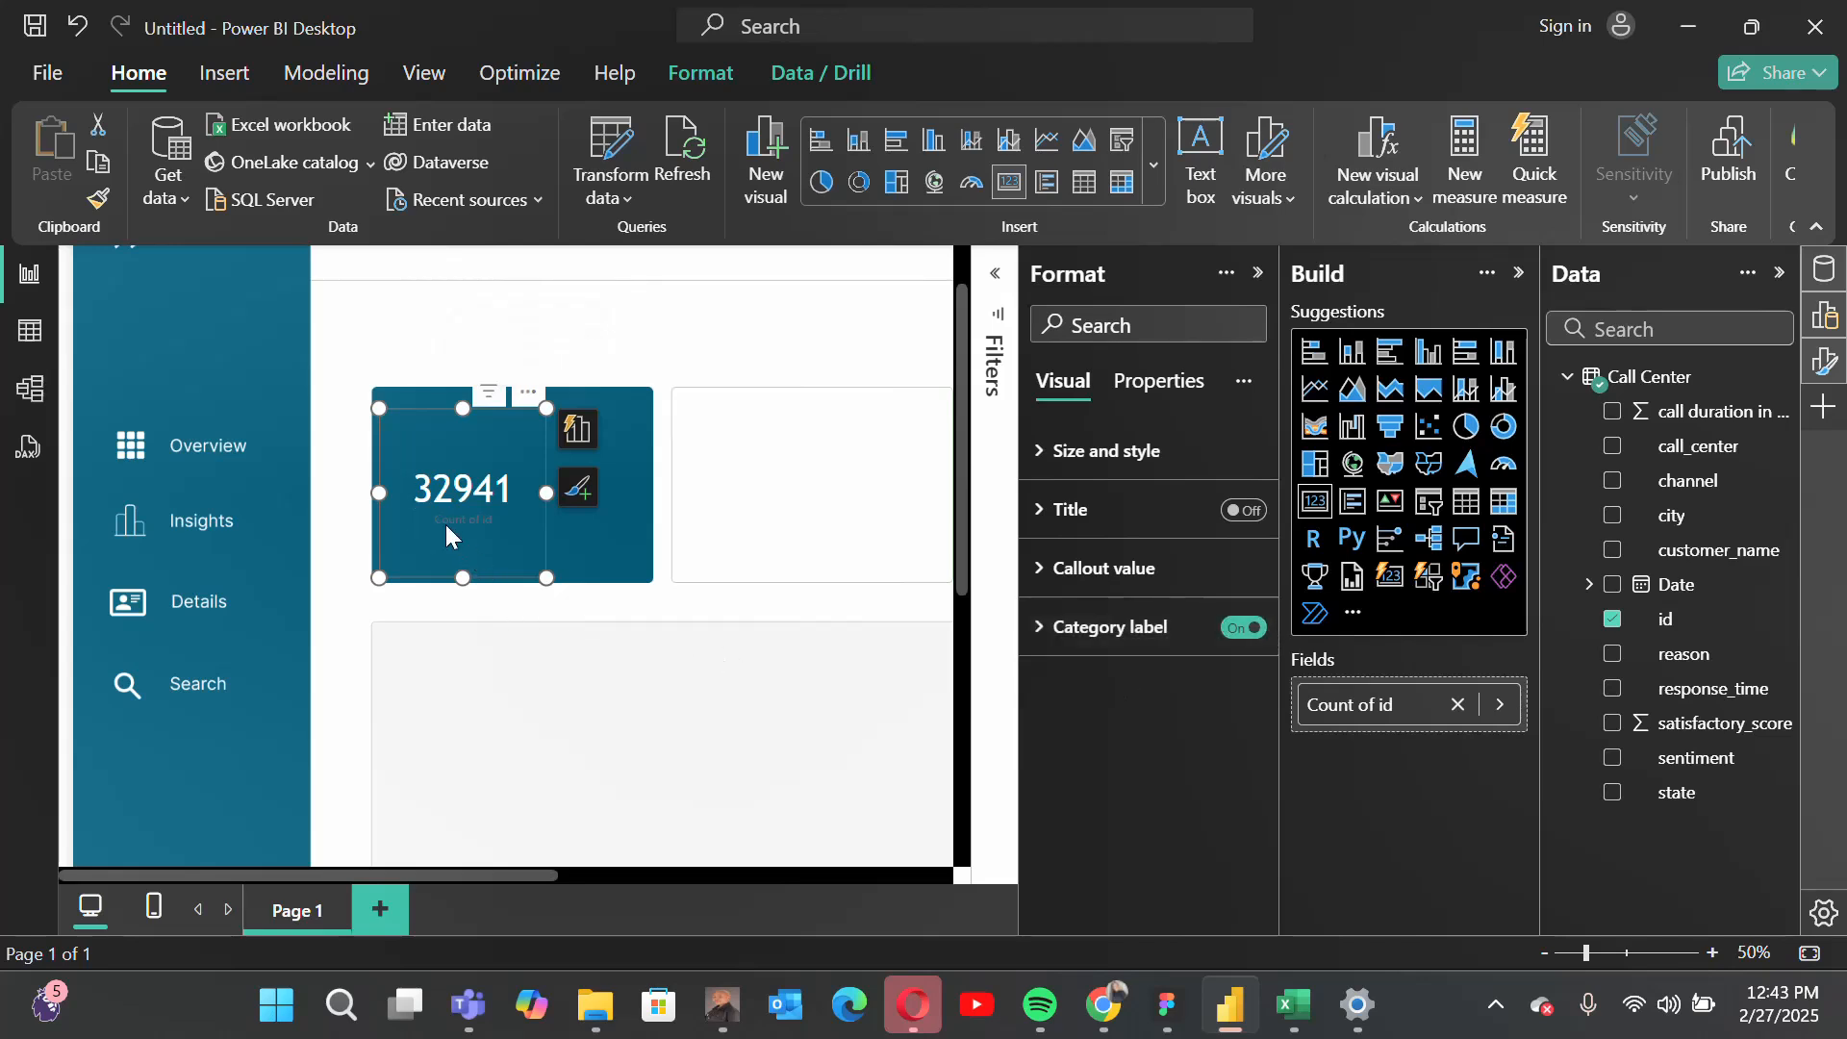
# Step: Switch the narrowed card's category label off again, deselect the card and close the formatting options
pyautogui.click(1241, 629)
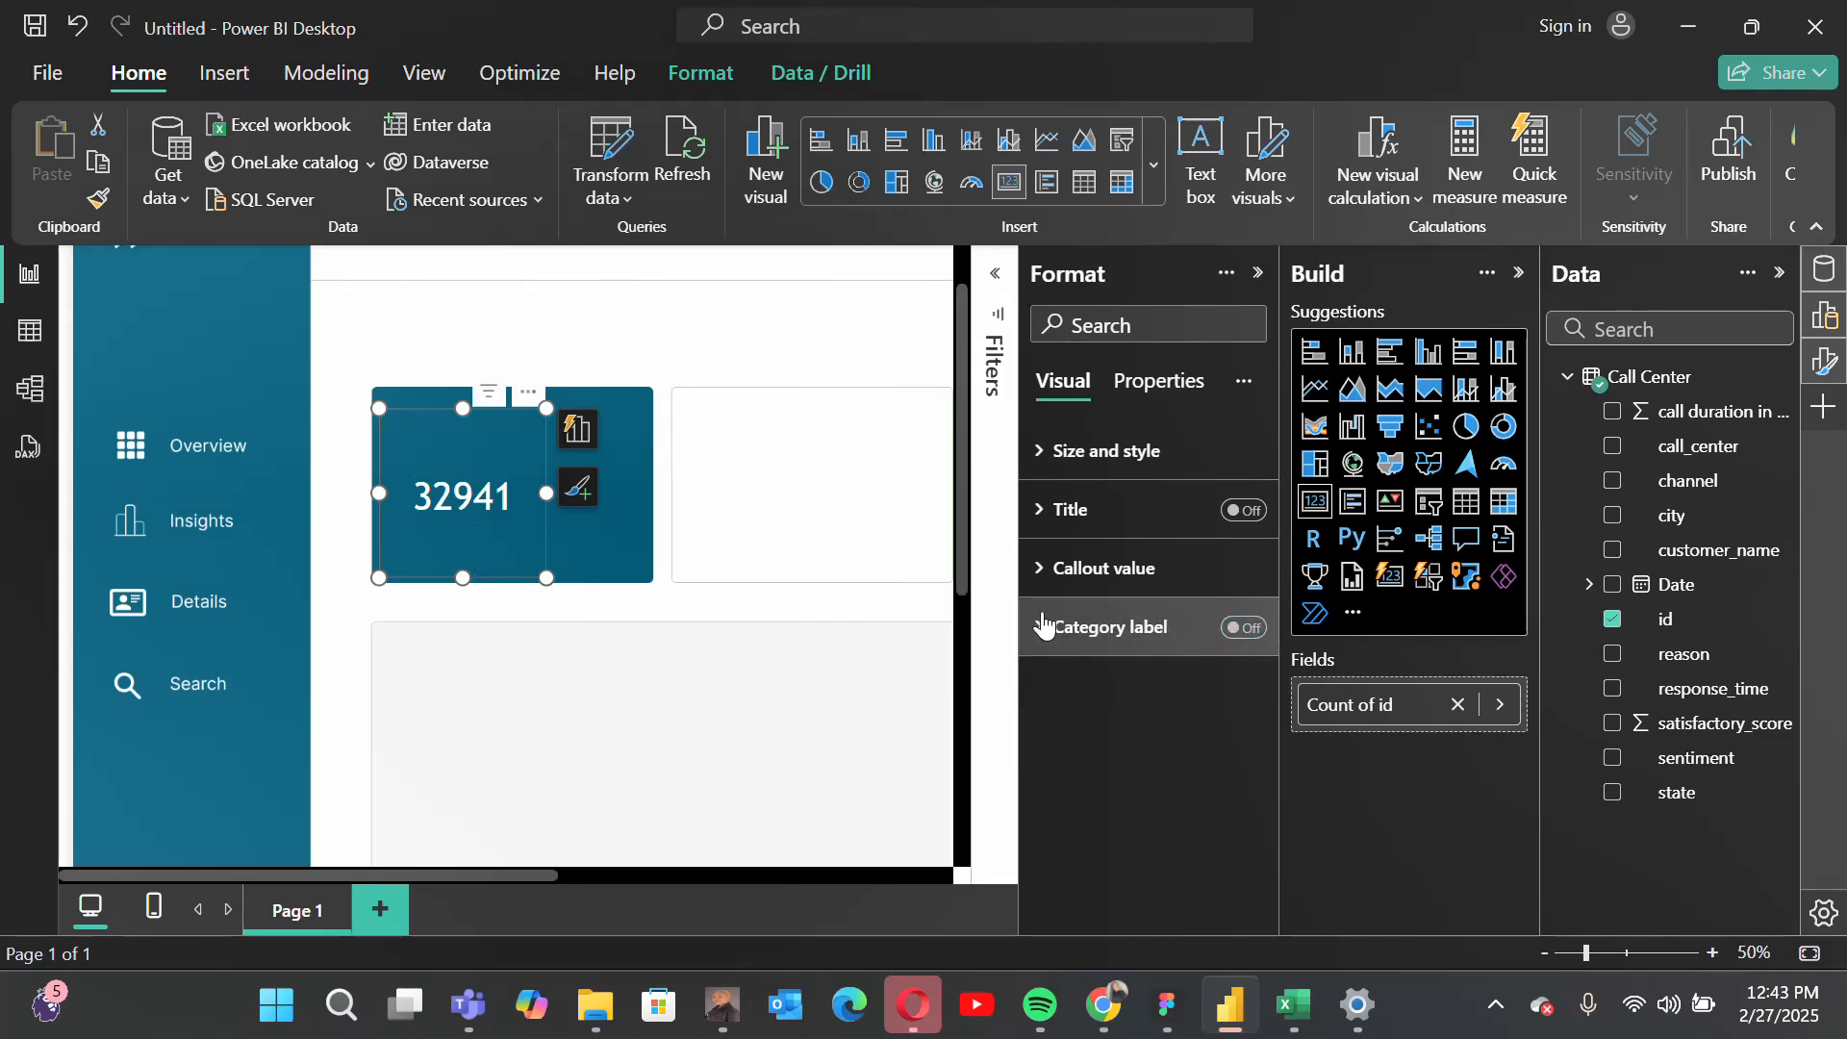
pyautogui.click(739, 558)
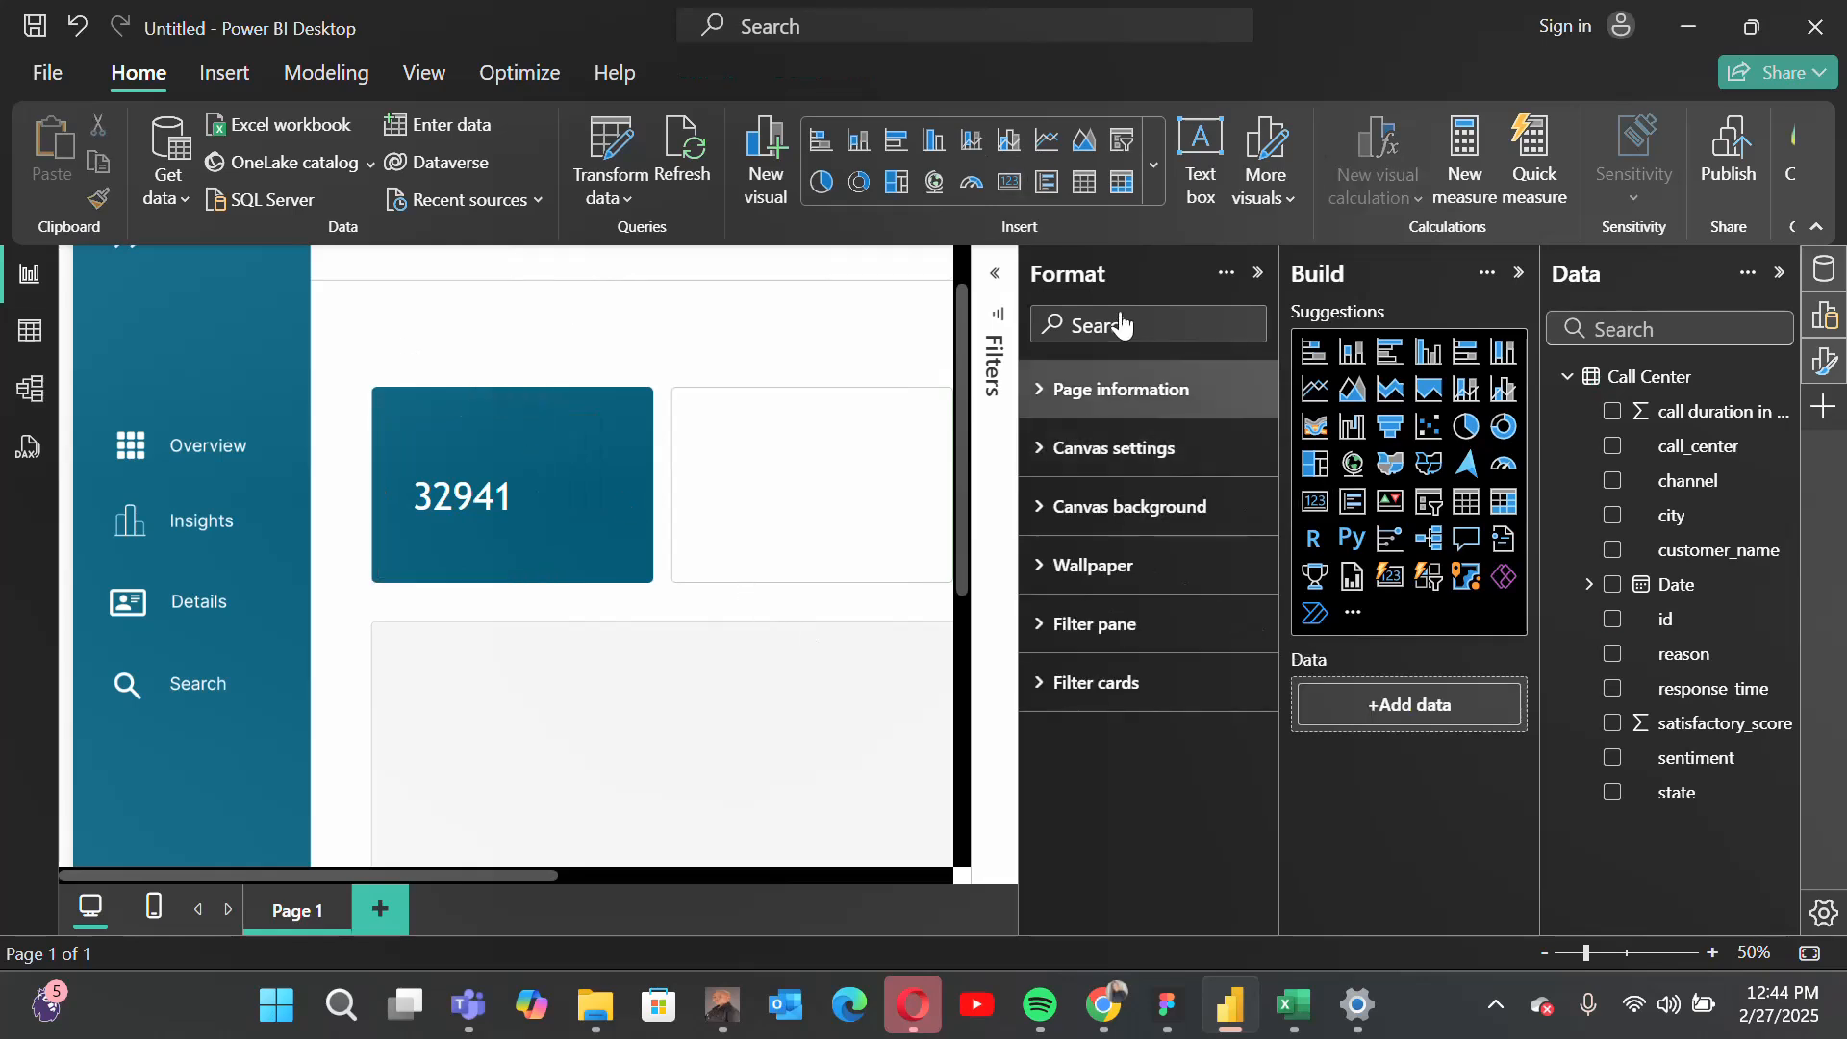
pyautogui.click(1257, 274)
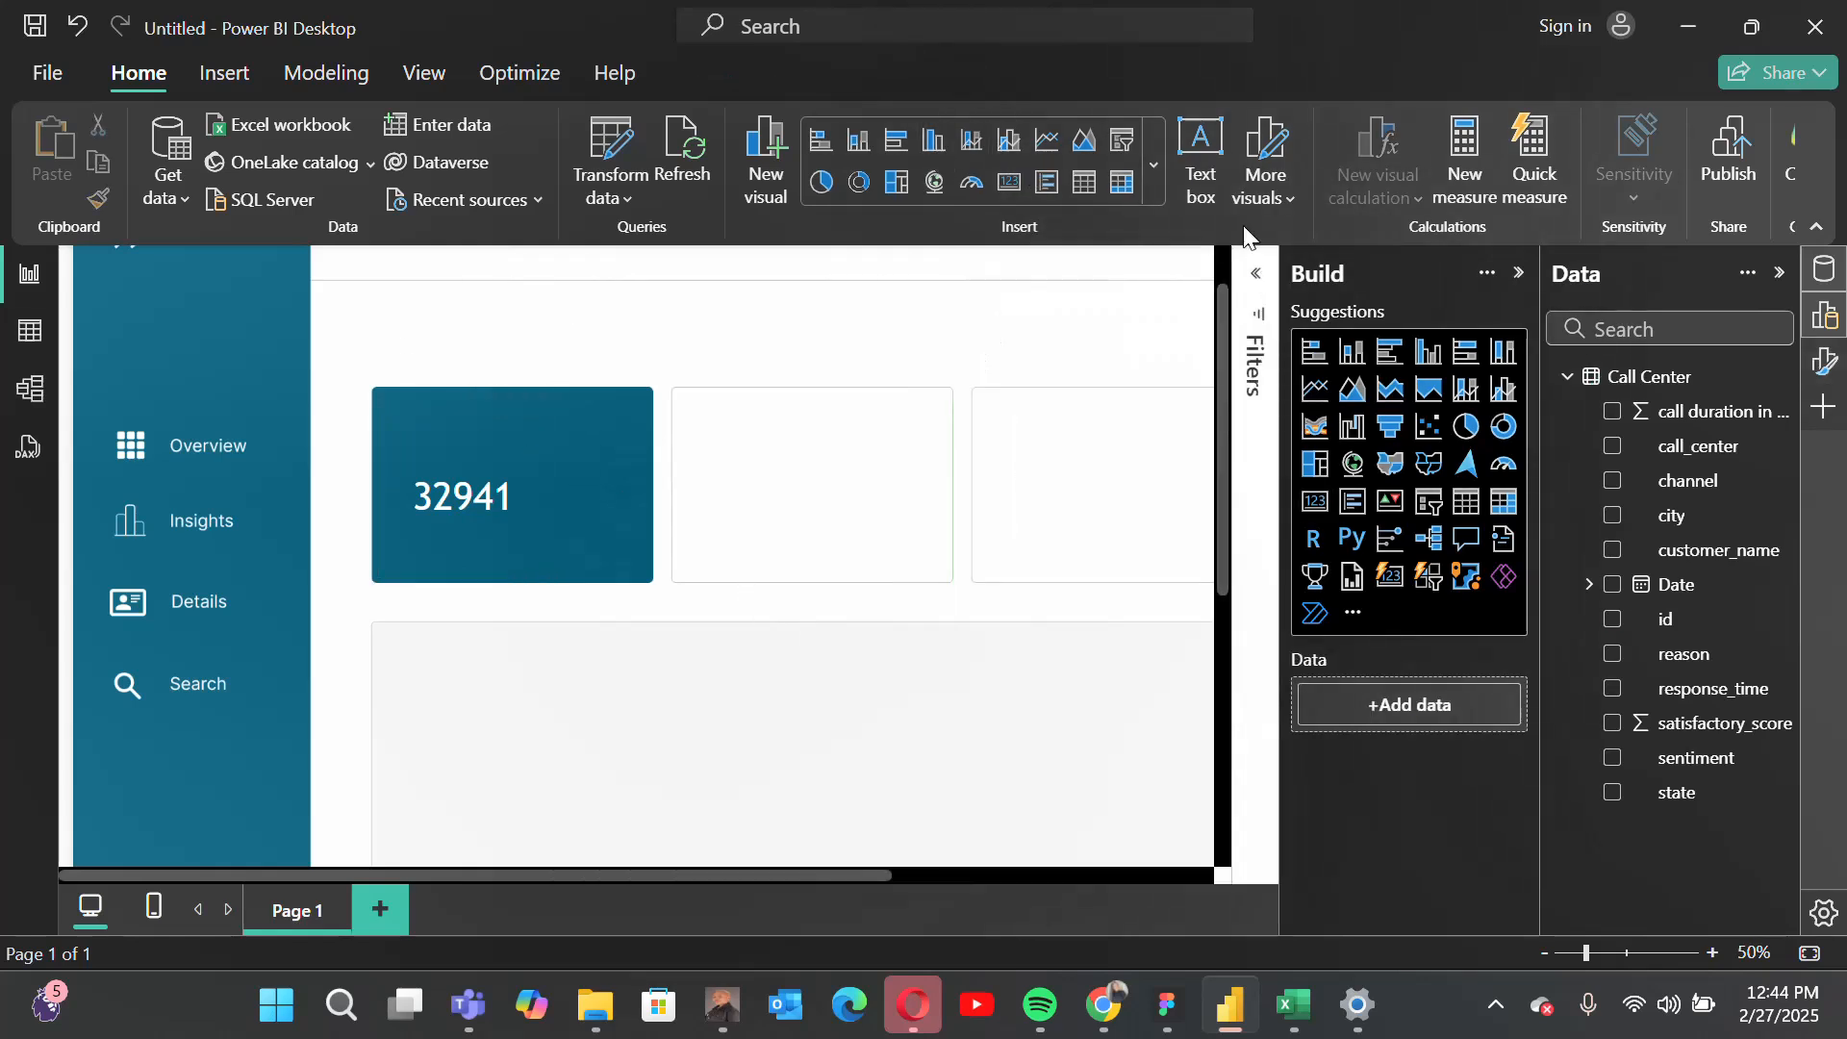
# Step: Add a text box reading "Total Calls" and set its text to the DIN font at size 18
pyautogui.click(1200, 139)
pyautogui.click(242, 325)
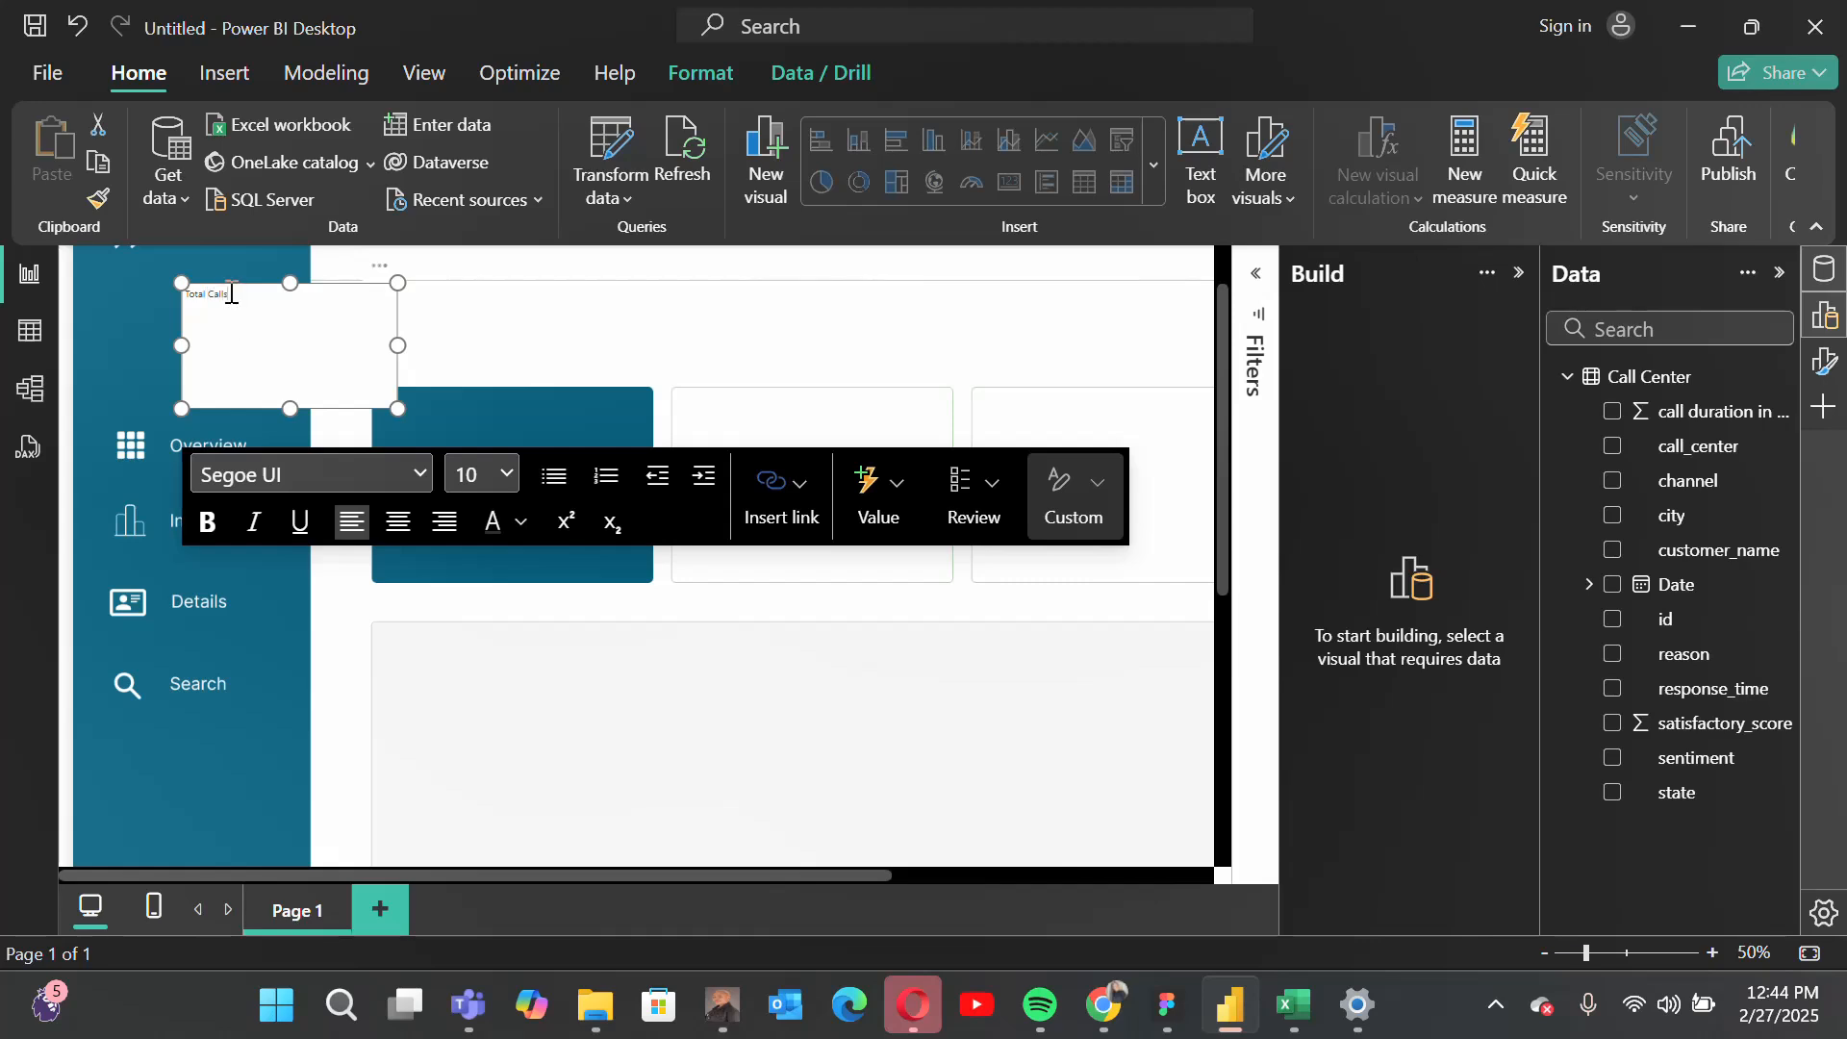
pyautogui.tripleClick(231, 293)
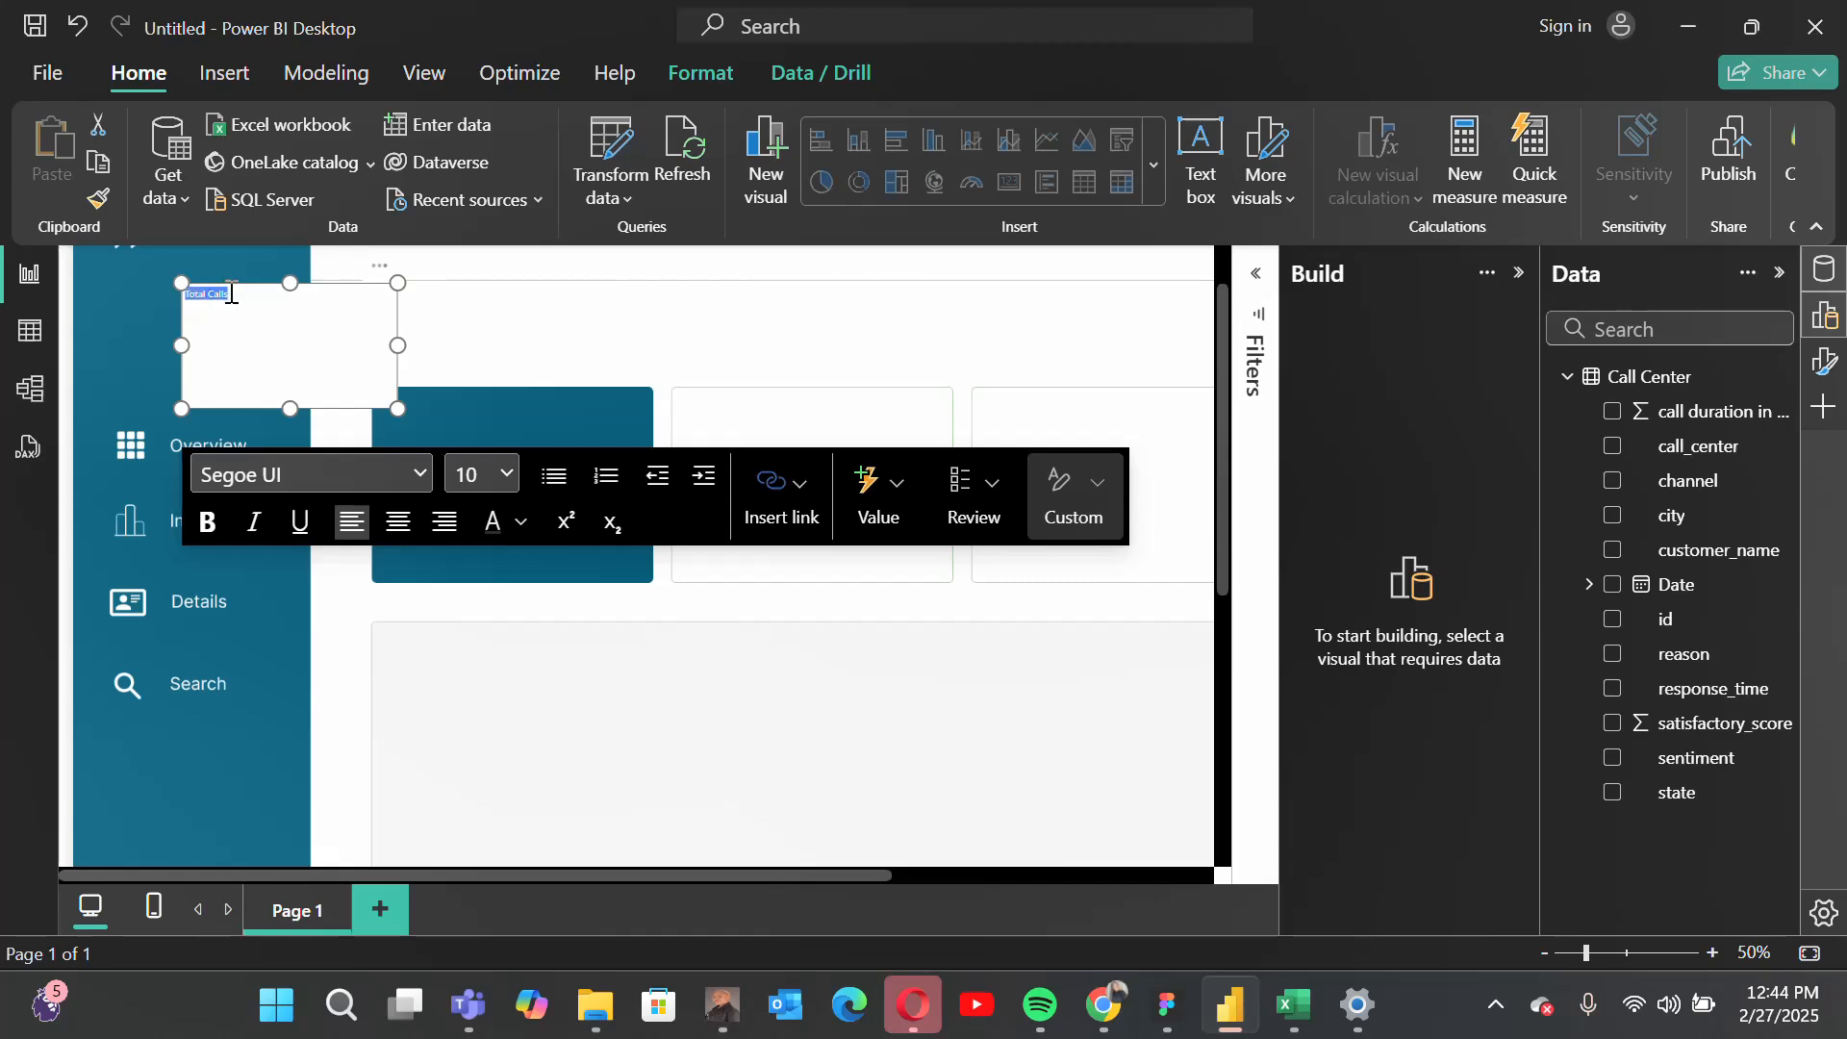
pyautogui.click(423, 470)
pyautogui.scroll(-3, 325, 787)
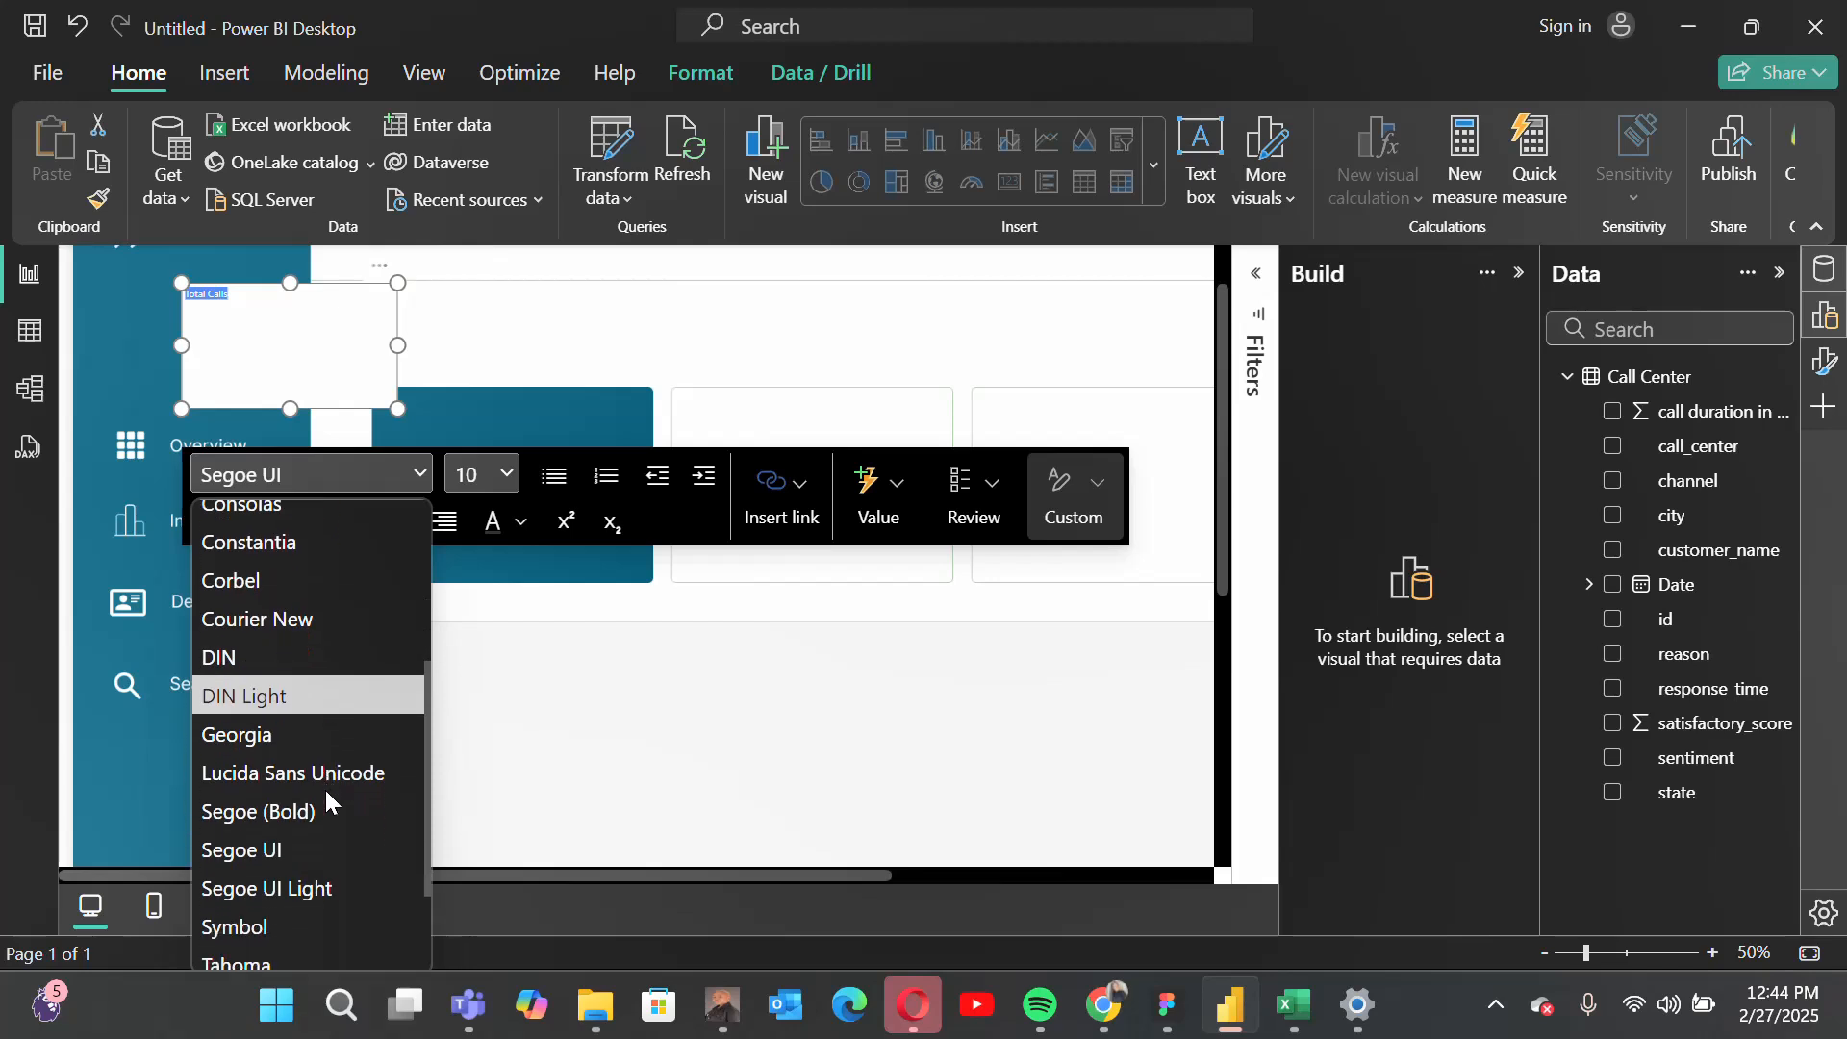
pyautogui.scroll(-2, 325, 789)
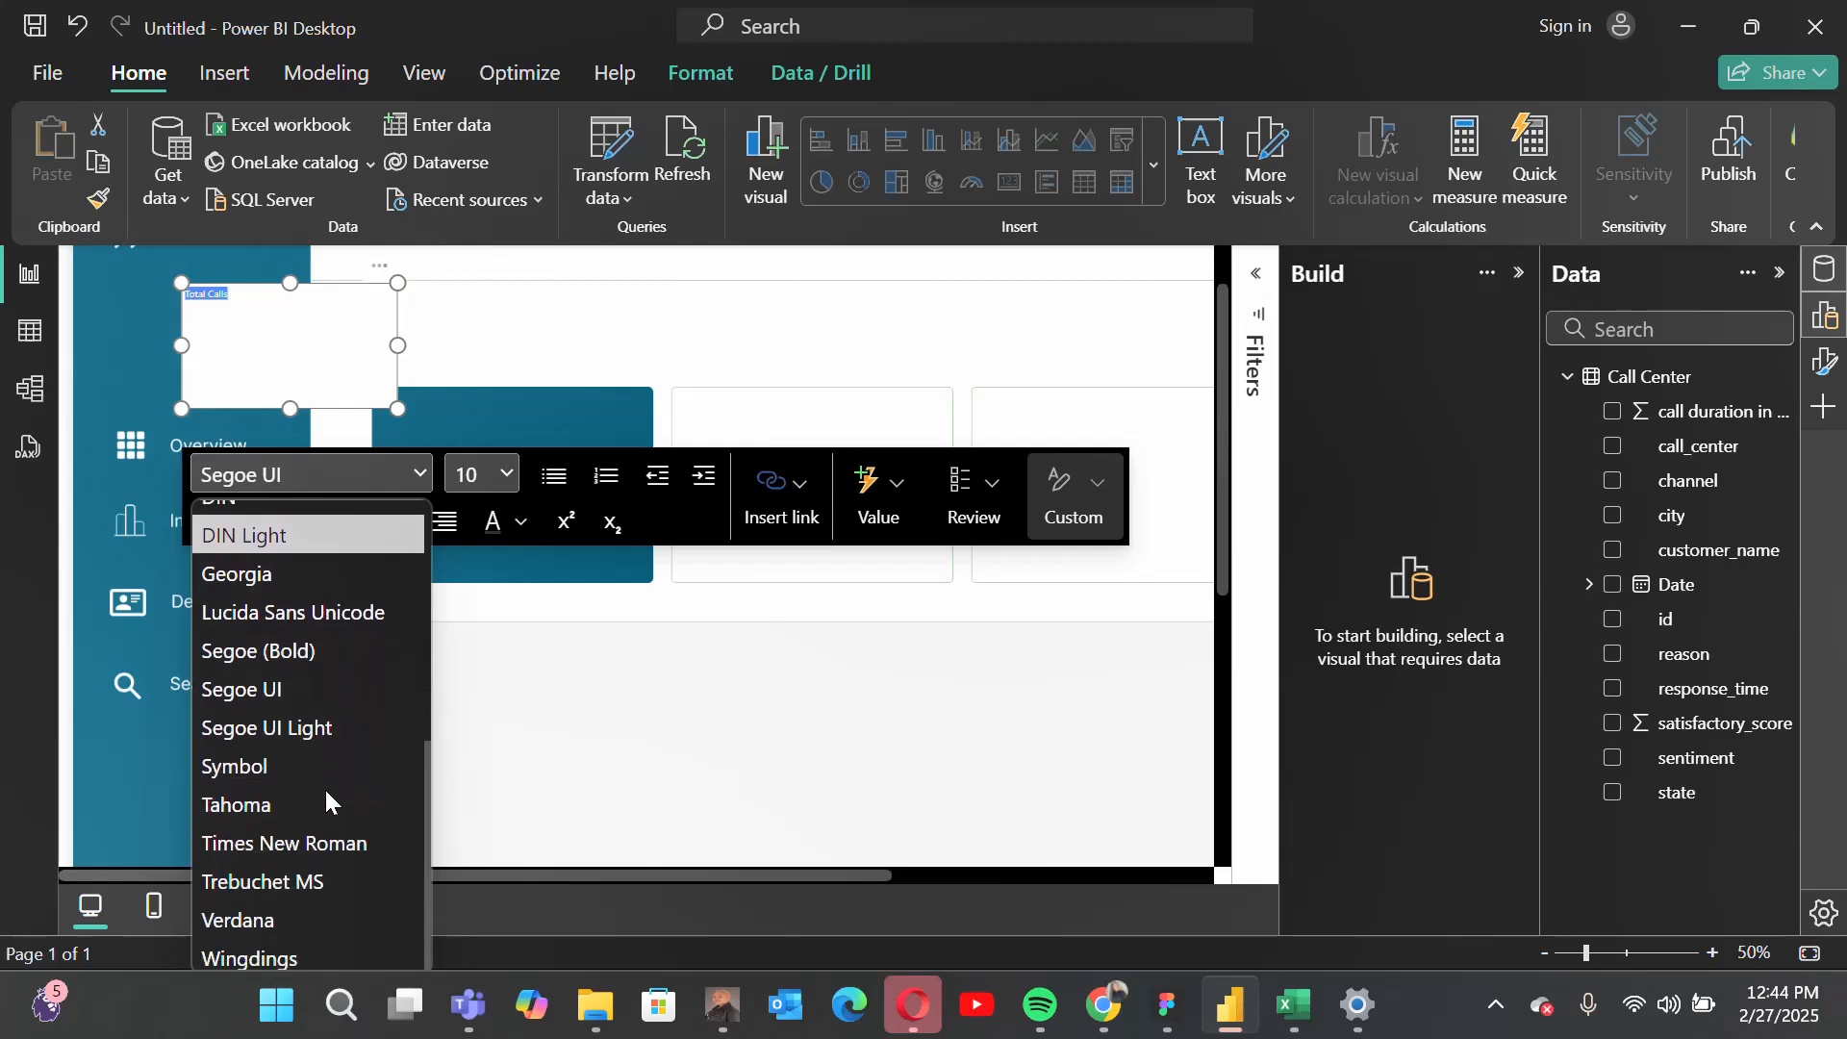
pyautogui.scroll(5, 325, 787)
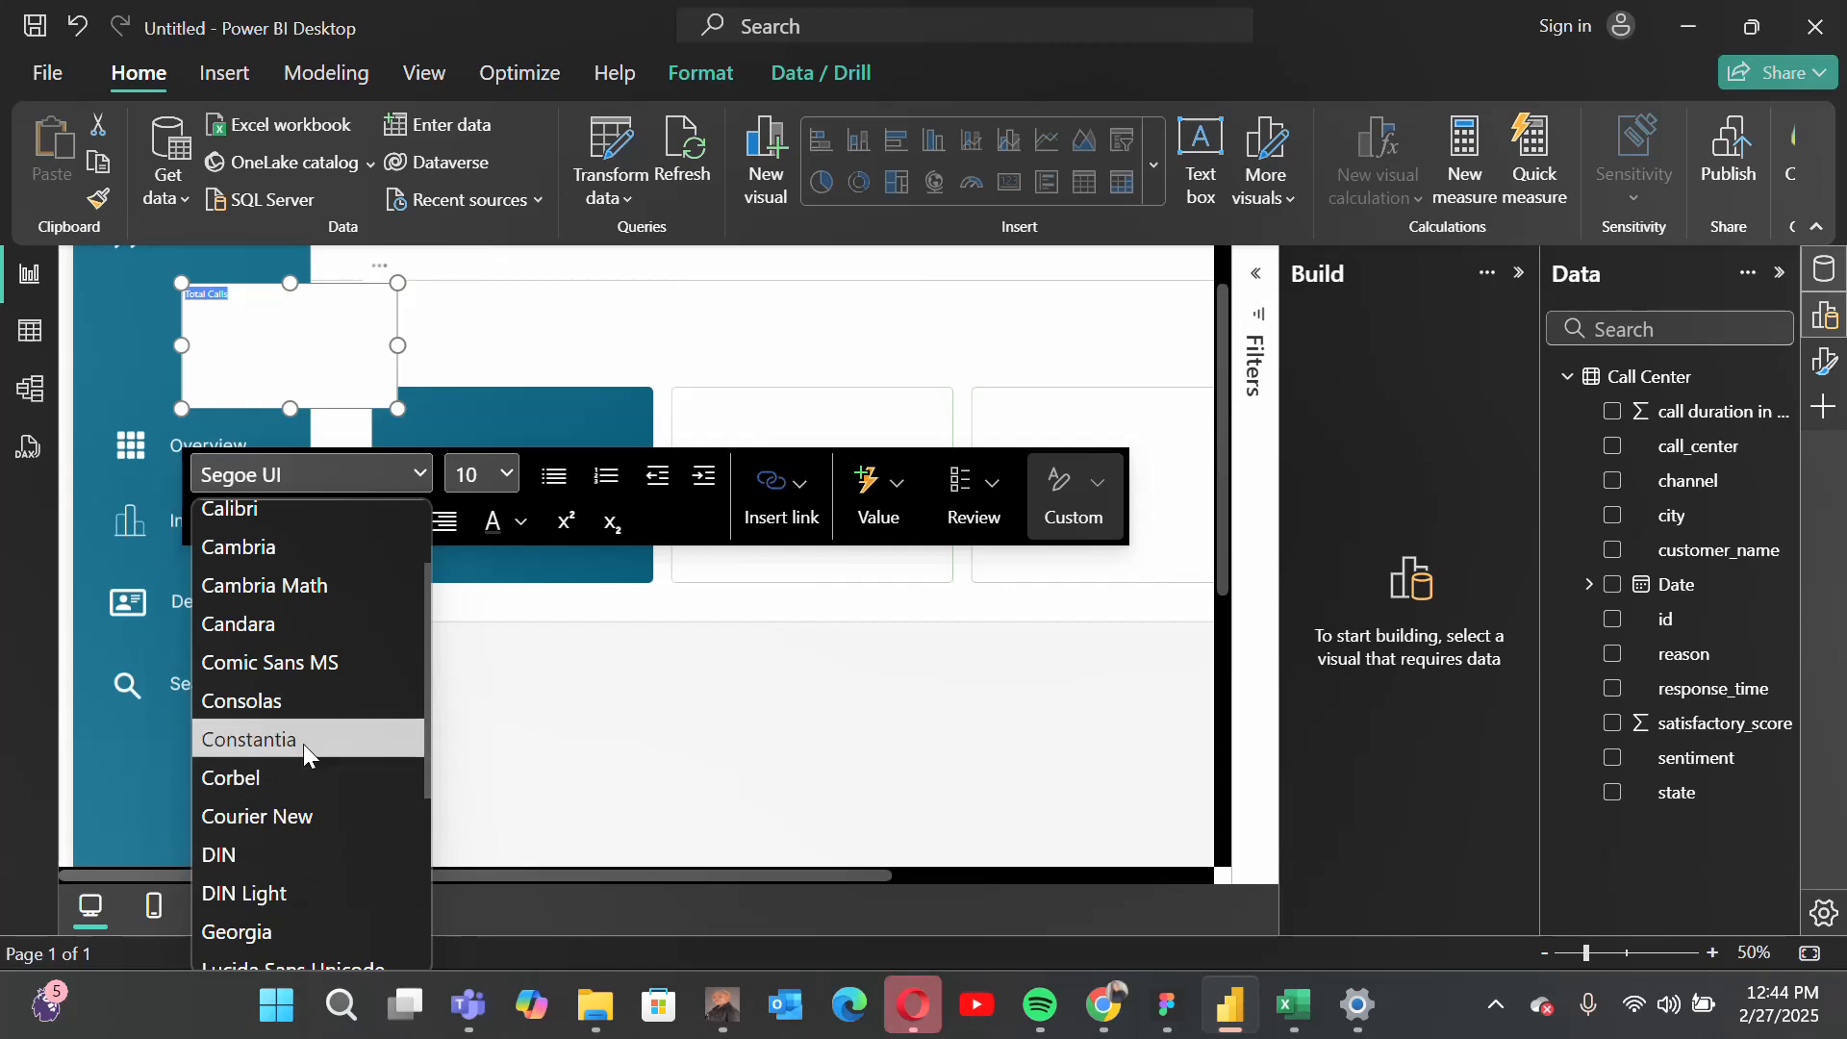
pyautogui.click(272, 838)
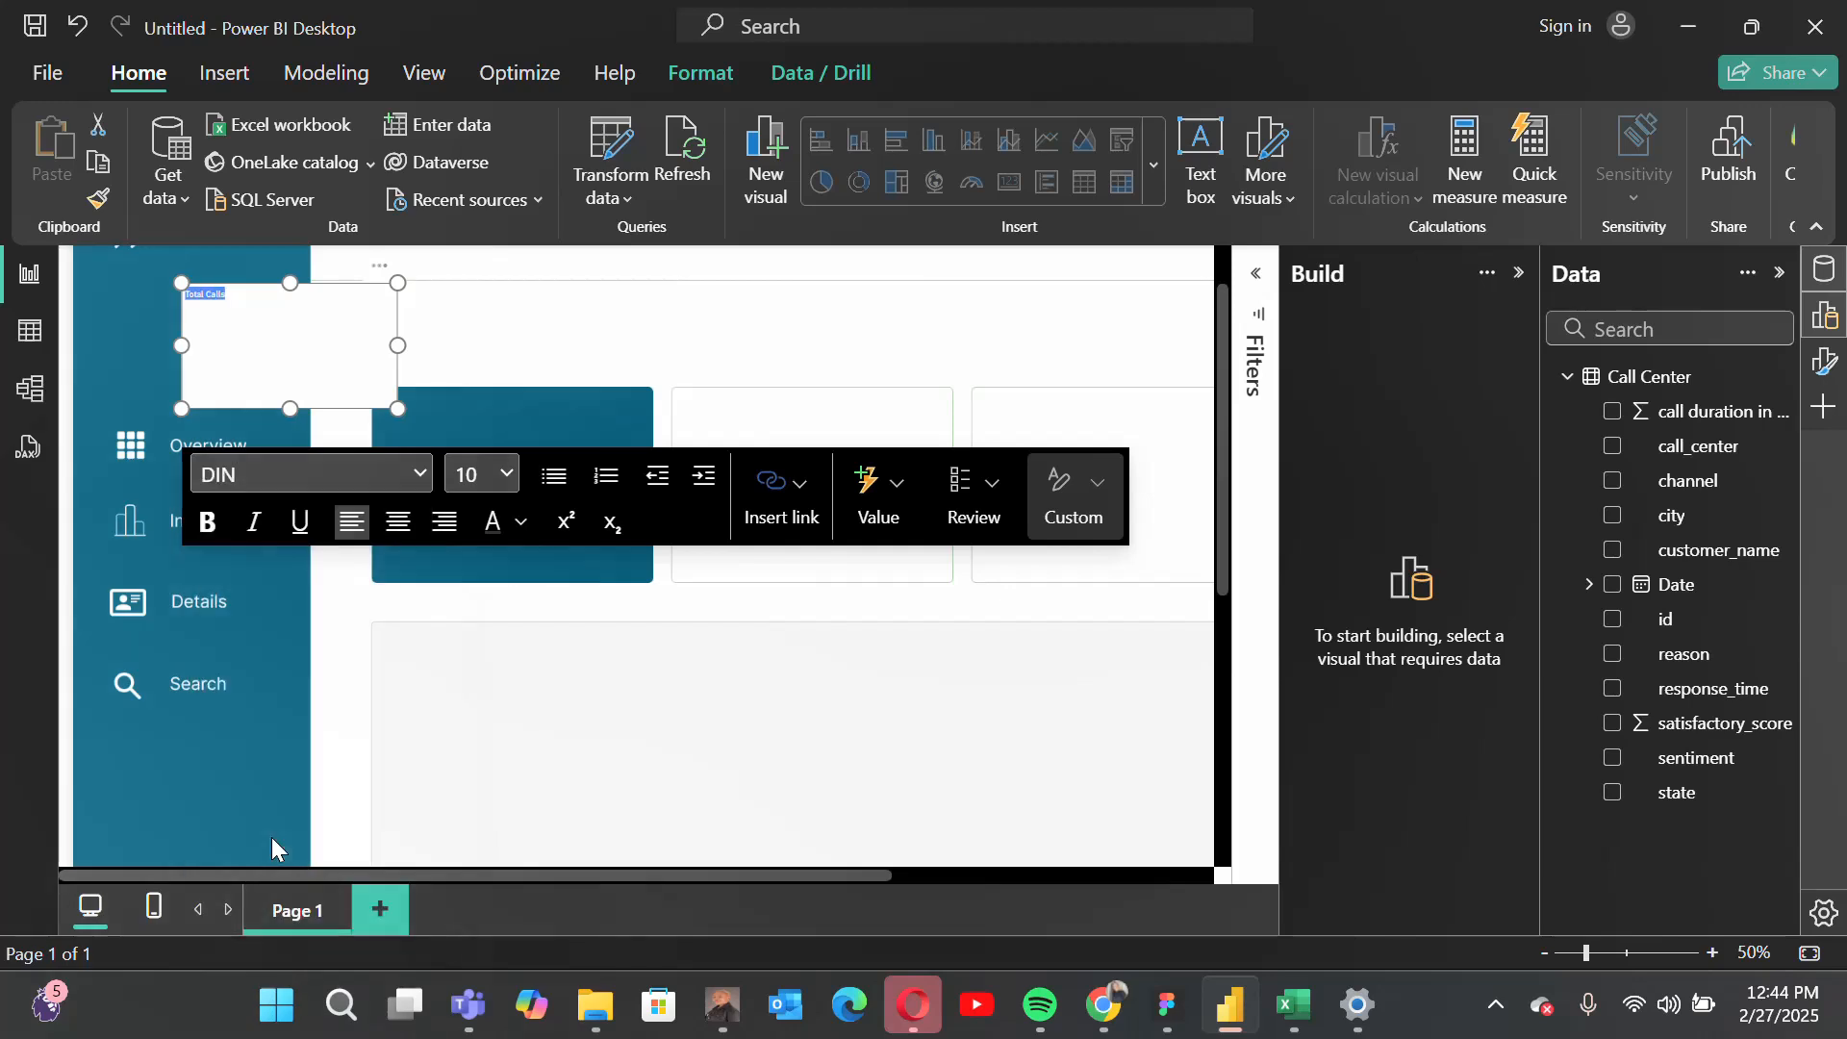
pyautogui.click(508, 474)
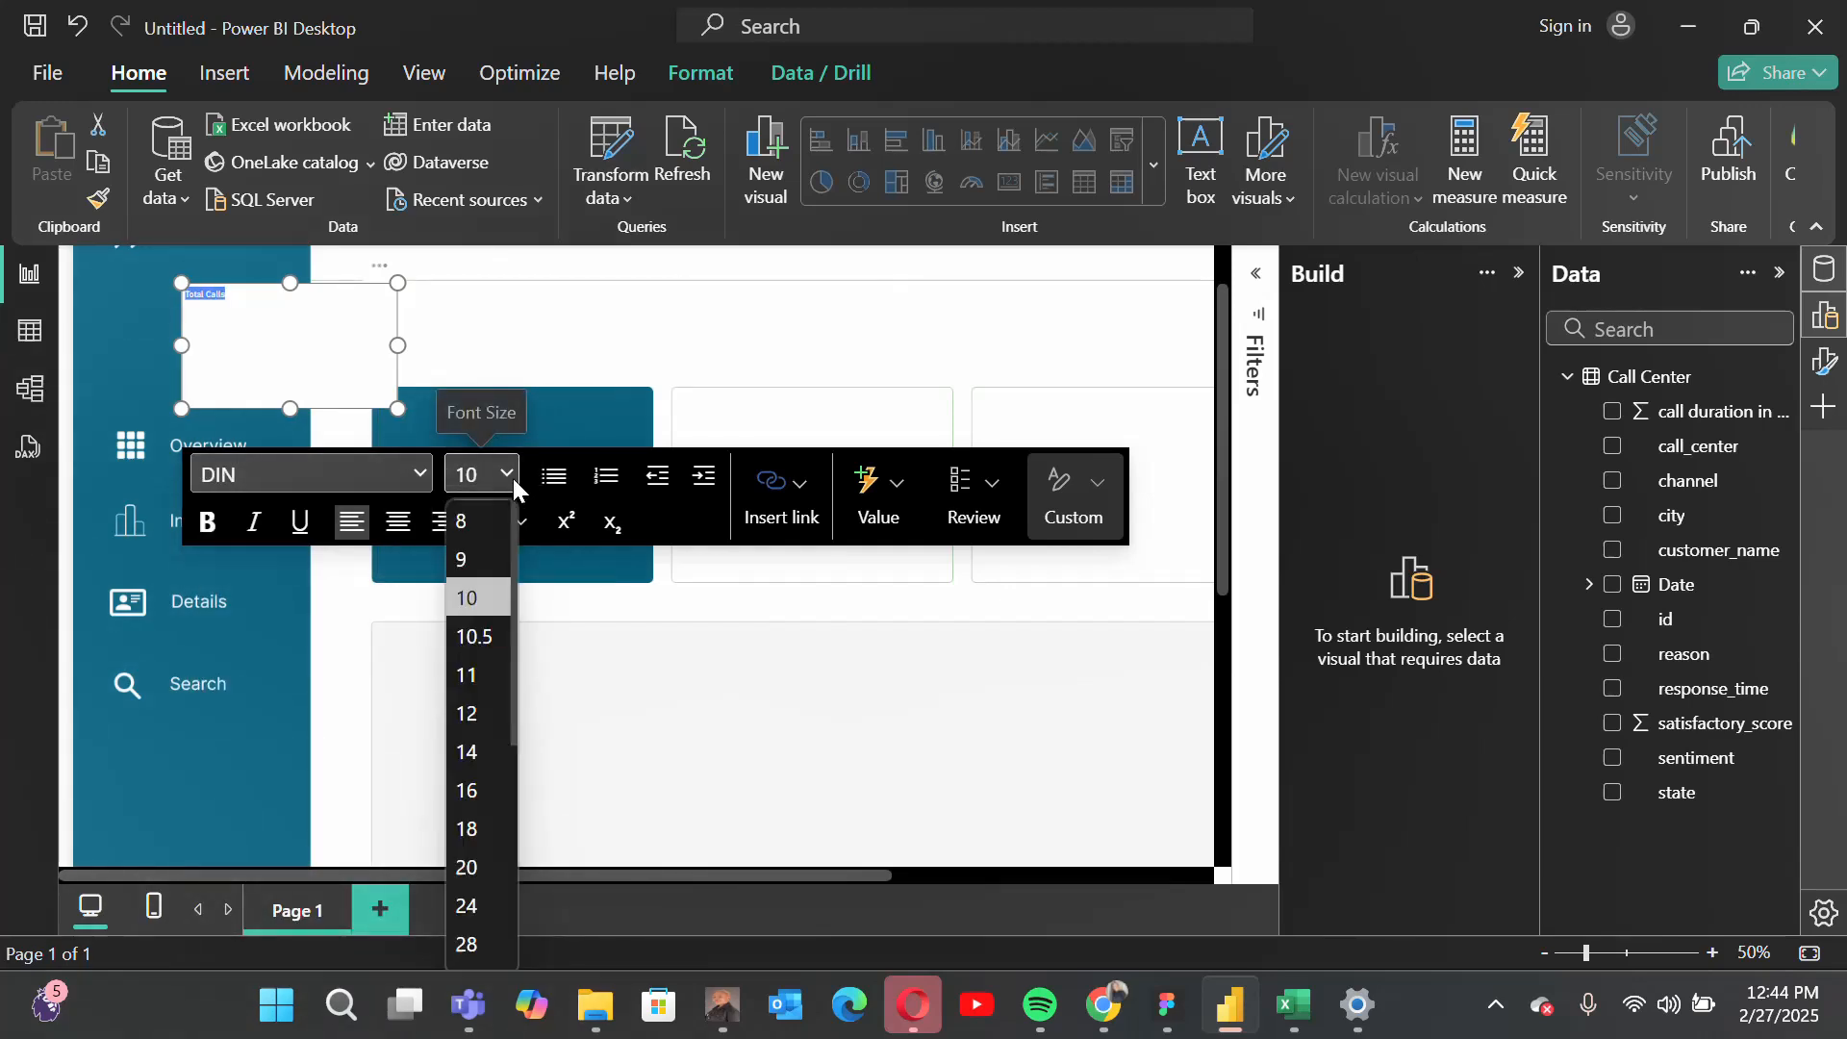
pyautogui.click(471, 829)
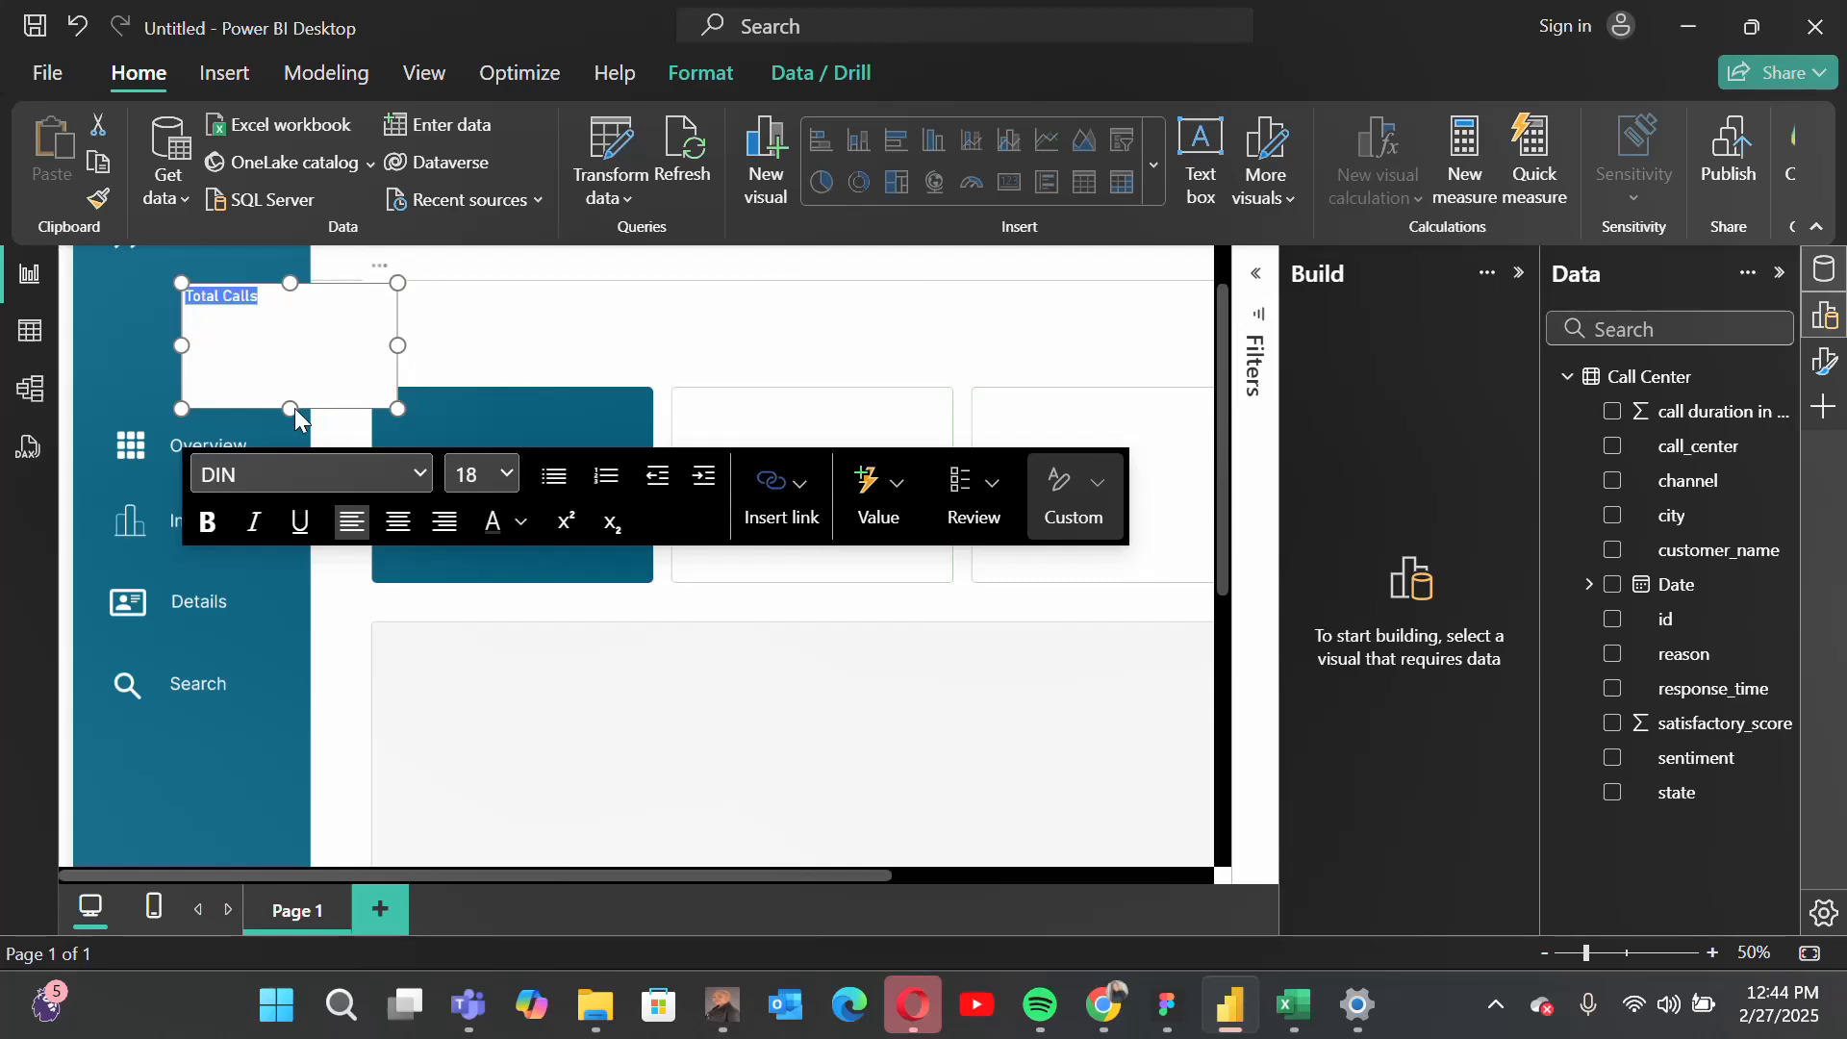
# Step: Shrink the Total Calls text box to fit closely around its text and set the text color to white
pyautogui.moveTo(290, 408); pyautogui.dragTo(285, 329)
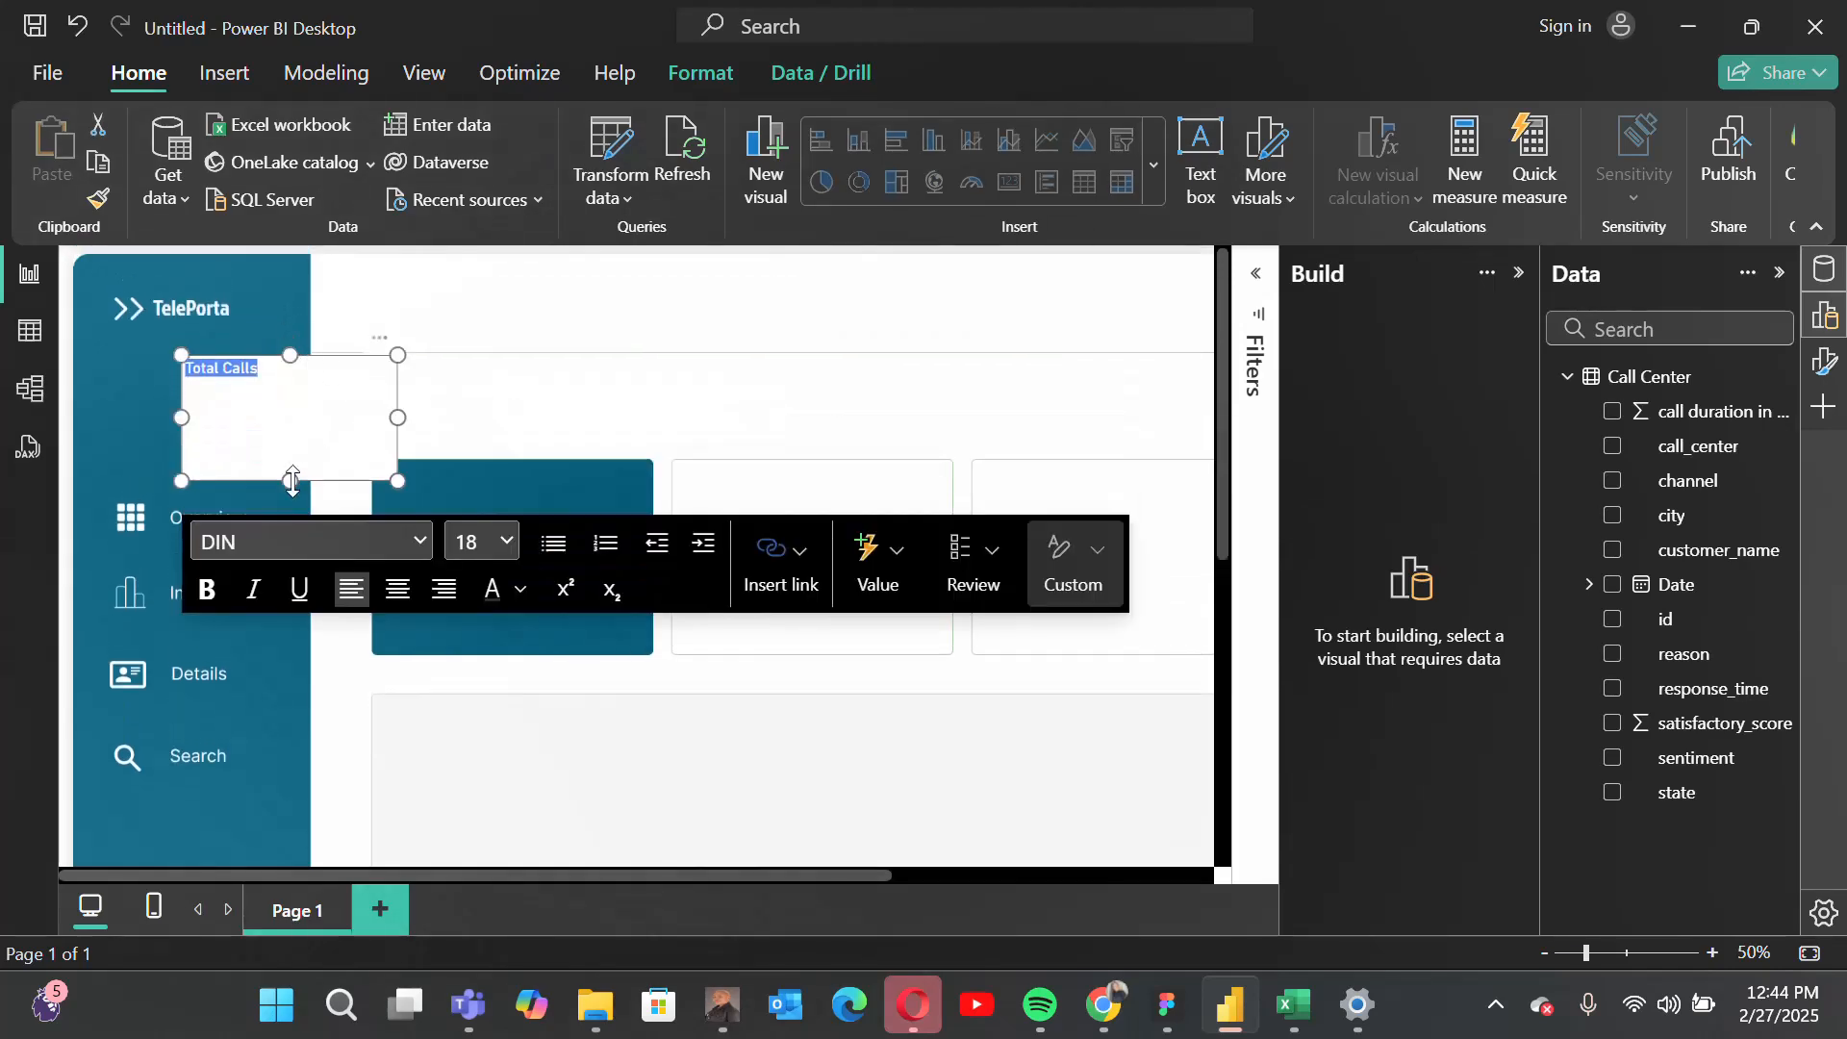
pyautogui.moveTo(293, 481); pyautogui.dragTo(239, 379)
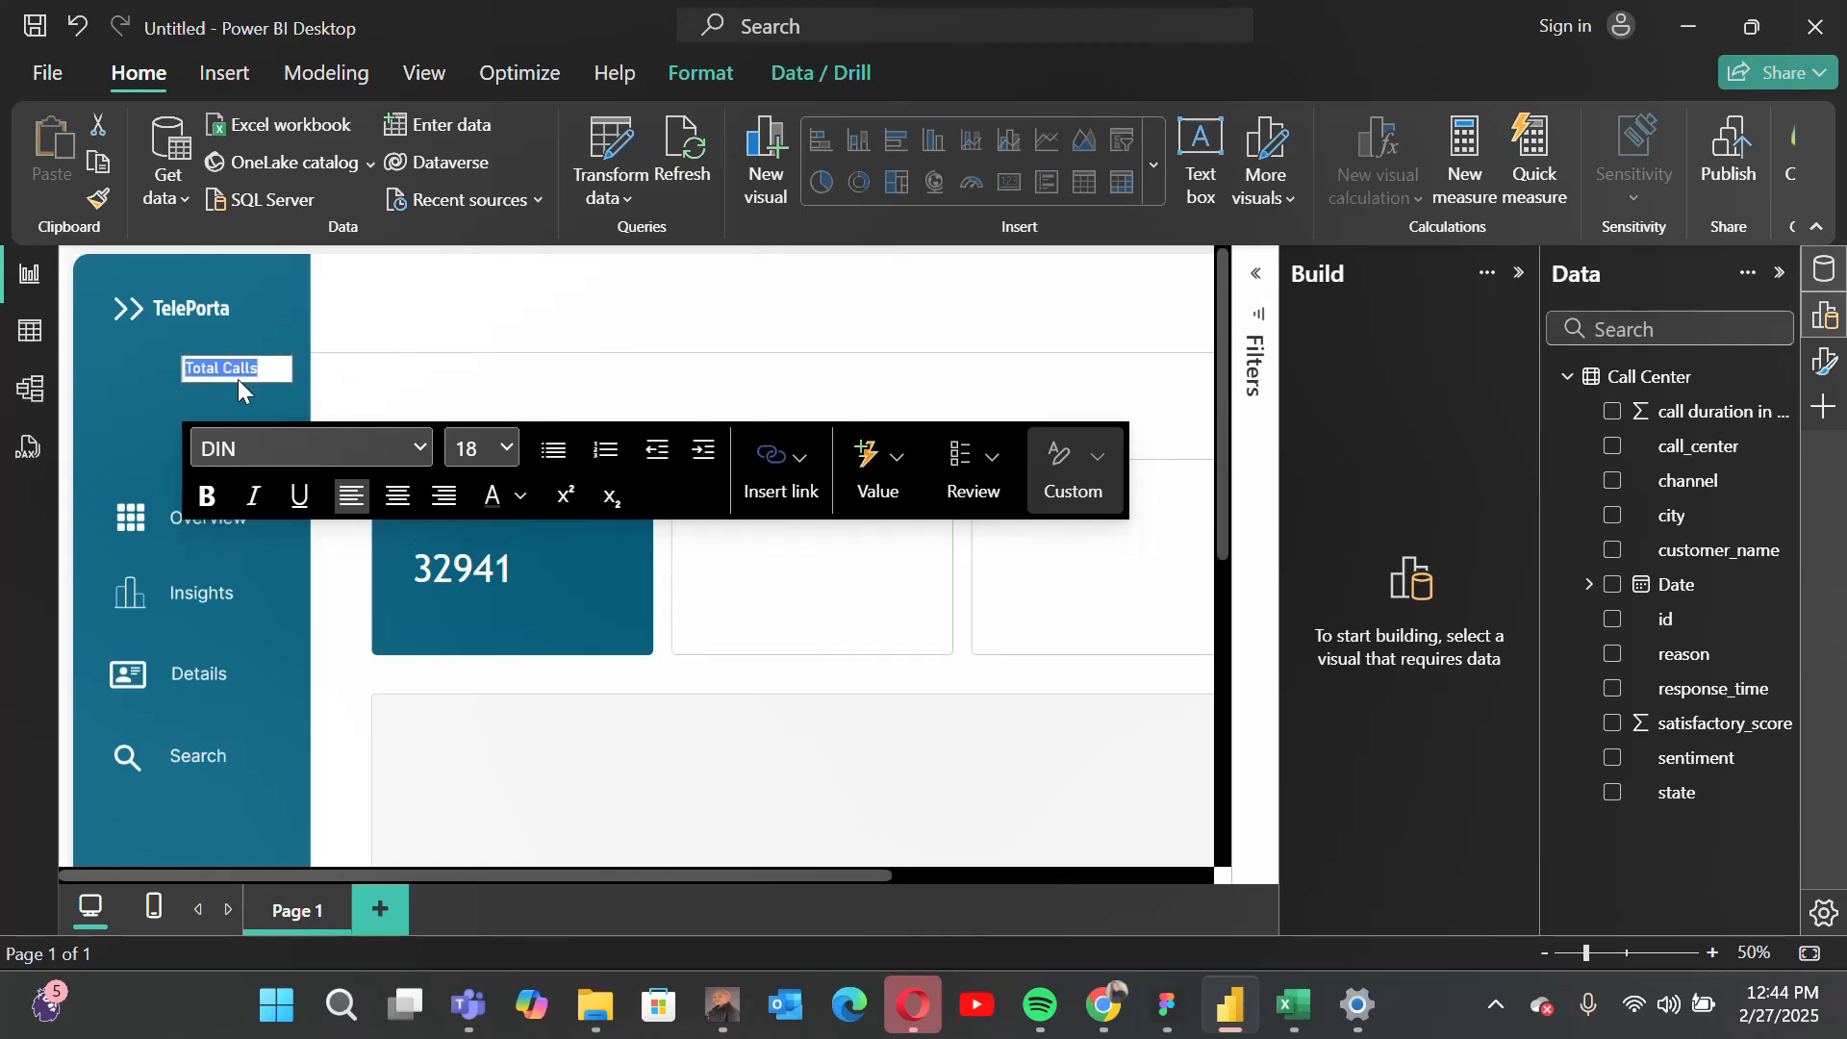
pyautogui.click(520, 495)
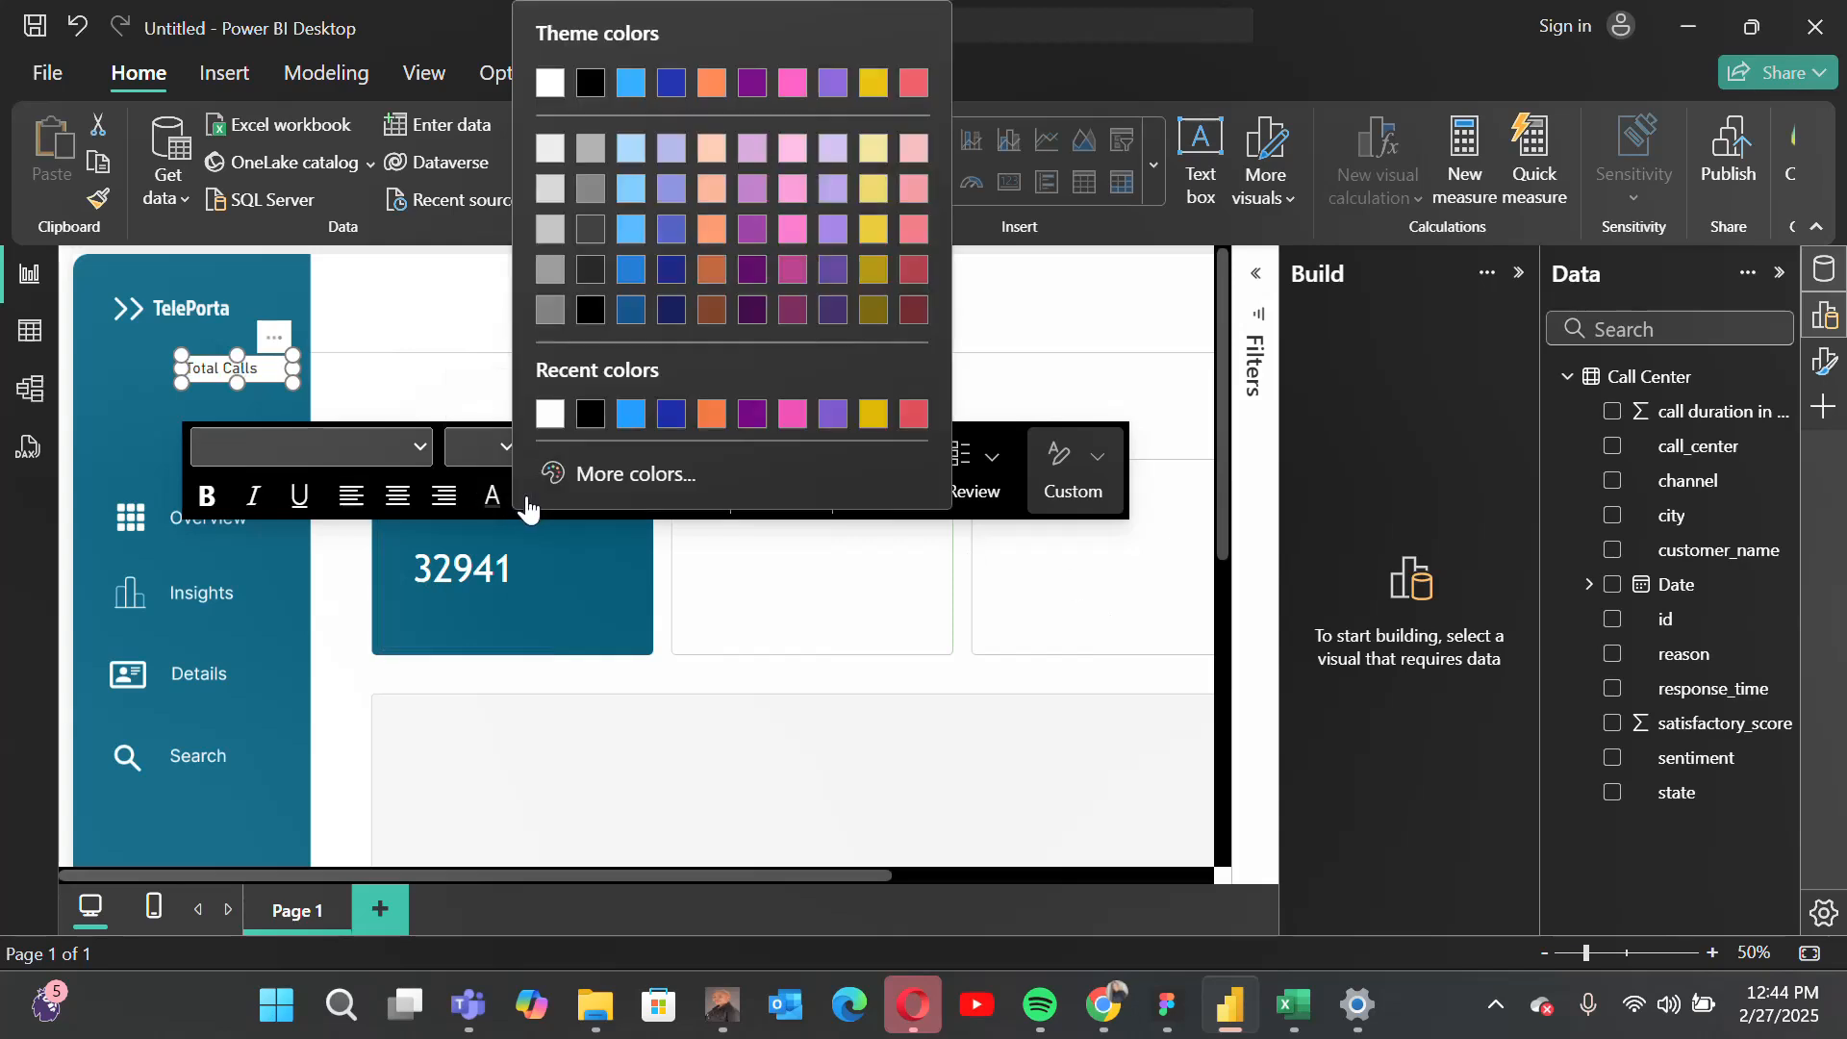
pyautogui.click(551, 415)
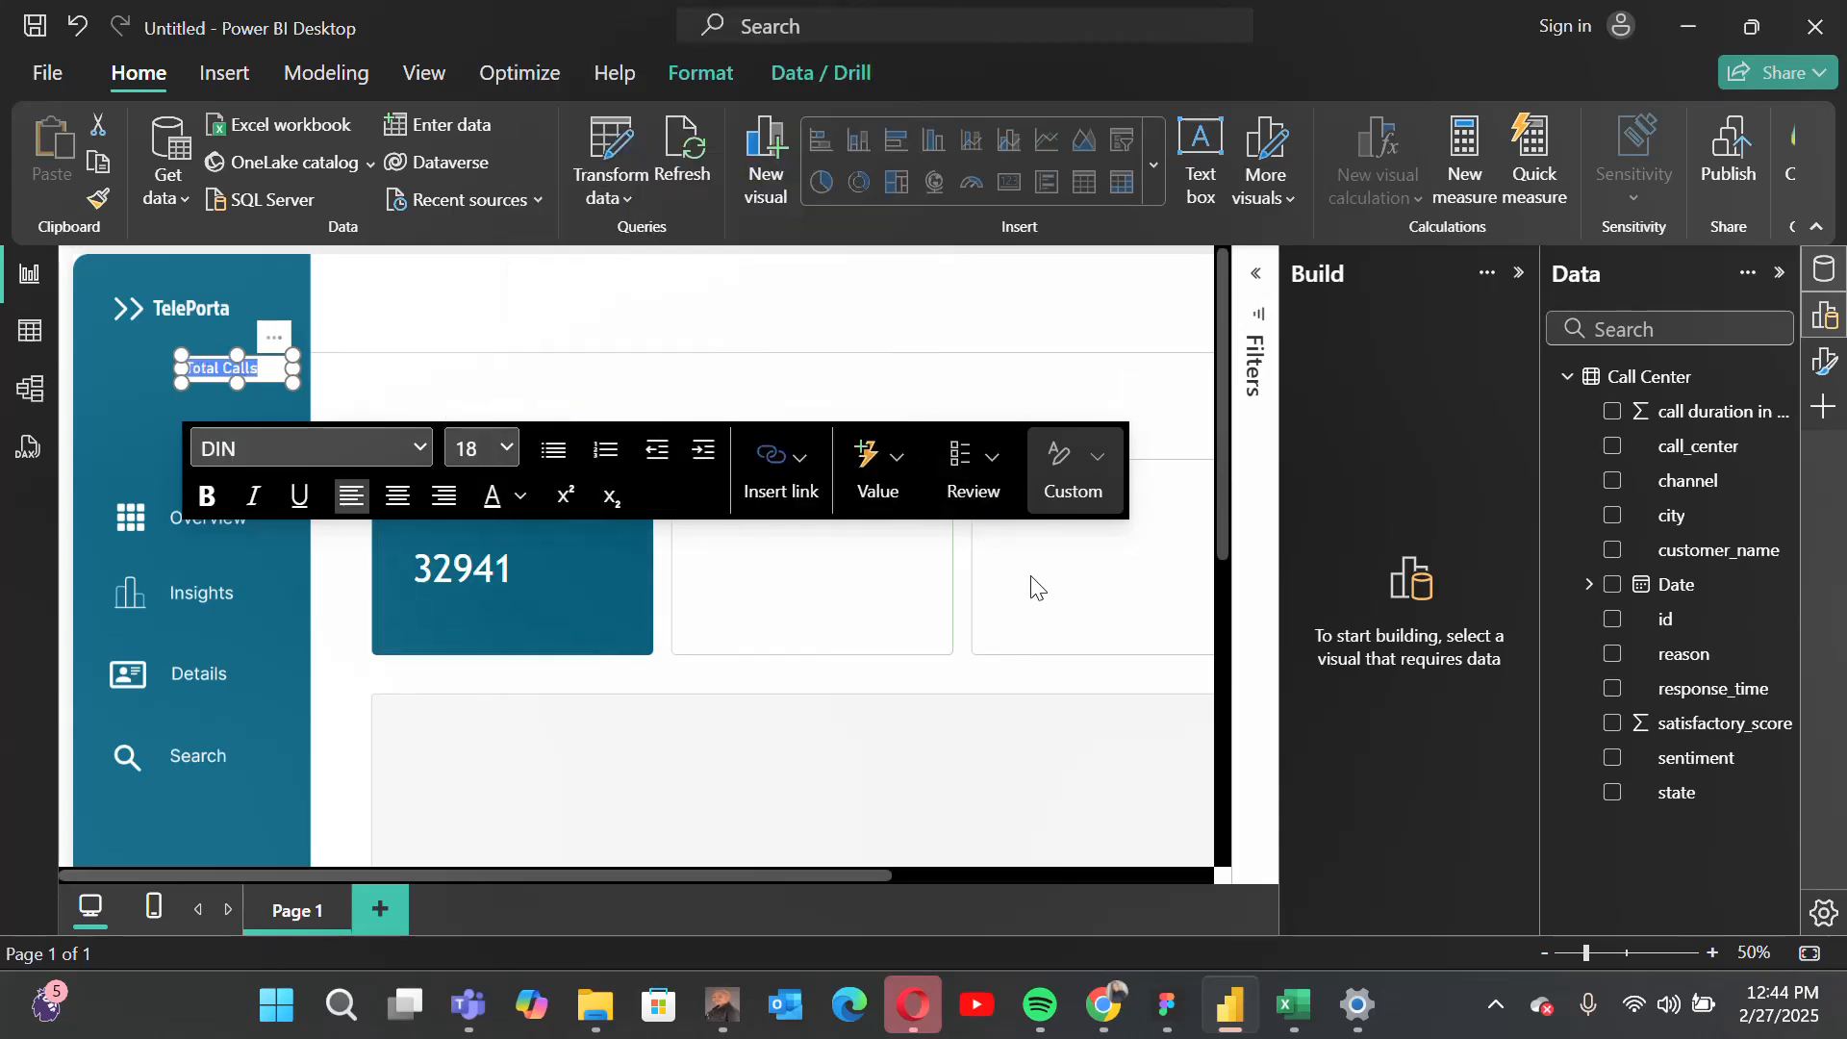
# Step: Turn off the background of the Total Calls text box in its size and style formatting
pyautogui.click(1826, 369)
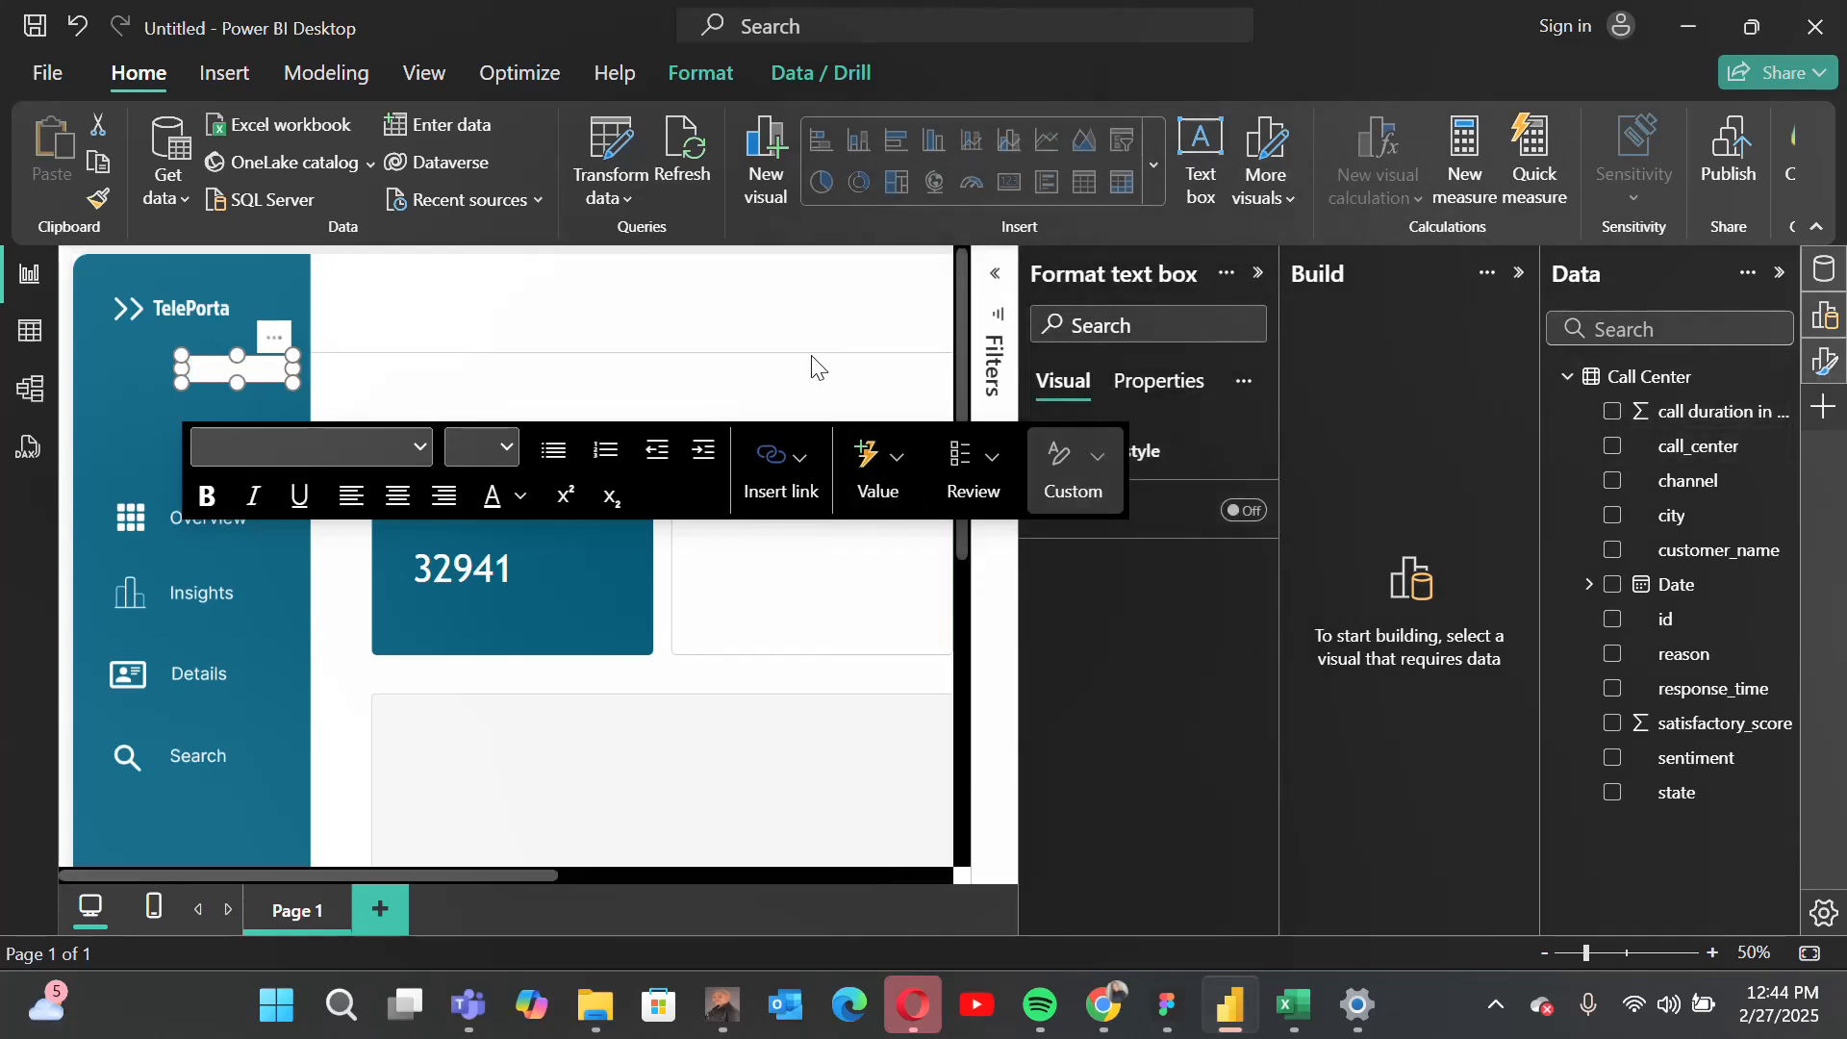
pyautogui.click(1517, 273)
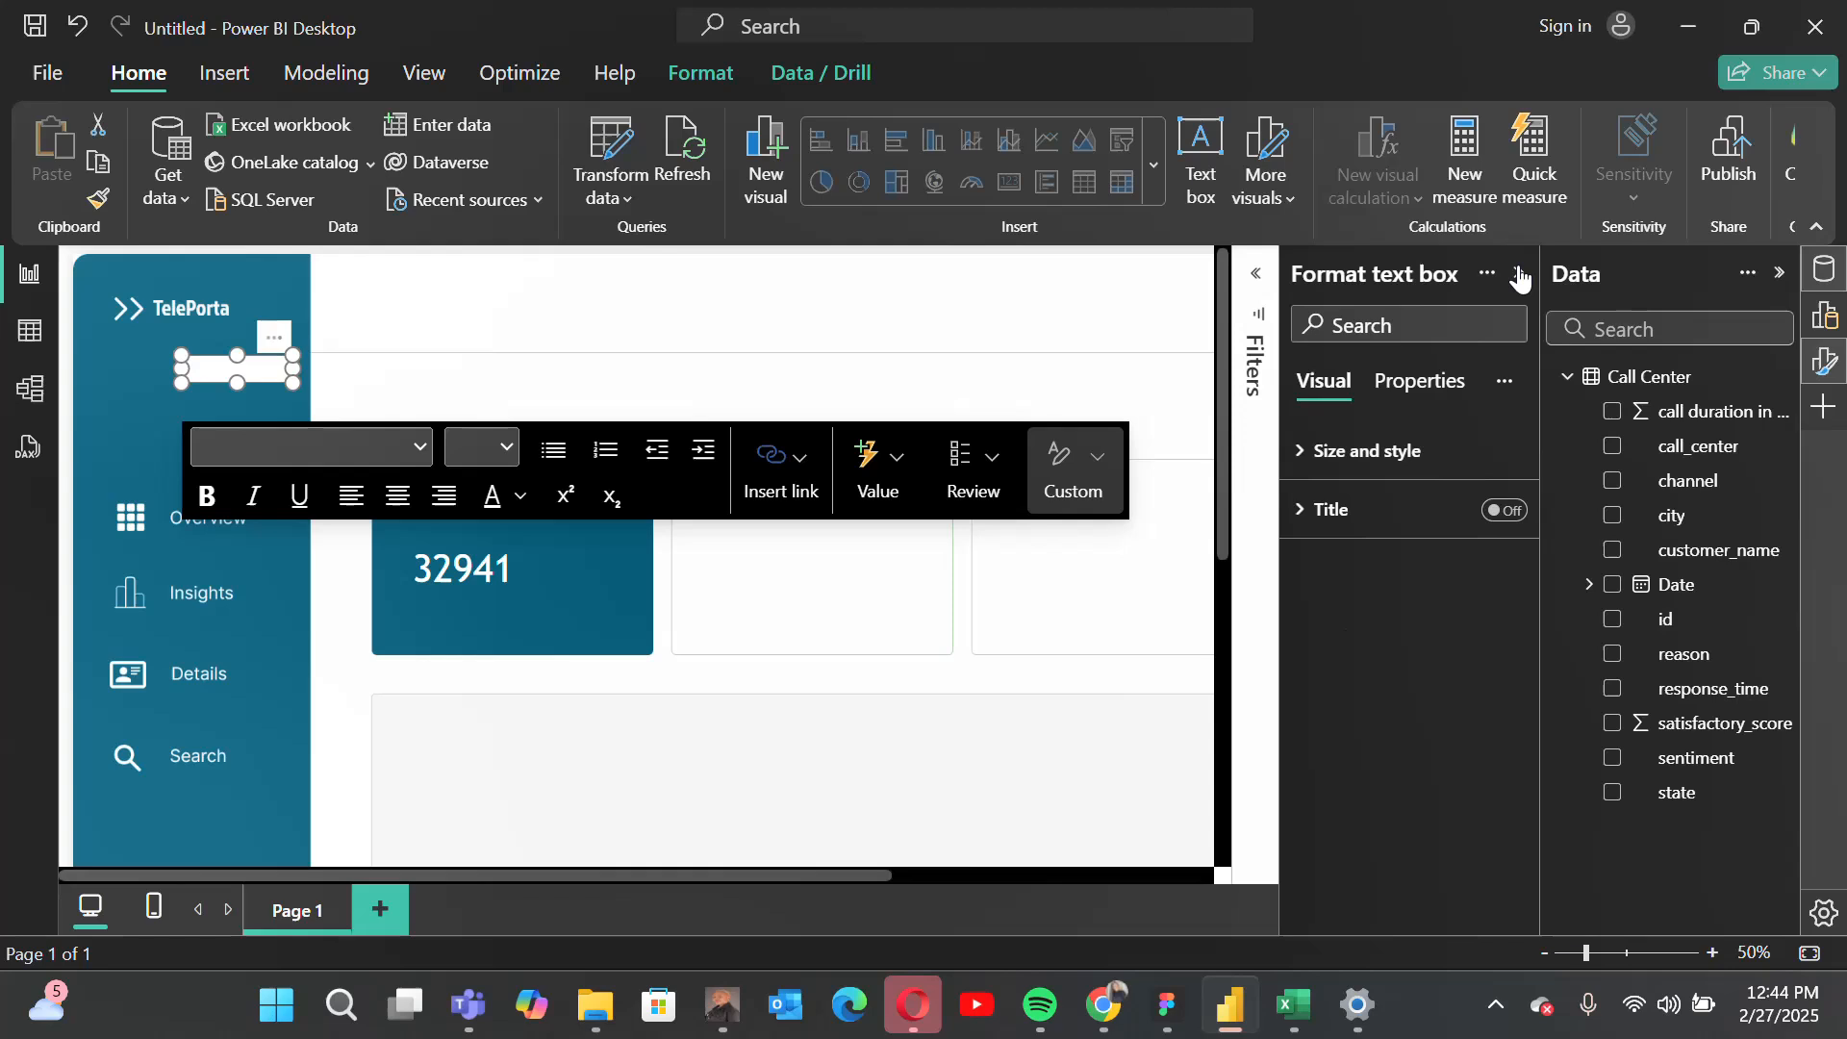
pyautogui.click(1341, 470)
pyautogui.scroll(-4, 1428, 672)
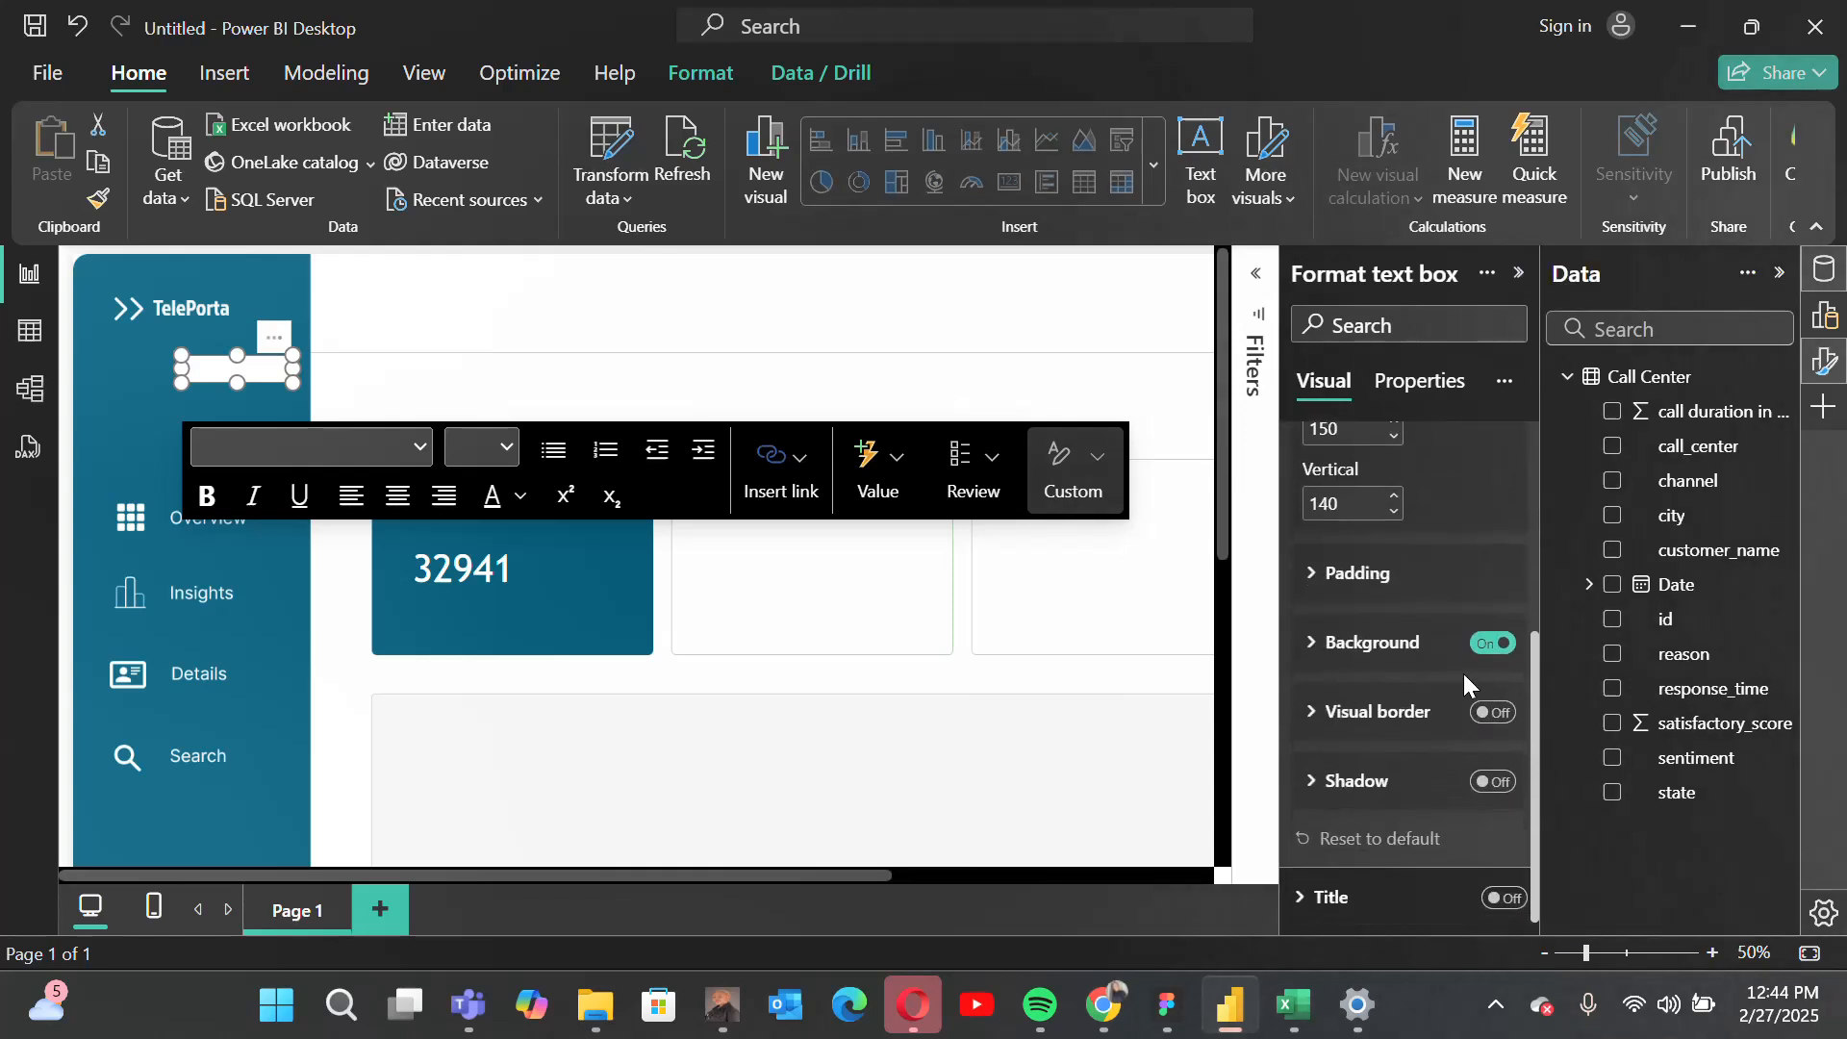
pyautogui.click(1492, 645)
pyautogui.click(1492, 646)
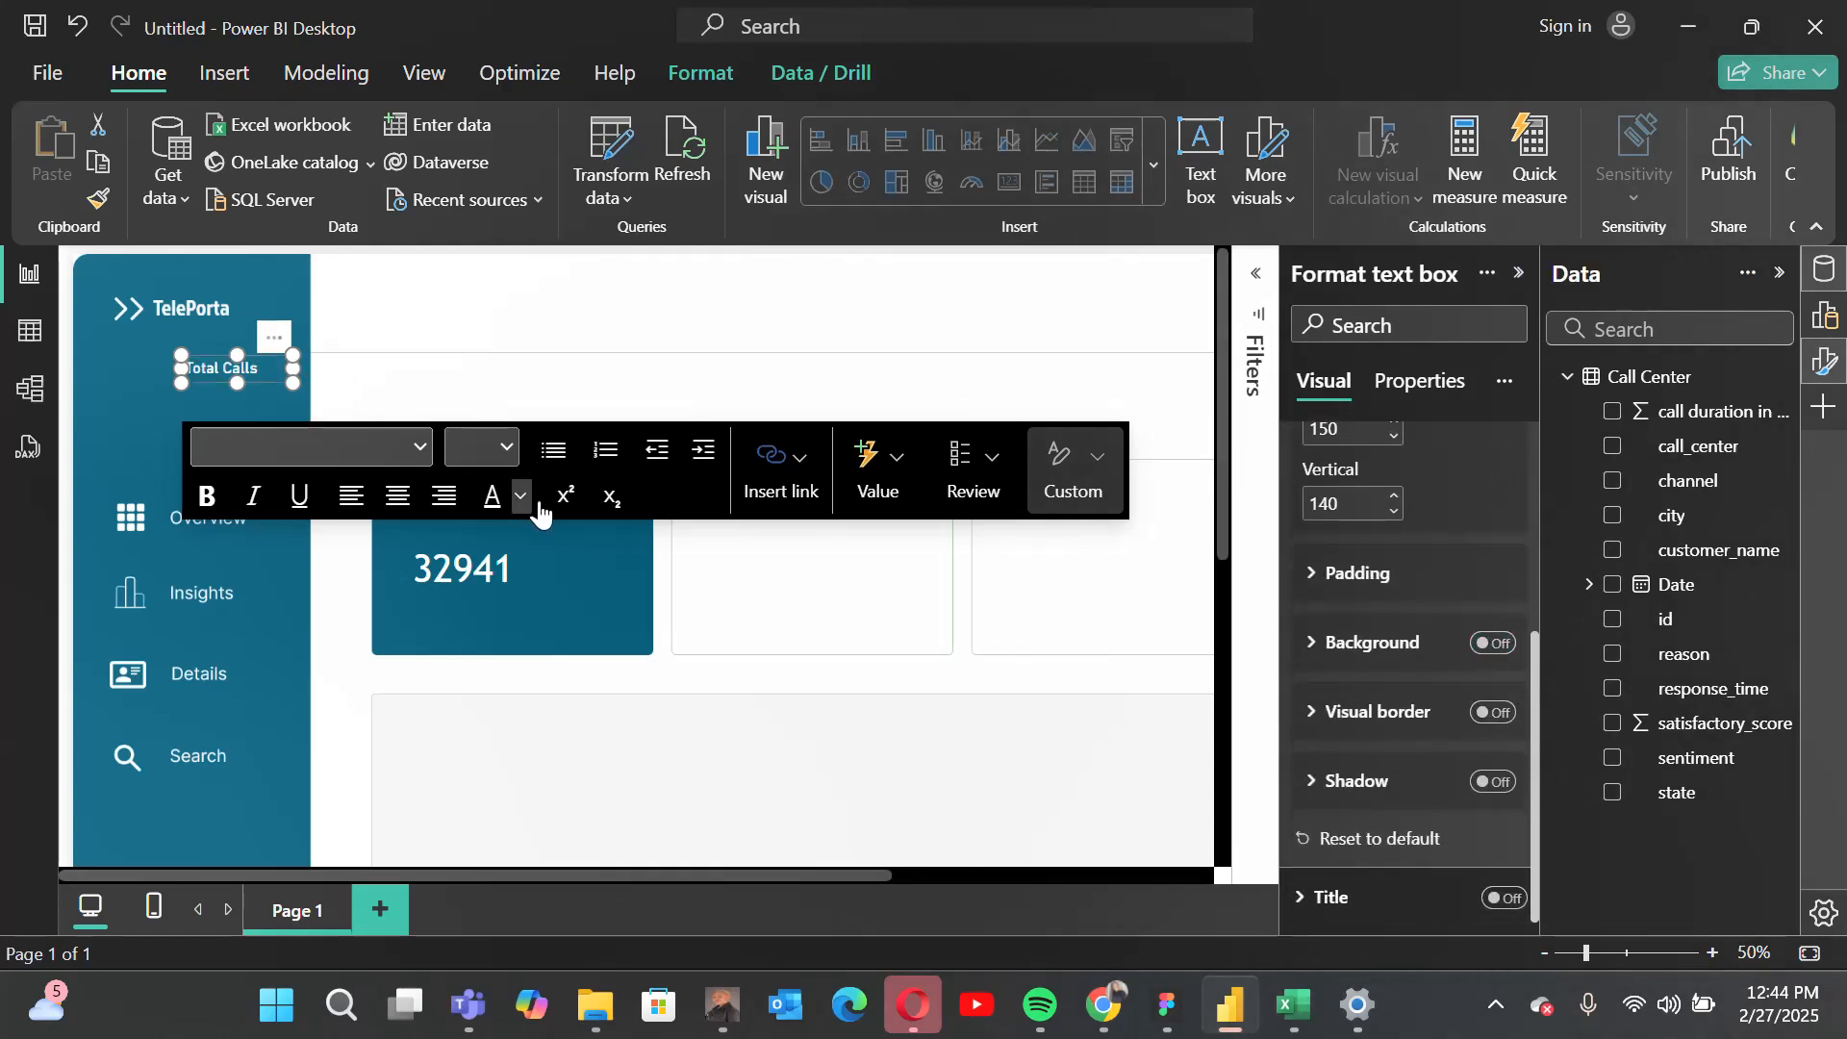
# Step: Move the Total Calls label into the blue tile just above the call count, at about 464 horizontal and 356 vertical, and deselect it
pyautogui.moveTo(278, 348); pyautogui.dragTo(507, 493)
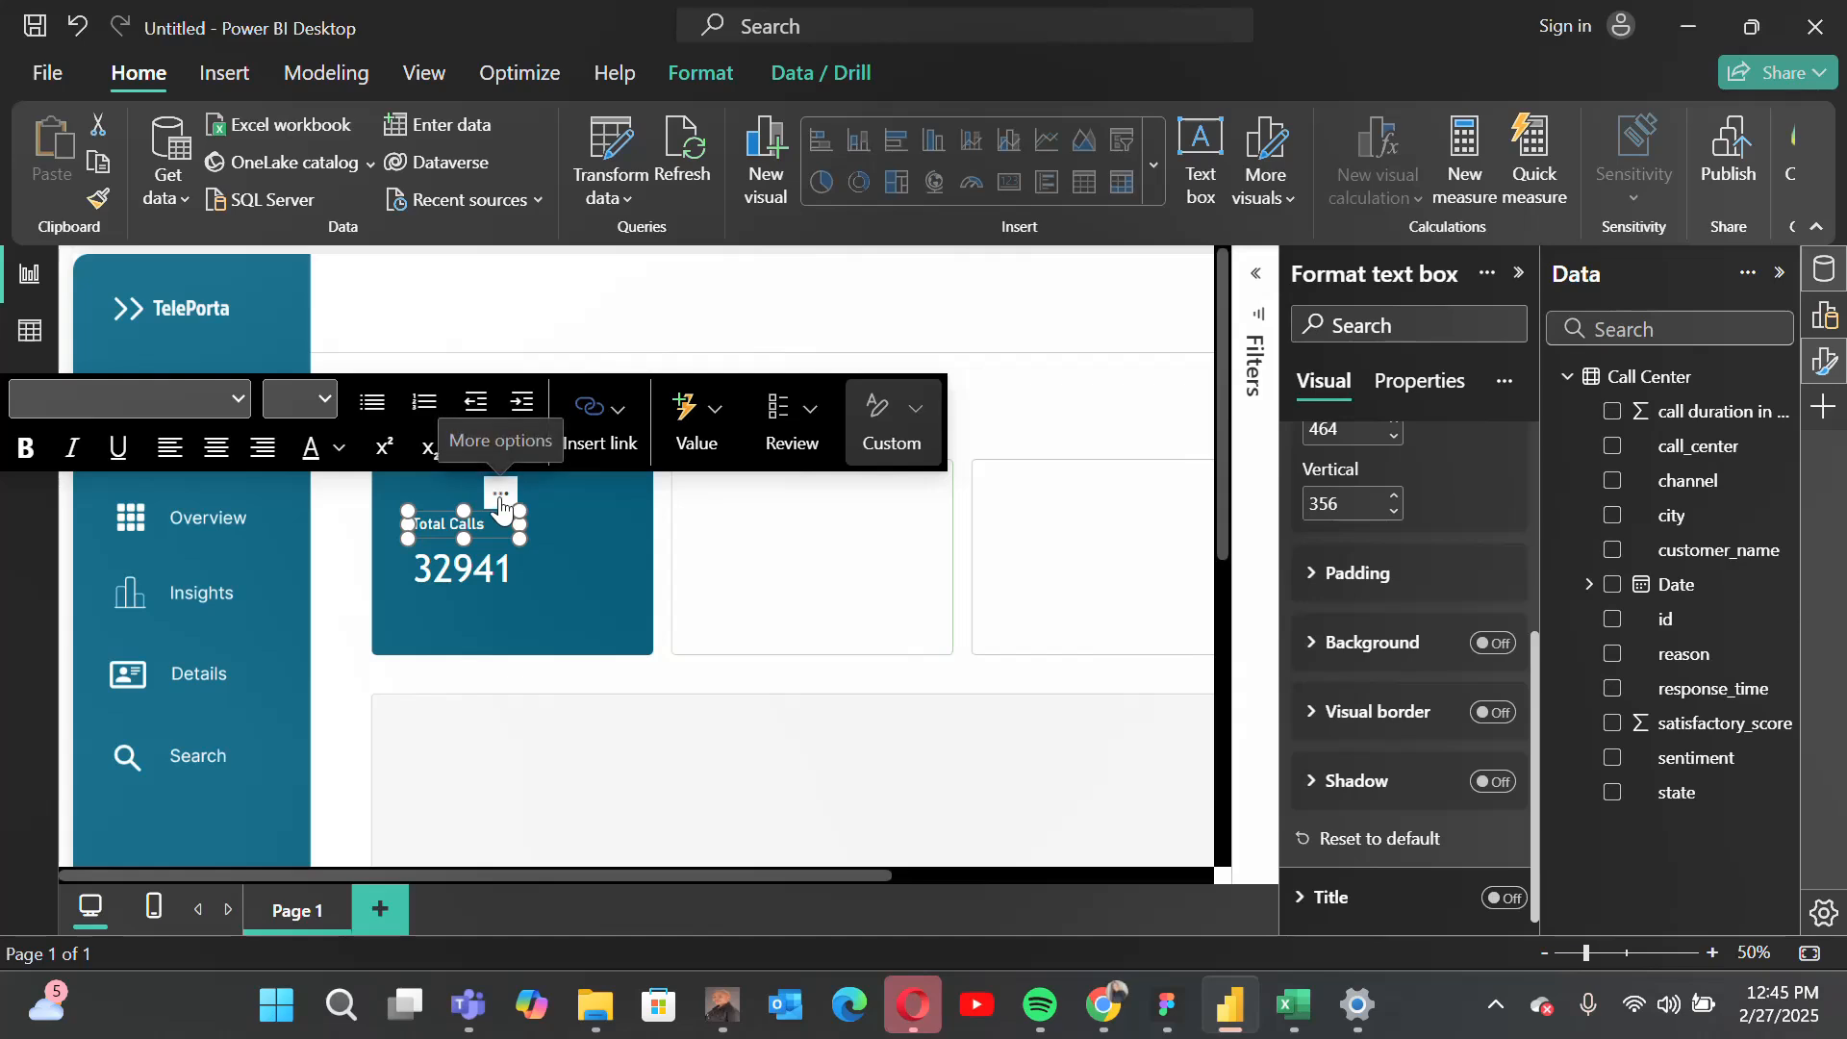
pyautogui.click(500, 496)
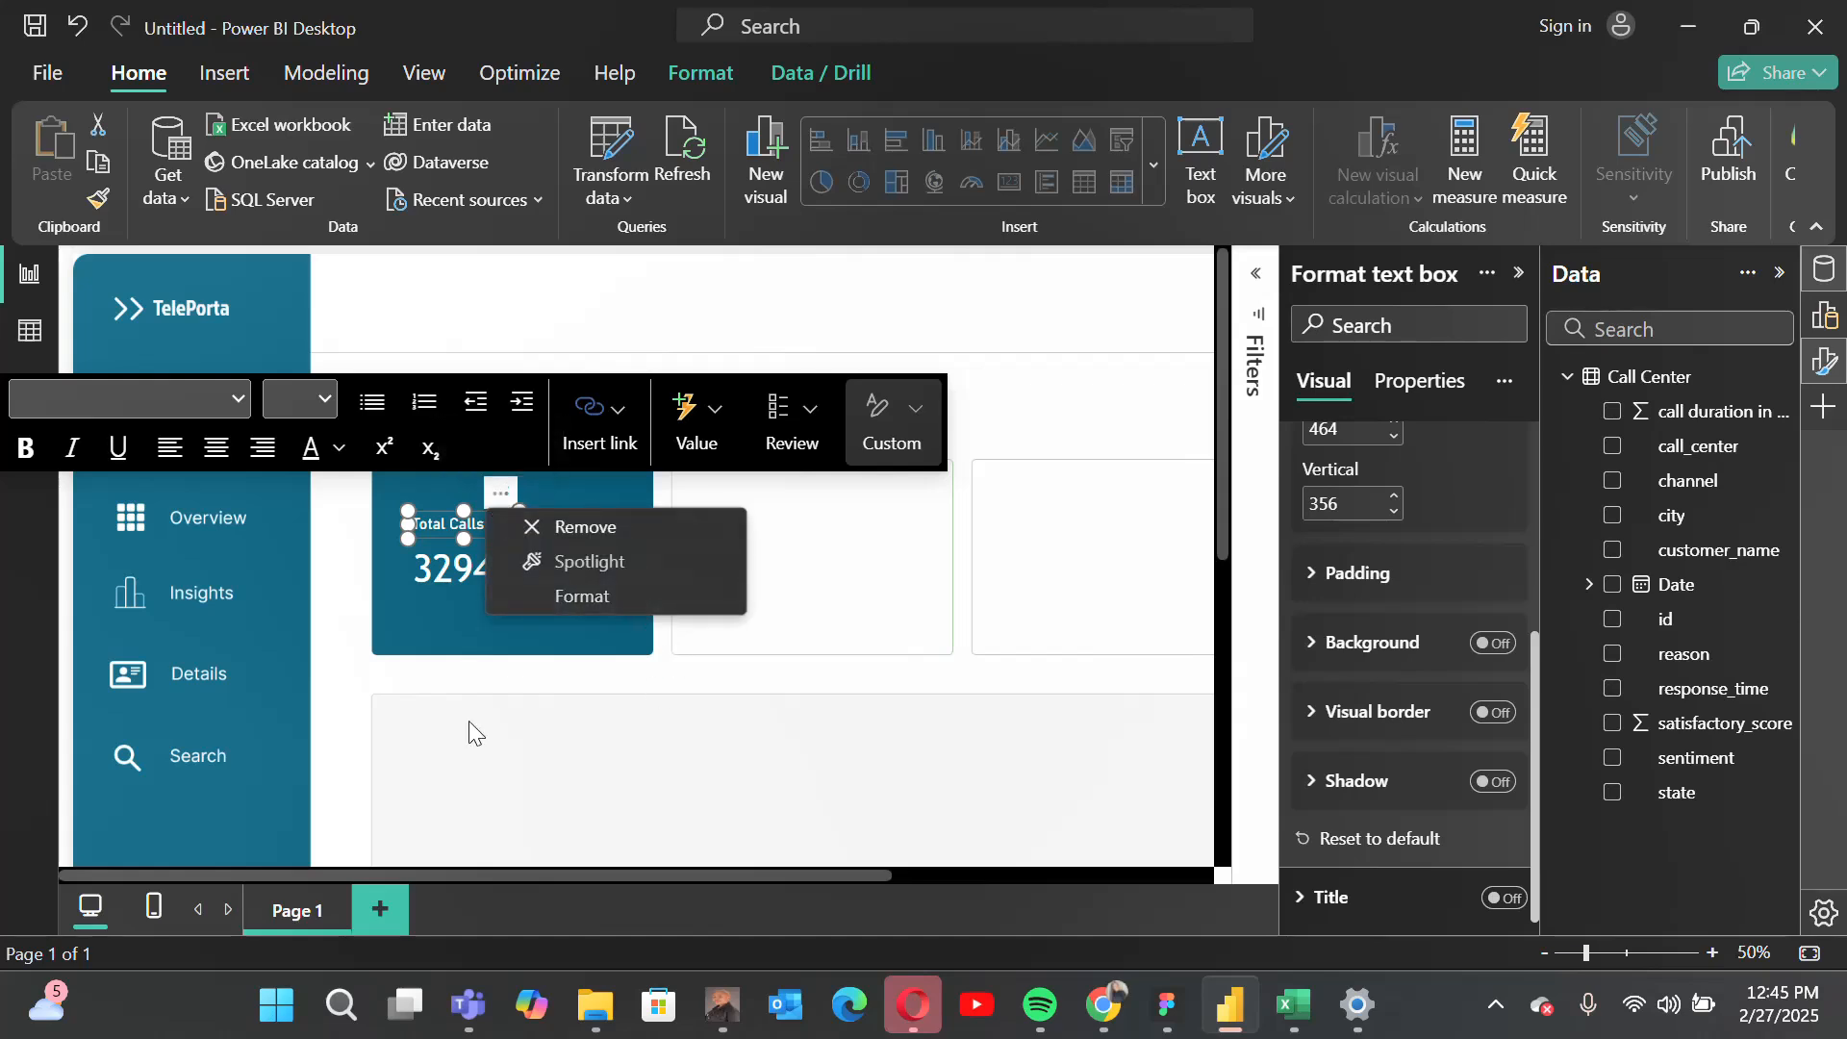
pyautogui.click(425, 622)
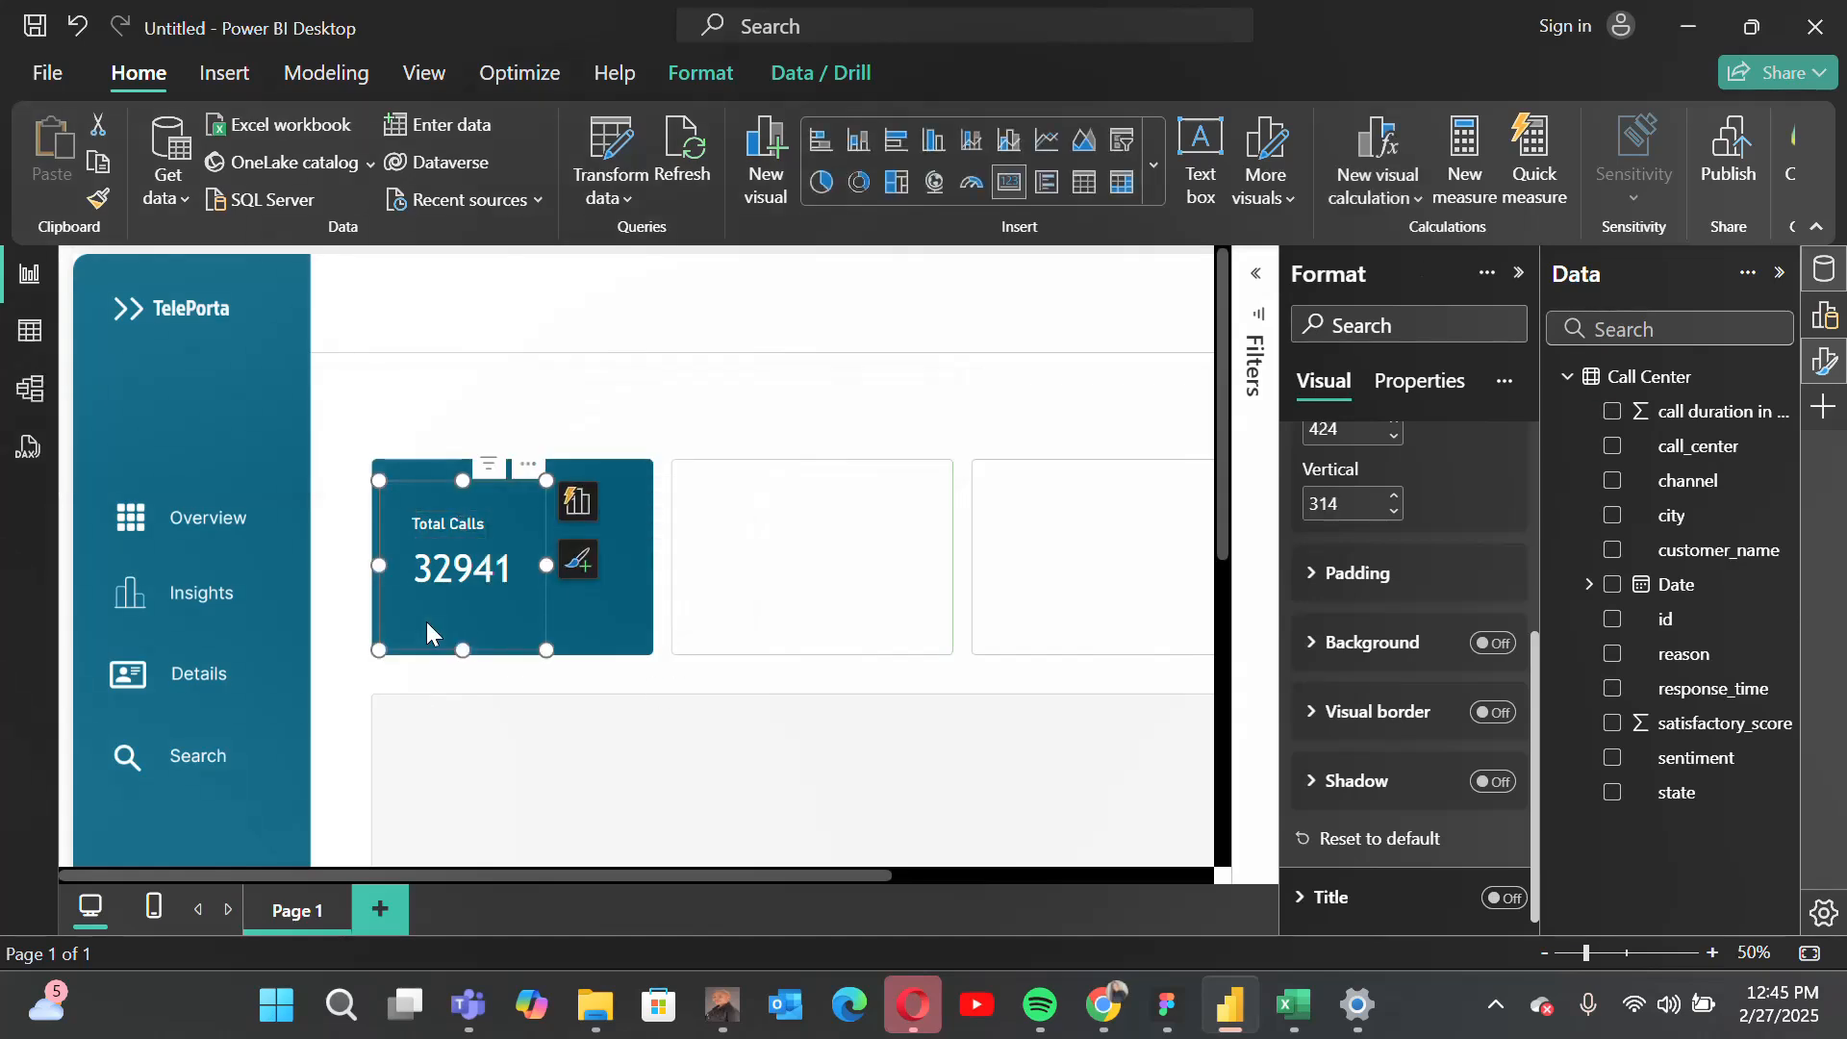
pyautogui.click(810, 814)
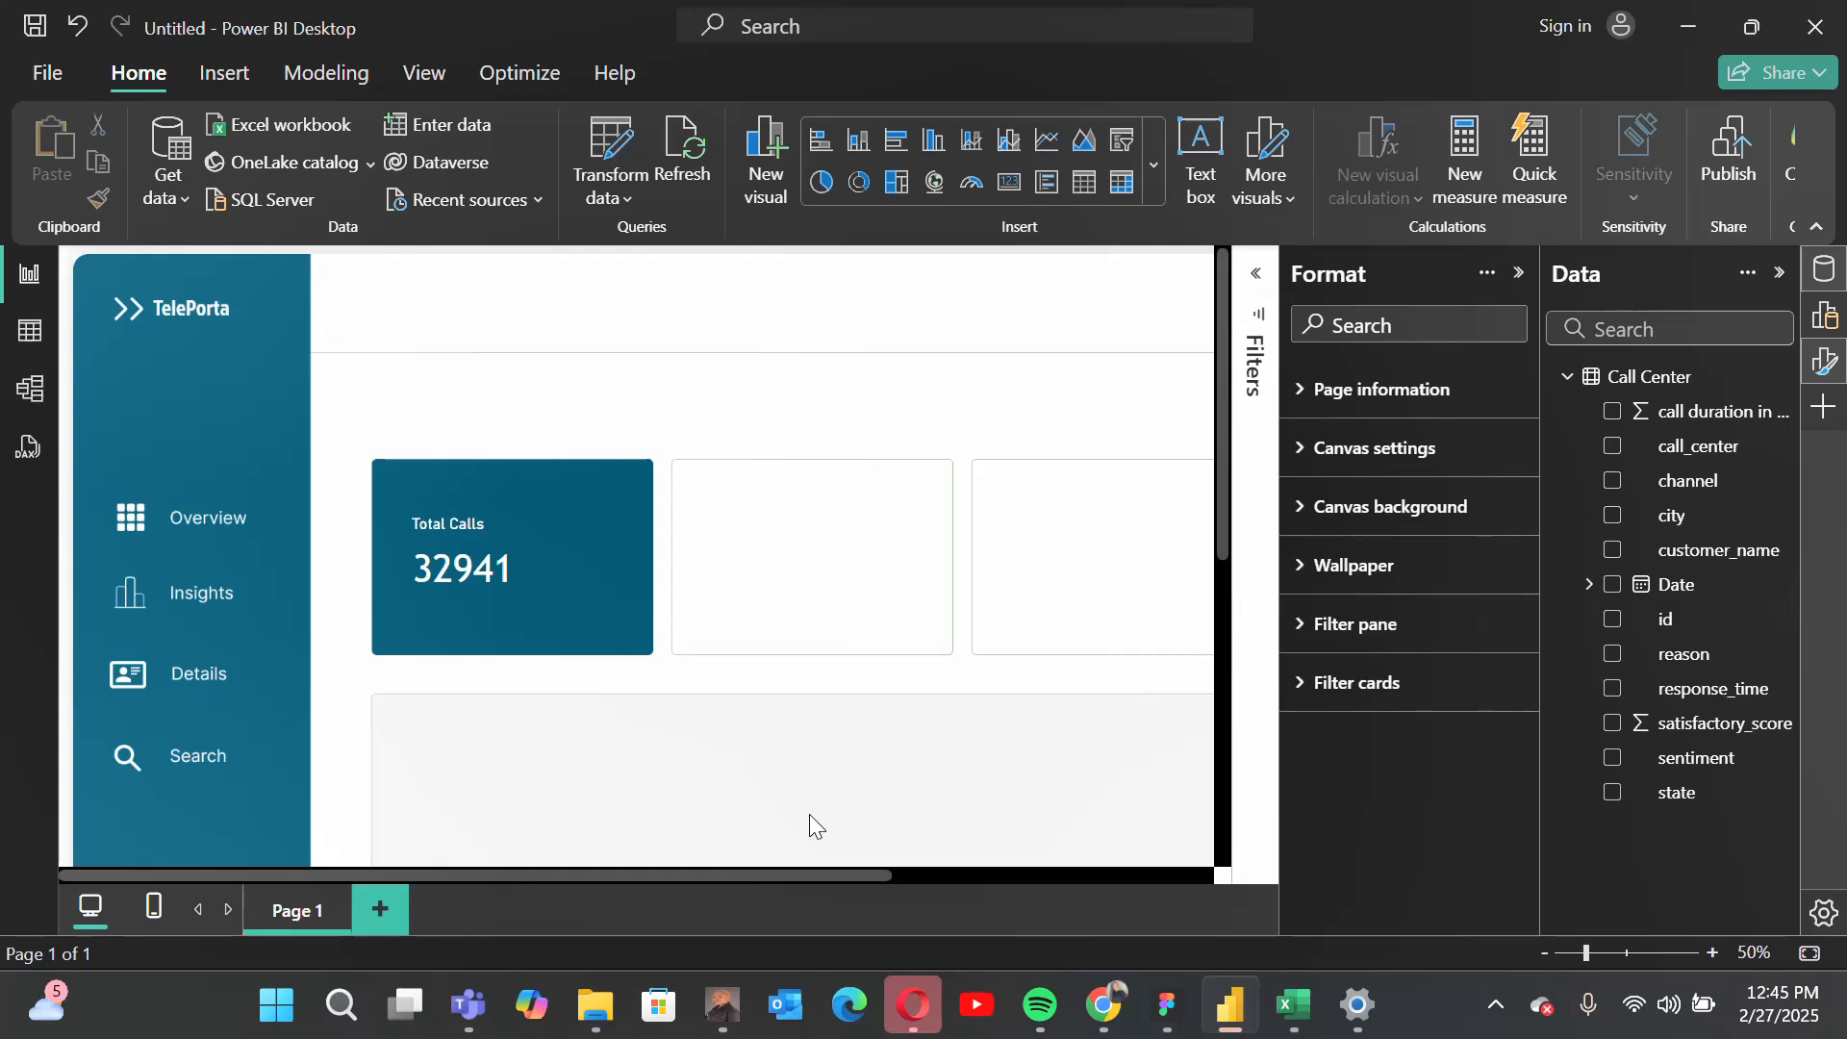
pyautogui.scroll(-1, 810, 813)
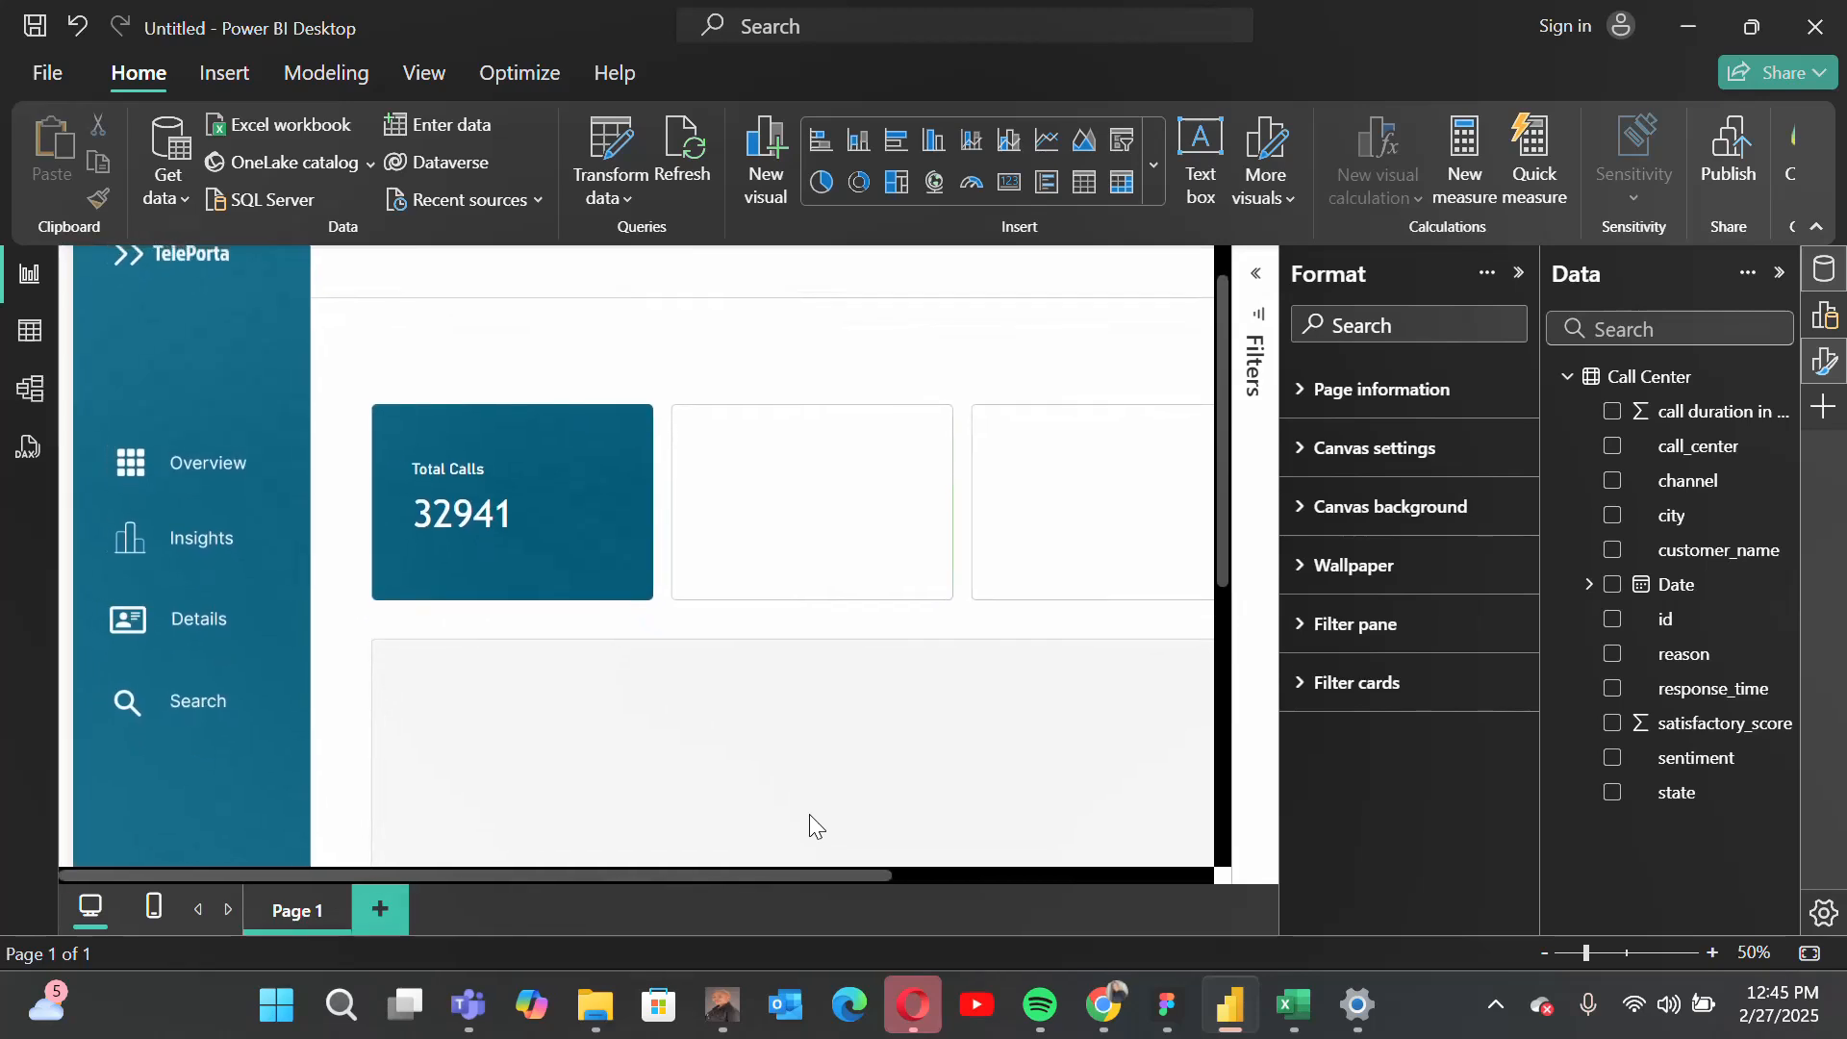
# Step: Duplicate the call count card and place the copy in the second tile, at about 844 horizontal and 314 vertical
pyautogui.click(443, 545)
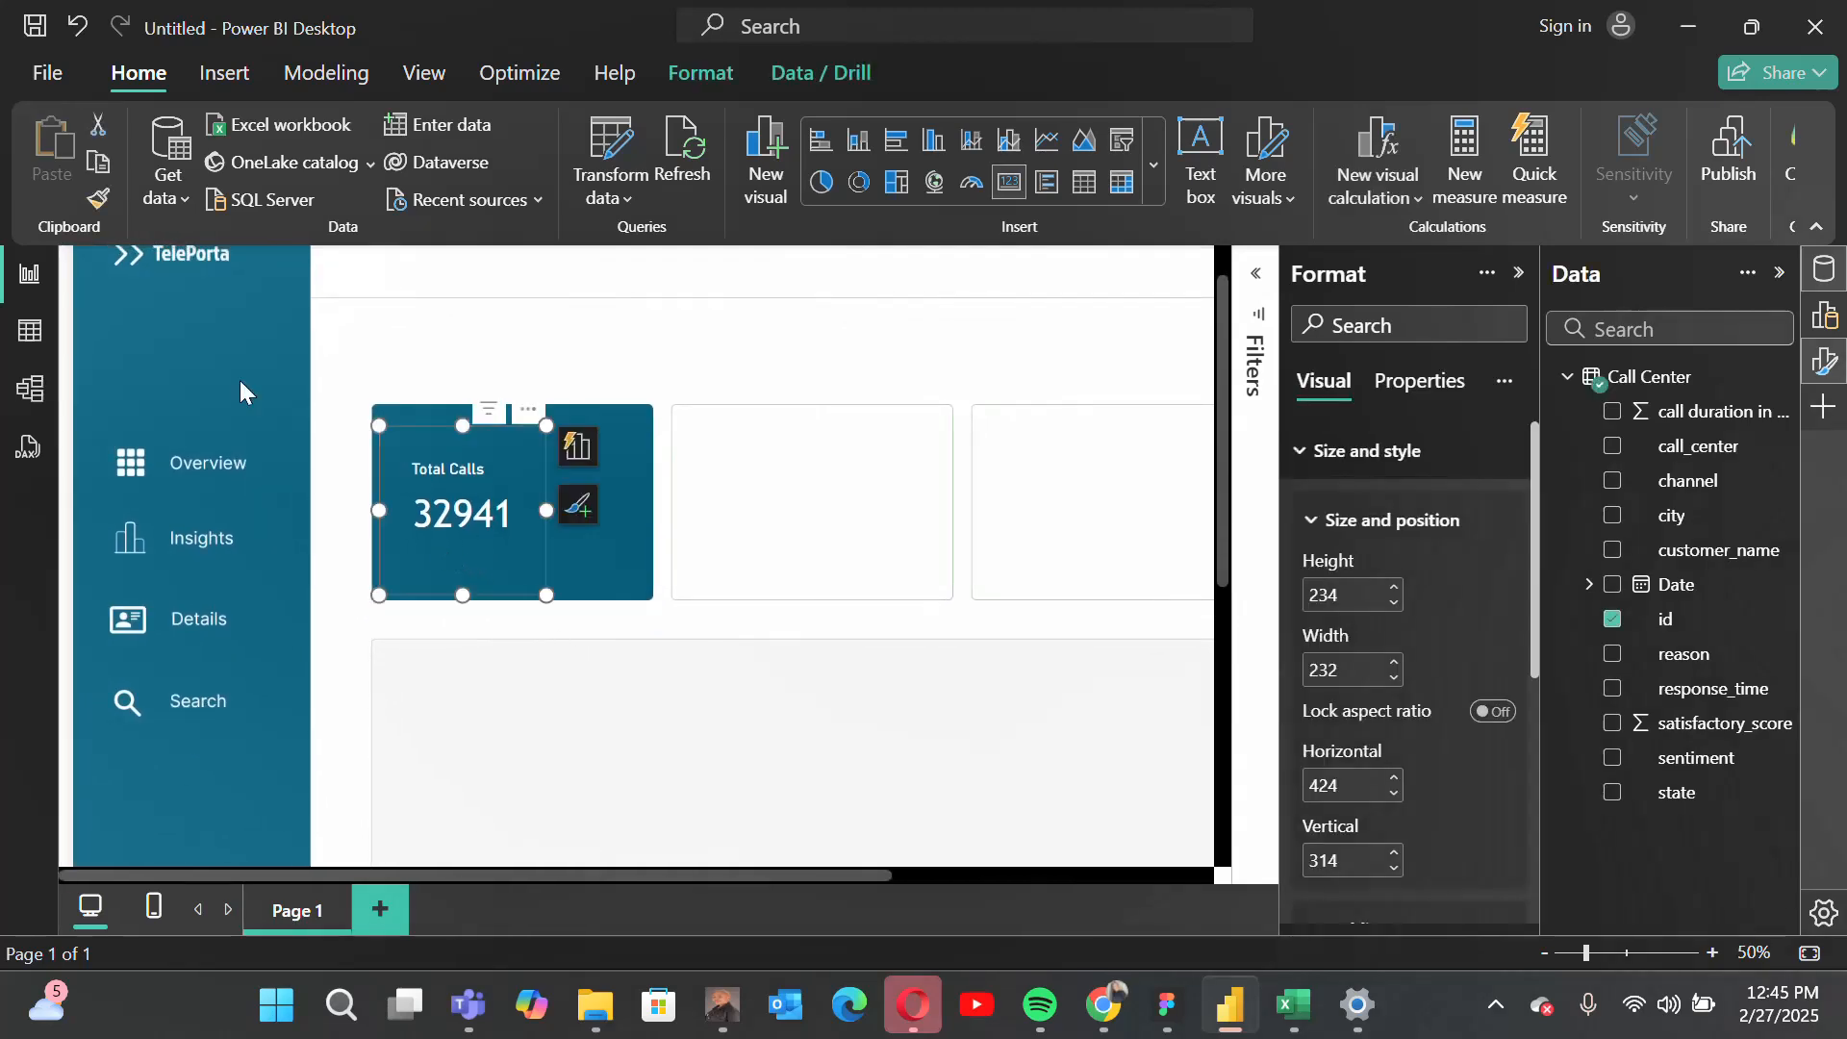
pyautogui.click(100, 164)
pyautogui.click(52, 154)
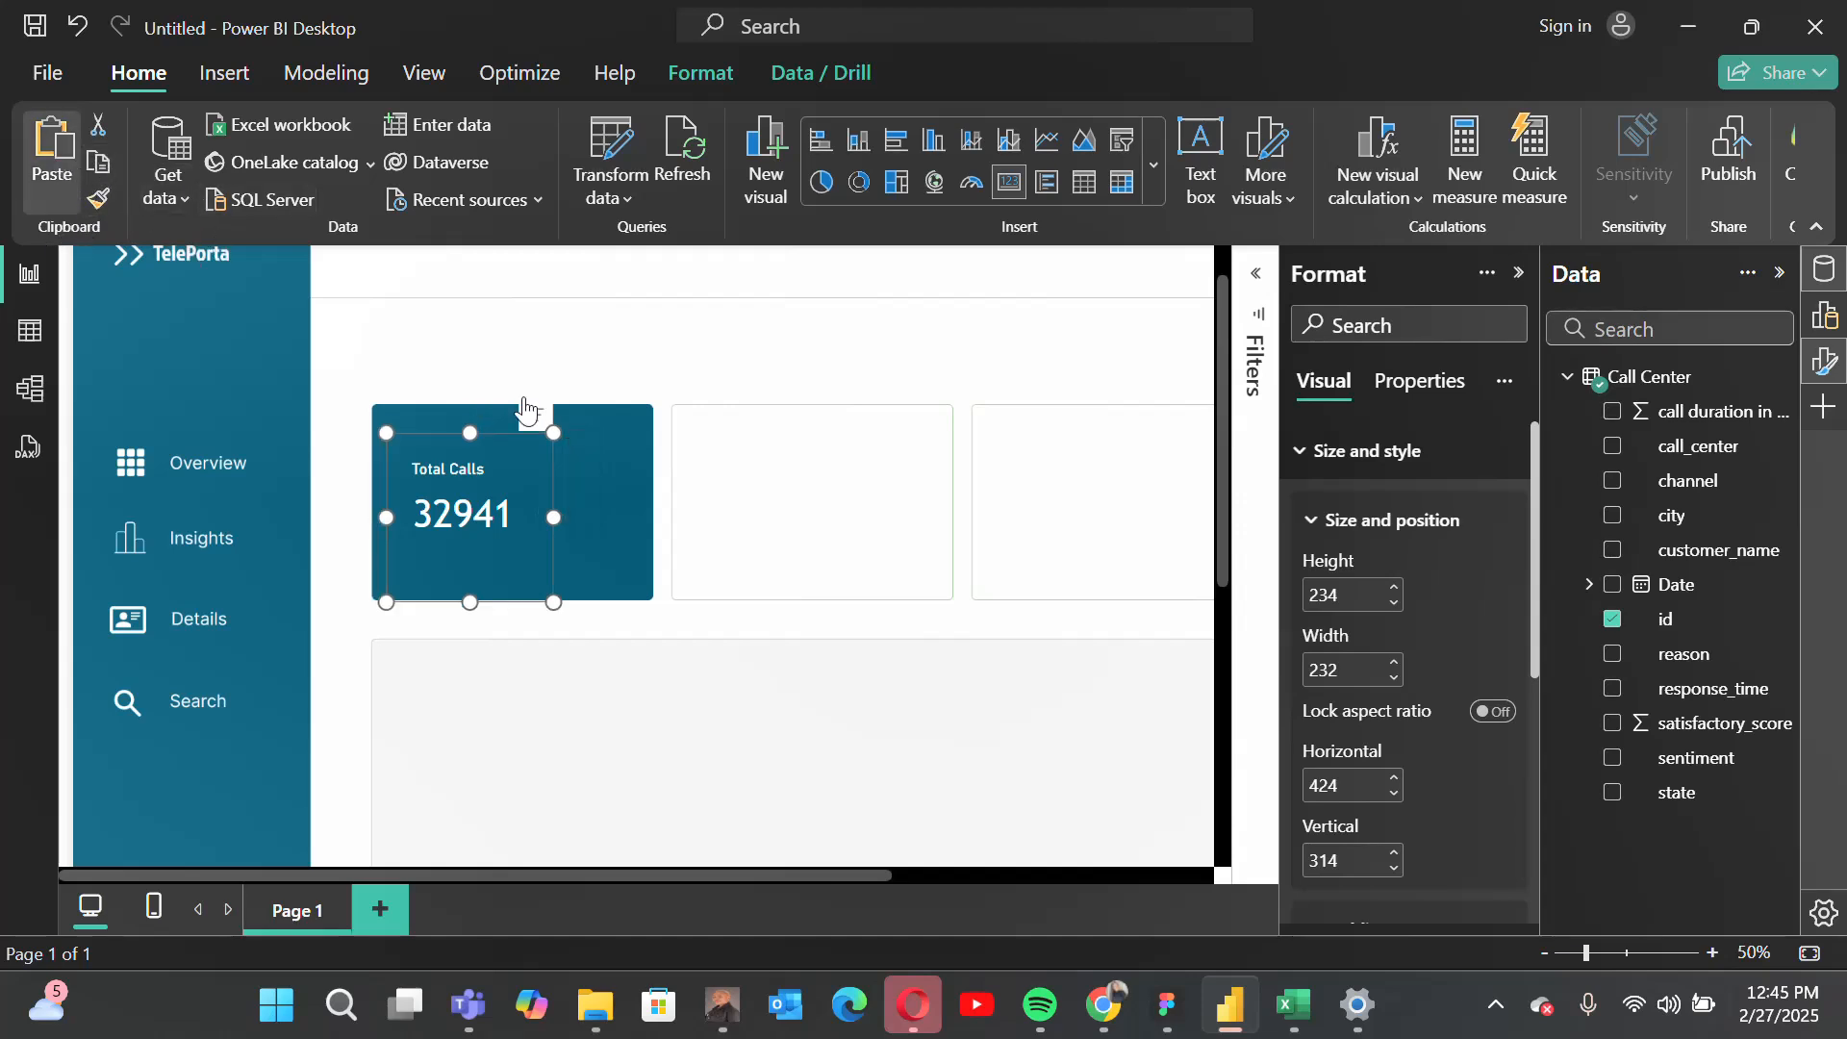
pyautogui.moveTo(533, 426); pyautogui.dragTo(829, 420)
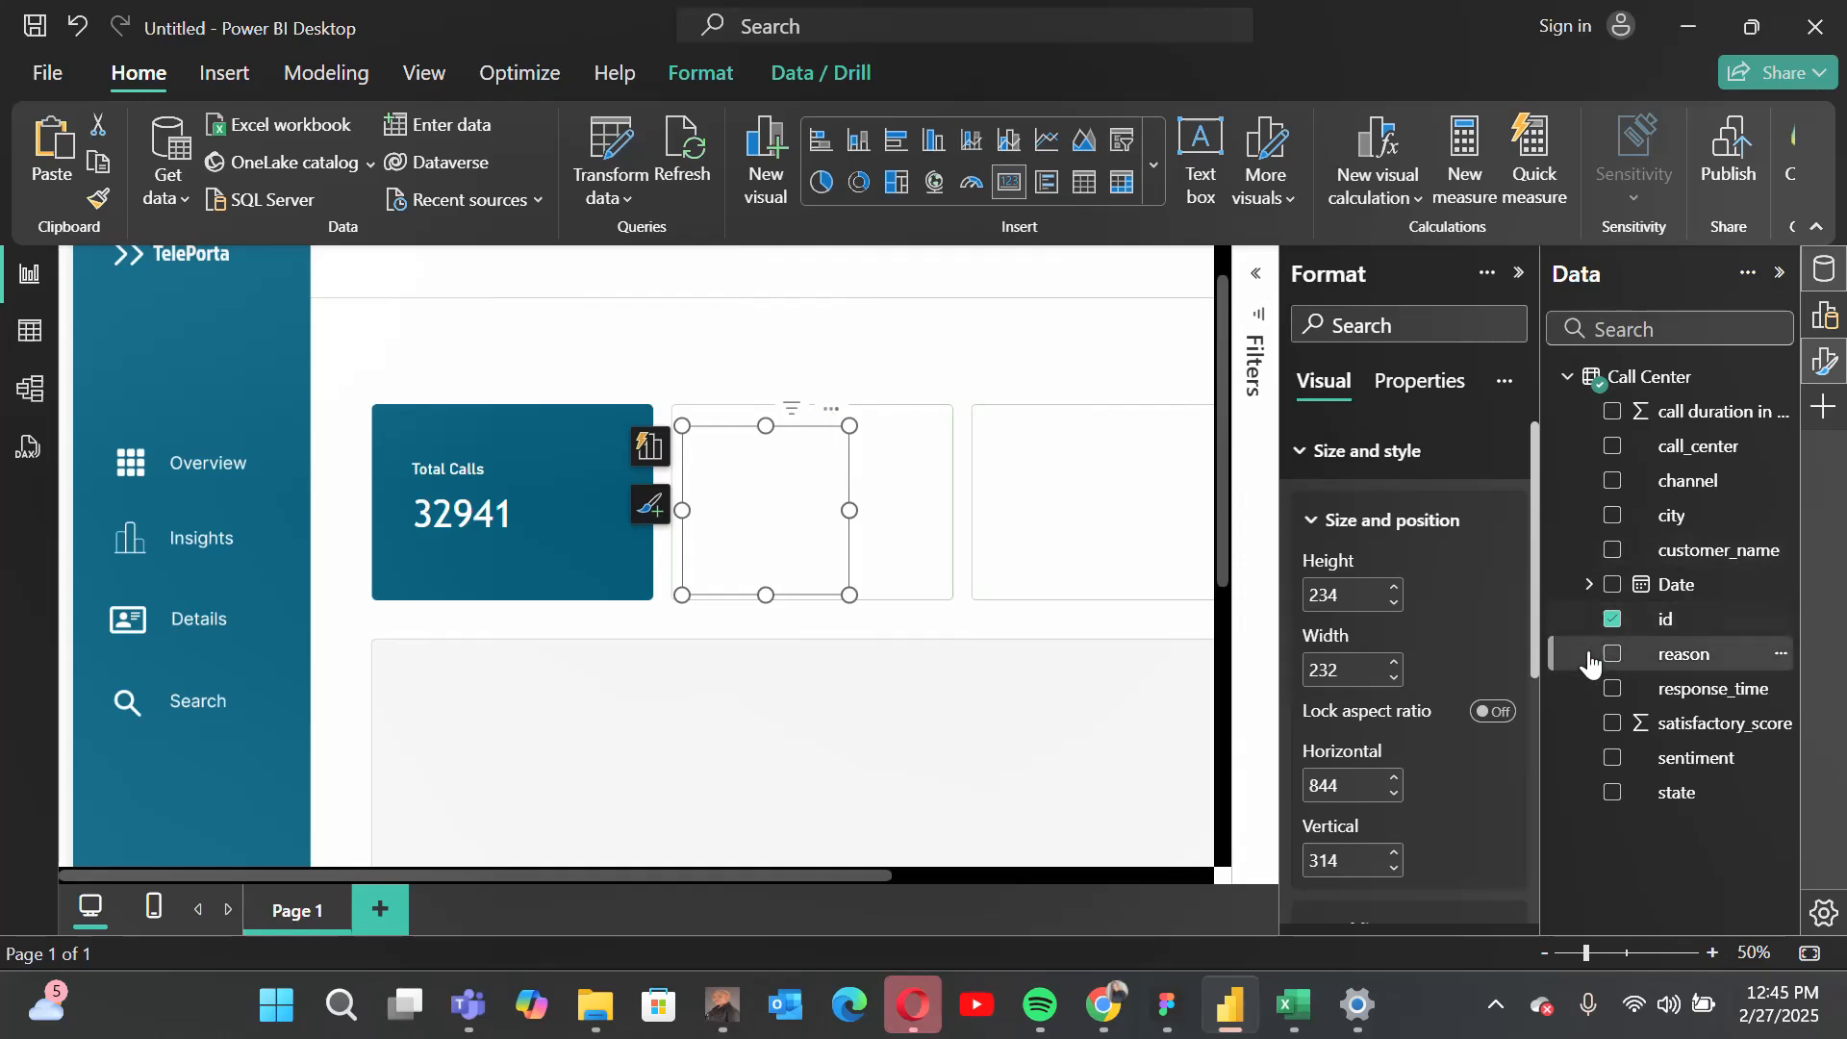
# Step: Set the callout value color of the copied card to dark gray and deselect the card
pyautogui.scroll(-4, 1485, 673)
pyautogui.scroll(-2, 1486, 674)
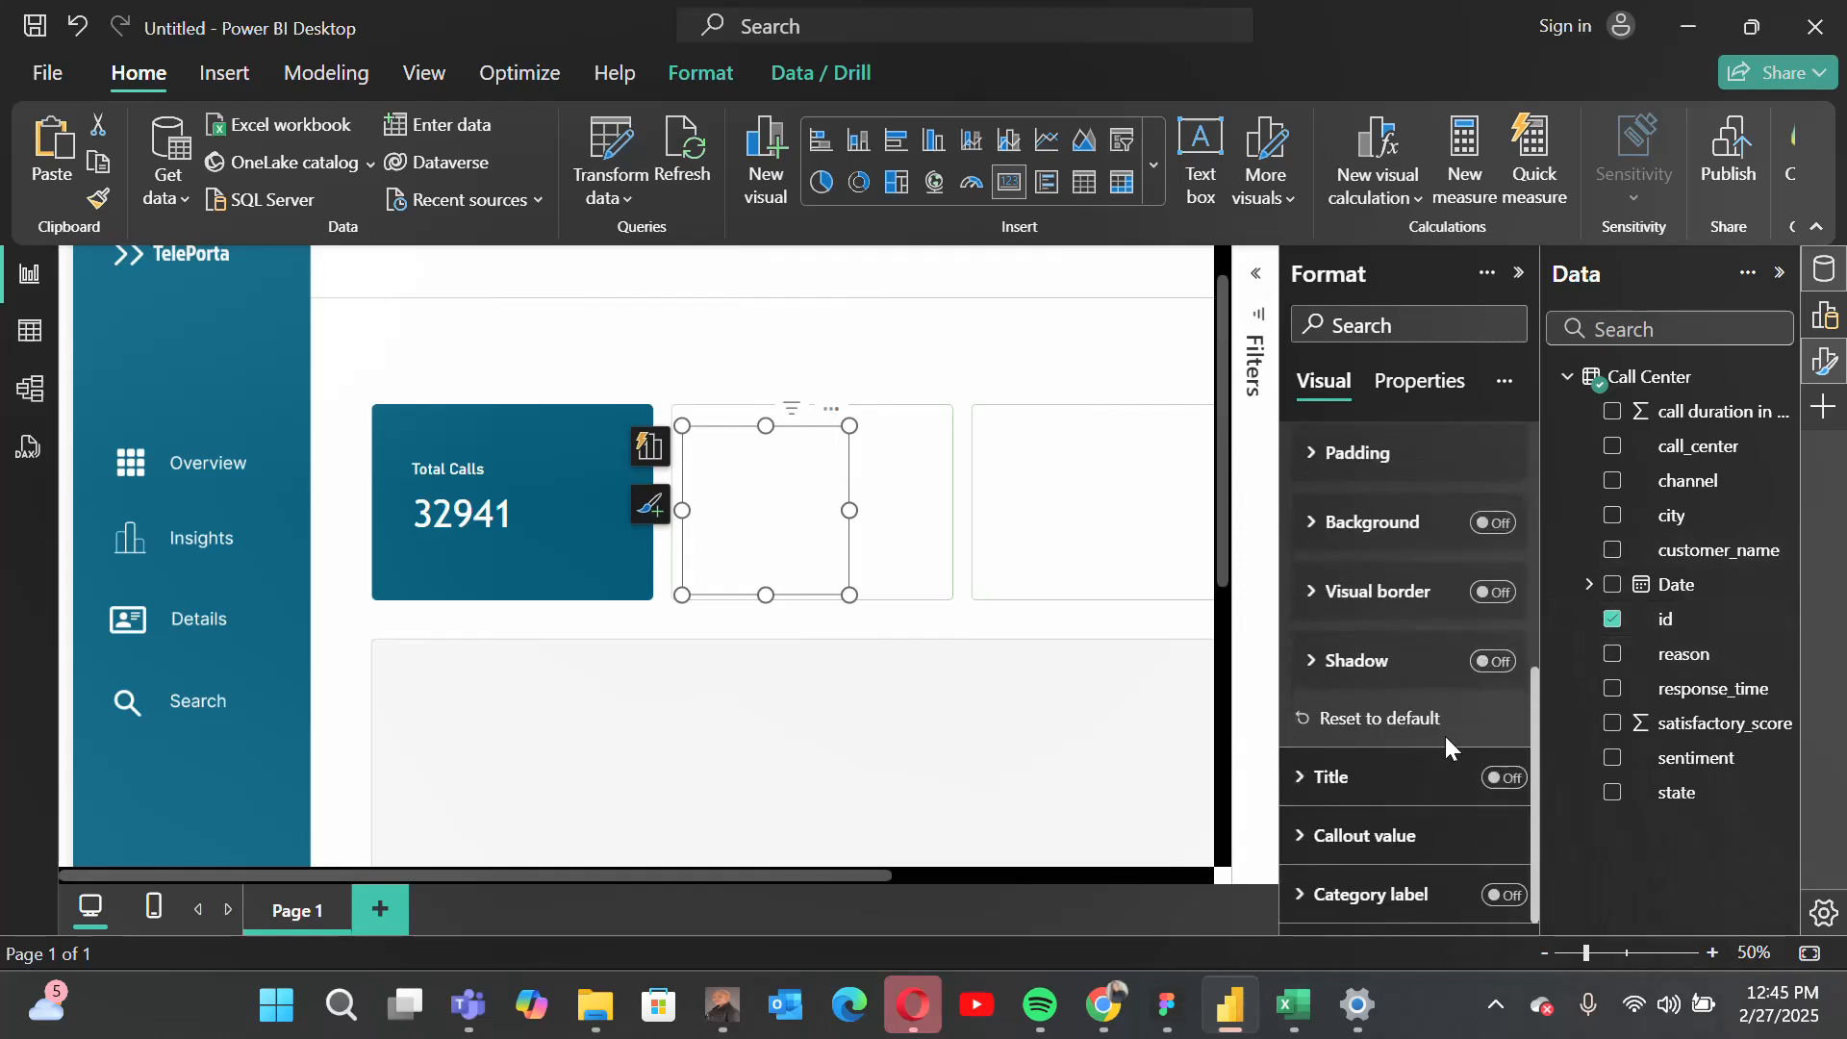
pyautogui.scroll(2, 1441, 735)
pyautogui.scroll(-2, 1441, 736)
pyautogui.click(1329, 837)
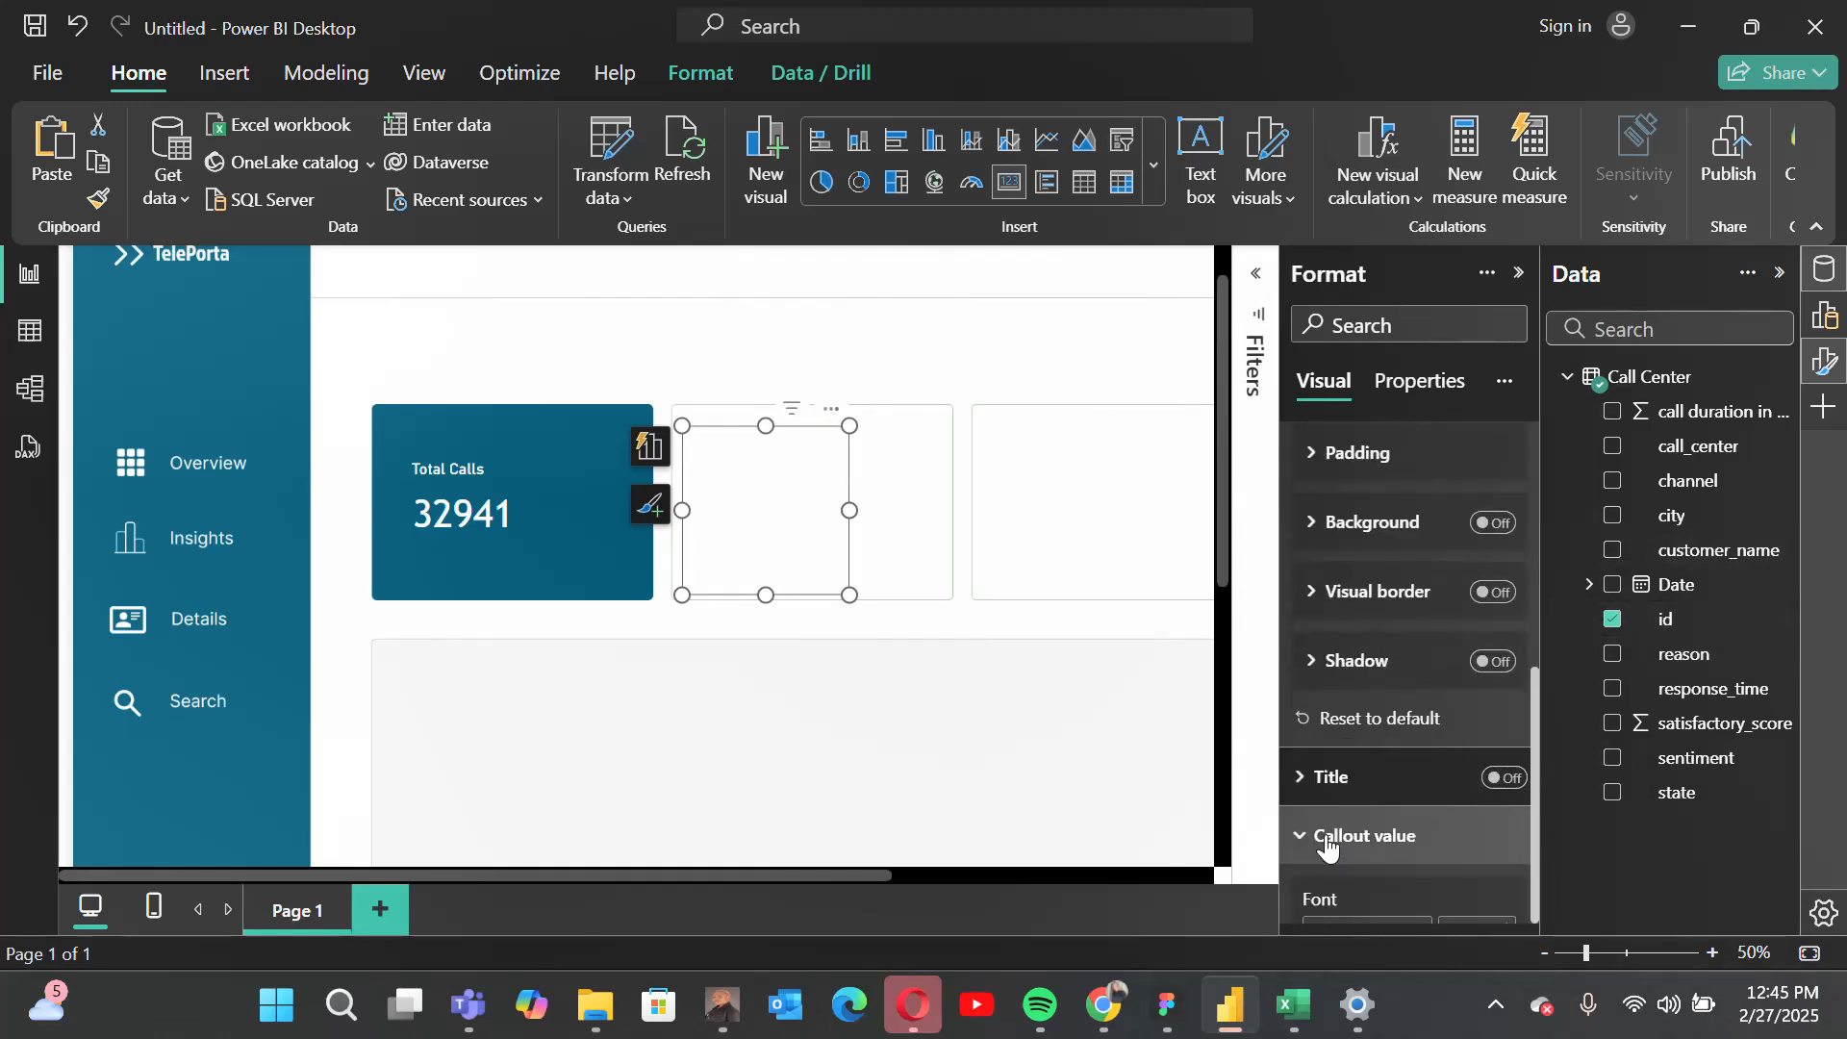
pyautogui.scroll(-5, 1329, 846)
pyautogui.click(1322, 616)
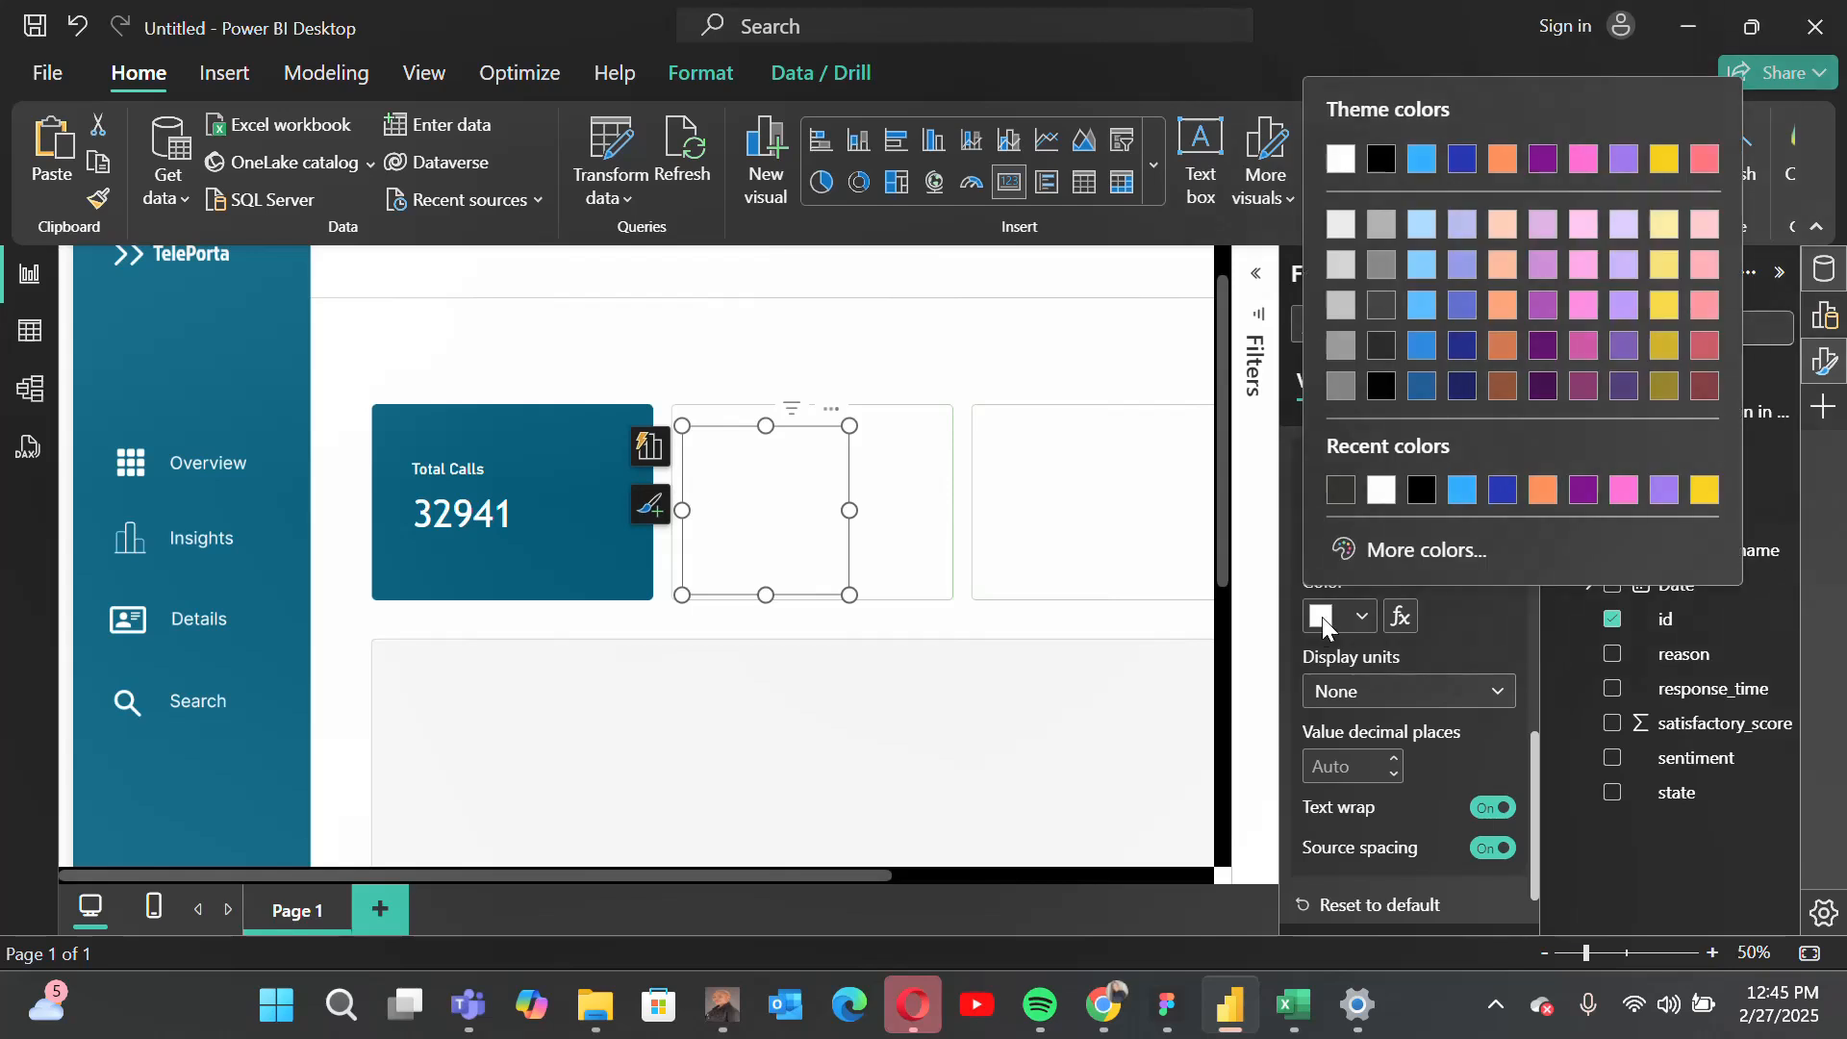
pyautogui.click(1340, 489)
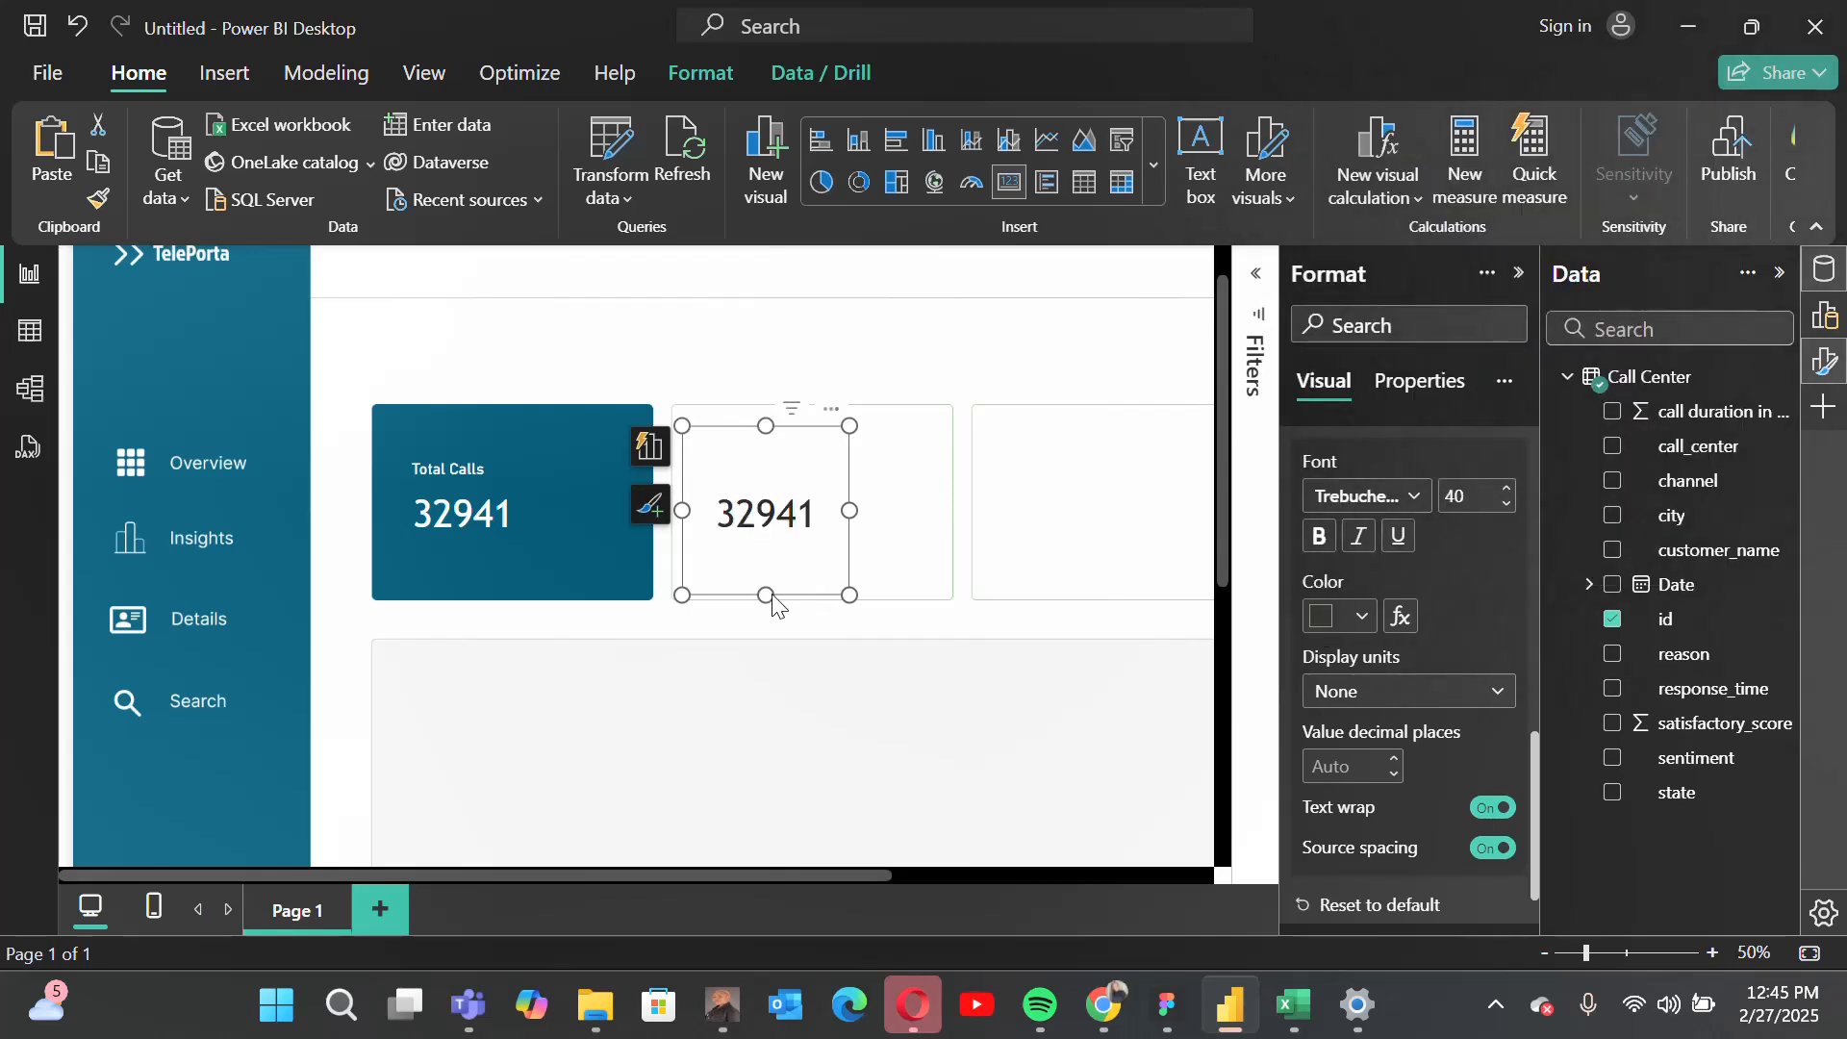
pyautogui.click(936, 539)
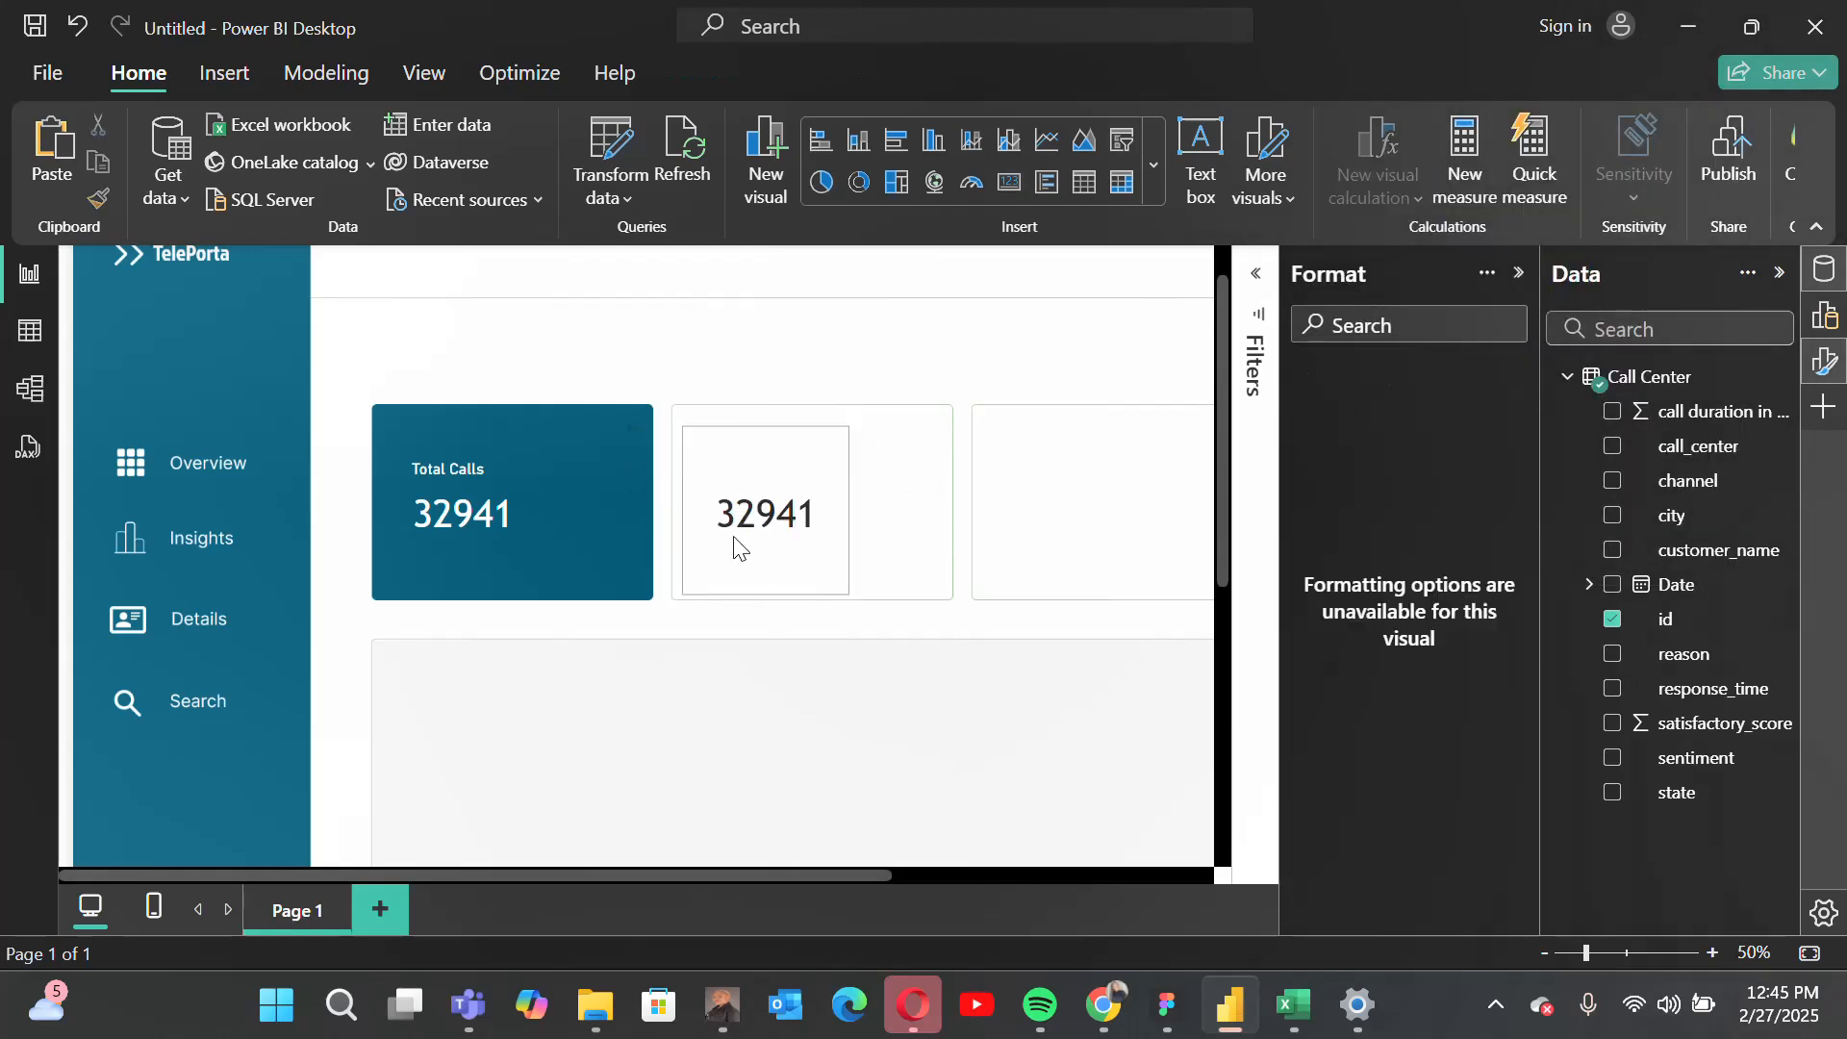
# Step: Remove the Count of id field from the card in the second tile and close the formatting options
pyautogui.click(795, 532)
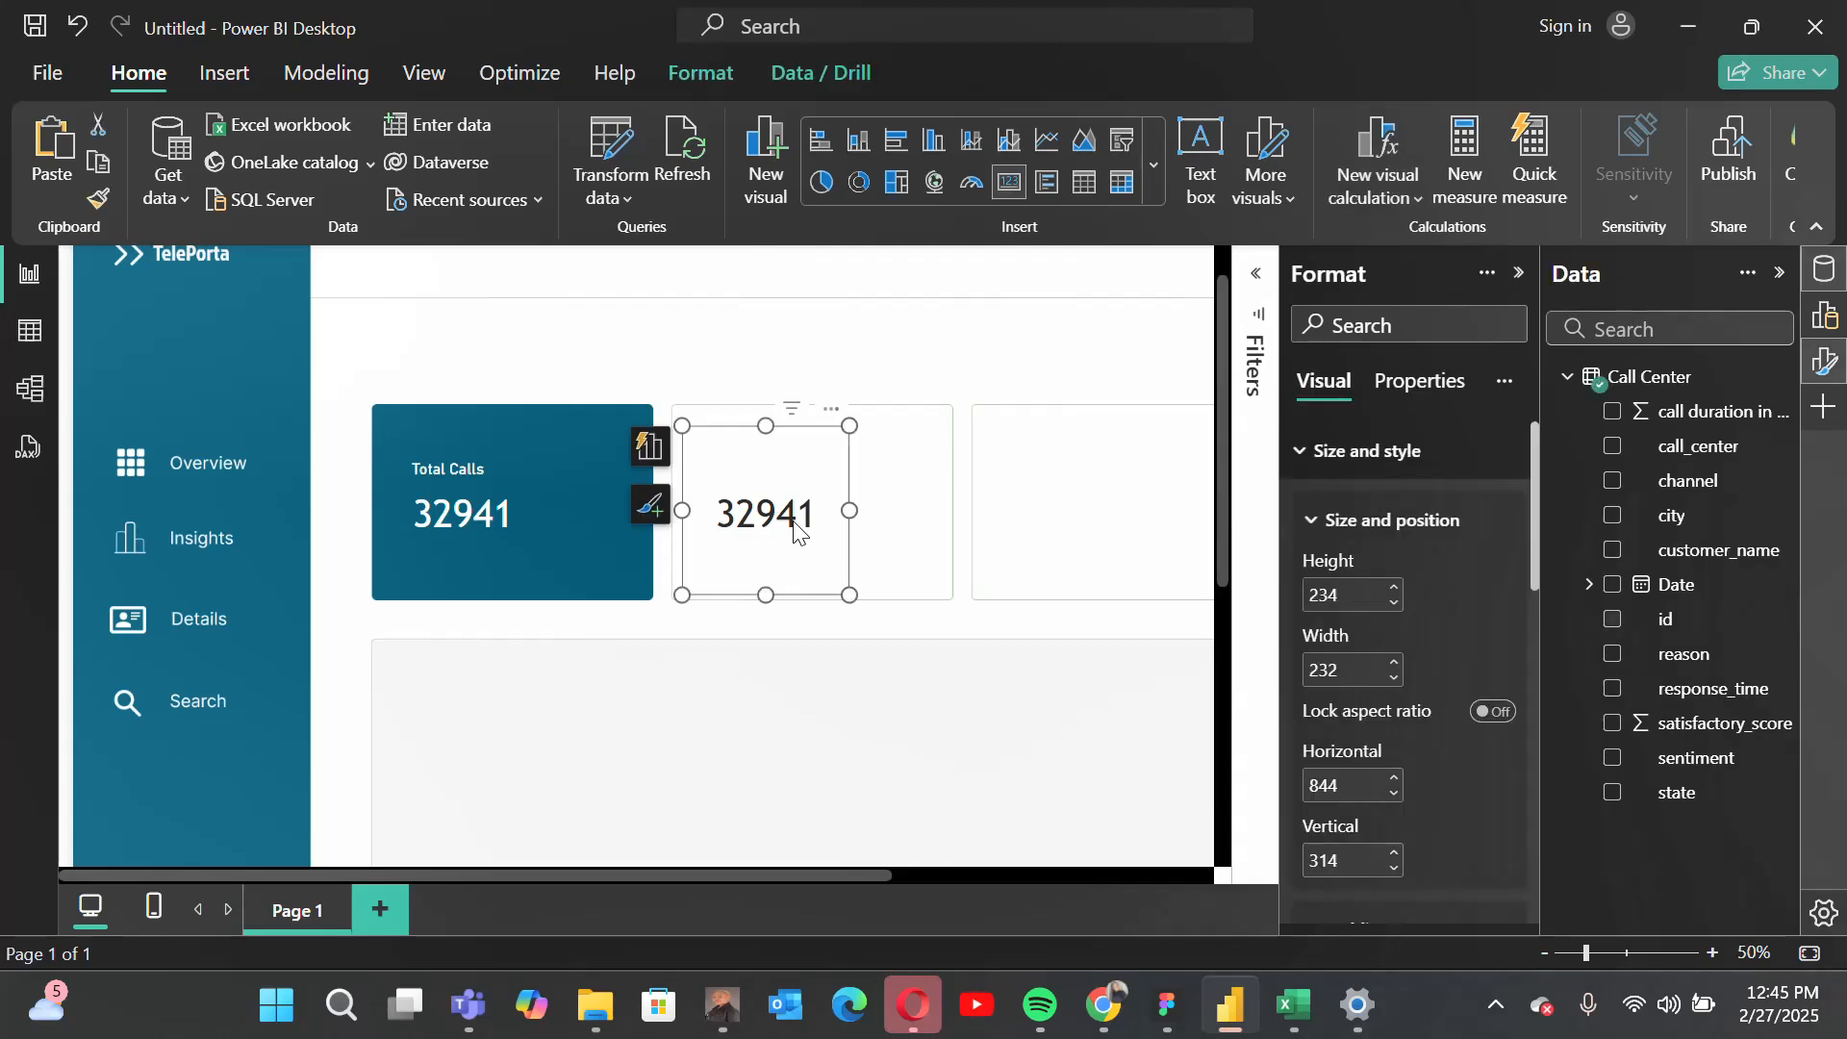
pyautogui.scroll(-8, 1376, 691)
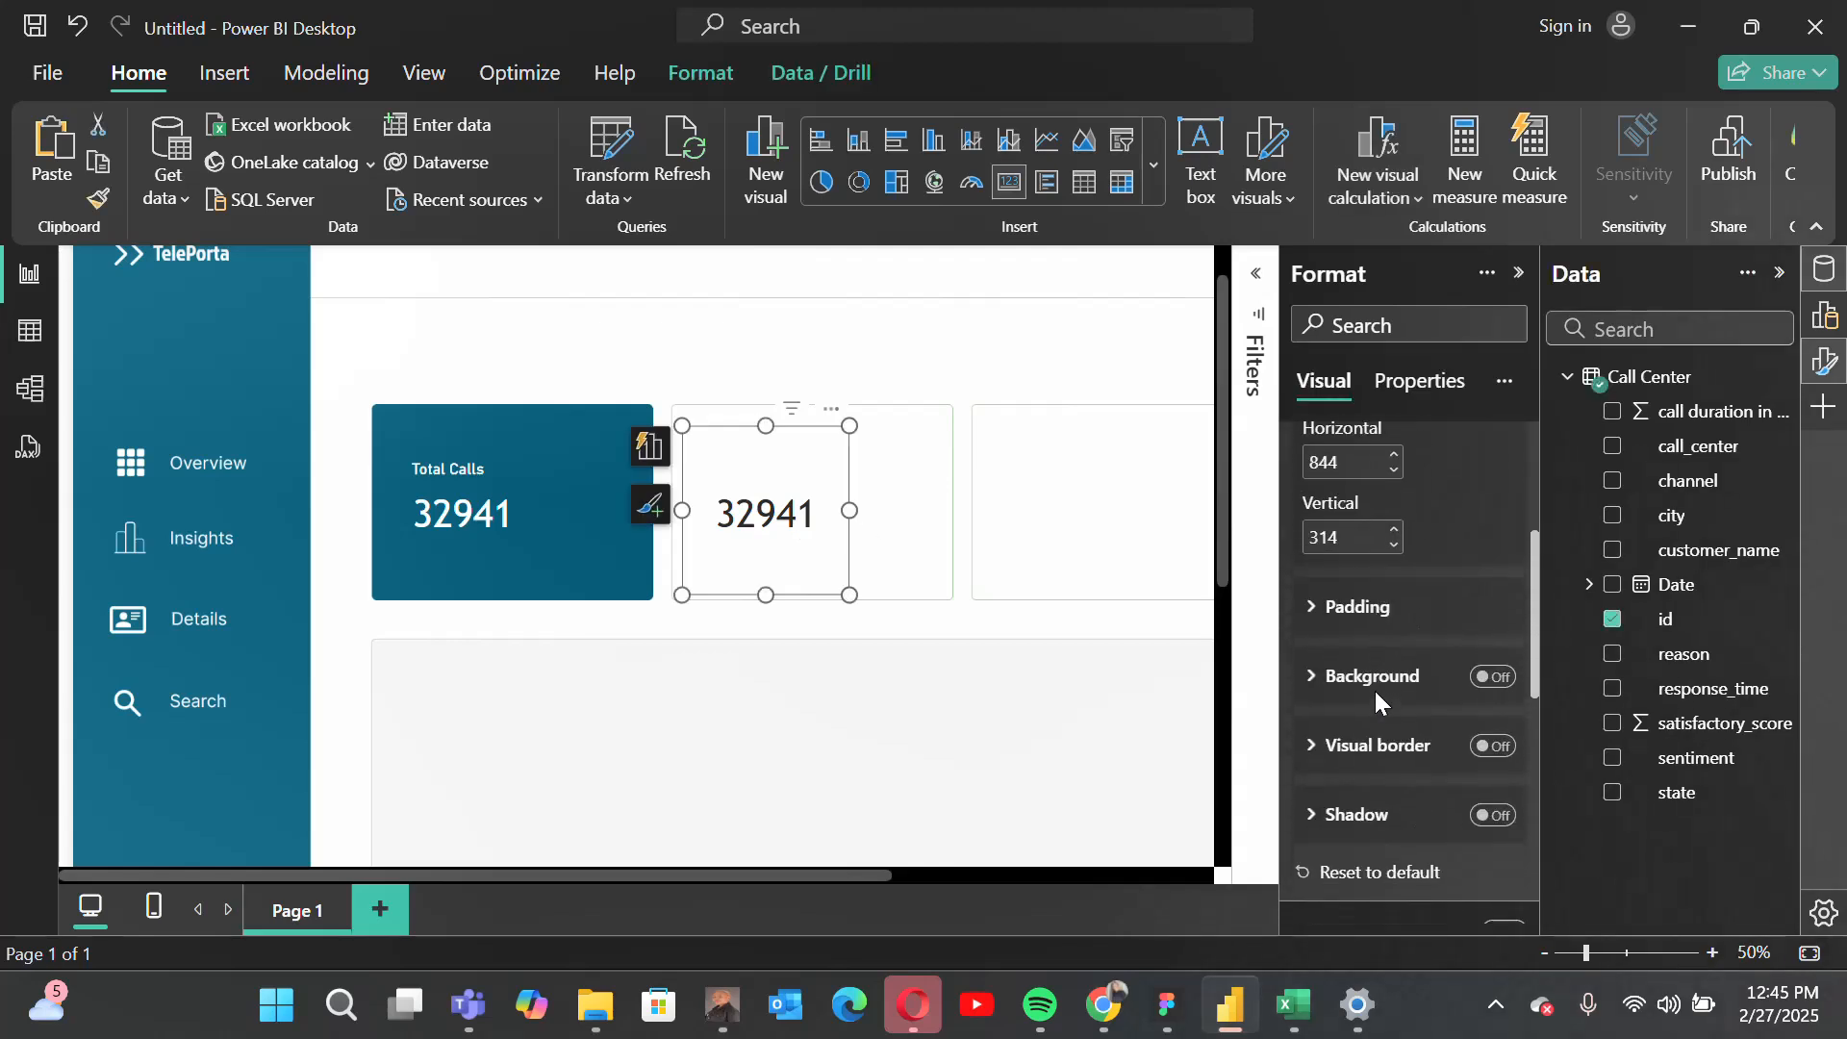
pyautogui.scroll(6, 1361, 597)
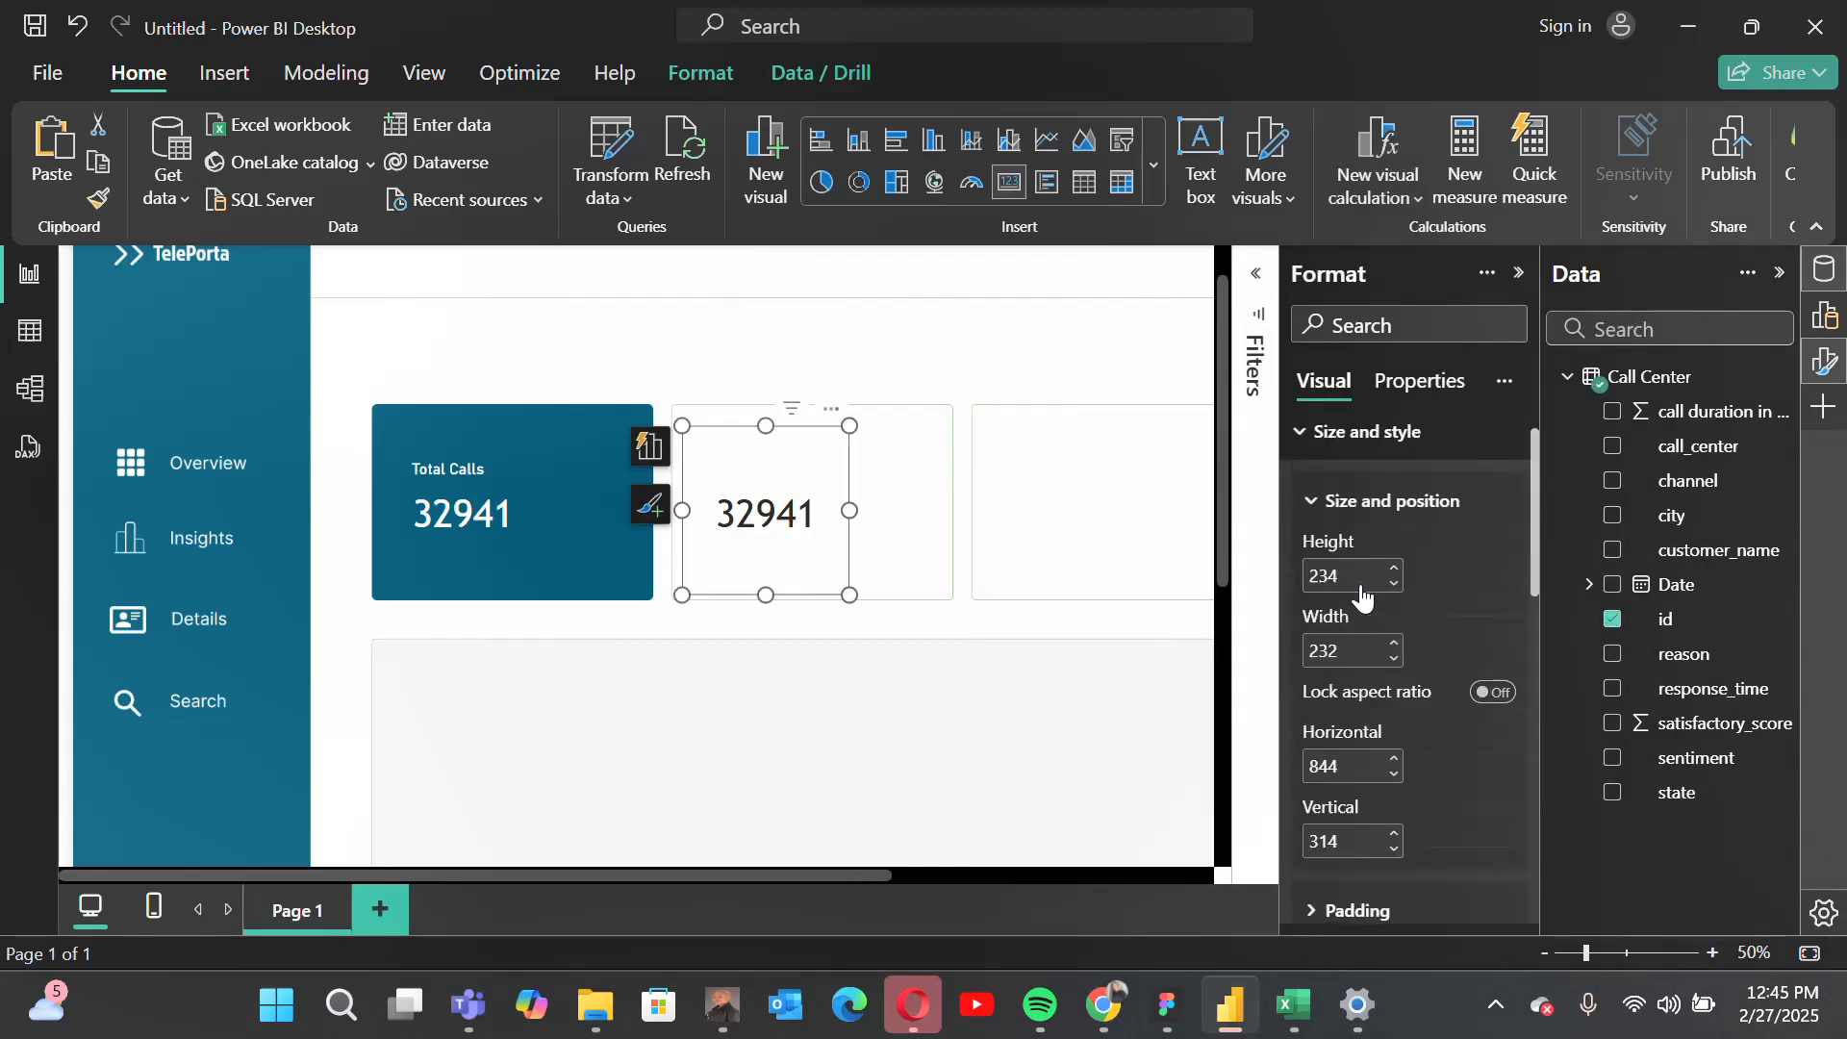
pyautogui.click(1366, 454)
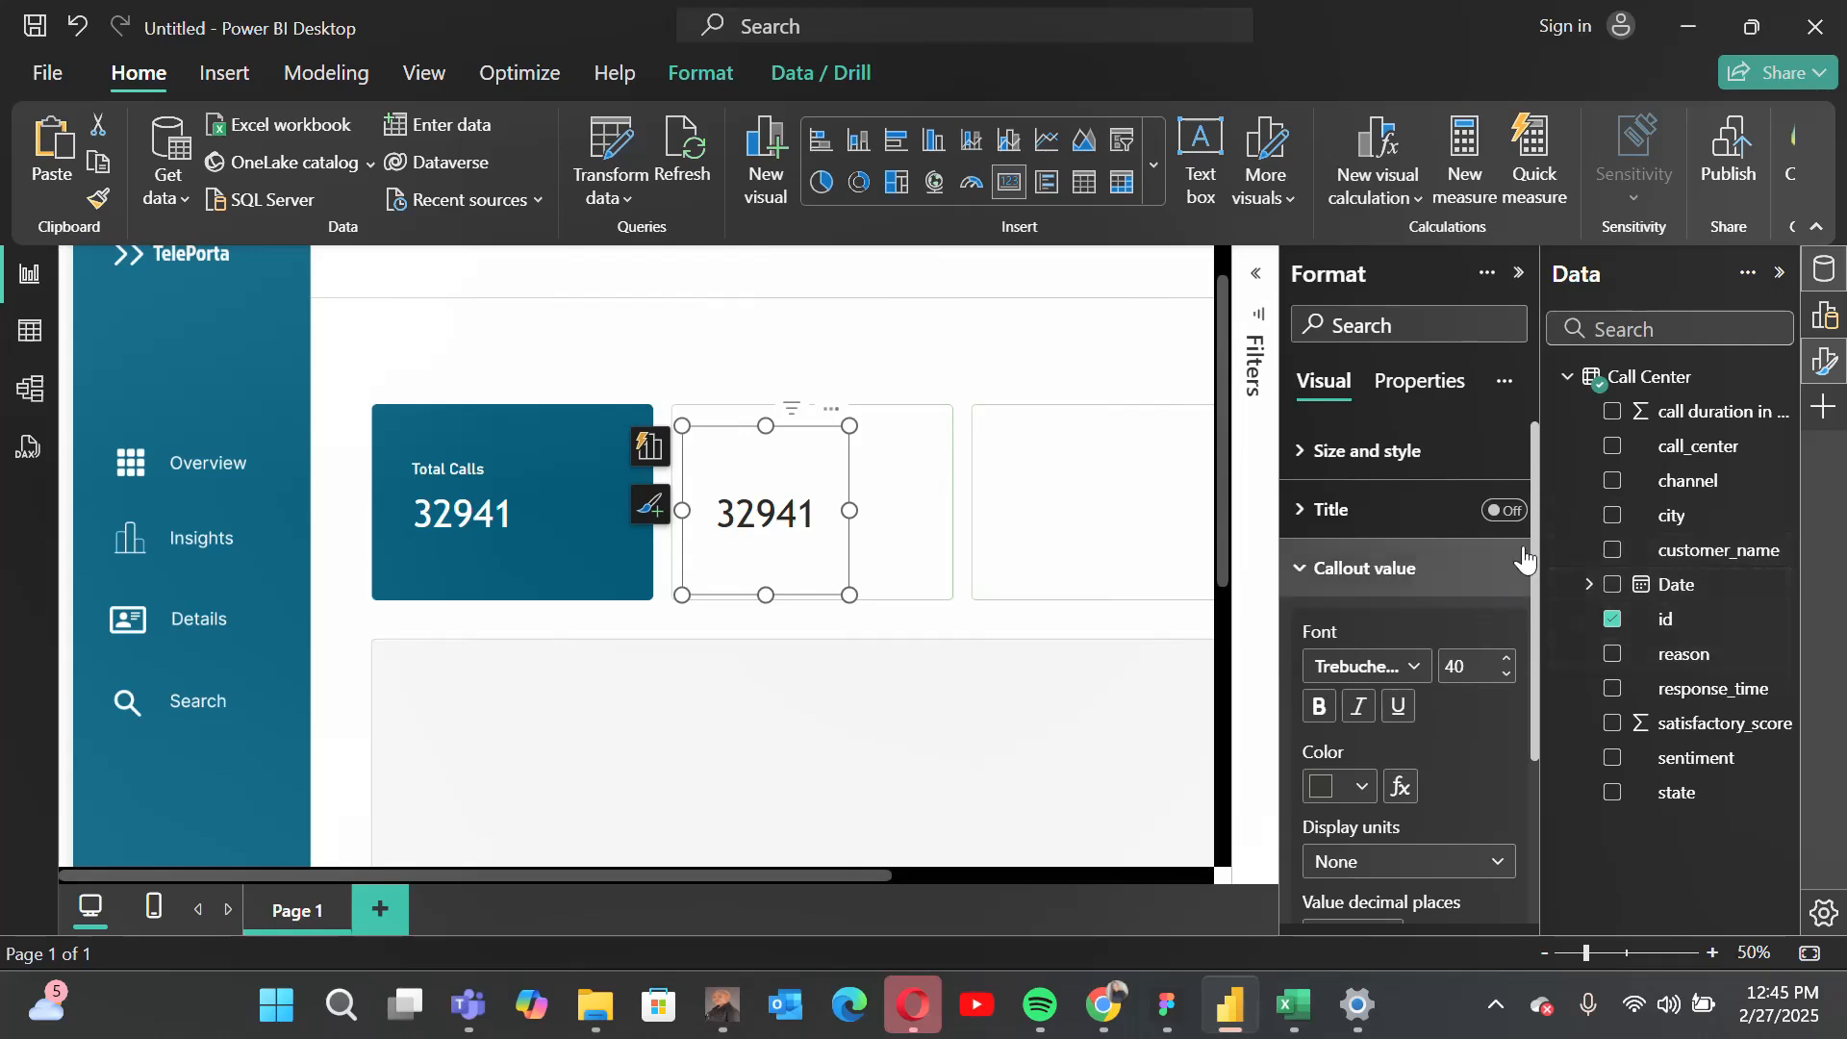
pyautogui.click(1831, 323)
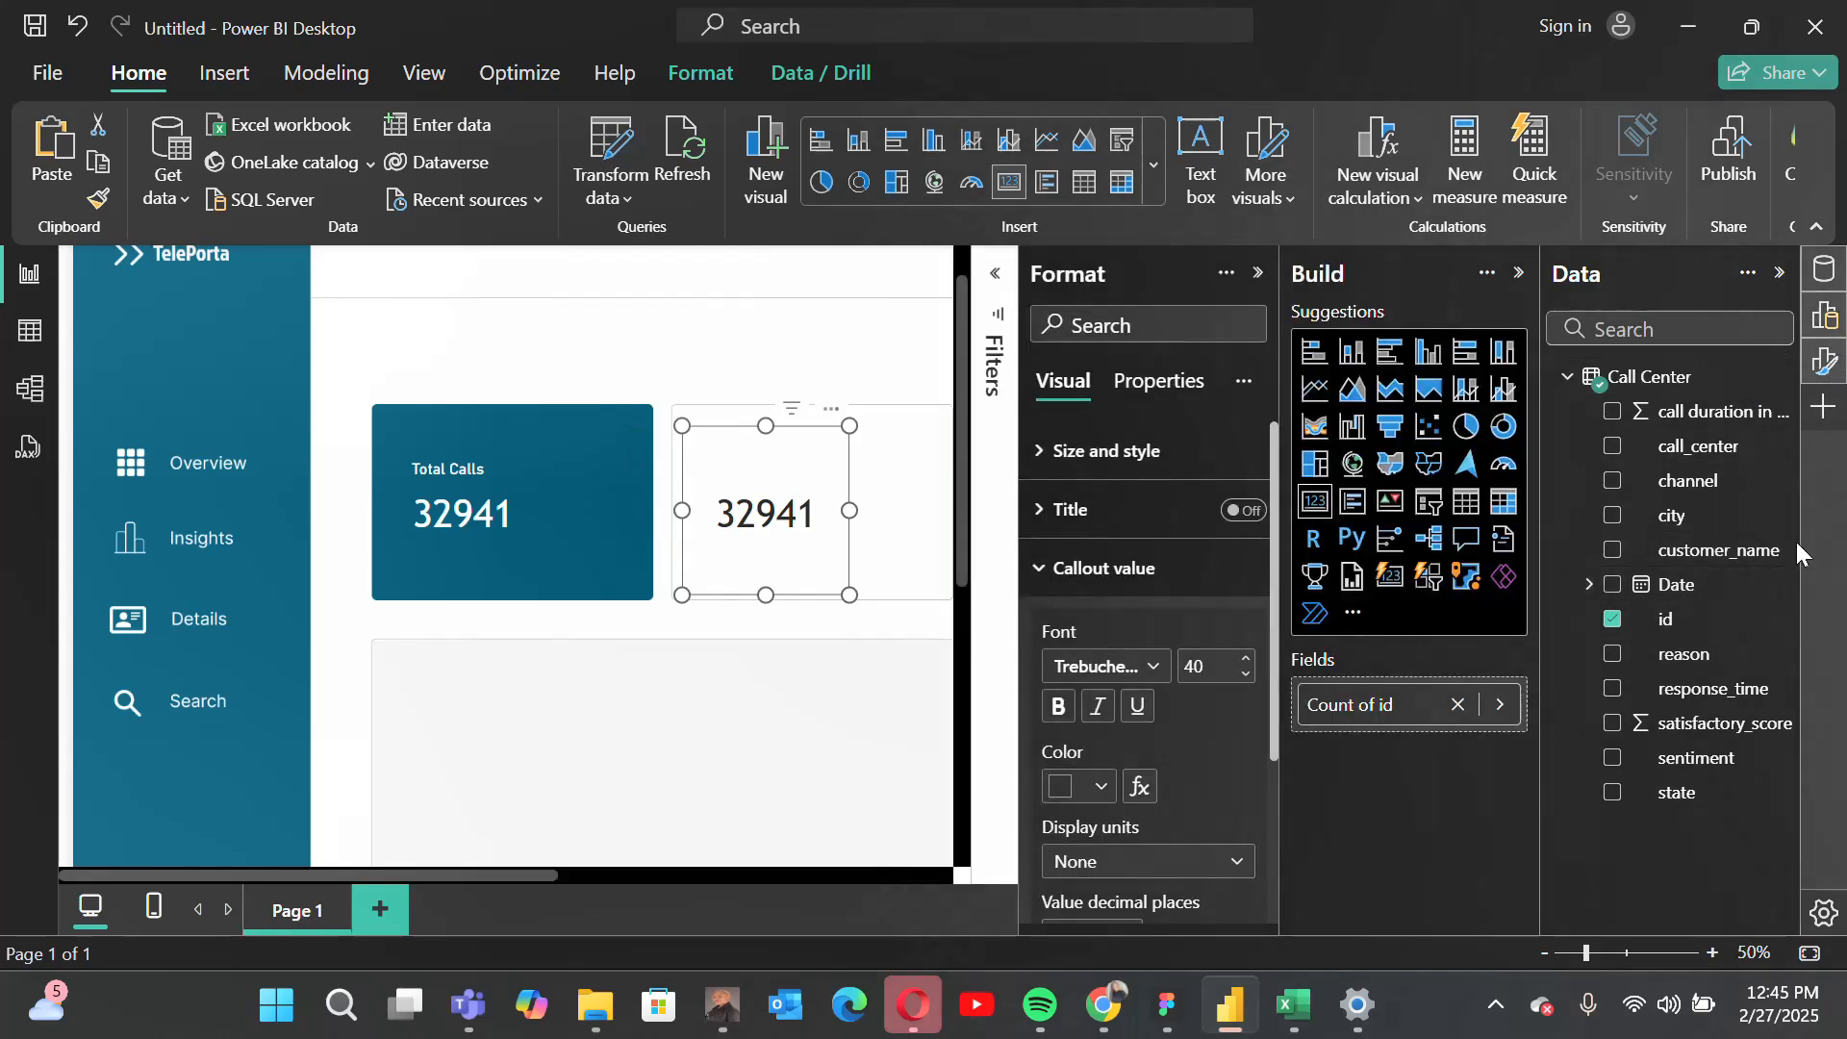
pyautogui.click(1454, 710)
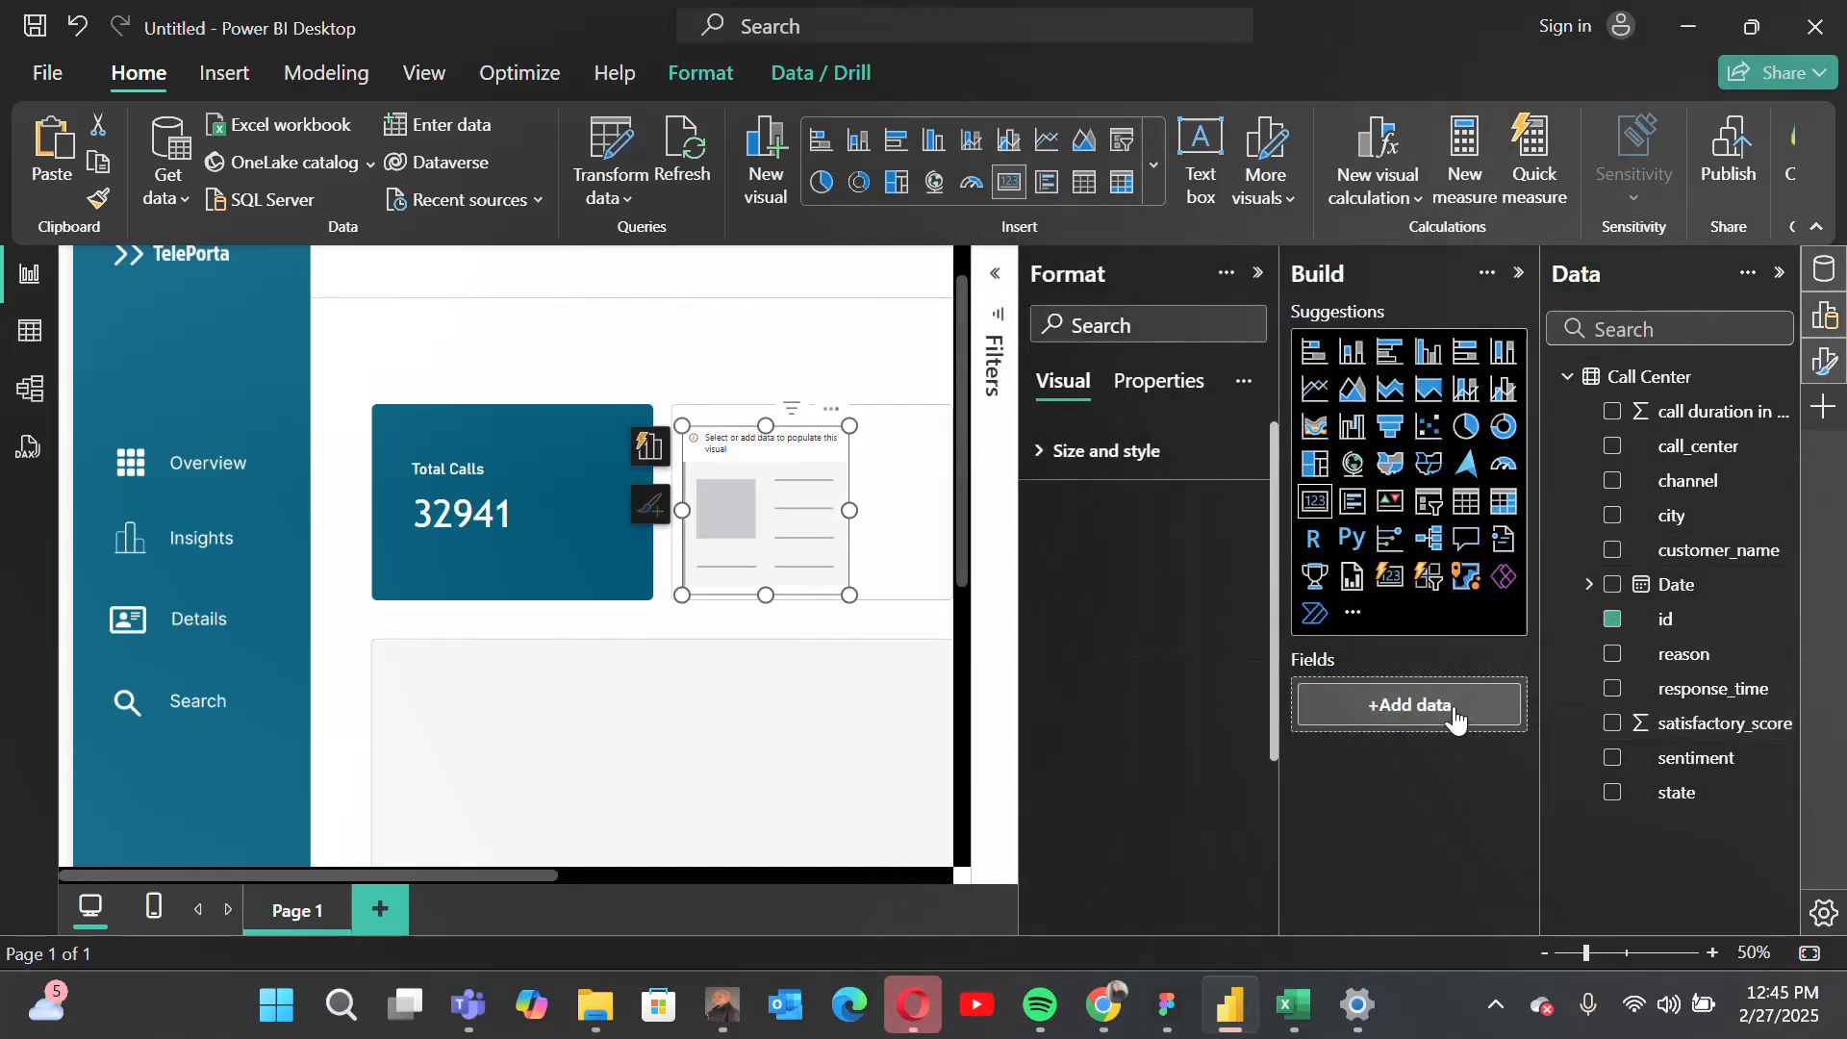
pyautogui.click(1257, 273)
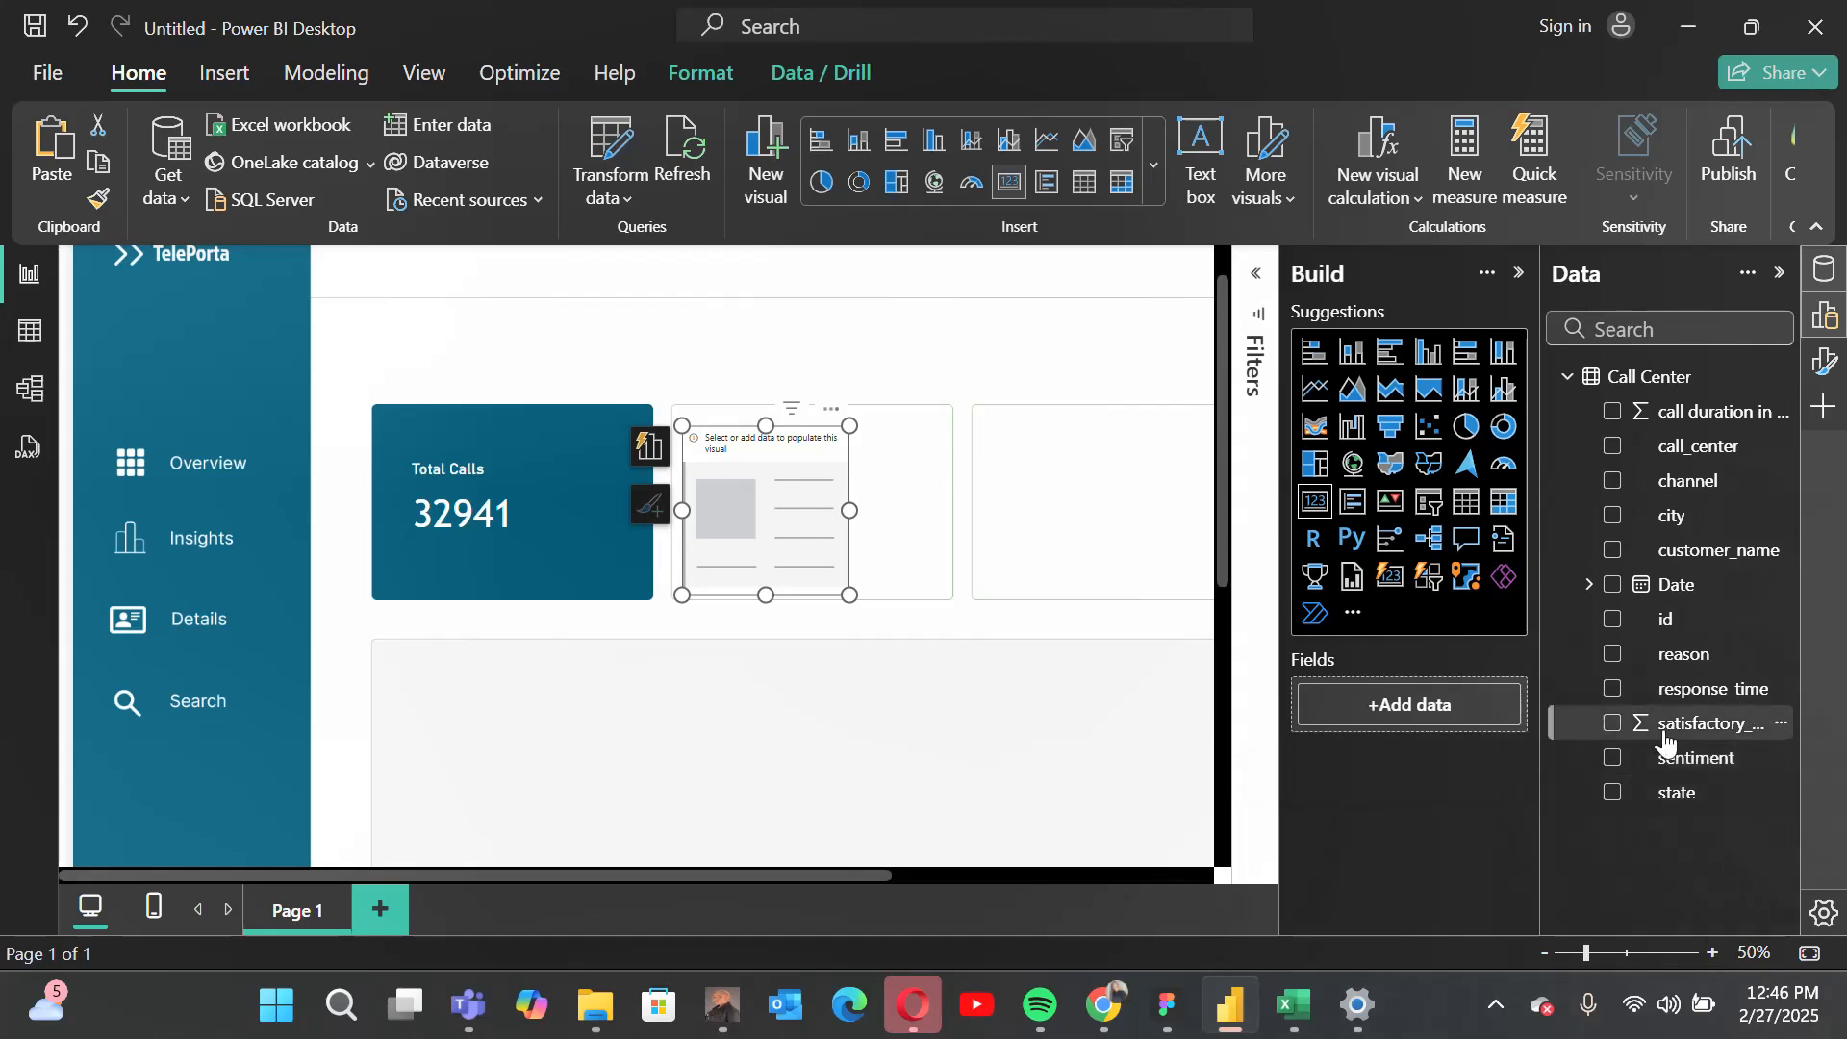
# Step: Add satisfactory_score to the second tile's card, summarize it as Average, and deselect the card
pyautogui.moveTo(1742, 740); pyautogui.dragTo(1435, 708)
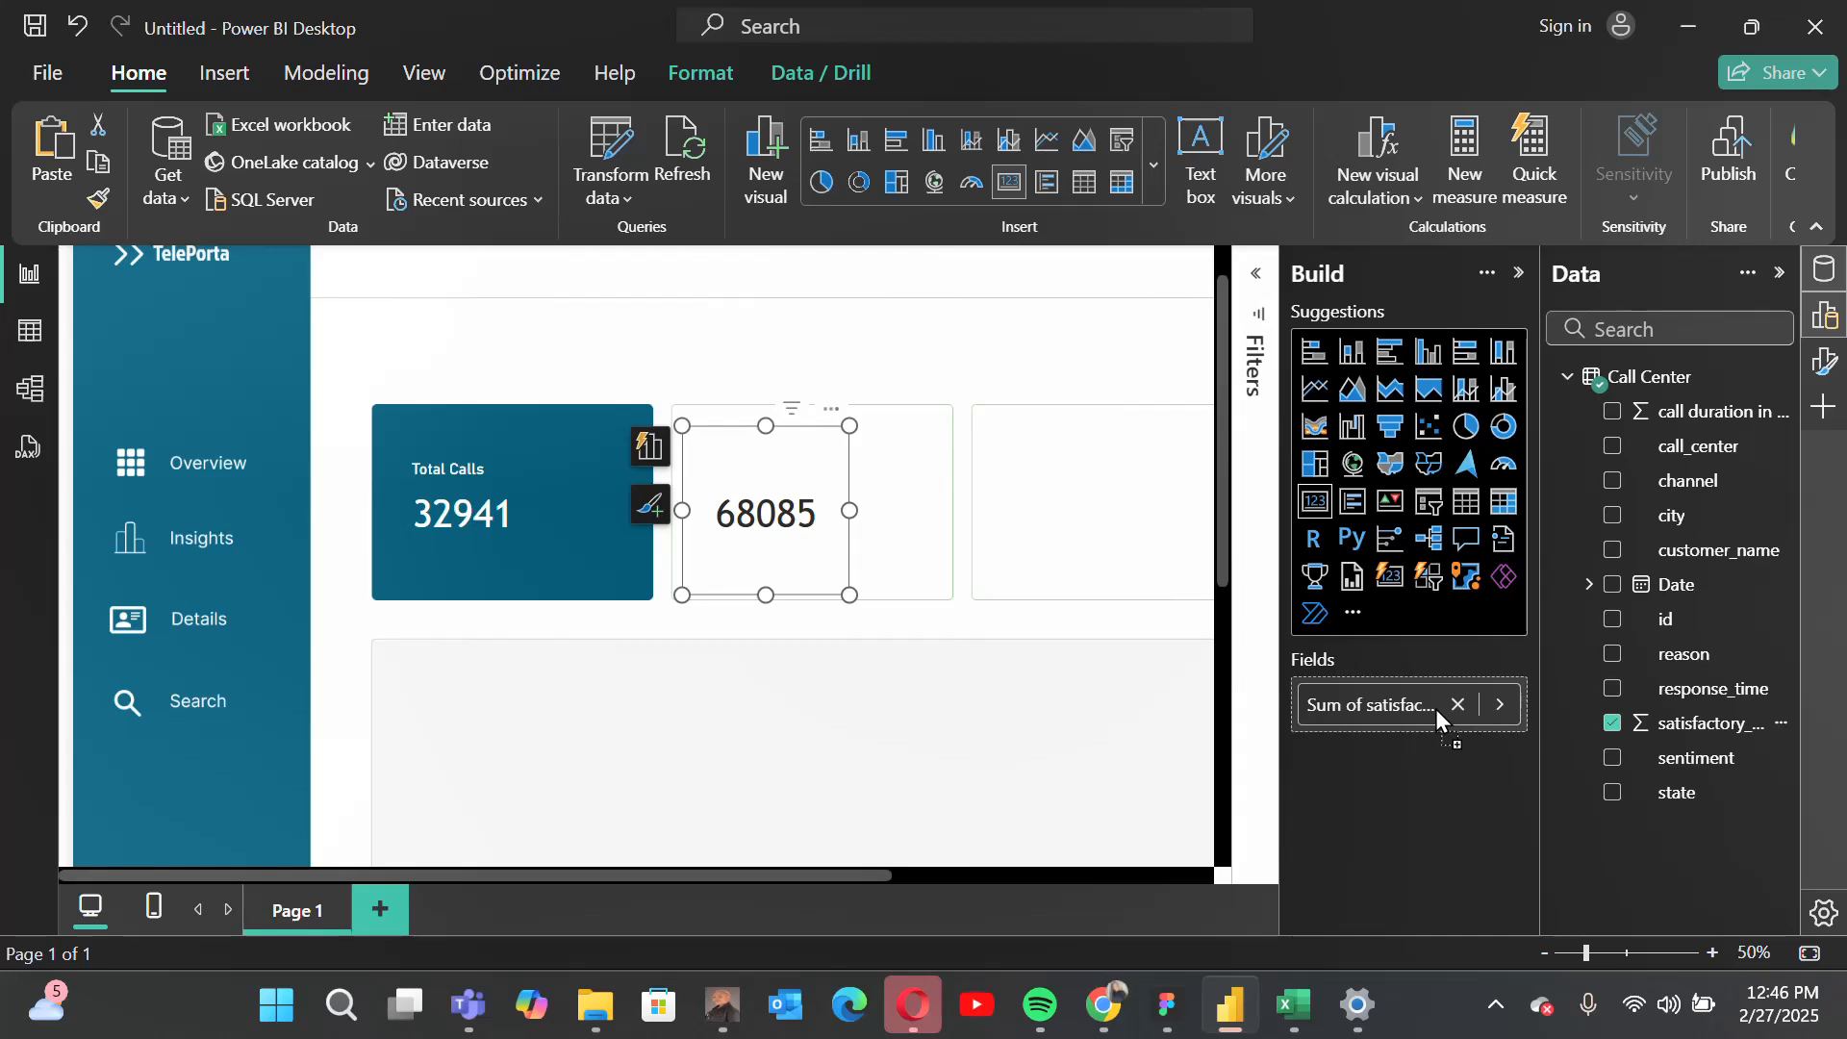
pyautogui.click(1507, 718)
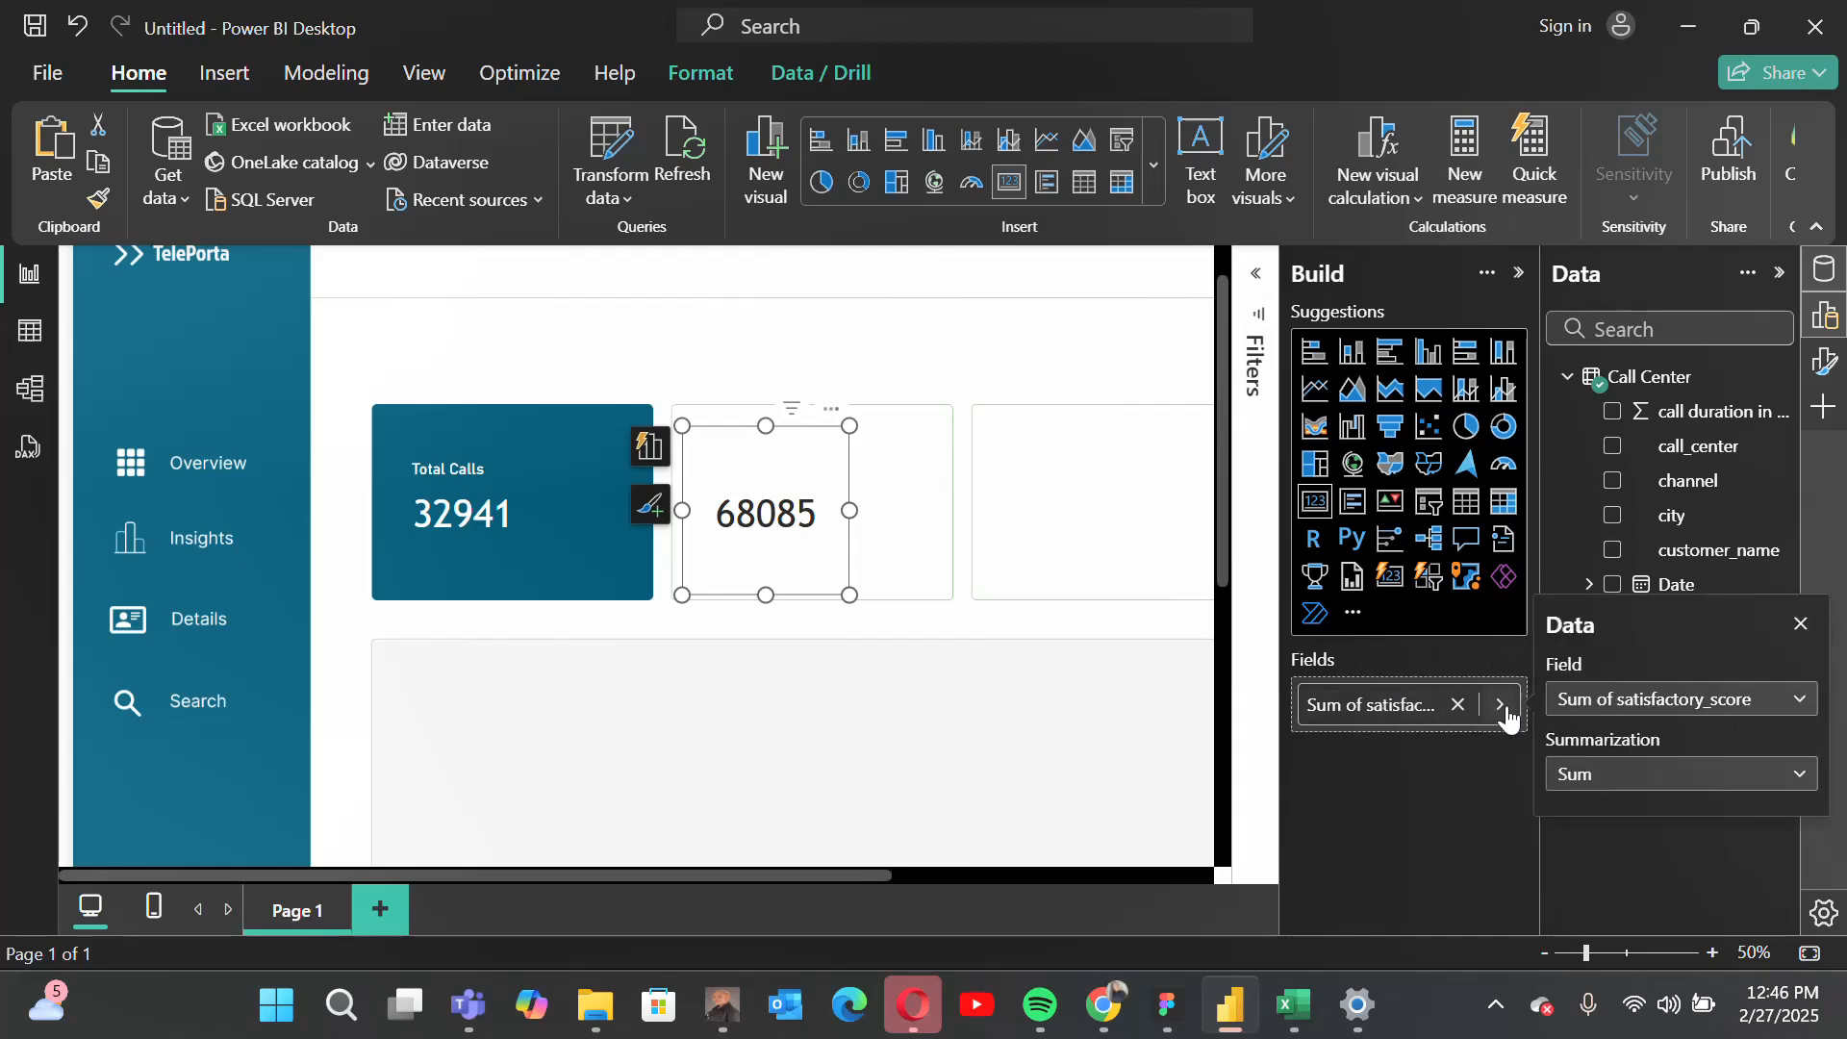
pyautogui.click(1725, 786)
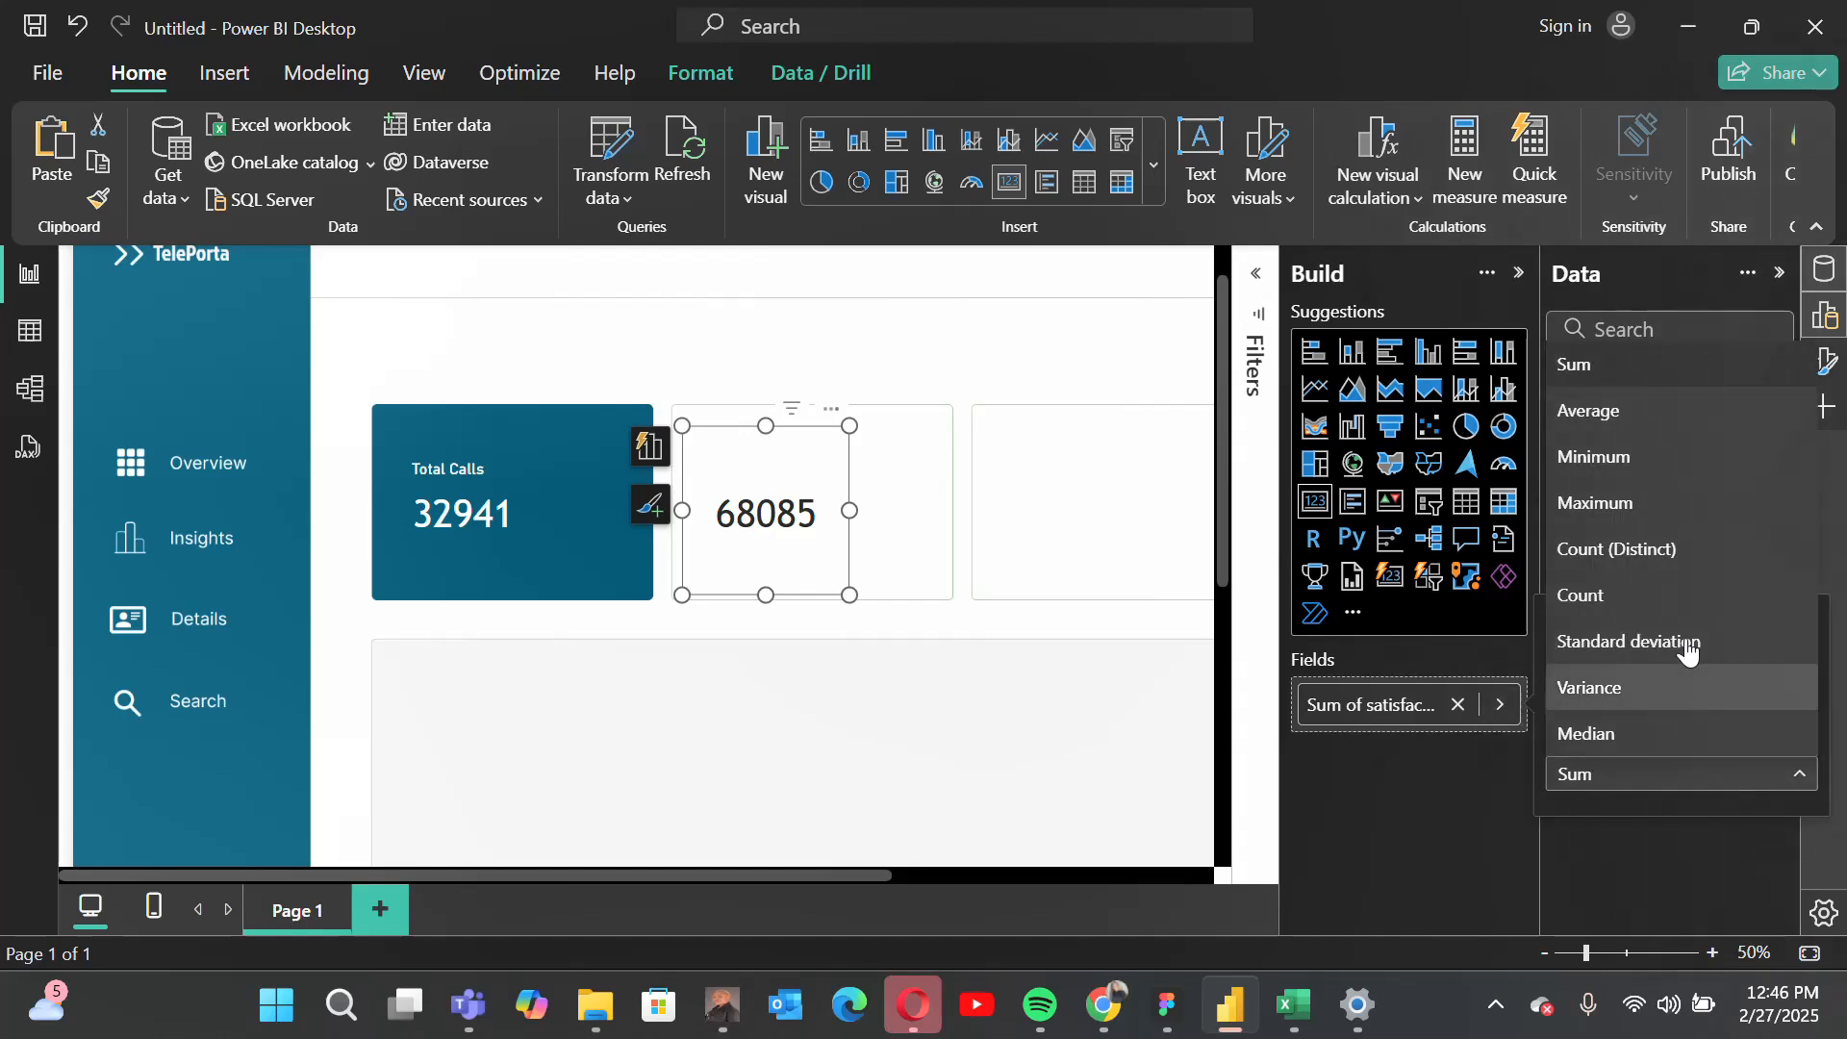
pyautogui.click(1624, 424)
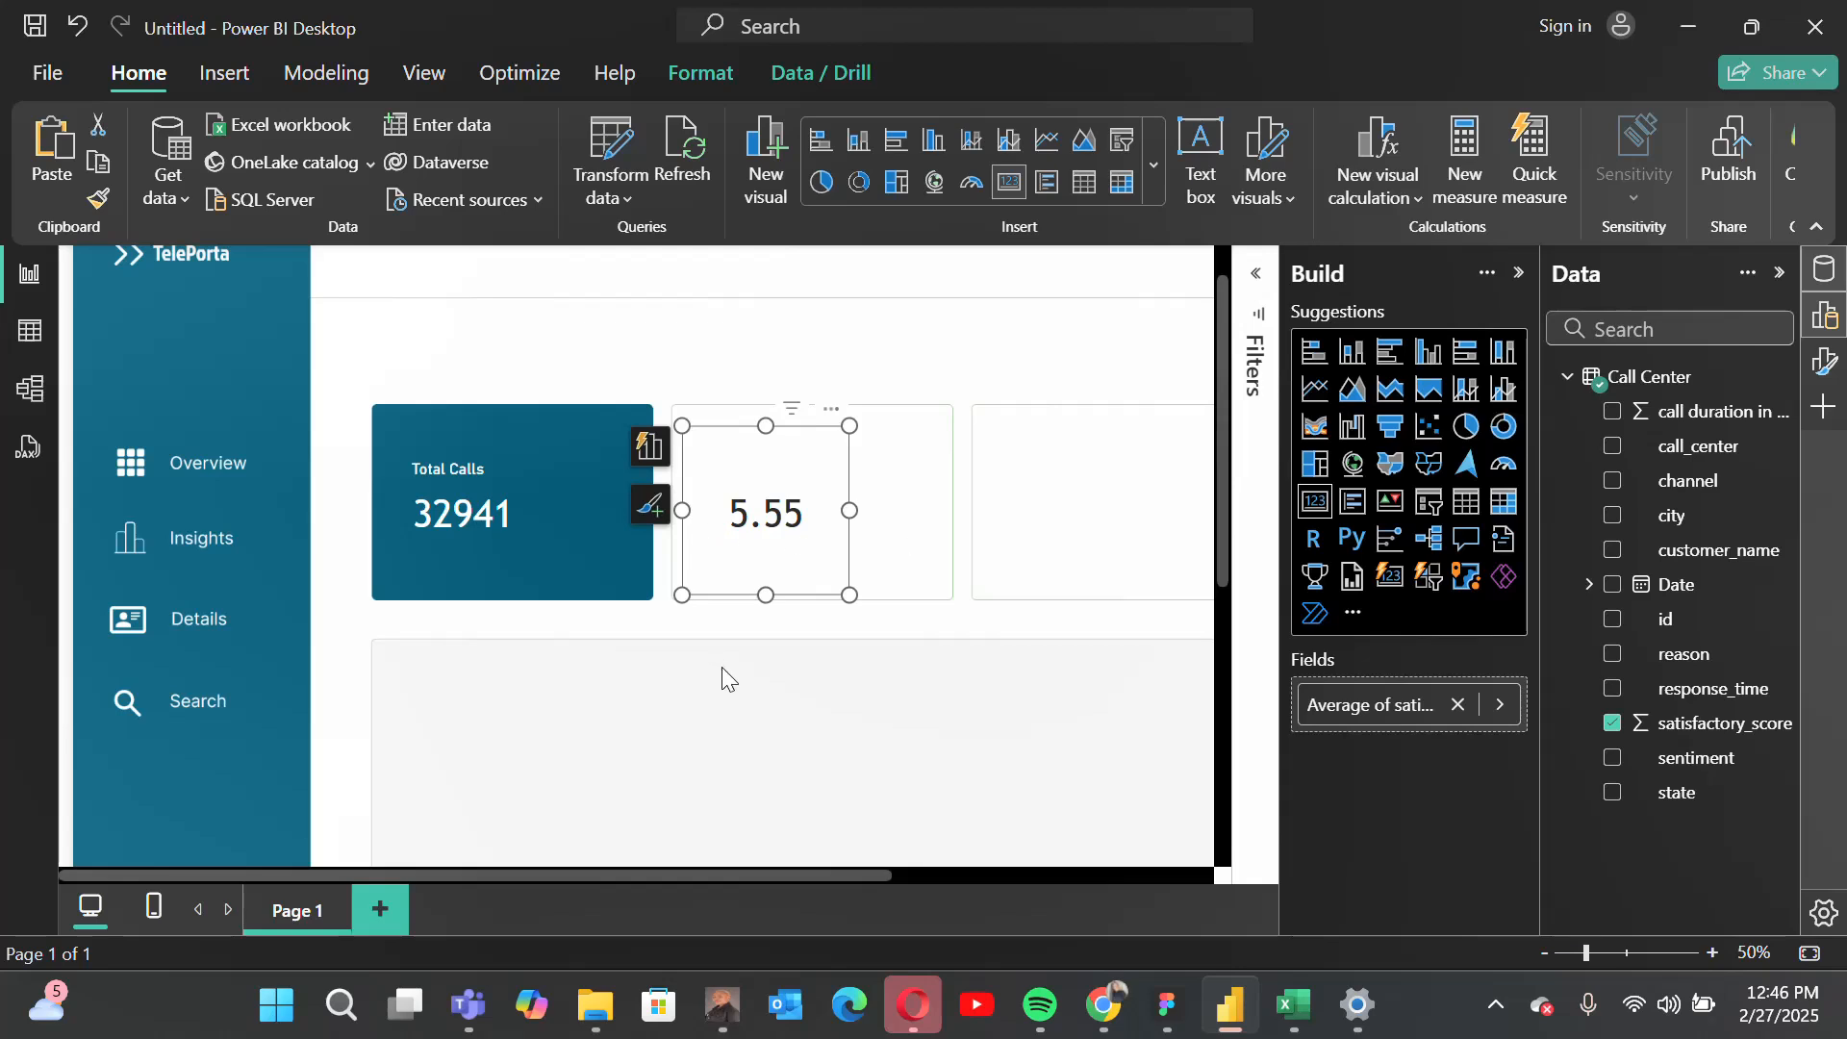
pyautogui.click(768, 642)
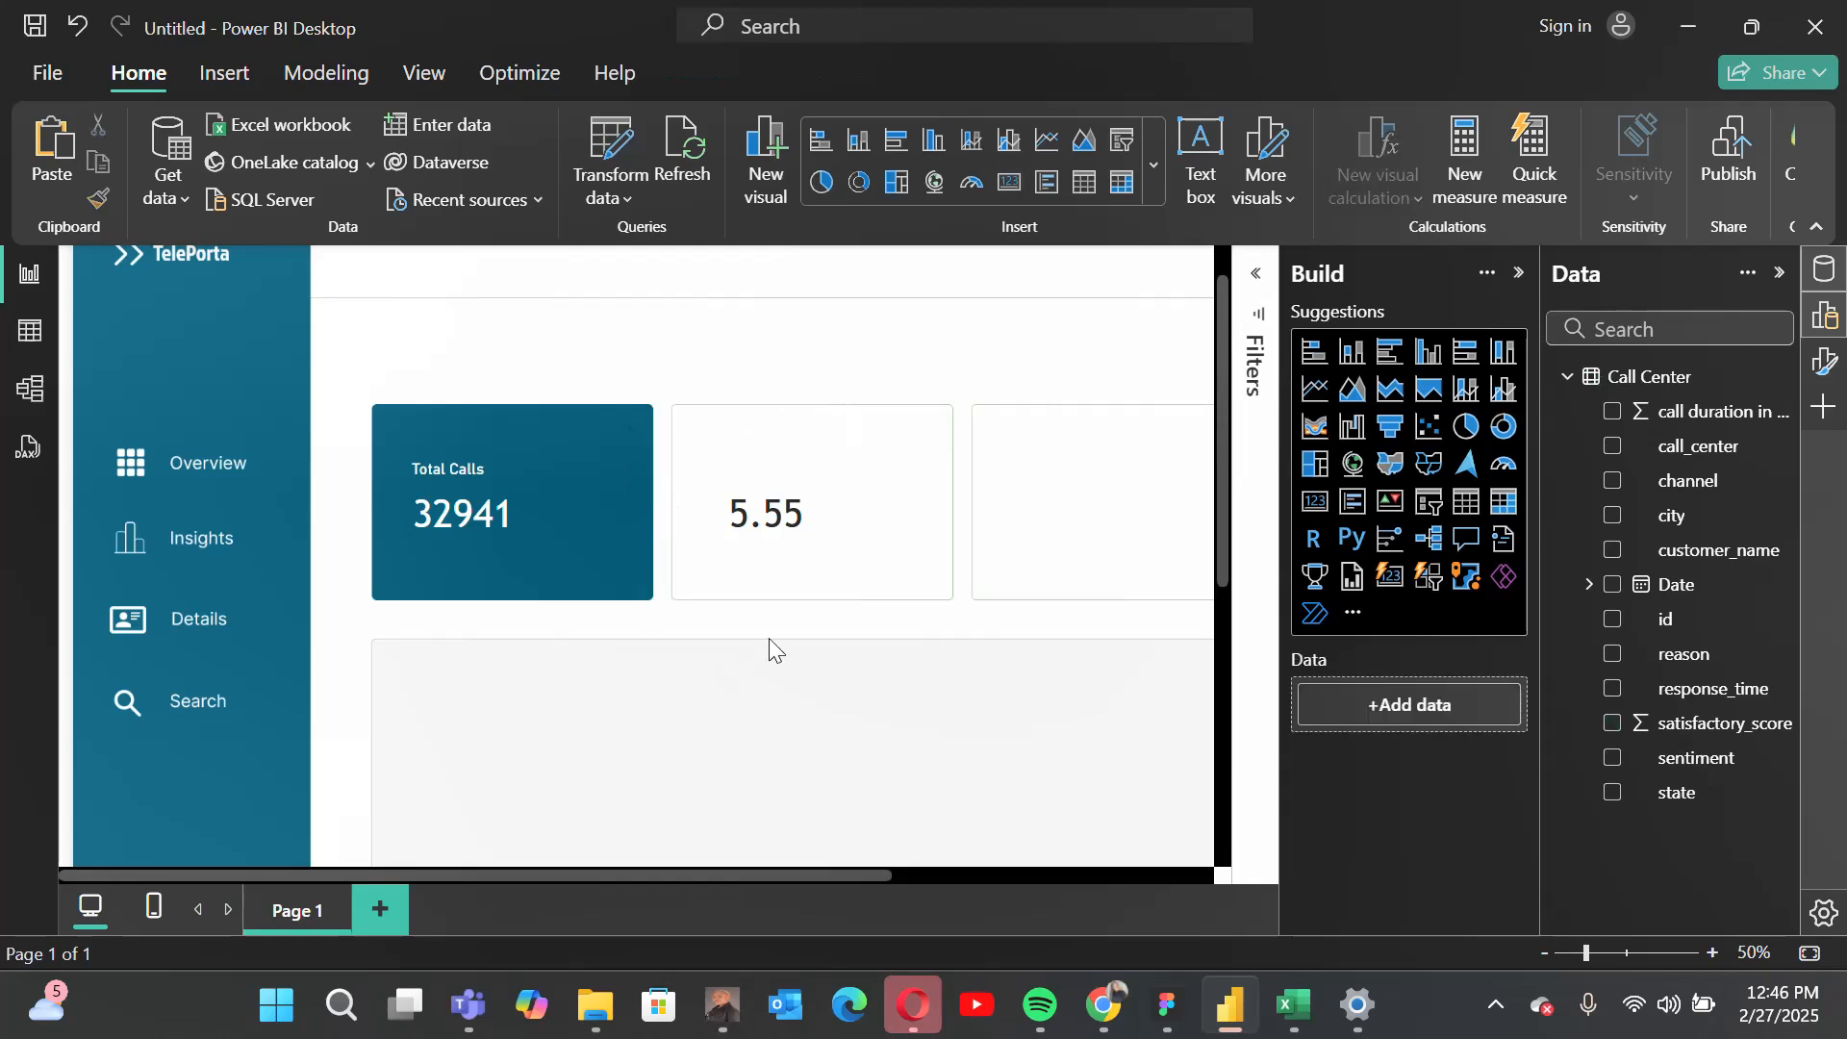
# Step: Duplicate the Total Calls label and place the copy above the average value in the second tile
pyautogui.click(462, 462)
pyautogui.click(101, 166)
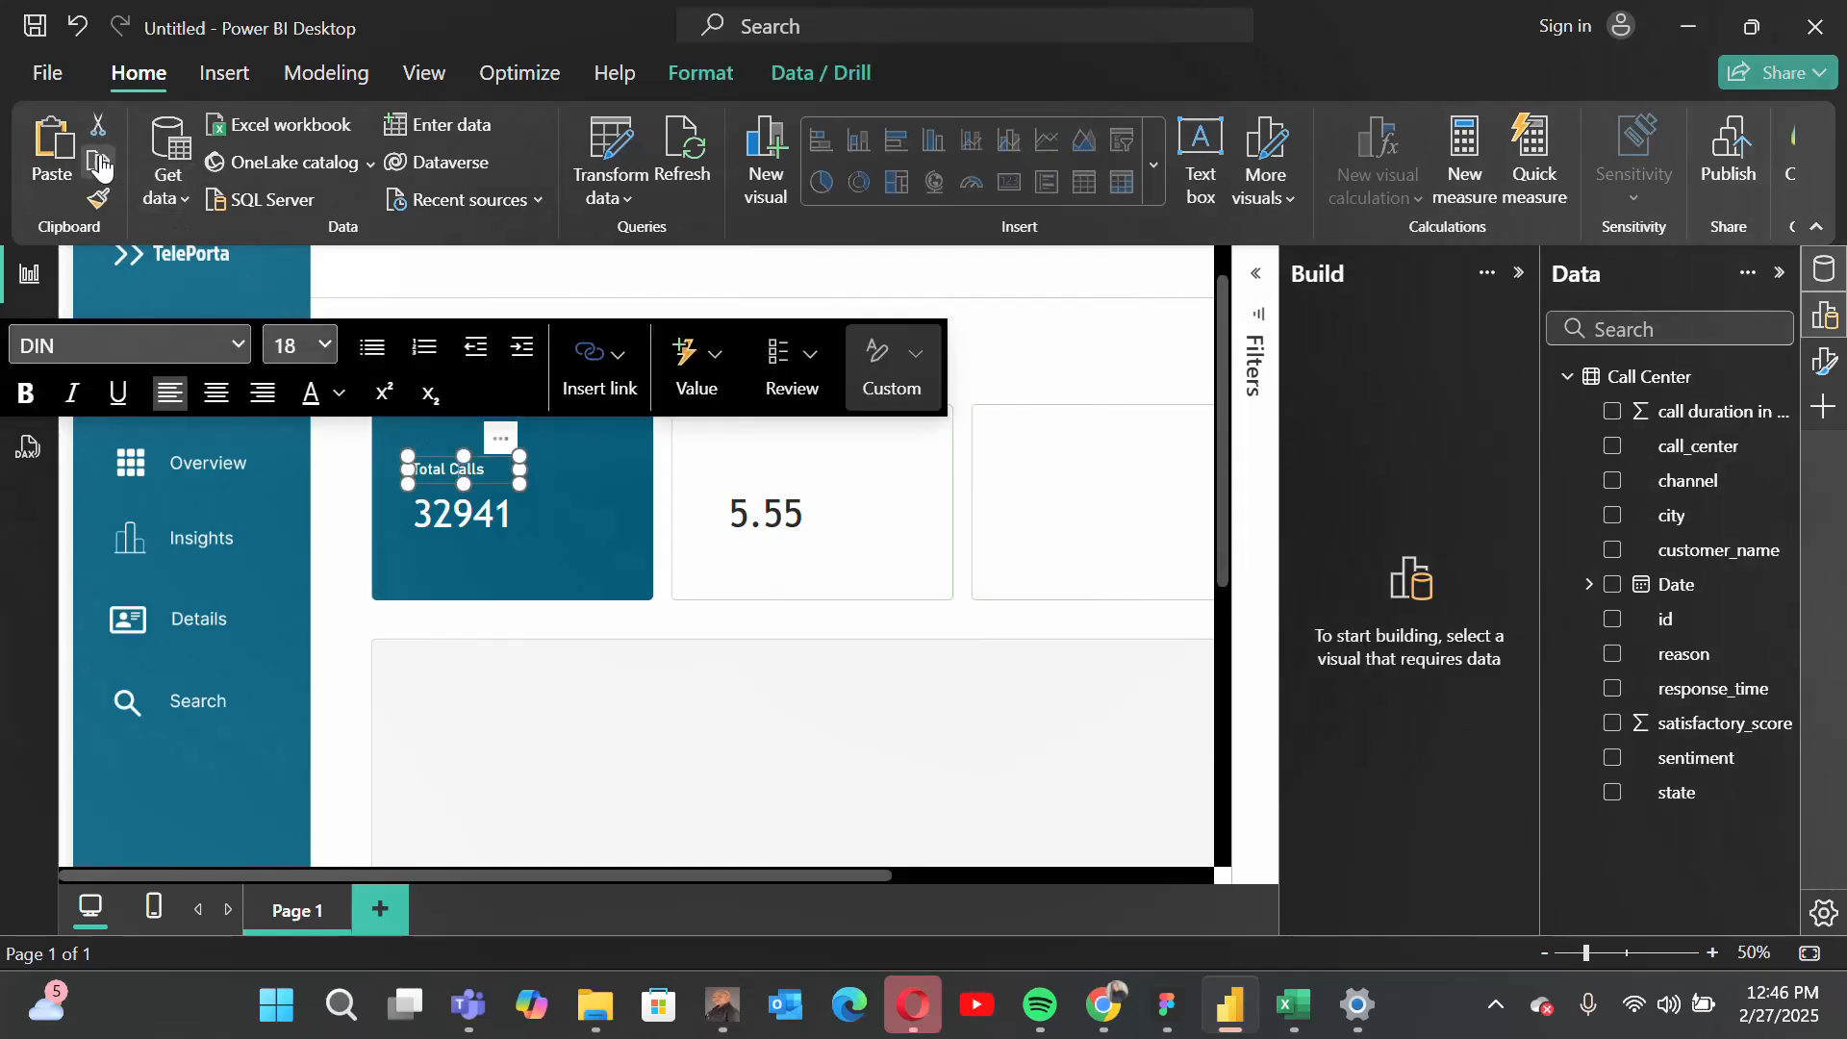
pyautogui.click(52, 154)
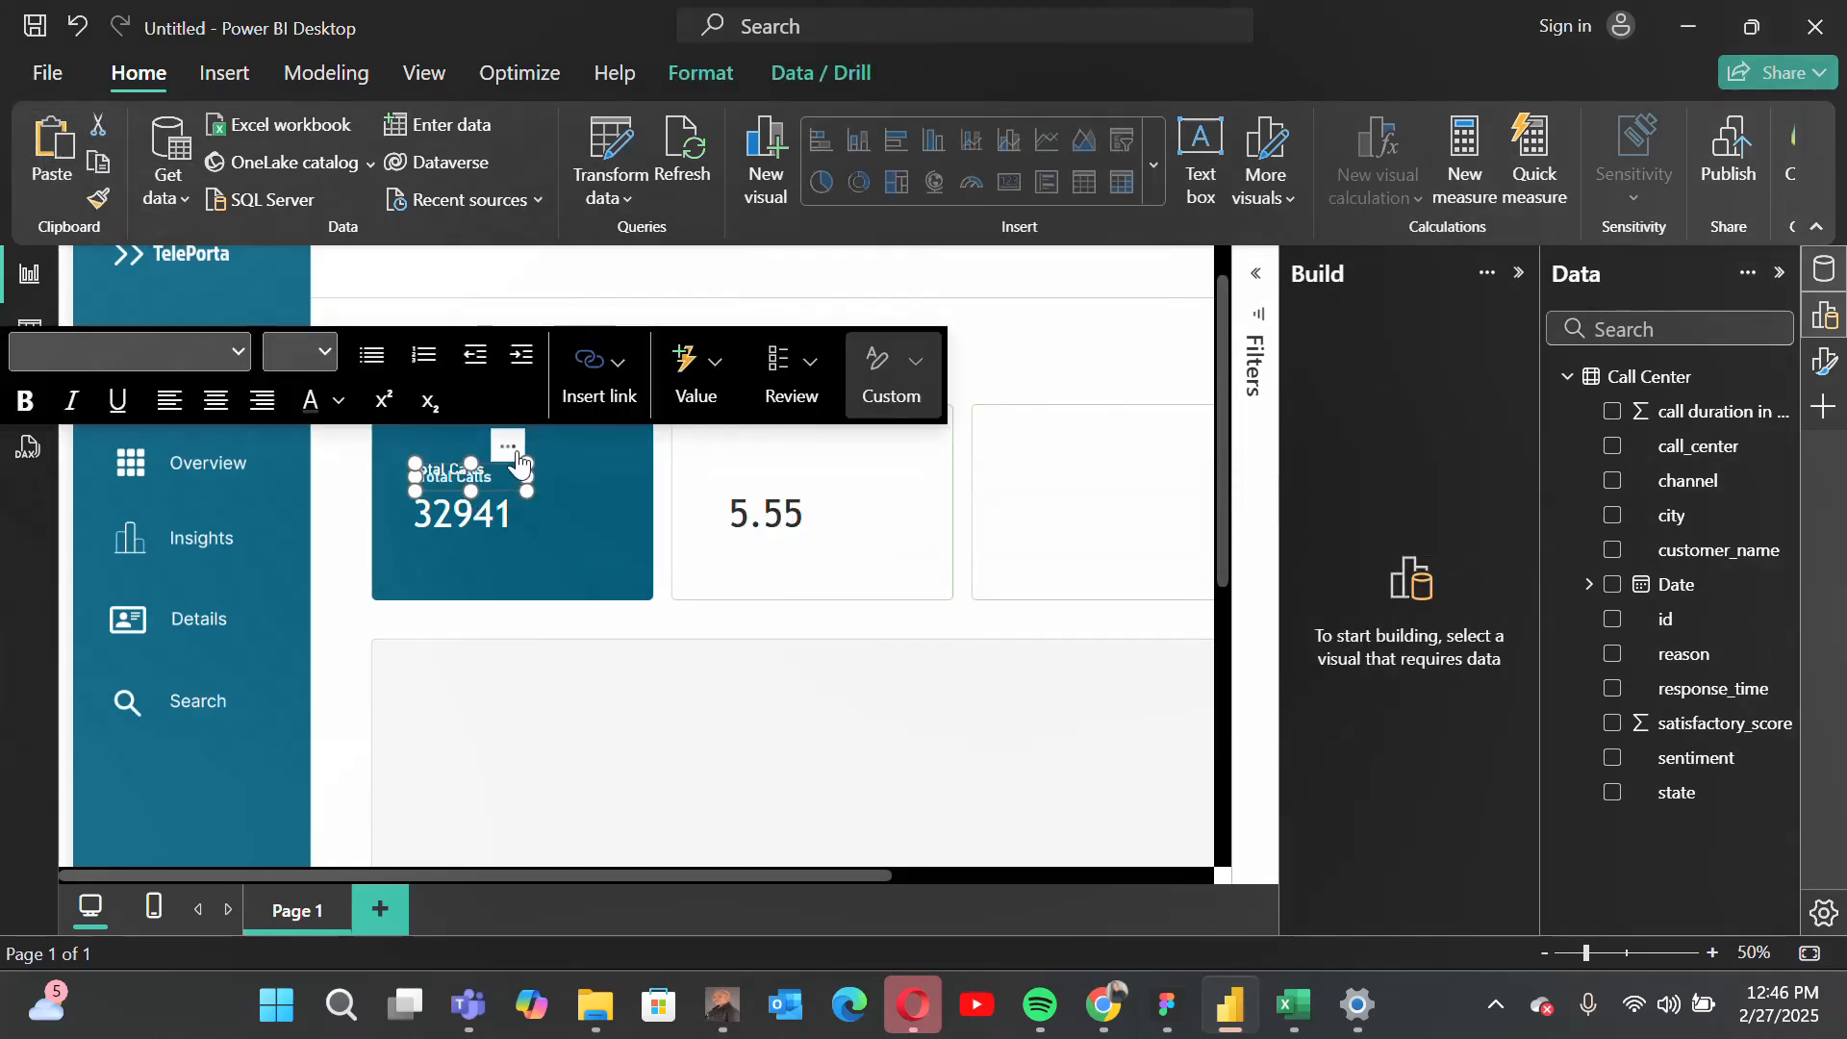
pyautogui.moveTo(523, 447); pyautogui.dragTo(823, 440)
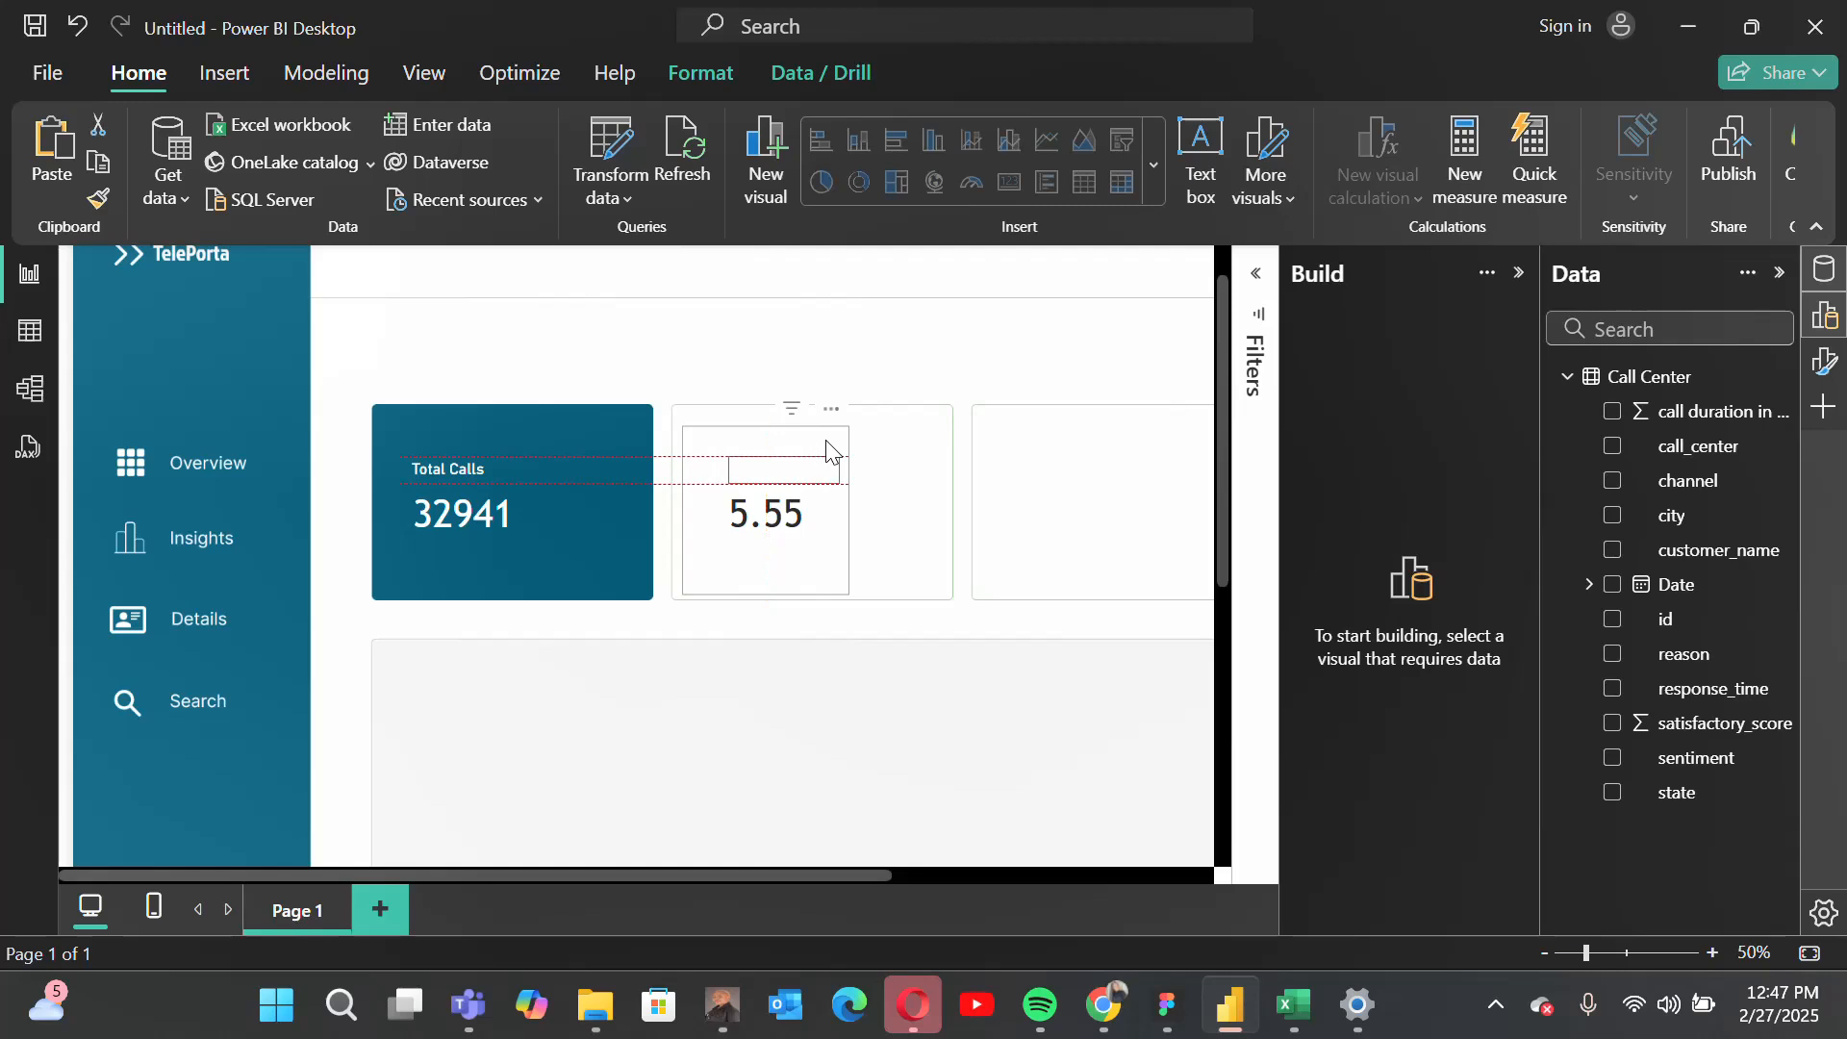
# Step: Set the font color of the copied label in the second tile to dark gray
pyautogui.click(1824, 362)
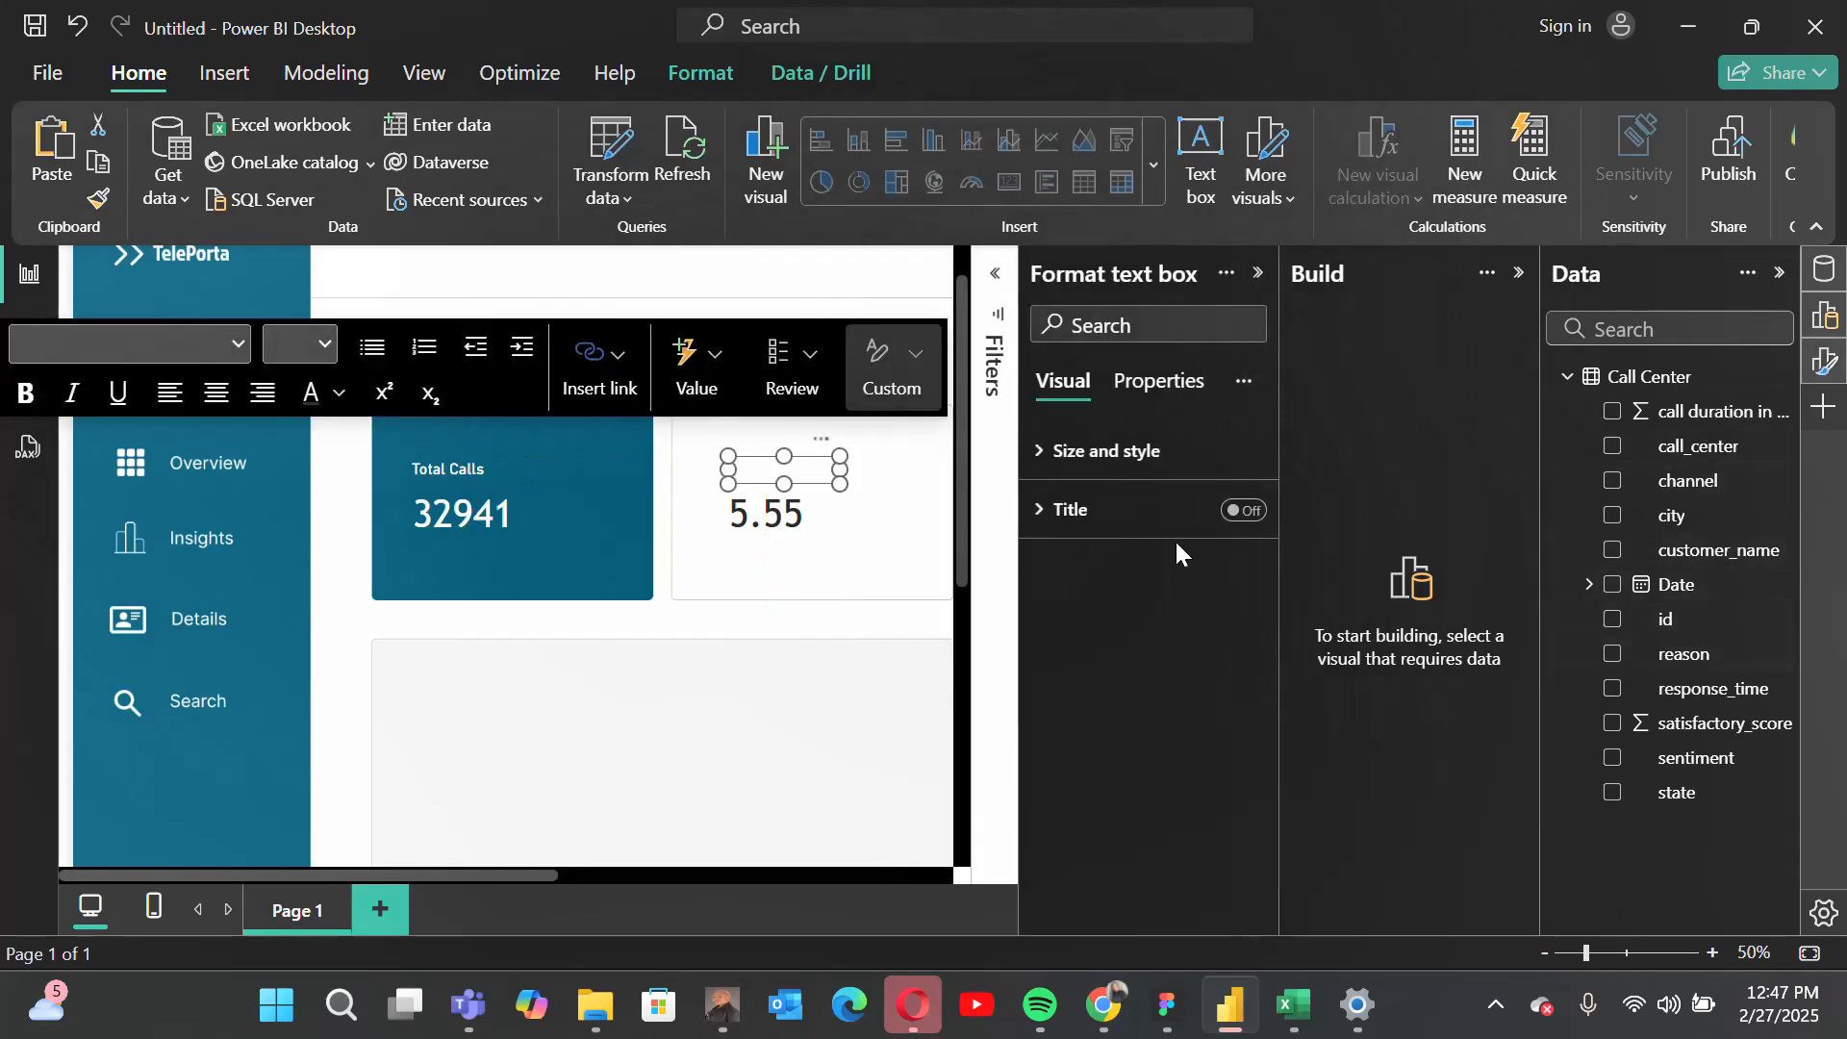
pyautogui.click(817, 475)
pyautogui.tripleClick(817, 475)
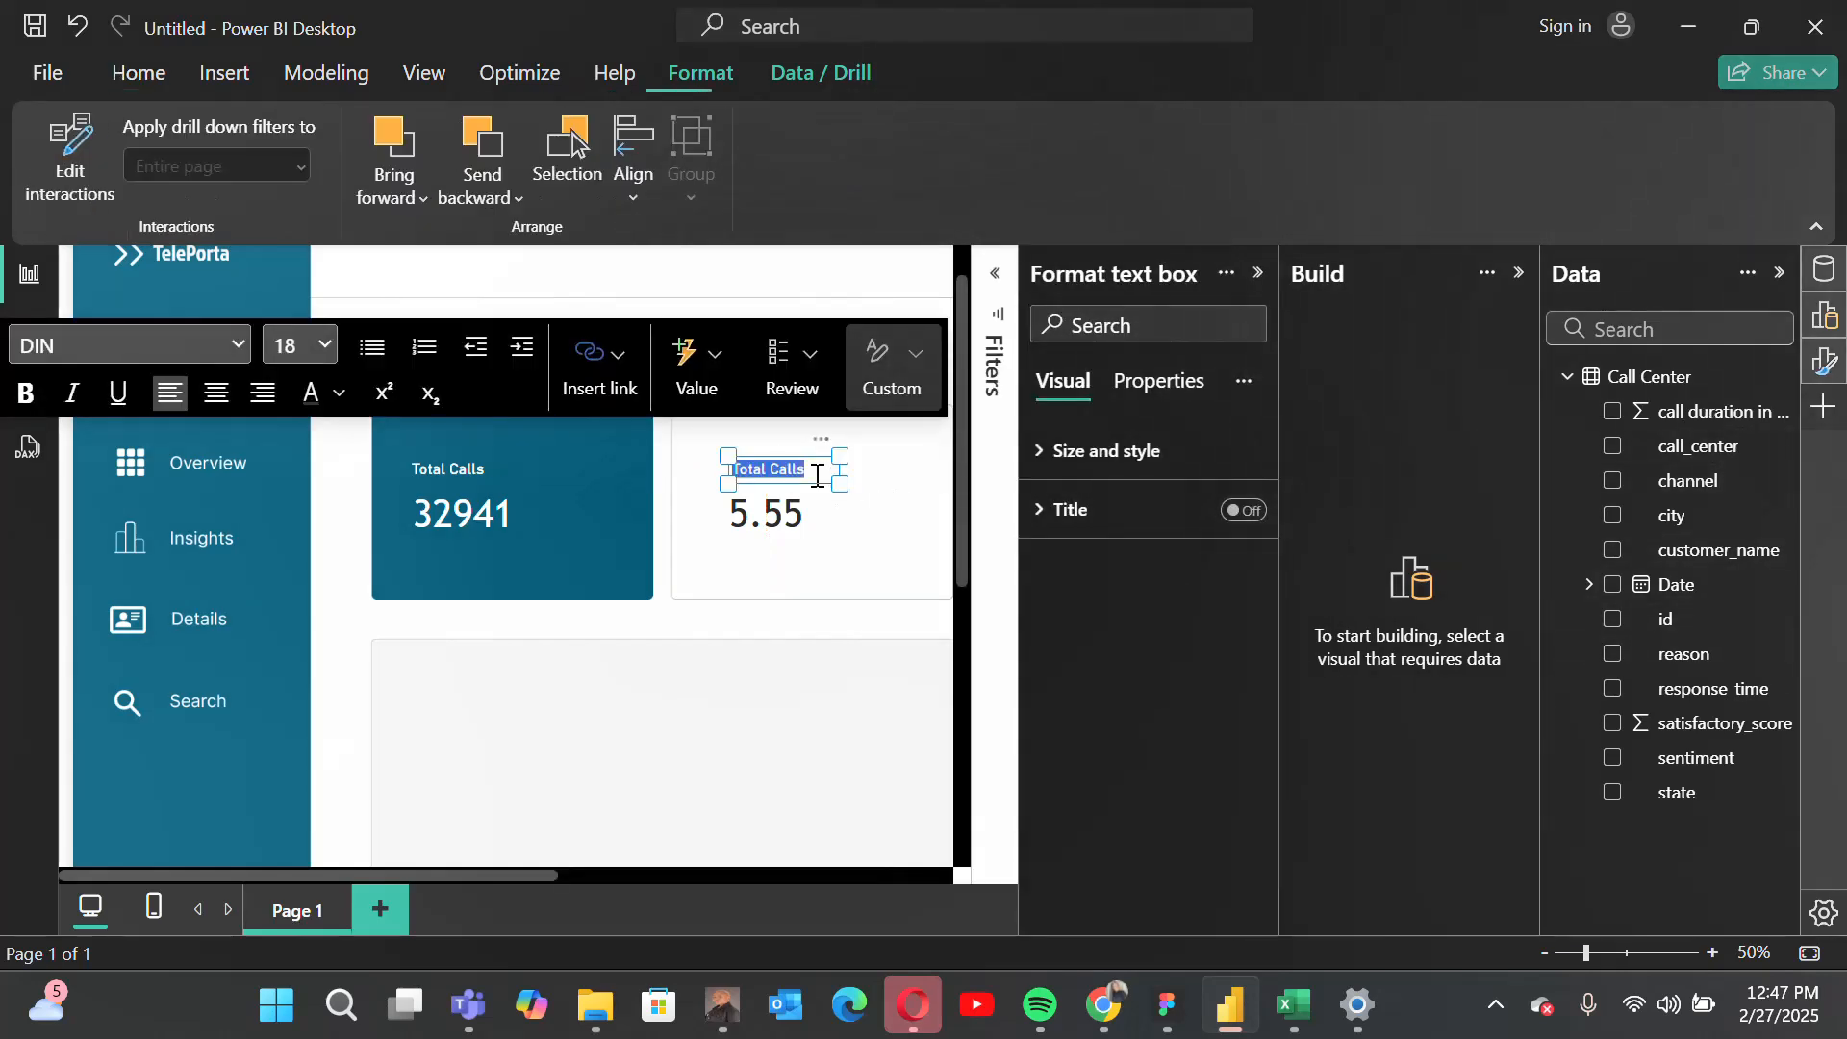
pyautogui.click(342, 395)
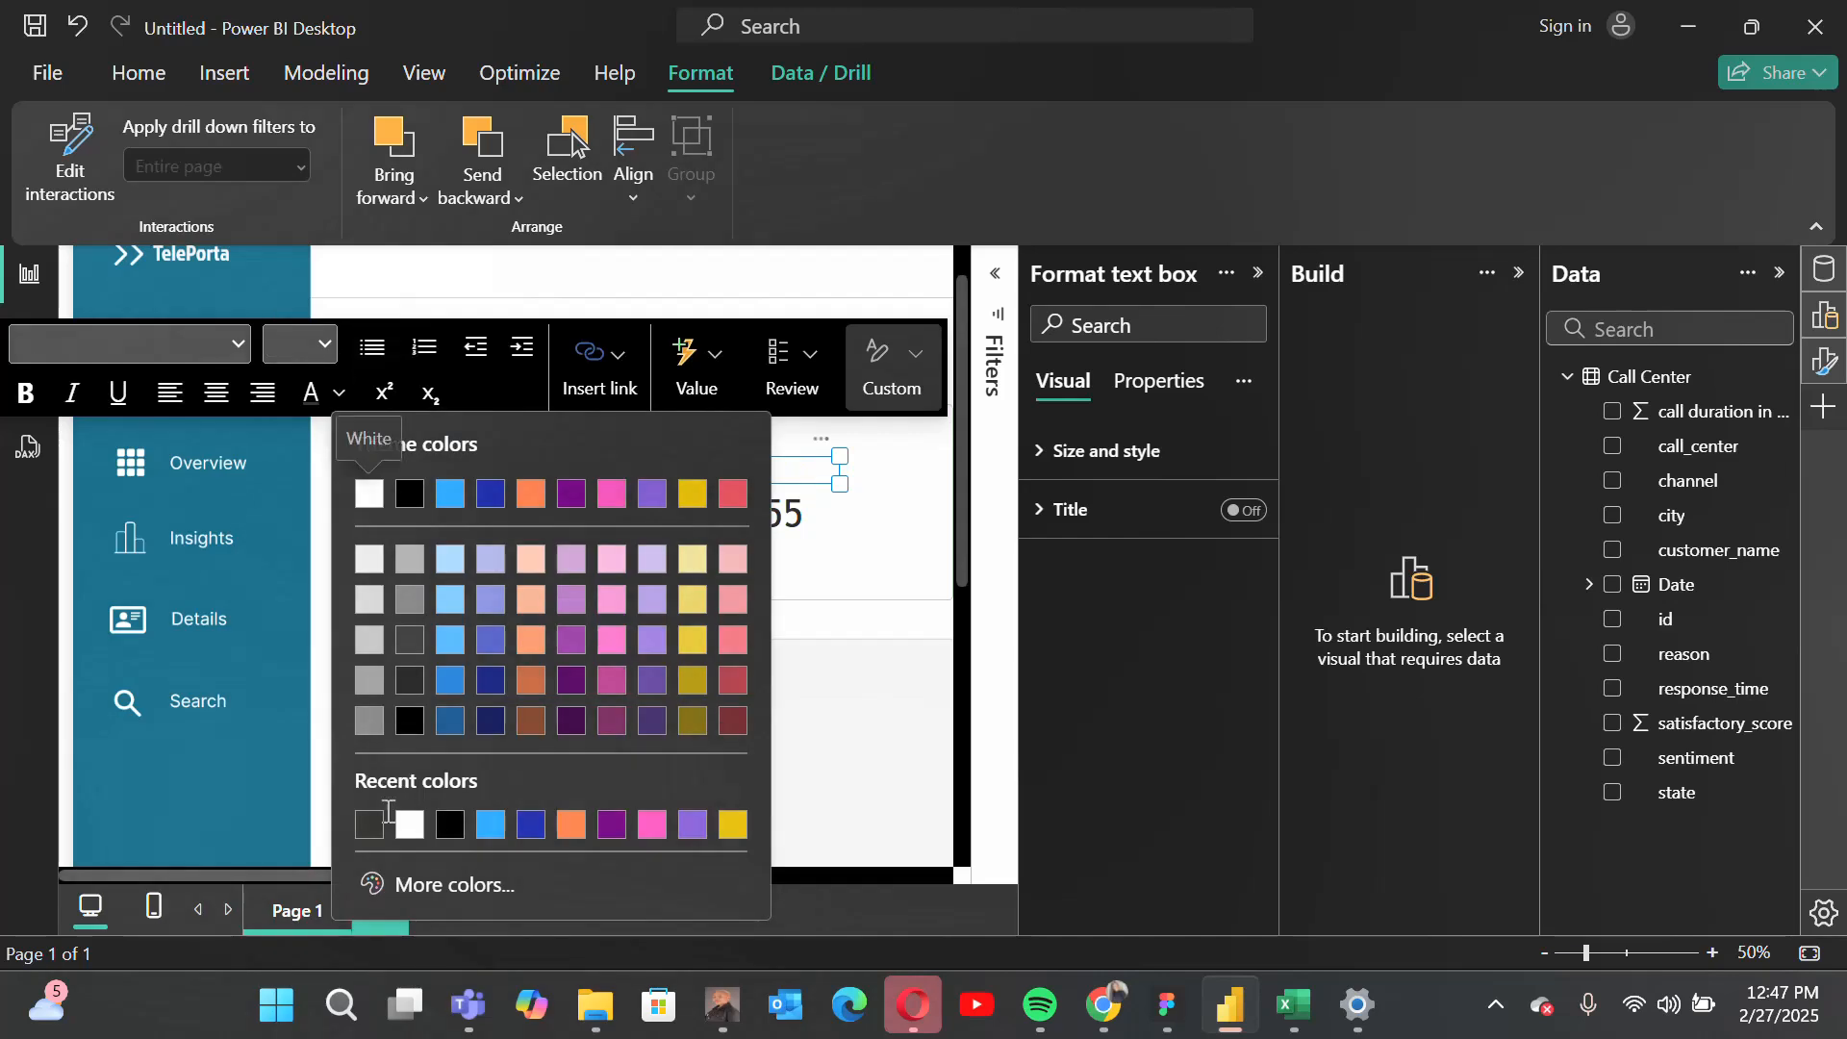
pyautogui.click(371, 822)
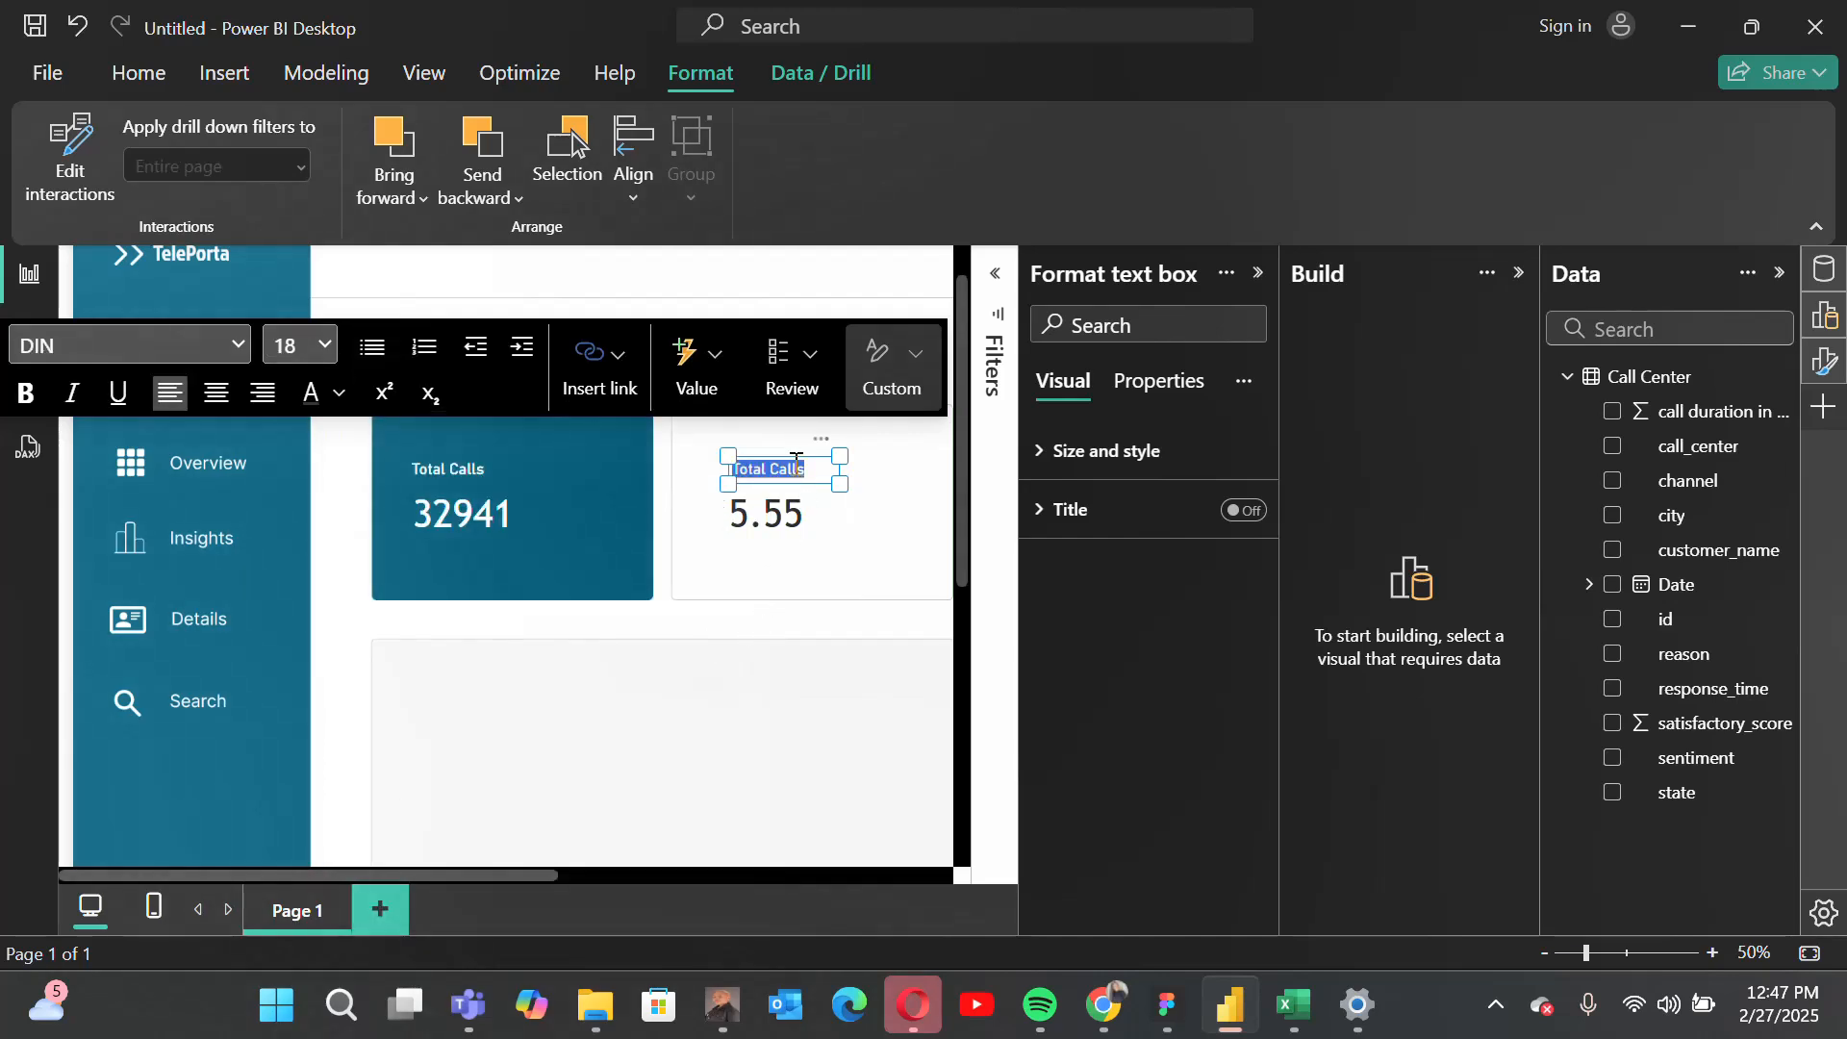
# Step: Change the second tile's label to "Avg. Satisfactory Score", widen its text box to fit on one line, and deselect it
pyautogui.write('Avg')
pyautogui.write('. Satisfac')
pyautogui.write('tion Sco')
pyautogui.write('re')
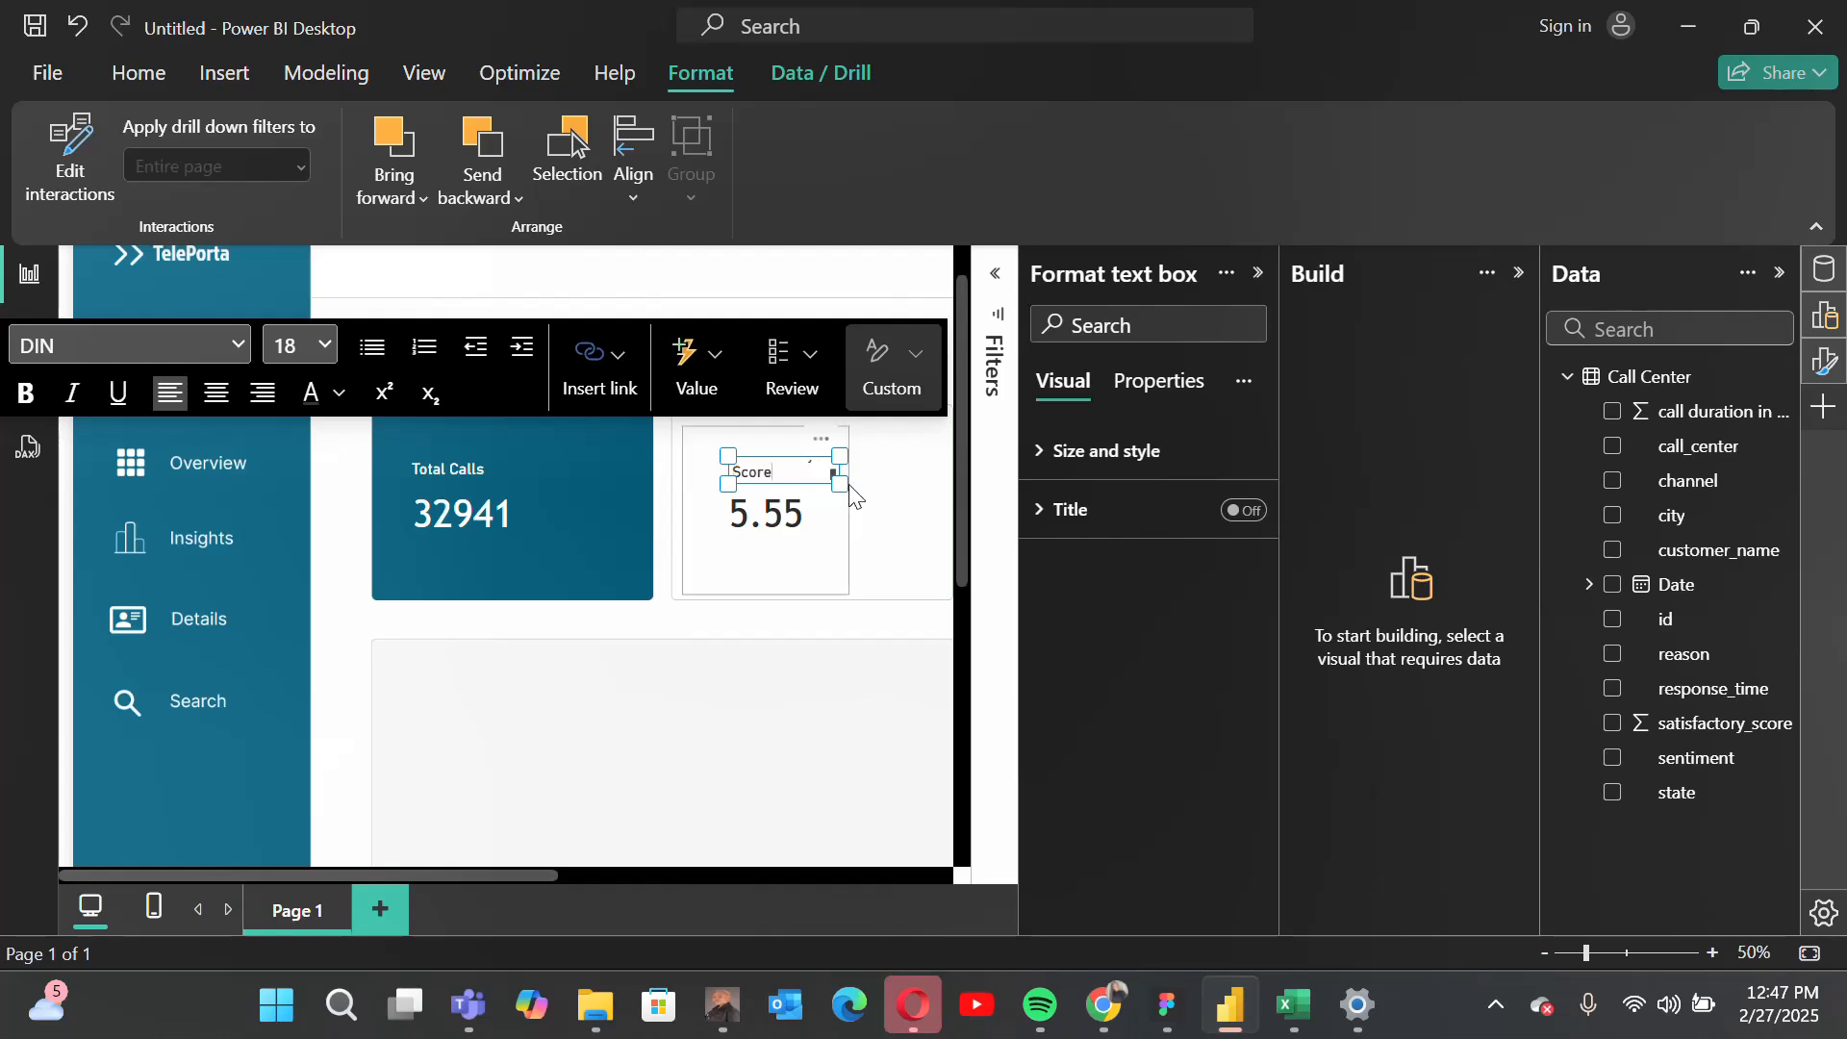
pyautogui.moveTo(840, 483); pyautogui.dragTo(923, 491)
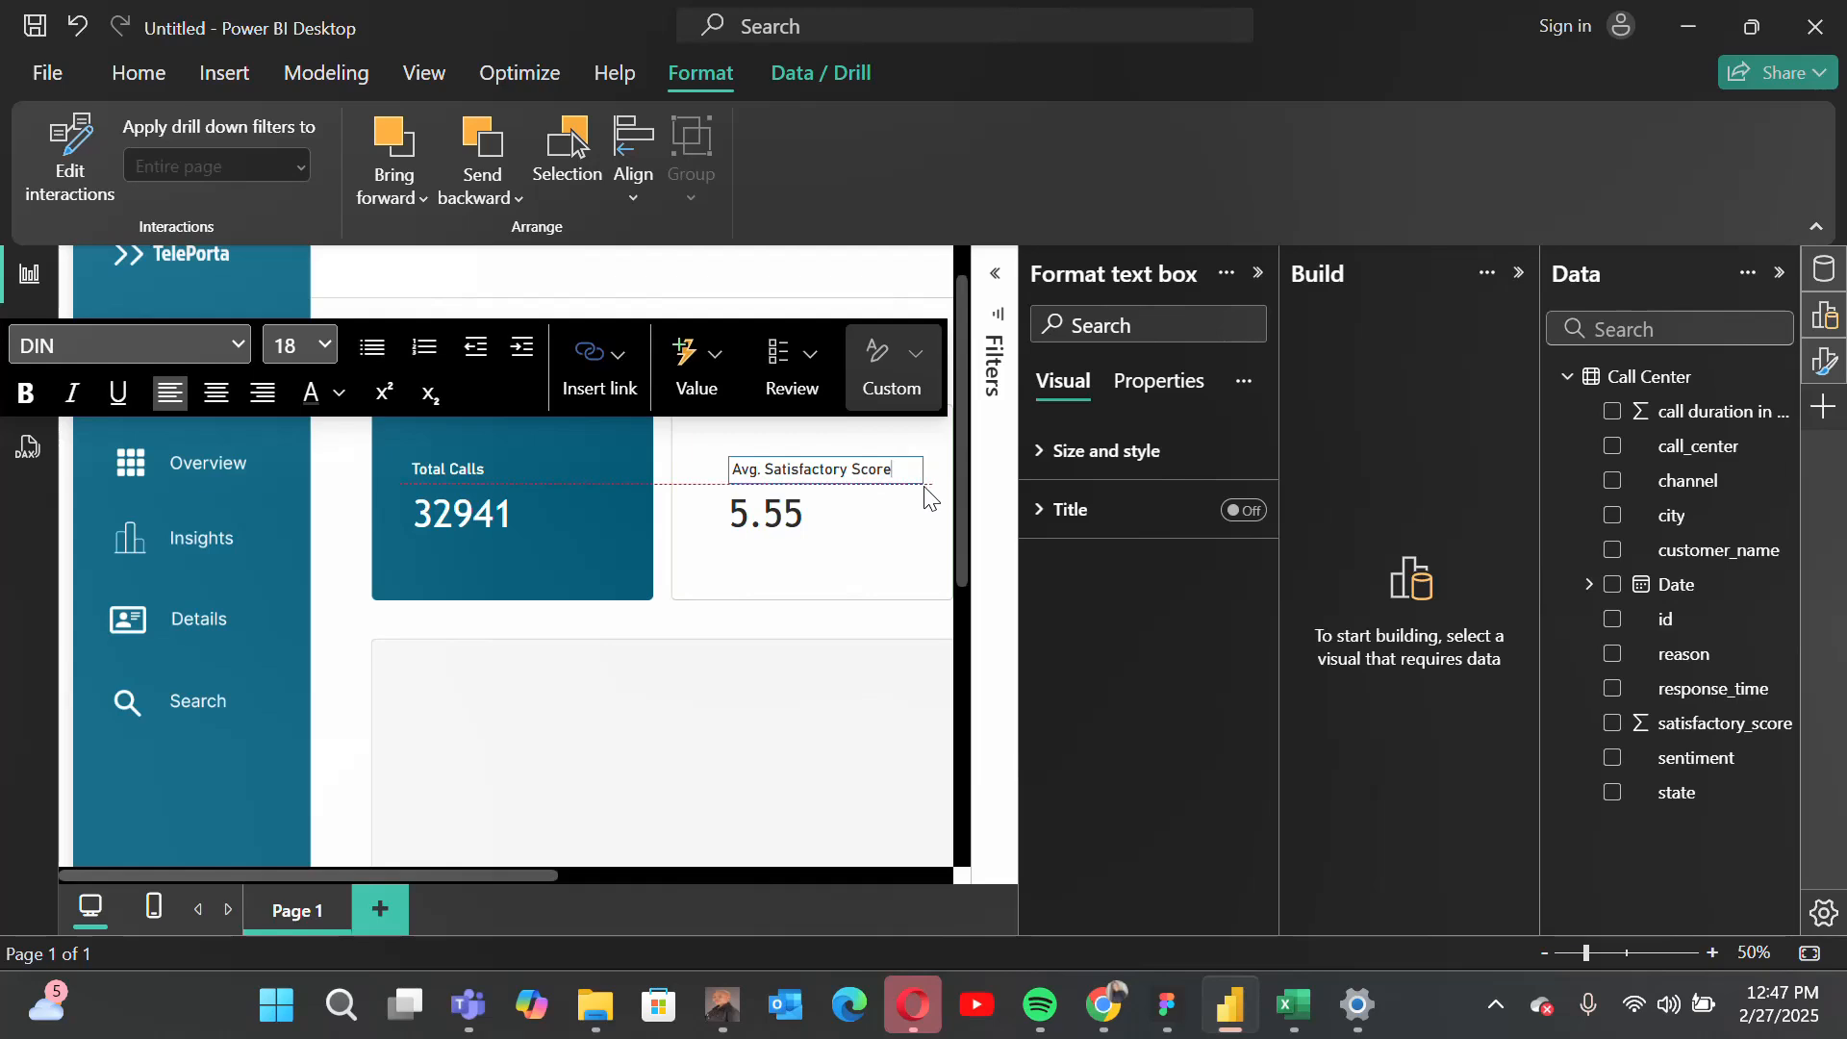
pyautogui.click(833, 877)
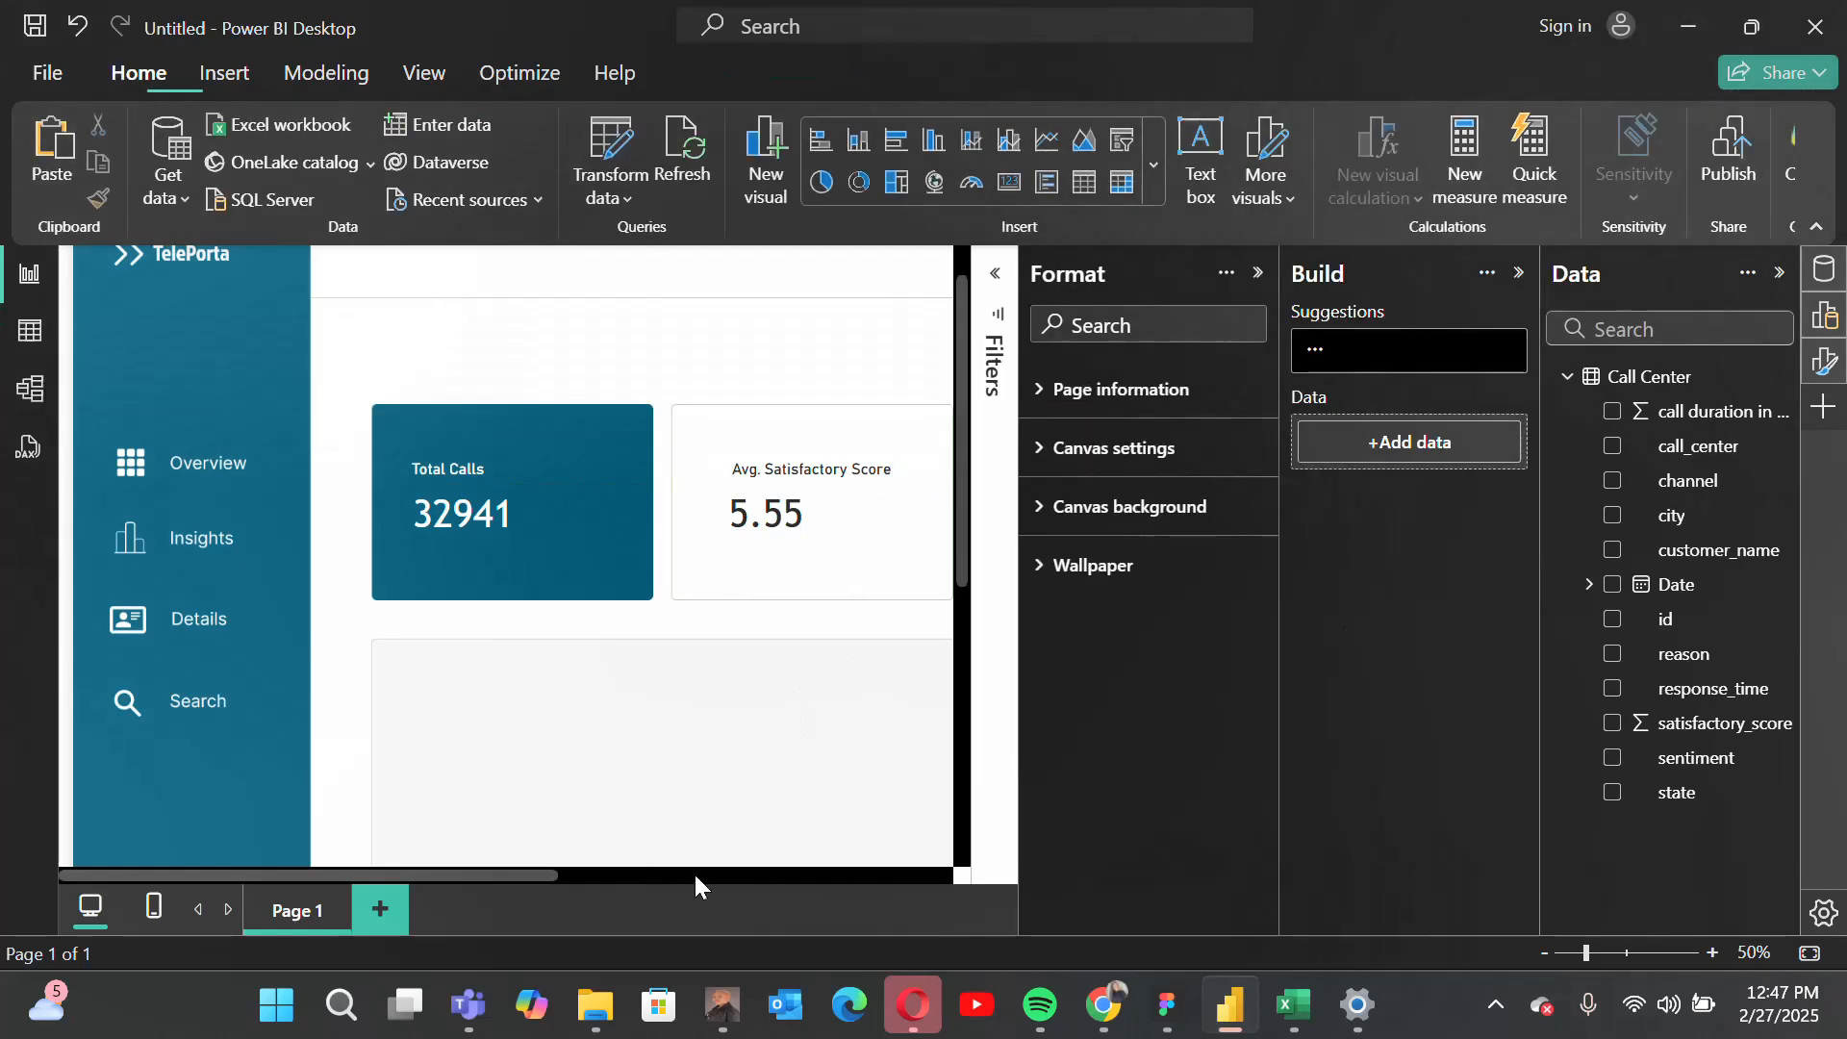
# Step: Examine the remaining columns of the Call Center table, including call duration, and return to the report page
pyautogui.moveTo(544, 871); pyautogui.dragTo(638, 876)
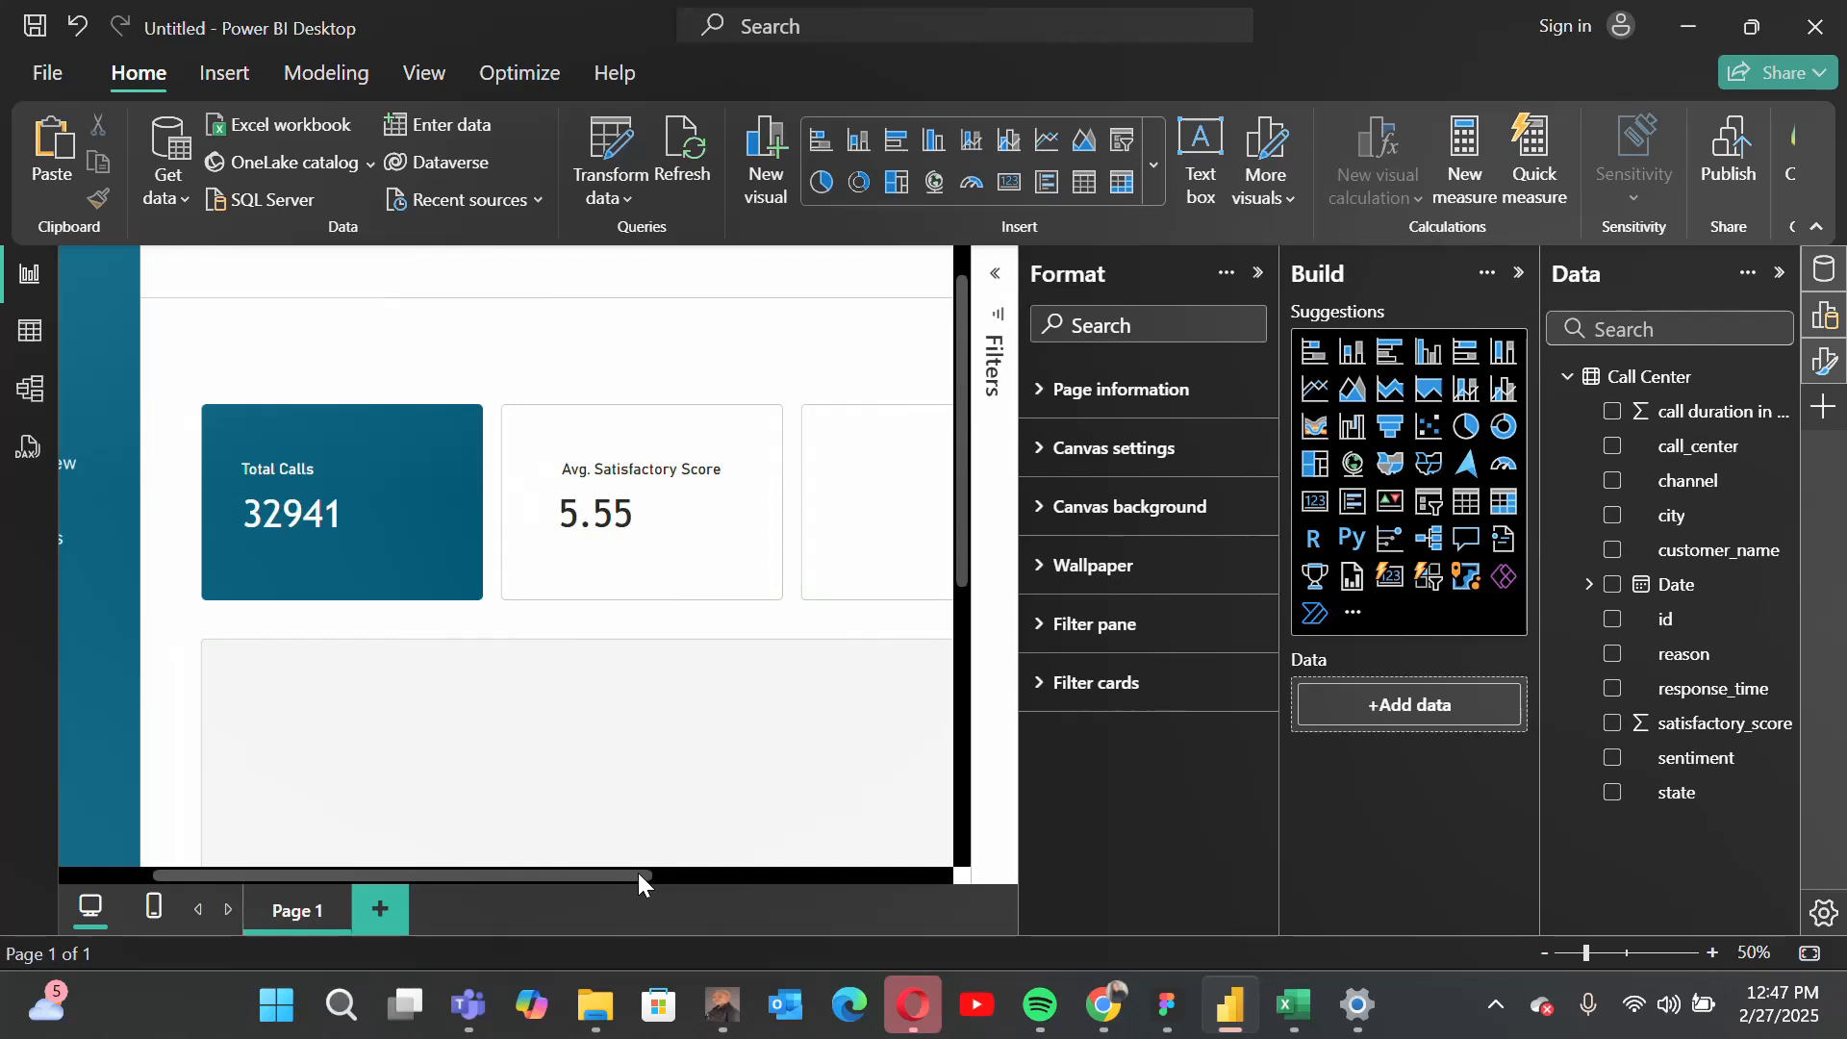
pyautogui.click(30, 330)
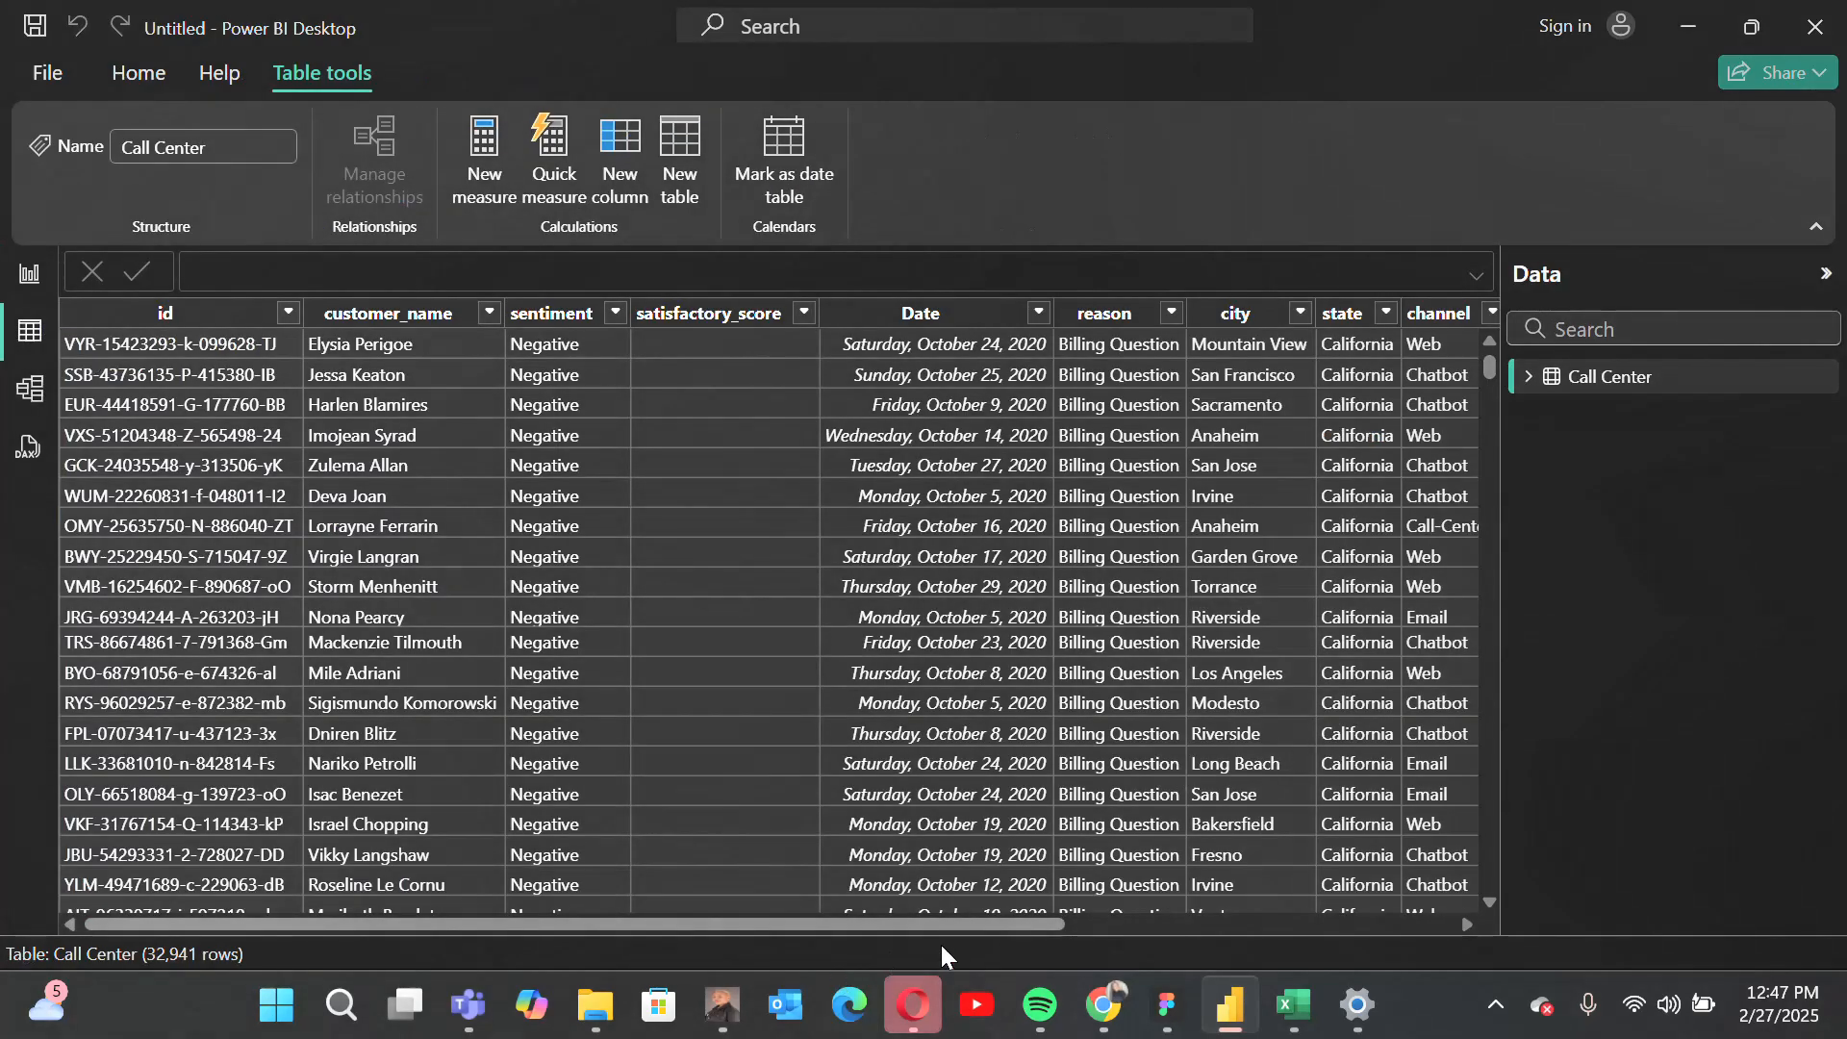
pyautogui.moveTo(960, 926); pyautogui.dragTo(1405, 933)
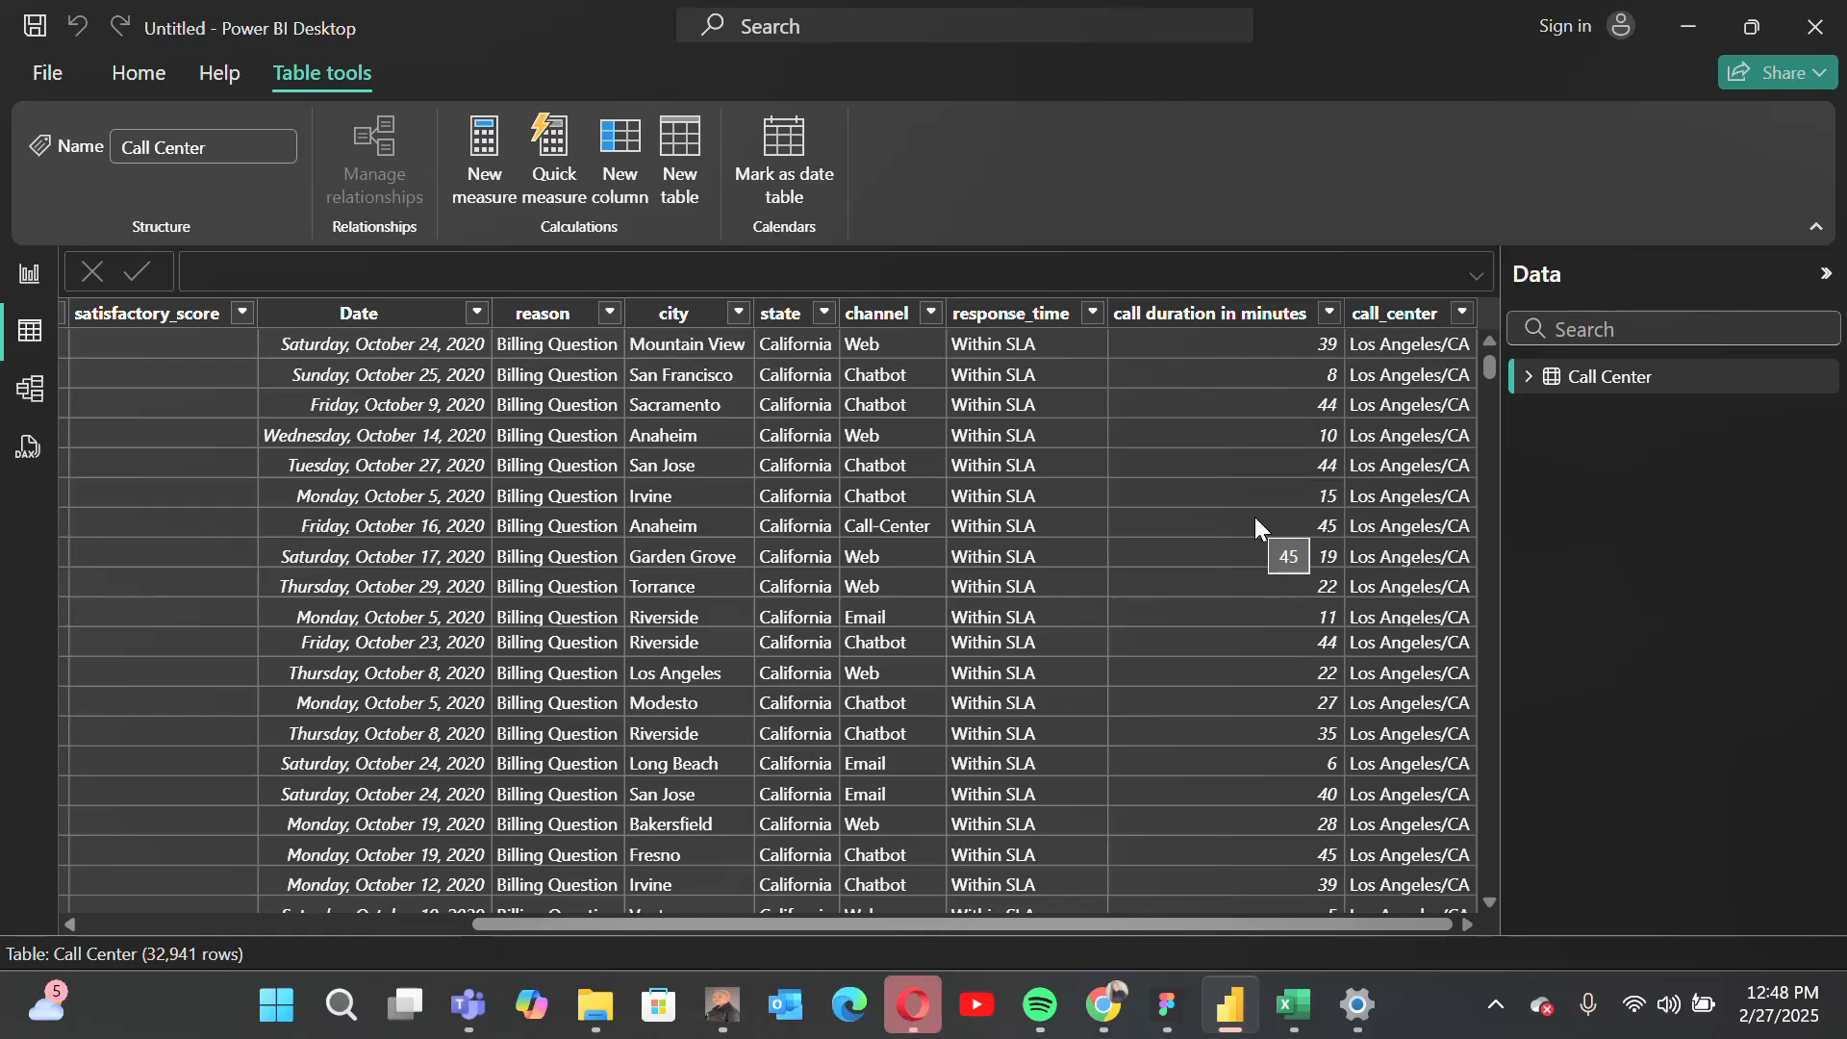
pyautogui.click(21, 278)
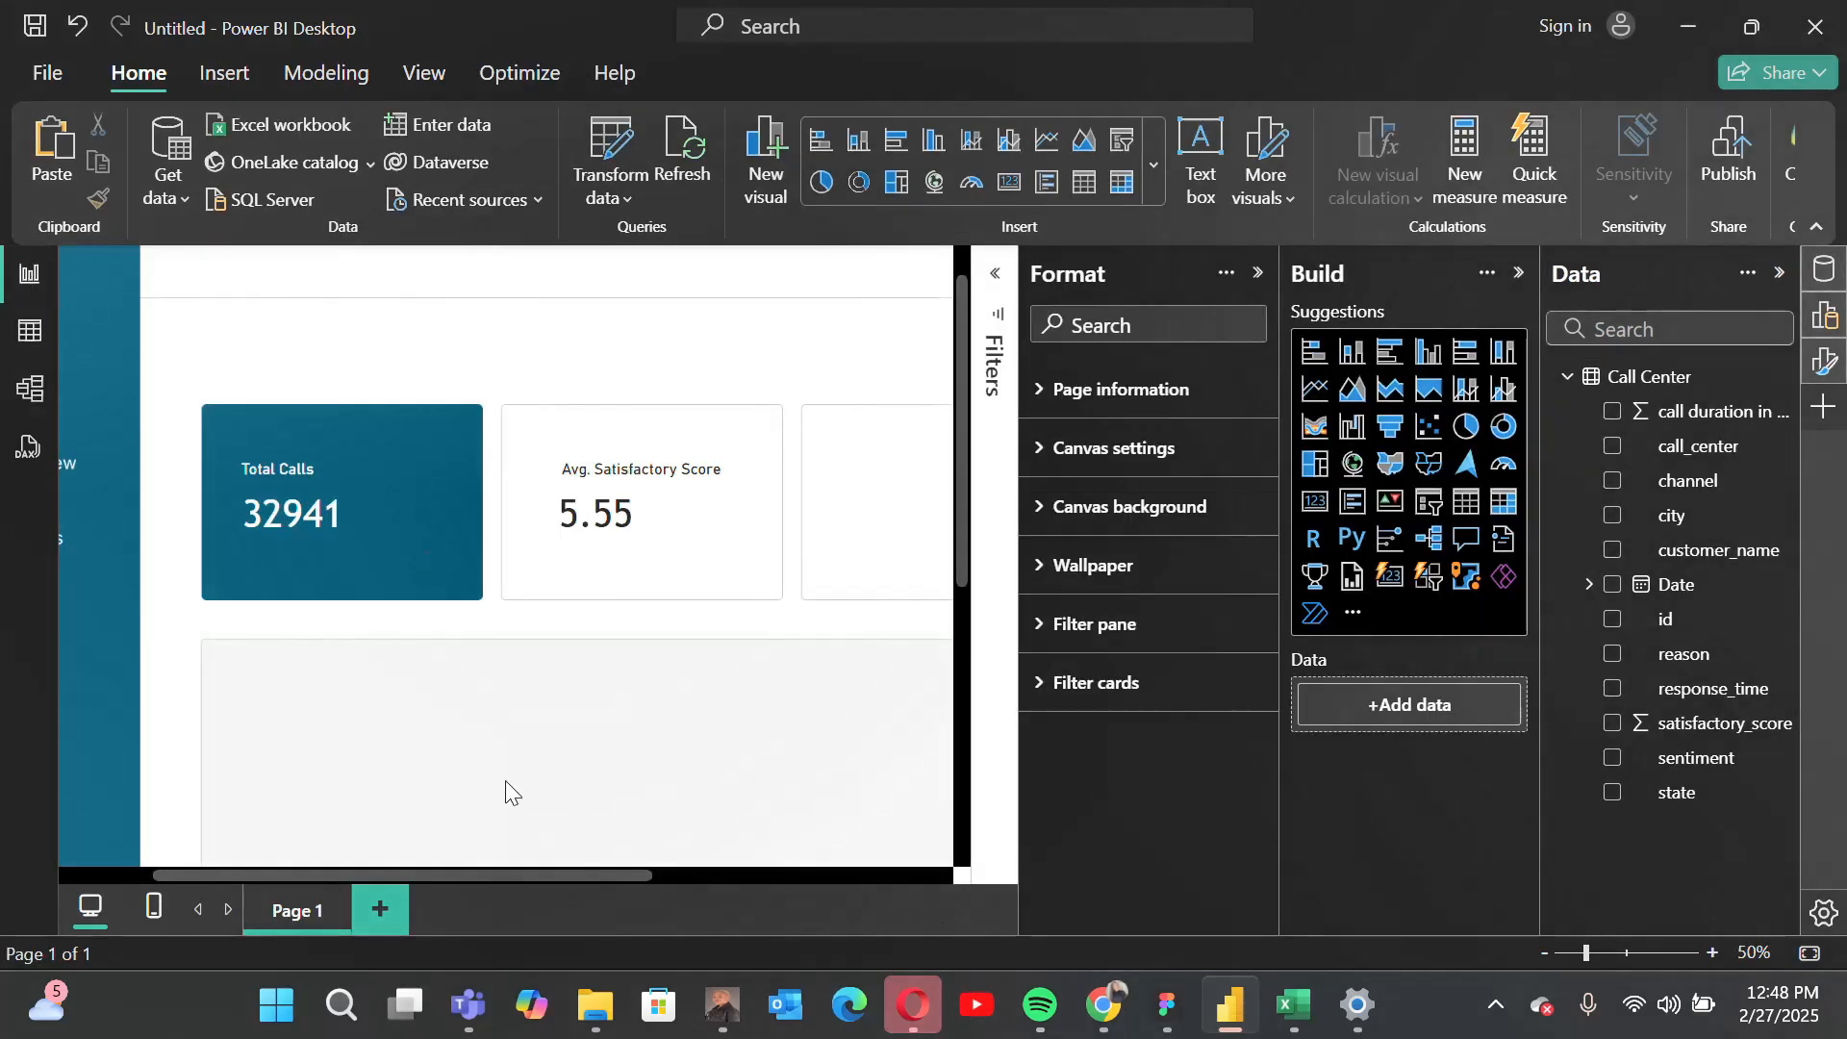
# Step: Duplicate the average satisfaction card and place the copy in the third tile, level with the original
pyautogui.click(695, 874)
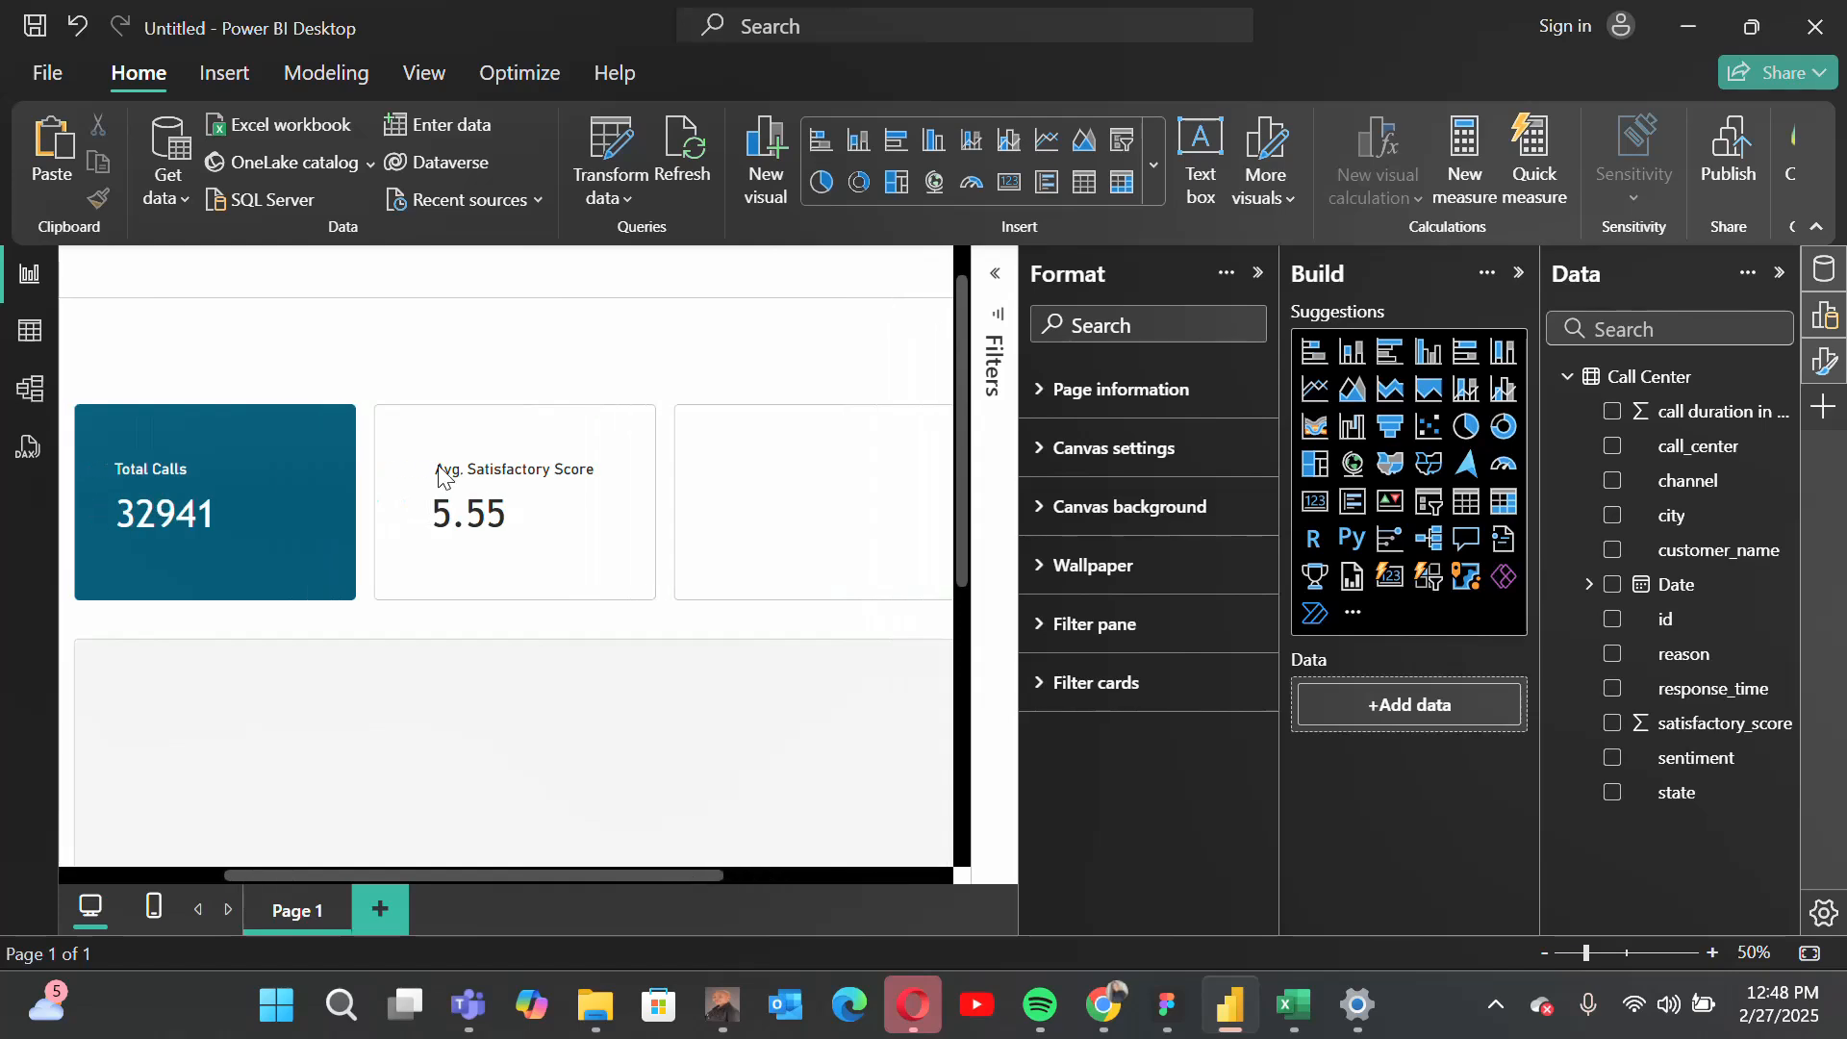
pyautogui.click(431, 507)
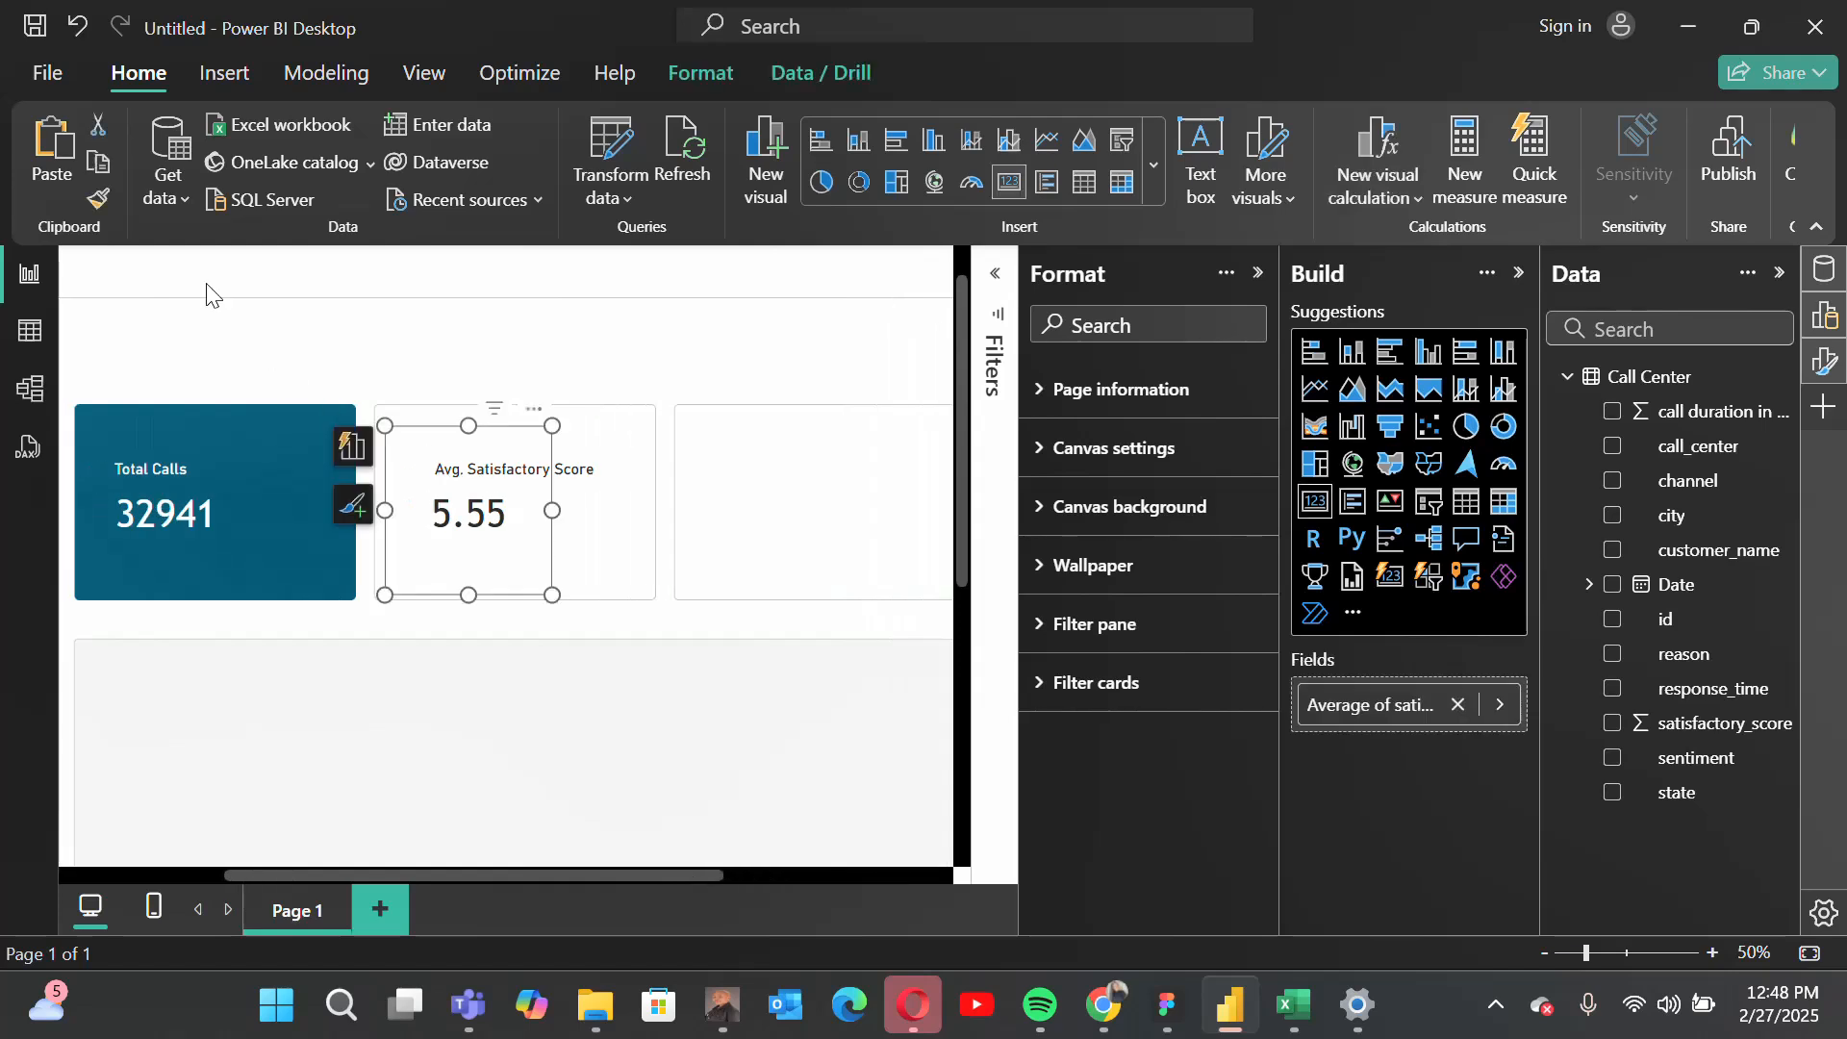
pyautogui.click(57, 168)
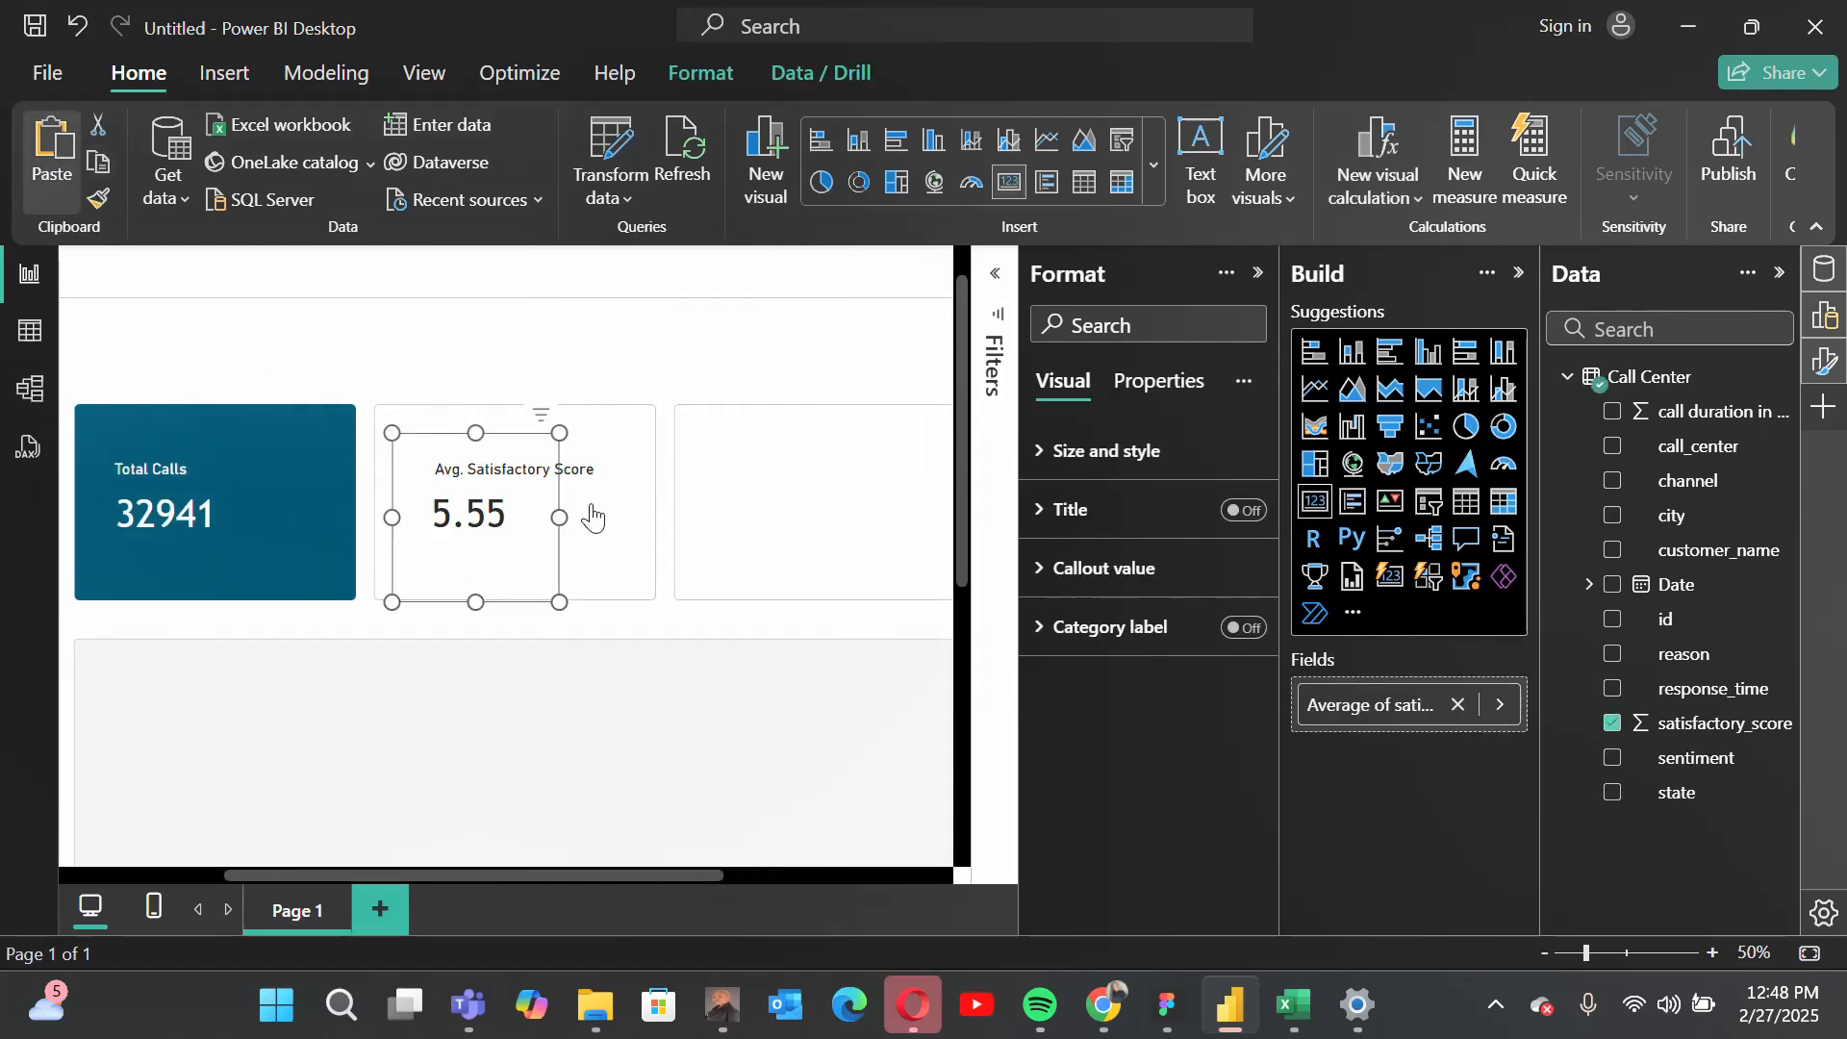
pyautogui.moveTo(541, 423); pyautogui.dragTo(824, 406)
# Step: Duplicate the Avg. Satisfactory Score label and place the copy above the value in the third tile
pyautogui.click(442, 459)
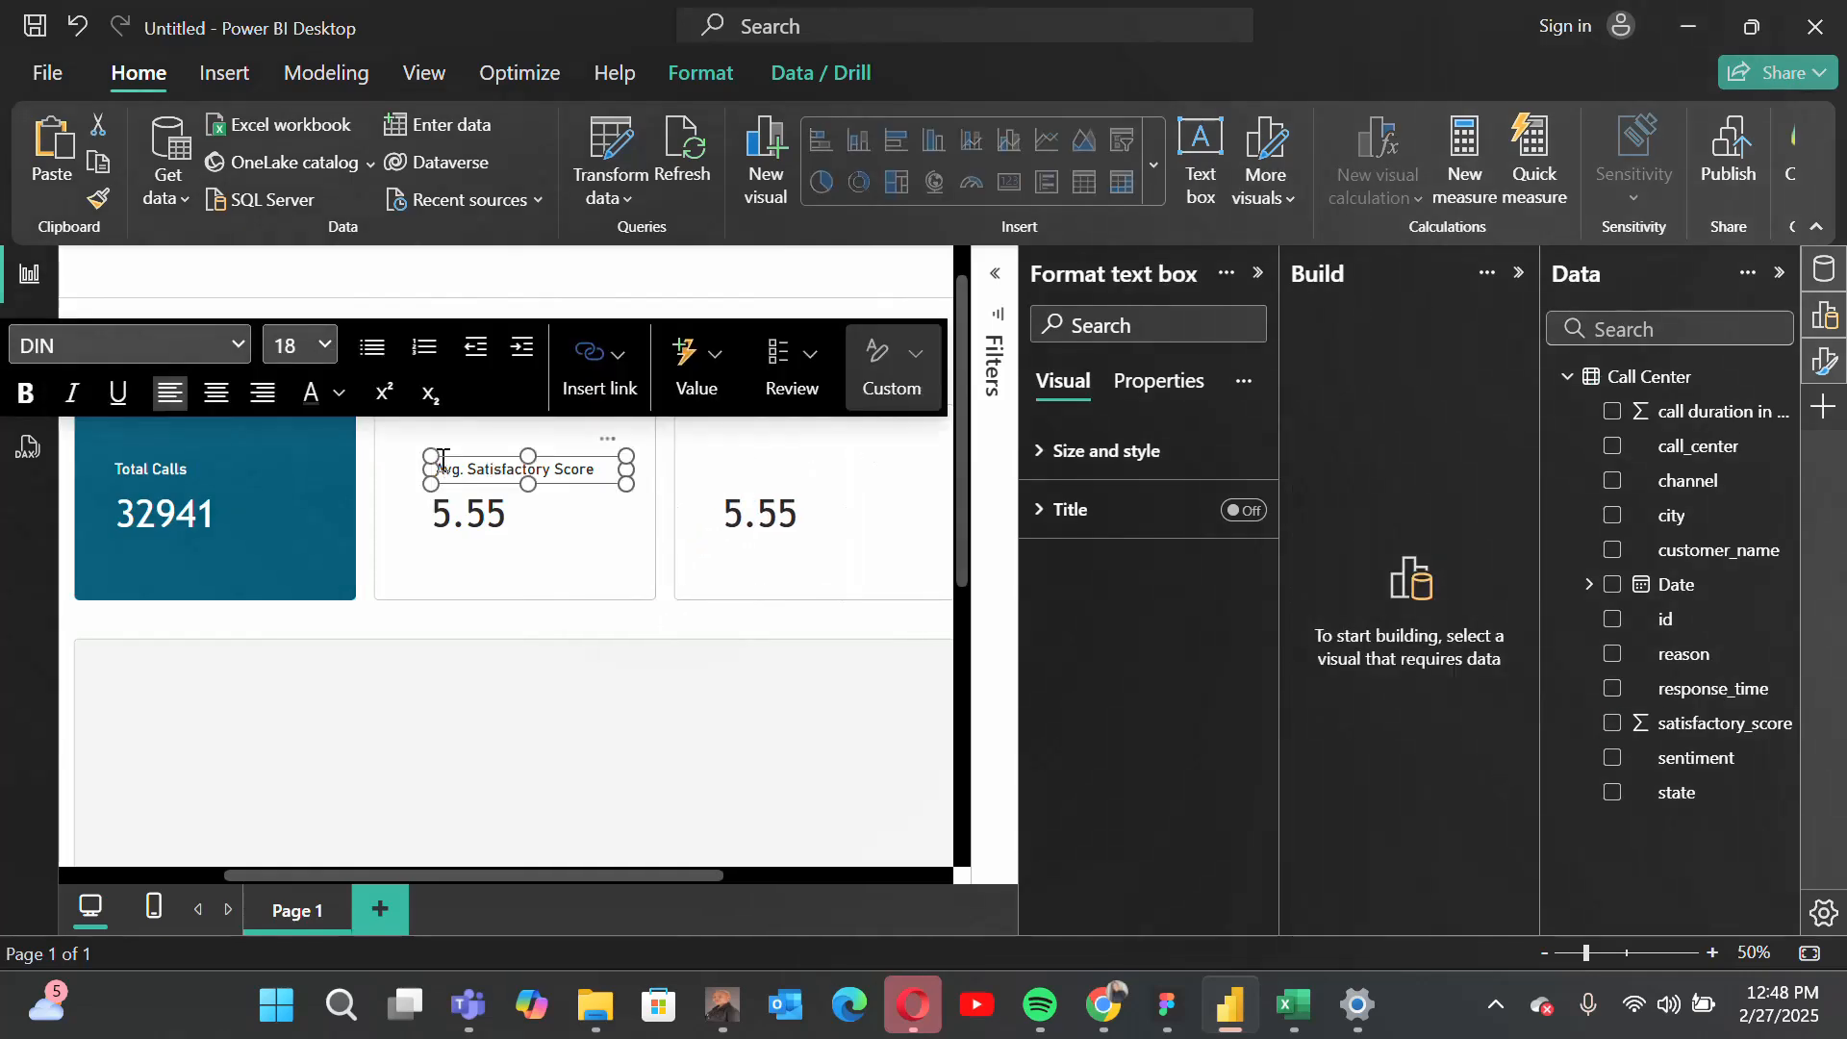
pyautogui.click(98, 165)
pyautogui.click(44, 154)
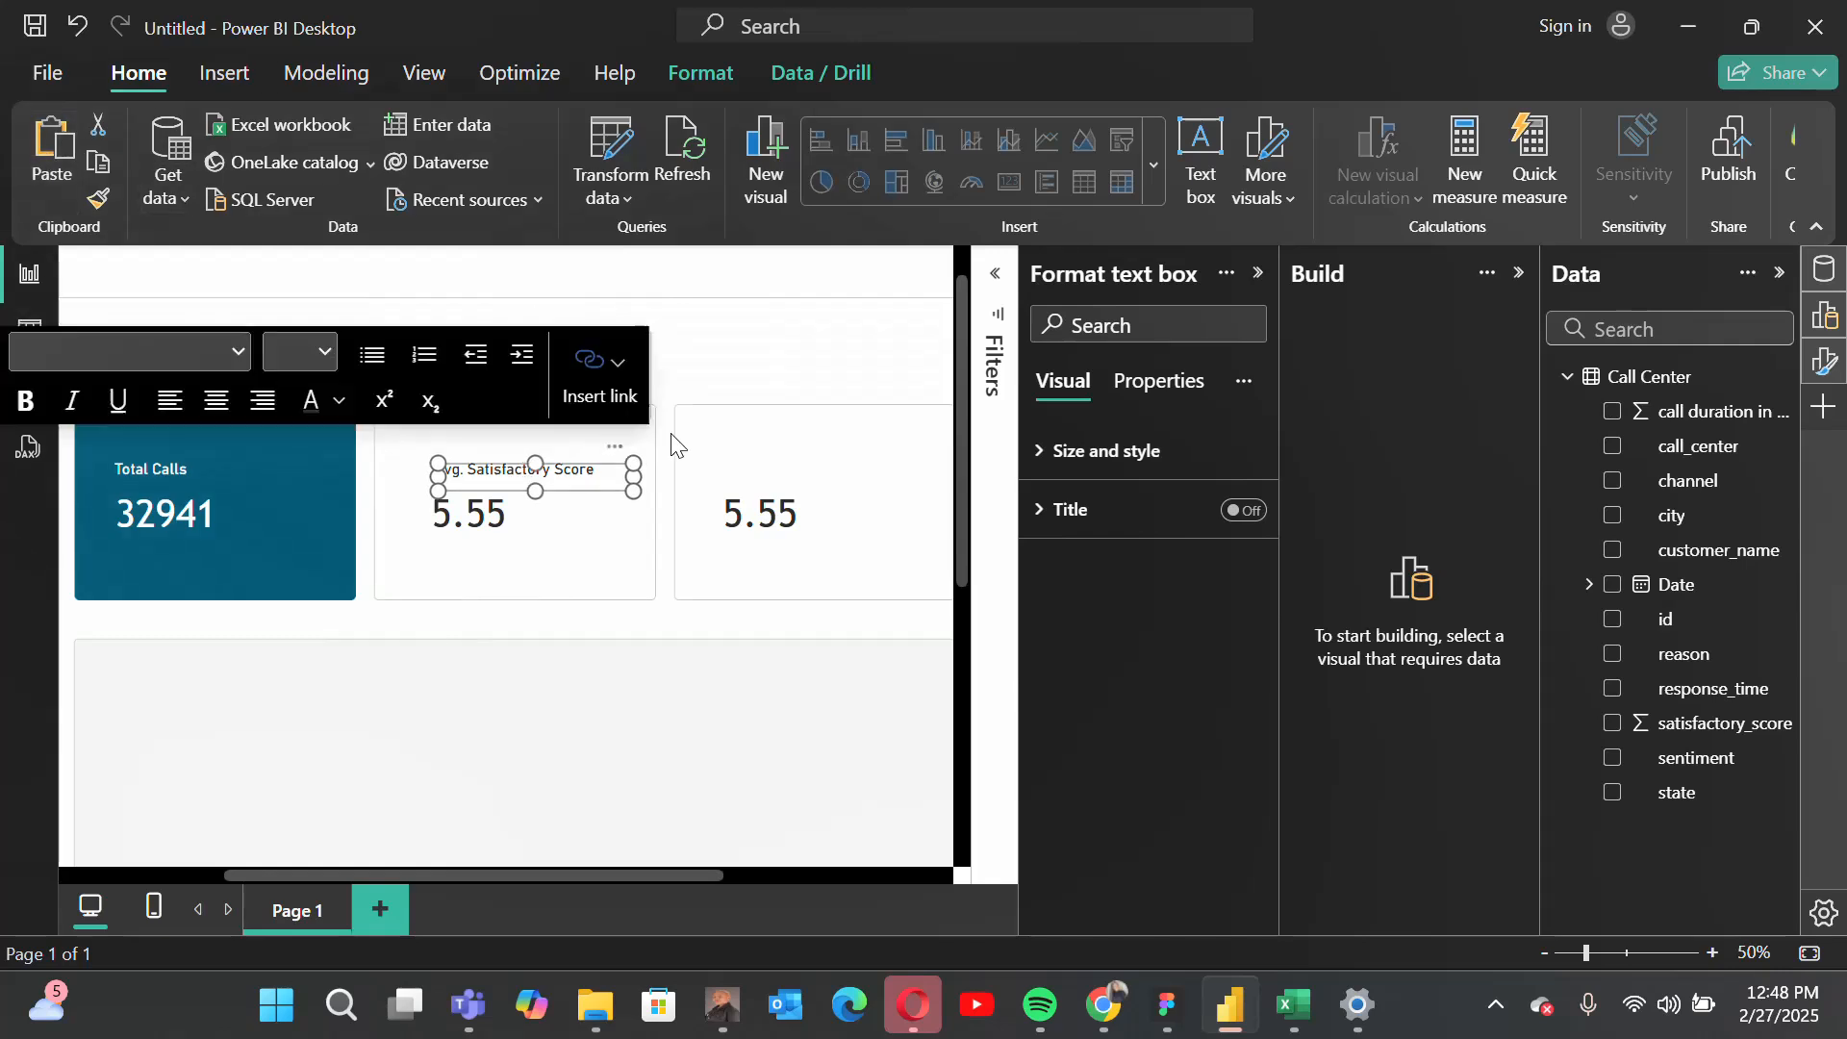
pyautogui.moveTo(615, 443); pyautogui.dragTo(898, 438)
# Step: Replace the third card's field with call duration in minutes, summarized as Average, and align its value with the label above
pyautogui.click(797, 528)
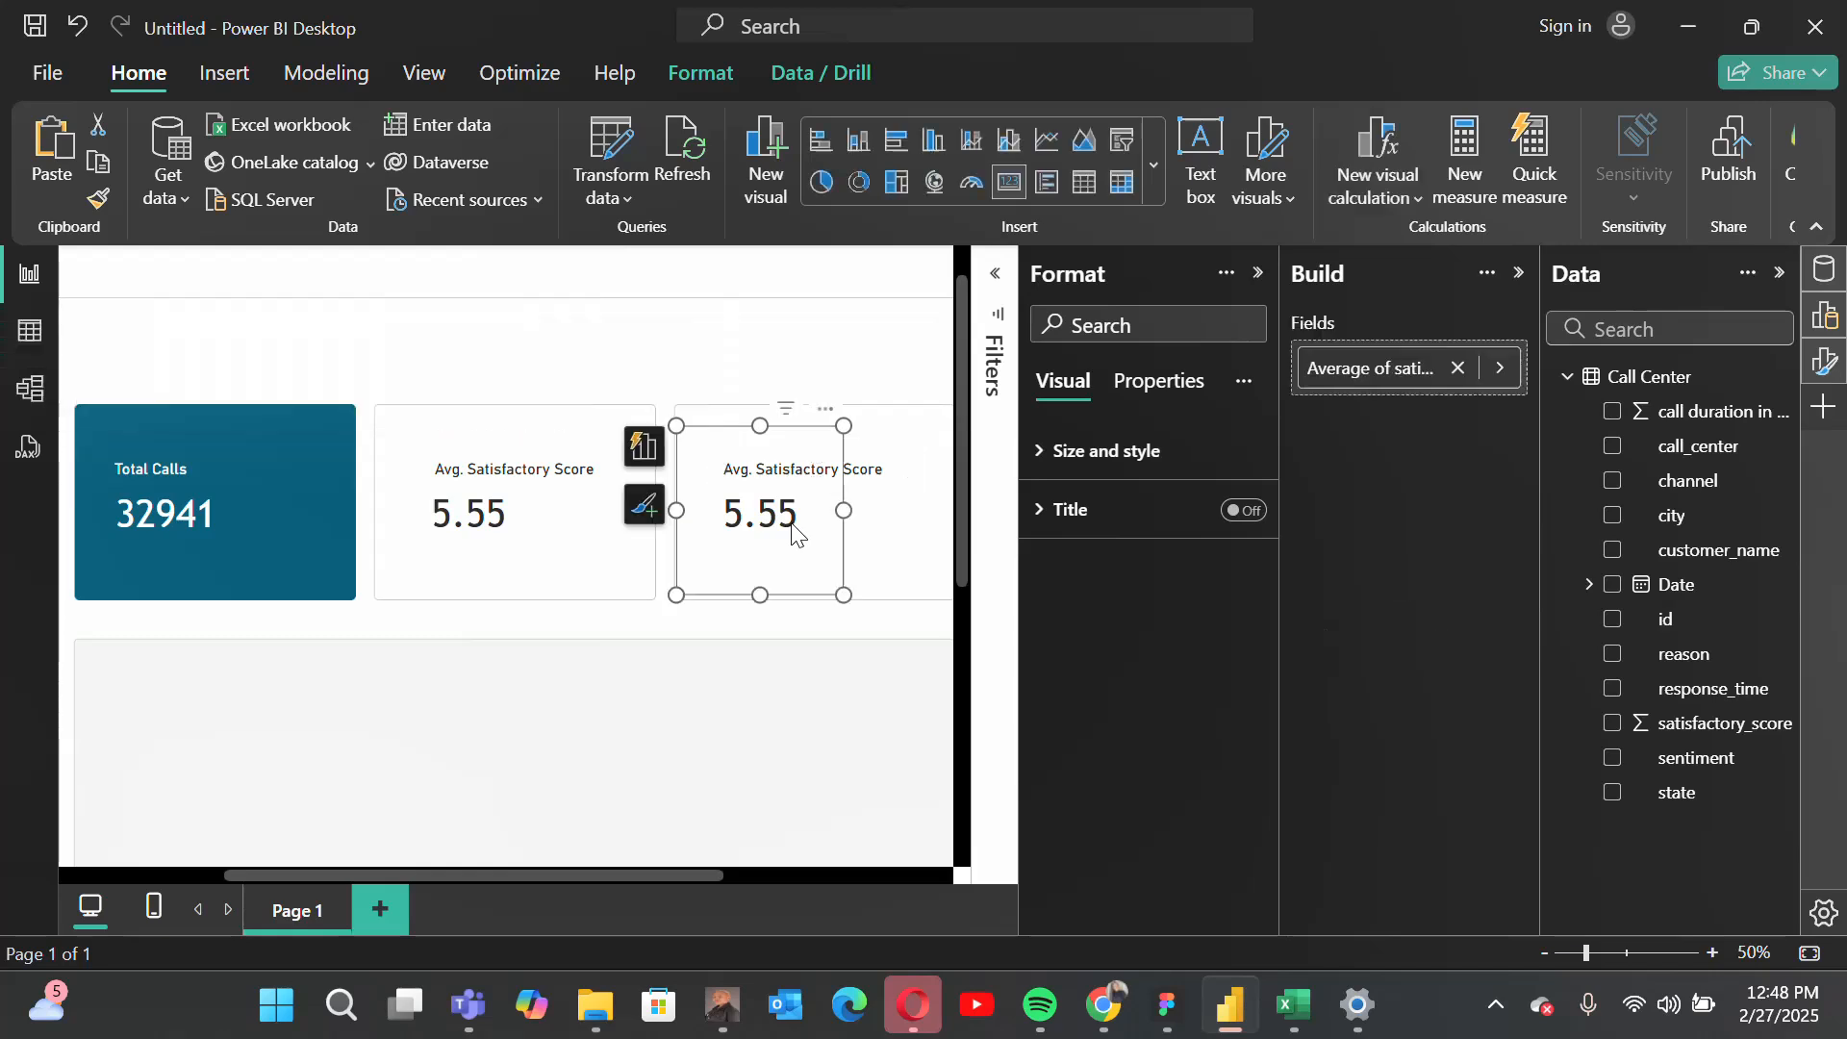
pyautogui.click(1459, 704)
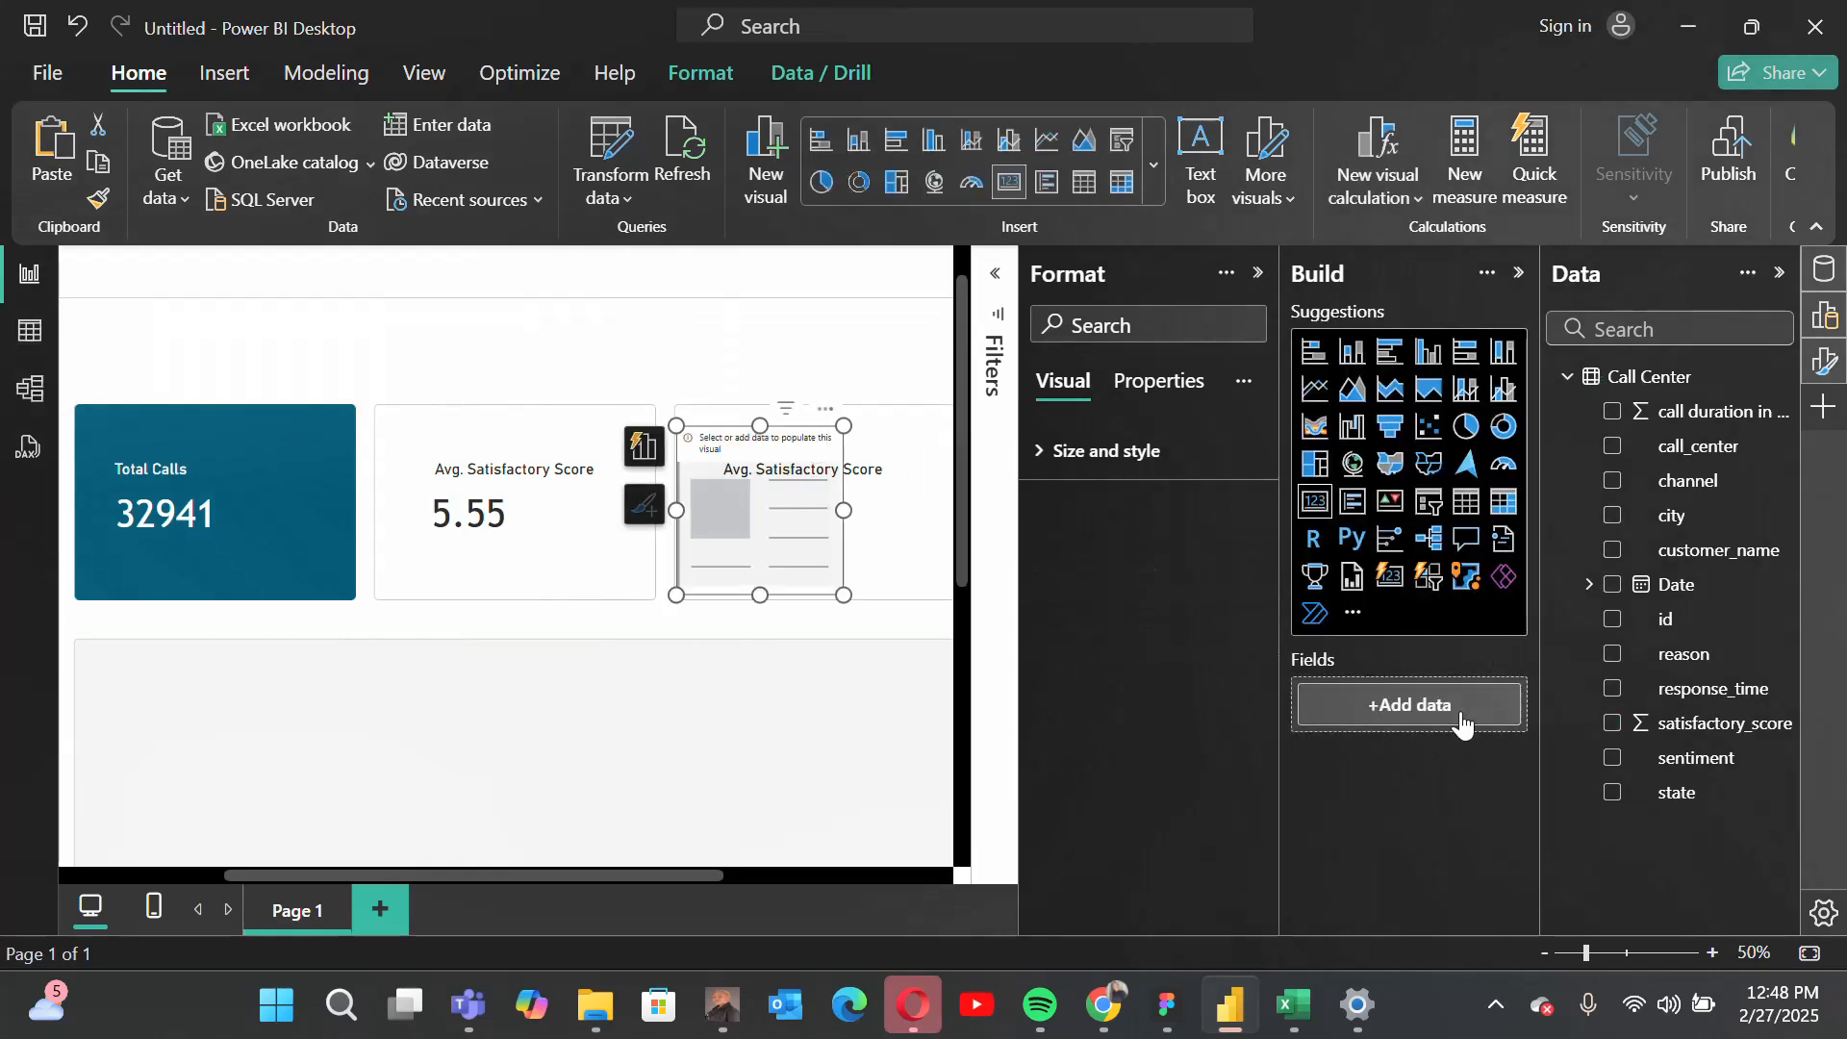
pyautogui.moveTo(1697, 410); pyautogui.dragTo(1454, 687)
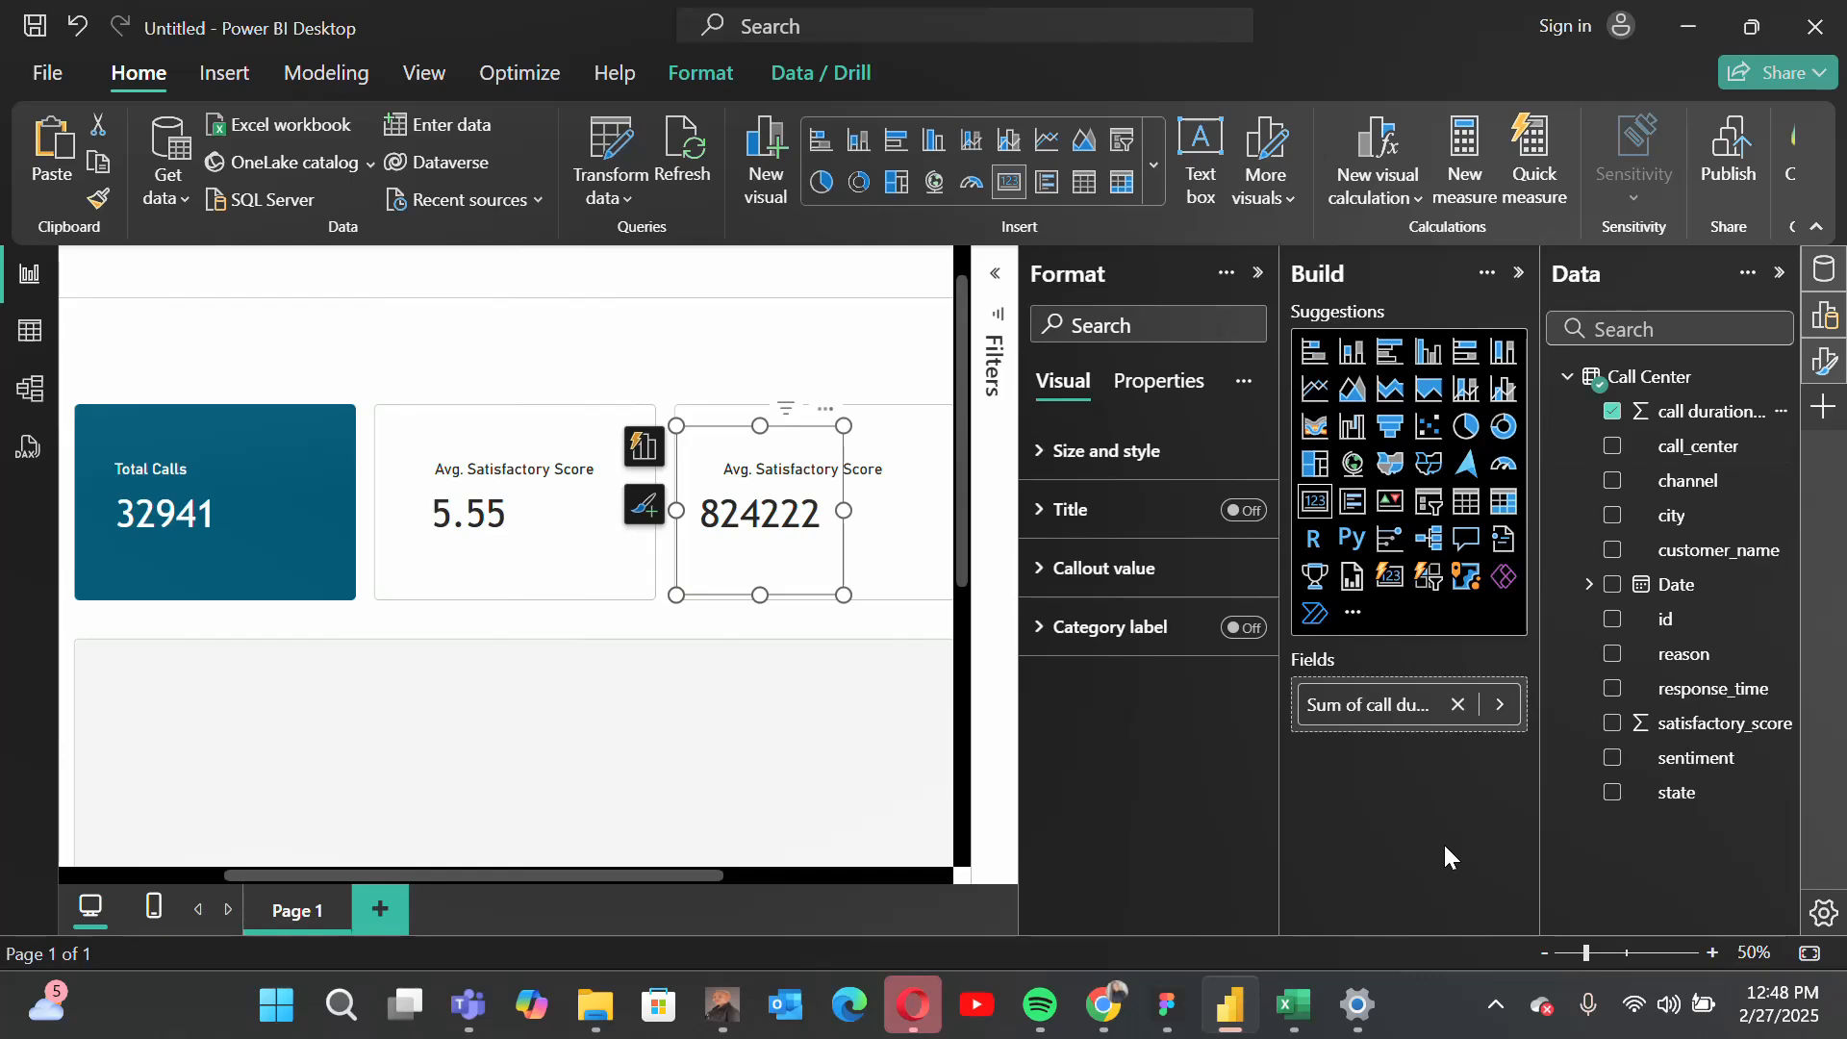
pyautogui.click(1507, 711)
pyautogui.click(1640, 776)
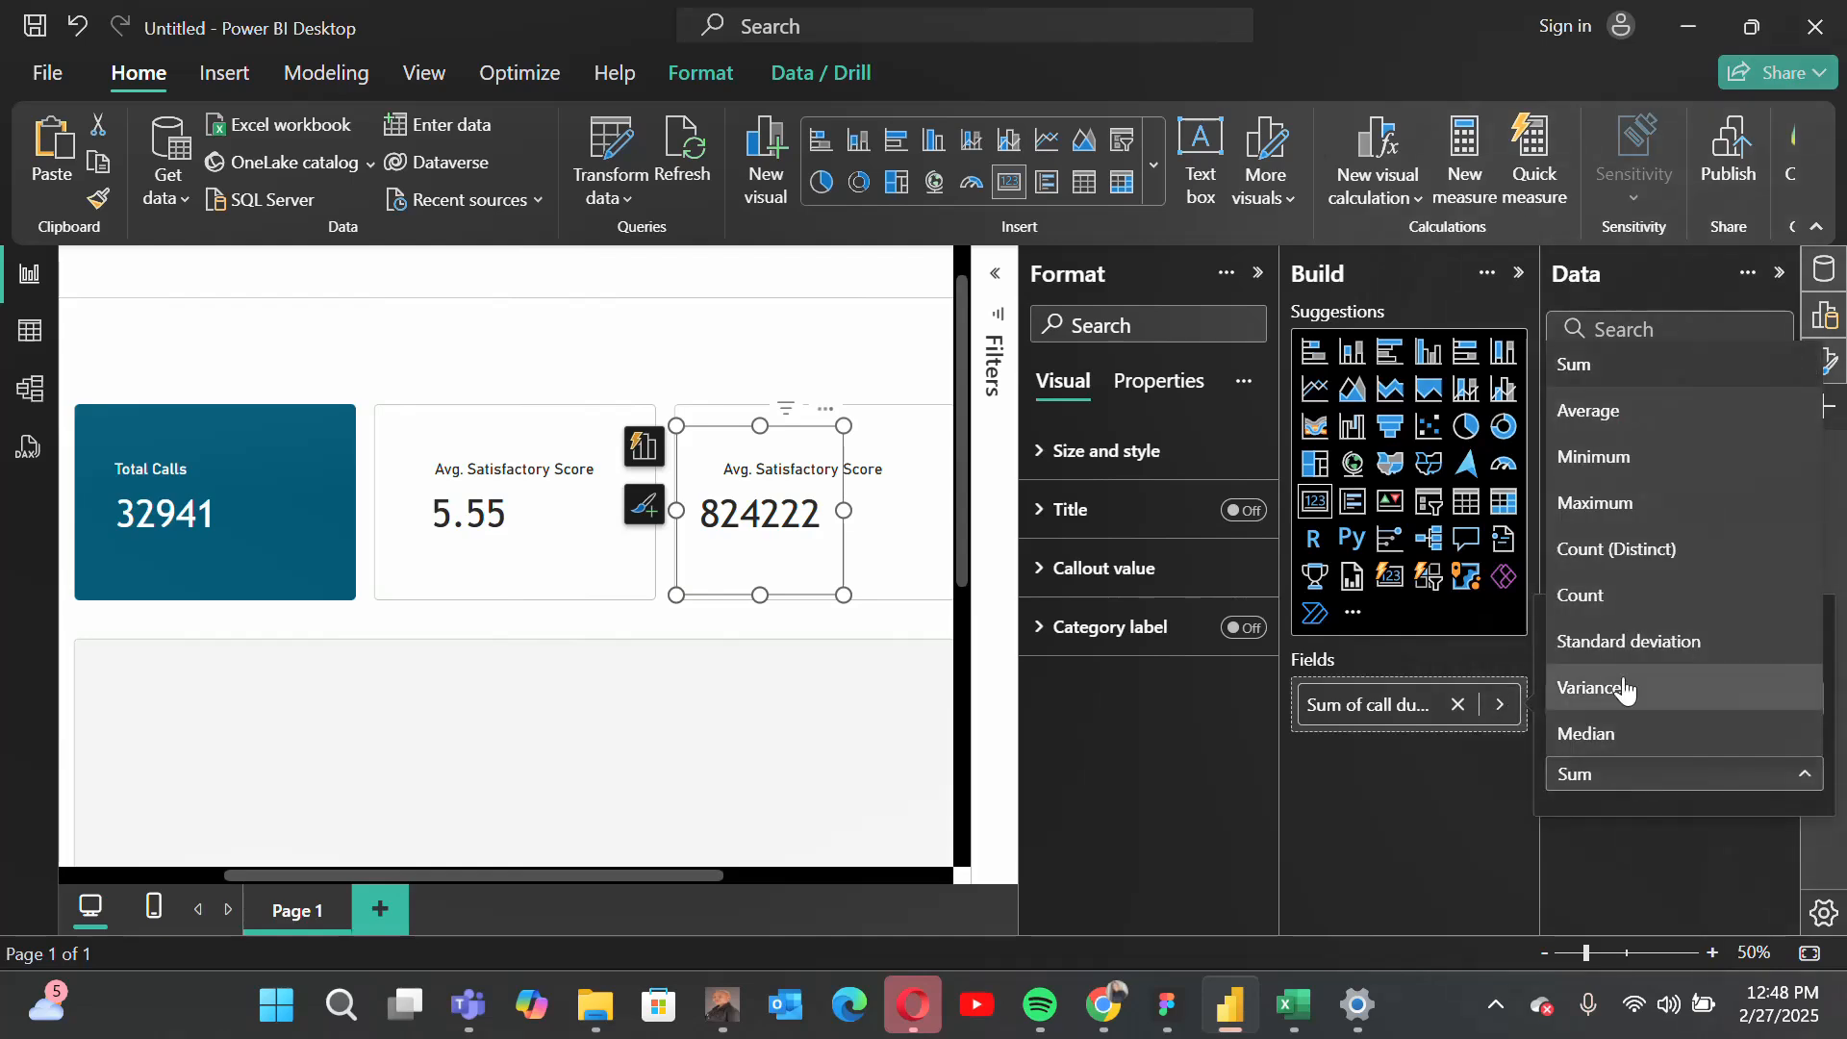
pyautogui.click(1596, 413)
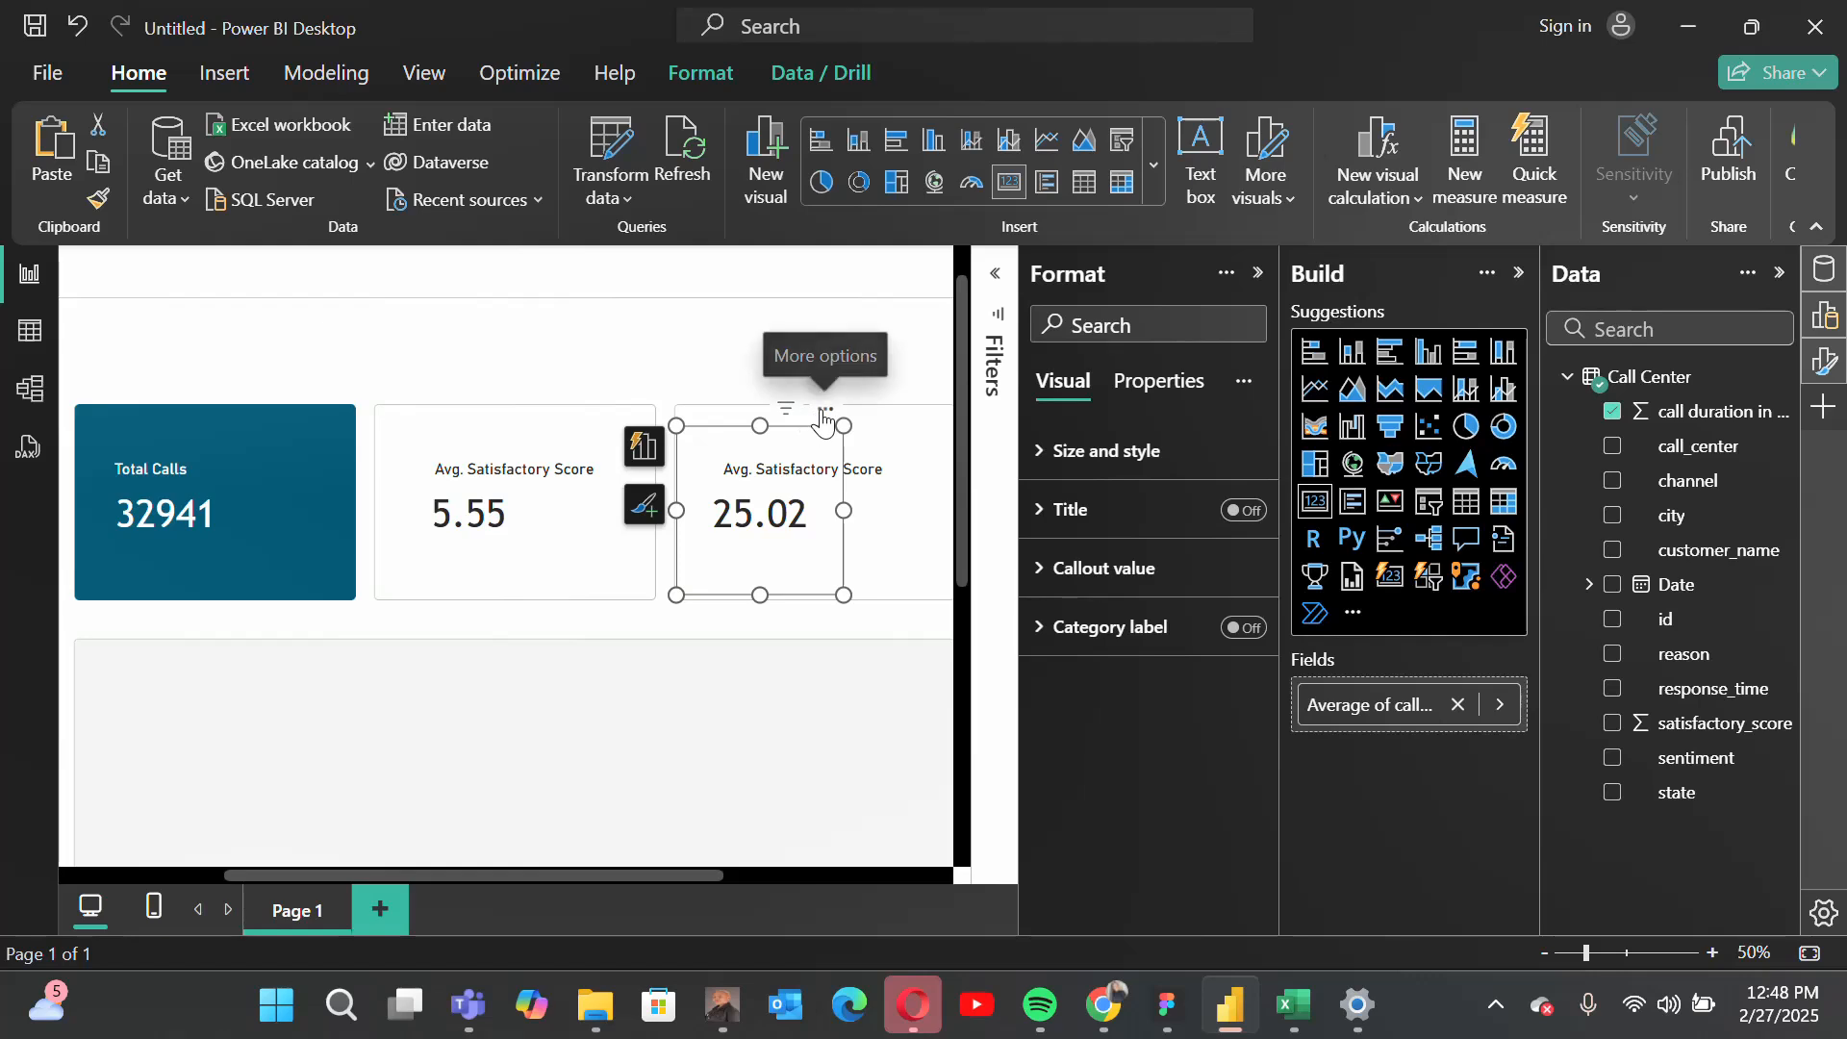
pyautogui.moveTo(823, 417); pyautogui.dragTo(835, 416)
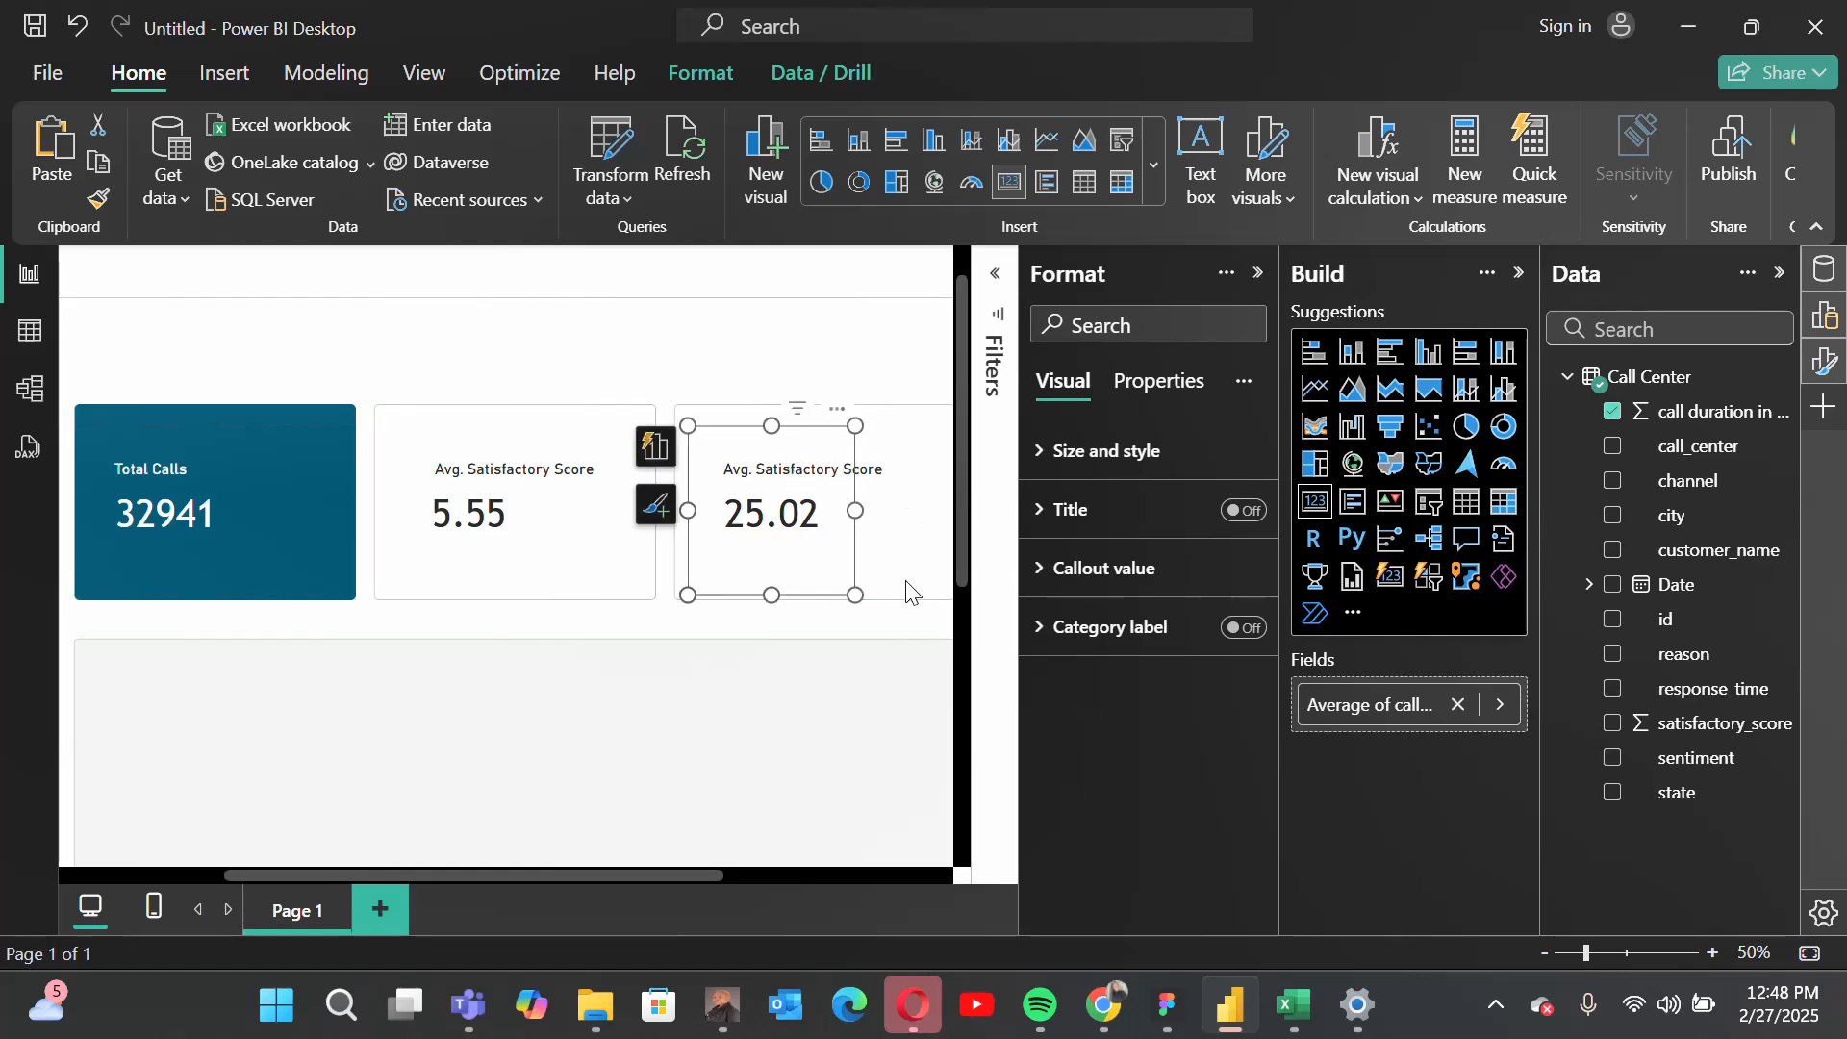
# Step: Change the third tile's label to "Avg Call Duration in Min", deselect it, and close the formatting options
pyautogui.click(854, 469)
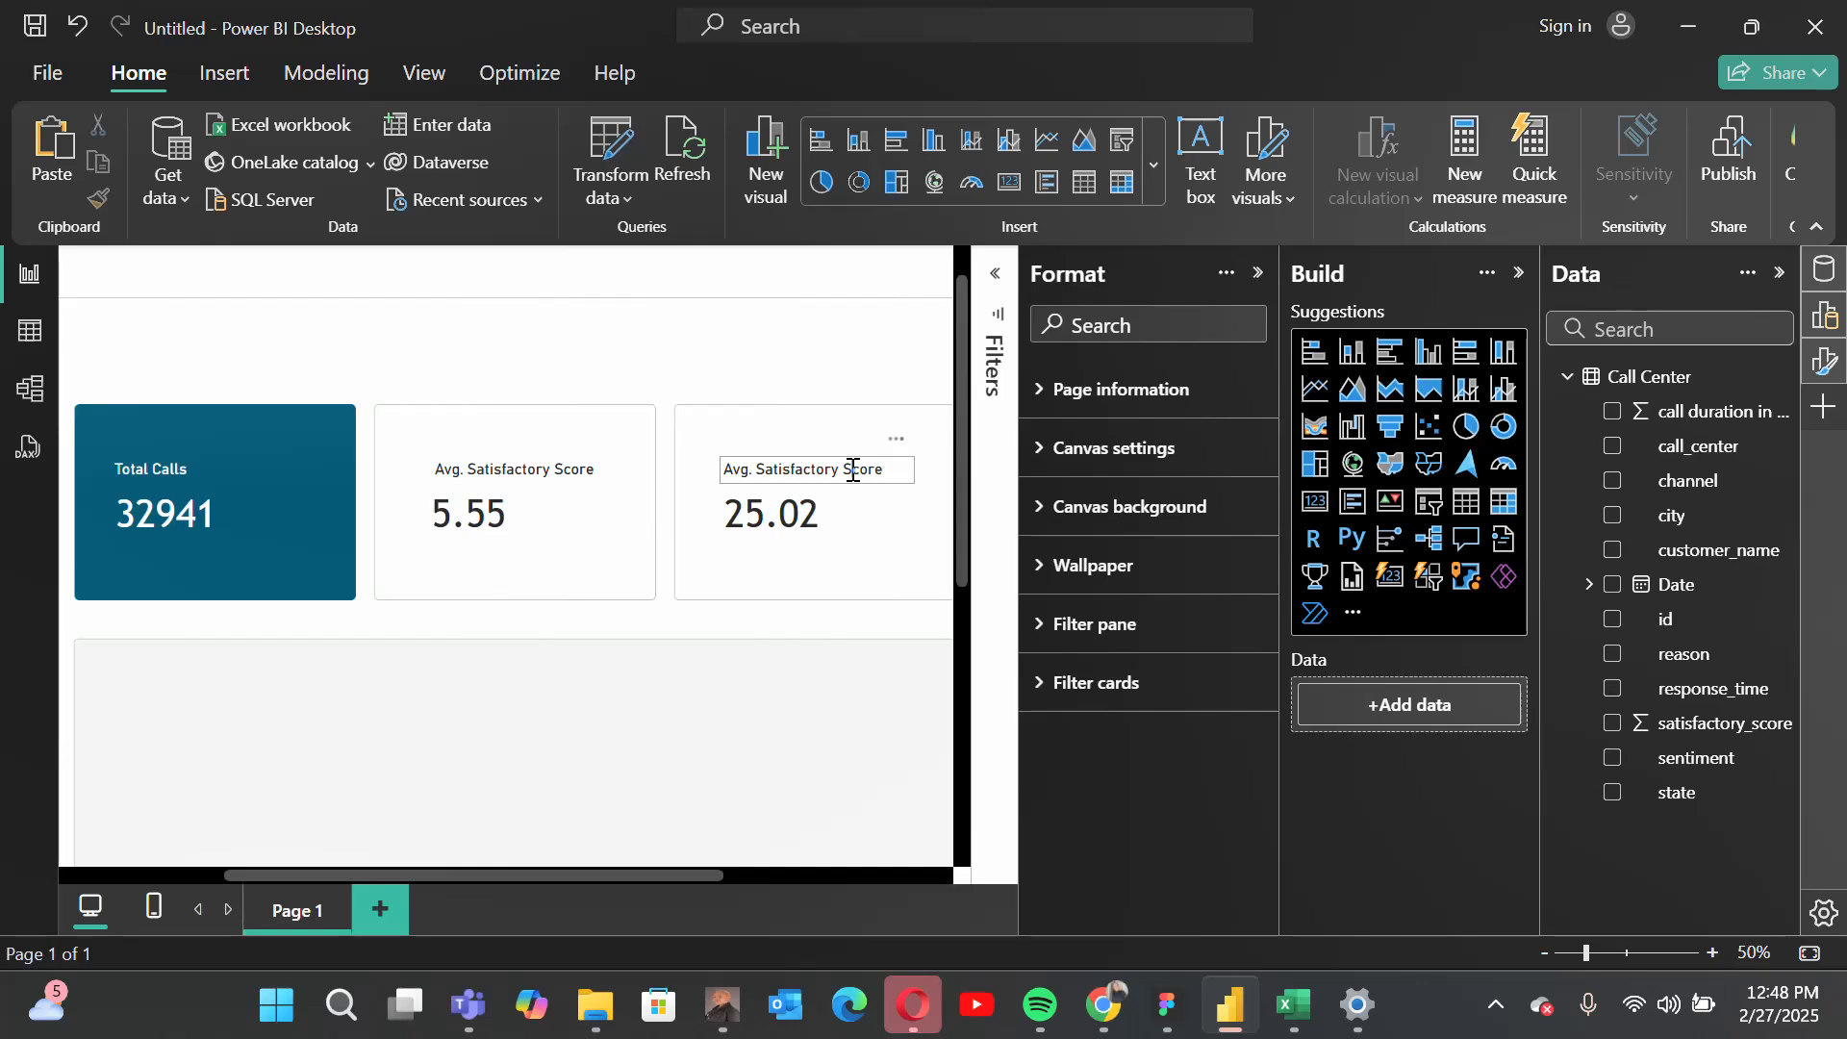
pyautogui.tripleClick(853, 469)
pyautogui.write('Av')
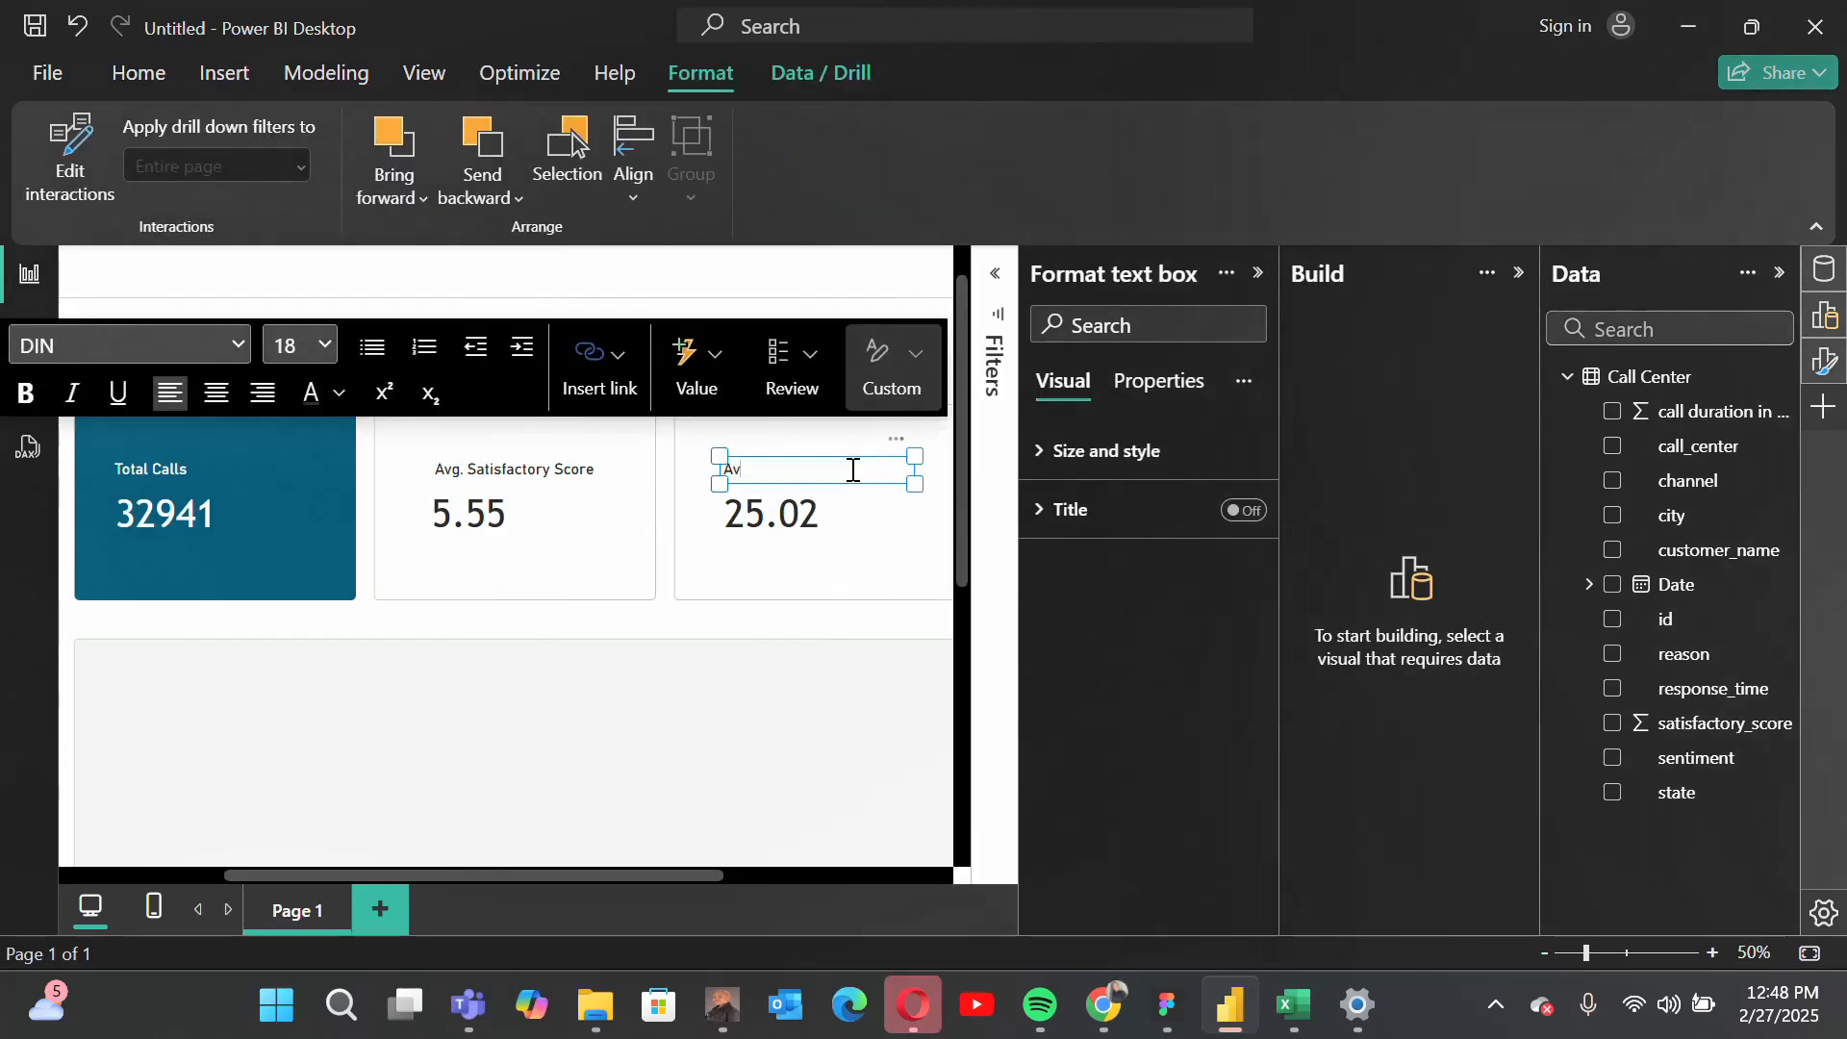
pyautogui.write('g Call Duration in Min')
pyautogui.click(844, 744)
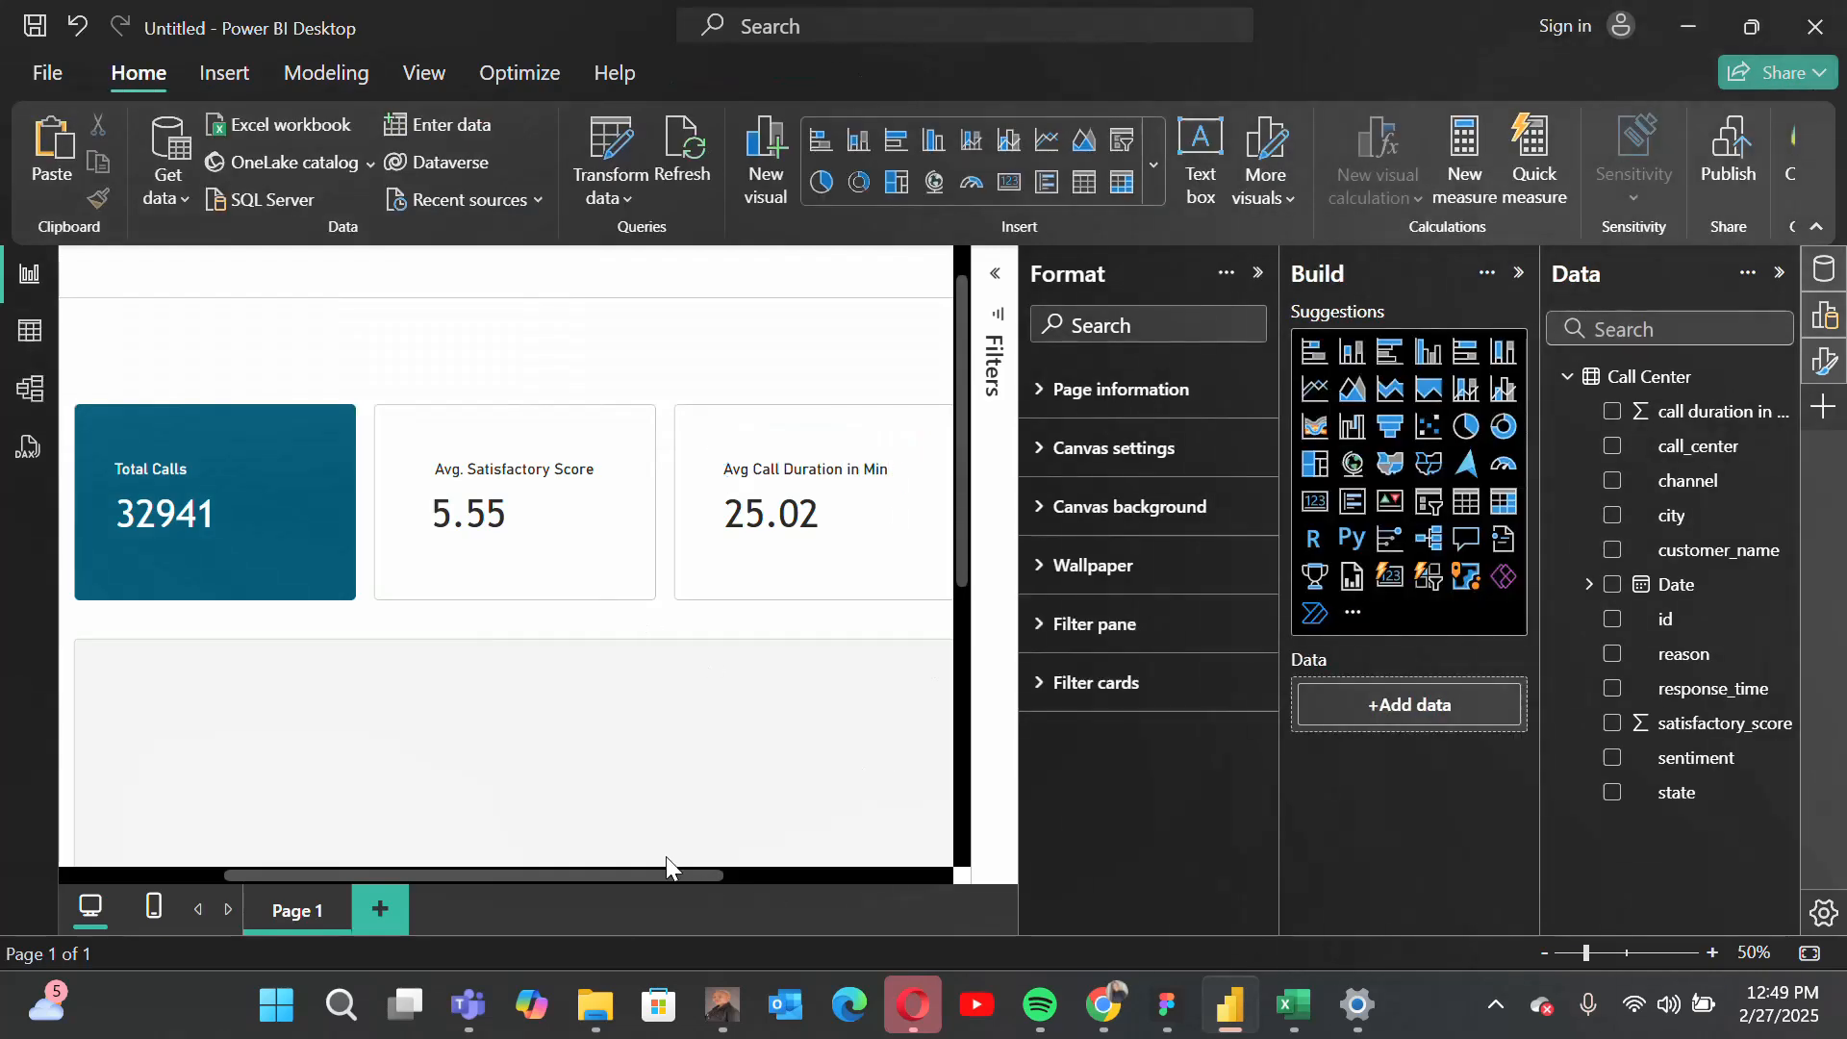
pyautogui.click(1260, 273)
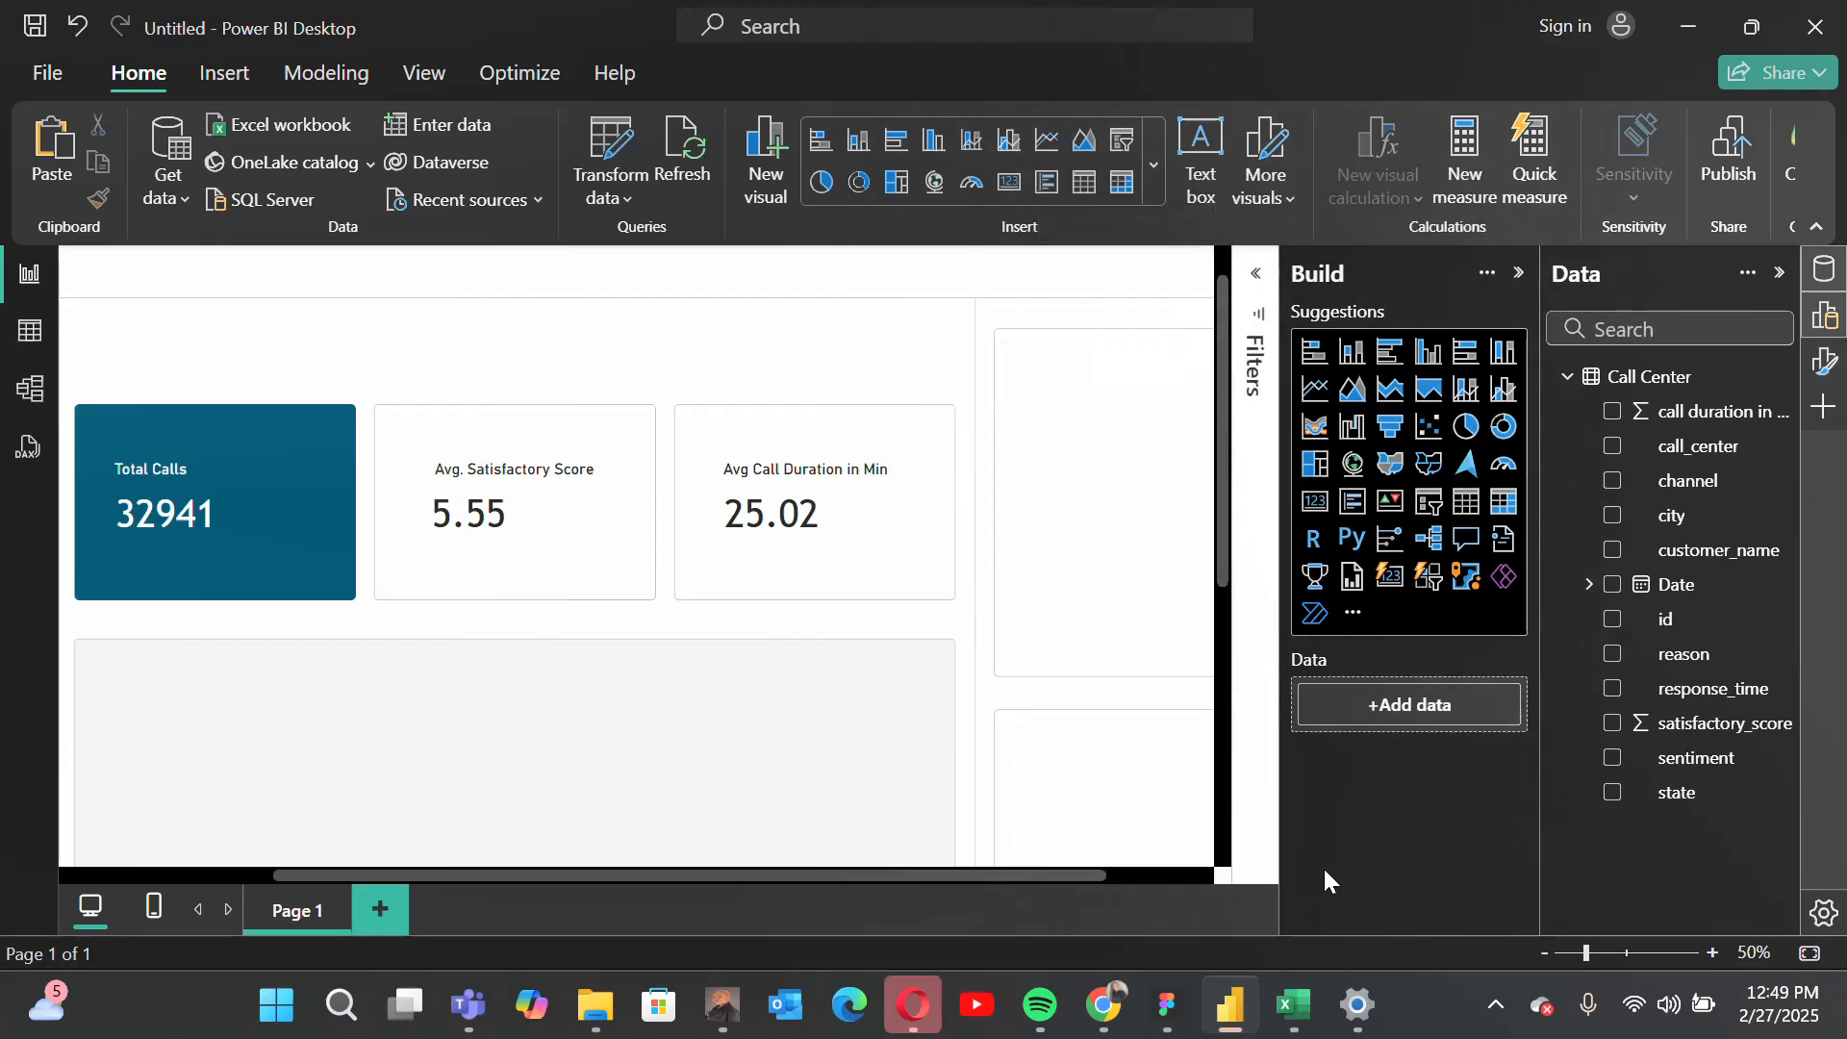
# Step: Add an empty area chart and size it to fill the large gray tile below the KPI cards
pyautogui.click(1575, 953)
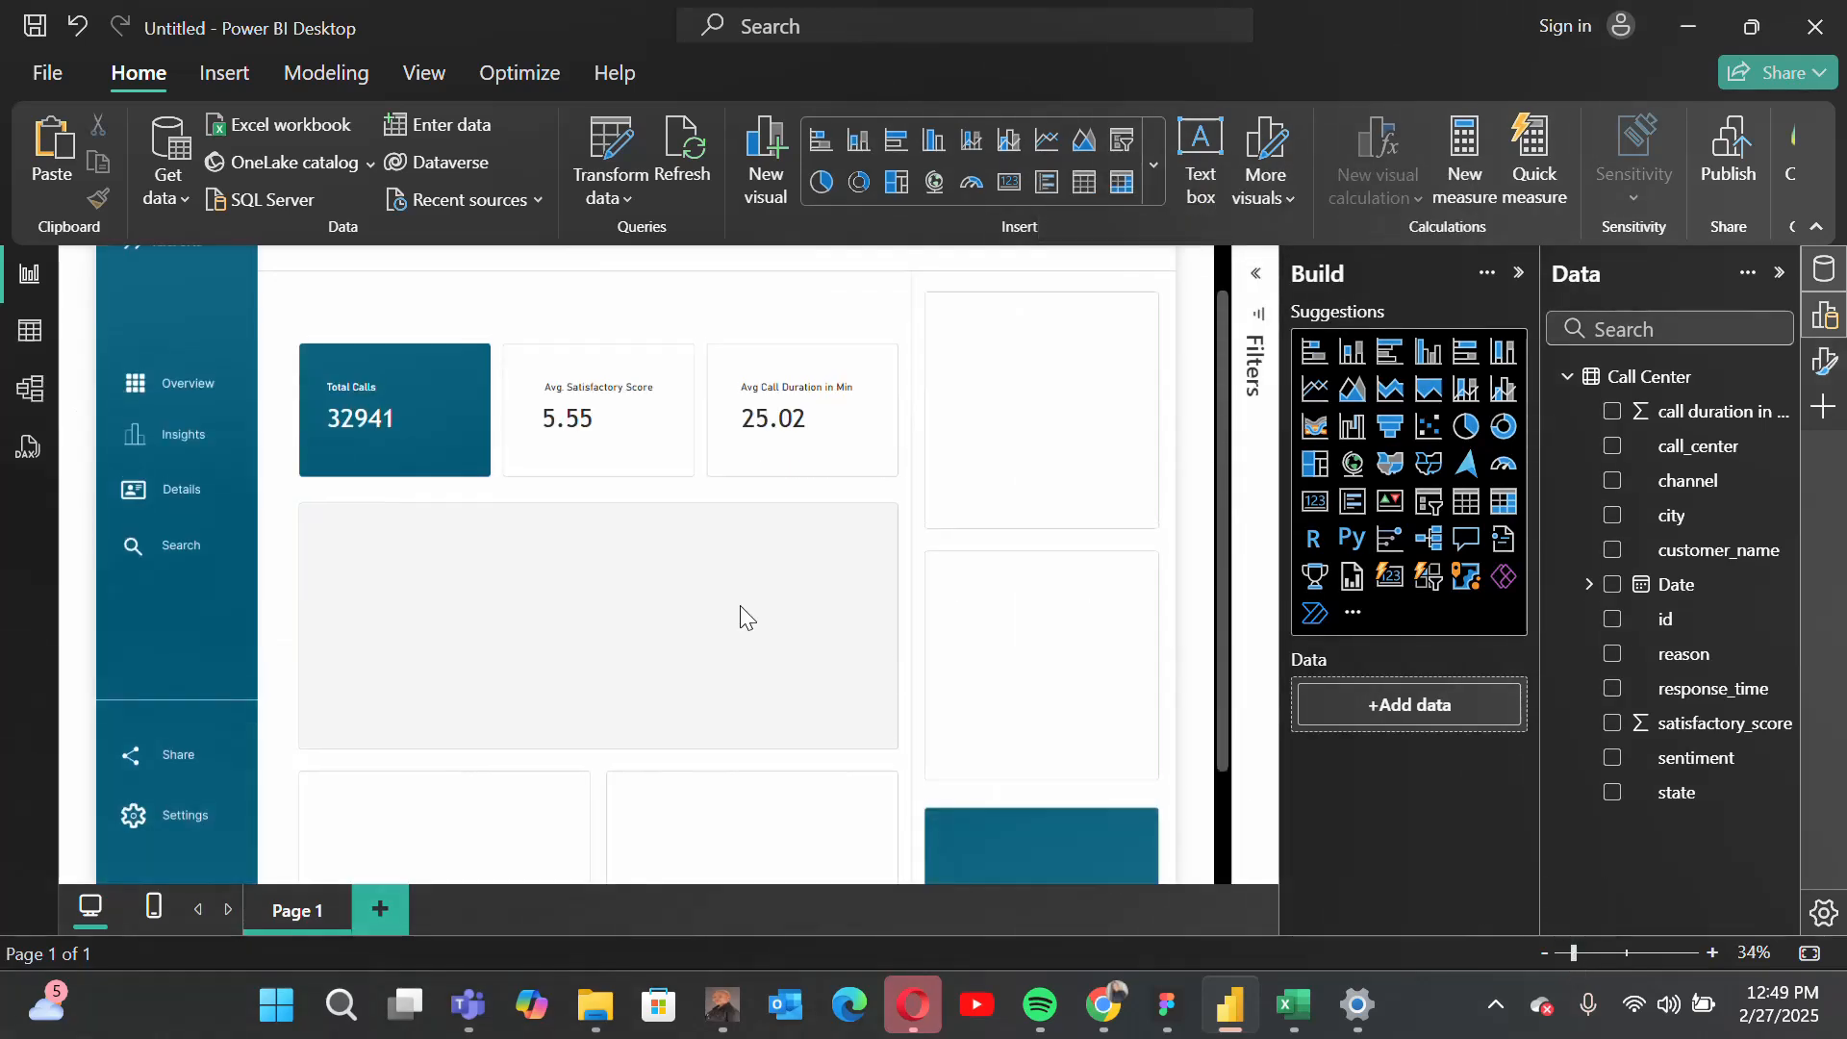
pyautogui.scroll(1, 741, 604)
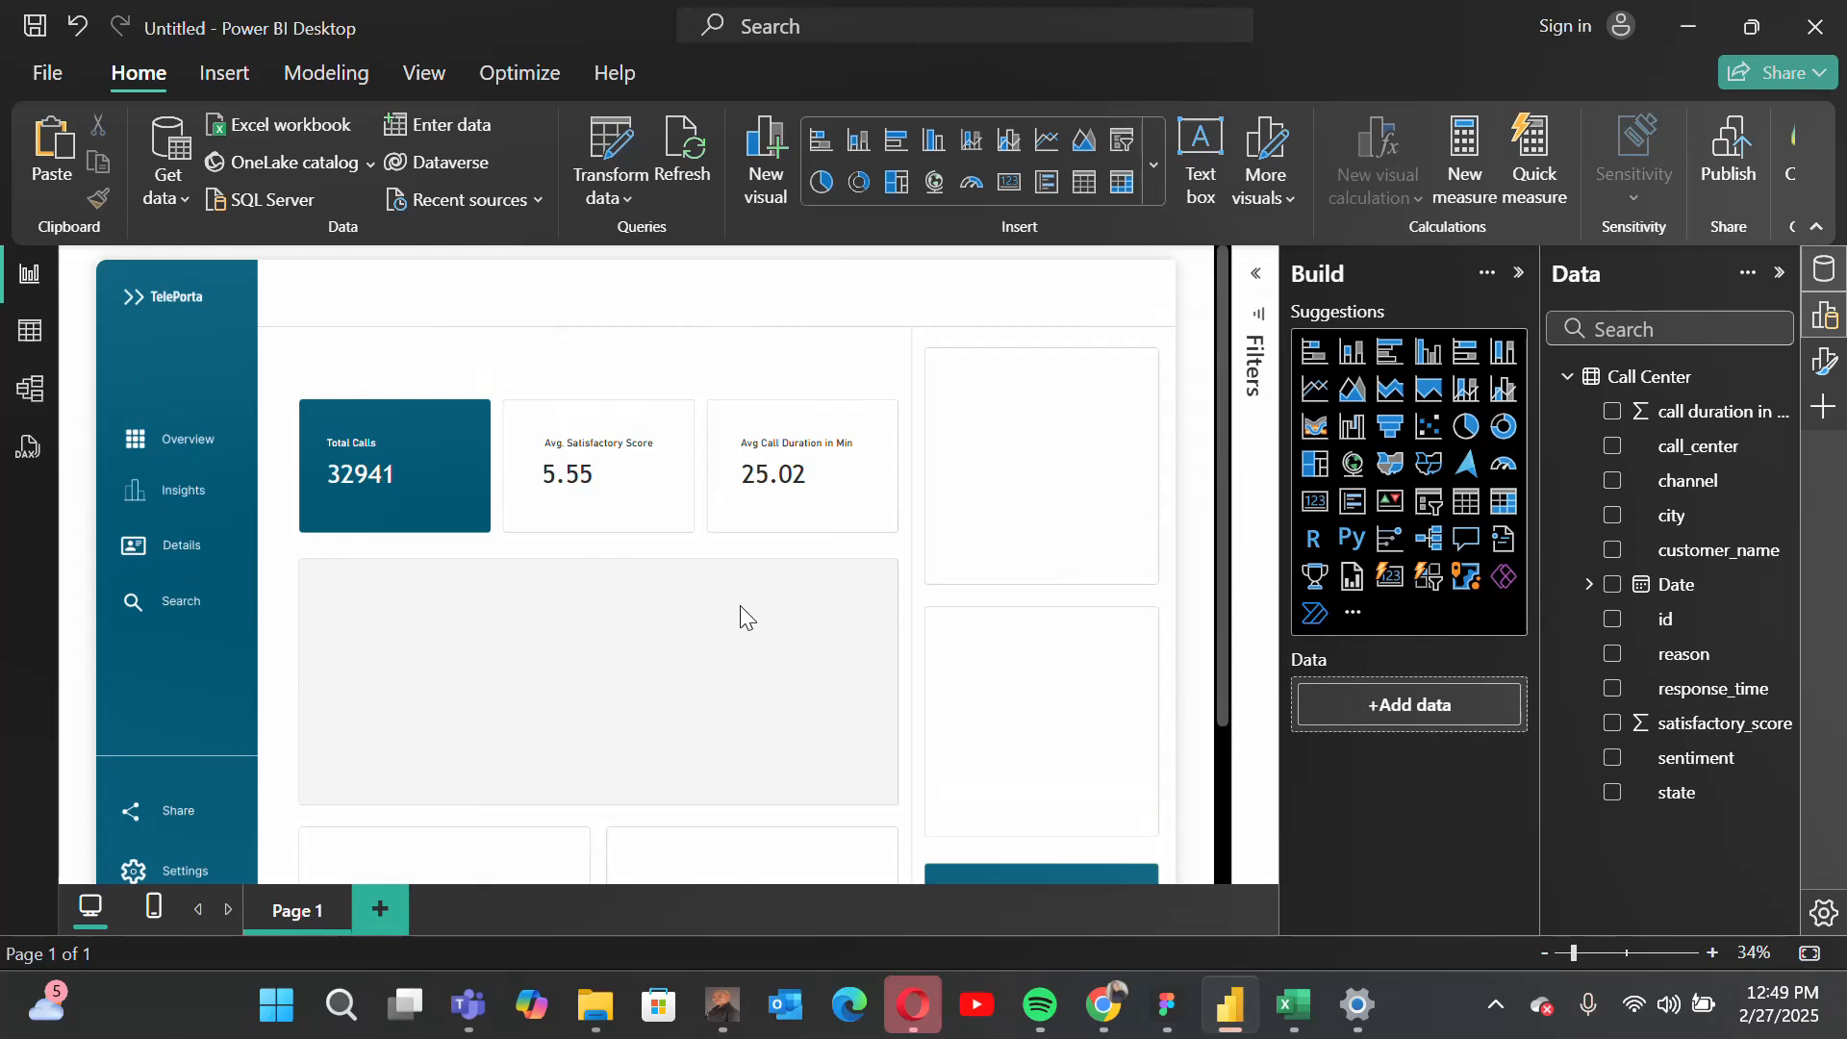
pyautogui.scroll(-1, 741, 606)
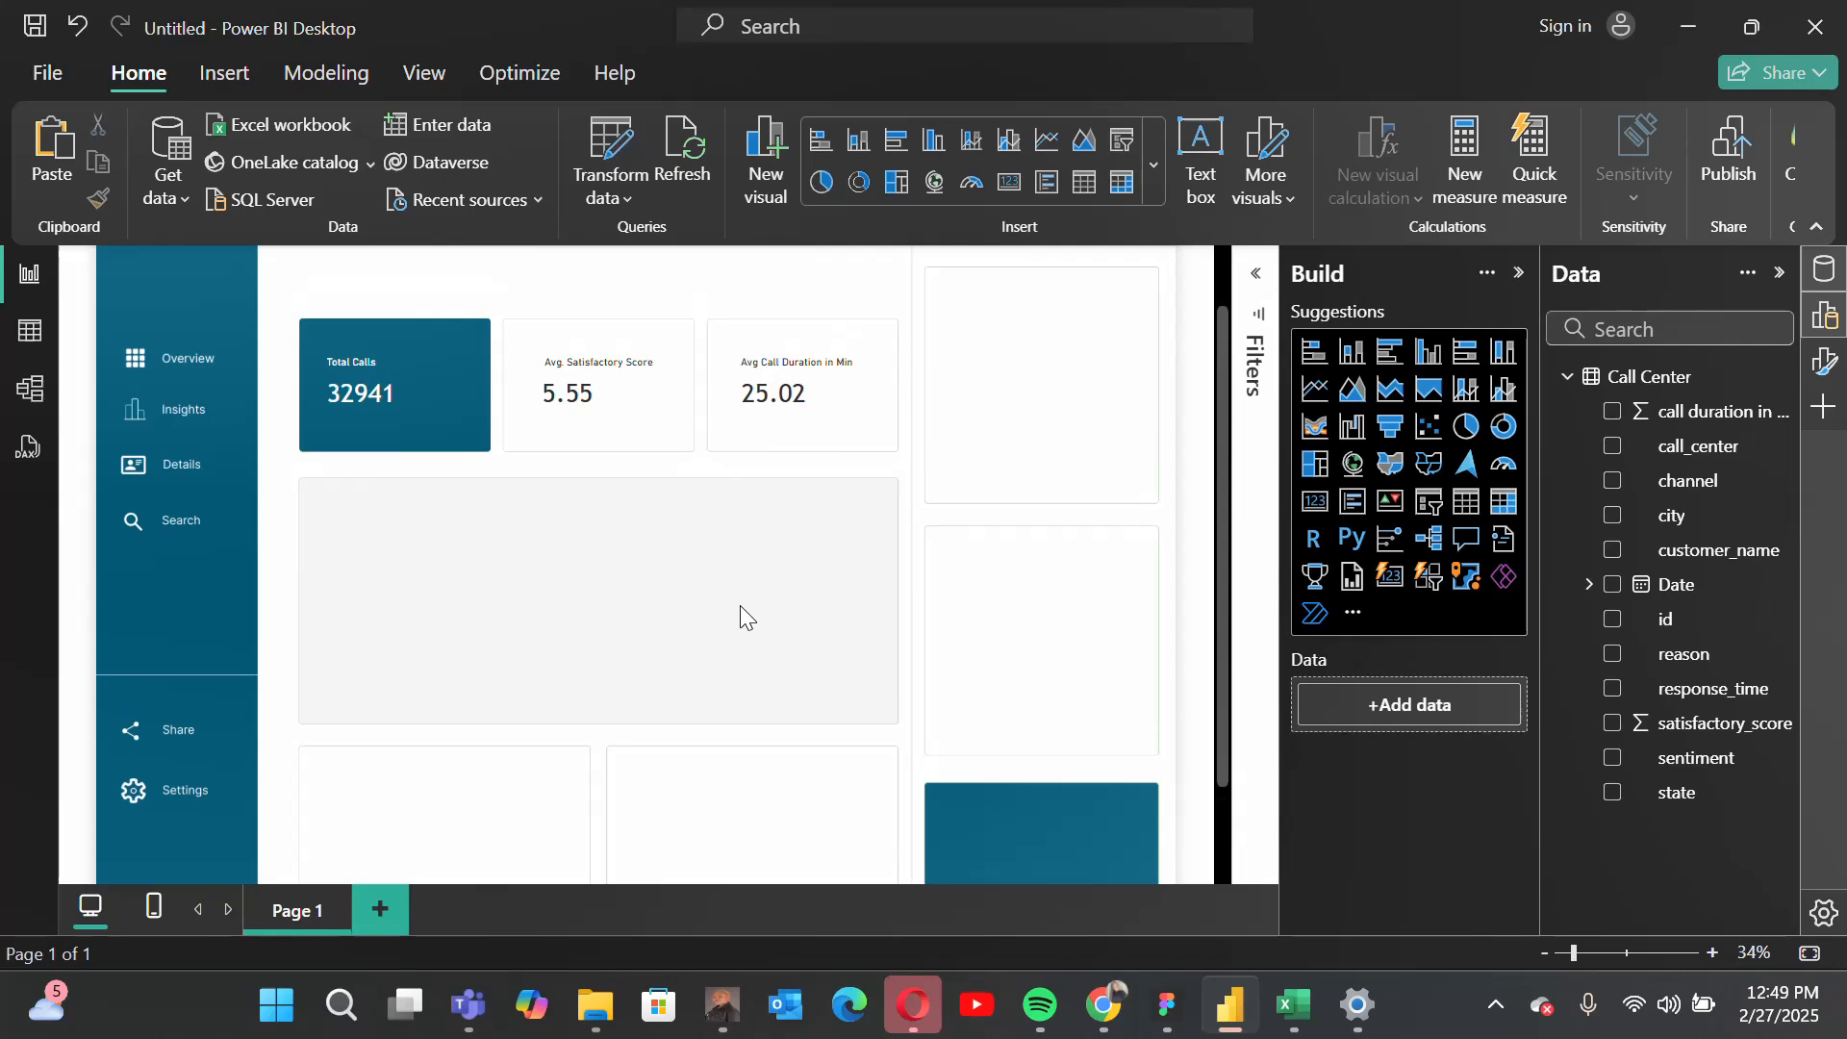
pyautogui.click(1356, 393)
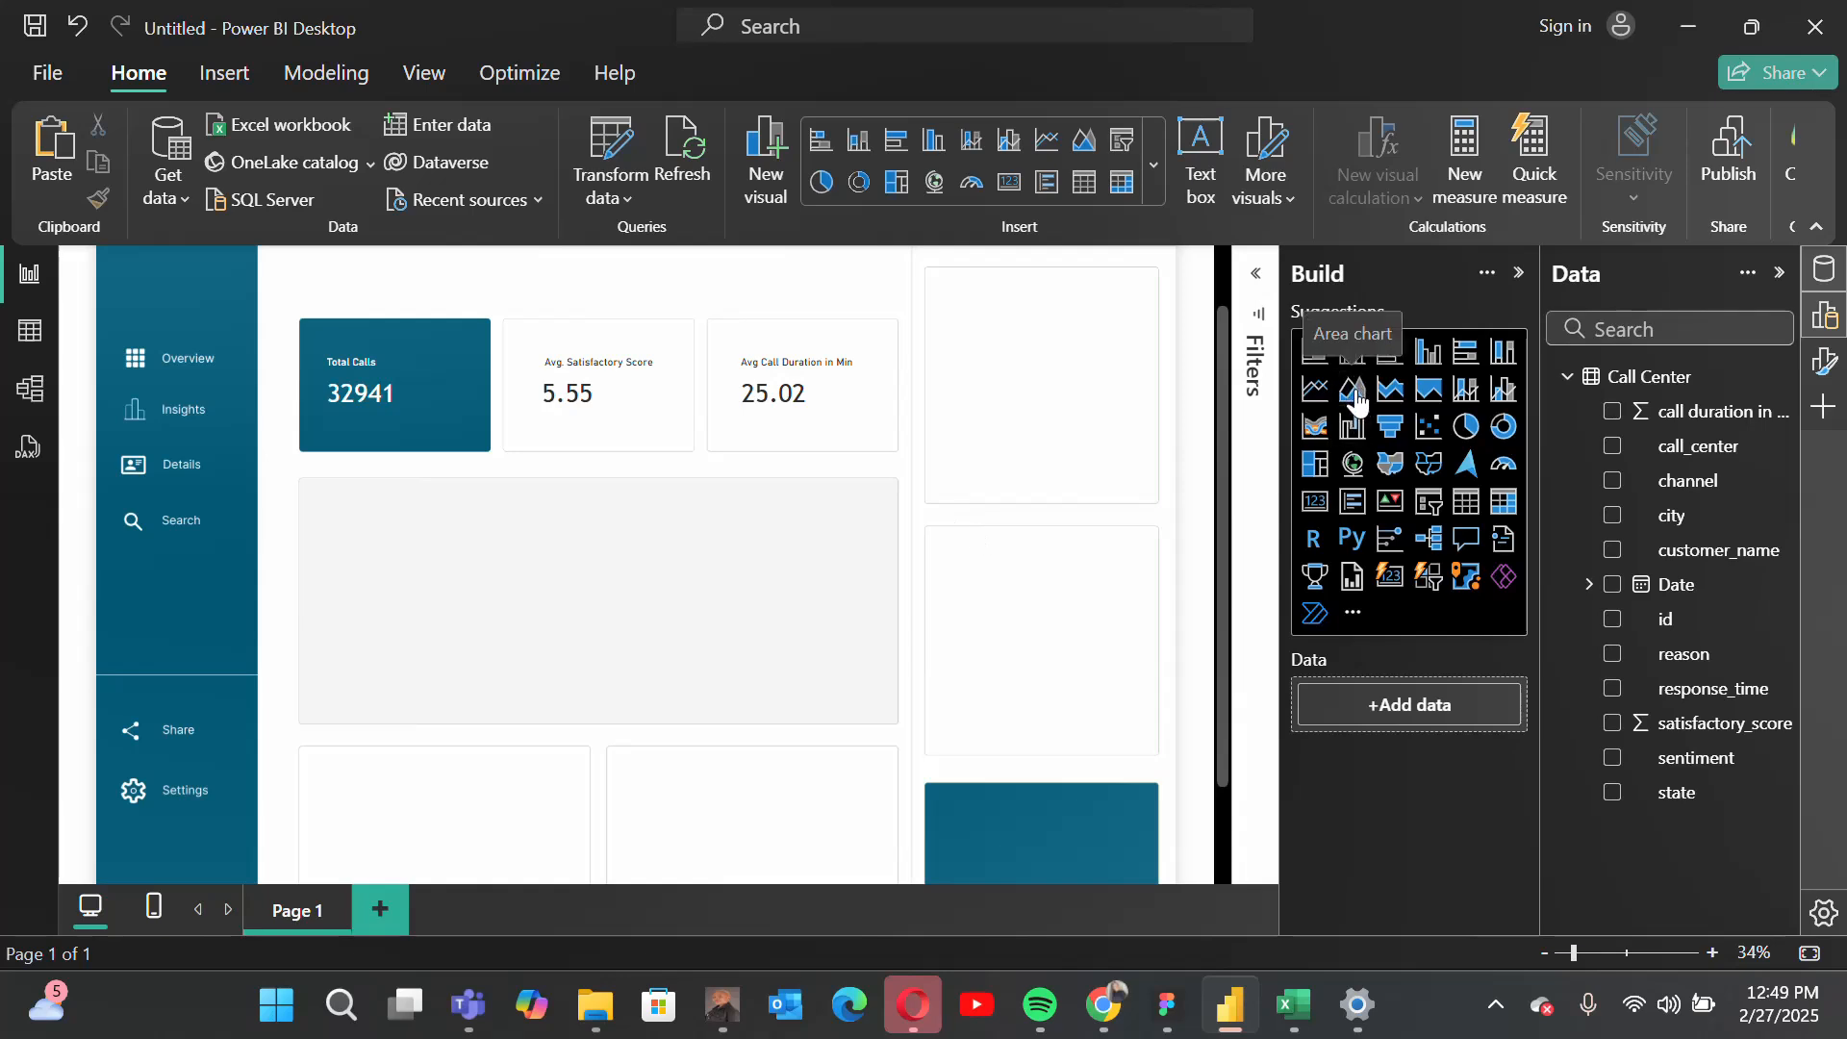
pyautogui.moveTo(258, 279); pyautogui.dragTo(392, 512)
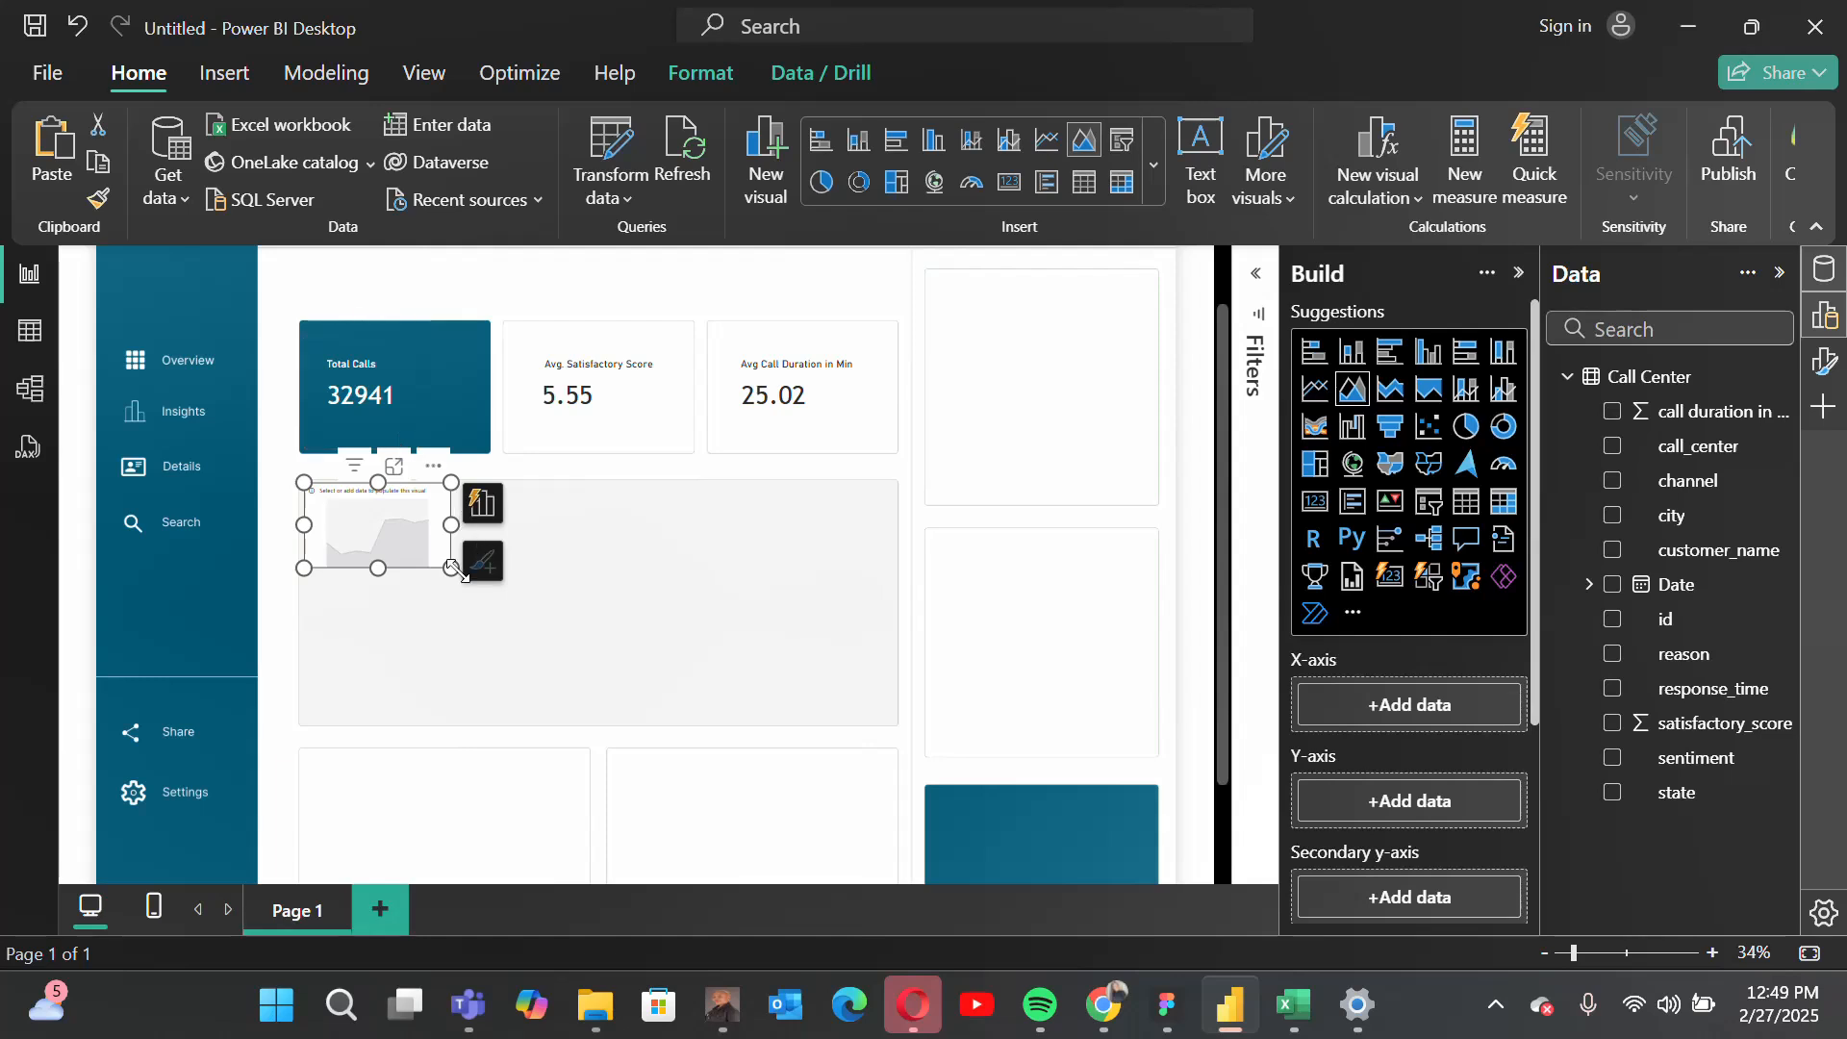
pyautogui.moveTo(452, 569); pyautogui.dragTo(899, 727)
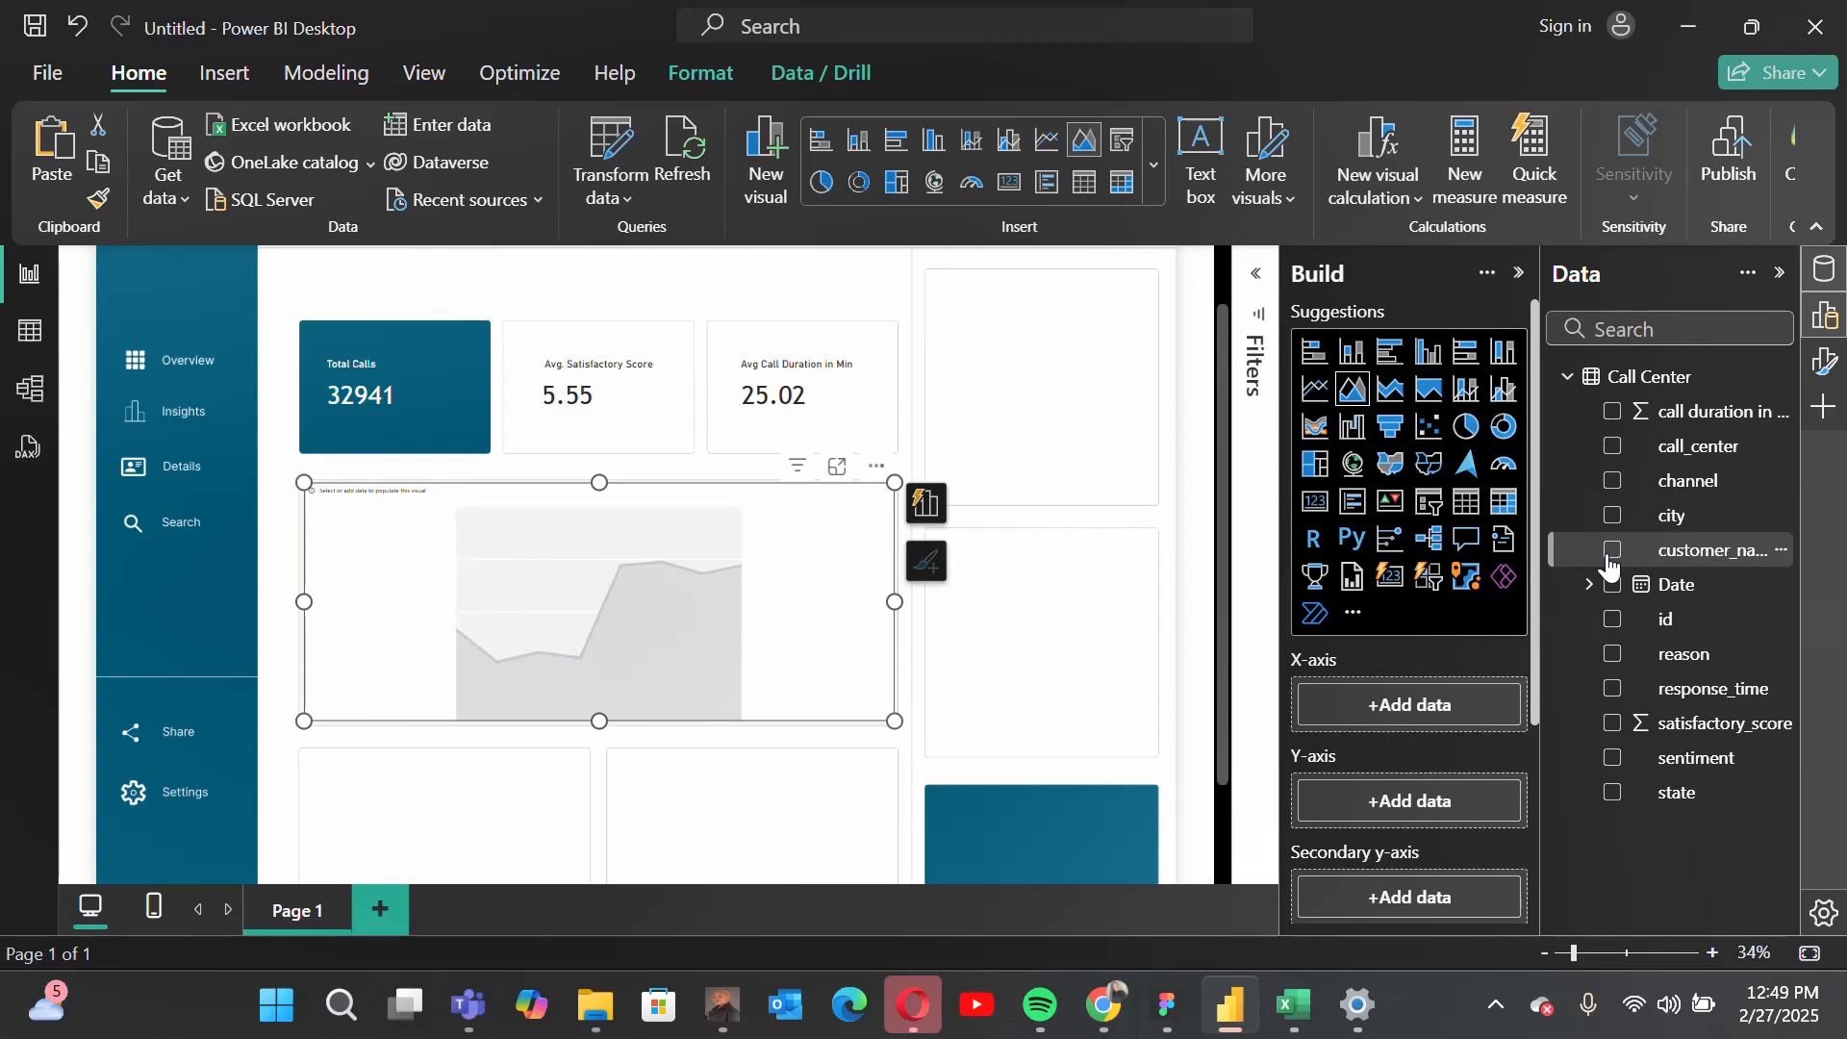
# Step: Put the Date field on the area chart's X-axis and remove the Year, Quarter and Month levels, keeping only Day
pyautogui.moveTo(1674, 584); pyautogui.dragTo(1415, 708)
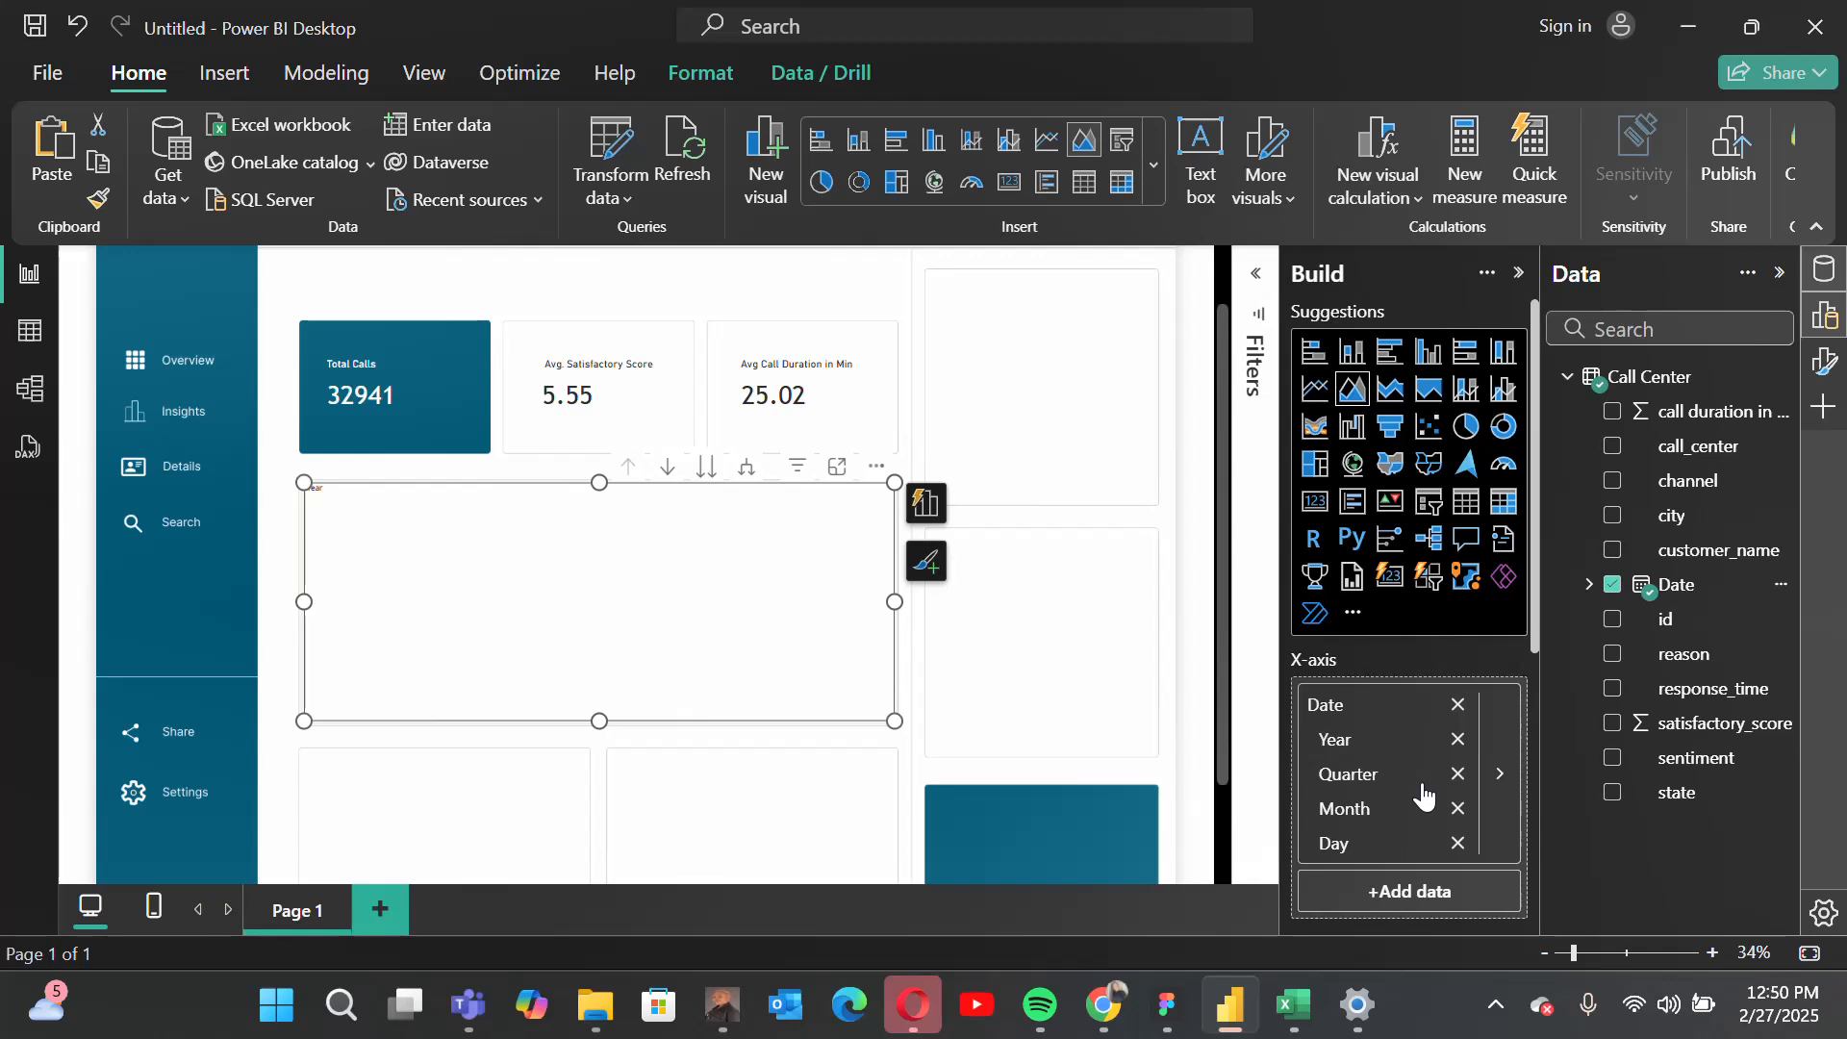
pyautogui.click(1458, 740)
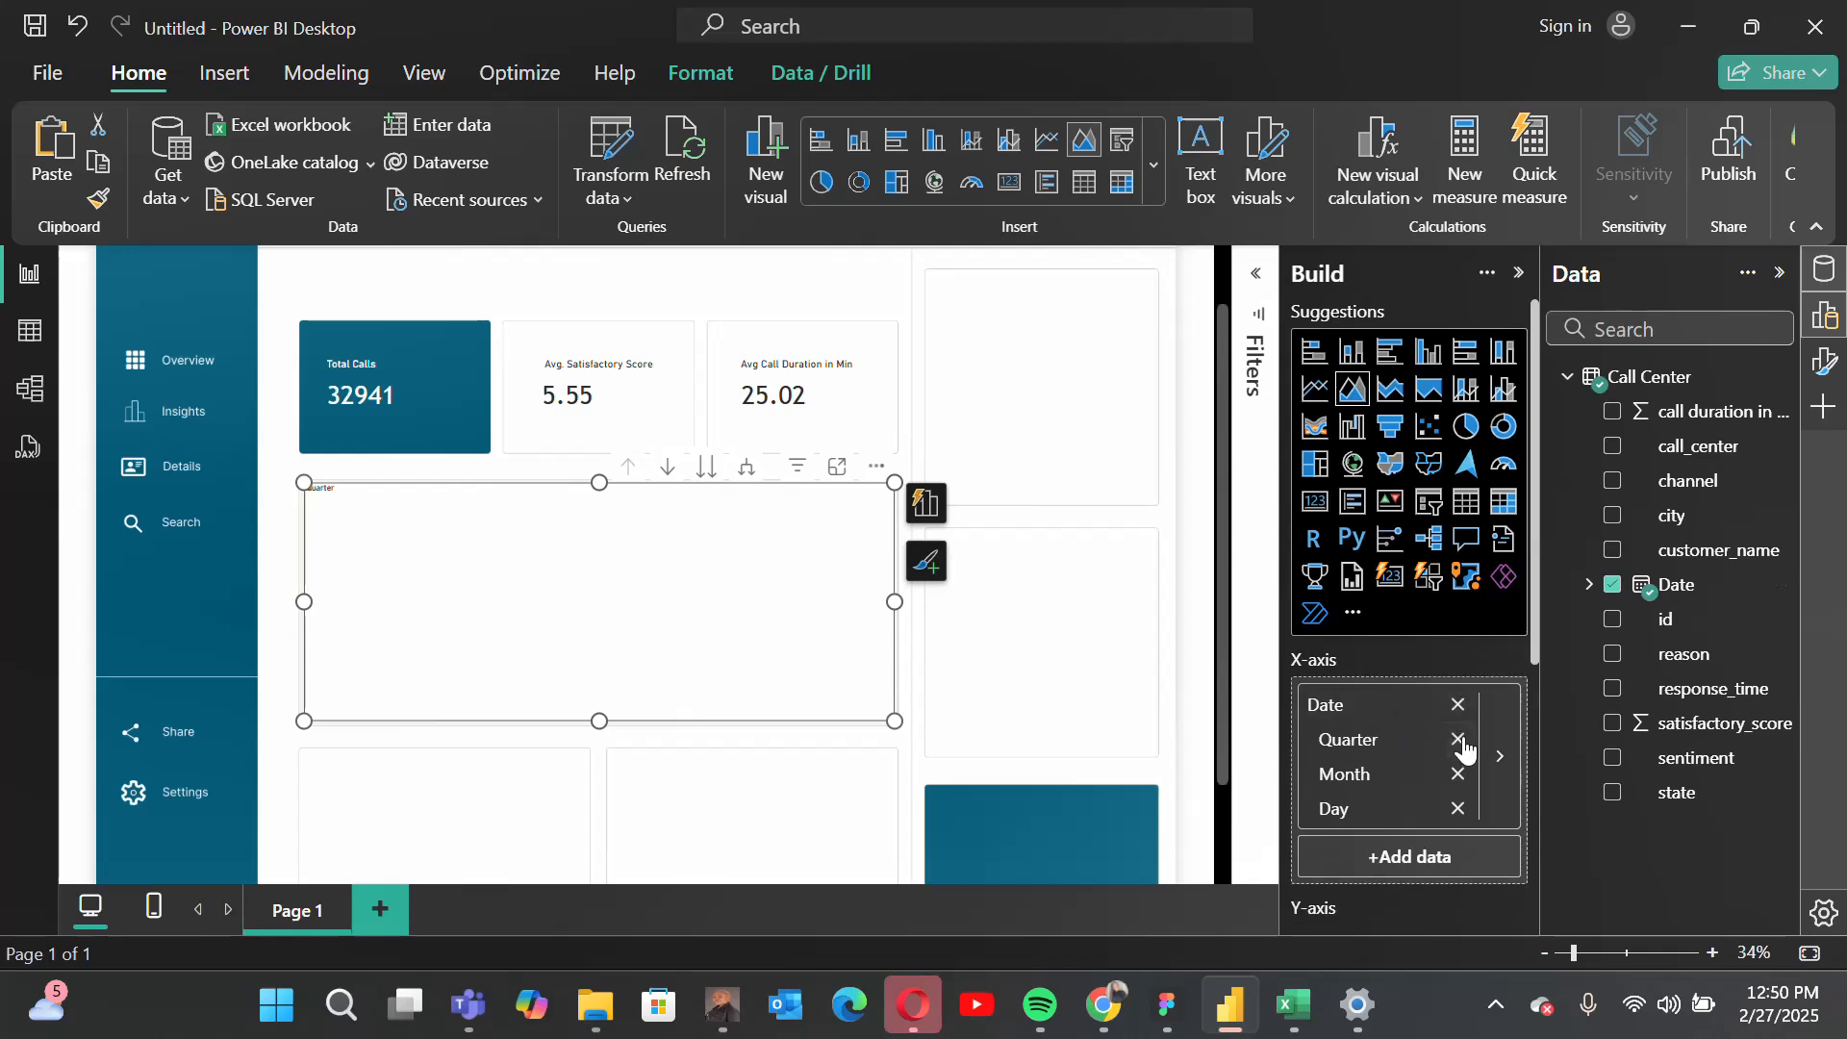
pyautogui.click(1460, 742)
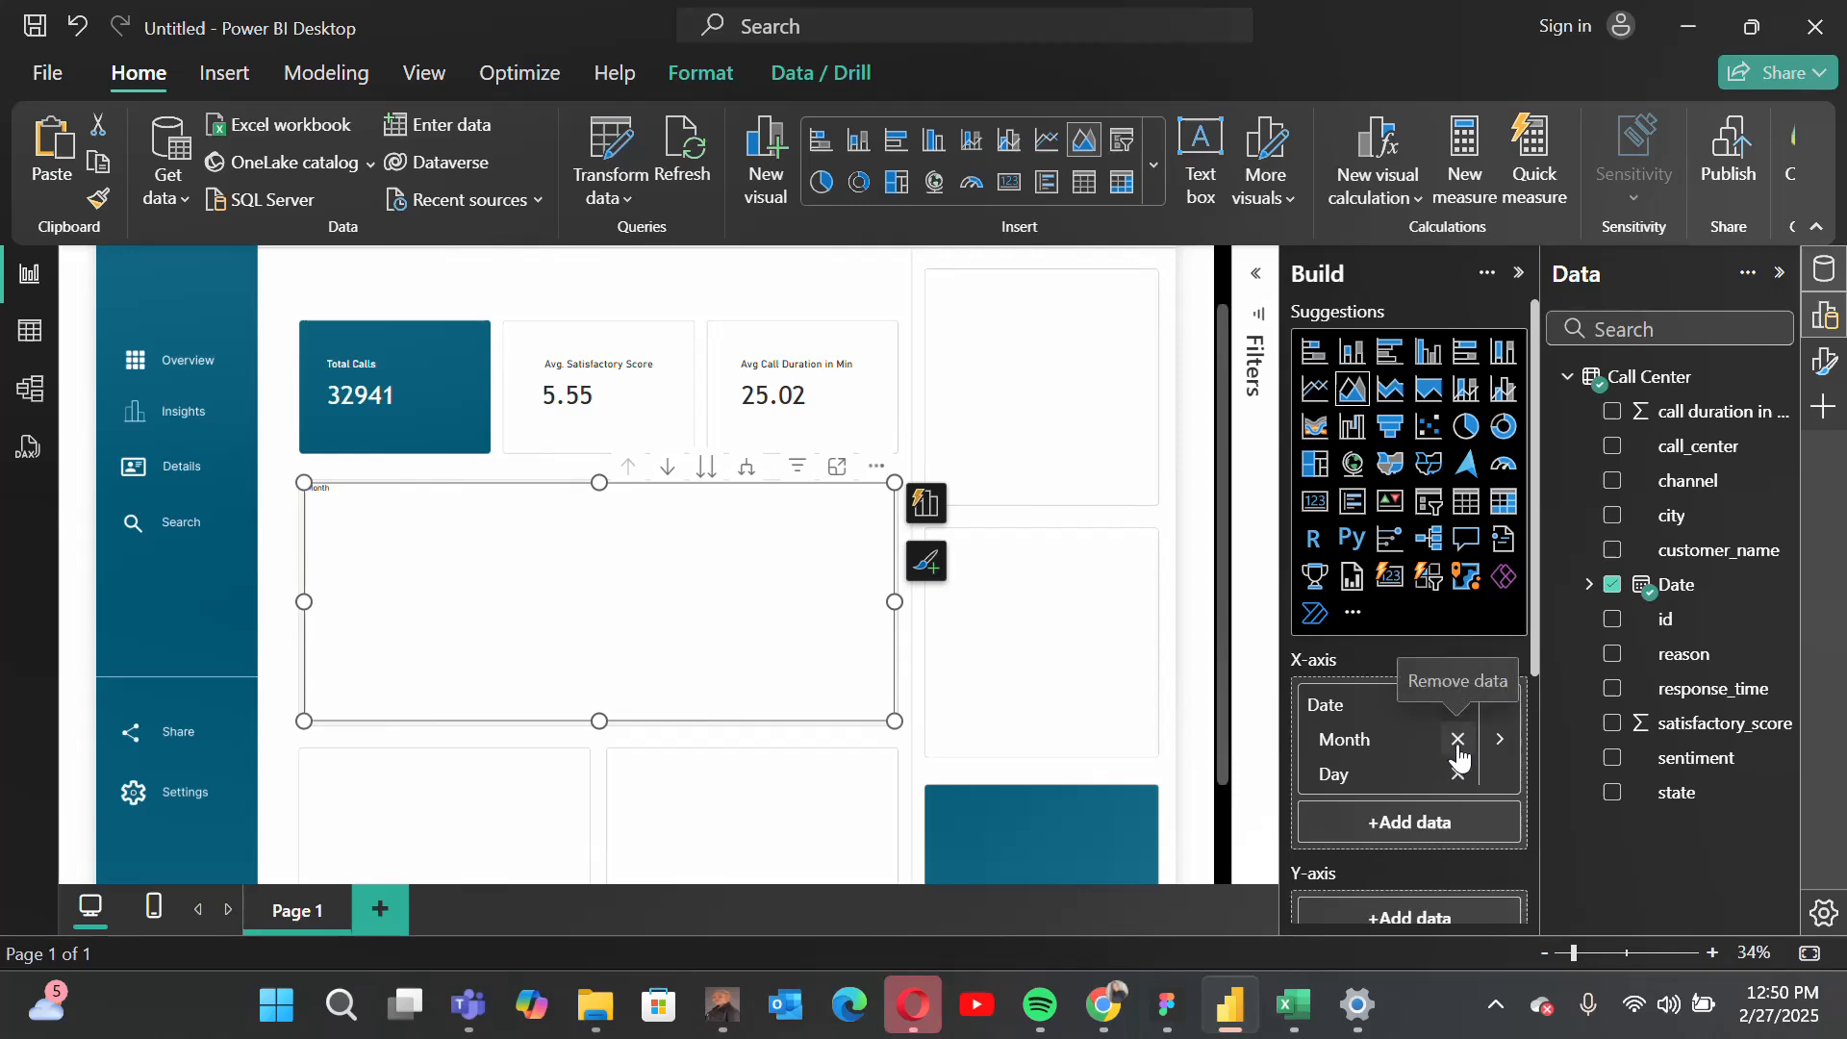
pyautogui.click(1458, 741)
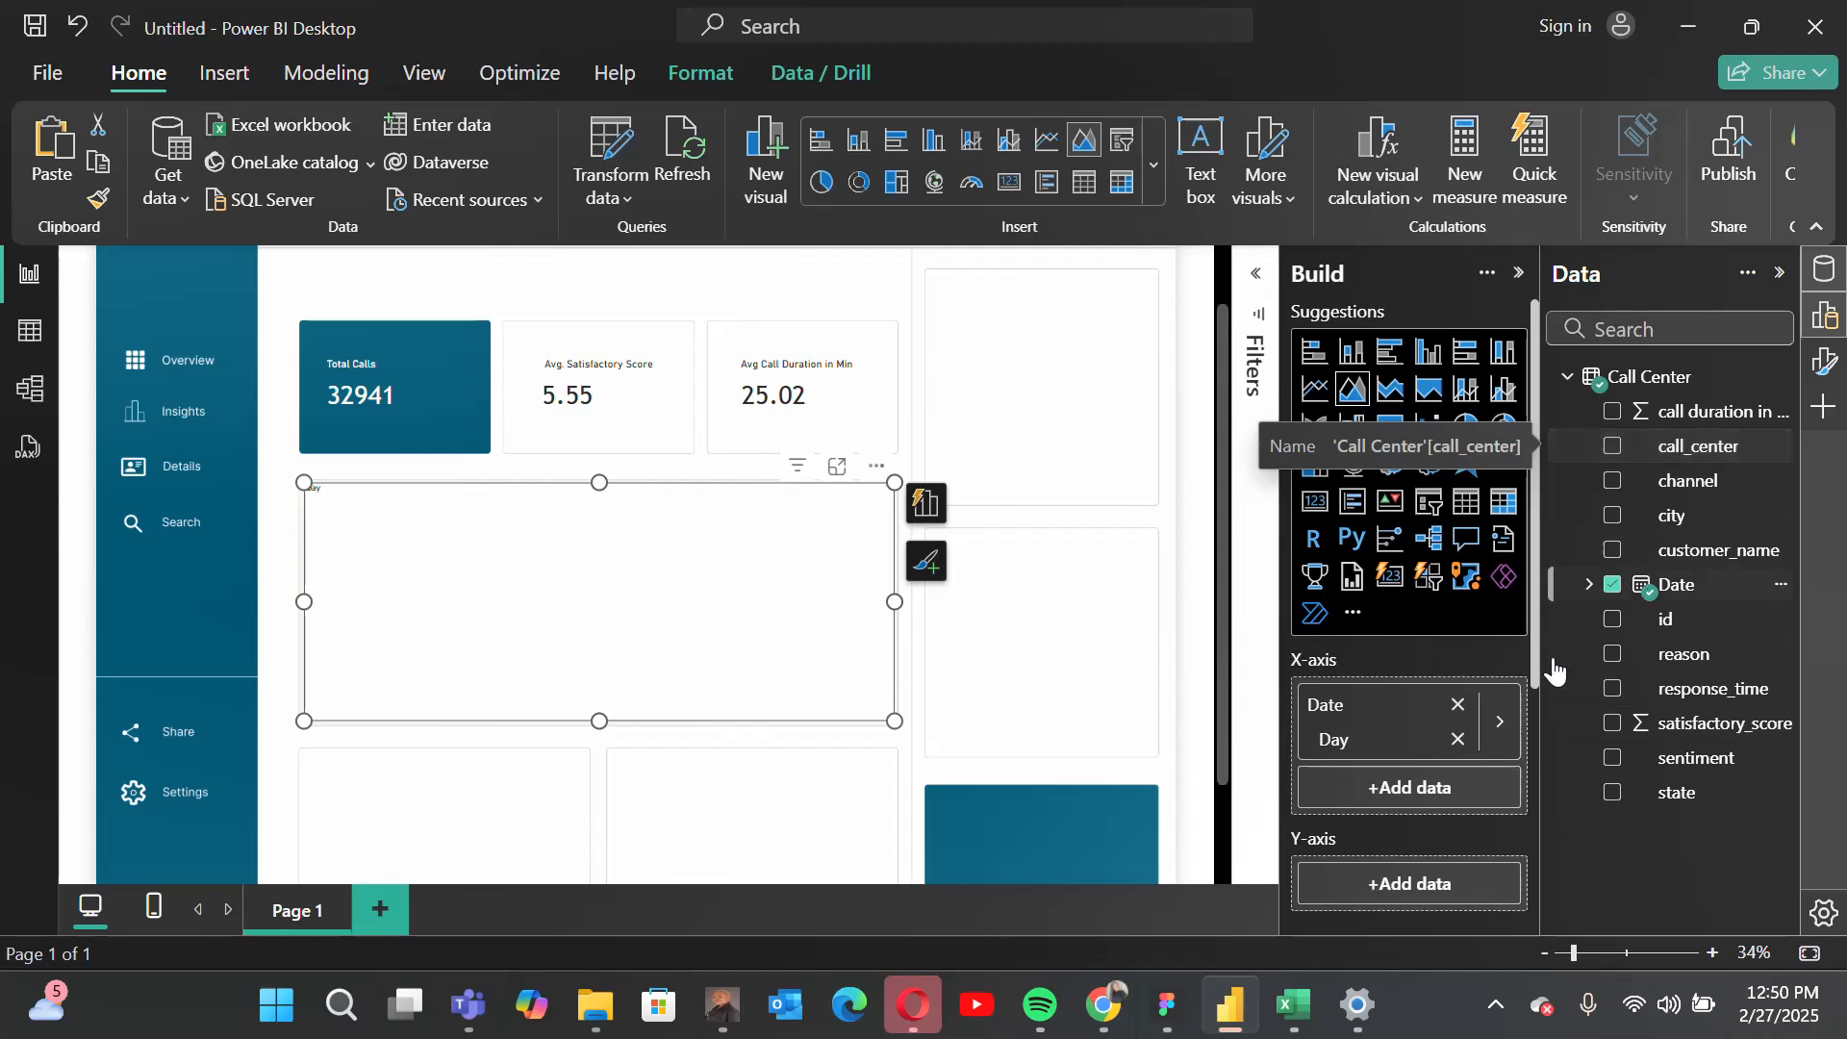
# Step: Add call_center as a count to the area chart's Y-axis and inspect the data points
pyautogui.moveTo(1706, 452)
pyautogui.mouseDown()
pyautogui.moveTo(1402, 882)
pyautogui.moveTo(1439, 886)
pyautogui.mouseUp()
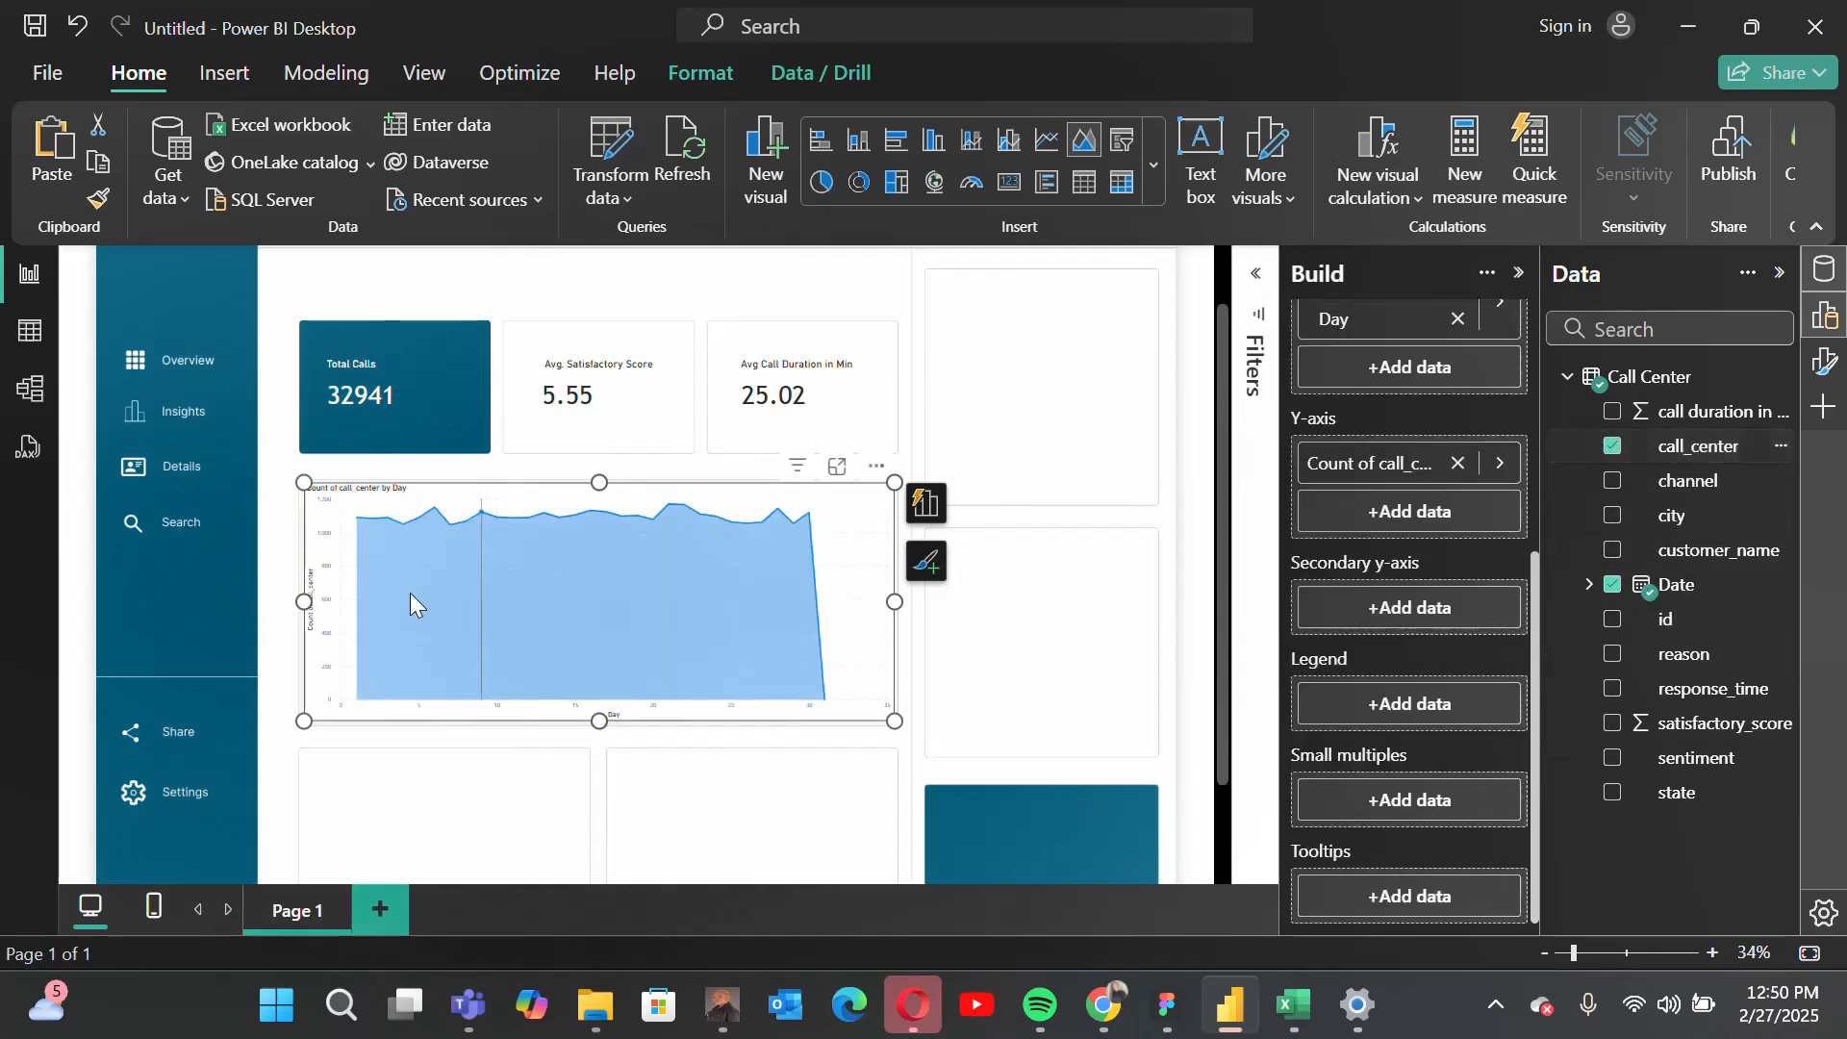
pyautogui.moveTo(748, 684)
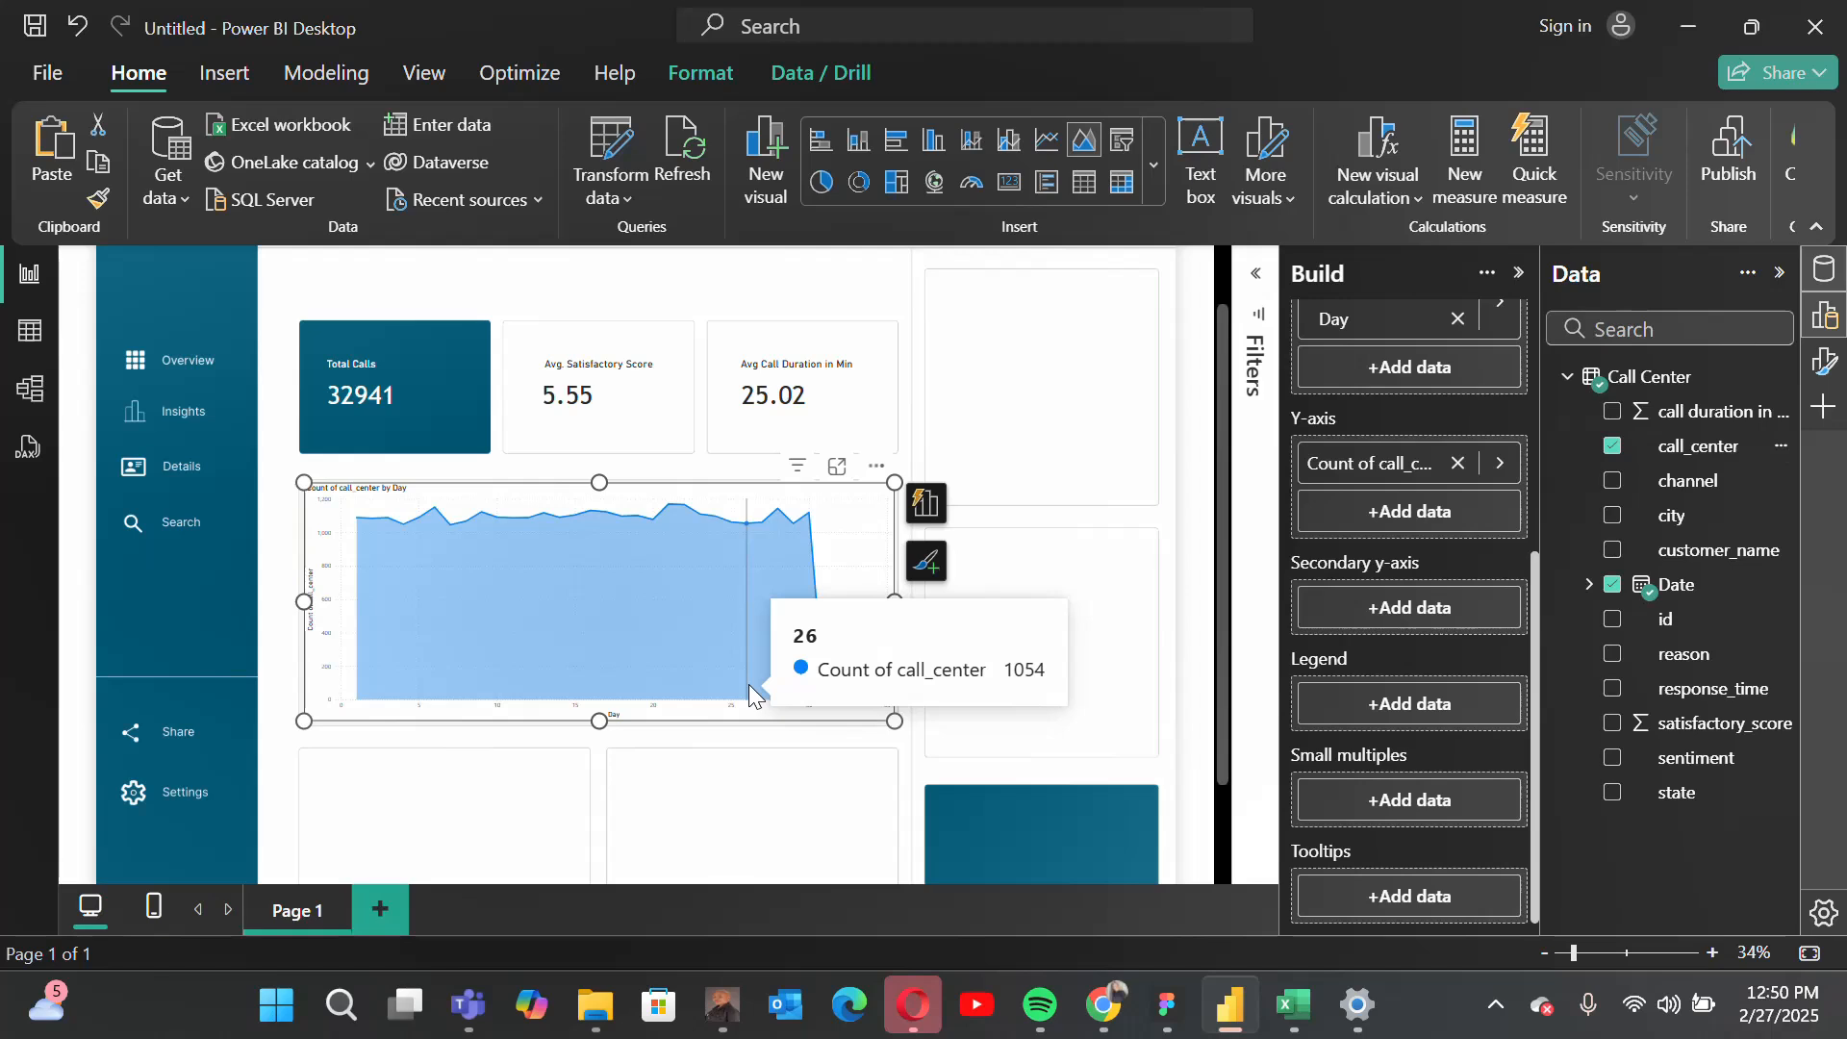
pyautogui.moveTo(352, 516)
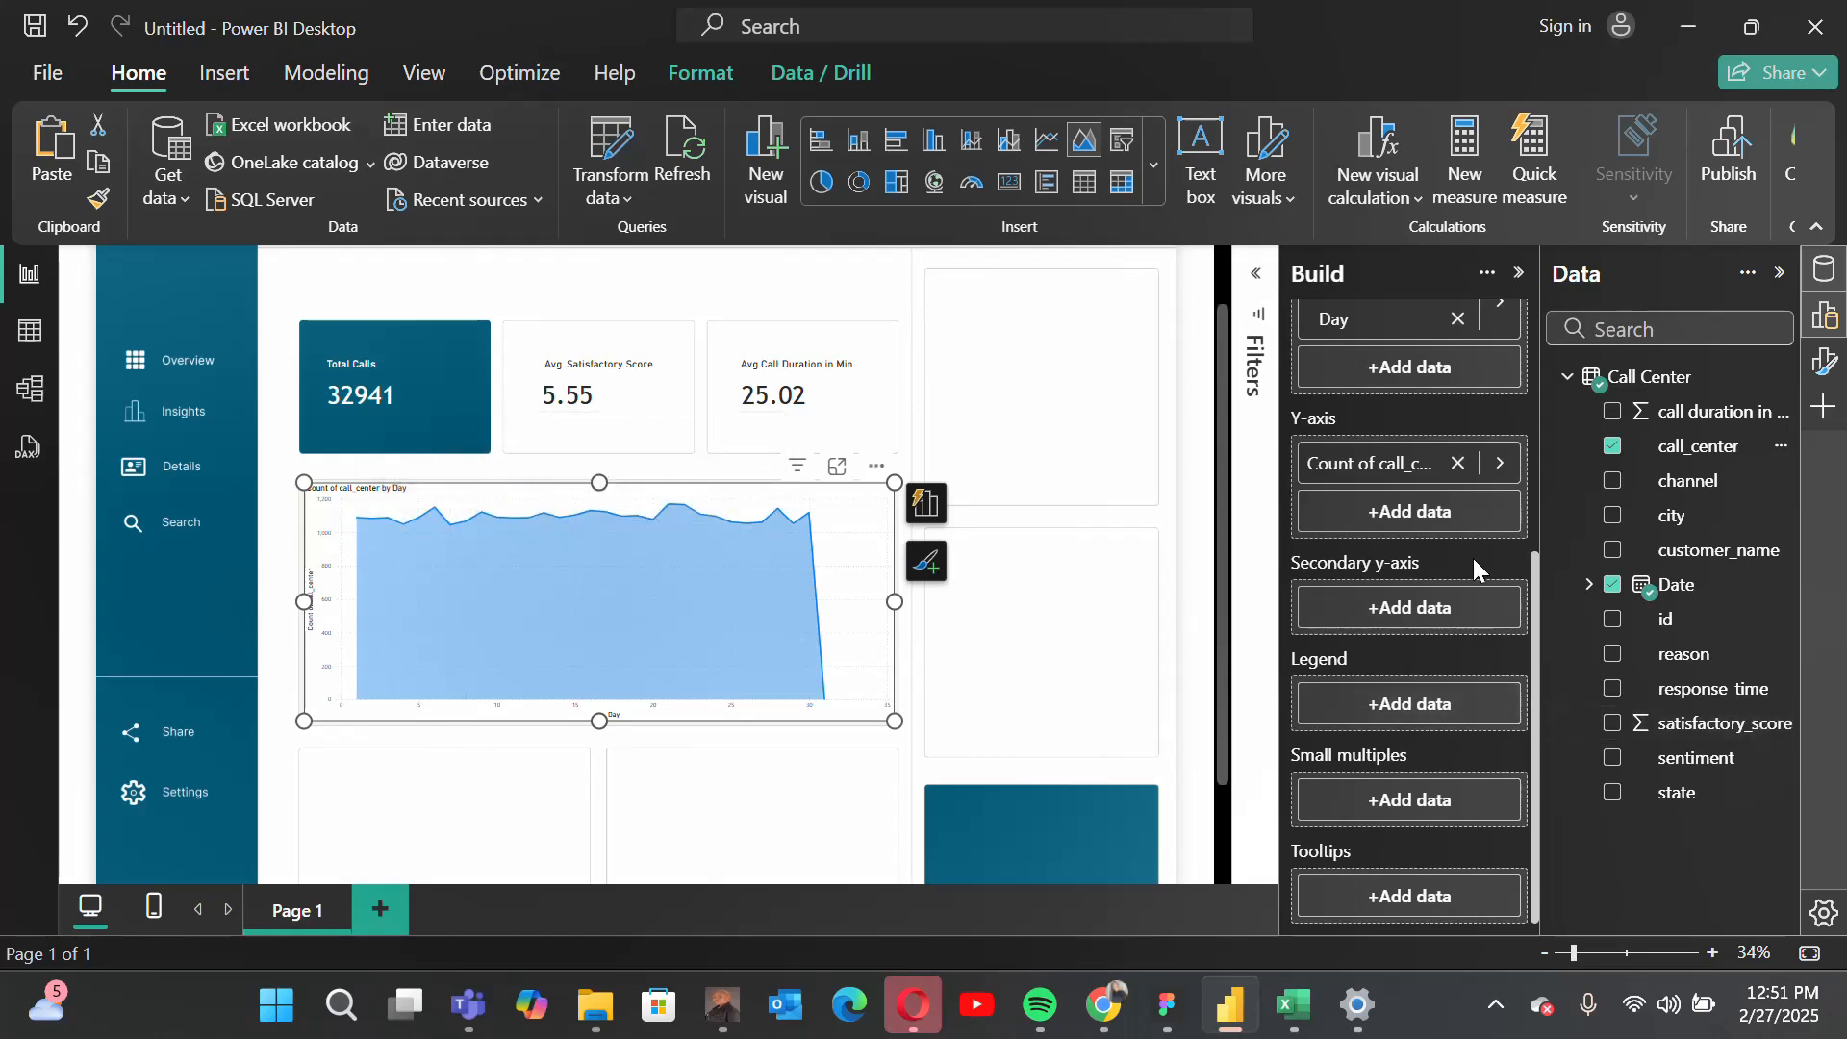
# Step: Set the area chart's X-axis values to Trebuchet MS at size 20
pyautogui.scroll(5, 1472, 556)
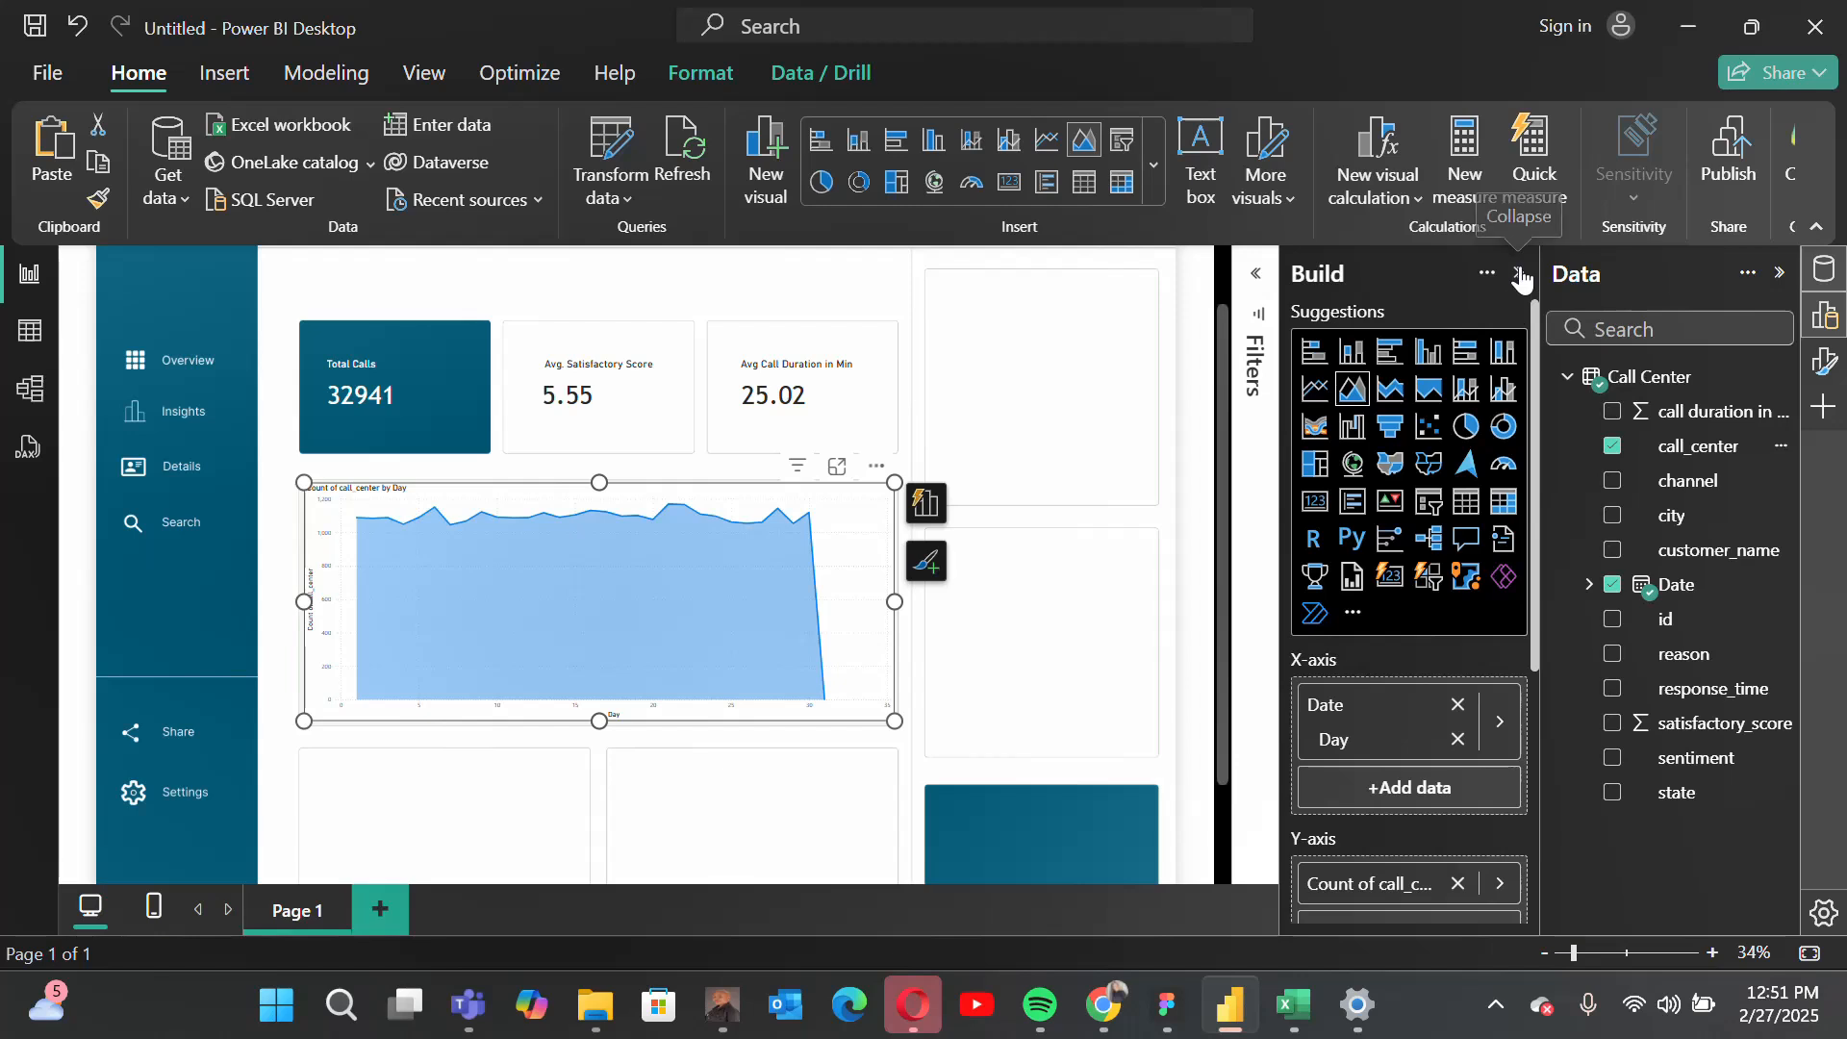
pyautogui.click(1824, 361)
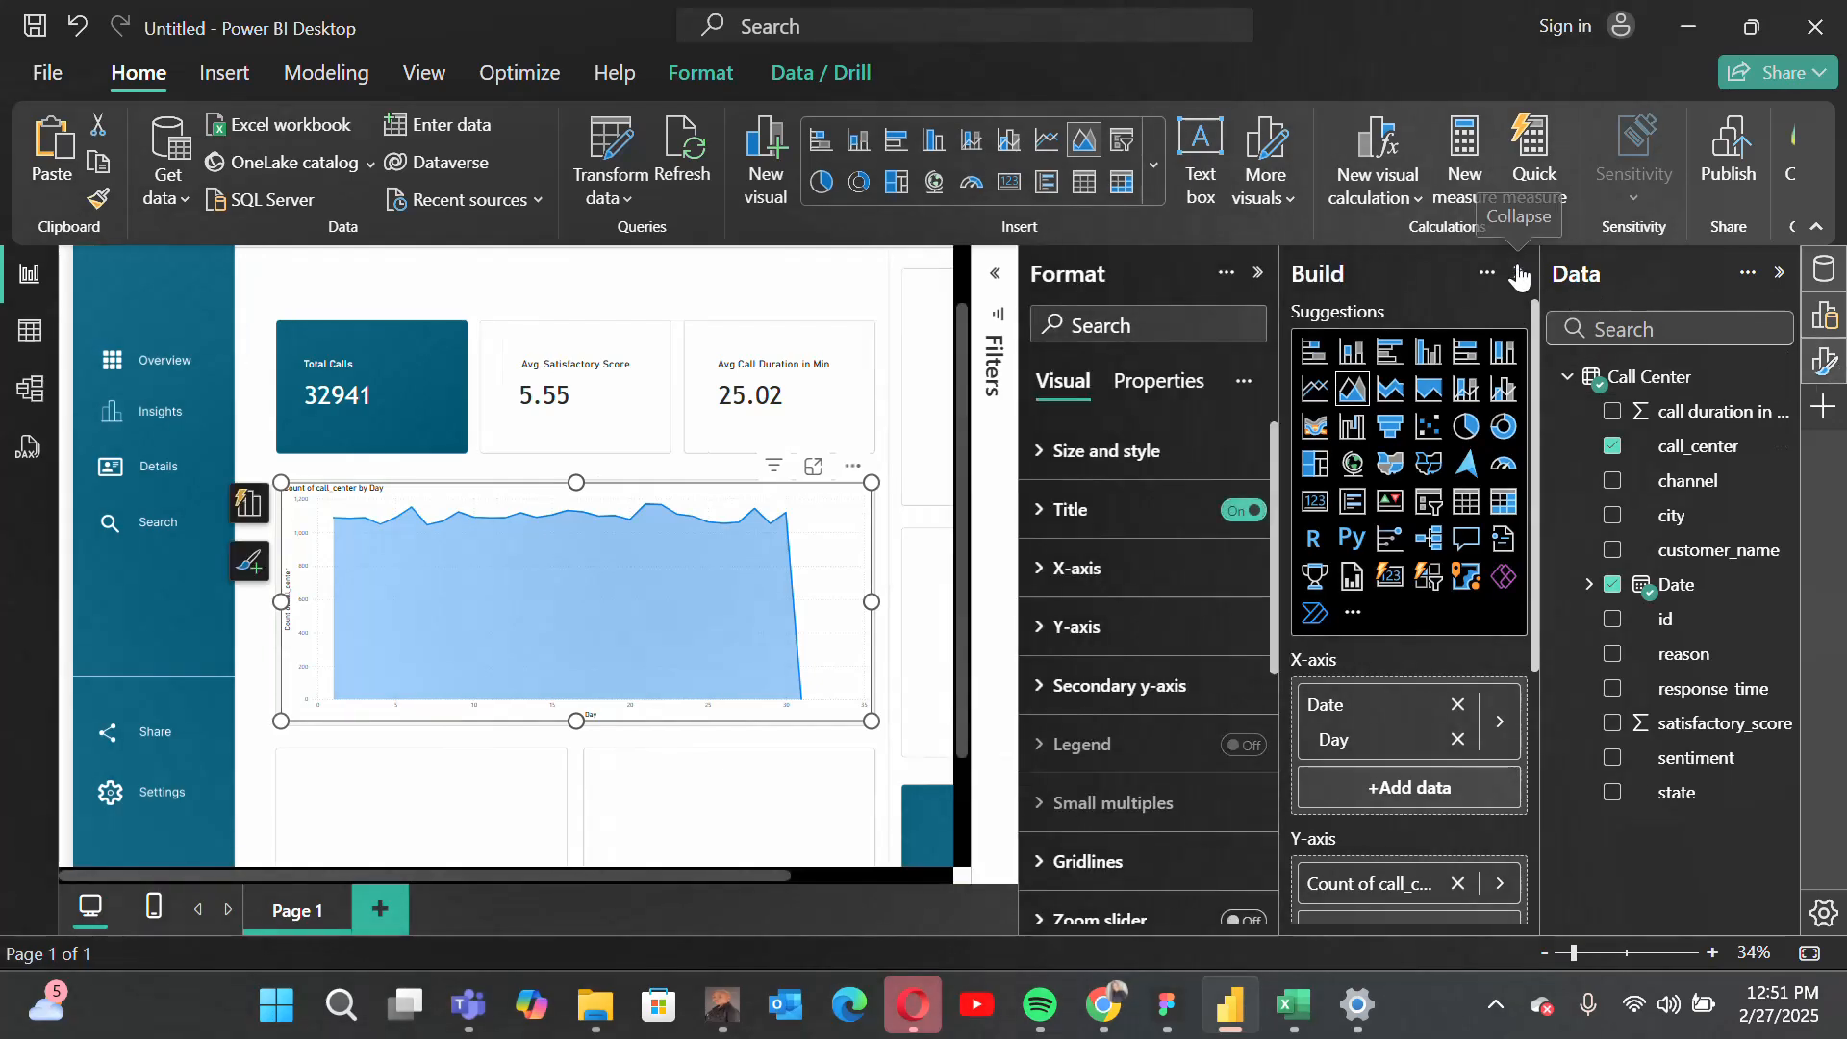
pyautogui.click(1520, 273)
pyautogui.scroll(-1, 1316, 594)
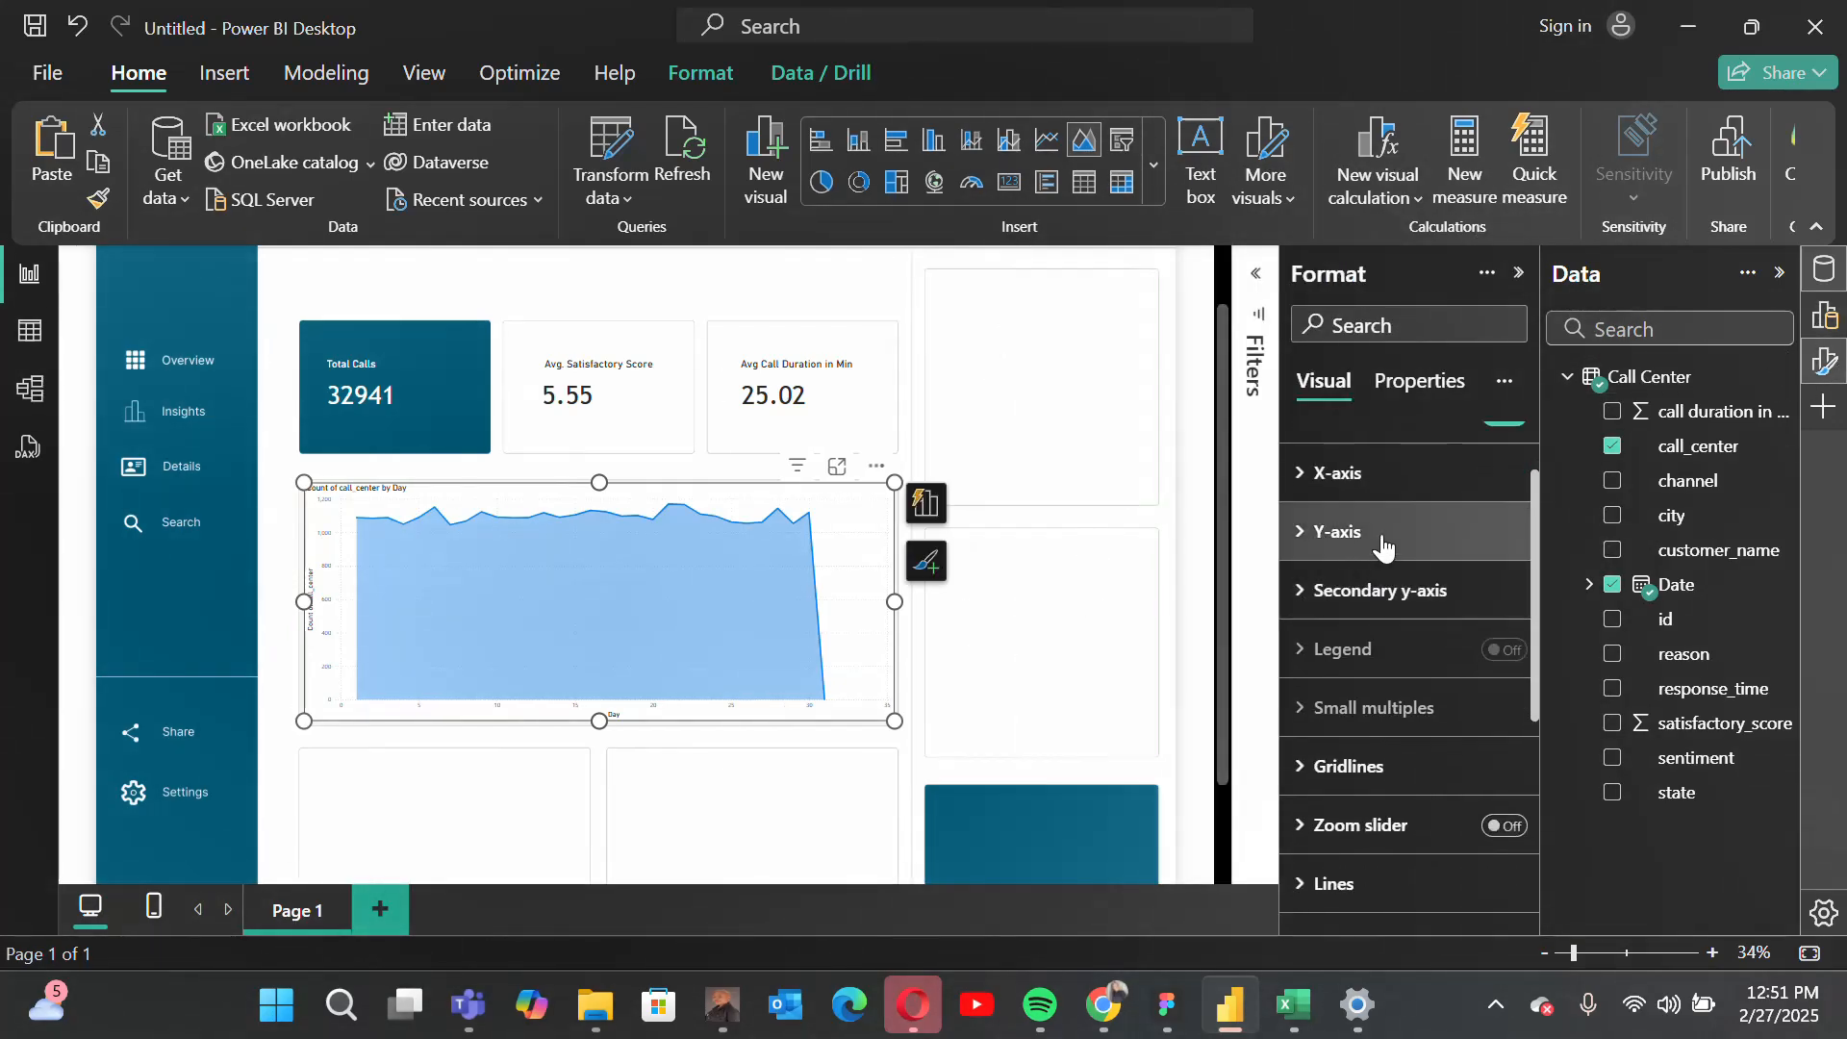
pyautogui.click(1328, 475)
pyautogui.scroll(-6, 1417, 673)
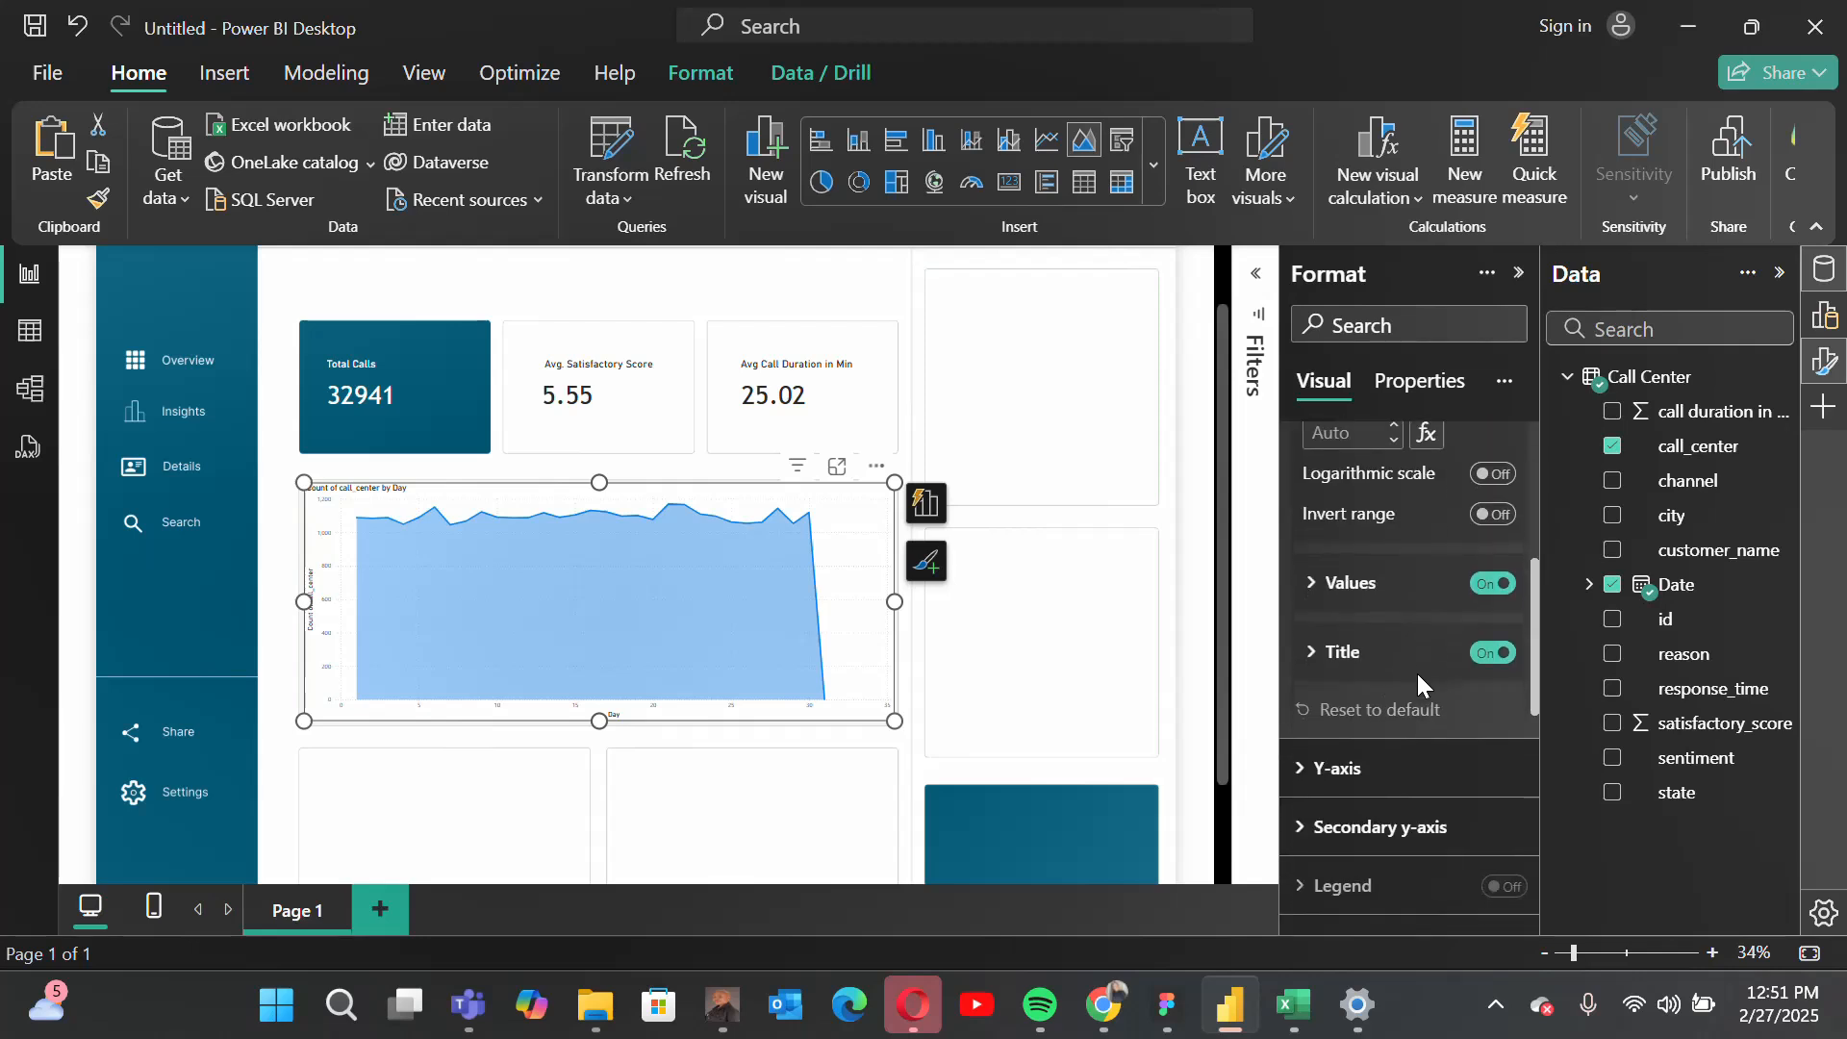
pyautogui.scroll(3, 1417, 673)
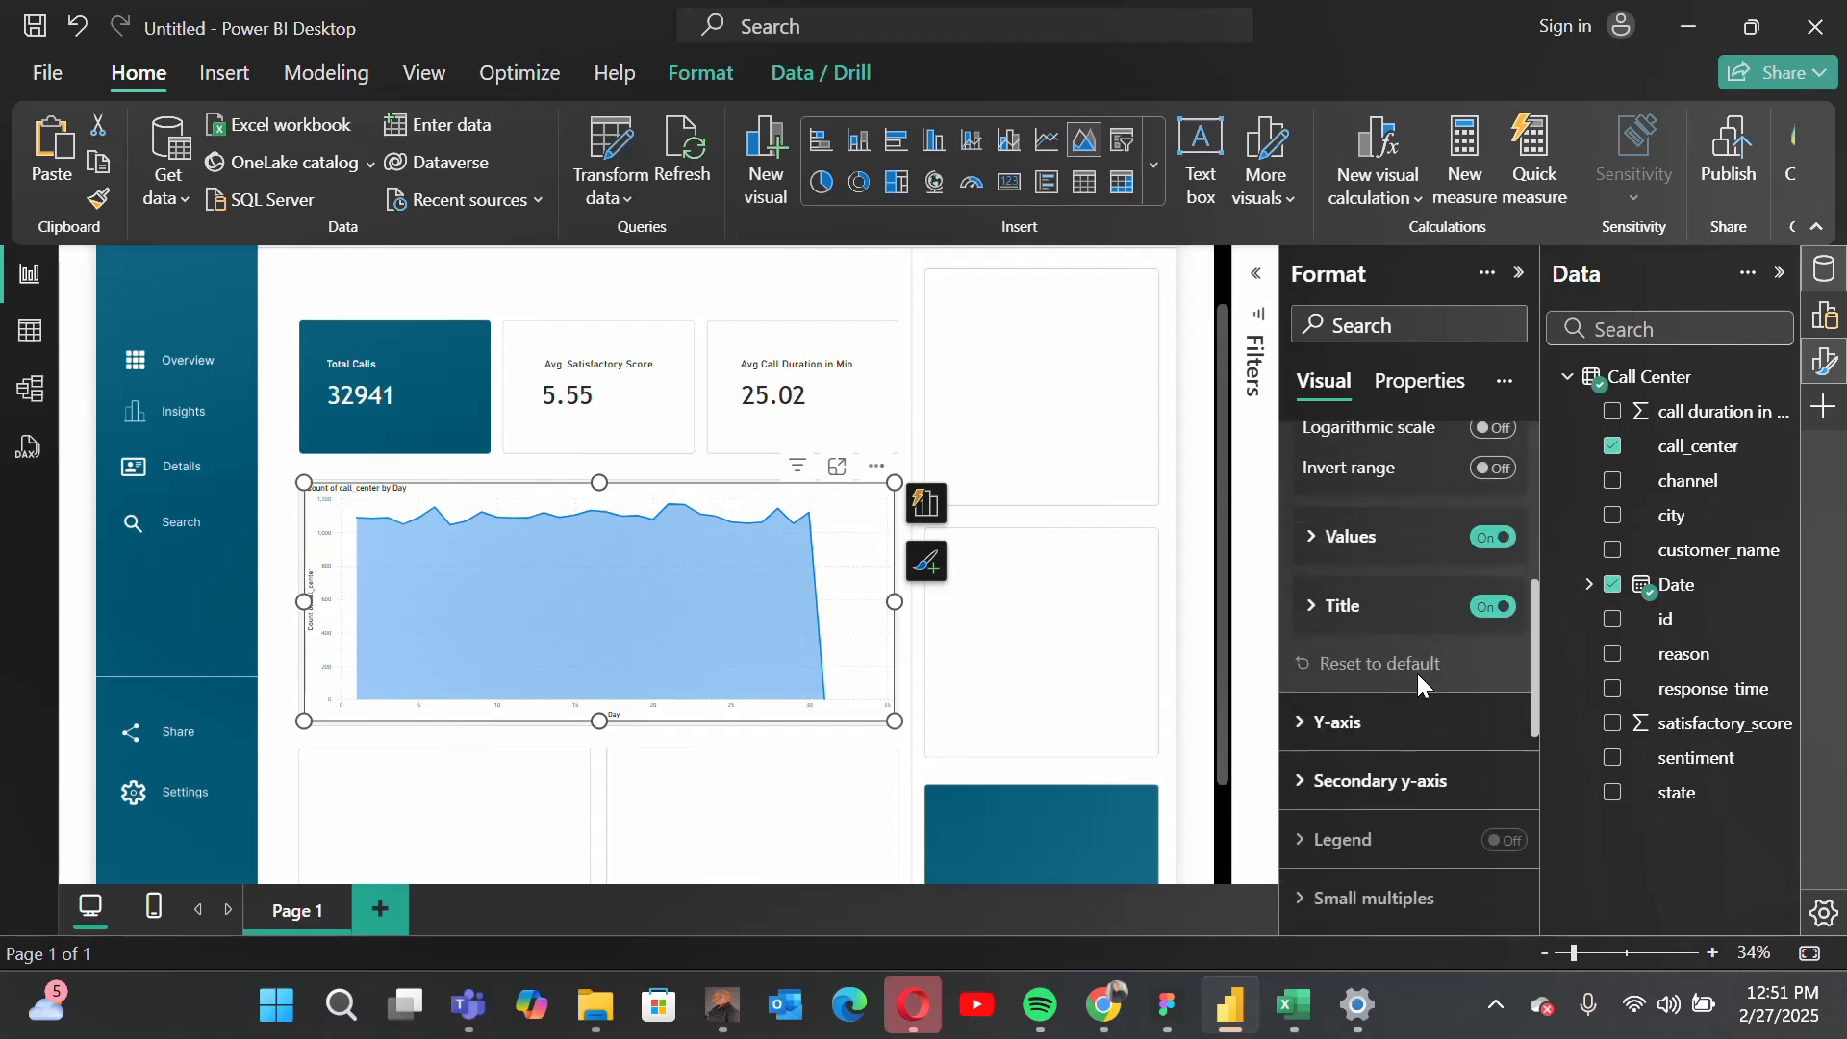
pyautogui.click(1343, 615)
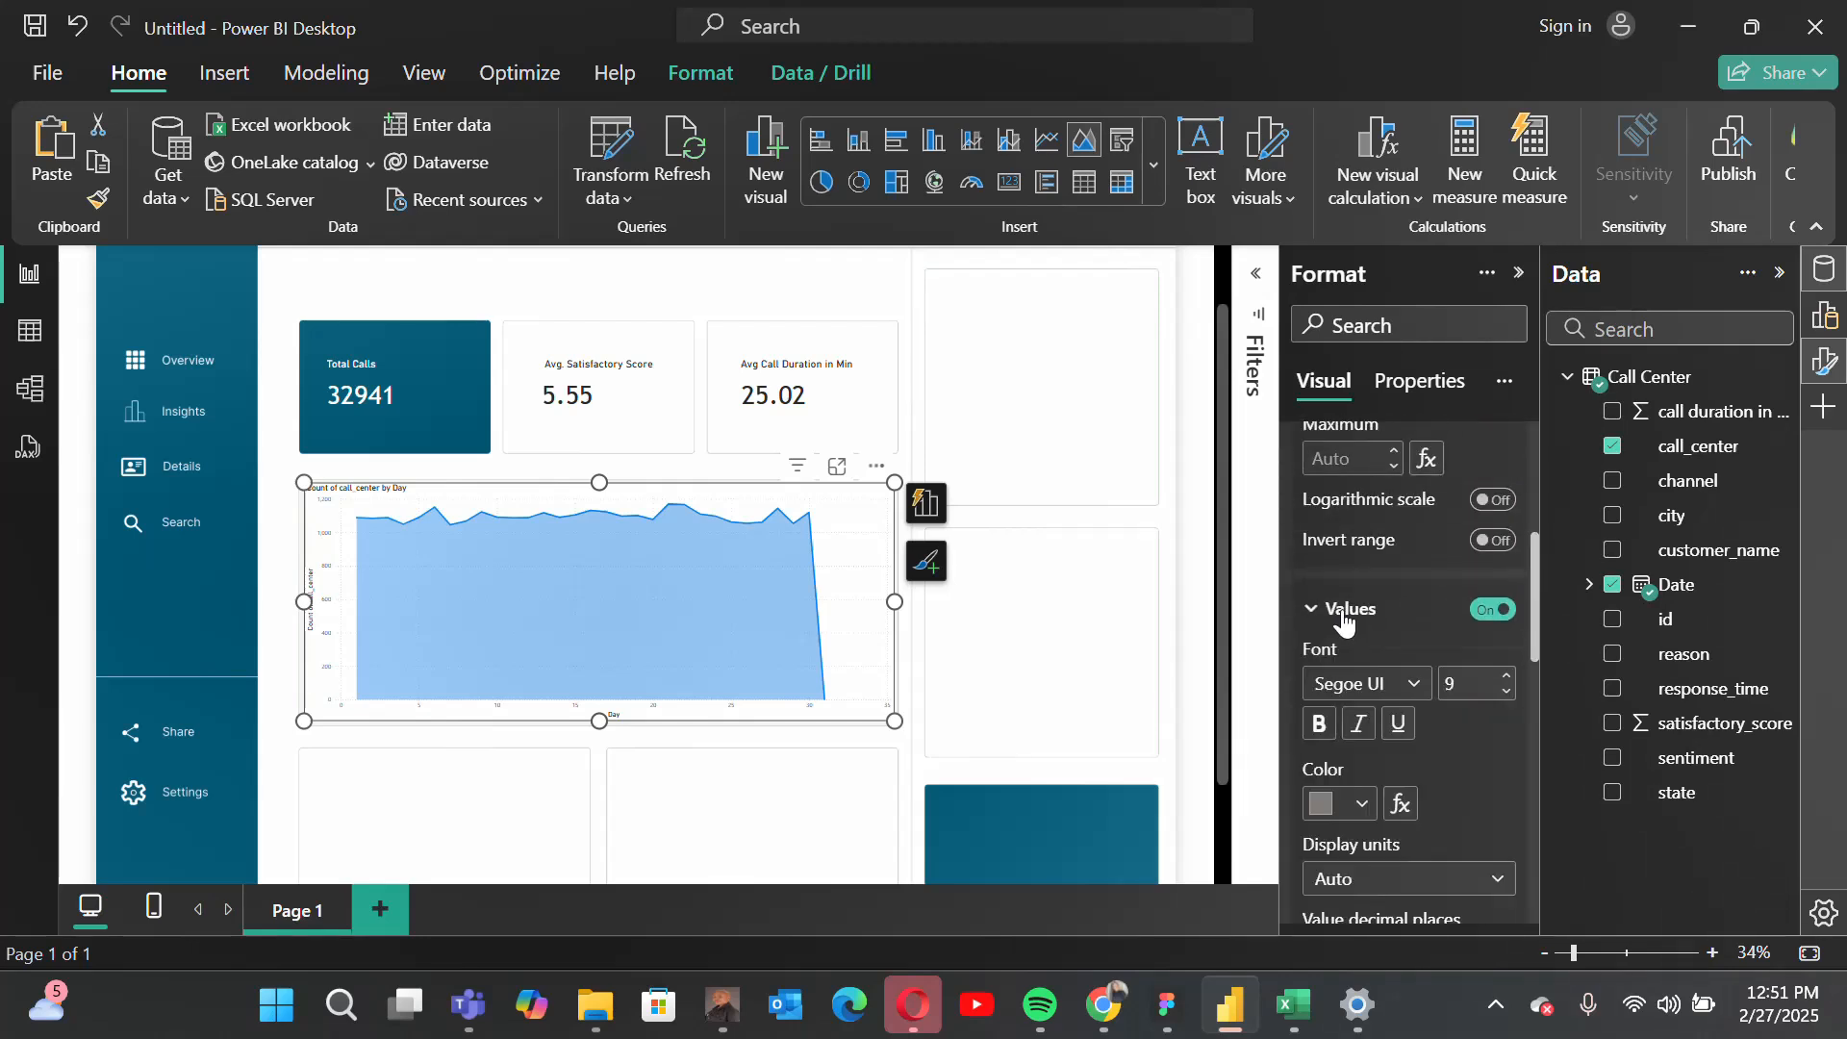
pyautogui.click(1413, 693)
pyautogui.scroll(-1, 1414, 610)
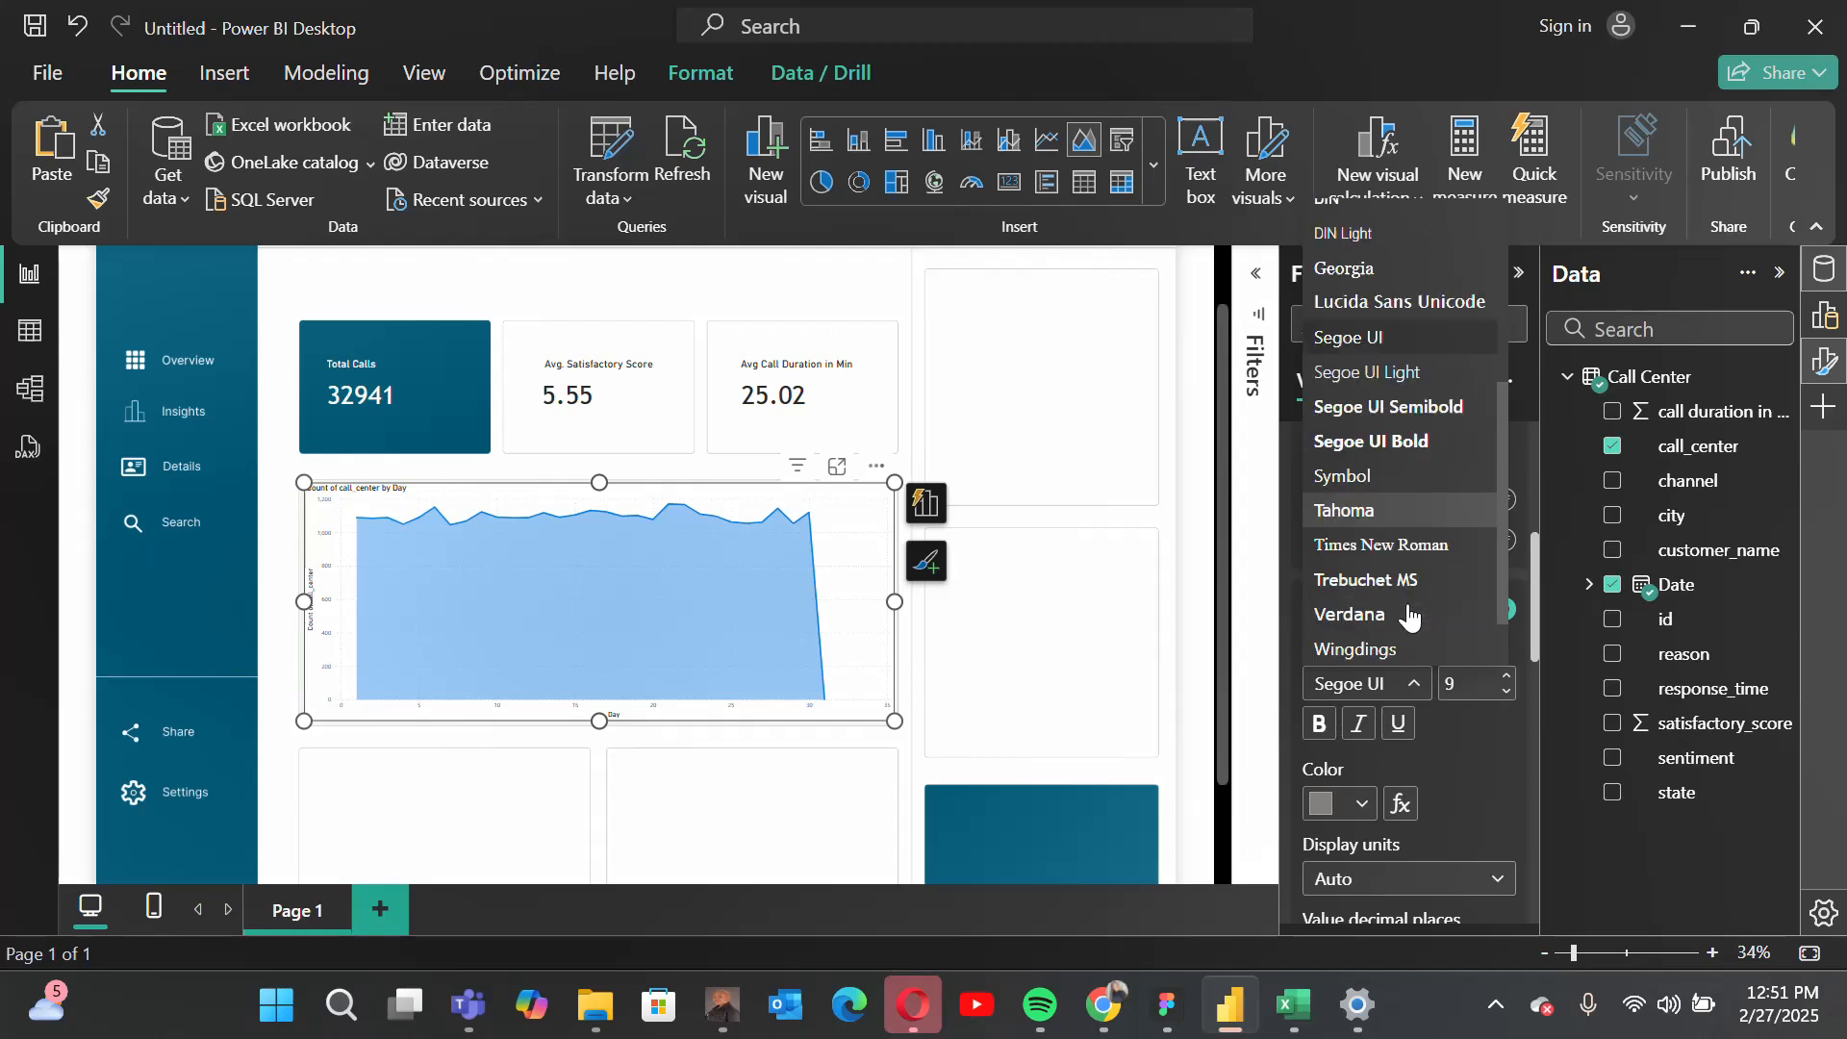
pyautogui.click(1364, 580)
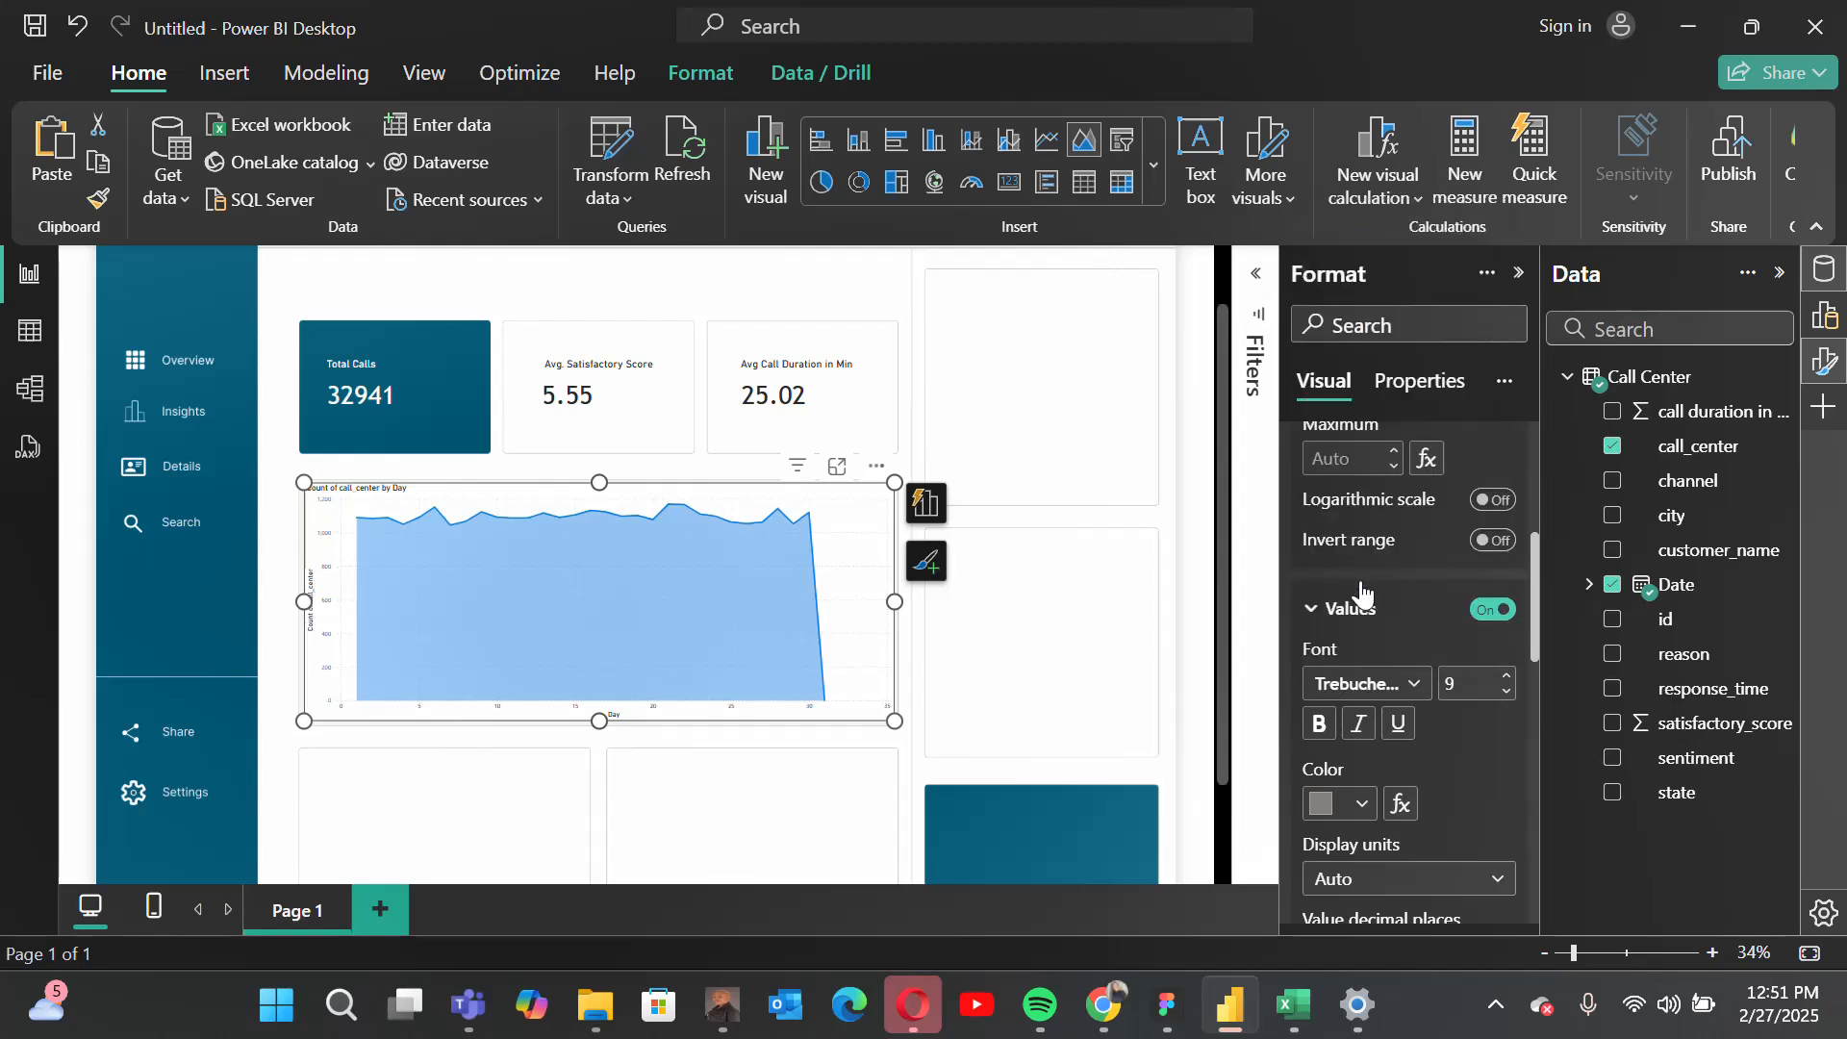
pyautogui.click(1461, 679)
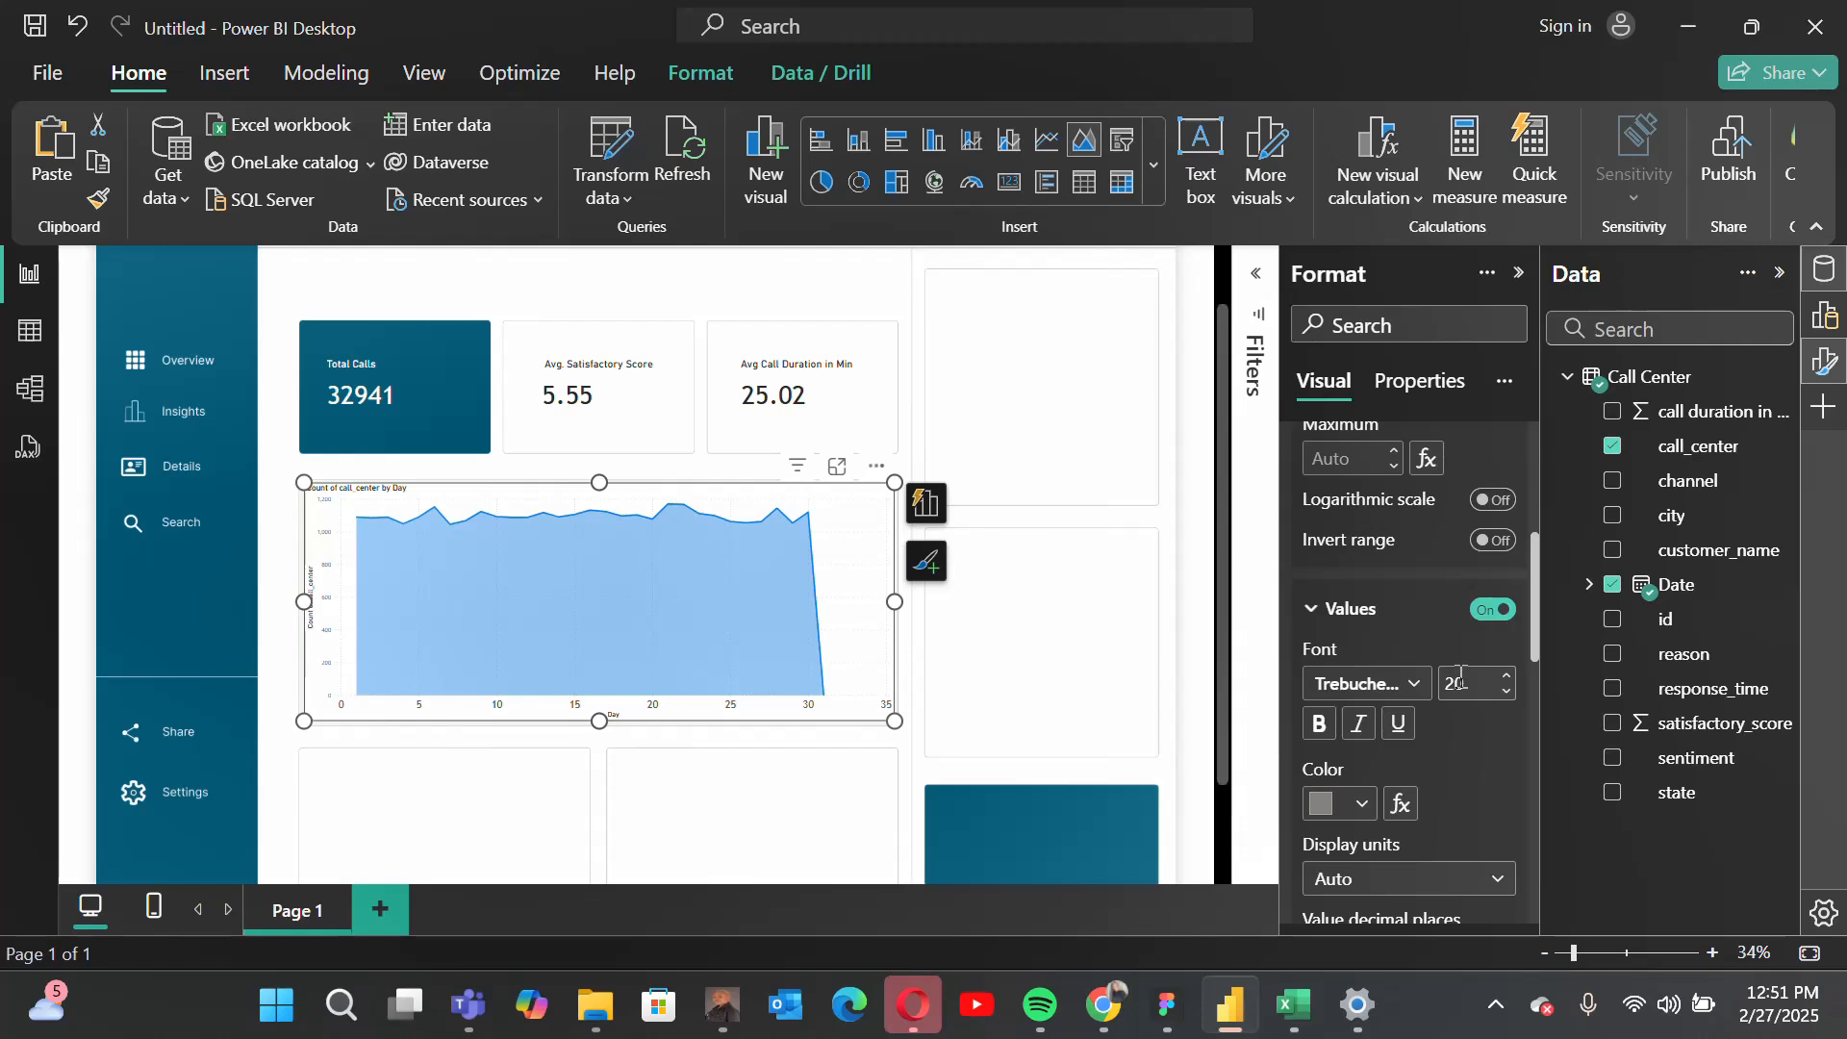
# Step: Turn off the X-axis title and the X-axis values of the area chart
pyautogui.scroll(-3, 1504, 788)
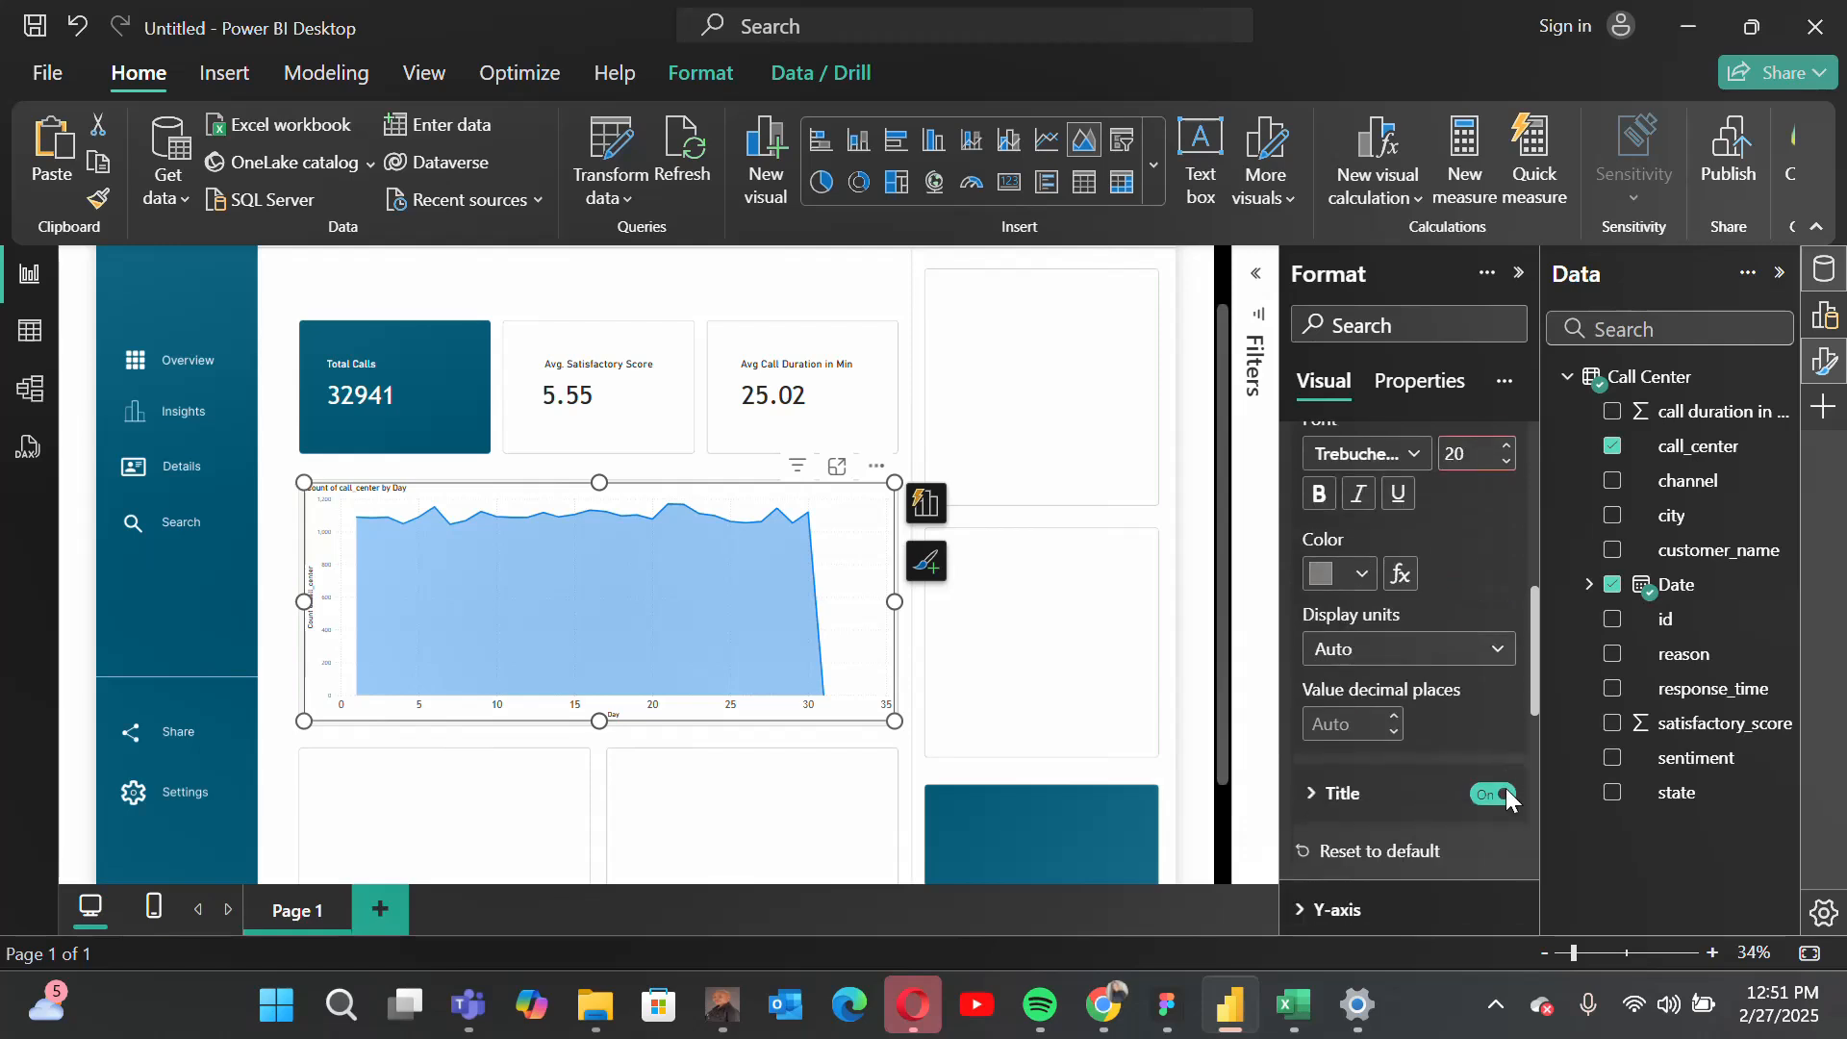
pyautogui.click(1476, 724)
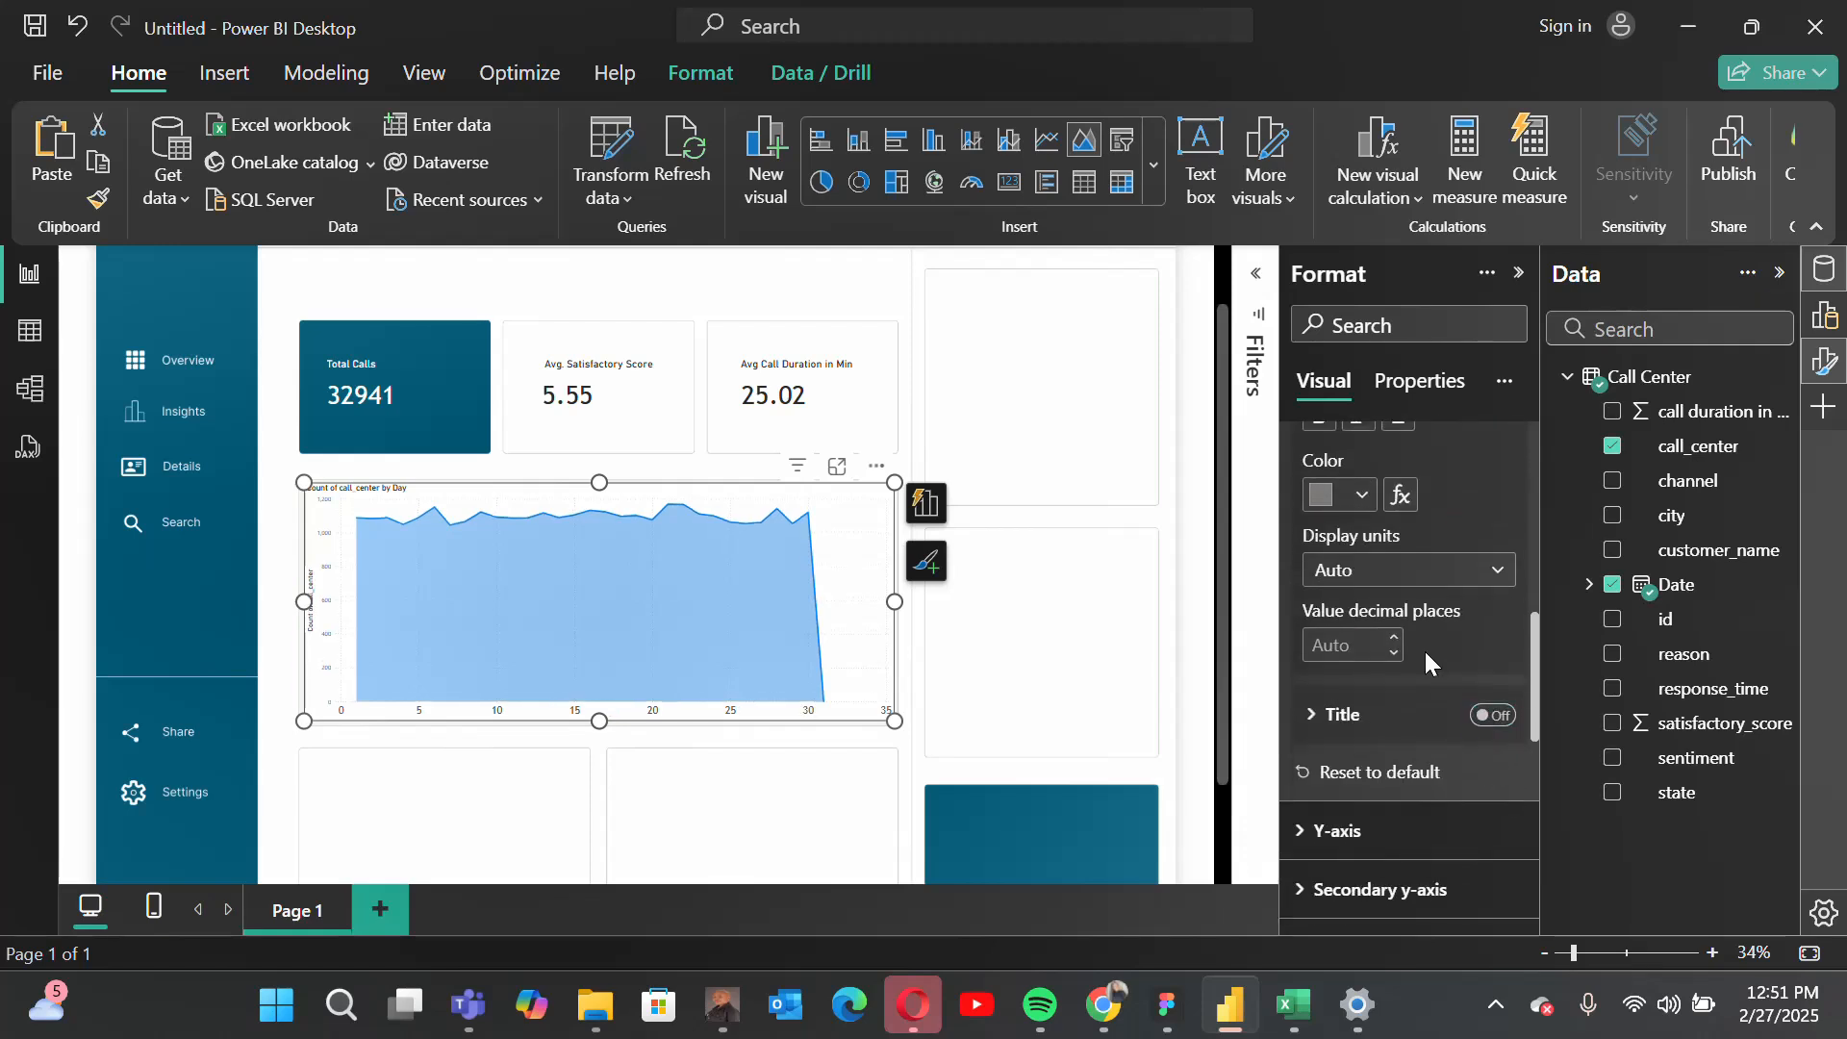
pyautogui.scroll(4, 1424, 650)
pyautogui.click(1499, 755)
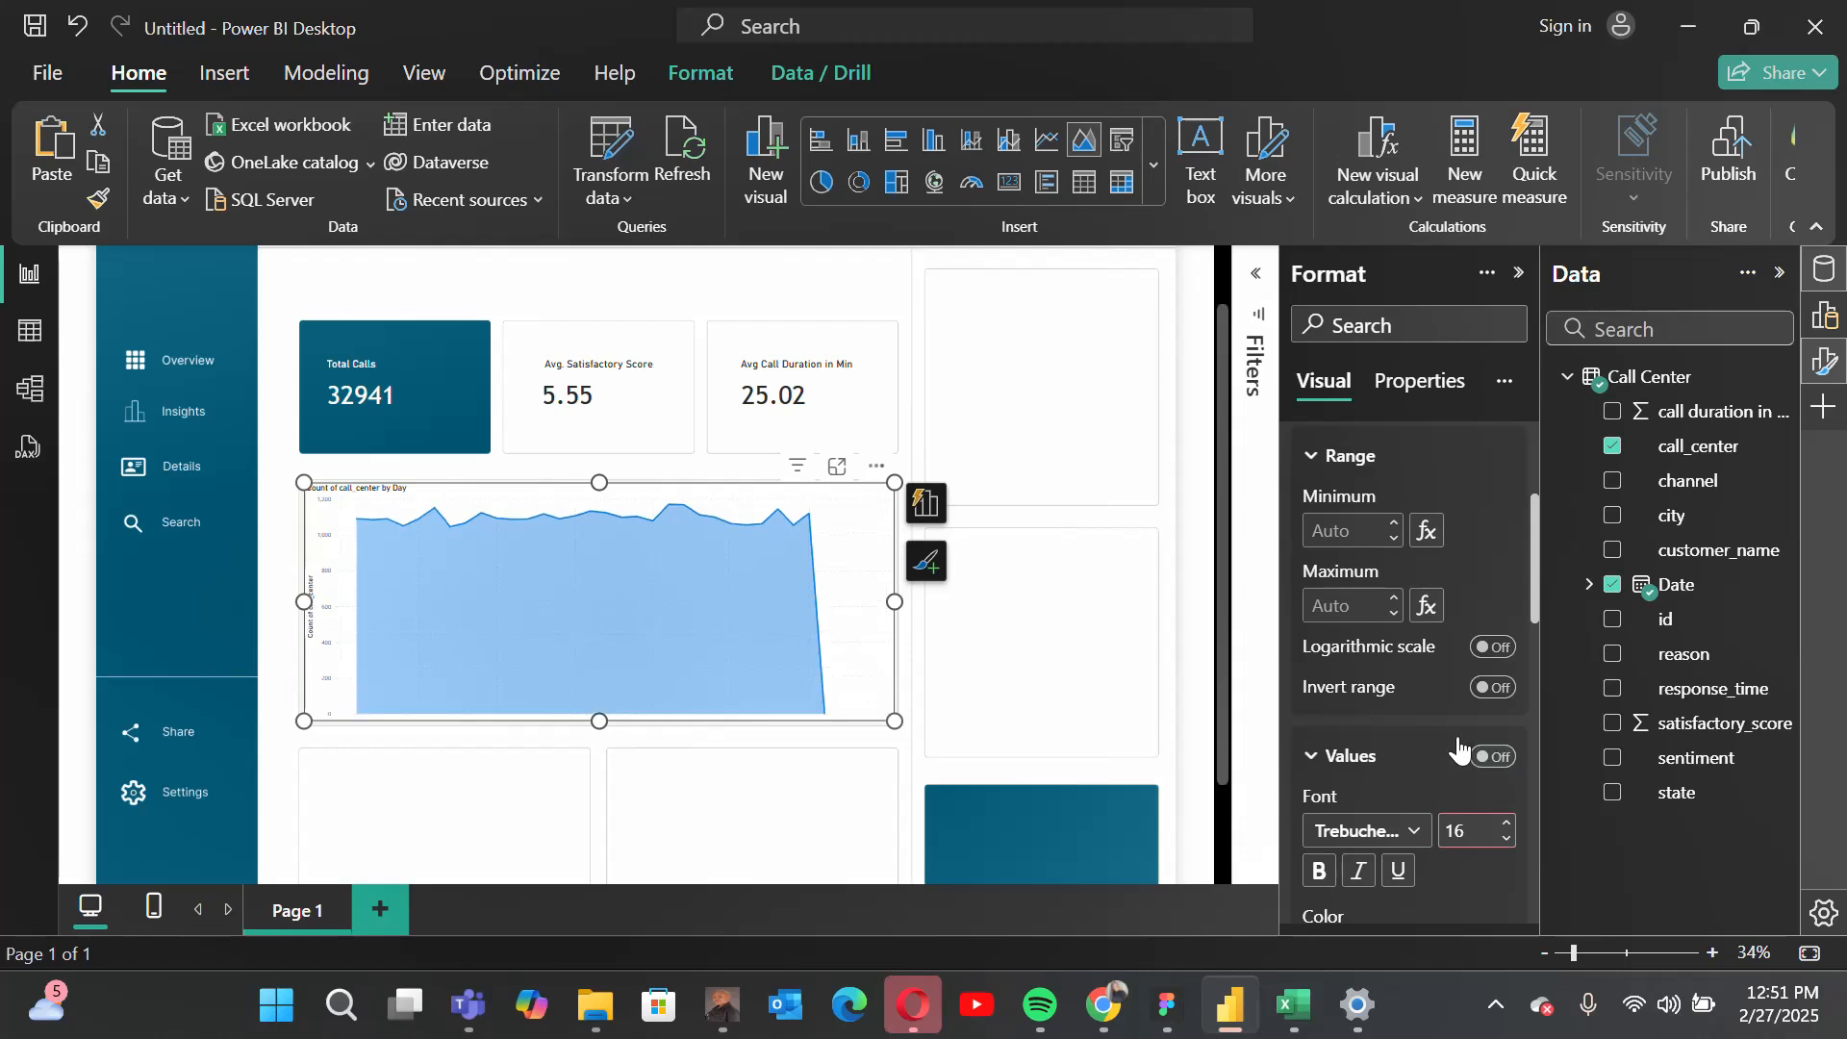
pyautogui.scroll(2, 1426, 731)
pyautogui.scroll(2, 1426, 723)
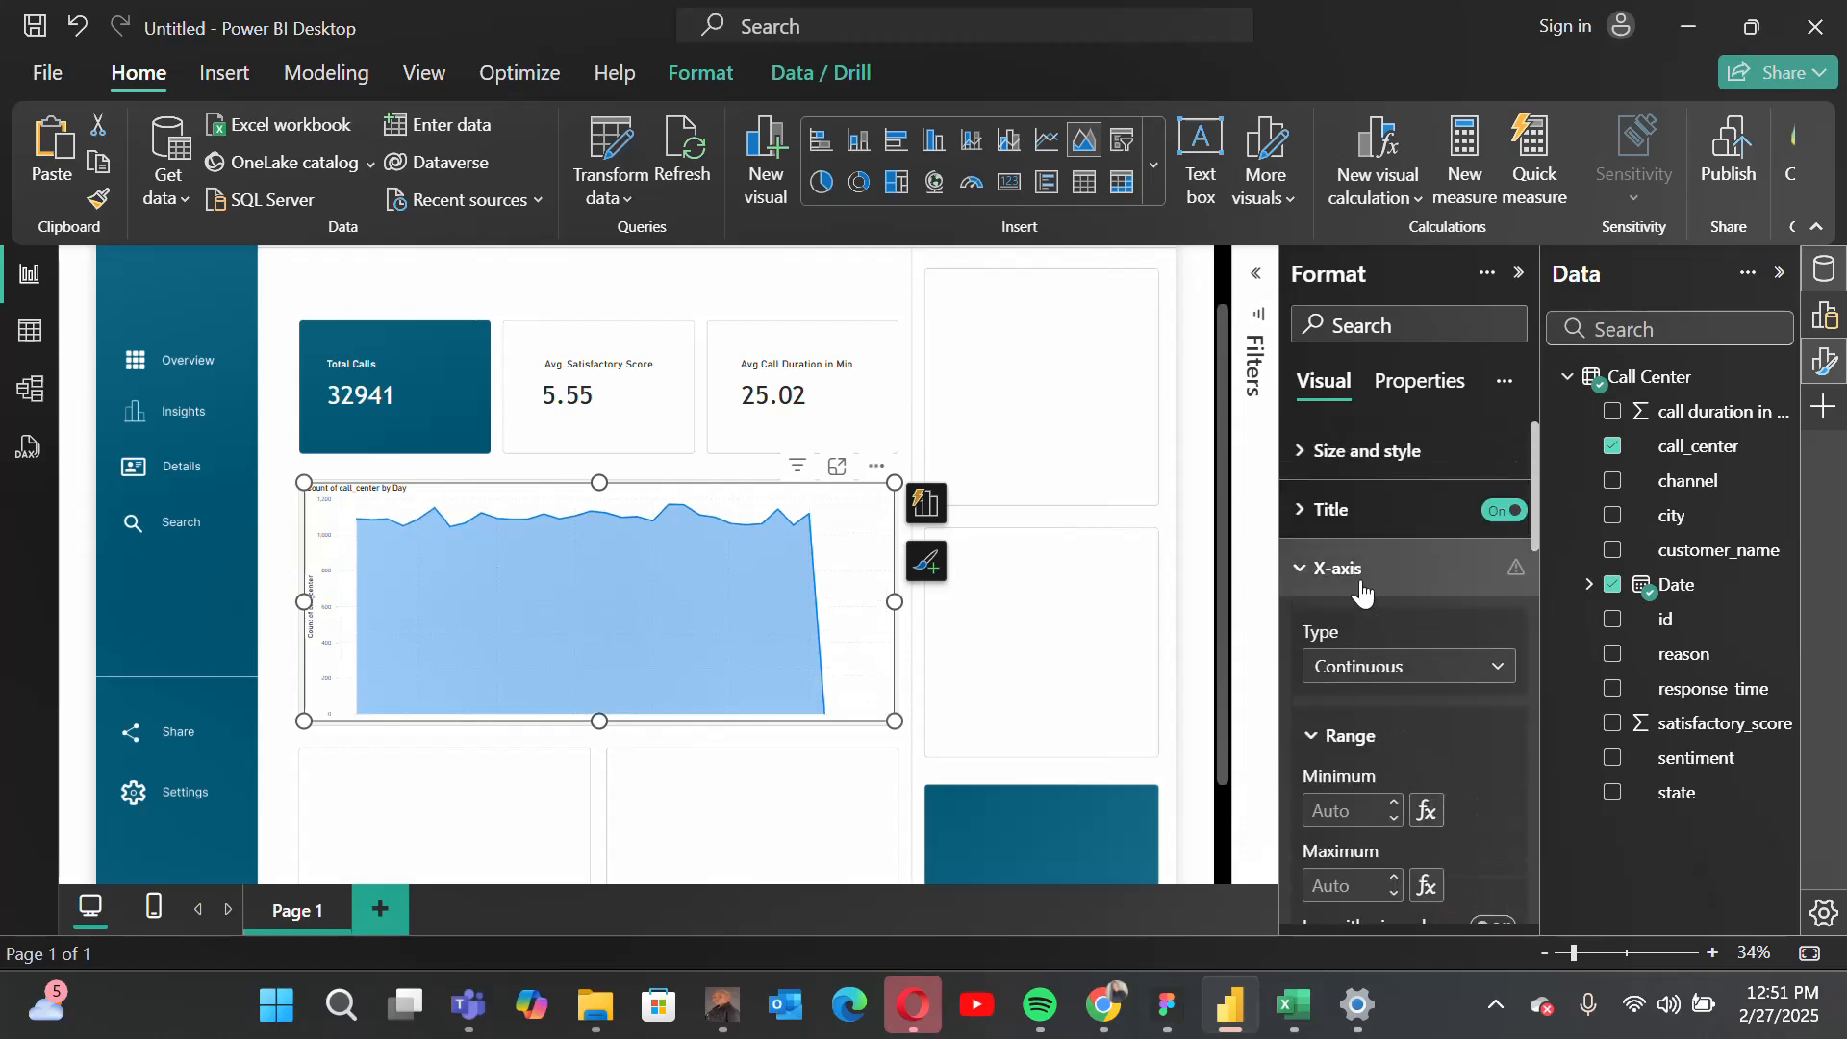
pyautogui.click(1357, 575)
# Step: Set the area chart's Y-axis values to Trebuchet MS at size 20
pyautogui.click(1337, 627)
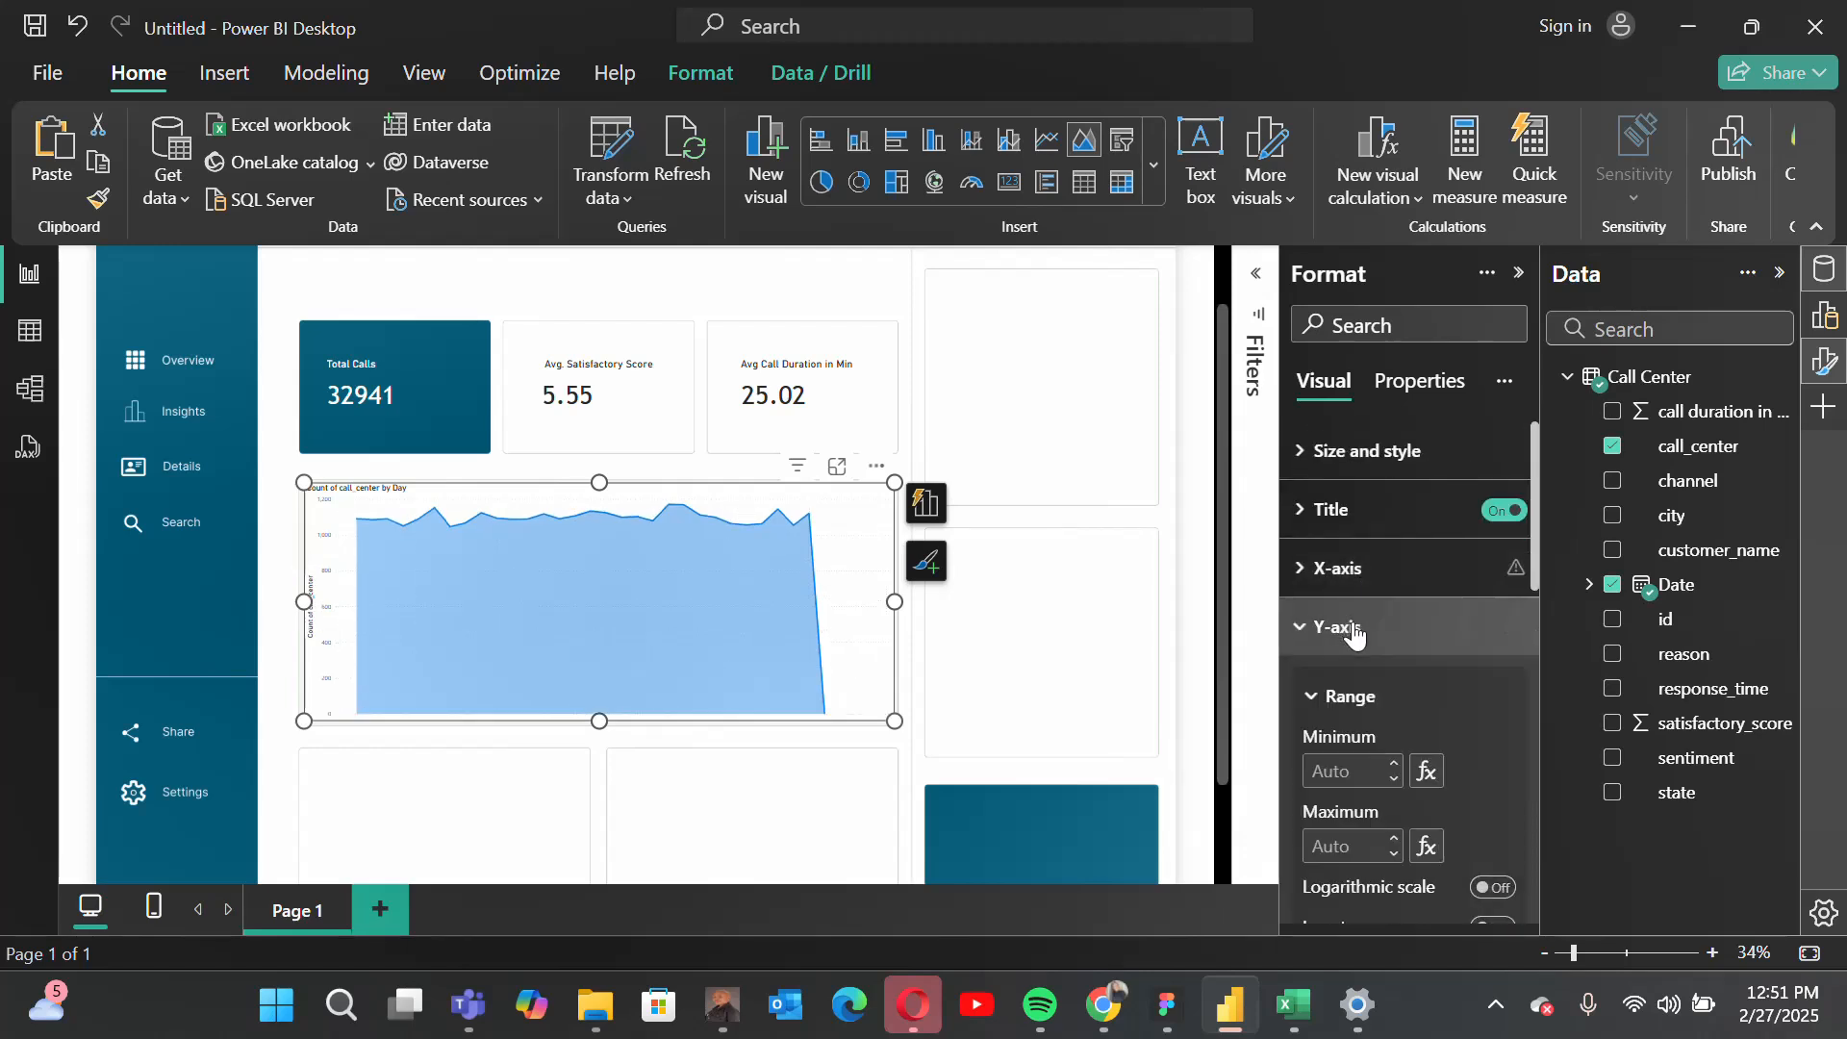
pyautogui.scroll(-5, 1389, 798)
pyautogui.scroll(2, 1388, 798)
pyautogui.scroll(3, 1389, 799)
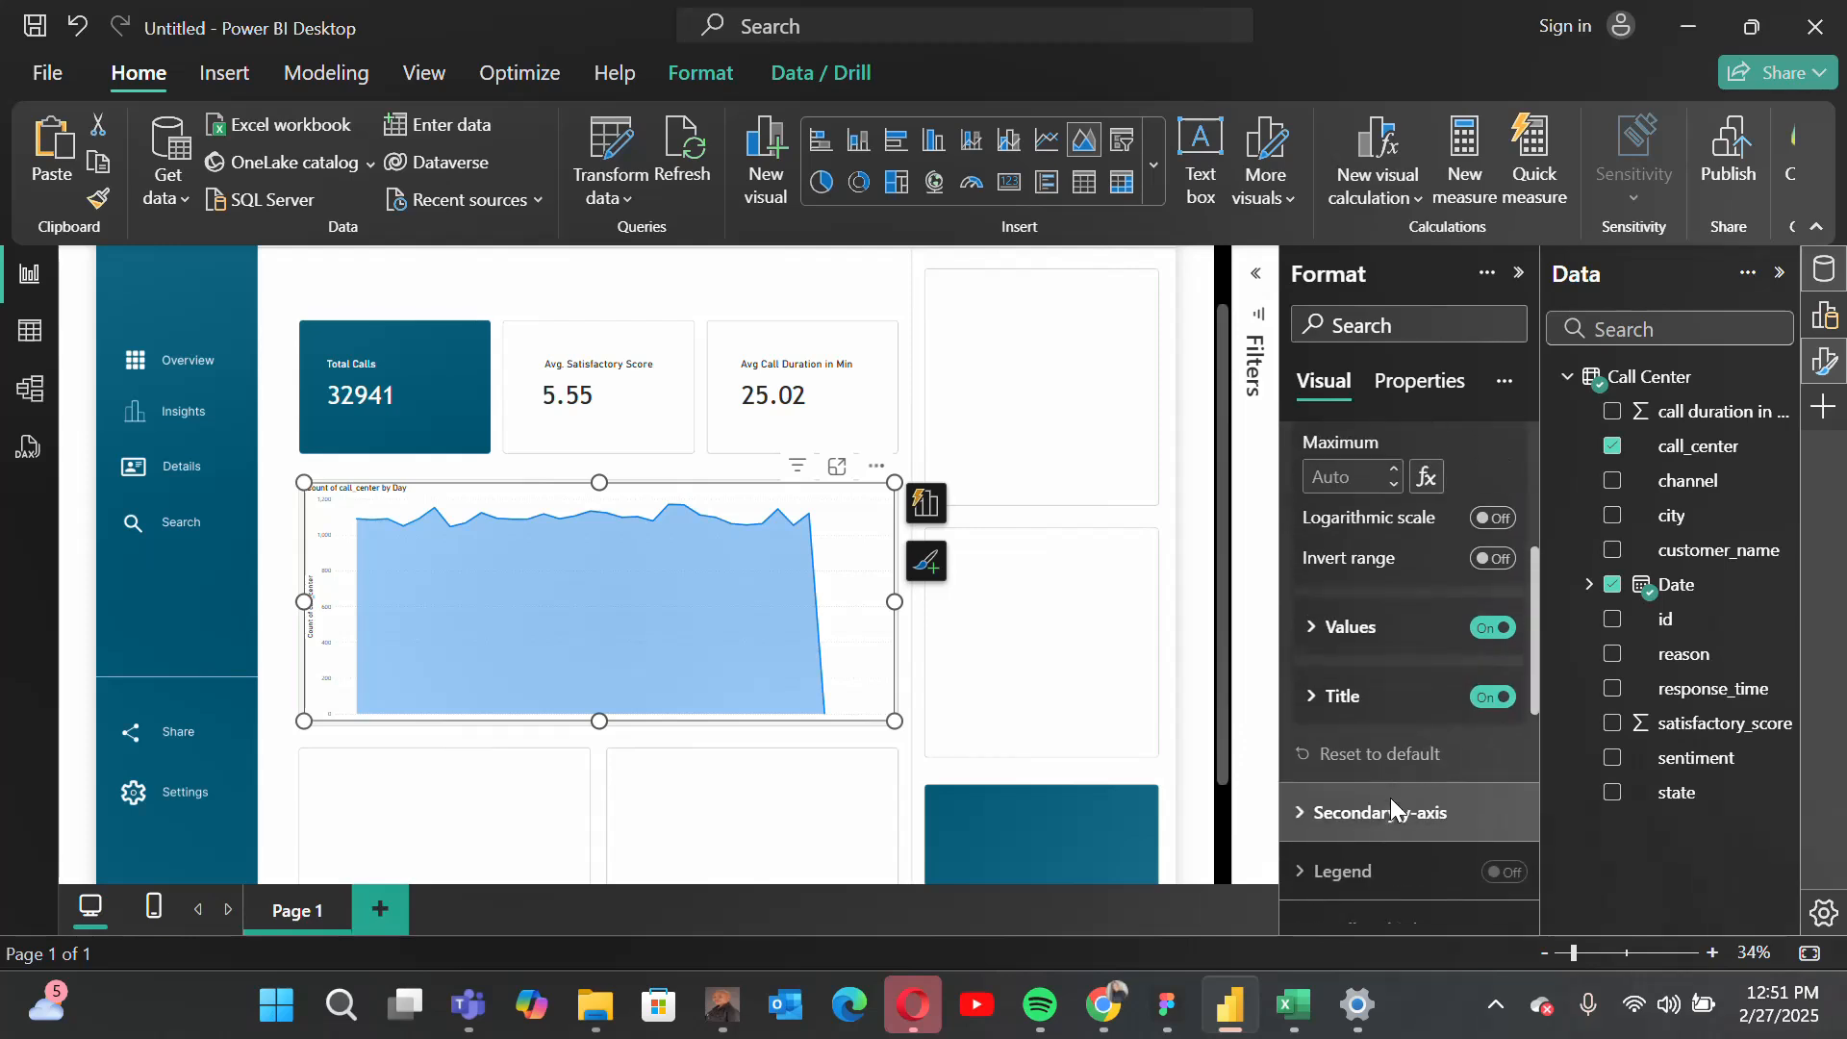
pyautogui.click(1363, 637)
pyautogui.click(1411, 707)
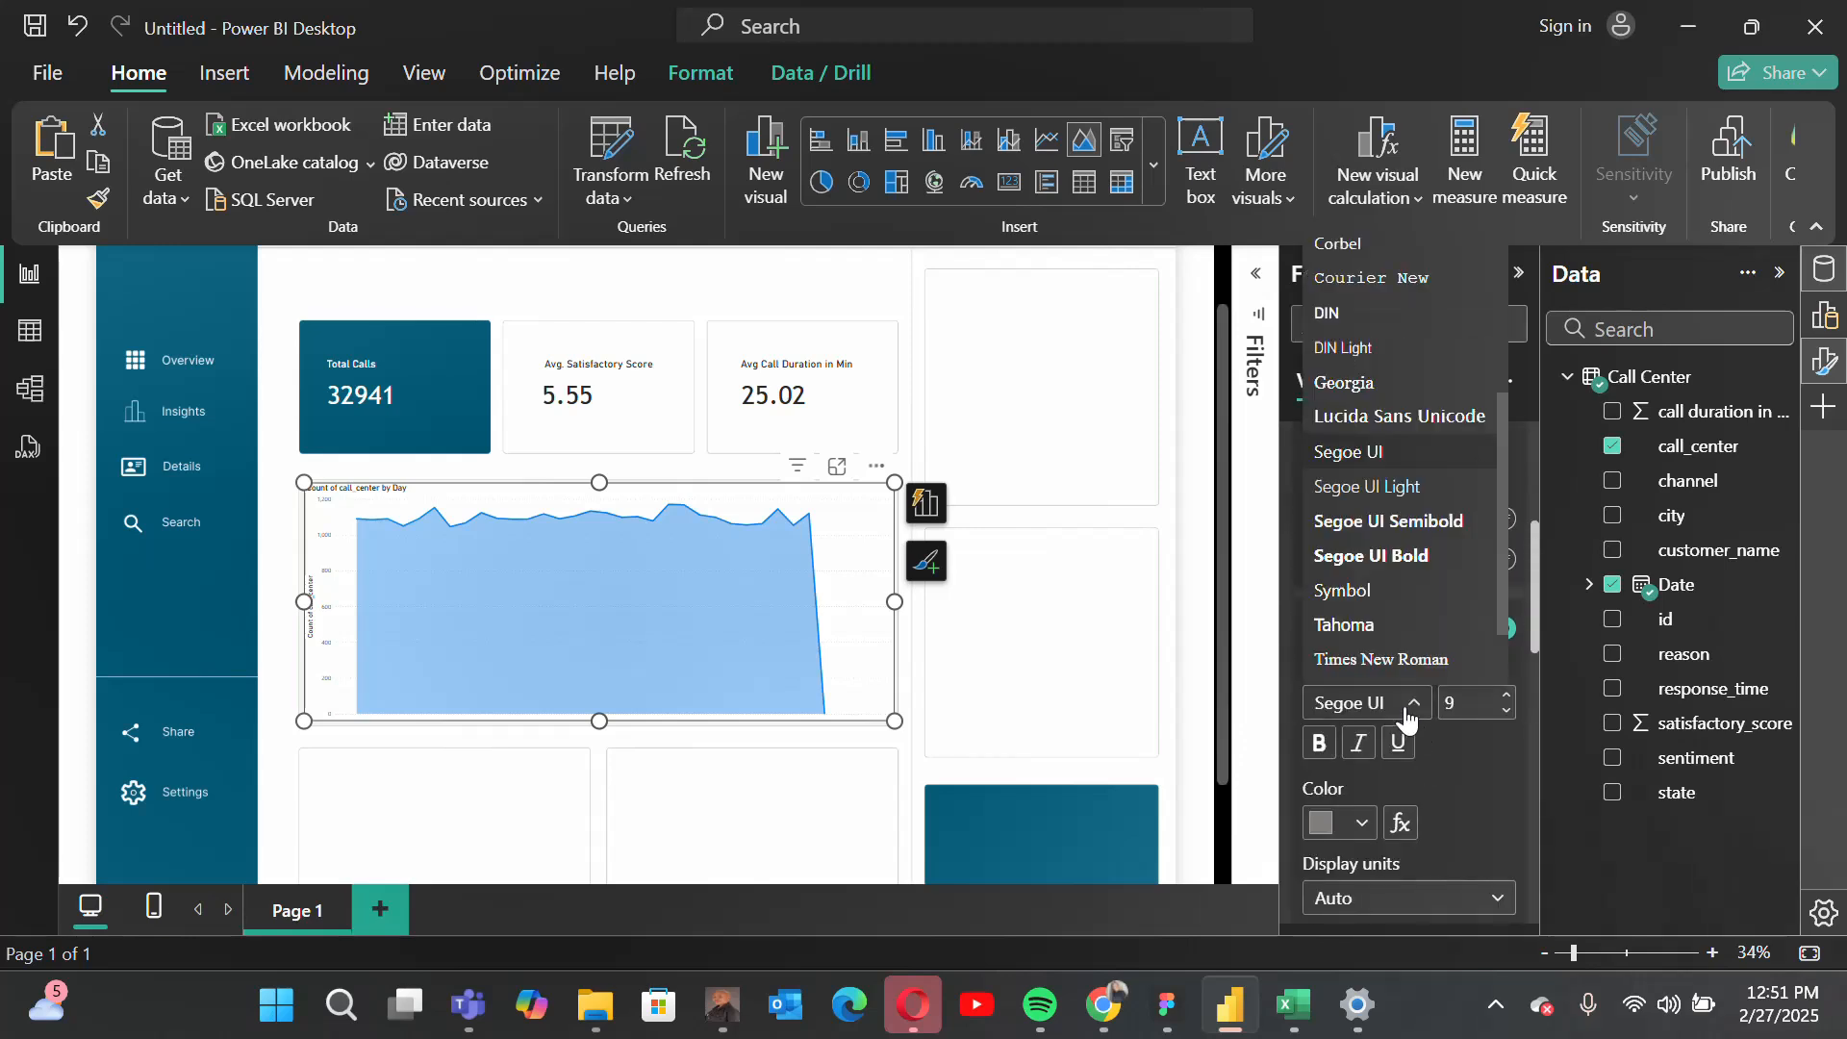
pyautogui.scroll(-1, 1385, 539)
pyautogui.click(1377, 599)
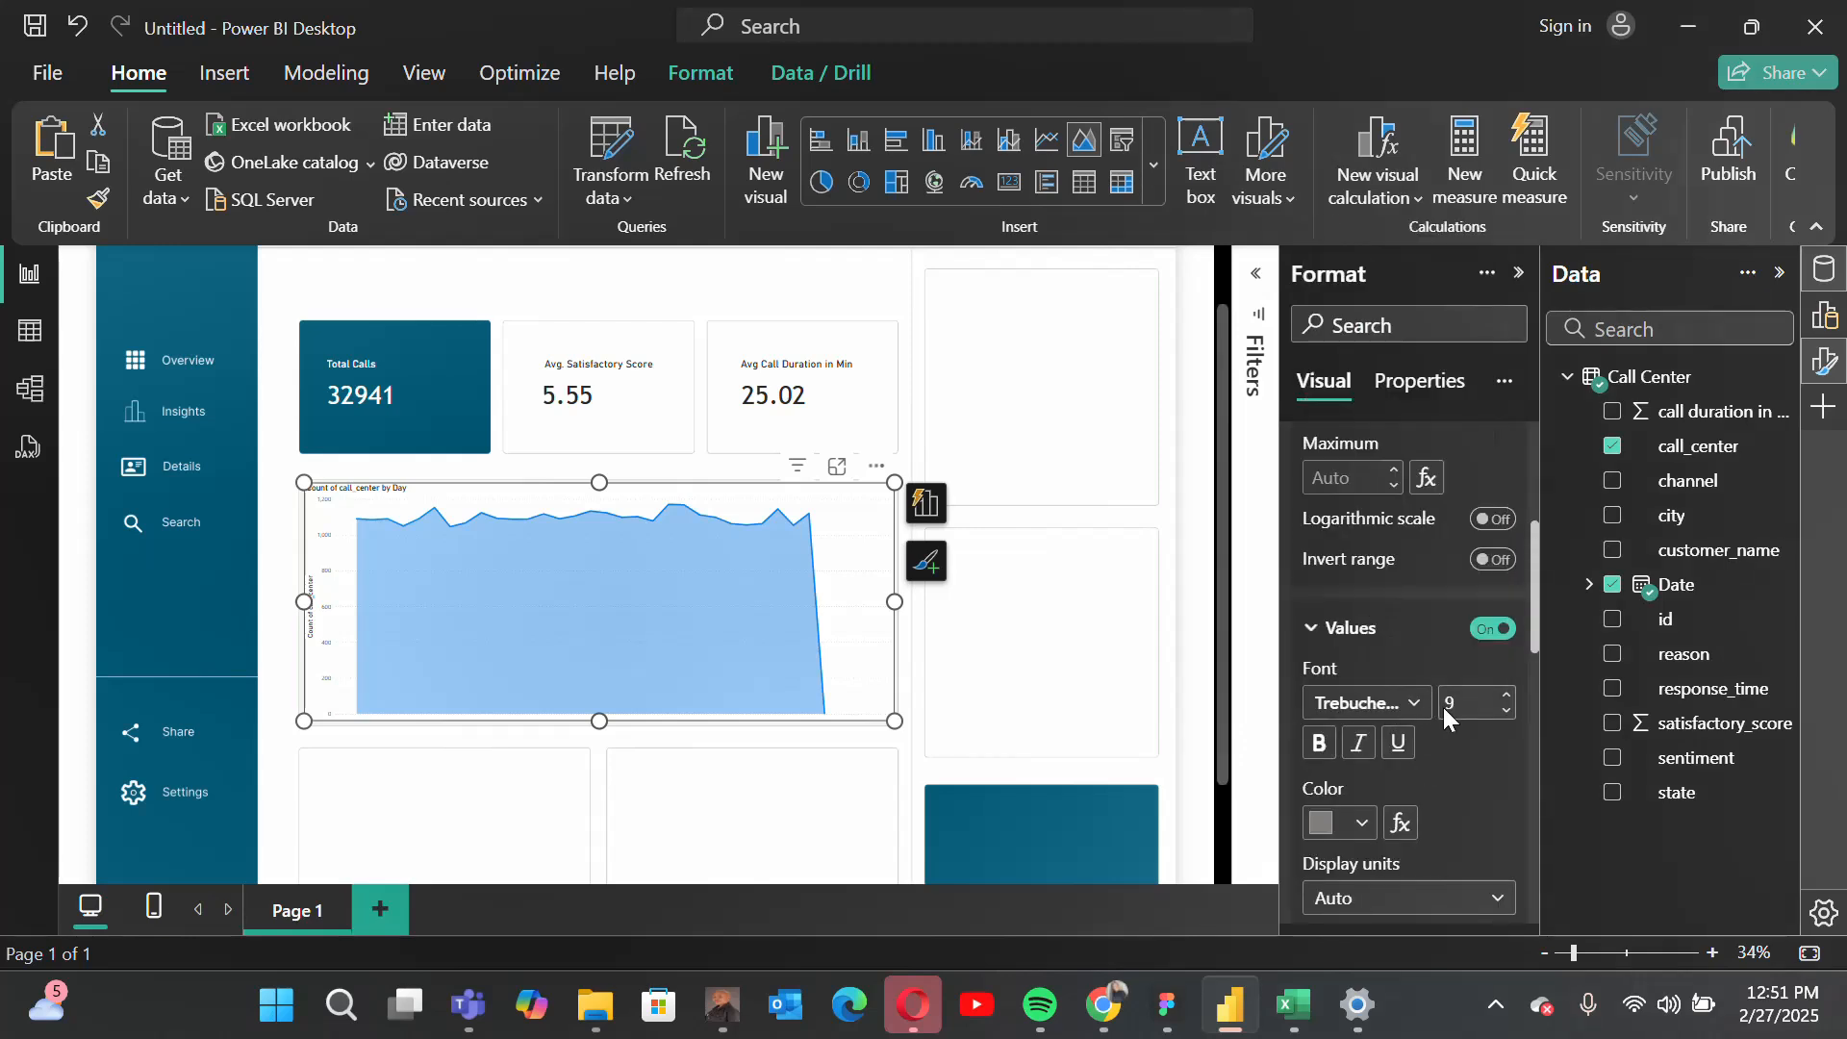
pyautogui.click(1461, 707)
pyautogui.write('20')
# Step: Turn off the Y-axis title and the area chart's main title
pyautogui.scroll(-3, 1429, 800)
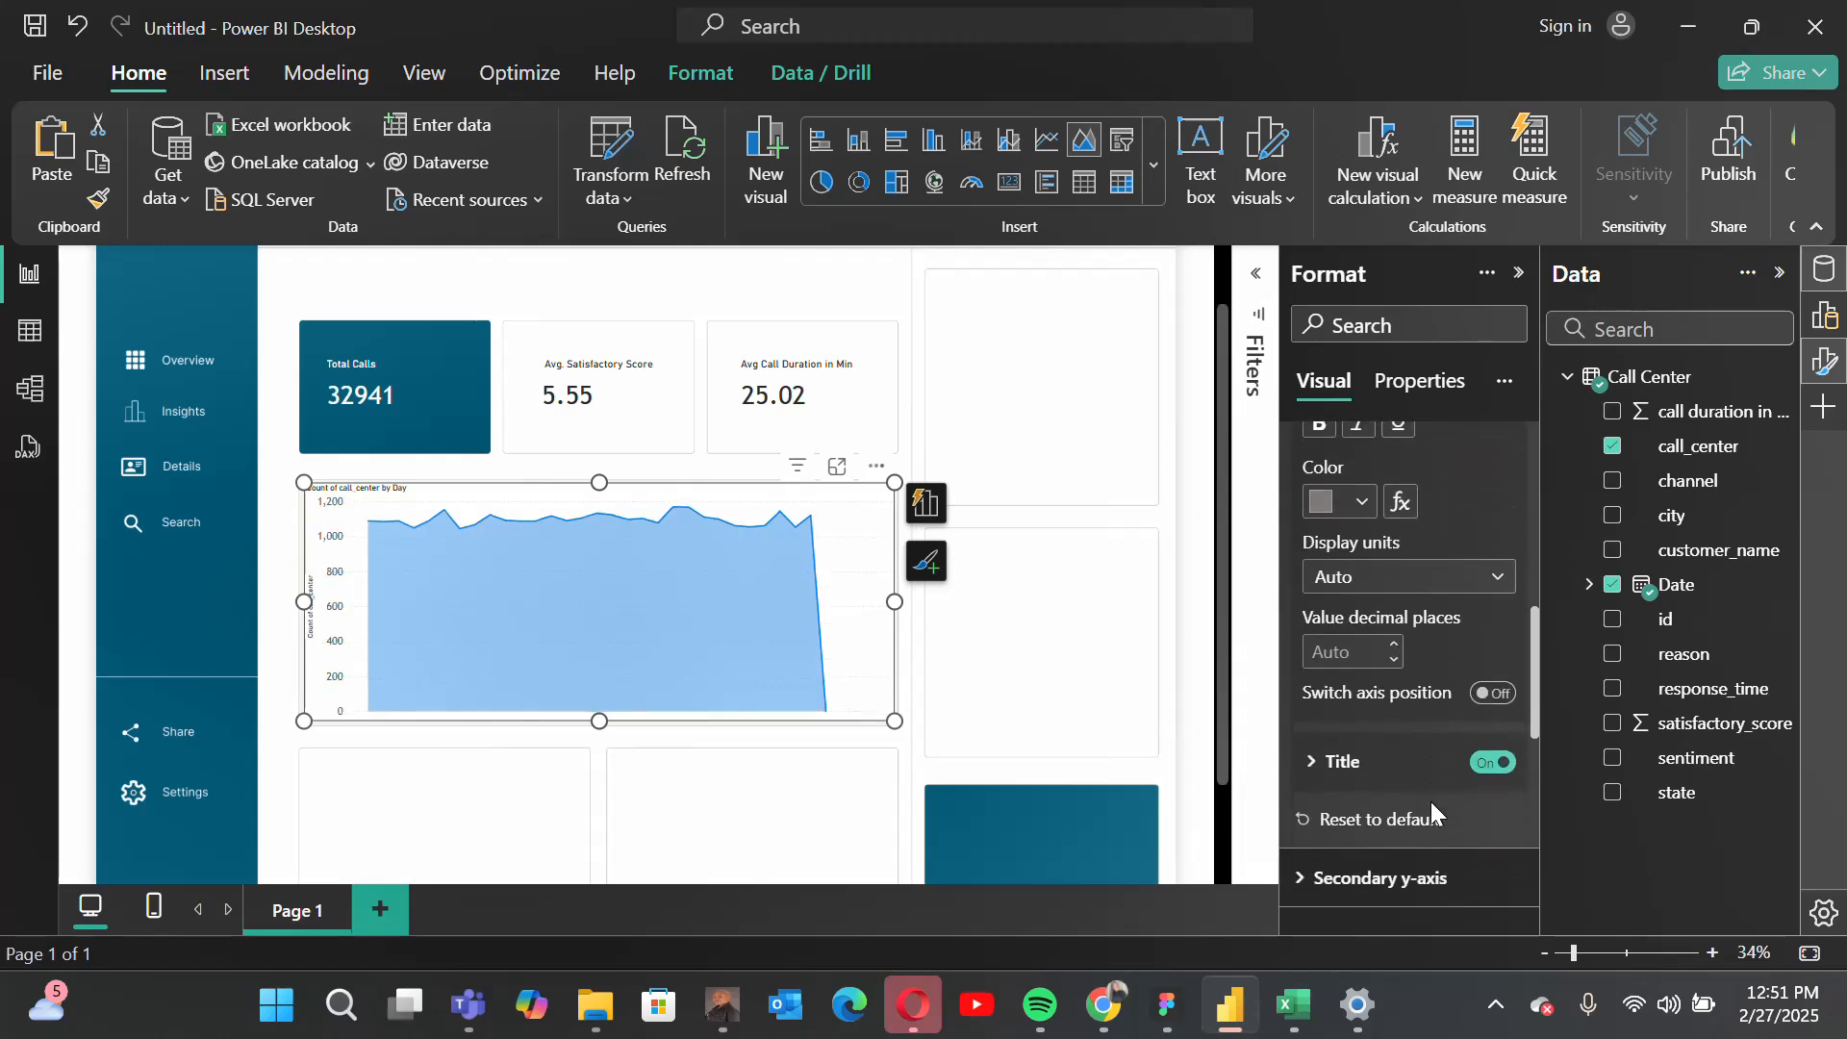
pyautogui.click(1482, 762)
pyautogui.scroll(5, 1430, 688)
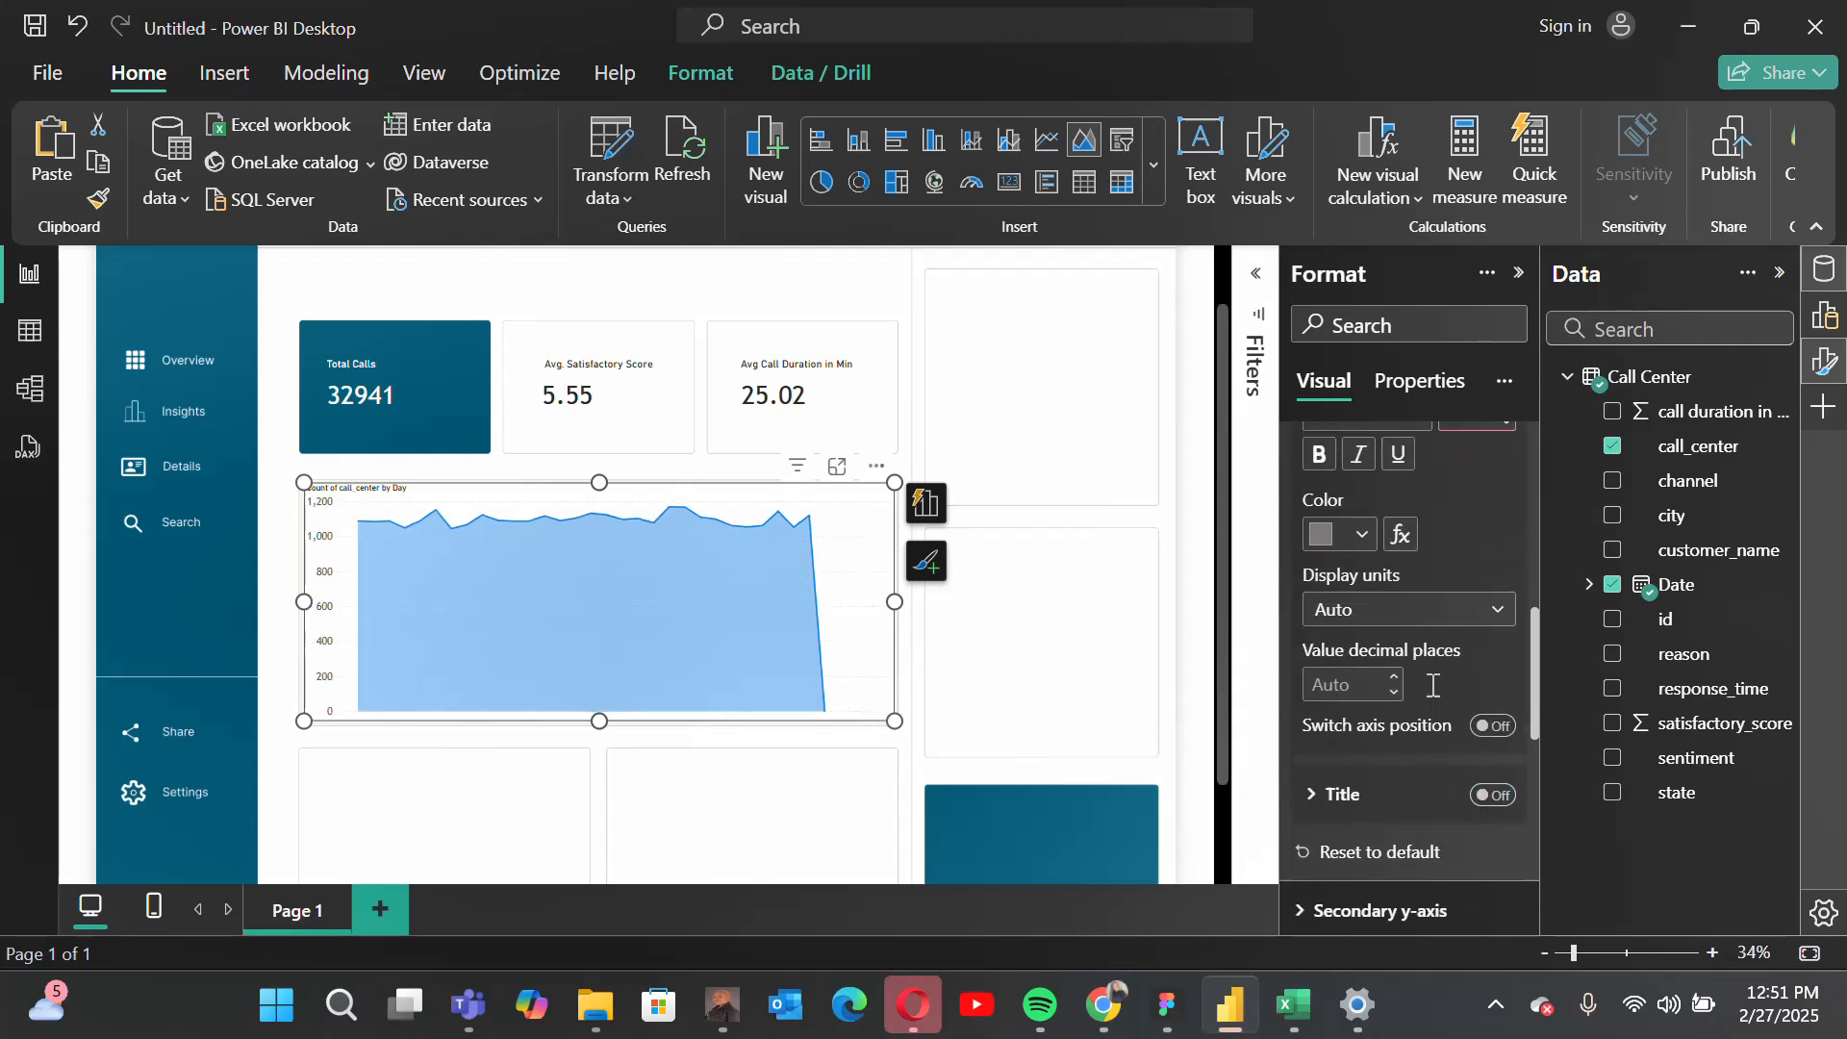
pyautogui.scroll(1, 1431, 685)
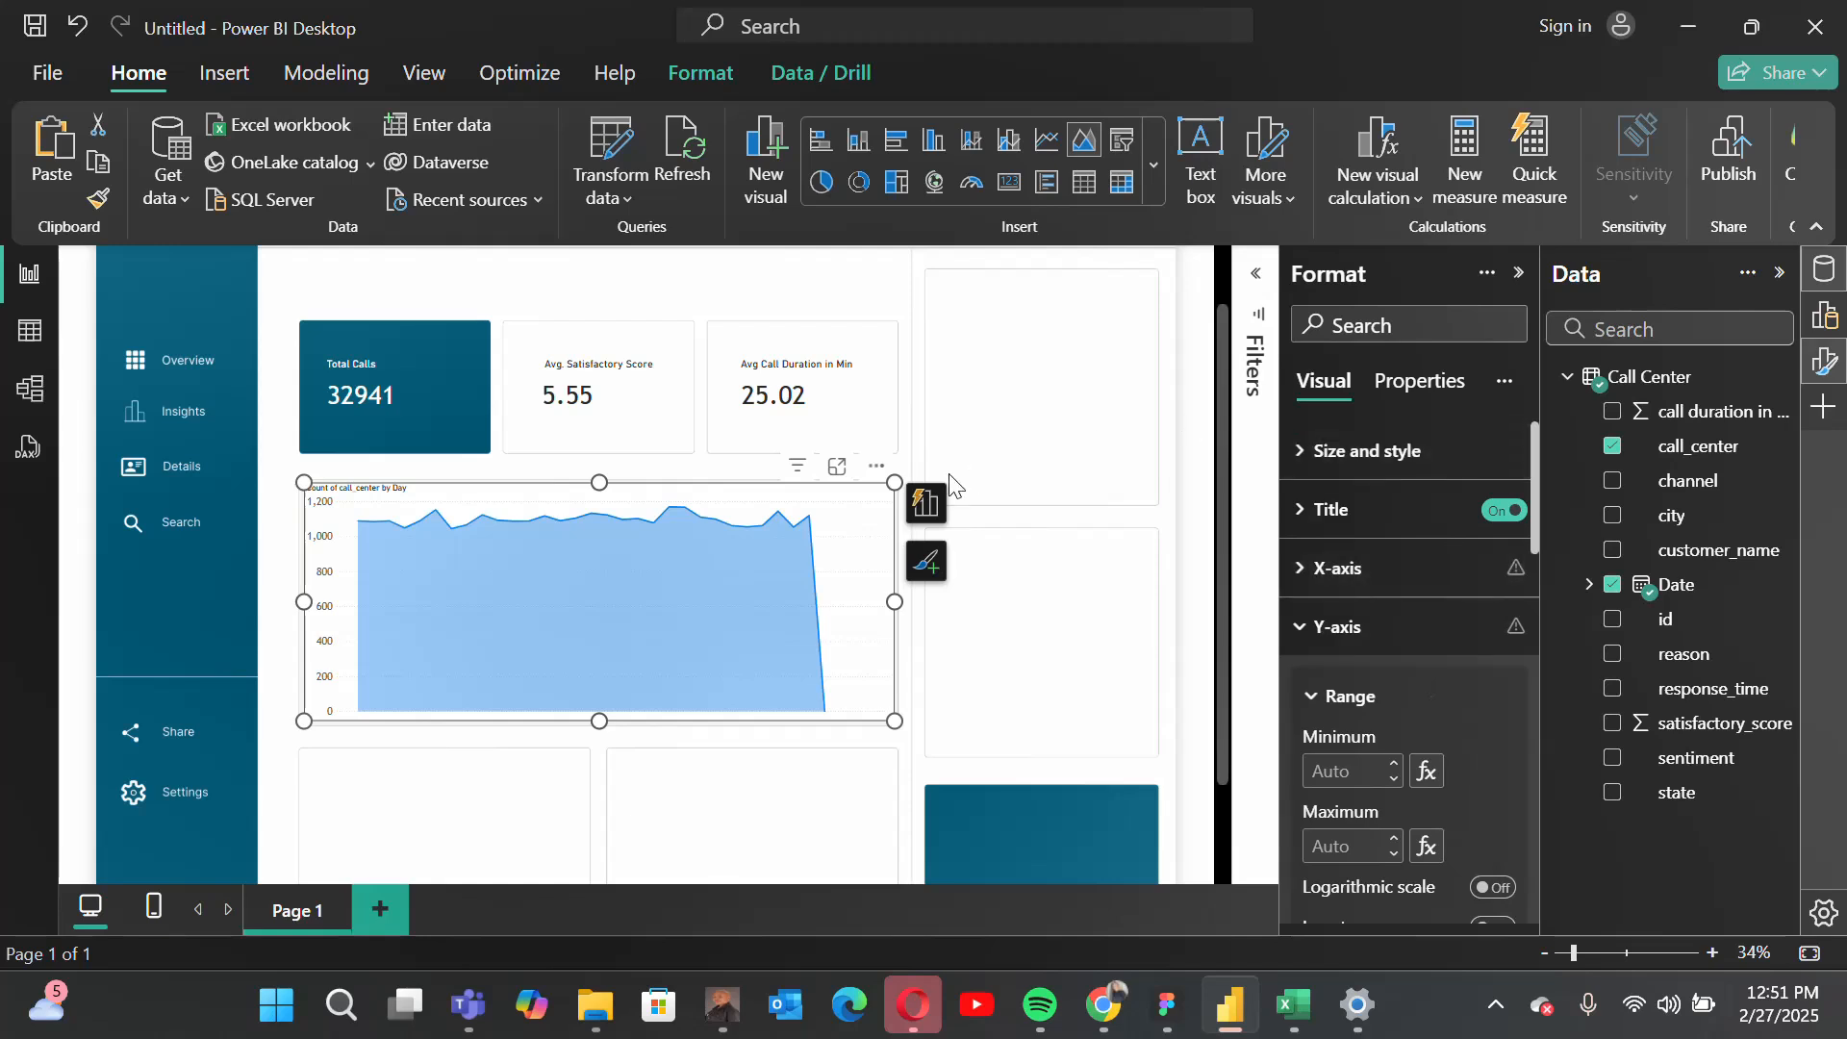
pyautogui.click(1496, 507)
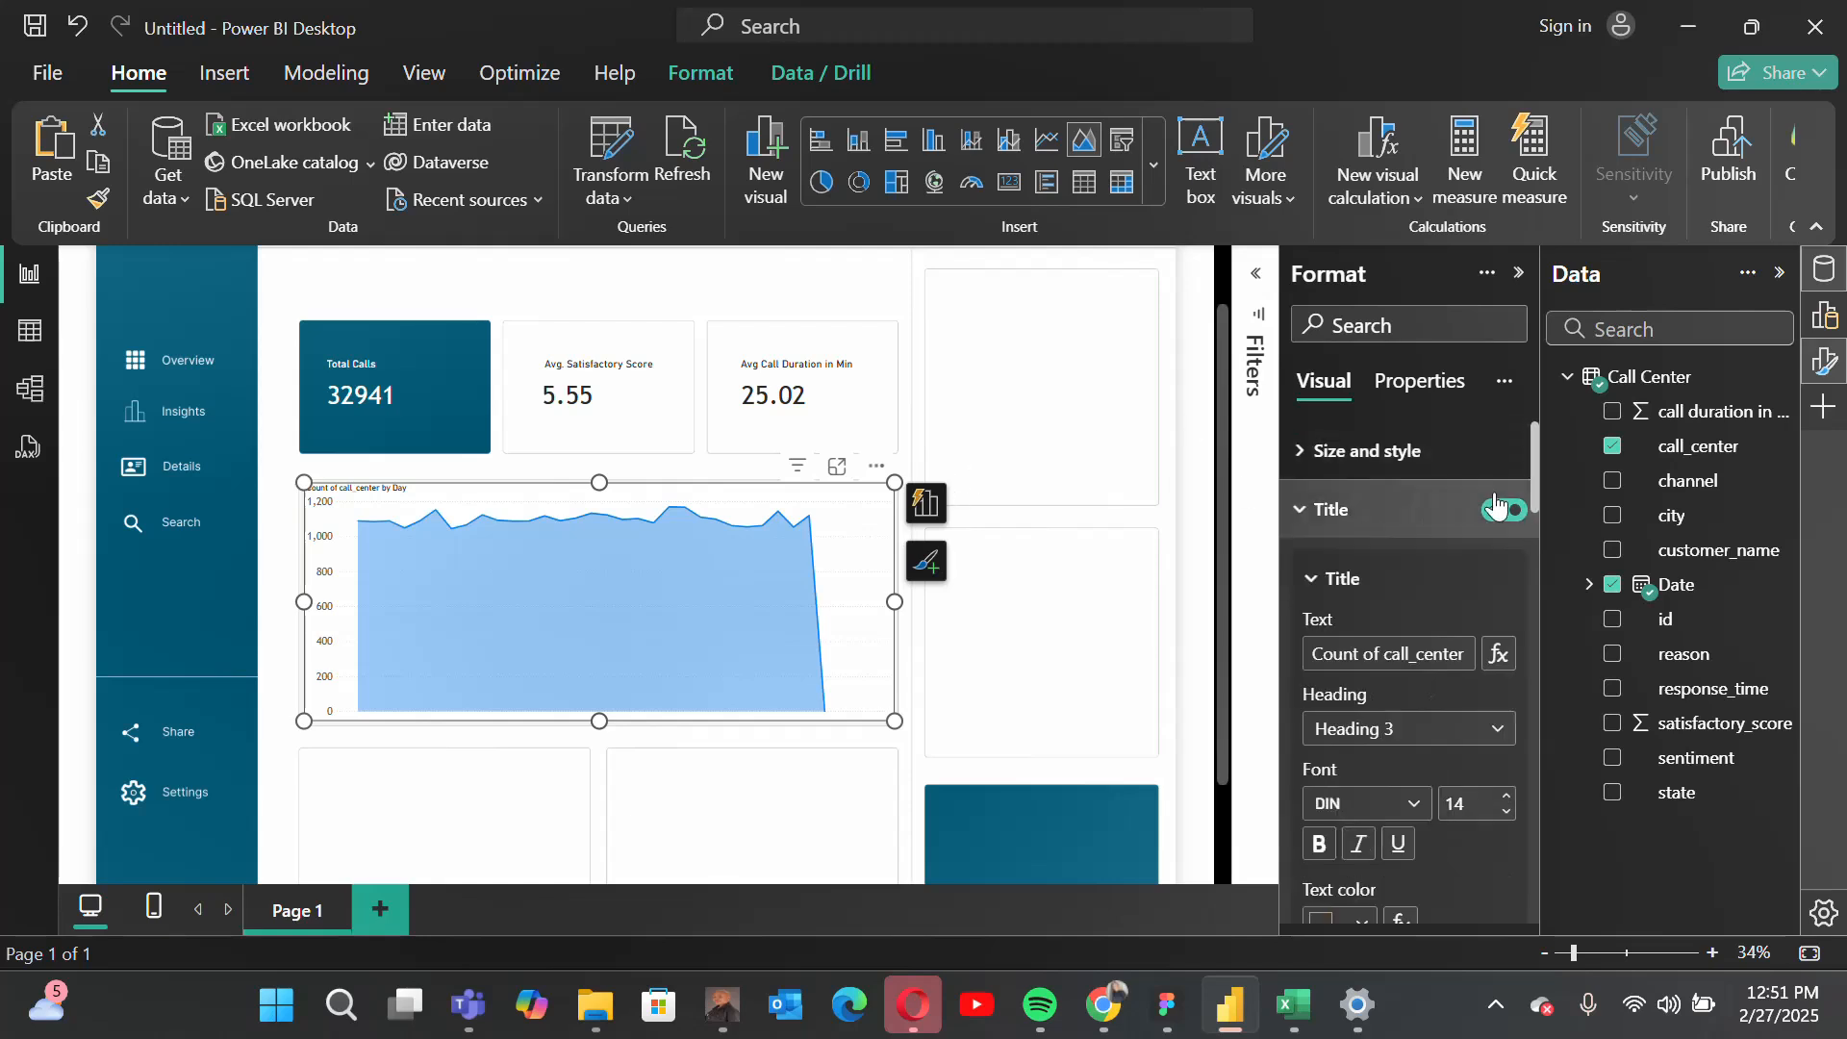
pyautogui.click(1498, 505)
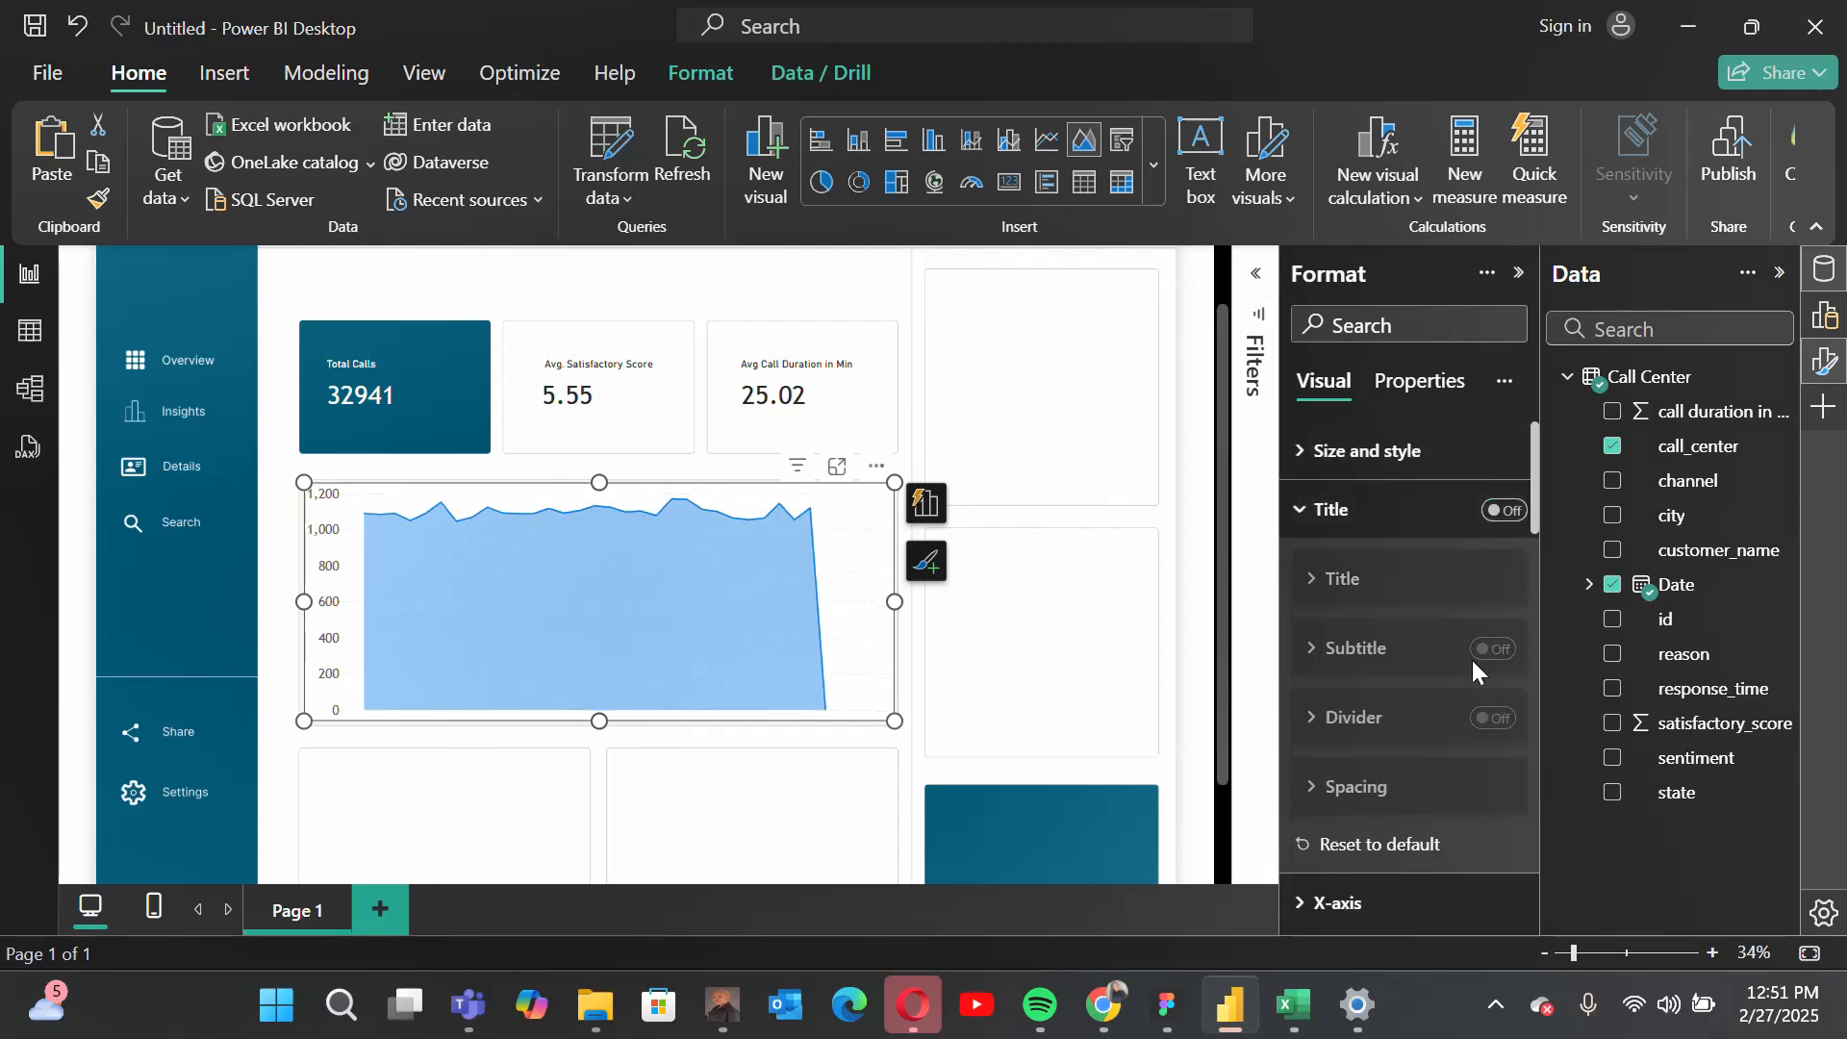
pyautogui.click(1330, 510)
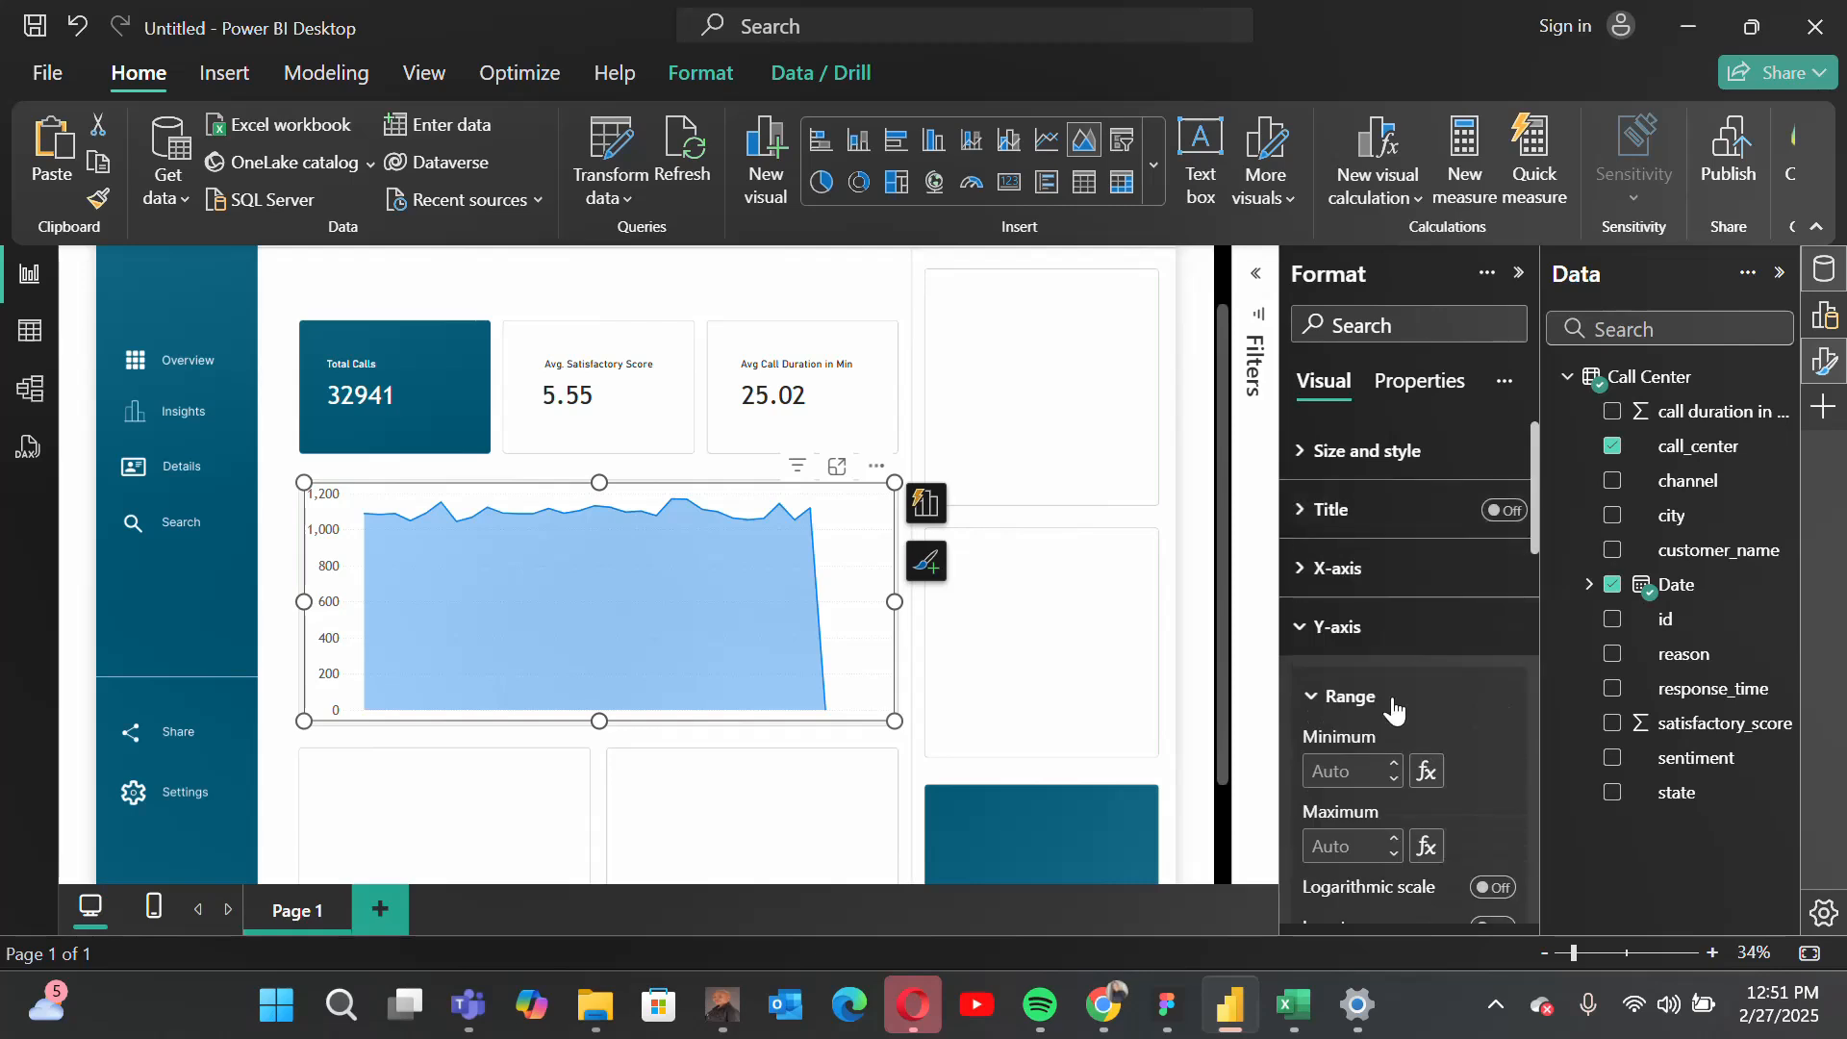
# Step: Shorten the area chart from its upper edge to a height of about 420, leaving an empty strip above it in the tile
pyautogui.scroll(-1, 1395, 710)
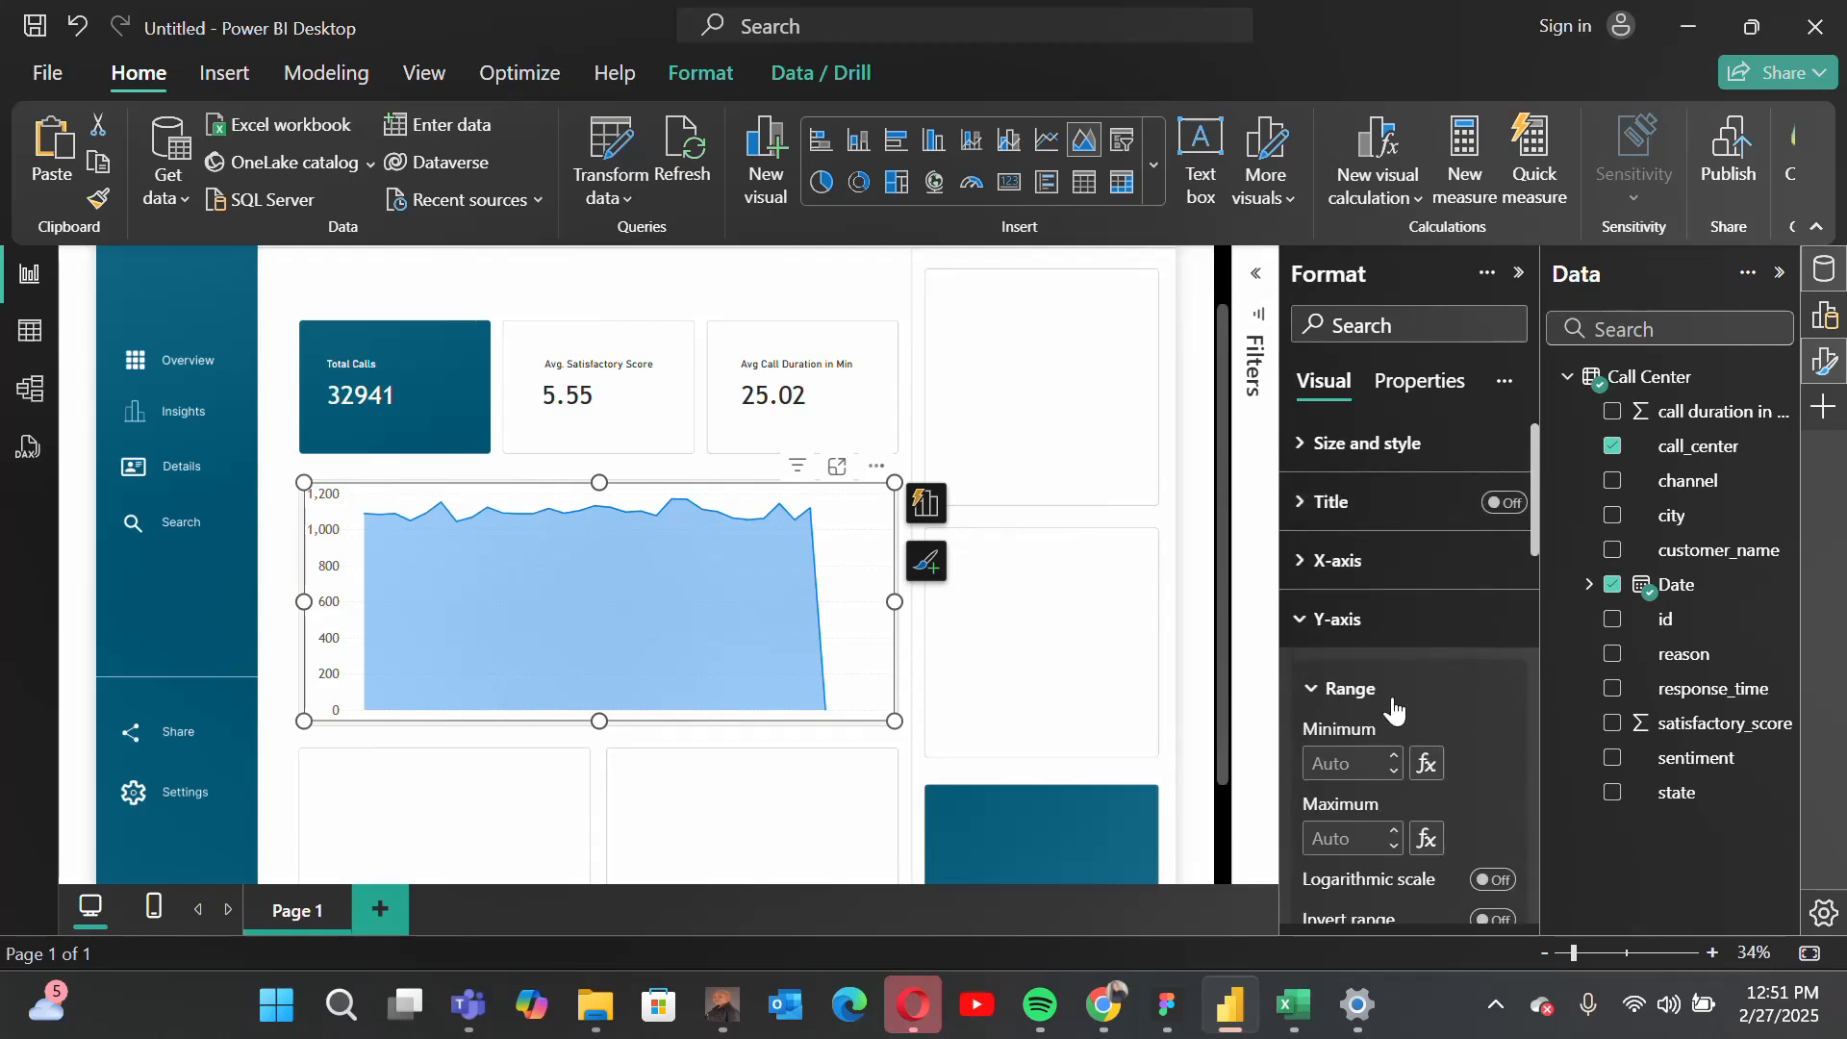
pyautogui.moveTo(602, 474); pyautogui.dragTo(602, 517)
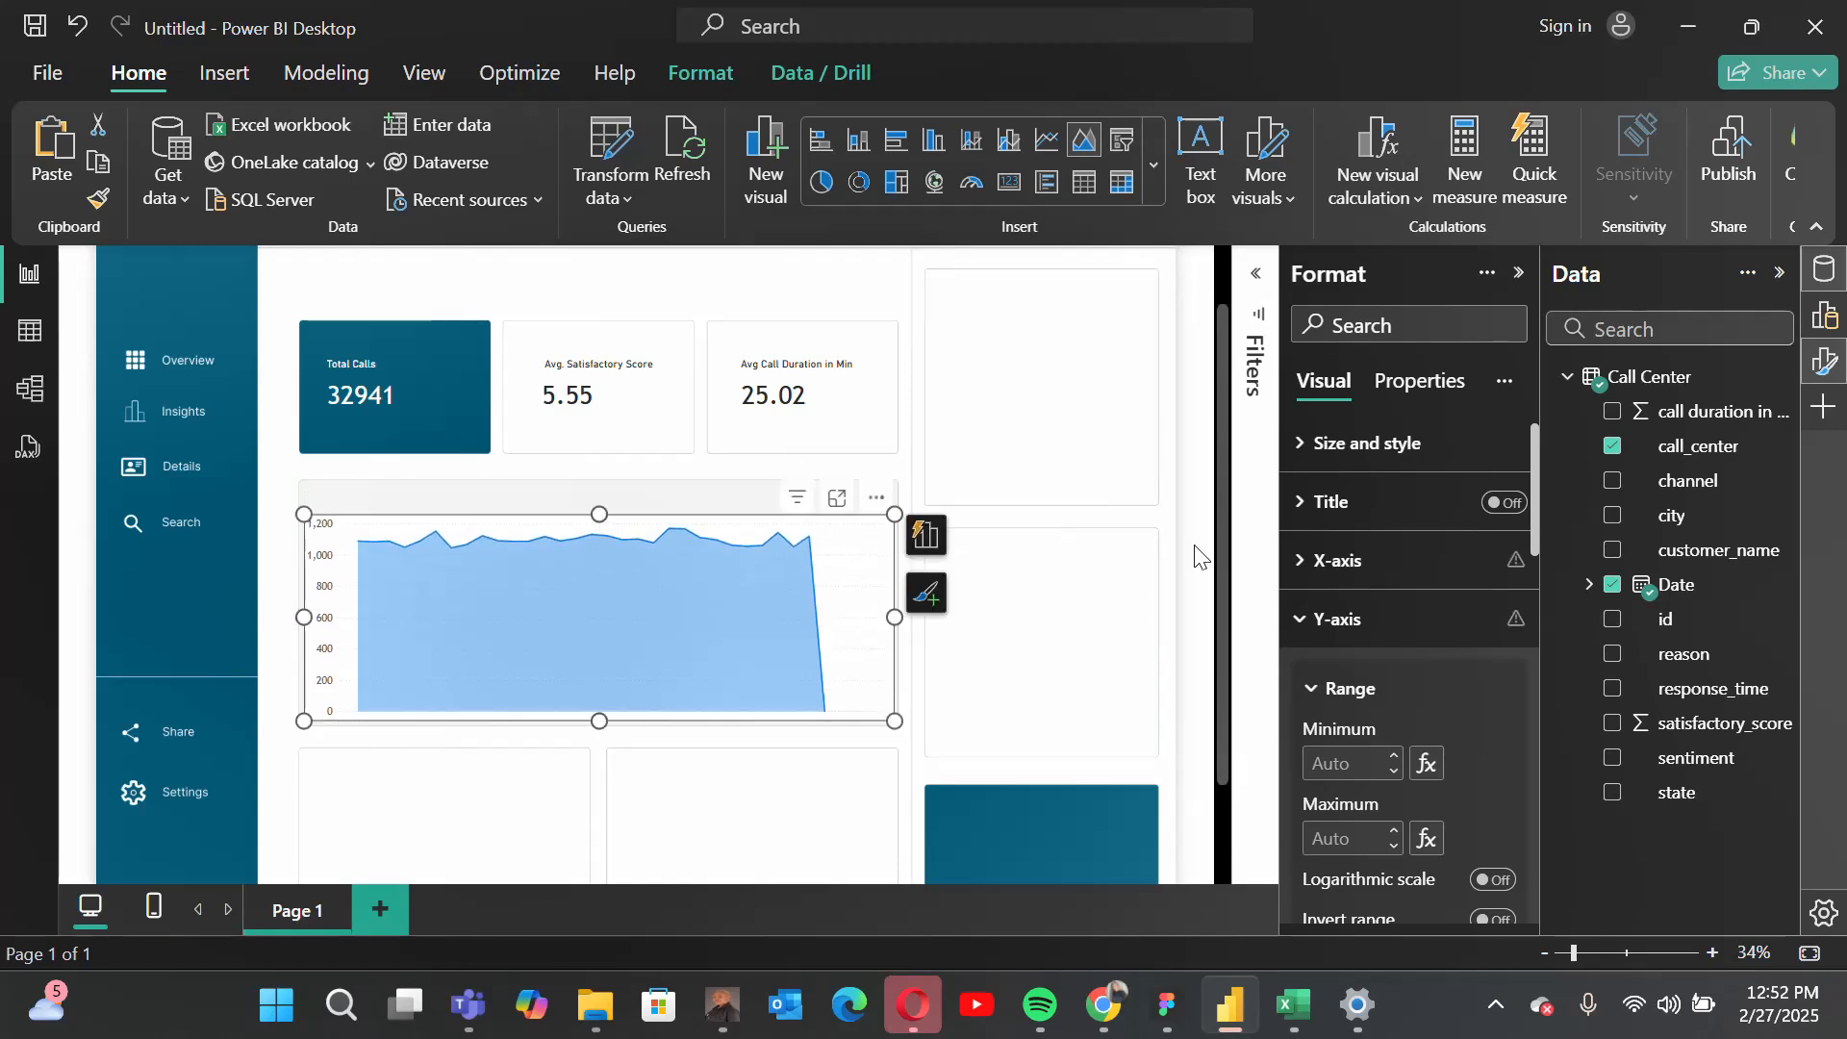
pyautogui.click(1366, 442)
pyautogui.scroll(-2, 1433, 627)
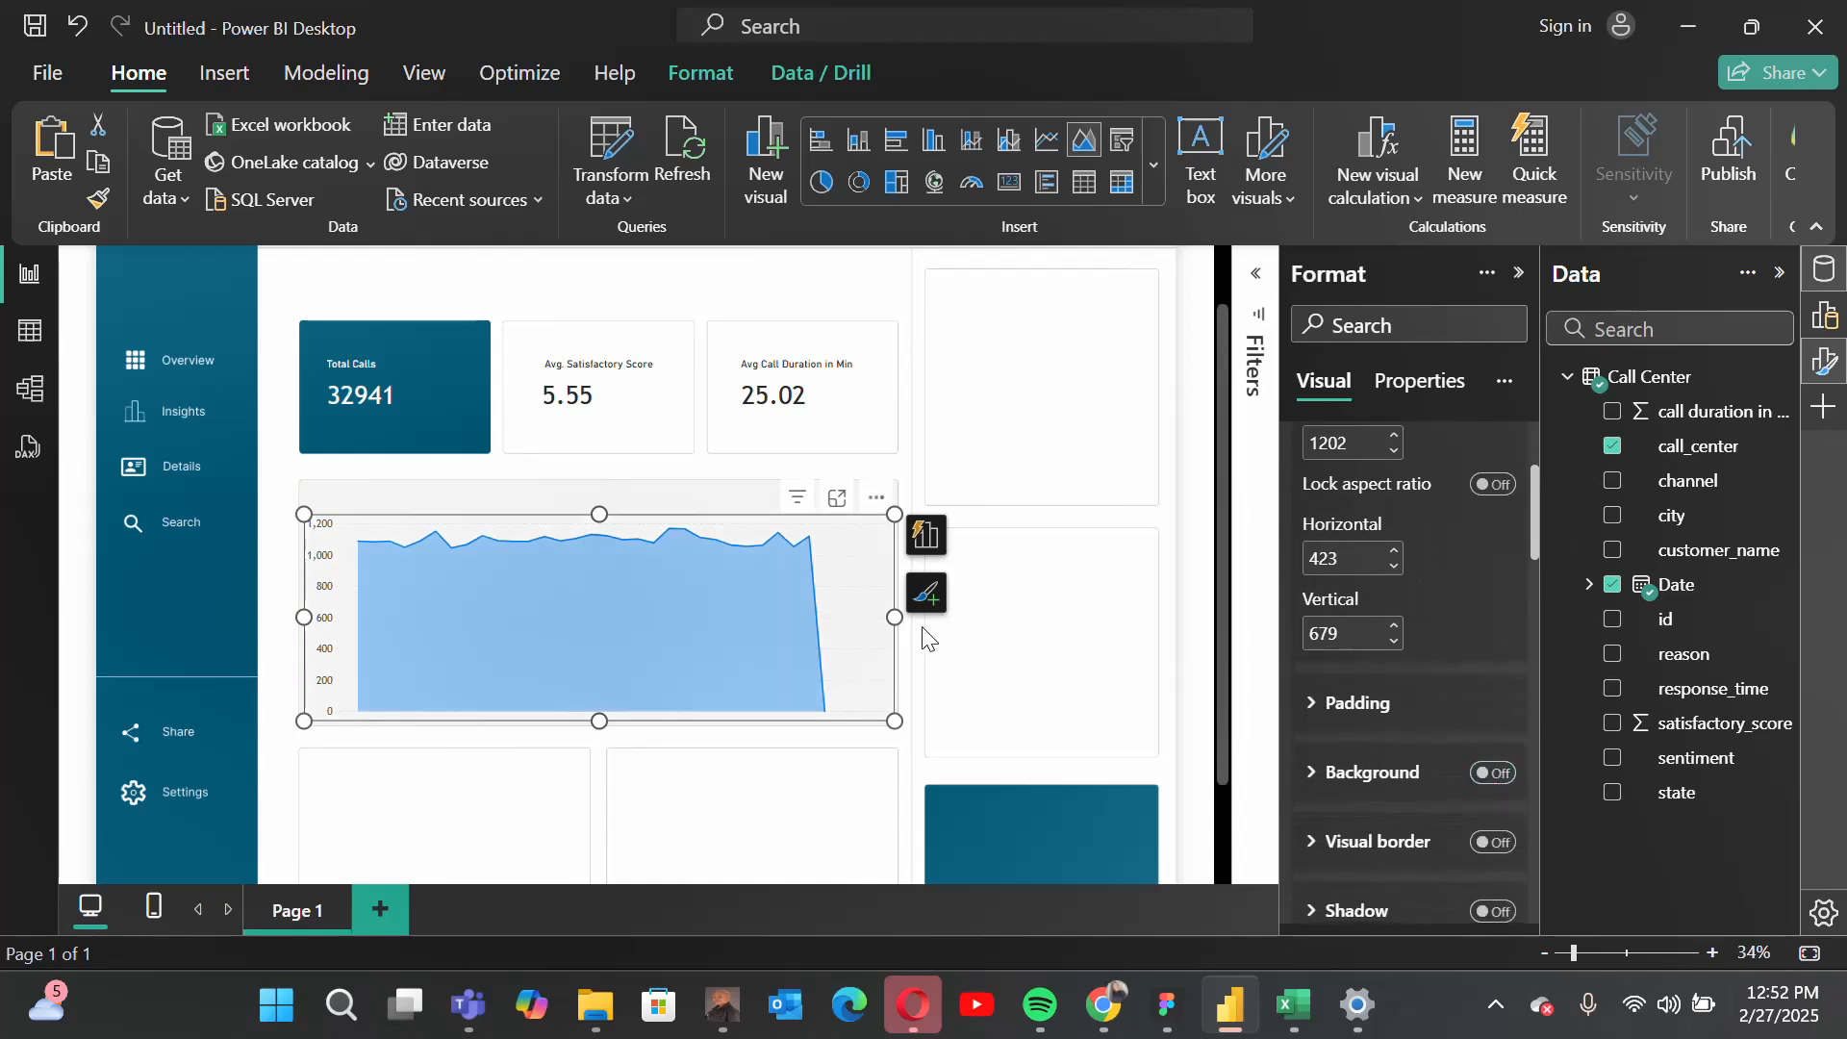
pyautogui.scroll(3, 1435, 655)
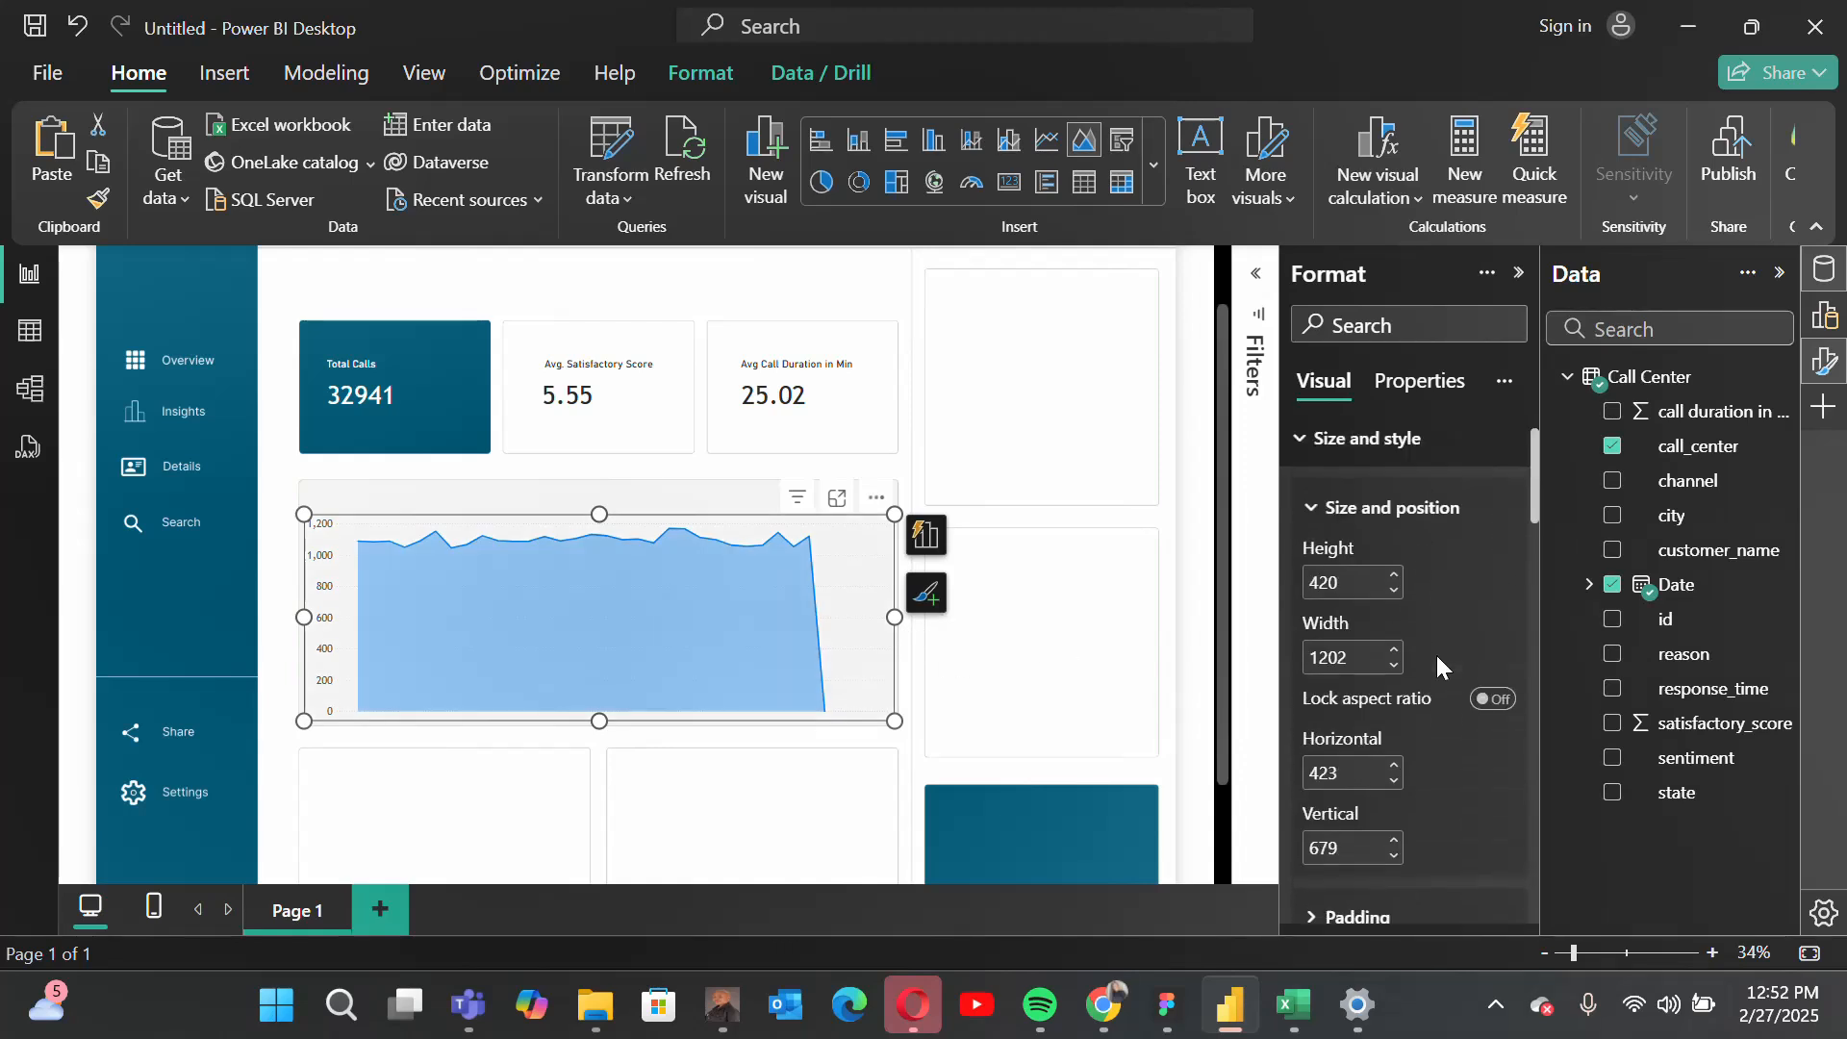
pyautogui.click(1302, 455)
pyautogui.scroll(-1, 1351, 707)
pyautogui.scroll(-1, 1354, 716)
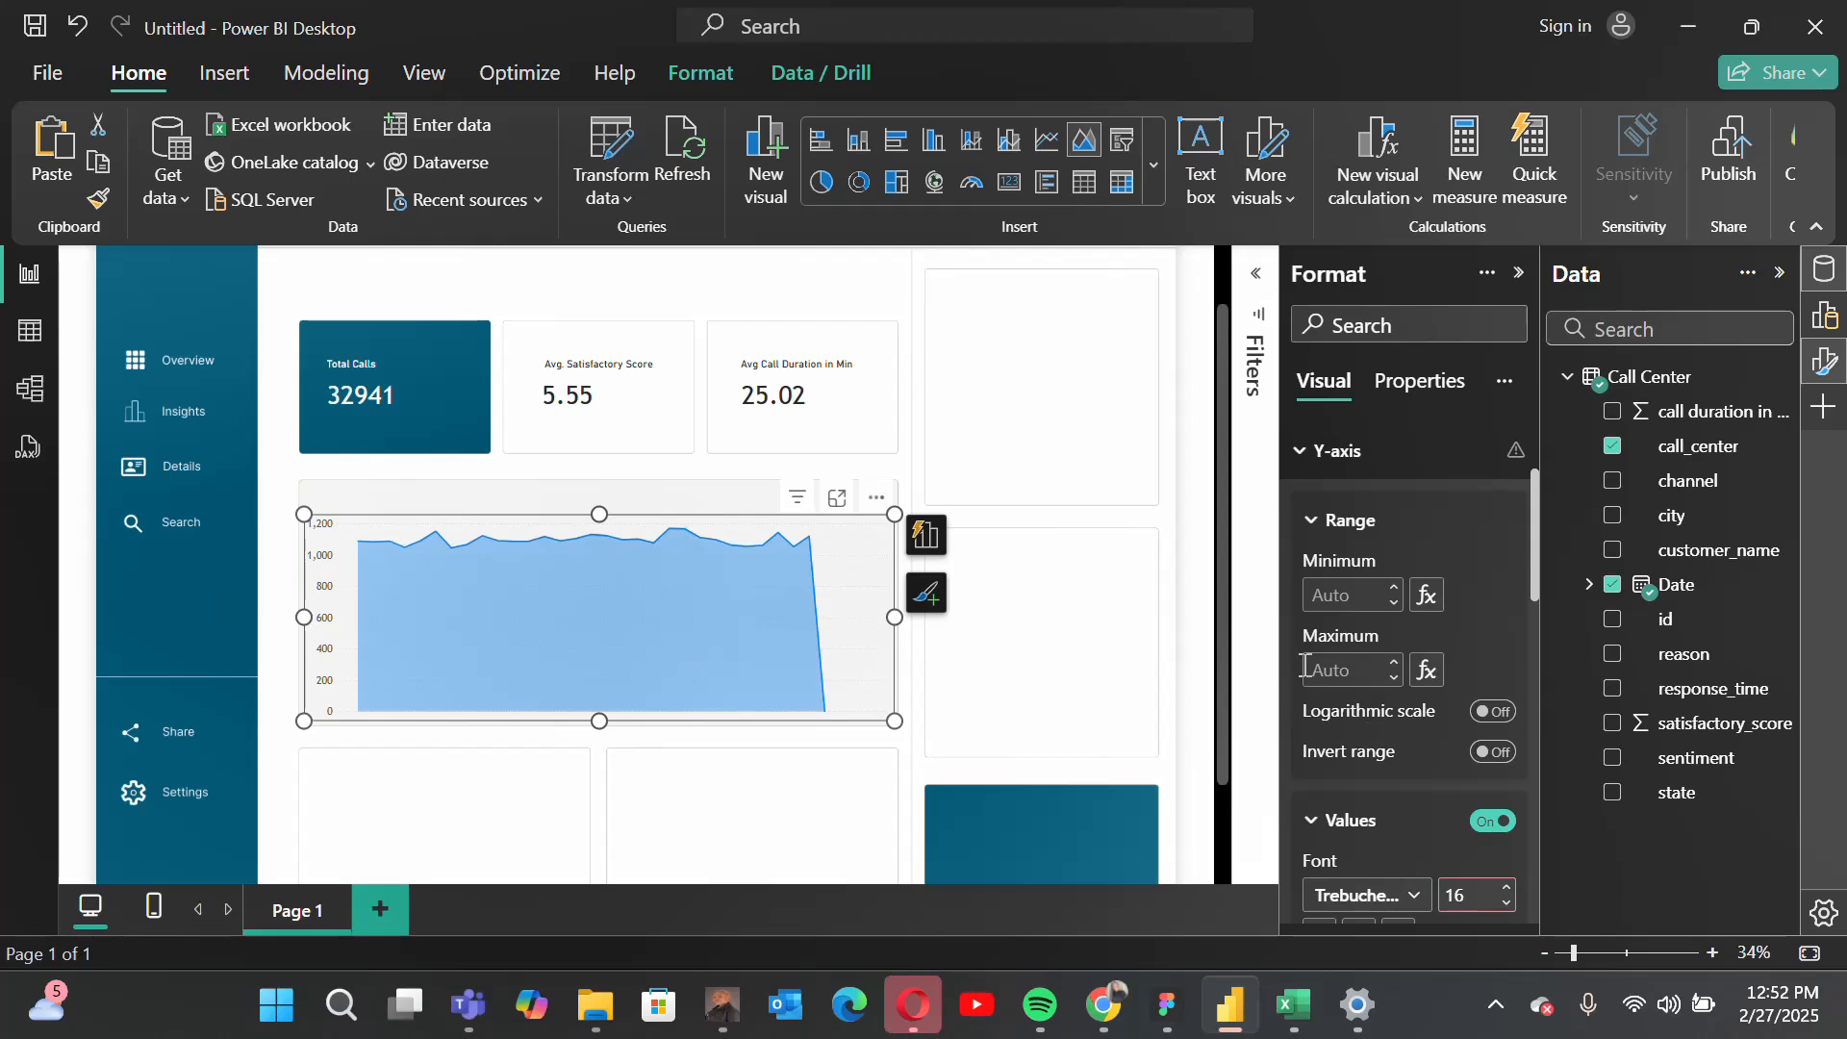
# Step: Open the area chart's line color choices and check the background design's palette in Figma before returning to Power BI
pyautogui.scroll(2, 1349, 576)
pyautogui.click(1339, 568)
pyautogui.scroll(-3, 1410, 708)
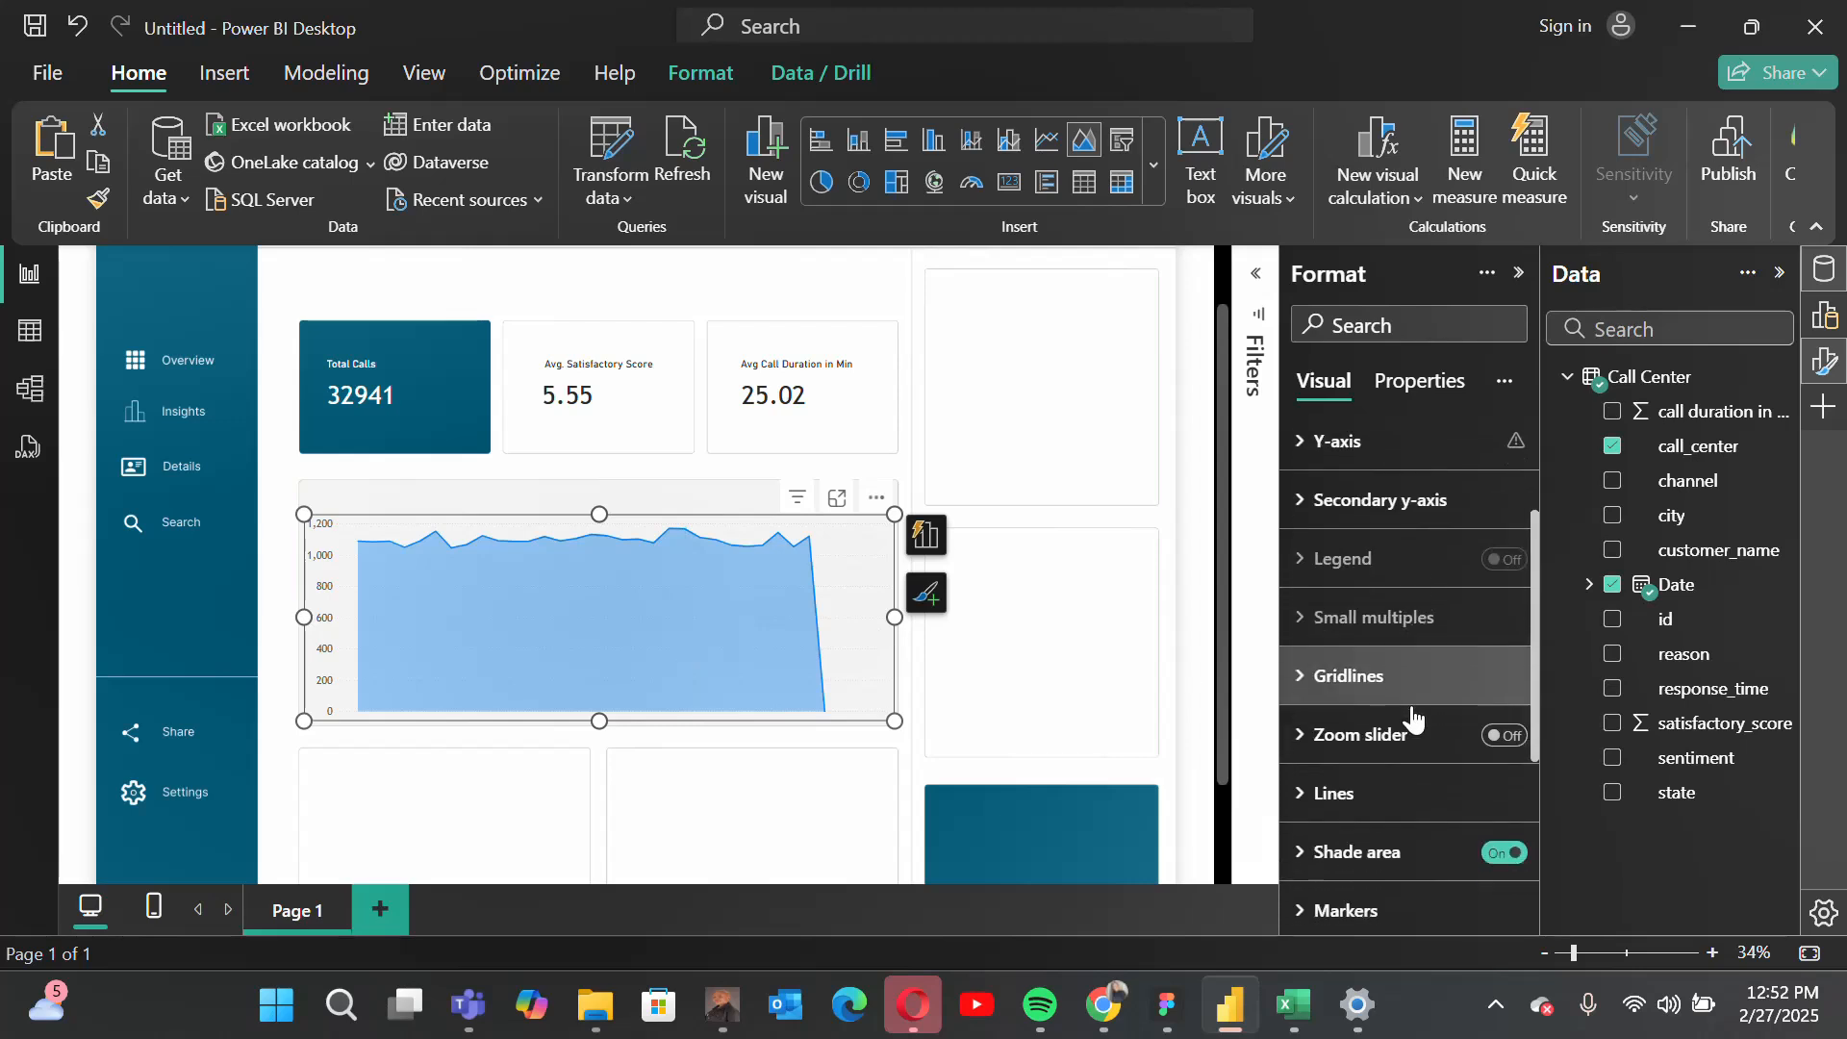
pyautogui.click(1333, 693)
pyautogui.scroll(-6, 1400, 794)
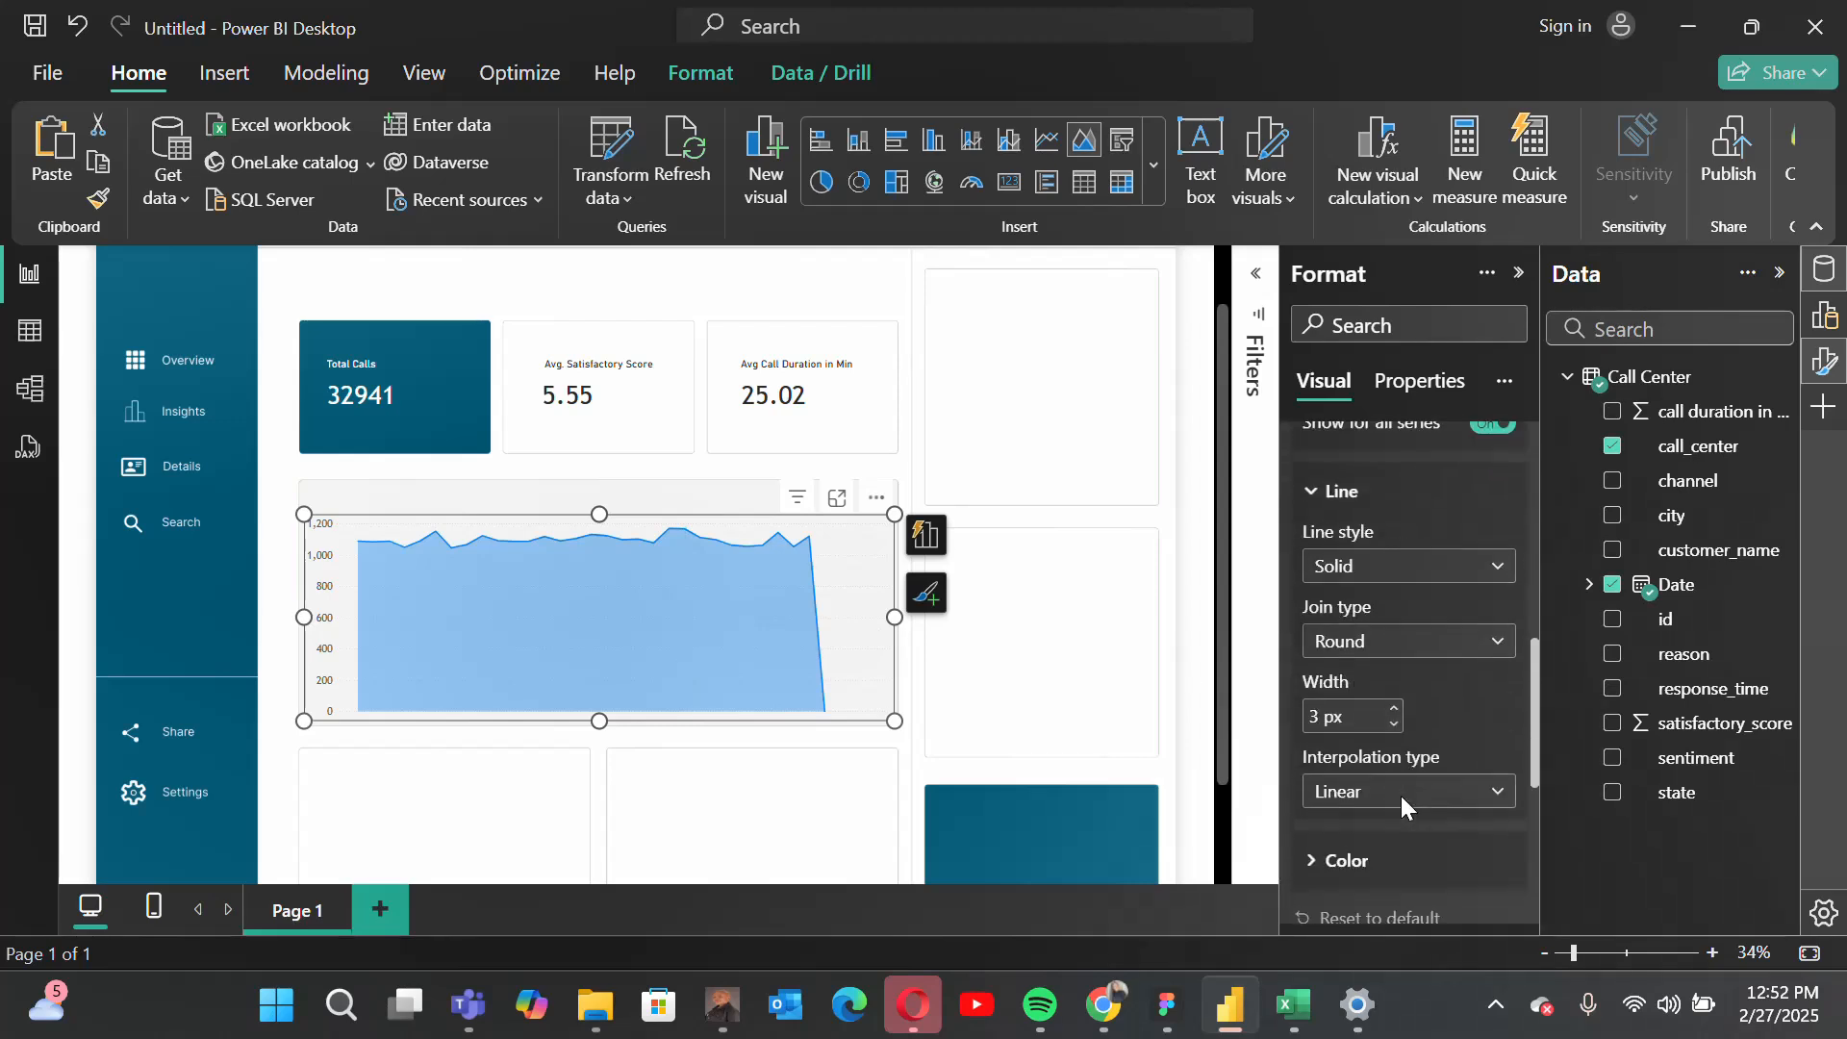
pyautogui.click(1345, 688)
pyautogui.scroll(-1, 1385, 752)
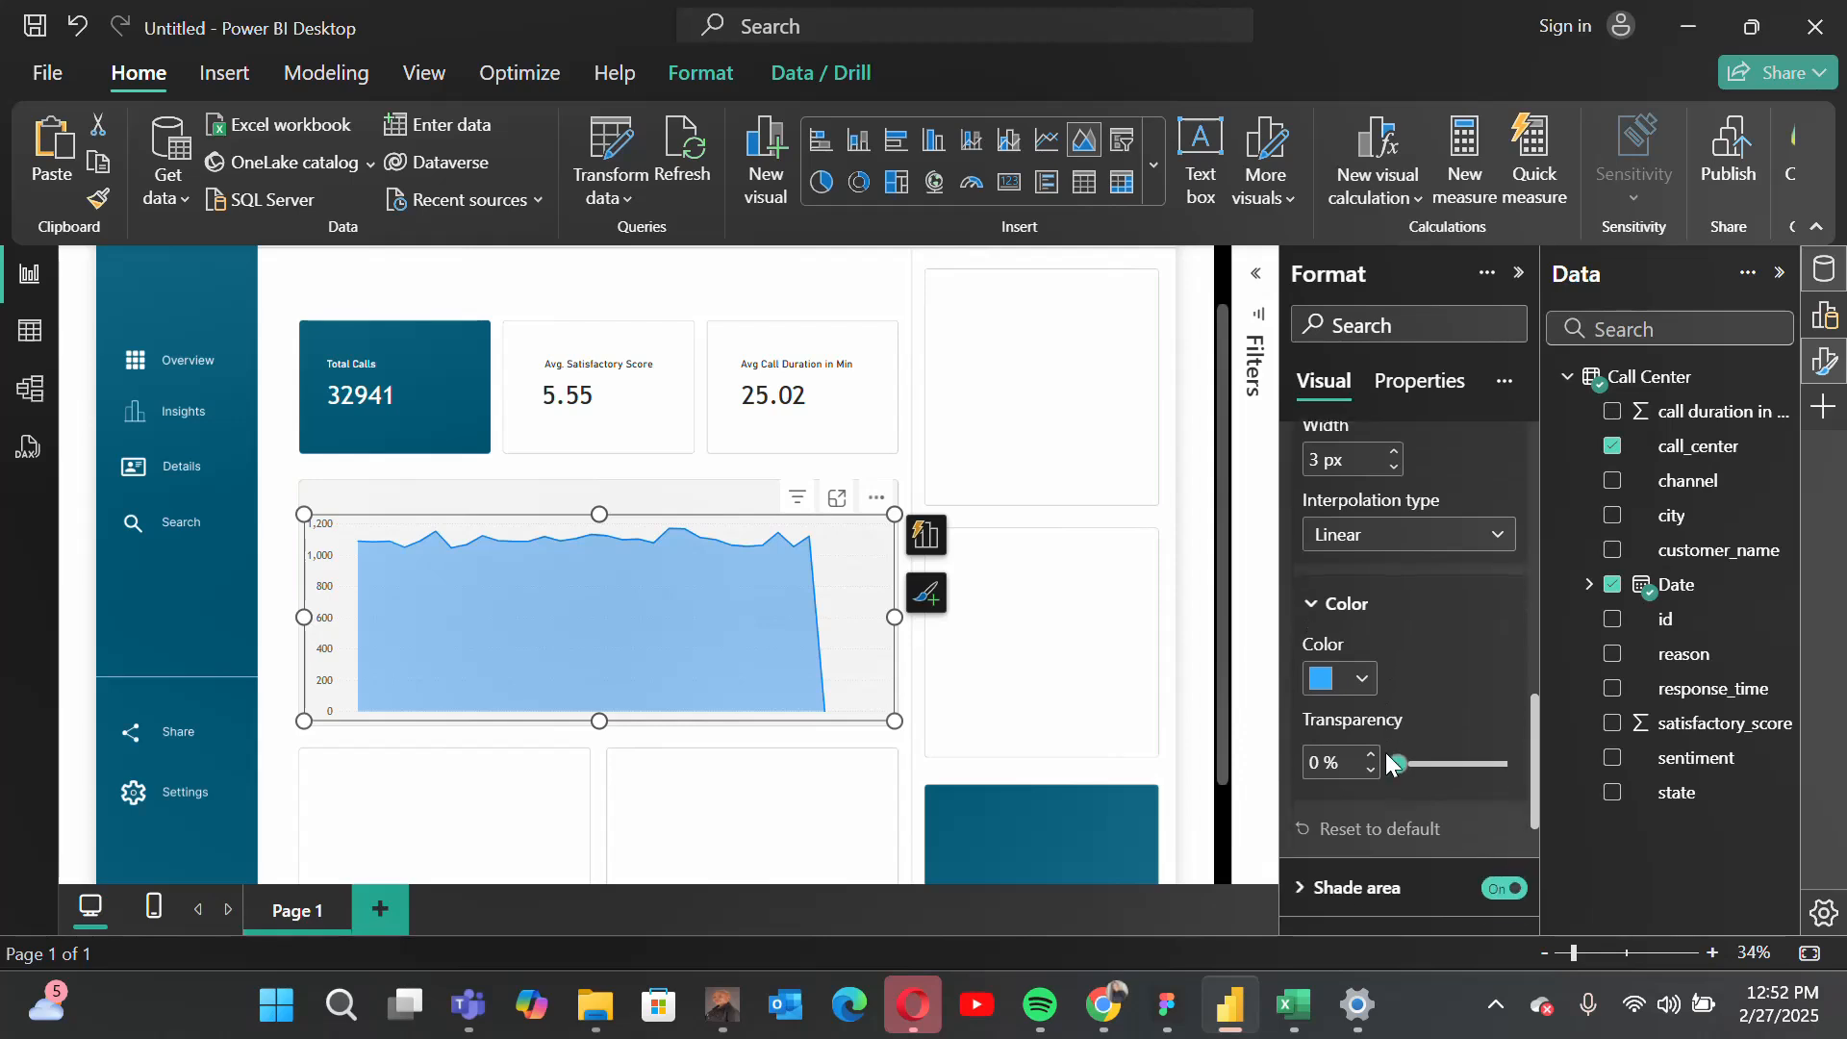
pyautogui.click(1327, 693)
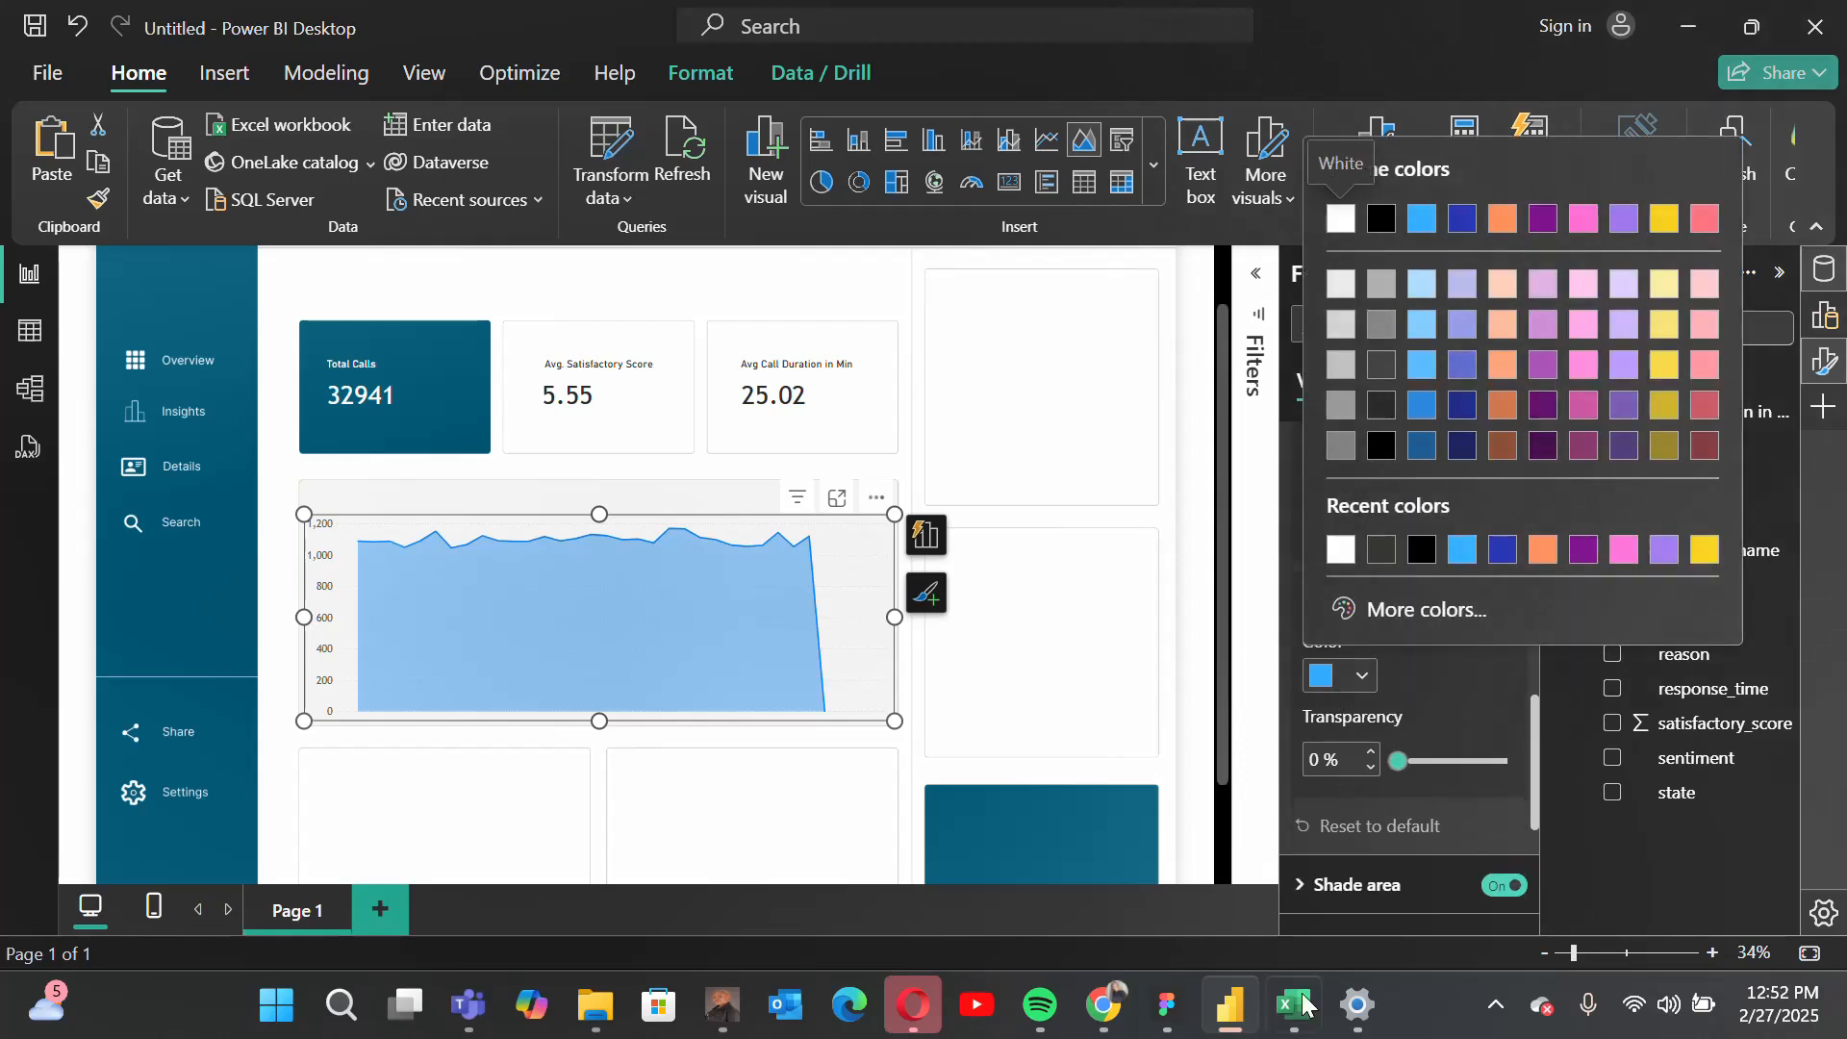
pyautogui.click(1167, 1003)
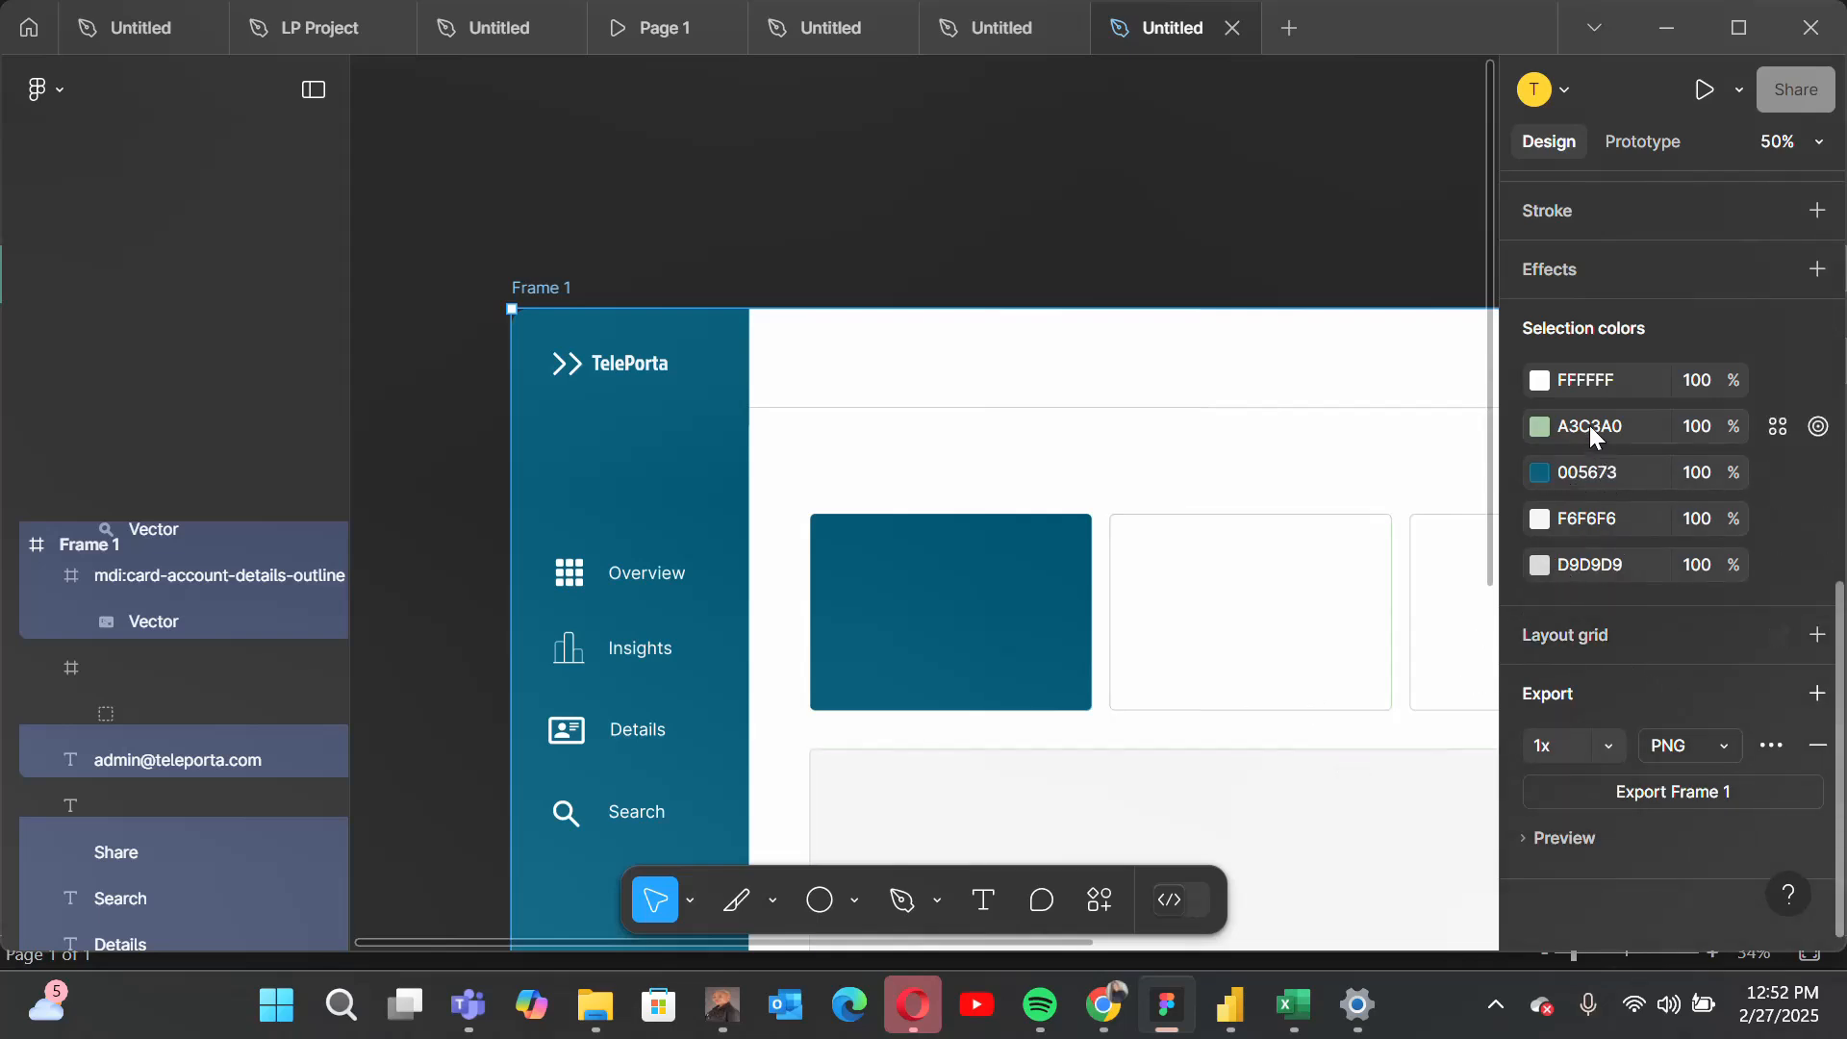
pyautogui.click(1230, 1005)
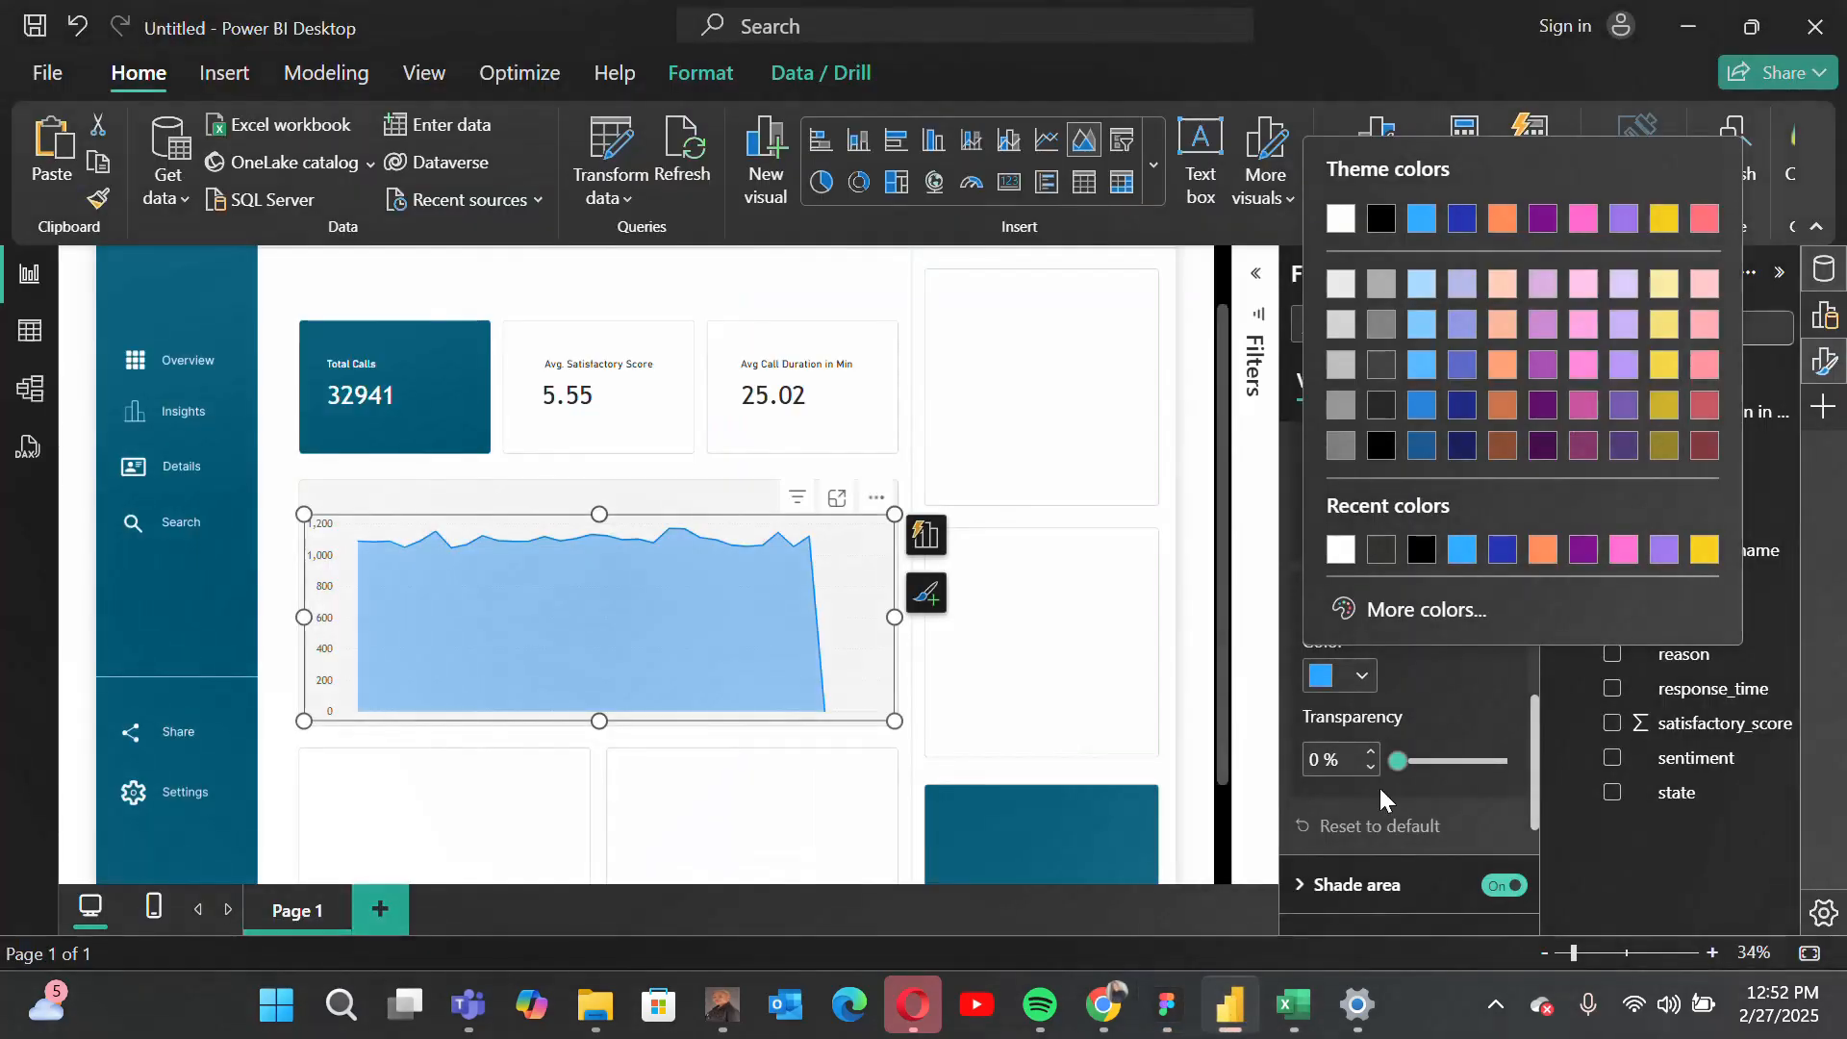
# Step: Set the area chart's line color to the custom teal #24A4A0 and deselect the chart
pyautogui.click(1356, 614)
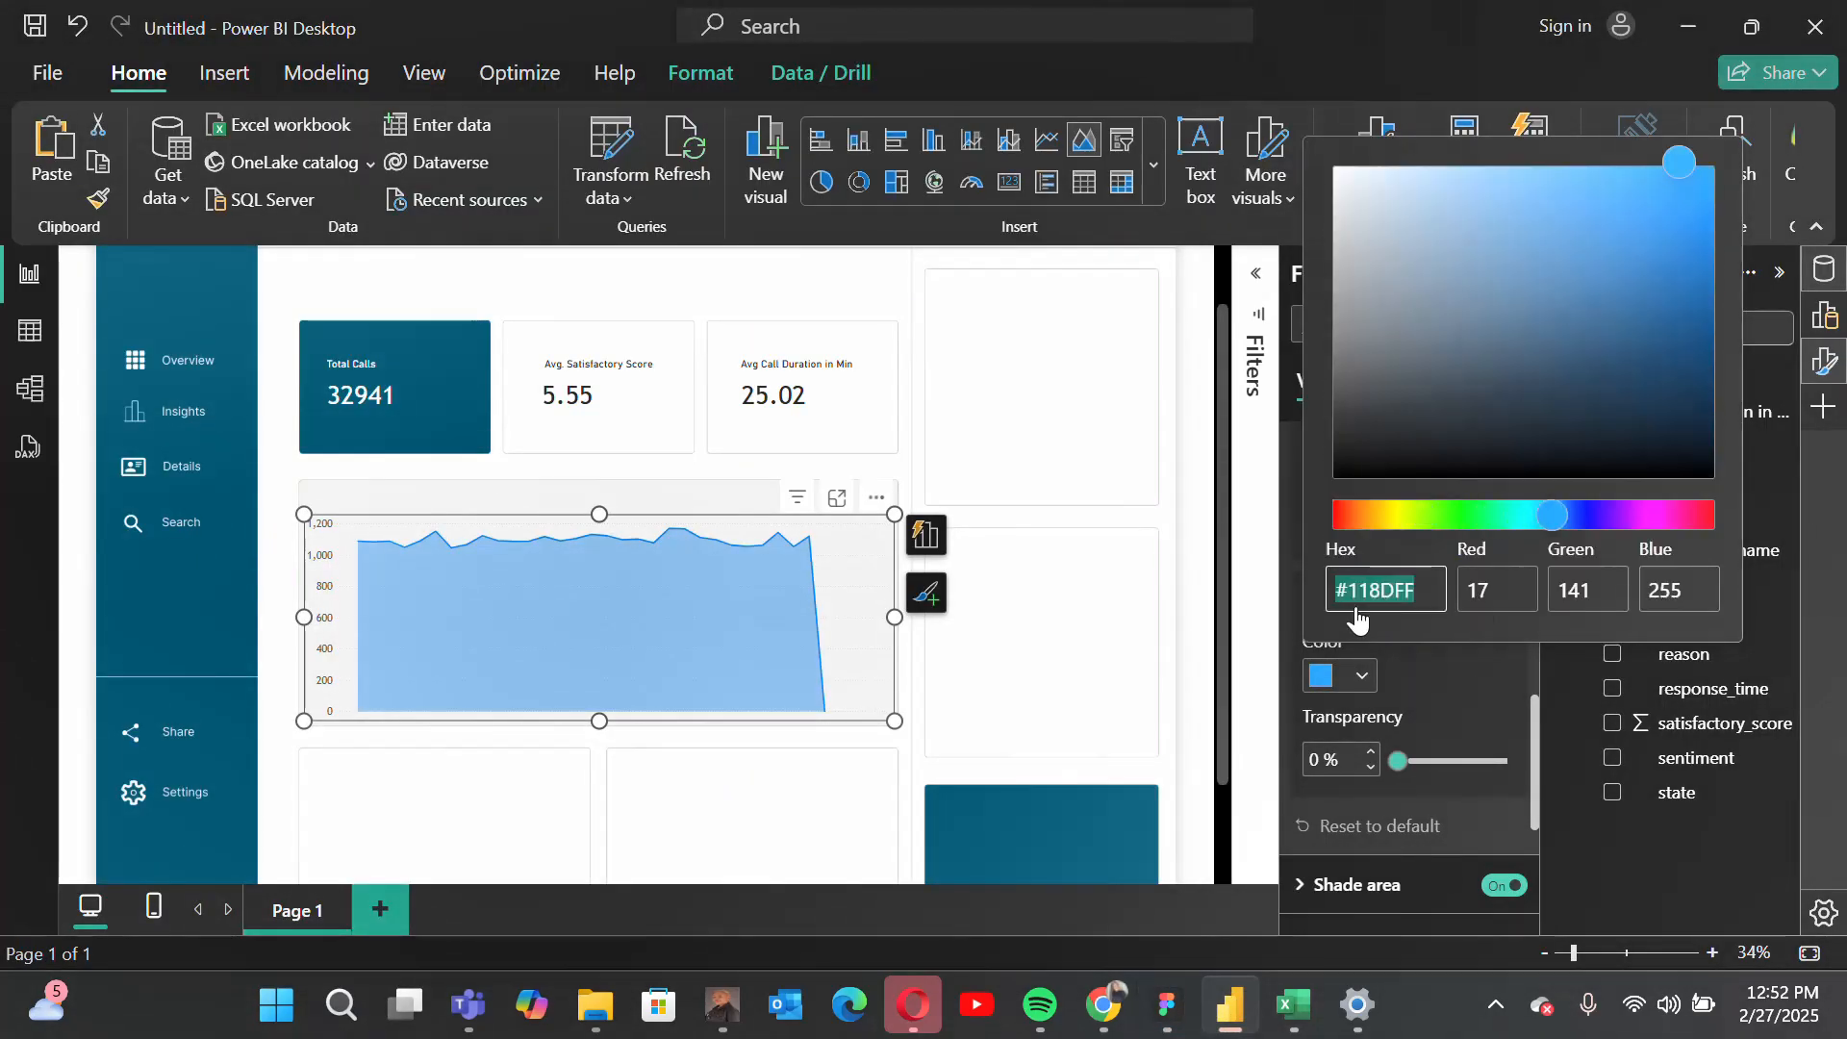
pyautogui.click(1515, 515)
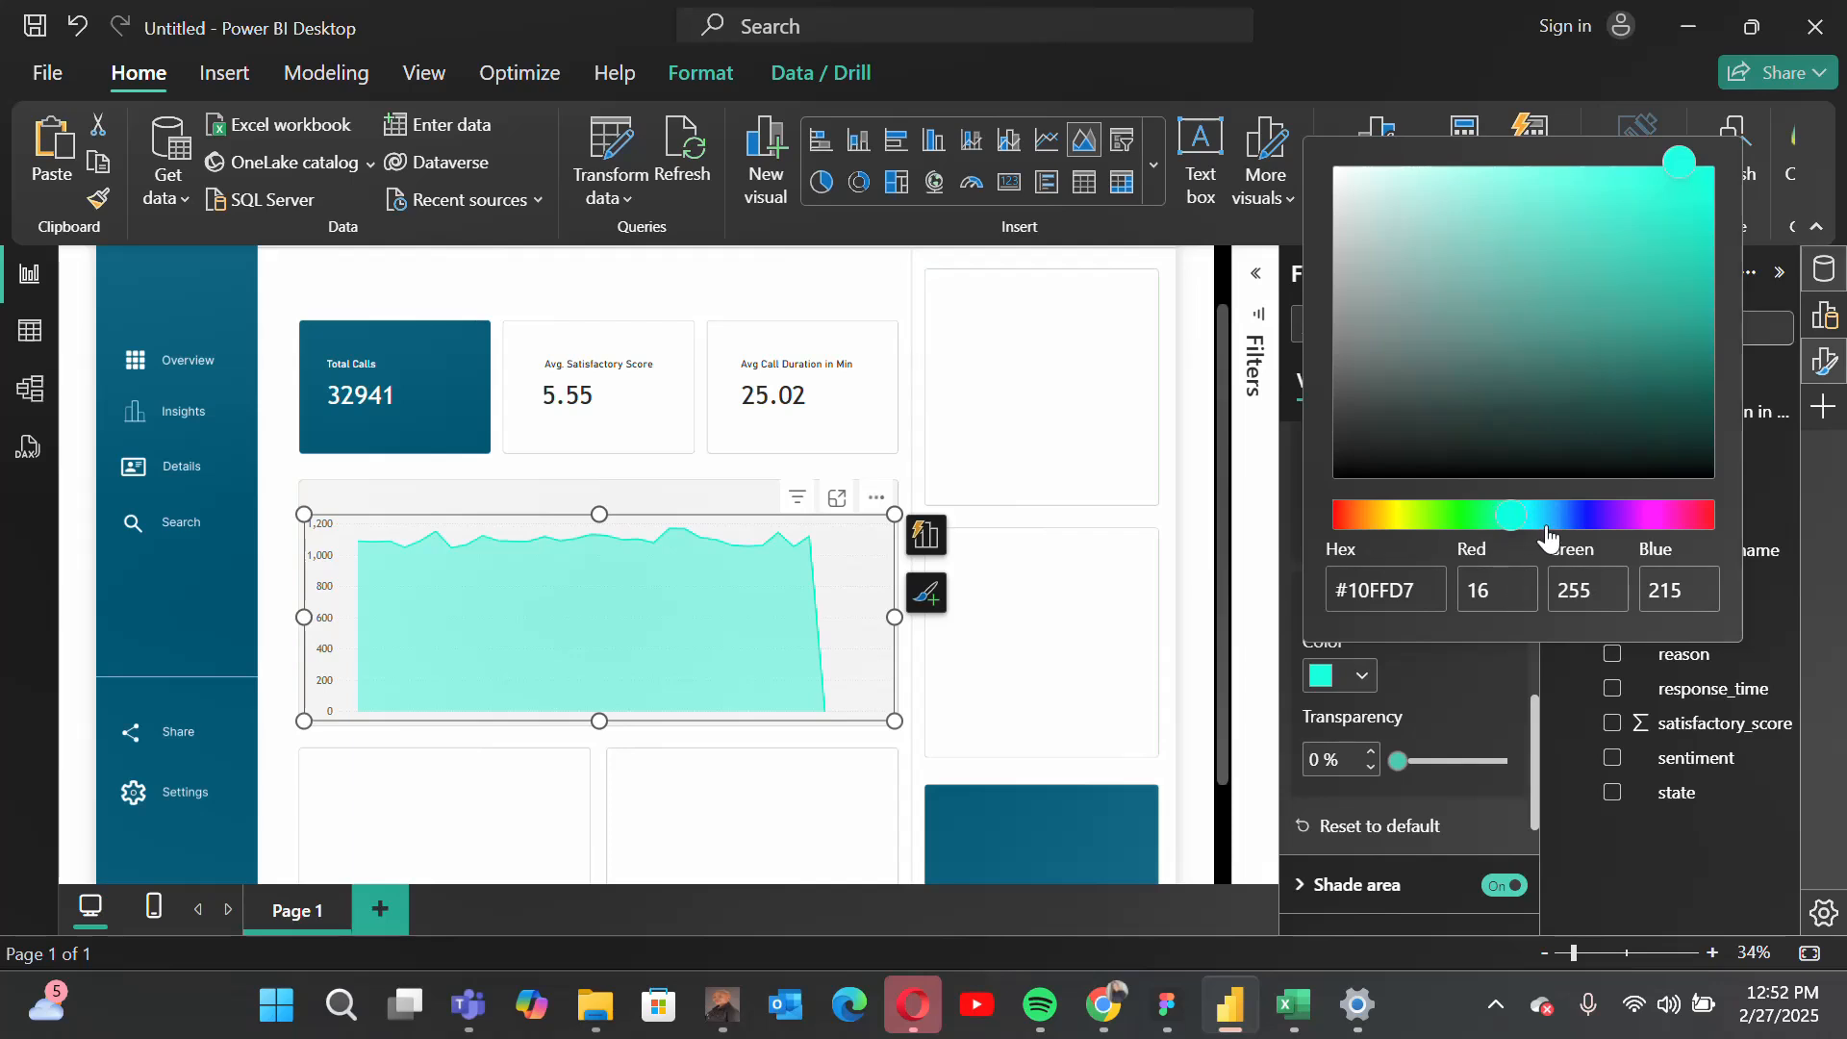
pyautogui.click(1546, 520)
pyautogui.click(1573, 262)
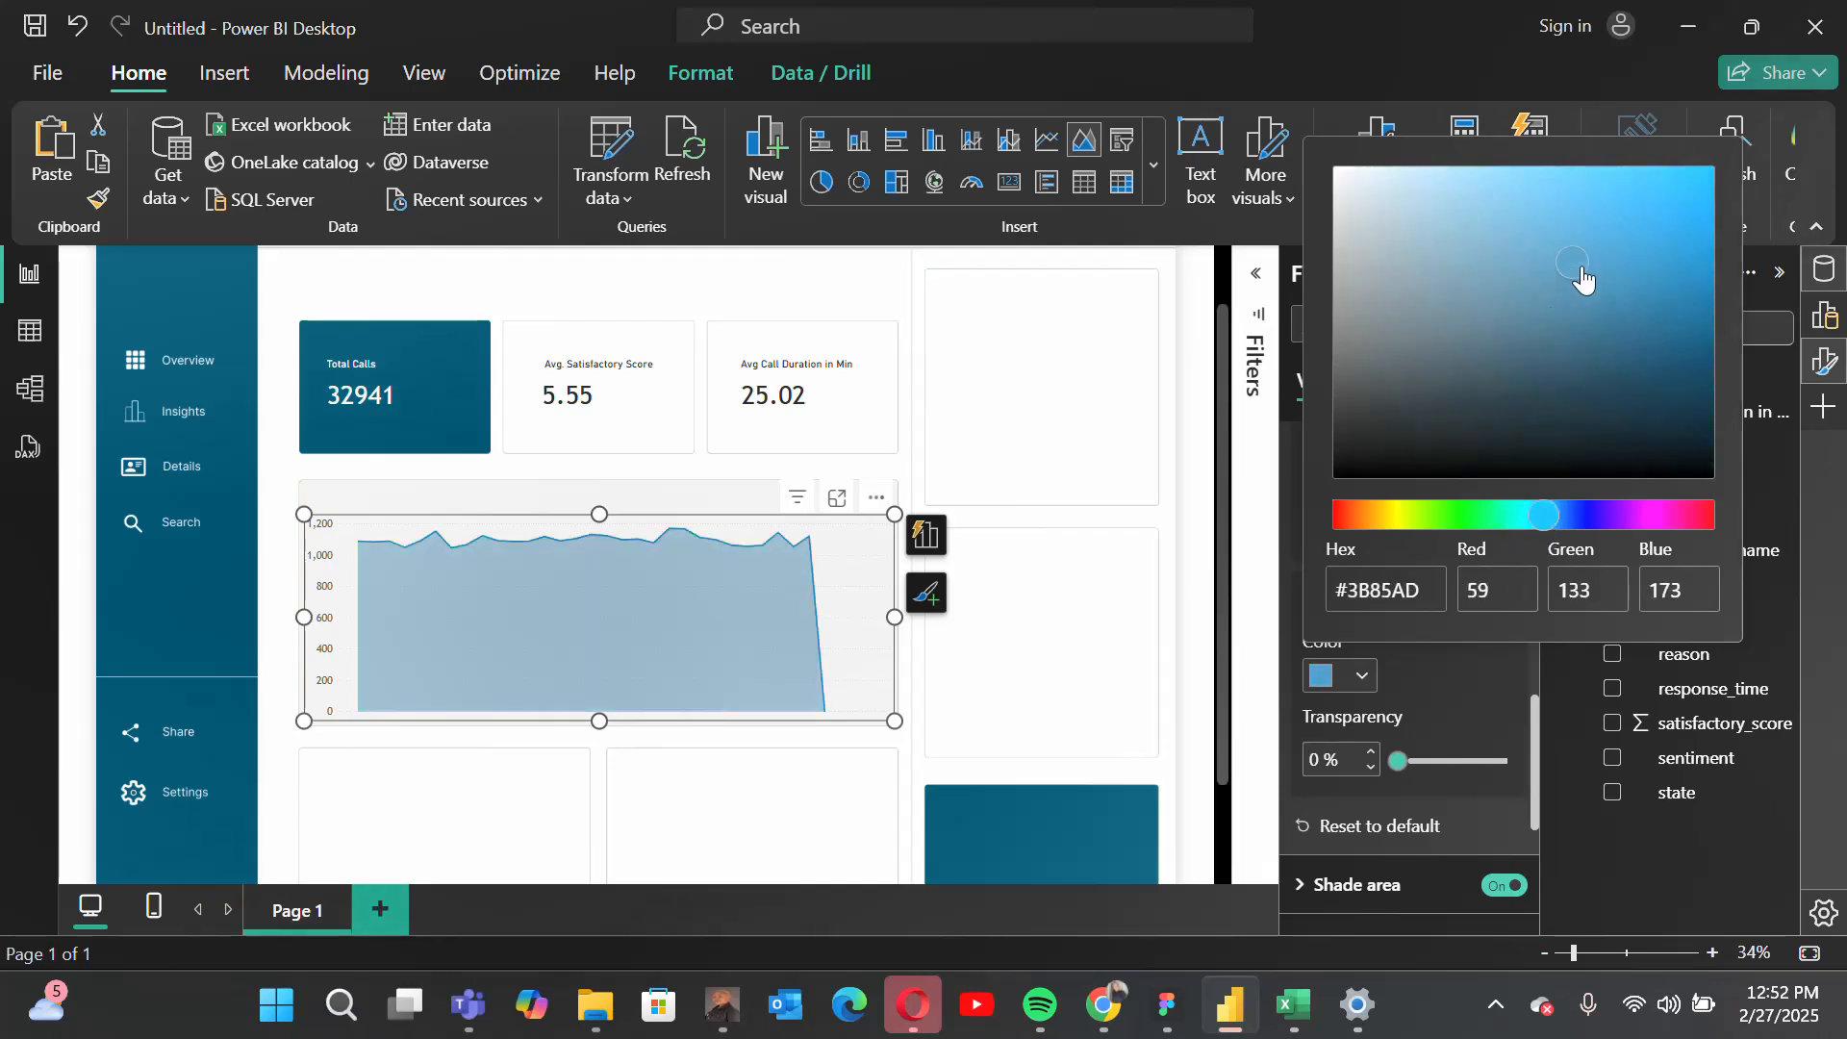
pyautogui.click(1592, 247)
pyautogui.moveTo(1568, 525); pyautogui.dragTo(1520, 517)
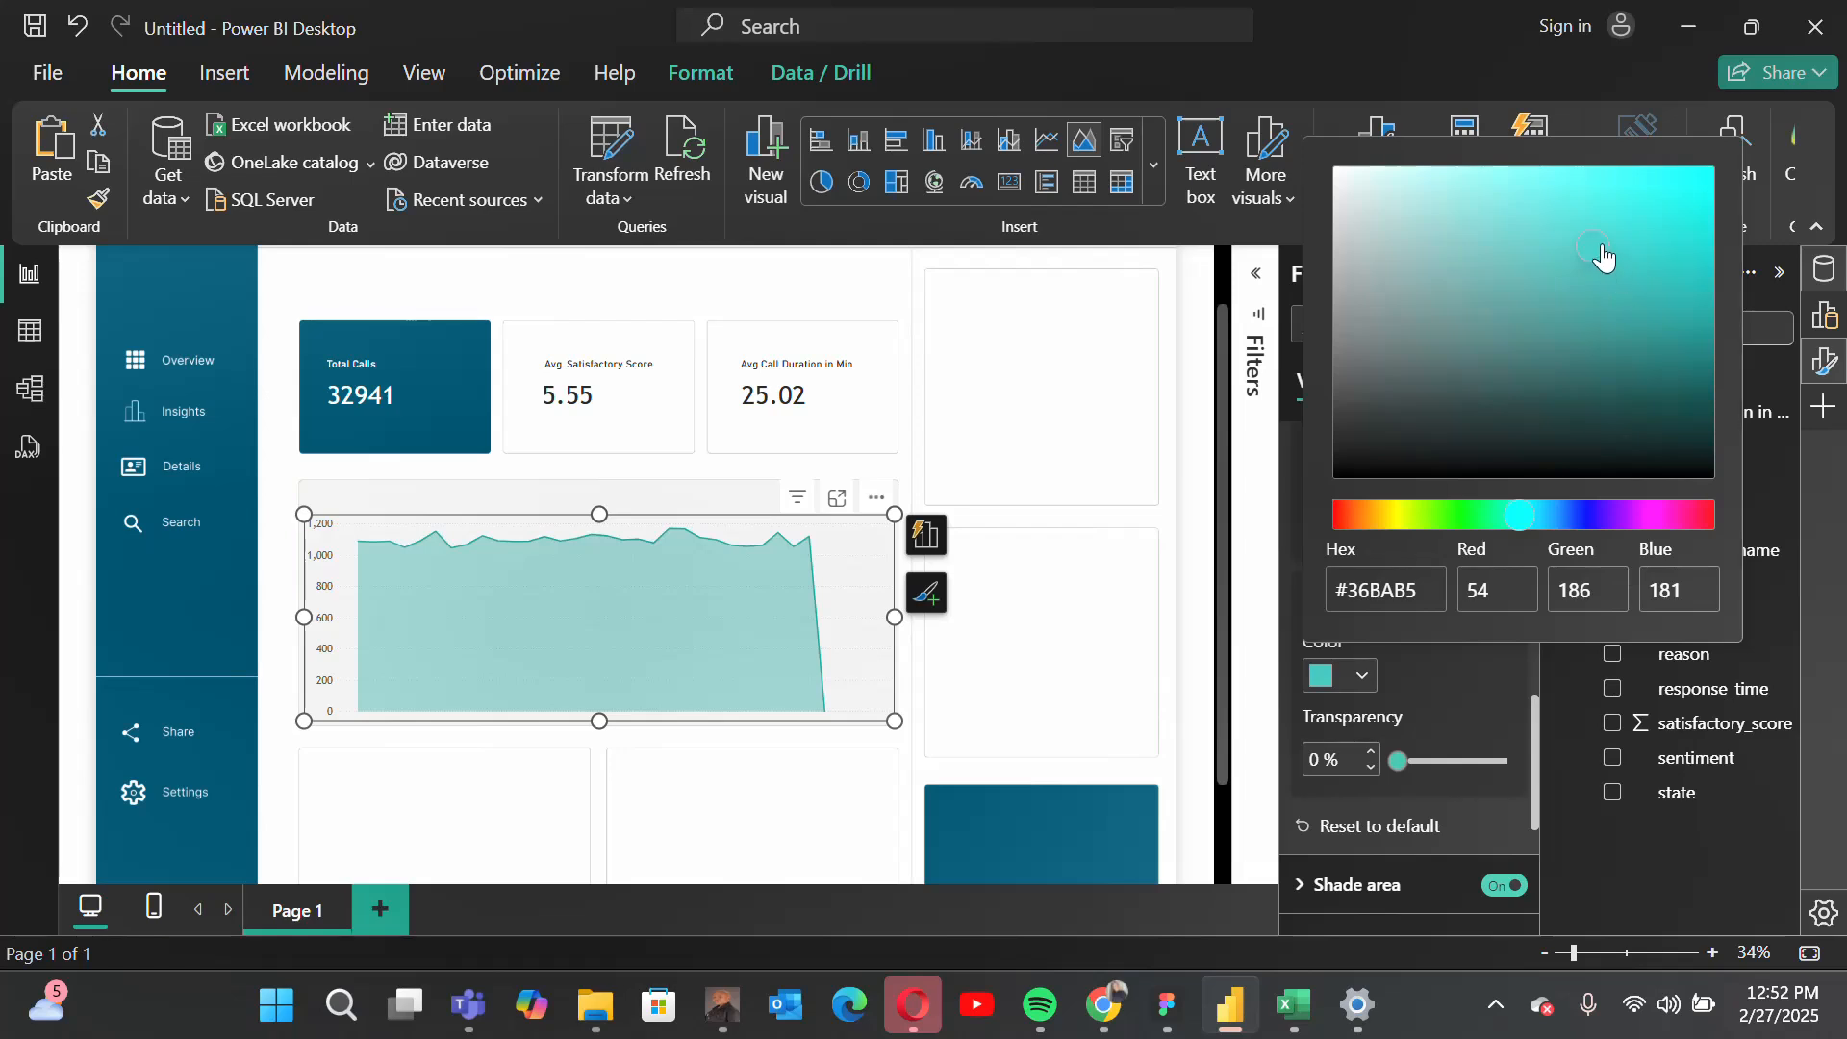
pyautogui.moveTo(1601, 248); pyautogui.dragTo(1640, 188)
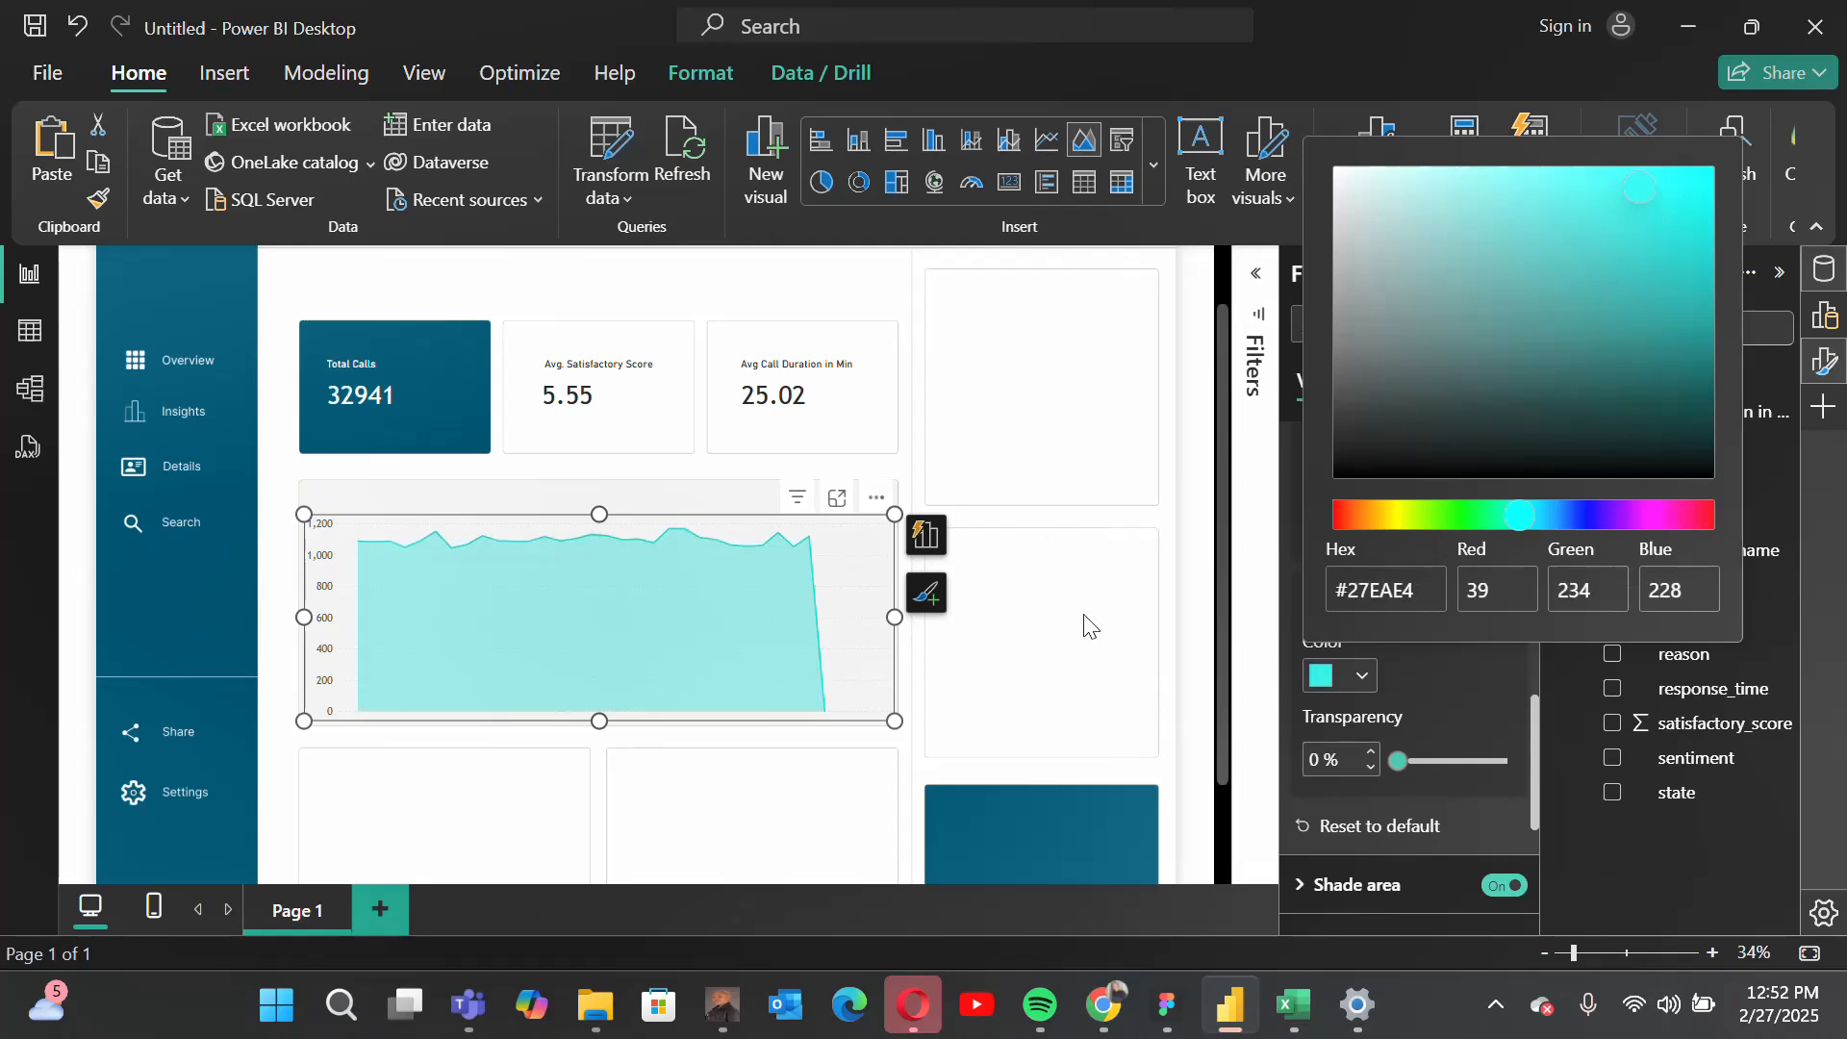
pyautogui.click(1632, 222)
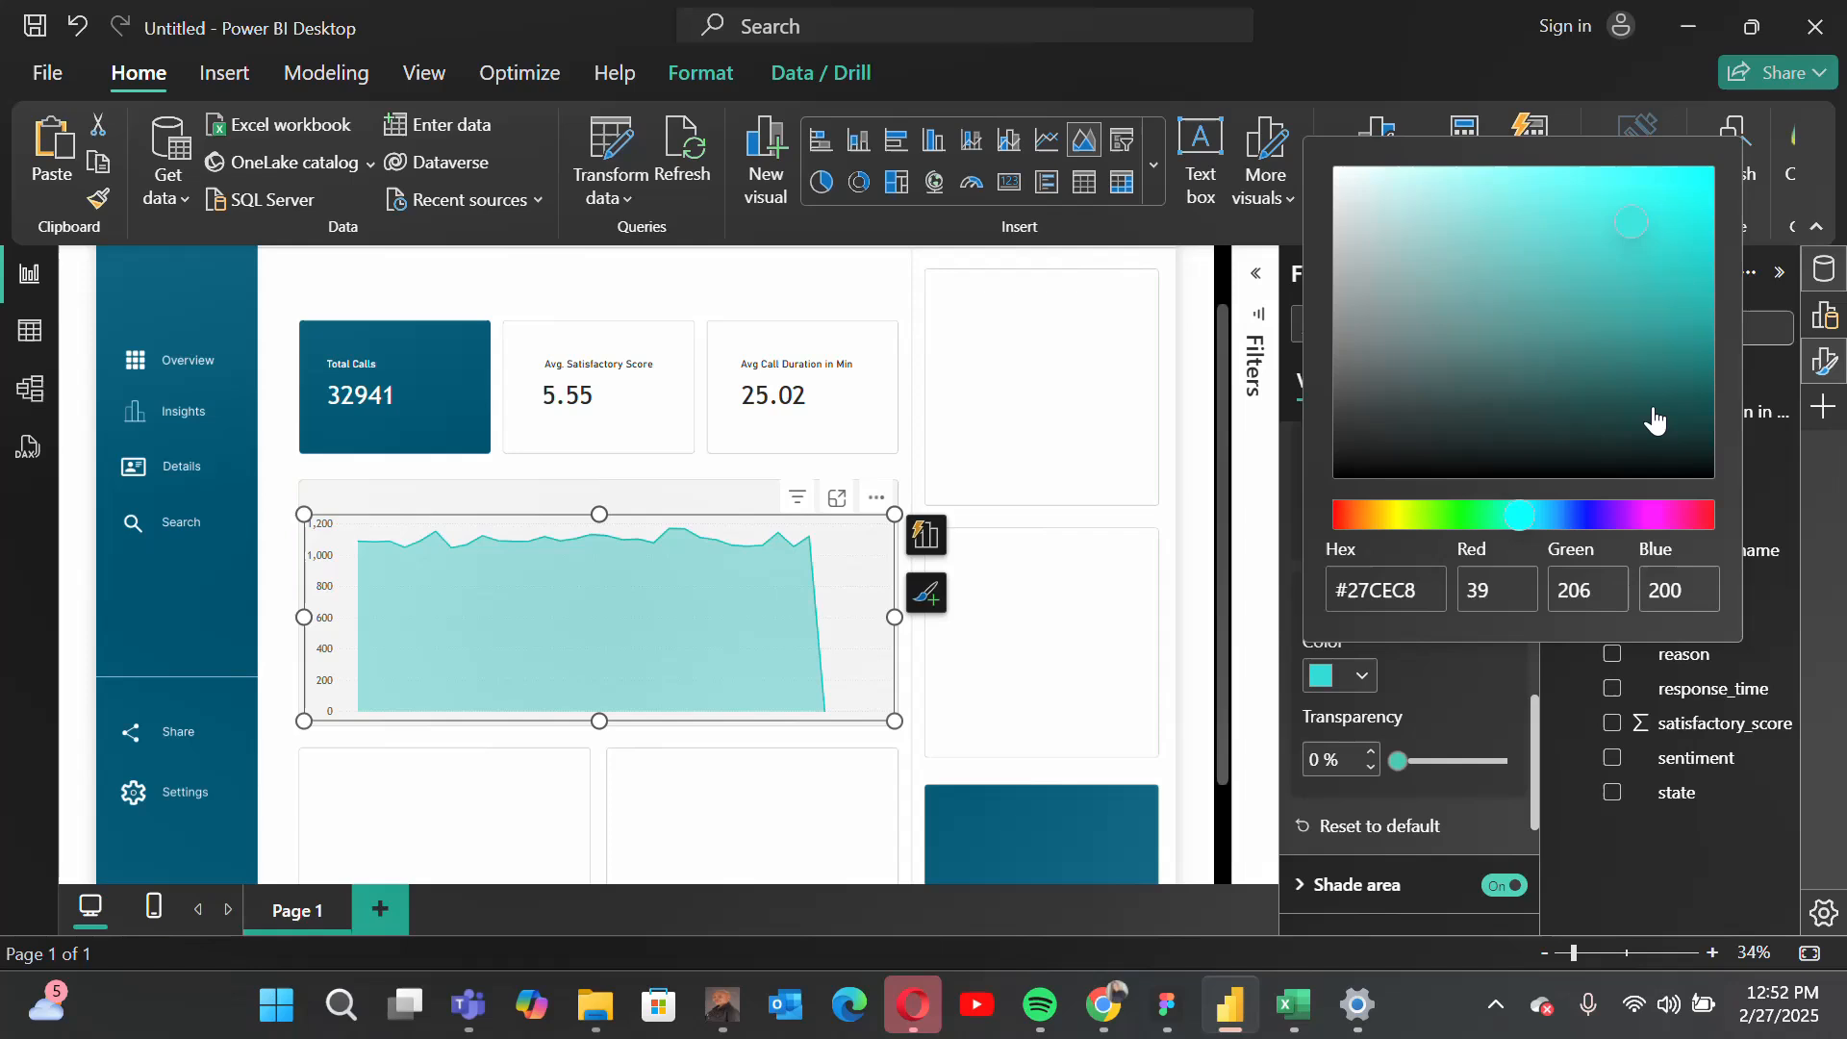
pyautogui.click(1624, 277)
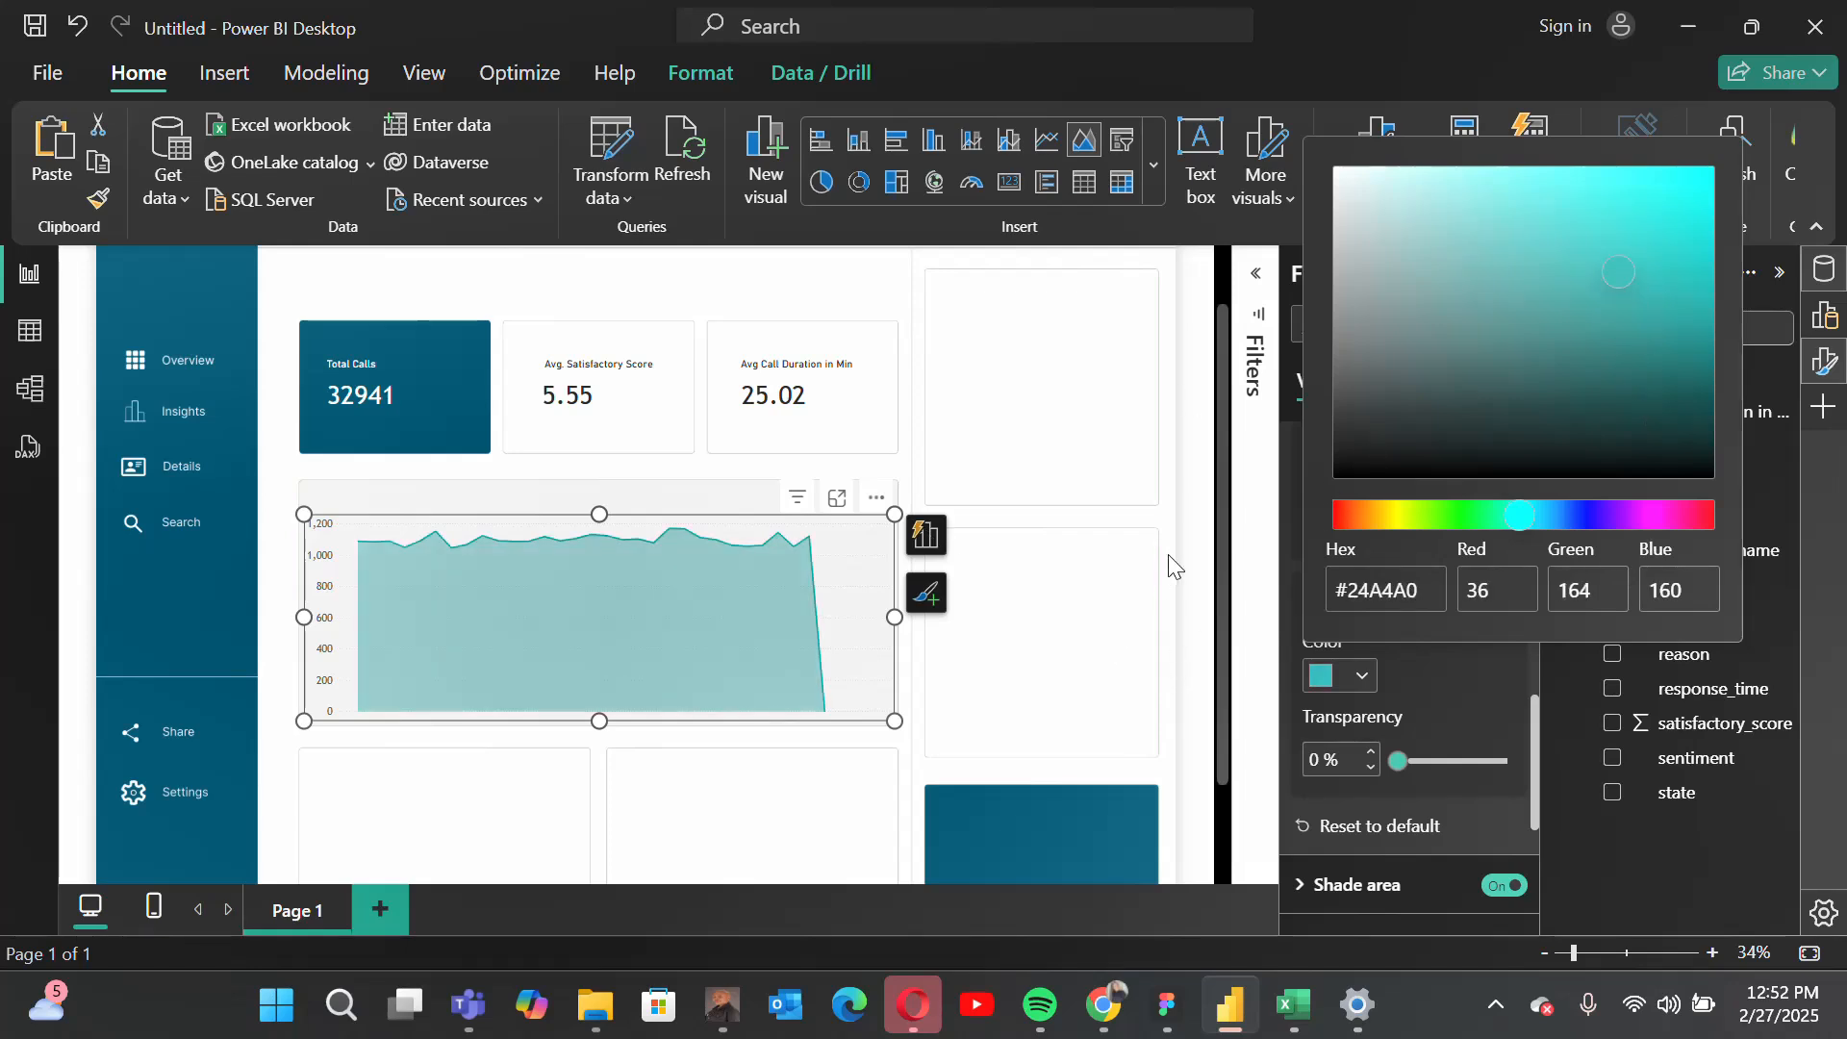
pyautogui.click(1332, 678)
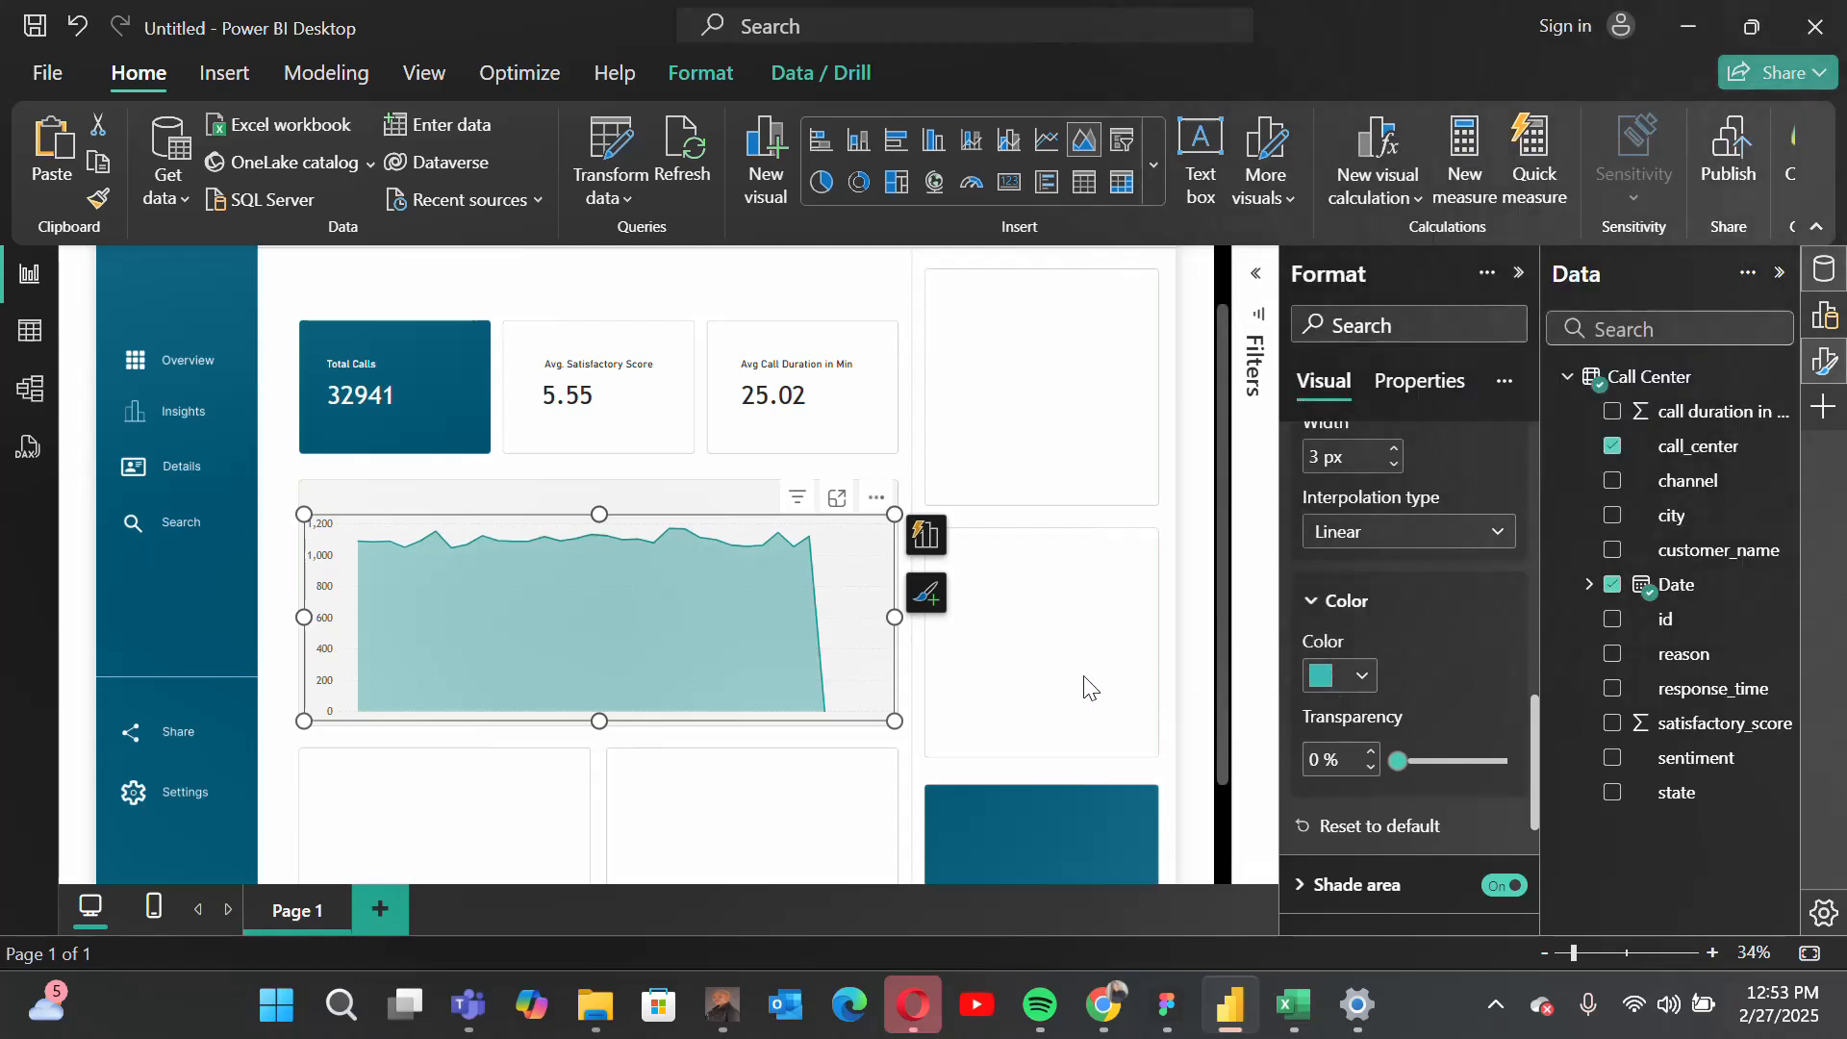
pyautogui.click(1190, 589)
pyautogui.scroll(-1, 833, 679)
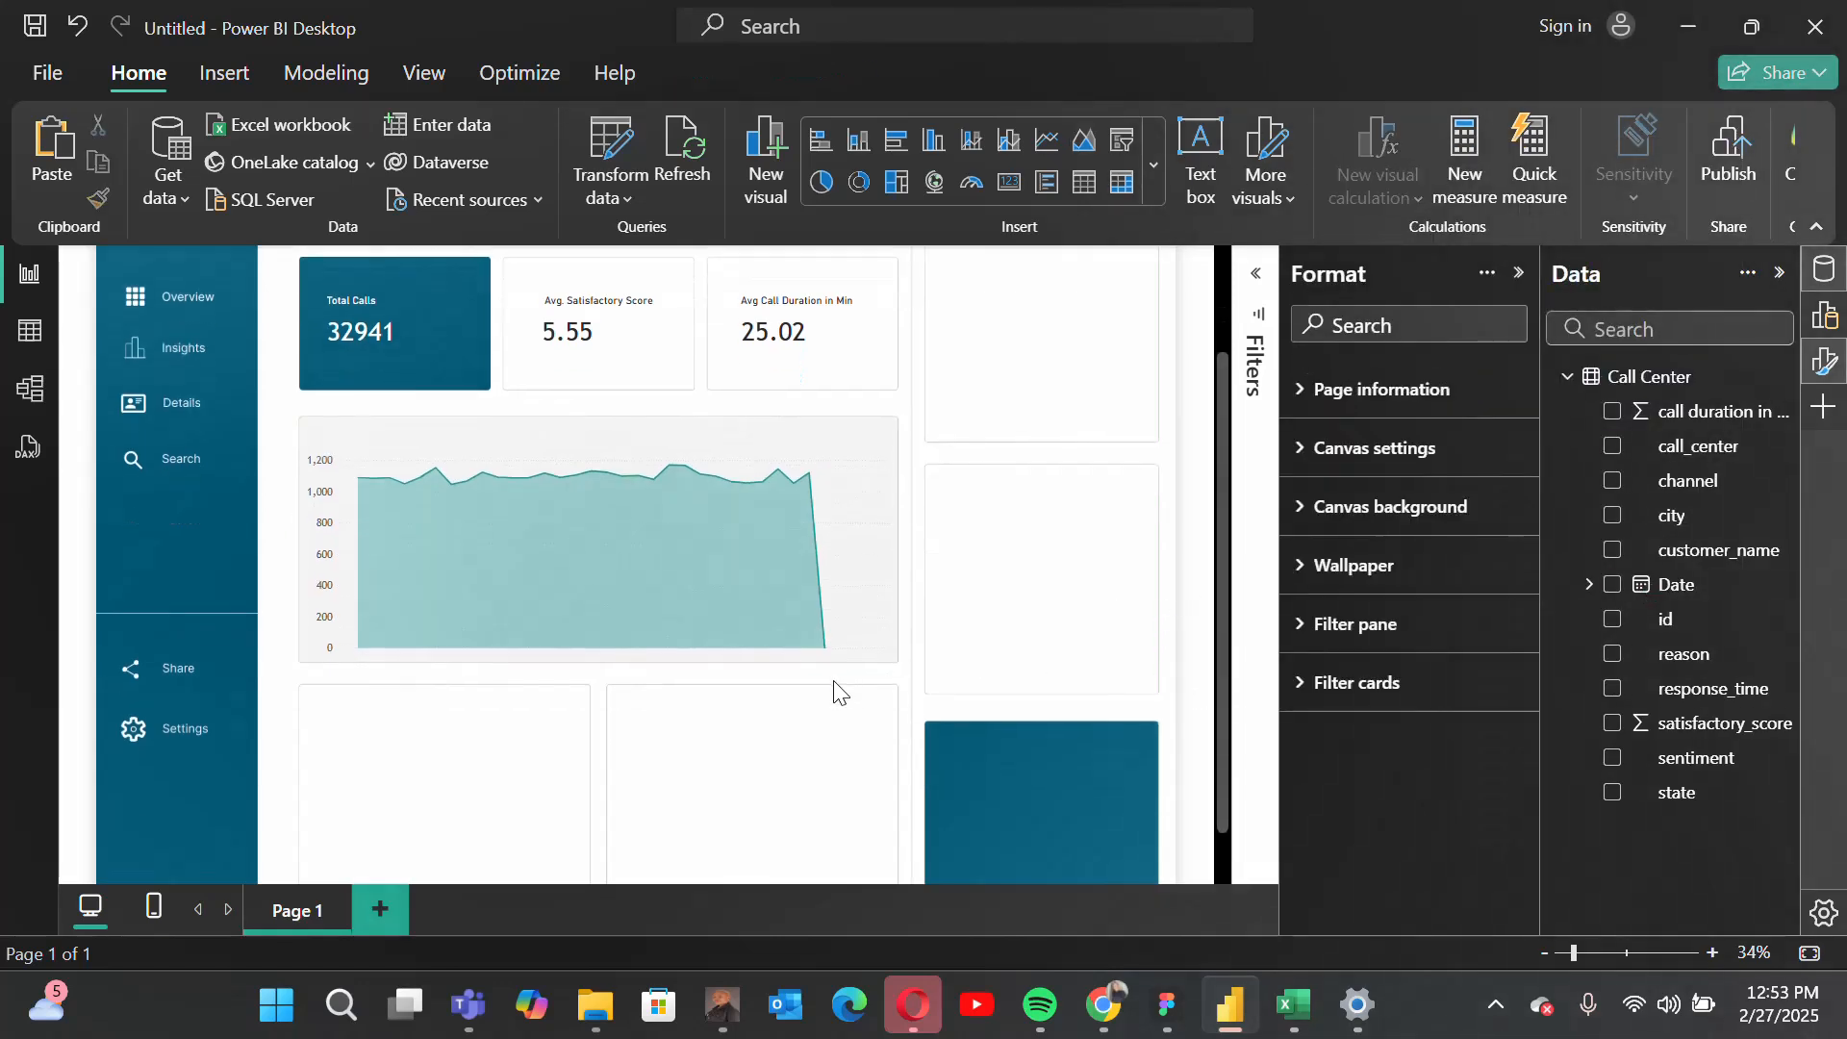
pyautogui.scroll(1, 921, 618)
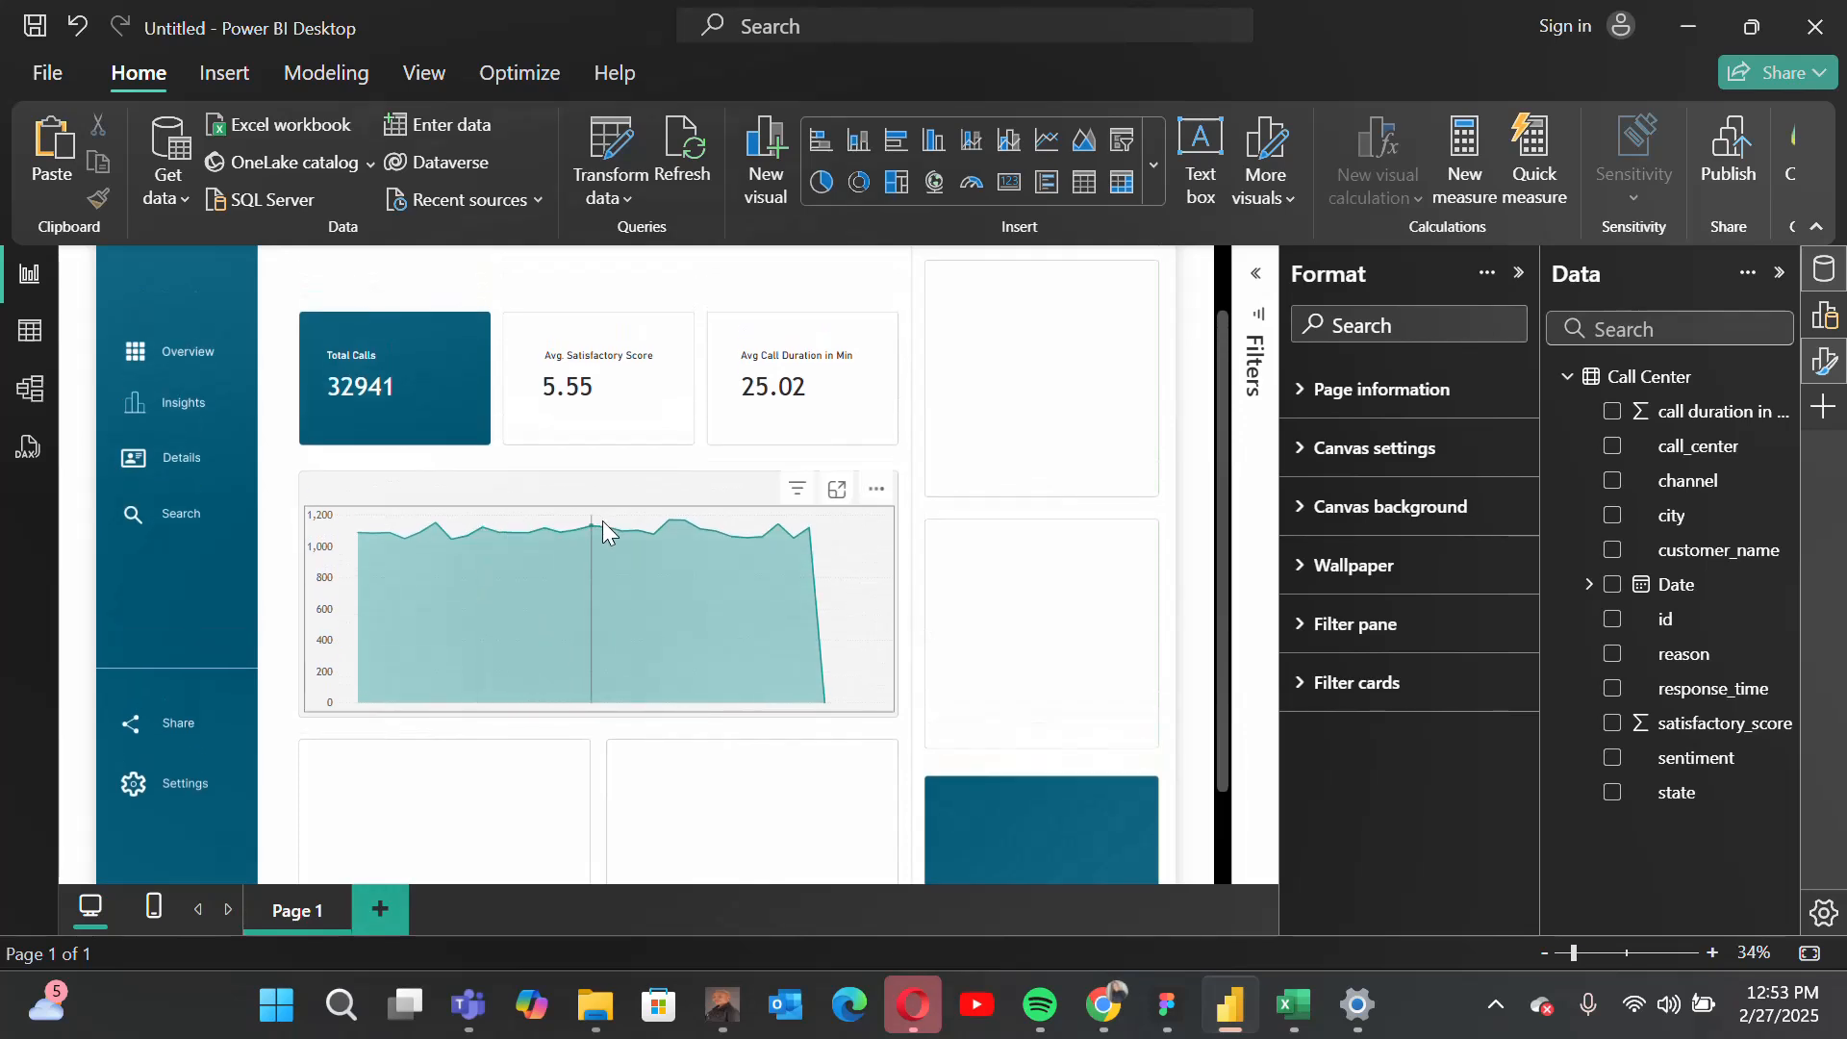
# Step: Duplicate the "Avg Call Duration in Min" label and place the copy in the empty strip above the area chart
pyautogui.moveTo(629, 532)
pyautogui.click(816, 357)
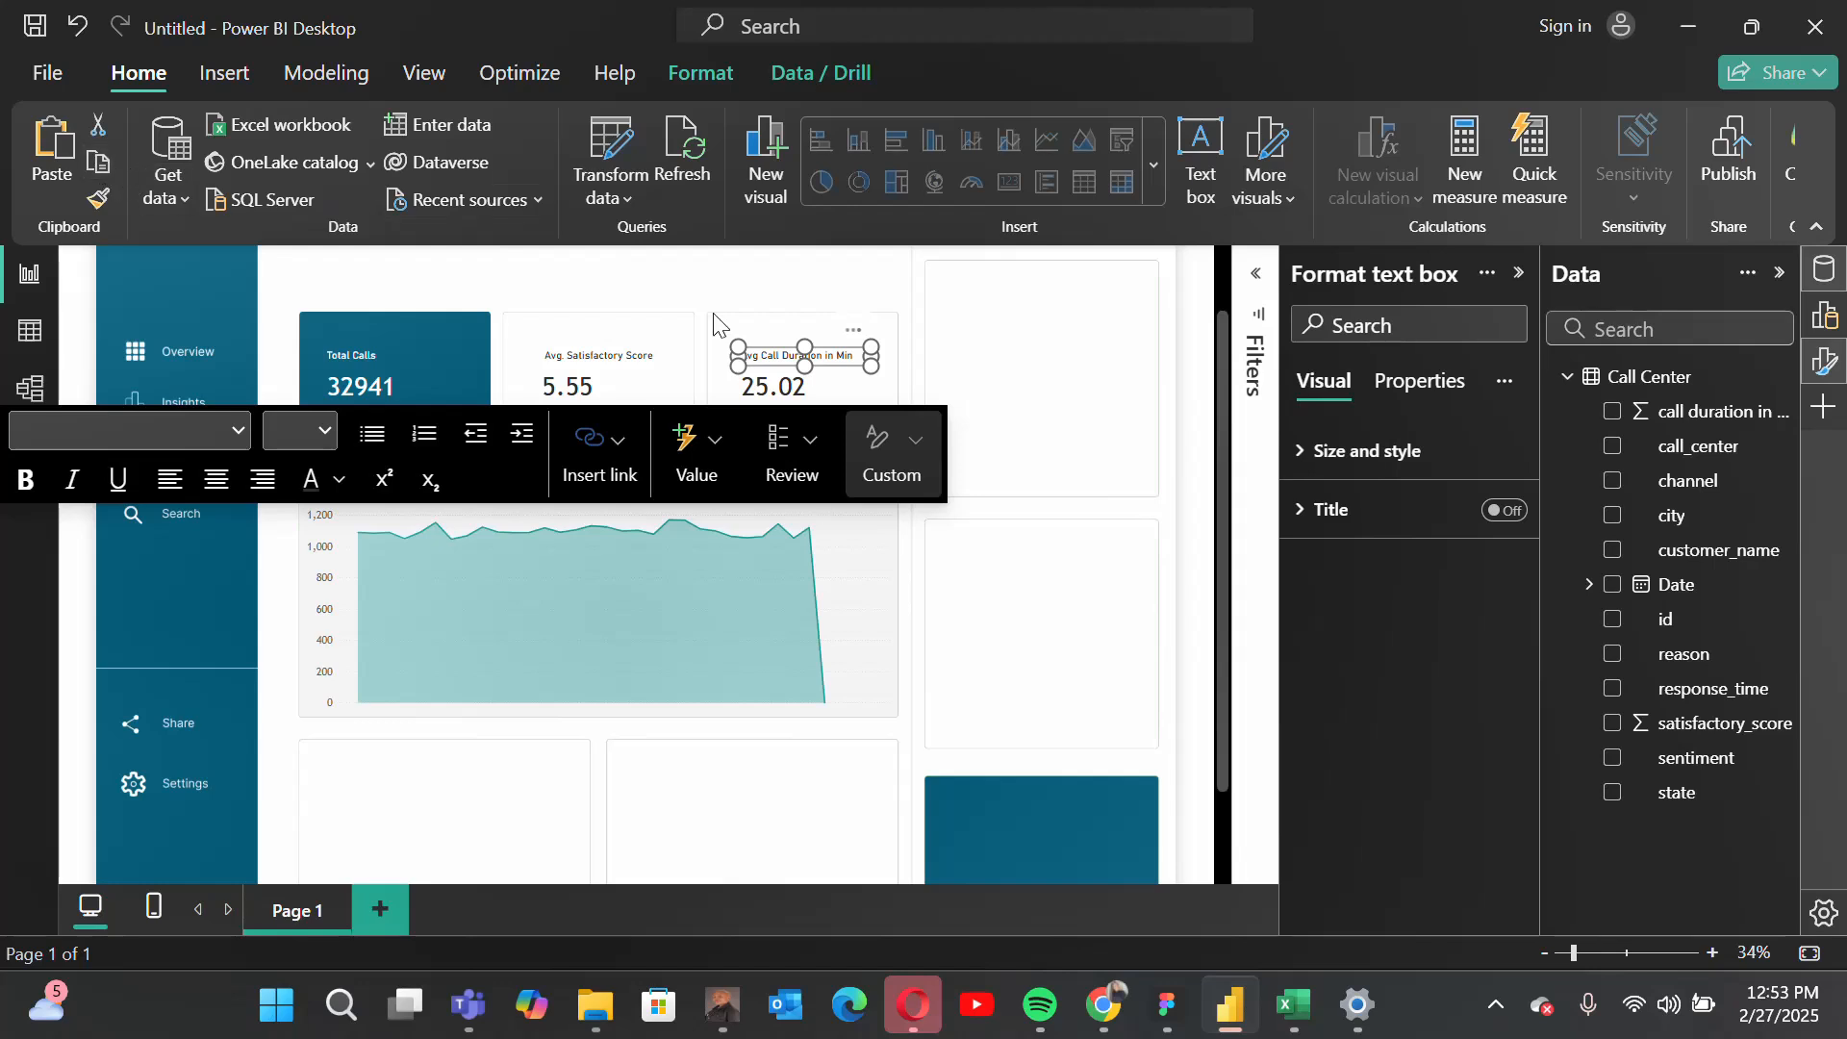
pyautogui.click(60, 164)
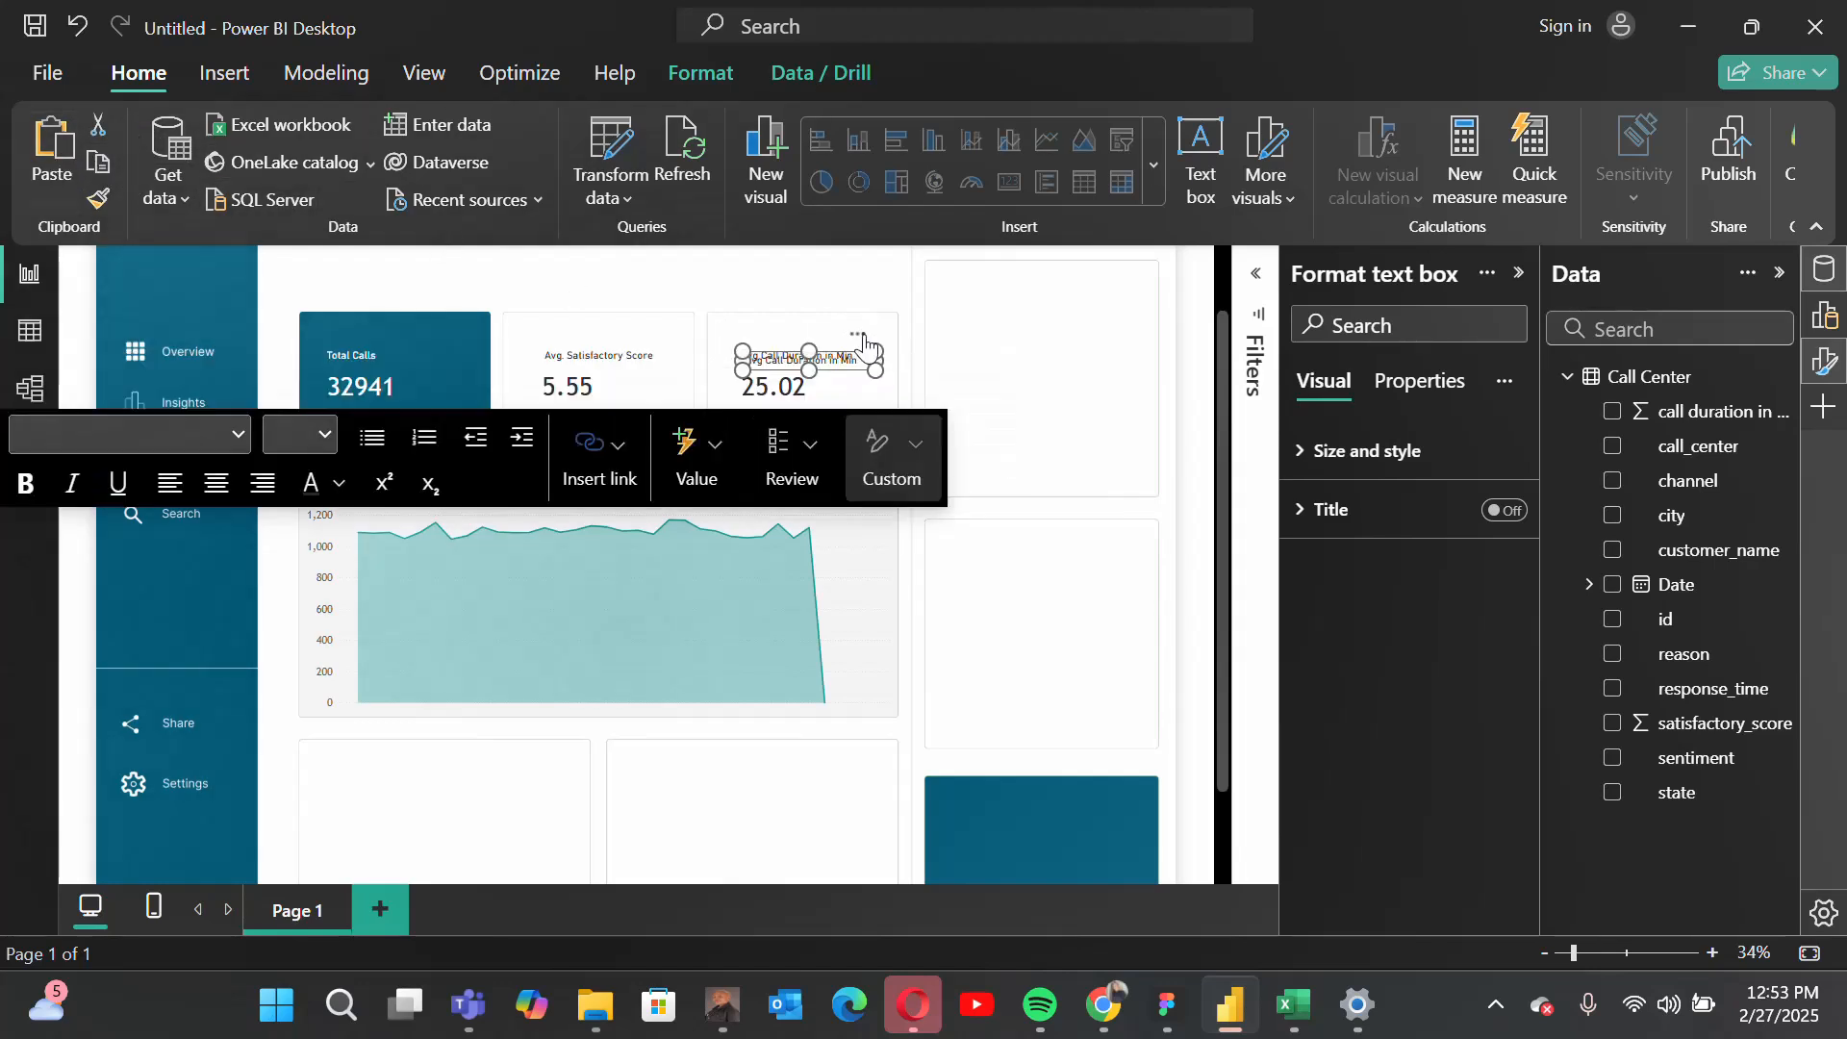
pyautogui.moveTo(857, 343); pyautogui.dragTo(429, 460)
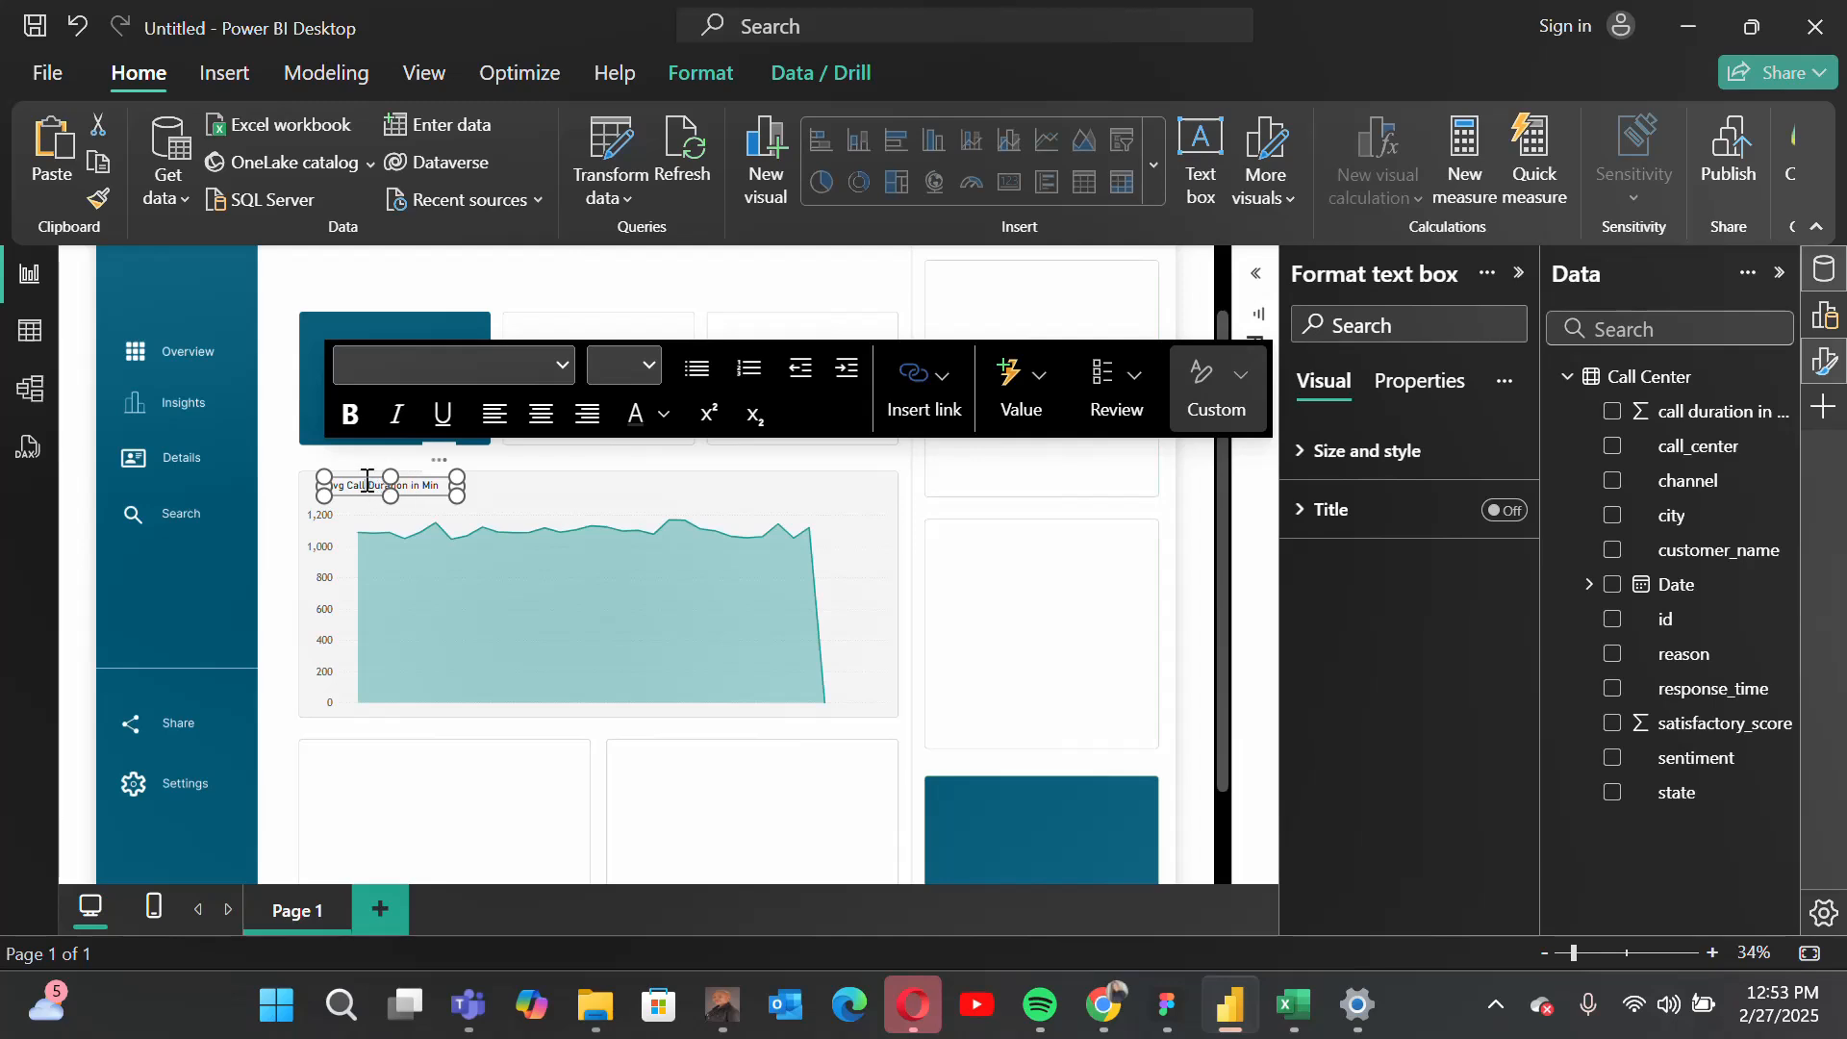
# Step: Replace the copied label's text with "Call Trend"
pyautogui.click(368, 481)
pyautogui.hotkey('ctrl', 'a')
pyautogui.press('Delete')
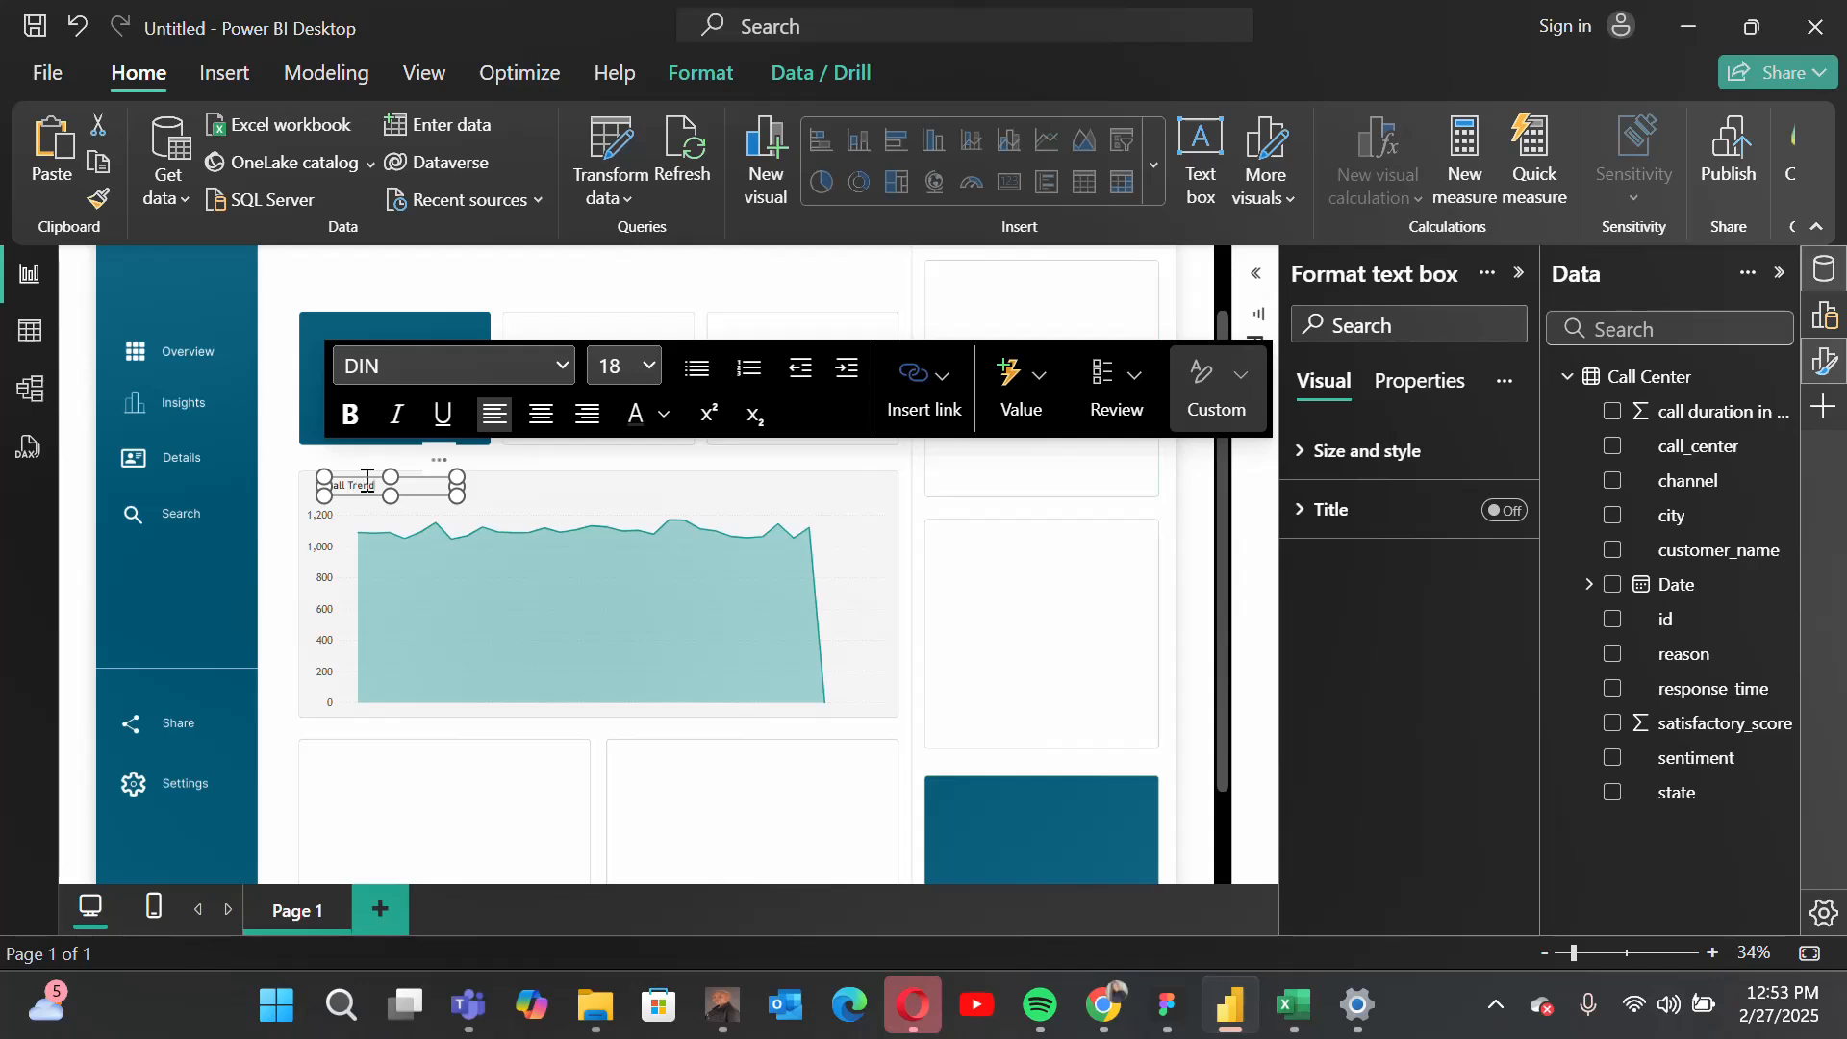
# Step: Nudge the Call Trend label slightly left and up in the strip above the area chart, and deselect it
pyautogui.click(430, 465)
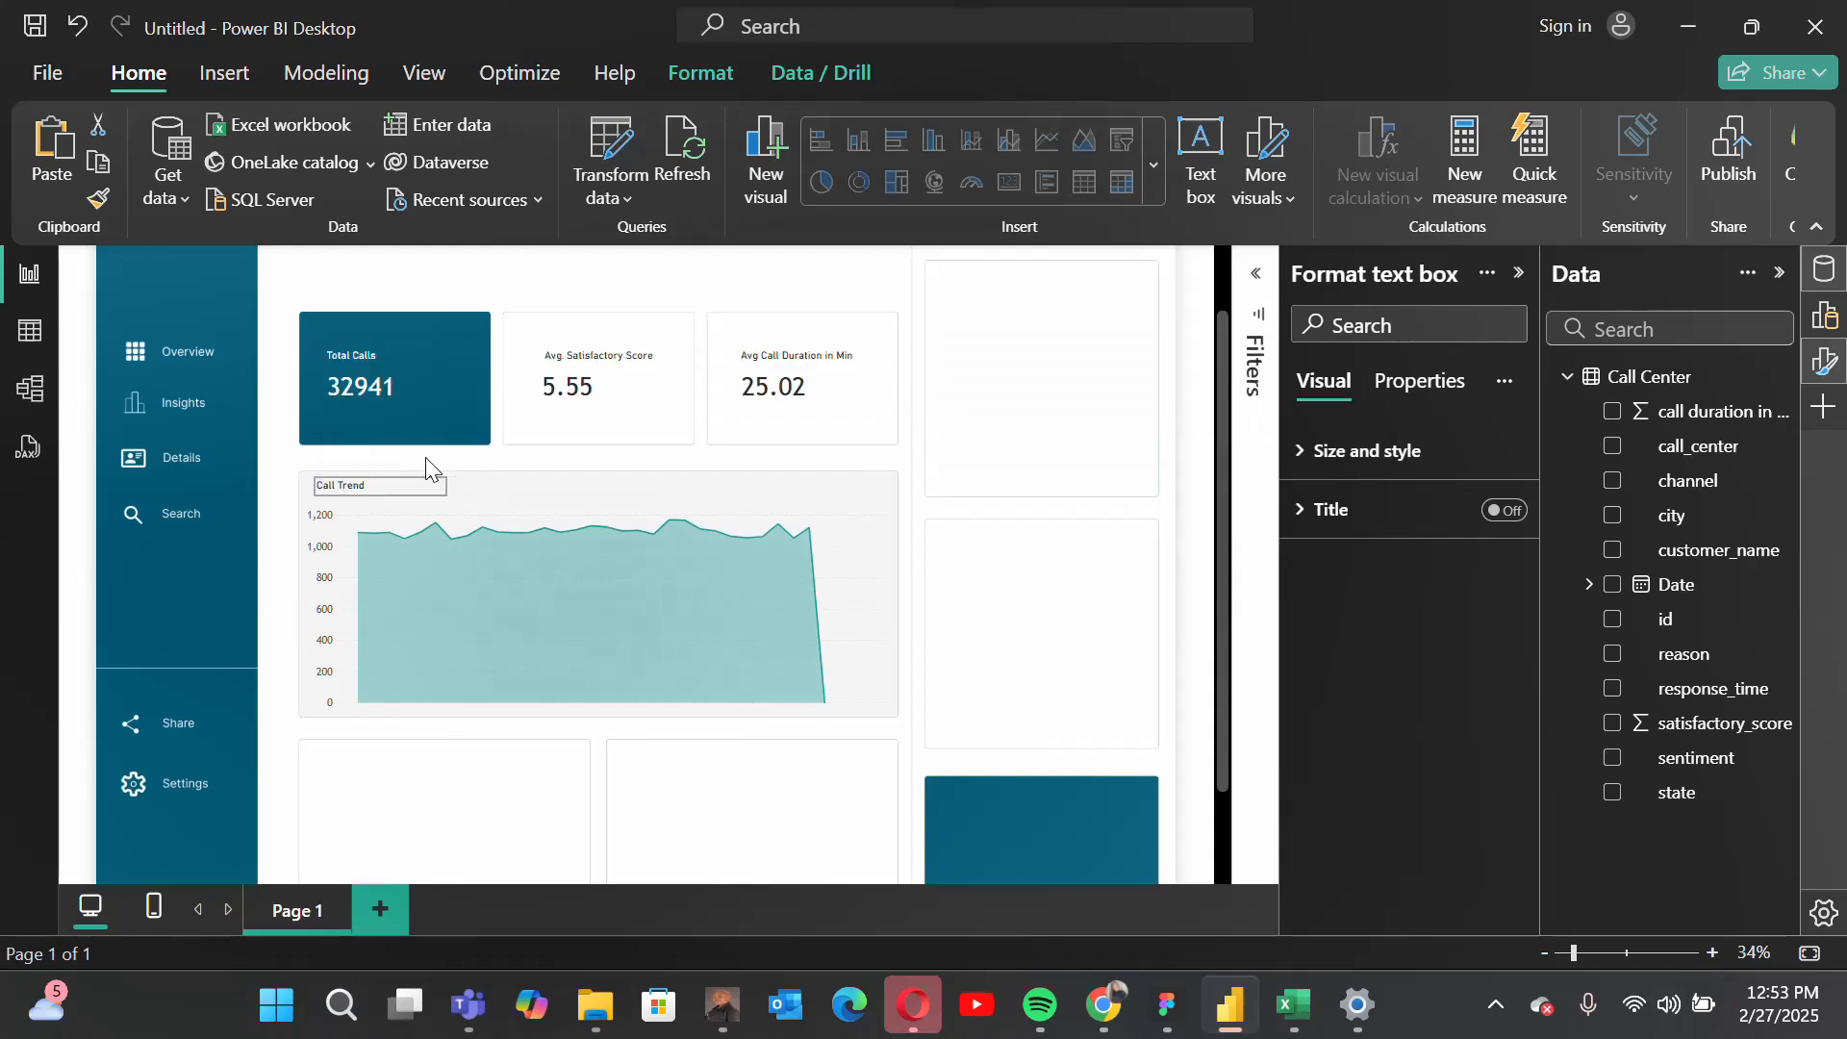
pyautogui.click(430, 467)
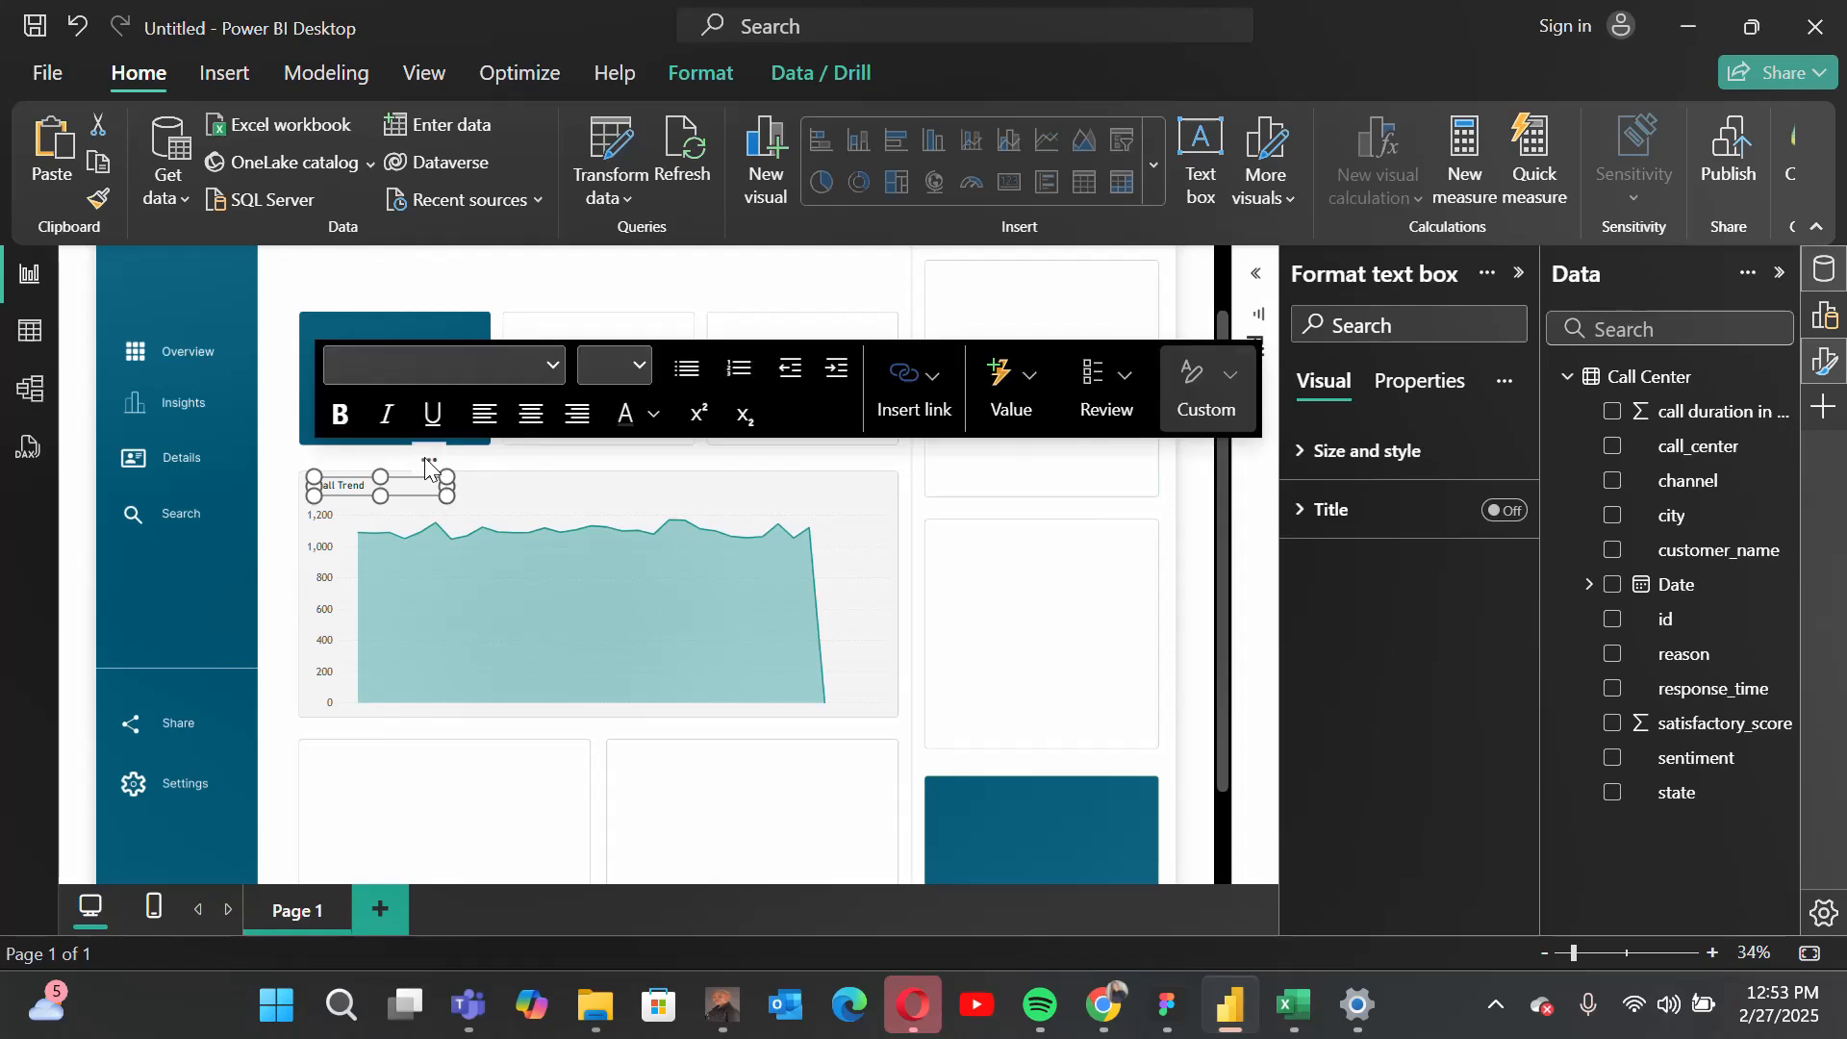
pyautogui.click(1713, 953)
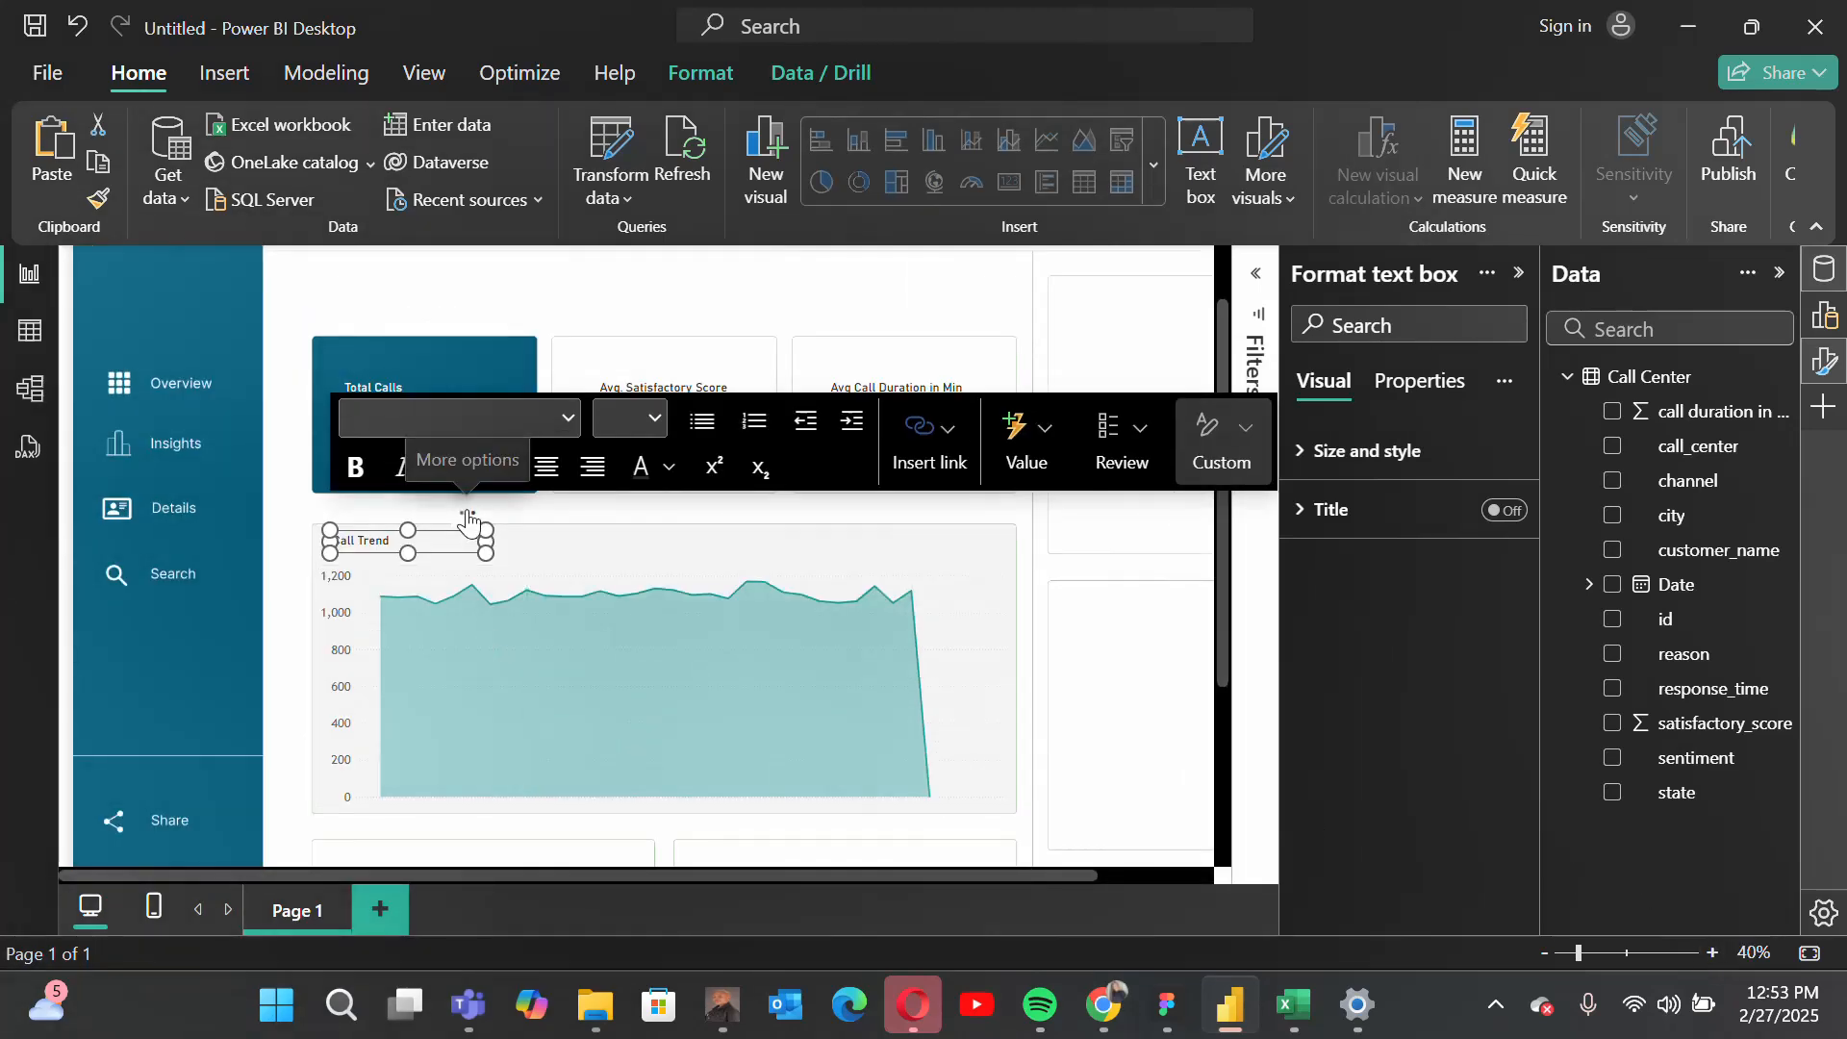
pyautogui.moveTo(469, 520)
pyautogui.mouseDown()
pyautogui.moveTo(452, 509)
pyautogui.moveTo(468, 510)
pyautogui.mouseUp()
pyautogui.scroll(-5, 965, 681)
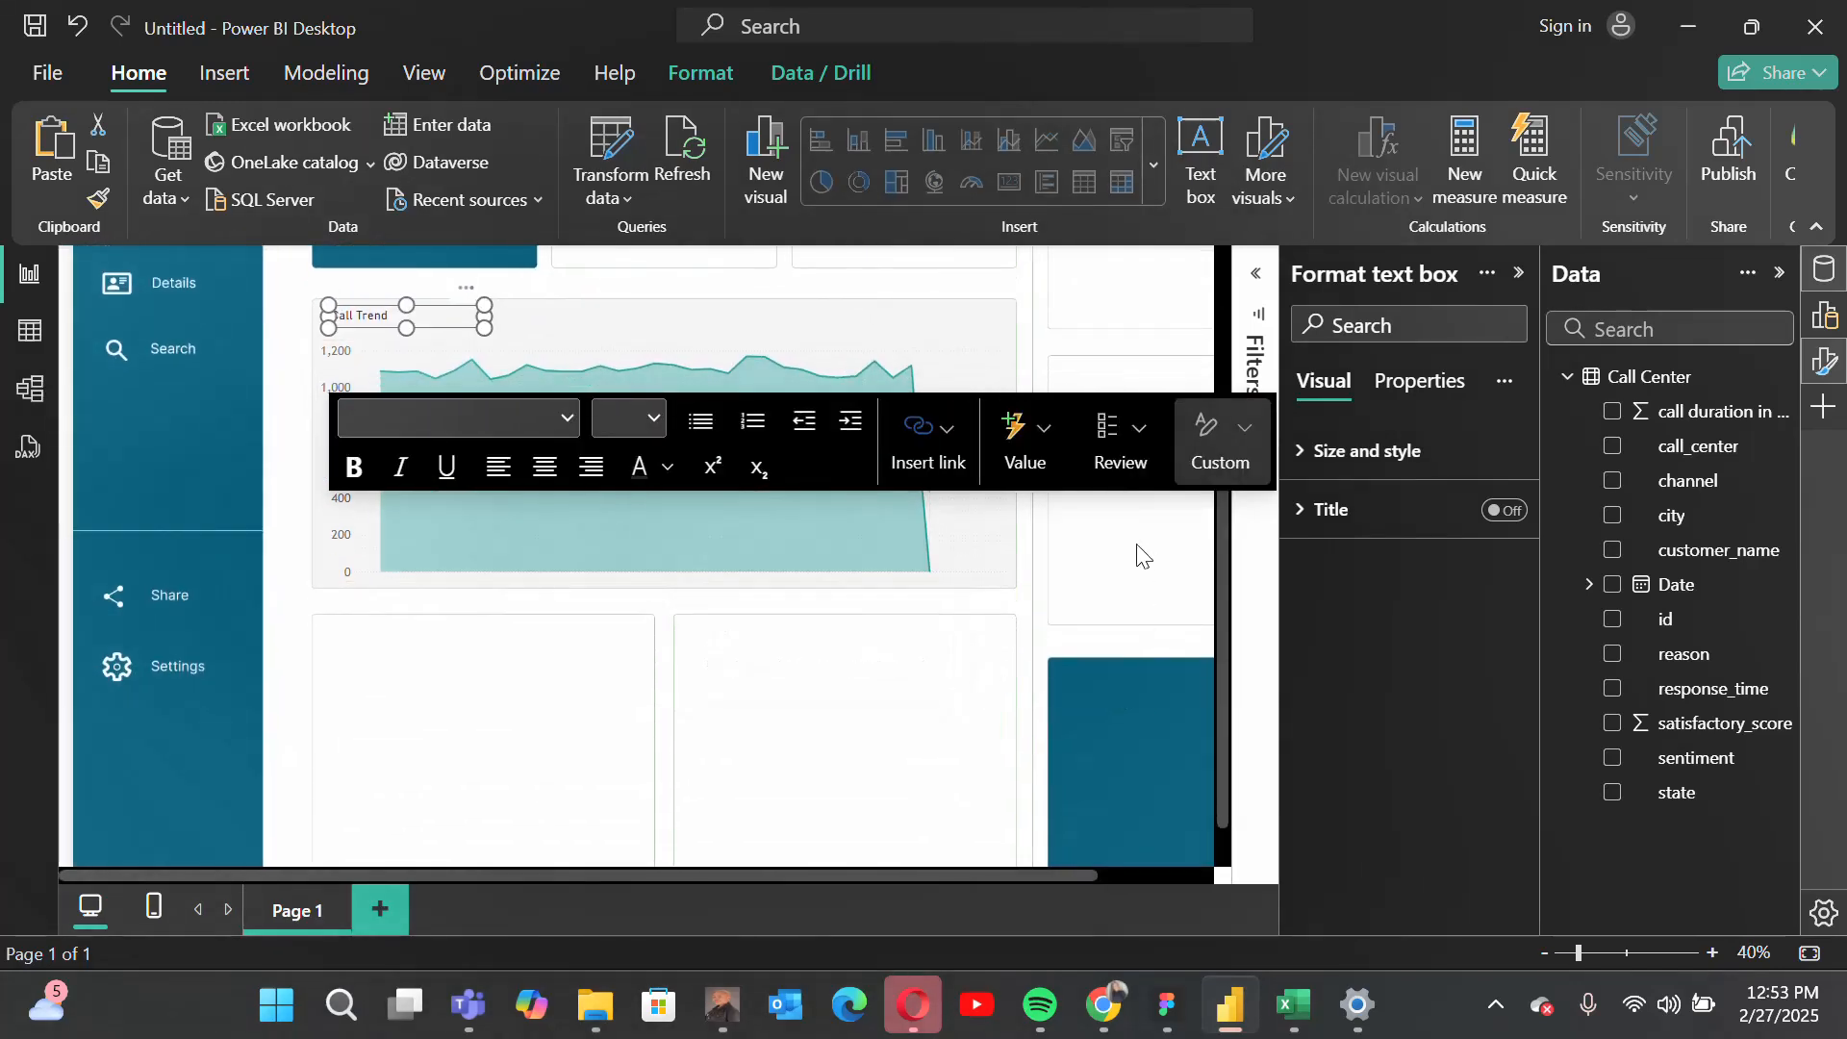
pyautogui.click(1138, 556)
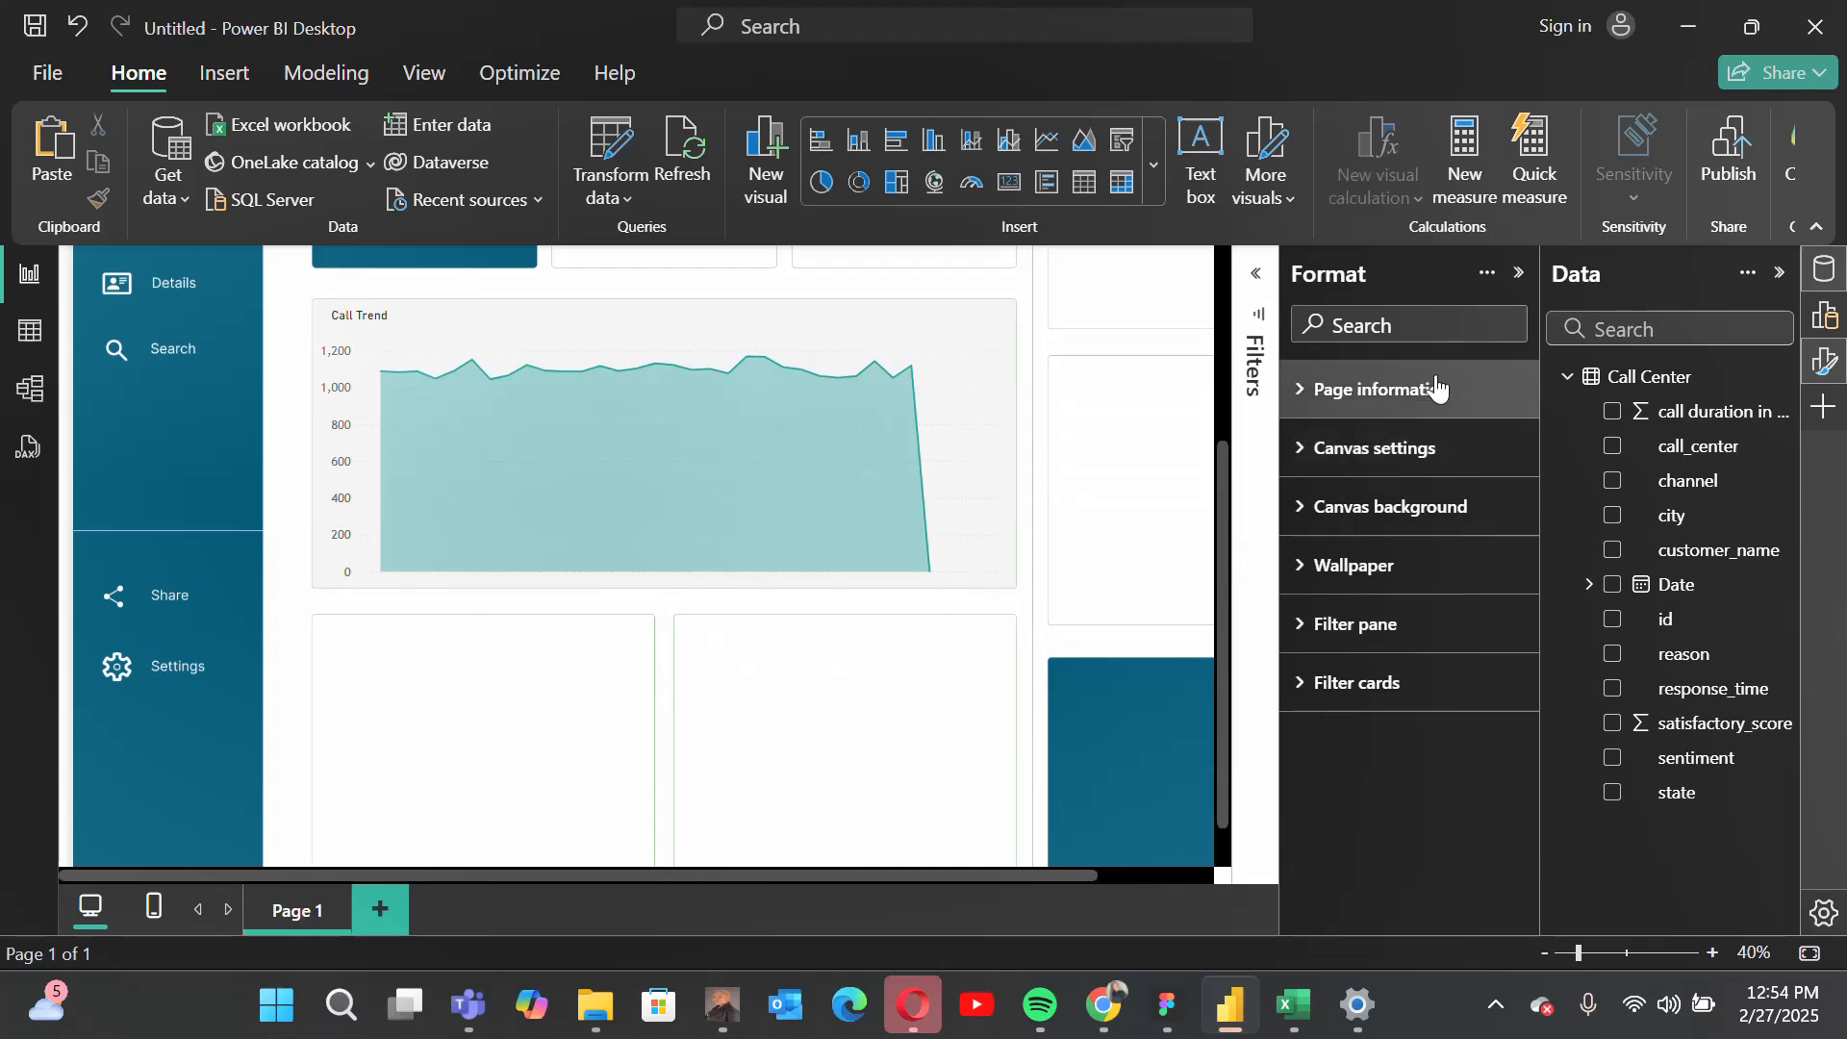
# Step: Add a shape map visual to the report page
pyautogui.click(1519, 273)
pyautogui.scroll(1, 976, 728)
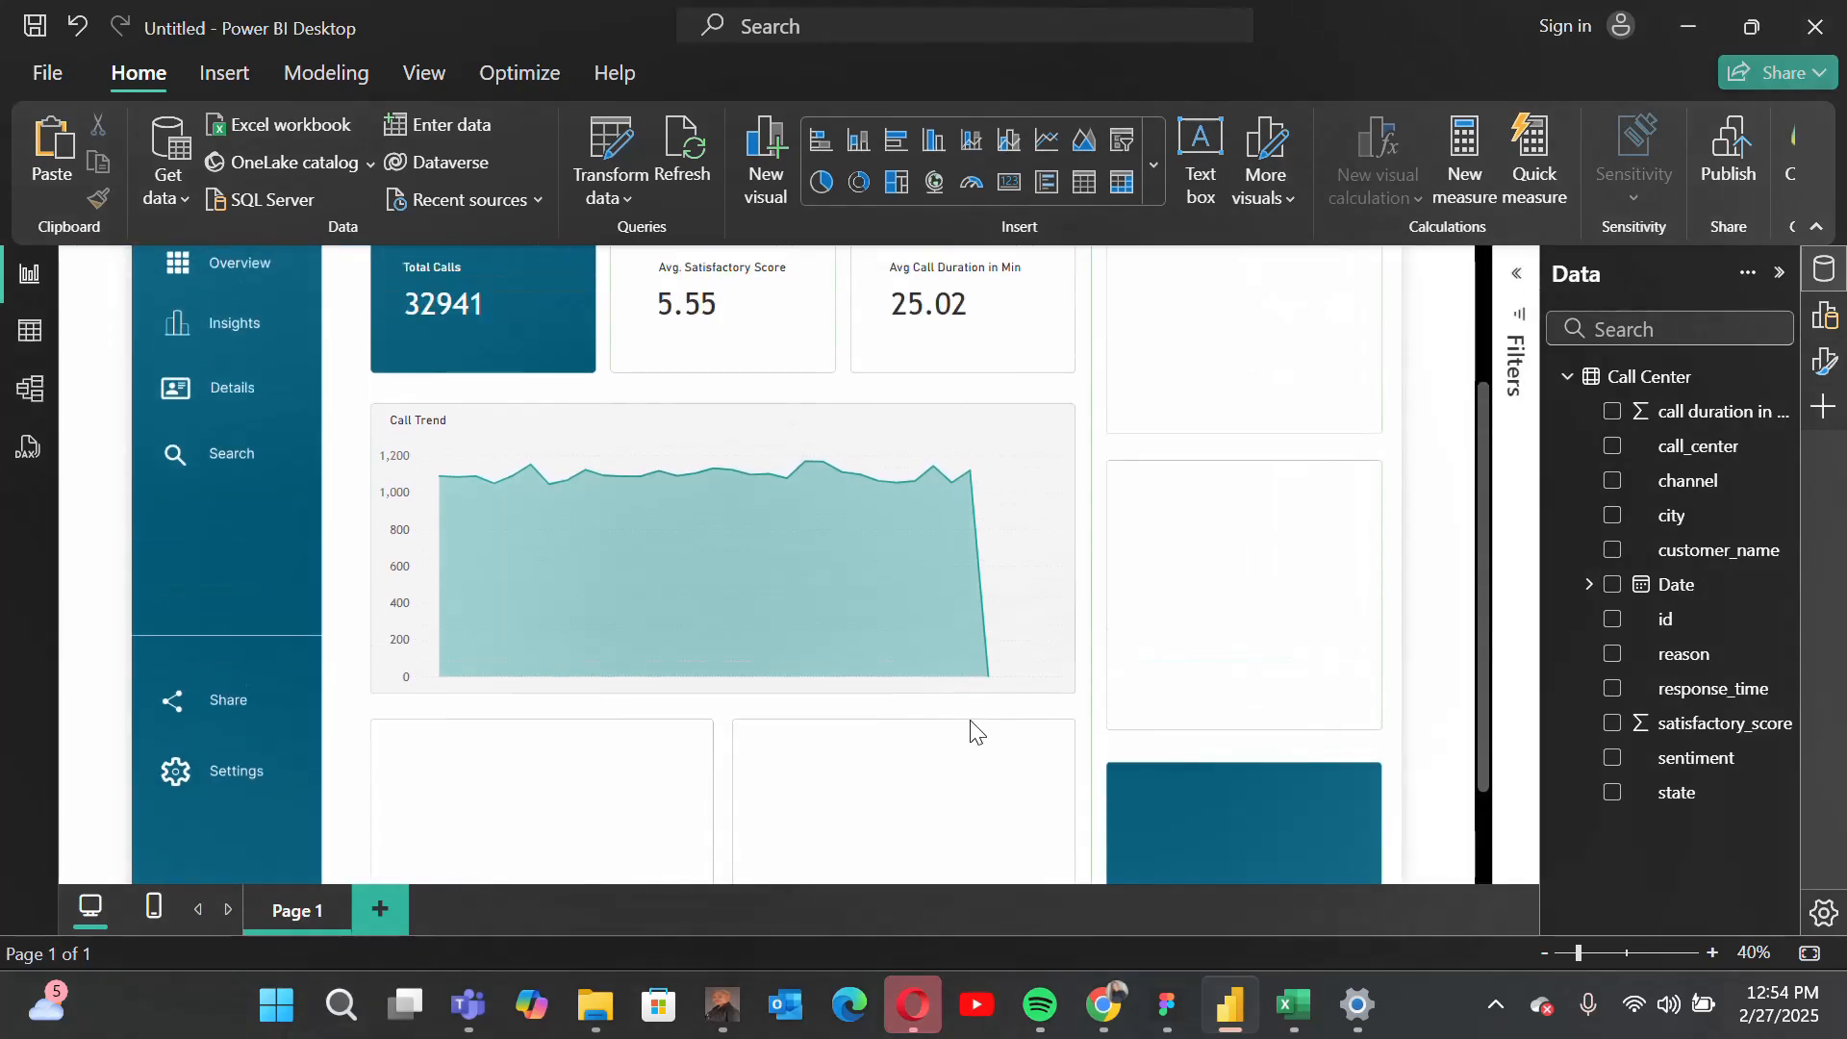
pyautogui.scroll(-2, 974, 731)
pyautogui.scroll(1, 971, 731)
pyautogui.scroll(-1, 974, 731)
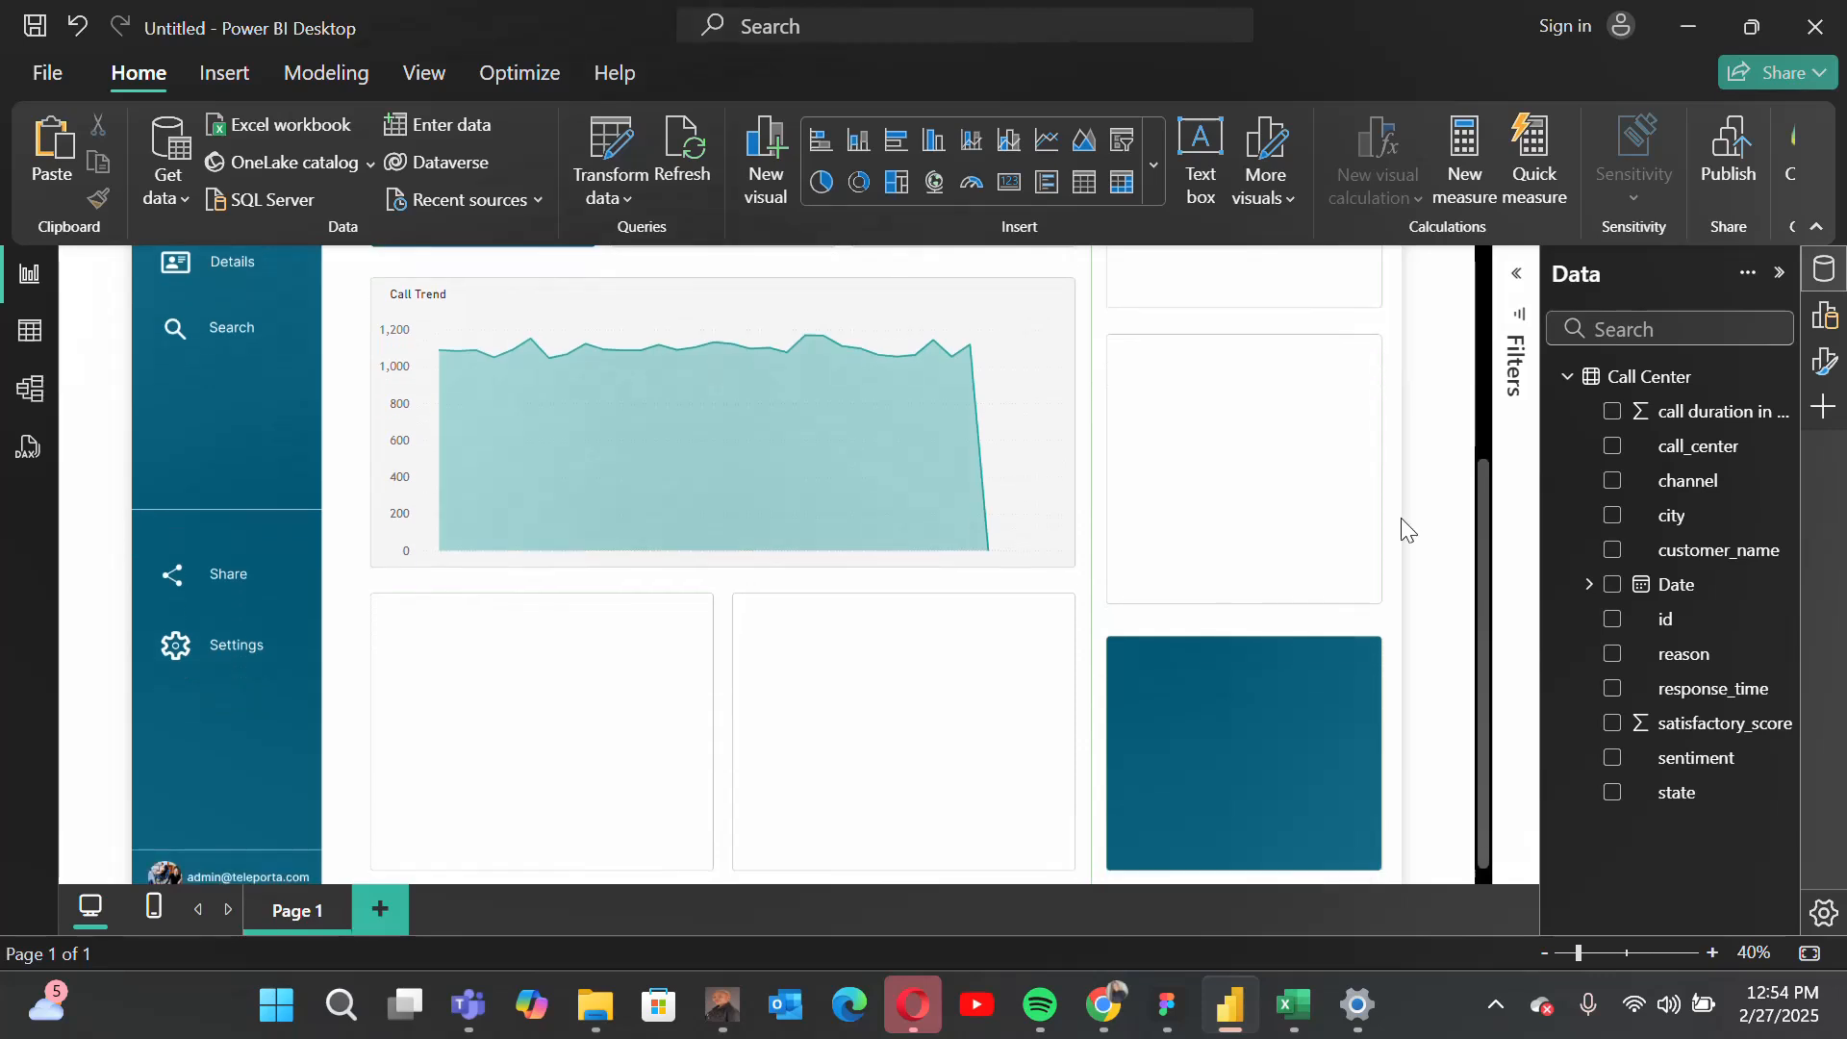
pyautogui.click(1824, 316)
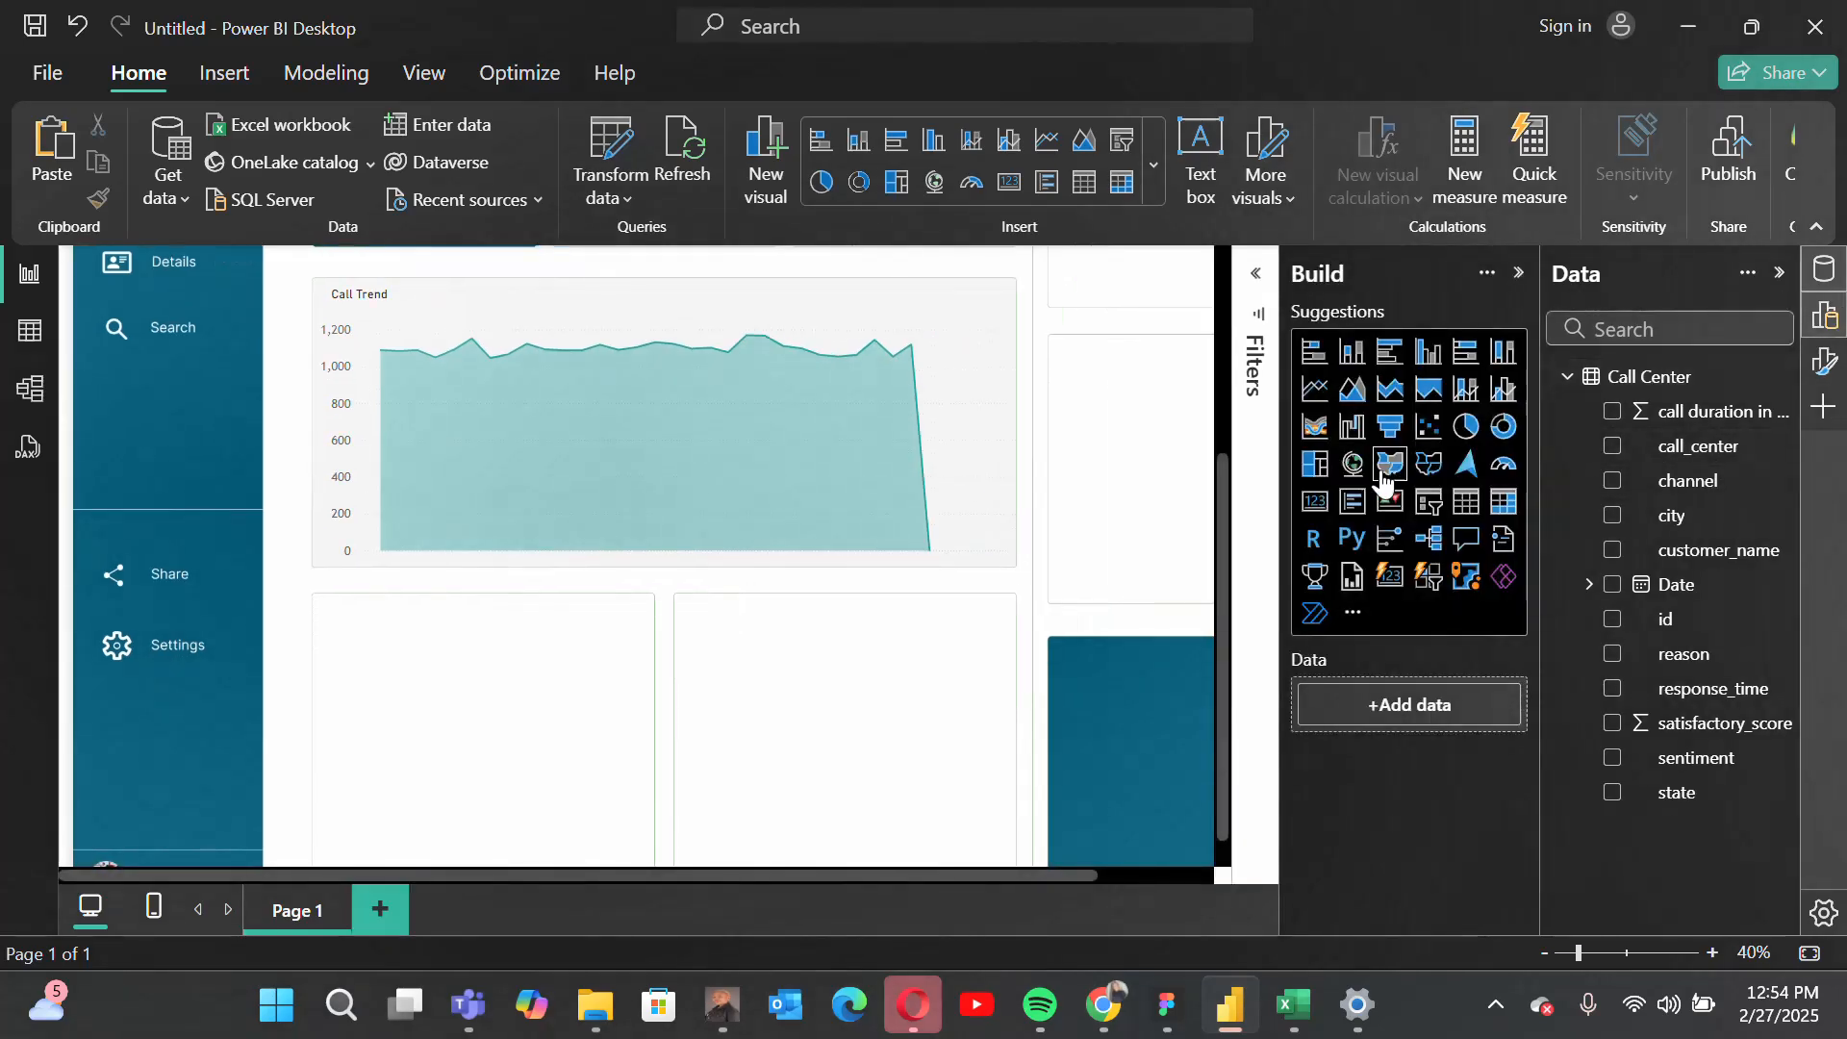
pyautogui.scroll(-1, 1208, 552)
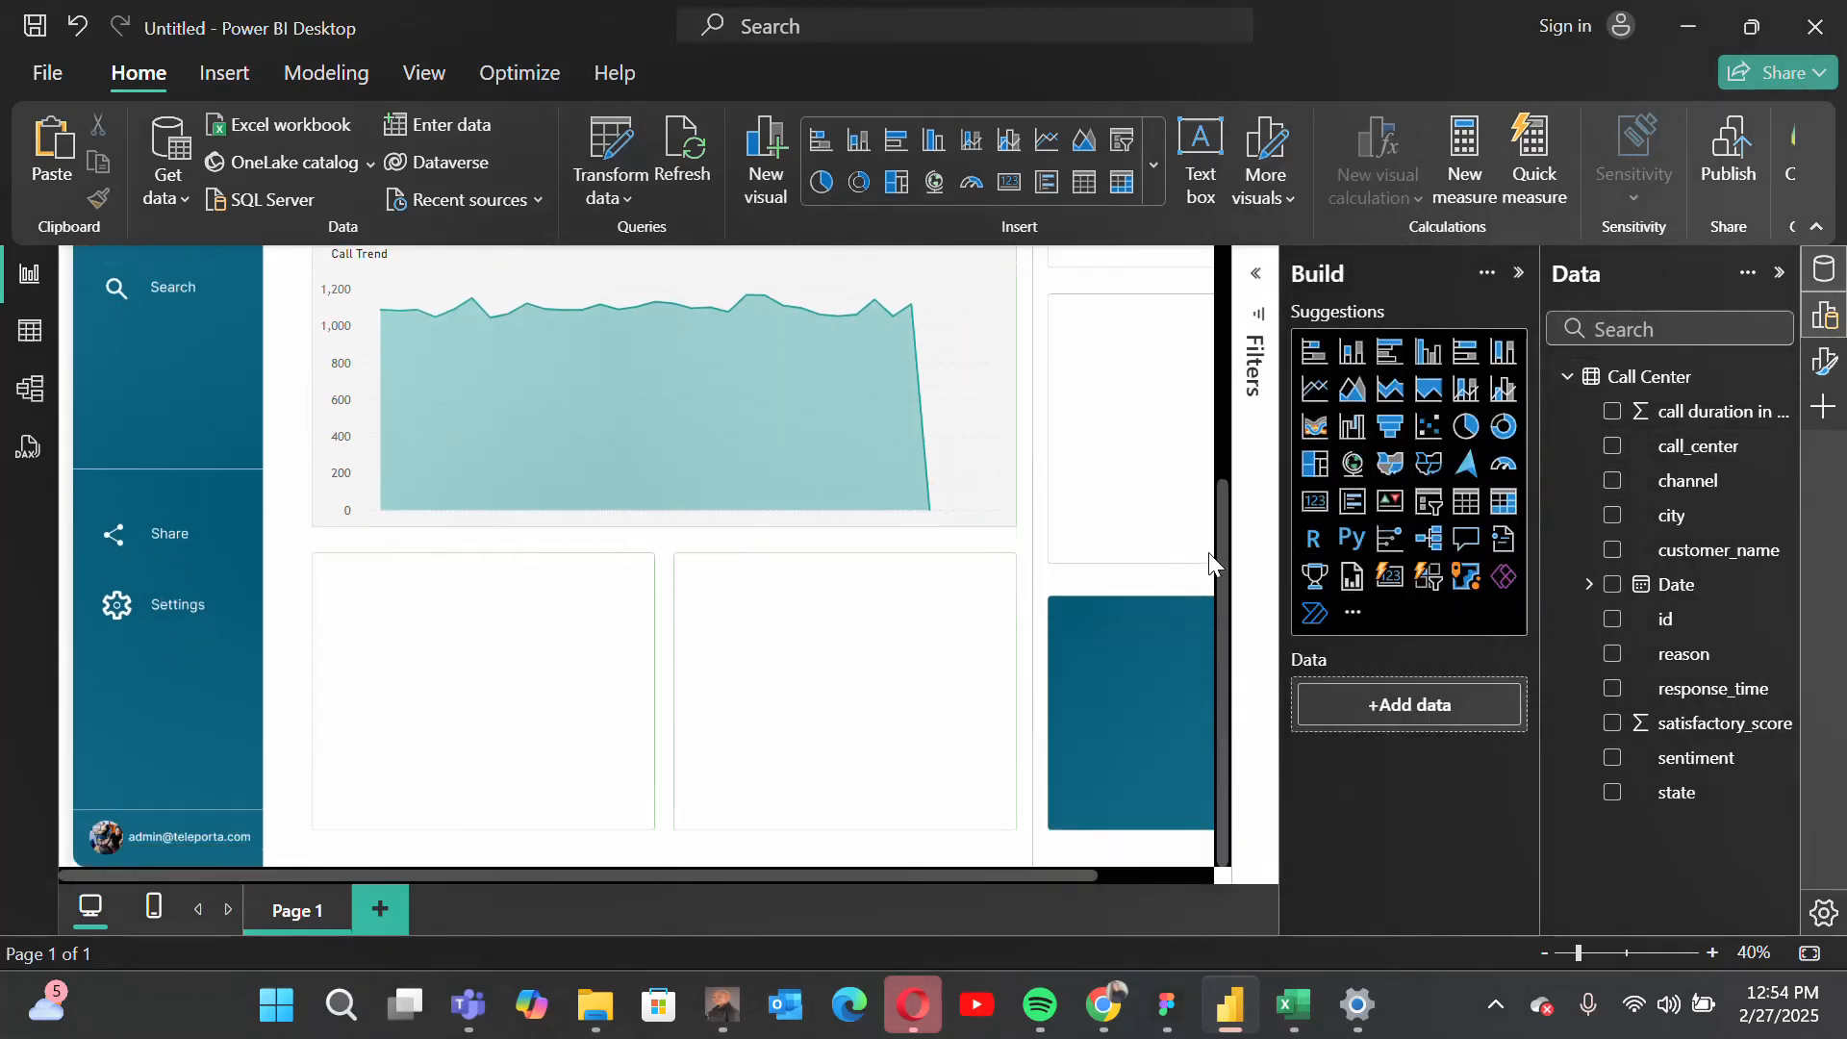
pyautogui.click(1432, 466)
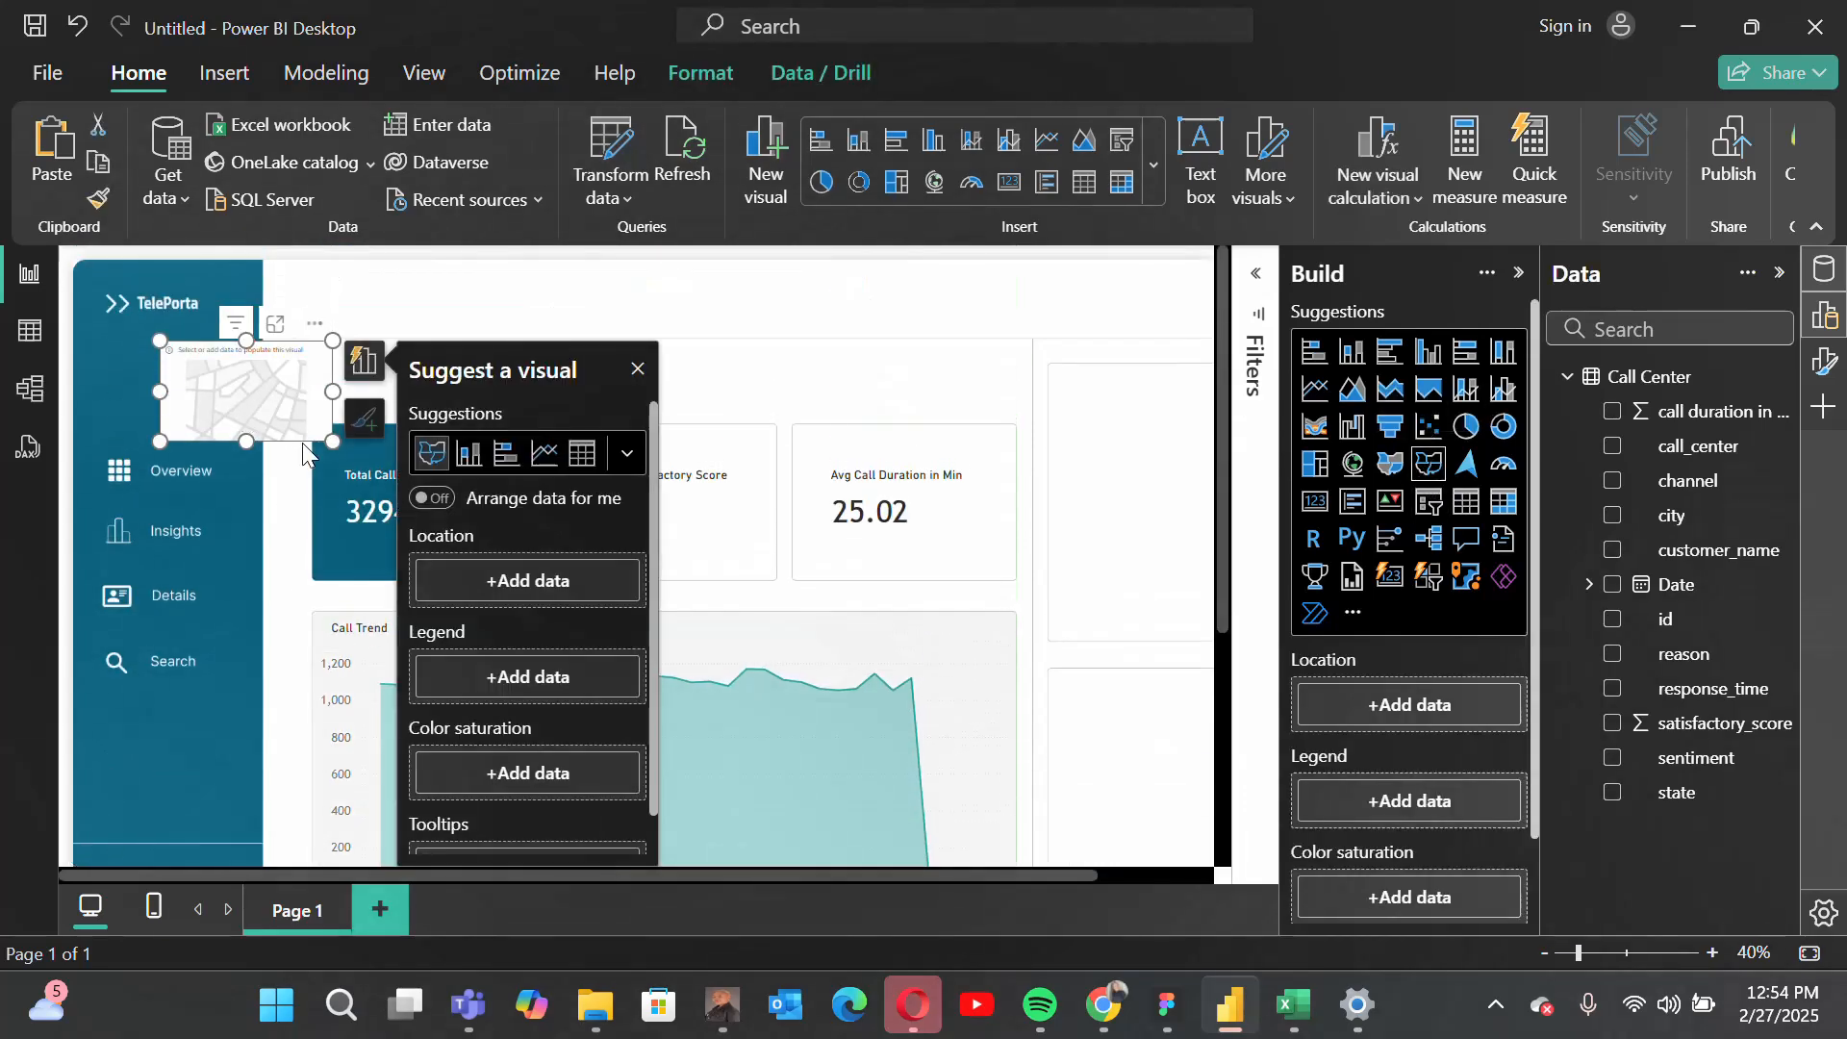
# Step: Enlarge the shape map and move it down over the empty tiles below the area chart
pyautogui.moveTo(333, 441); pyautogui.dragTo(662, 628)
pyautogui.scroll(-3, 652, 476)
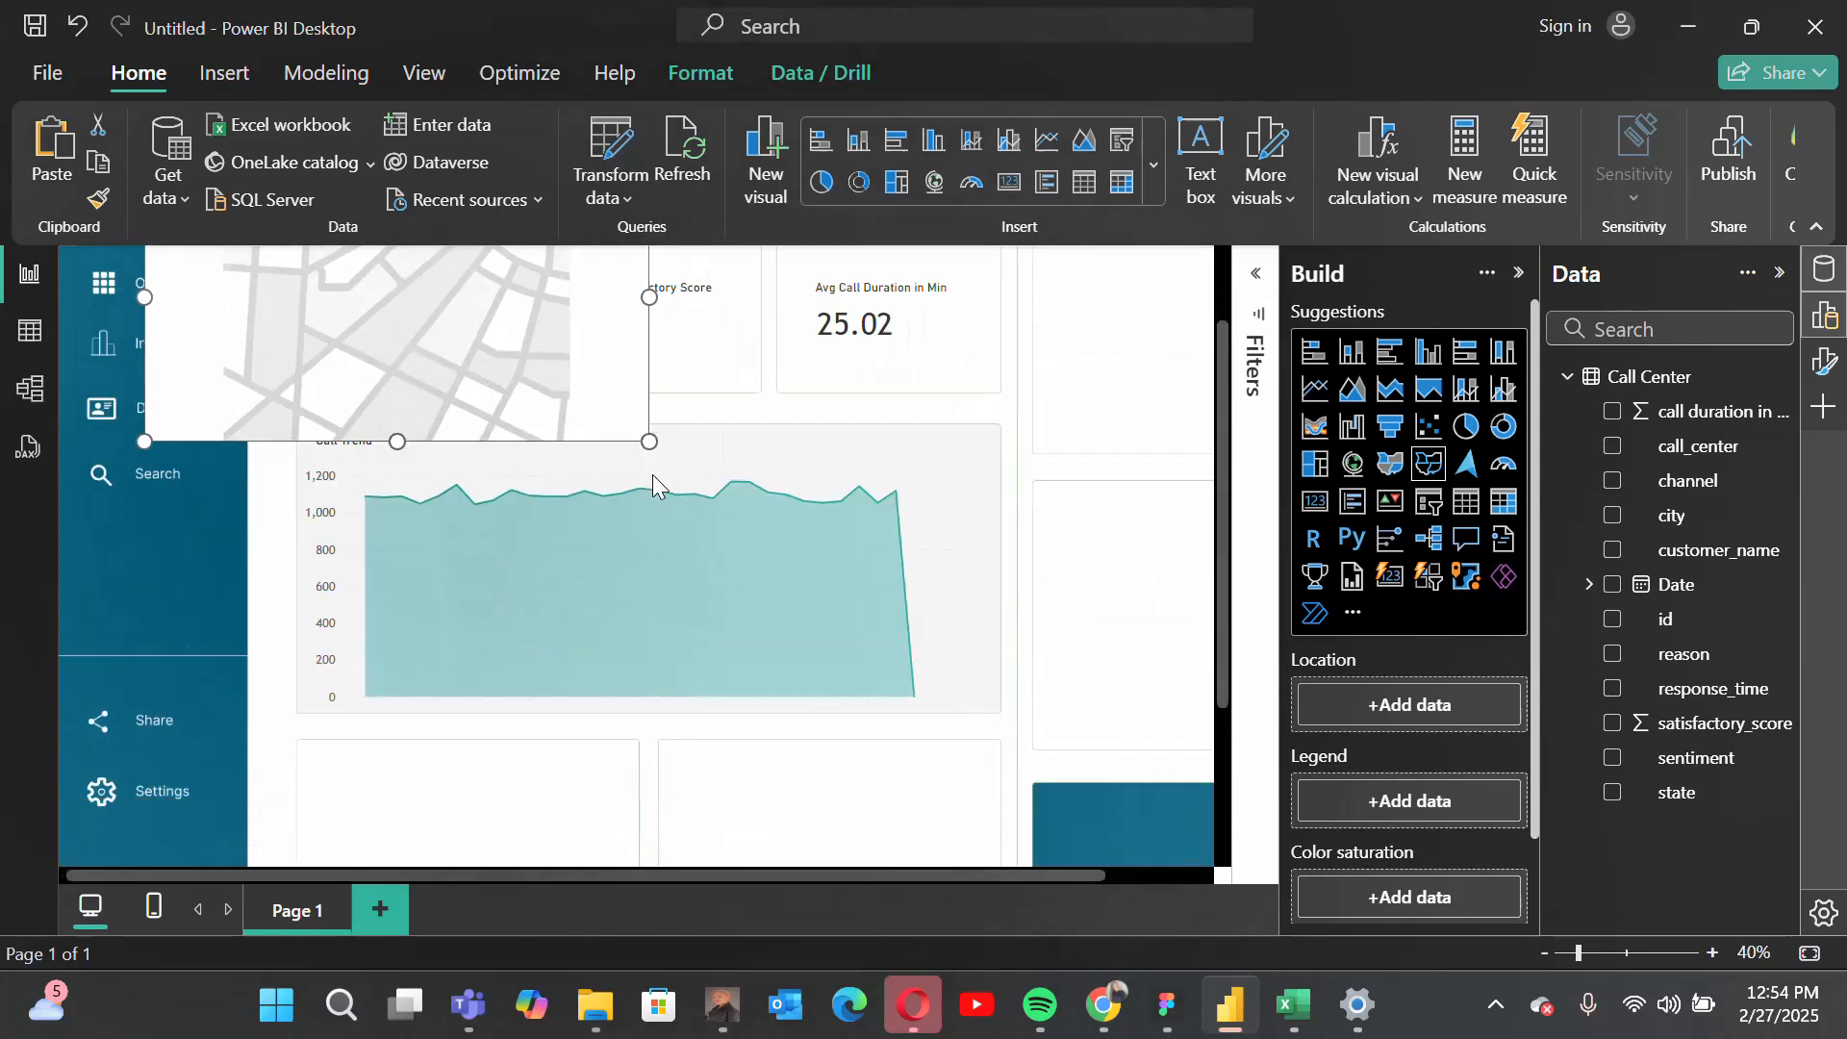
pyautogui.moveTo(517, 331); pyautogui.dragTo(713, 820)
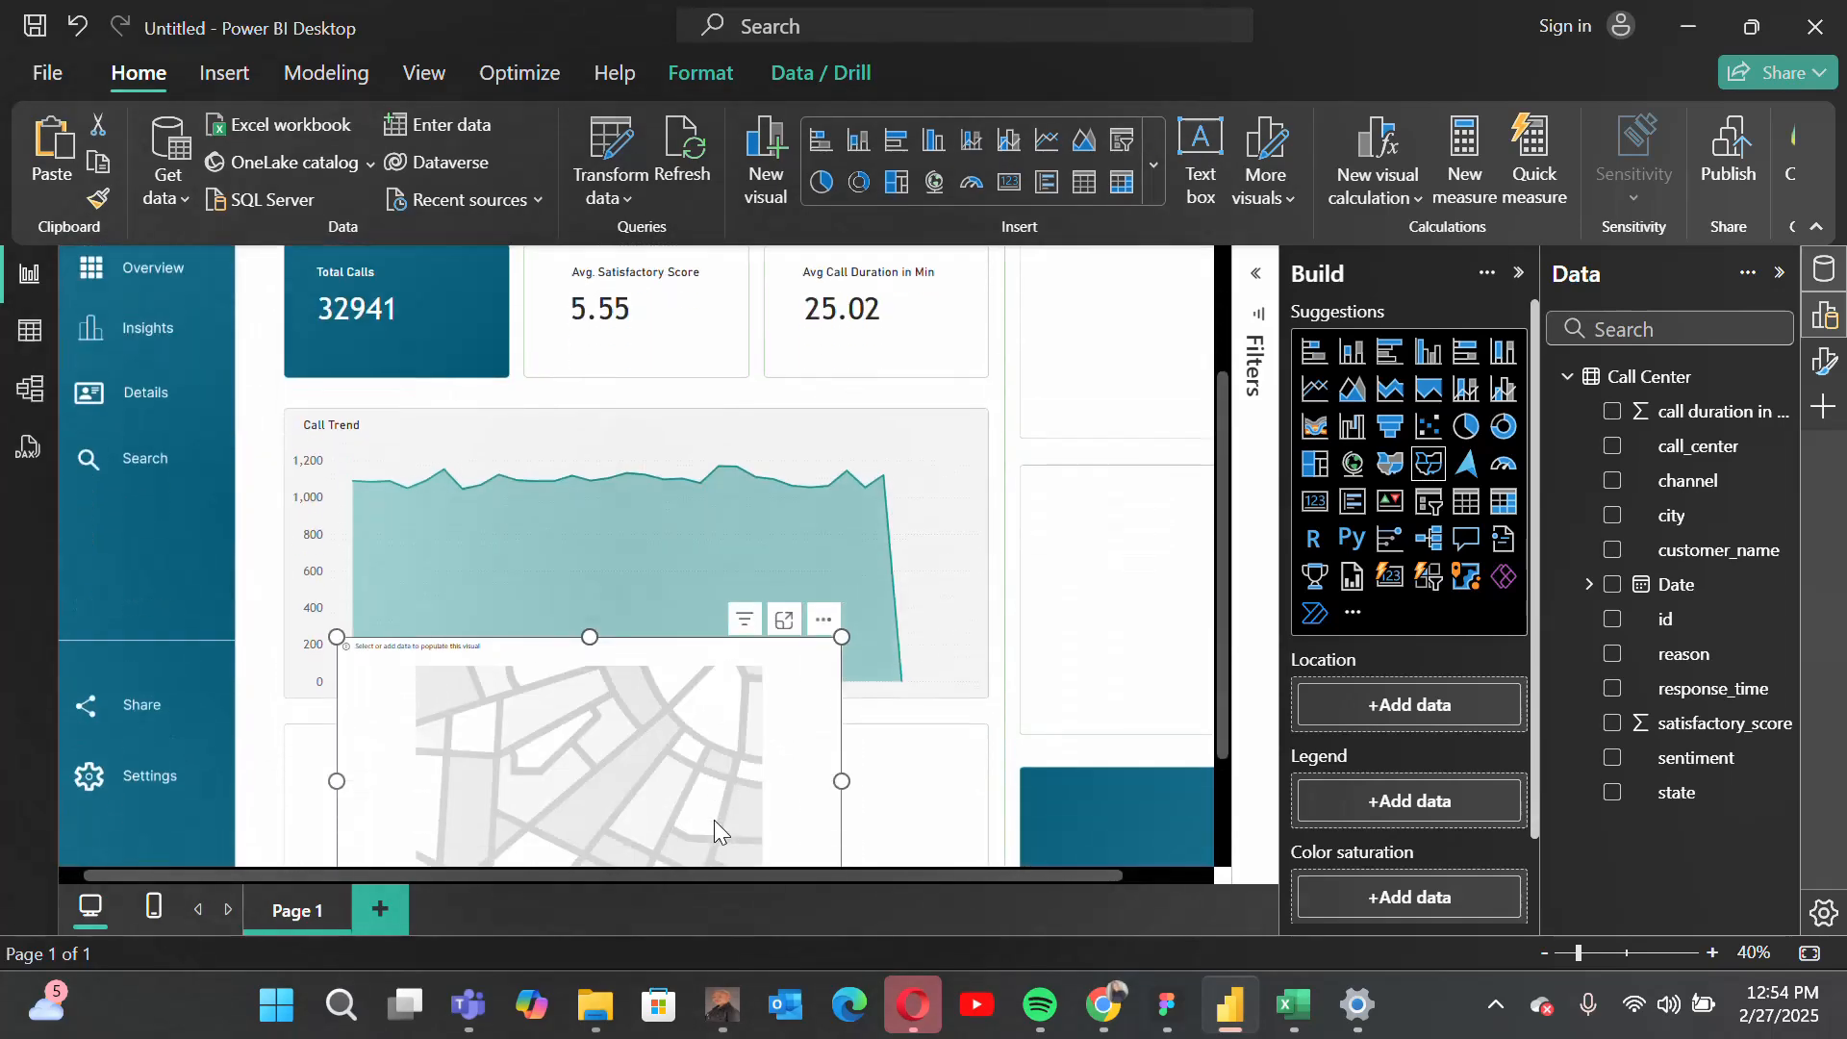
# Step: Assign the state field as the shape map's location
pyautogui.scroll(-2, 1435, 754)
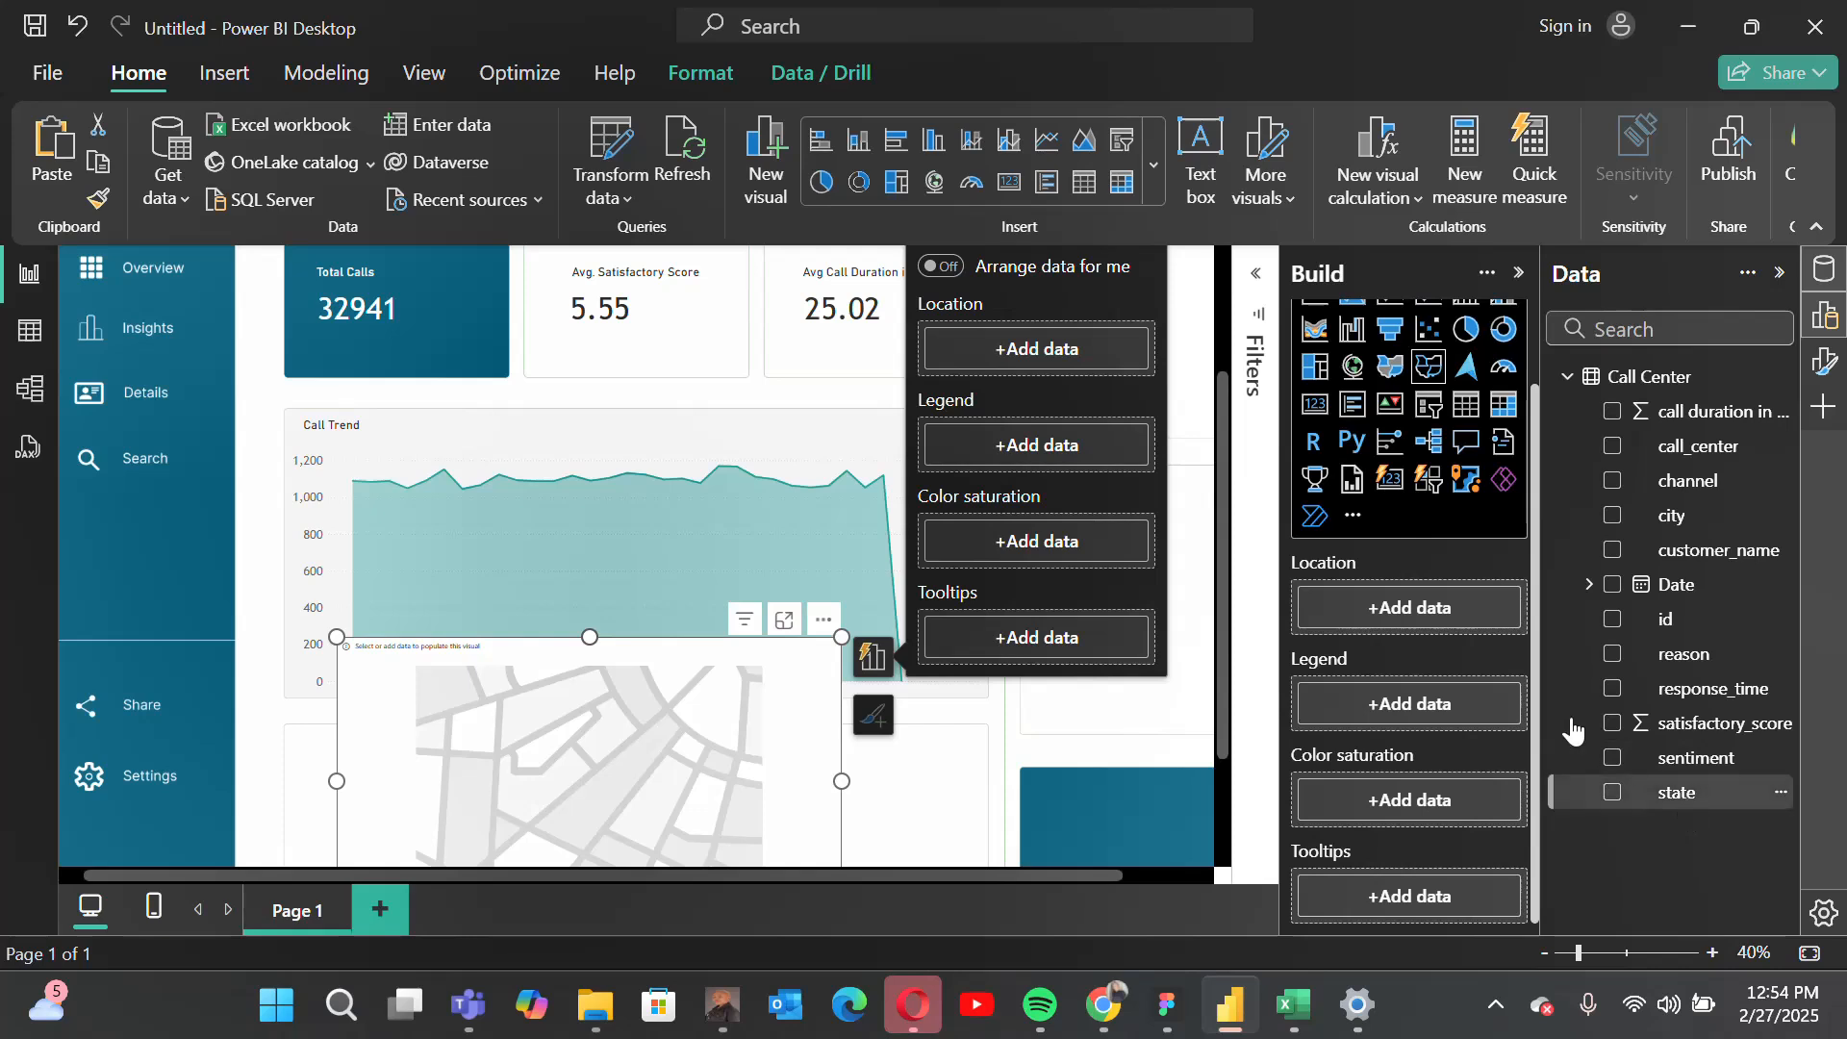
pyautogui.moveTo(1574, 731); pyautogui.dragTo(1427, 614)
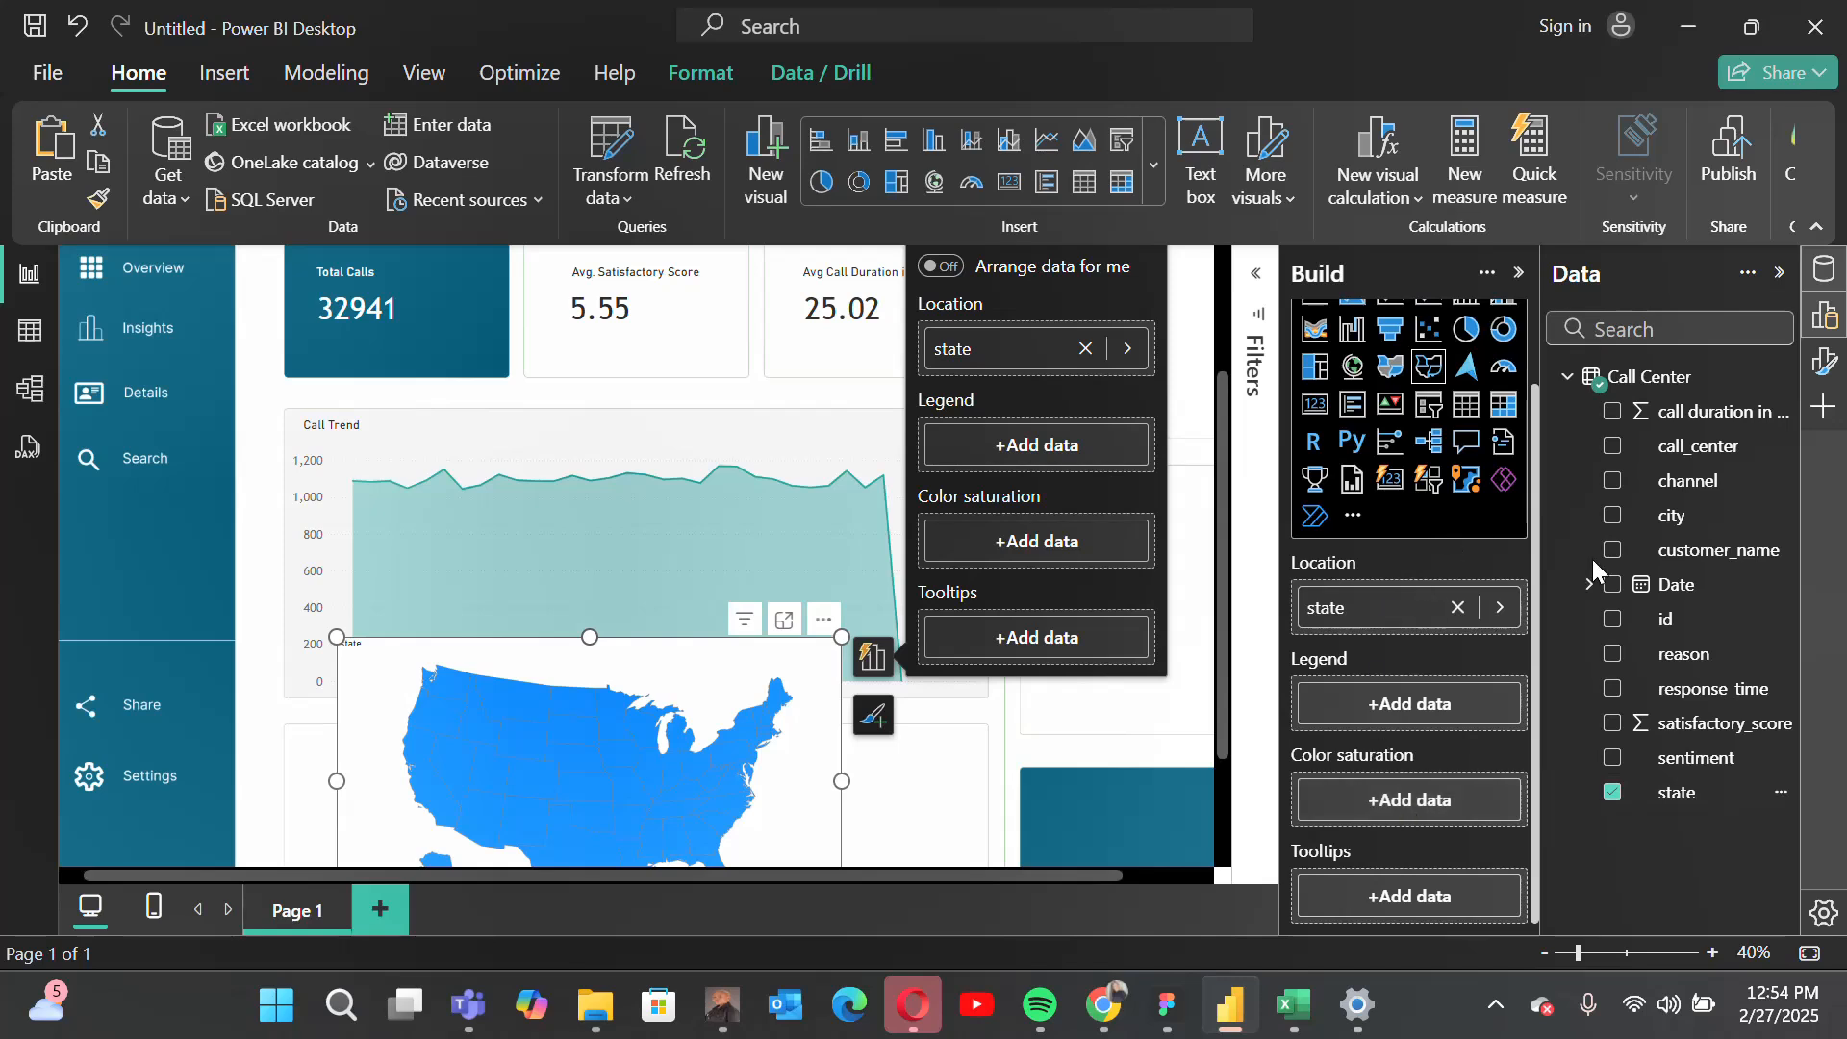
# Step: Shade the shape map by count of call_center and shrink it to fit the left tile below the area chart
pyautogui.moveTo(1695, 460)
pyautogui.mouseDown()
pyautogui.moveTo(1486, 669)
pyautogui.moveTo(1438, 804)
pyautogui.mouseUp()
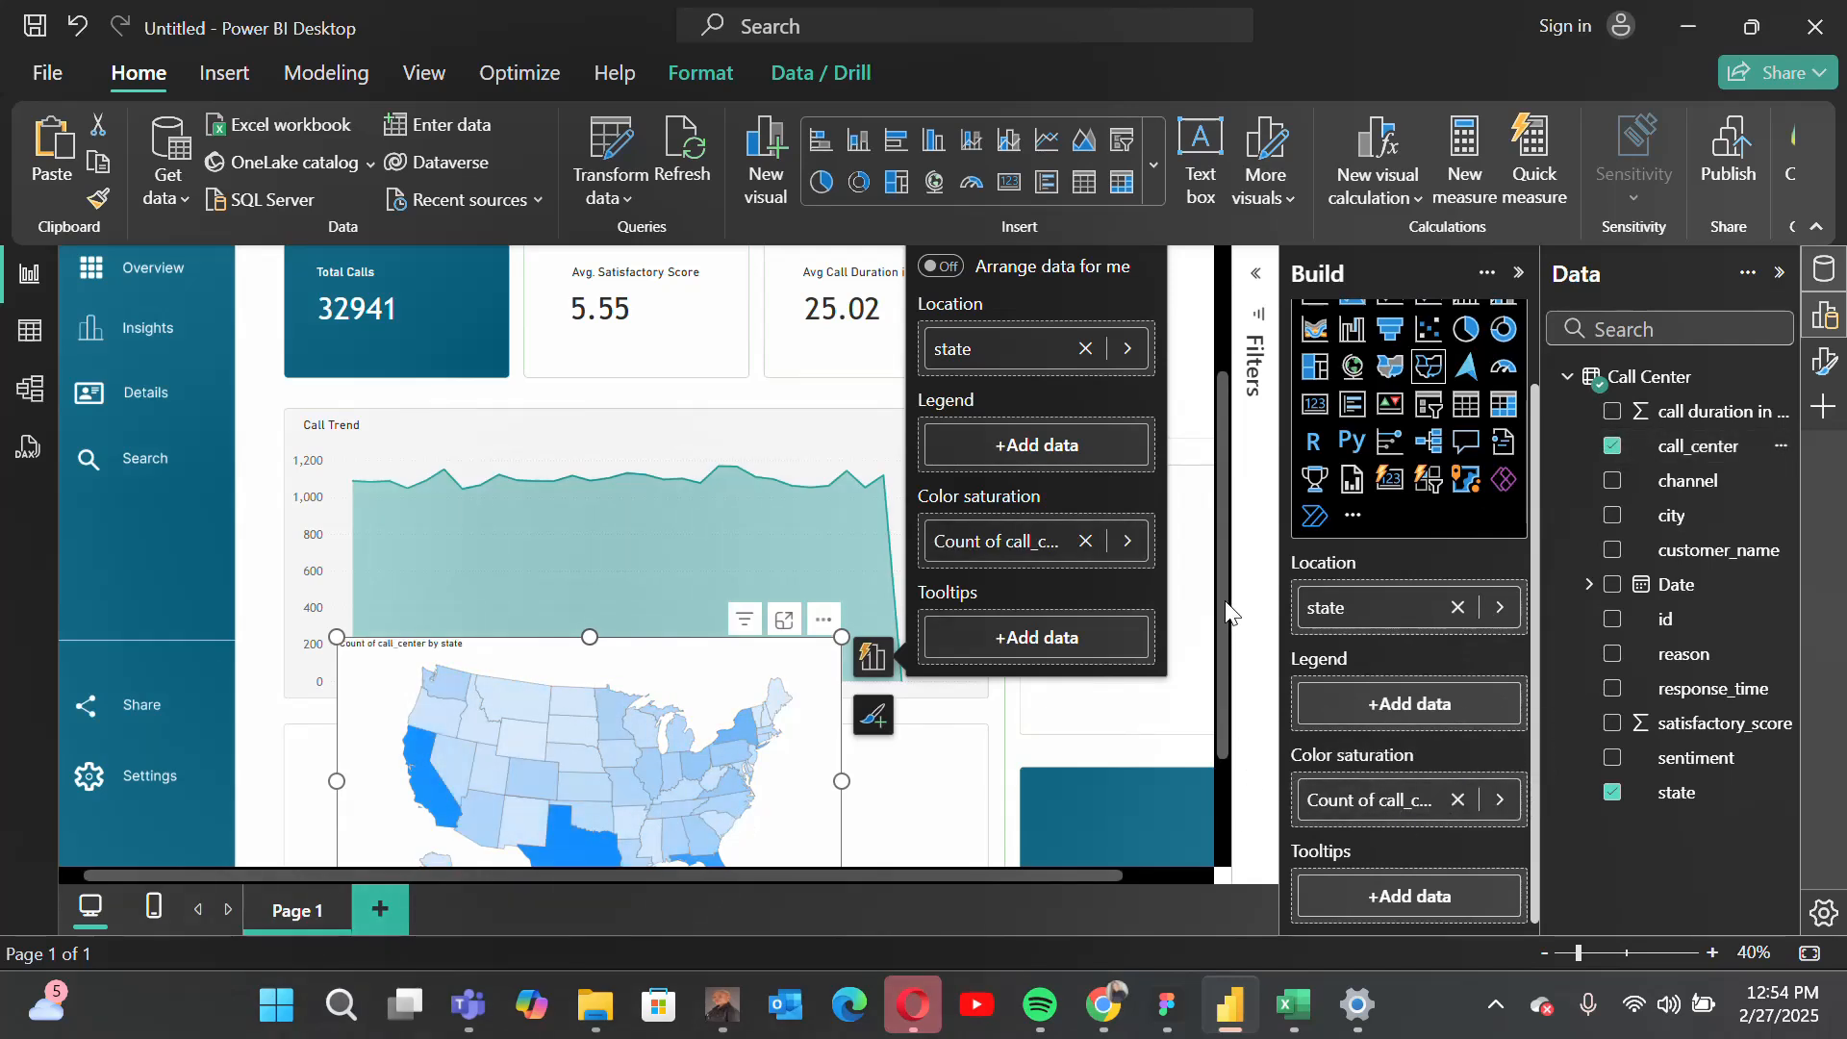
pyautogui.moveTo(1226, 600); pyautogui.dragTo(1224, 753)
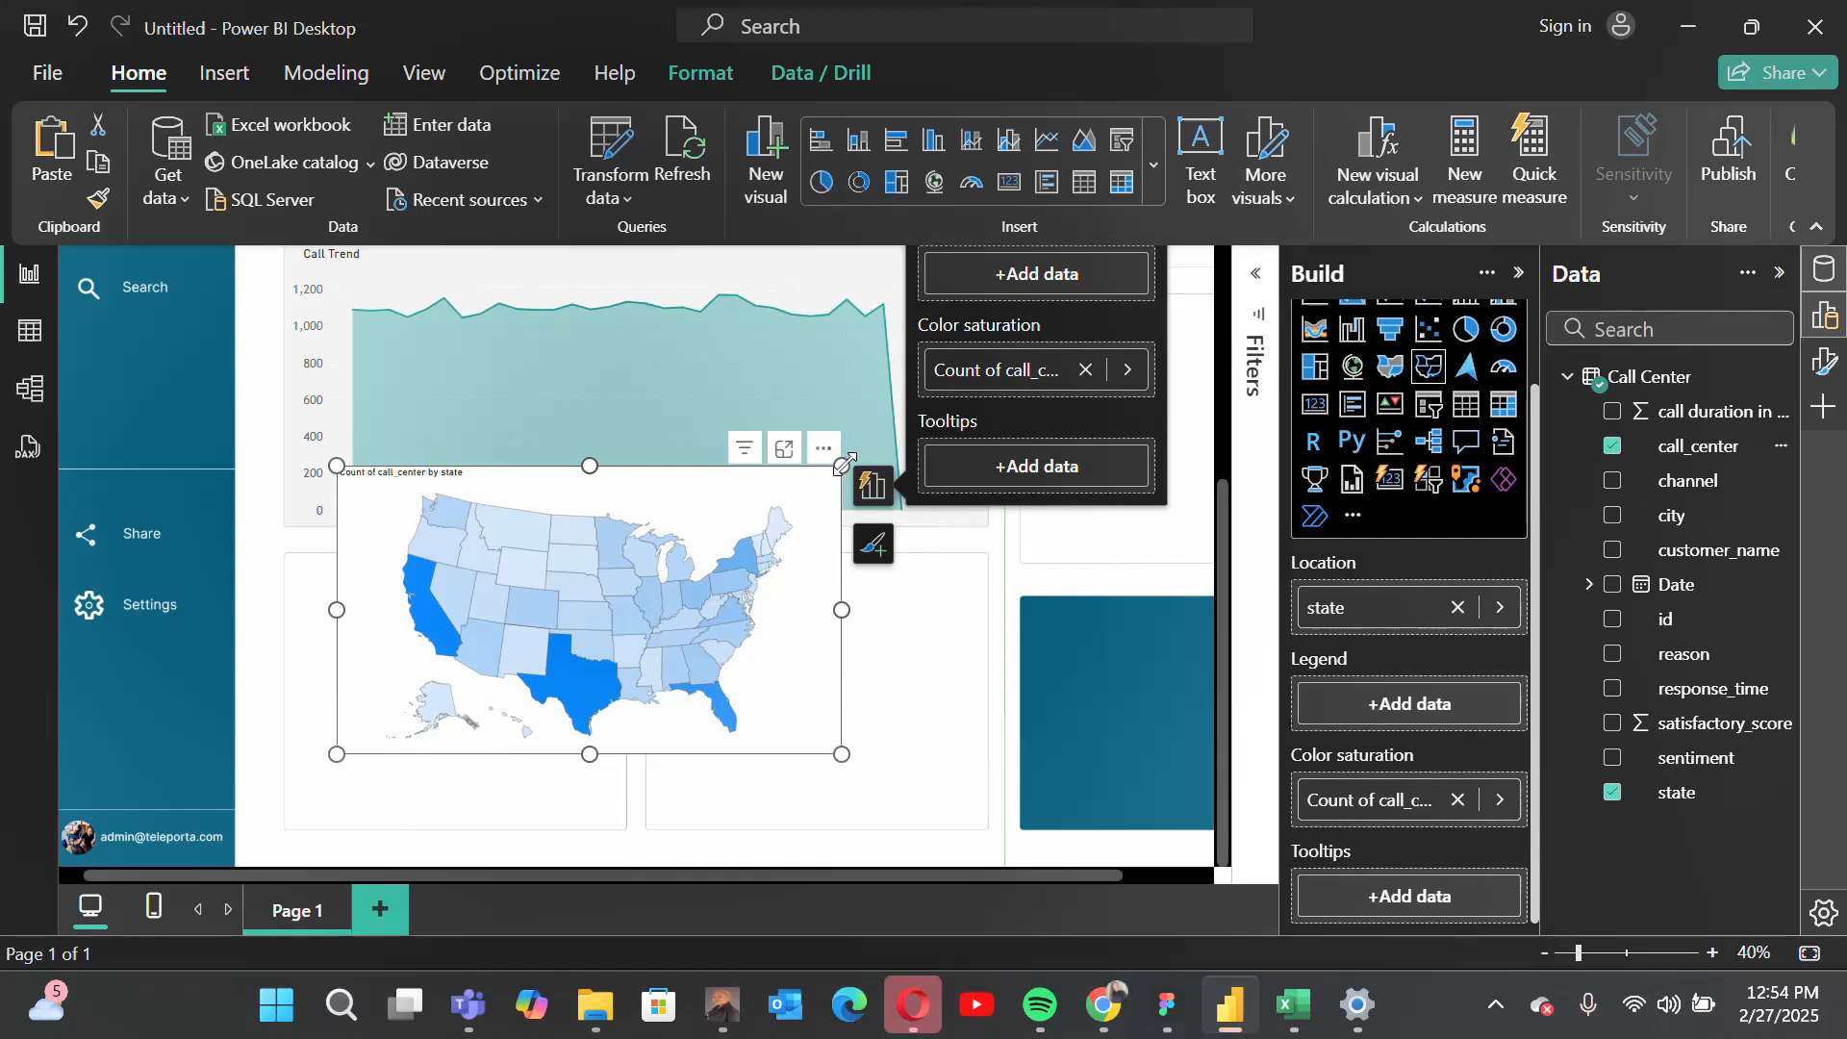
pyautogui.moveTo(845, 462); pyautogui.dragTo(572, 584)
pyautogui.moveTo(653, 685); pyautogui.dragTo(610, 685)
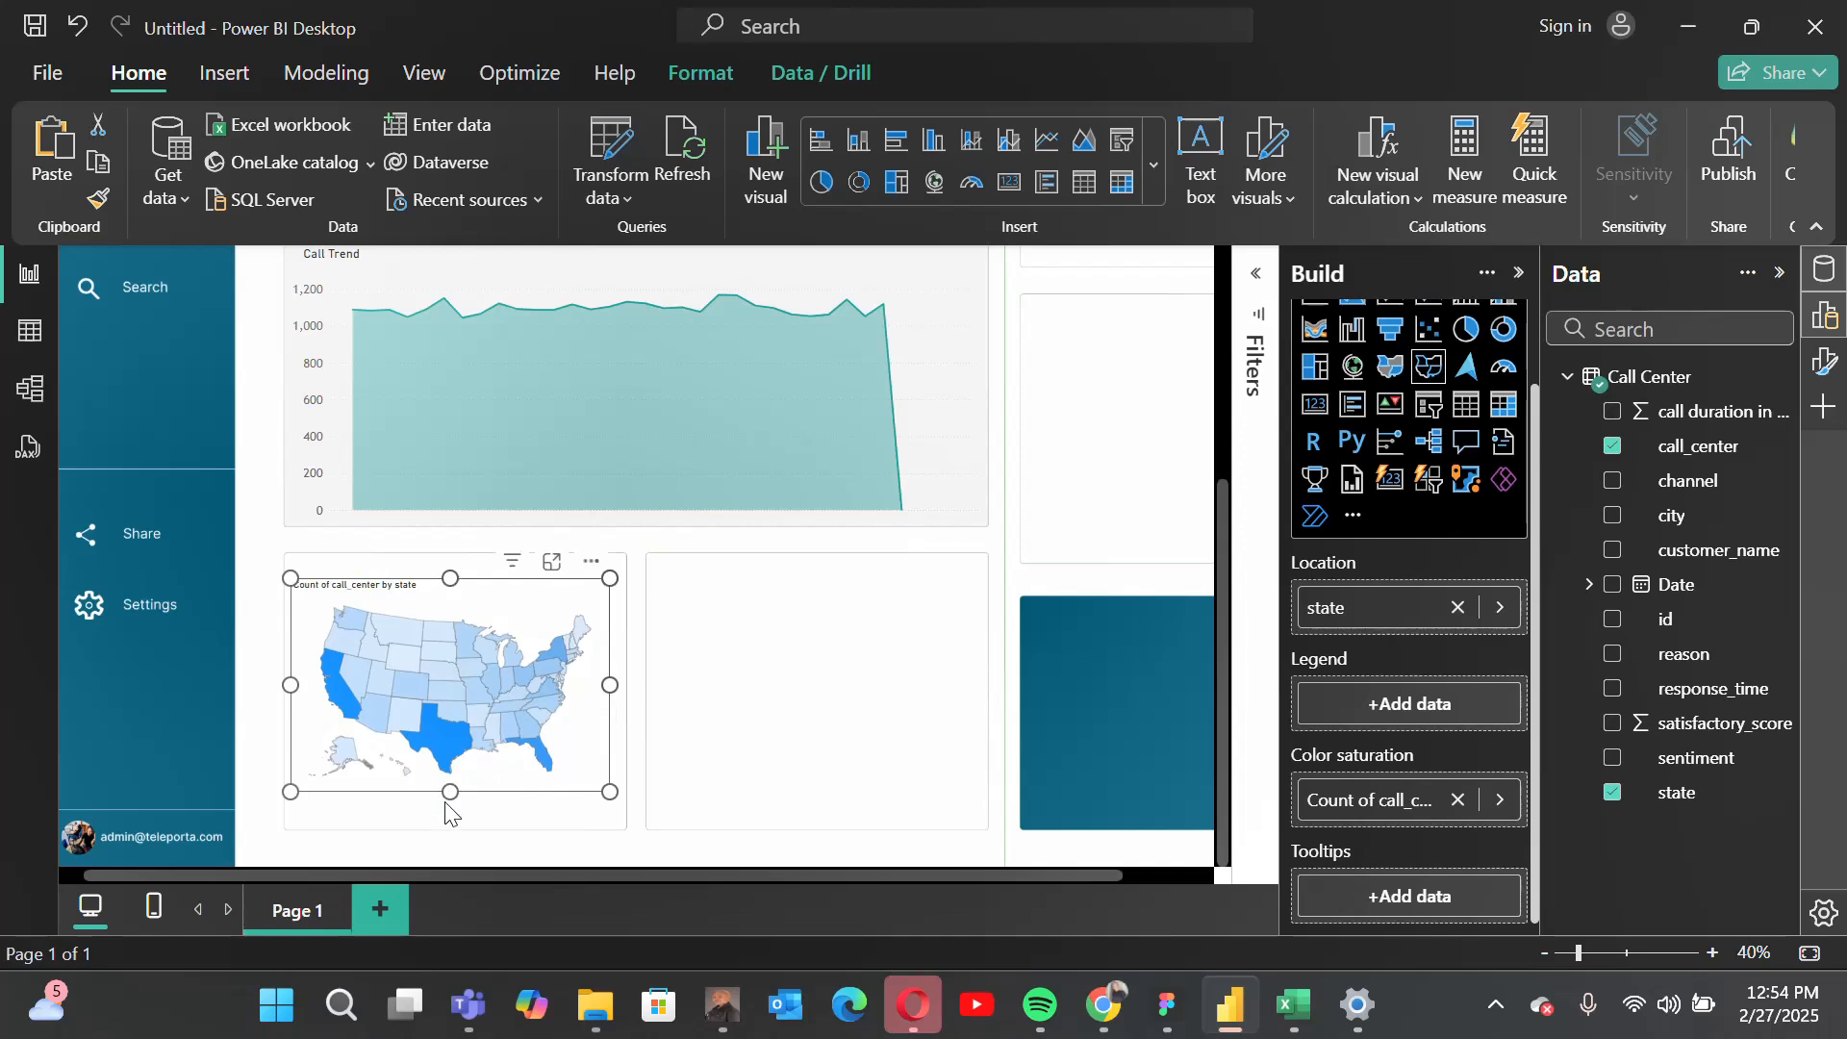
pyautogui.moveTo(449, 789); pyautogui.dragTo(453, 824)
pyautogui.moveTo(610, 705); pyautogui.dragTo(625, 704)
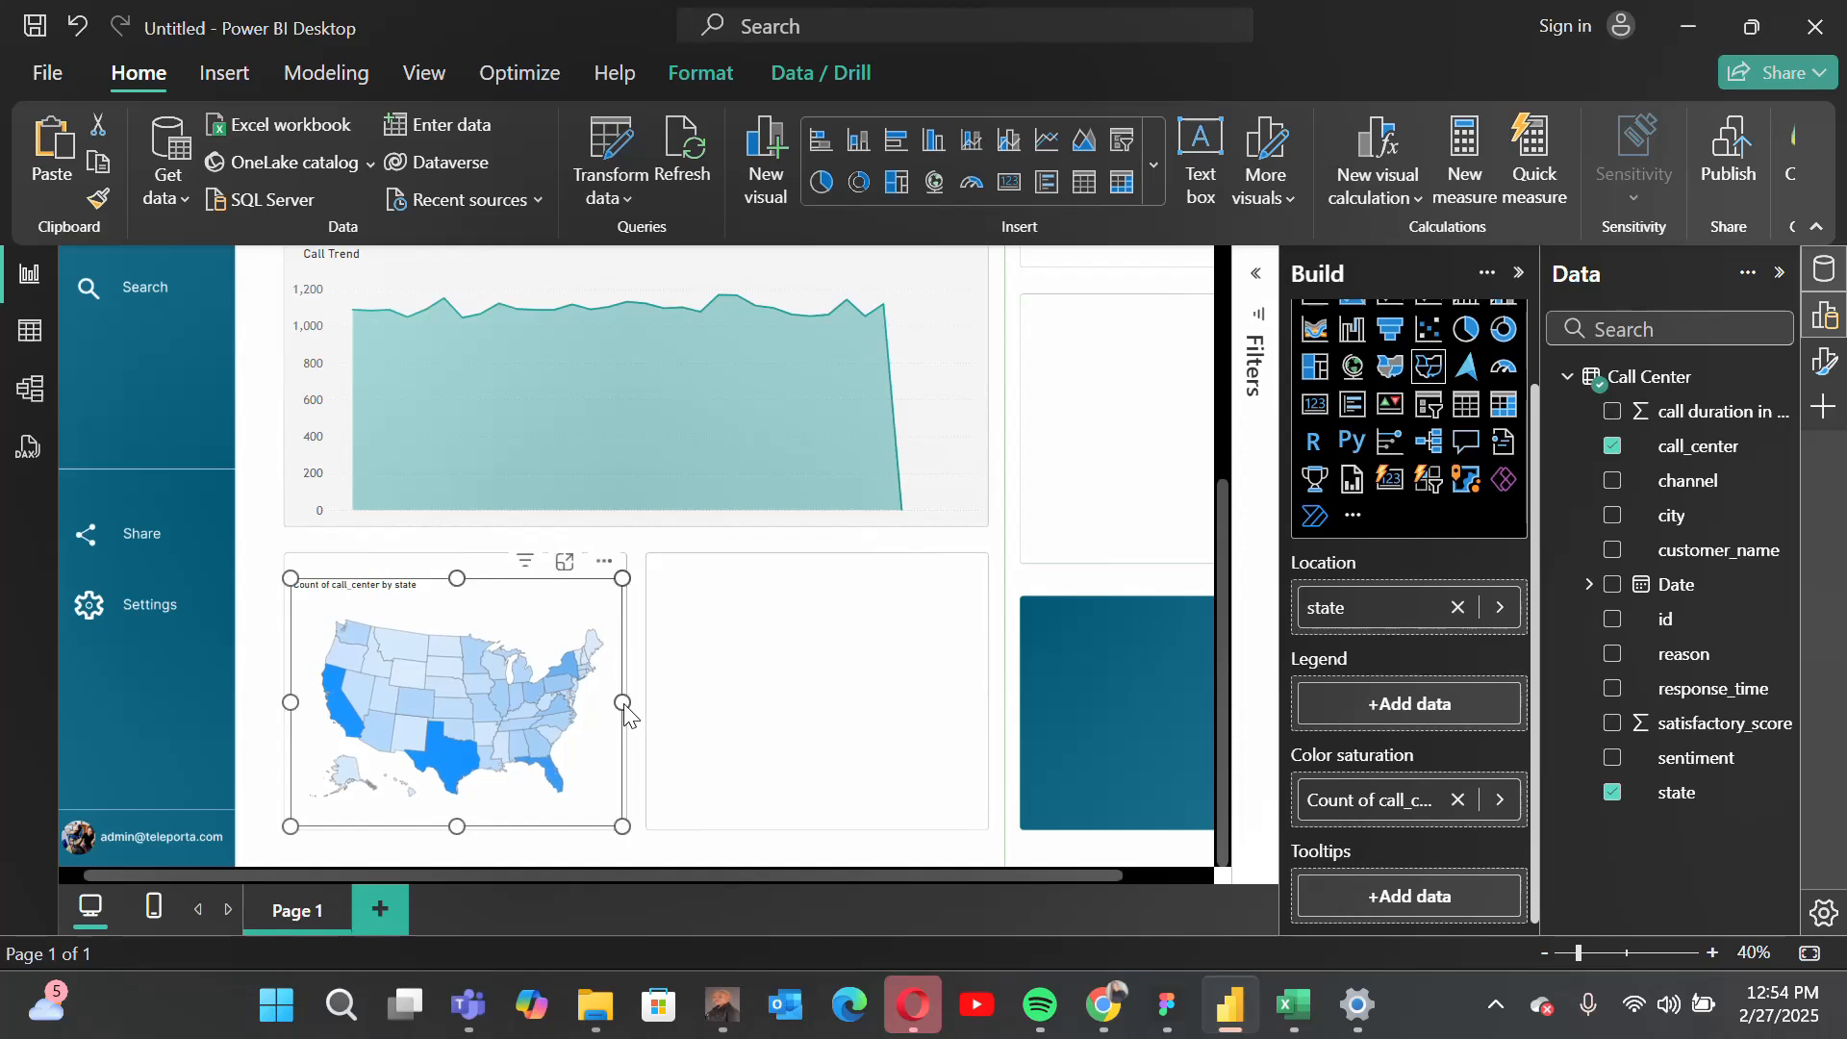
# Step: Turn off the shape map's title
pyautogui.click(1824, 362)
pyautogui.click(1518, 275)
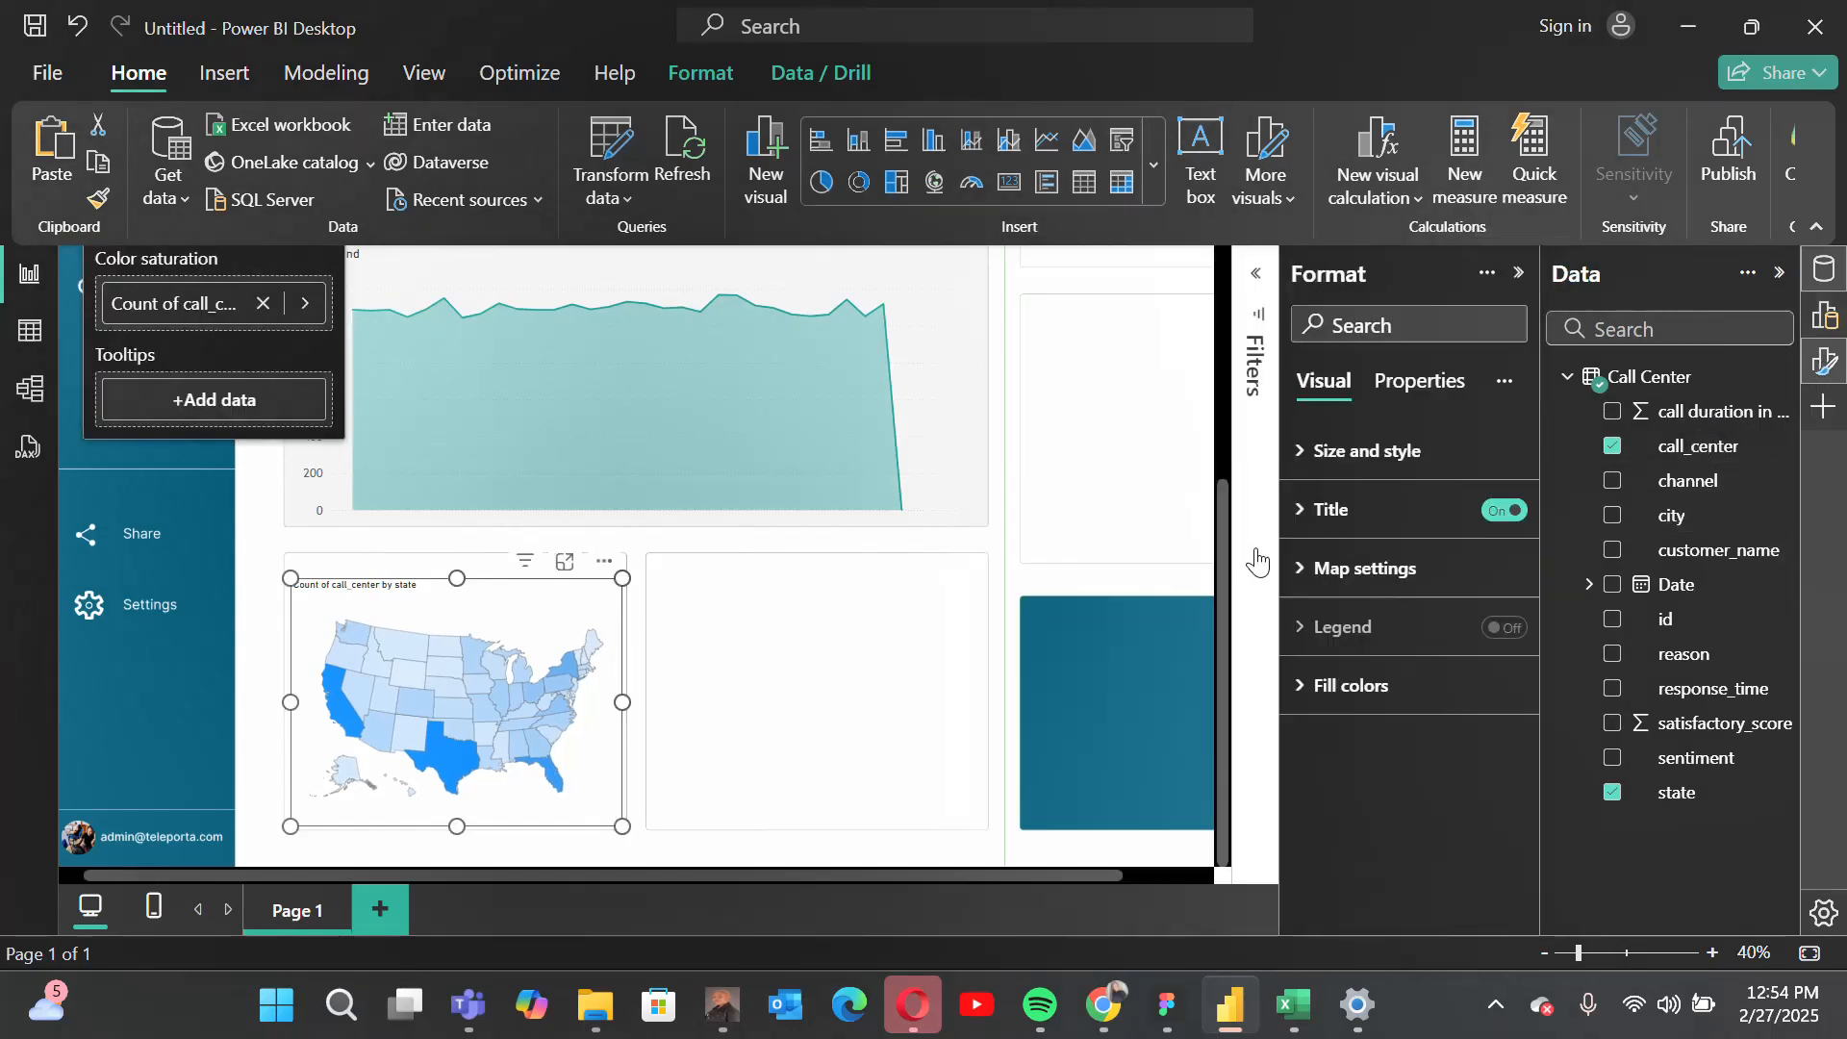
pyautogui.click(1501, 511)
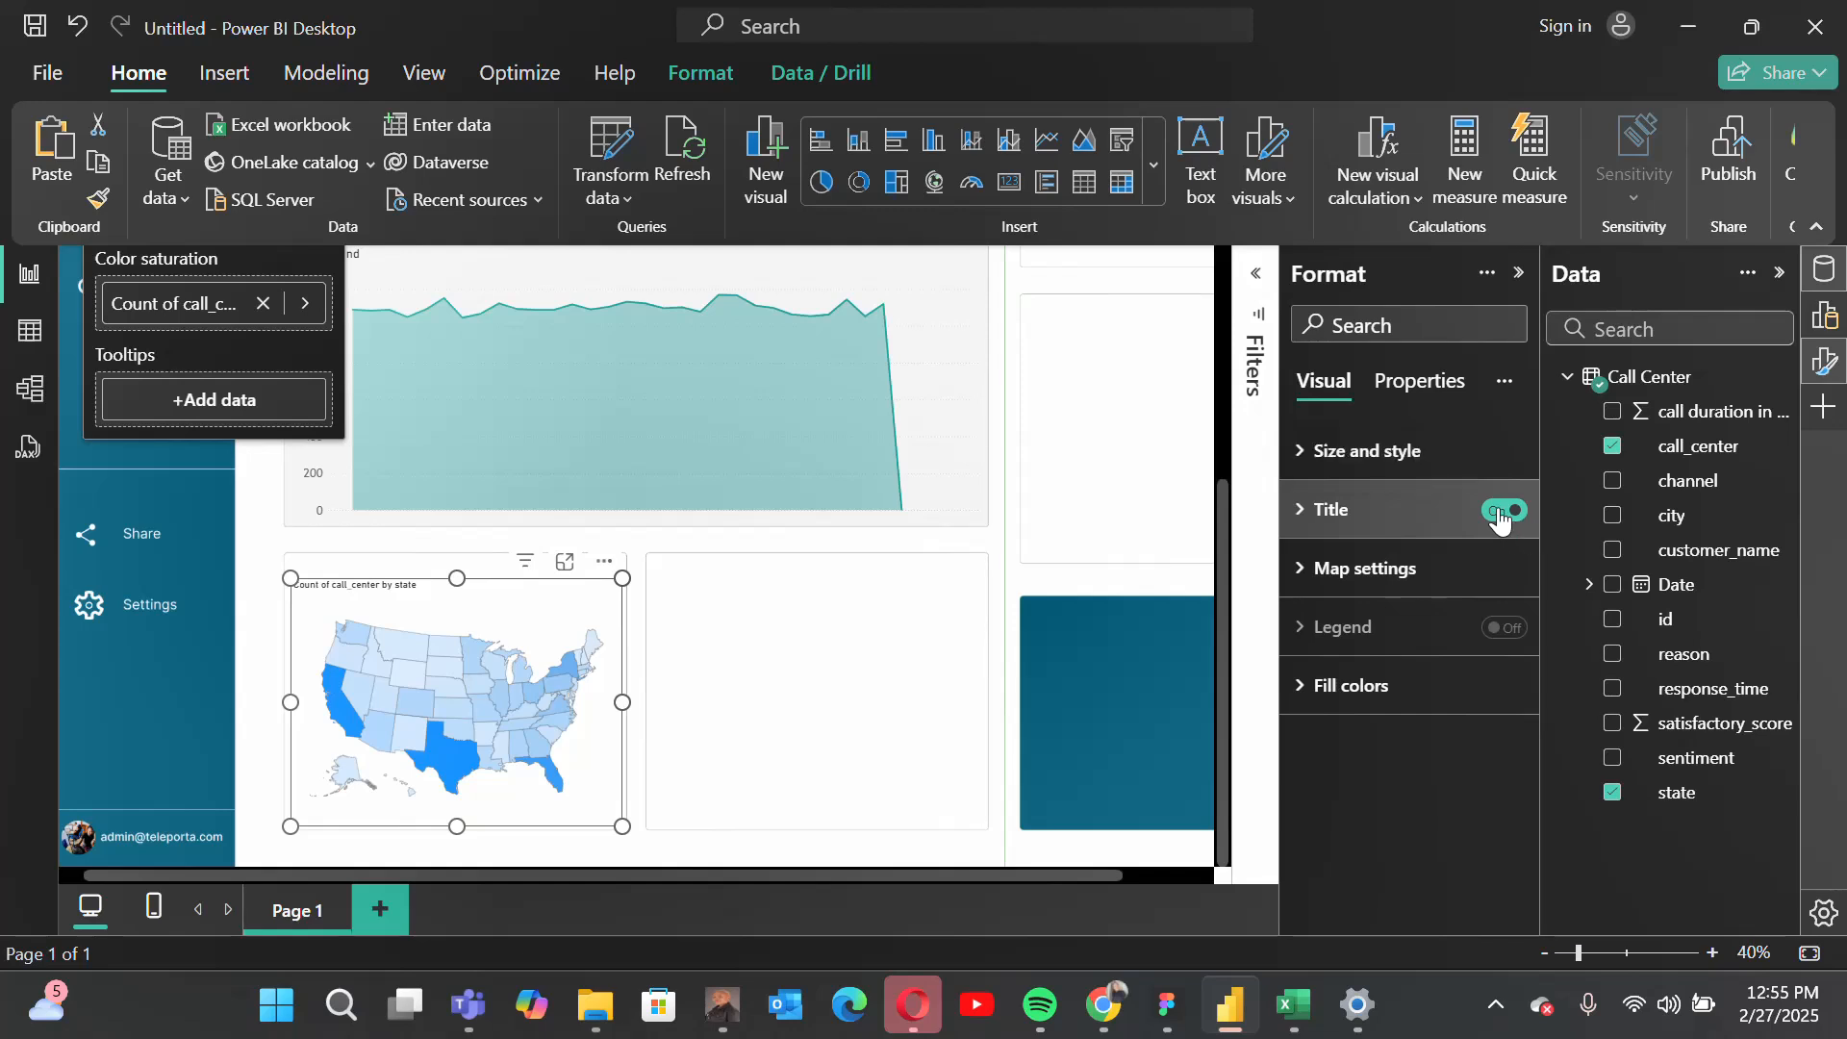
# Step: Set the shape map's maximum fill color to the recently used teal
pyautogui.click(1311, 701)
pyautogui.scroll(-2, 1416, 851)
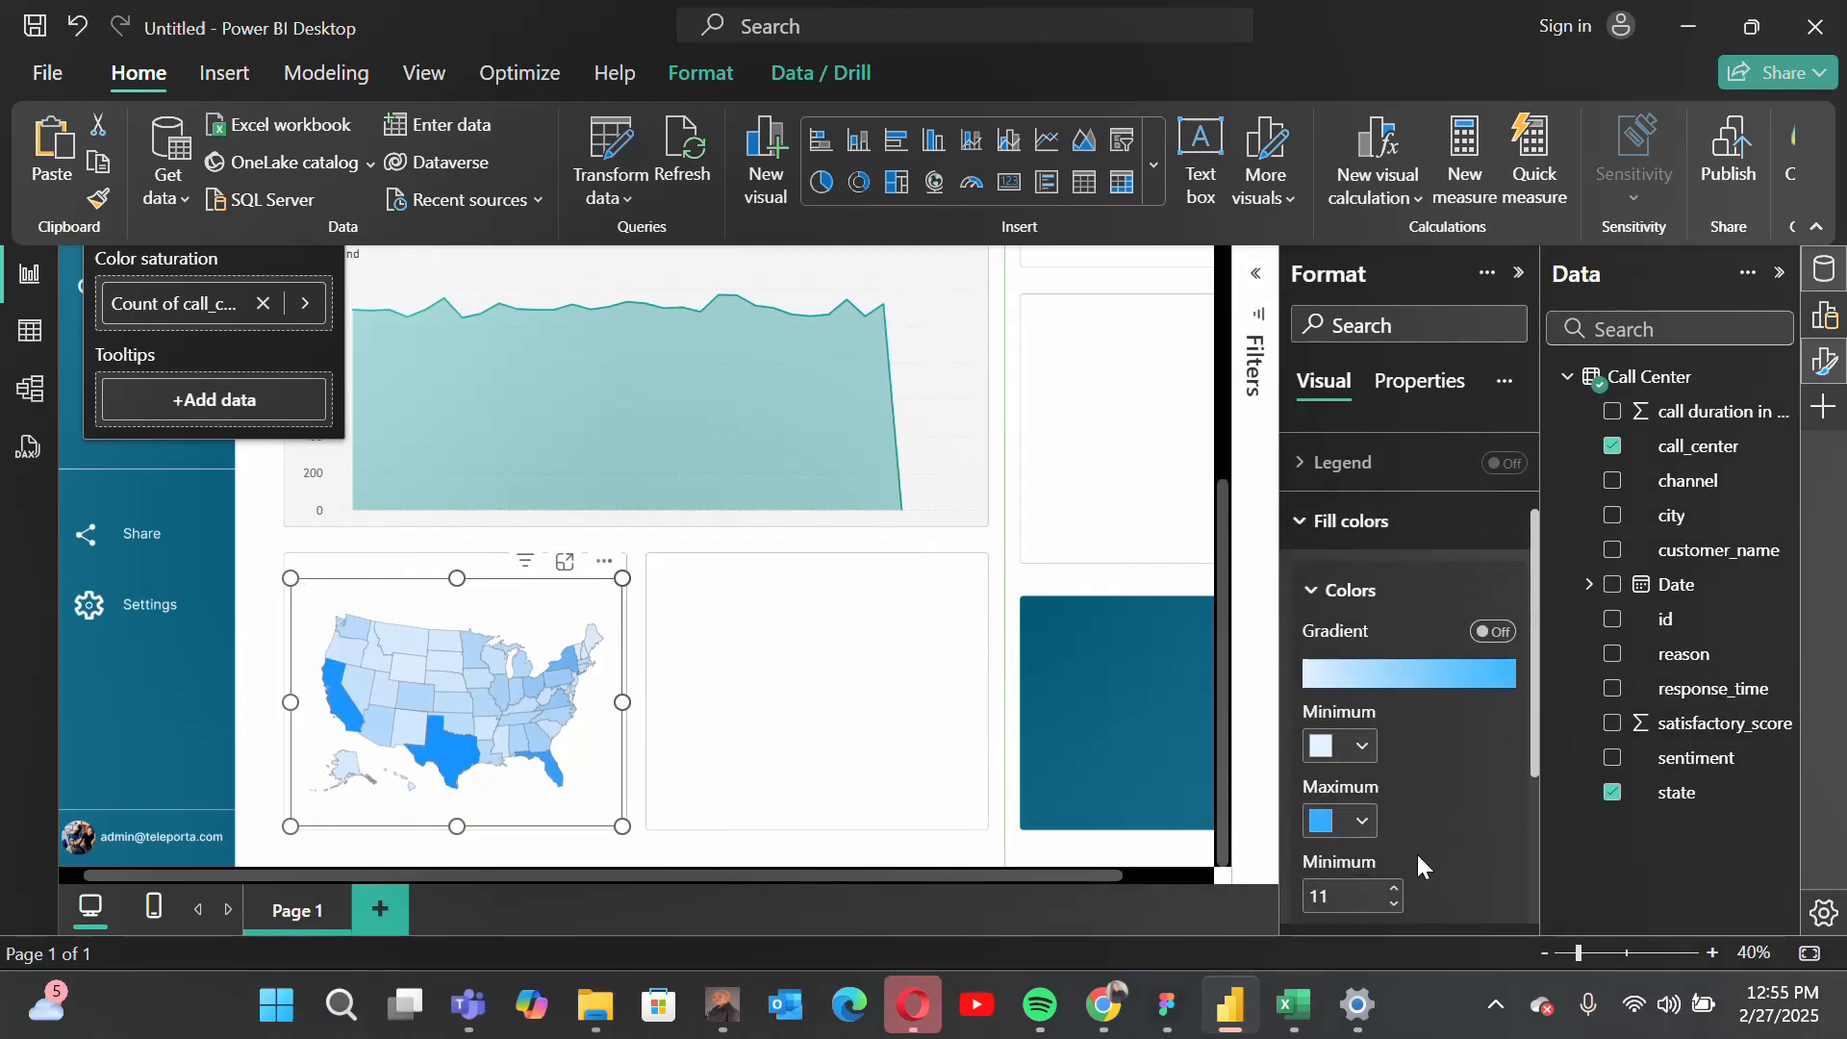
pyautogui.click(1323, 820)
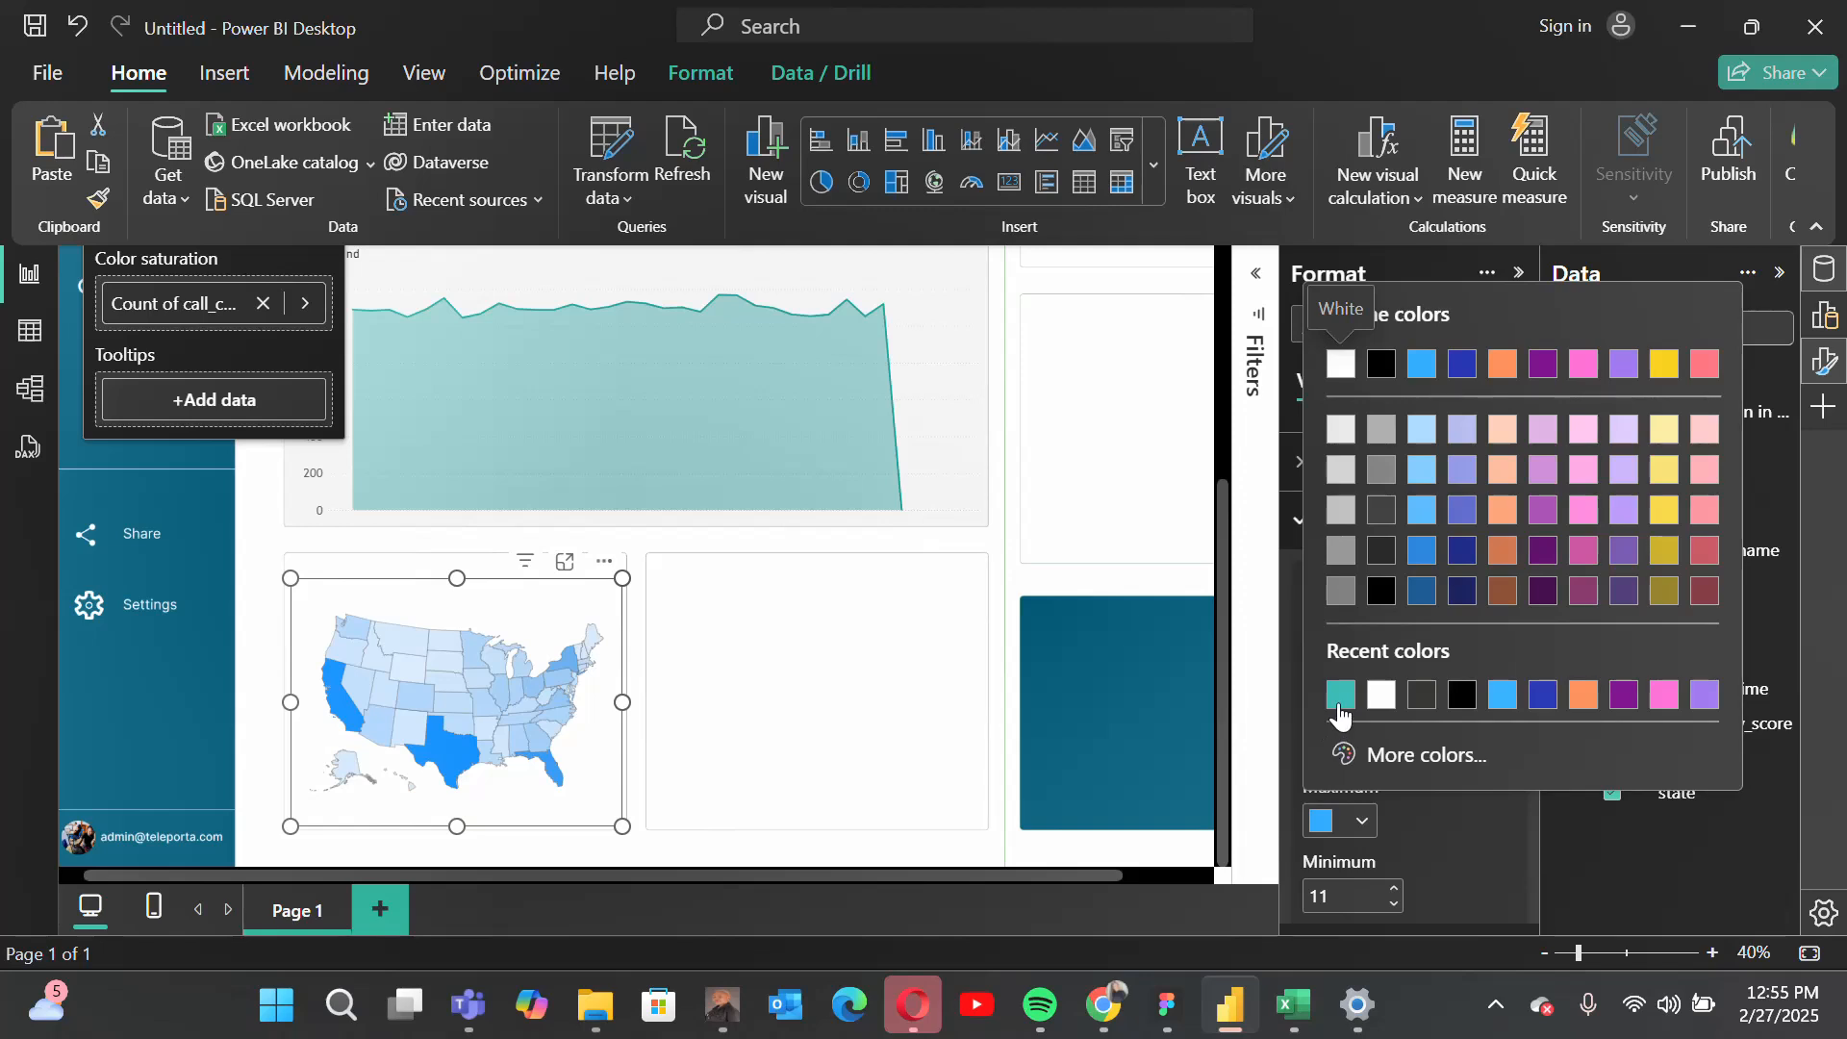
pyautogui.click(1340, 711)
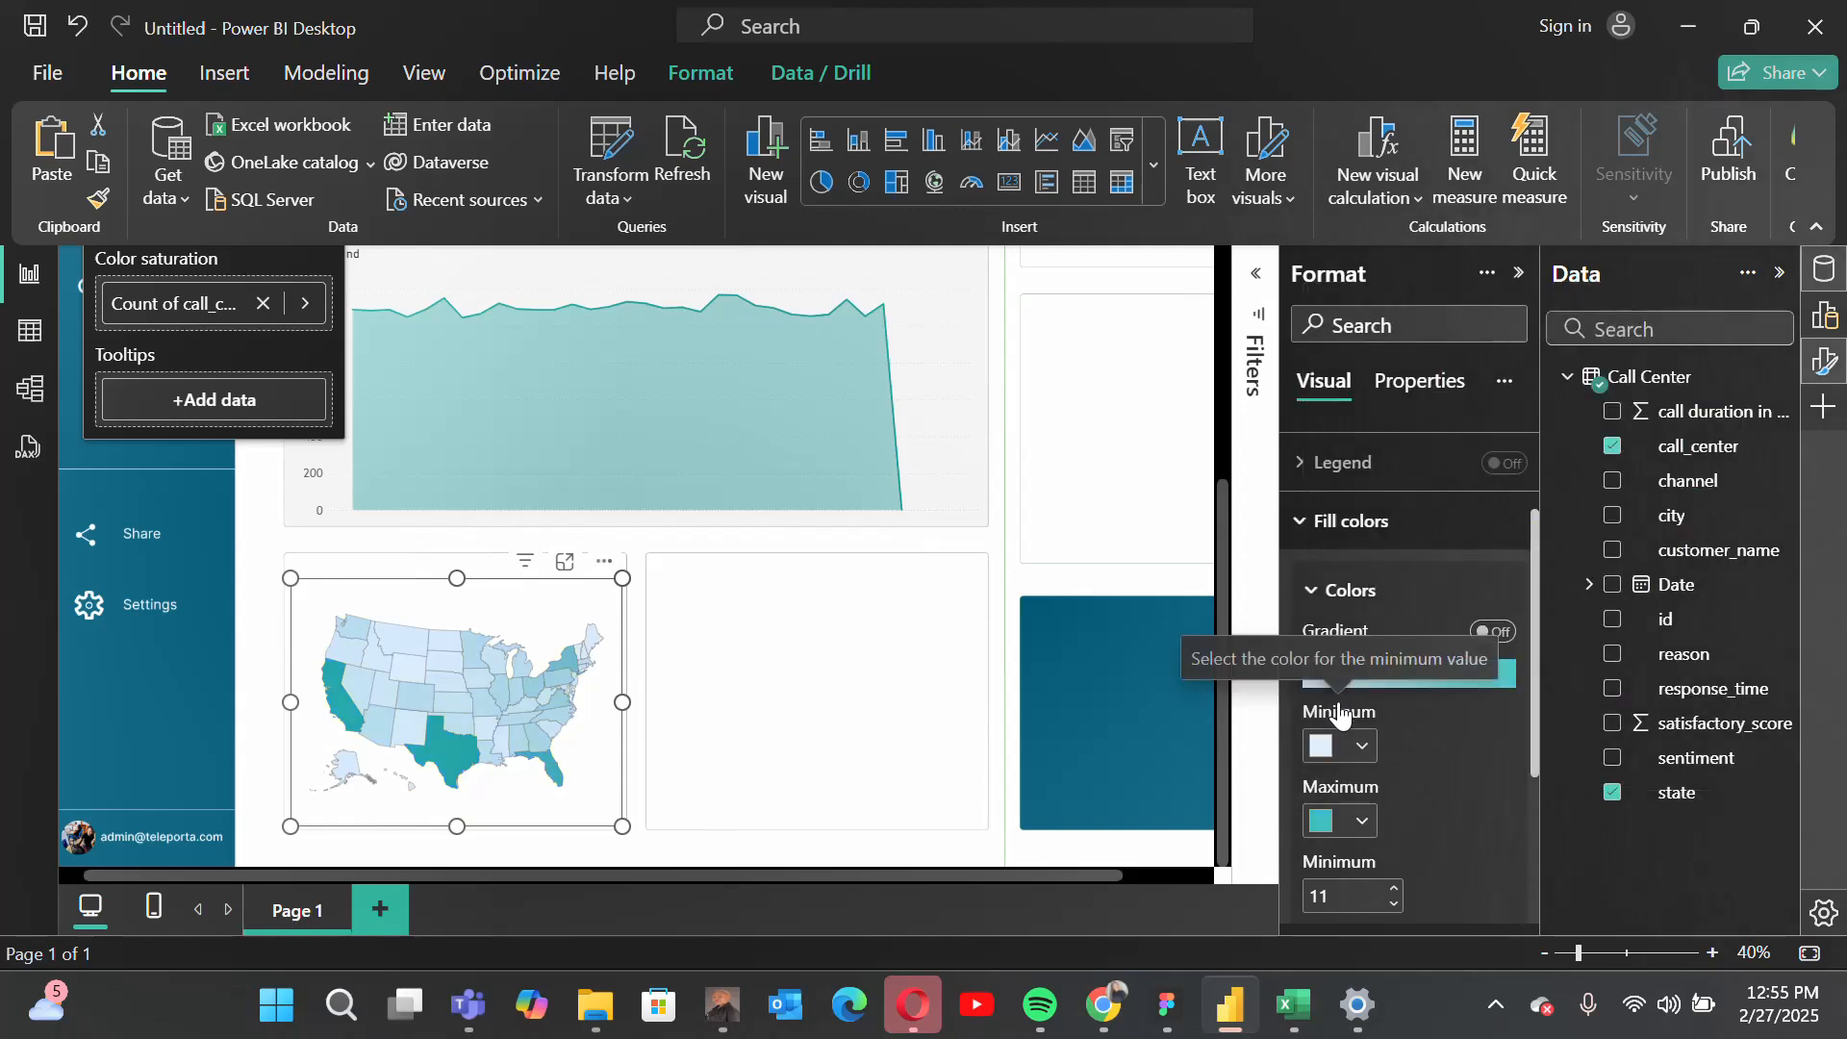
# Step: Set the shape map's minimum fill color to a custom light turquoise and collapse the fill color settings
pyautogui.click(1325, 748)
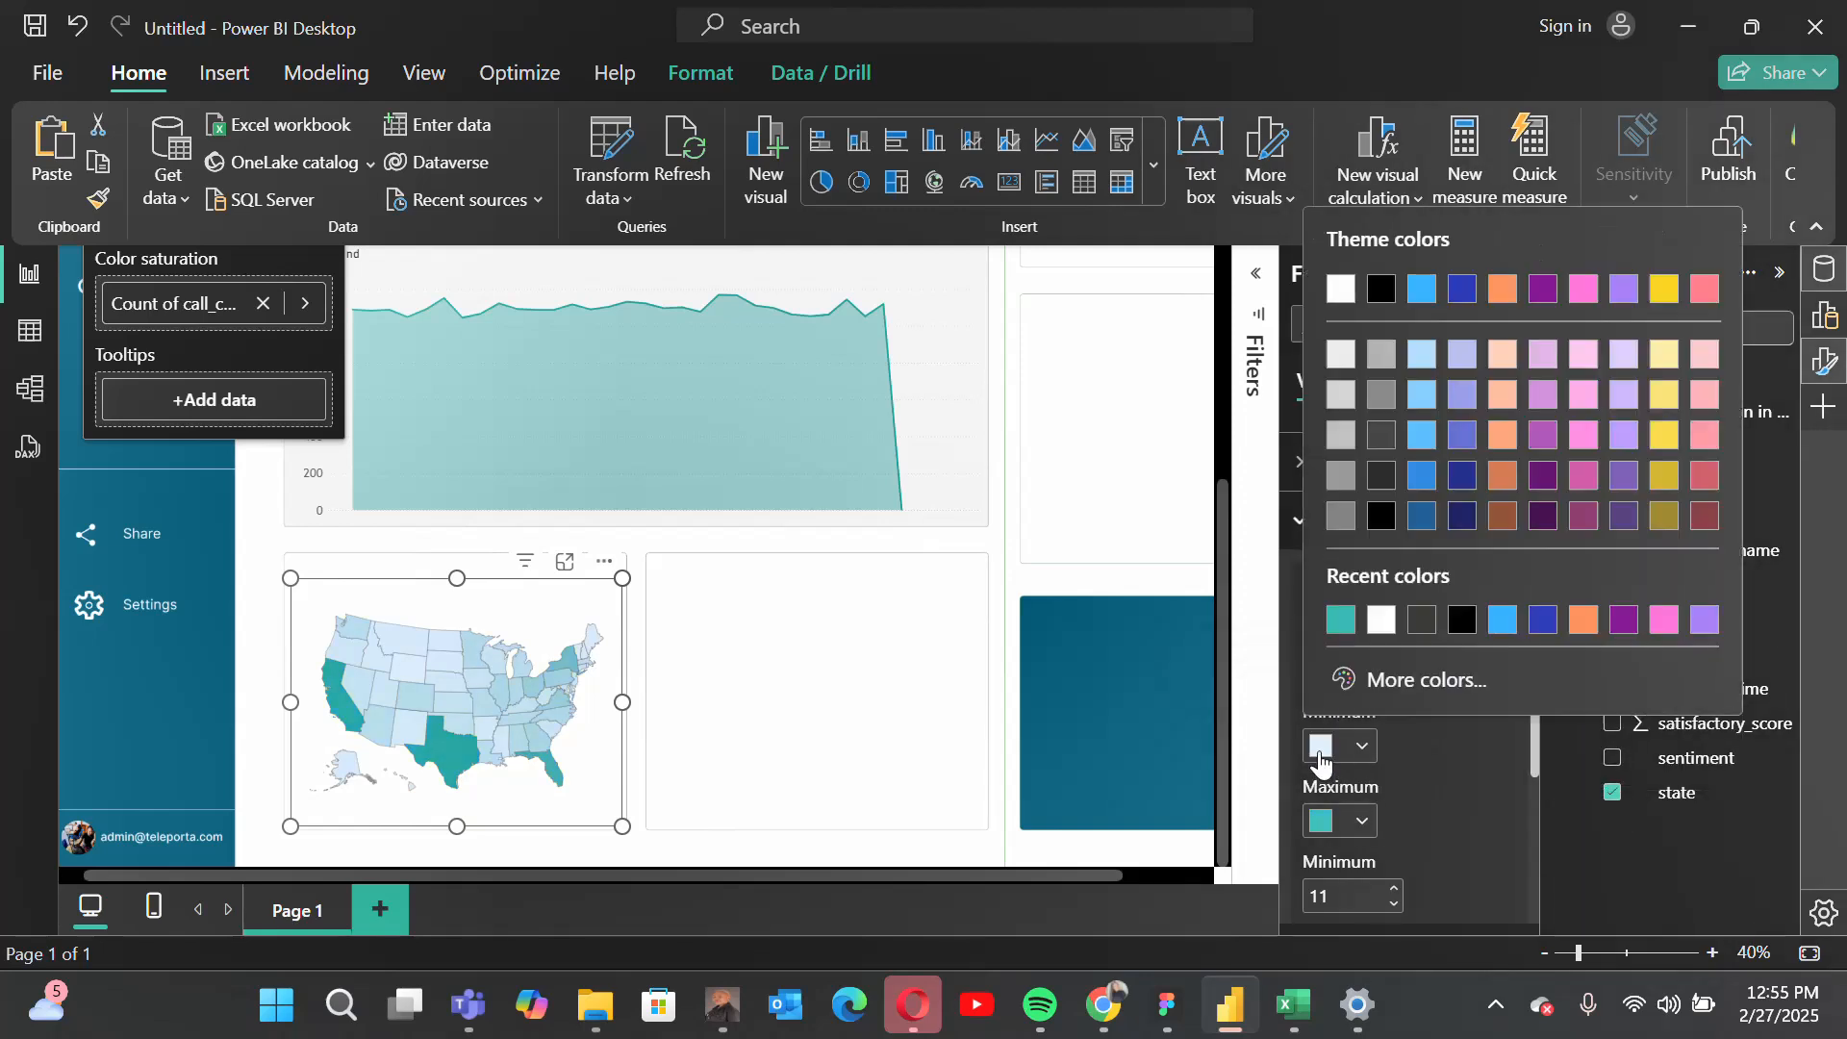
pyautogui.click(1375, 681)
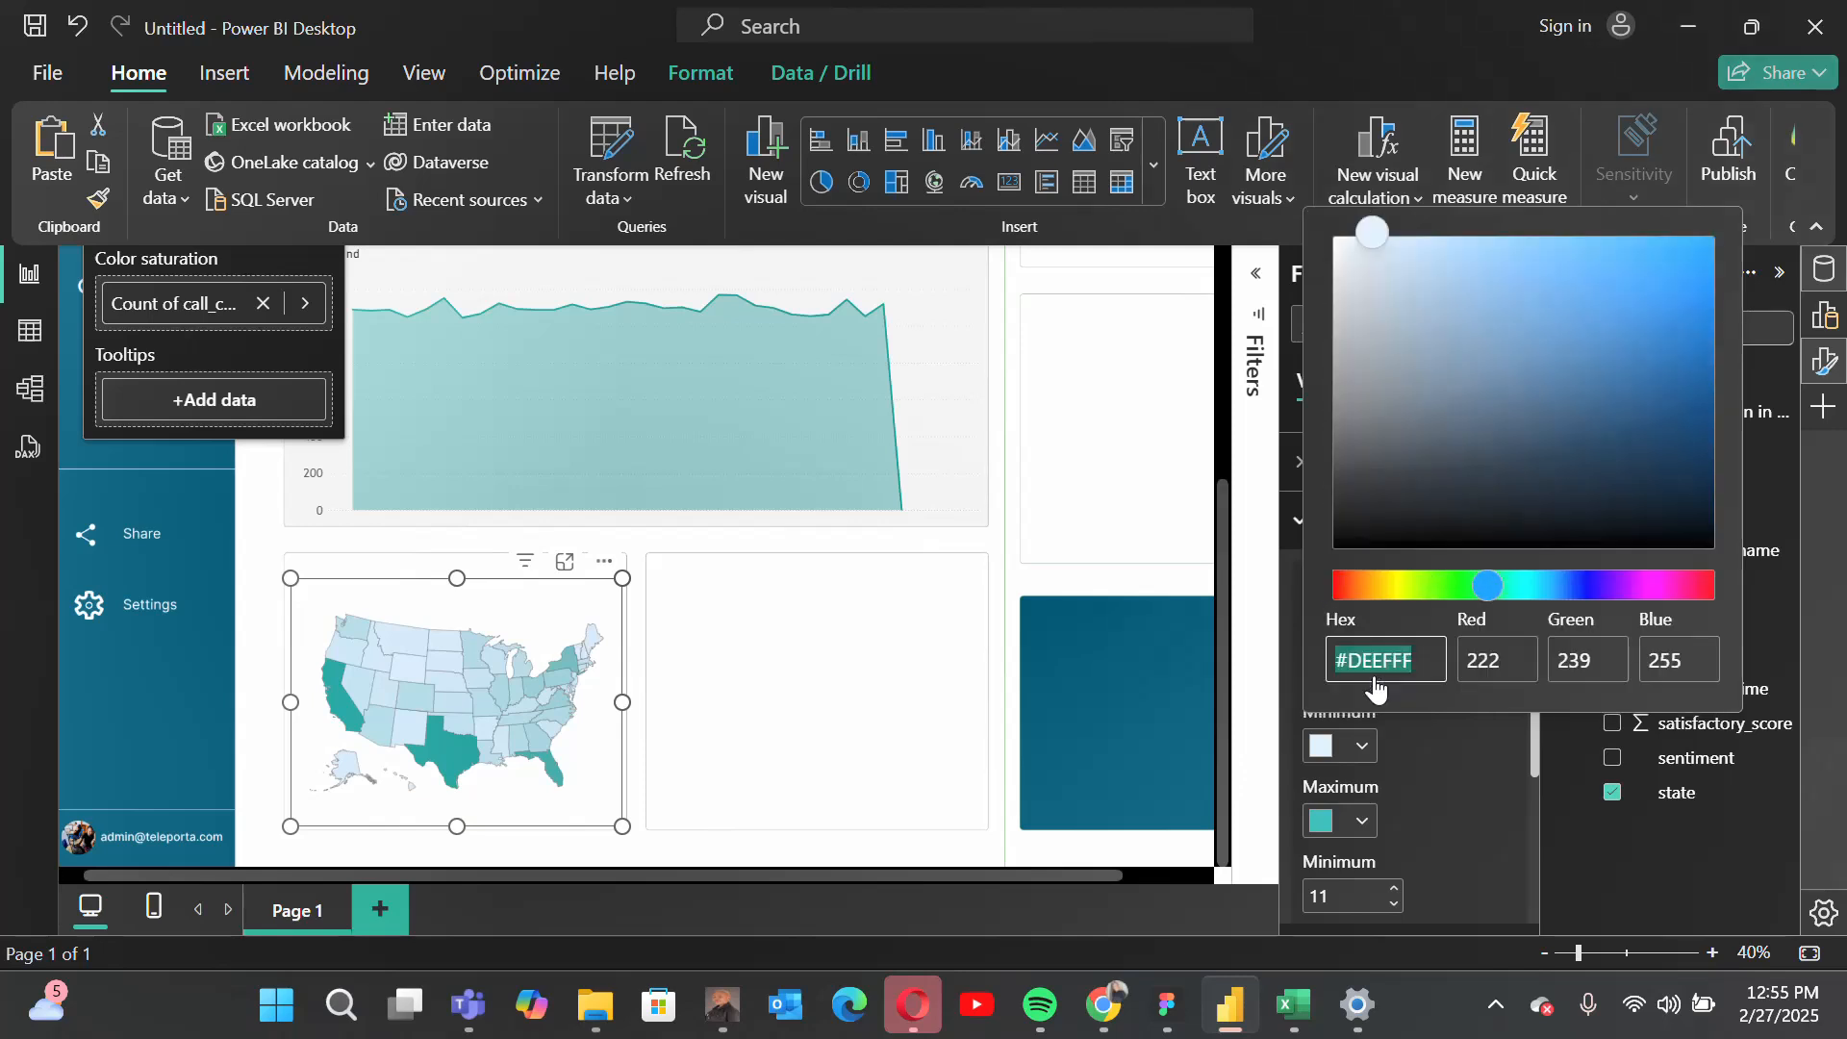
pyautogui.click(1478, 282)
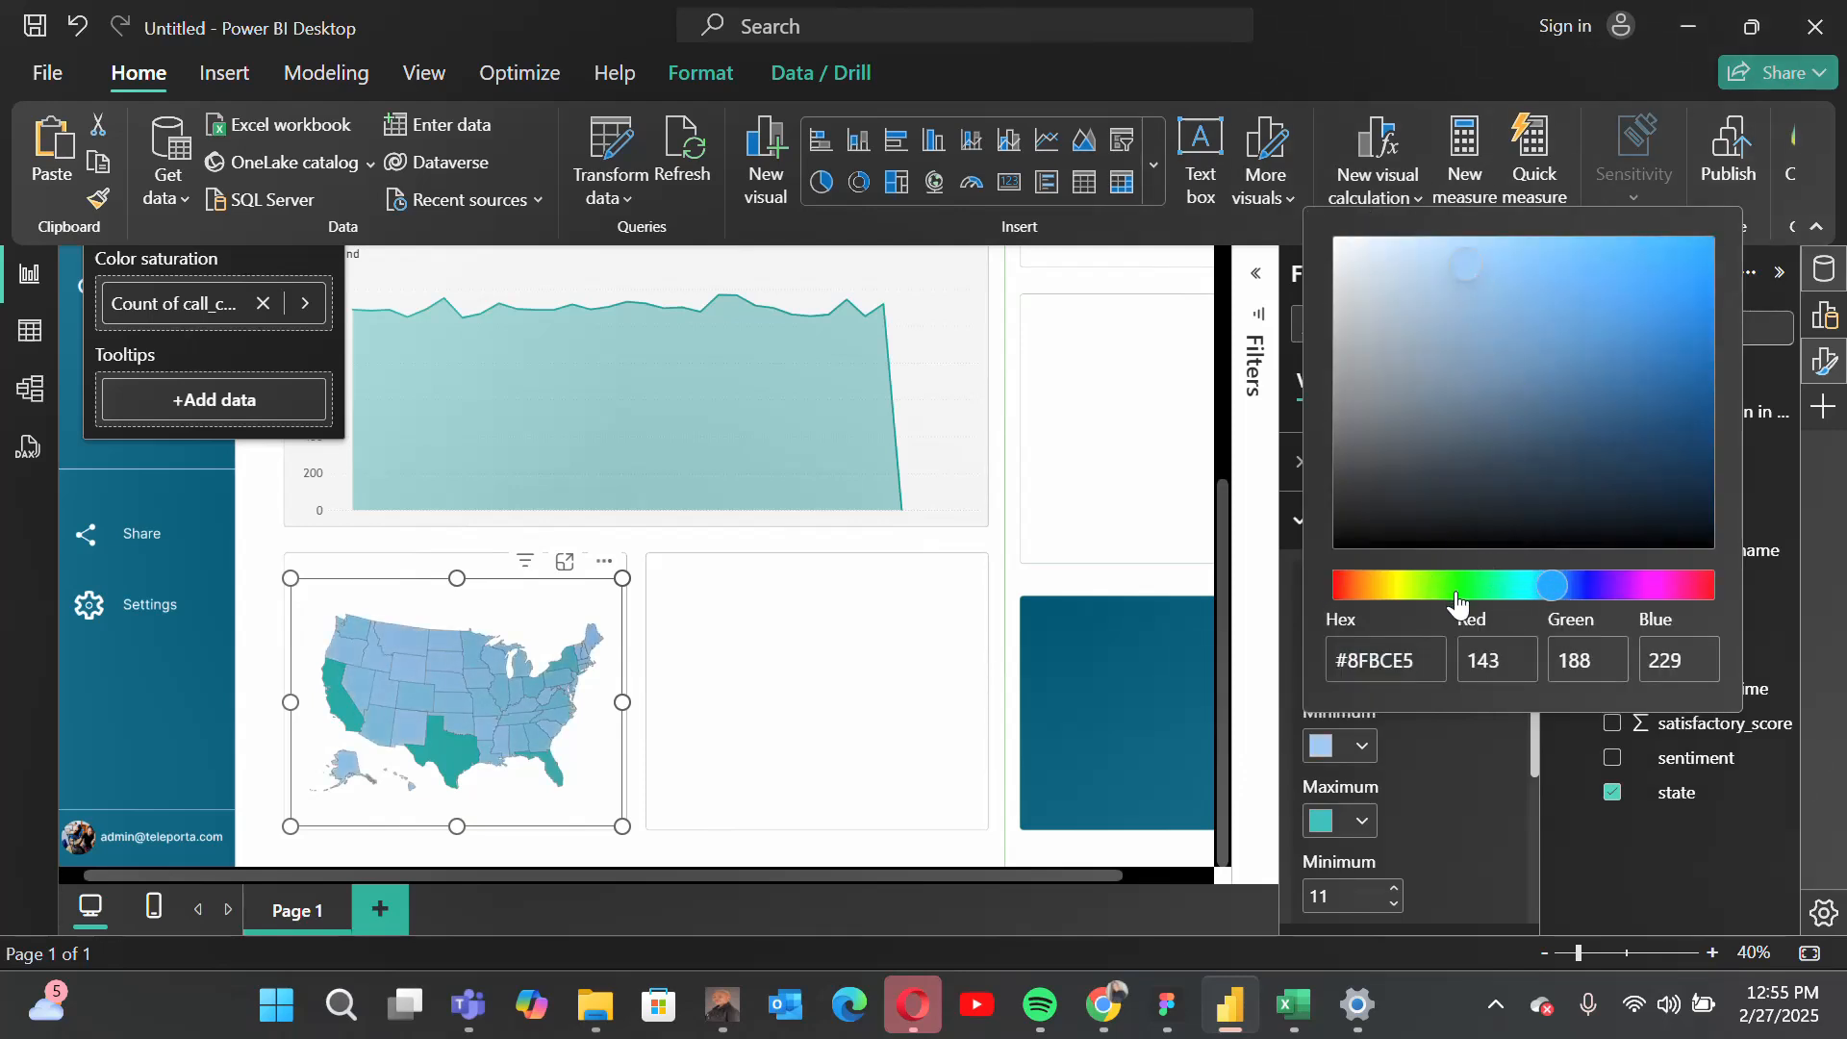
pyautogui.click(1496, 586)
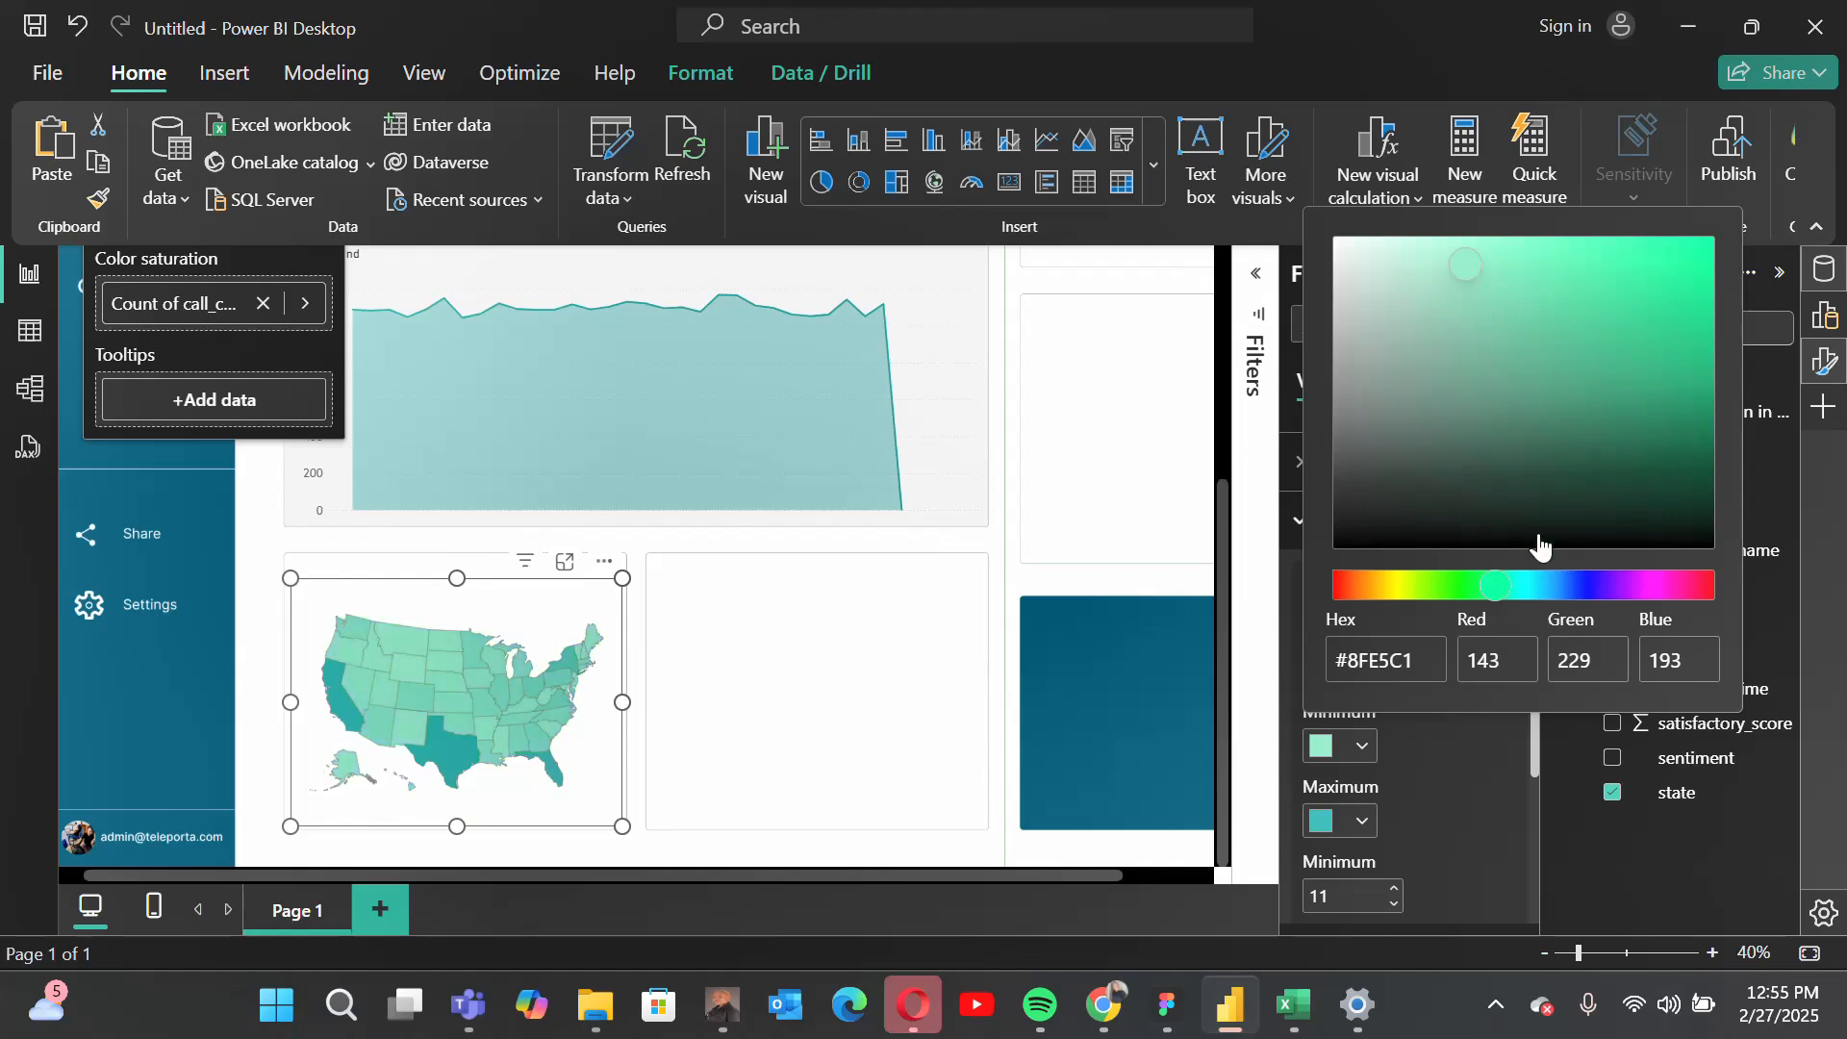
pyautogui.click(1519, 584)
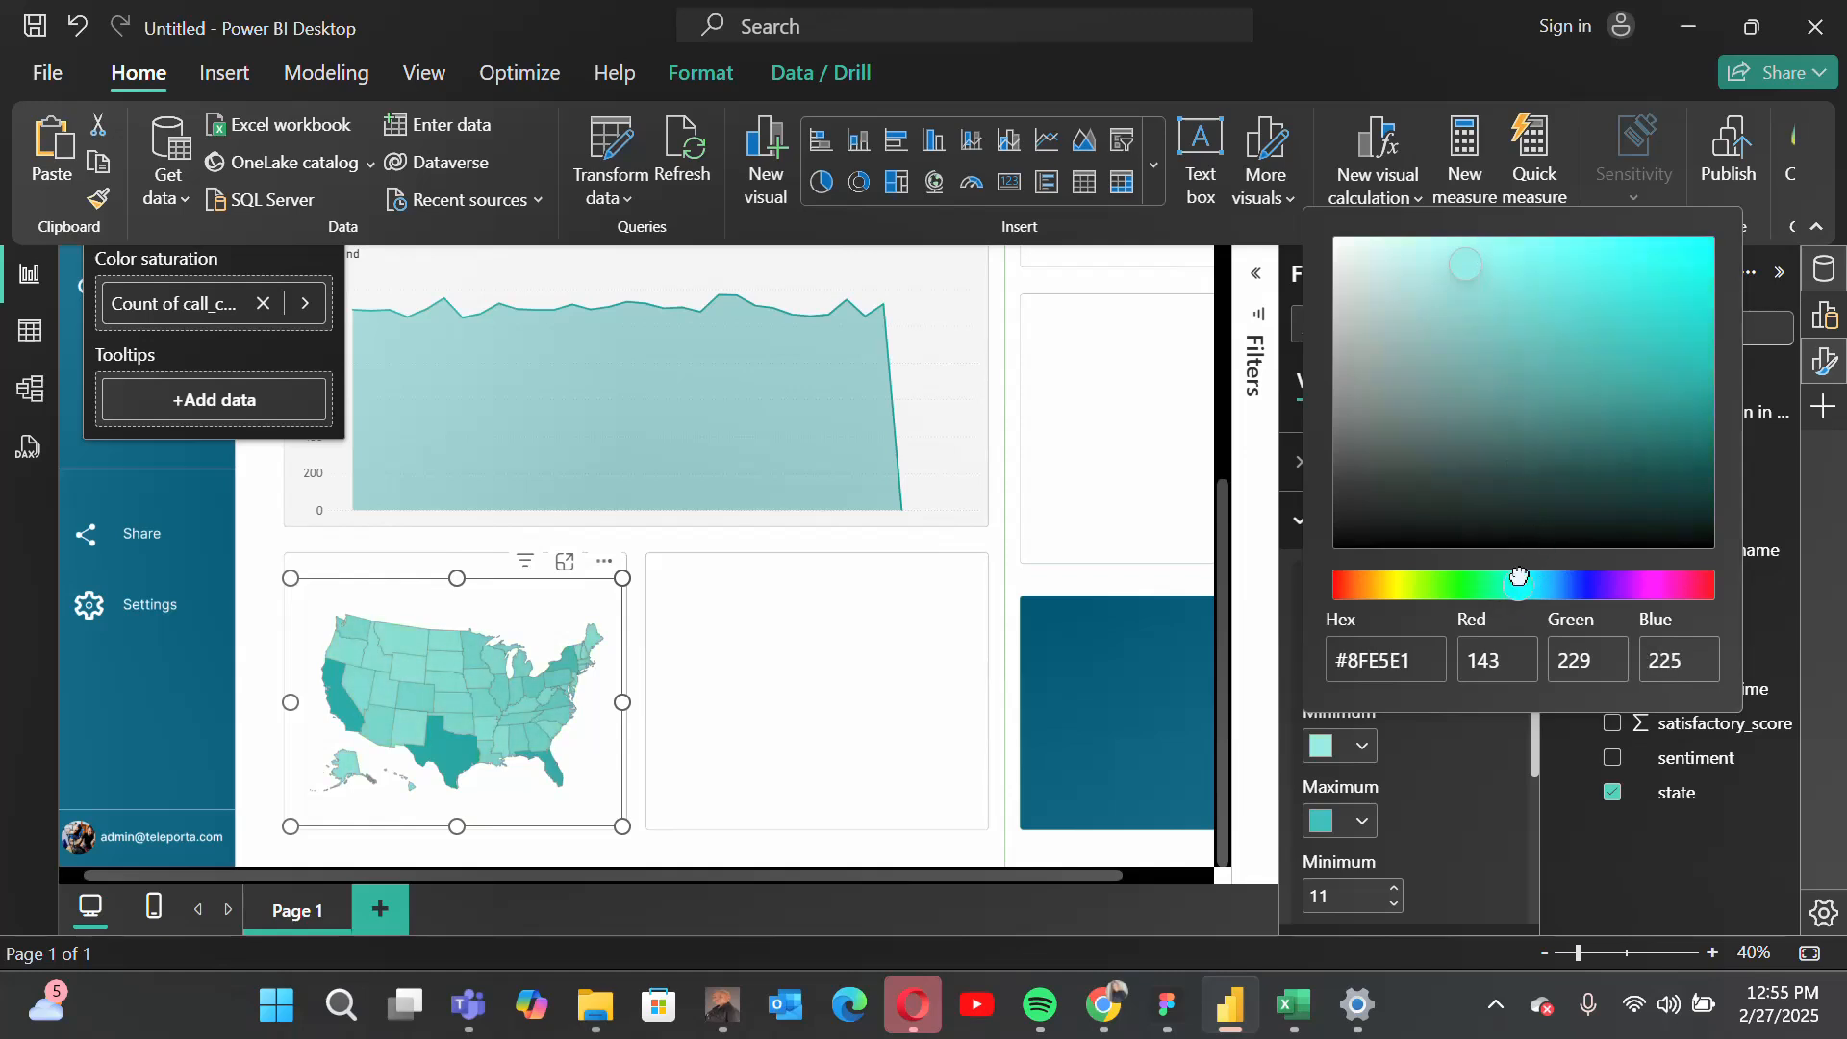
pyautogui.click(1254, 579)
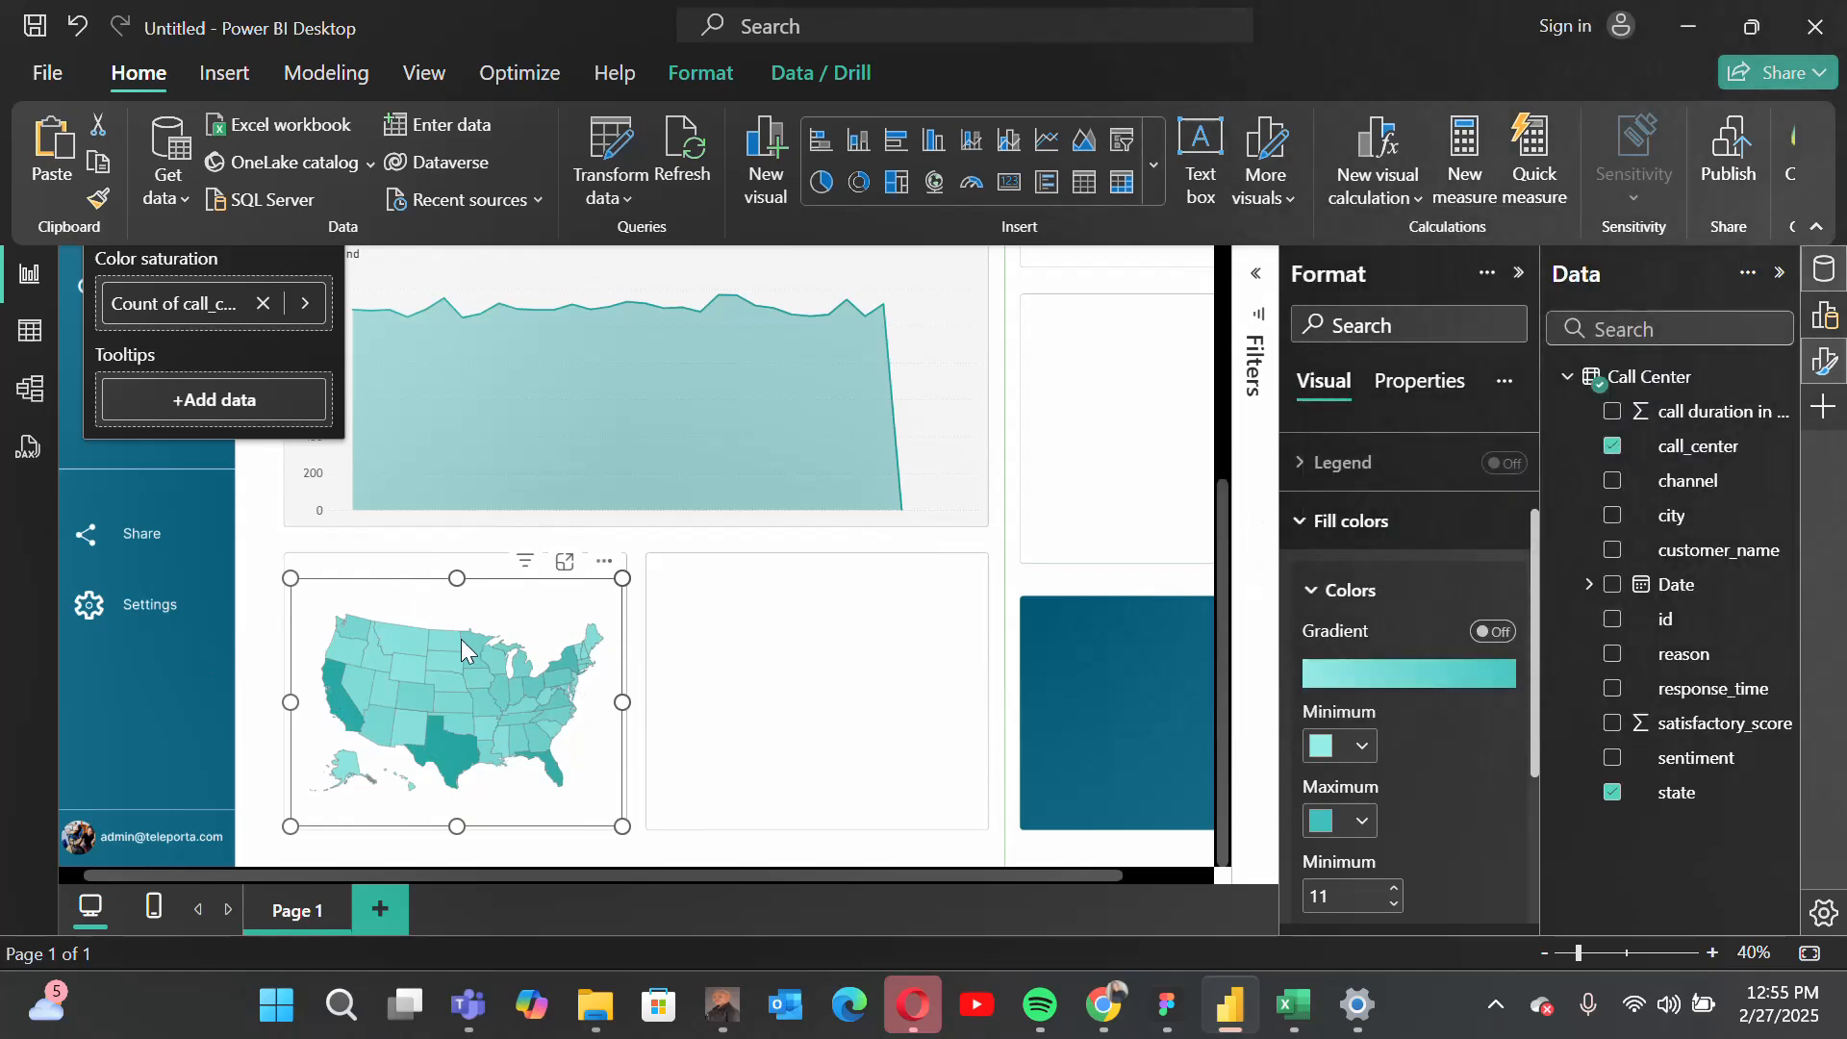
pyautogui.click(1316, 527)
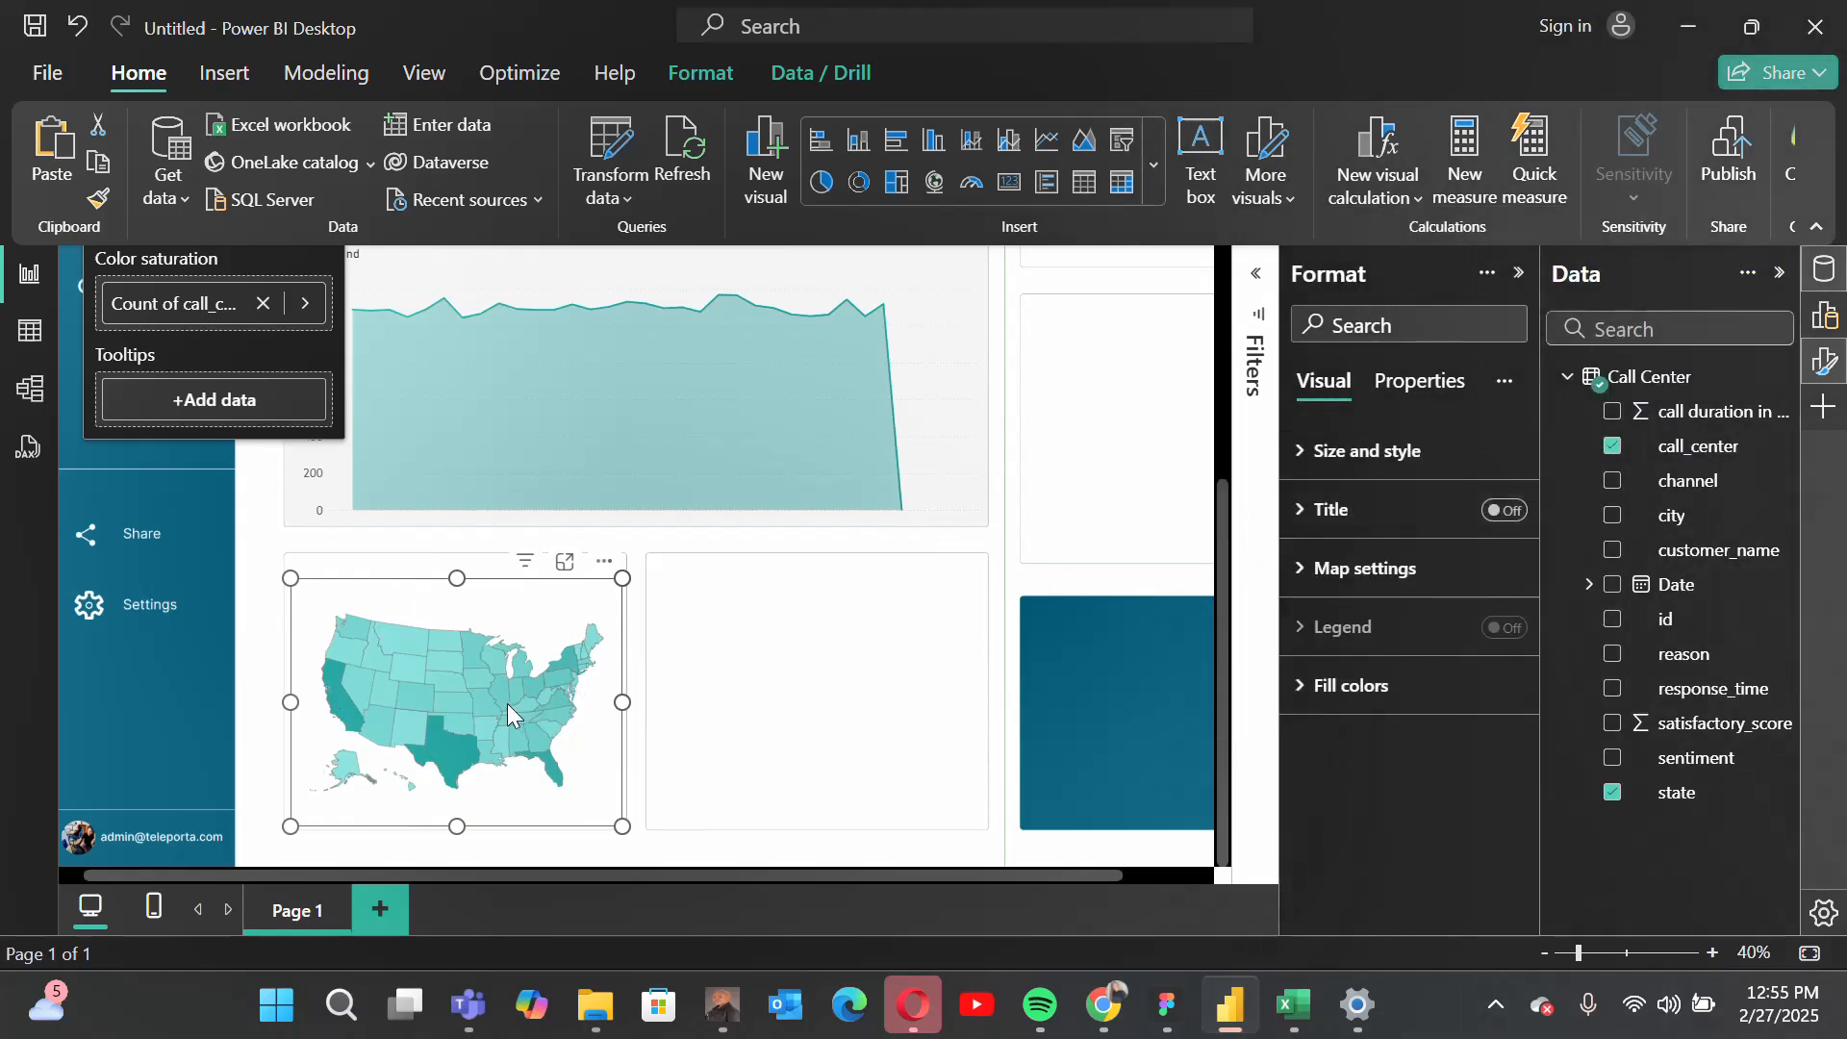
# Step: Check the call_center counts for Texas and California on the shape map
pyautogui.moveTo(447, 746)
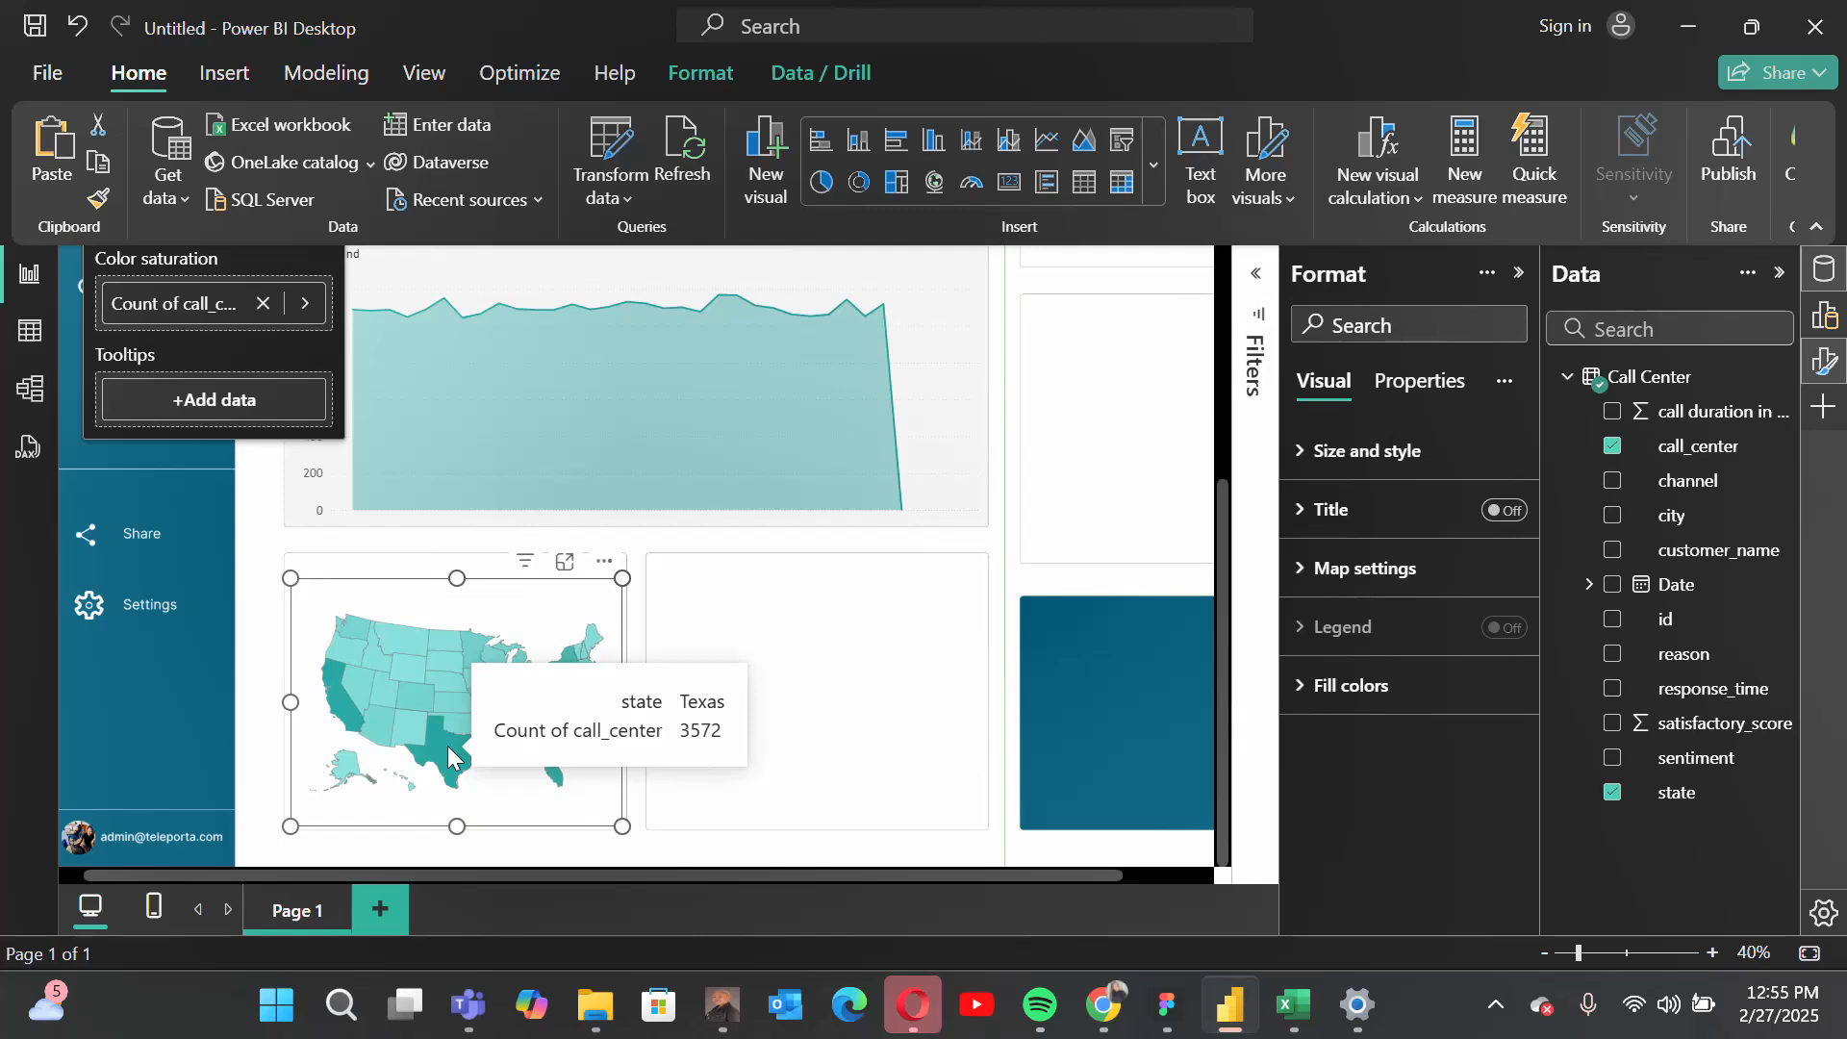
pyautogui.moveTo(335, 707)
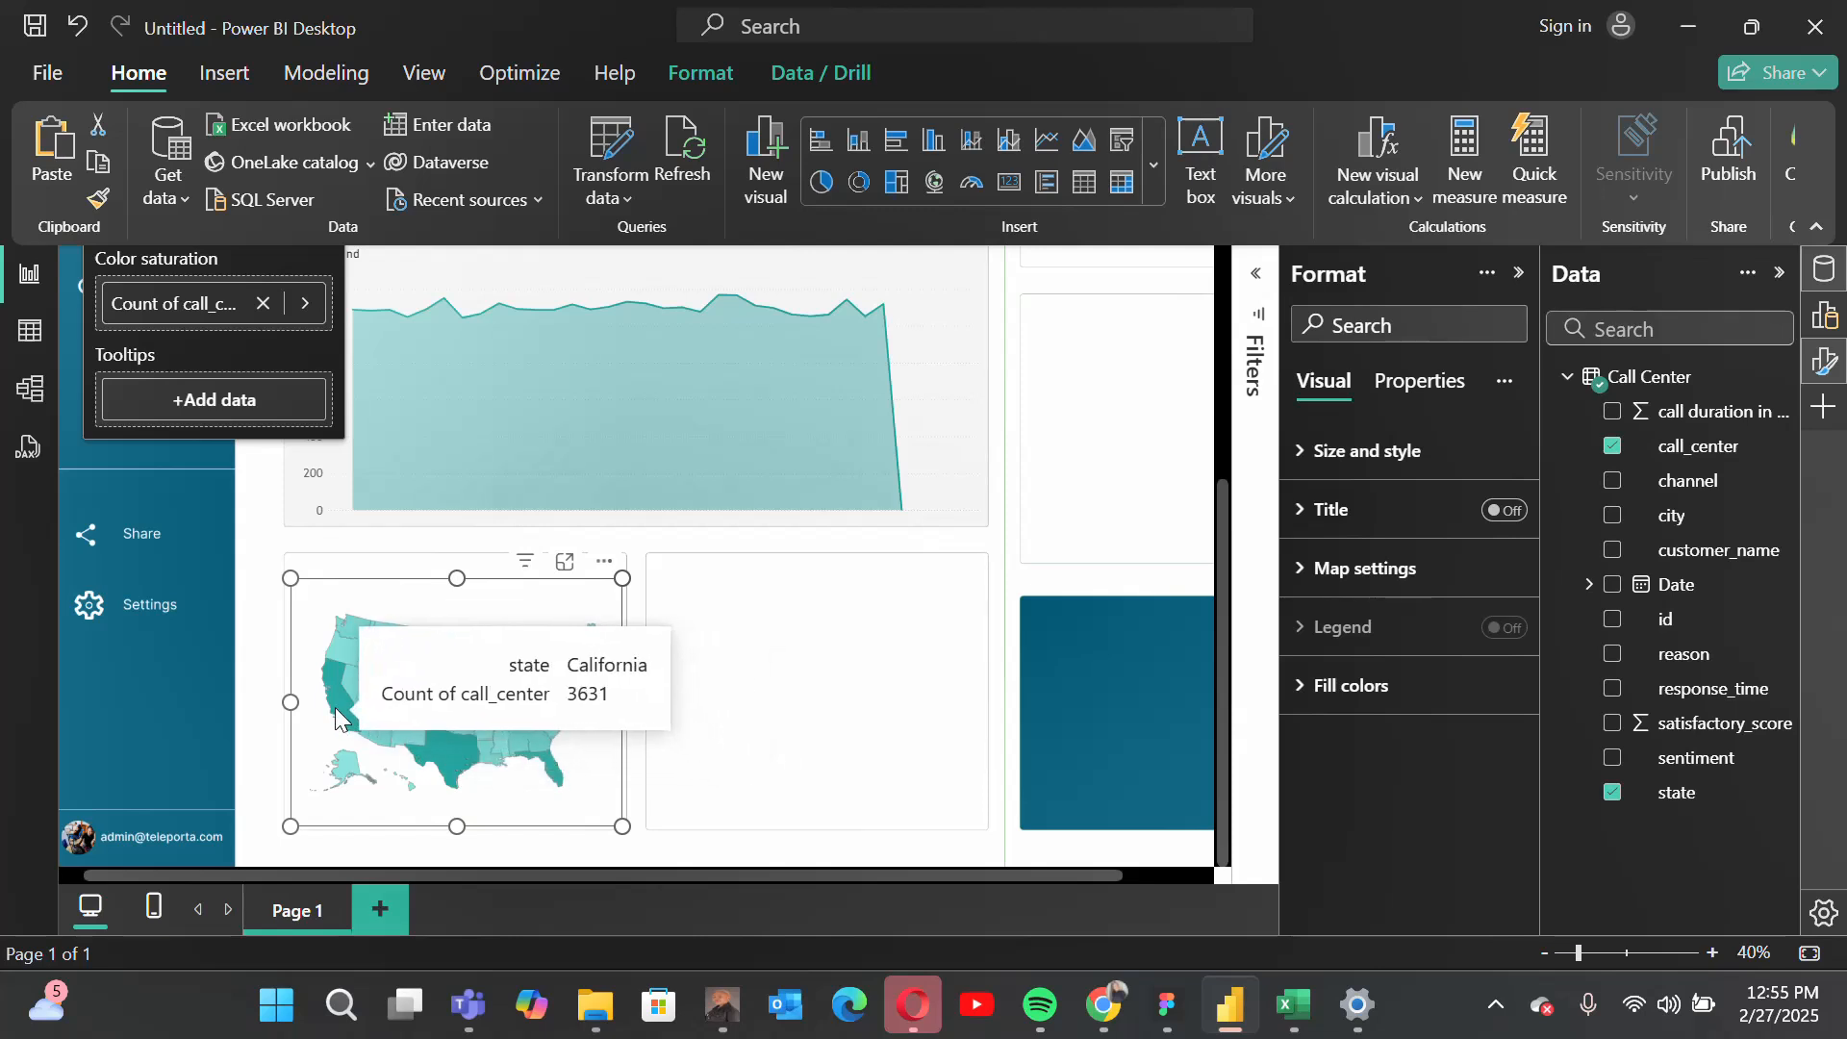
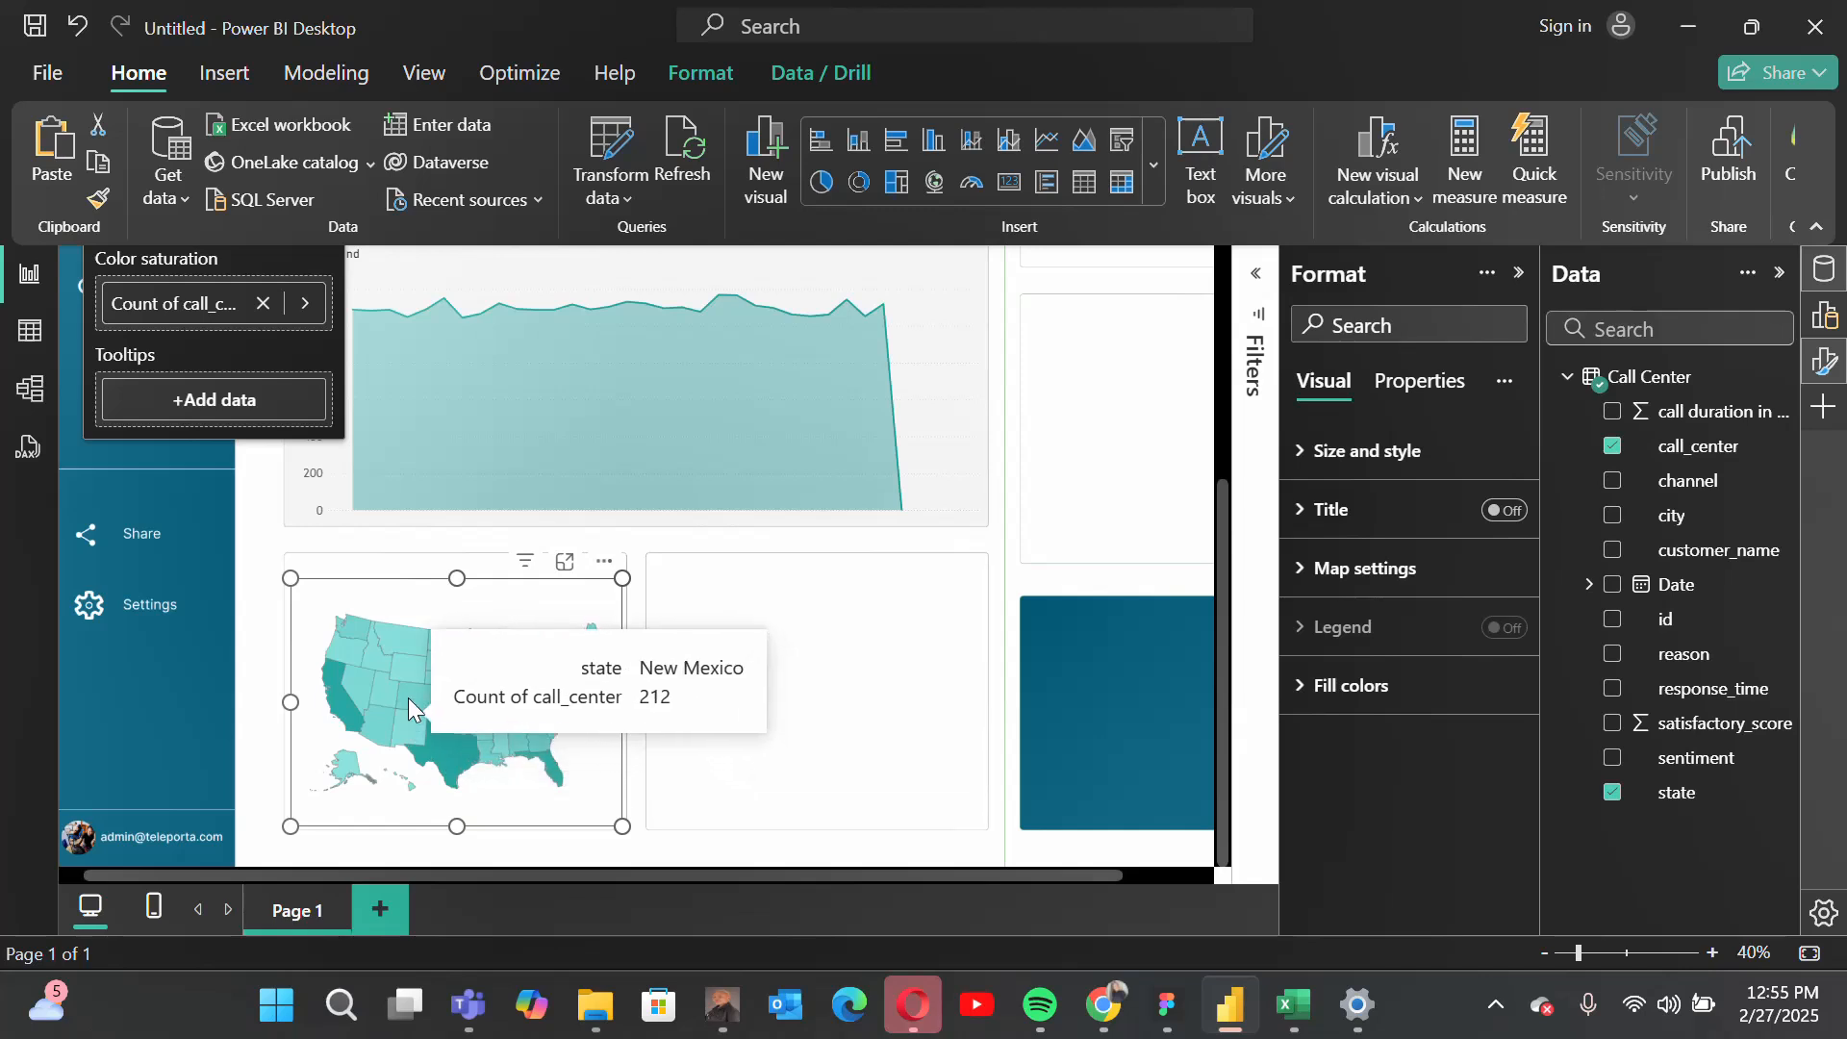
# Step: Lower the state map's upper edge, move the Call Trend text box above the map and change its text to "Call Center by State"
pyautogui.moveTo(407, 691)
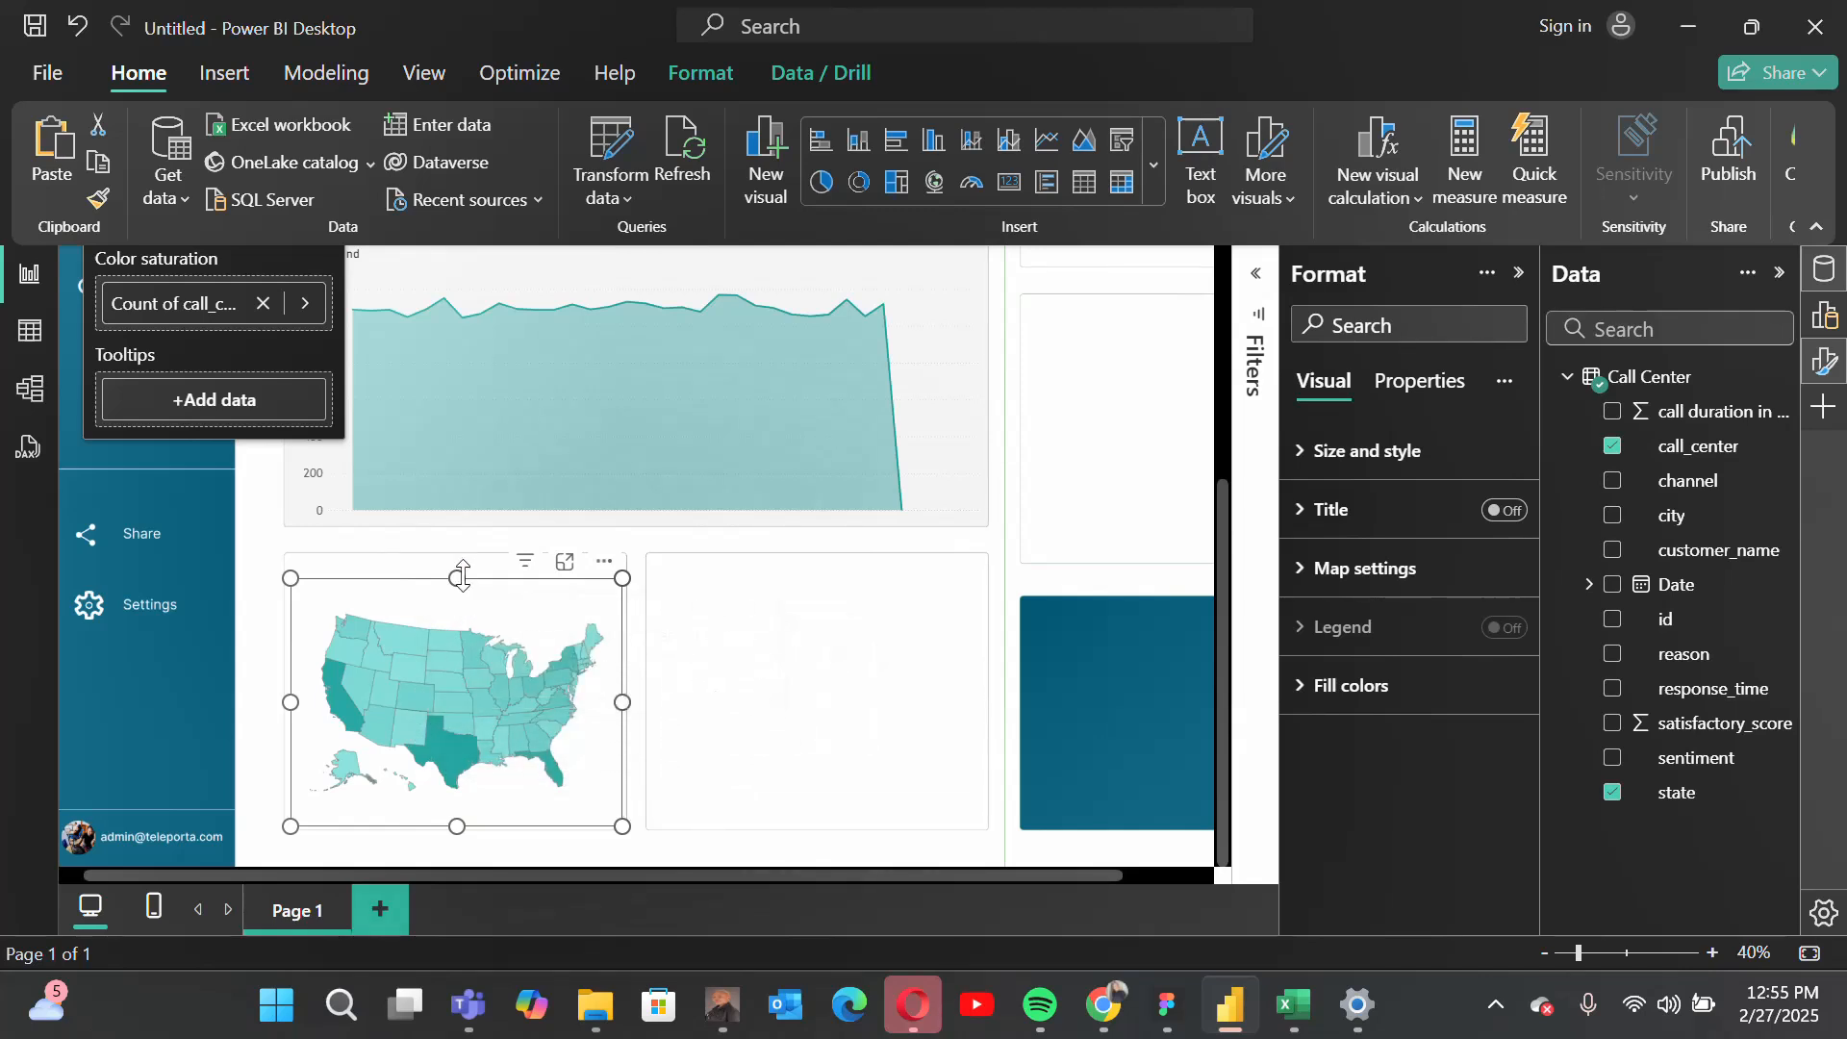
pyautogui.moveTo(462, 575); pyautogui.dragTo(466, 597)
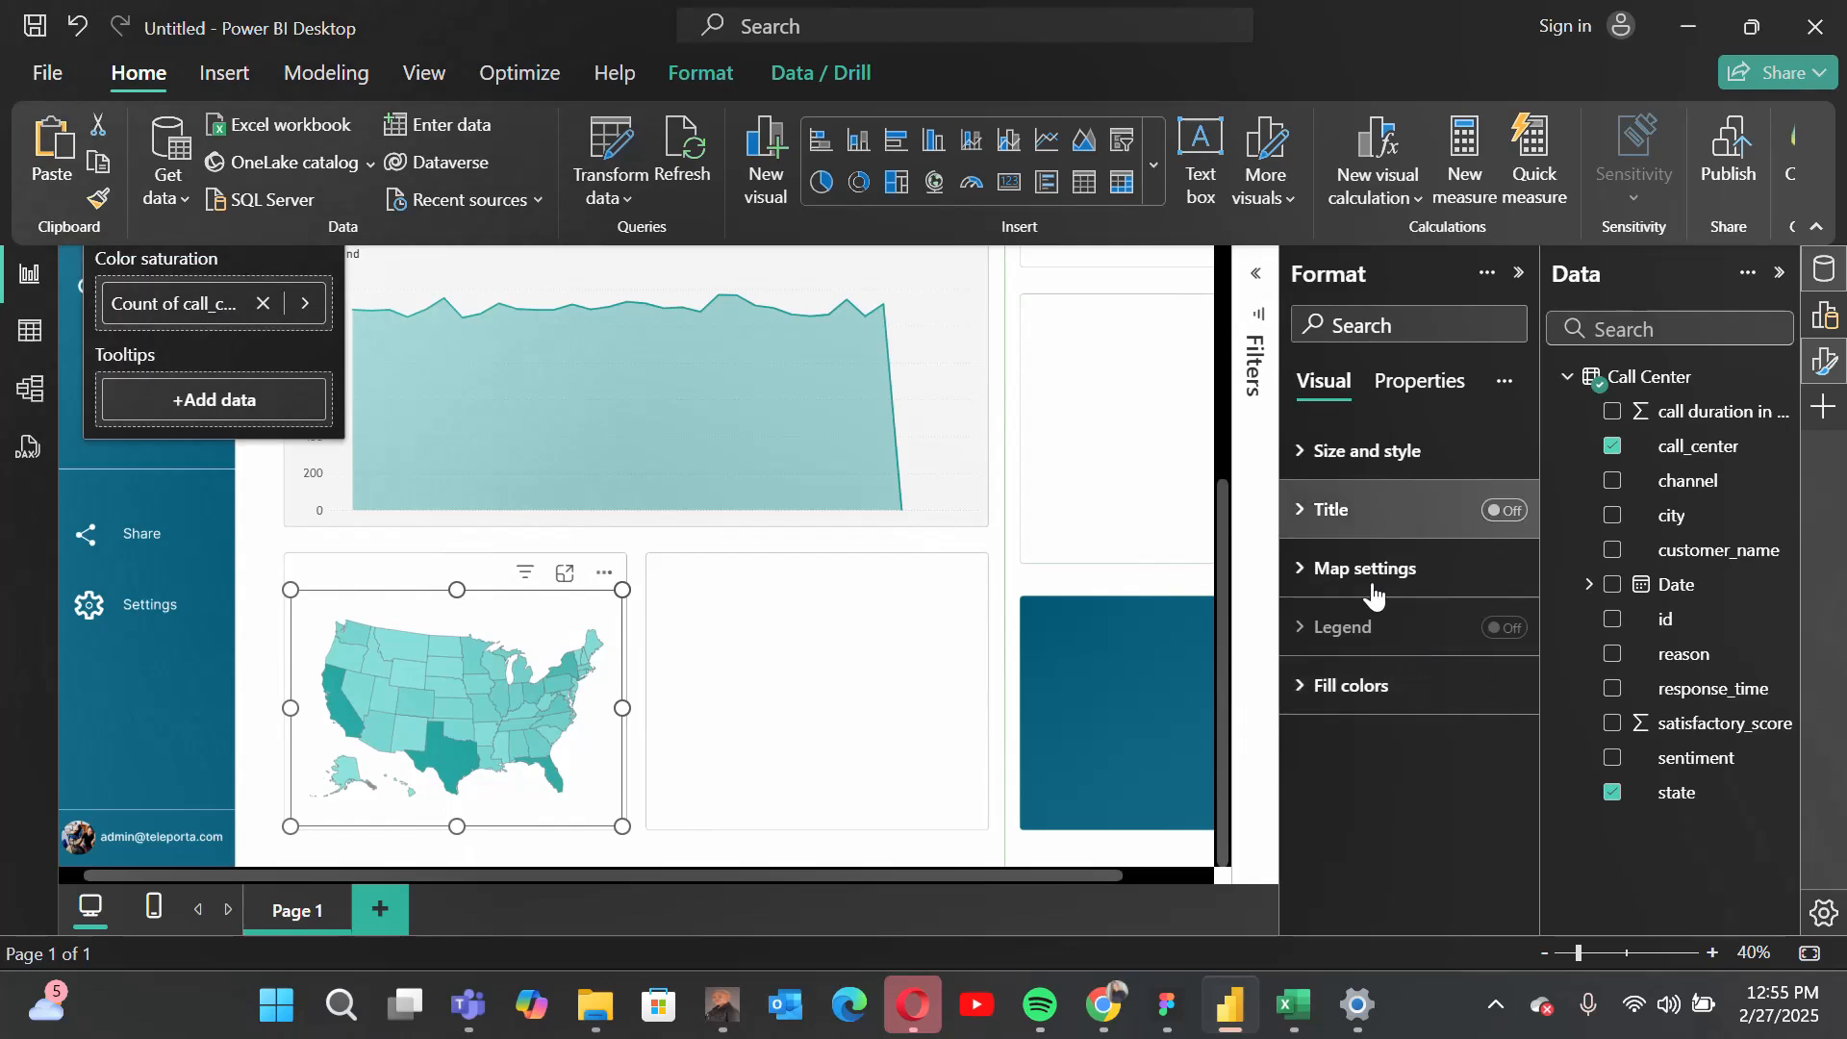
pyautogui.scroll(2, 338, 533)
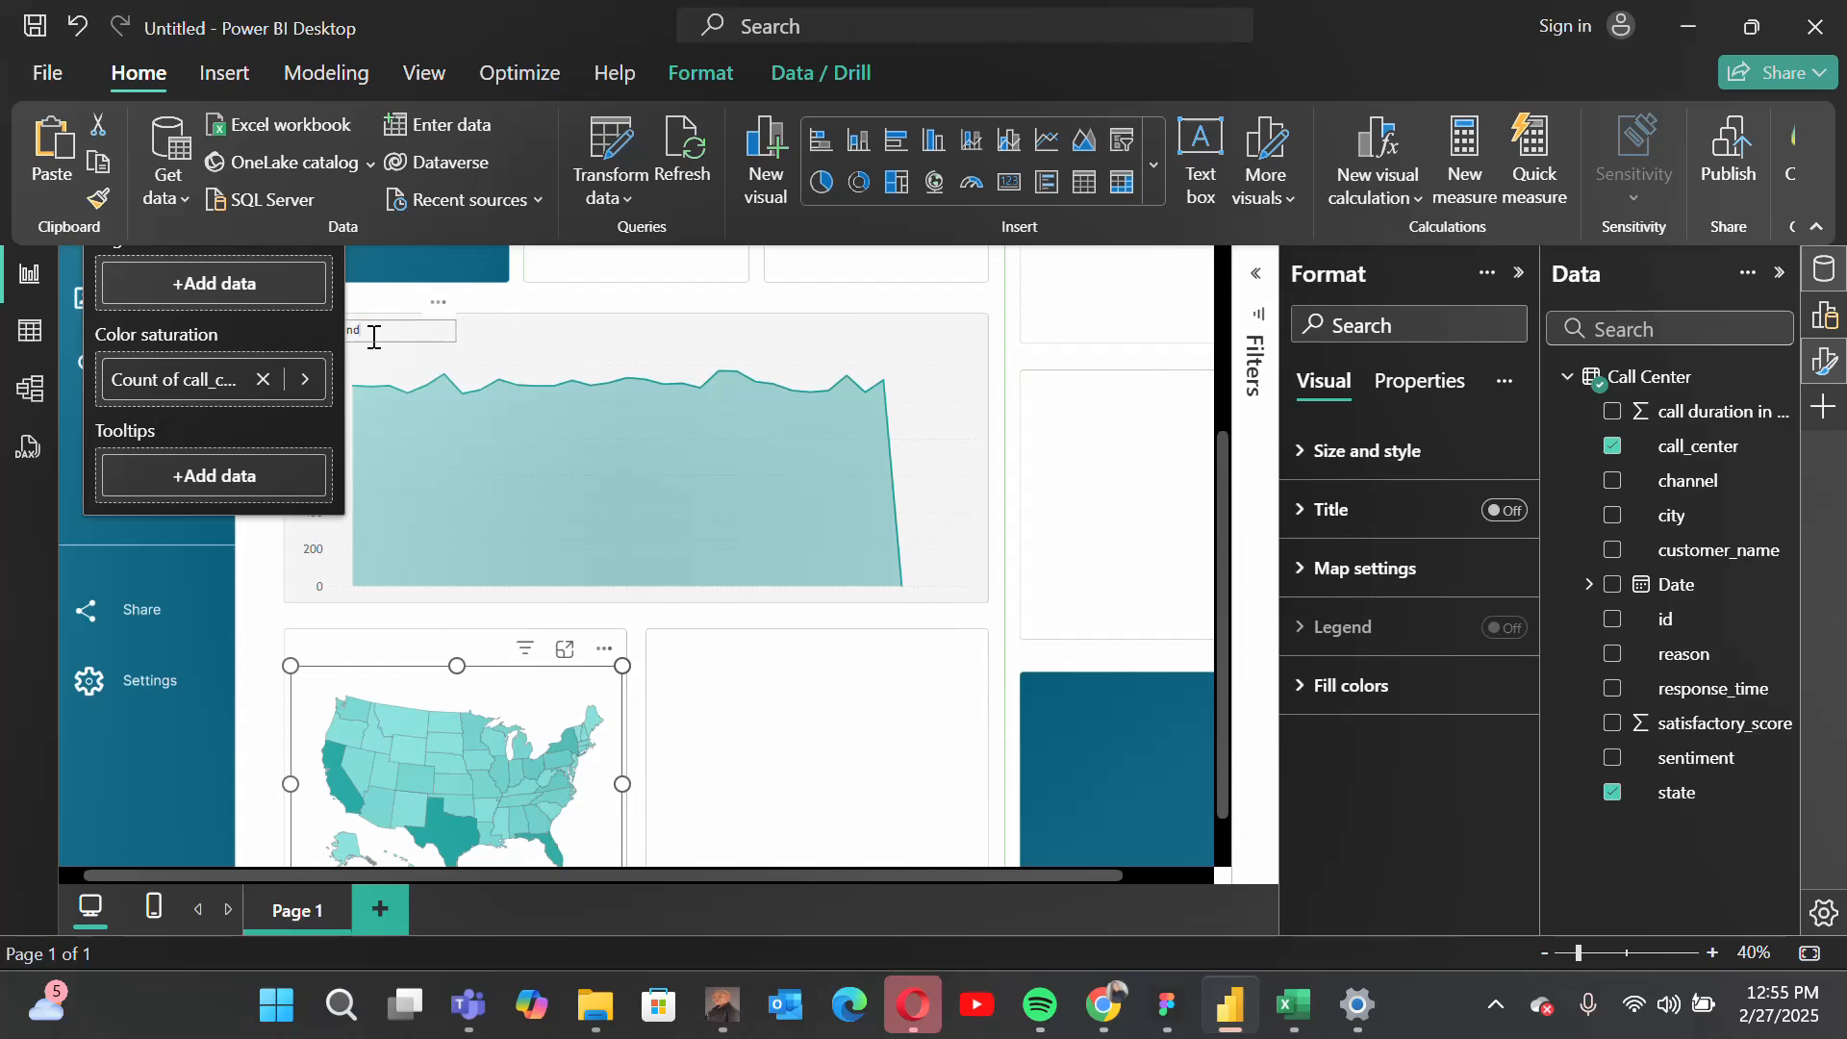
pyautogui.click(374, 336)
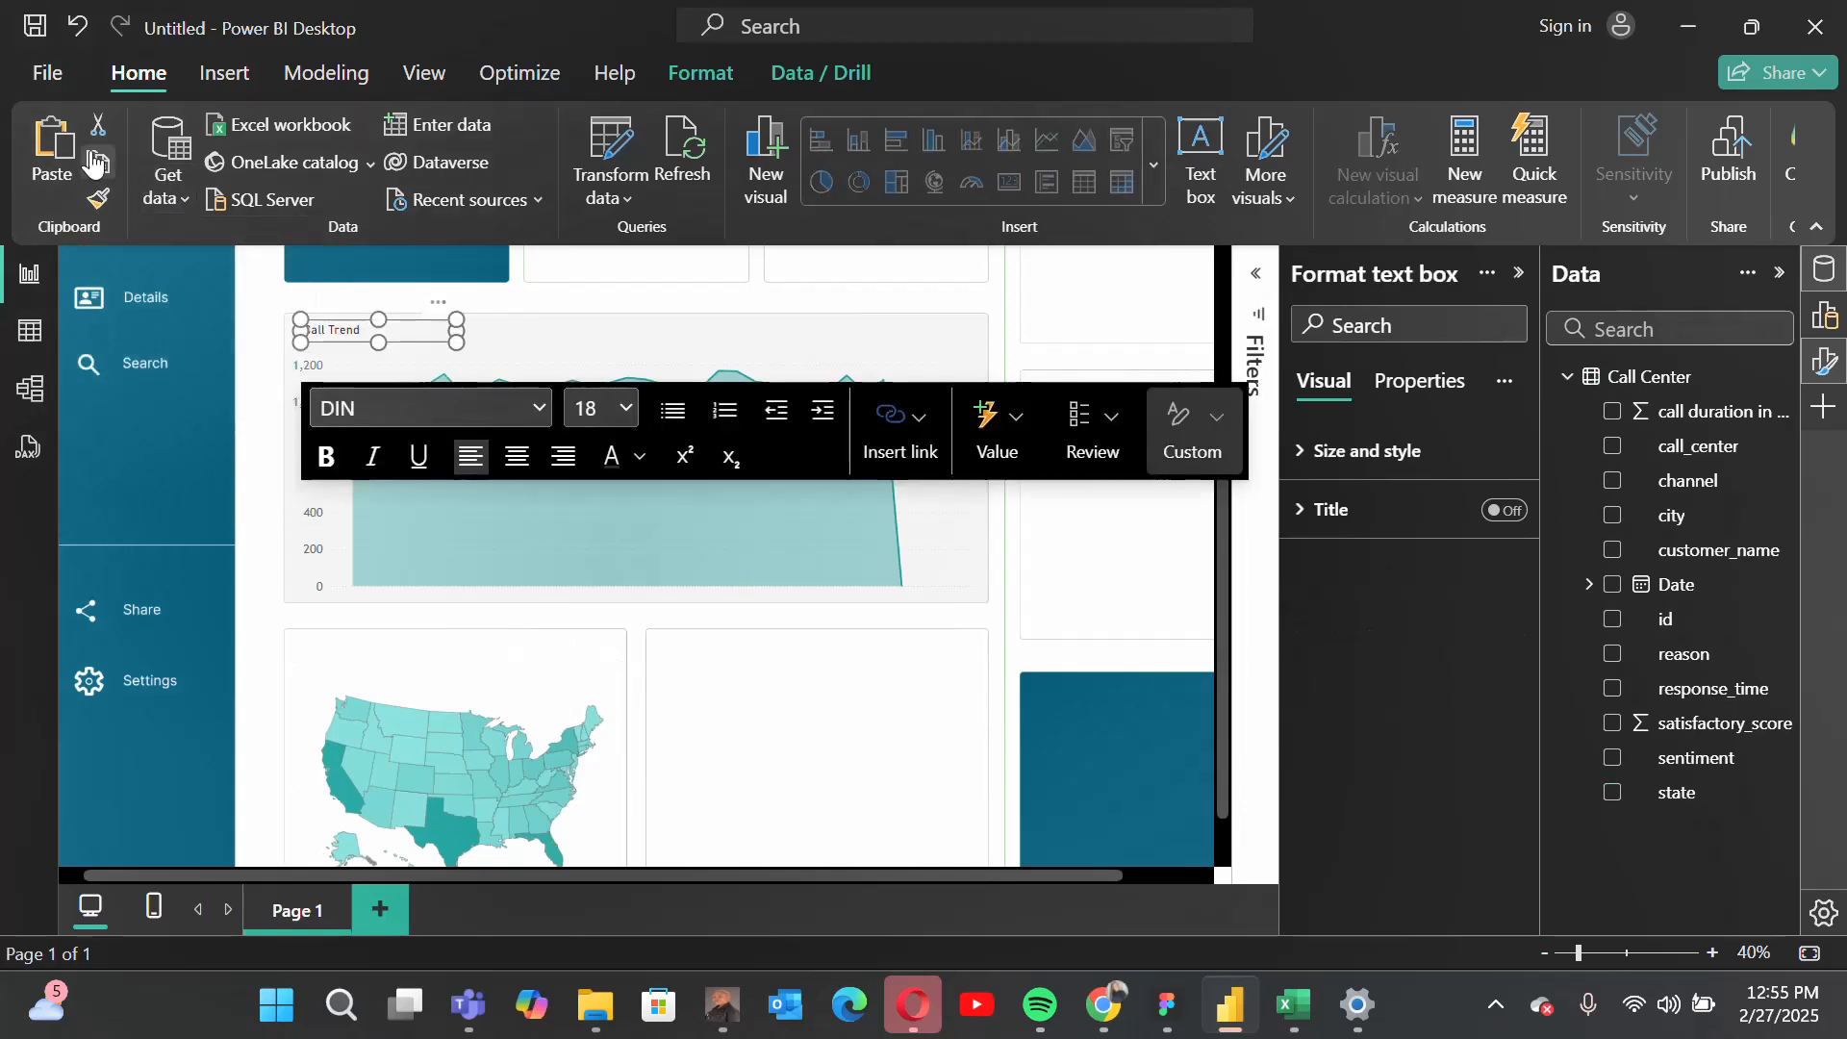
pyautogui.moveTo(452, 332); pyautogui.dragTo(452, 628)
pyautogui.tripleClick(340, 649)
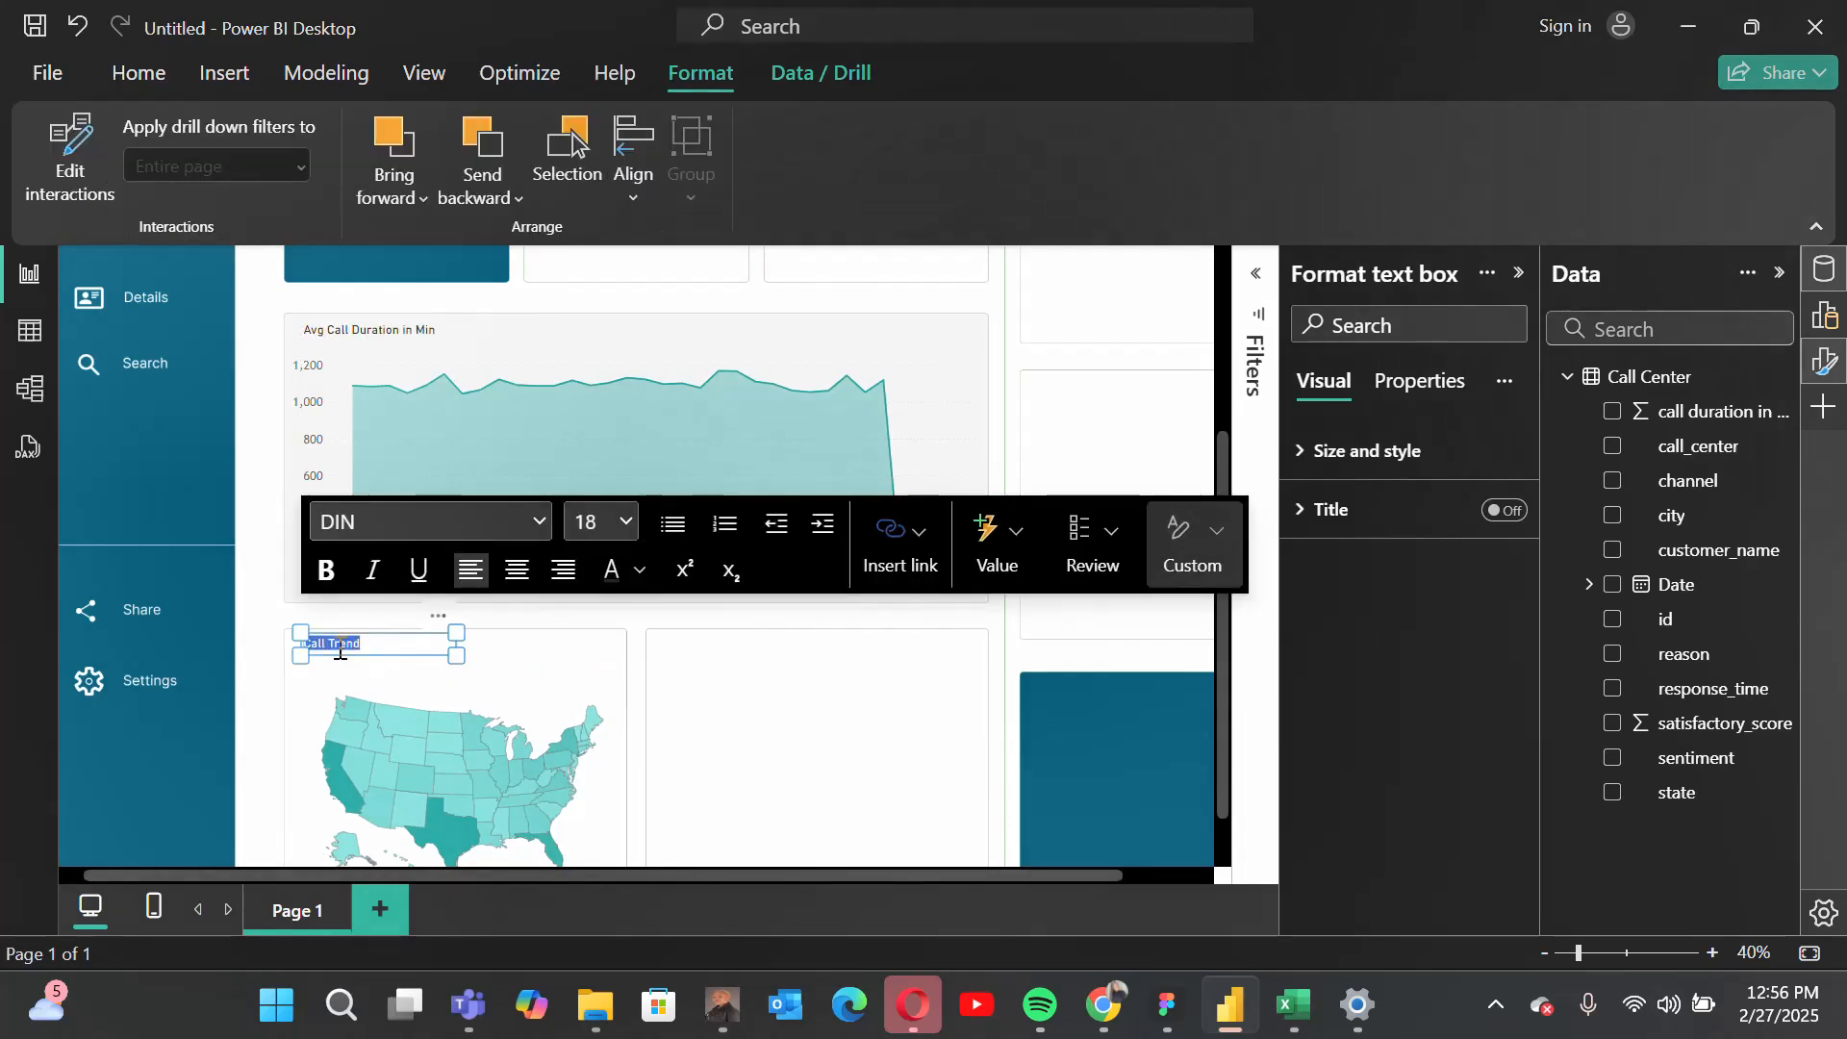
pyautogui.press('BackSpace')
pyautogui.write('Call Center by State')
pyautogui.press('Escape')
pyautogui.scroll(-1, 796, 737)
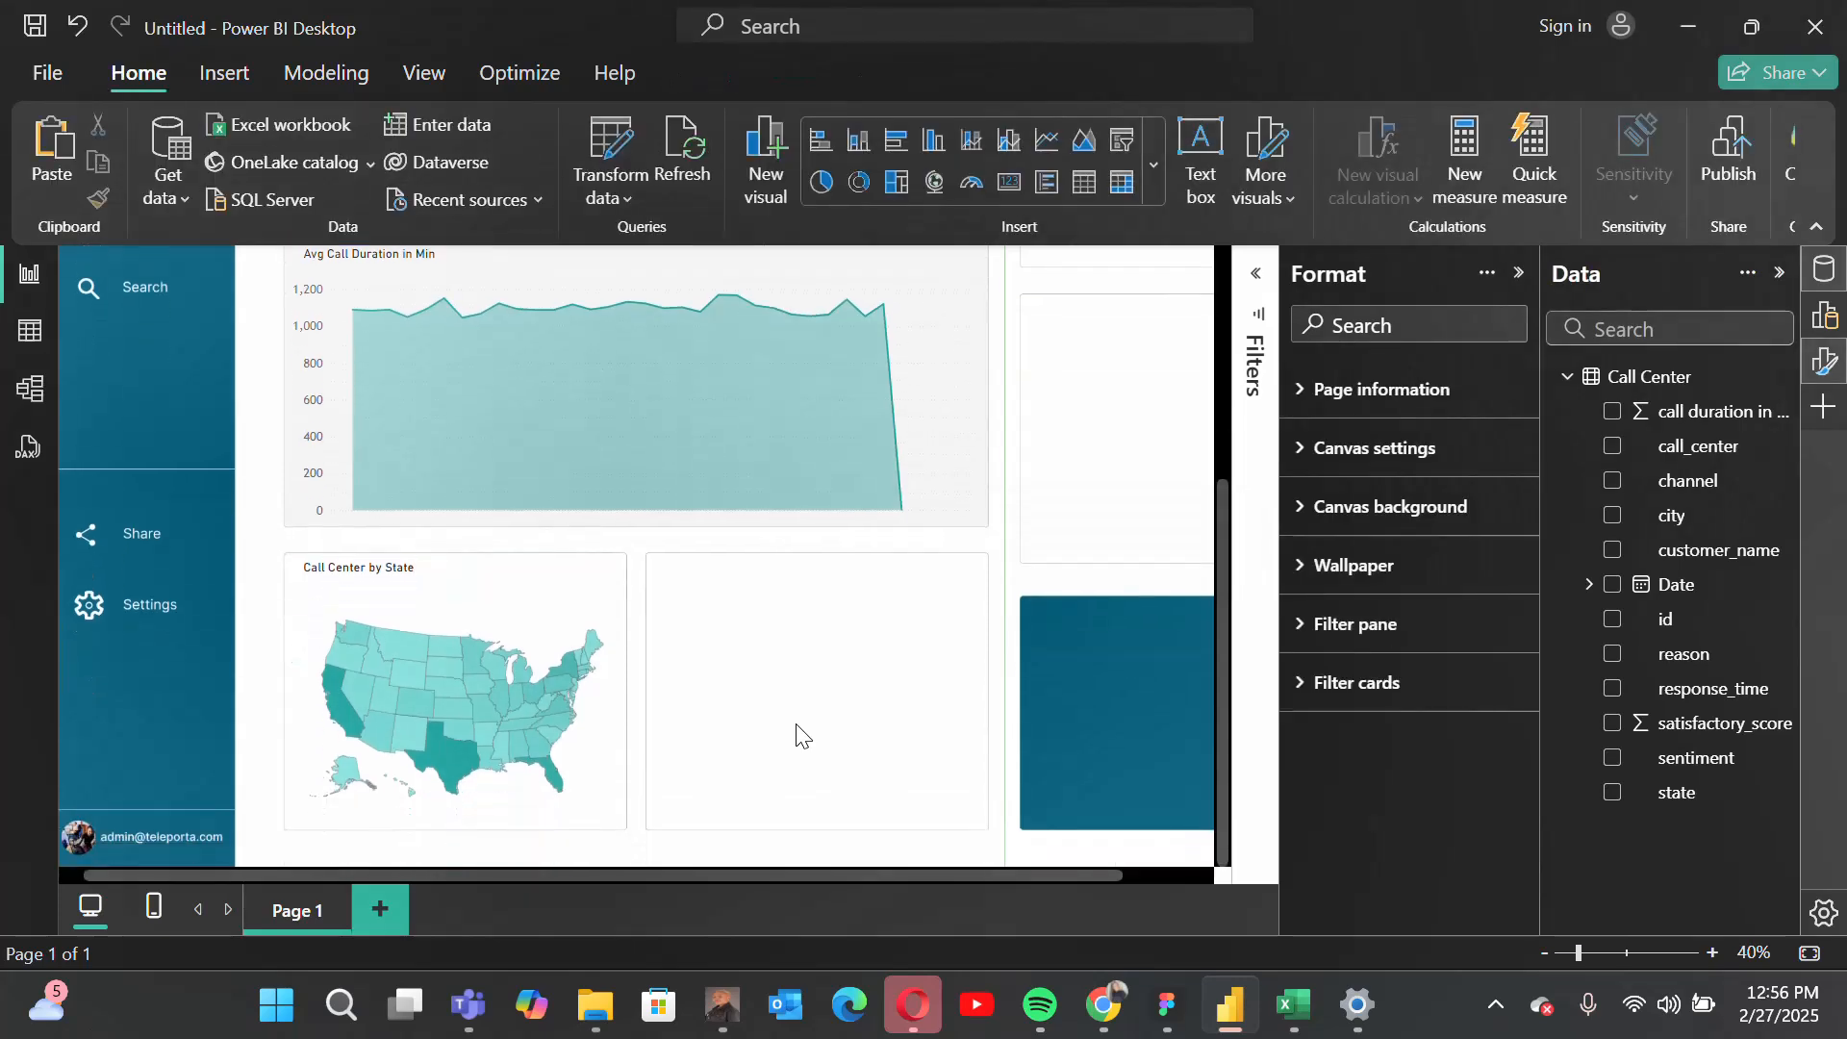
pyautogui.scroll(1, 796, 737)
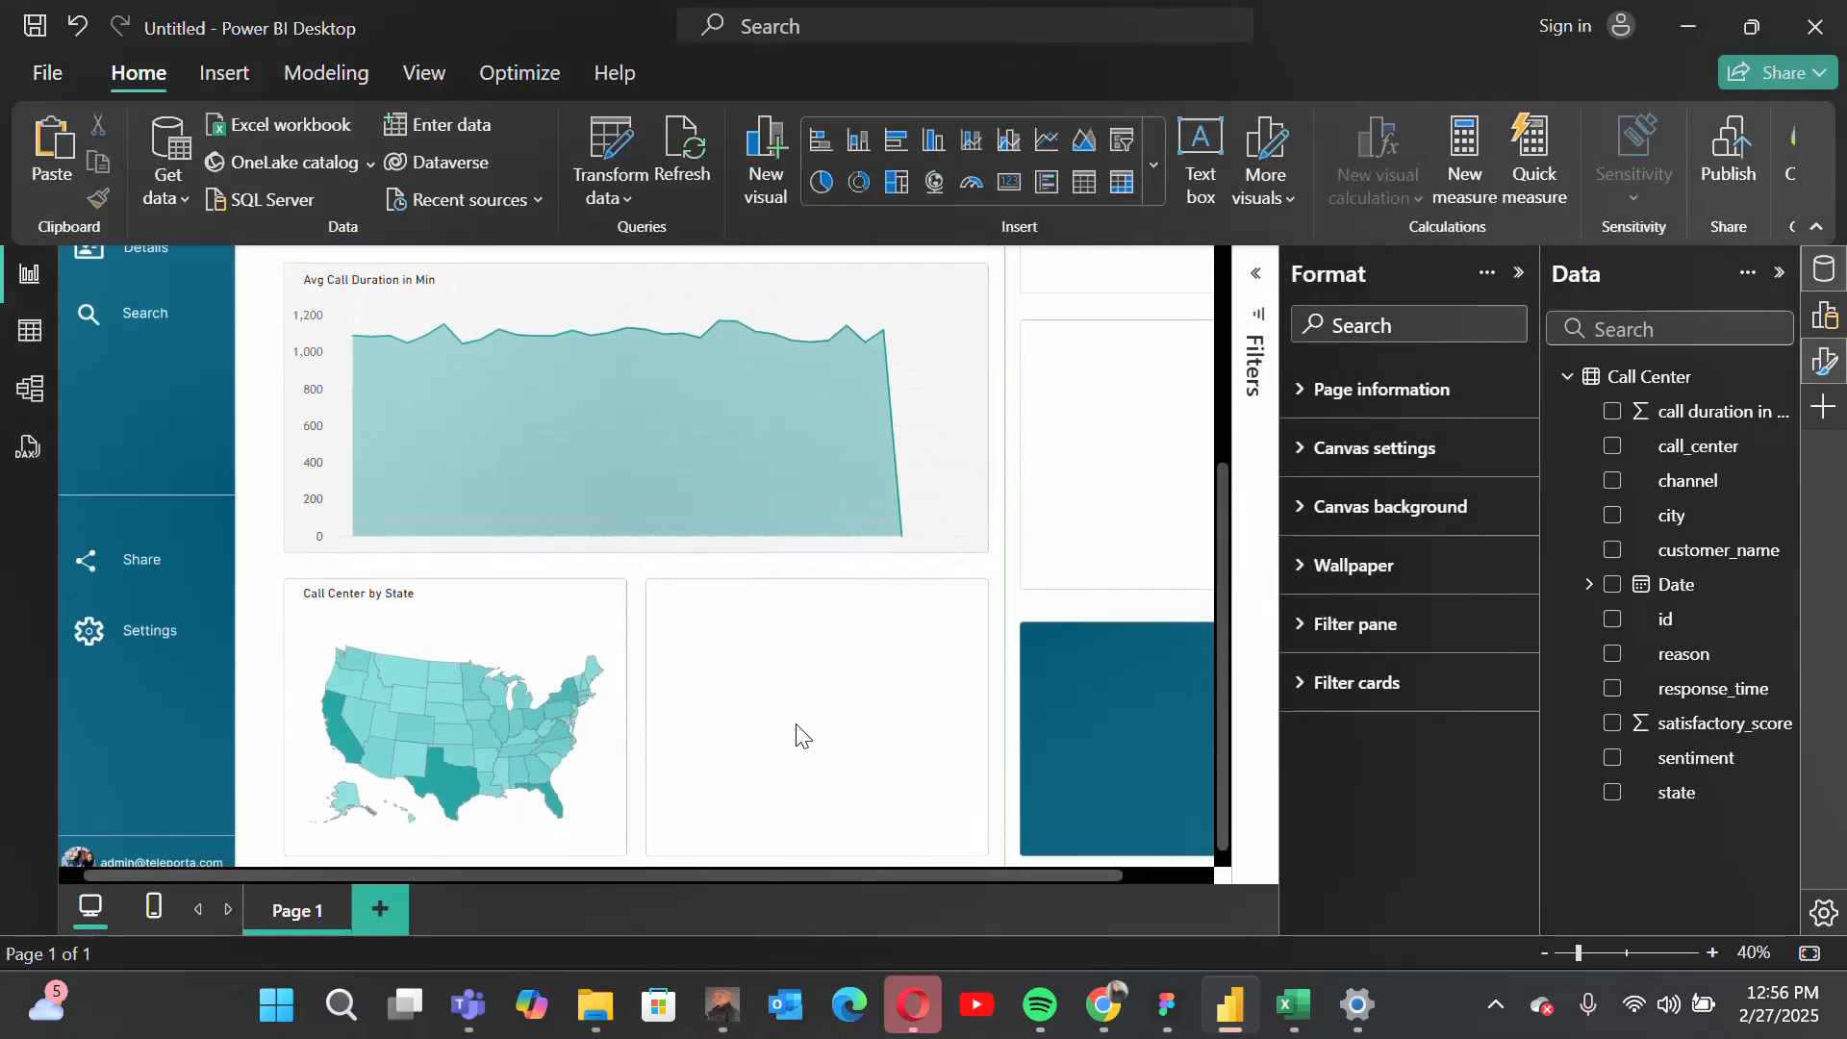
pyautogui.scroll(-1, 797, 737)
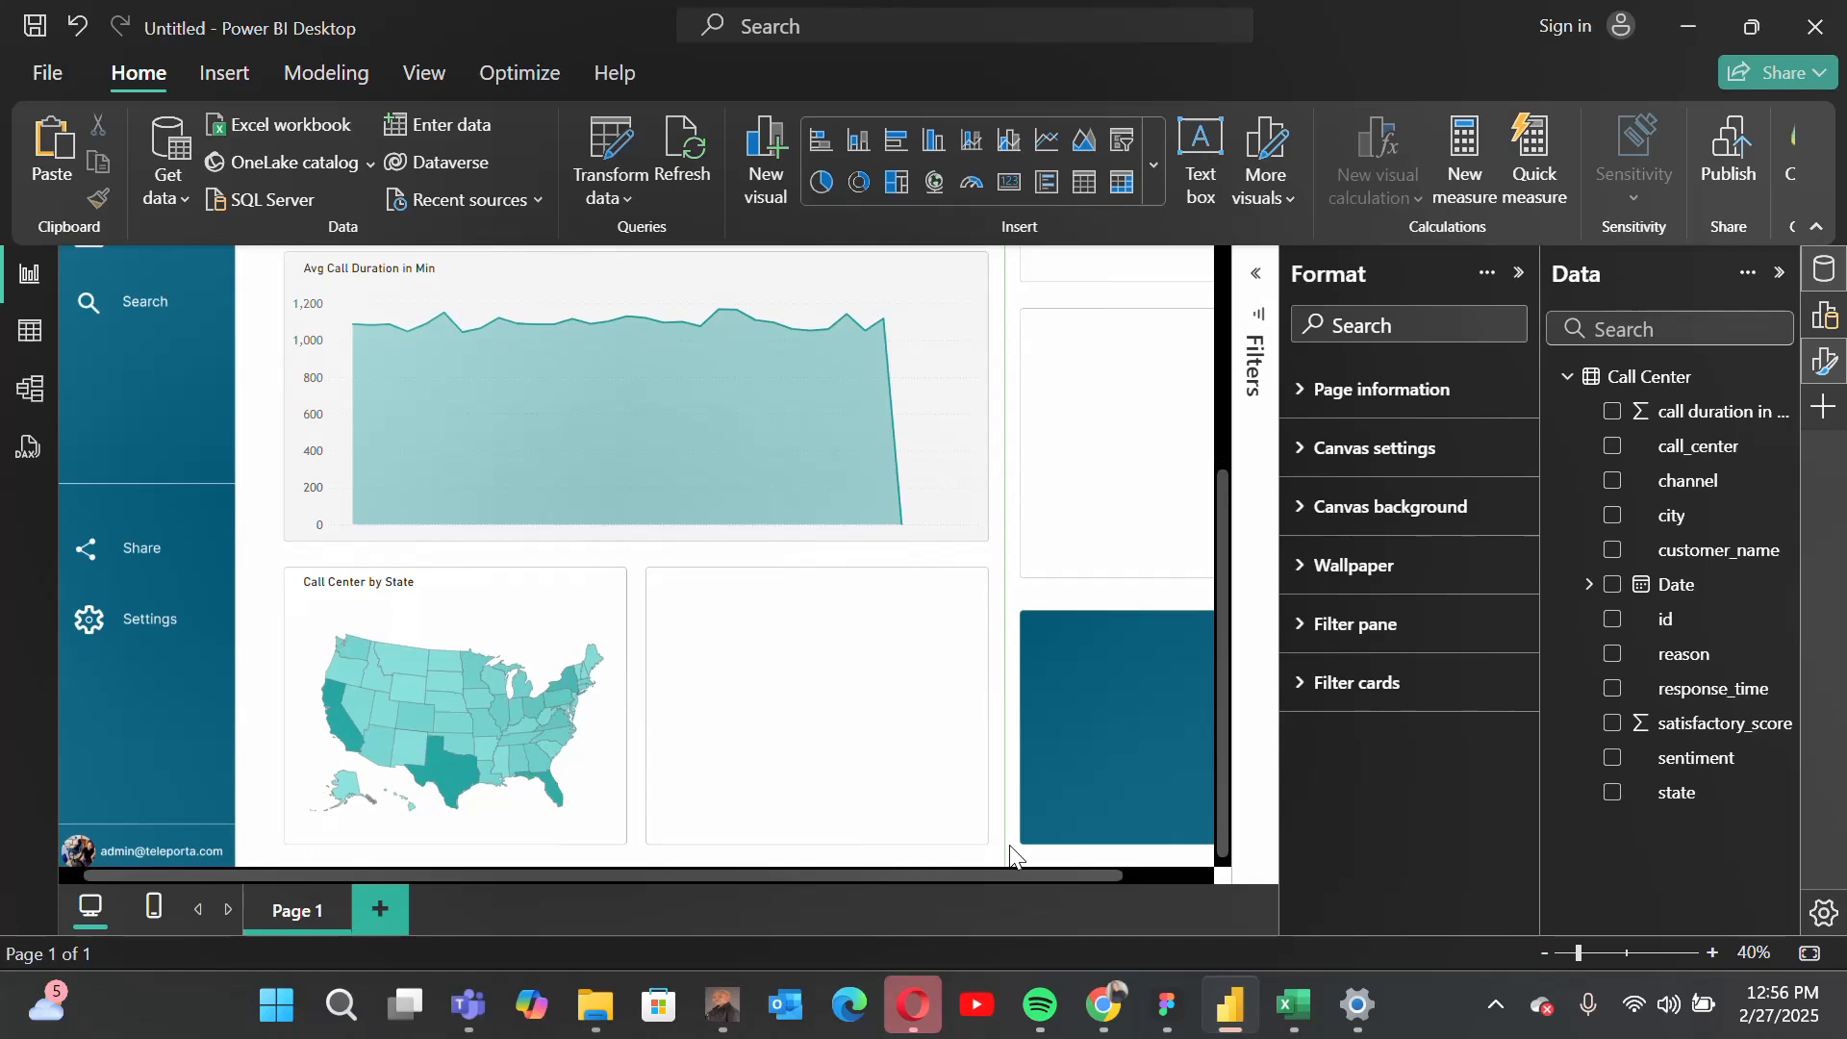
pyautogui.scroll(2, 1008, 845)
pyautogui.scroll(-2, 1008, 844)
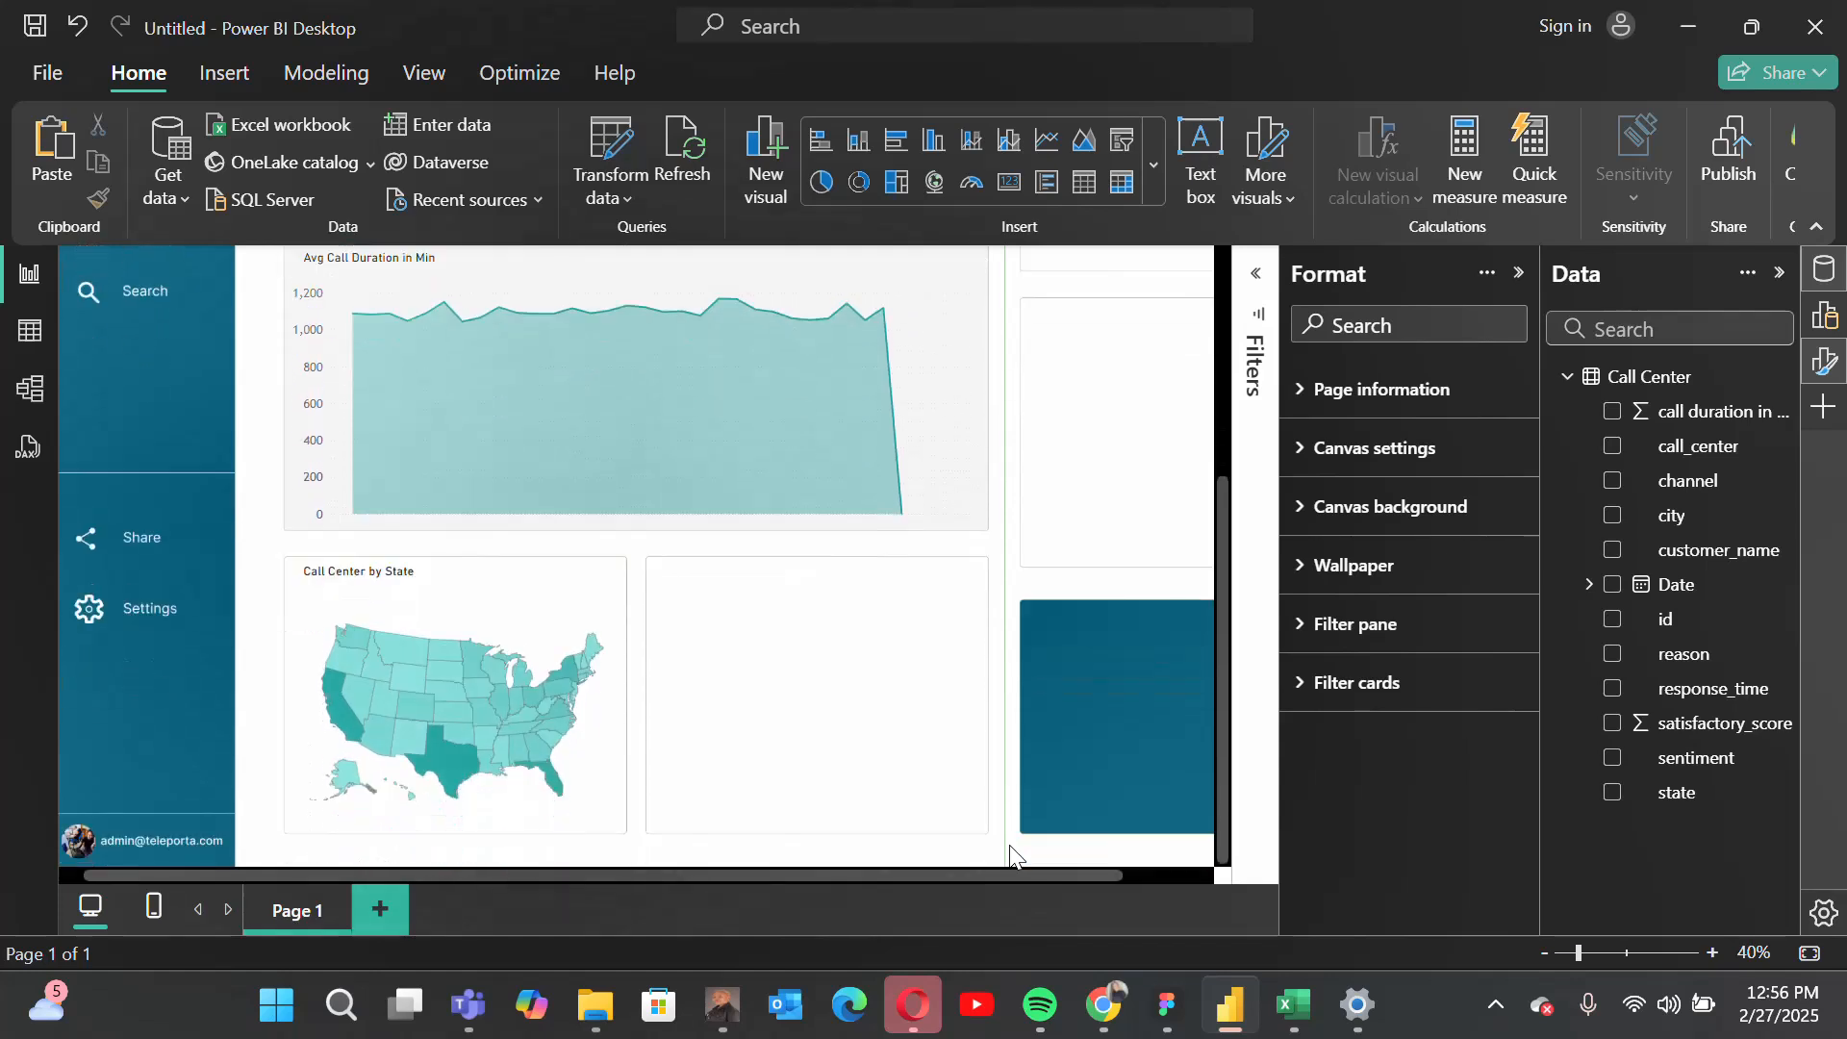
pyautogui.moveTo(978, 874); pyautogui.dragTo(1144, 875)
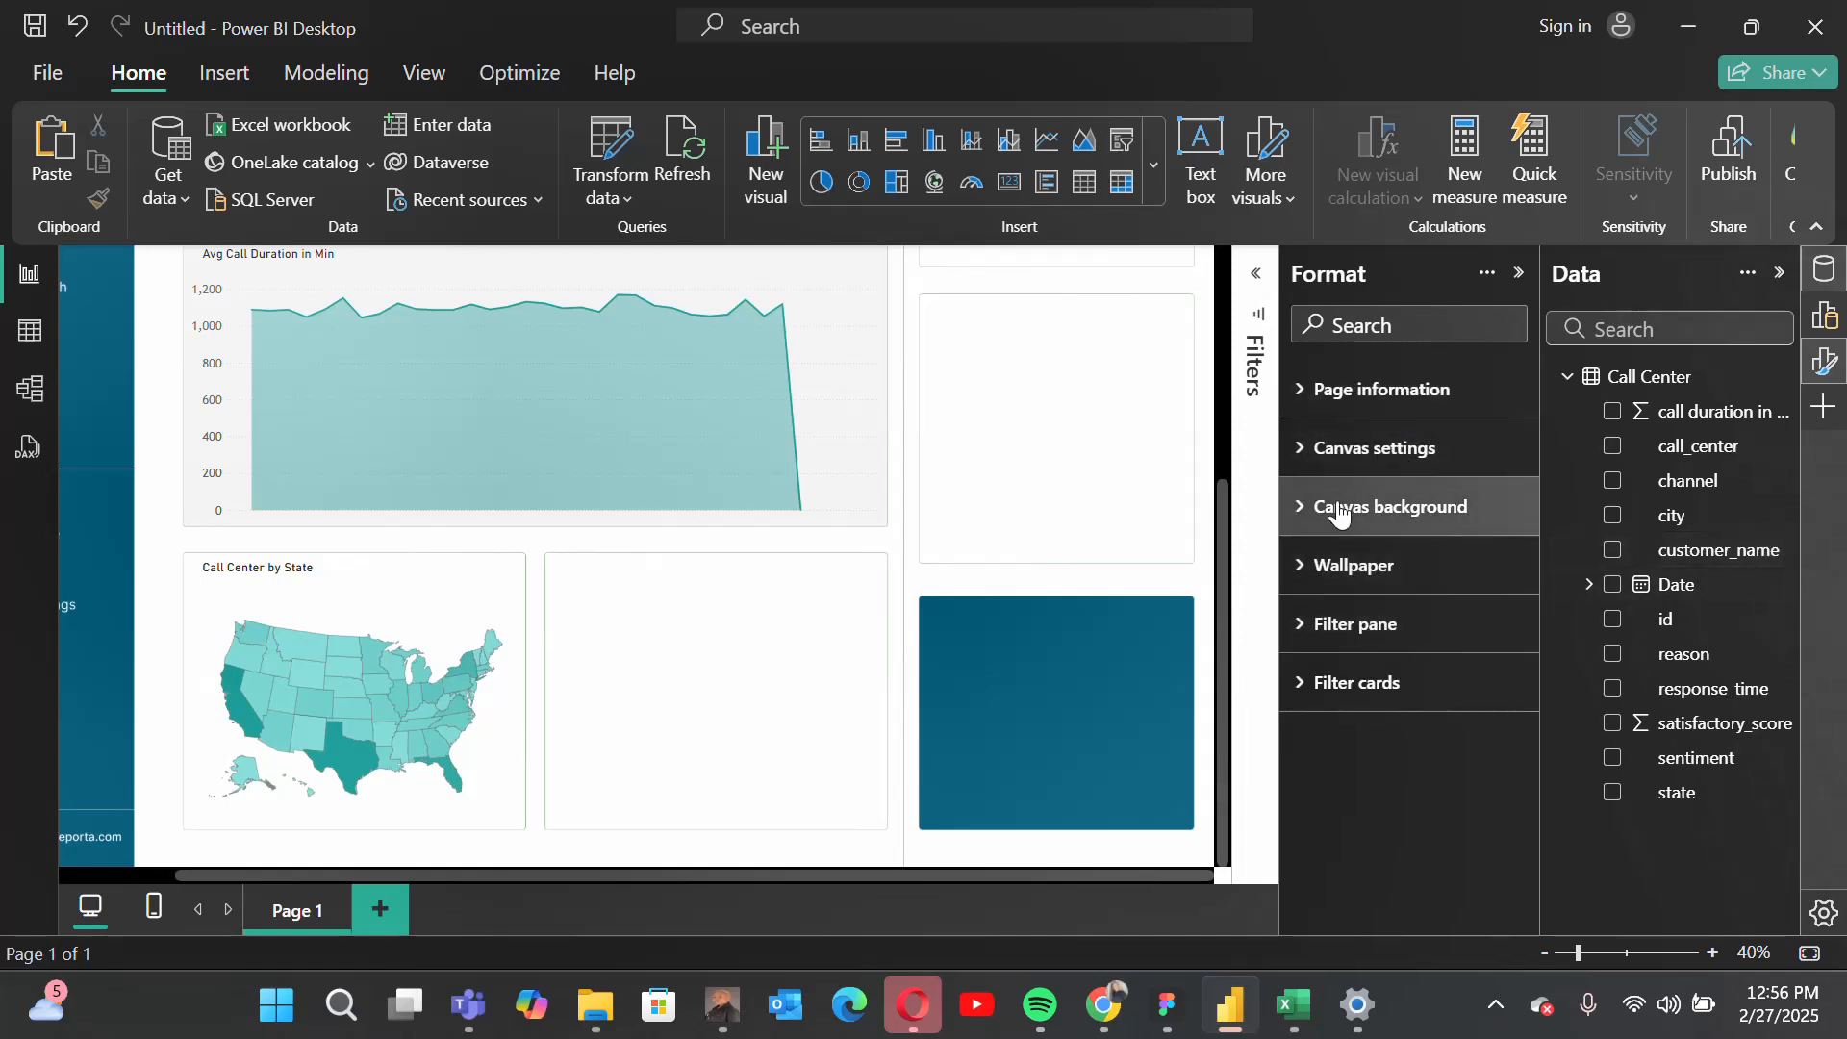
pyautogui.click(1523, 275)
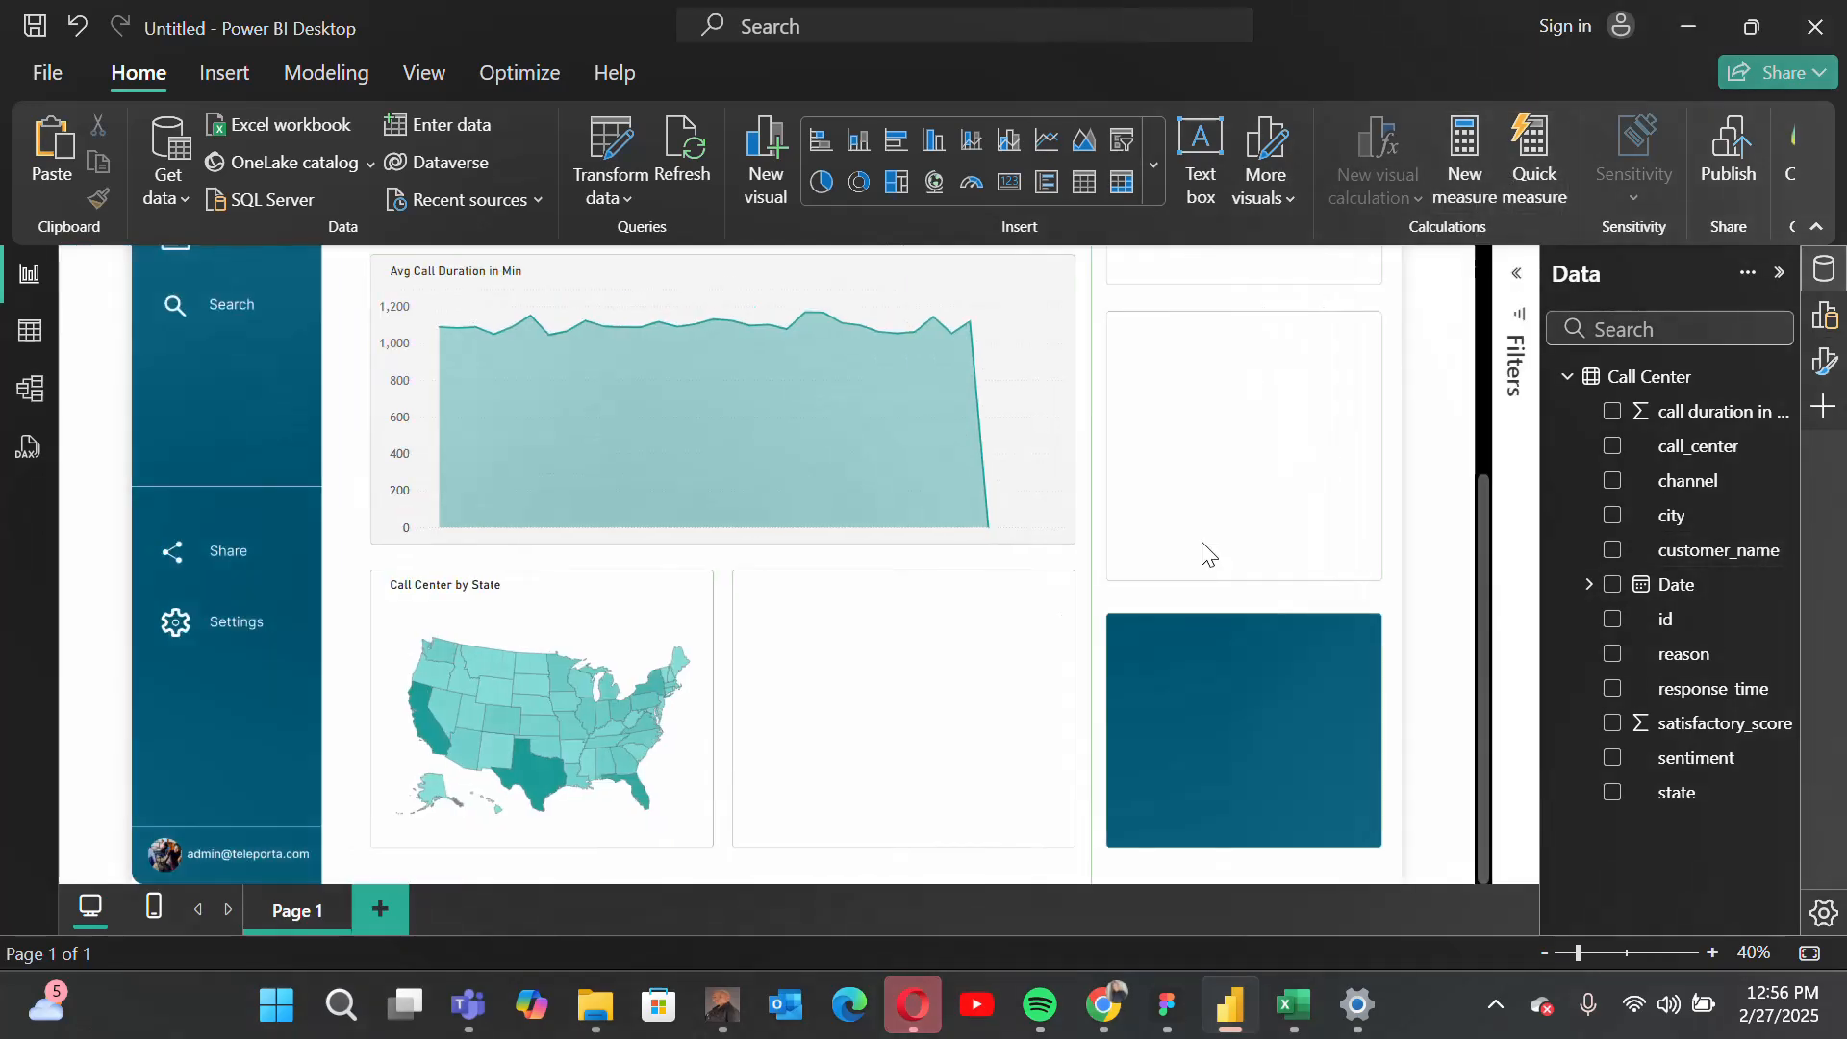
pyautogui.scroll(1, 1203, 552)
pyautogui.scroll(-1, 1146, 577)
pyautogui.scroll(1, 1152, 577)
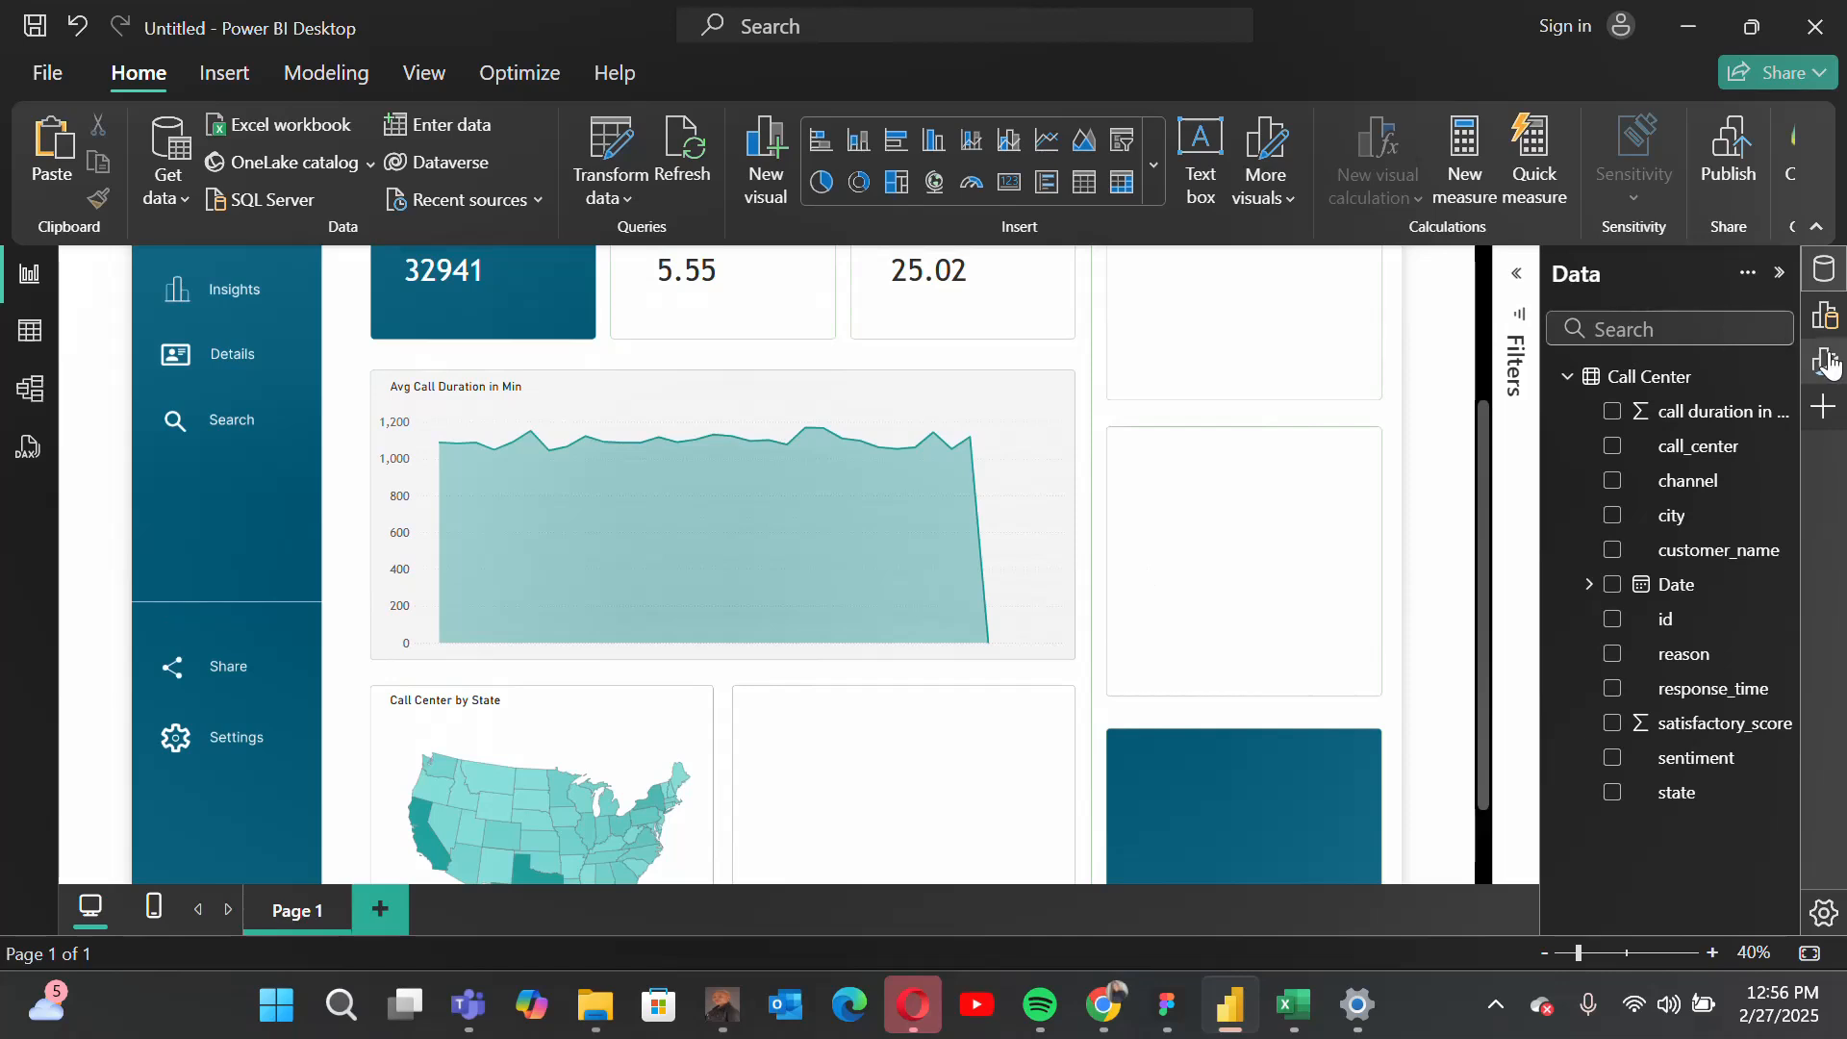
# Step: Insert a stacked column chart and move it onto the empty panel beside the state map
pyautogui.click(1825, 315)
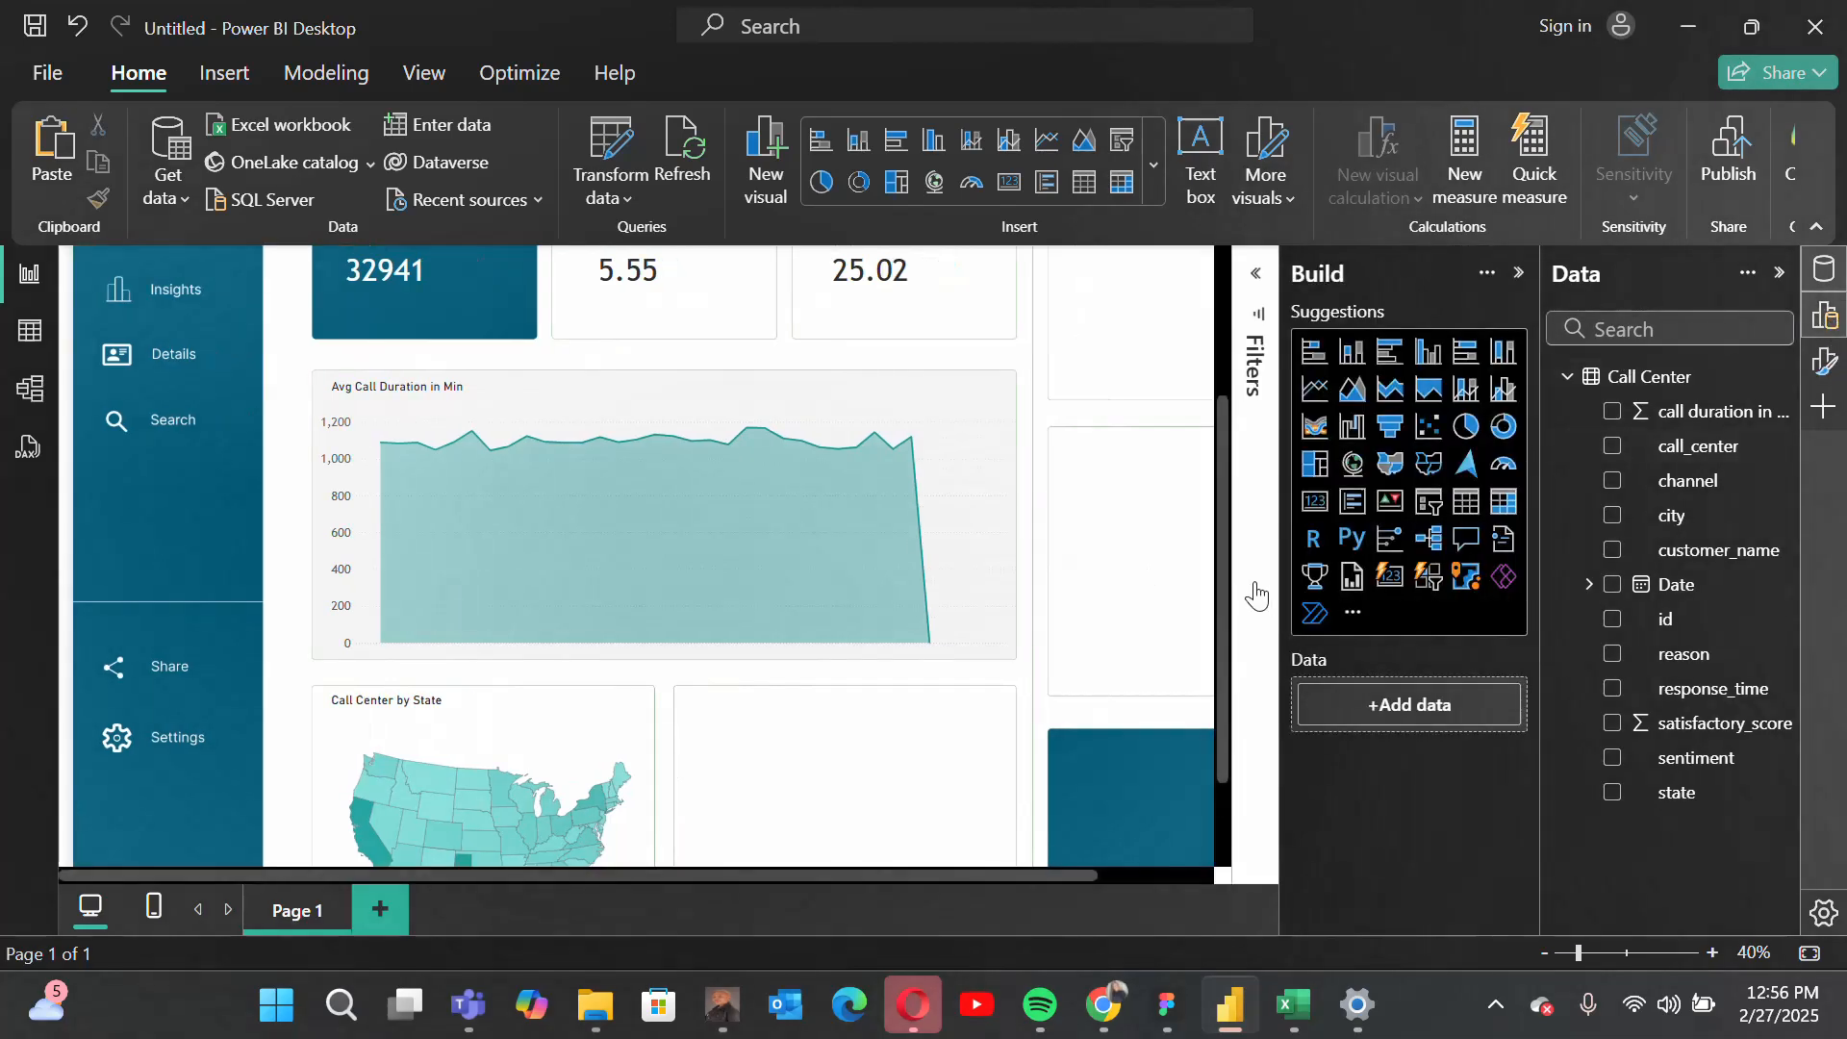
pyautogui.click(1366, 371)
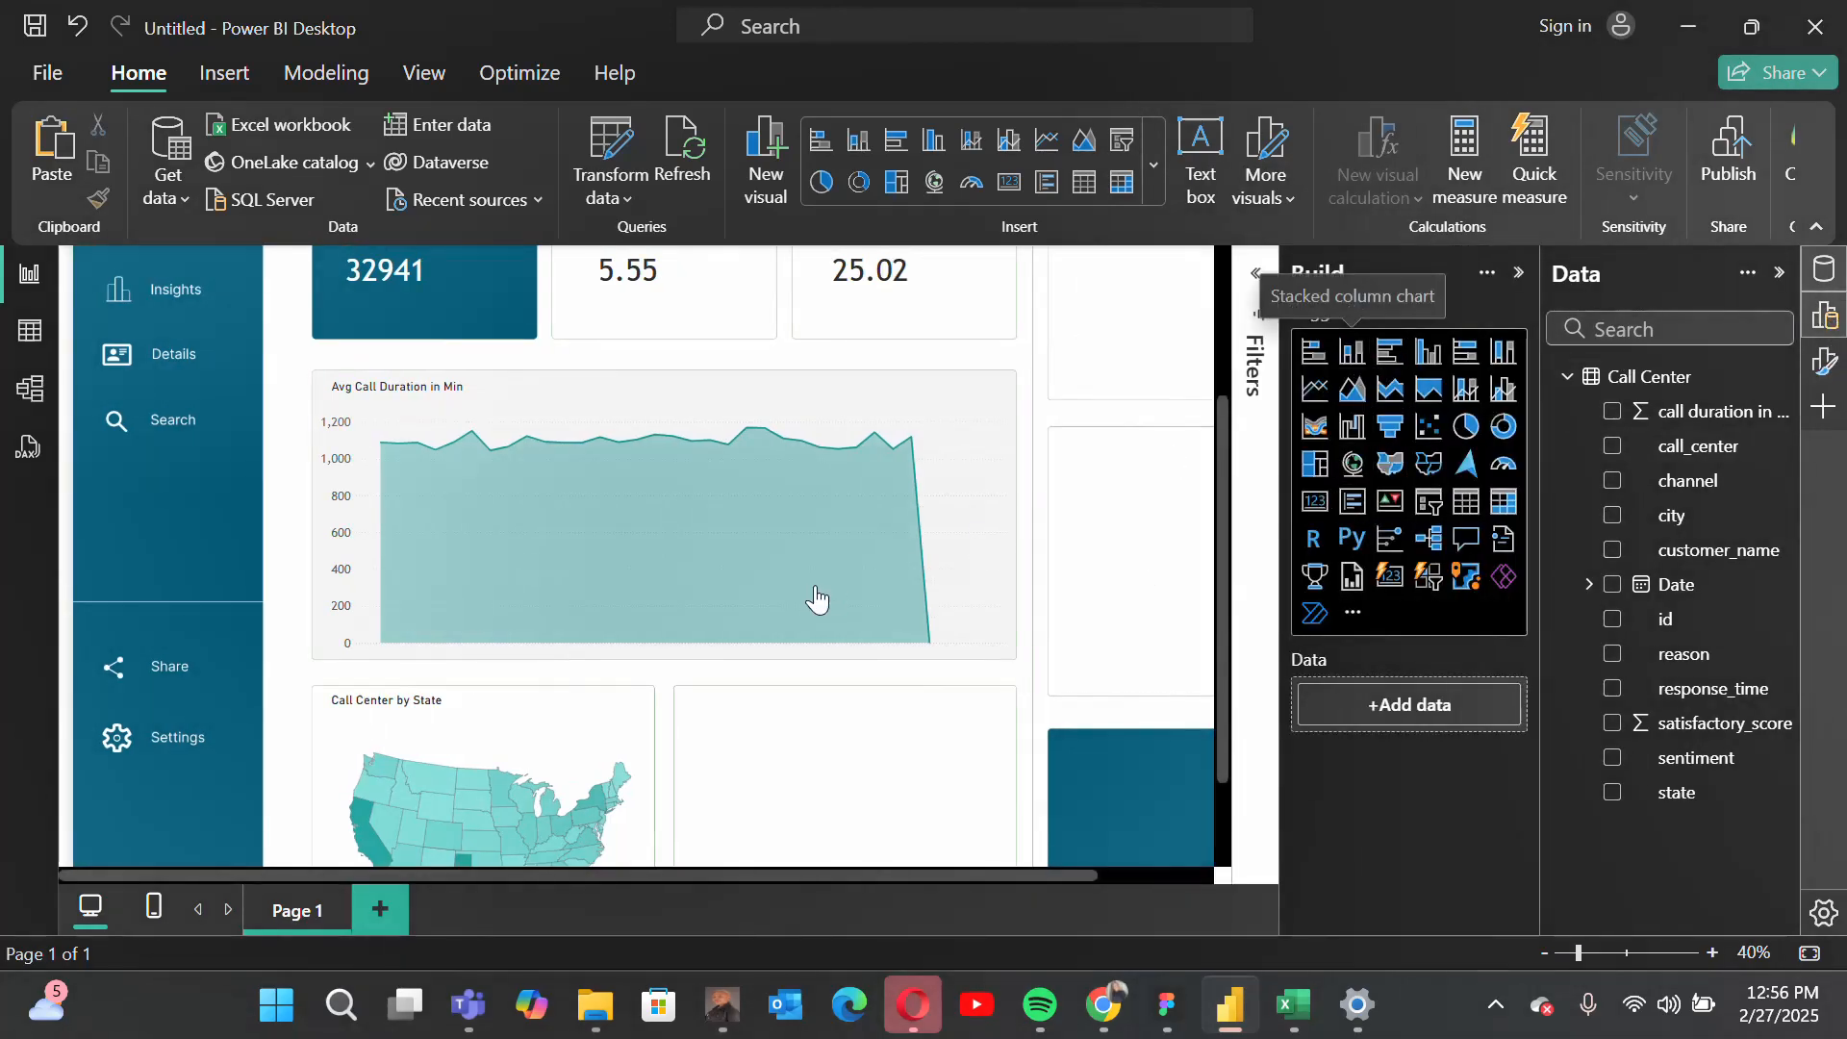
pyautogui.moveTo(332, 442); pyautogui.dragTo(479, 558)
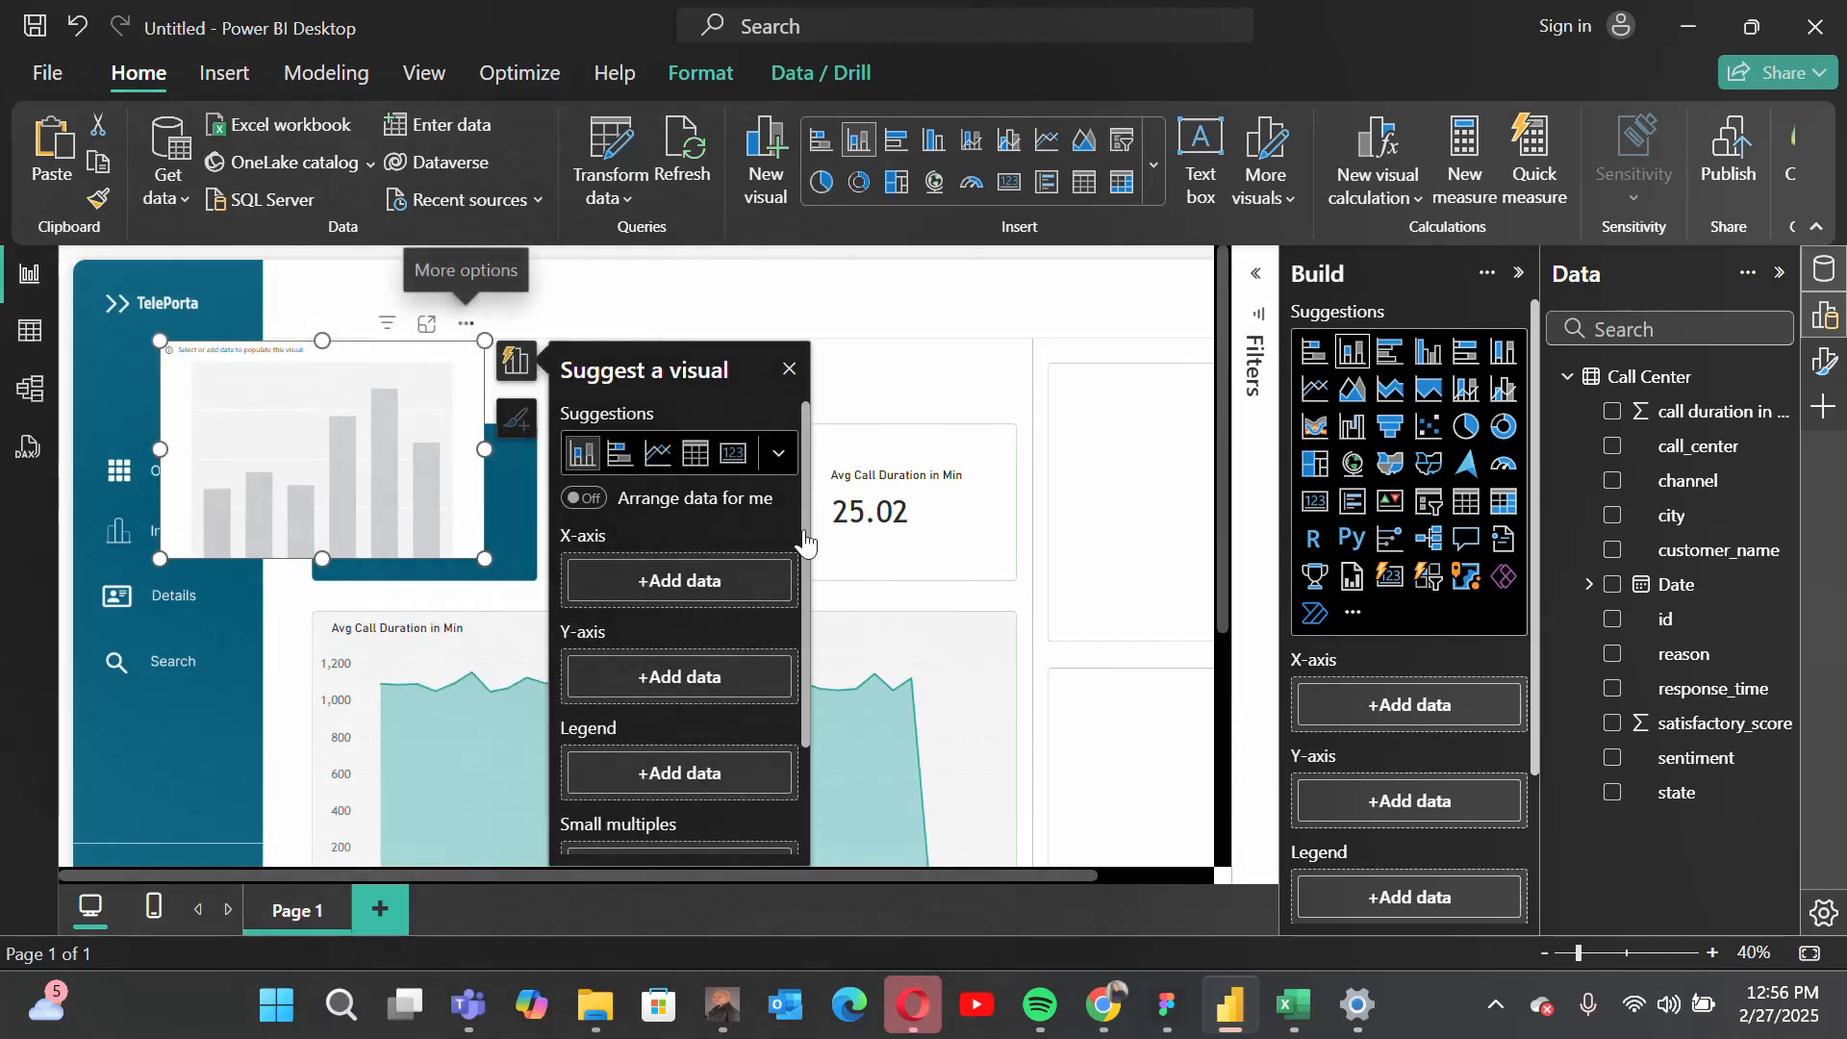
pyautogui.moveTo(469, 343); pyautogui.dragTo(974, 613)
pyautogui.scroll(-5, 974, 613)
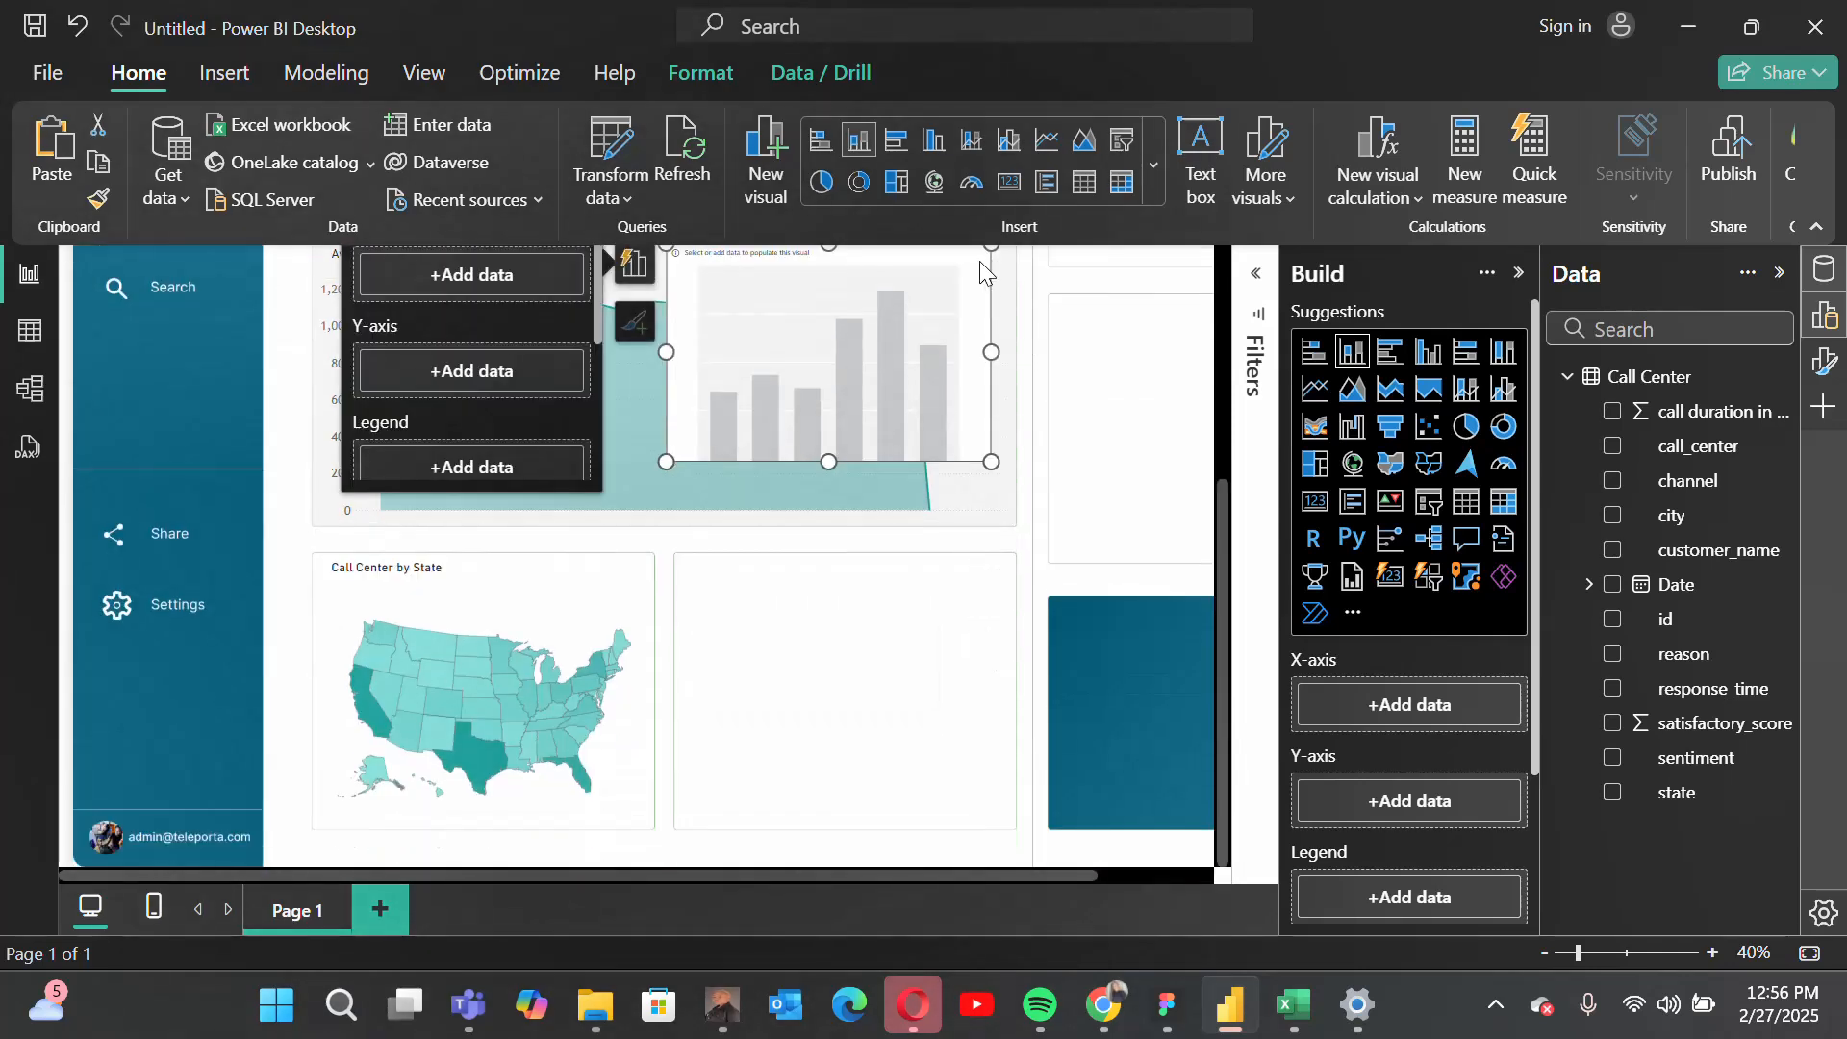
pyautogui.moveTo(984, 262); pyautogui.dragTo(1023, 599)
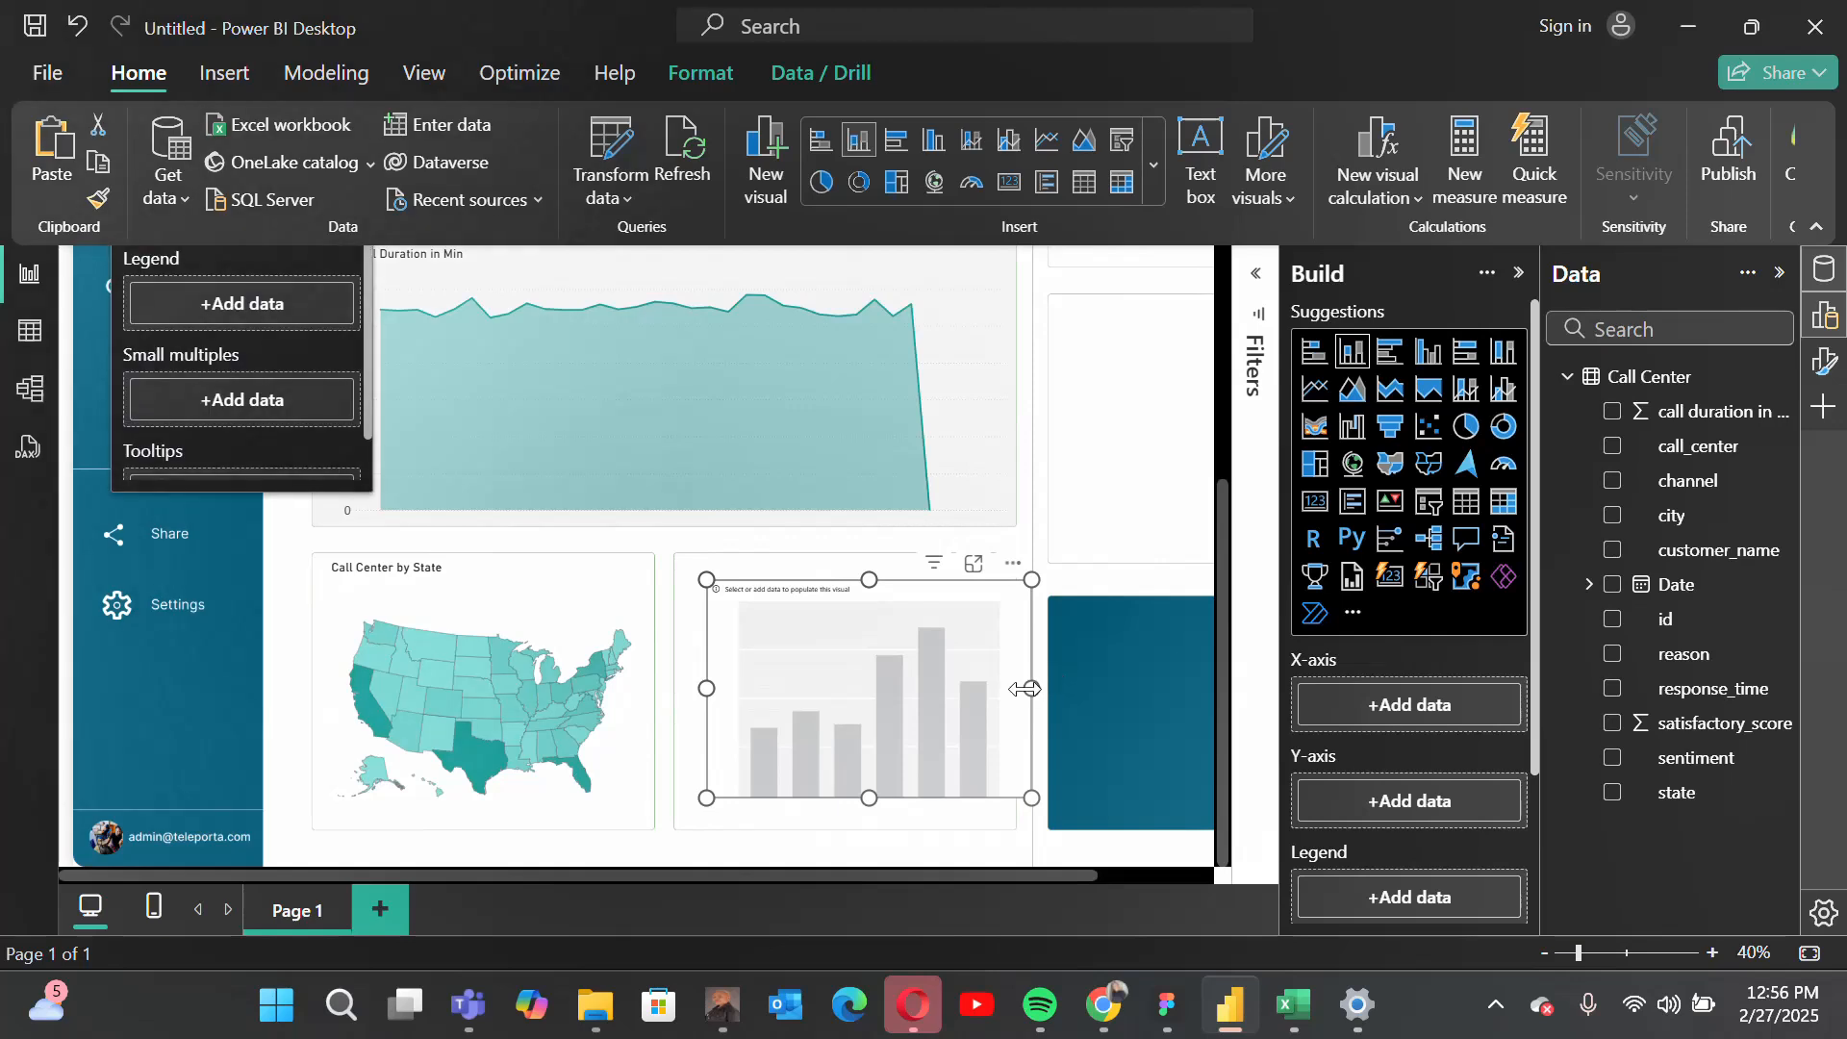
# Step: Resize the column chart to fill its panel, leaving a narrow strip free above it for a label
pyautogui.moveTo(1030, 688); pyautogui.dragTo(962, 689)
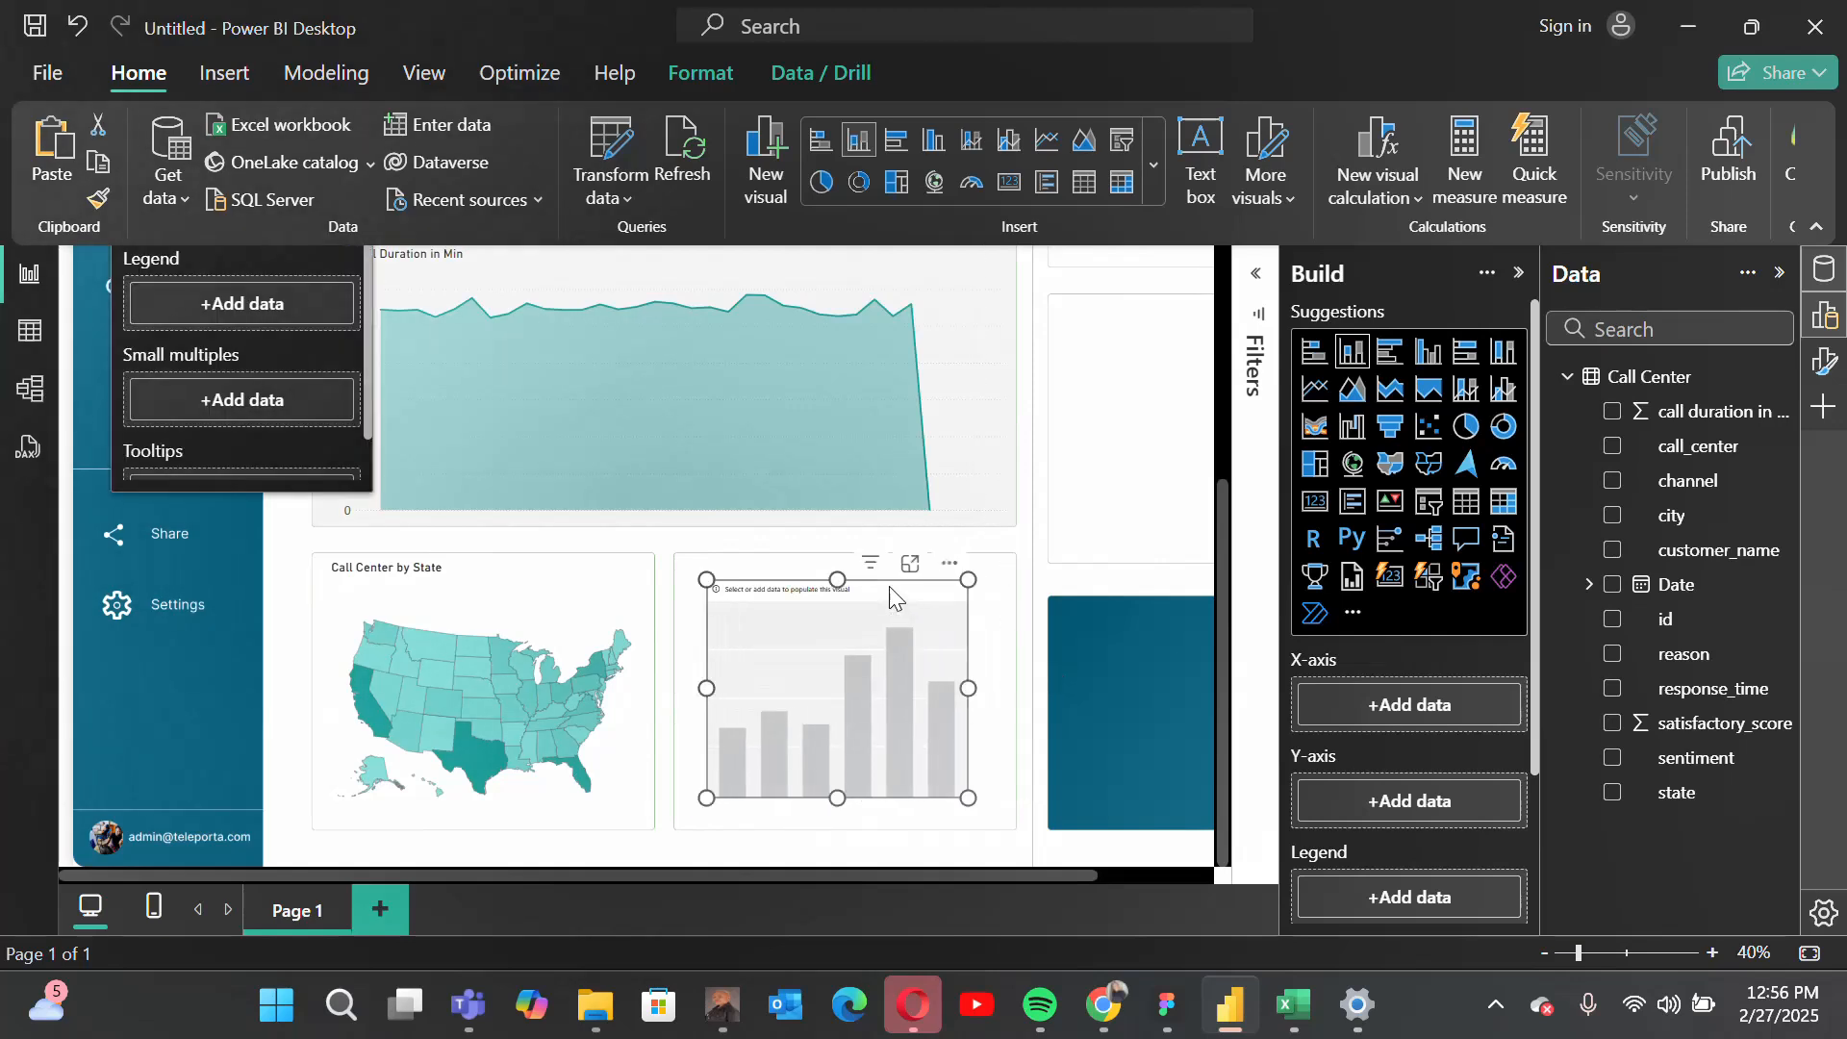
pyautogui.moveTo(896, 598); pyautogui.dragTo(870, 573)
pyautogui.moveTo(942, 775); pyautogui.dragTo(1010, 827)
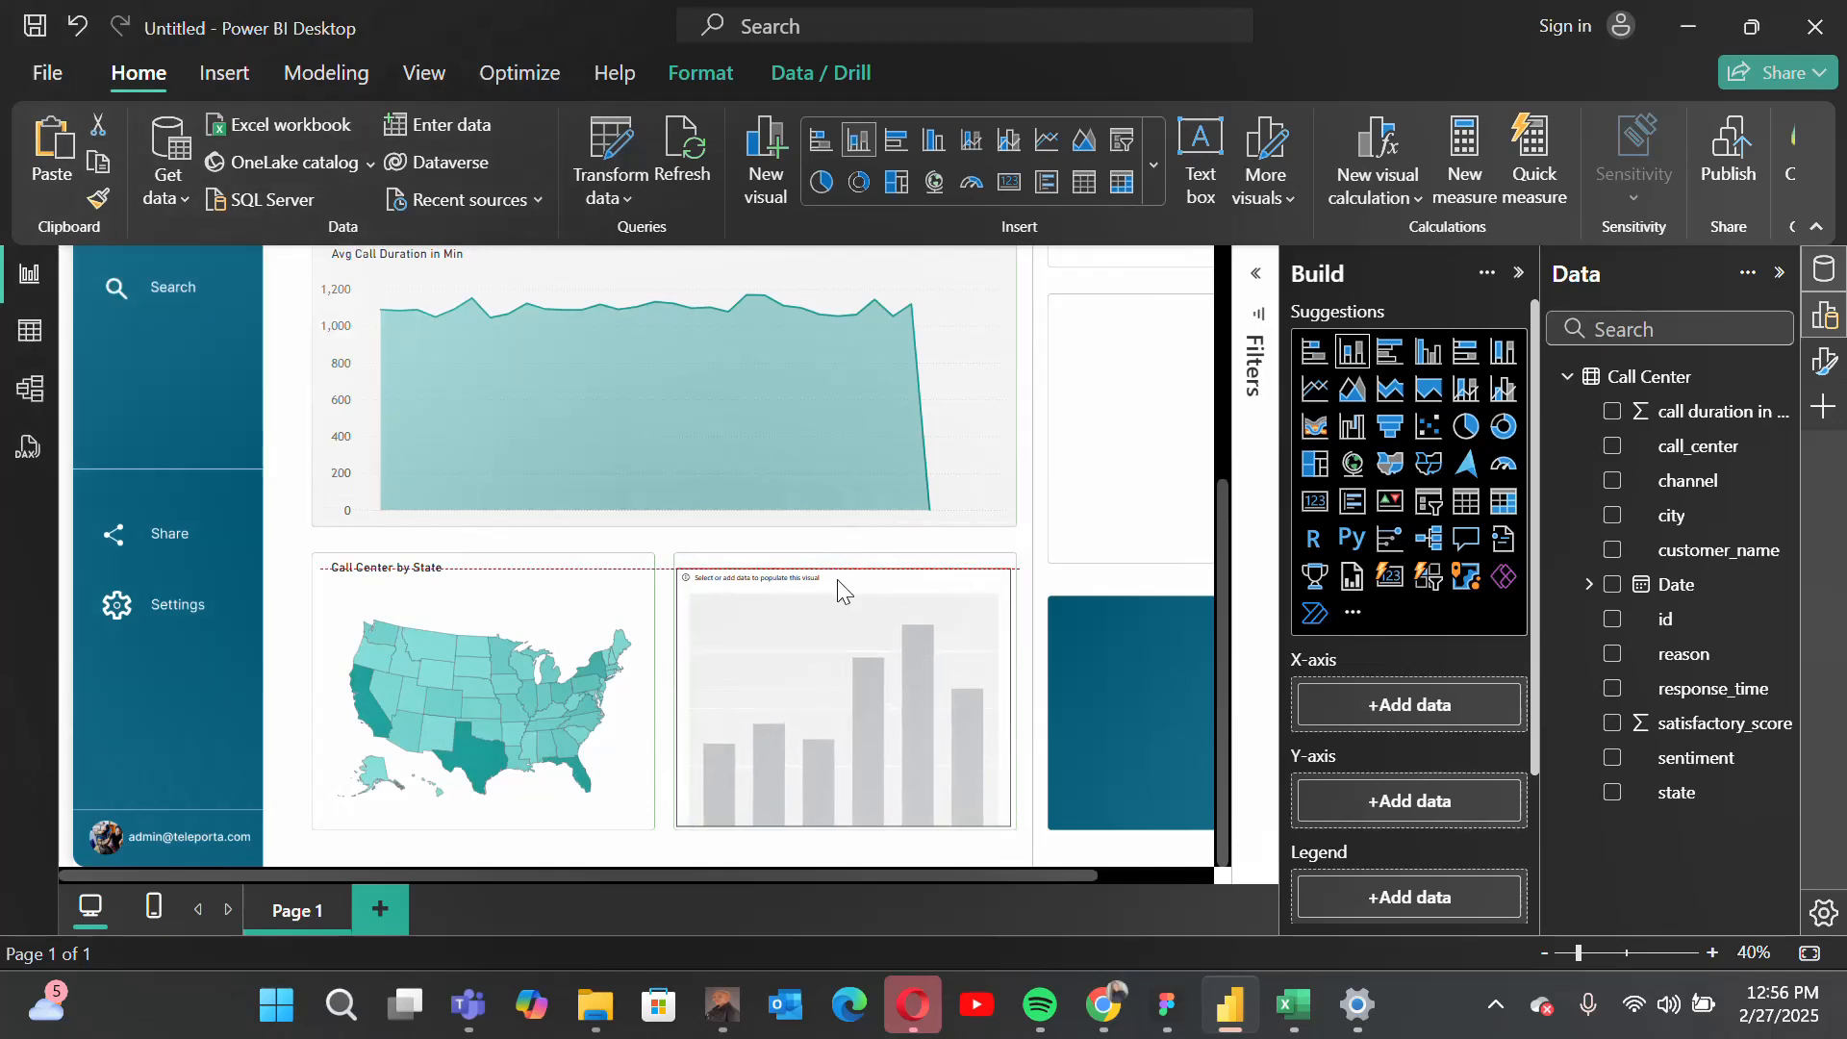
pyautogui.moveTo(837, 579); pyautogui.dragTo(837, 601)
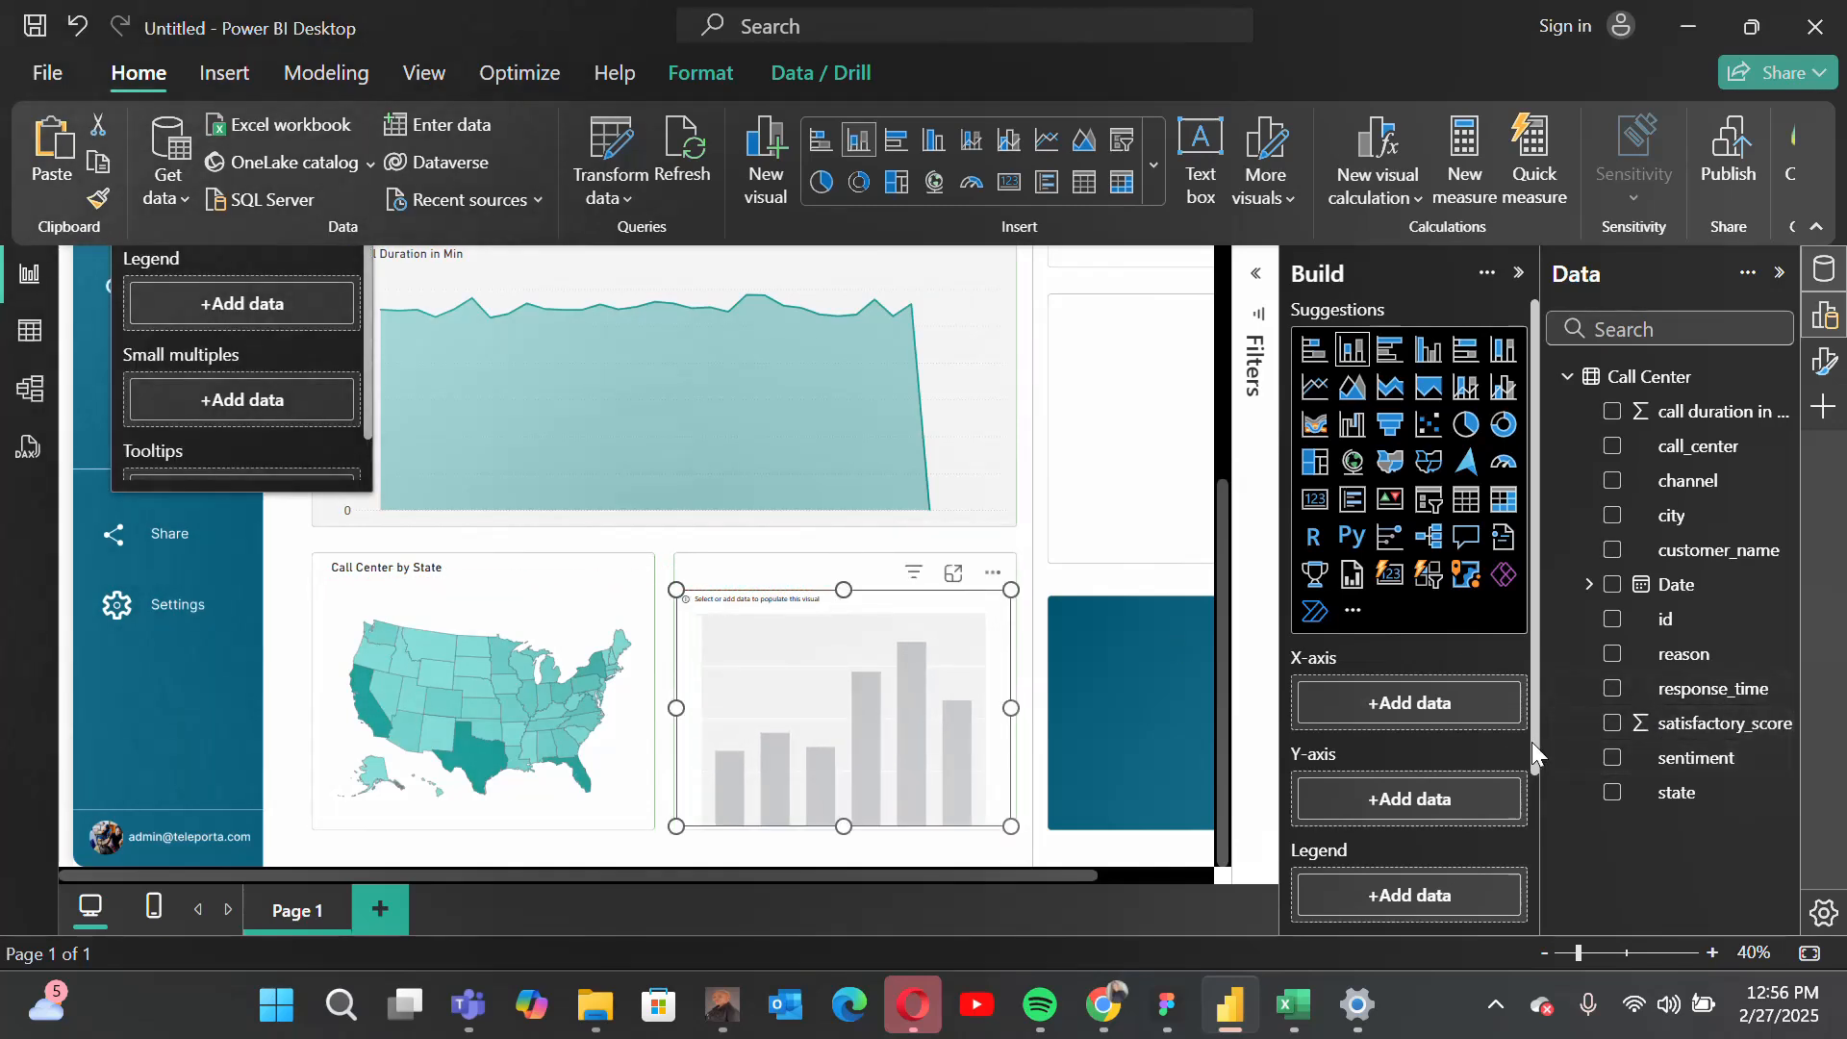
# Step: Assign reason to the column chart's X-axis and the count of call_center to its Y-axis
pyautogui.scroll(-2, 1531, 742)
pyautogui.moveTo(1773, 660); pyautogui.dragTo(1452, 589)
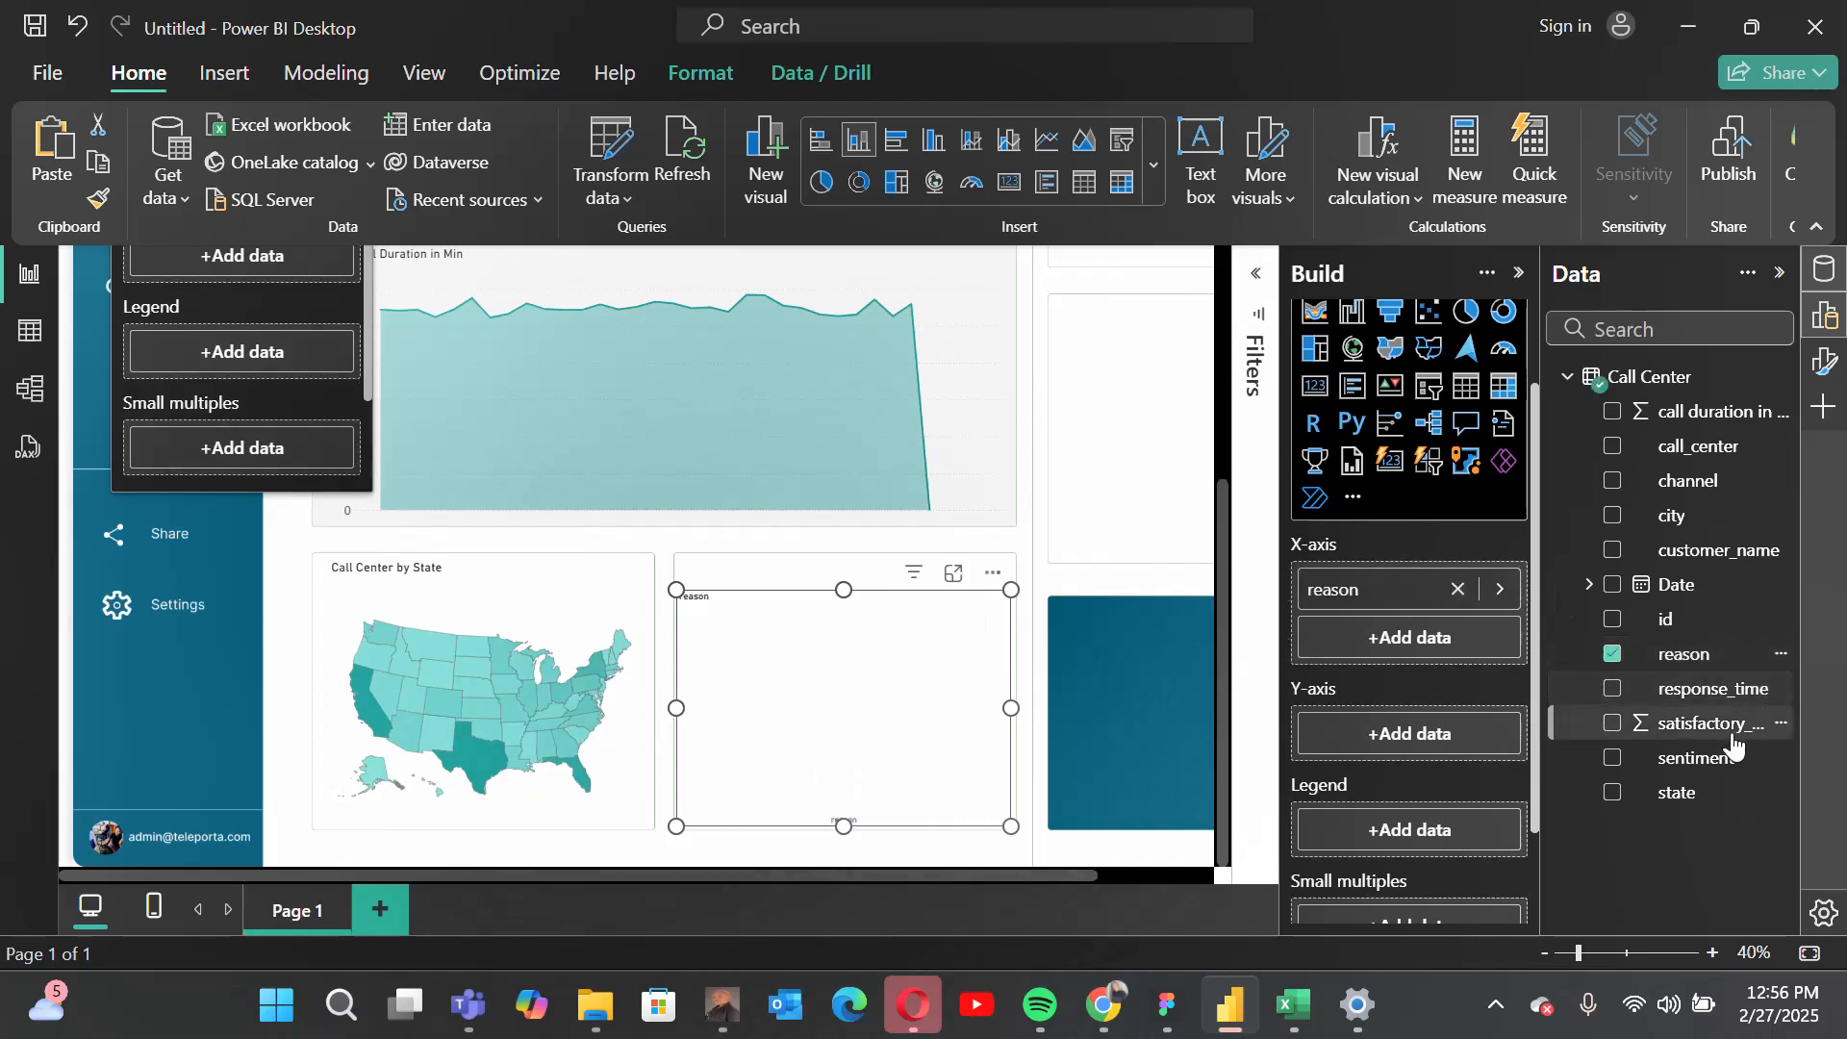
pyautogui.moveTo(1688, 480); pyautogui.dragTo(1447, 733)
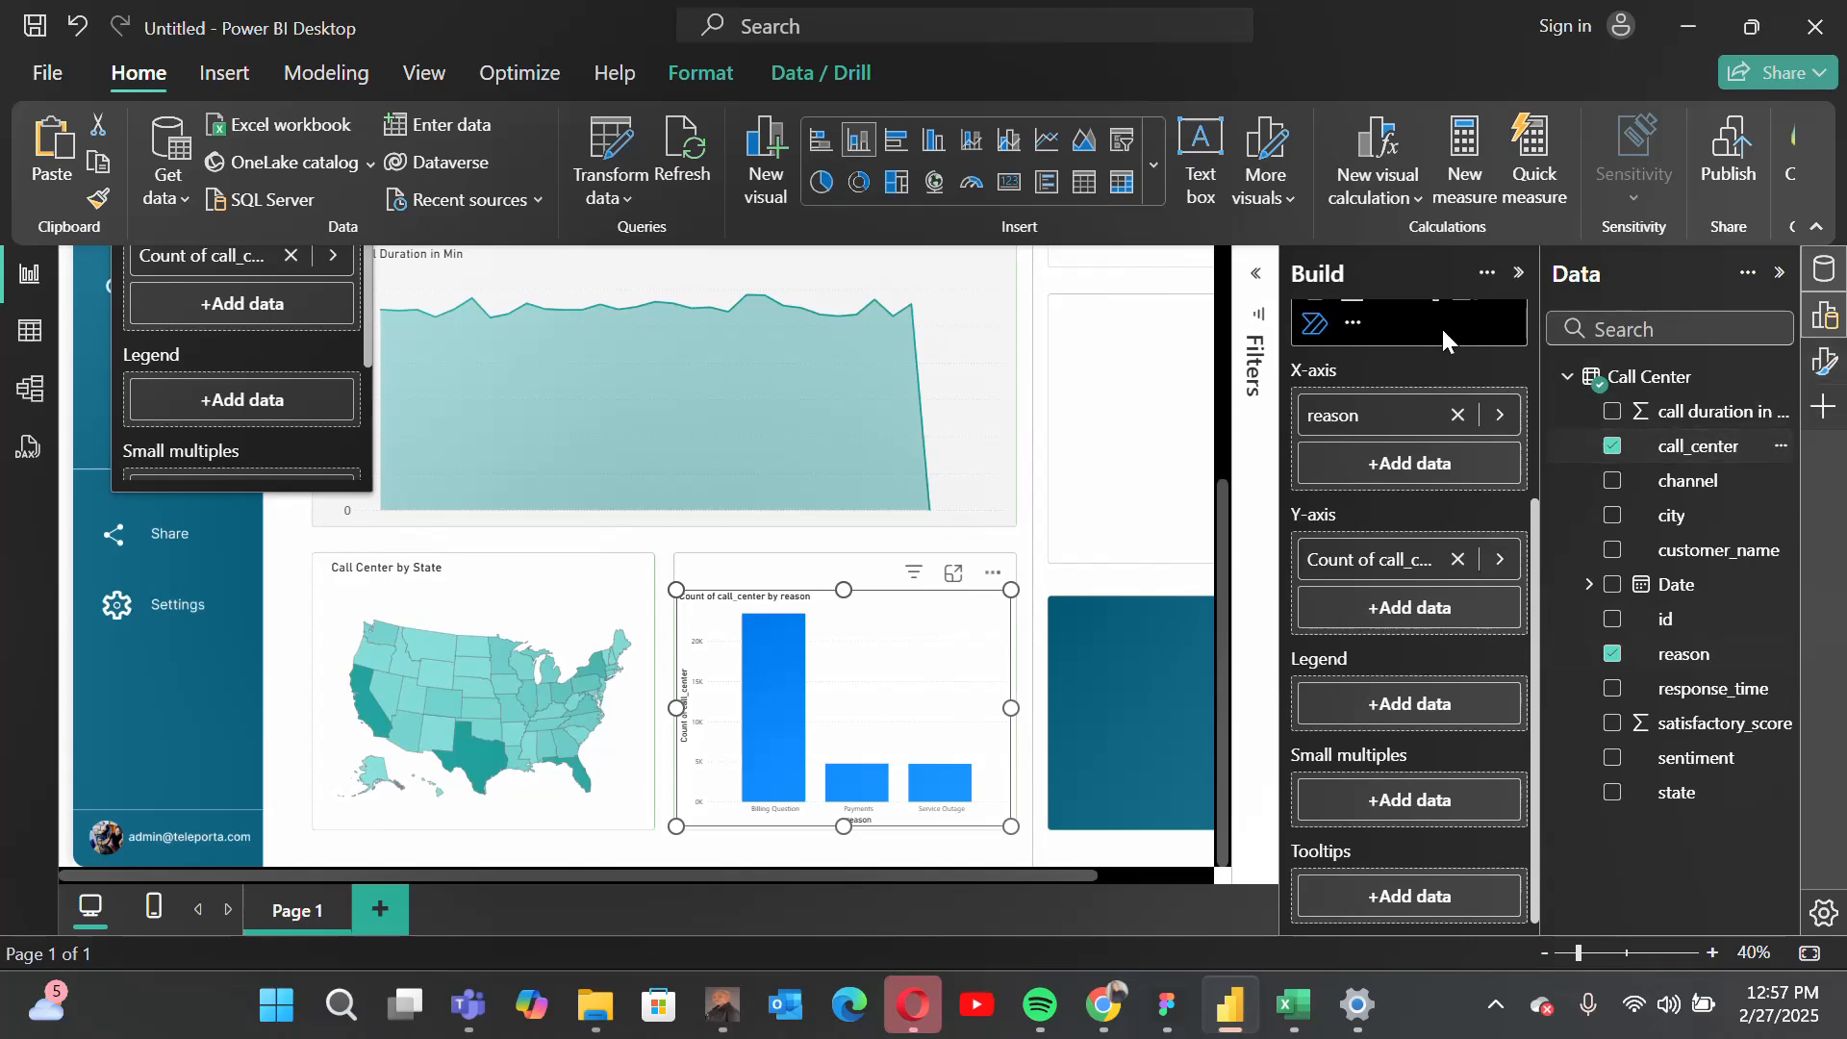
# Step: Turn off the column chart's title
pyautogui.click(1519, 272)
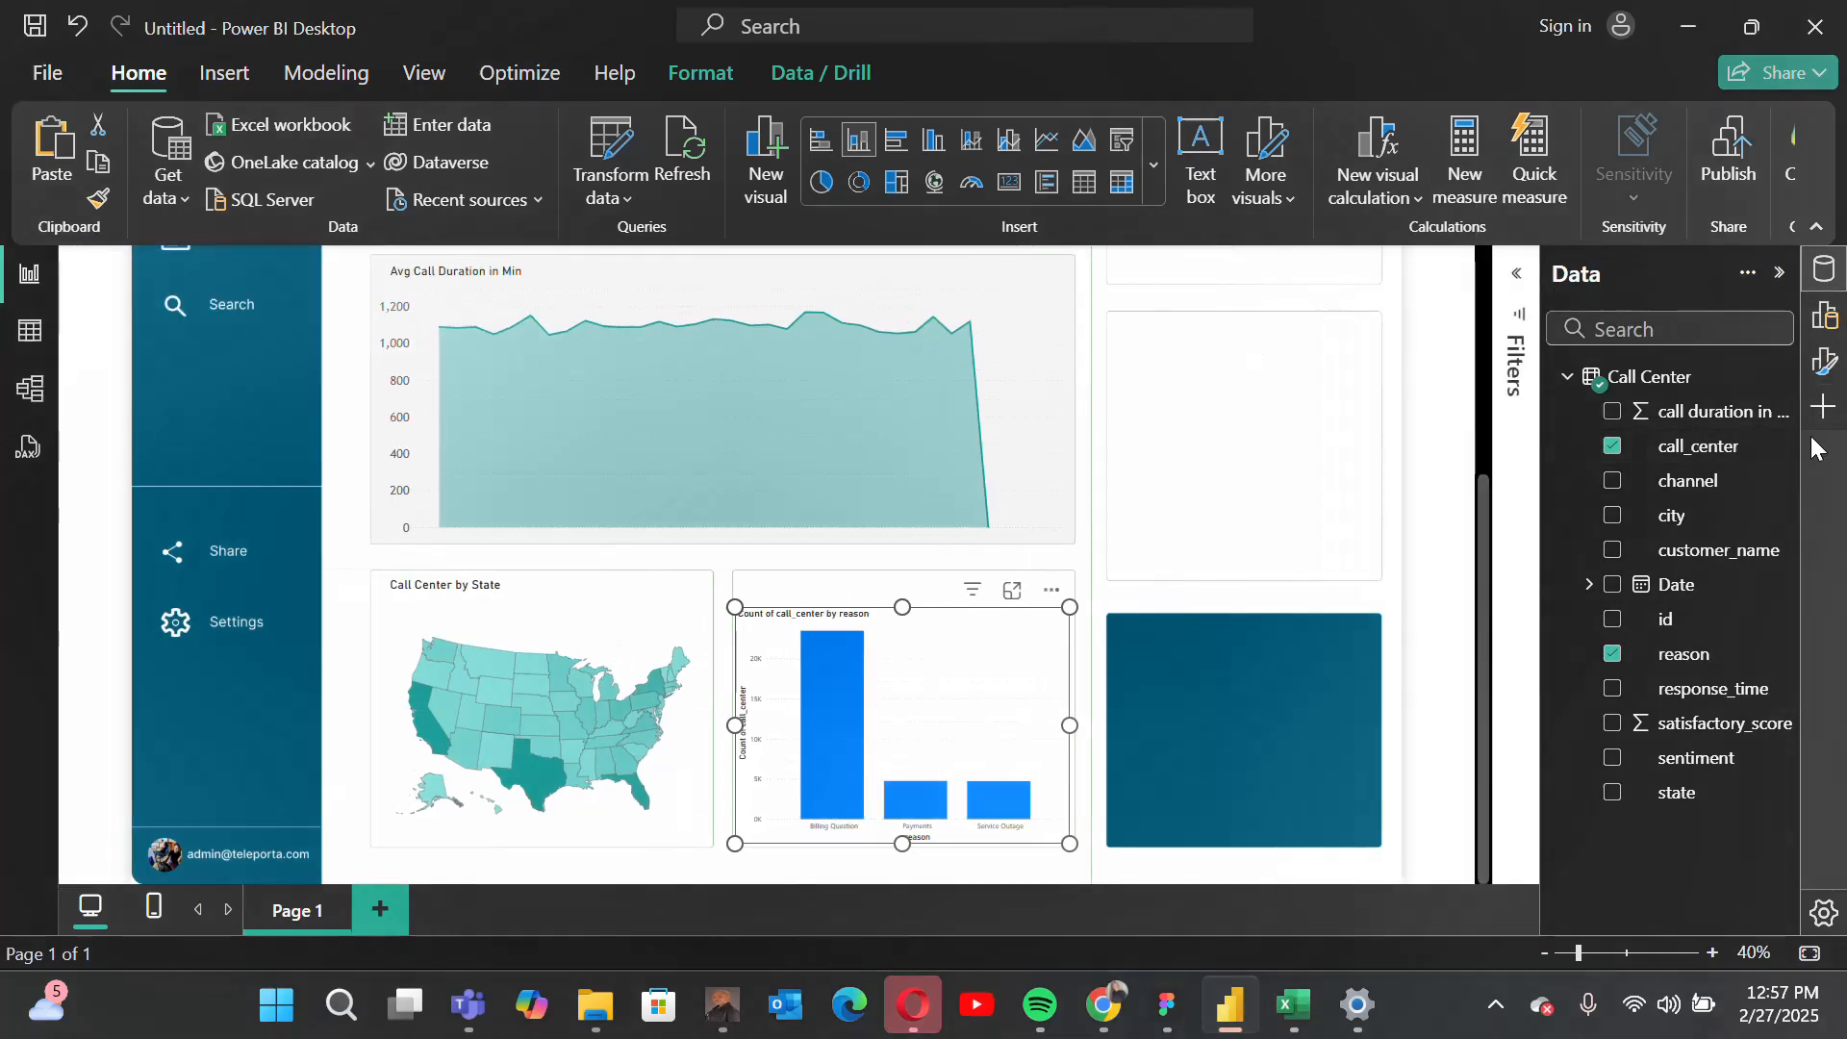
pyautogui.click(1825, 362)
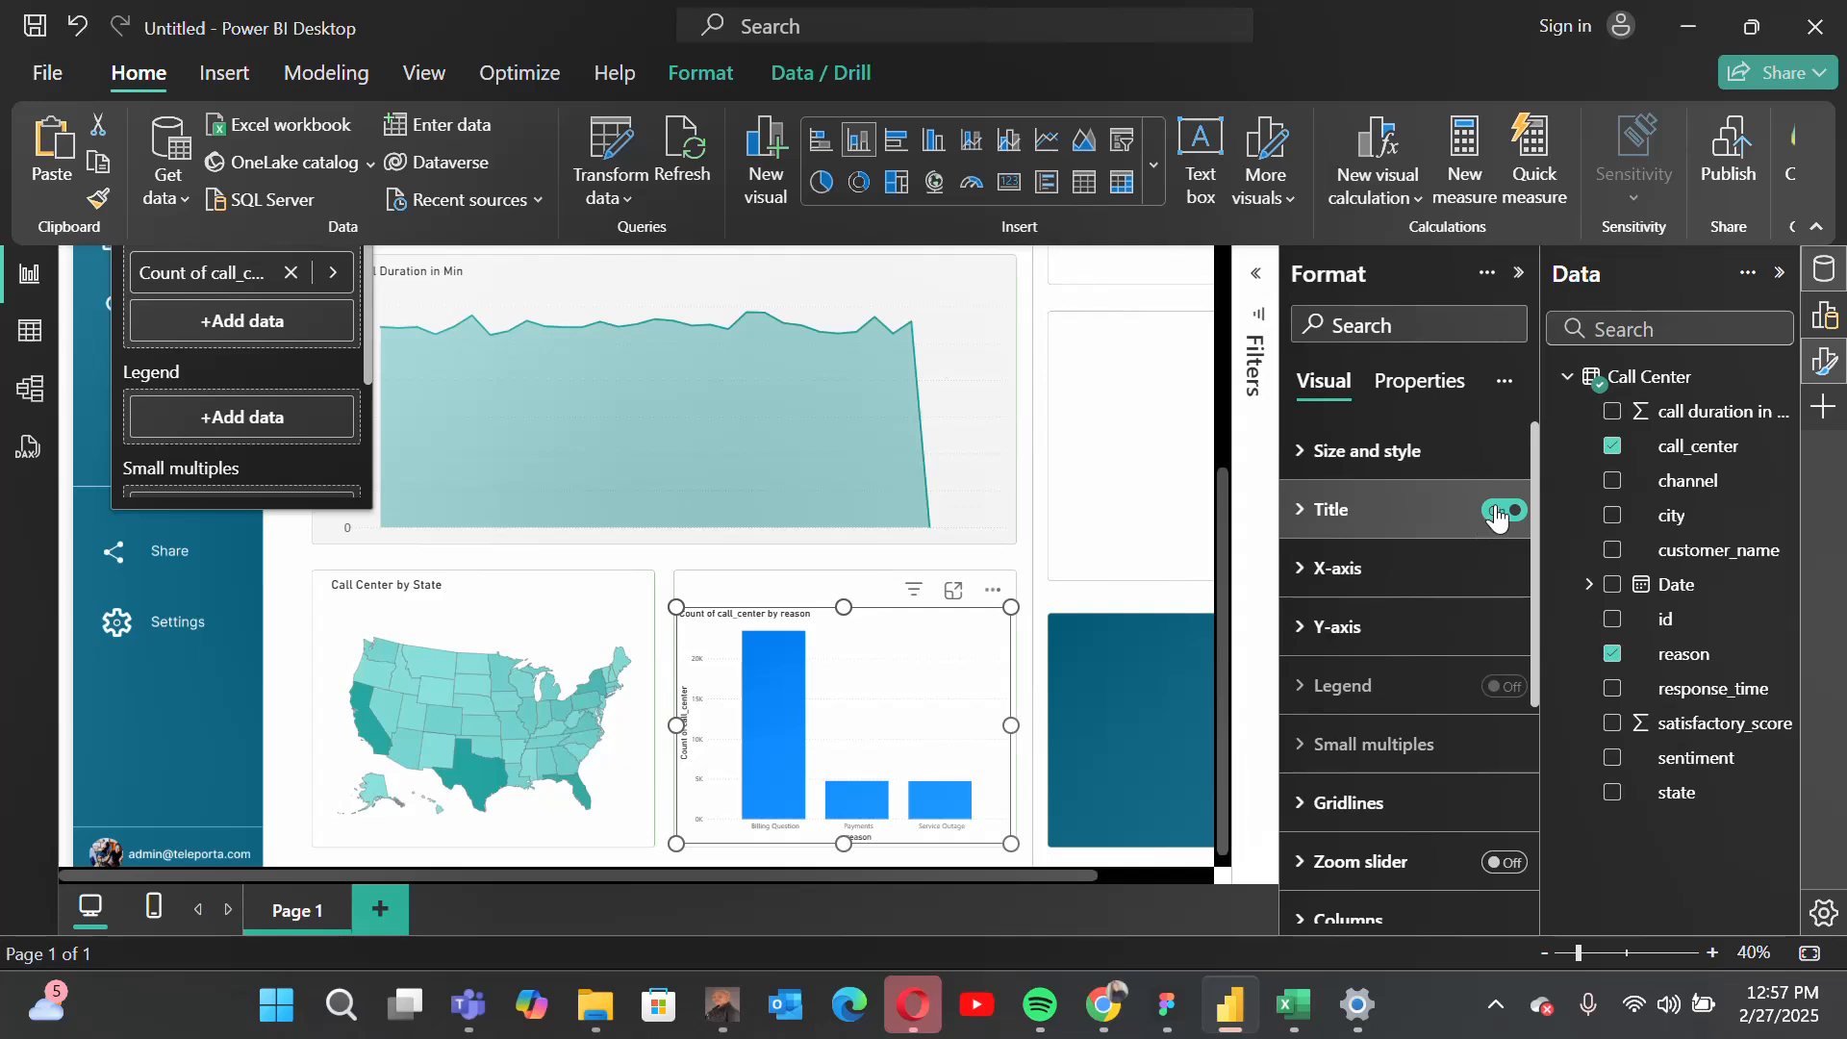
pyautogui.click(1498, 513)
# Step: Set the column chart's X-axis values to the Trebuchet MS font at size 15
pyautogui.click(1332, 569)
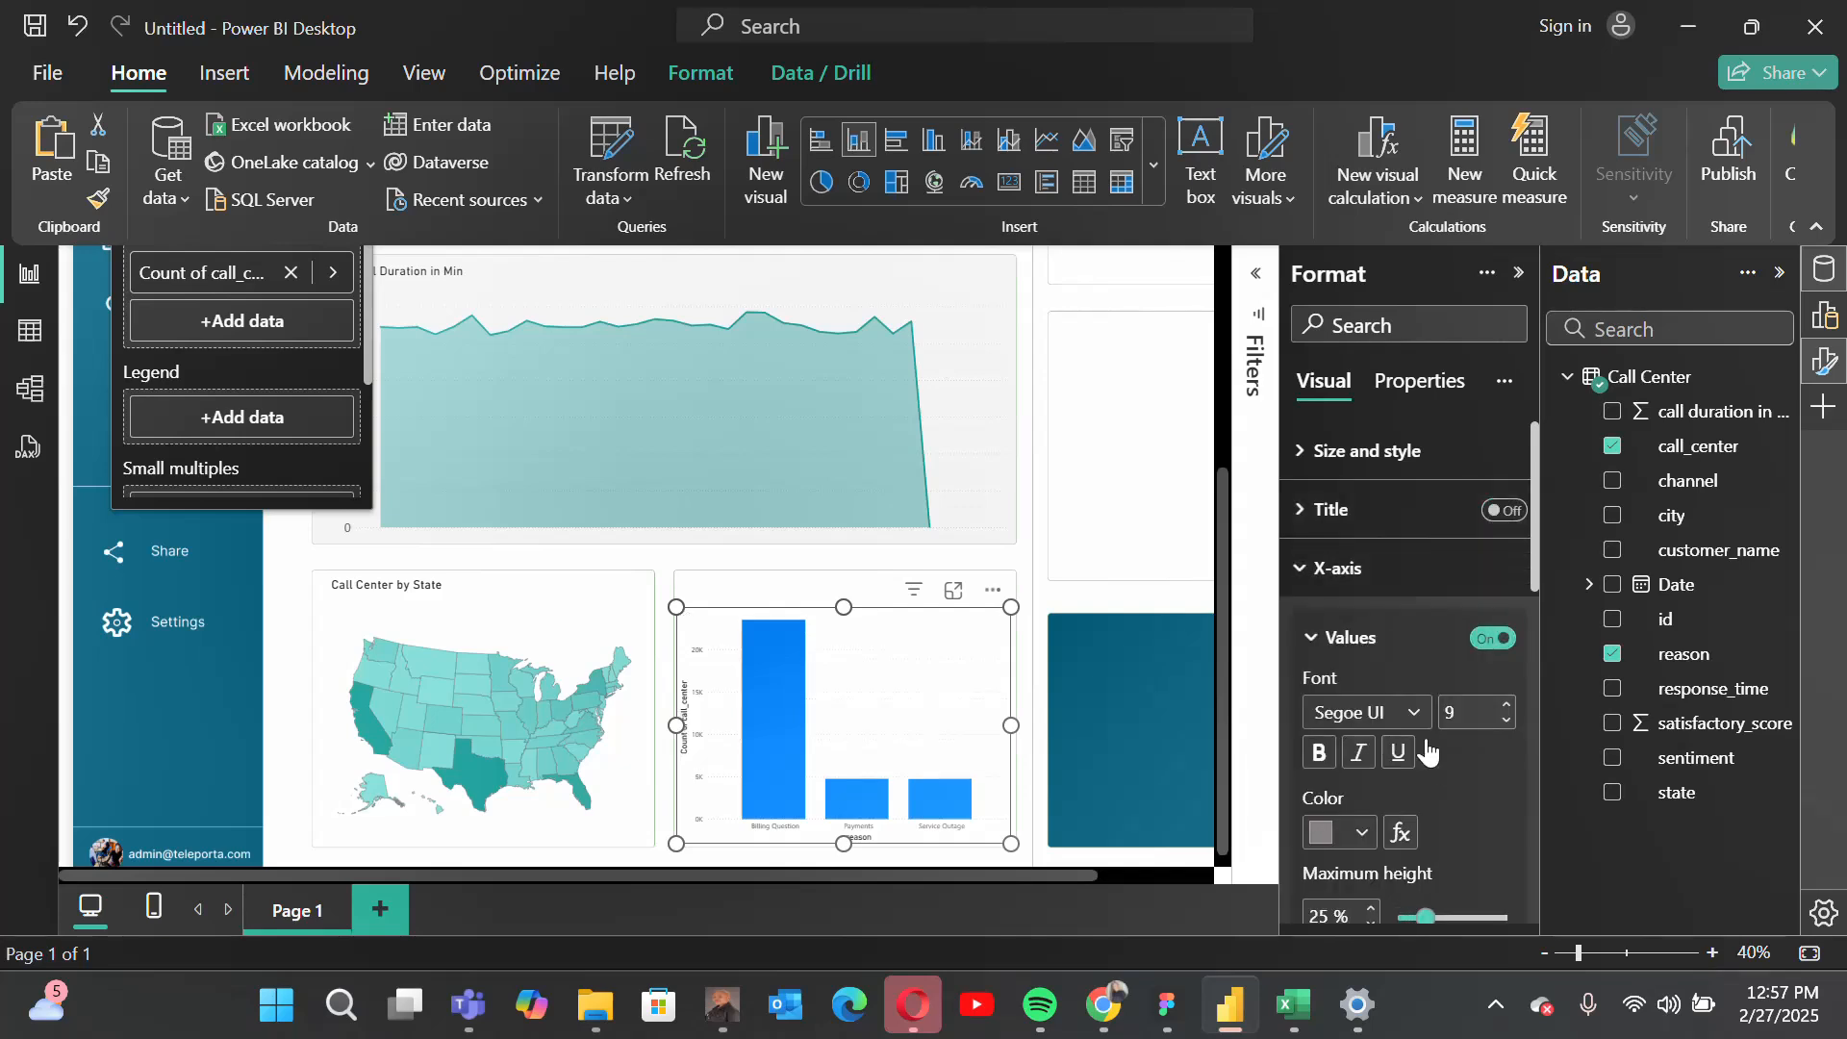
pyautogui.scroll(-1, 1429, 770)
pyautogui.scroll(-2, 1429, 758)
pyautogui.click(1402, 604)
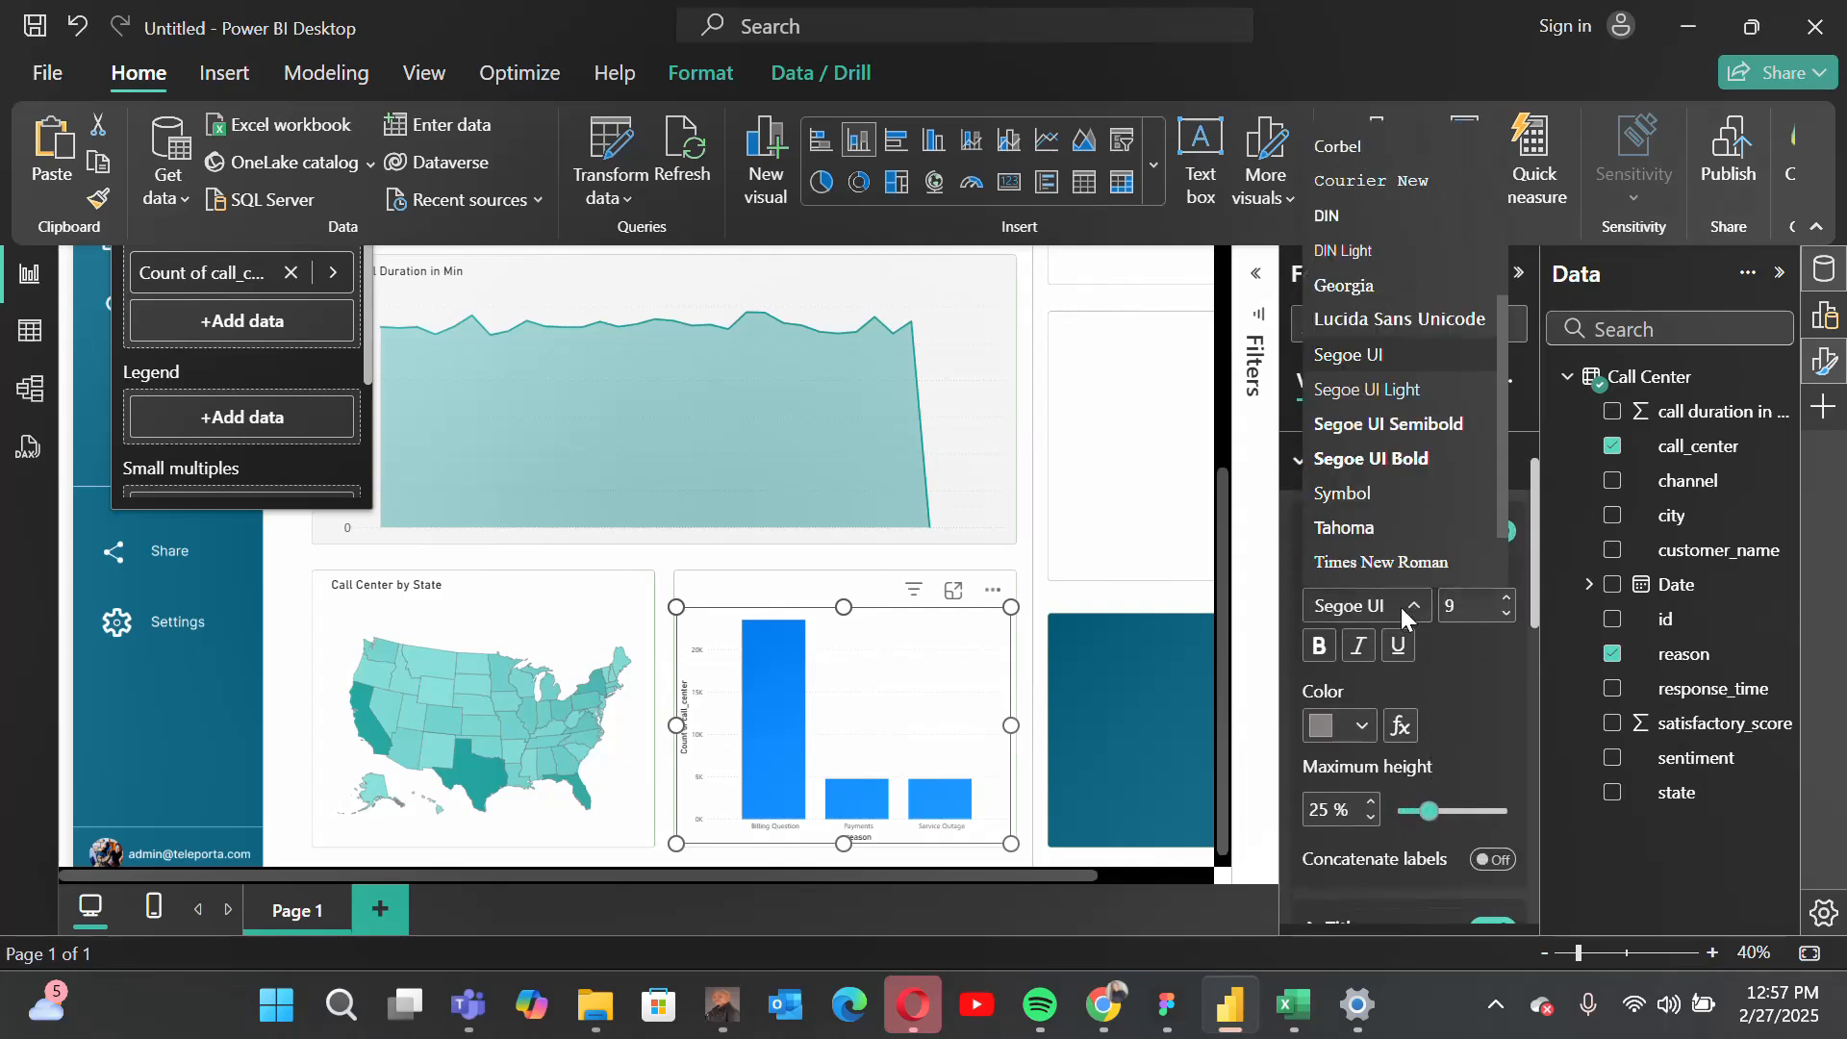
pyautogui.click(1370, 502)
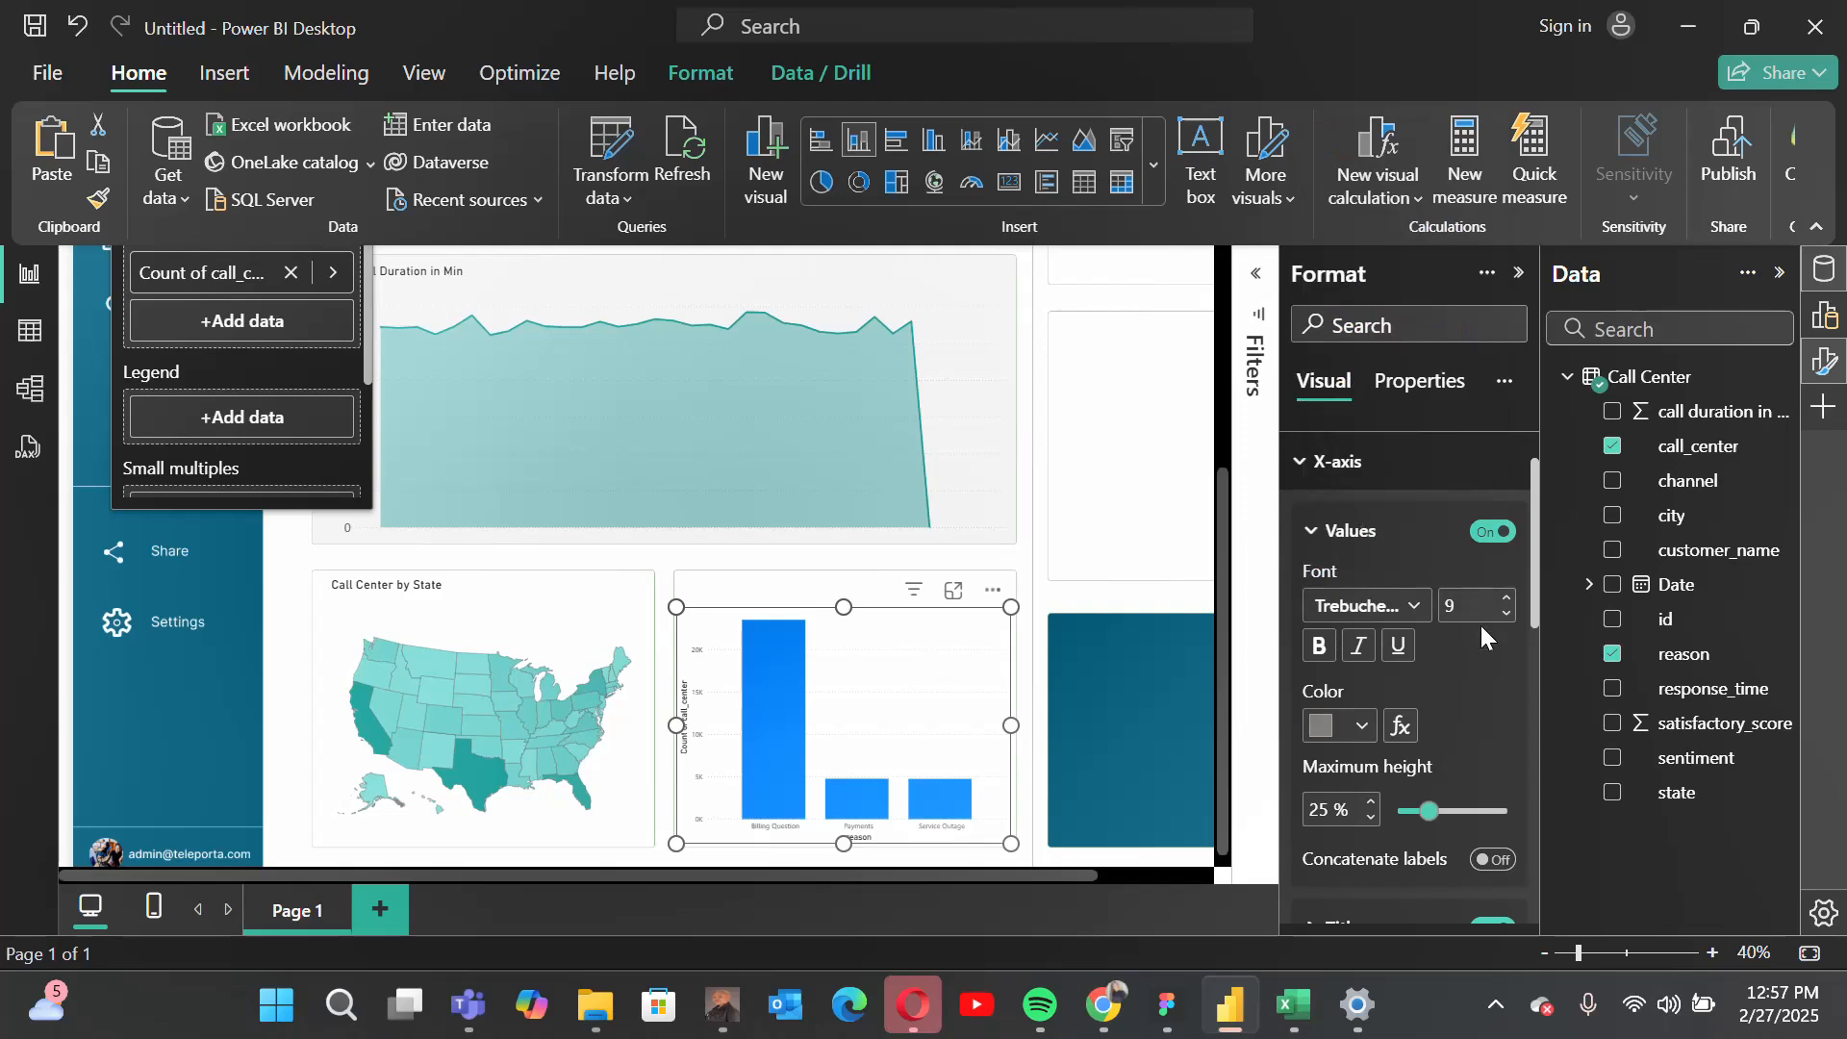
pyautogui.click(1470, 598)
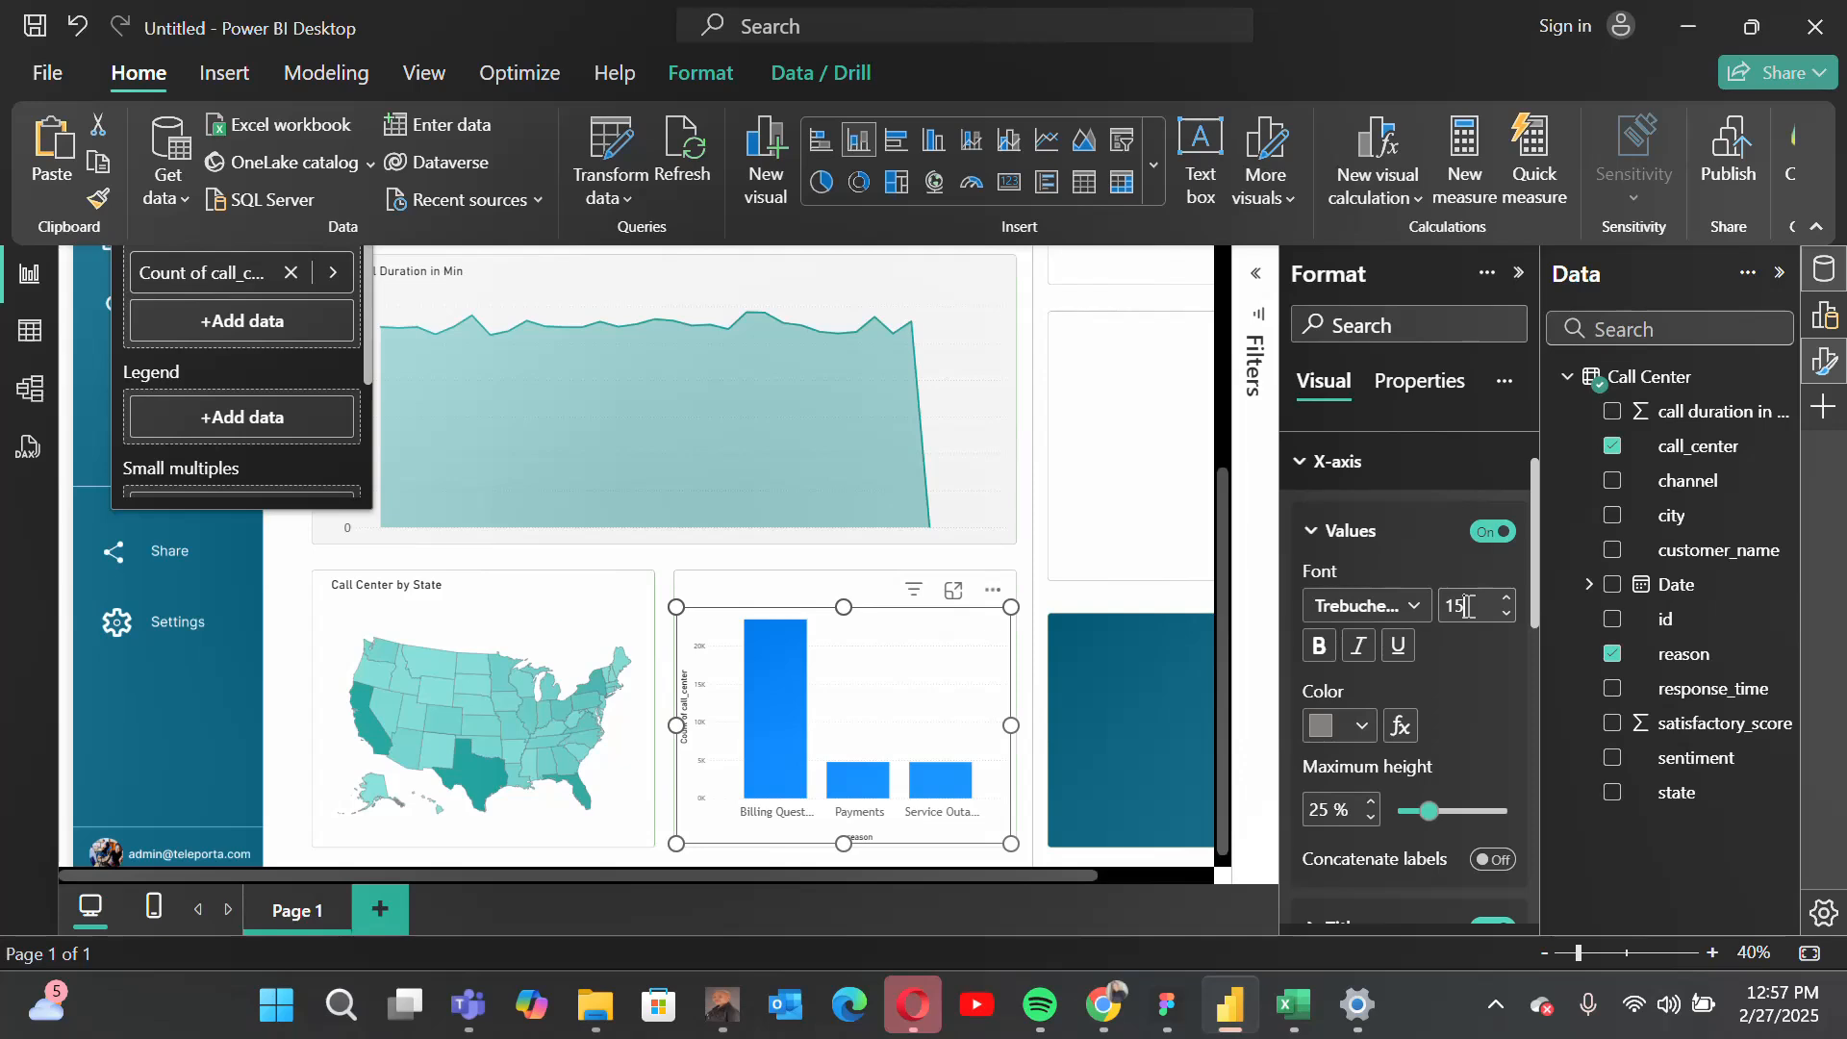
# Step: Turn off the column chart's X-axis title and collapse the X-axis settings
pyautogui.scroll(-4, 1475, 776)
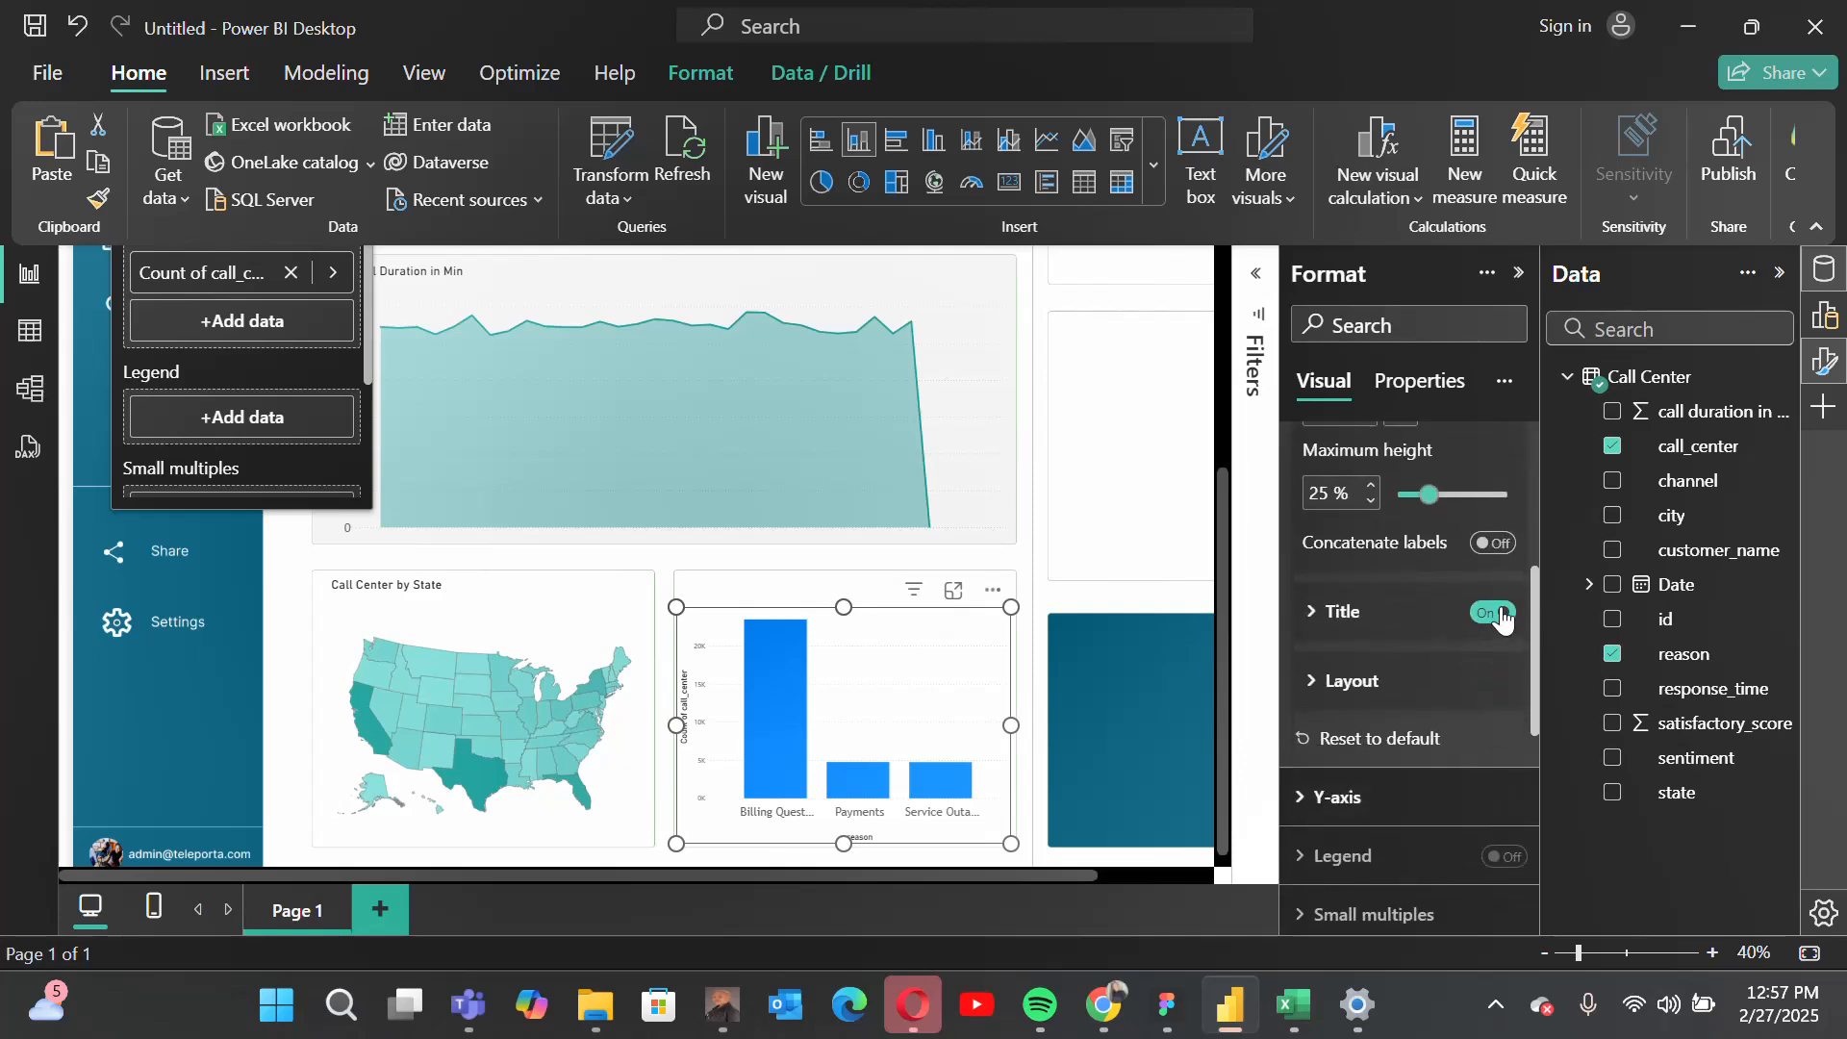
pyautogui.click(1501, 614)
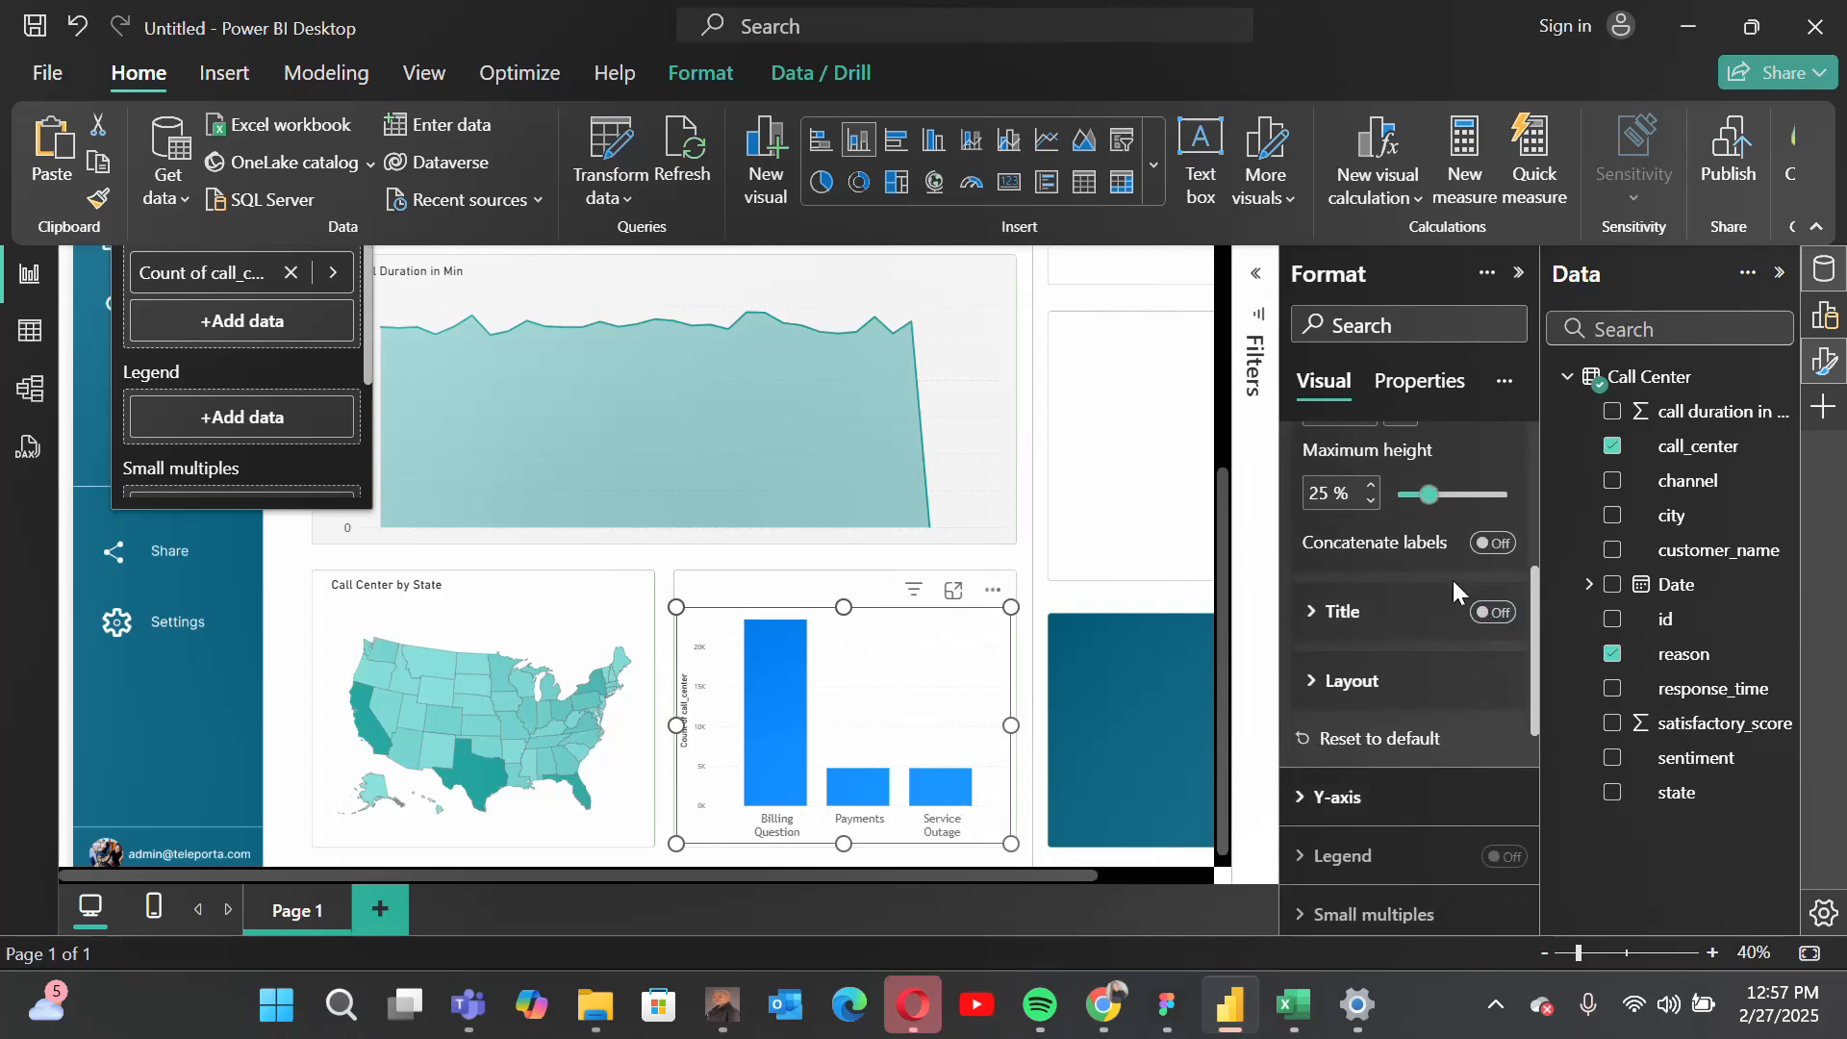
pyautogui.scroll(4, 1452, 582)
pyautogui.click(1414, 553)
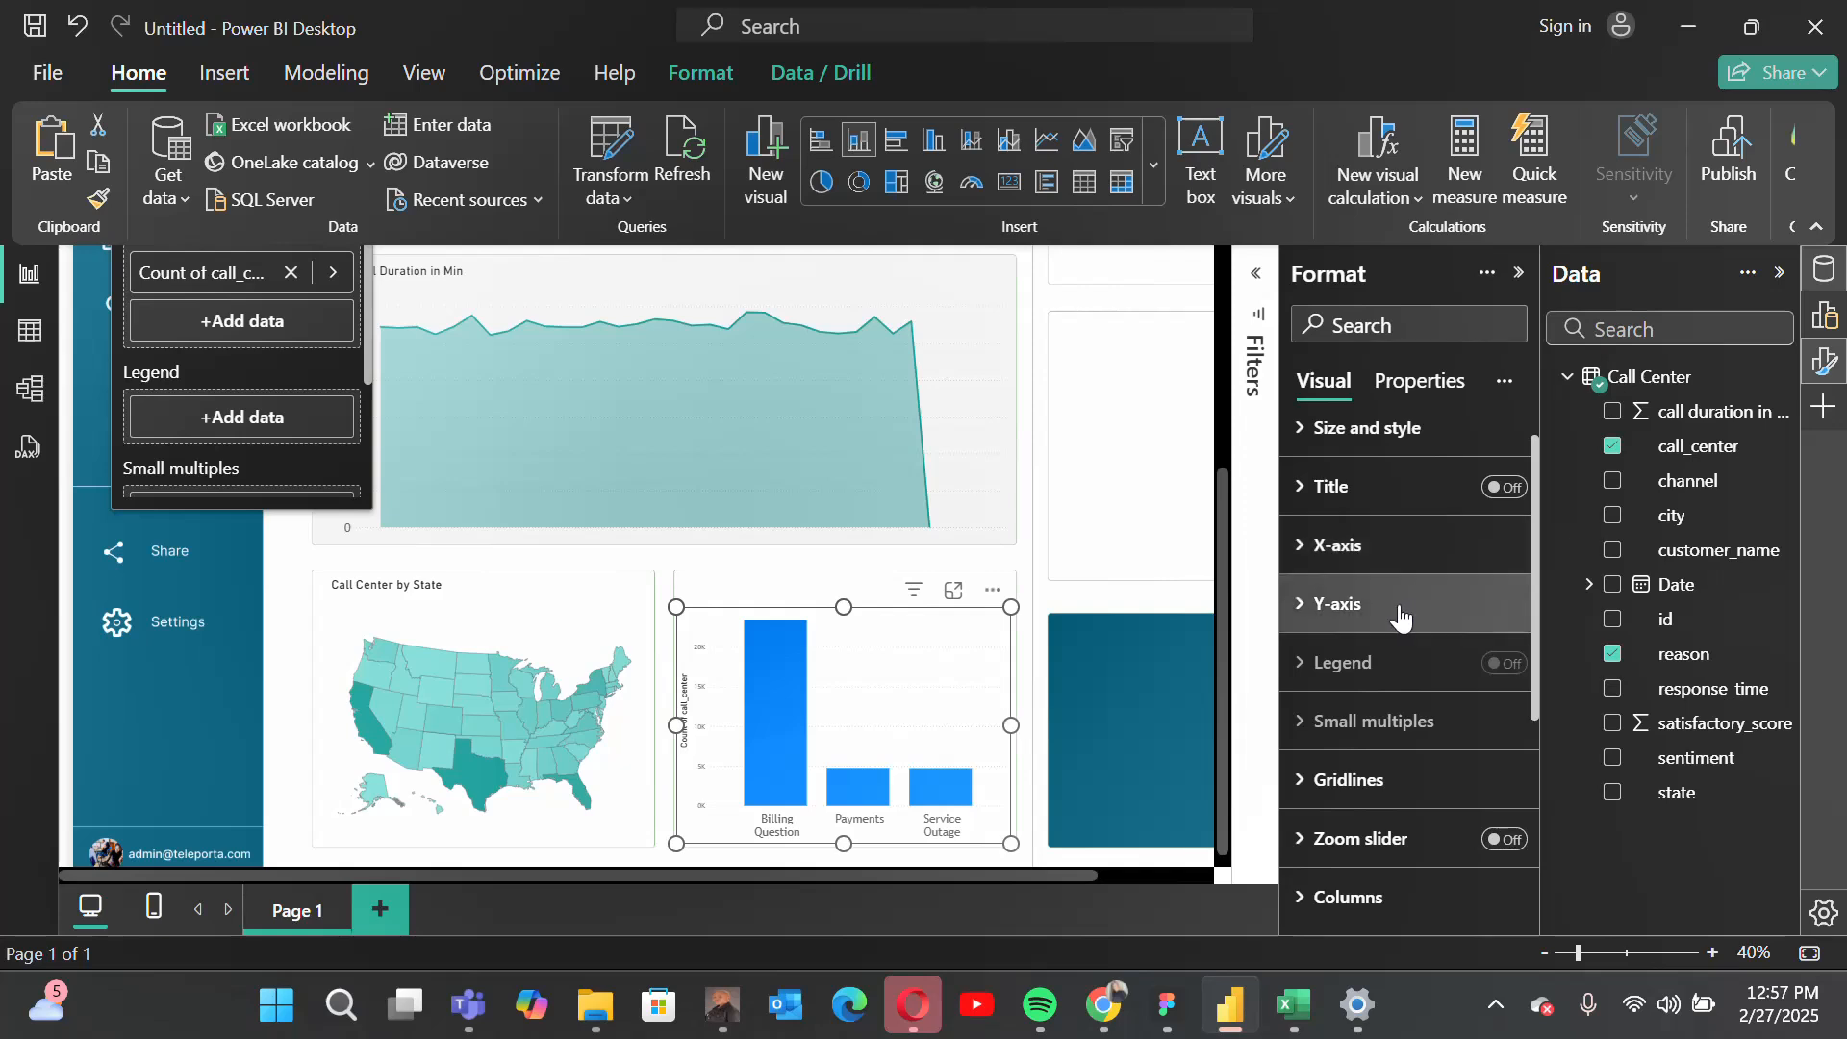
# Step: Turn off the column chart's Y-axis title
pyautogui.click(1399, 605)
pyautogui.scroll(-3, 1399, 616)
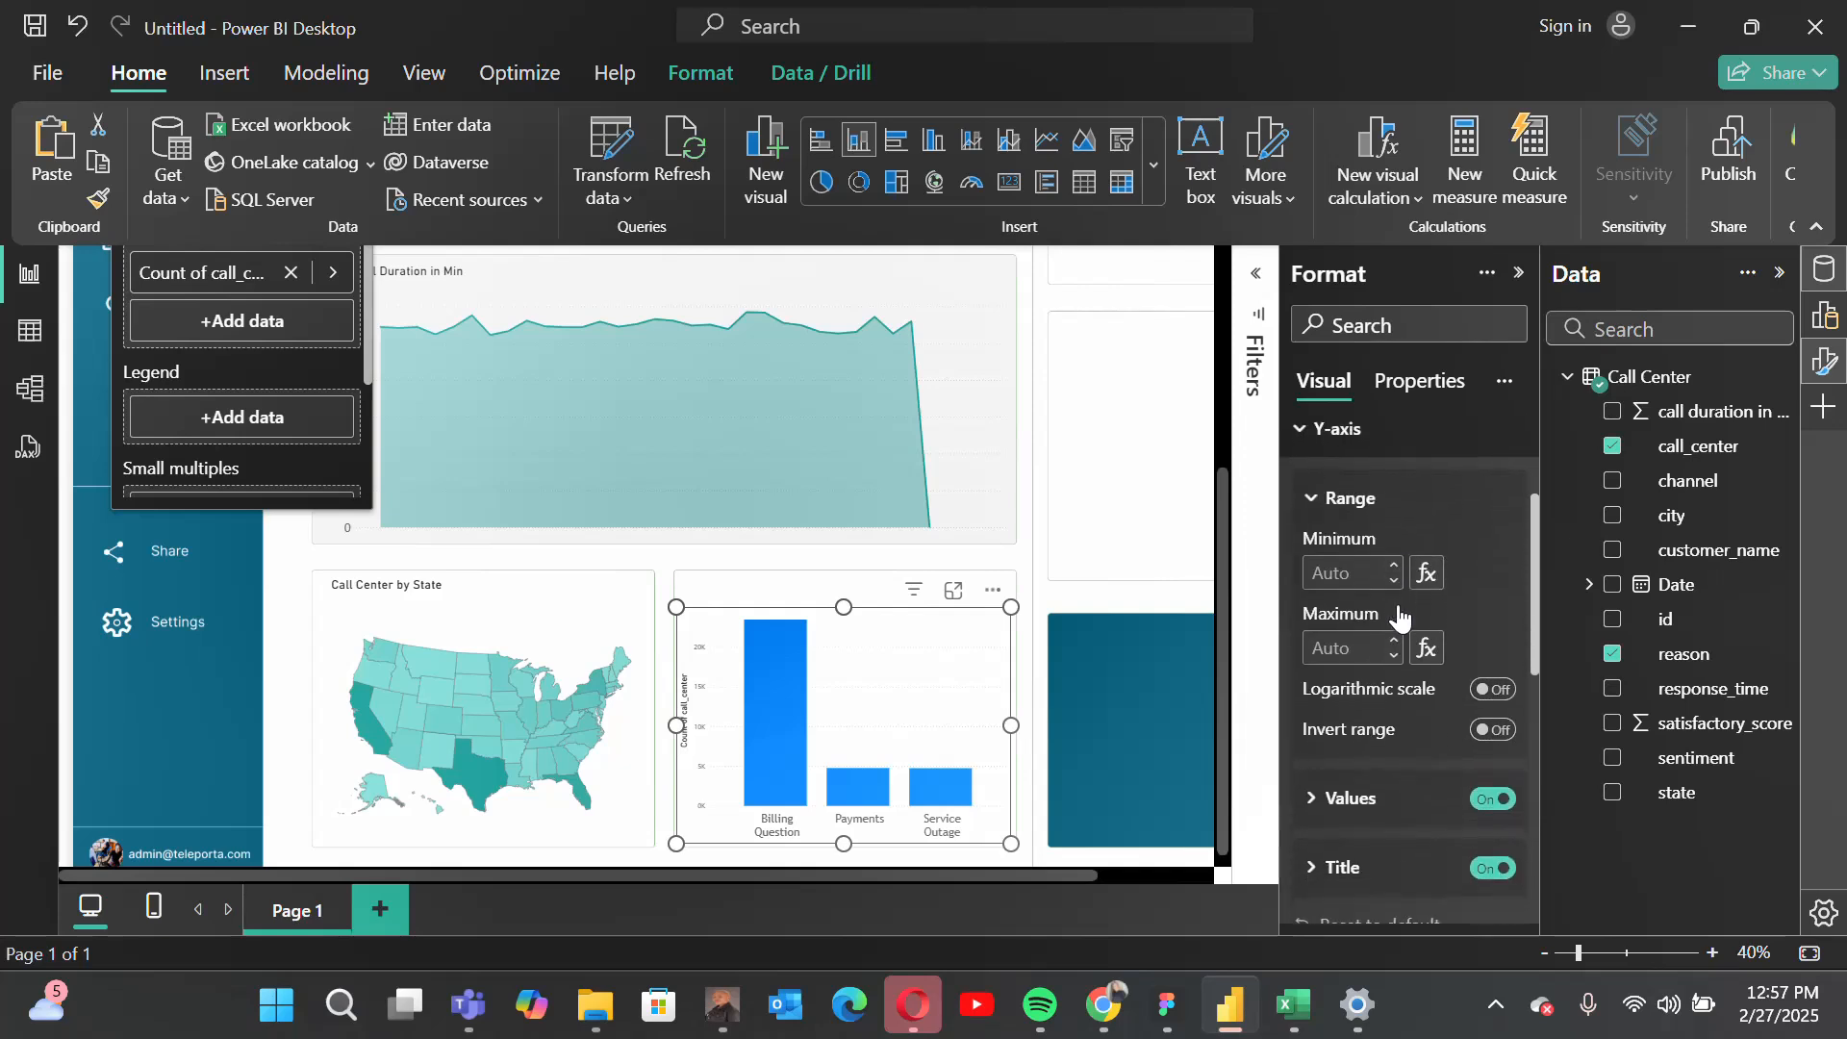
pyautogui.scroll(-1, 1451, 654)
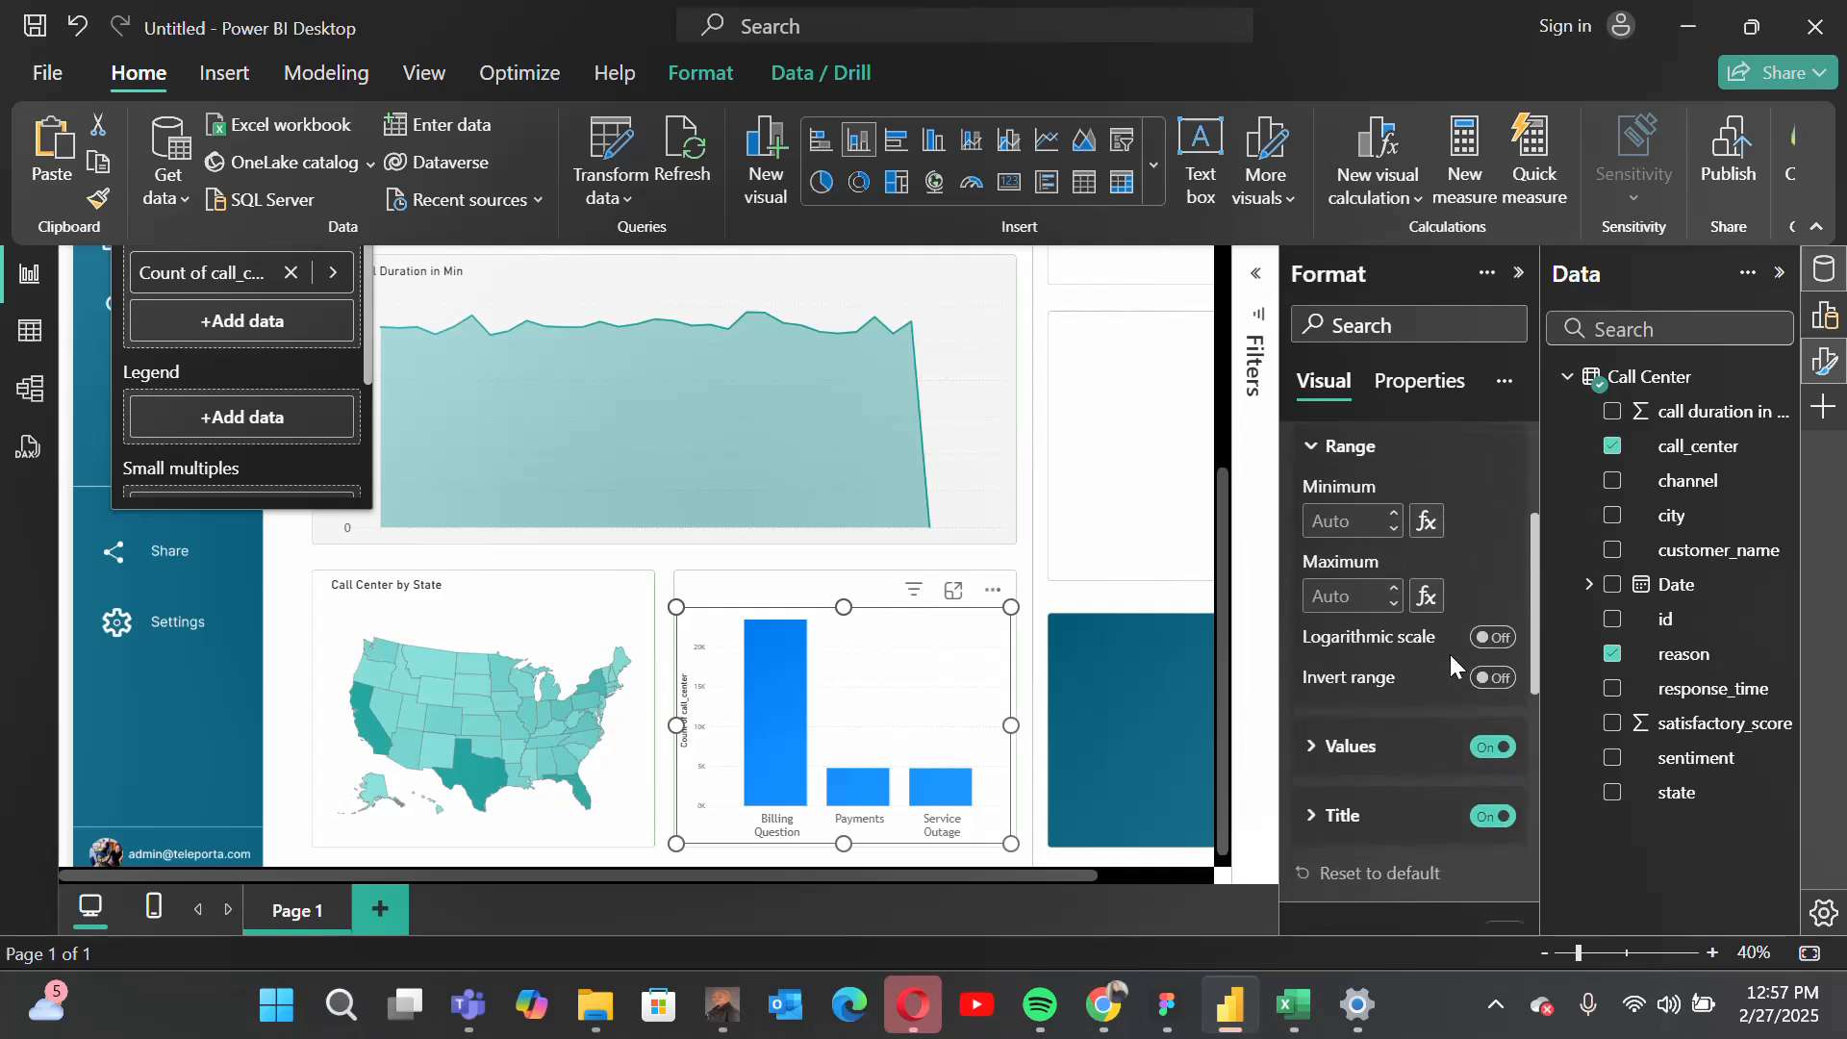
pyautogui.click(1491, 816)
# Step: Set the column chart's Y-axis values to the Trebuchet MS font at a larger size and collapse the Y-axis settings
pyautogui.click(1360, 760)
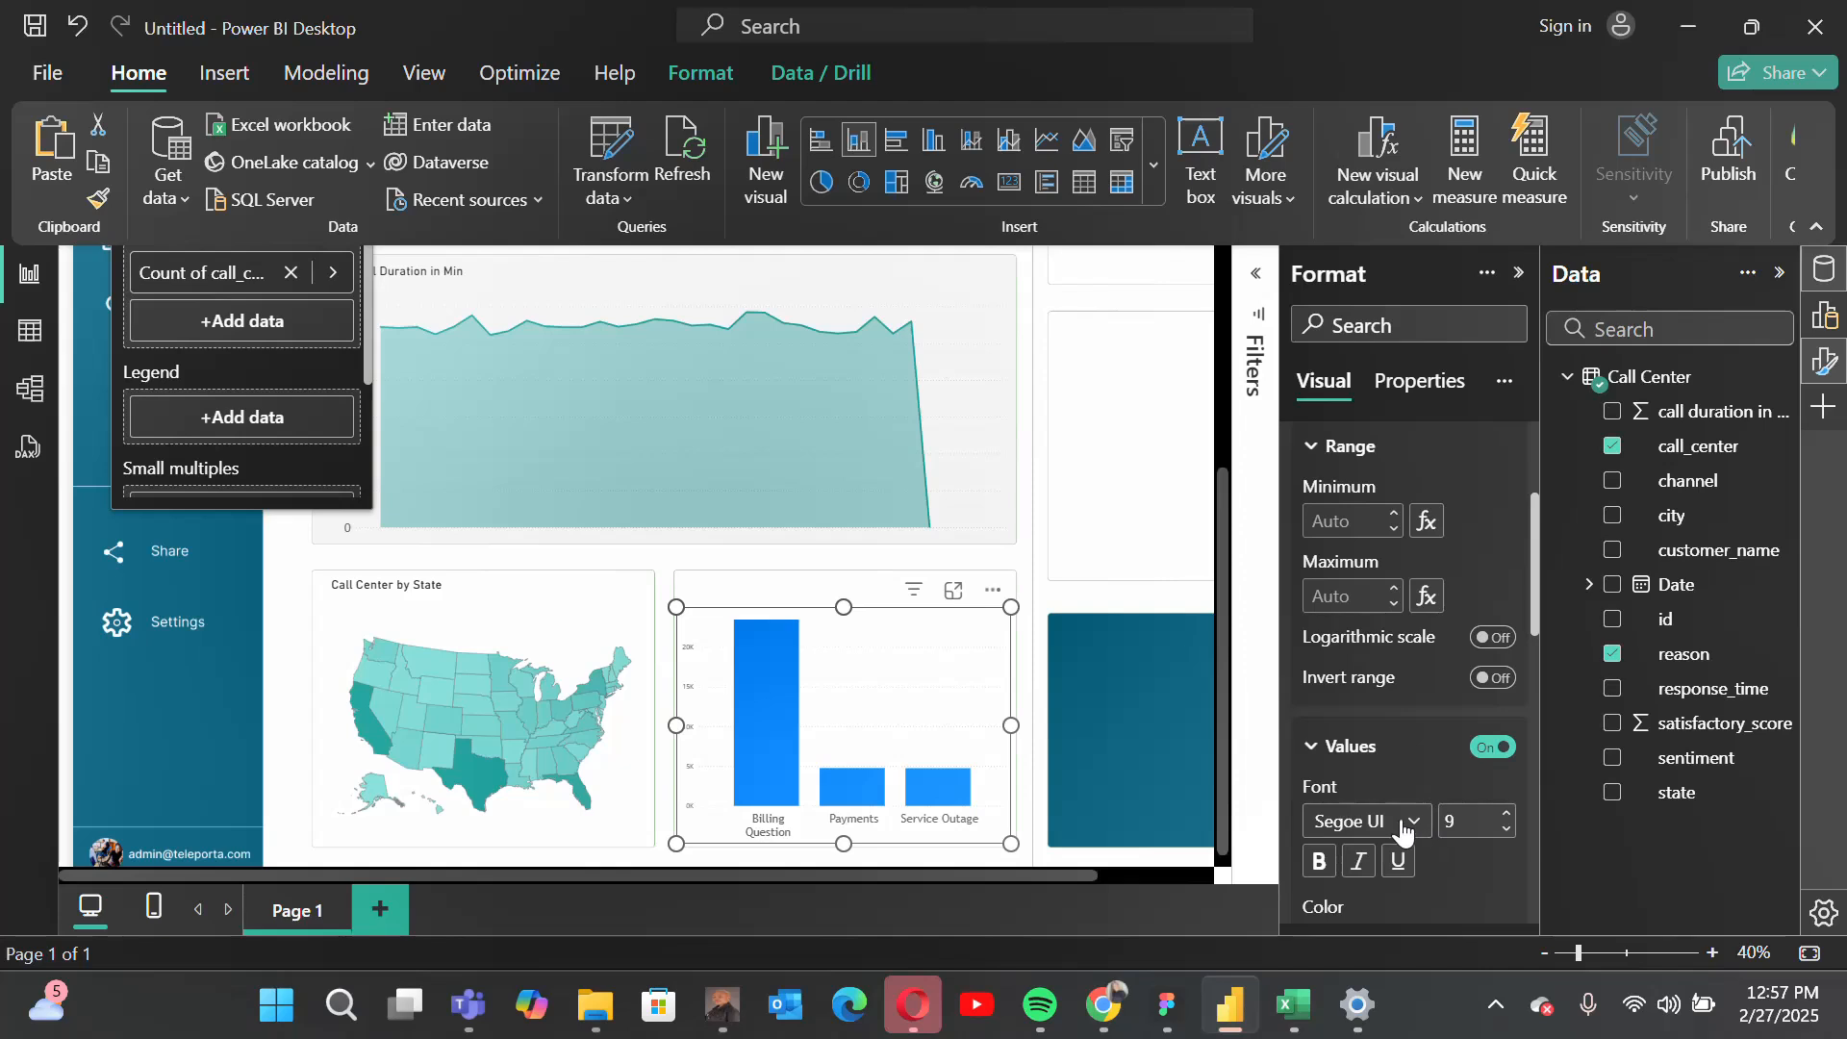
pyautogui.click(1397, 821)
pyautogui.scroll(-2, 1402, 671)
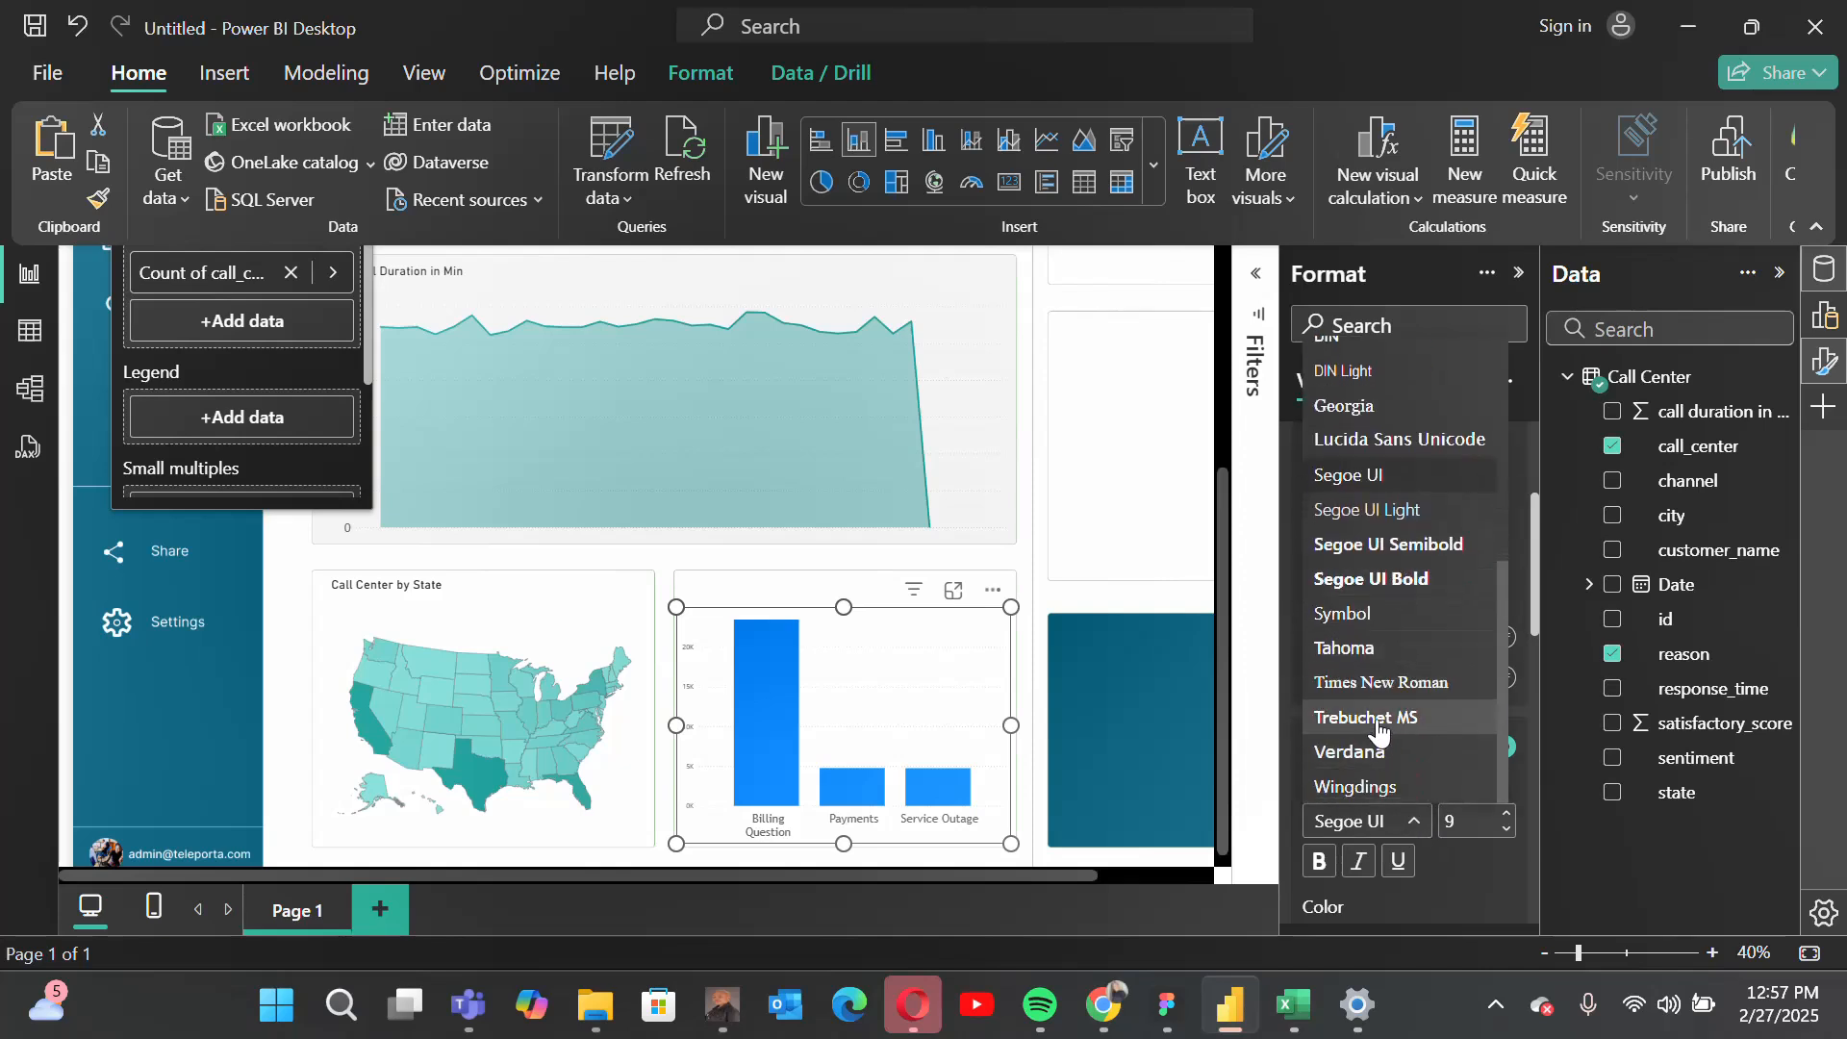
pyautogui.click(1385, 720)
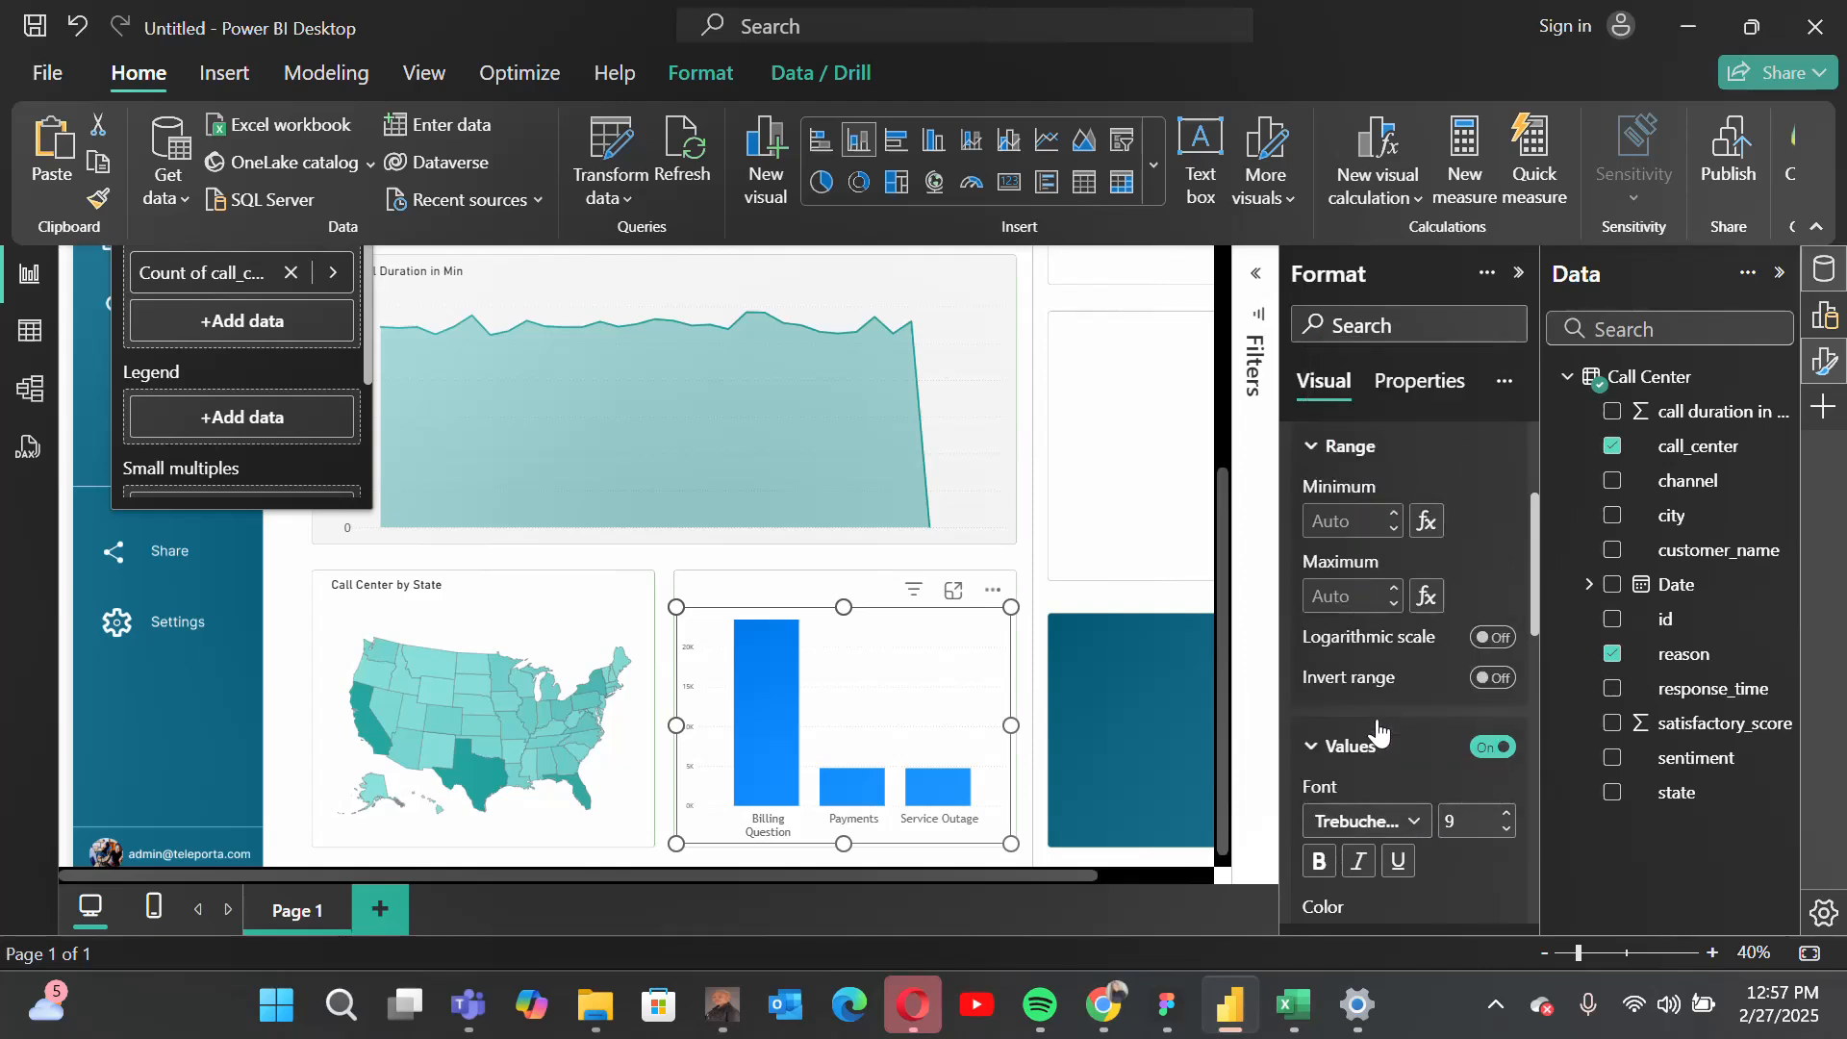
pyautogui.click(1450, 822)
pyautogui.scroll(3, 1462, 712)
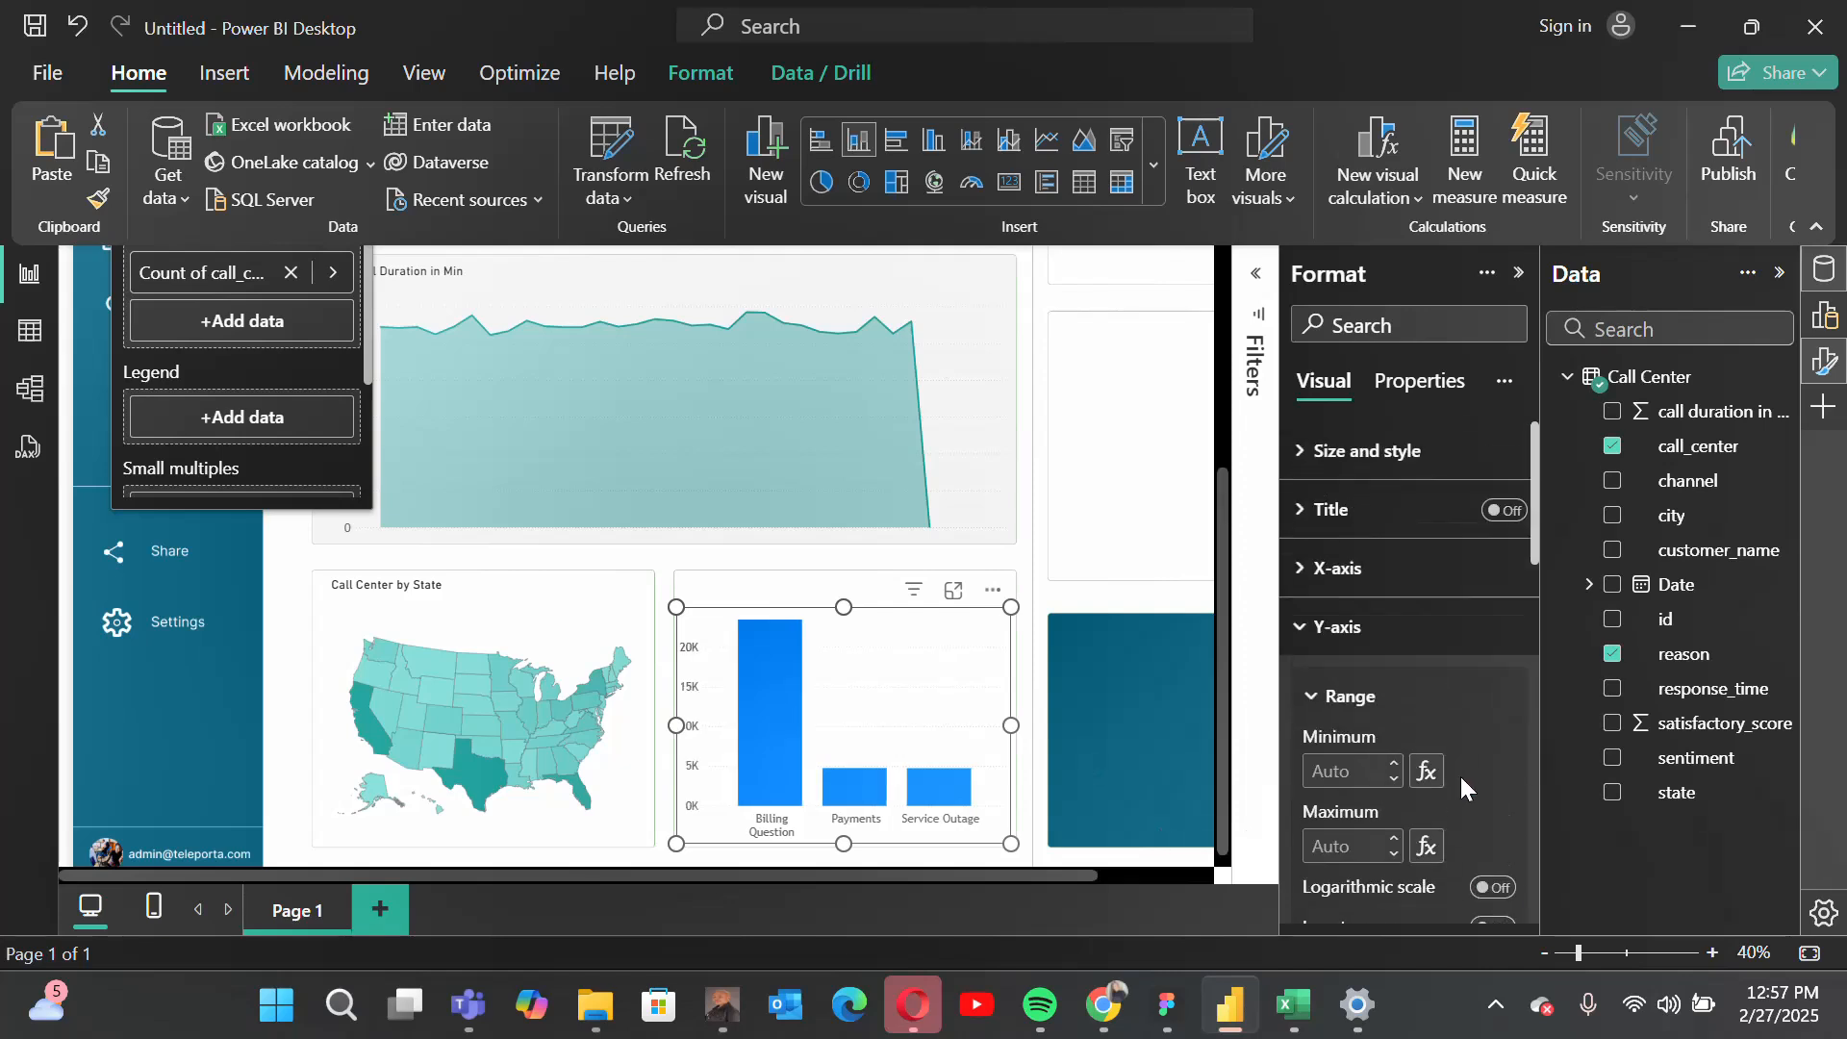
pyautogui.click(1347, 646)
# Step: Turn on data labels for the column chart
pyautogui.scroll(-4, 1348, 652)
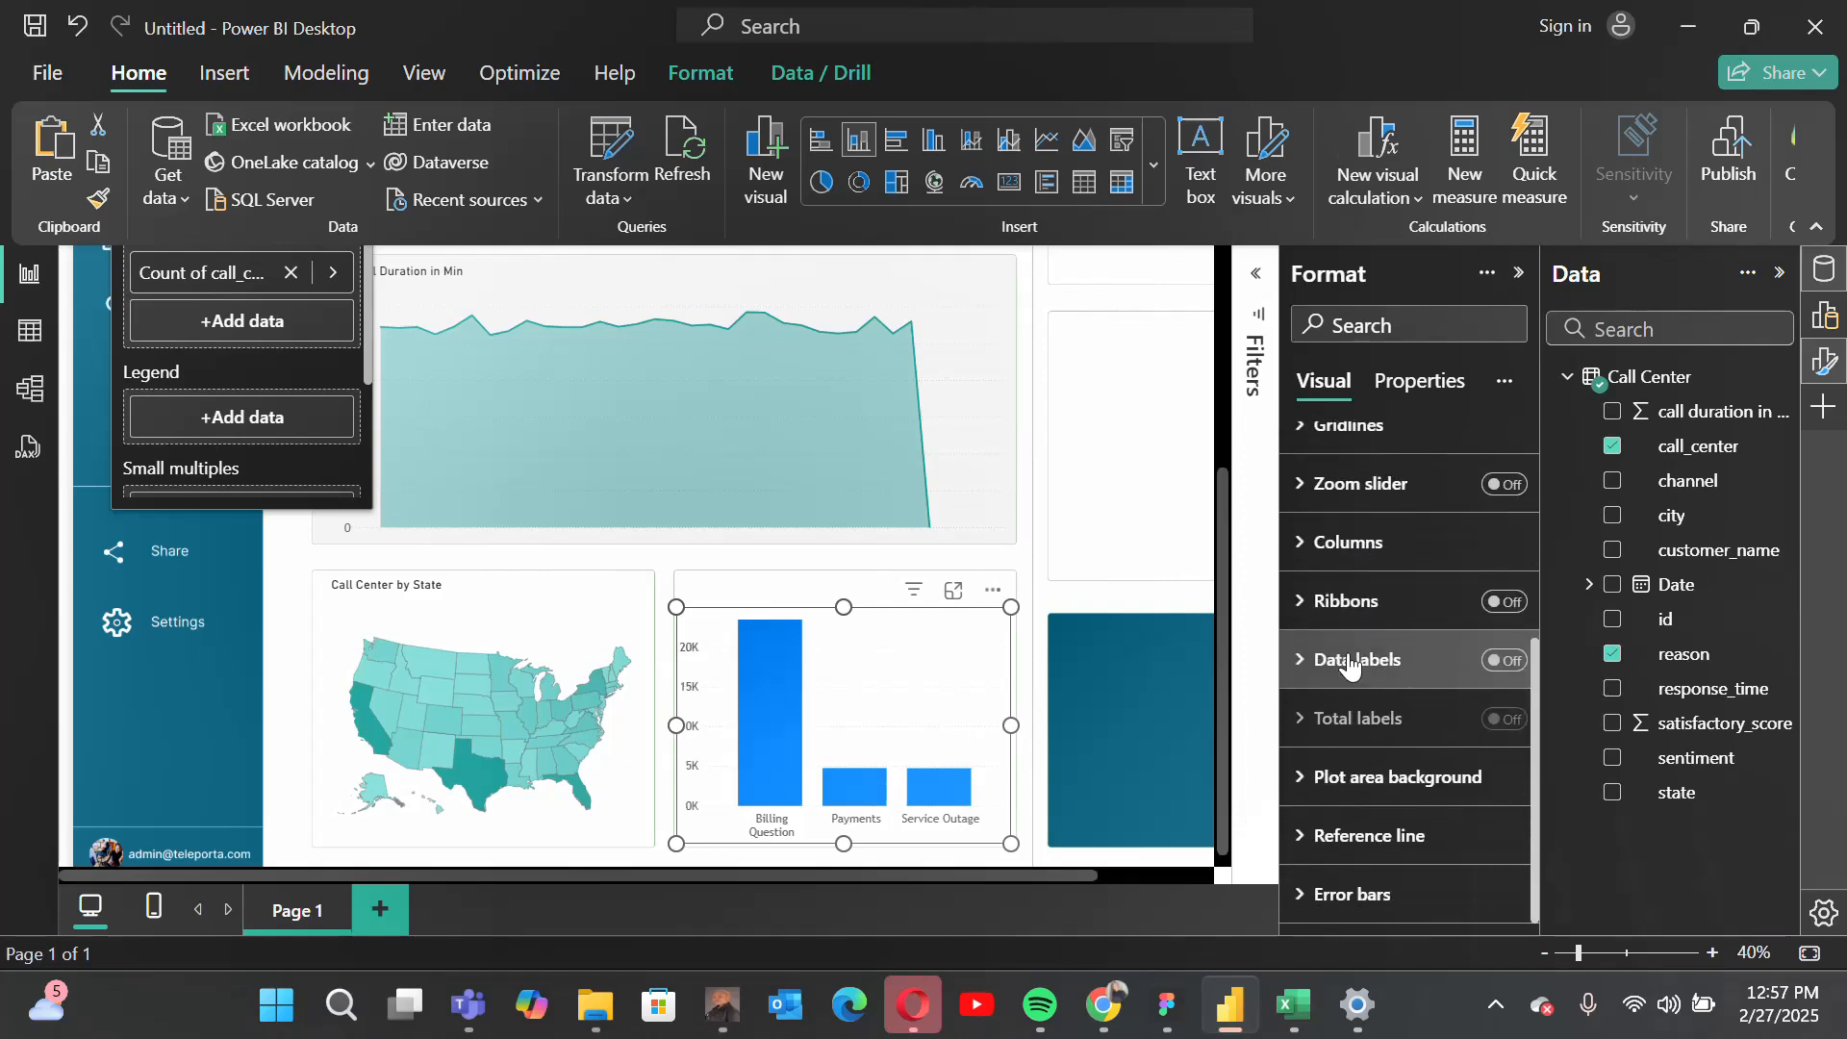
pyautogui.click(1342, 659)
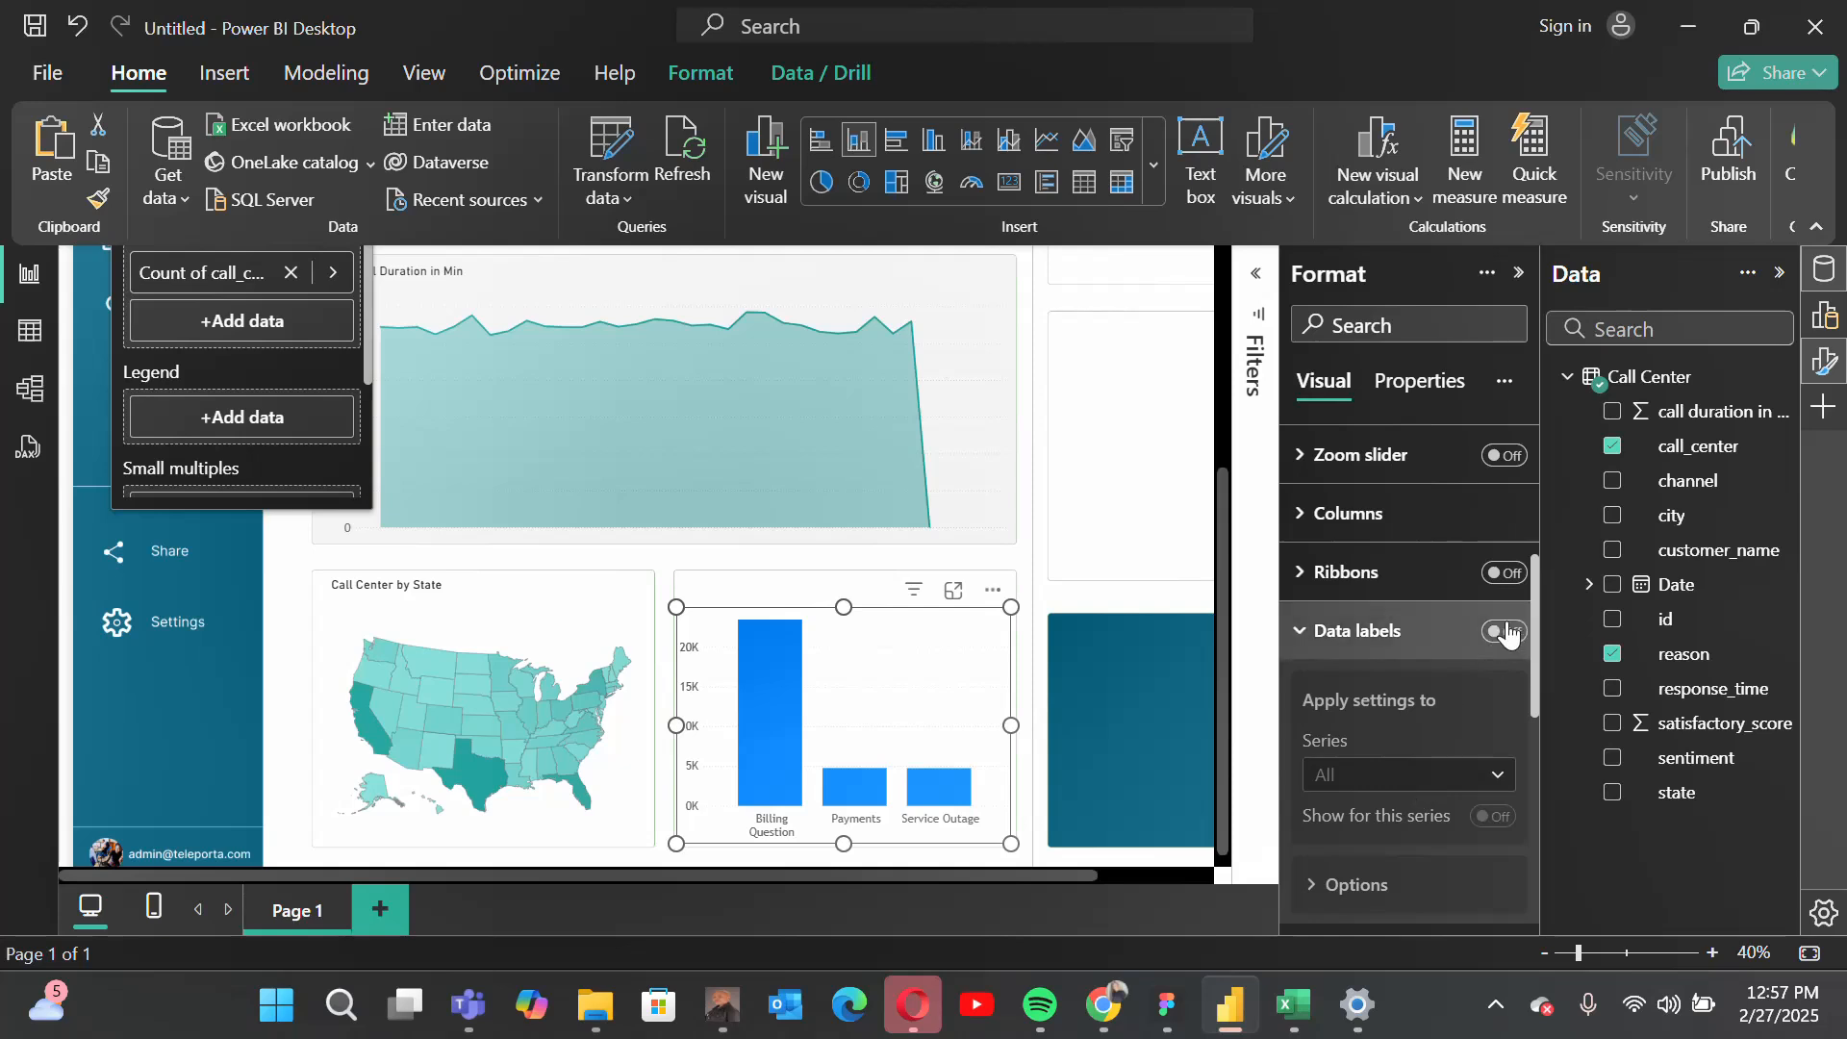
pyautogui.click(1503, 631)
# Step: Set the column chart's data label values to the Trebuchet MS font at size 15 and collapse the data label settings
pyautogui.scroll(-1, 1441, 729)
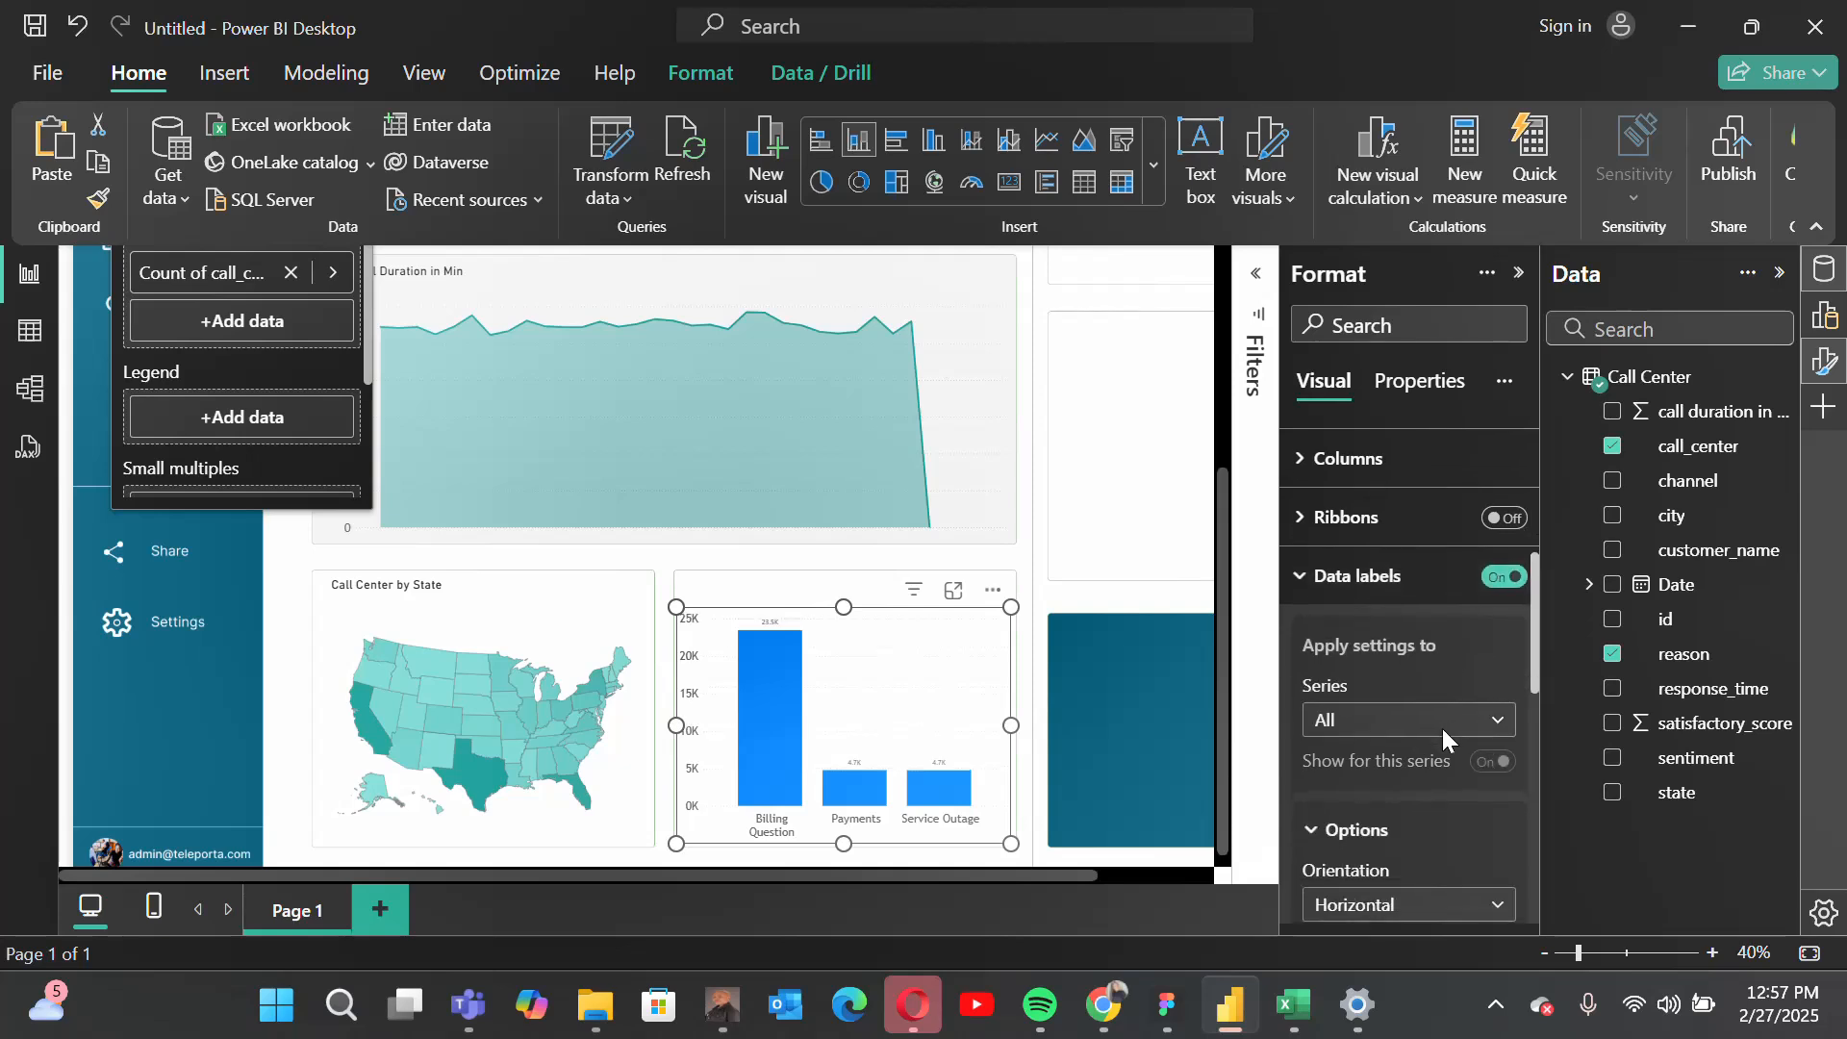
pyautogui.scroll(-3, 1424, 795)
pyautogui.scroll(-5, 1414, 789)
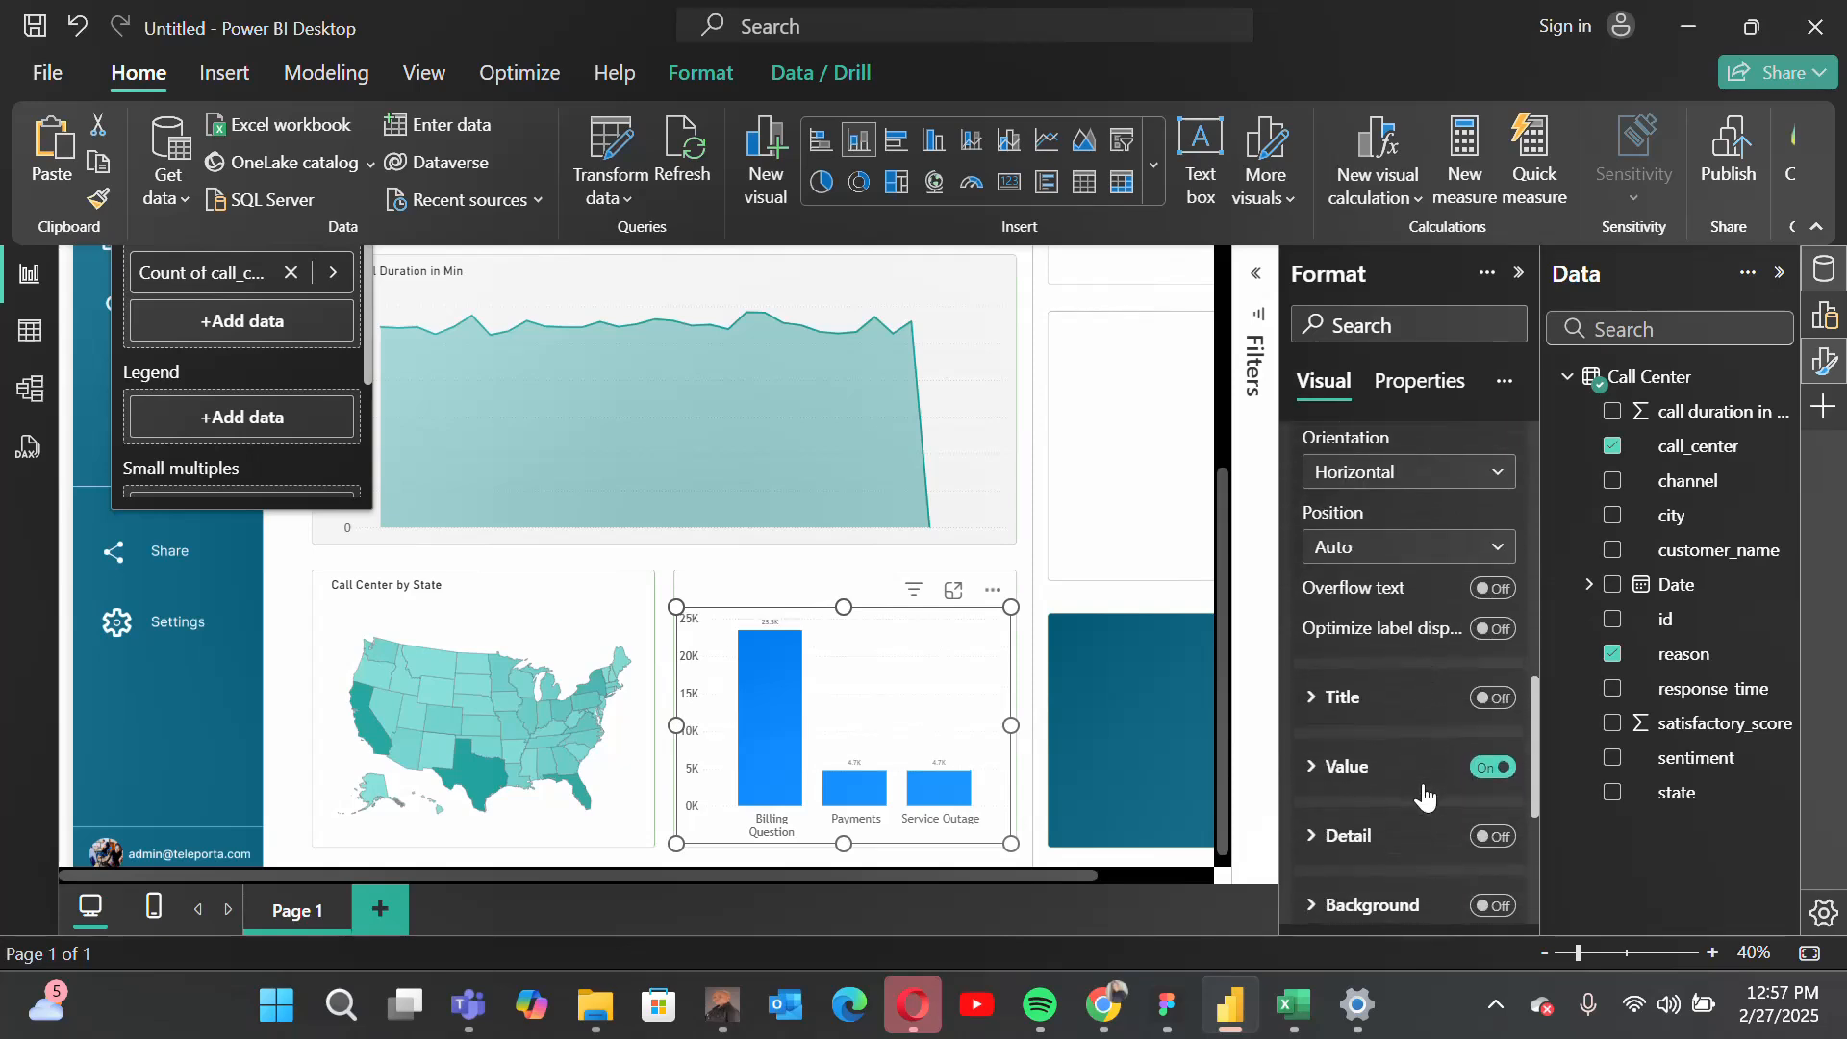
pyautogui.click(1372, 769)
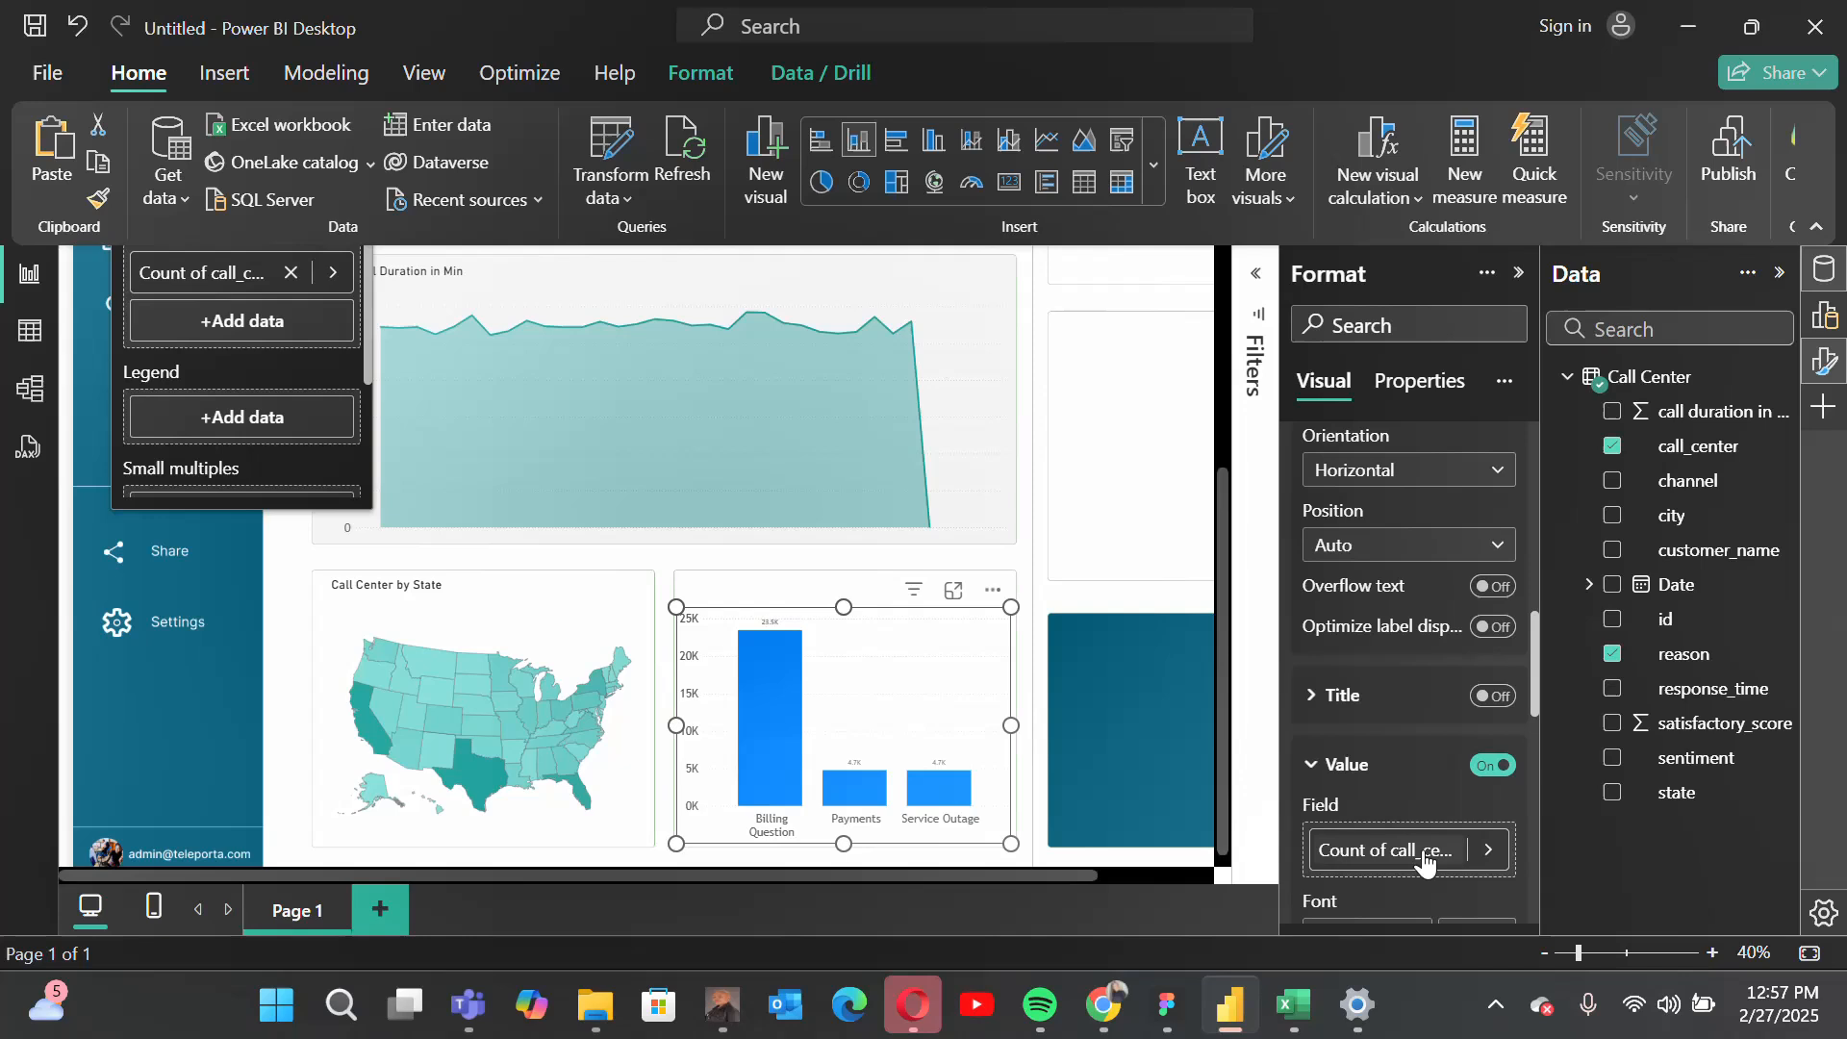
pyautogui.scroll(-3, 1380, 770)
pyautogui.click(1390, 761)
pyautogui.scroll(-1, 1397, 671)
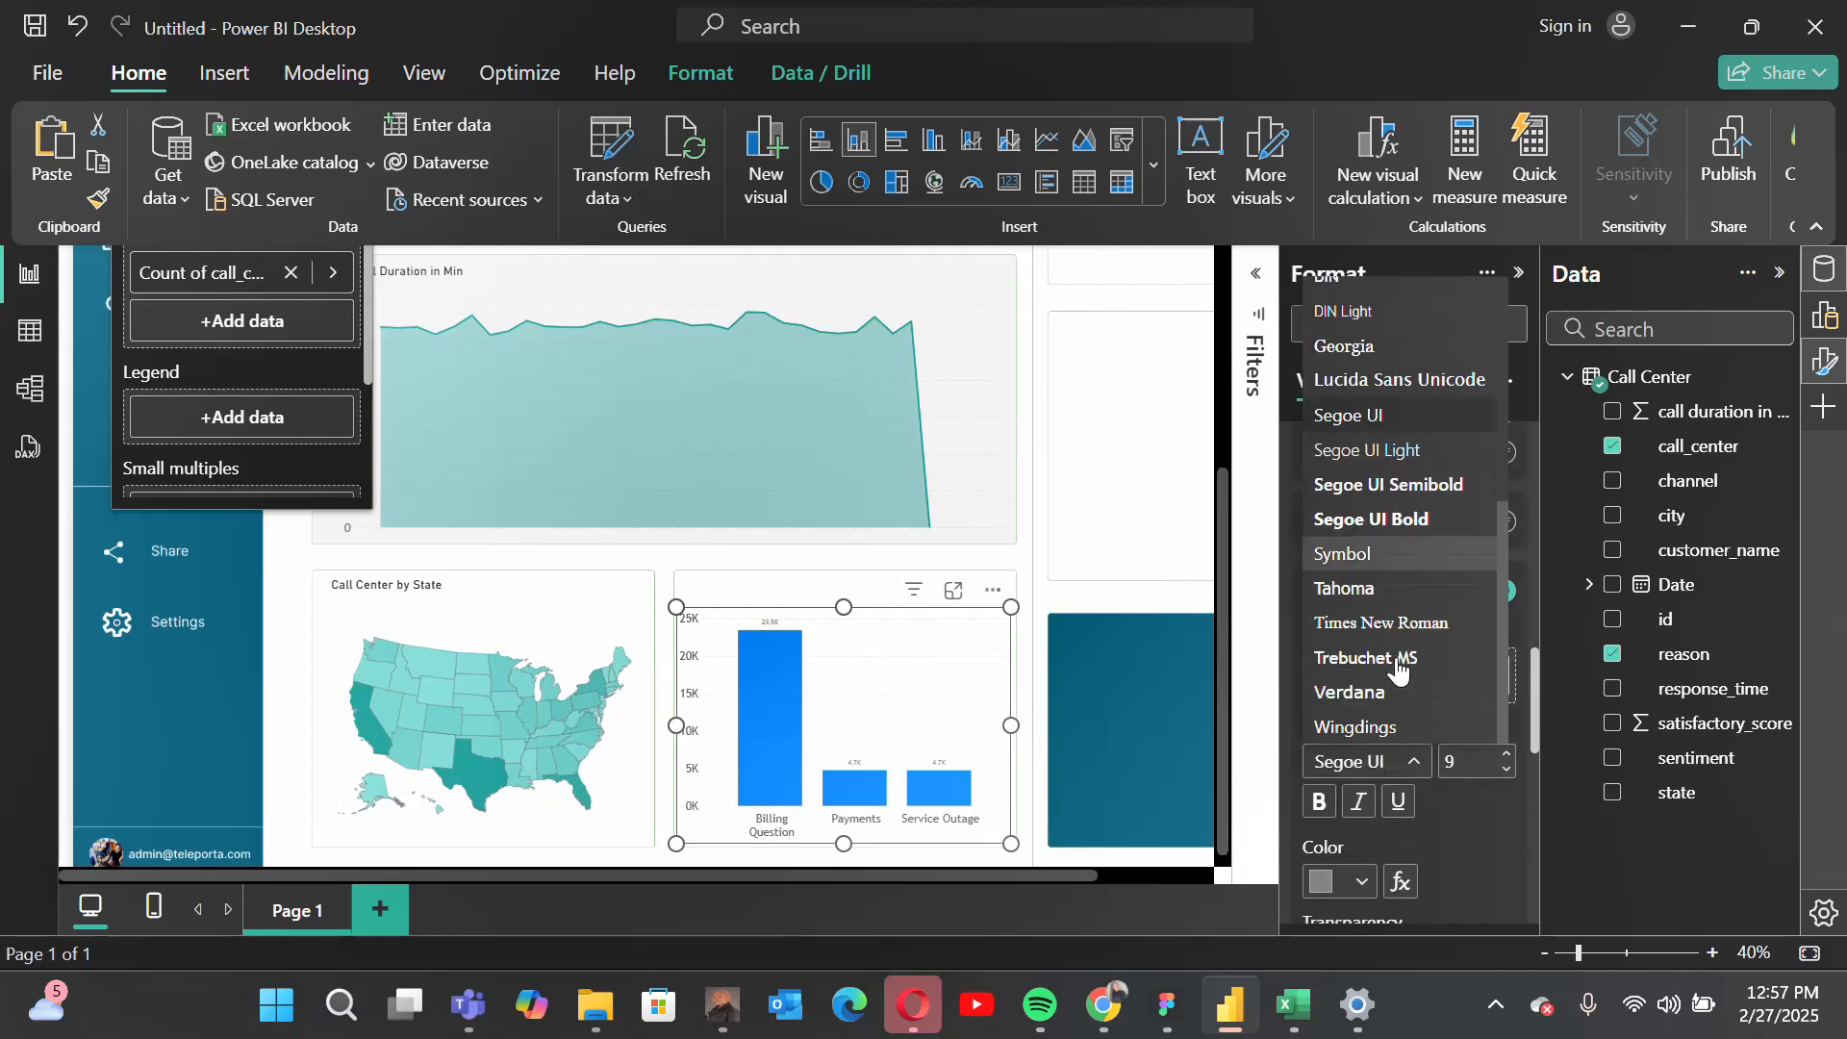
pyautogui.click(1394, 653)
pyautogui.doubleClick(1463, 766)
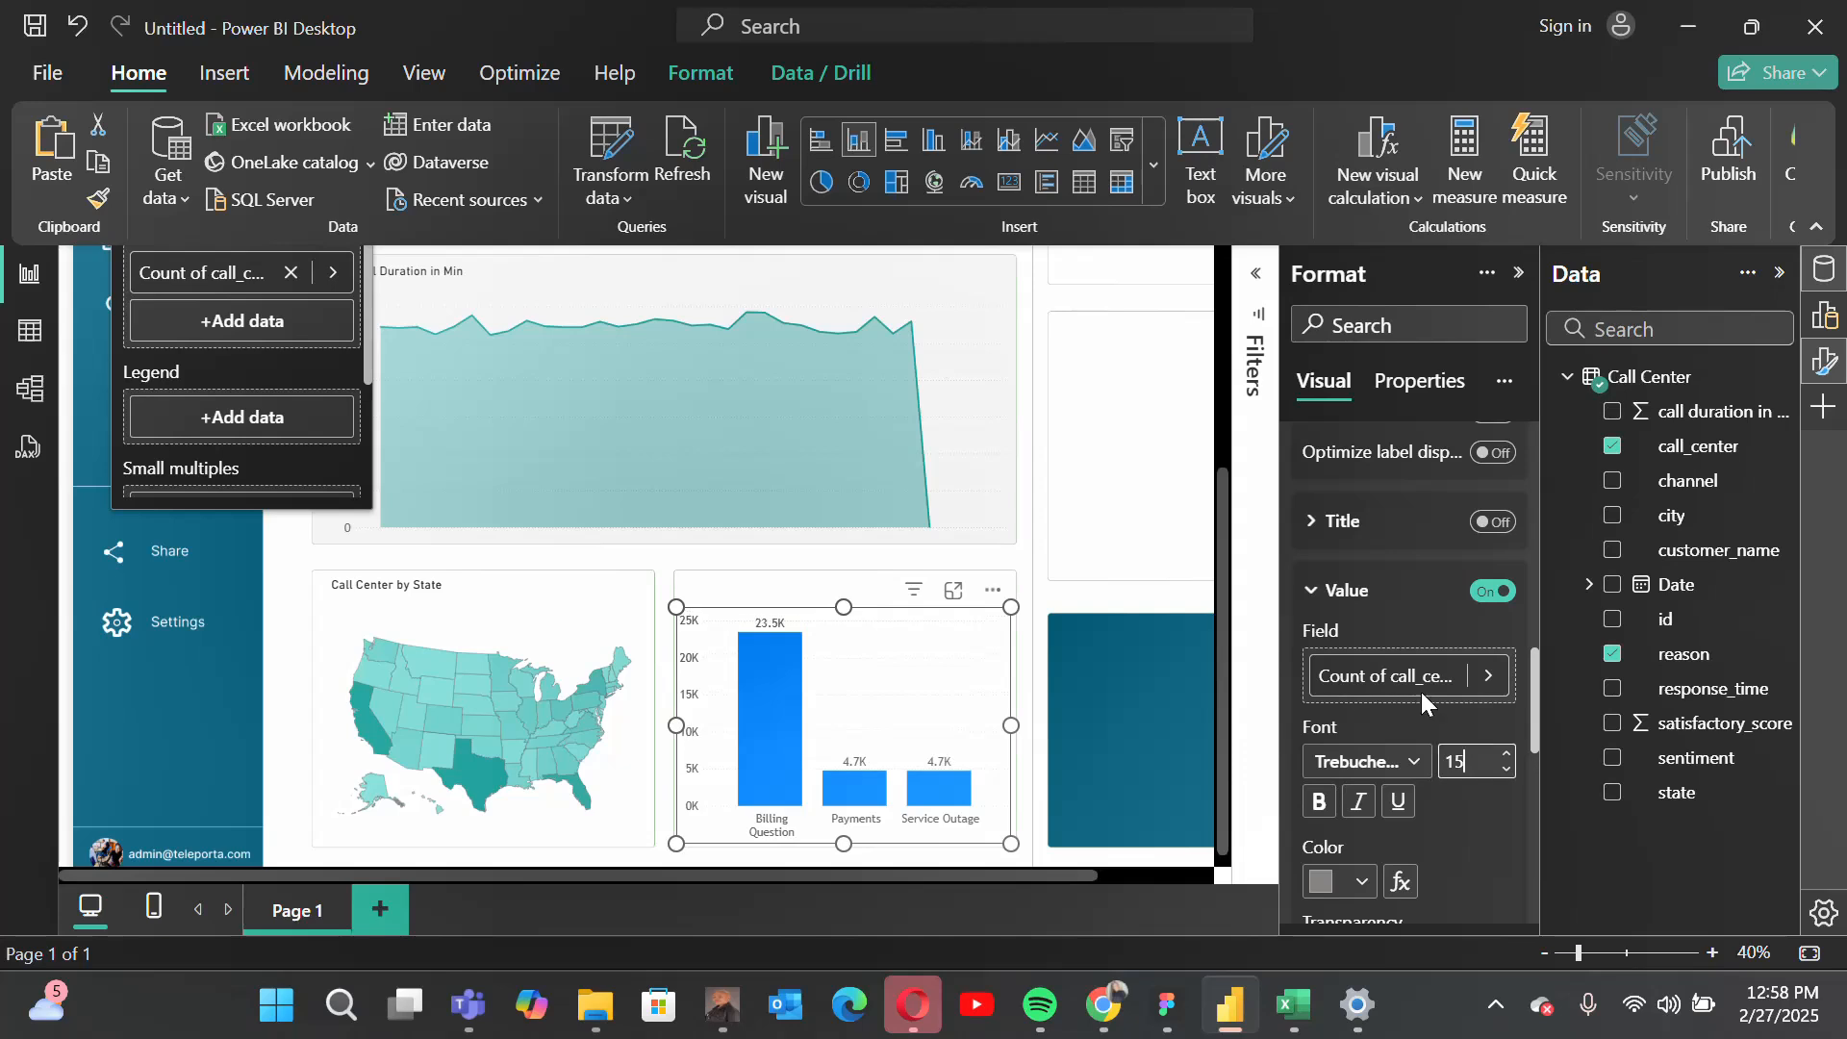
pyautogui.scroll(5, 1420, 691)
pyautogui.scroll(3, 1418, 690)
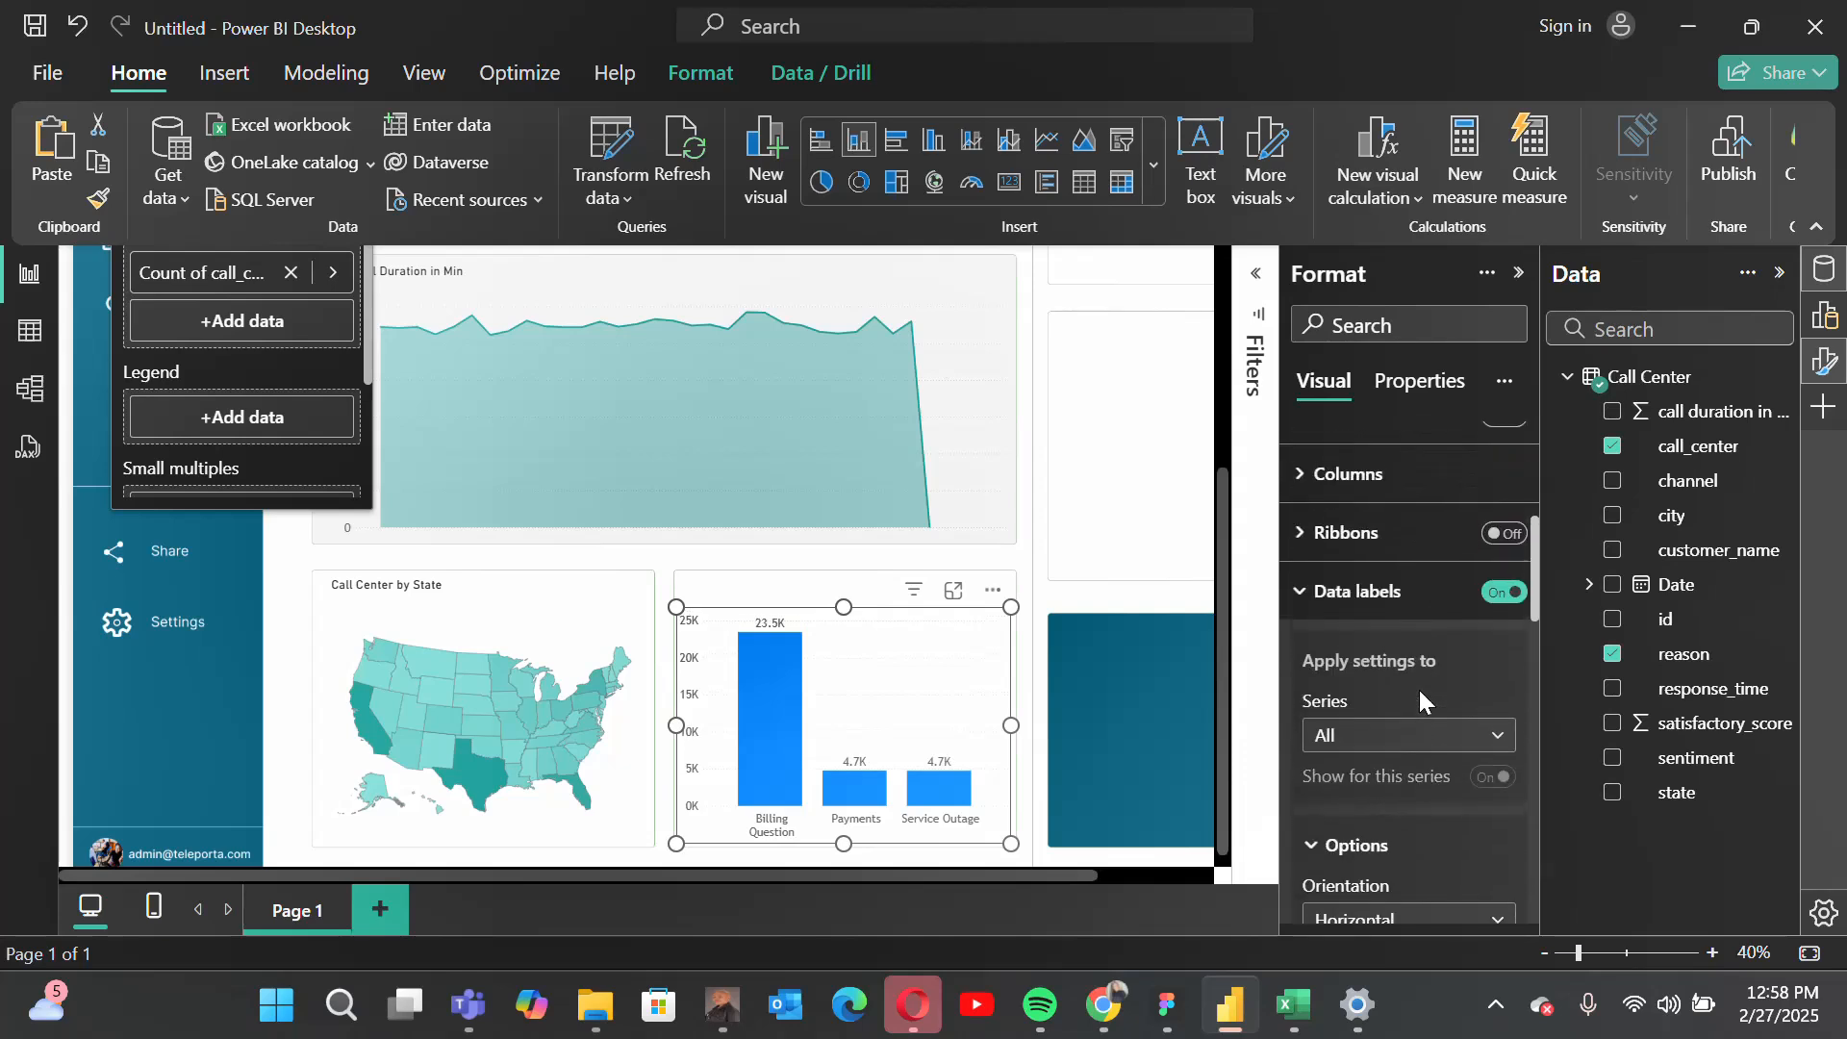
pyautogui.click(1408, 701)
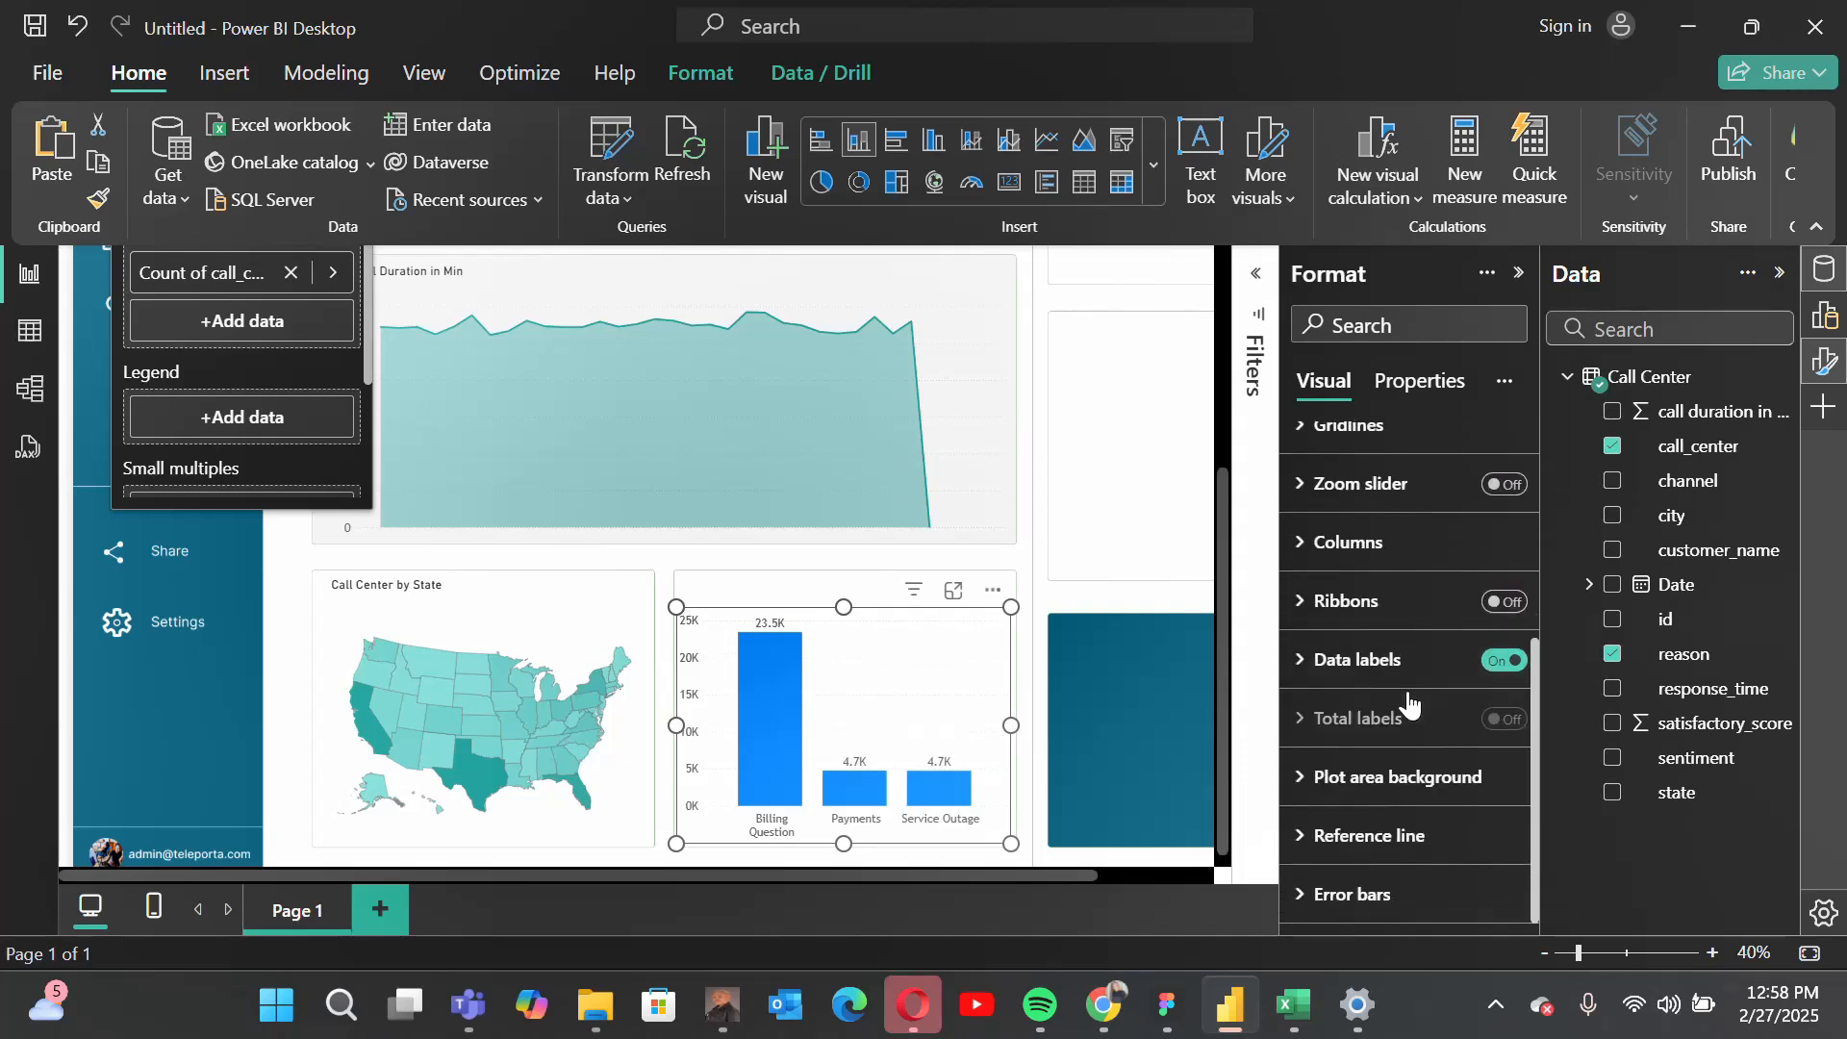
# Step: Set the color of all columns in the calls-by-reason chart to teal #24A4A0
pyautogui.scroll(2, 1380, 616)
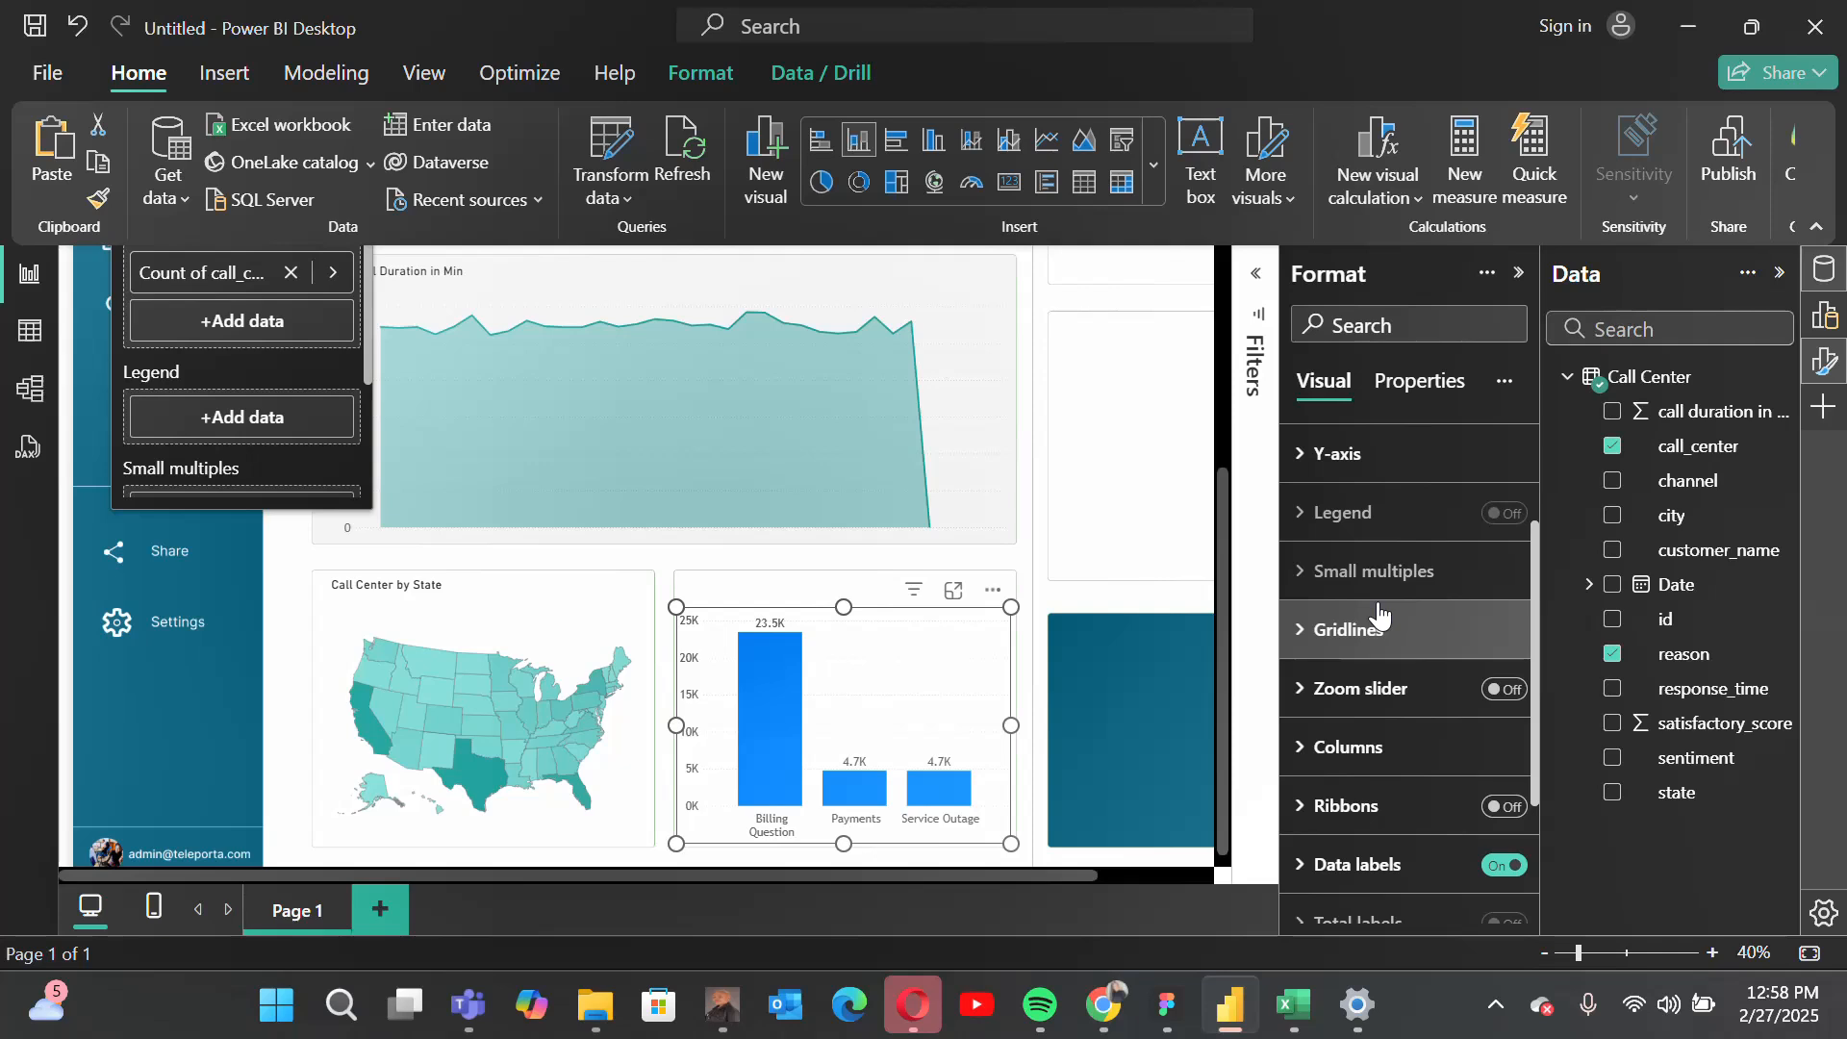
pyautogui.scroll(1, 1380, 616)
pyautogui.scroll(3, 1379, 614)
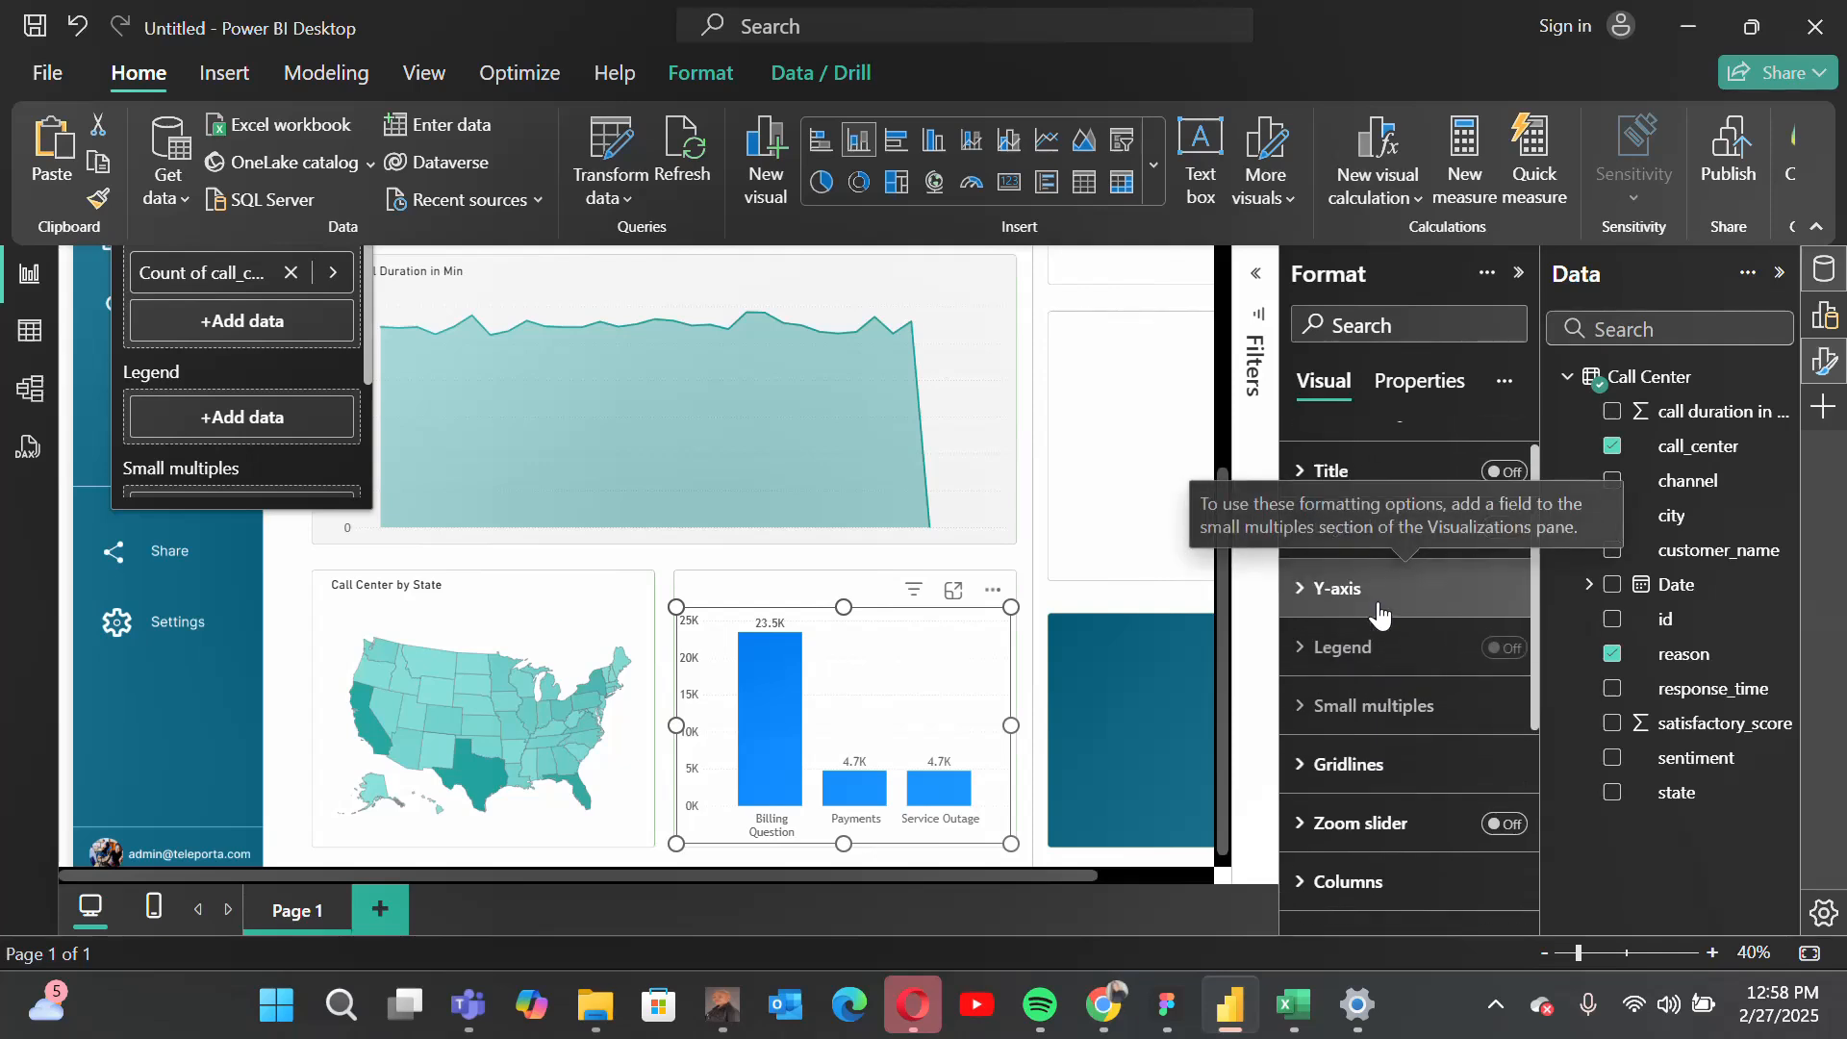
pyautogui.scroll(-4, 1381, 619)
pyautogui.click(1366, 689)
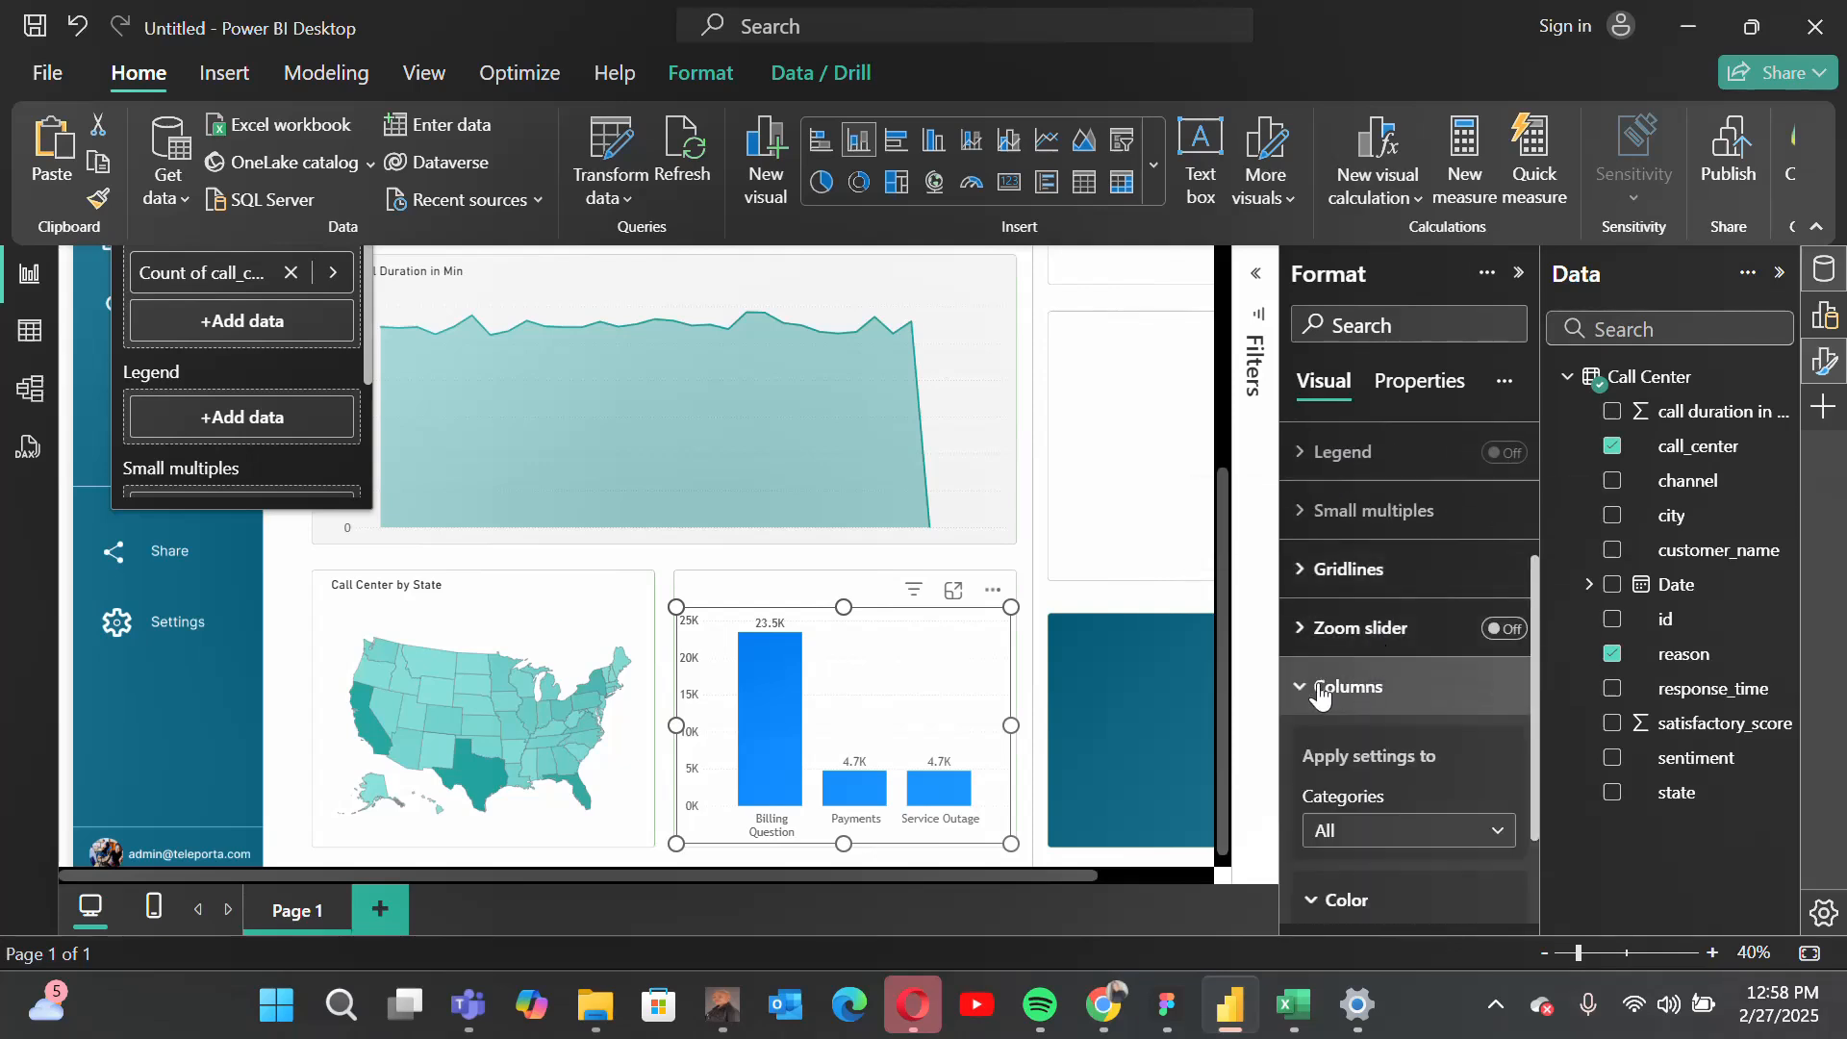
pyautogui.scroll(-3, 1434, 737)
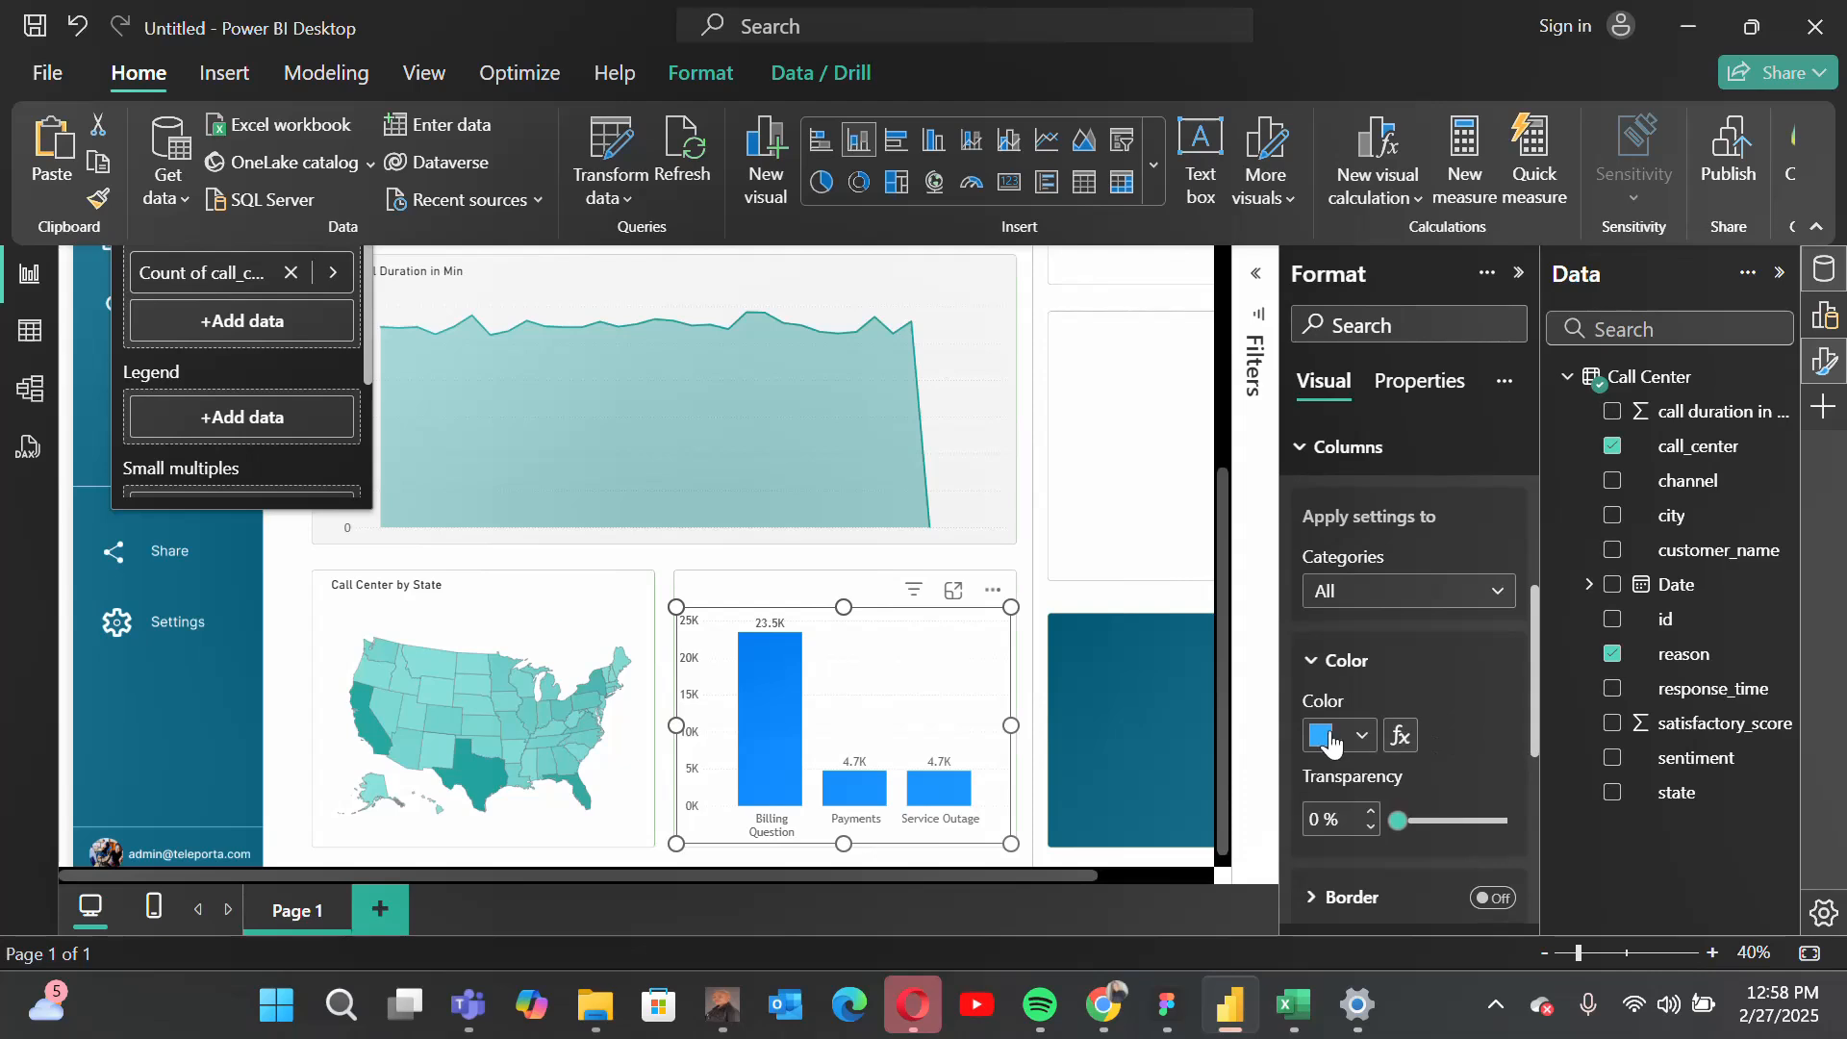
pyautogui.click(1332, 738)
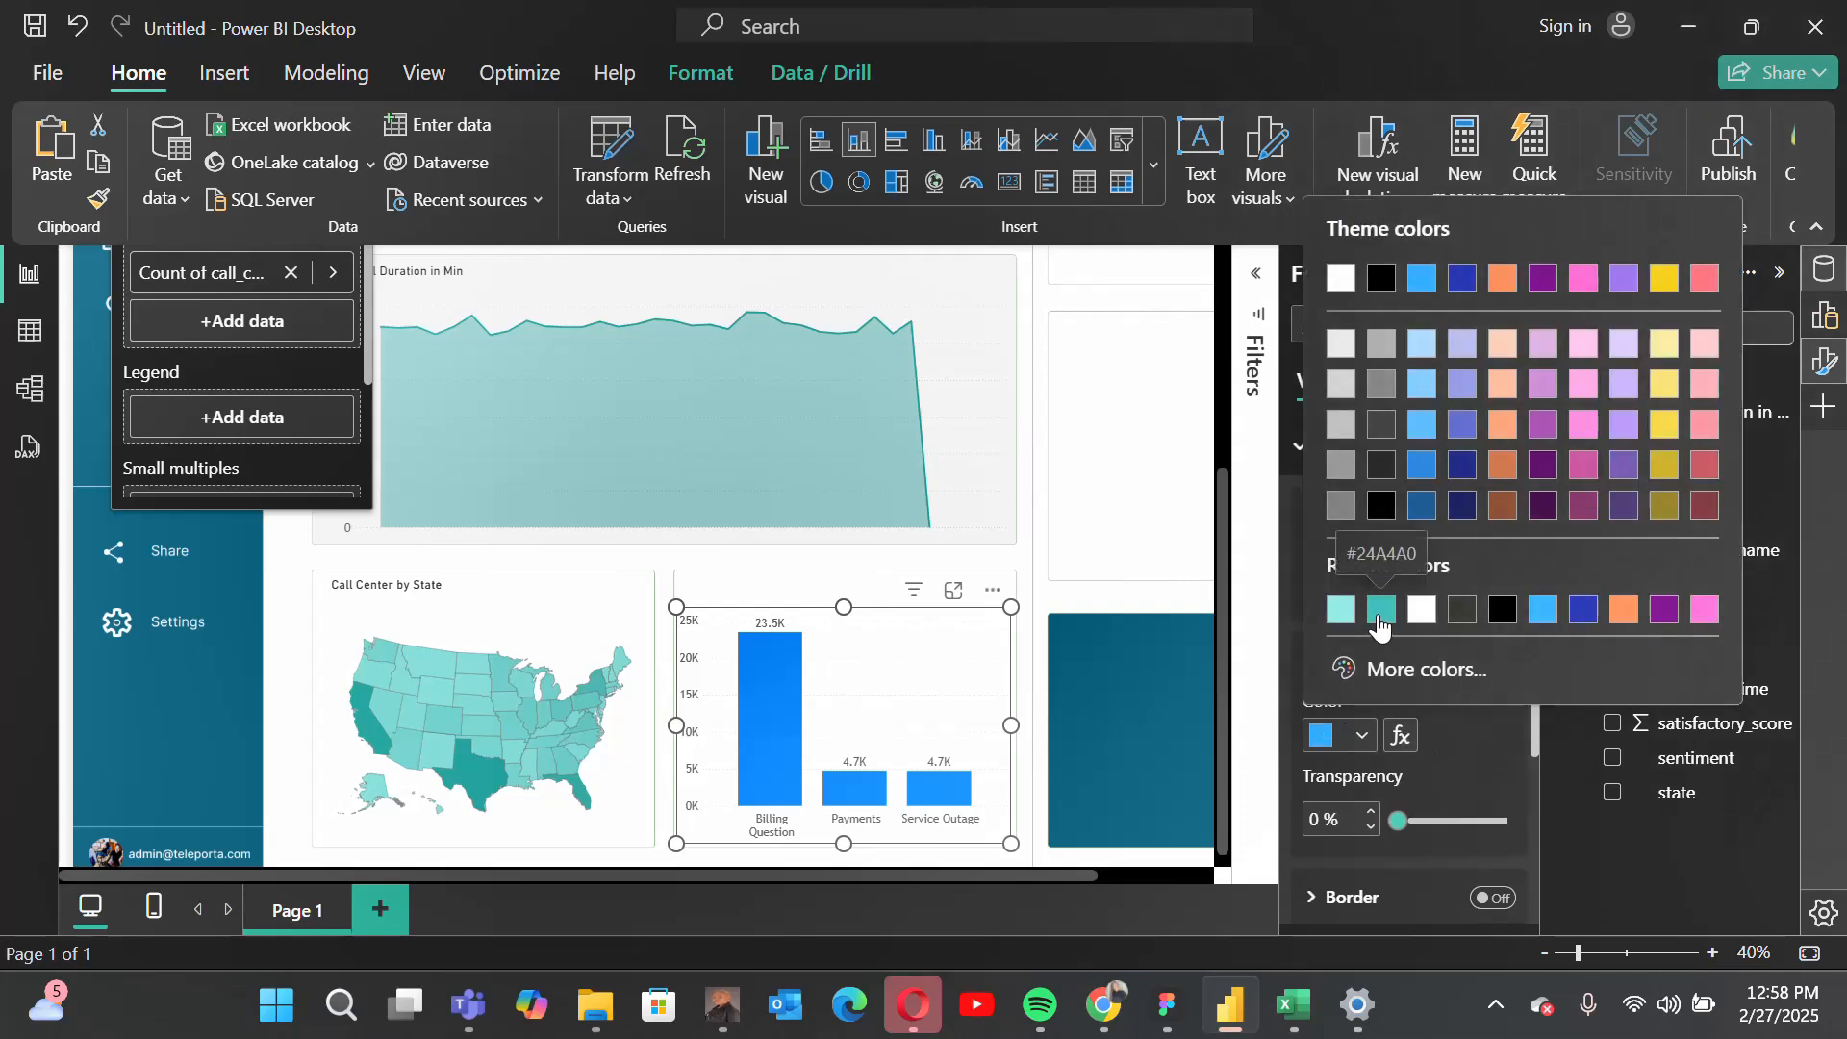
pyautogui.click(1379, 618)
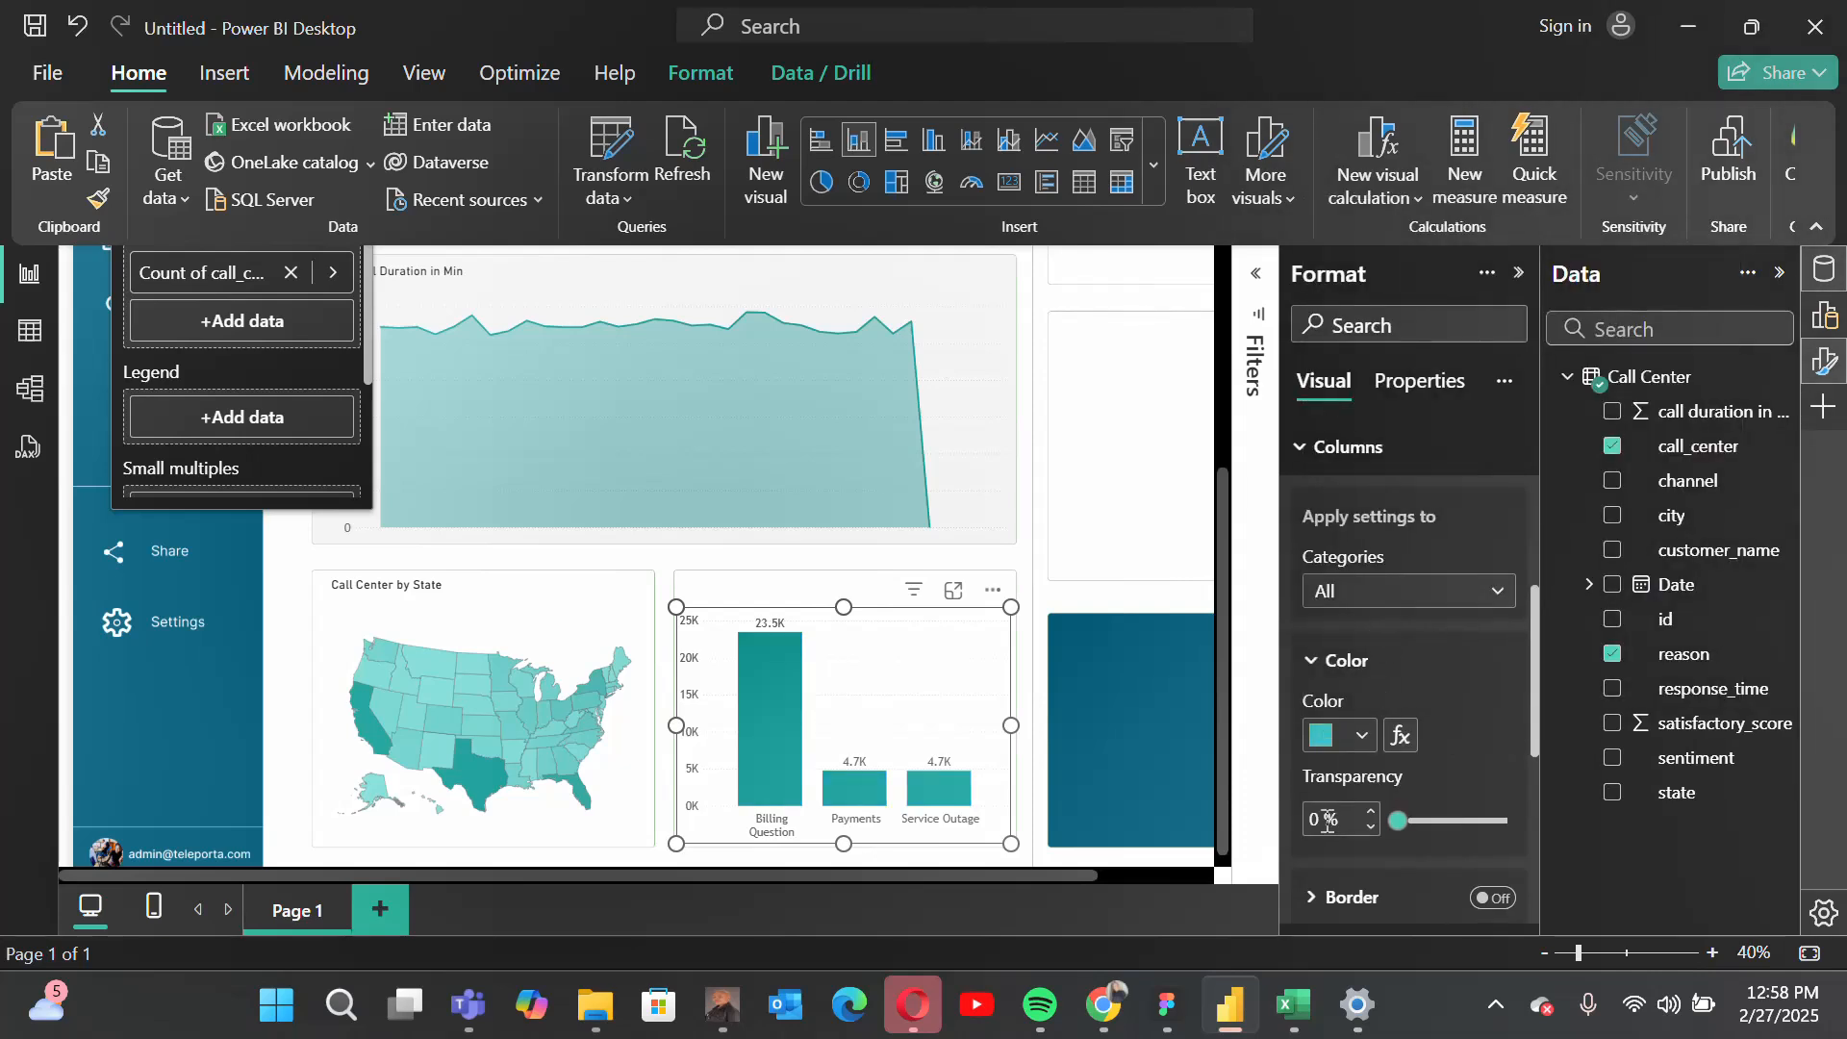
pyautogui.click(1356, 593)
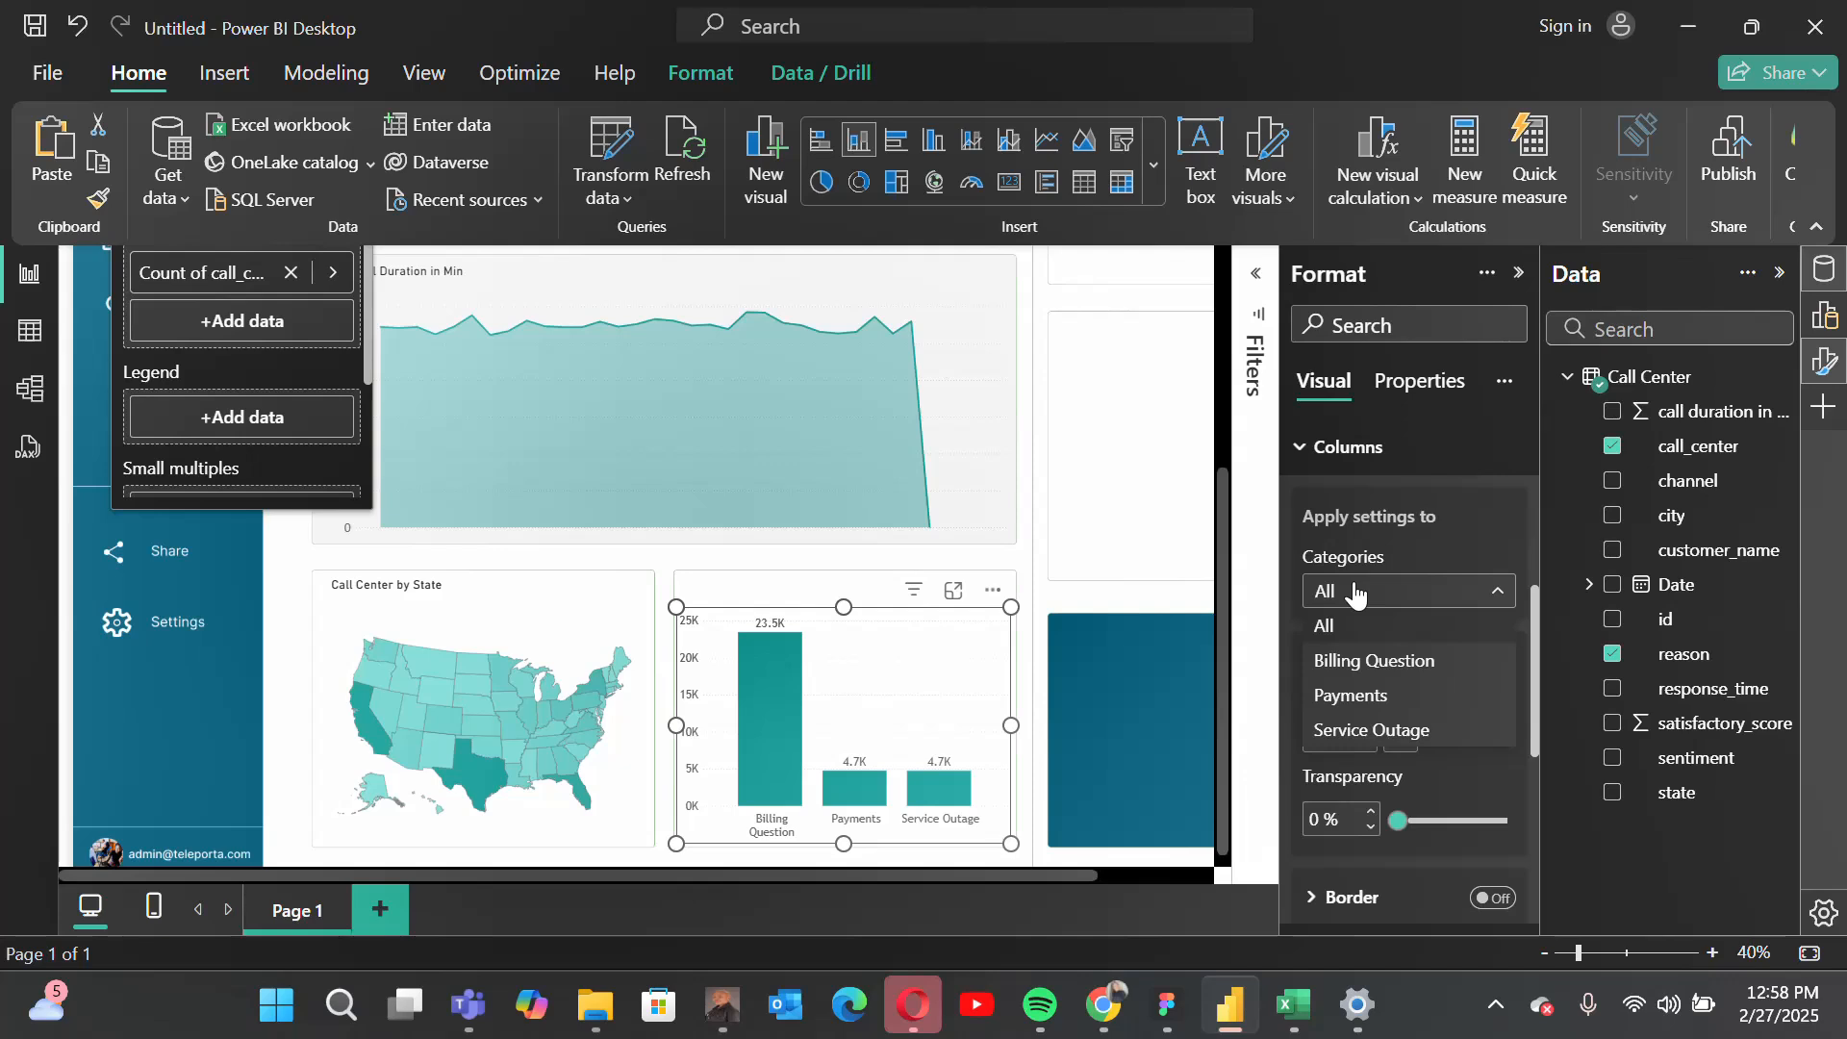
pyautogui.click(1356, 662)
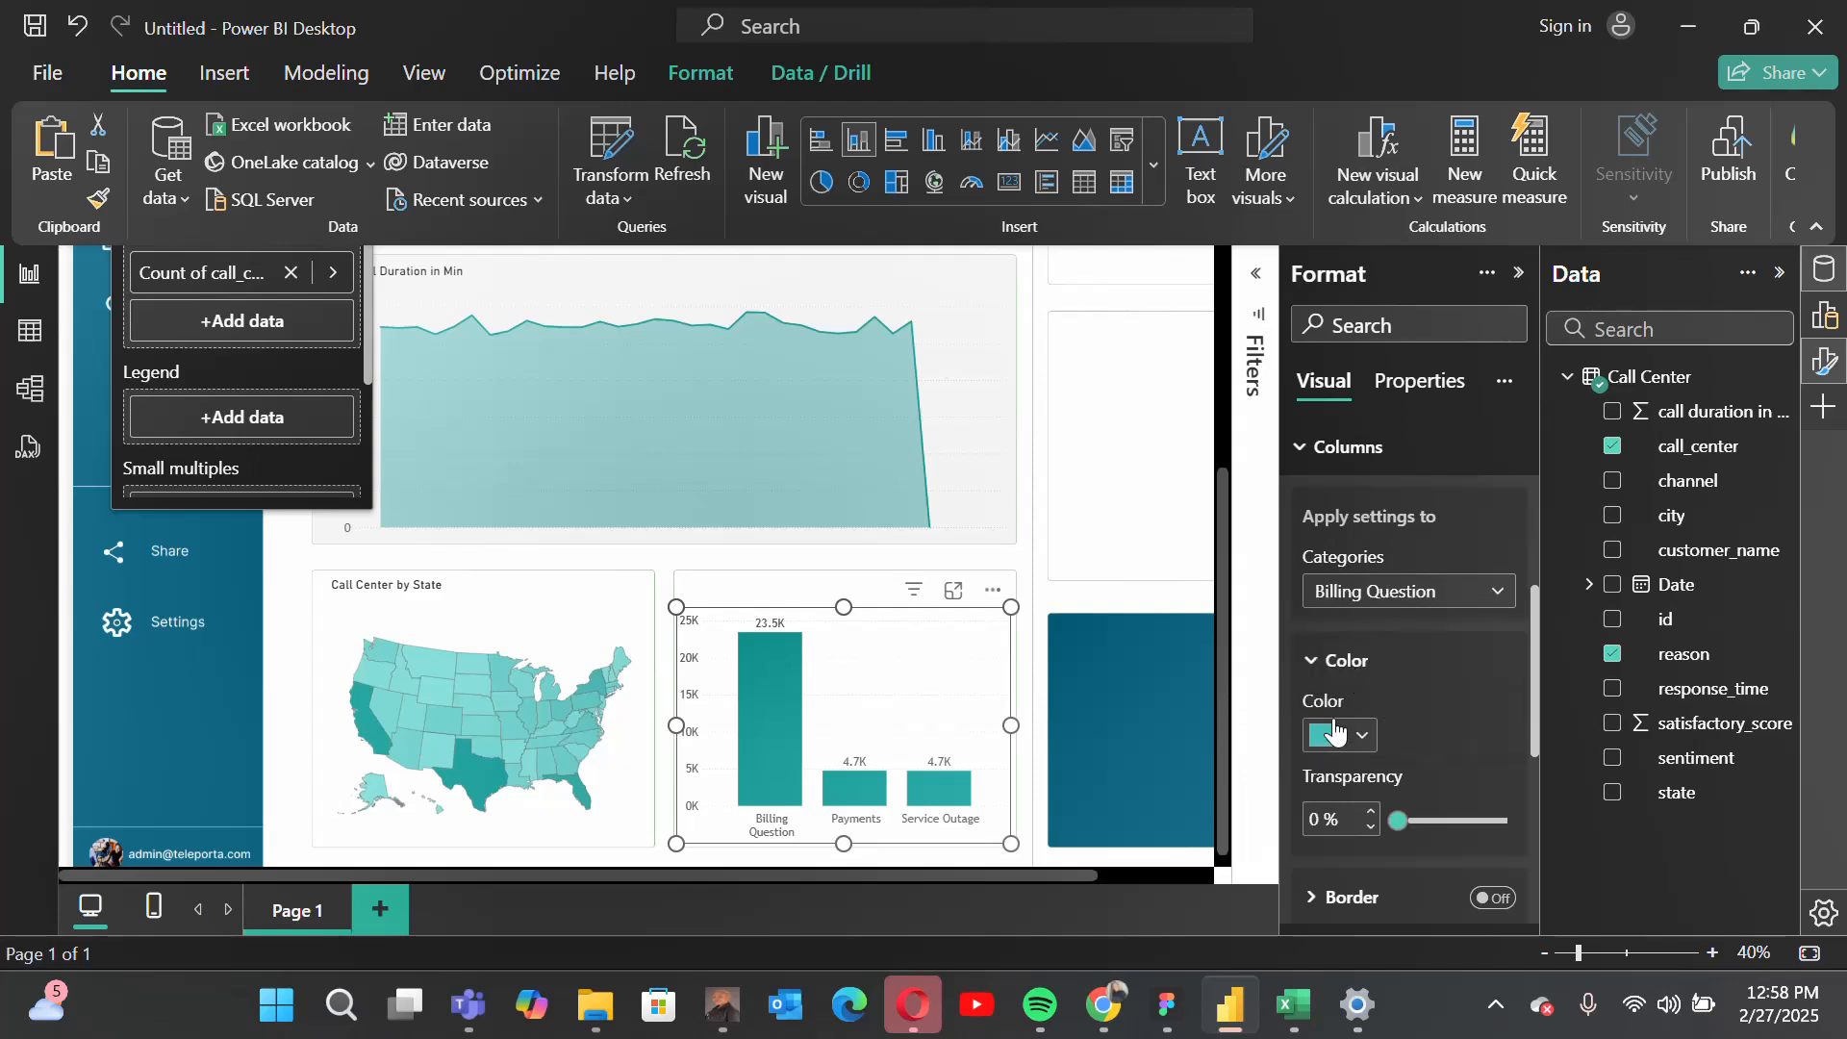
pyautogui.click(1409, 591)
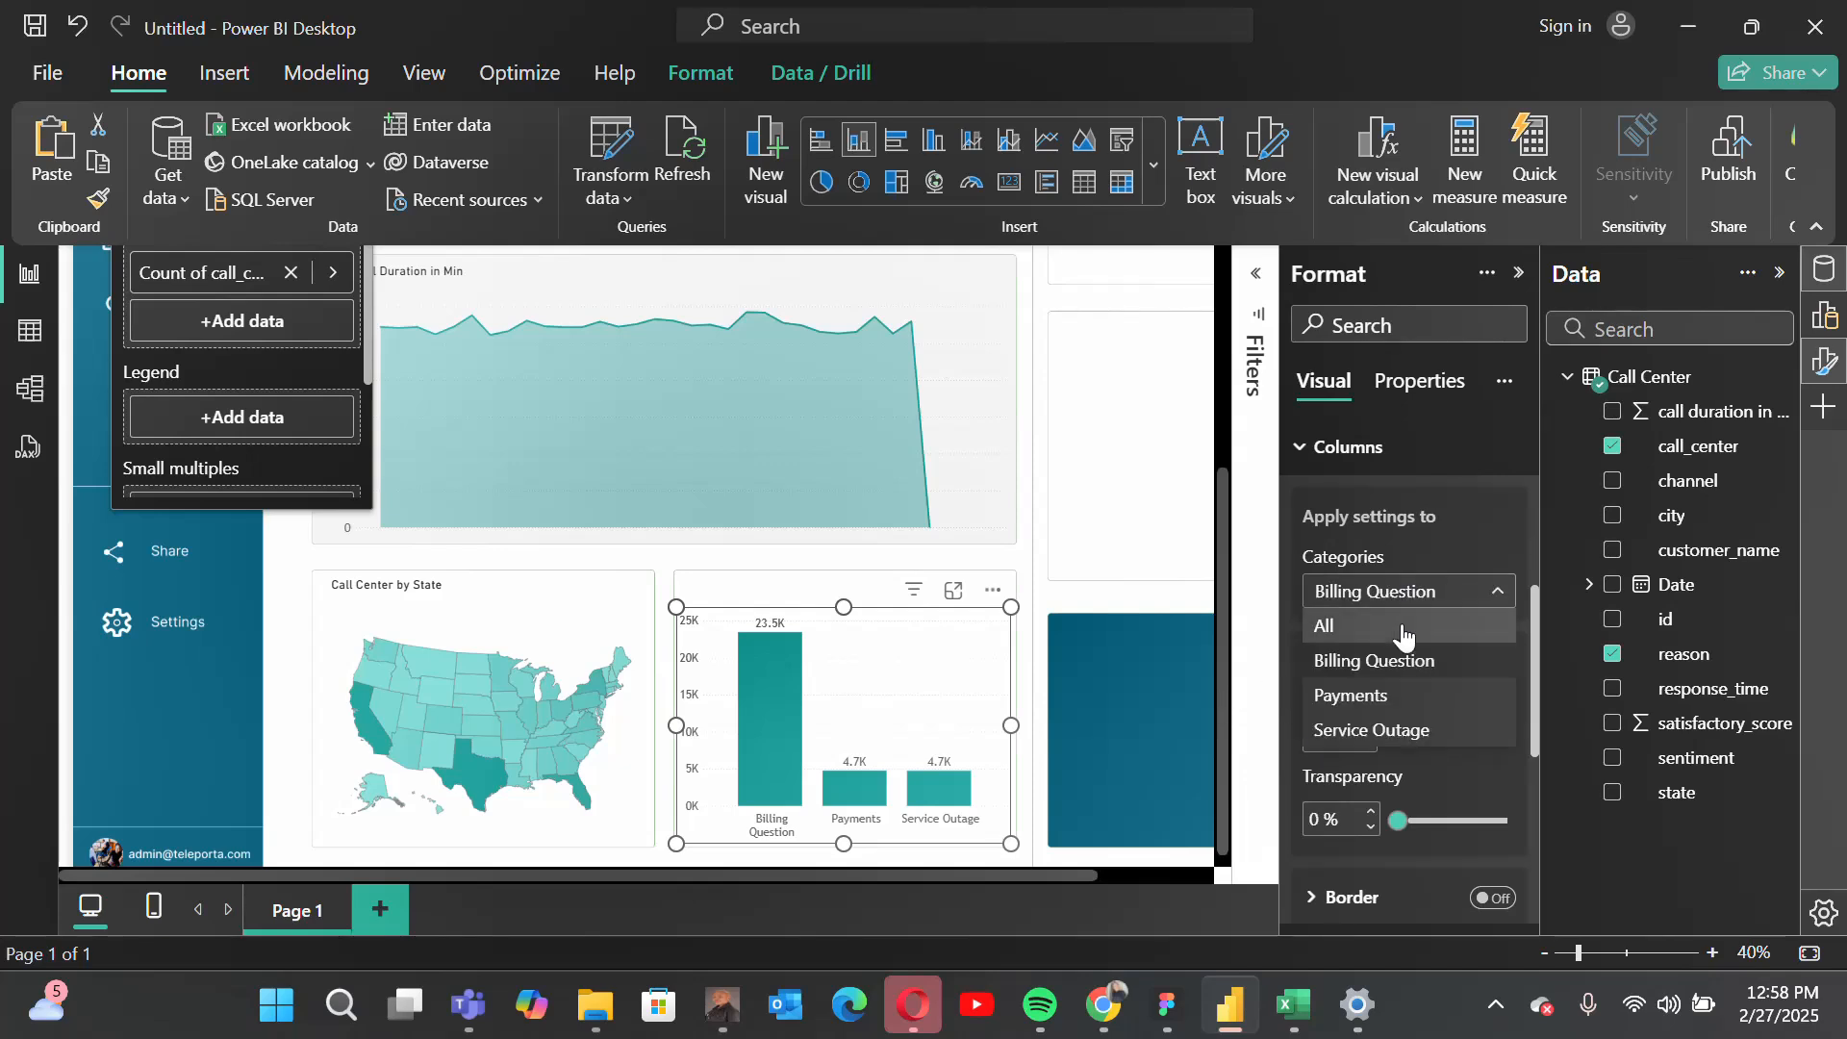
pyautogui.click(1341, 661)
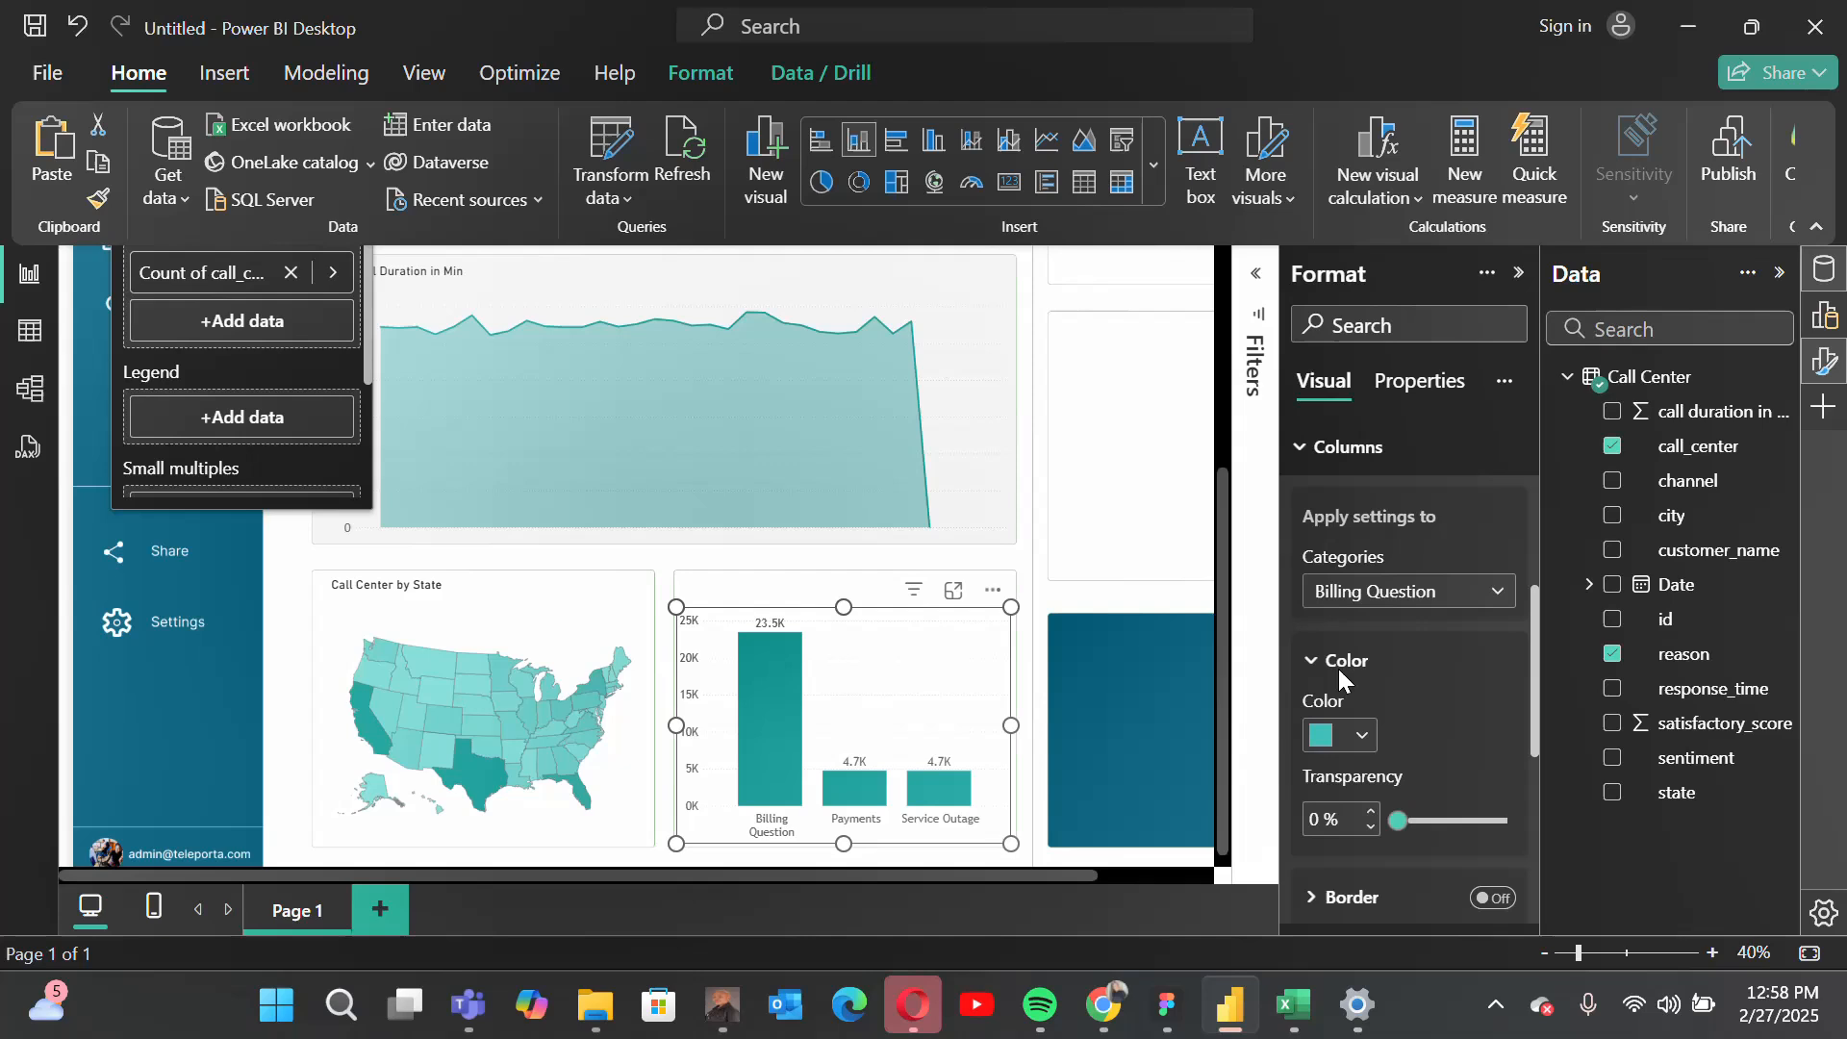
# Step: Color all columns gray, and give the Billing Question column the recent teal color #24A4A0
pyautogui.click(1328, 736)
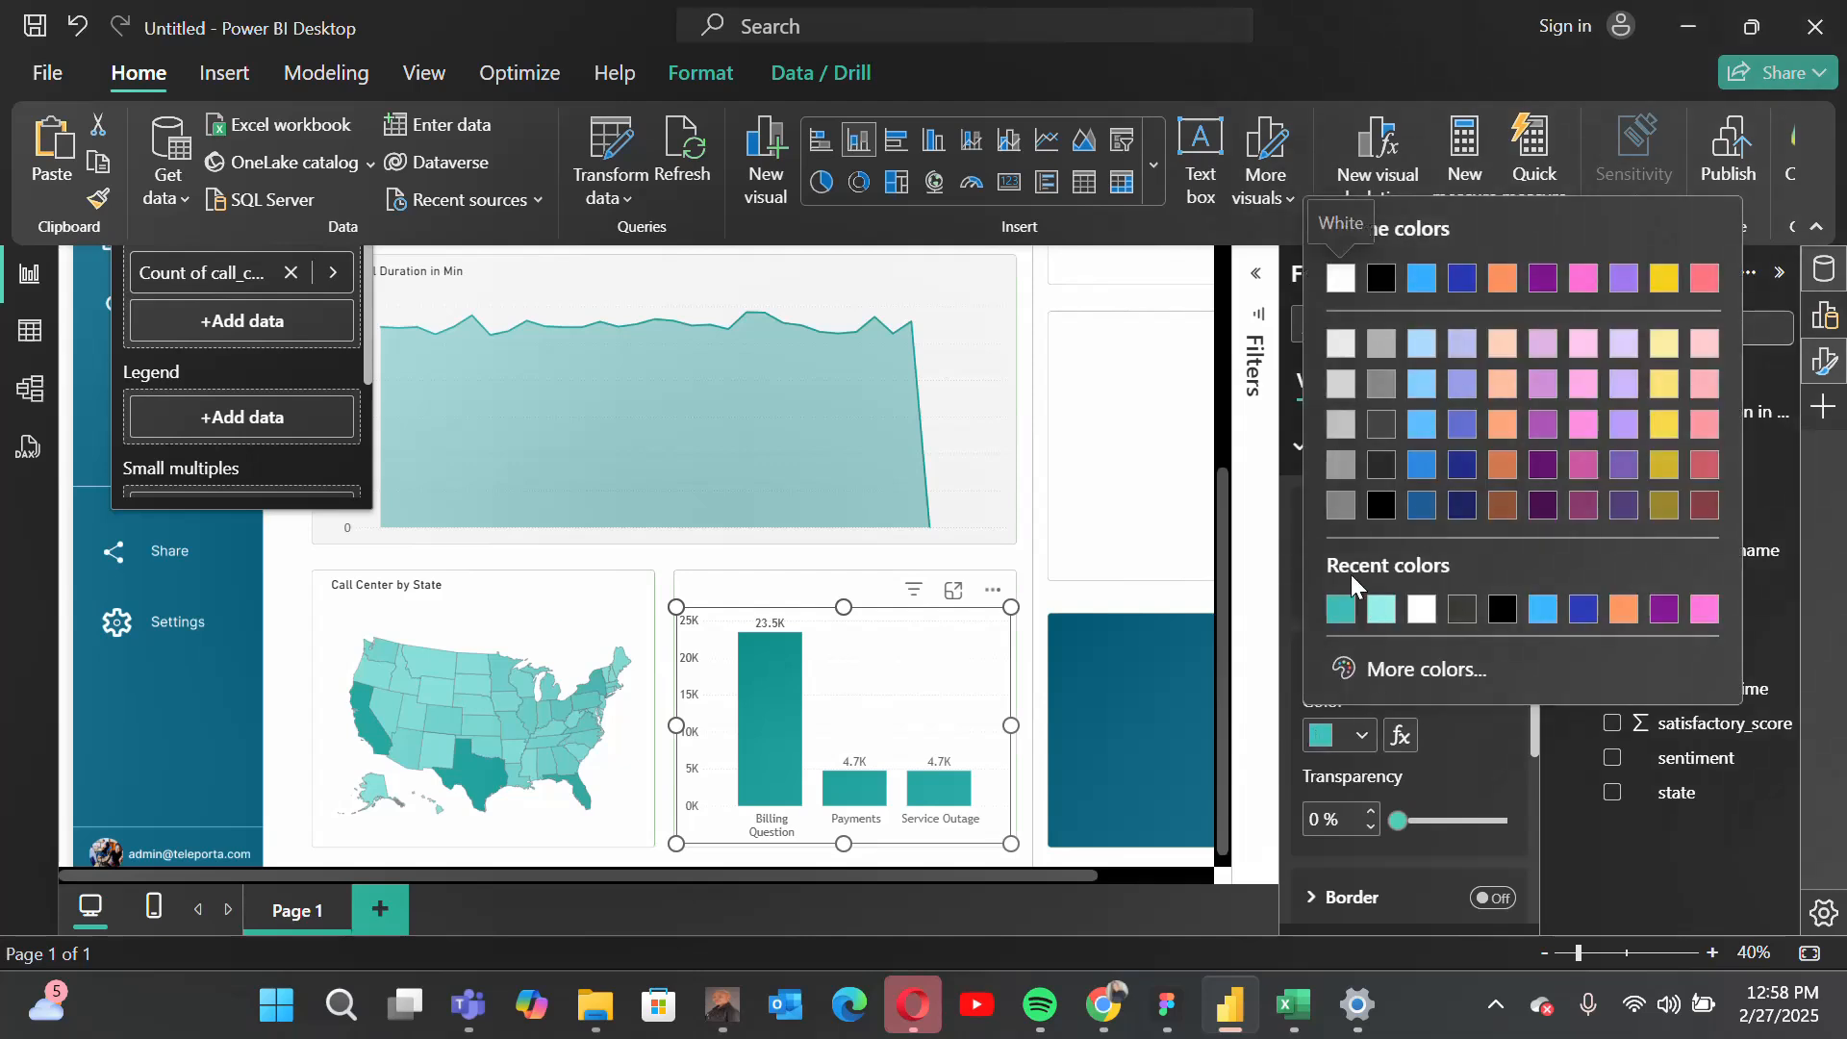
pyautogui.click(1340, 466)
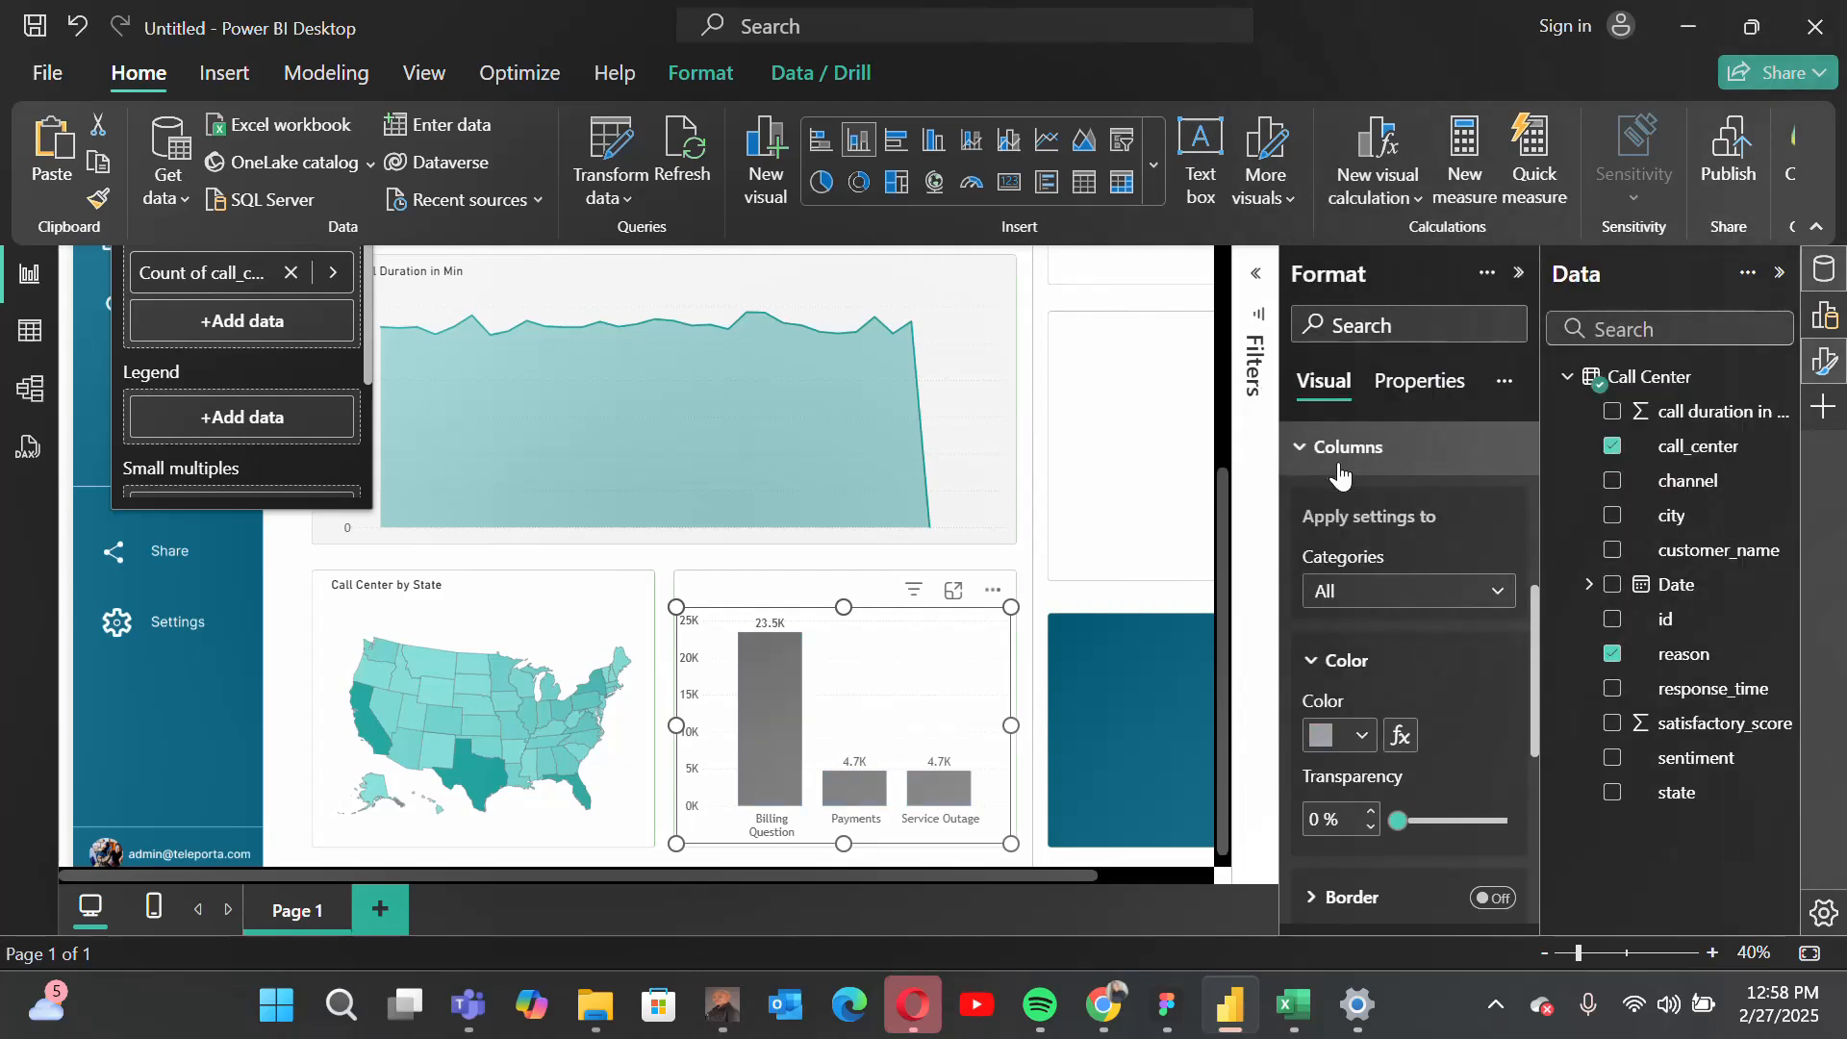
pyautogui.click(1373, 594)
pyautogui.click(1379, 664)
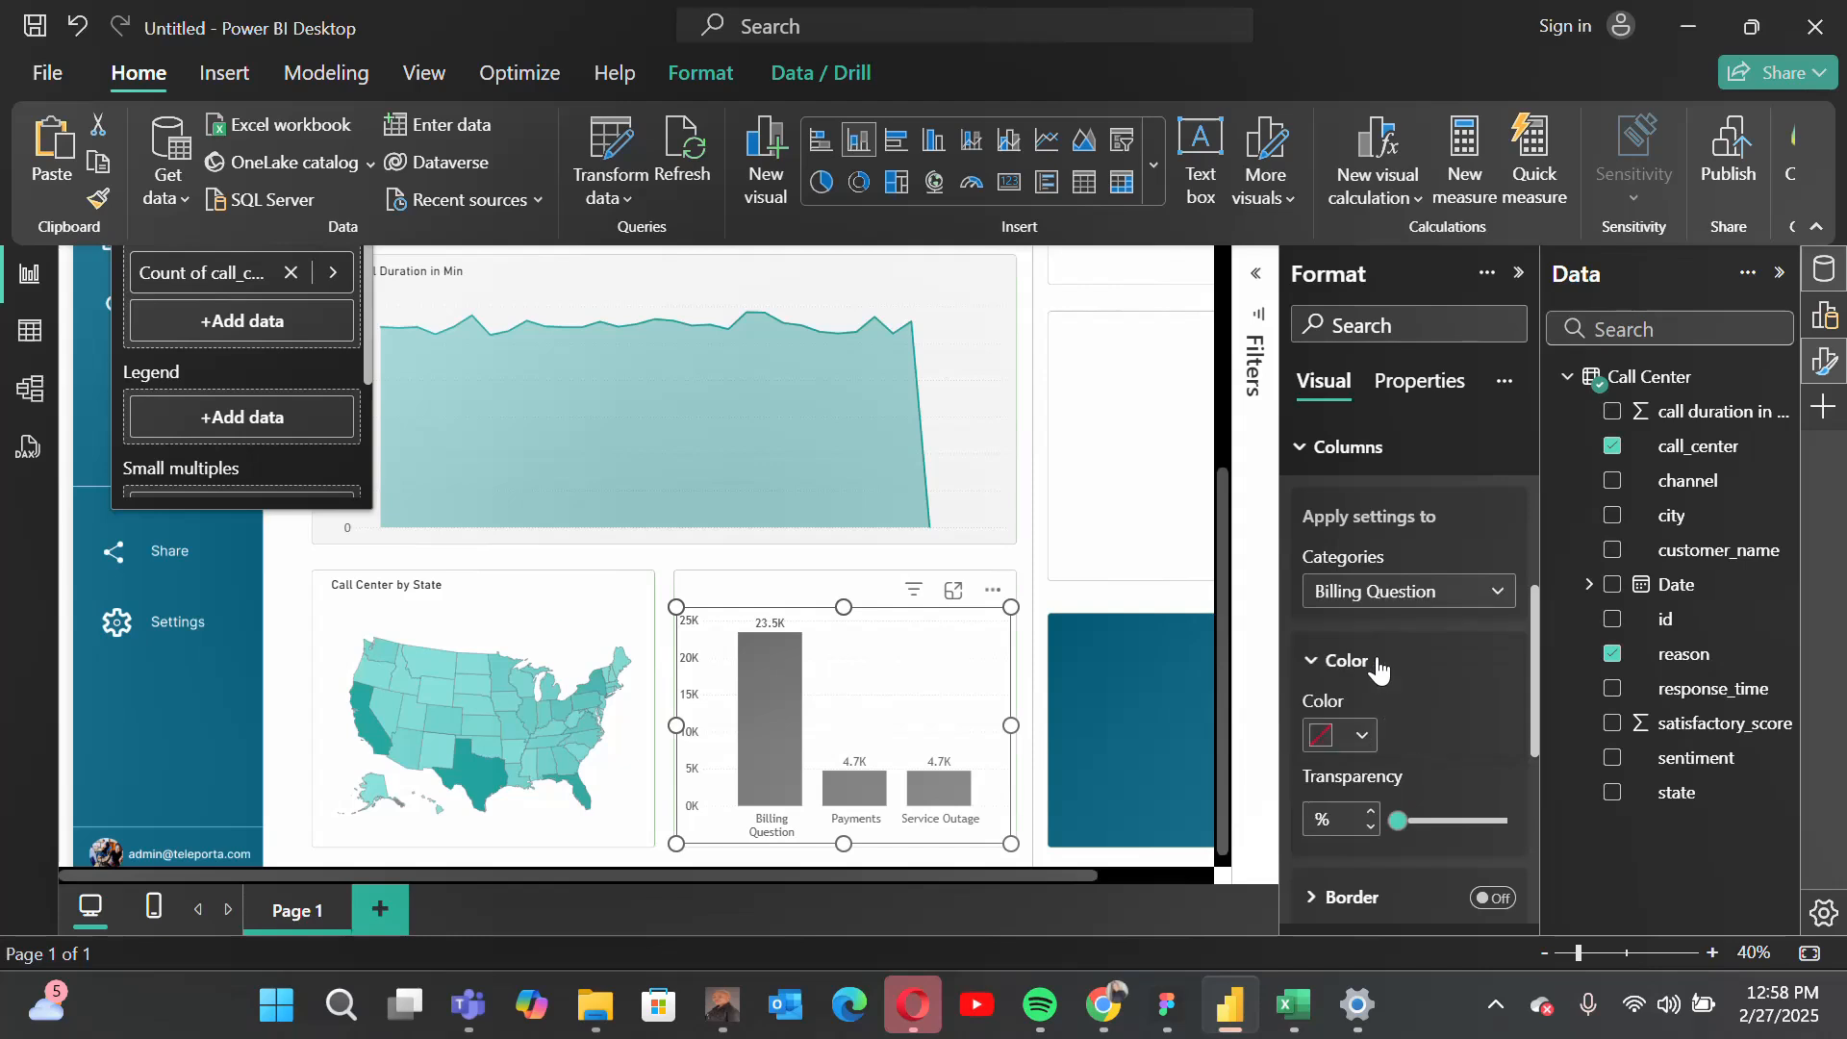
pyautogui.click(1319, 741)
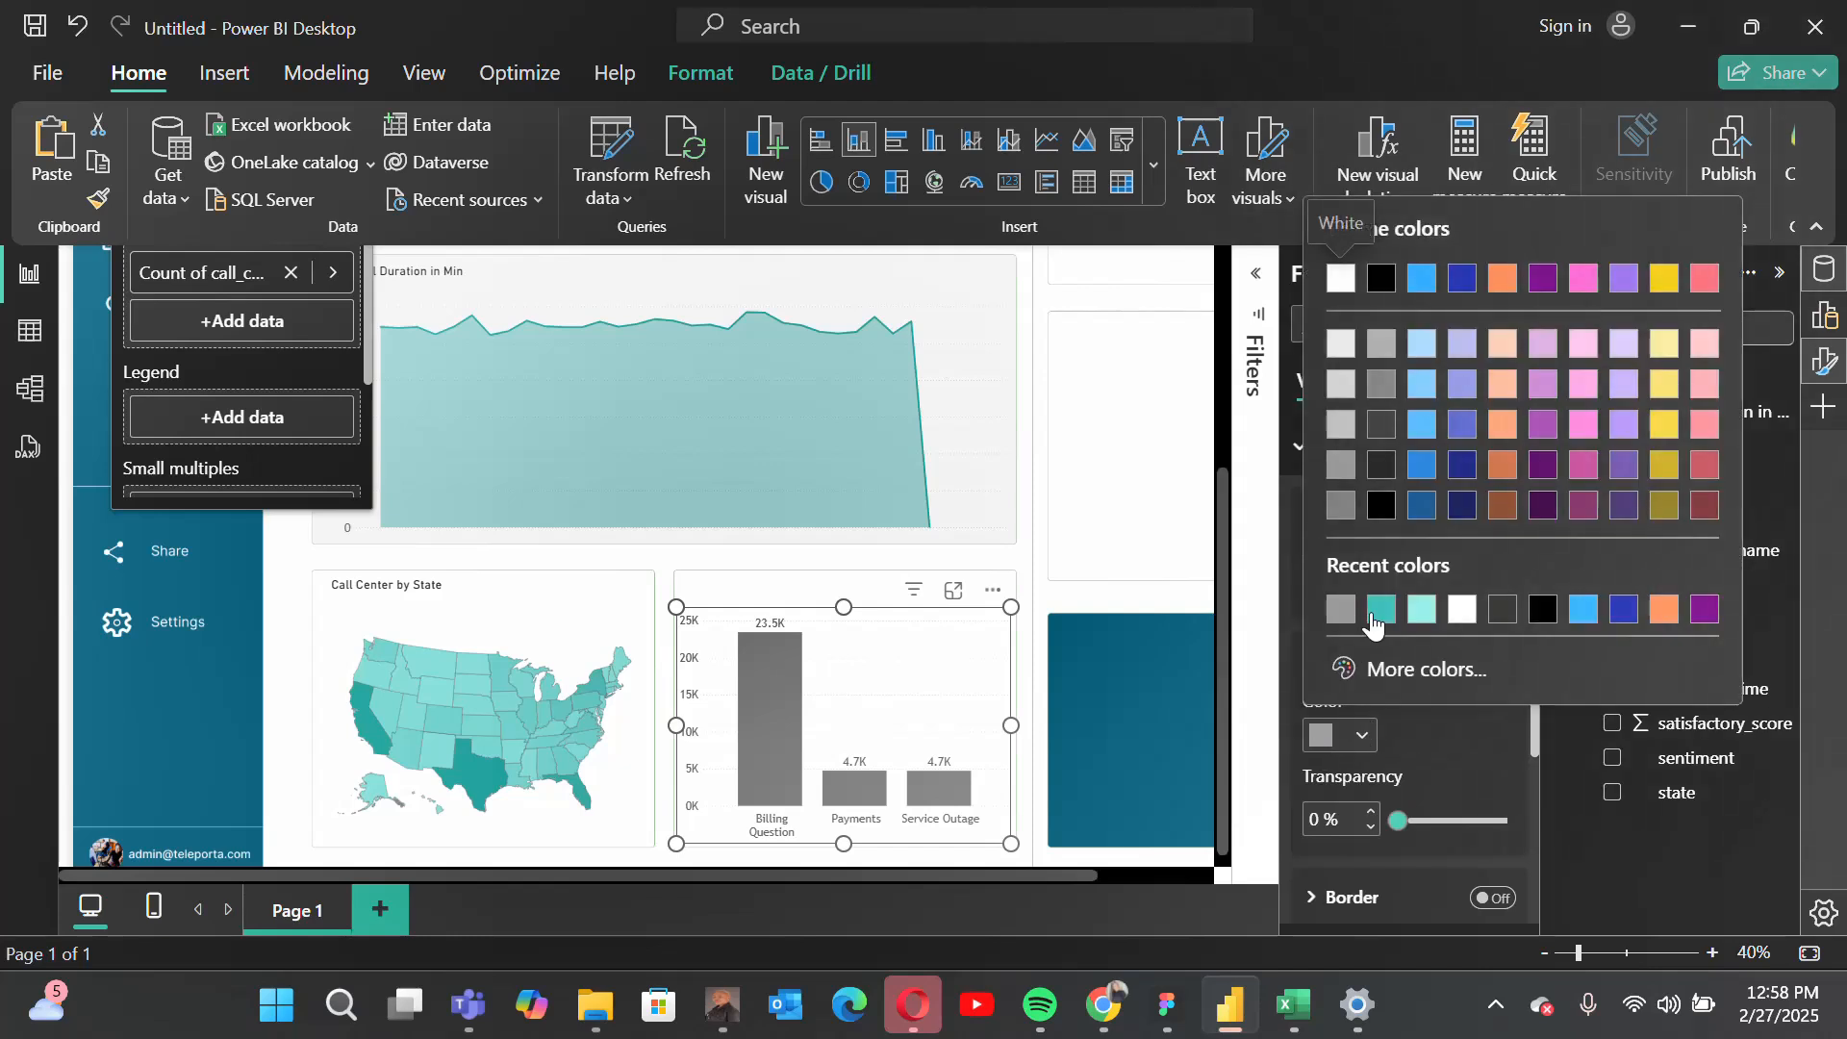
pyautogui.click(1381, 608)
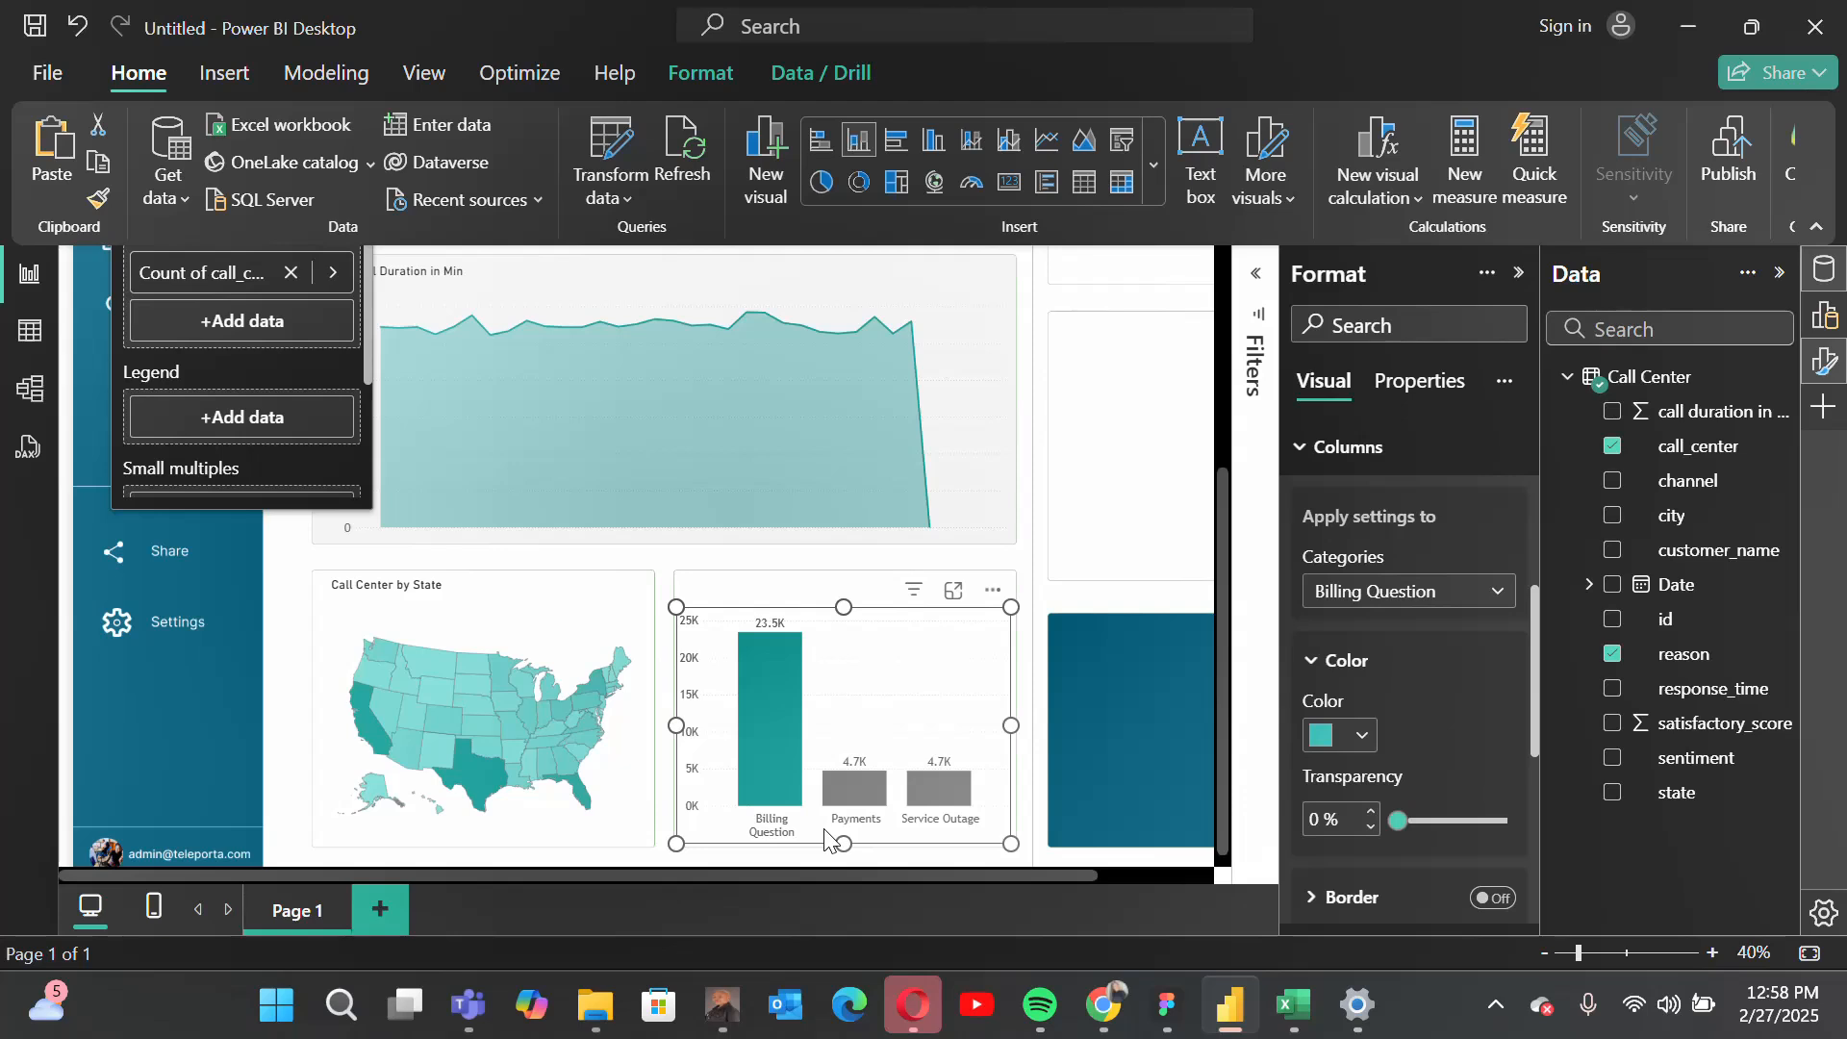
# Step: Deselect the column chart and review the dashboard page at 30% zoom
pyautogui.moveTo(887, 875); pyautogui.dragTo(1052, 875)
pyautogui.scroll(3, 948, 582)
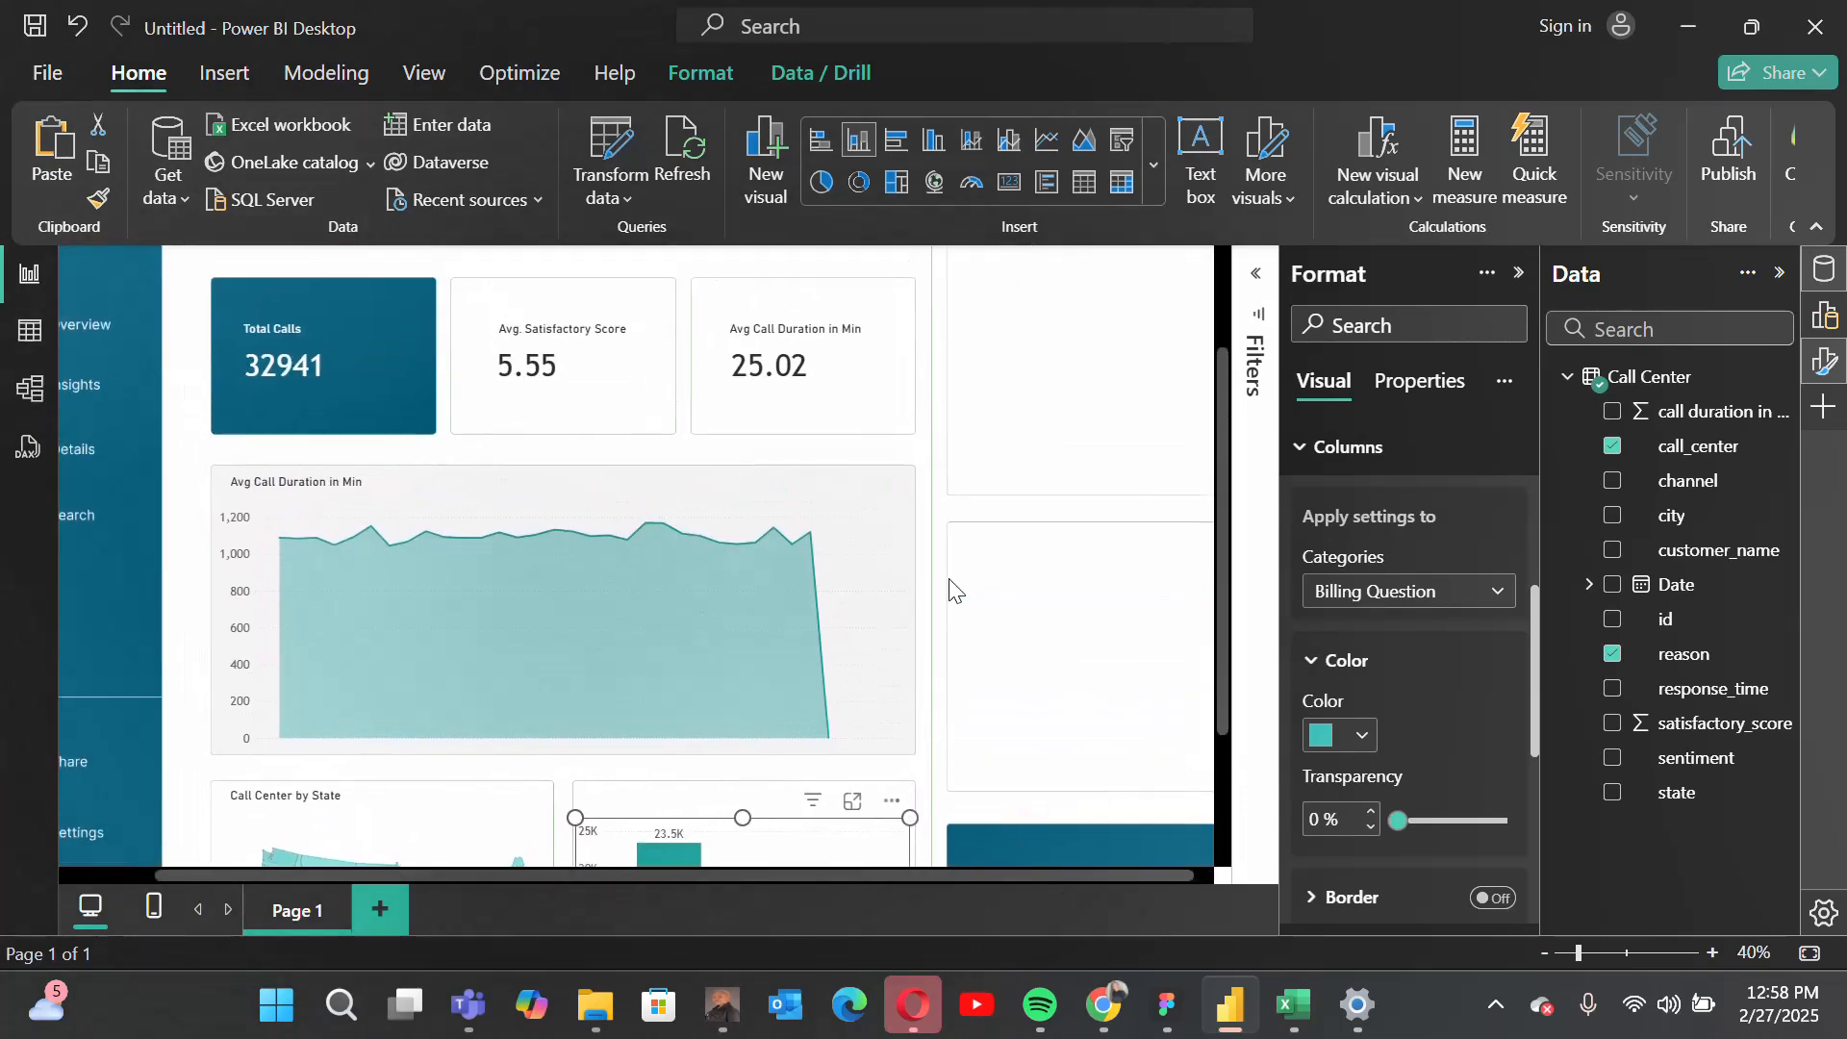
pyautogui.scroll(2, 950, 587)
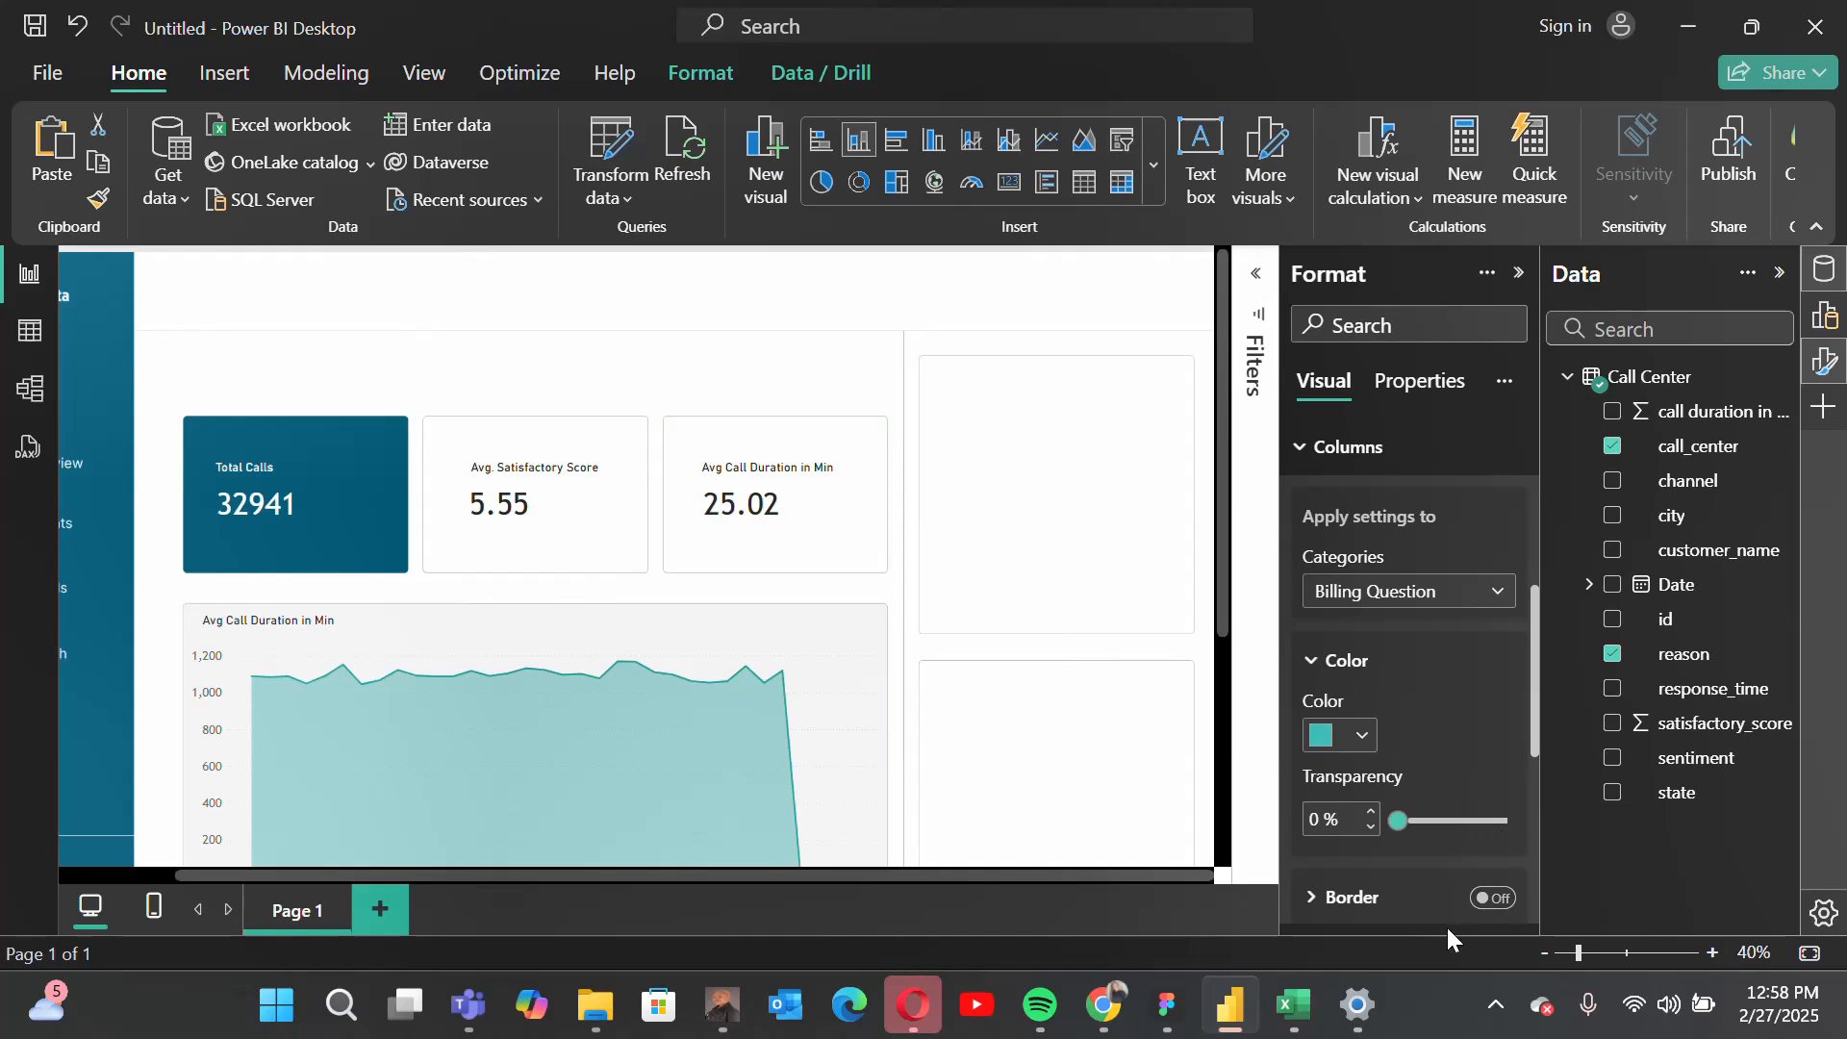
pyautogui.click(1563, 953)
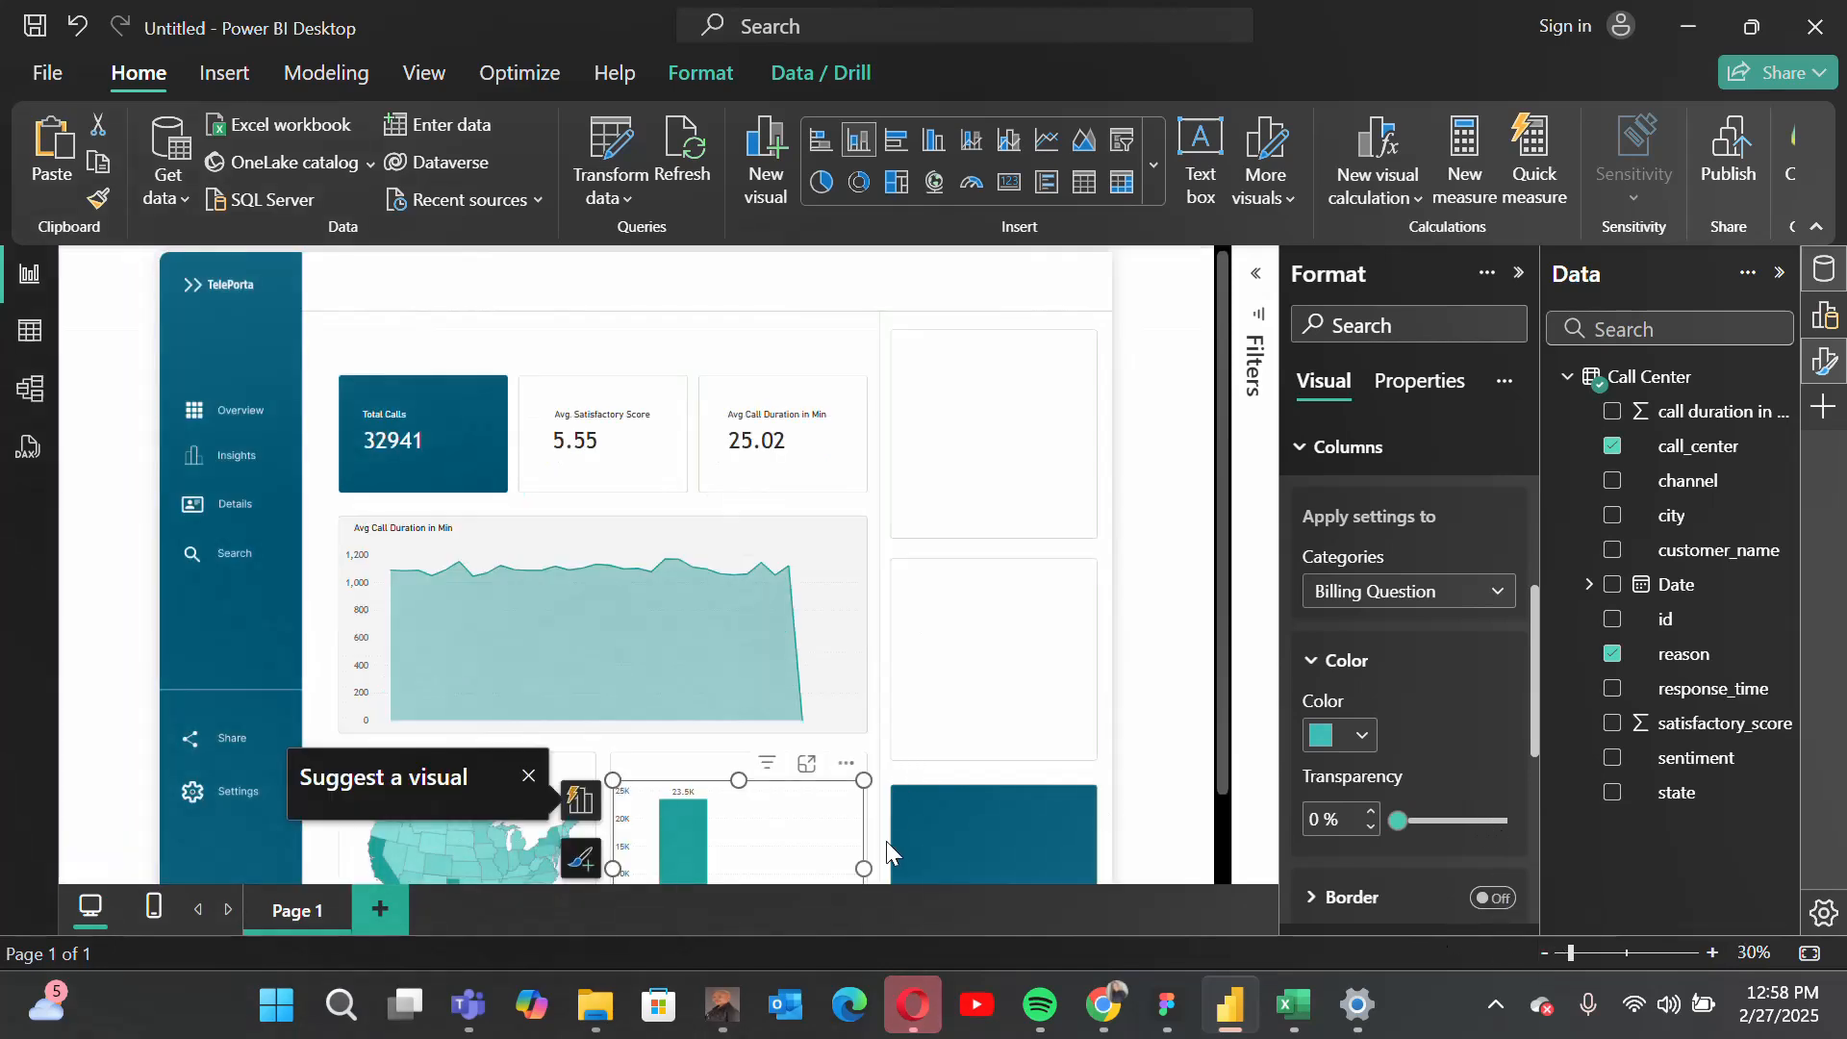
pyautogui.scroll(2, 886, 843)
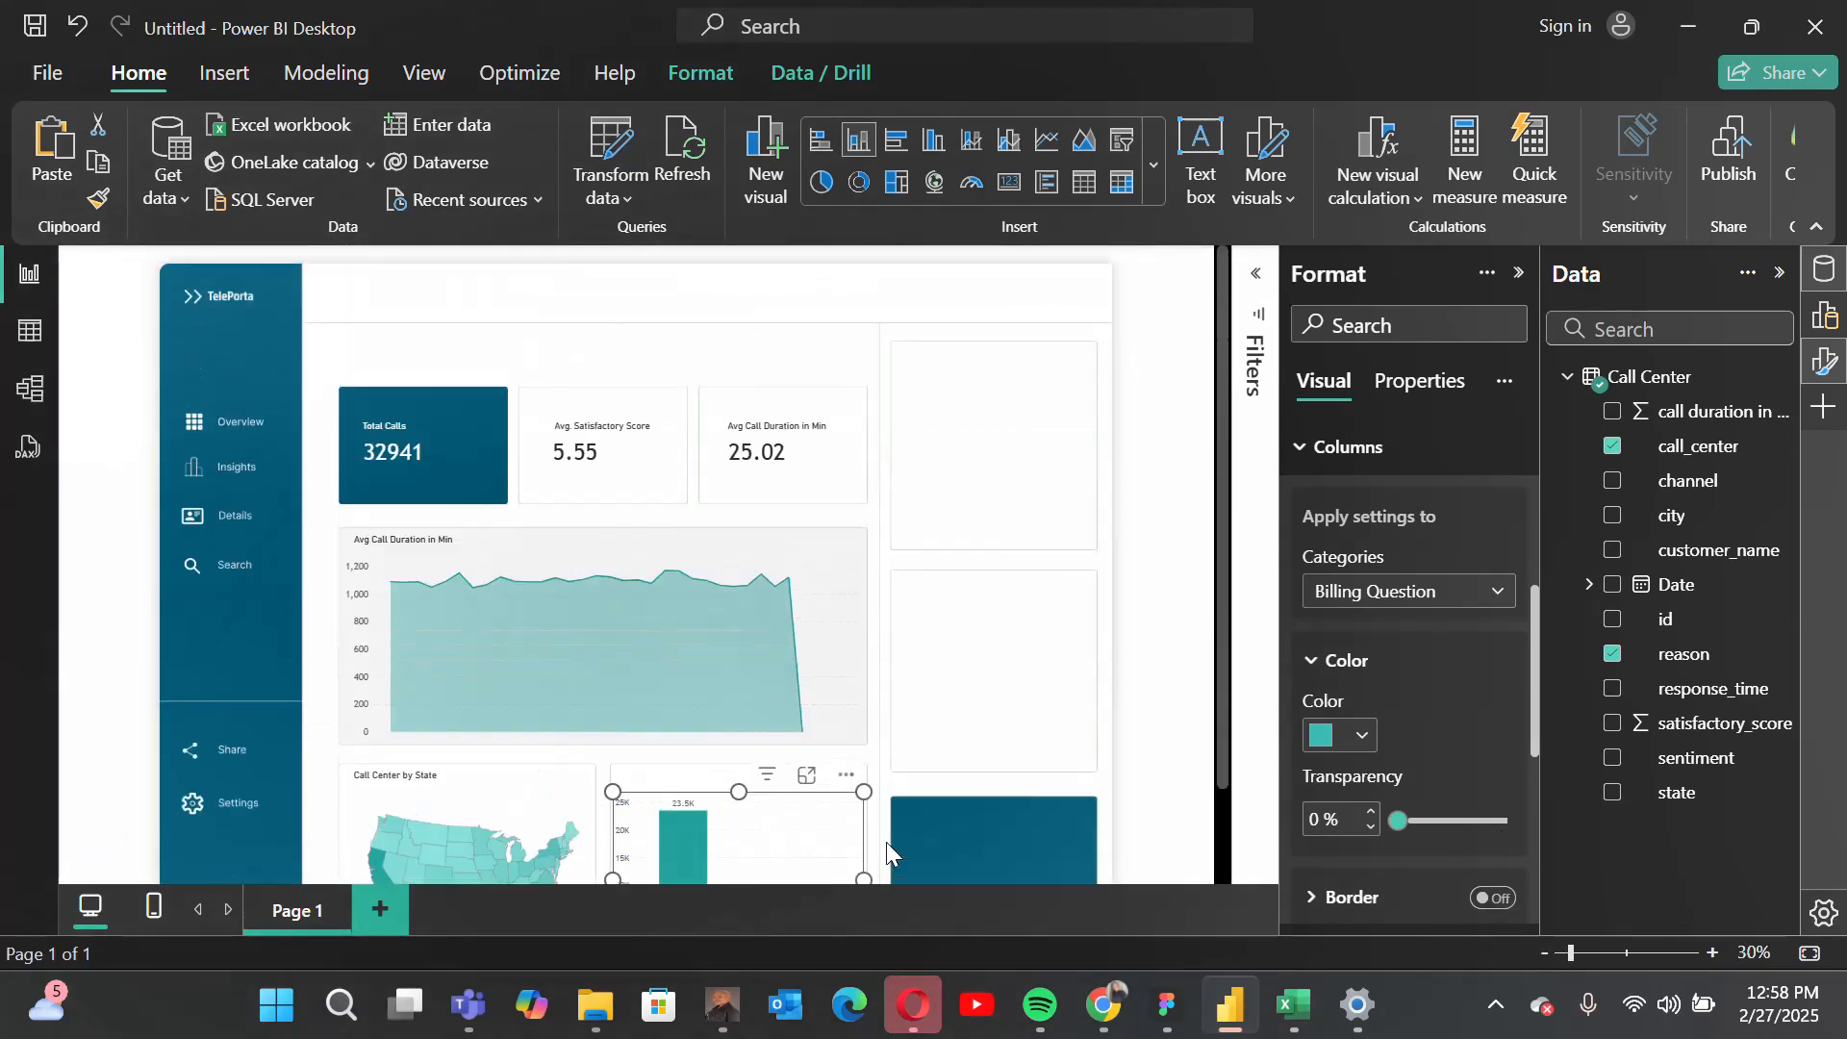
pyautogui.click(1169, 663)
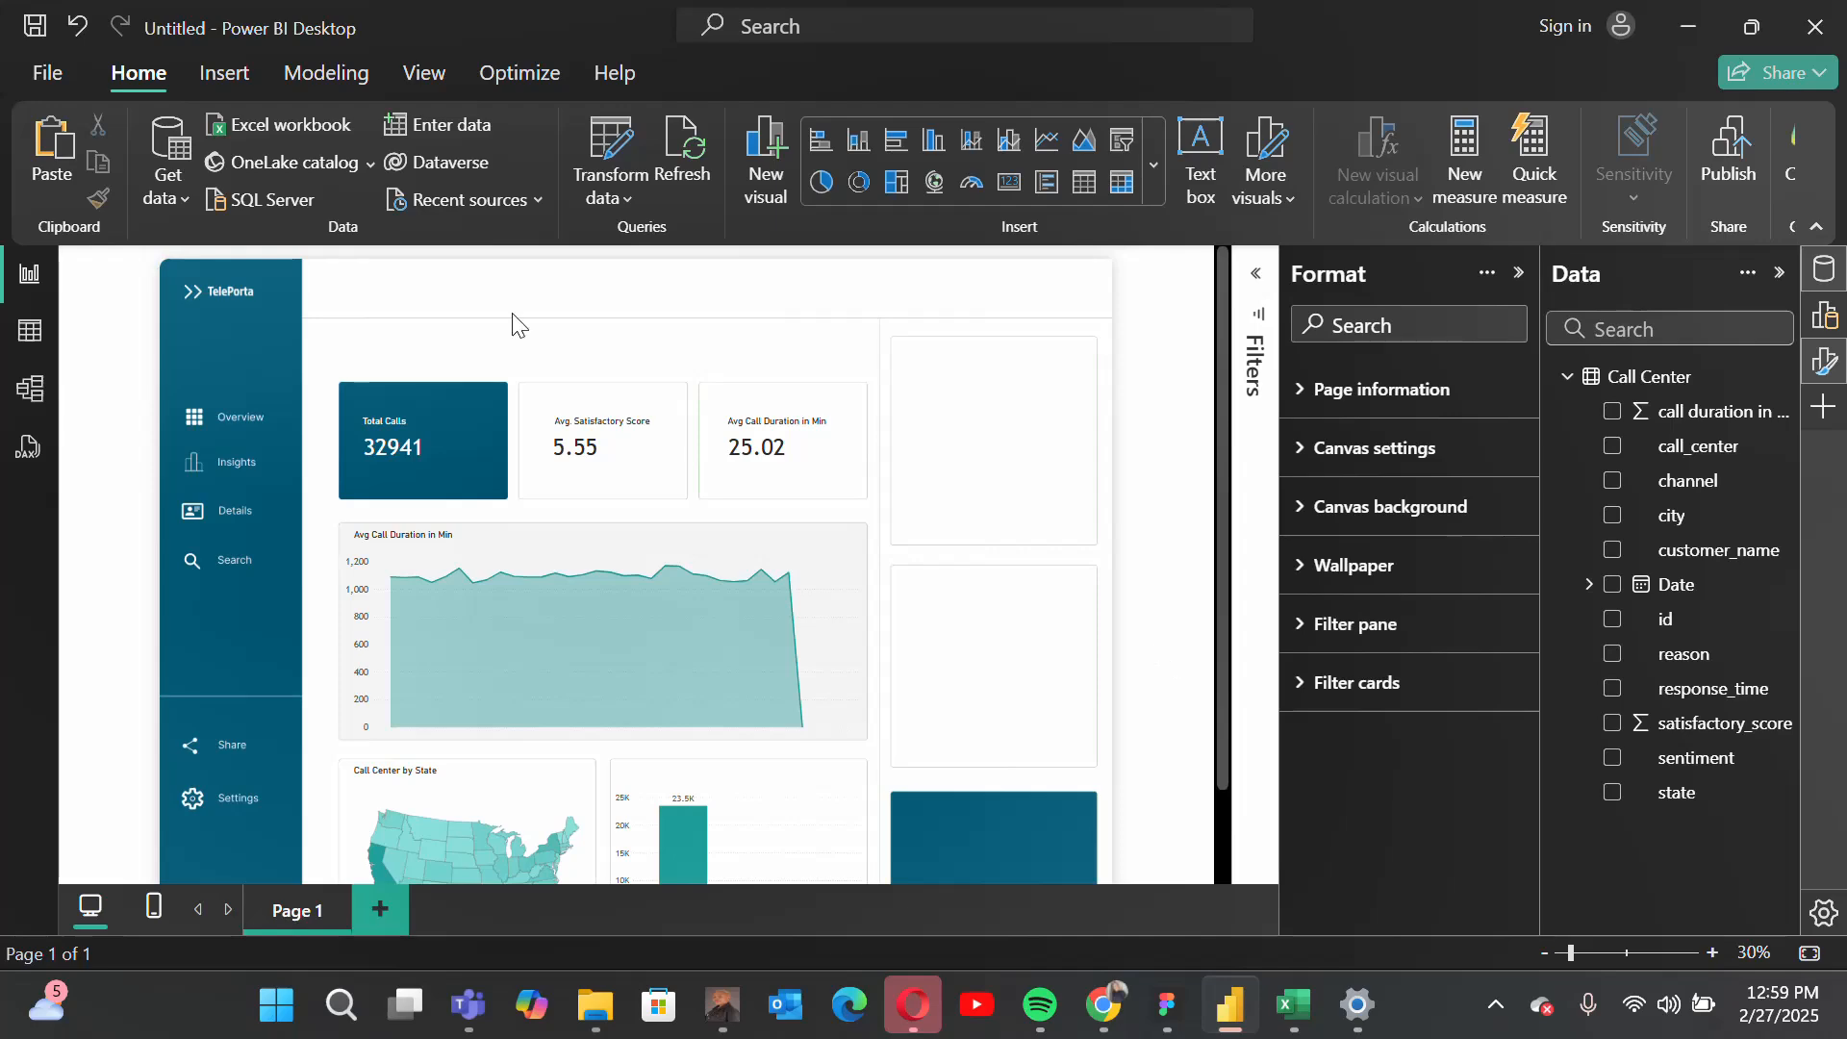
# Step: Open the Call Center table's data and inspect the distinct values of the channel column
pyautogui.click(30, 330)
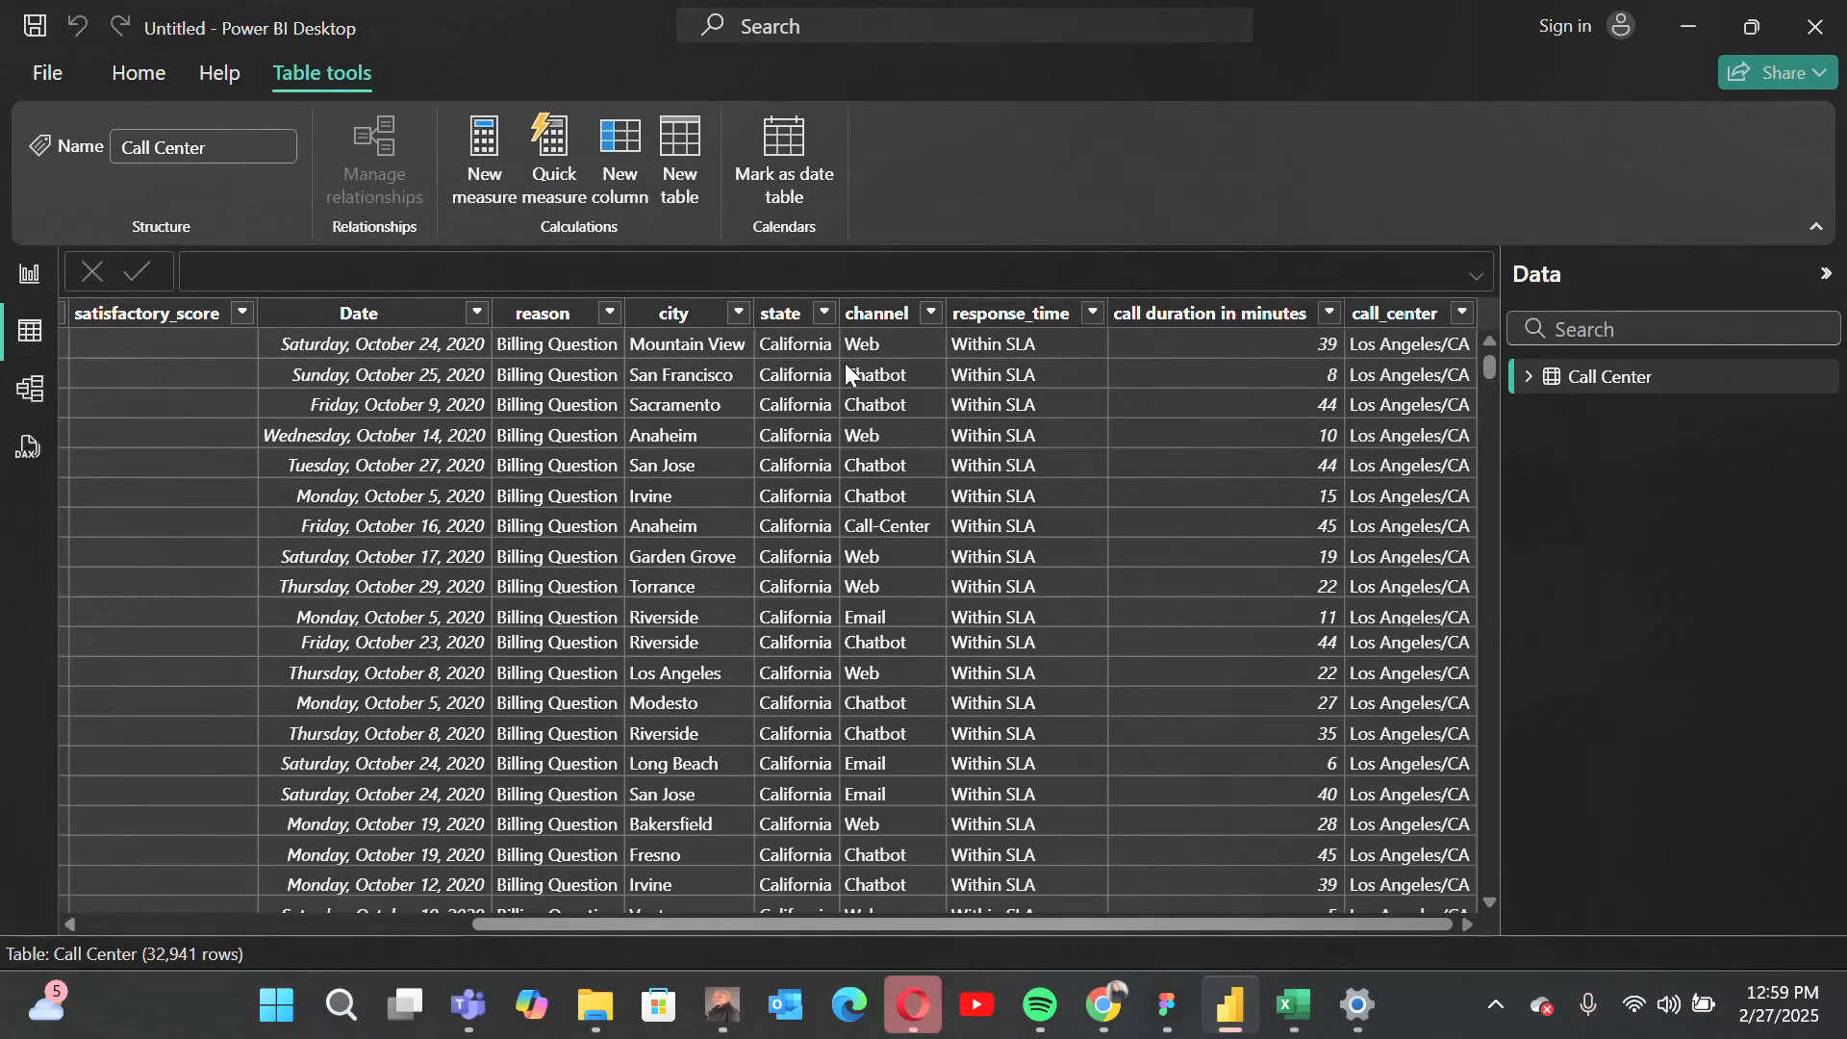
pyautogui.click(932, 316)
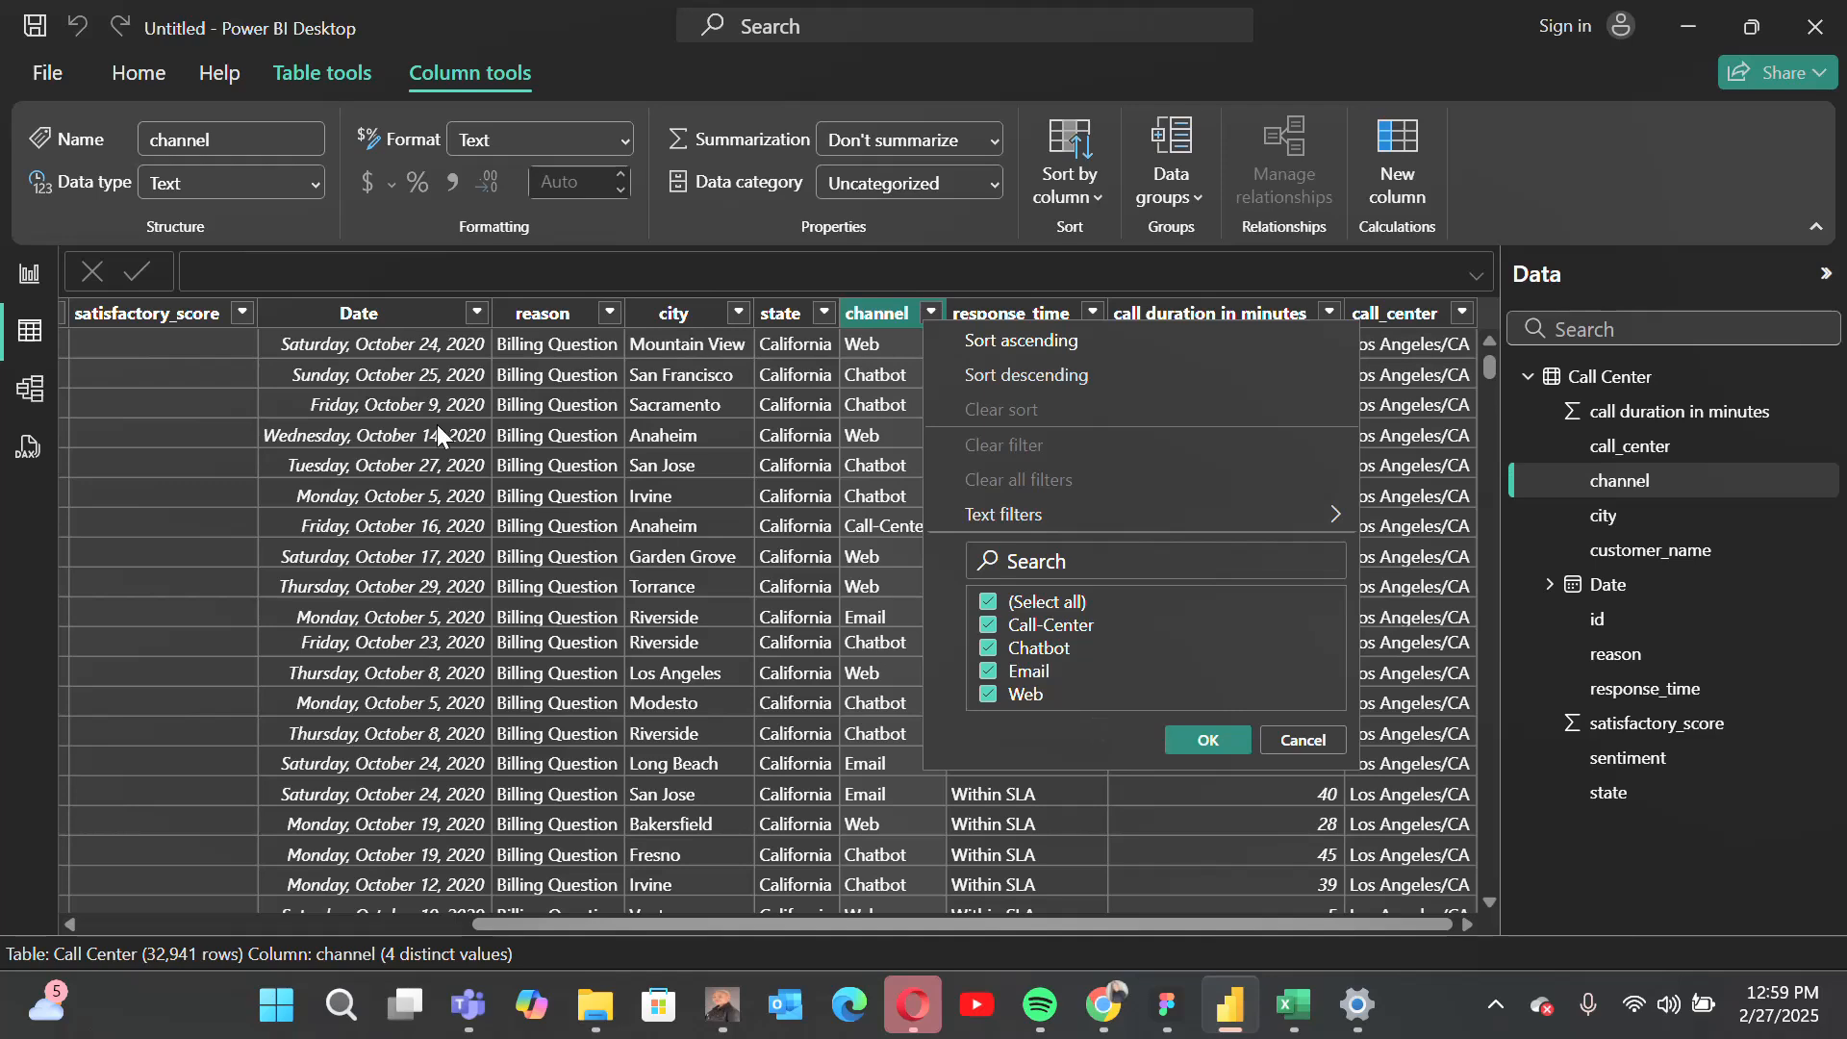
# Step: Return to the report page, insert a donut chart and place it over the empty card beside the KPI cards
pyautogui.click(35, 277)
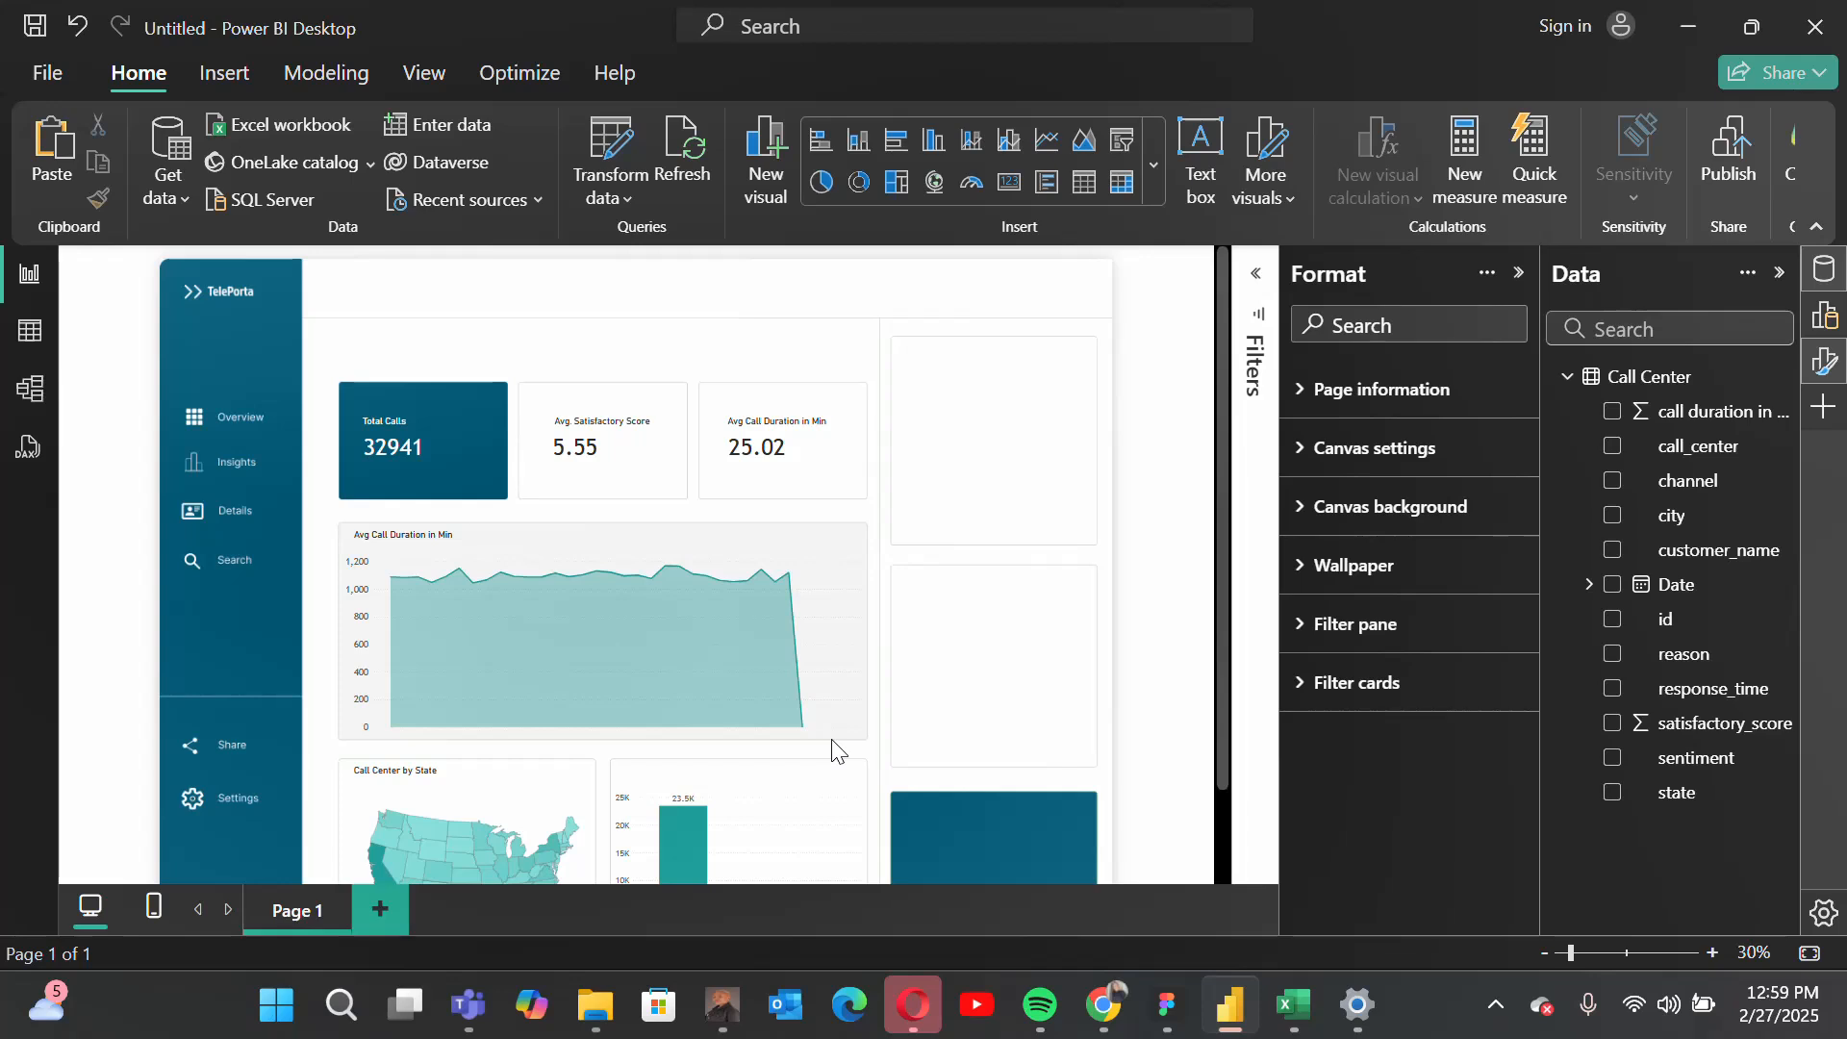
pyautogui.click(1823, 371)
pyautogui.click(1824, 316)
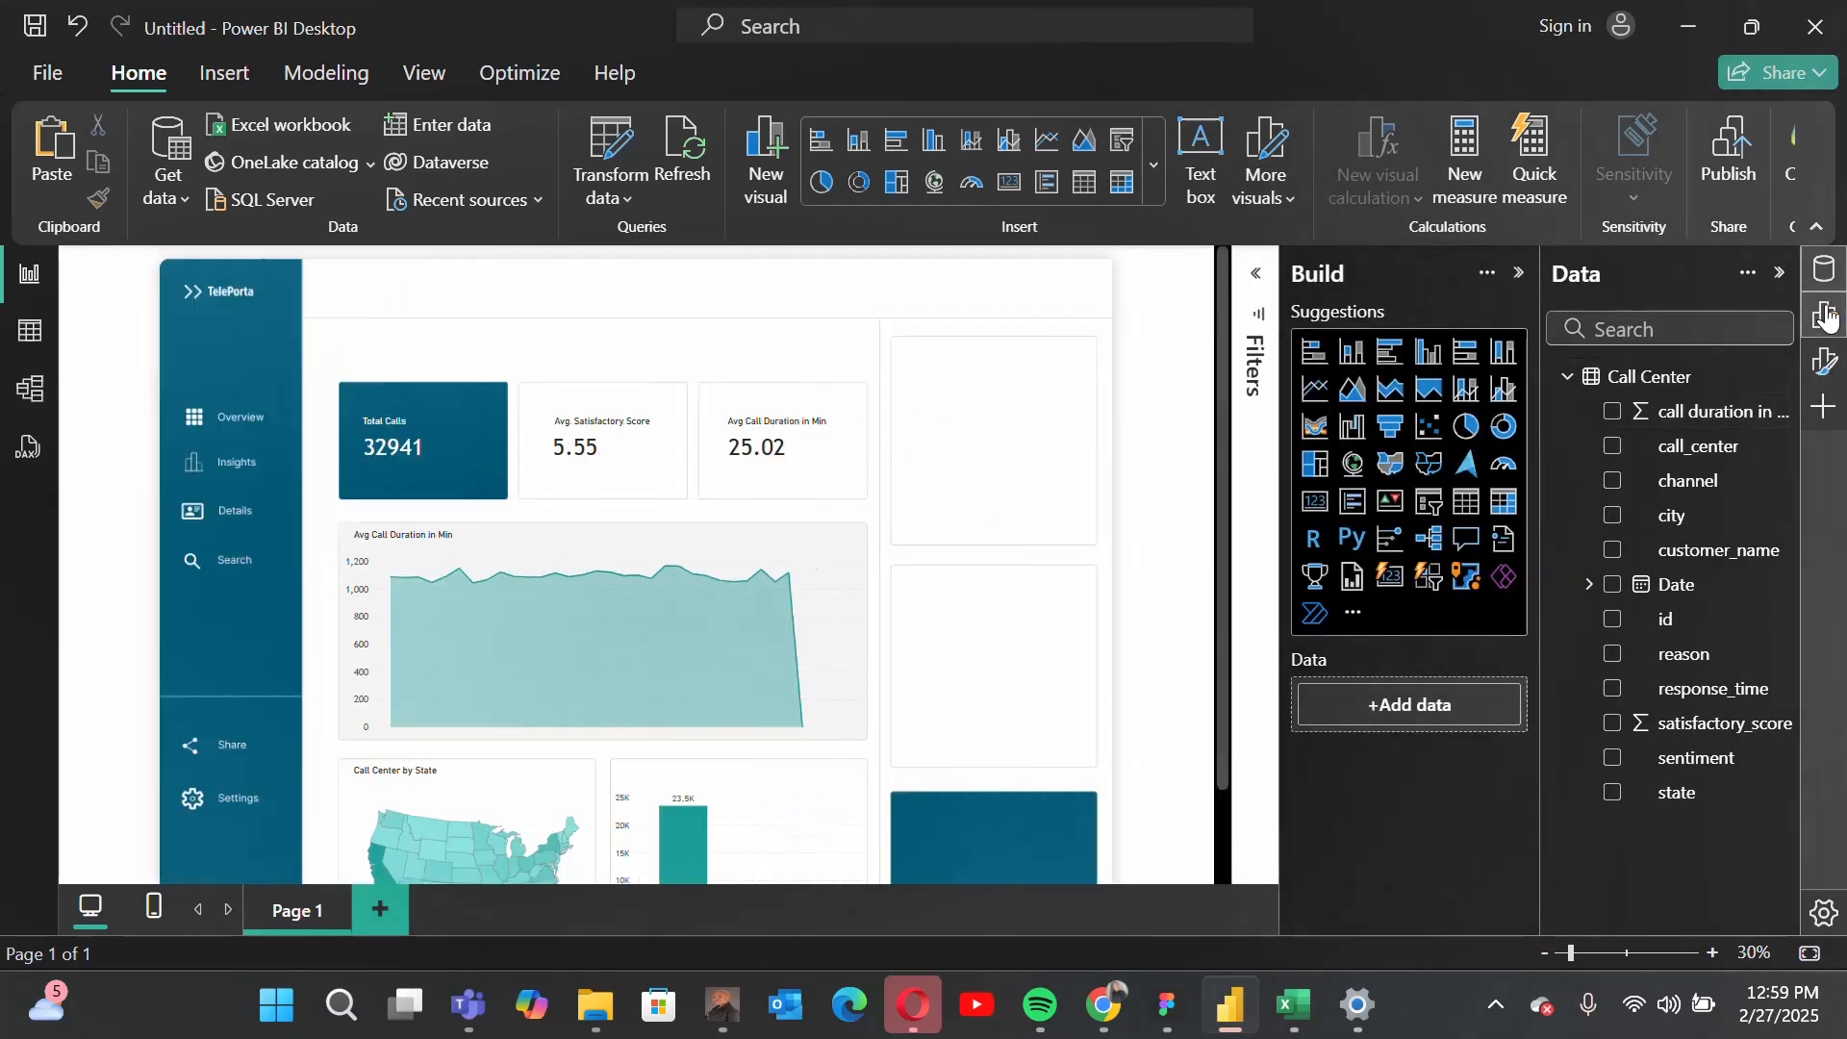
pyautogui.click(1504, 426)
pyautogui.moveTo(414, 332); pyautogui.dragTo(423, 507)
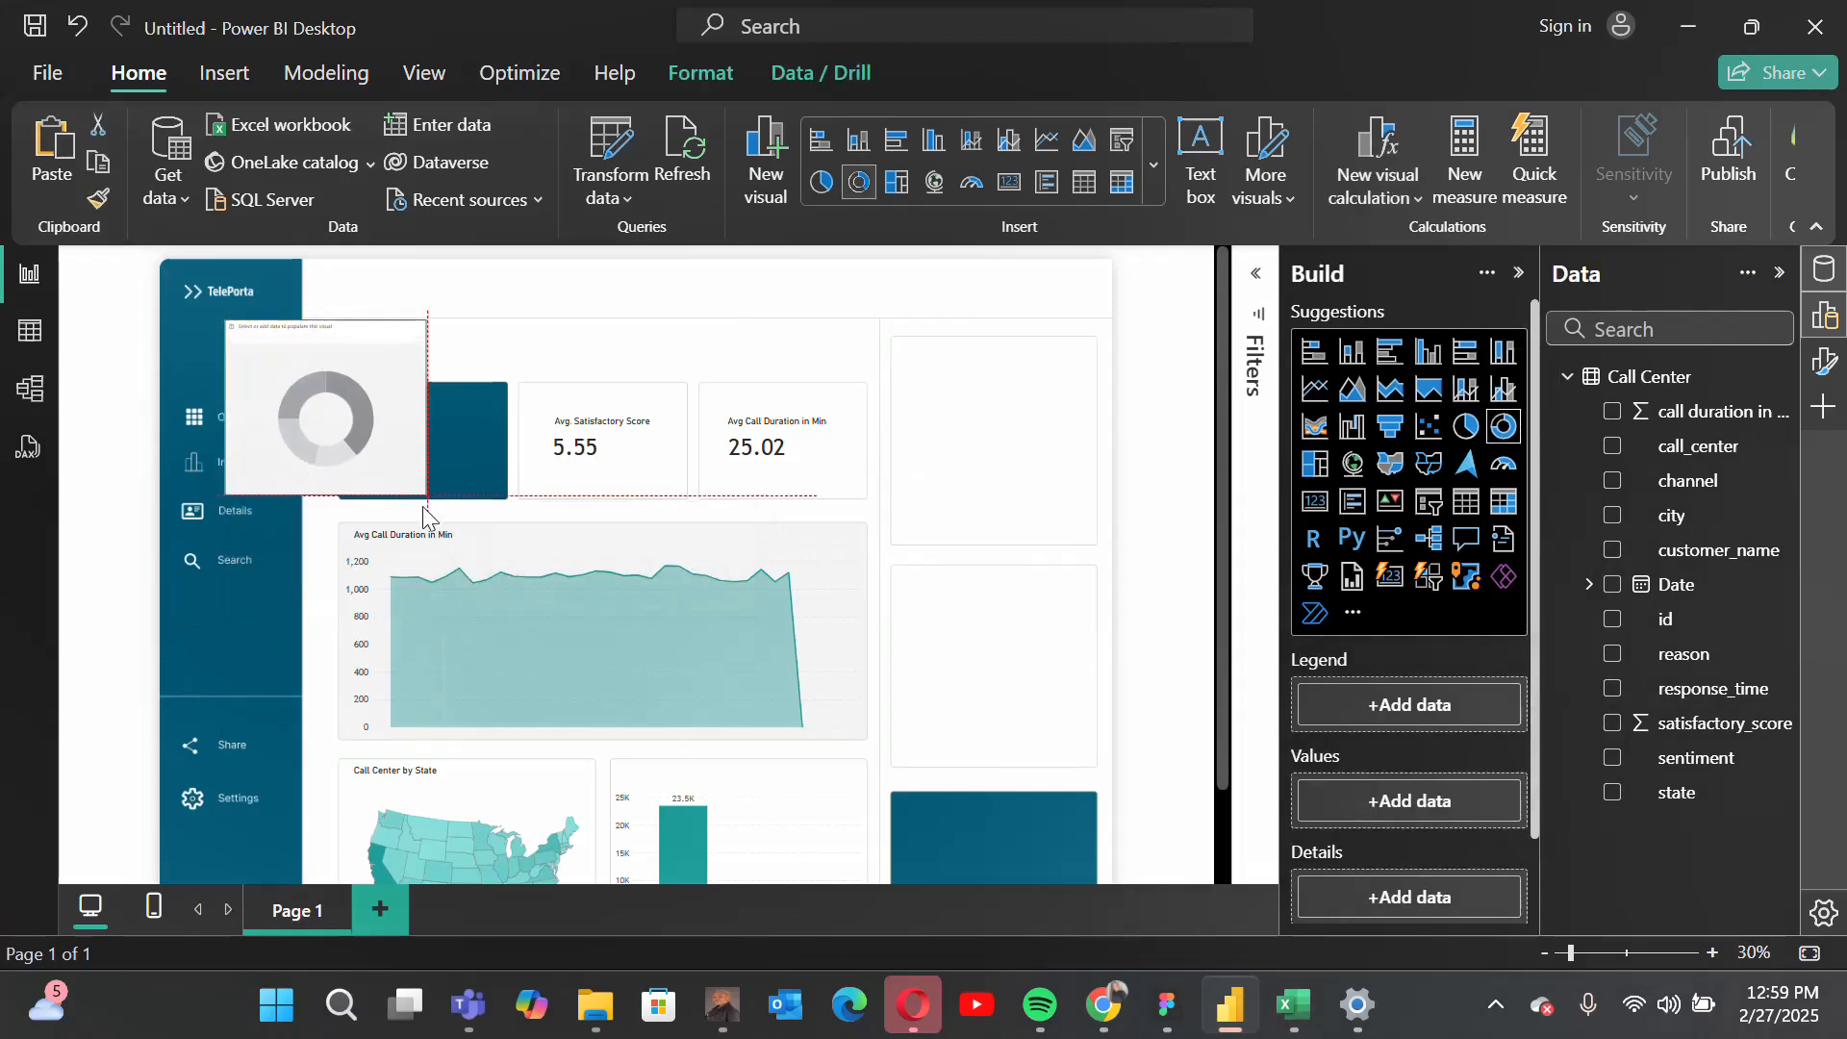
pyautogui.moveTo(359, 344); pyautogui.dragTo(1064, 383)
# Step: Duplicate the Call Center by State text box and place the copy above the calls-by-reason column chart
pyautogui.scroll(-2, 729, 660)
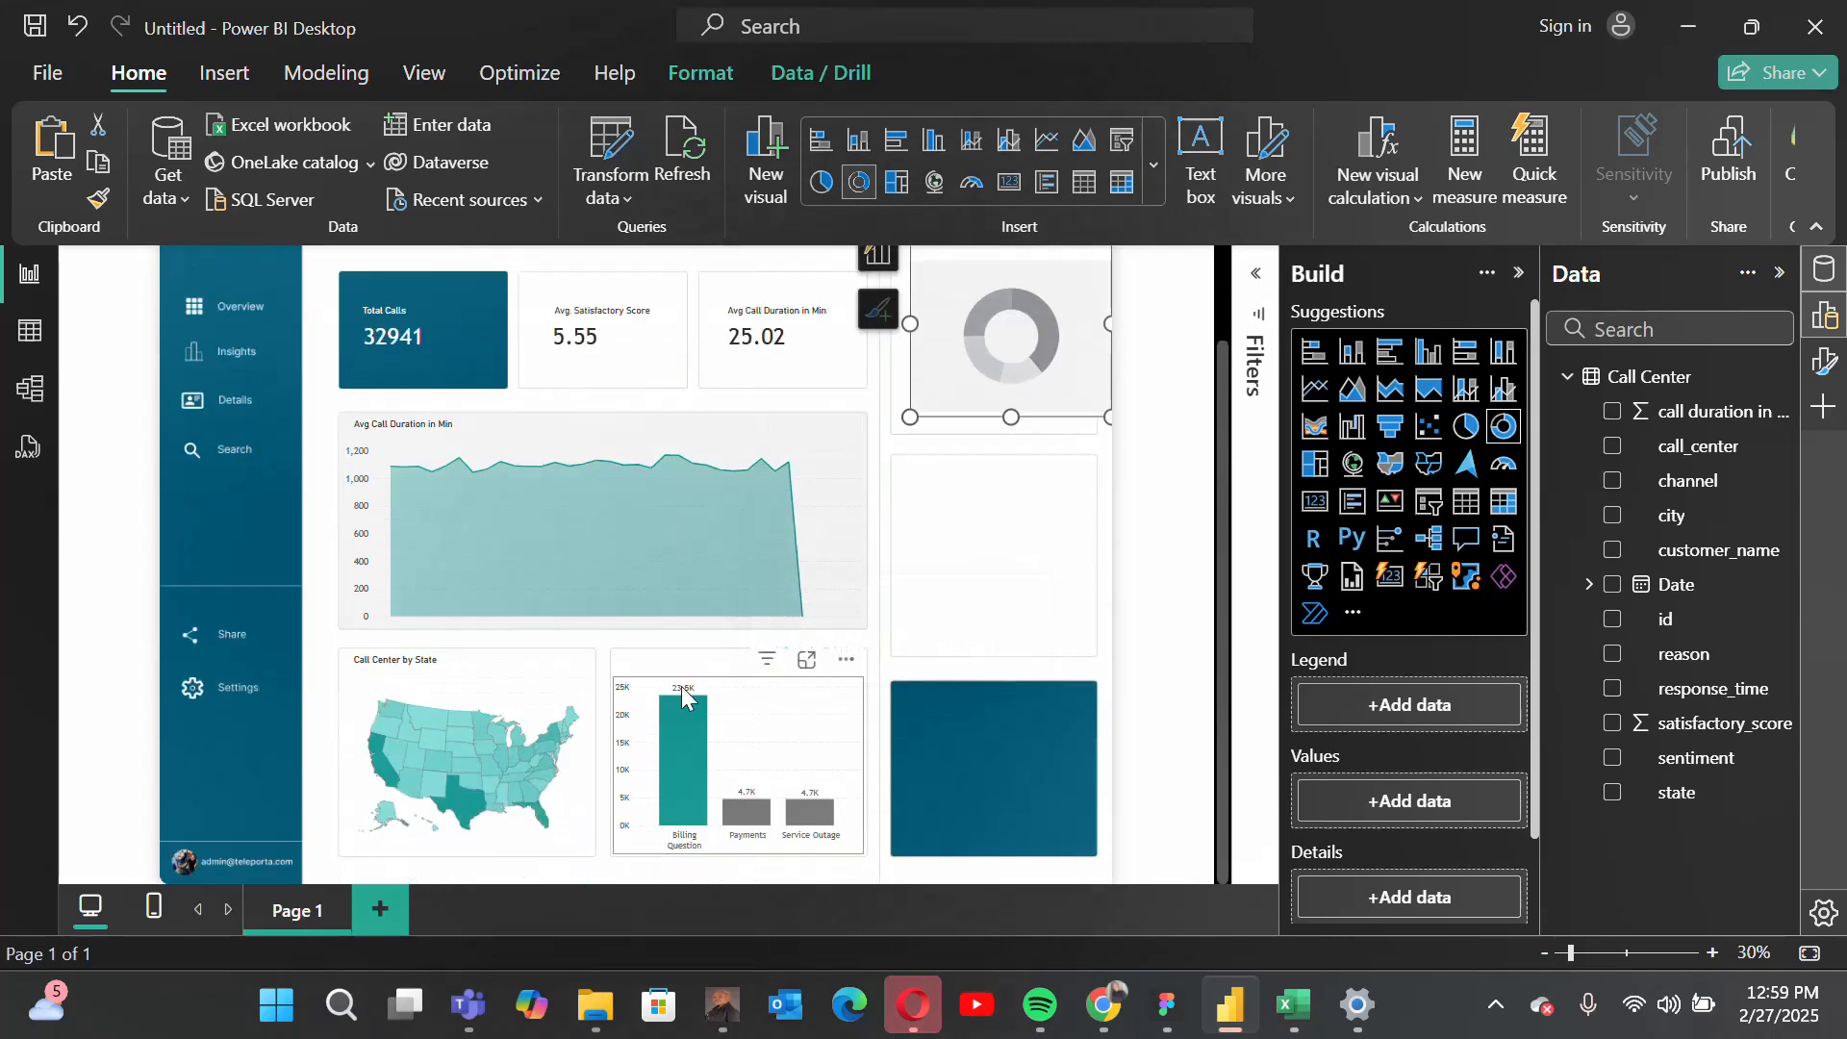
pyautogui.click(379, 662)
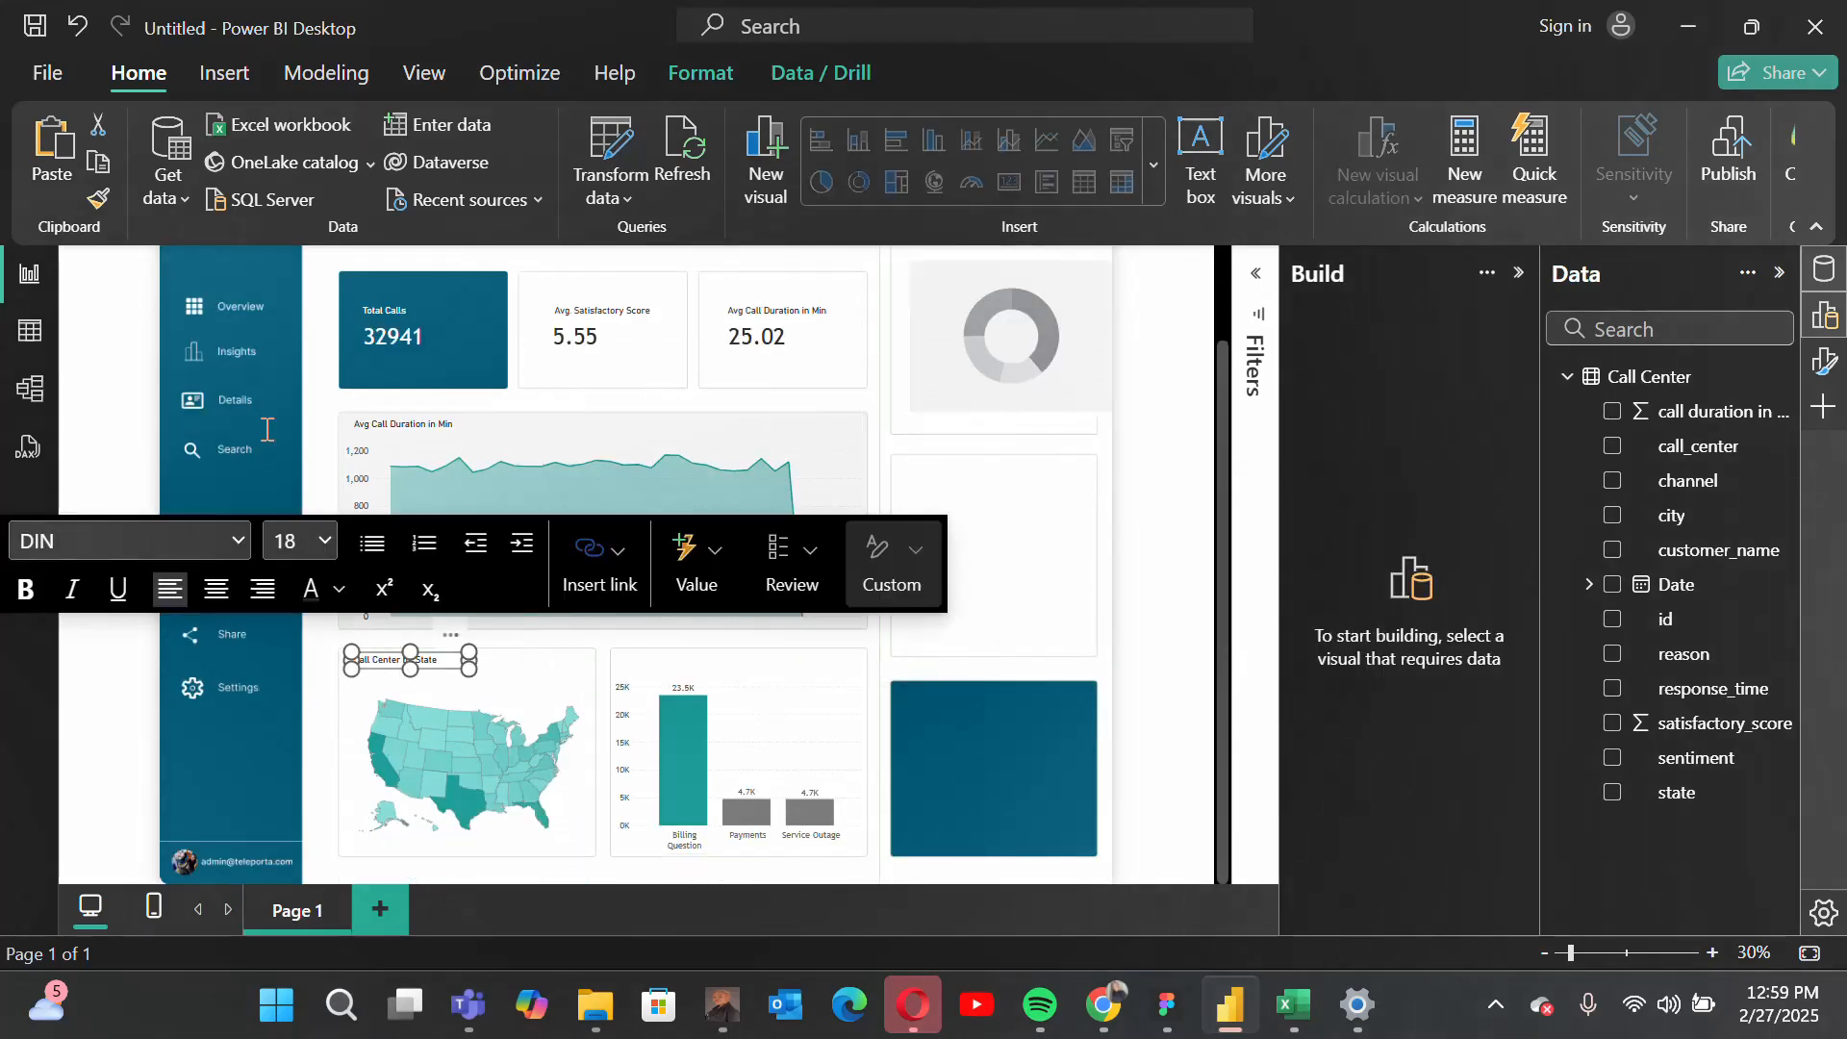
pyautogui.click(53, 161)
pyautogui.moveTo(447, 636); pyautogui.dragTo(706, 629)
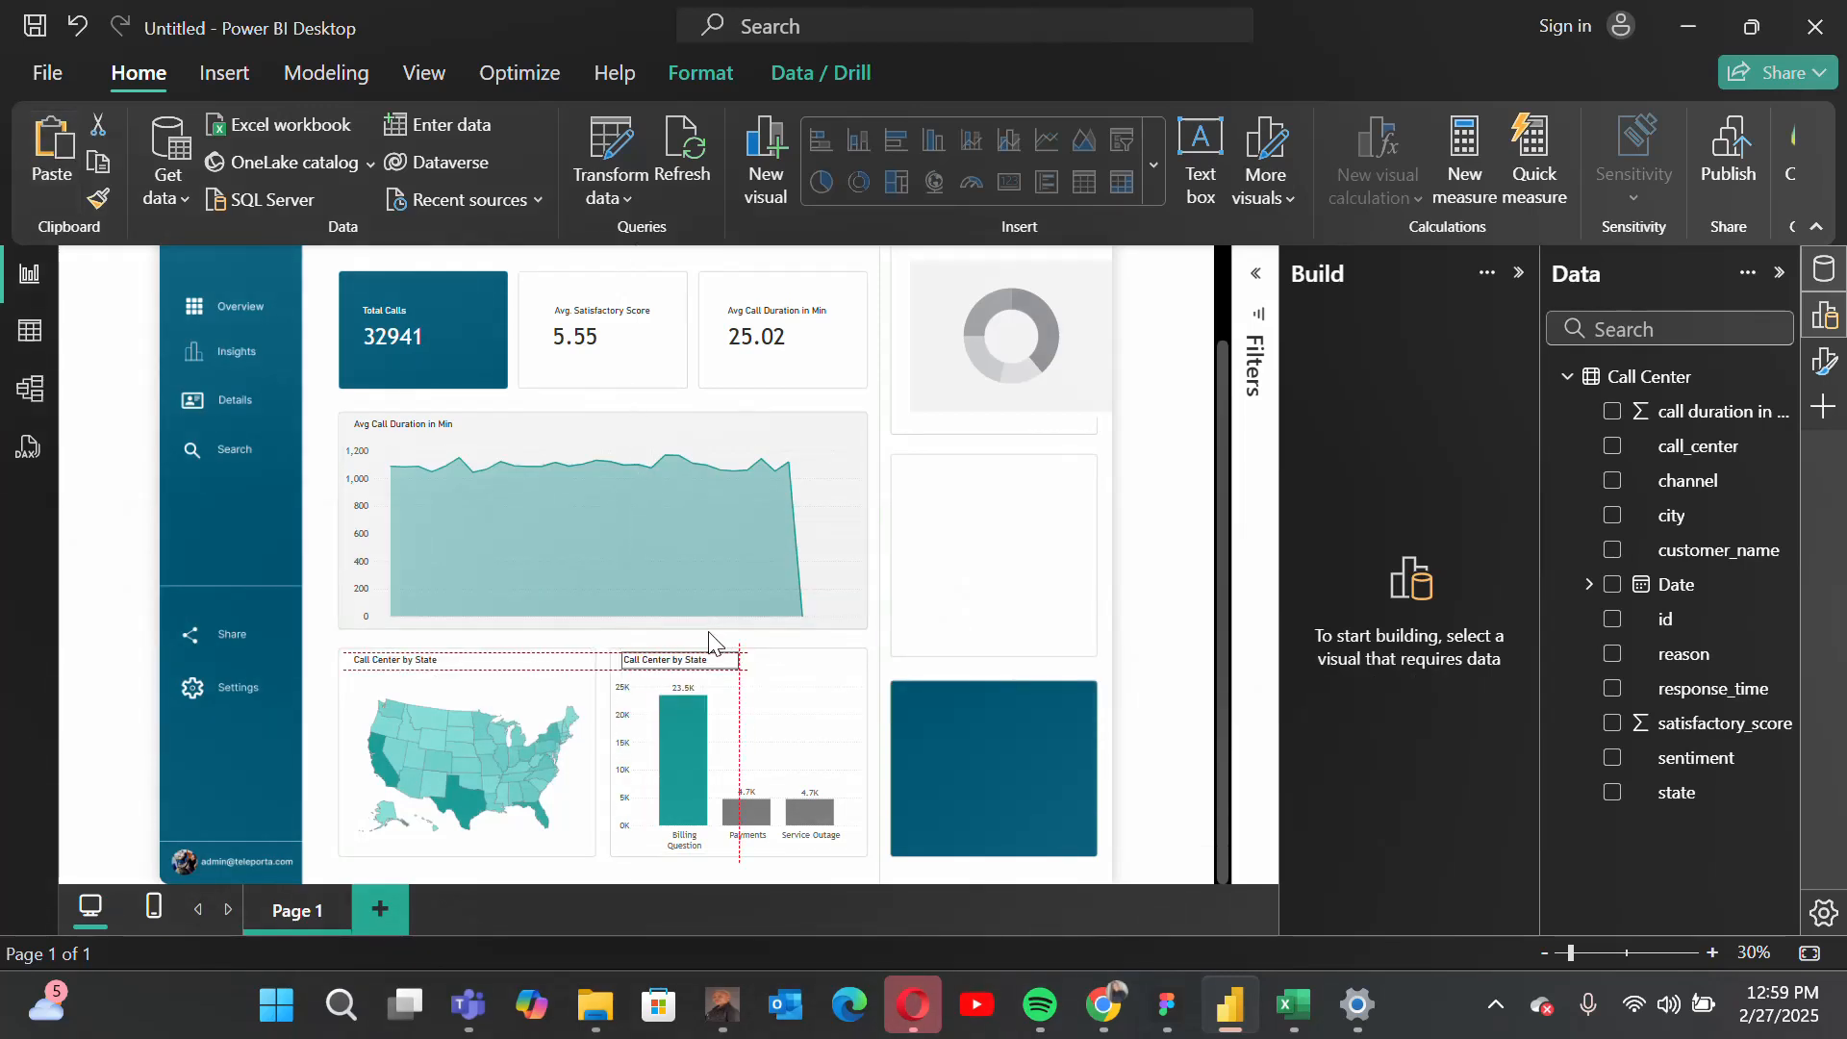
# Step: Change the copied text box above the column chart to read "Reason for calling"
pyautogui.click(657, 662)
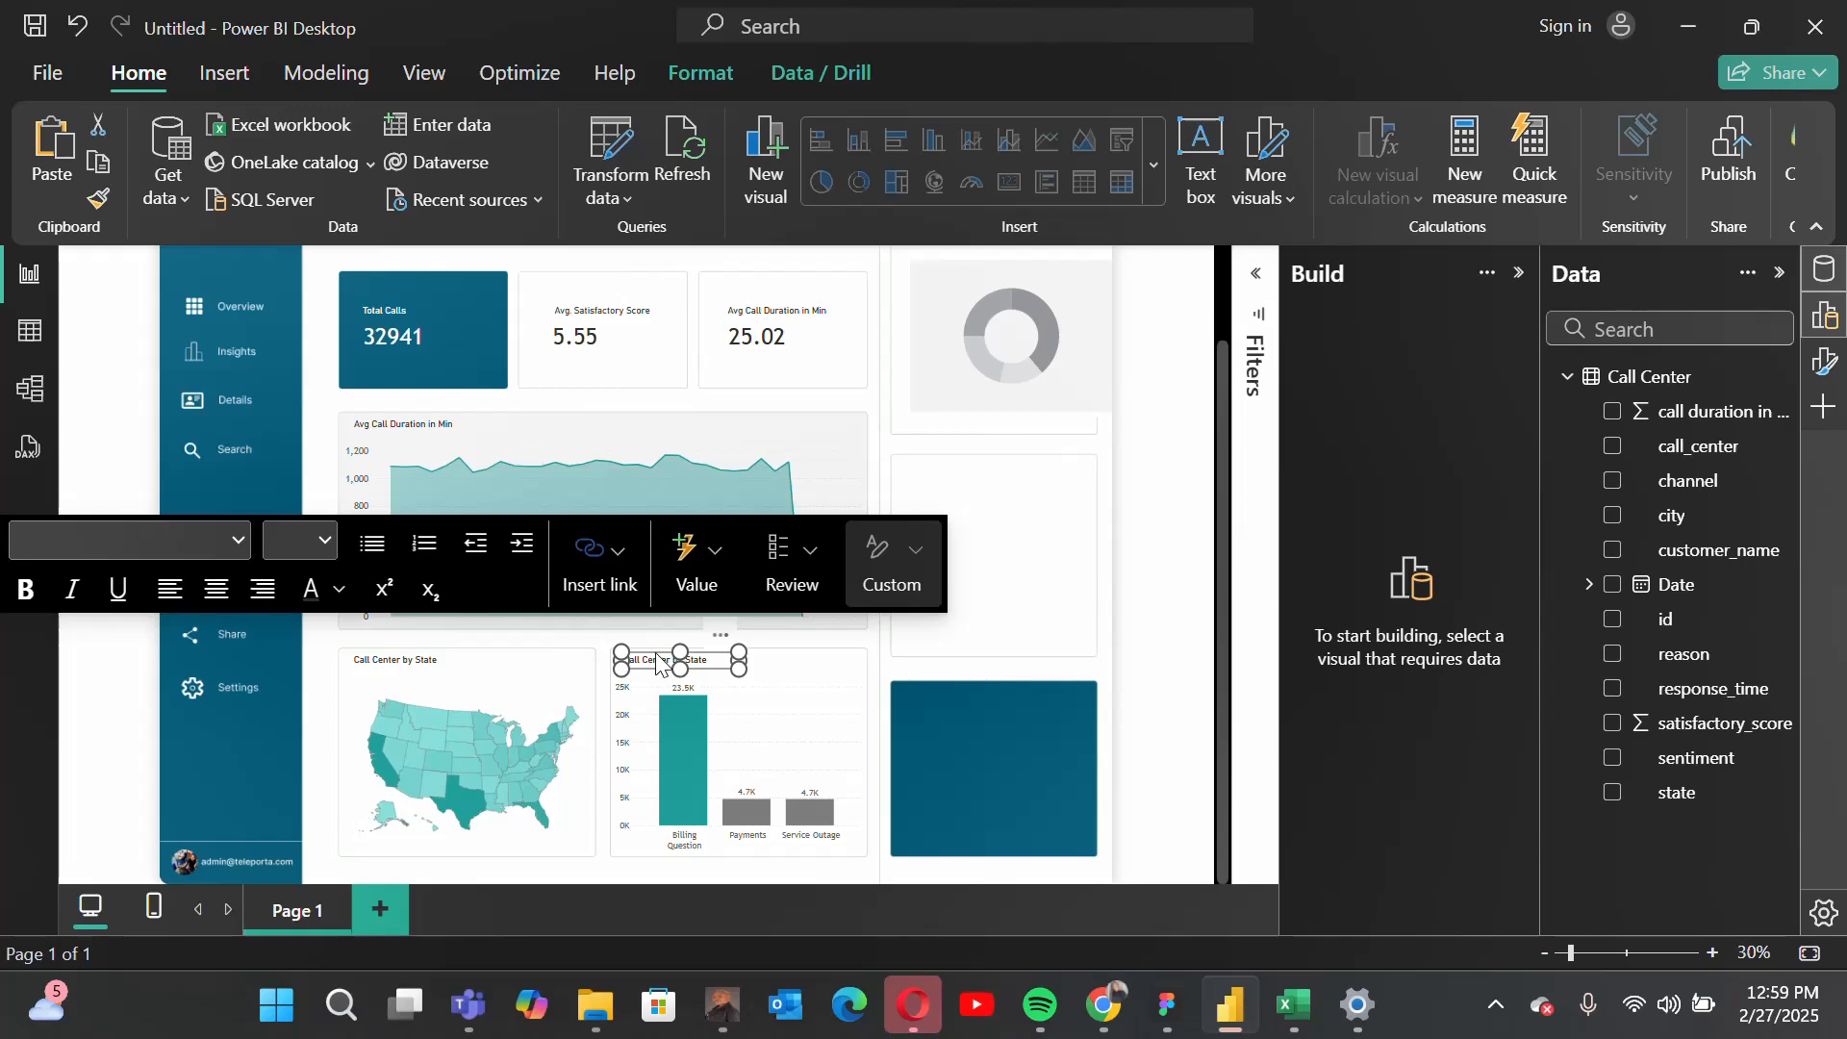
pyautogui.doubleClick(660, 664)
pyautogui.hotkey('ctrl', 'a')
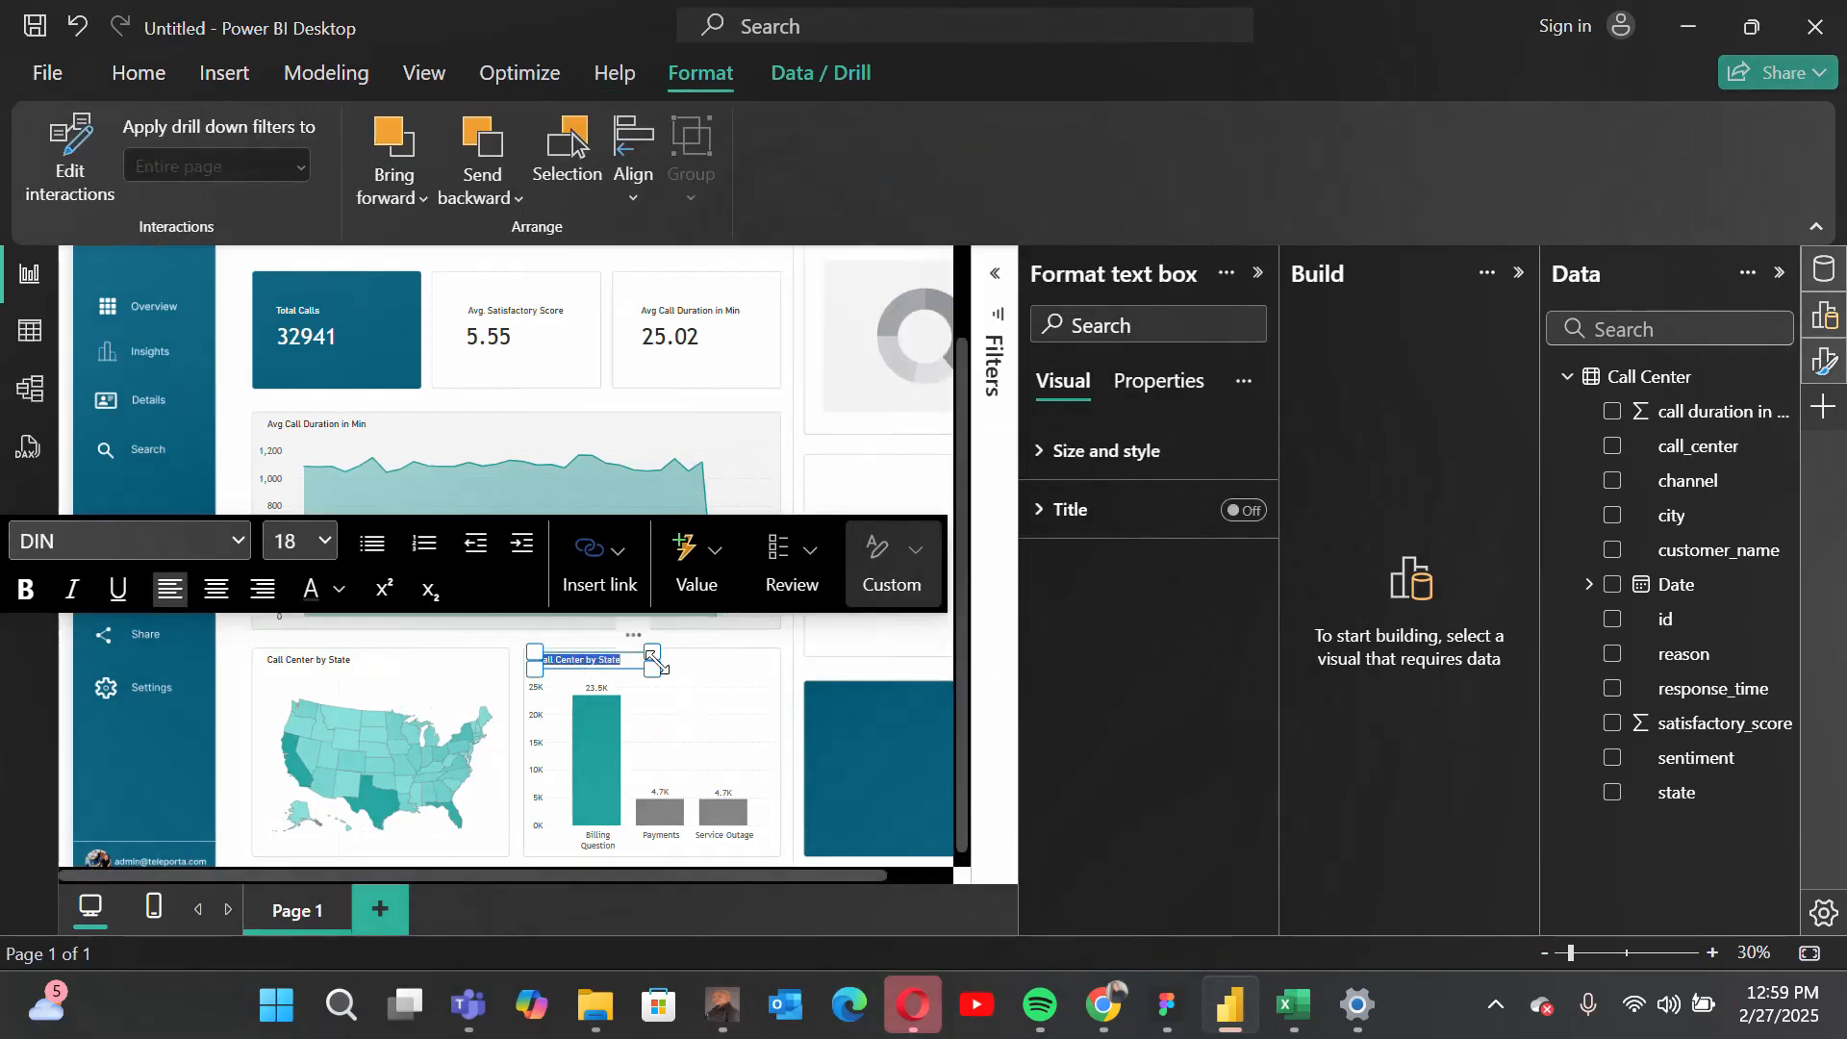
pyautogui.press('BackSpace')
pyautogui.click(774, 707)
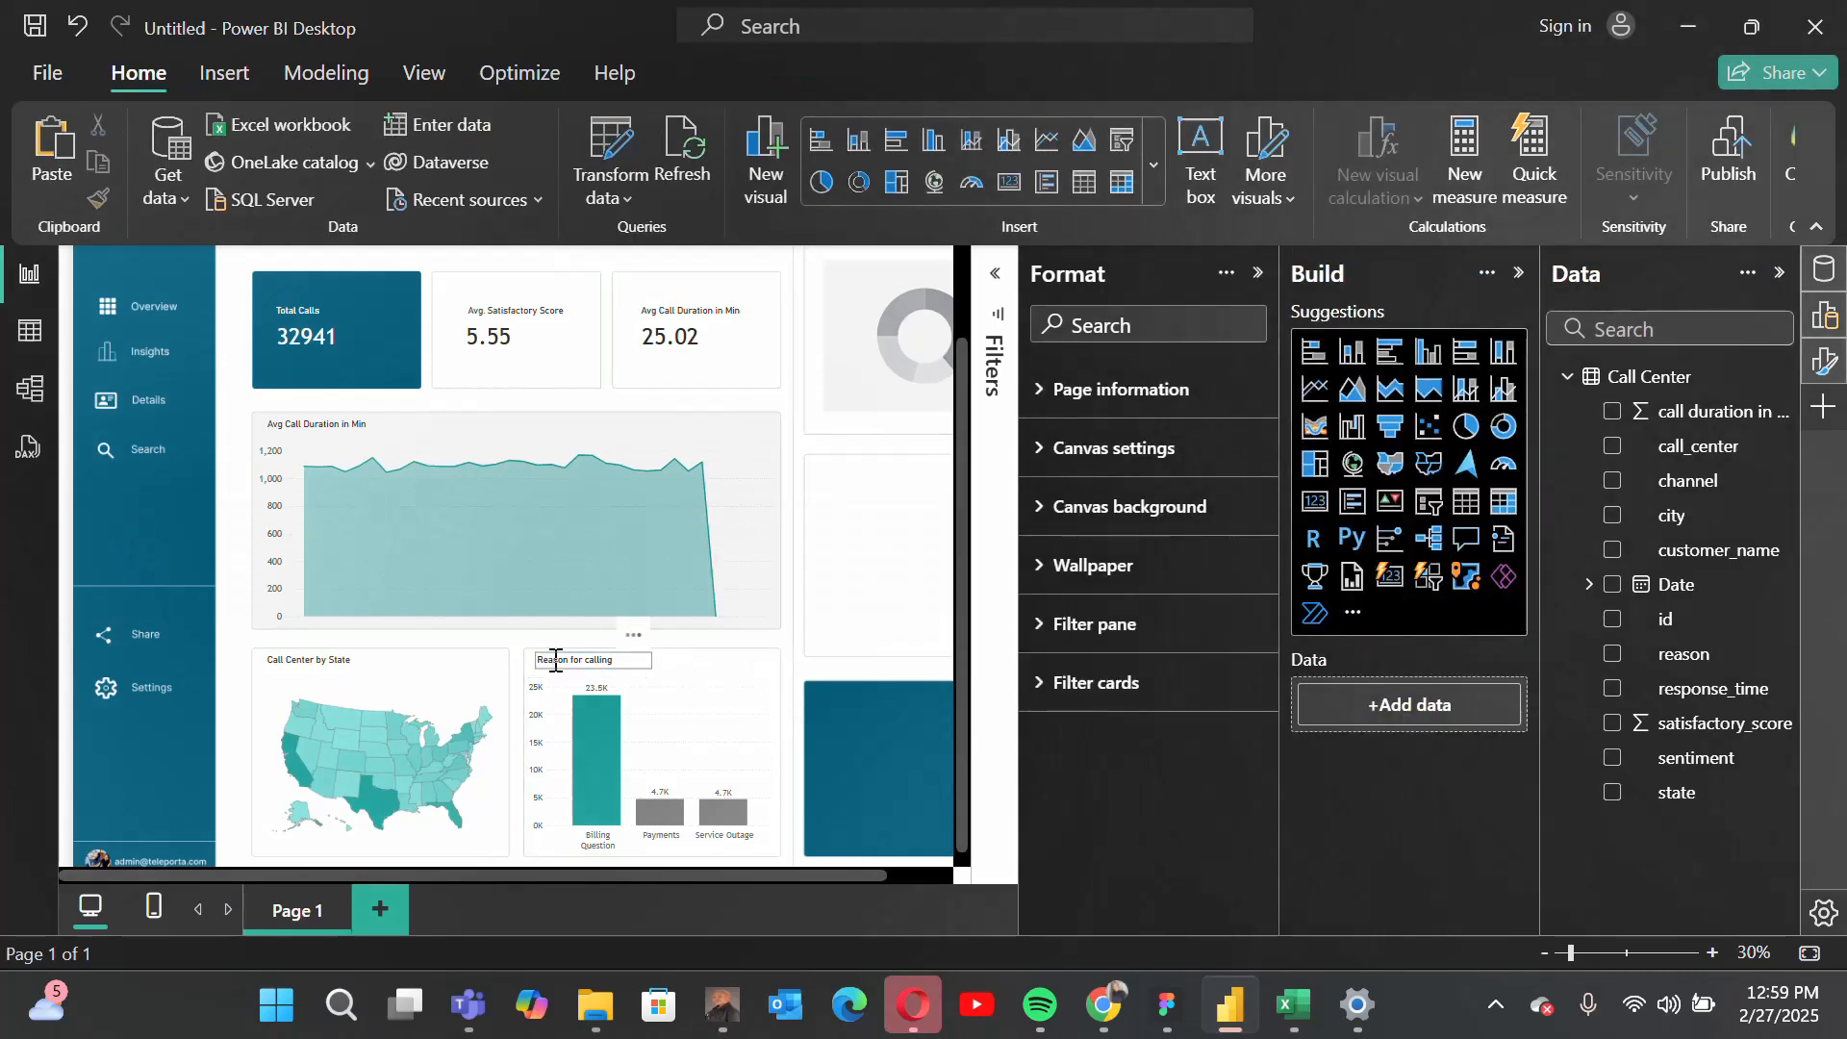
pyautogui.click(890, 658)
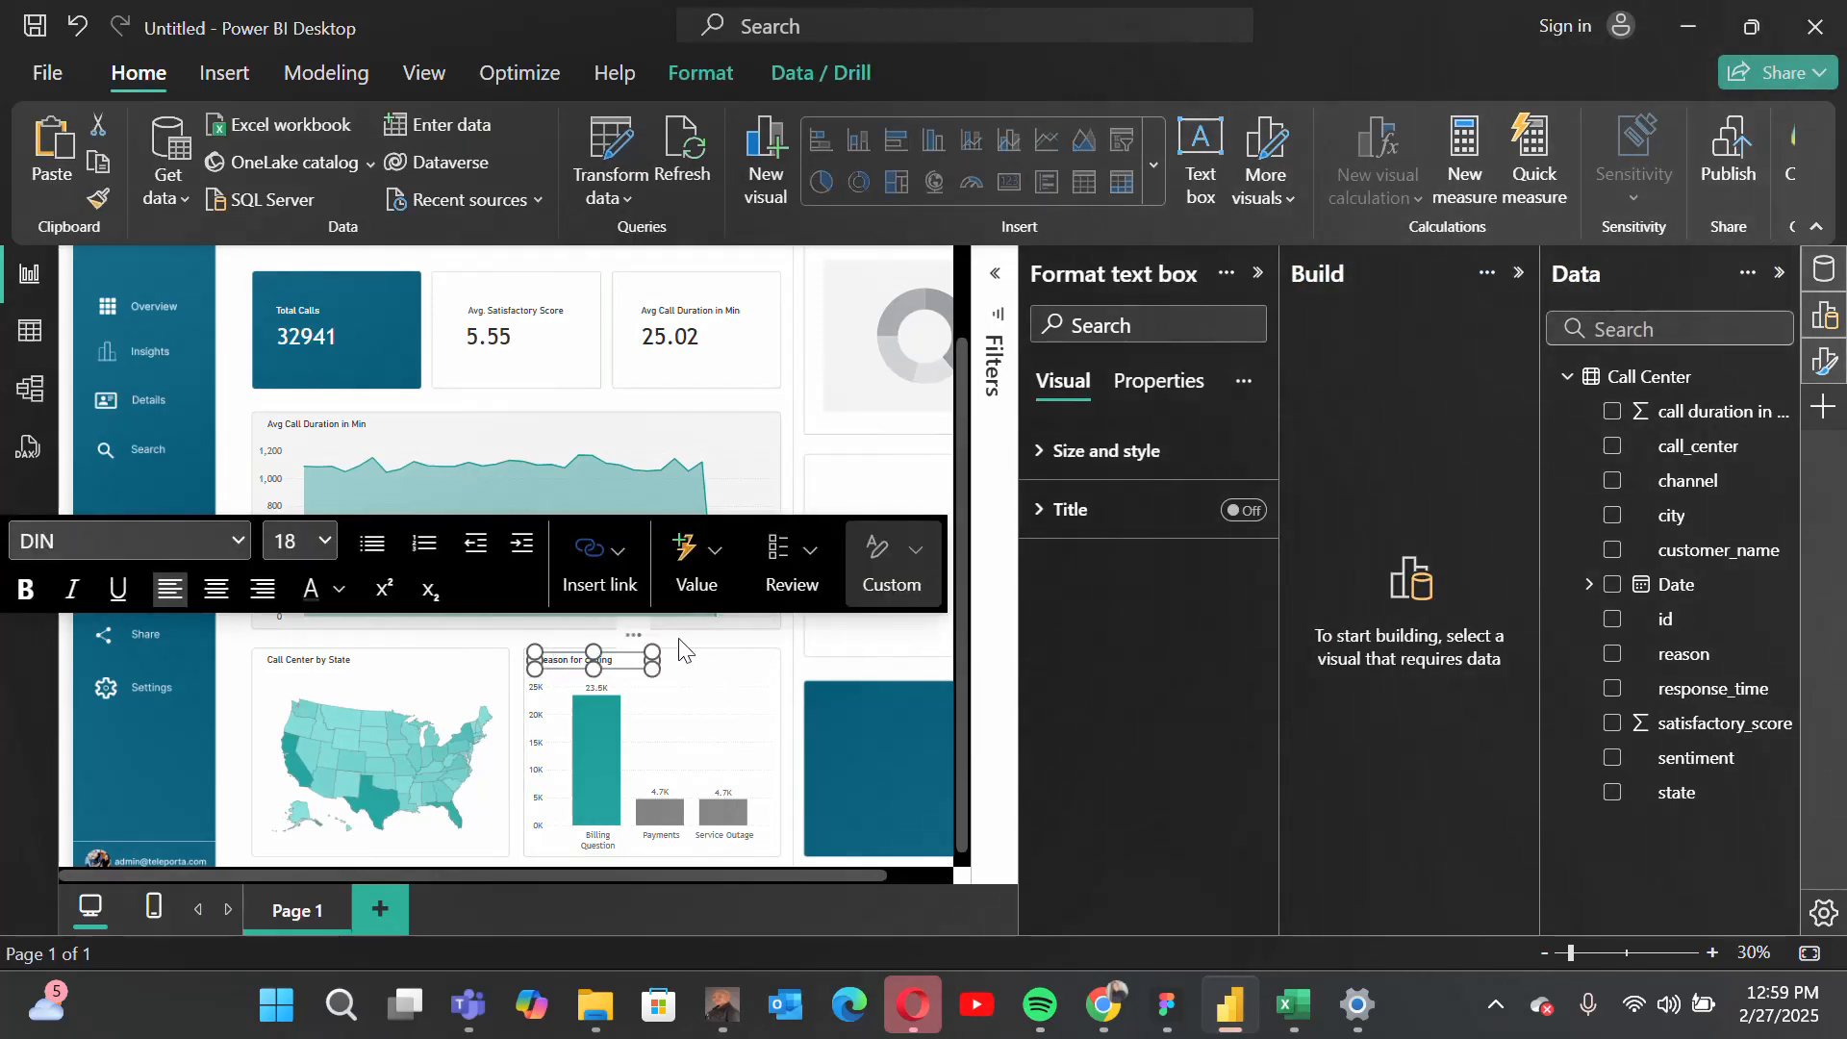
# Step: Assign channel as the donut chart's legend and the count of call_center as its values
pyautogui.click(845, 404)
pyautogui.moveTo(835, 877); pyautogui.dragTo(983, 866)
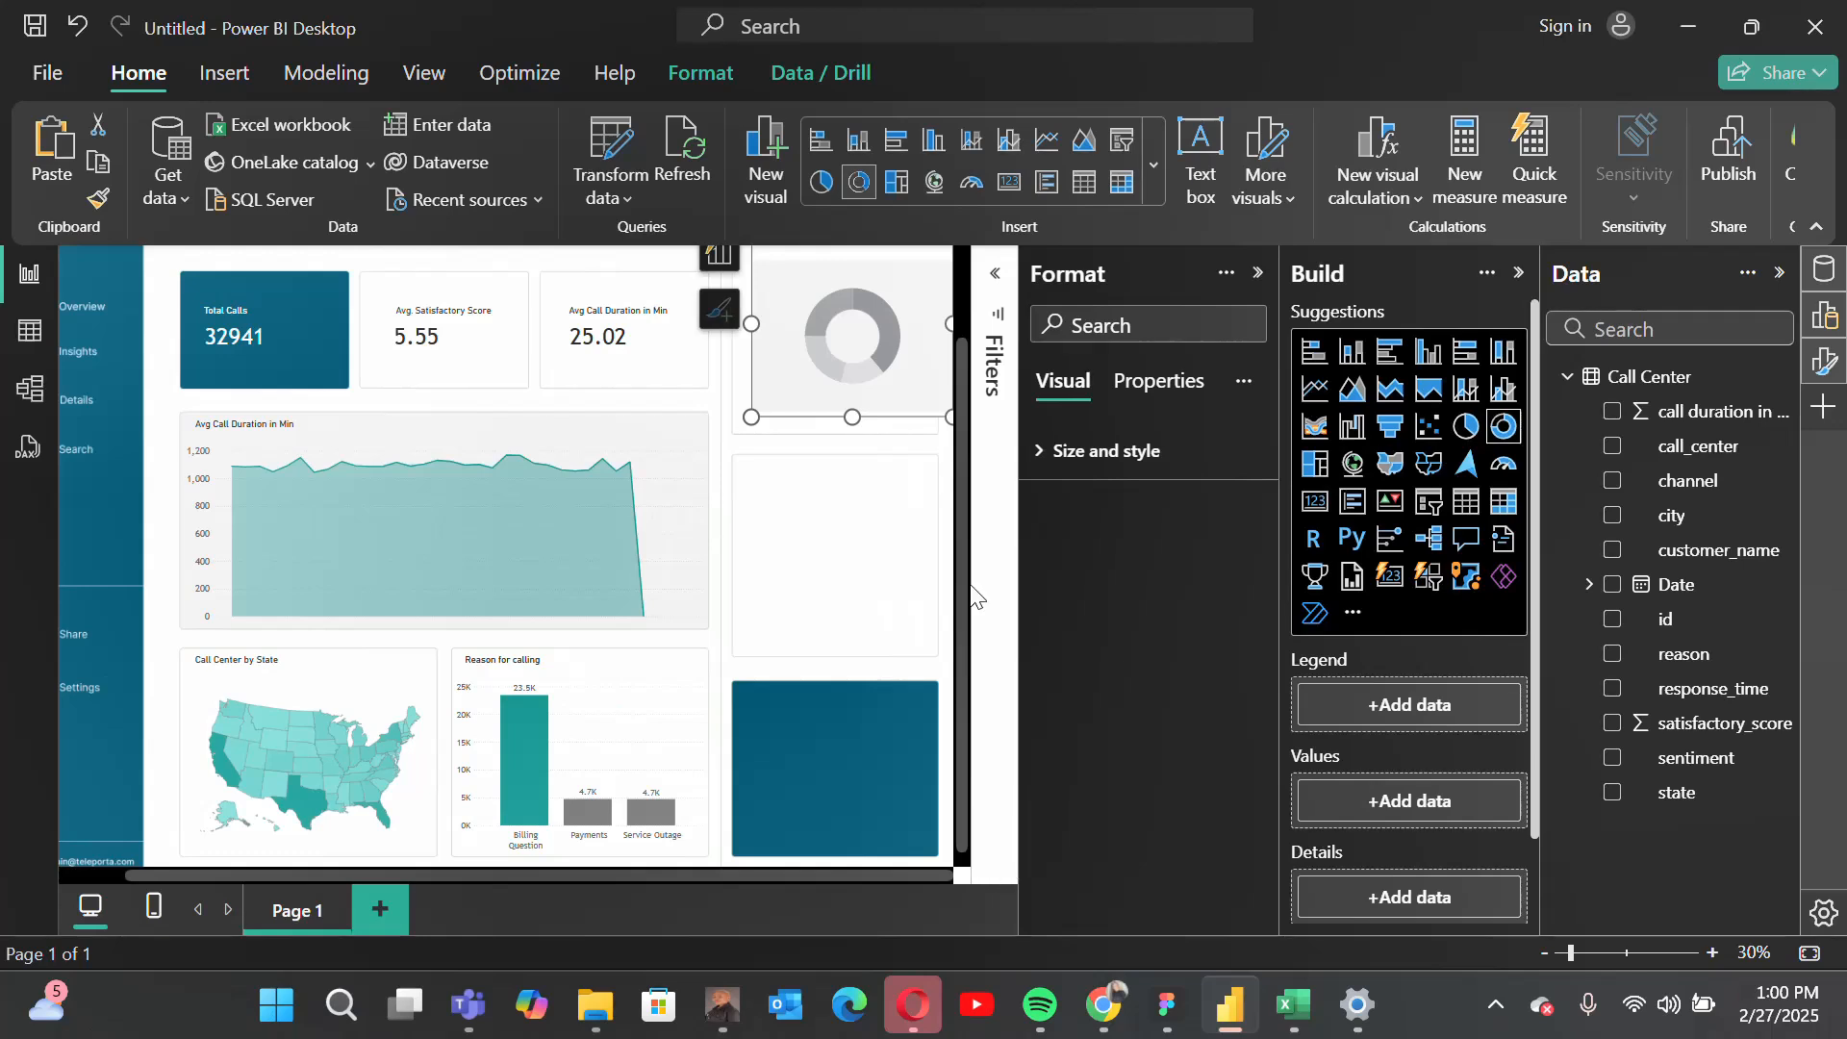
pyautogui.moveTo(967, 589); pyautogui.dragTo(960, 487)
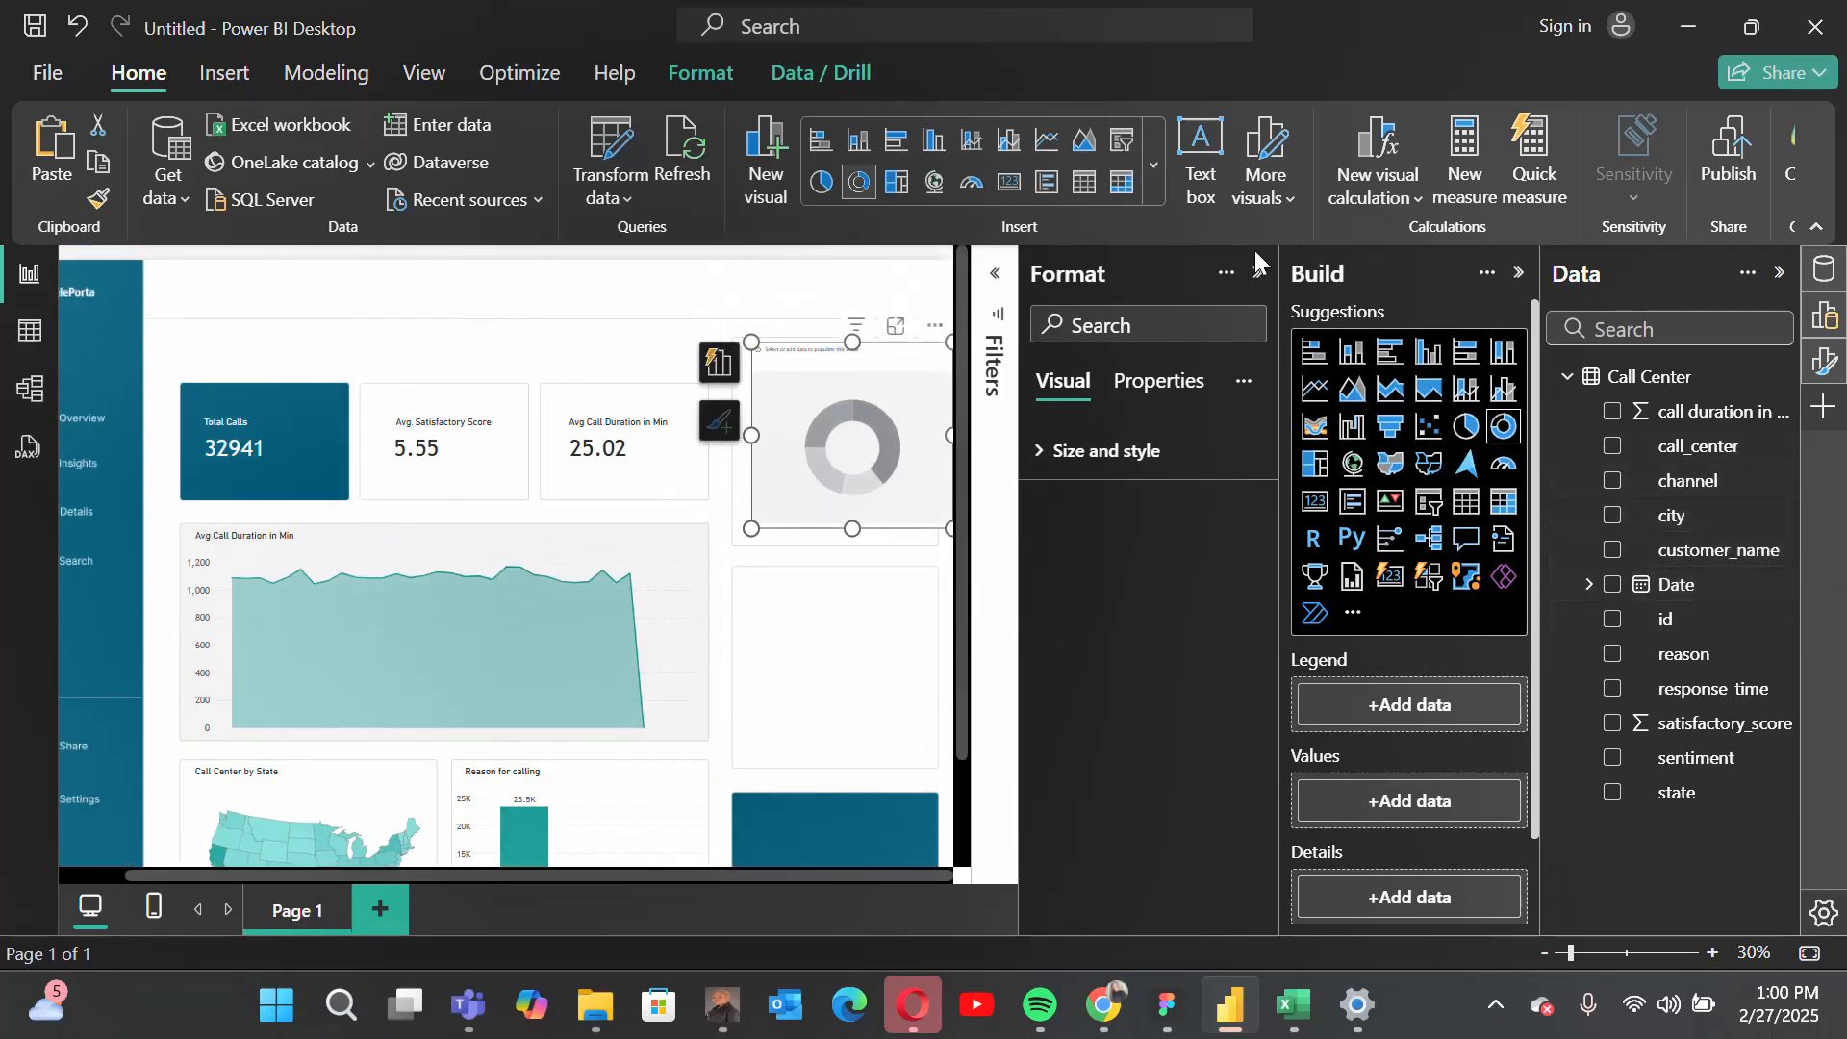
pyautogui.click(1257, 276)
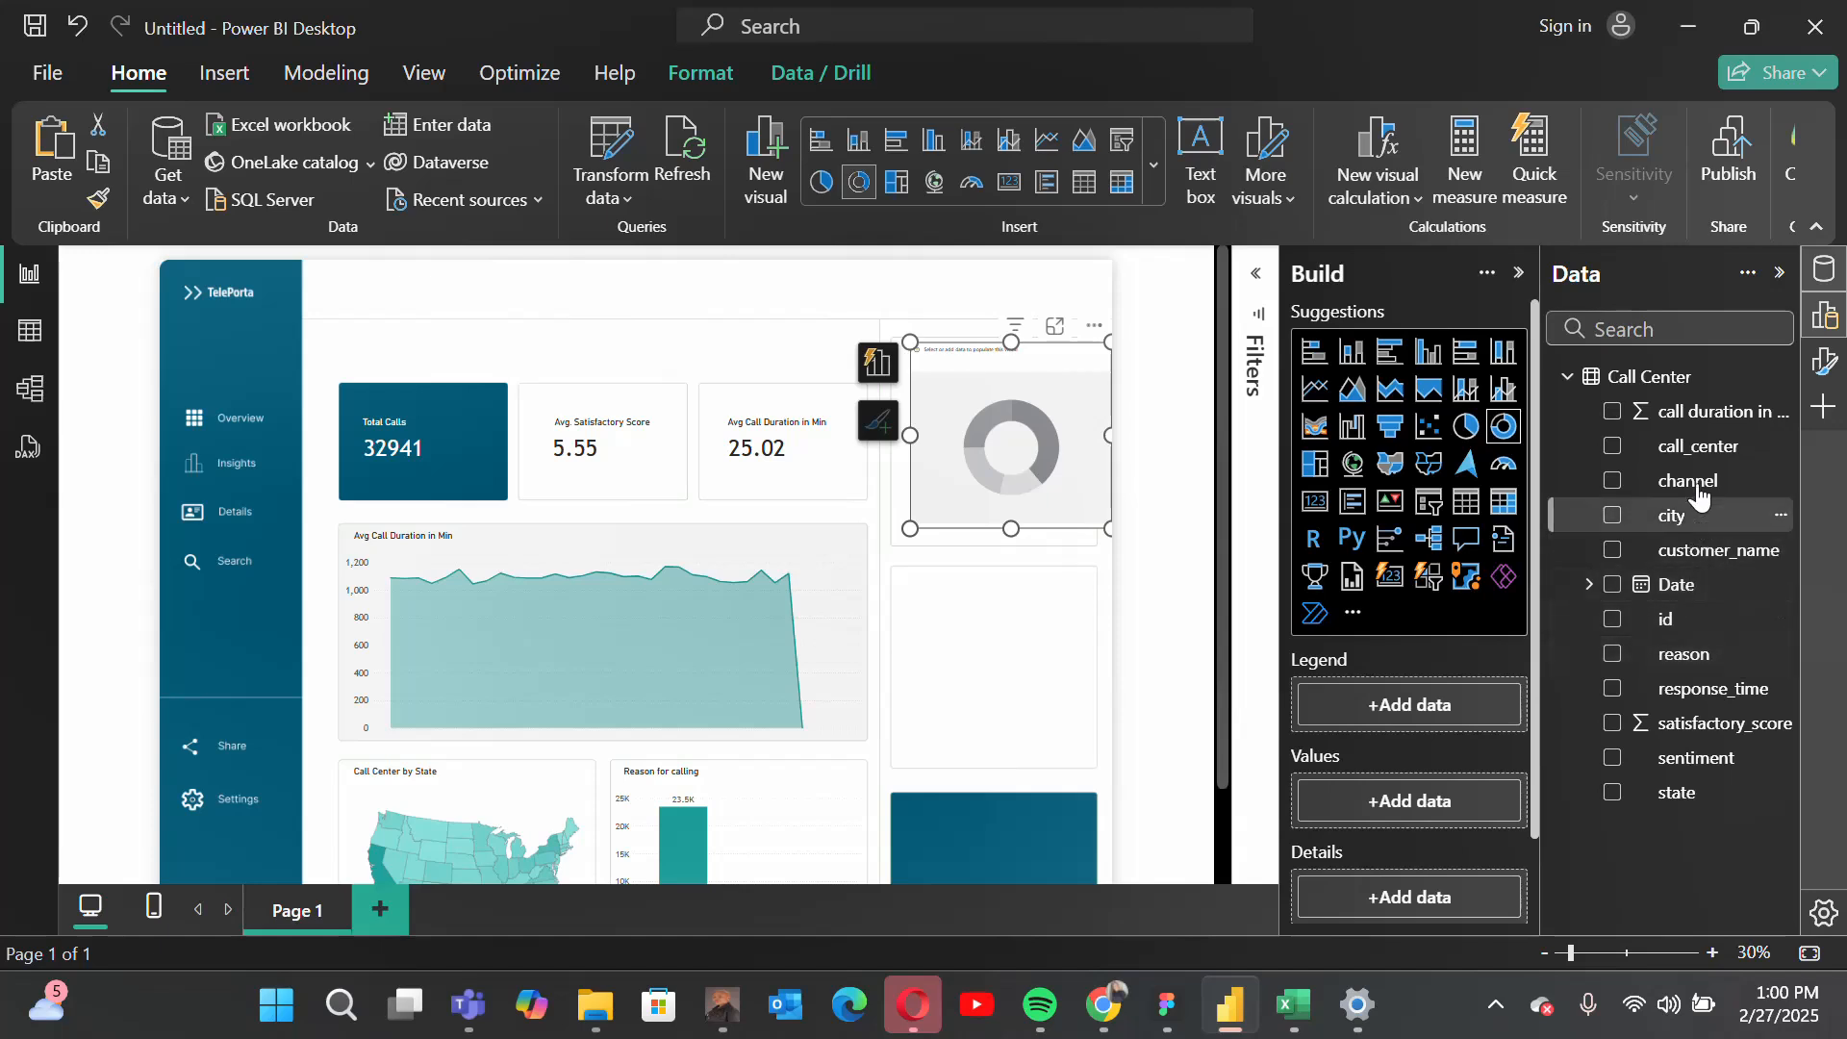
pyautogui.moveTo(1661, 544); pyautogui.dragTo(1442, 700)
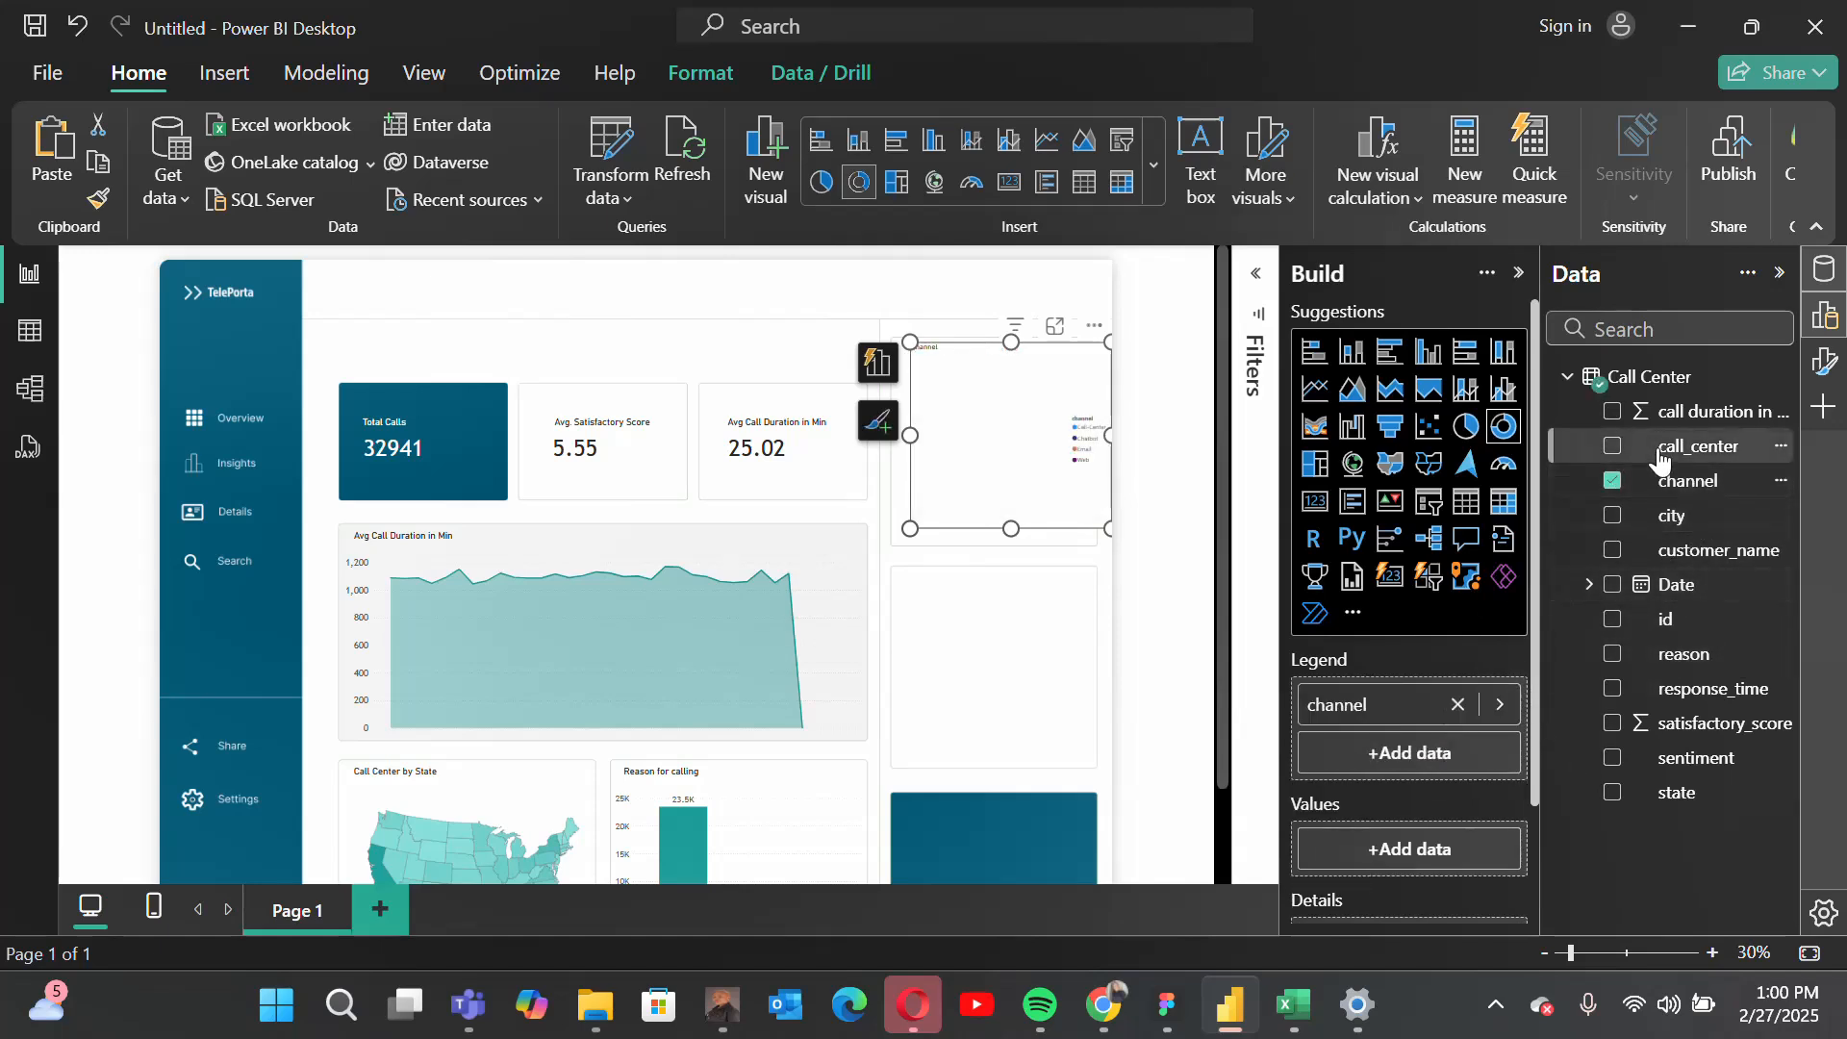
pyautogui.moveTo(1651, 450); pyautogui.dragTo(1412, 850)
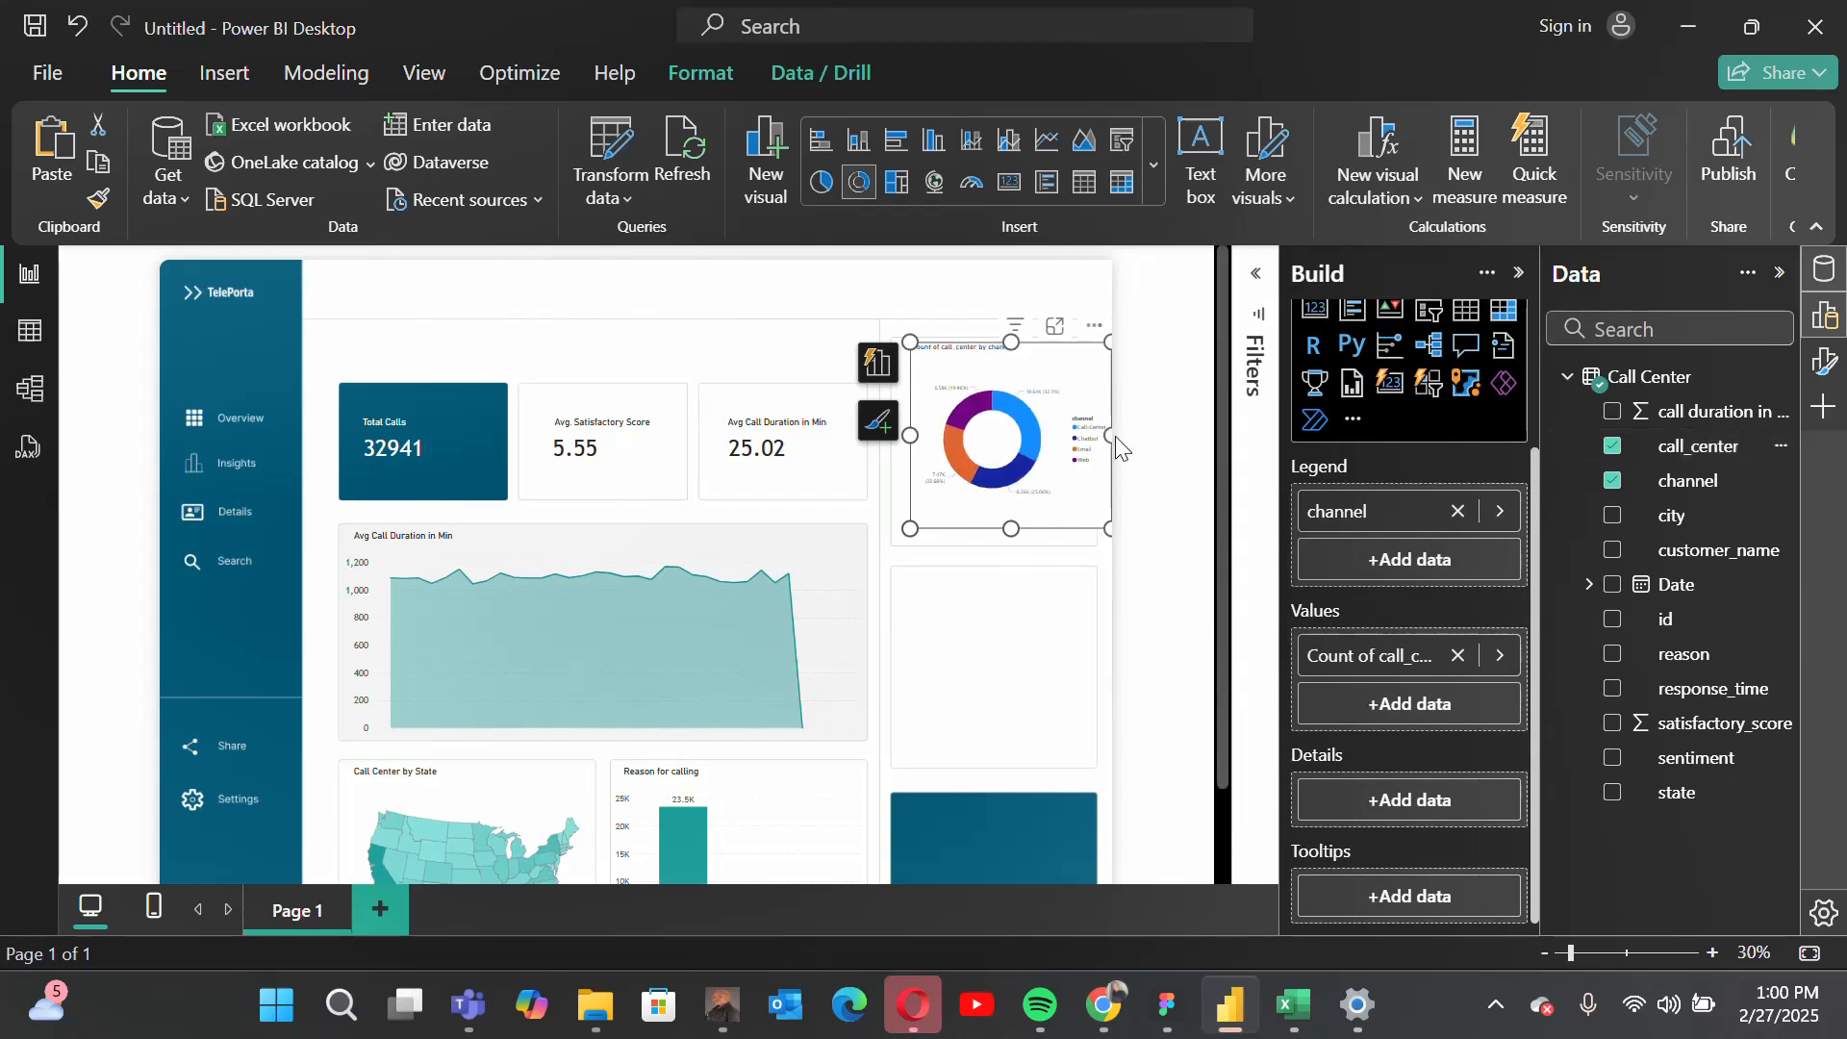
# Step: Narrow the donut chart to fit inside its card and turn off its title
pyautogui.moveTo(1110, 436); pyautogui.dragTo(1085, 439)
pyautogui.moveTo(1058, 333)
pyautogui.mouseDown()
pyautogui.moveTo(1051, 359)
pyautogui.moveTo(1048, 330)
pyautogui.mouseUp()
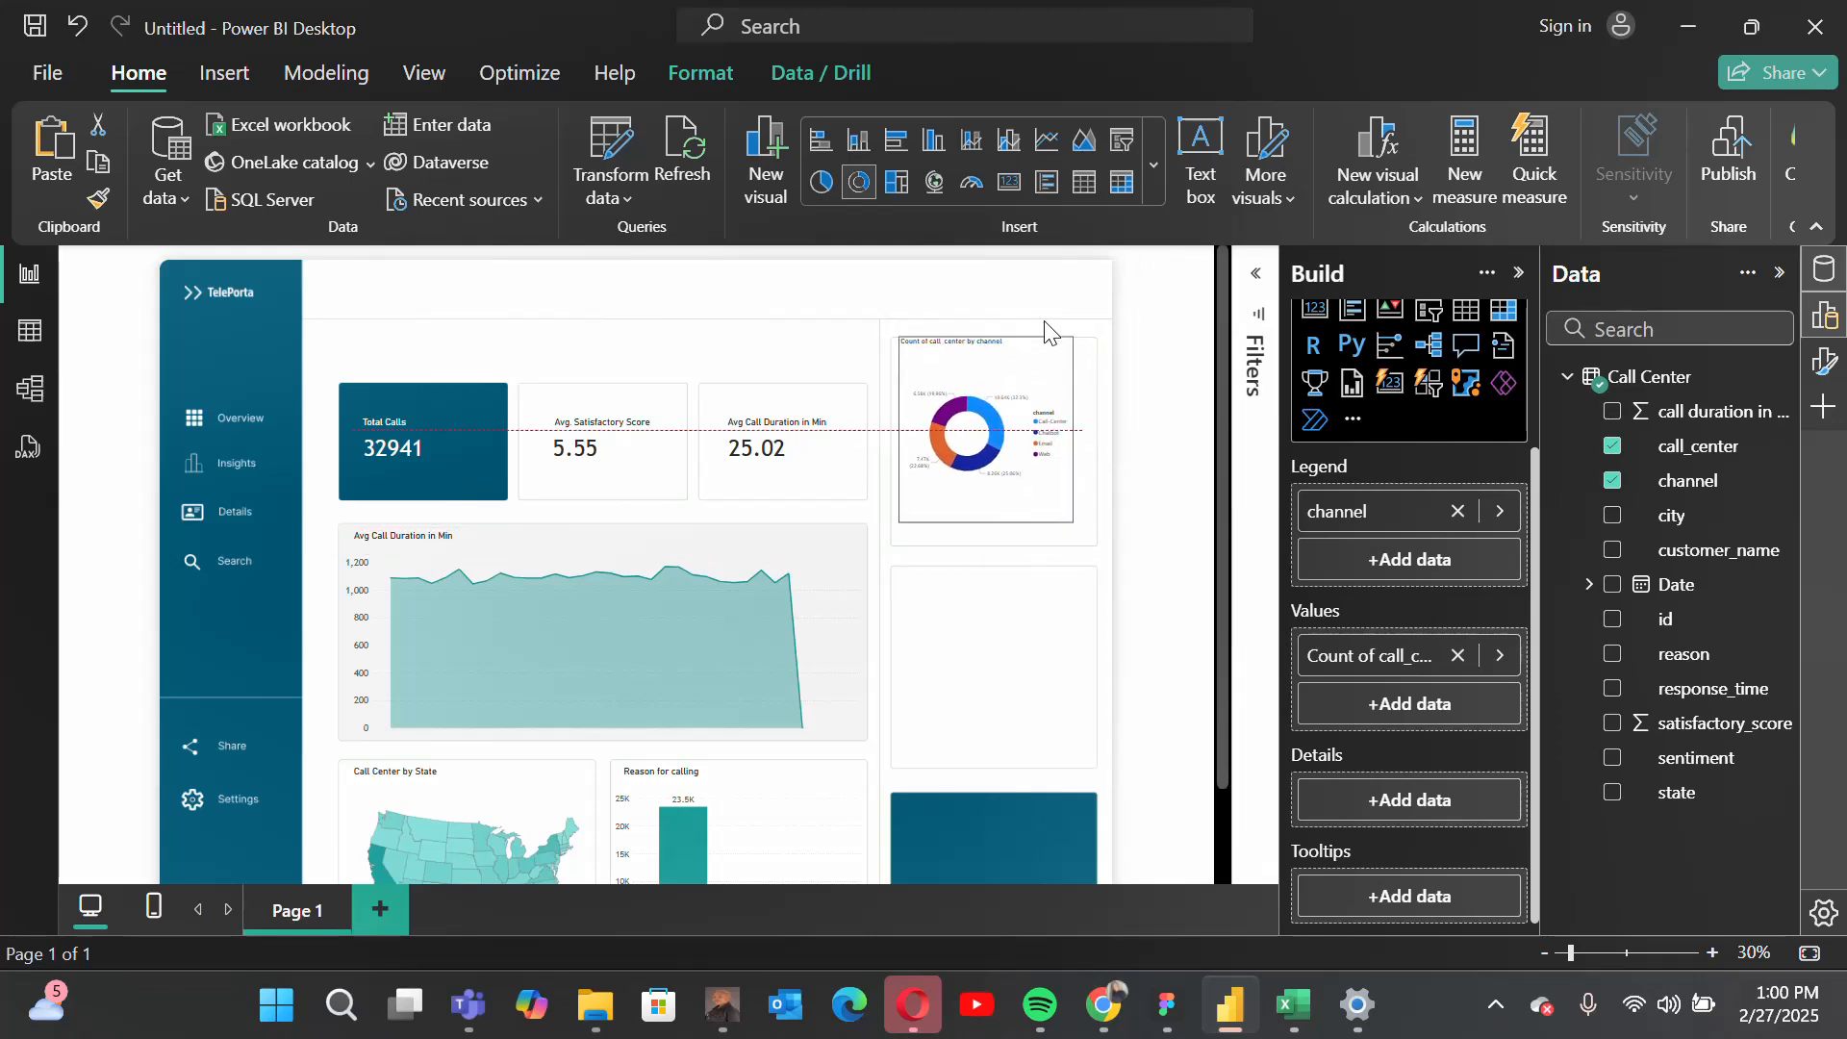
pyautogui.click(1823, 365)
pyautogui.click(1517, 274)
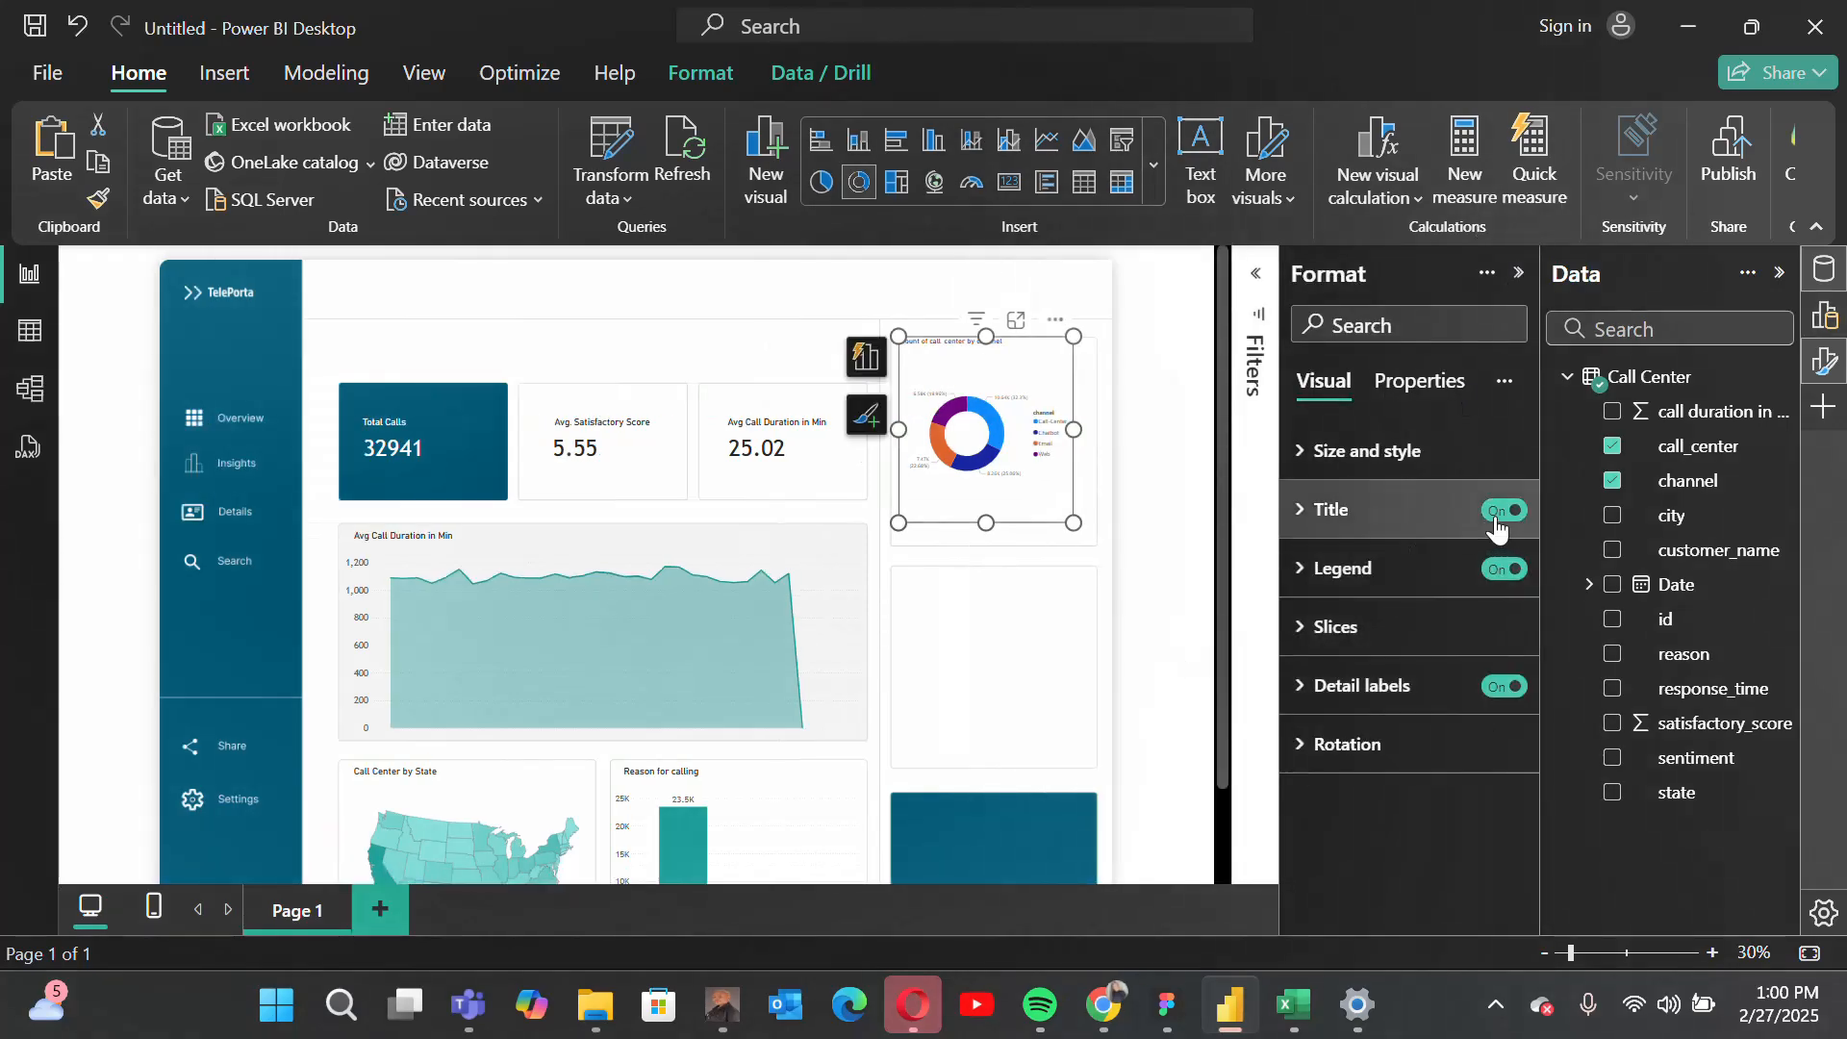
pyautogui.click(1496, 521)
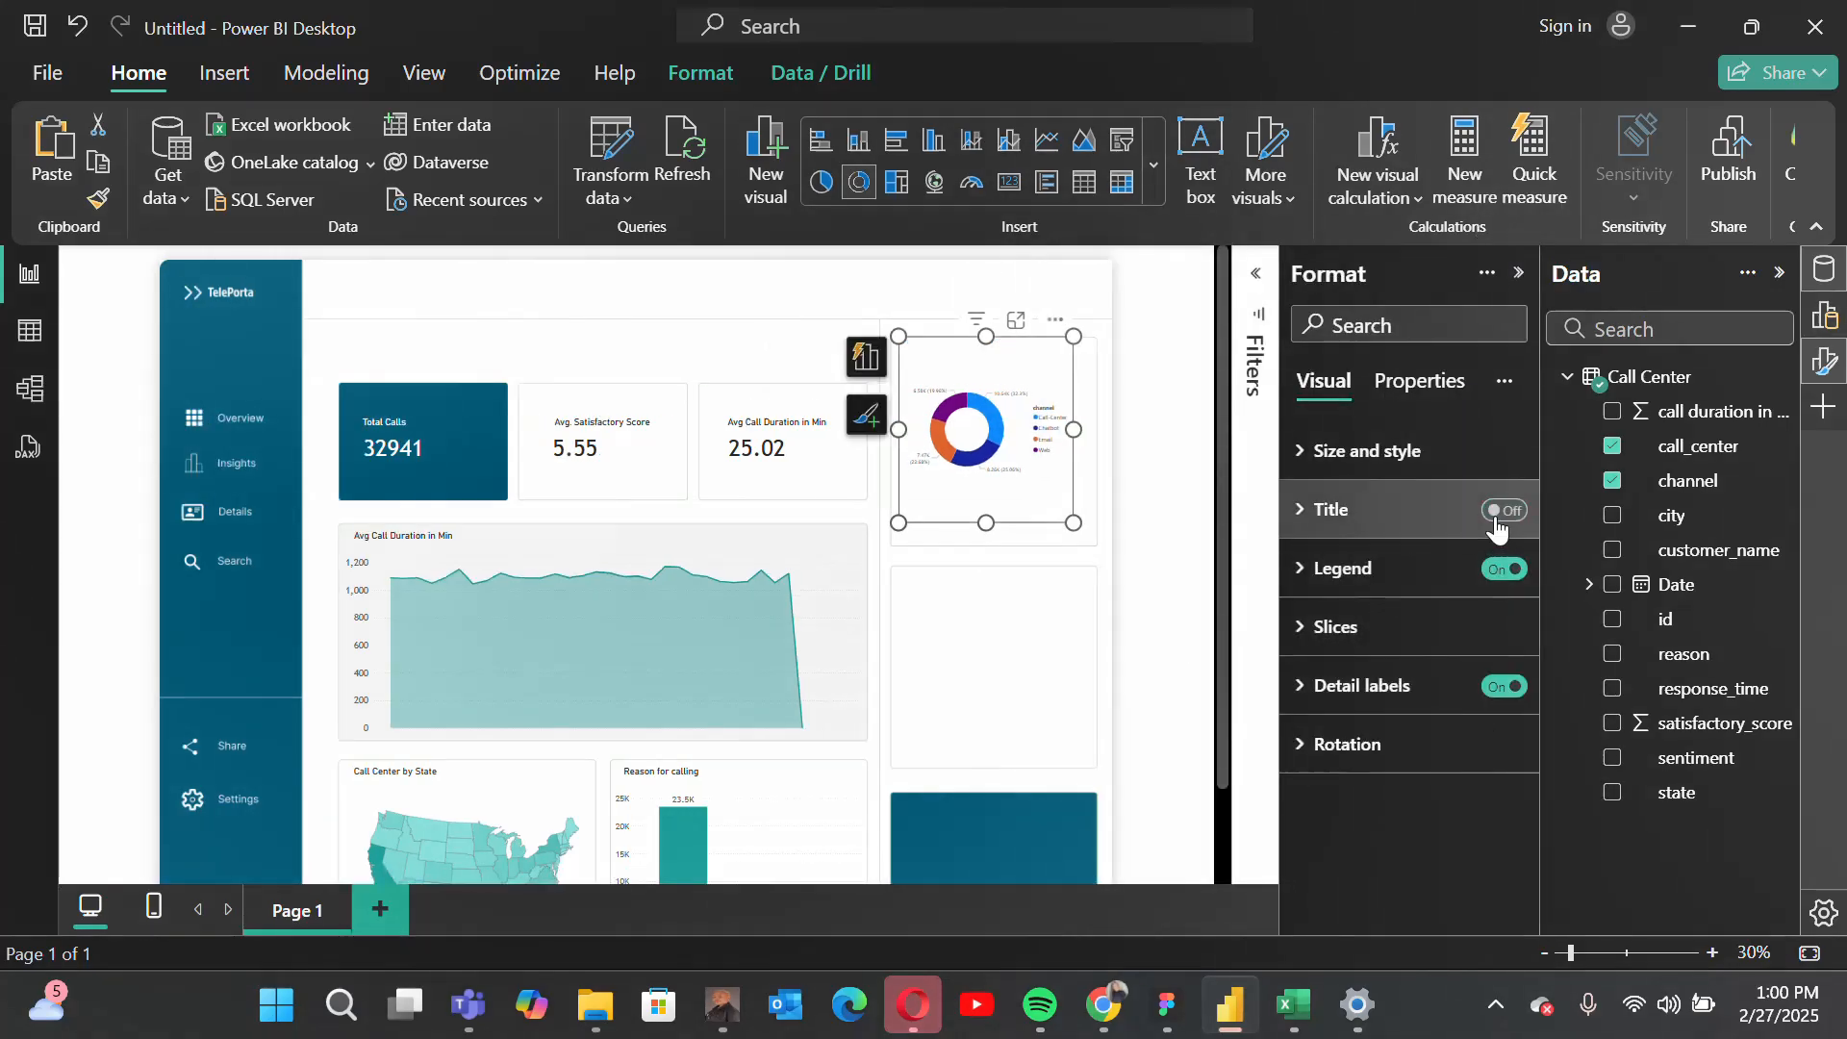
# Step: Color the donut slices teal #24A4A0 for Call-Center, light teal for Chatbot, yellow for Email and pale yellow #f0e199 for Web
pyautogui.click(1332, 638)
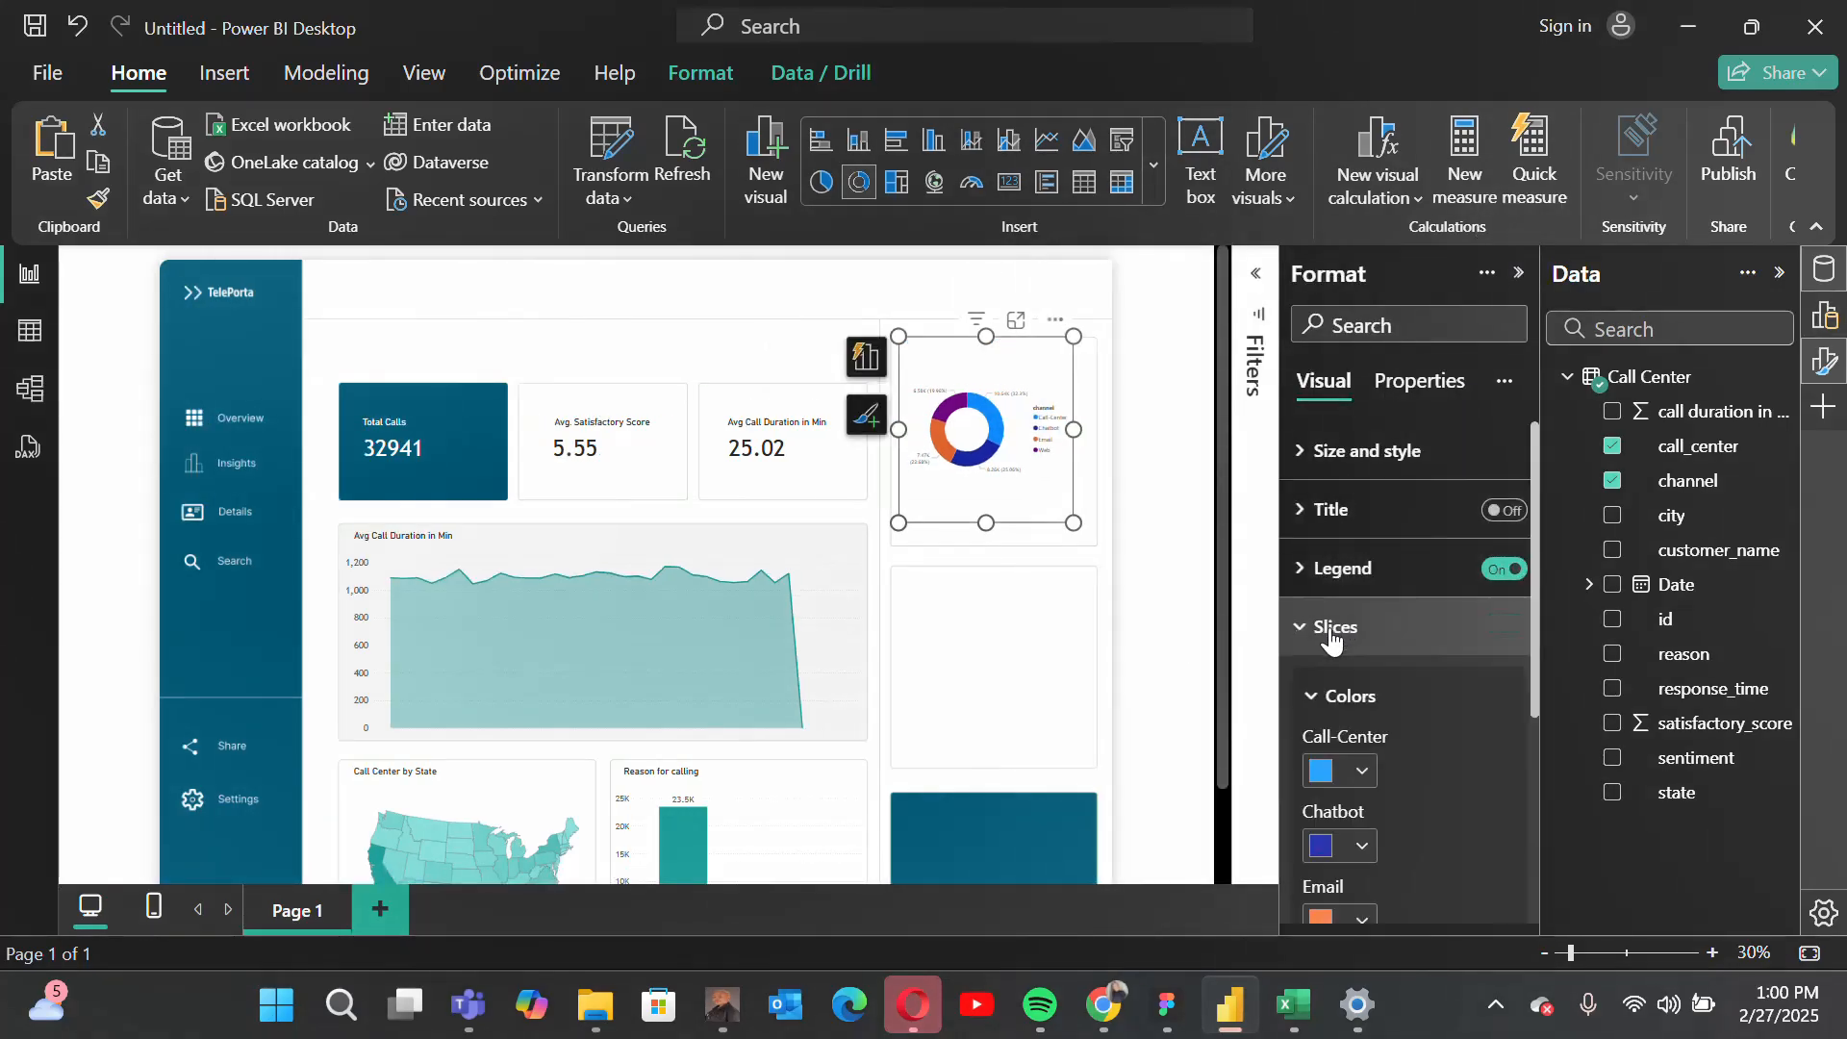
pyautogui.click(1332, 773)
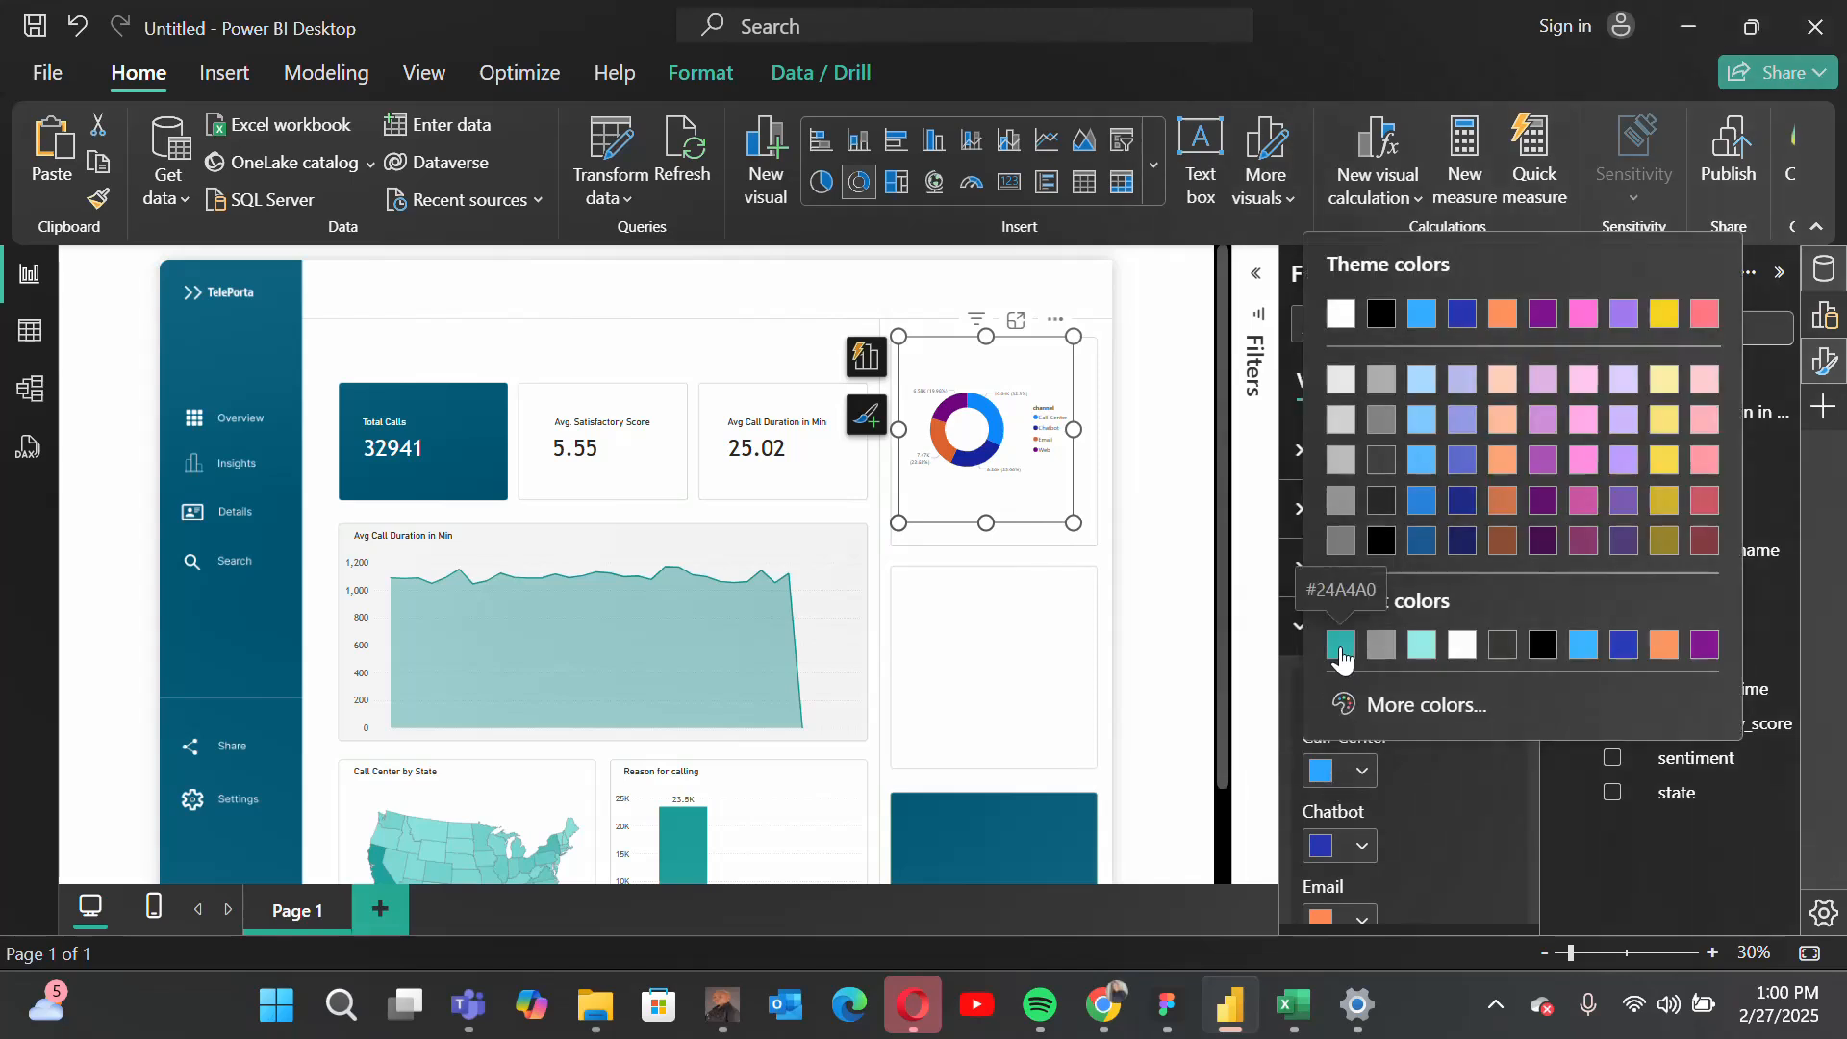
pyautogui.click(1343, 649)
pyautogui.click(1319, 852)
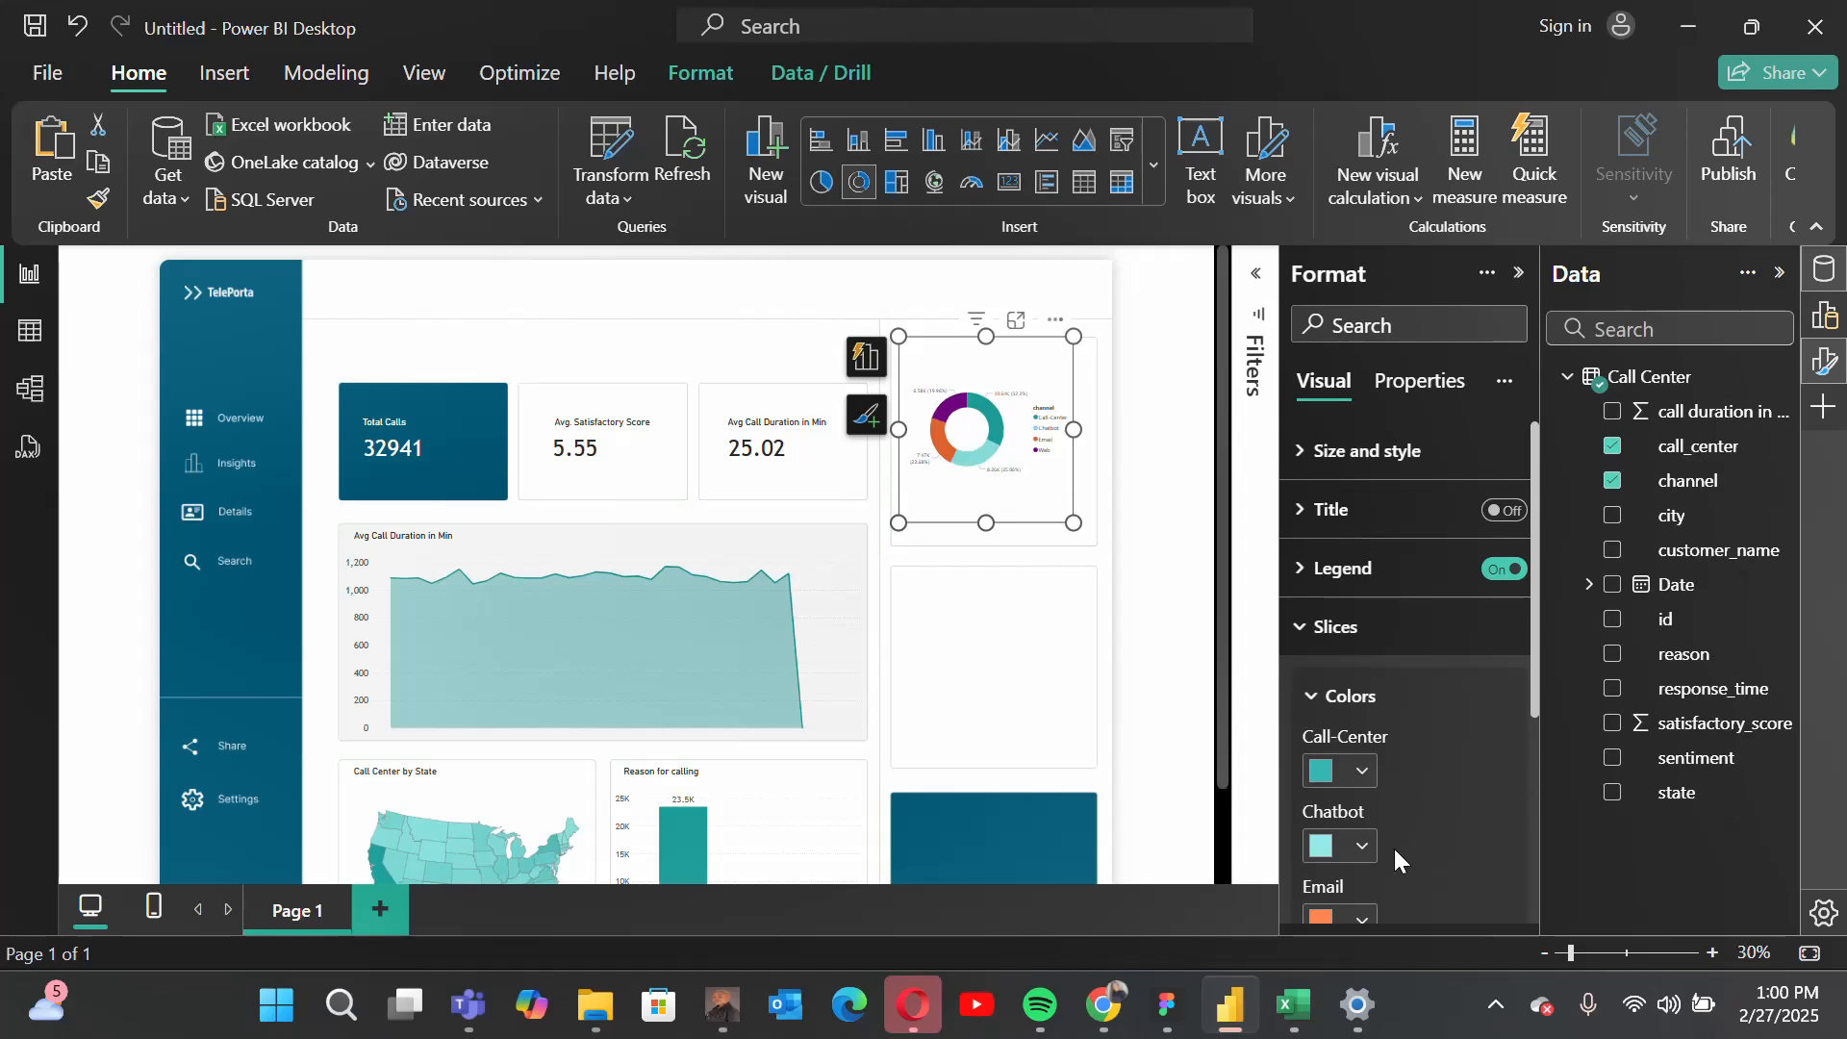
pyautogui.scroll(-1, 1394, 849)
pyautogui.click(1322, 815)
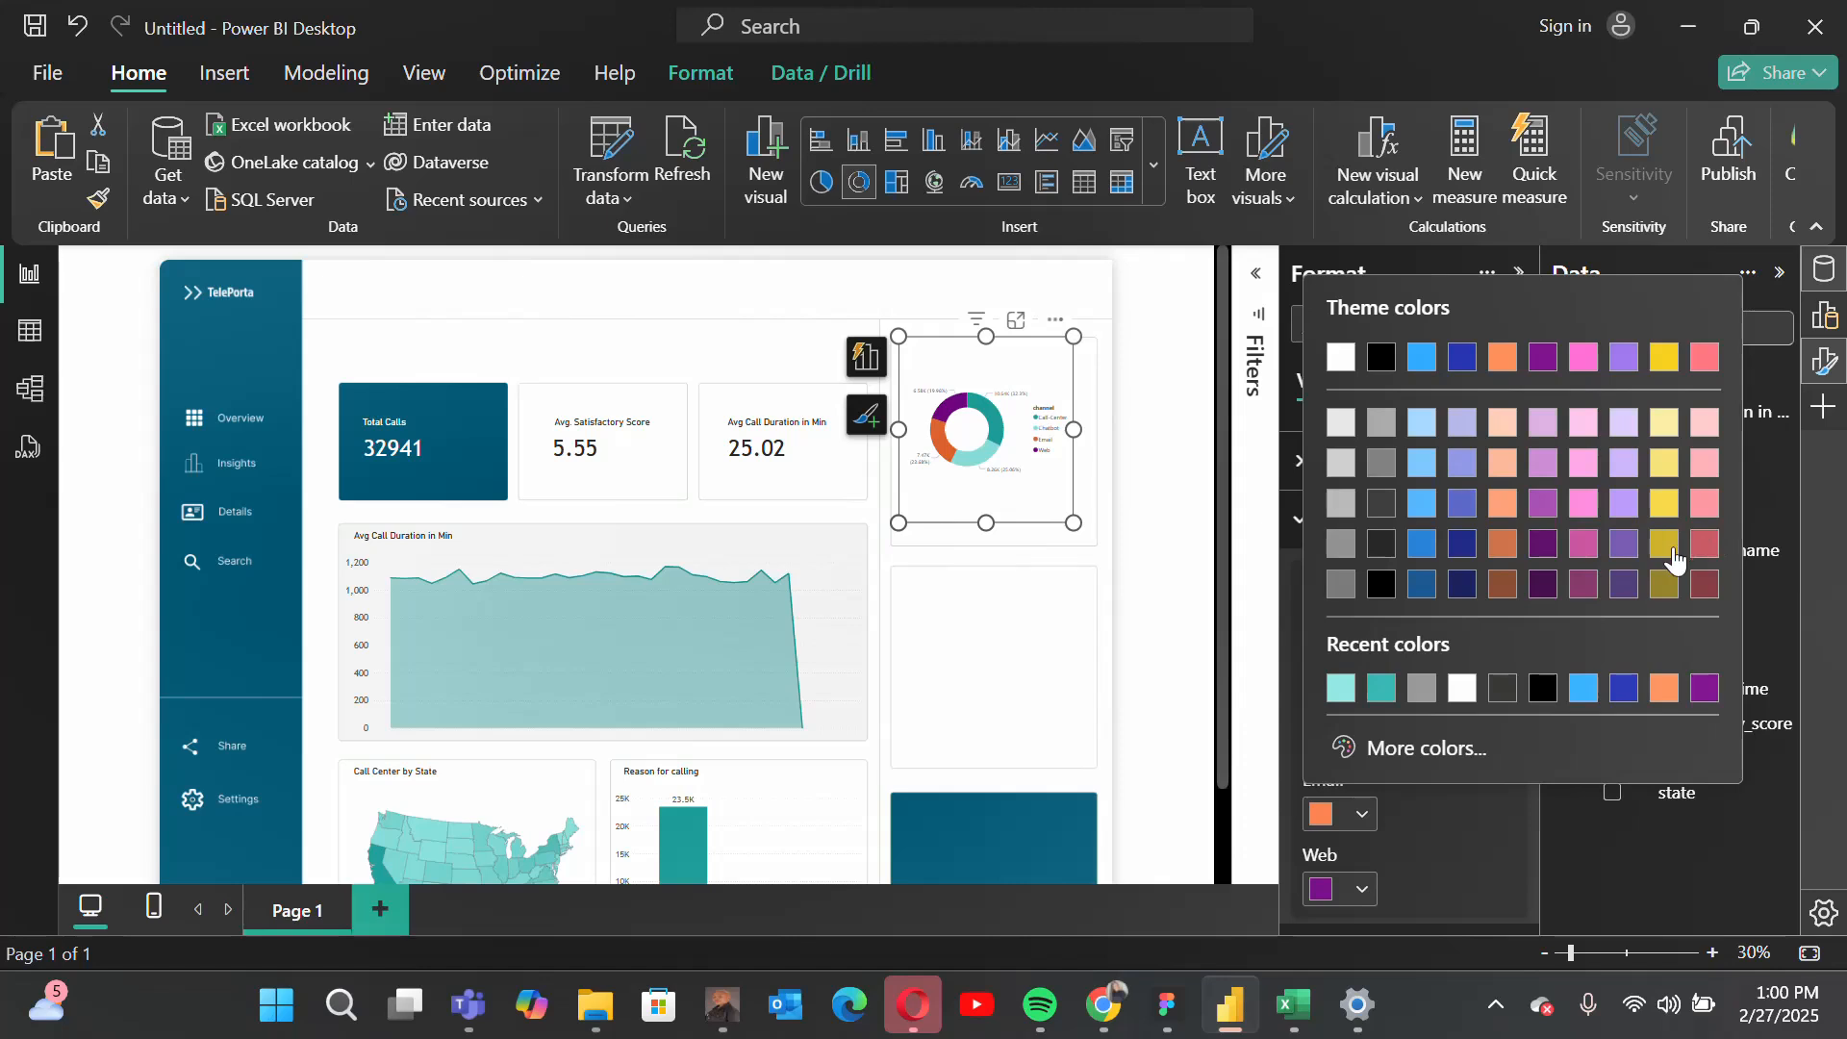
pyautogui.click(1664, 505)
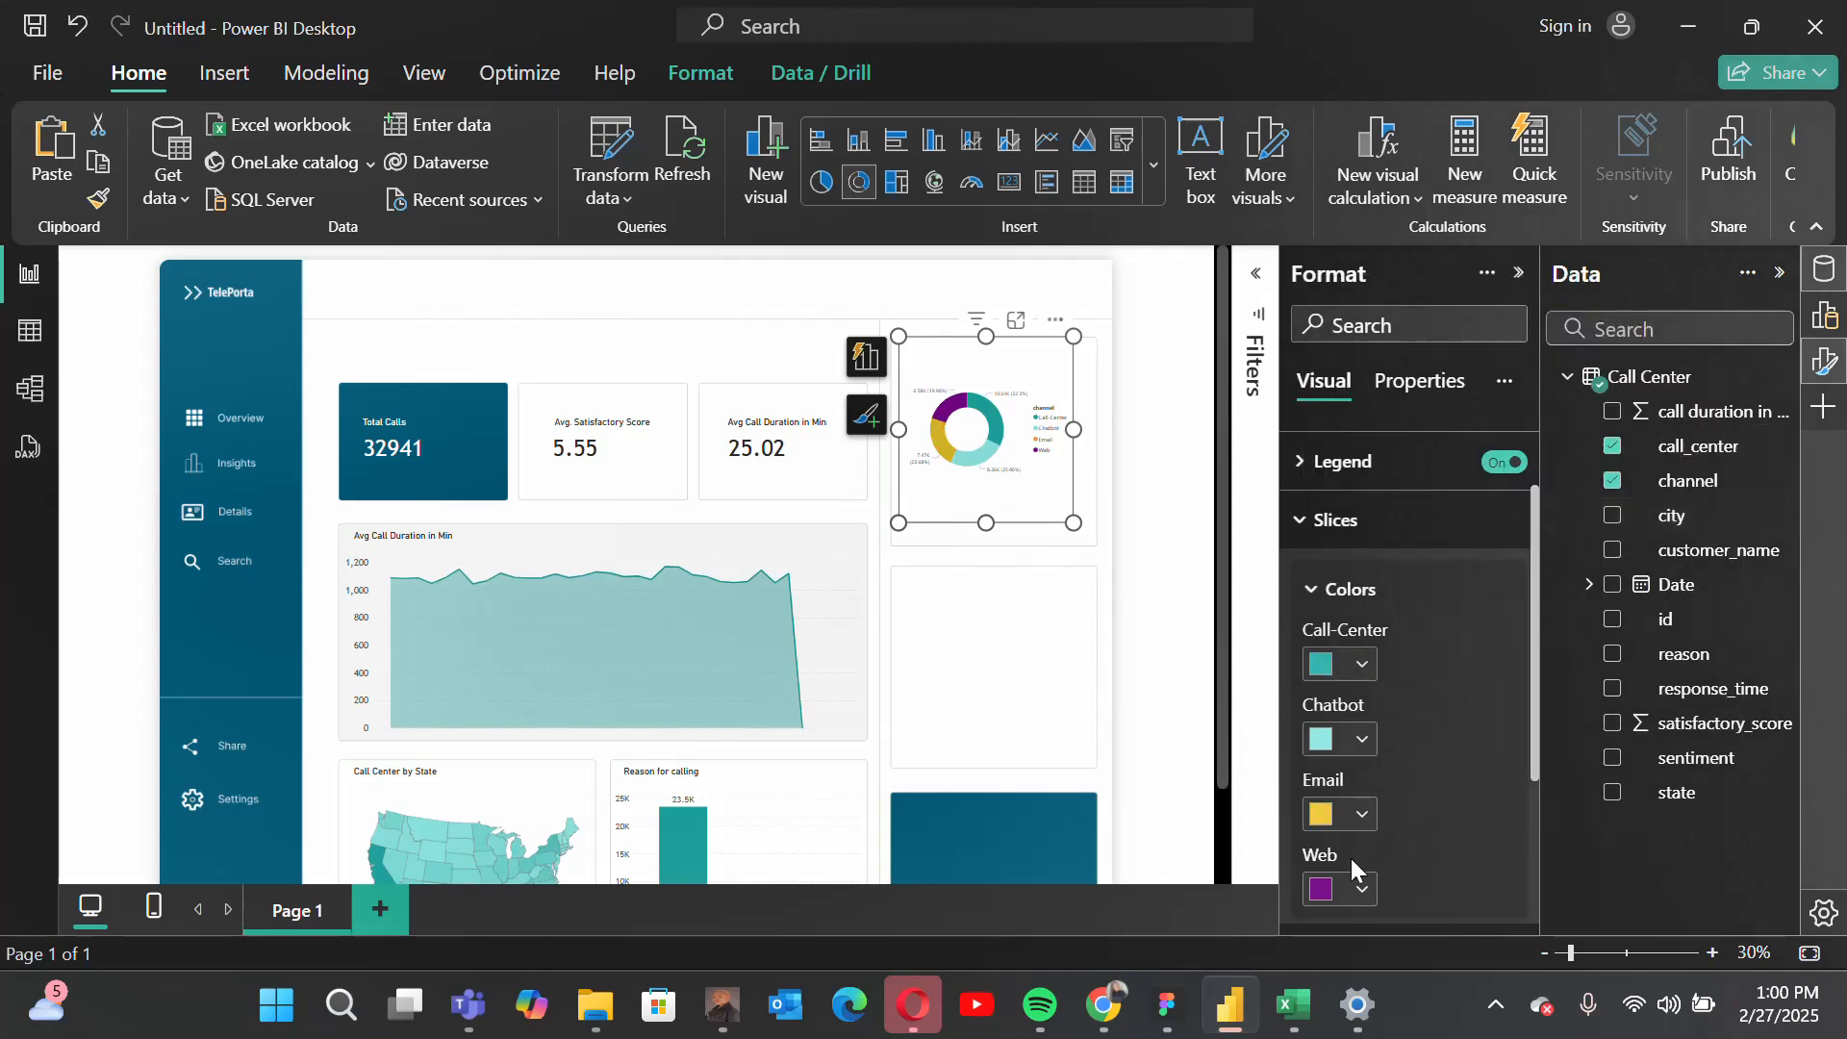
pyautogui.click(1323, 890)
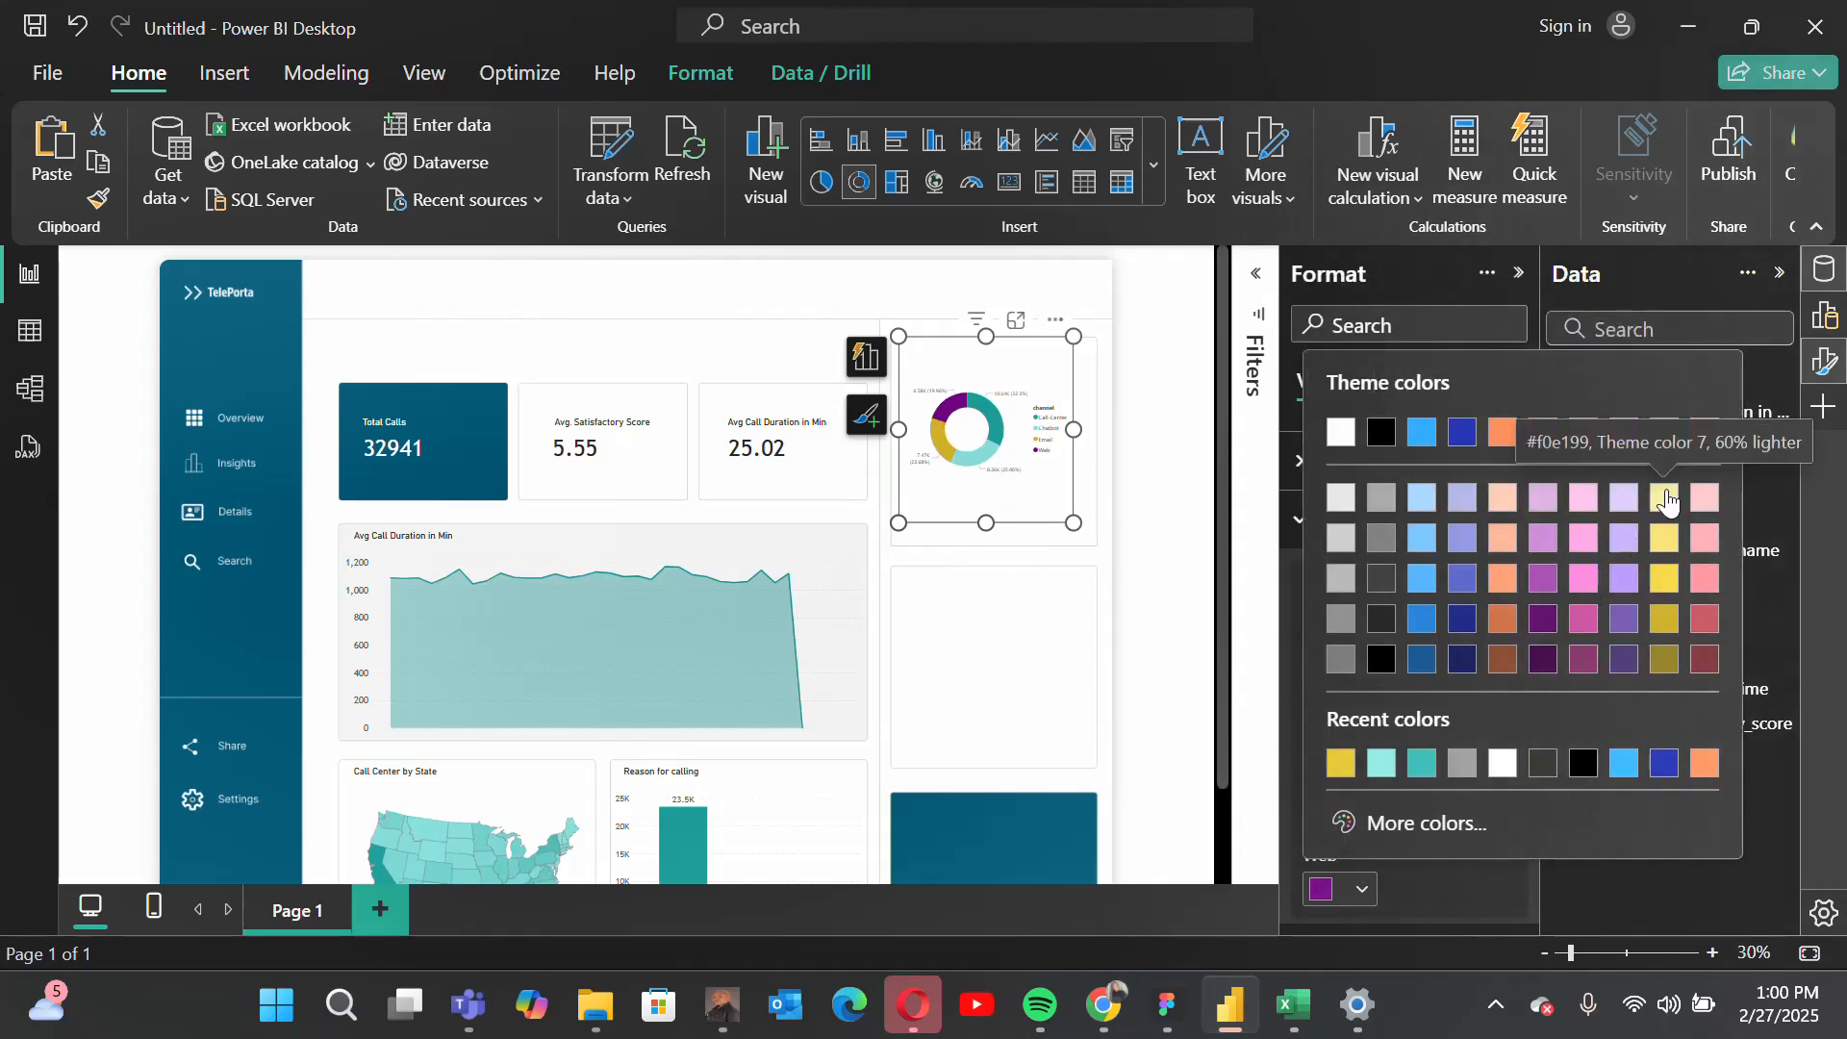
pyautogui.click(1664, 497)
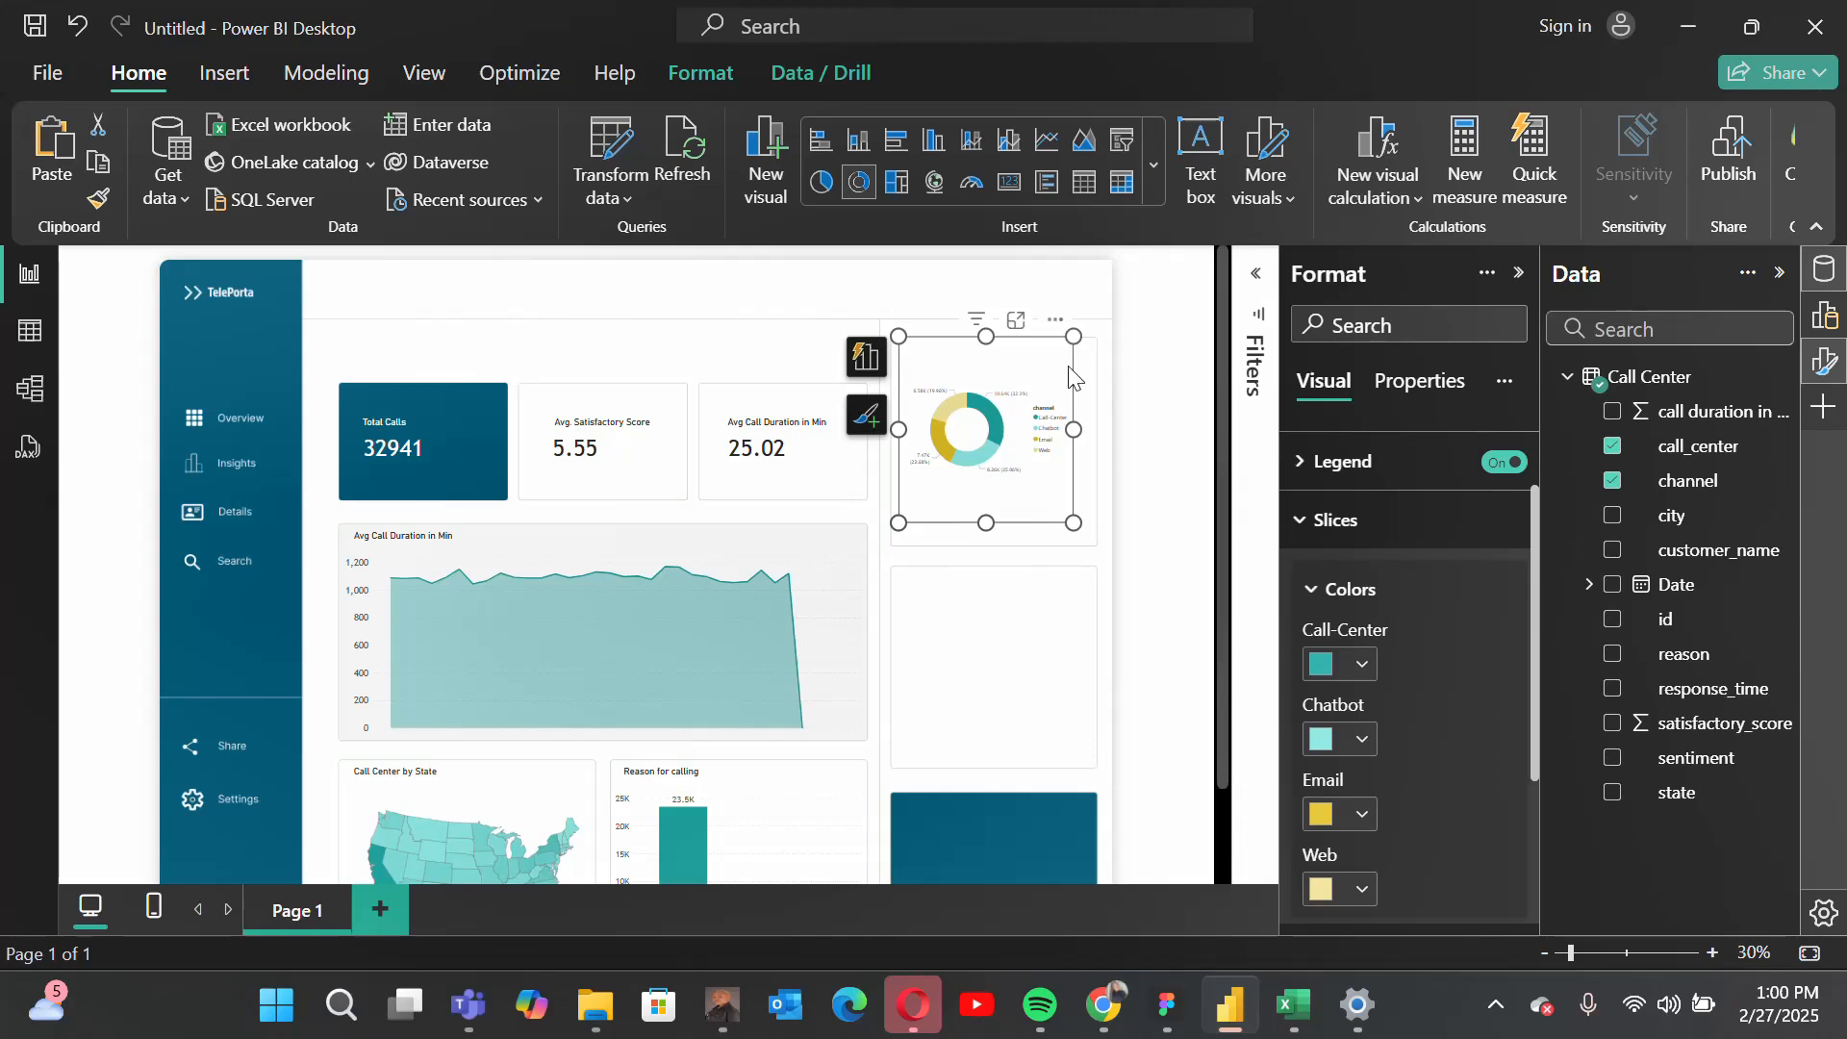
# Step: Move the donut chart lower within its card and widen it to fill the card's width
pyautogui.moveTo(1055, 330); pyautogui.dragTo(996, 364)
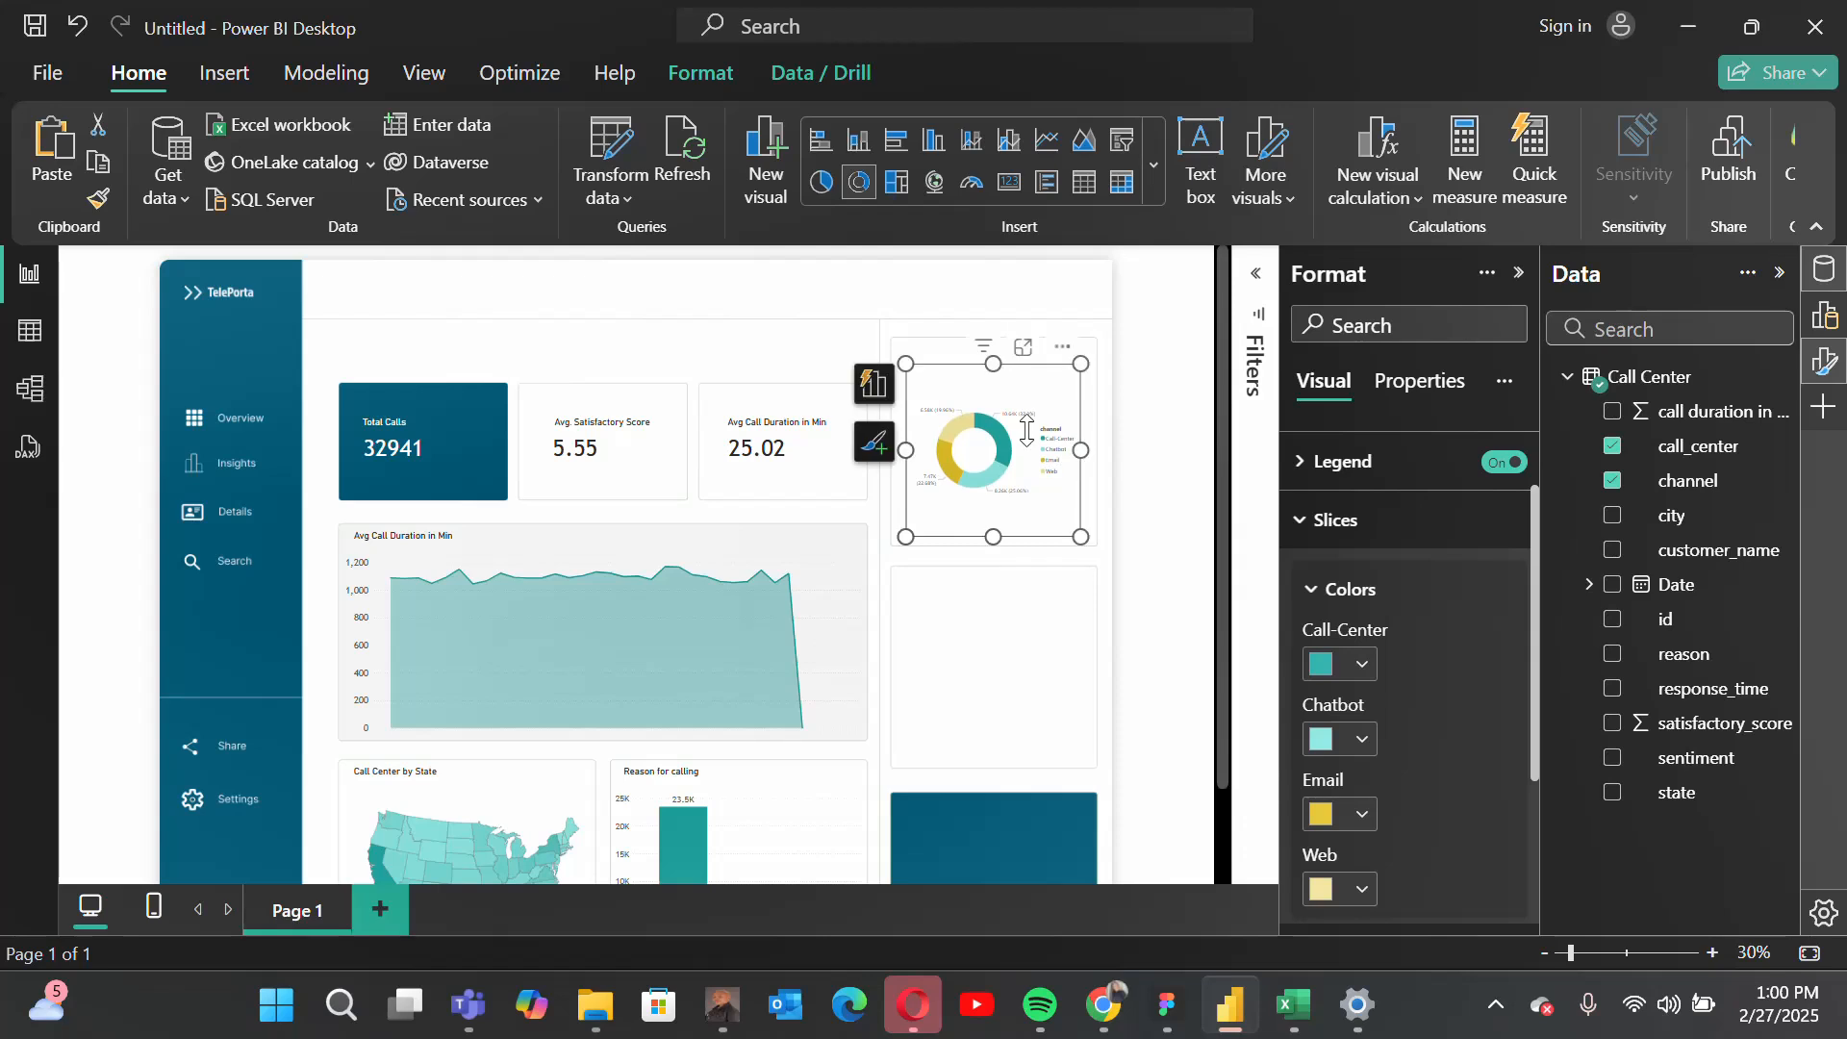
pyautogui.moveTo(1076, 538); pyautogui.dragTo(1092, 547)
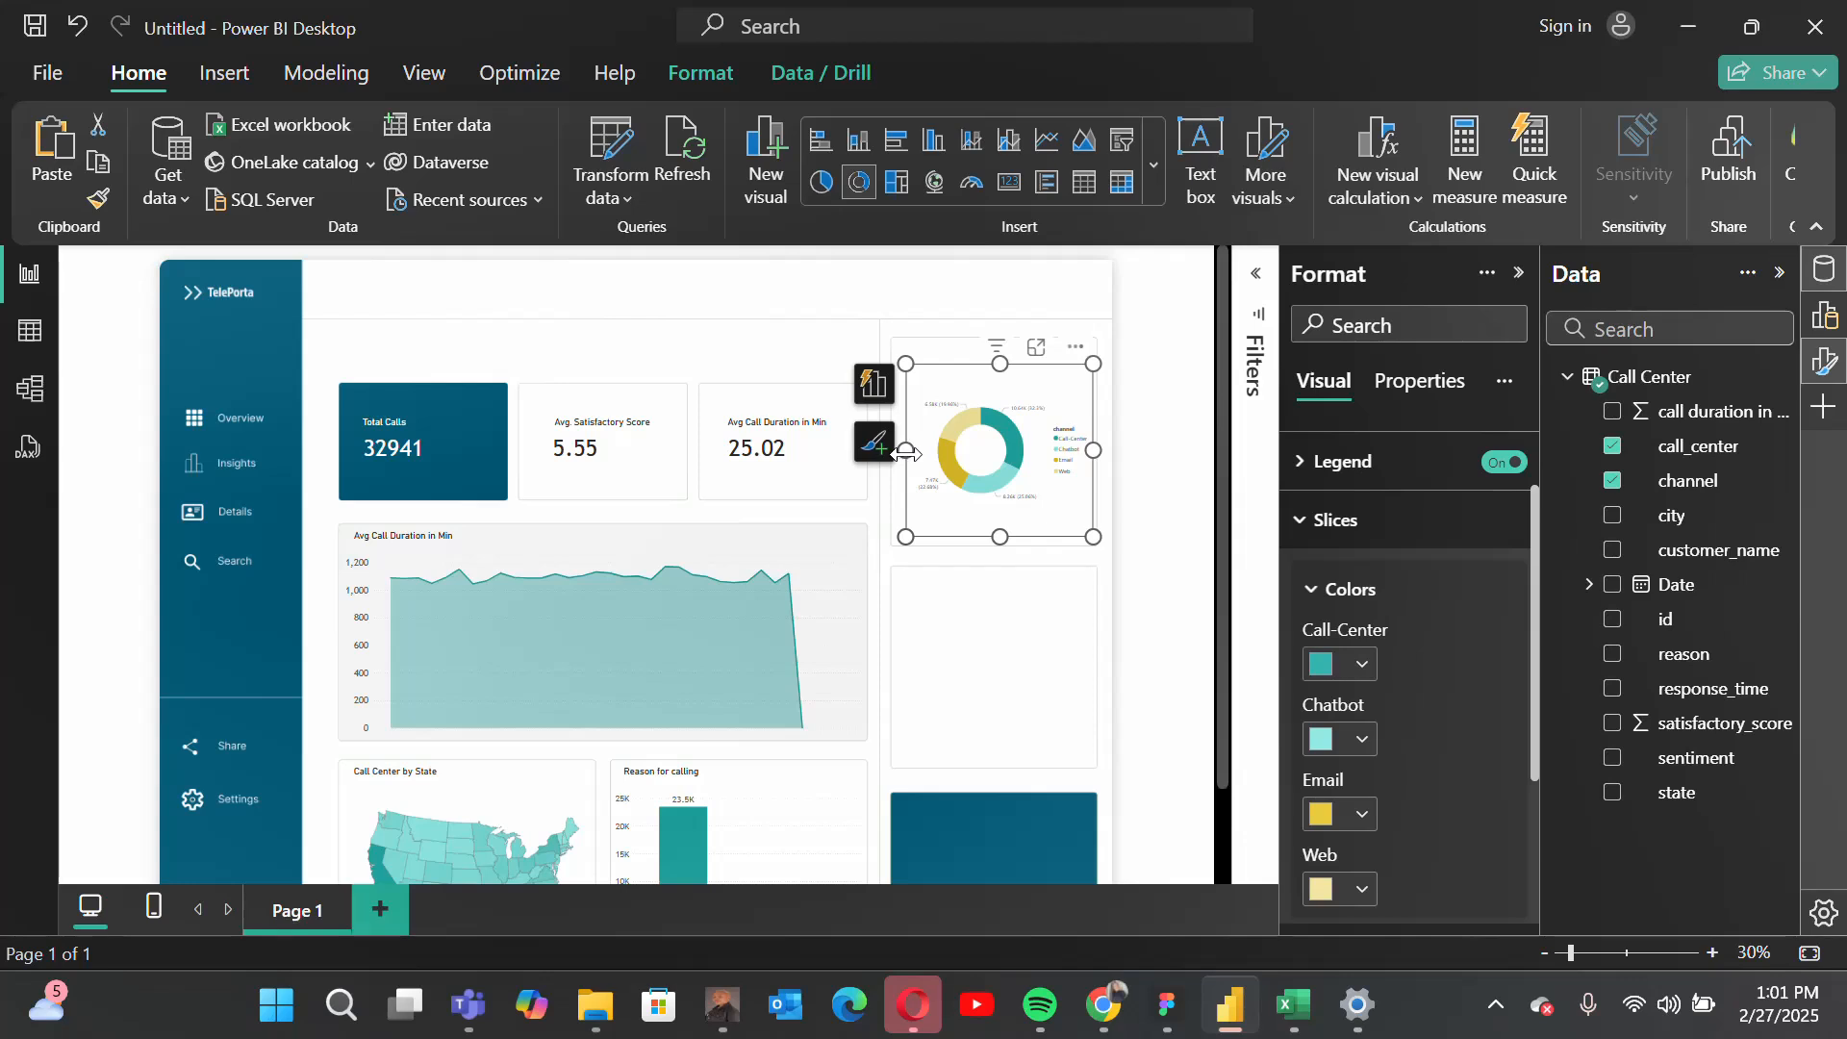
pyautogui.moveTo(905, 452); pyautogui.dragTo(896, 454)
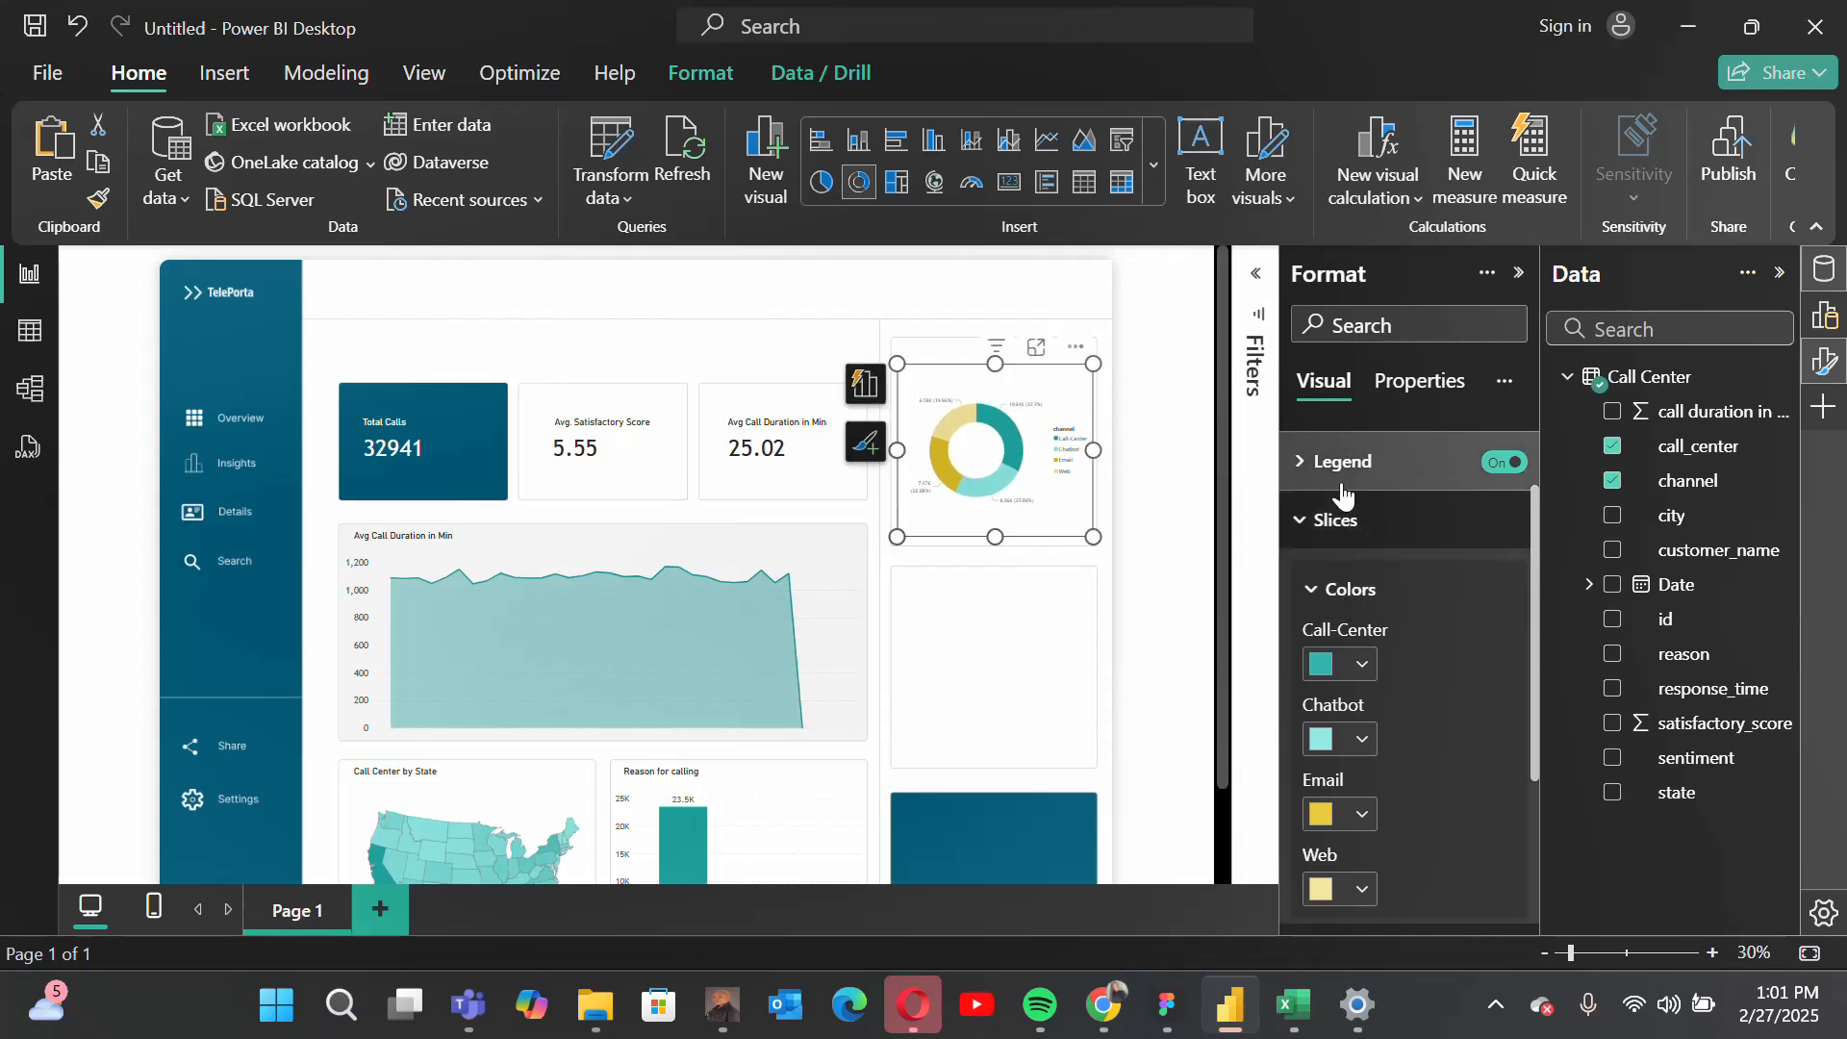
# Step: Set the donut chart's legend position to Bottom center
pyautogui.click(1332, 520)
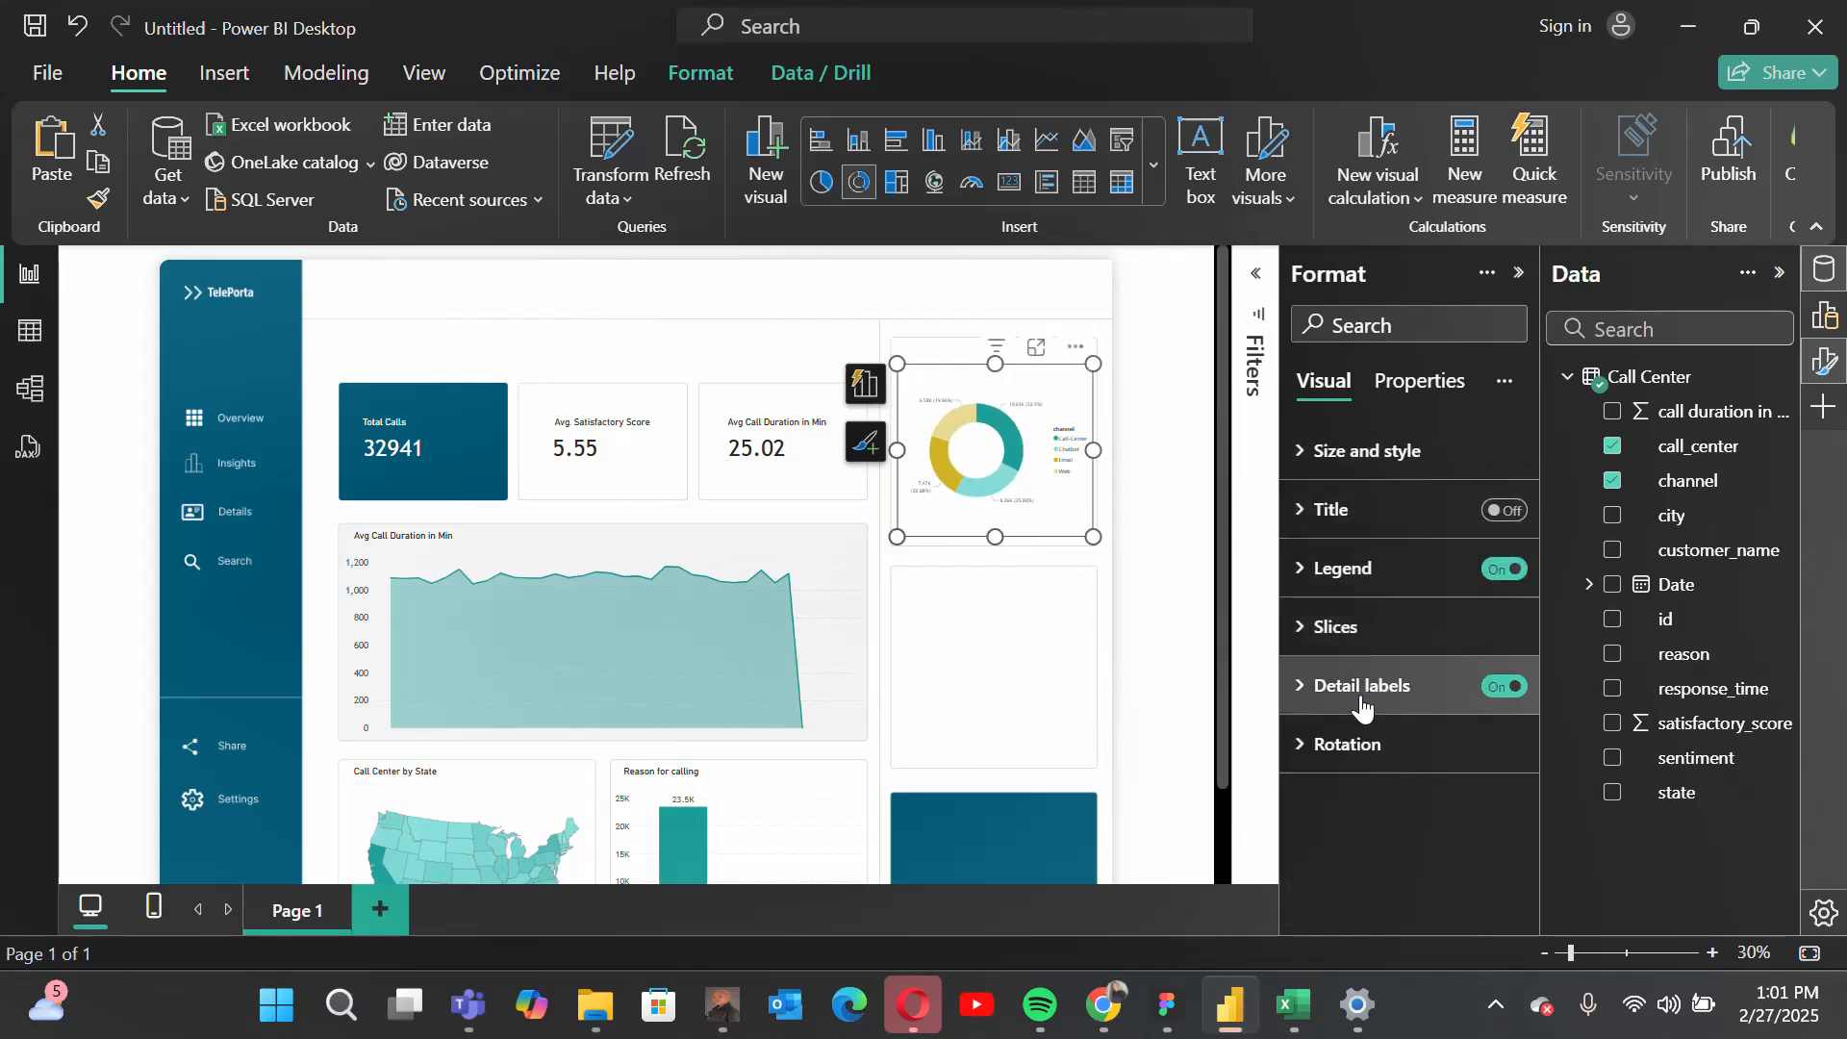
pyautogui.click(1336, 577)
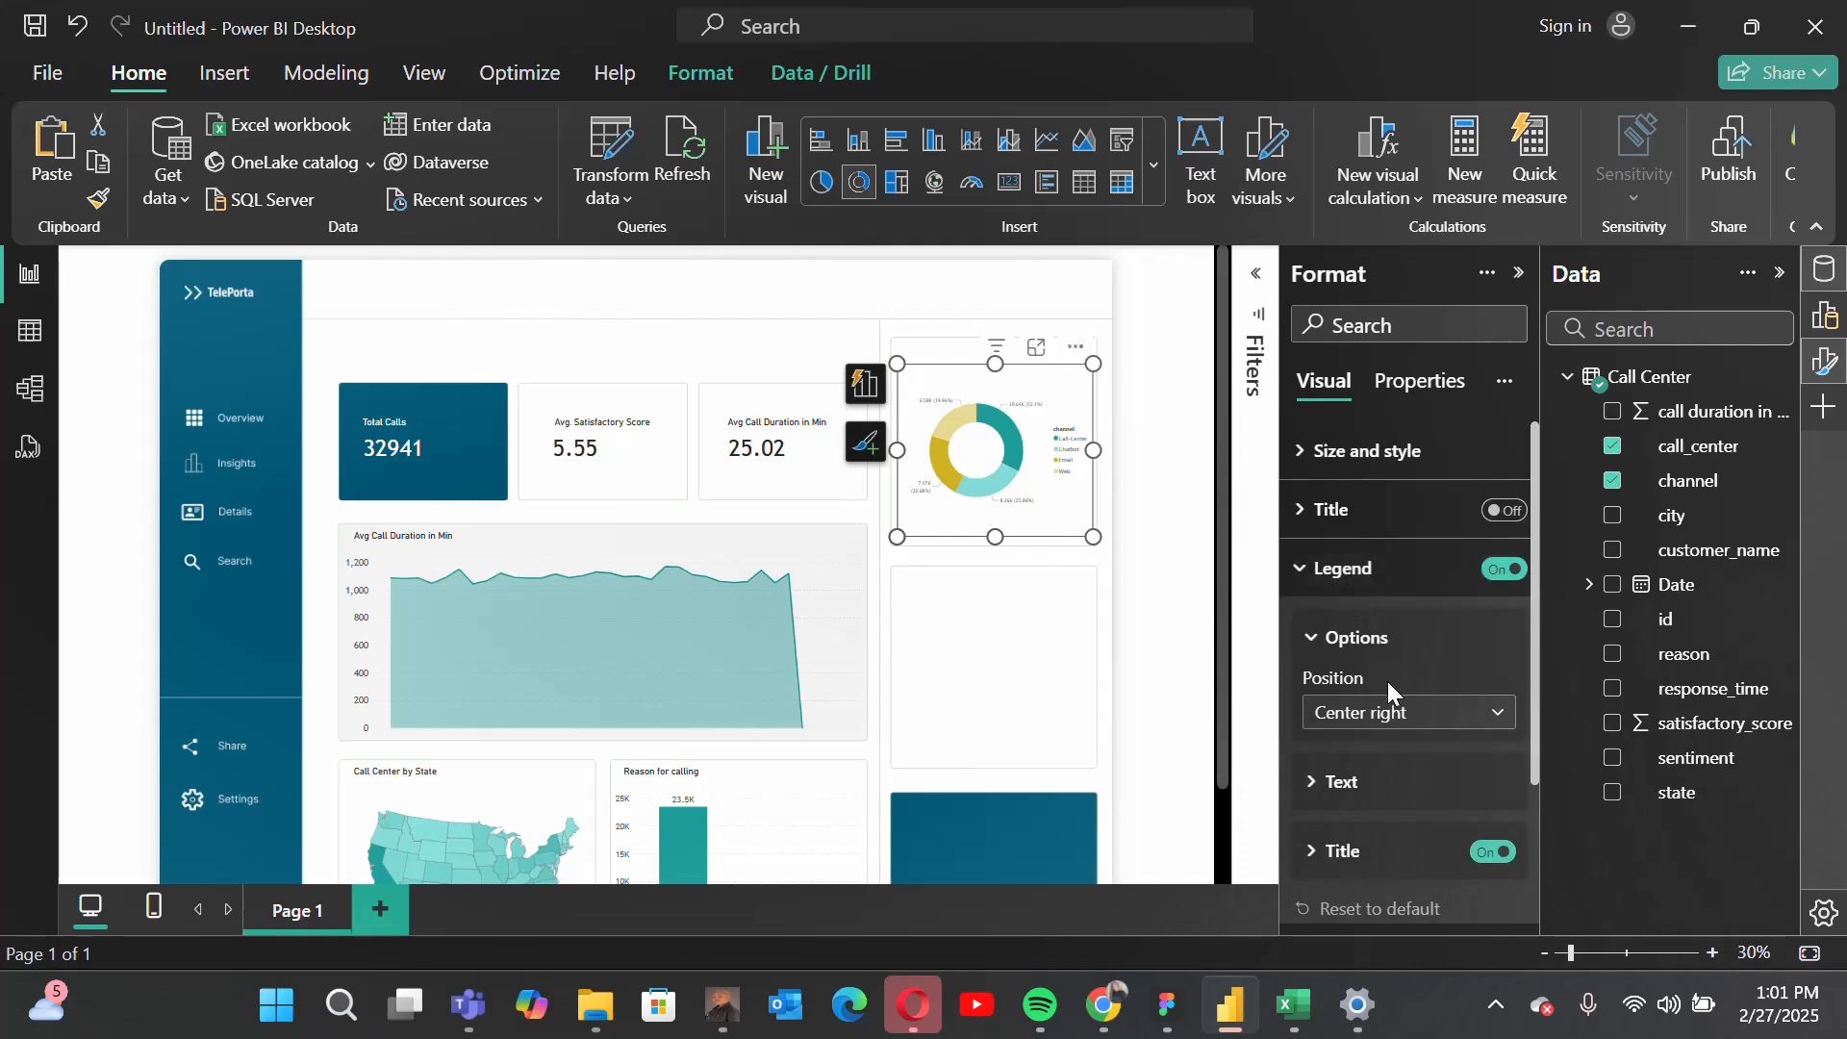
pyautogui.scroll(-1, 1387, 683)
pyautogui.click(1385, 604)
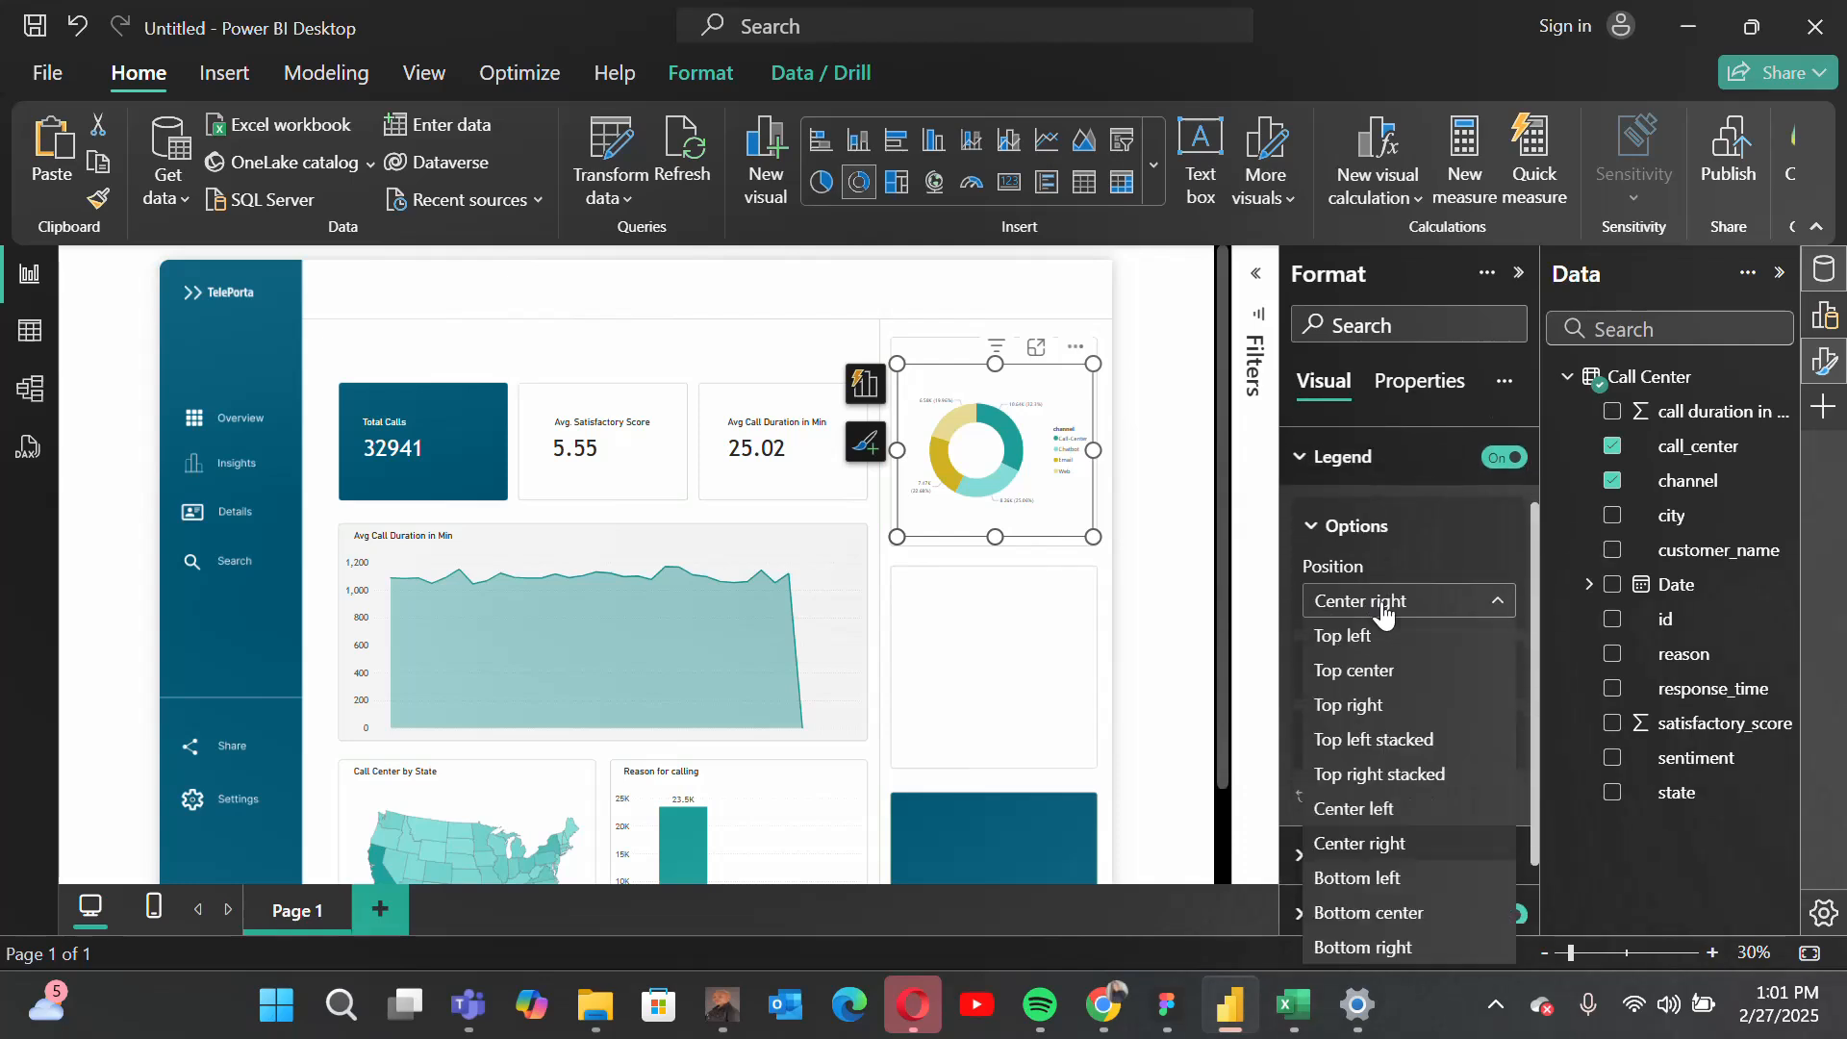
pyautogui.click(1380, 916)
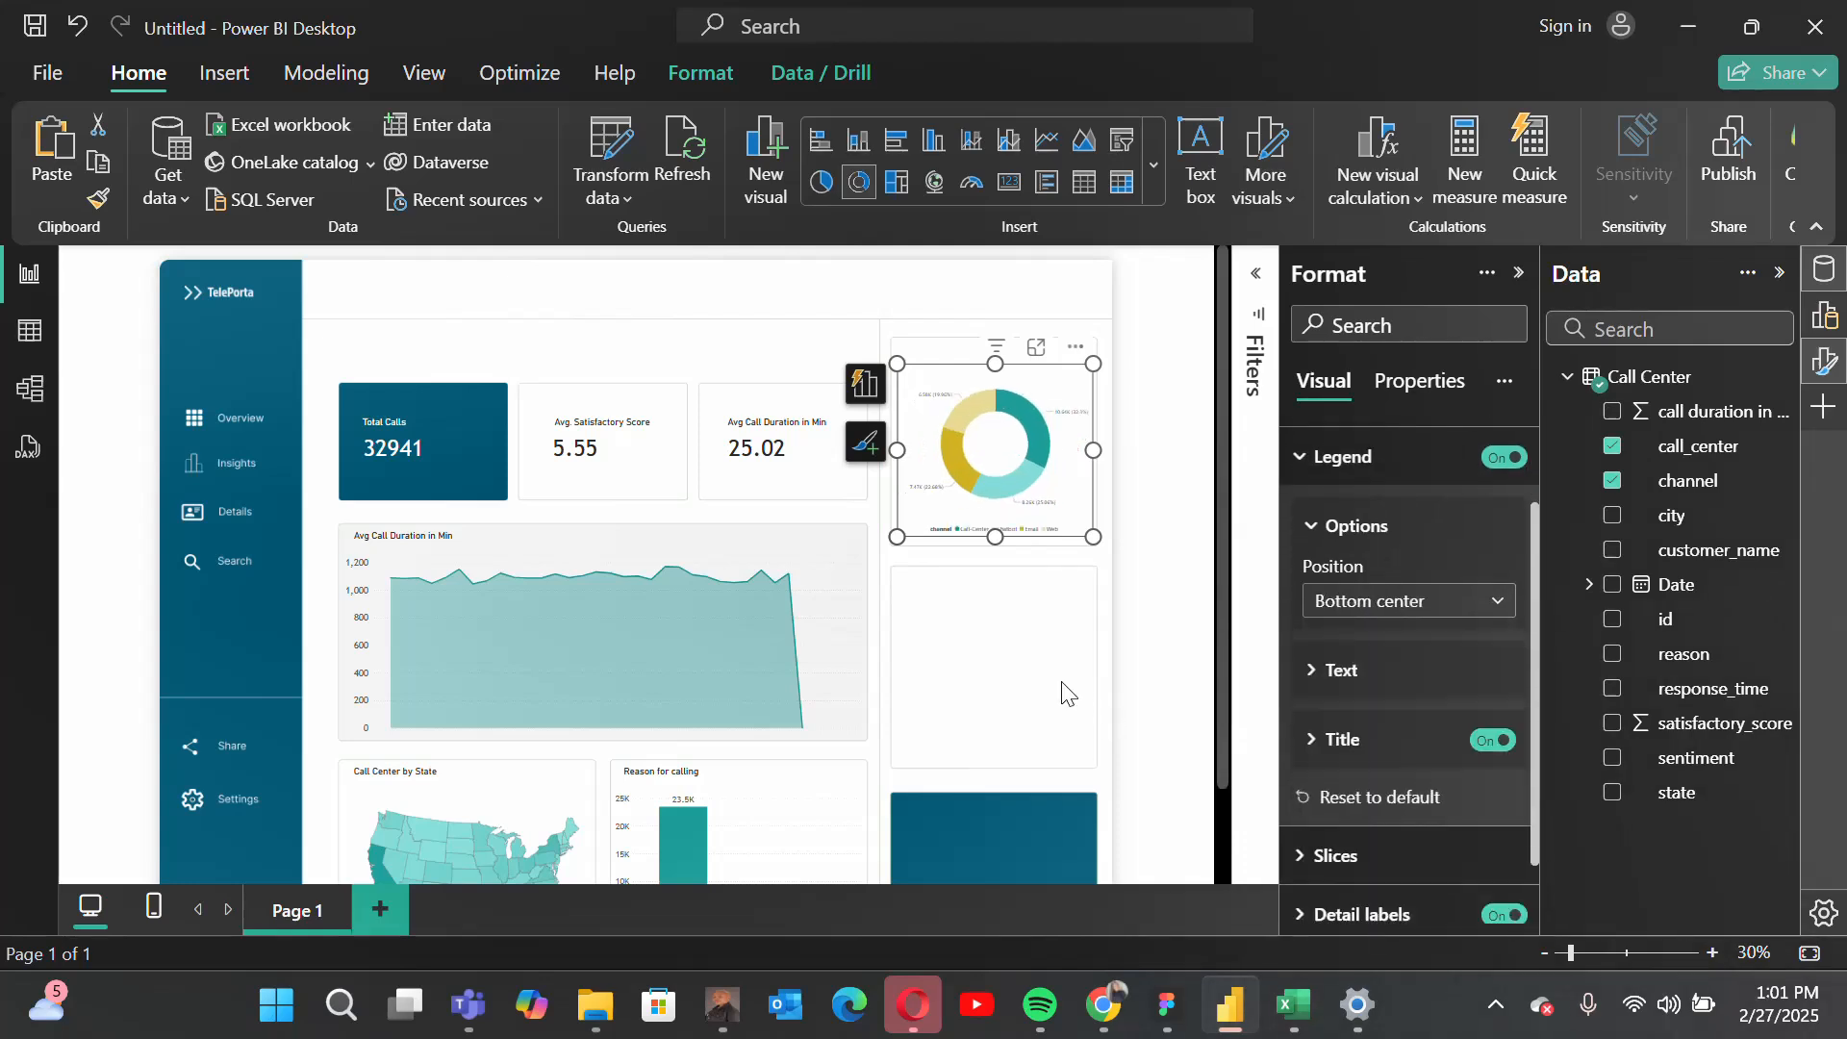
# Step: Set the donut chart's legend text to the Trebuchet font at size 15
pyautogui.scroll(-1, 1435, 784)
pyautogui.scroll(1, 1435, 784)
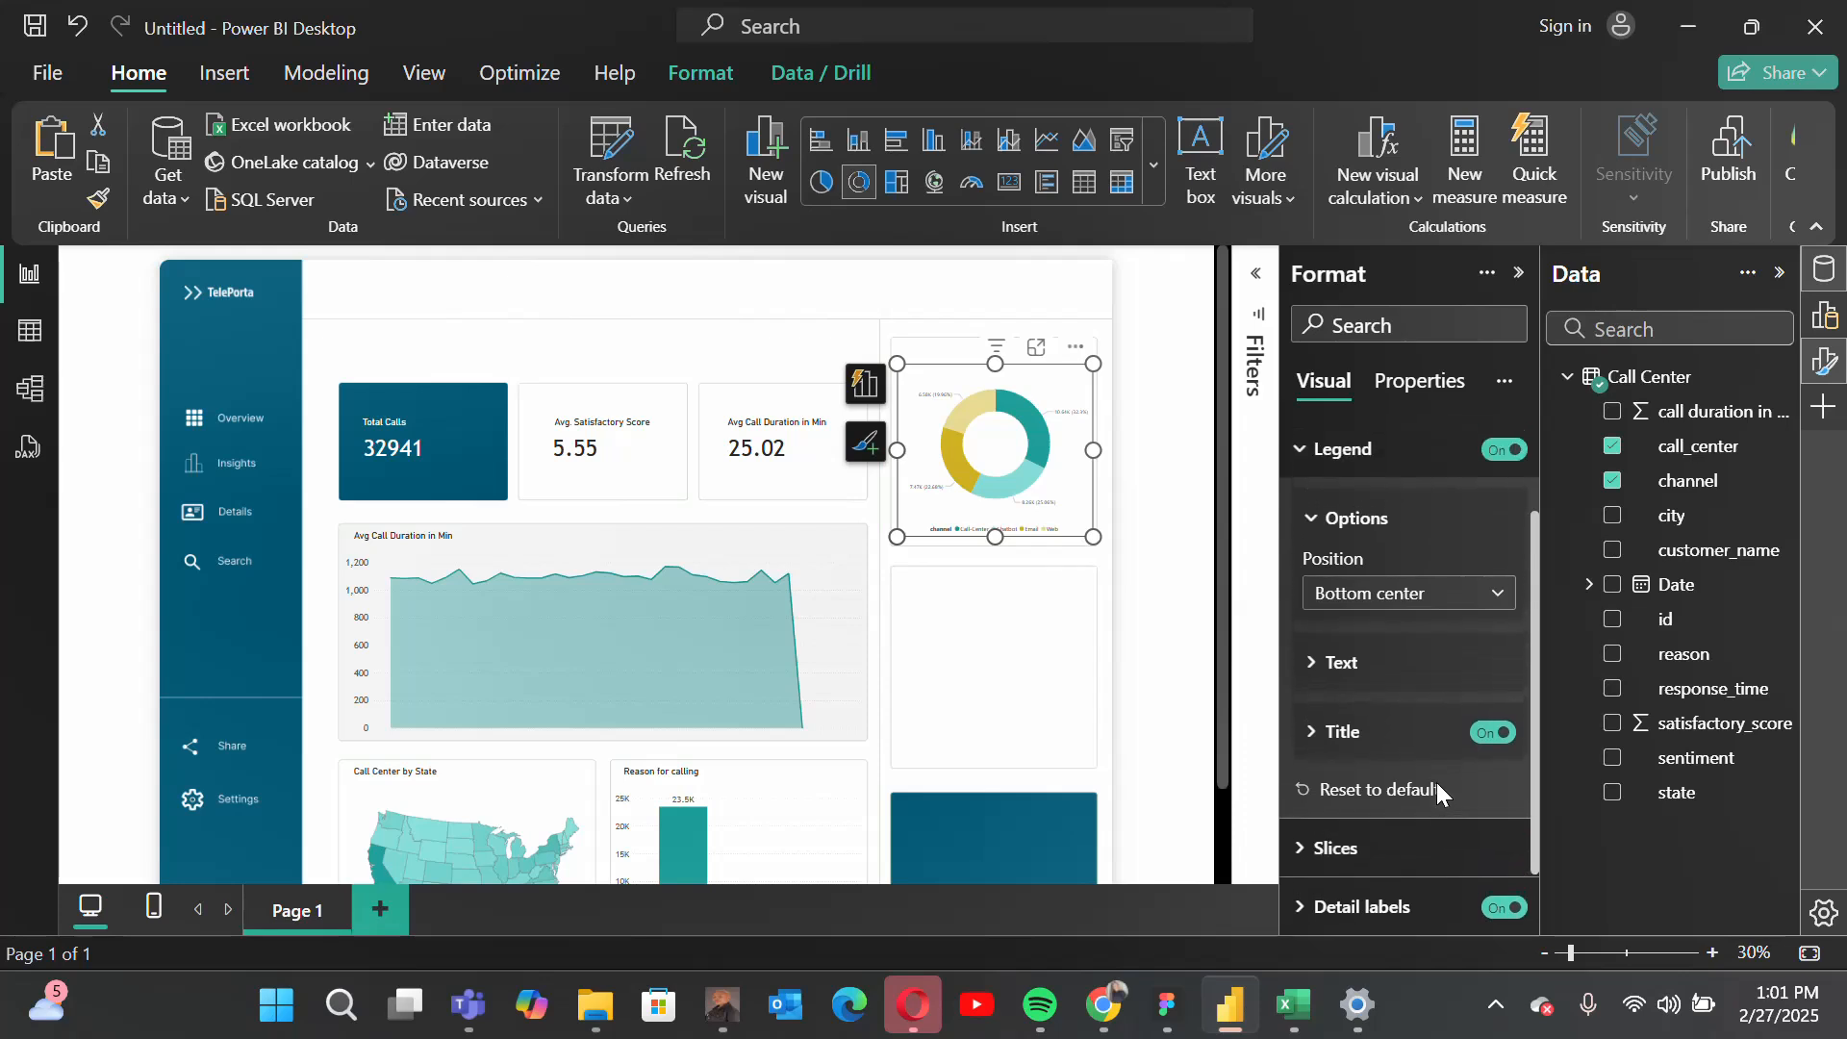
pyautogui.click(1343, 667)
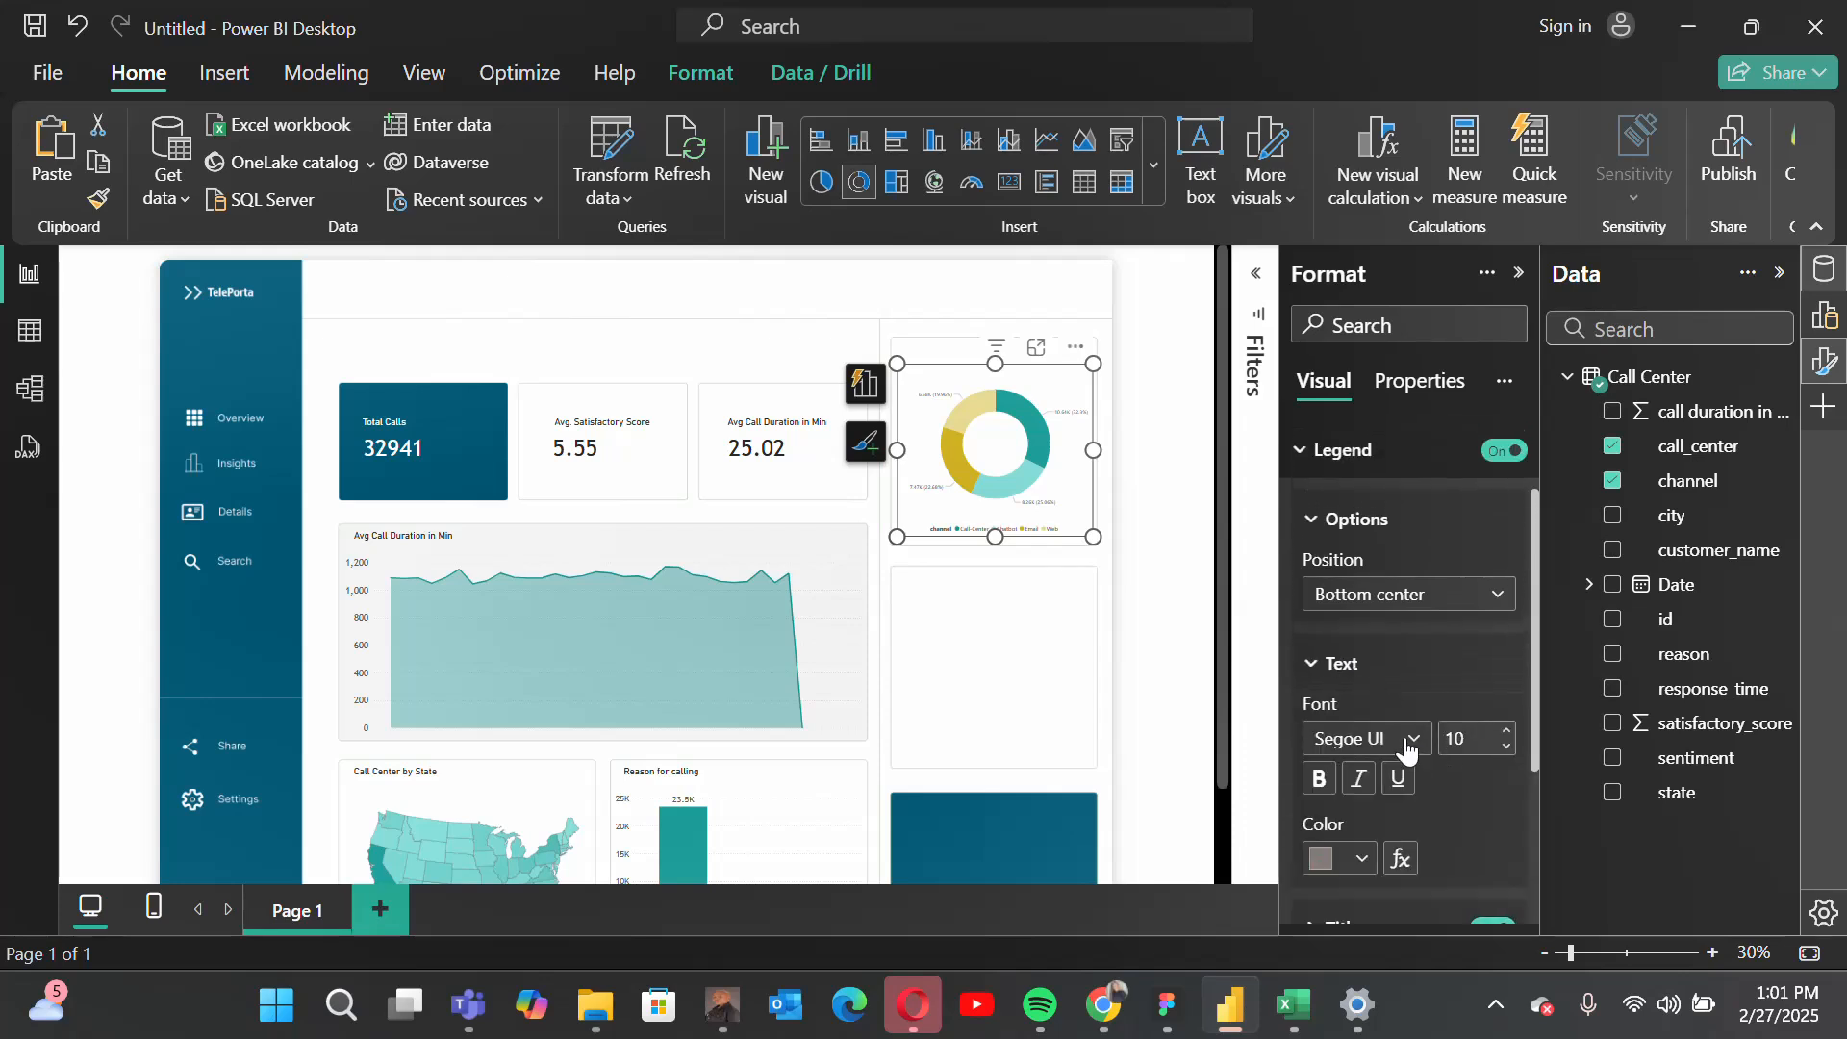
pyautogui.click(1405, 740)
pyautogui.scroll(-2, 1401, 639)
pyautogui.click(1398, 660)
pyautogui.click(1463, 741)
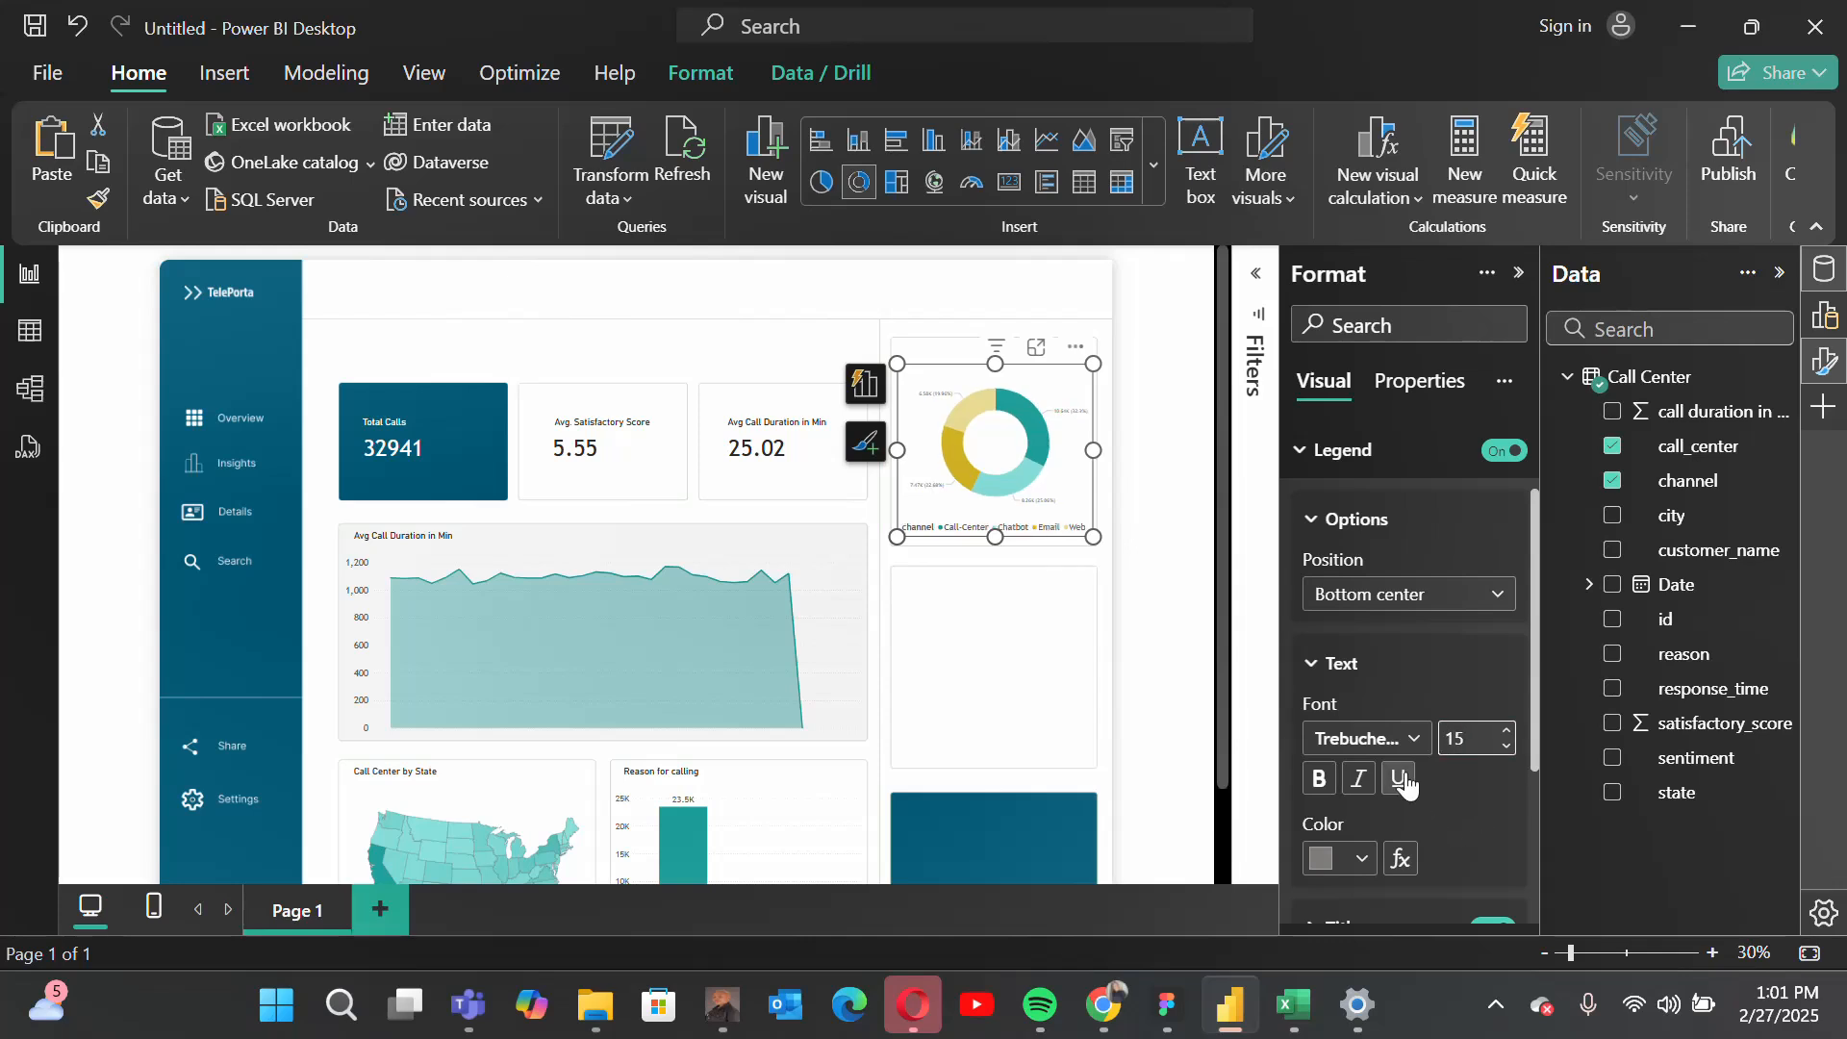
# Step: Turn off the title of the donut chart's legend
pyautogui.scroll(2, 1416, 739)
pyautogui.click(1386, 521)
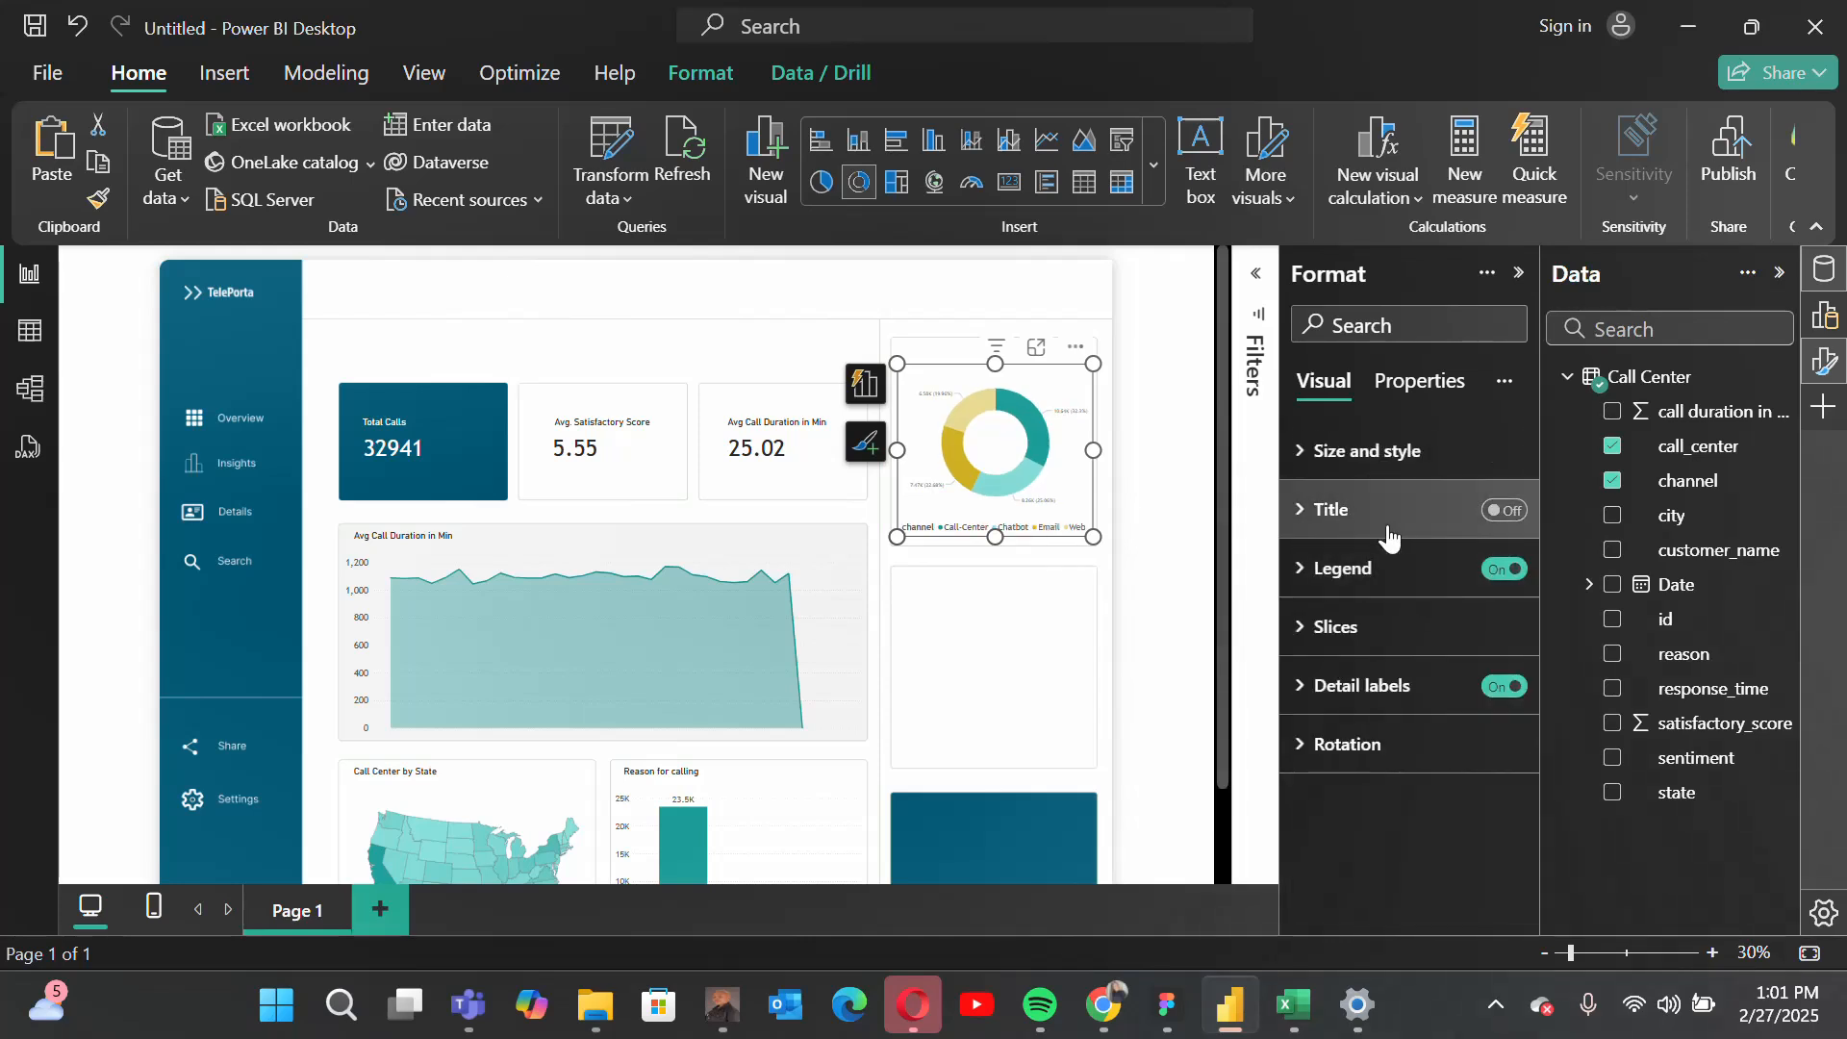
pyautogui.click(1386, 570)
pyautogui.scroll(-4, 1414, 662)
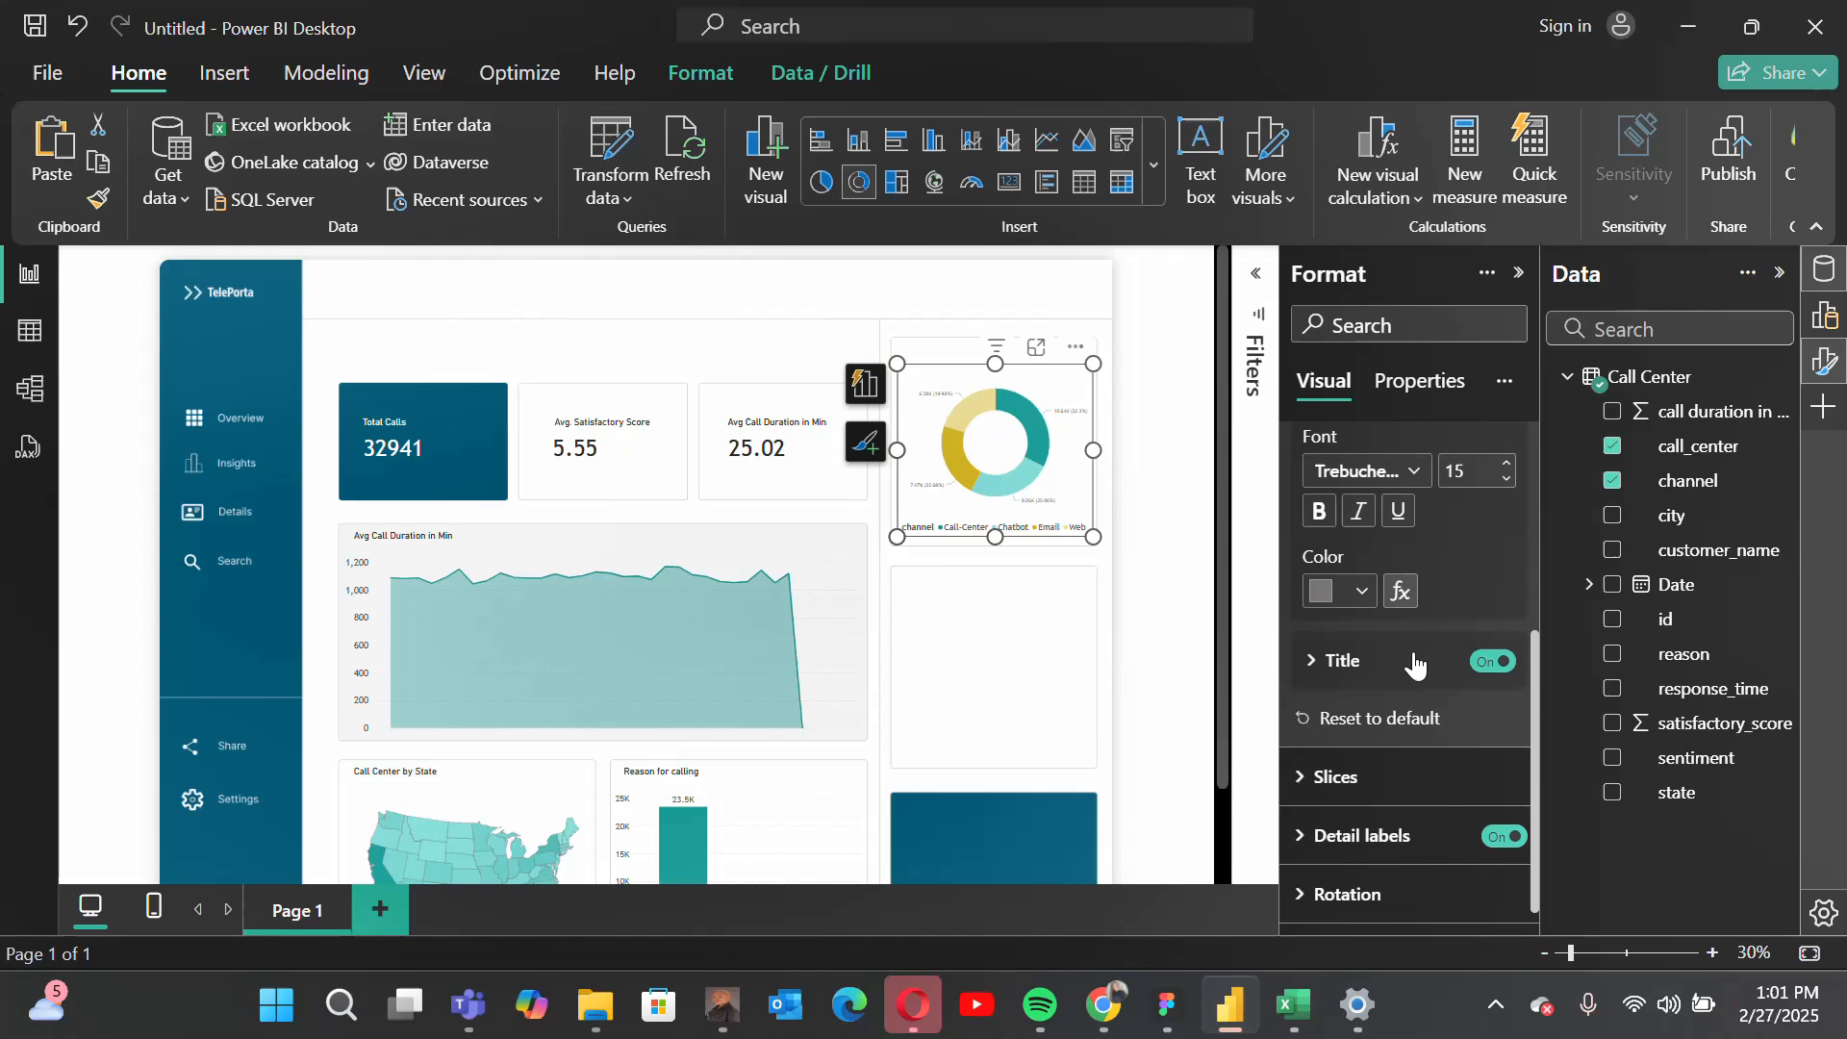
pyautogui.click(1486, 663)
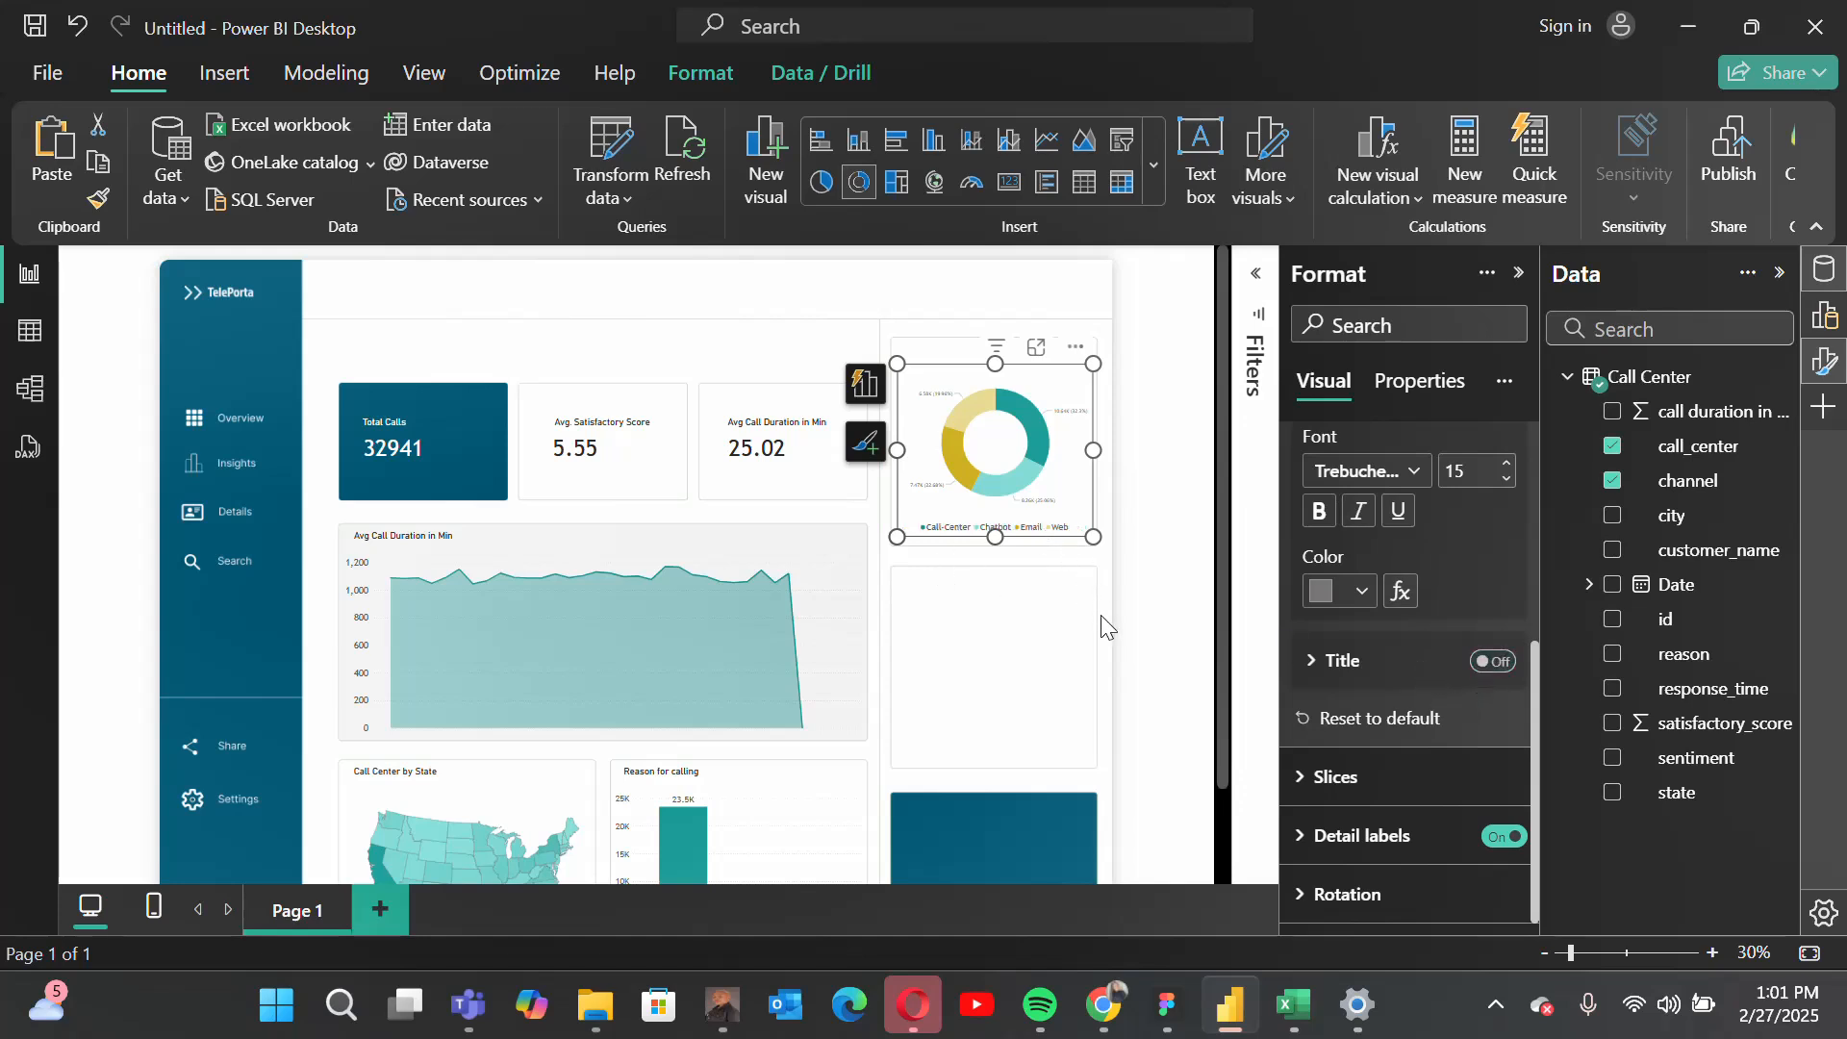
pyautogui.scroll(3, 1385, 654)
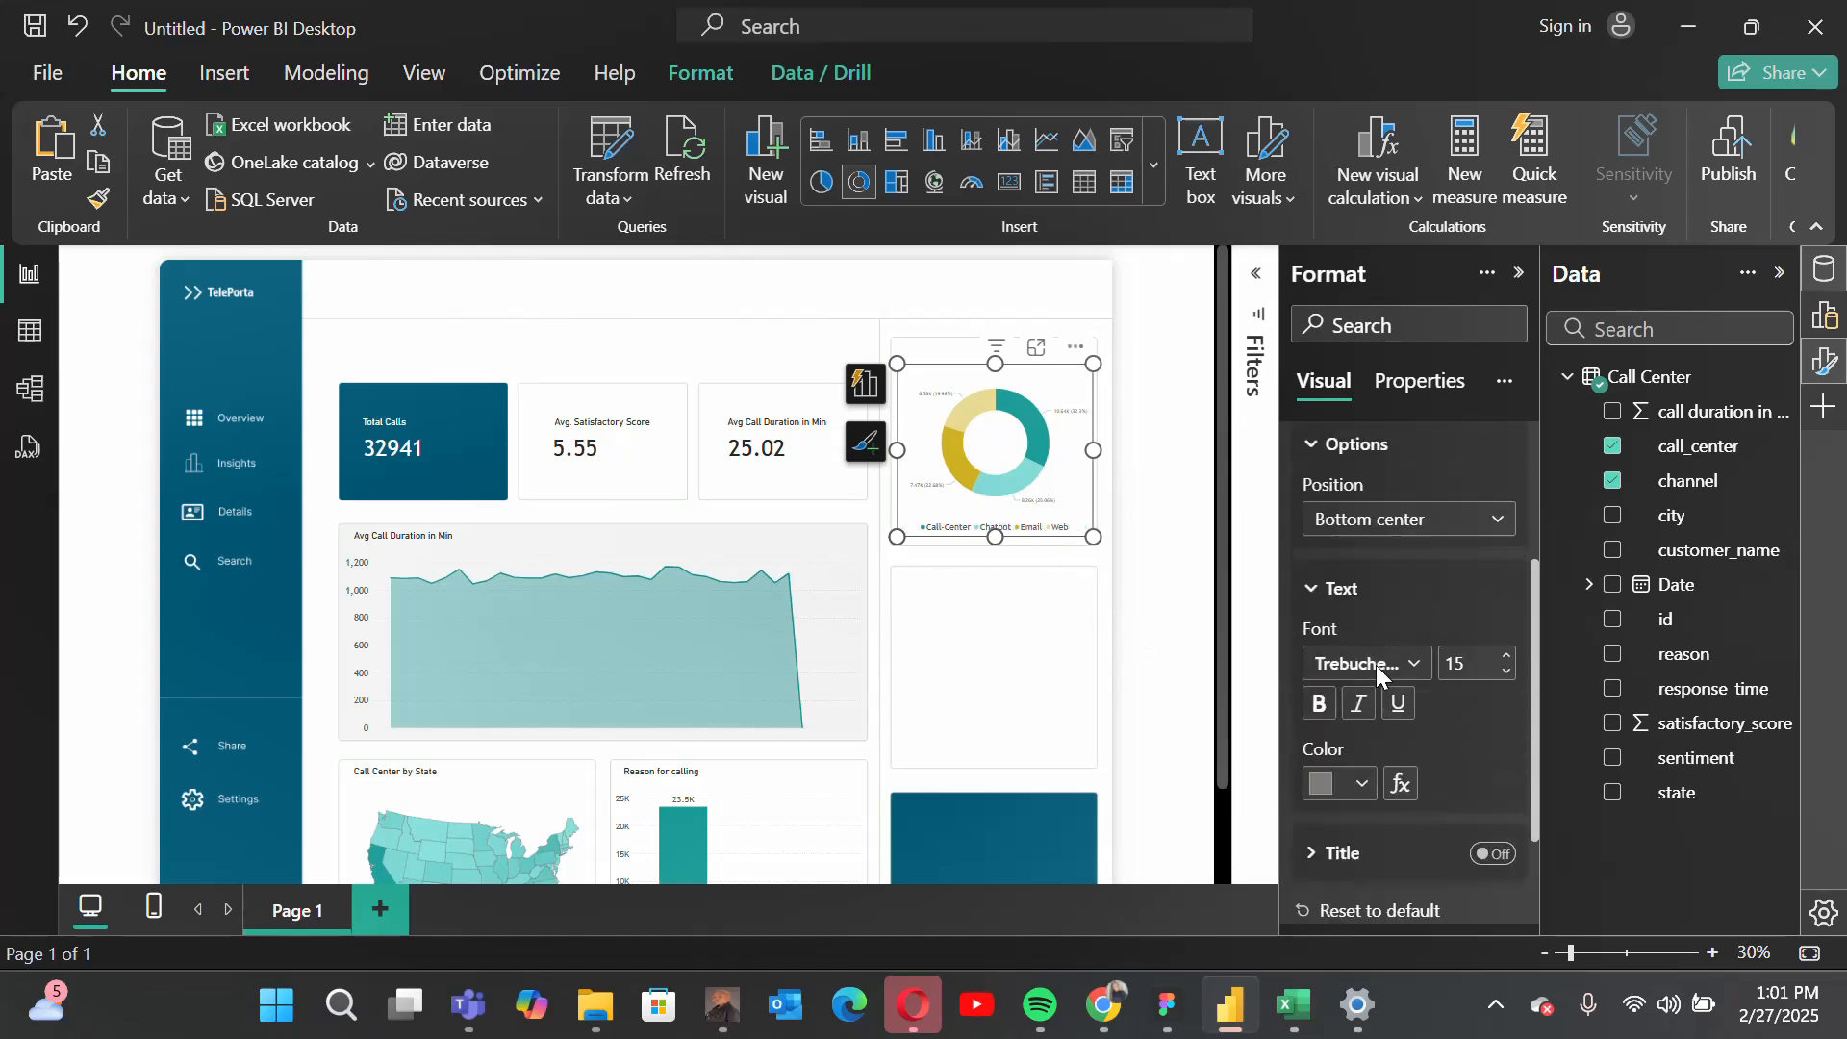
pyautogui.click(1386, 481)
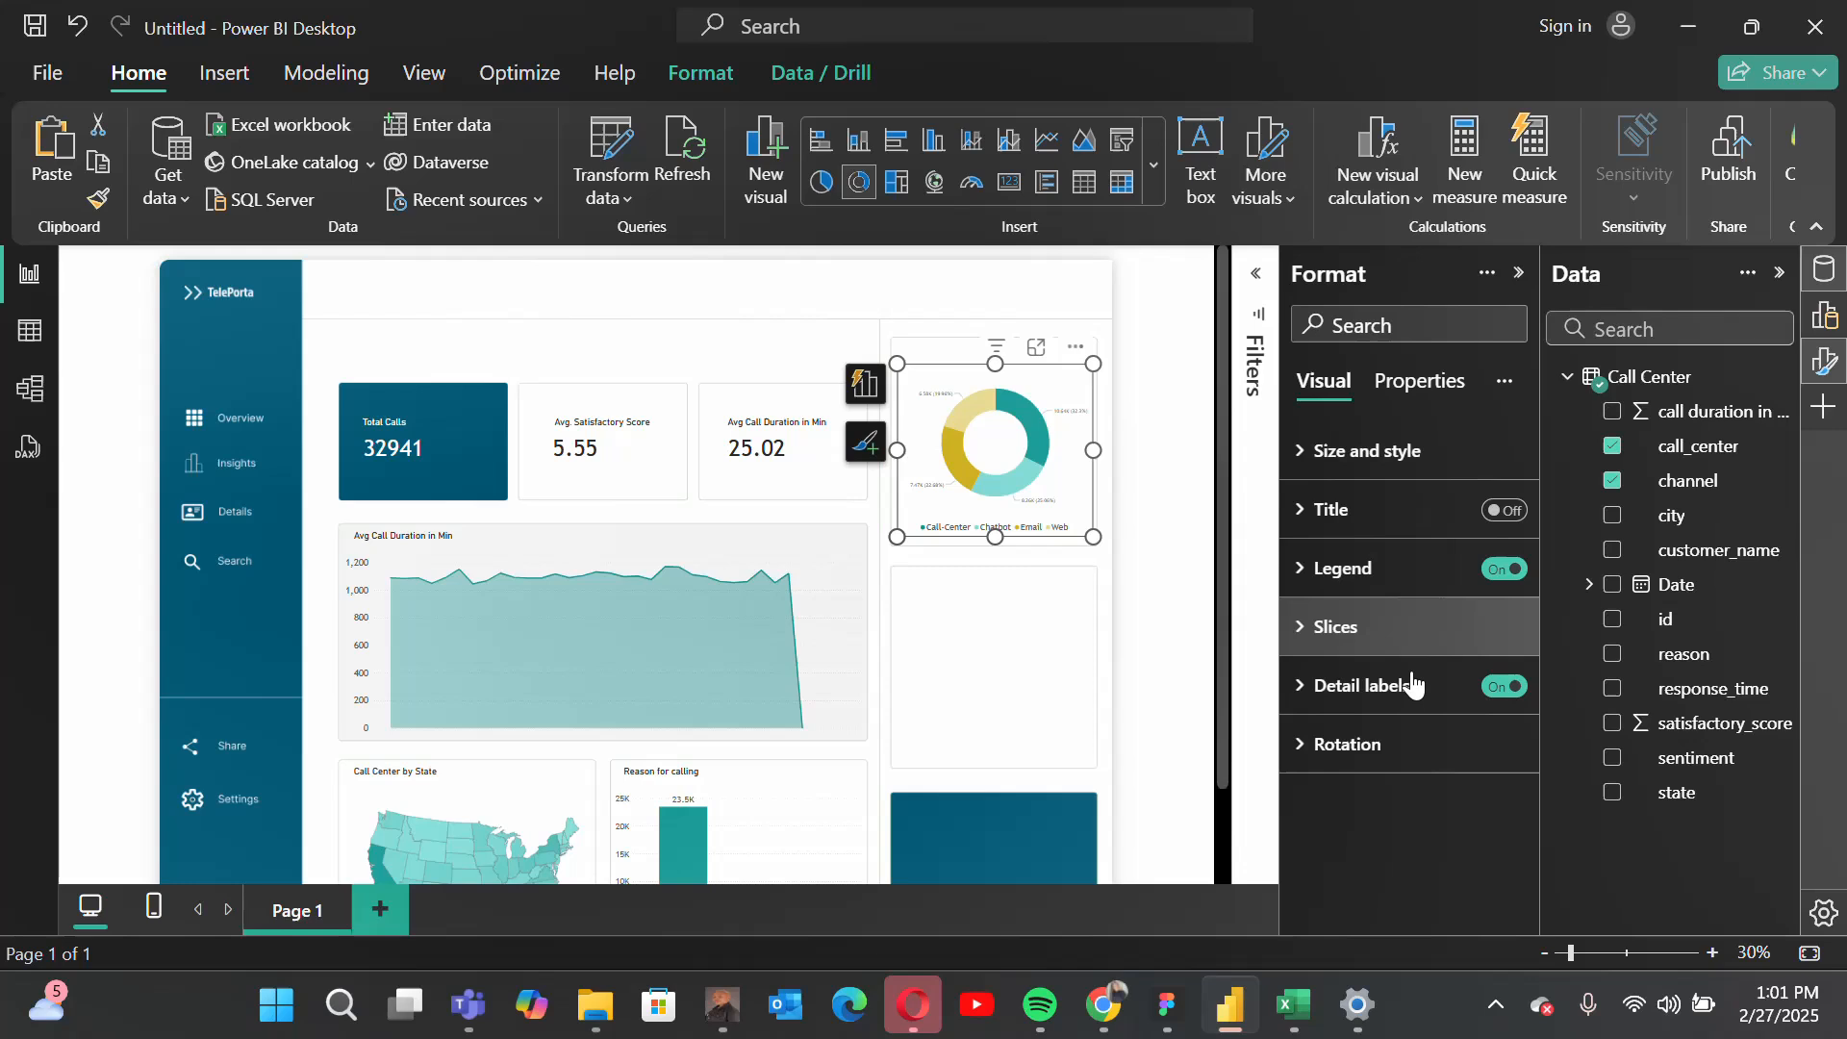
# Step: Set the donut chart's detail labels to show only Percent of total
pyautogui.click(1348, 694)
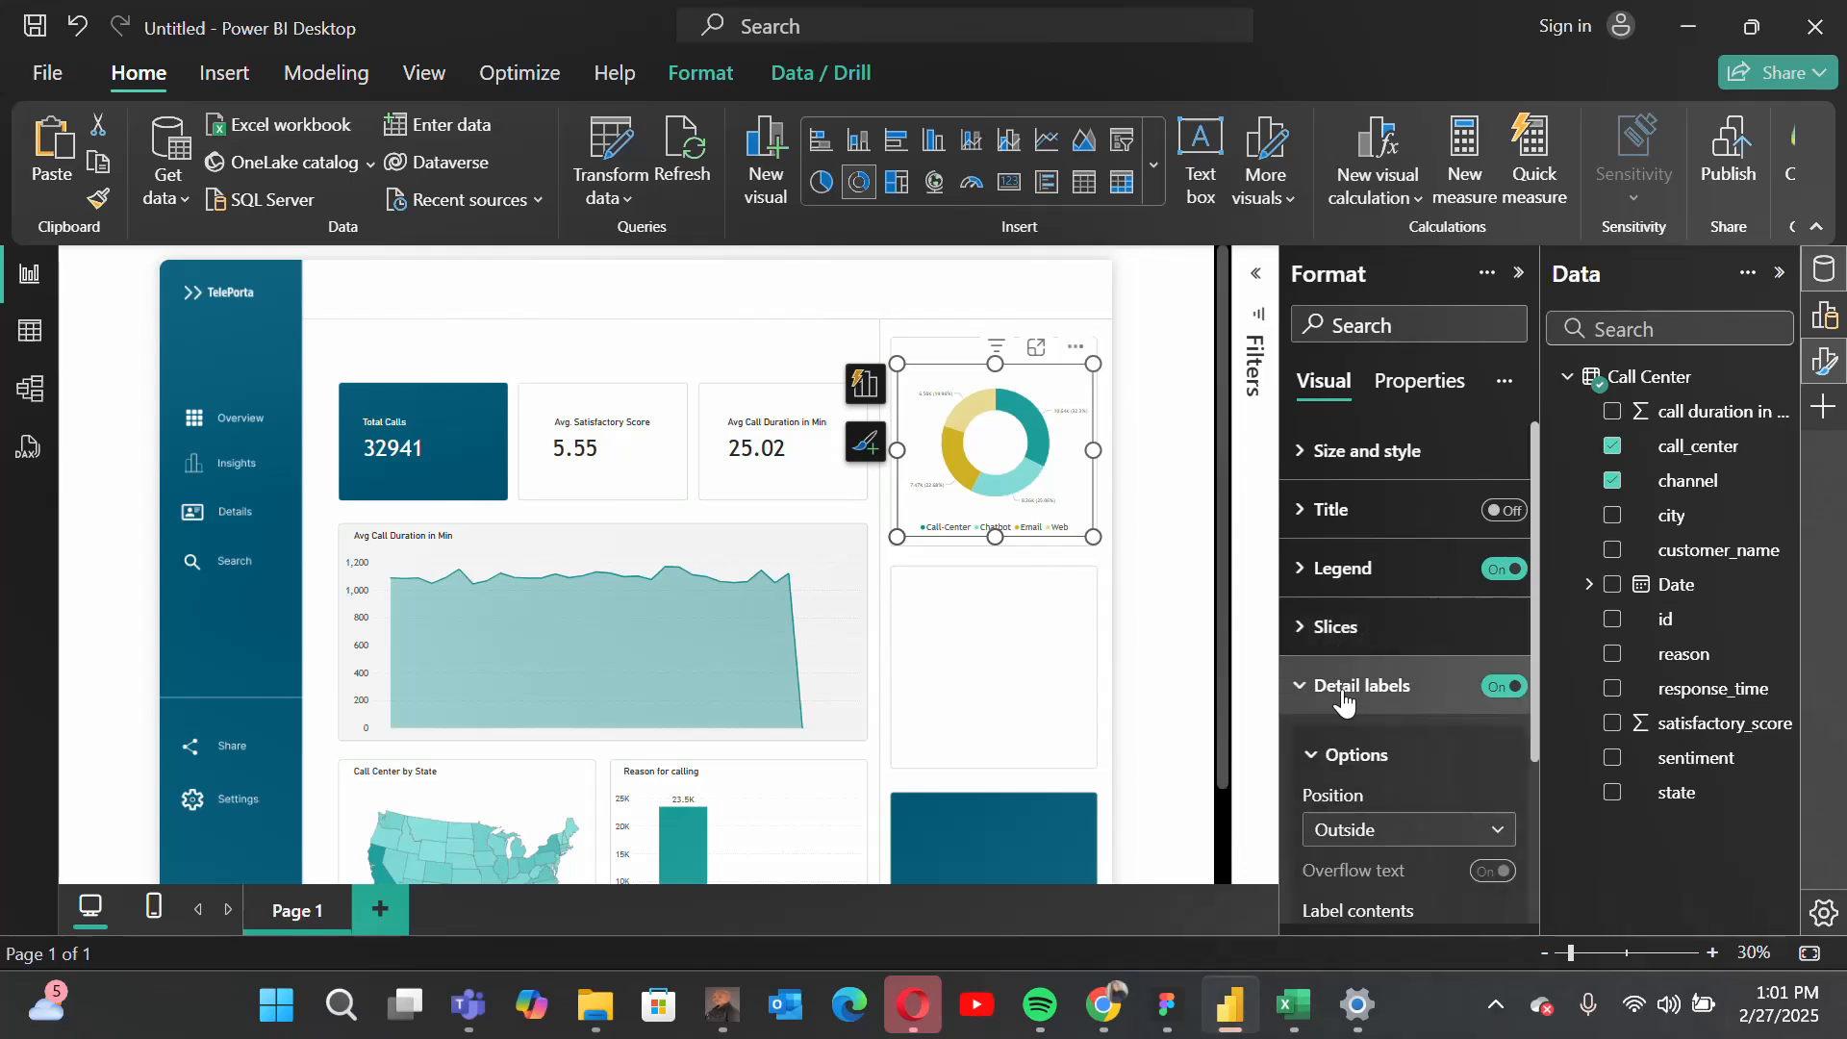
pyautogui.scroll(-2, 1433, 811)
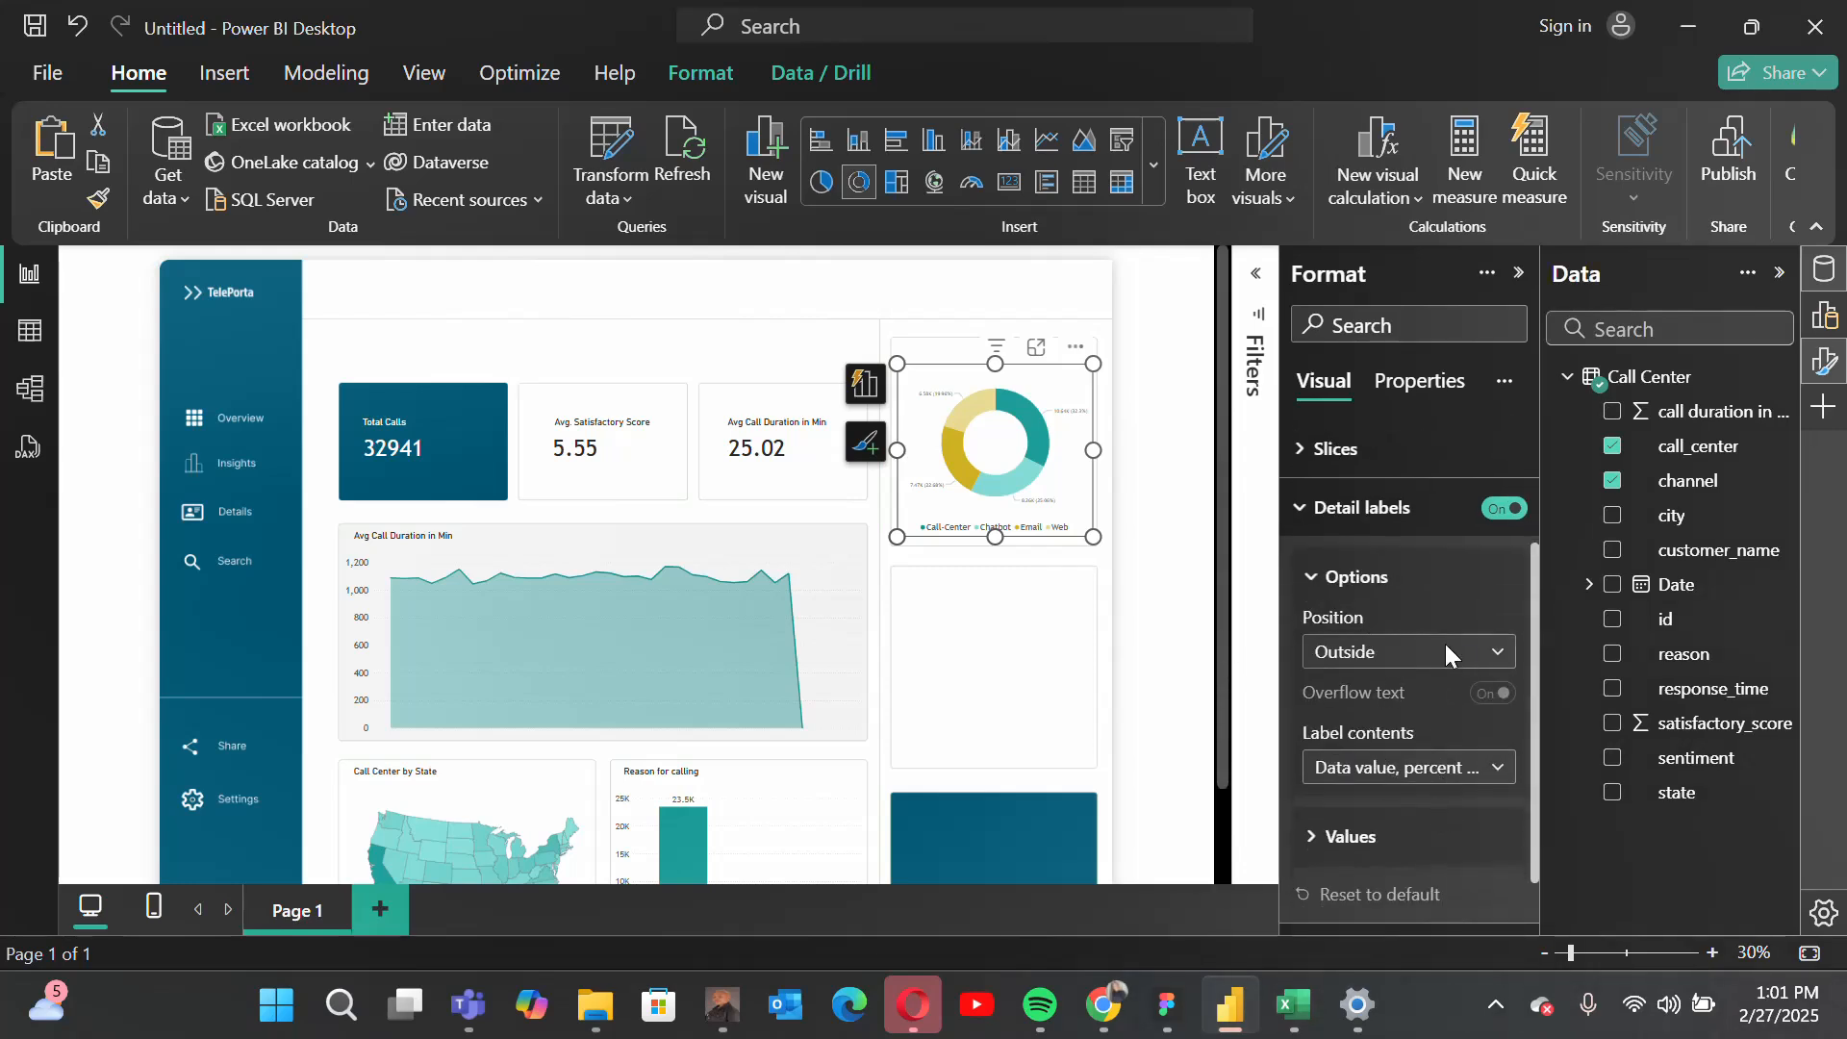
pyautogui.click(1457, 774)
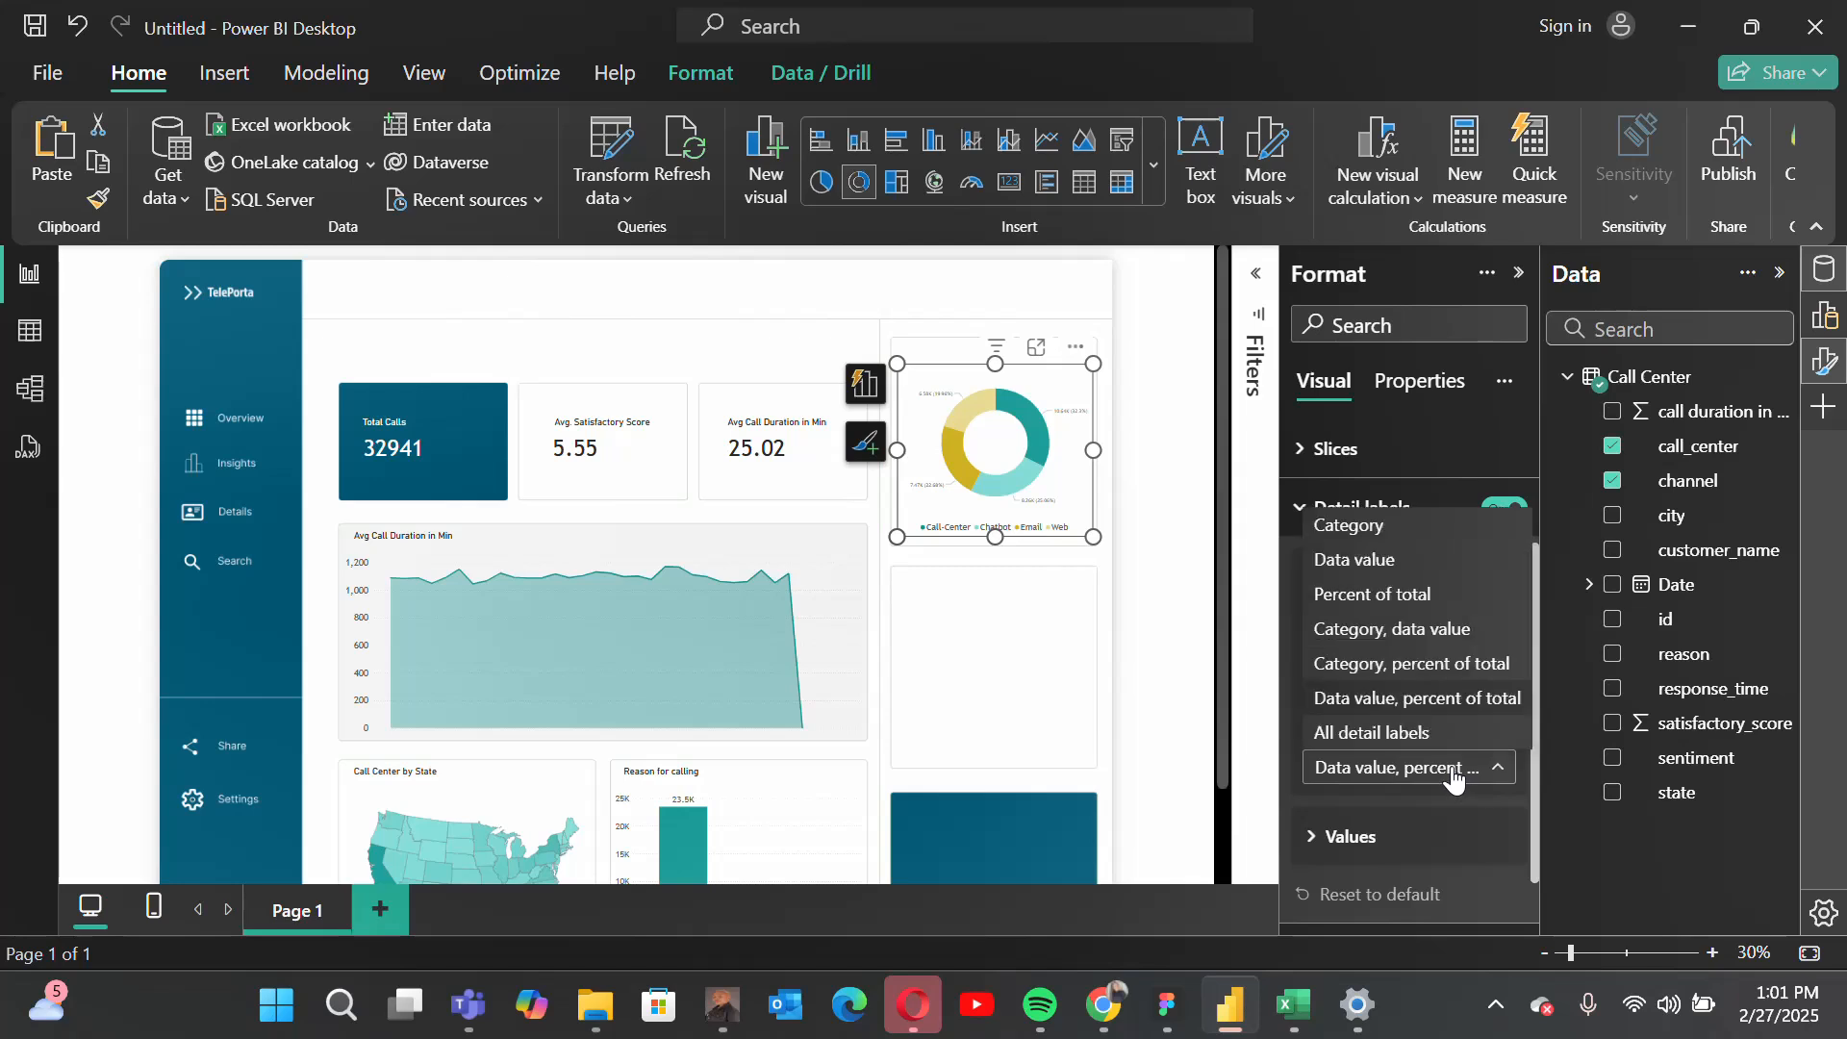
pyautogui.click(1396, 606)
pyautogui.scroll(-1, 1412, 800)
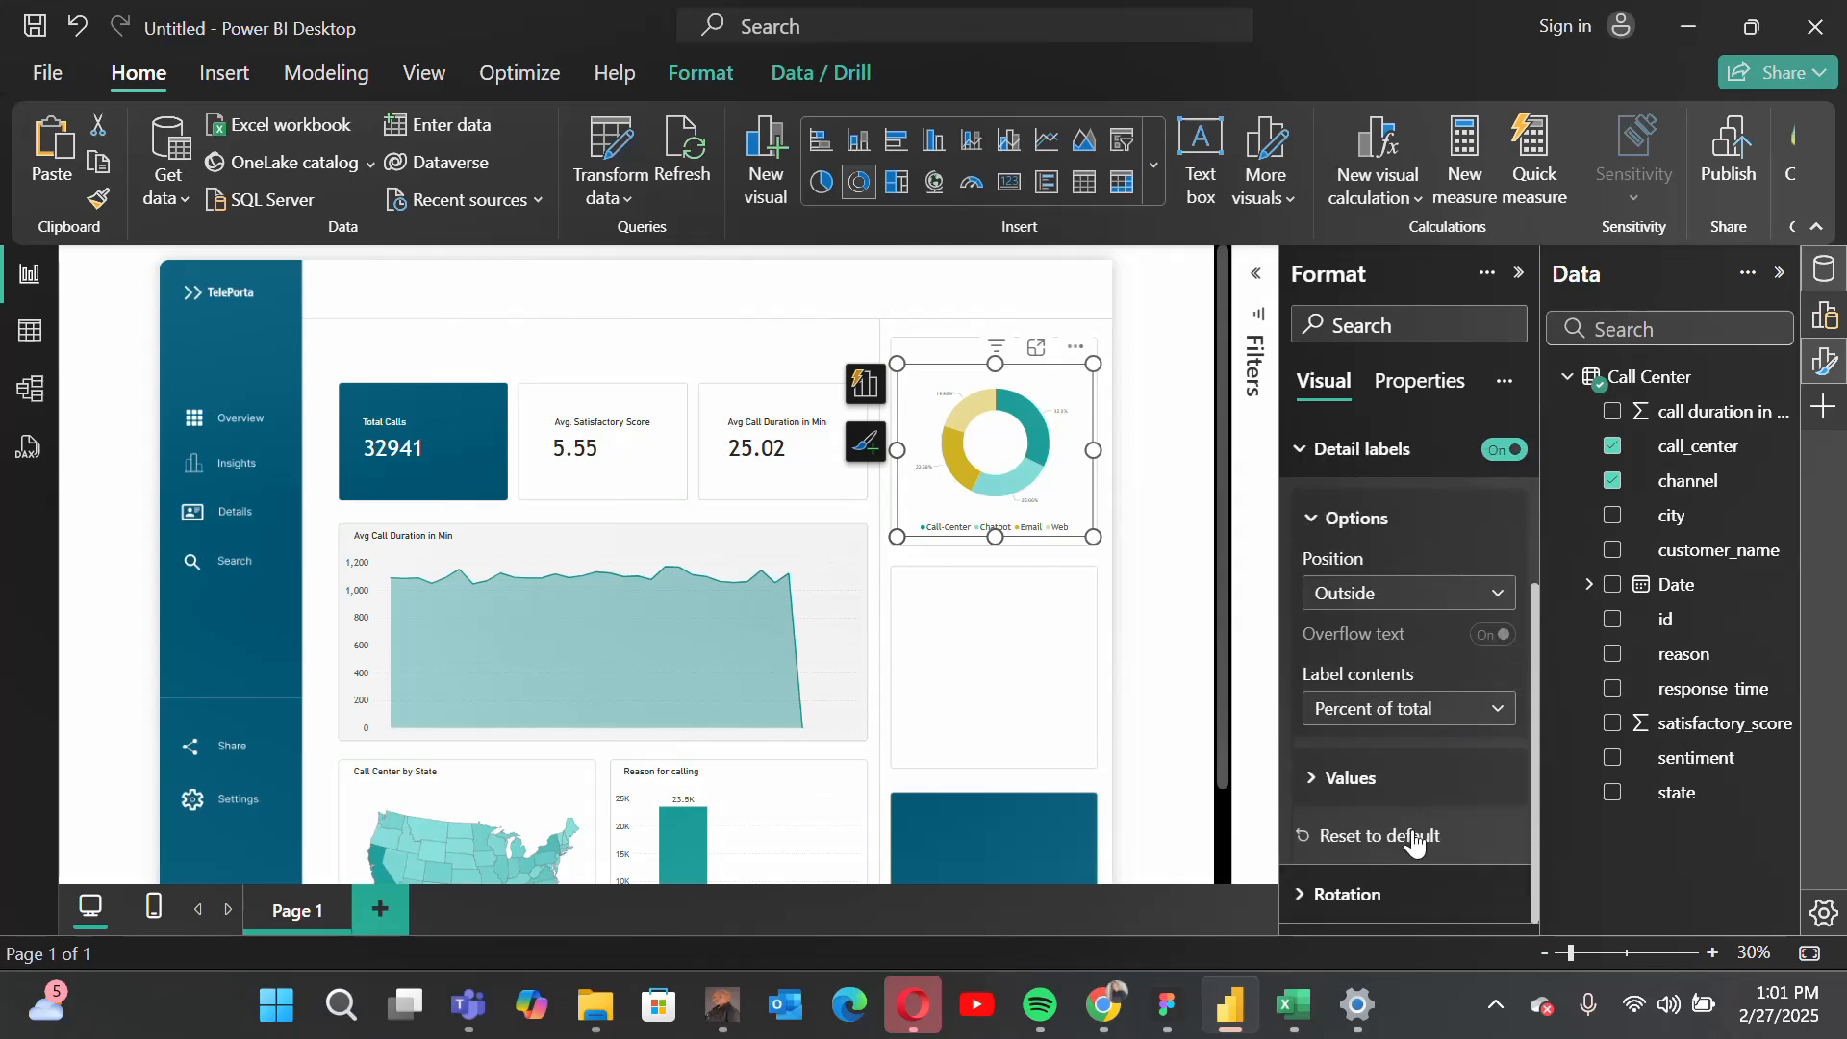
# Step: Set the donut's detail label values to the Trebuchet MS font at size 15
pyautogui.click(1364, 781)
pyautogui.click(1410, 853)
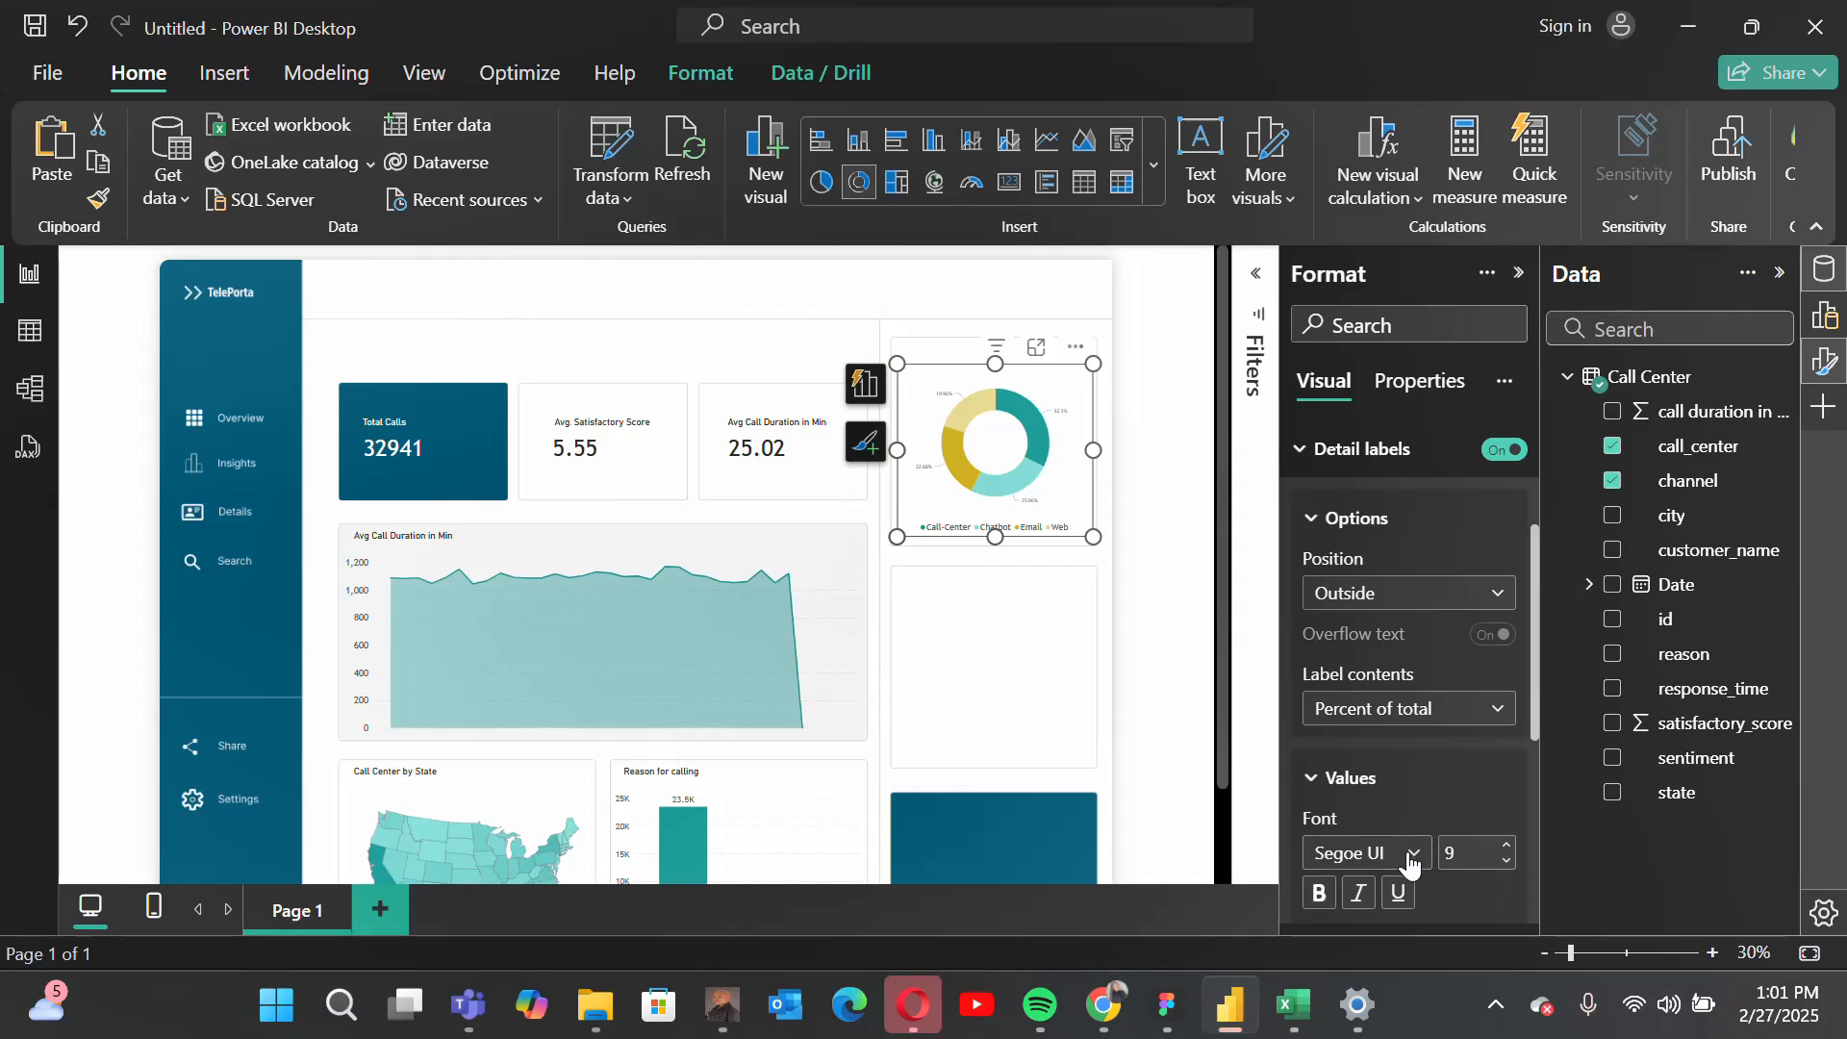
pyautogui.scroll(-2, 1390, 760)
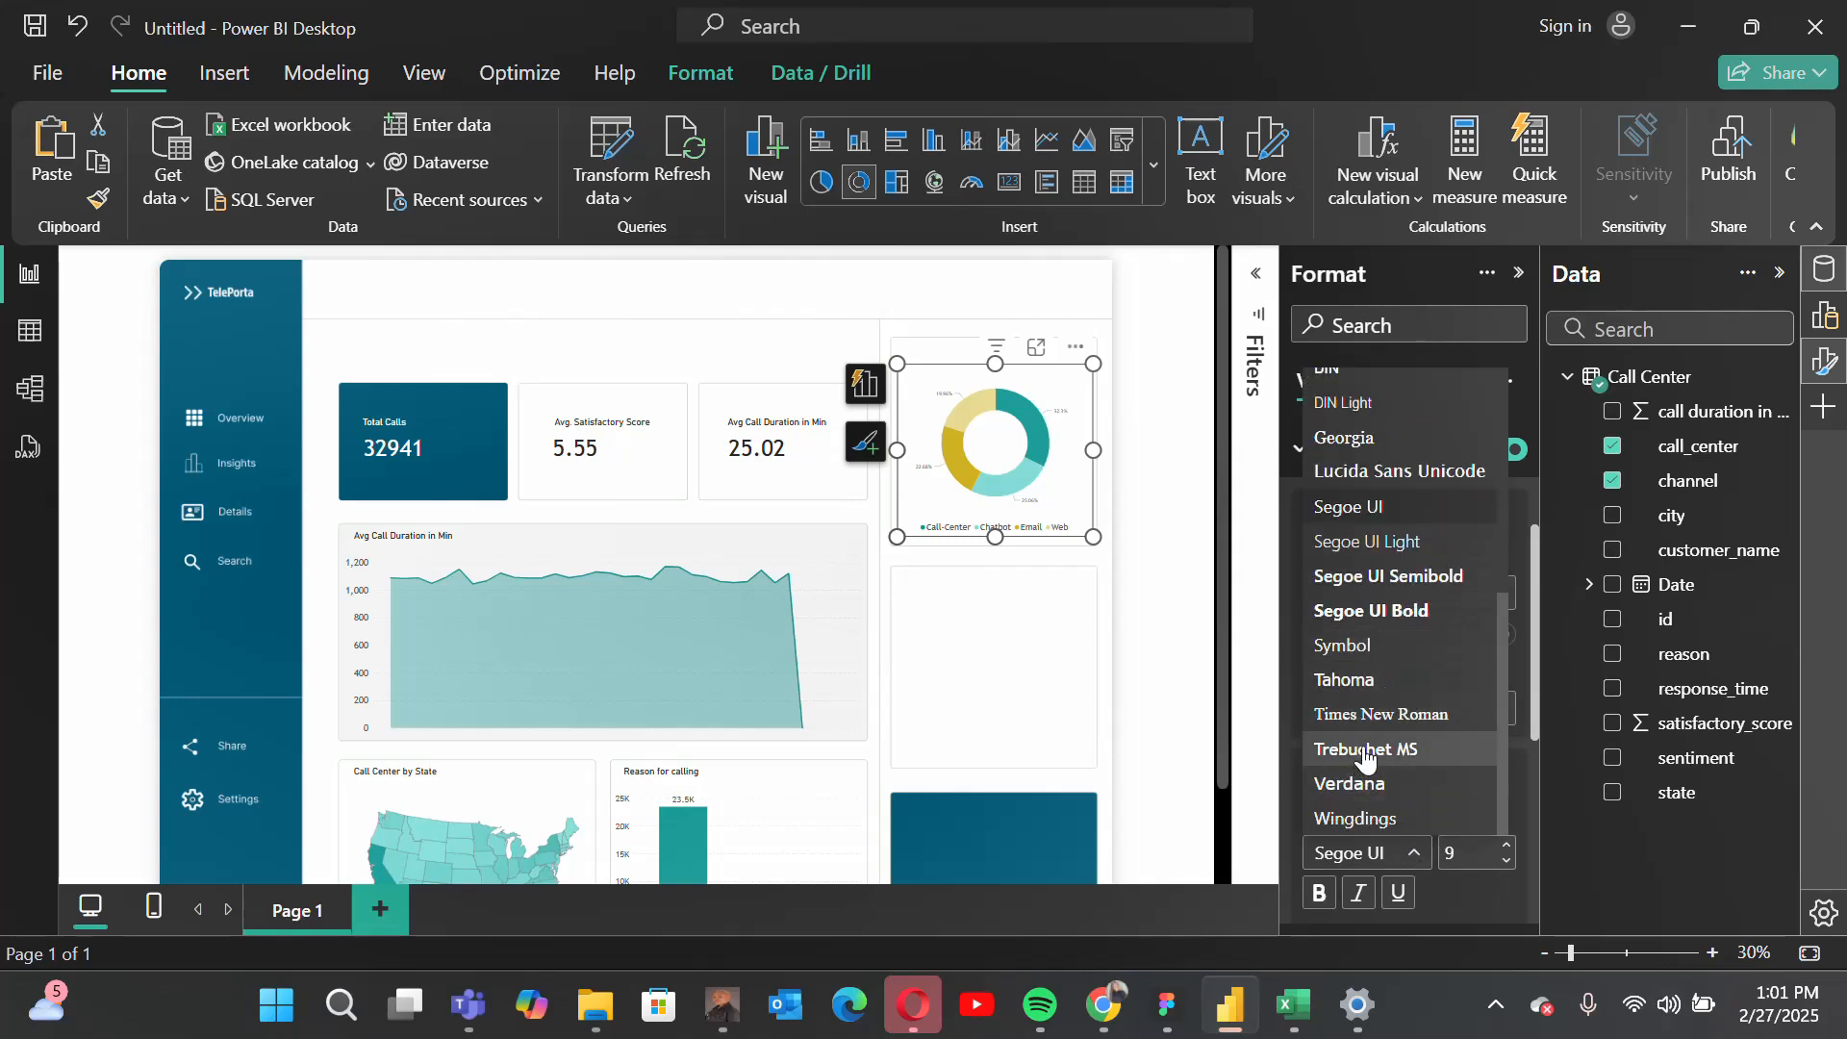
pyautogui.click(1364, 750)
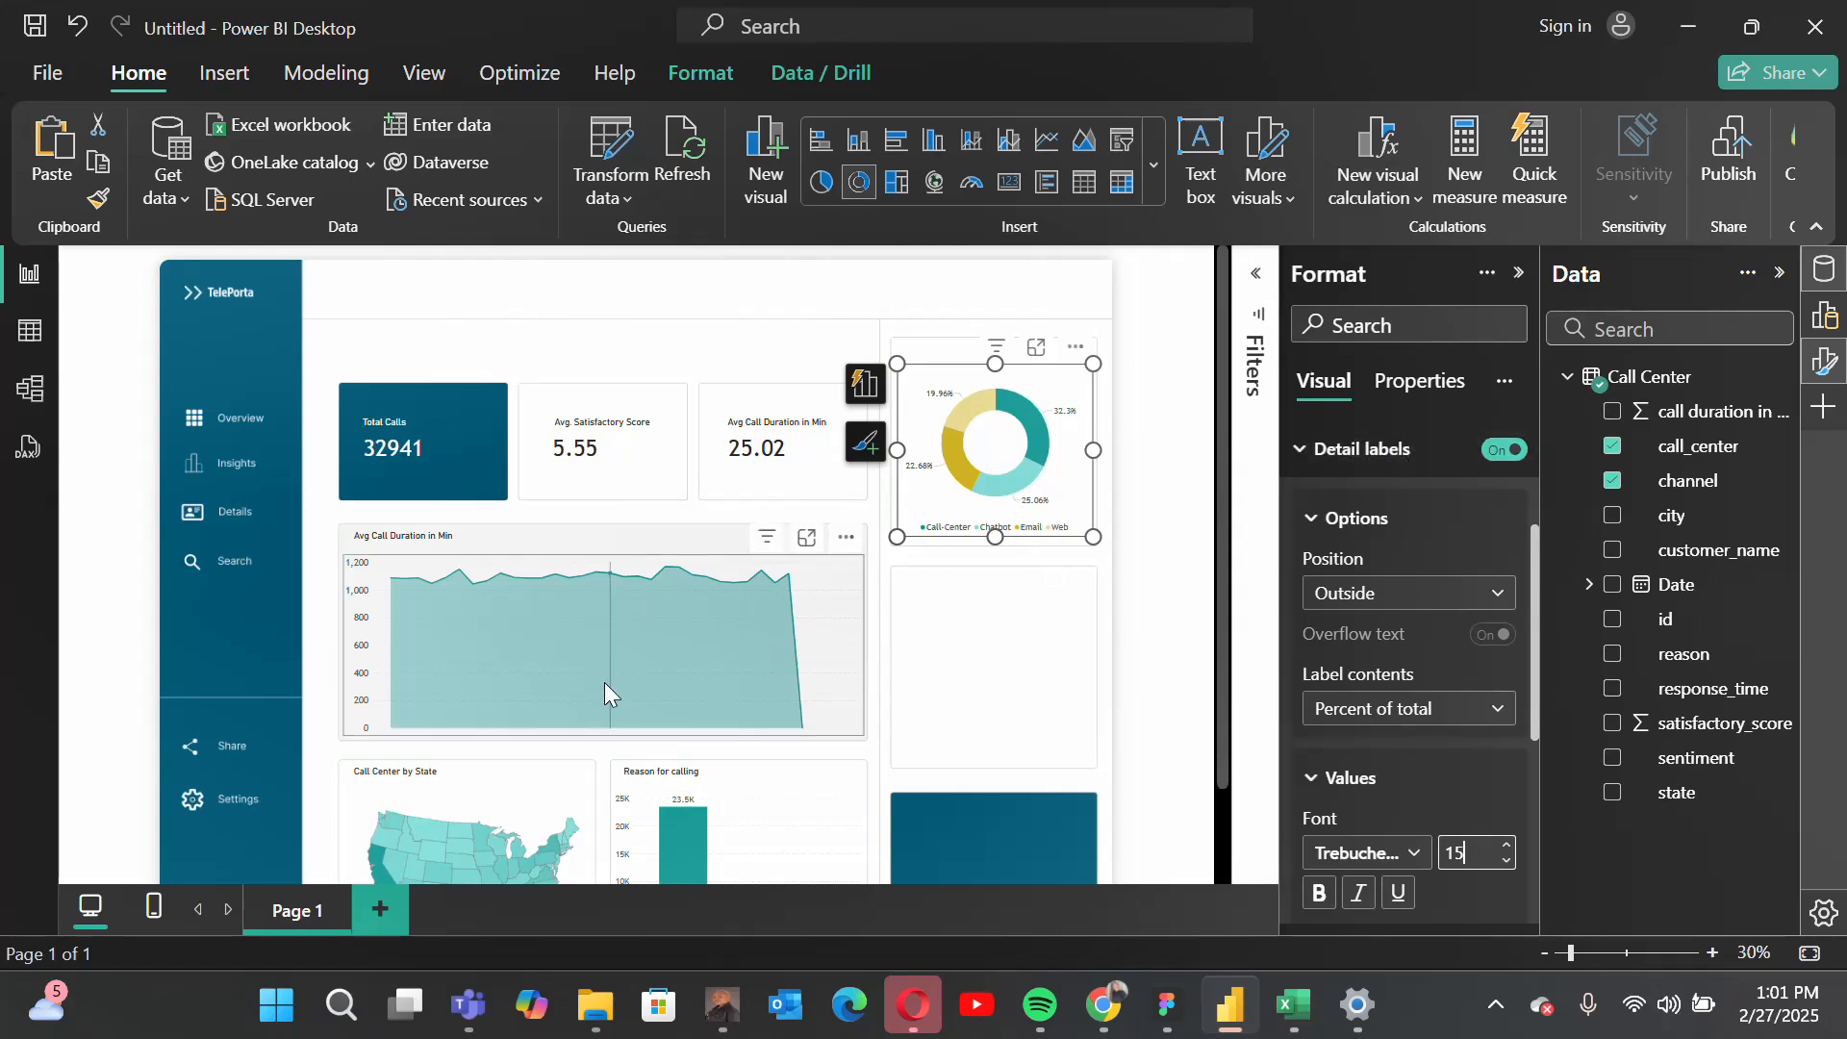
# Step: Duplicate the "Reason for calling" heading text box and place the copy above the donut chart
pyautogui.click(672, 773)
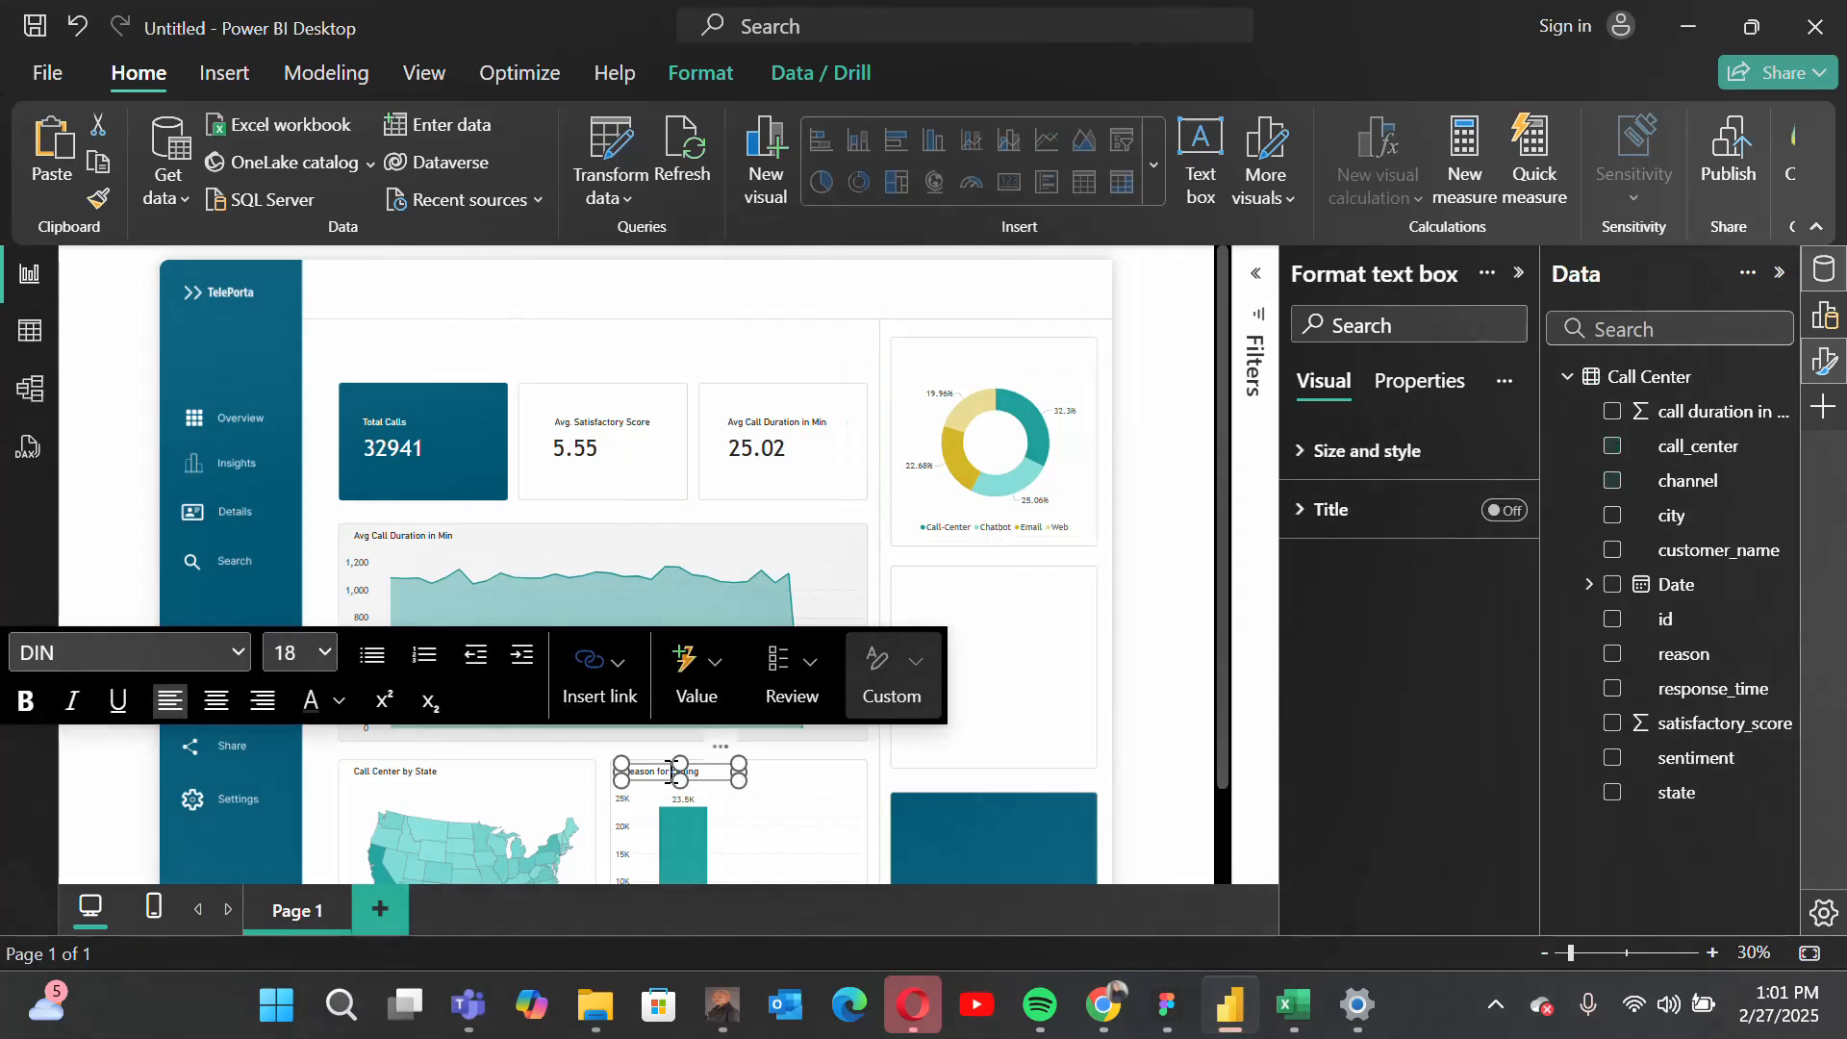
pyautogui.click(98, 172)
pyautogui.hotkey('ctrl', 'v')
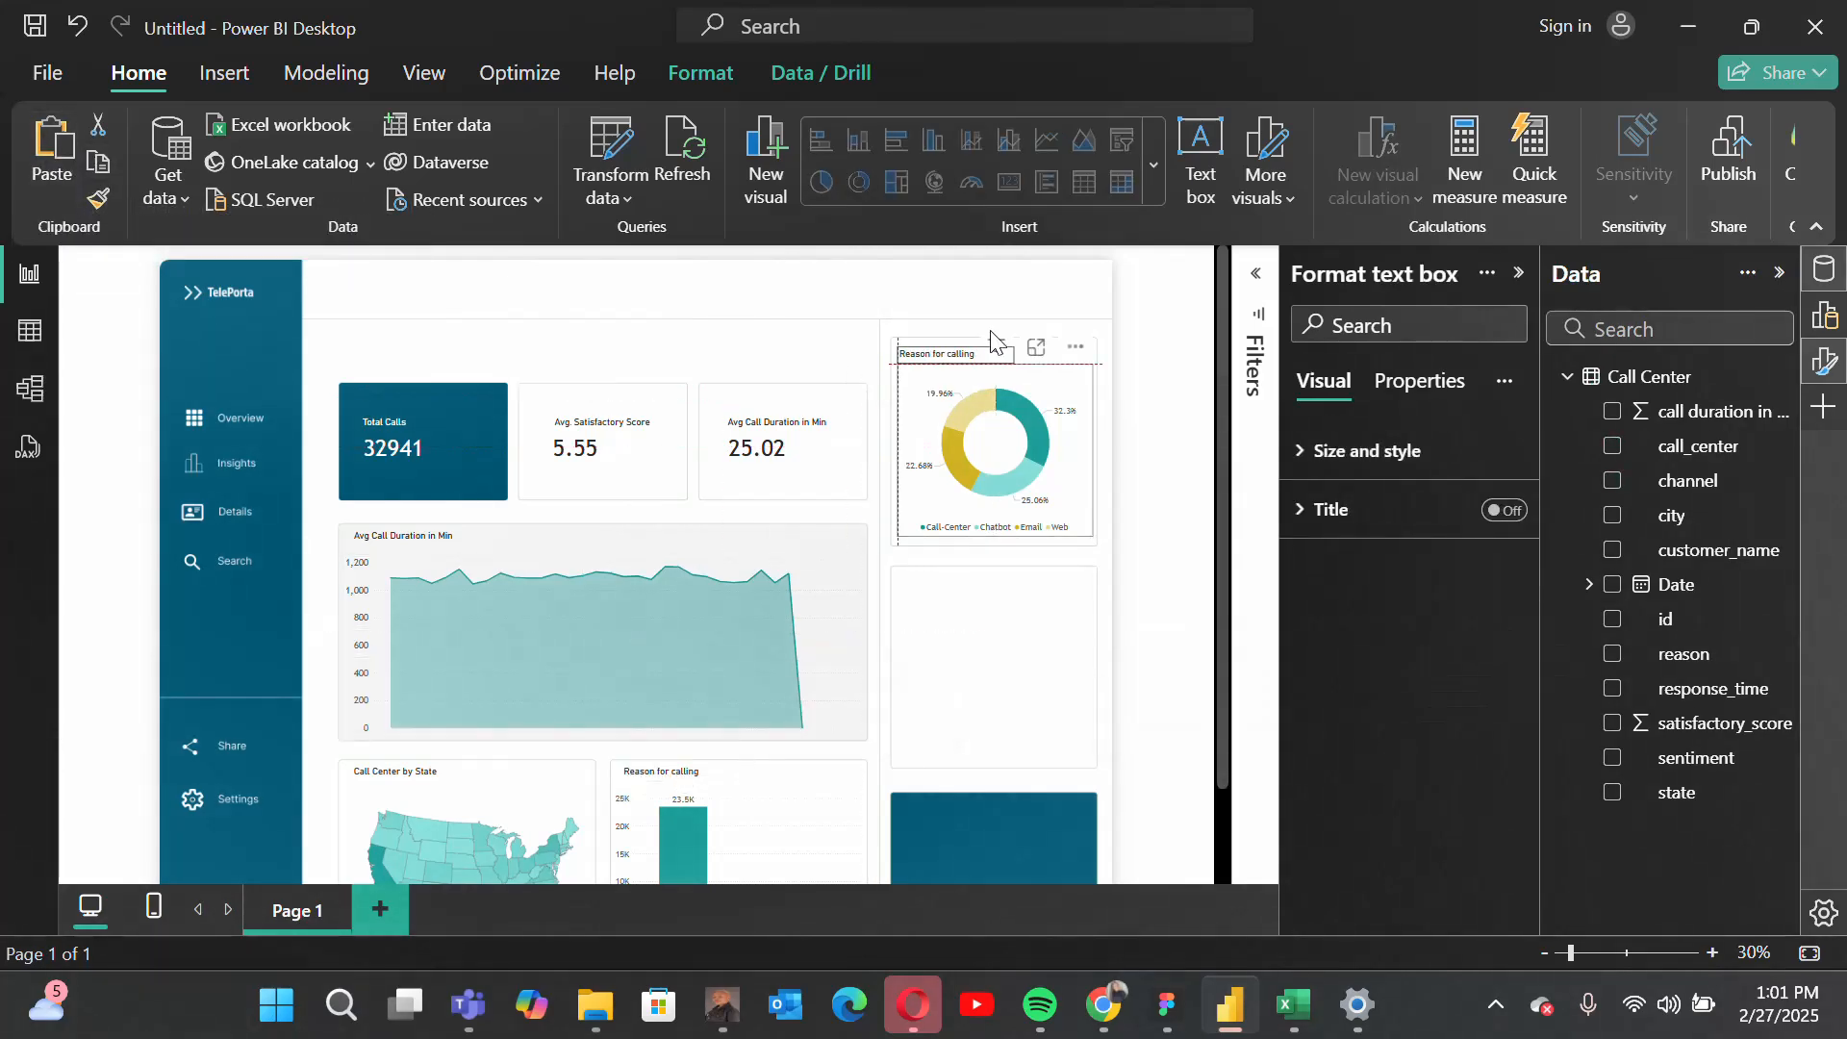
pyautogui.moveTo(996, 341); pyautogui.dragTo(995, 330)
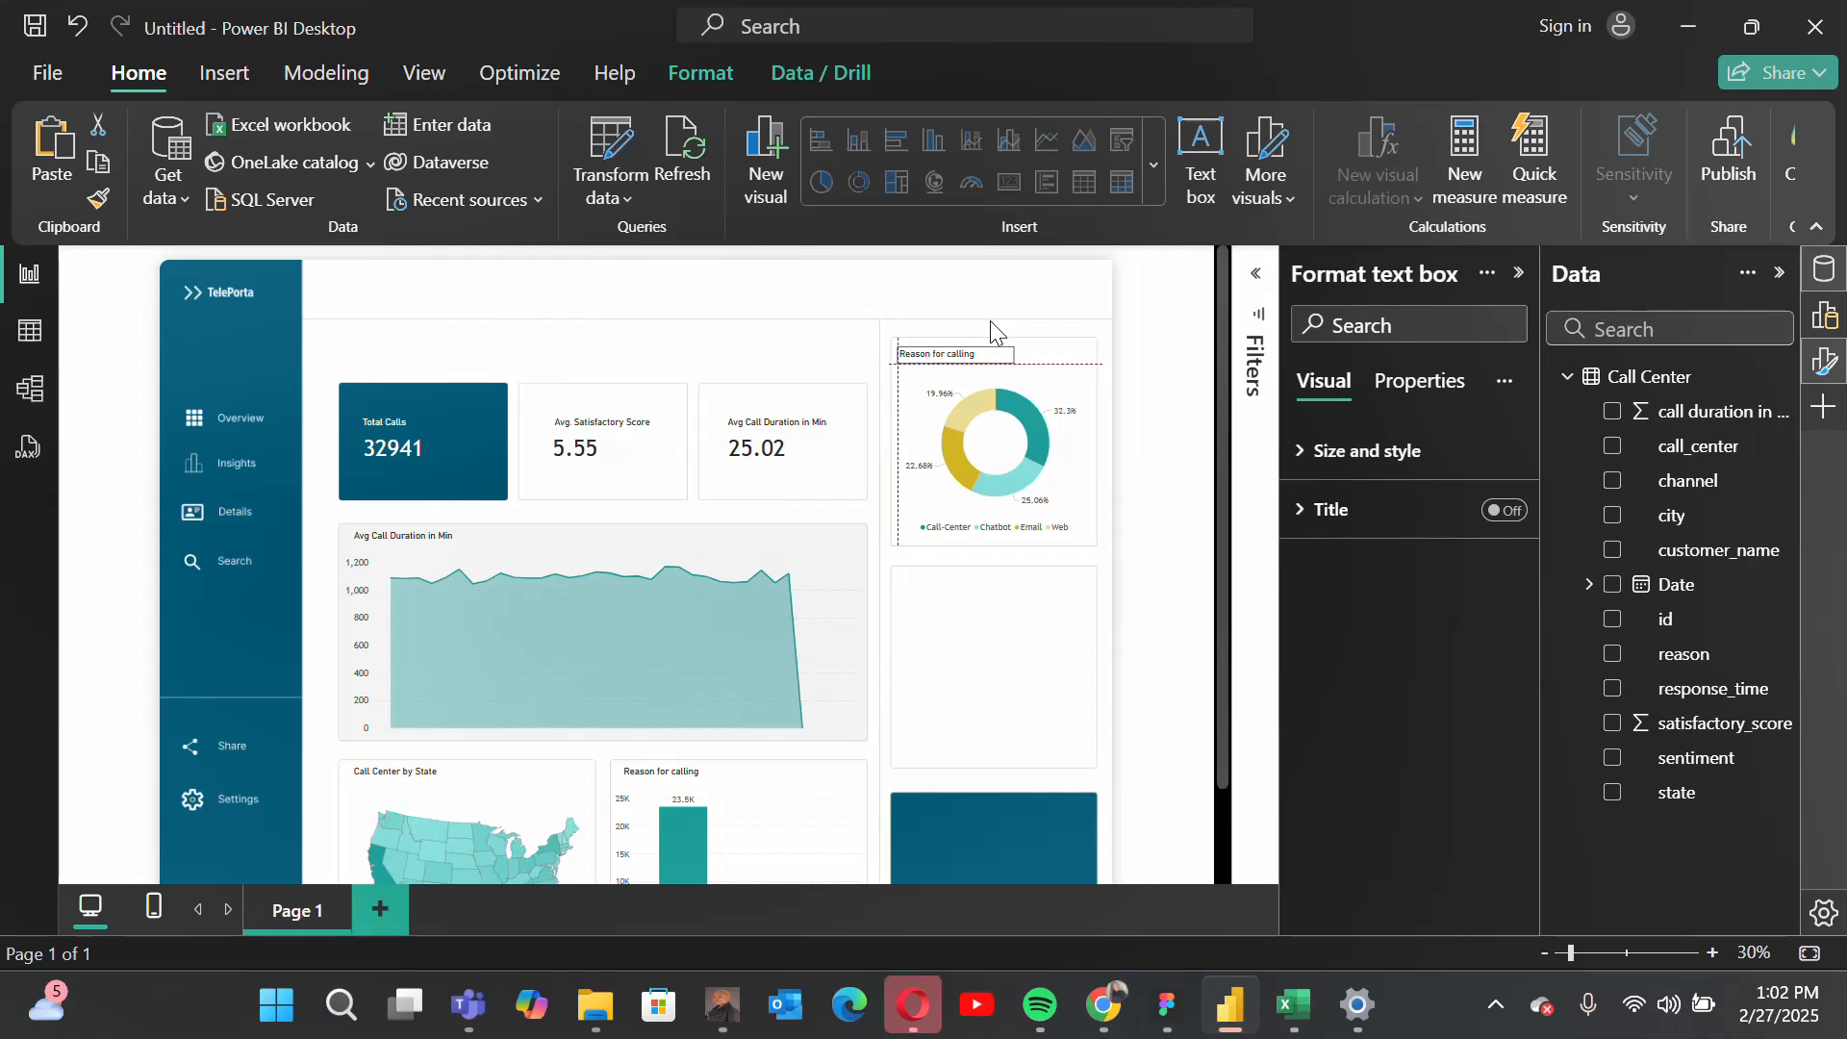
# Step: Change the copied heading's text above the donut to "Call Channels"
pyautogui.click(977, 343)
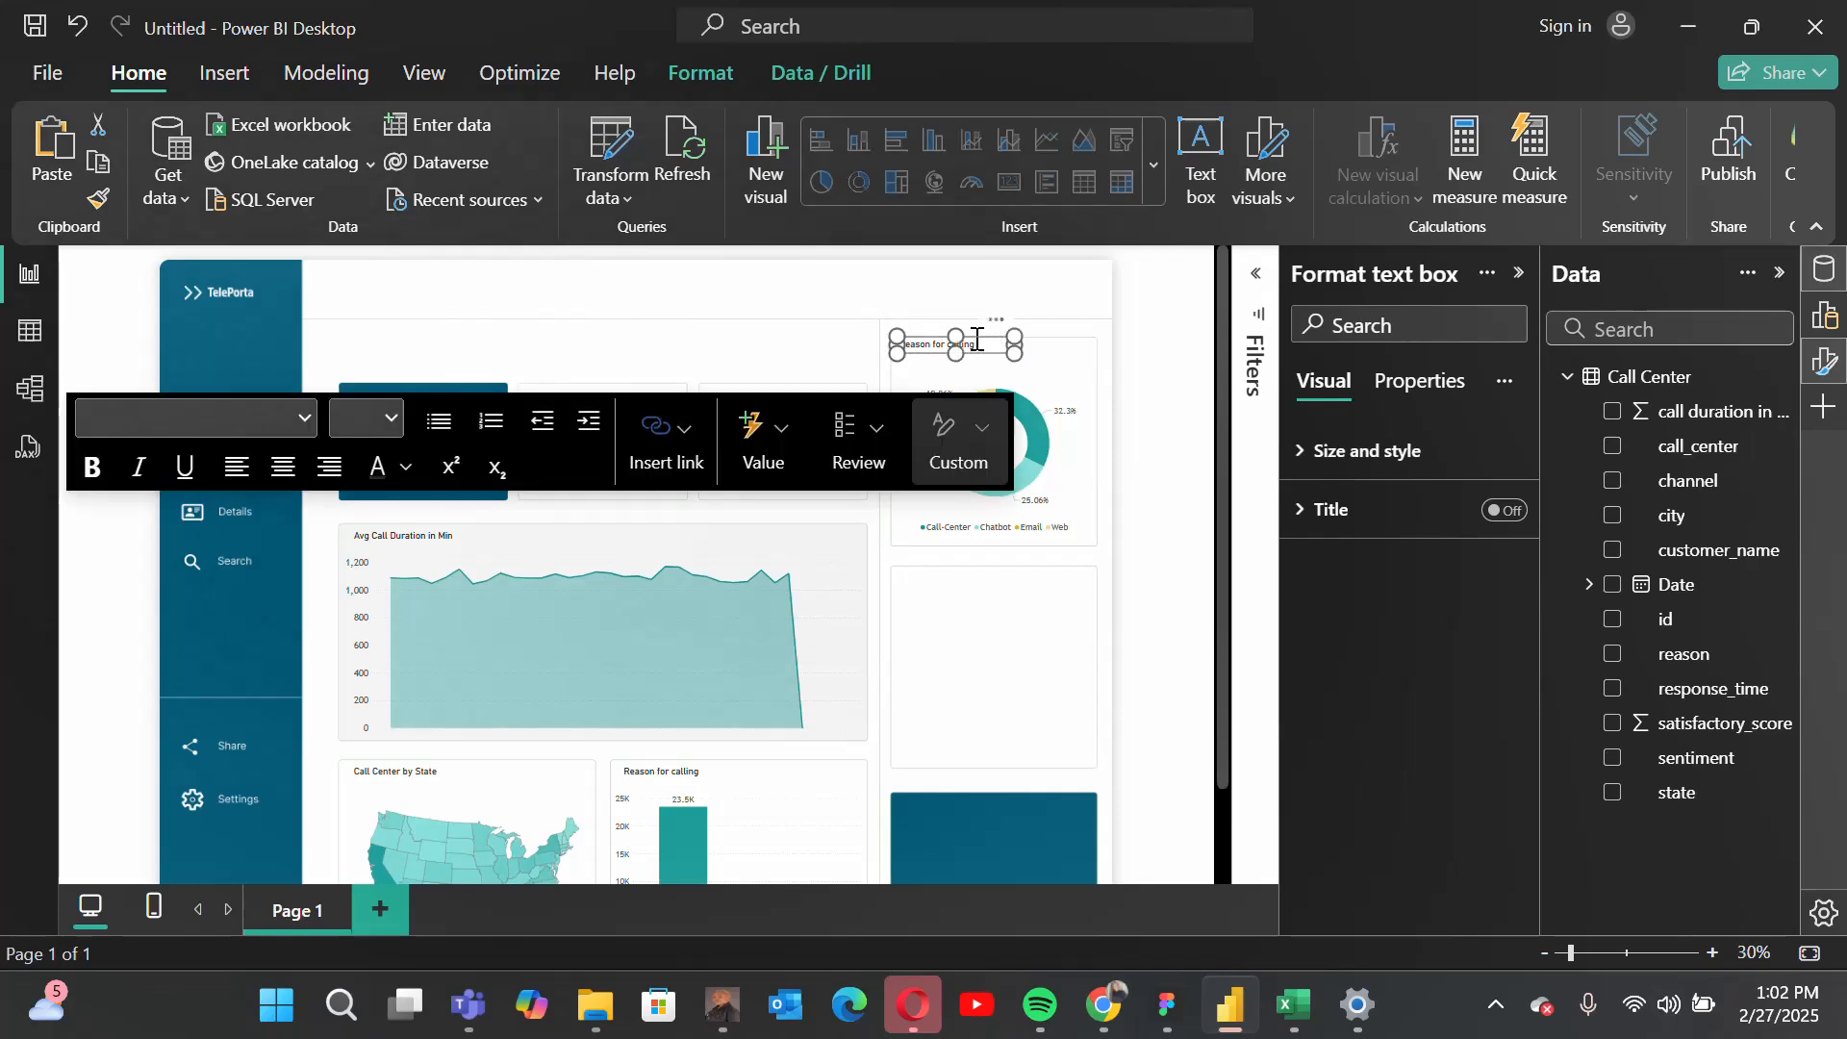
pyautogui.hotkey('ctrl', 'a')
pyautogui.write('Ca')
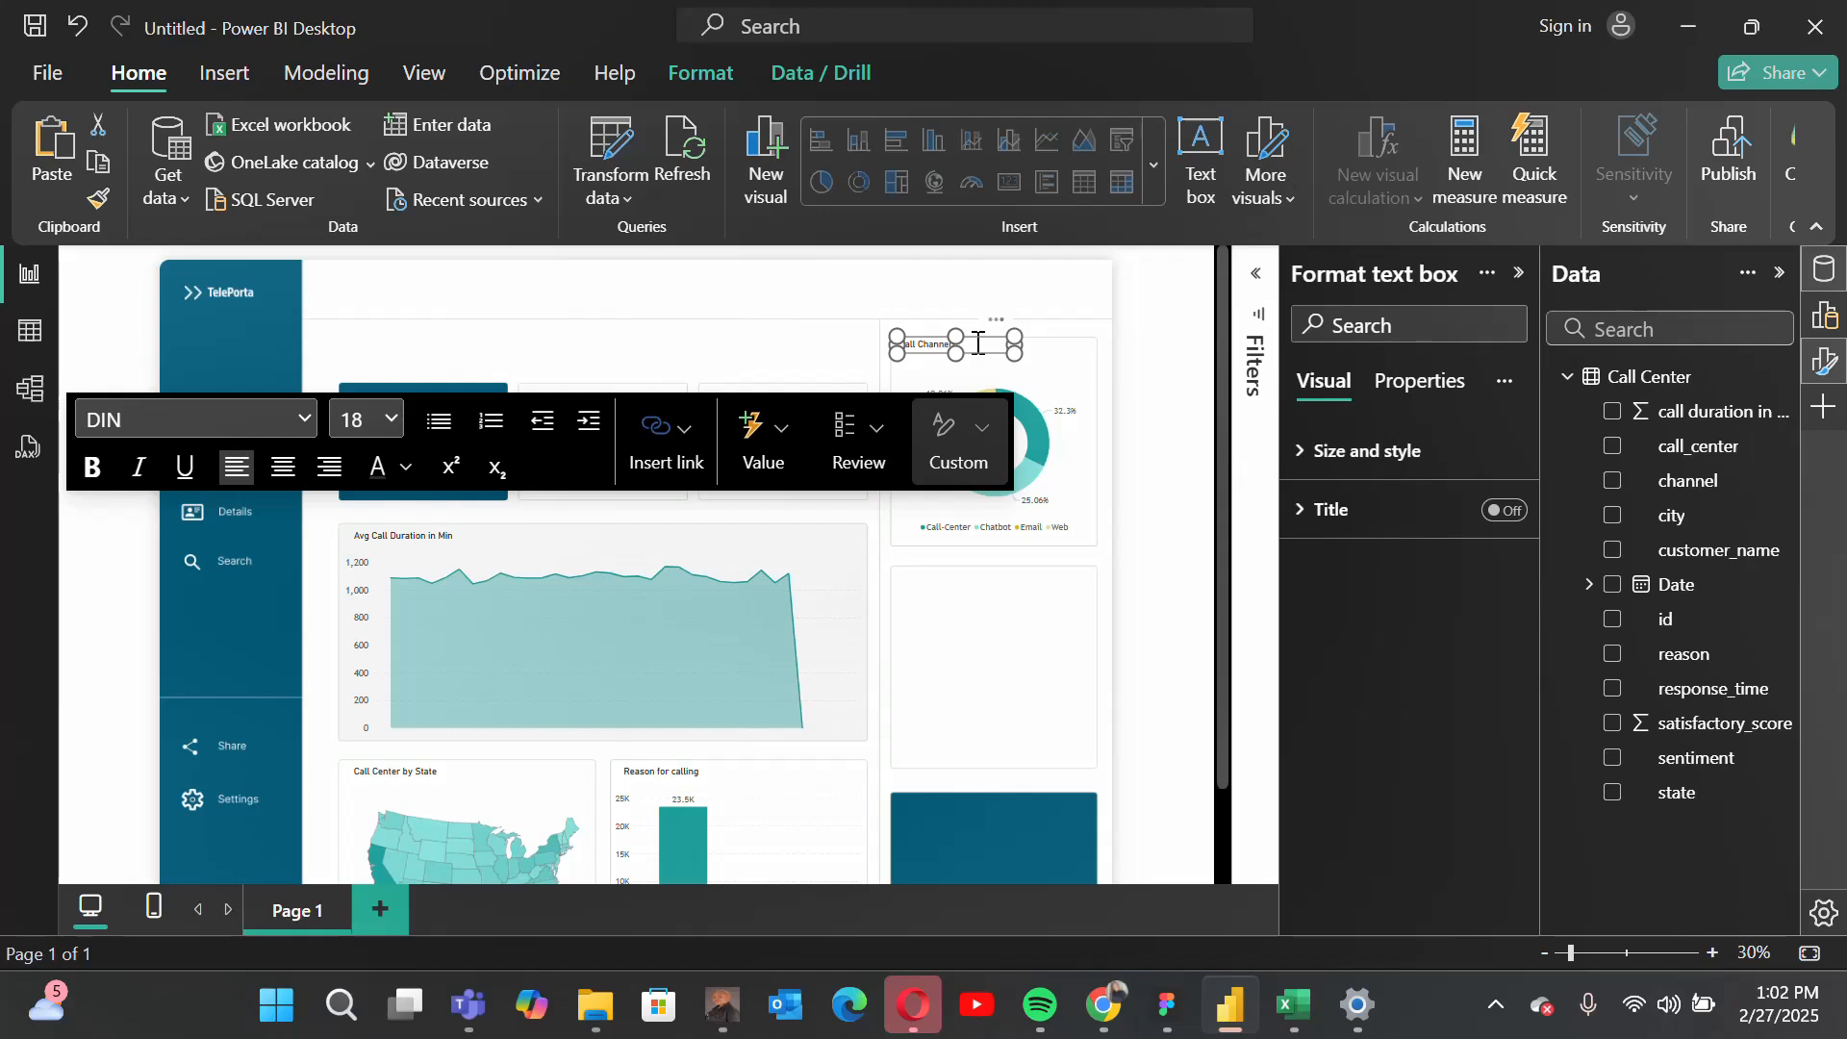
pyautogui.click(1155, 624)
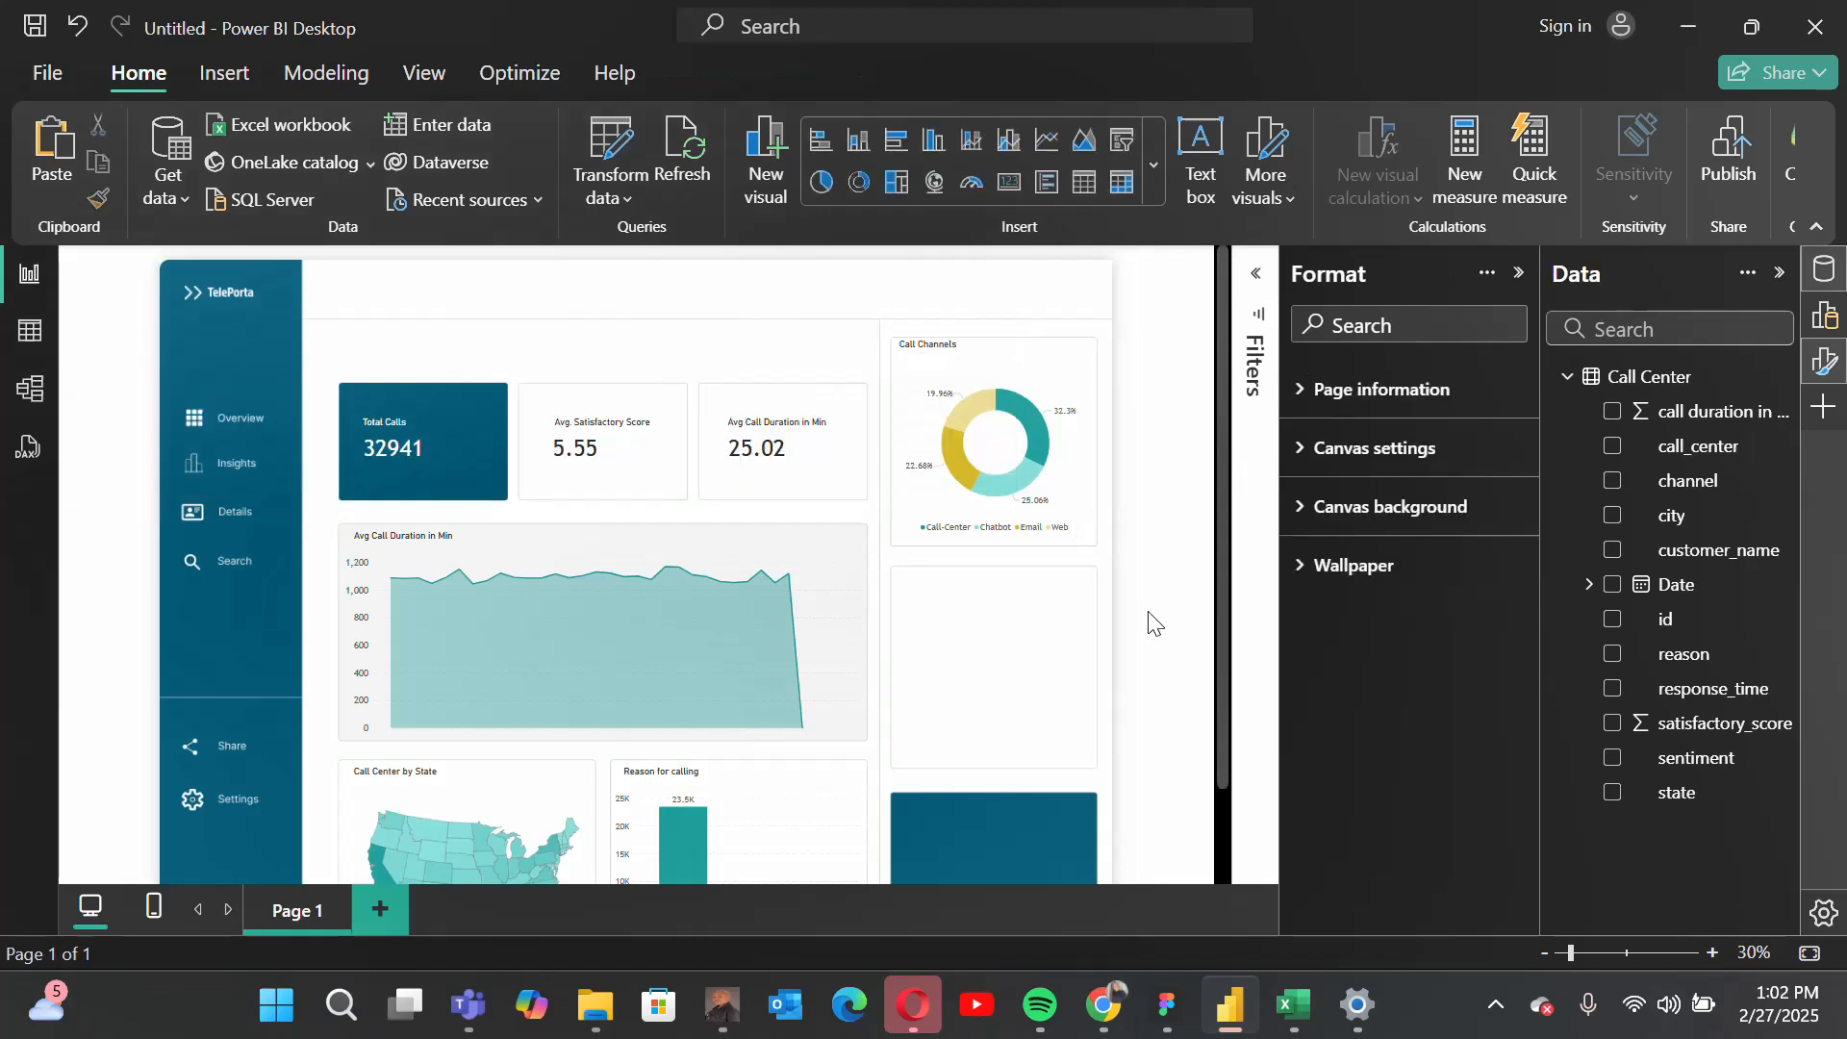
# Step: Insert an empty stacked bar chart on the report page
pyautogui.scroll(-1, 978, 631)
pyautogui.scroll(-1, 978, 632)
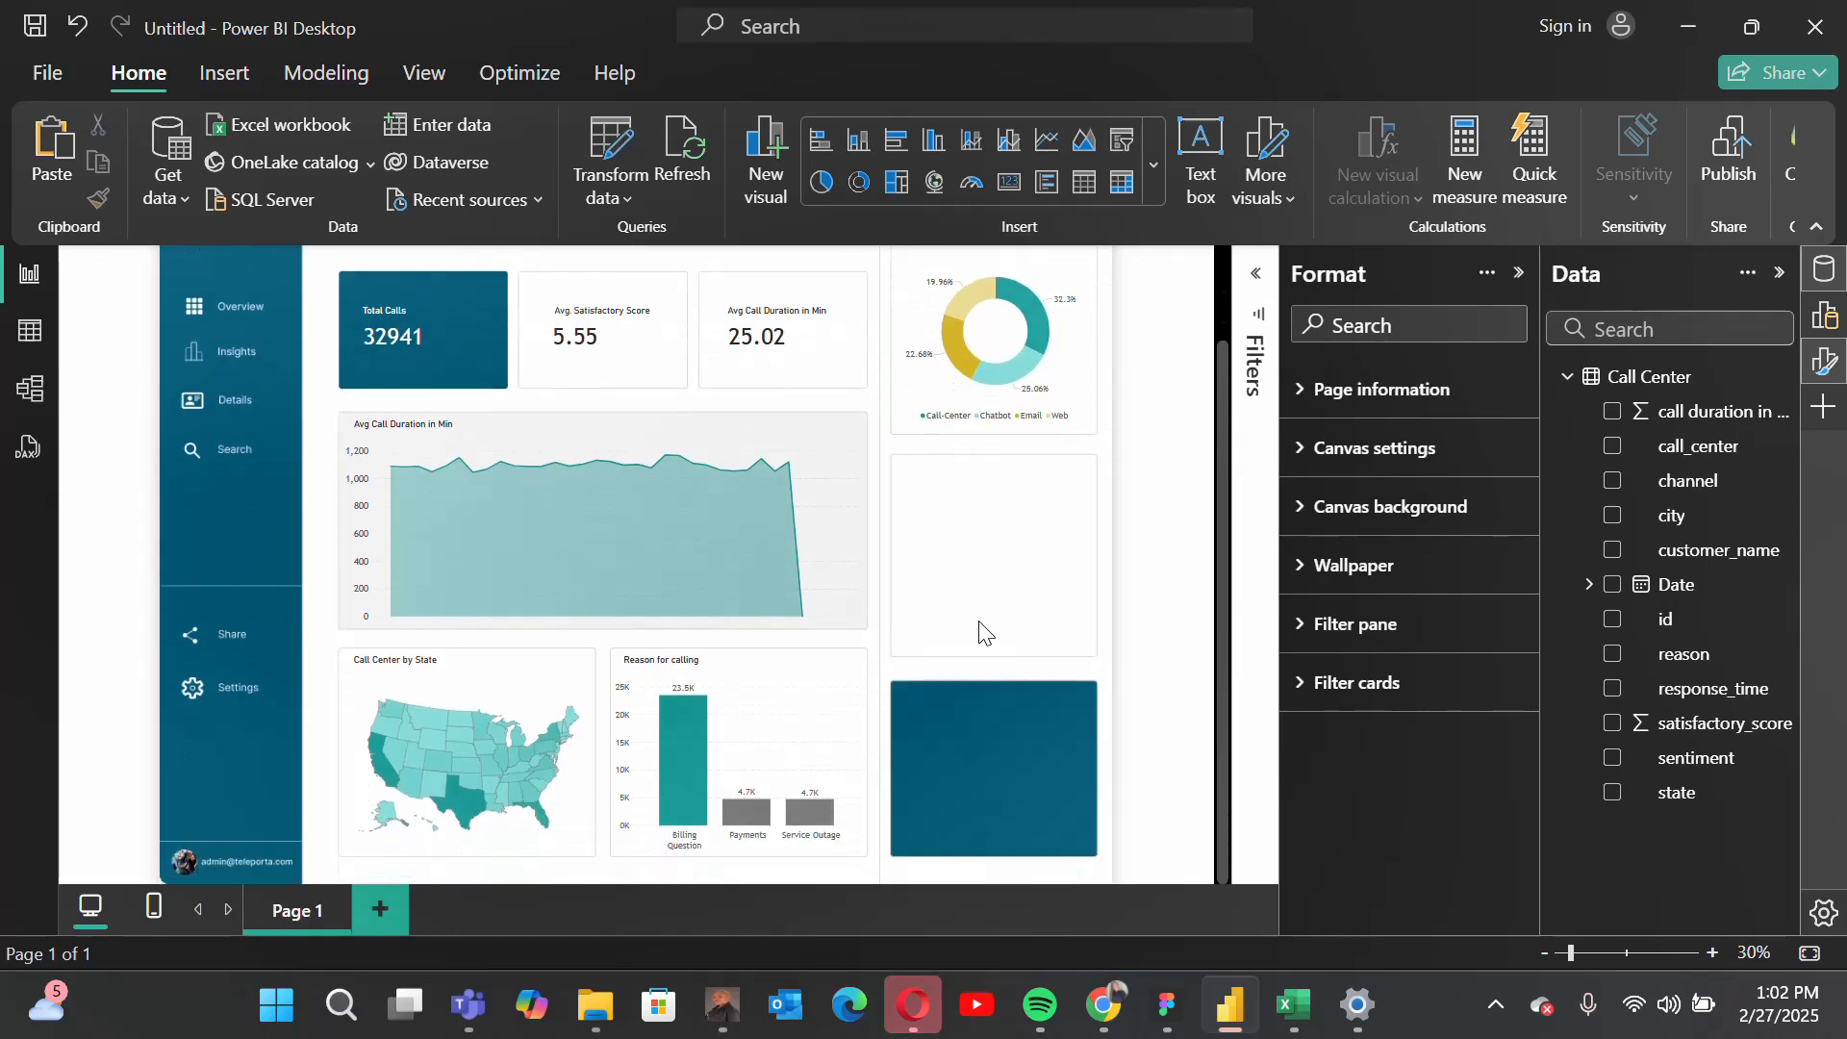
pyautogui.scroll(1, 979, 631)
pyautogui.scroll(-1, 978, 631)
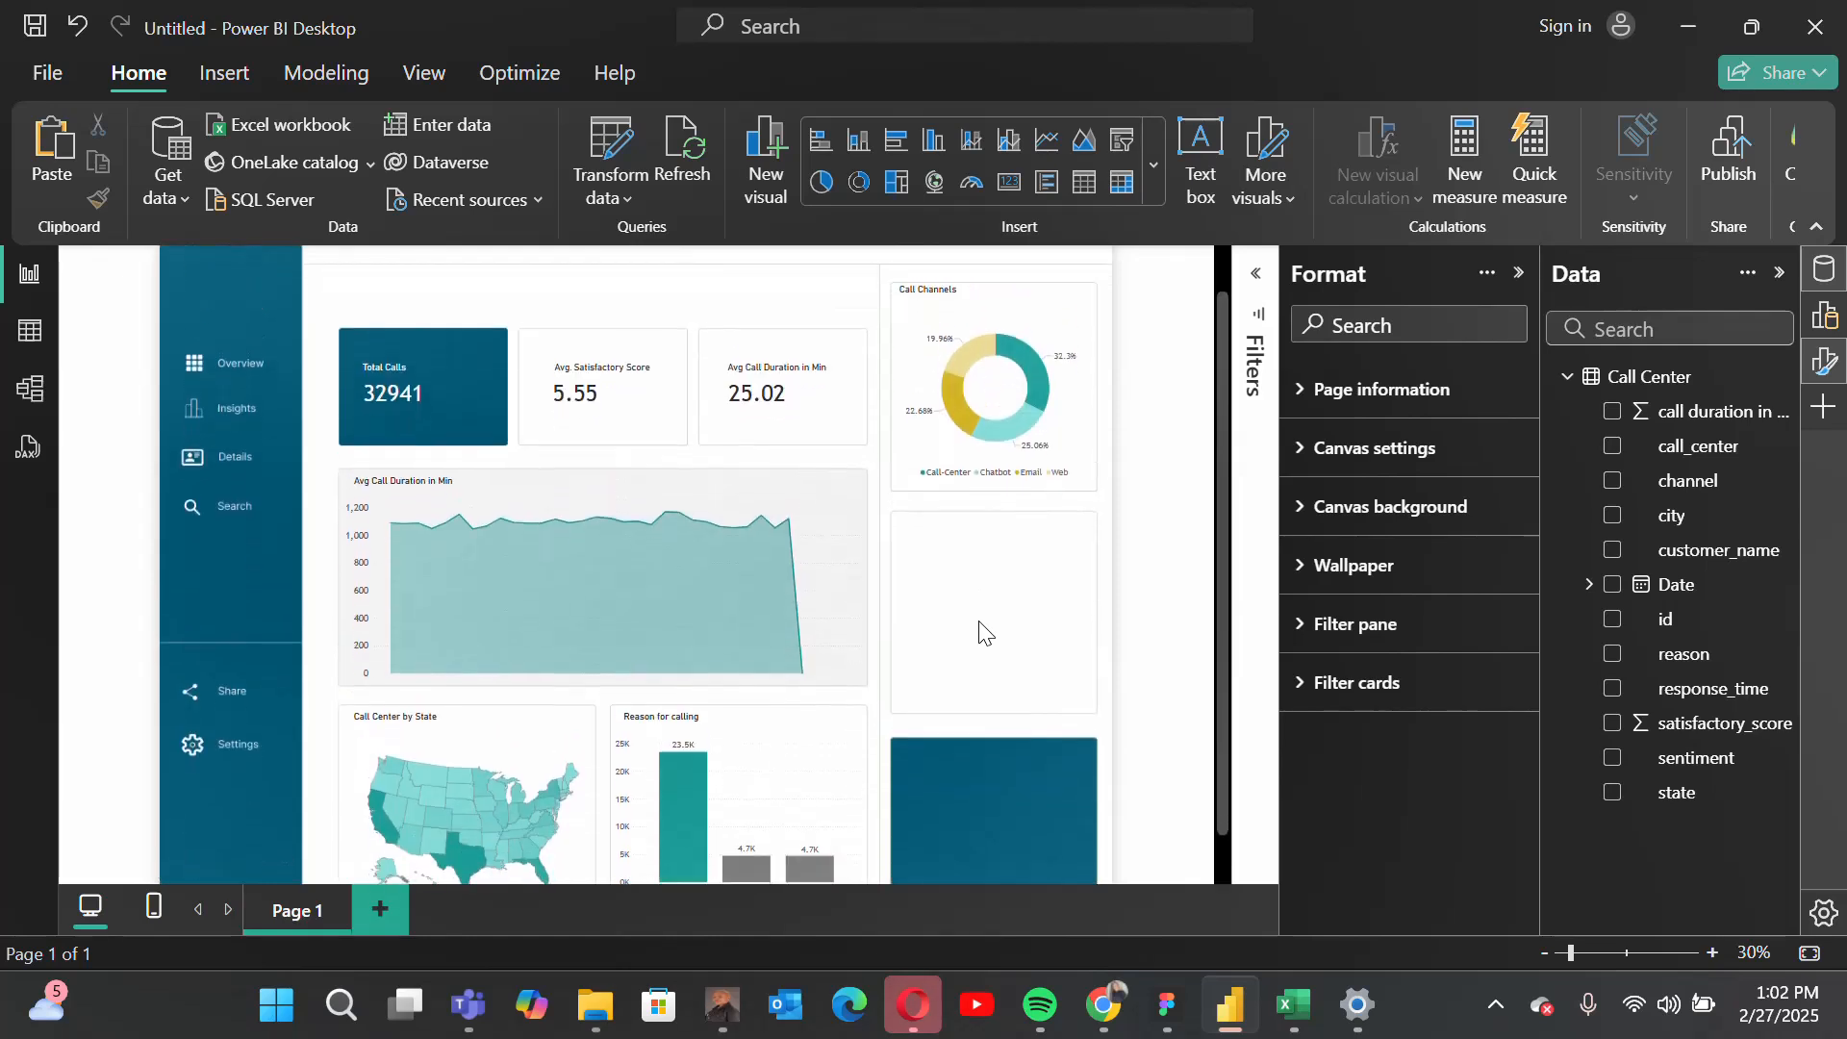
pyautogui.scroll(1, 978, 631)
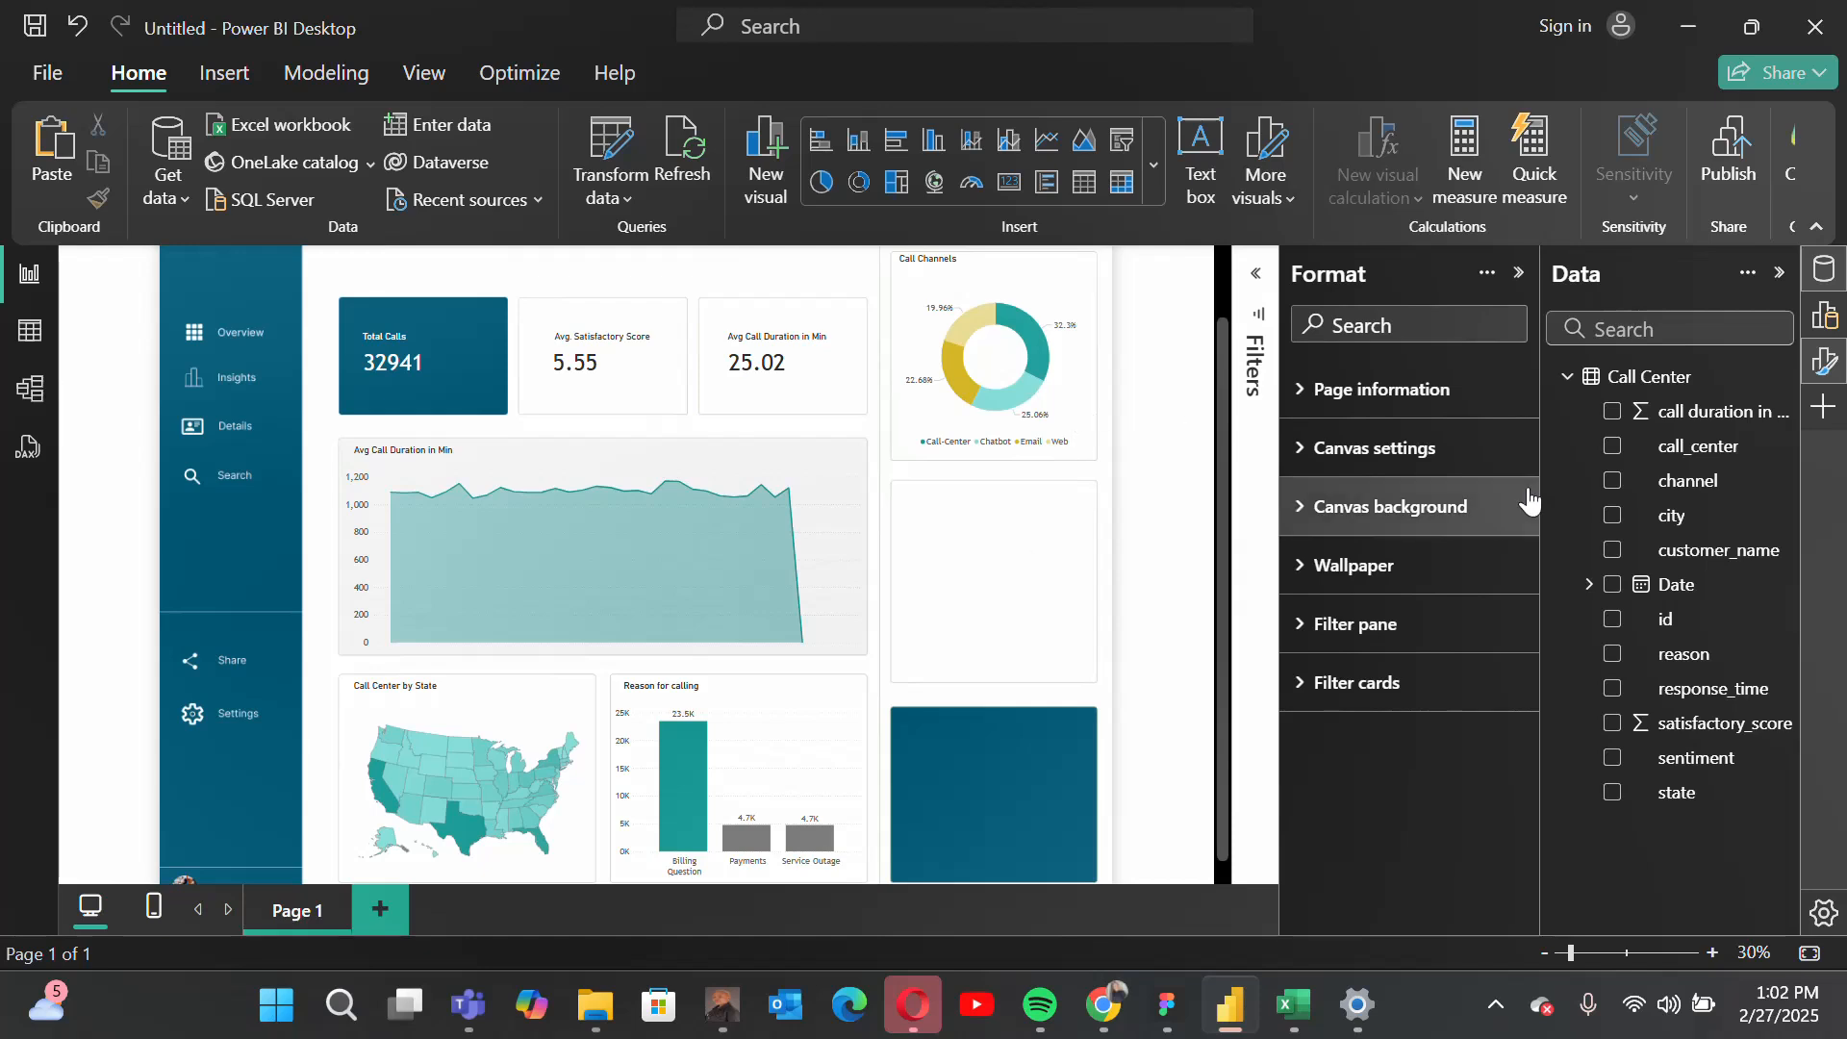
pyautogui.click(1517, 274)
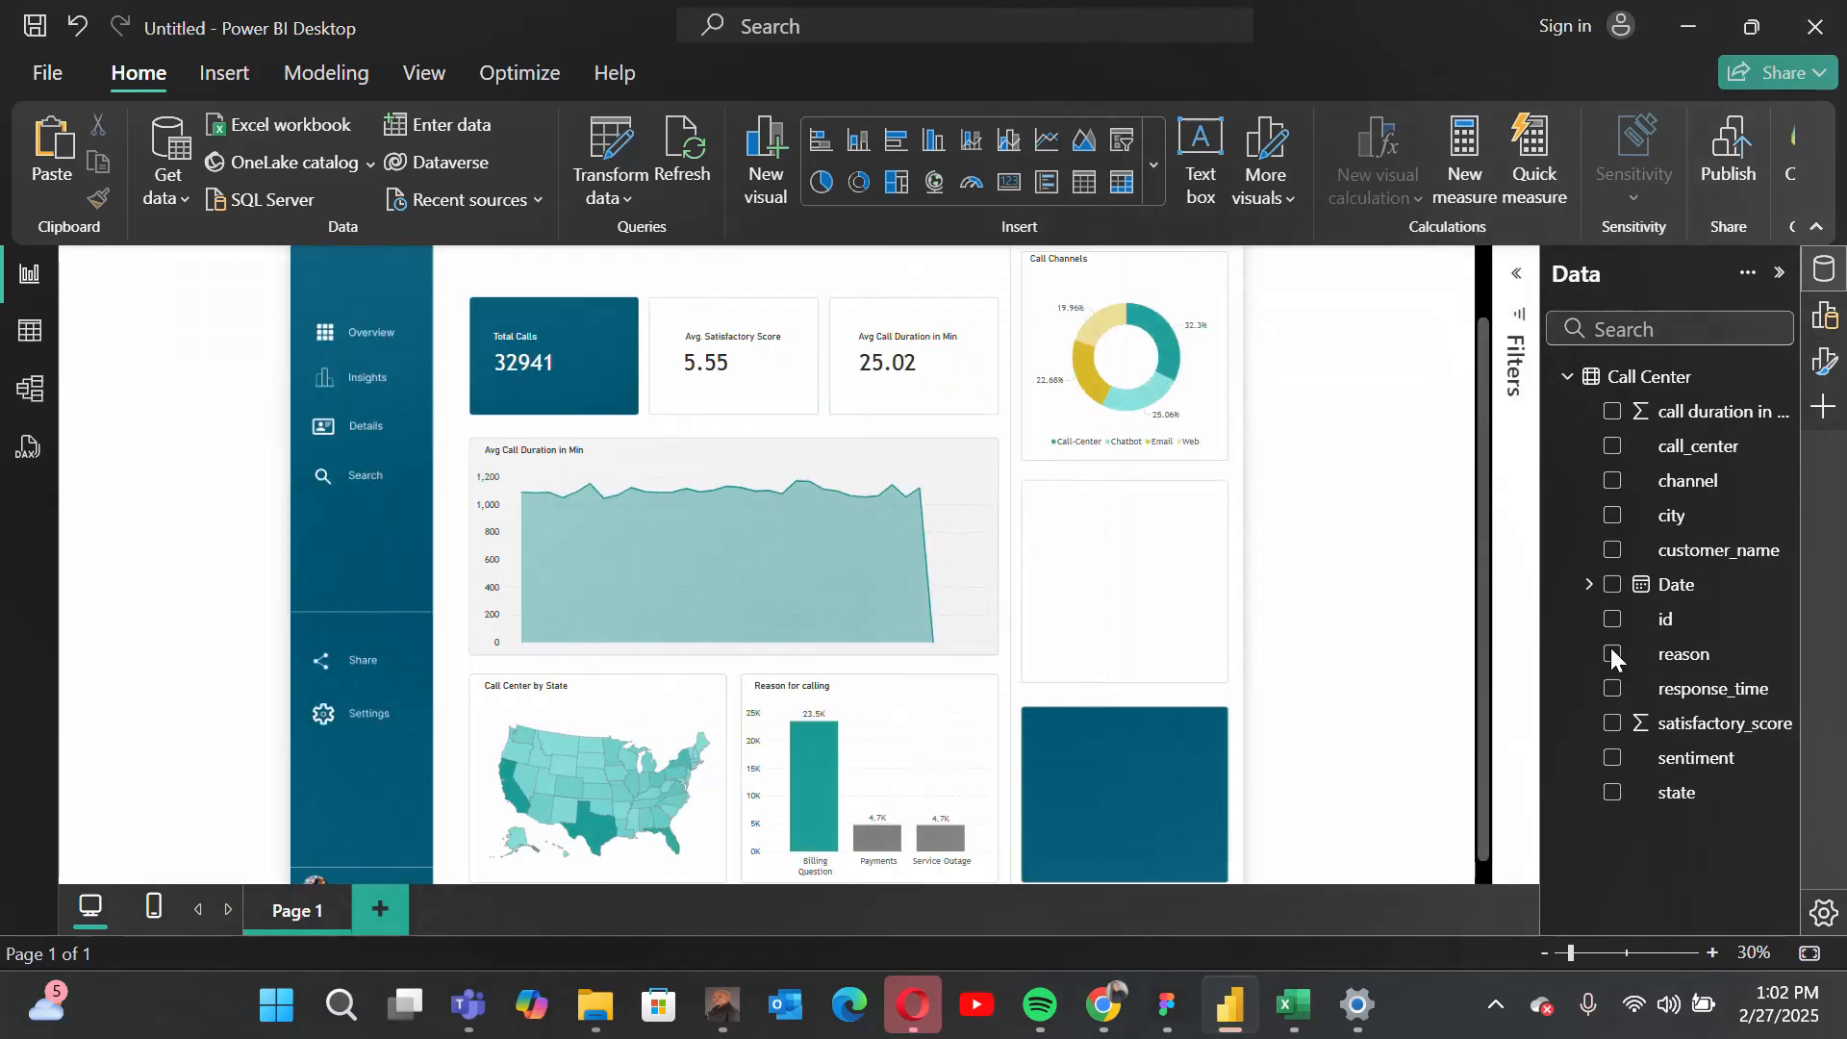
pyautogui.click(1825, 316)
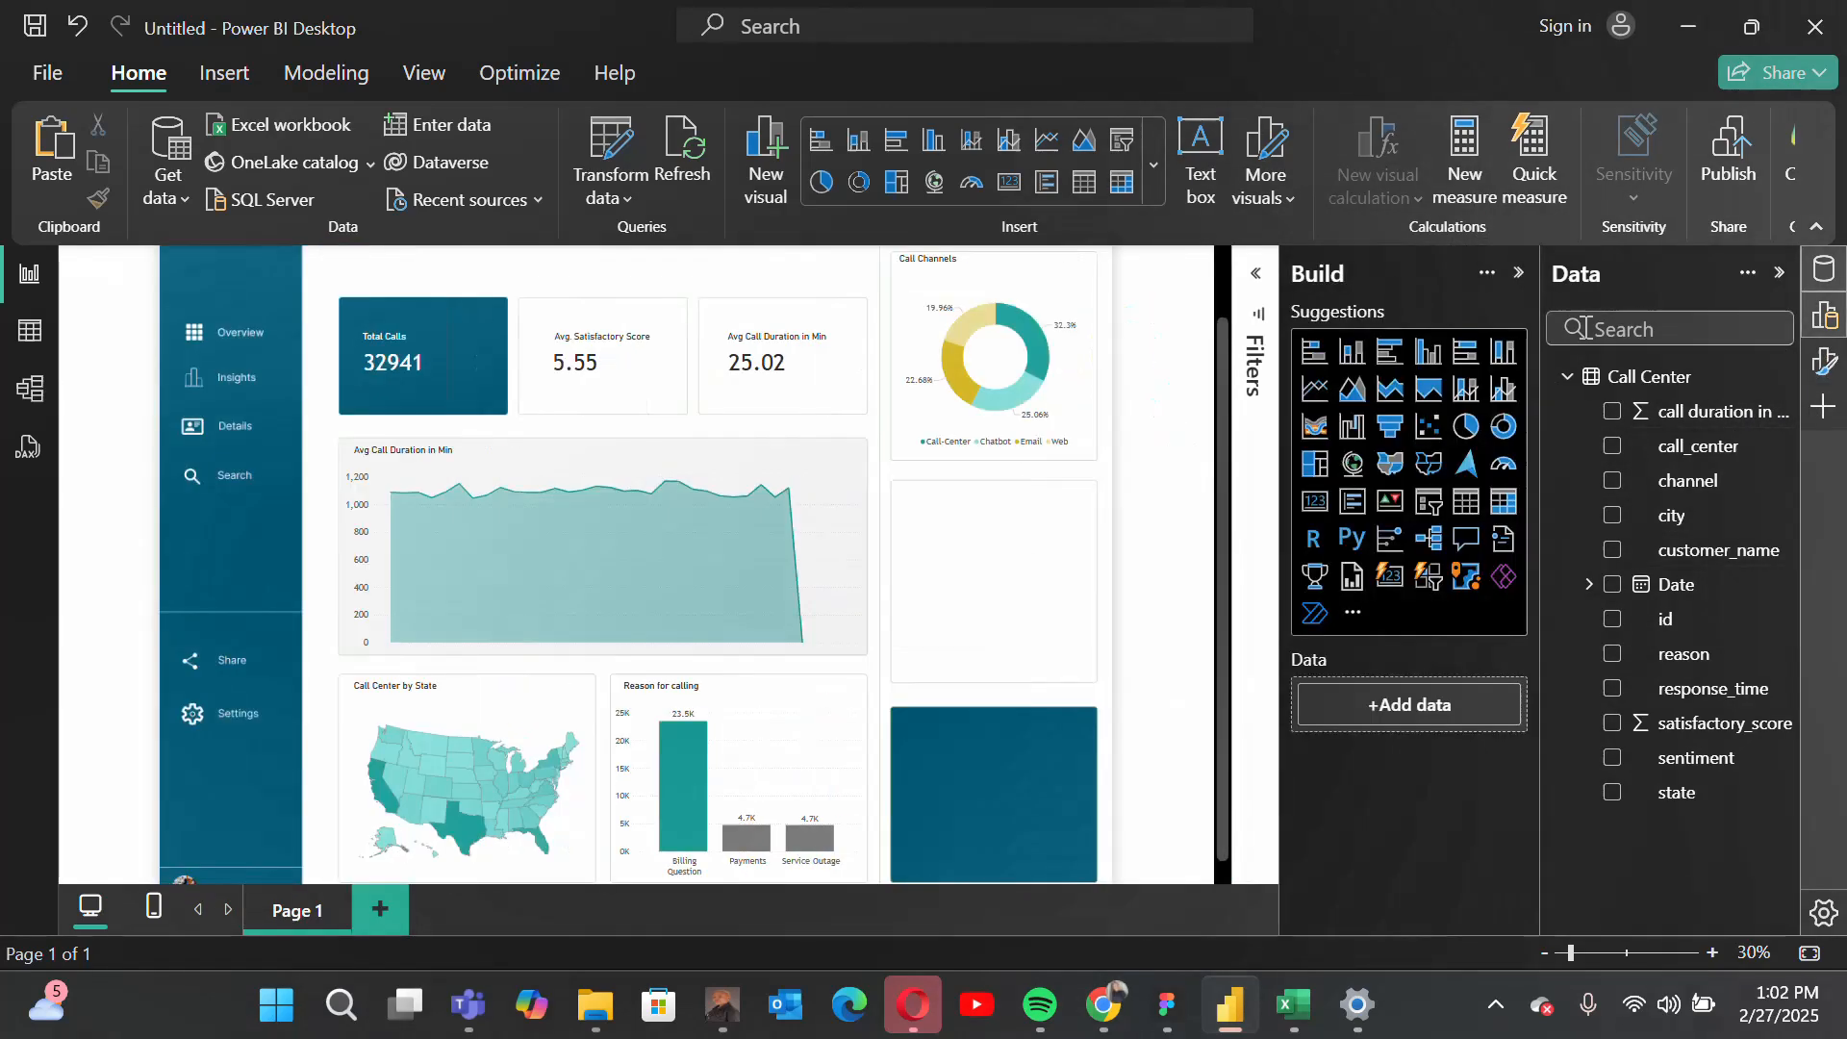
pyautogui.click(1314, 353)
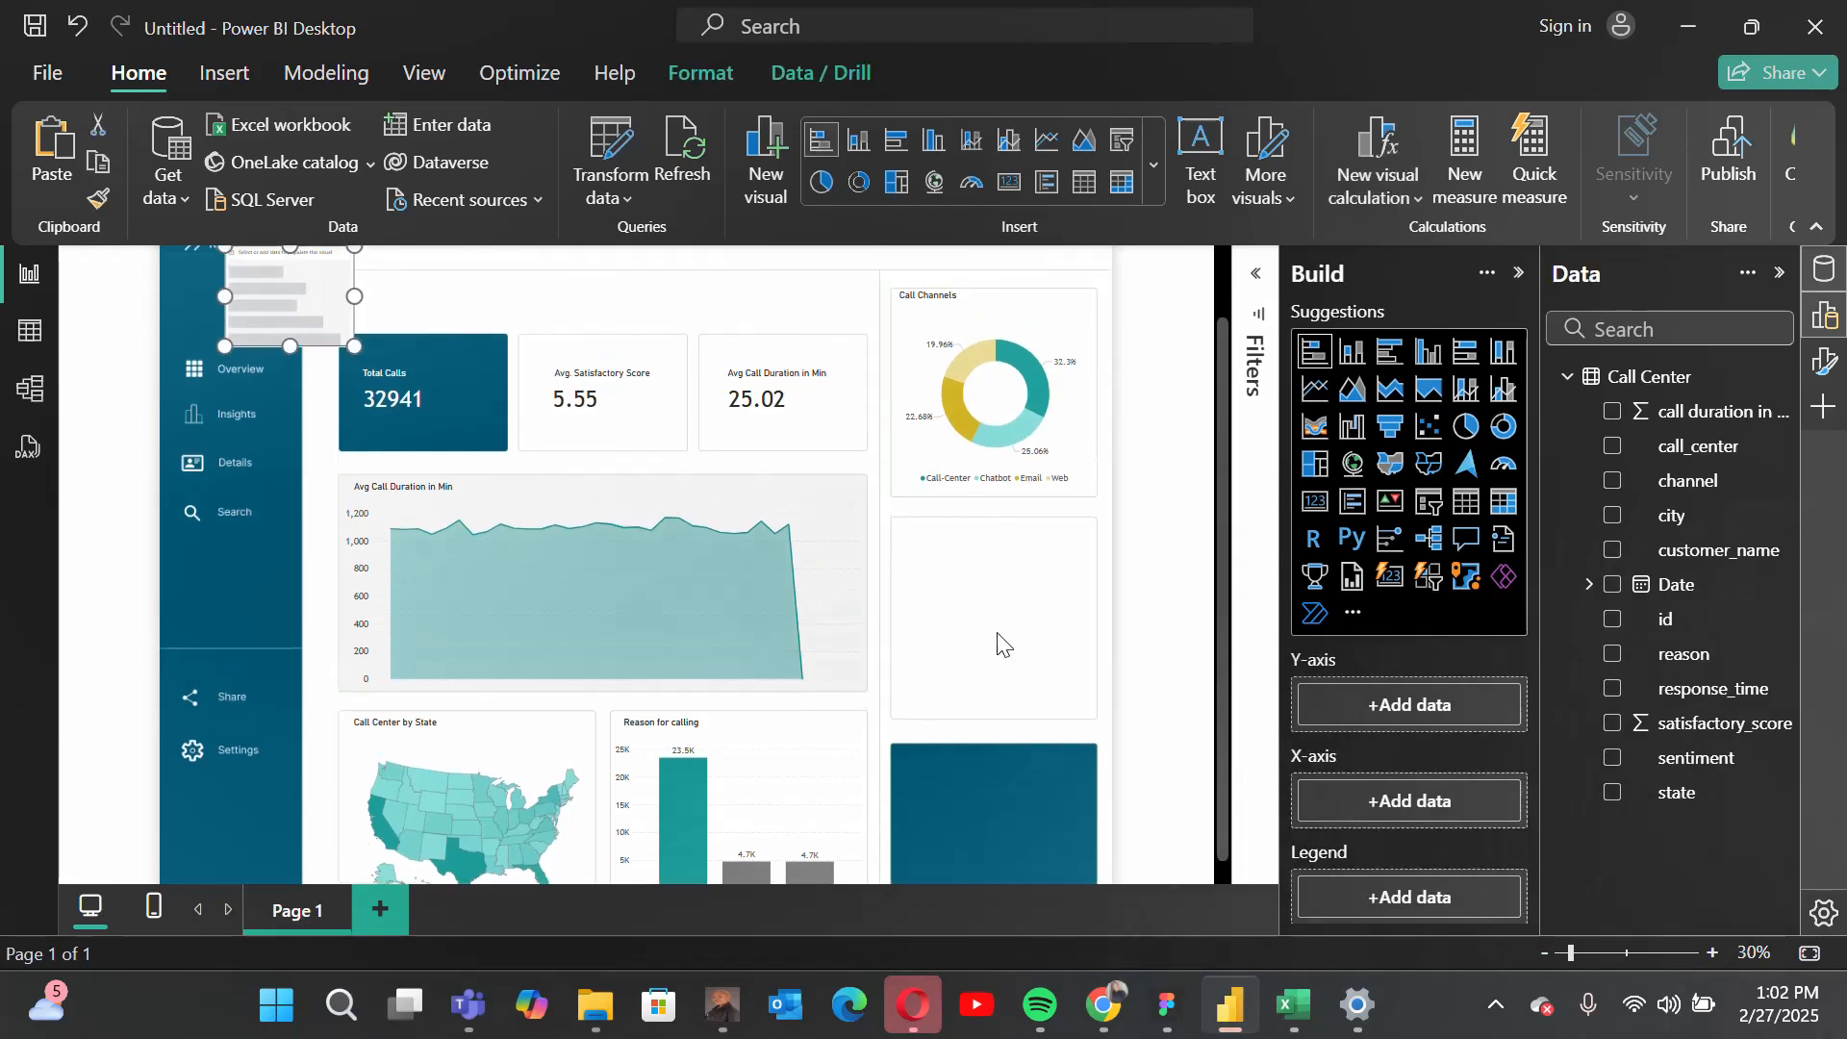
# Step: Move the new bar chart into the empty card below the donut and resize it to fit, leaving heading space
pyautogui.moveTo(354, 345); pyautogui.dragTo(469, 476)
pyautogui.moveTo(452, 274); pyautogui.dragTo(1036, 548)
pyautogui.moveTo(1069, 625); pyautogui.dragTo(1094, 635)
pyautogui.moveTo(991, 536); pyautogui.dragTo(994, 558)
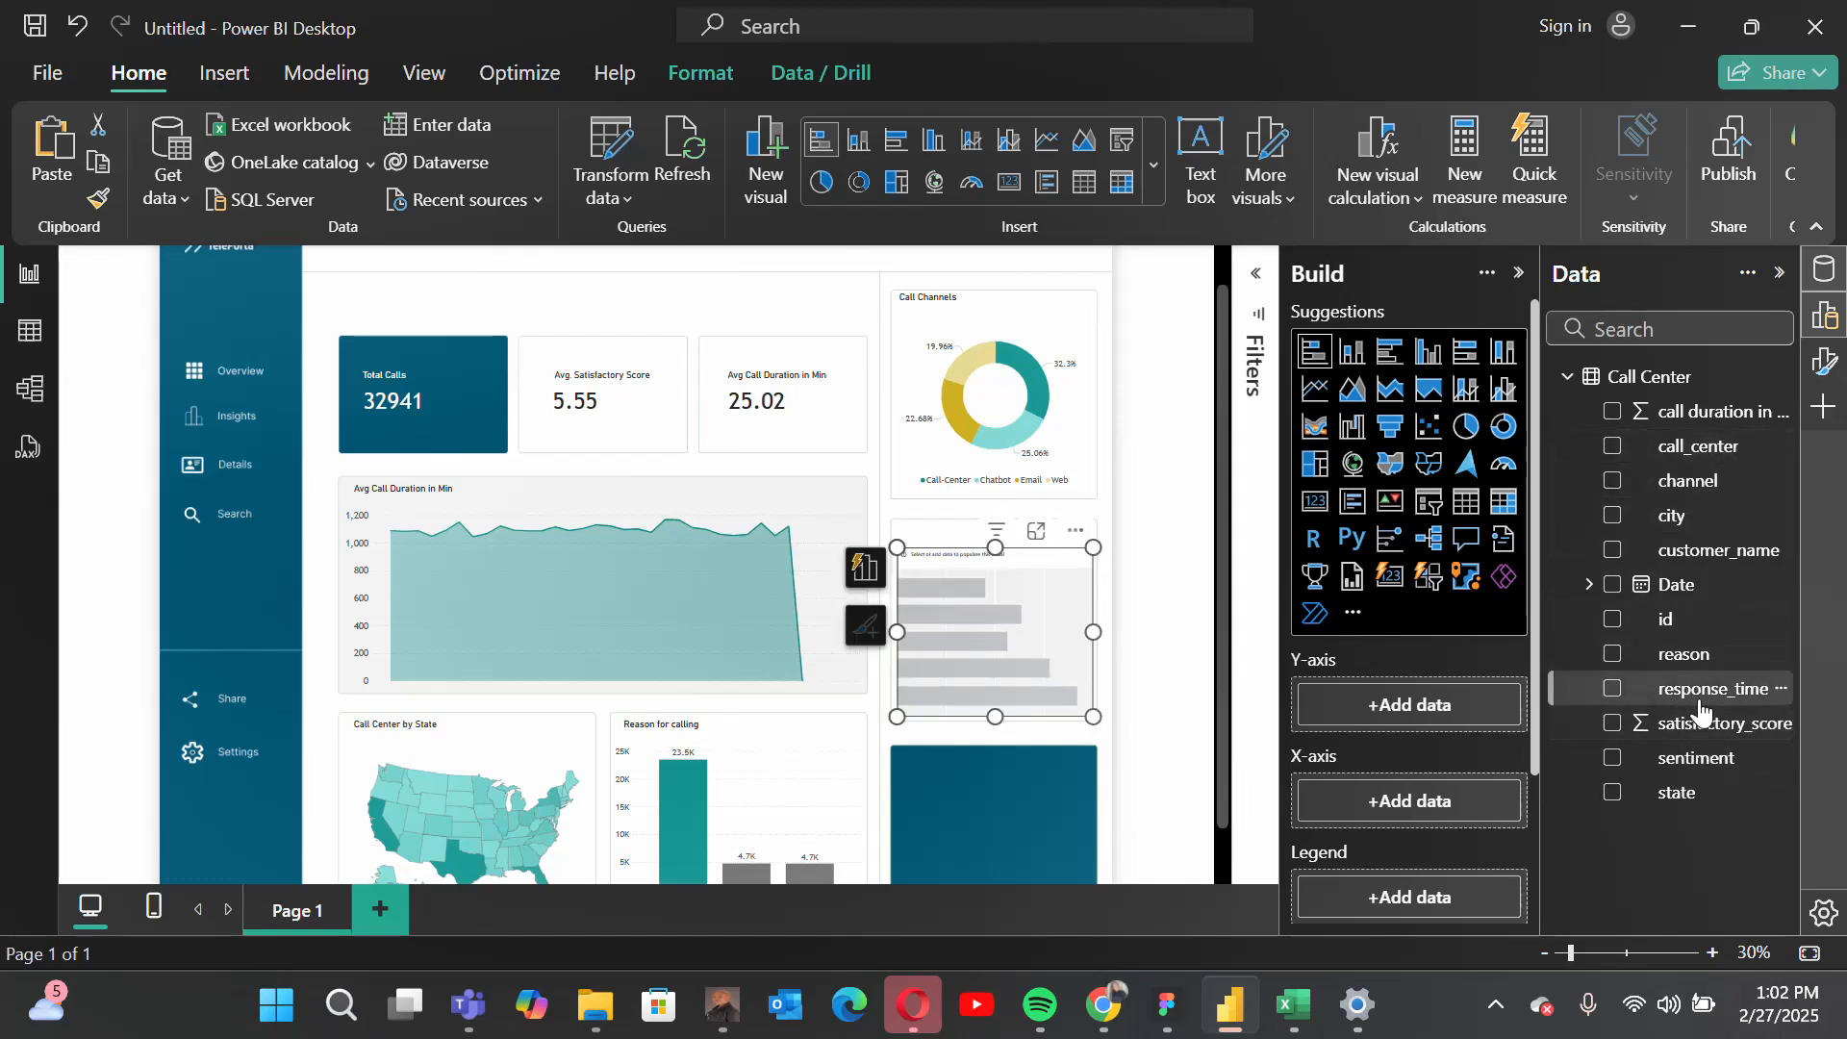
# Step: Plot the count of call_center on the X-axis by response_time on the Y-axis, and turn off the bar chart's title
pyautogui.moveTo(1707, 696); pyautogui.dragTo(1459, 713)
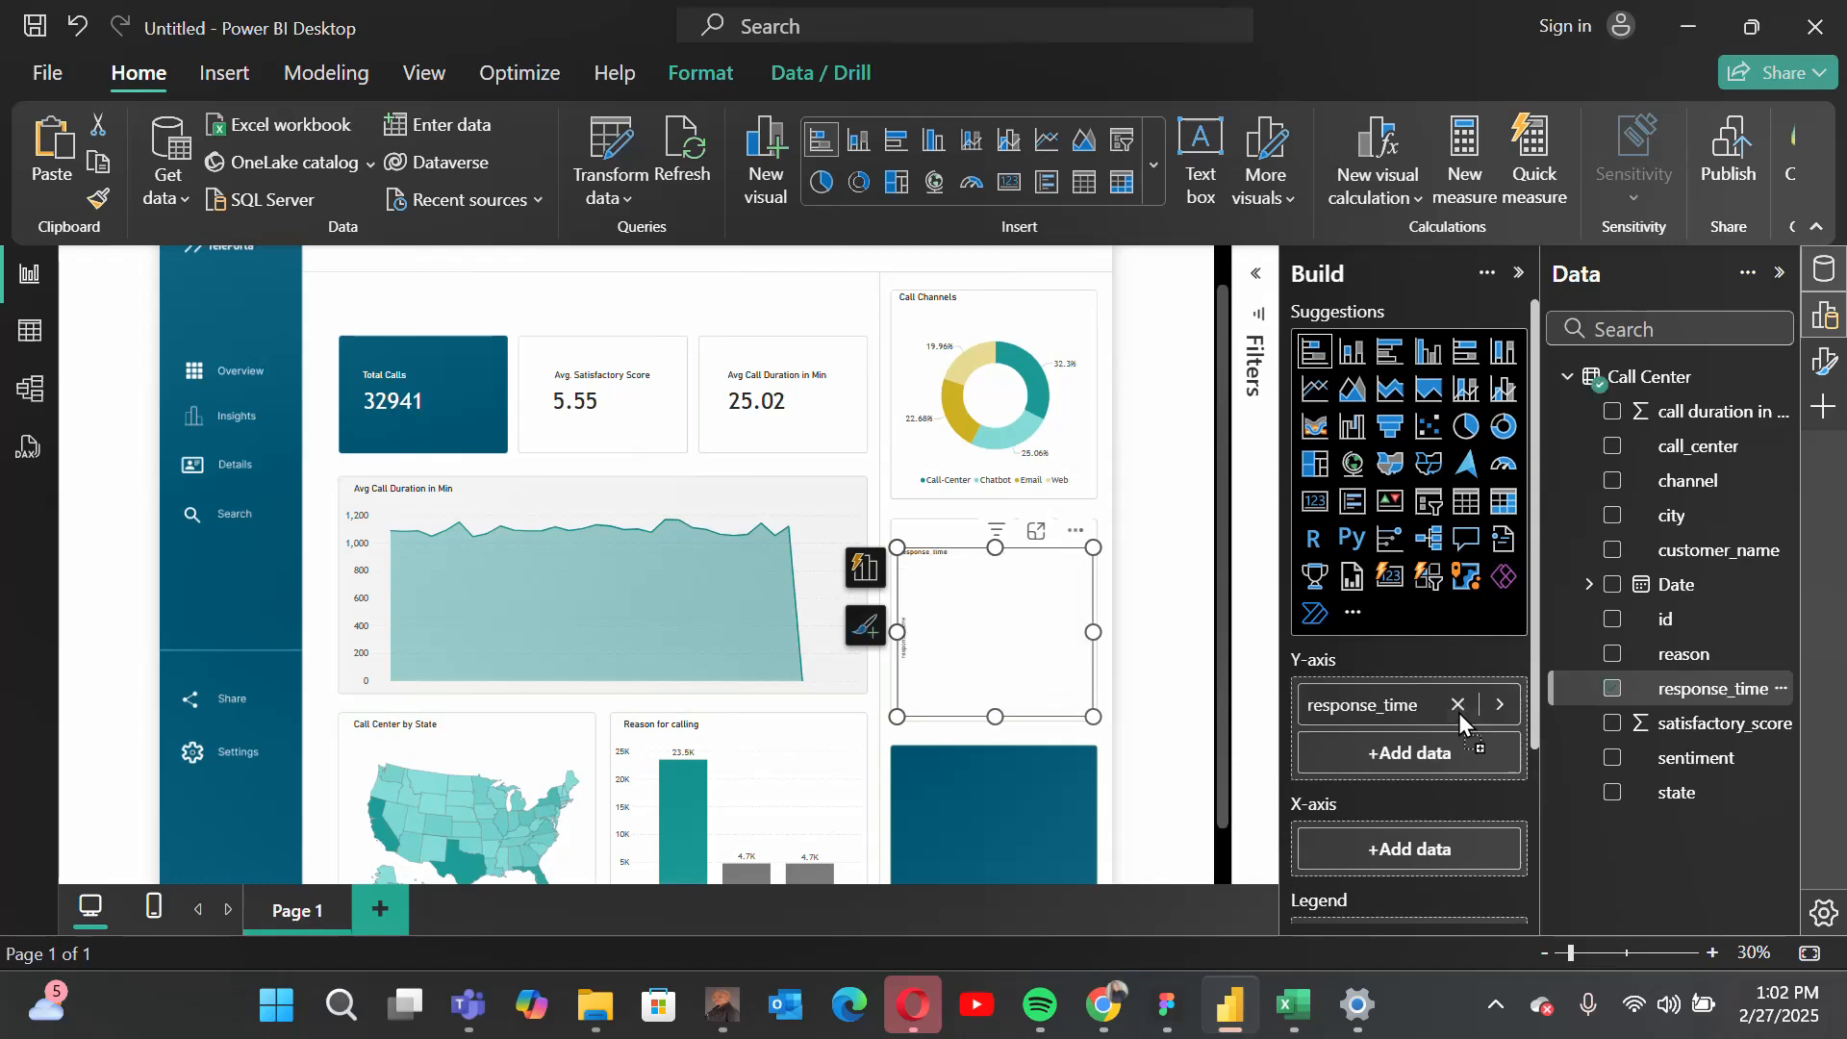
pyautogui.moveTo(1693, 448); pyautogui.dragTo(1423, 848)
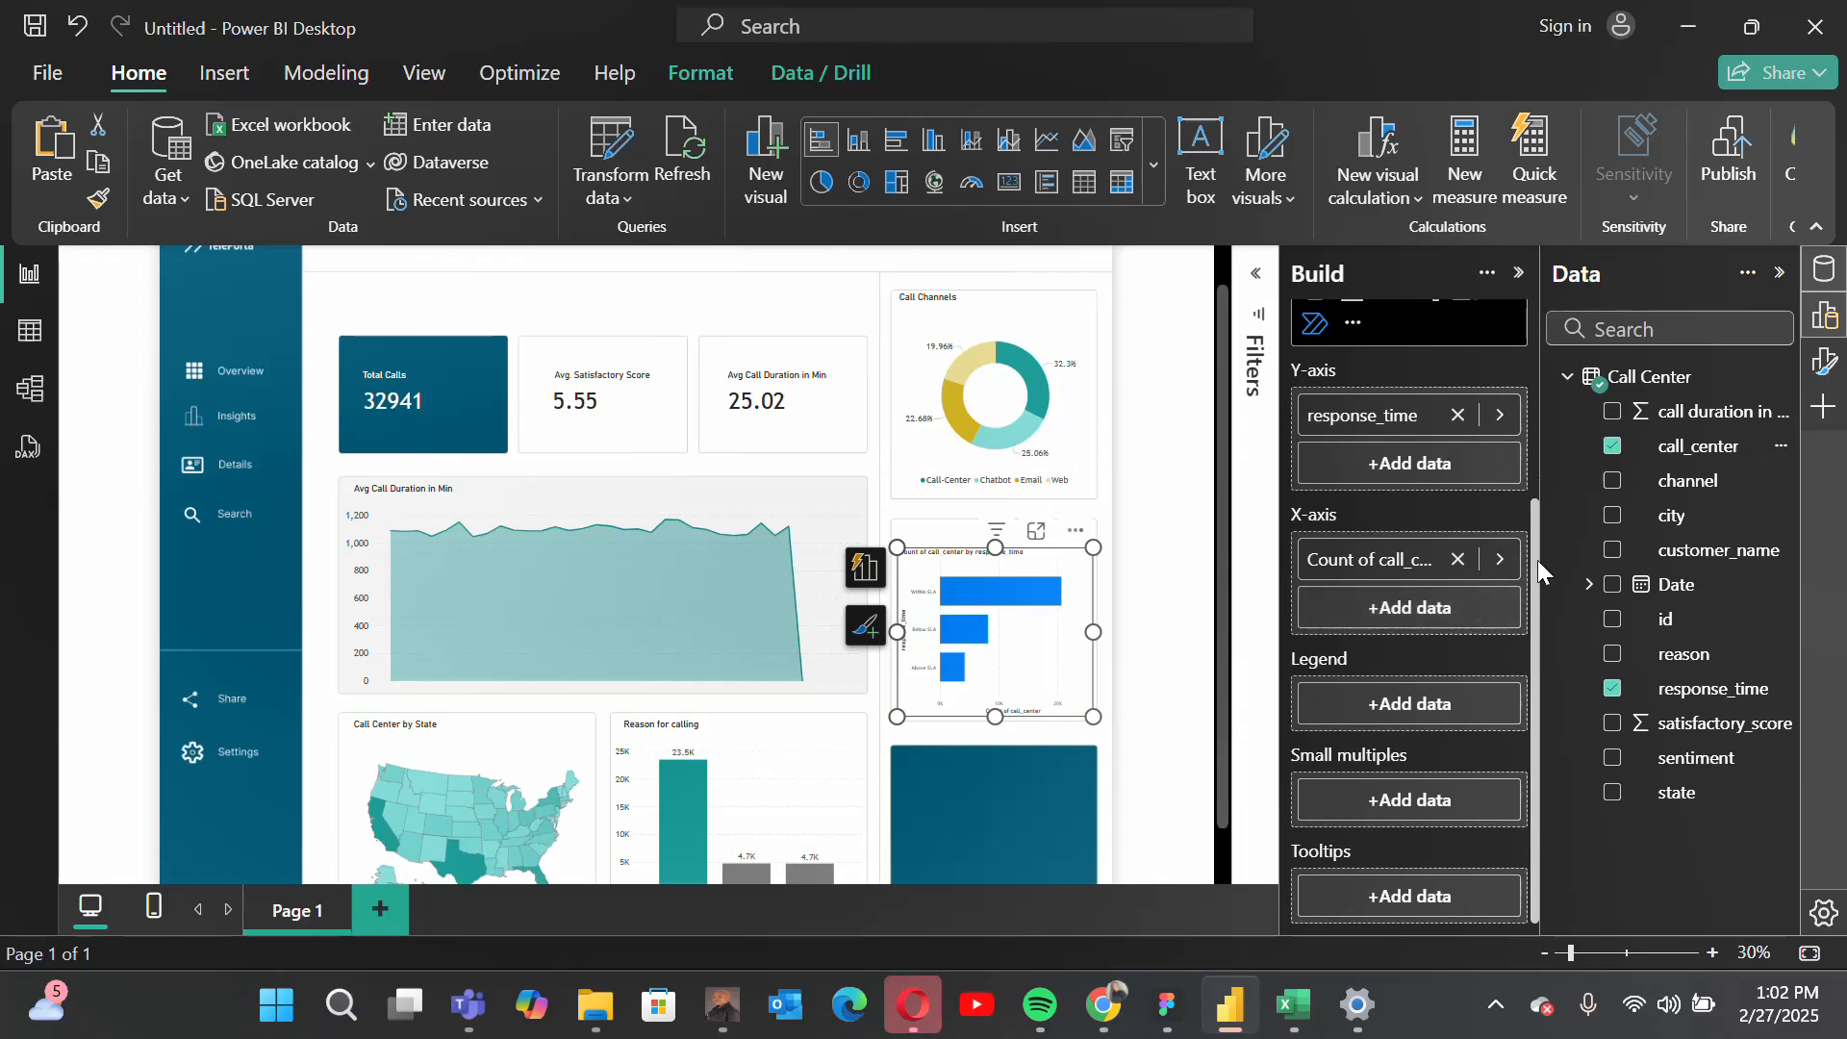
pyautogui.click(1832, 363)
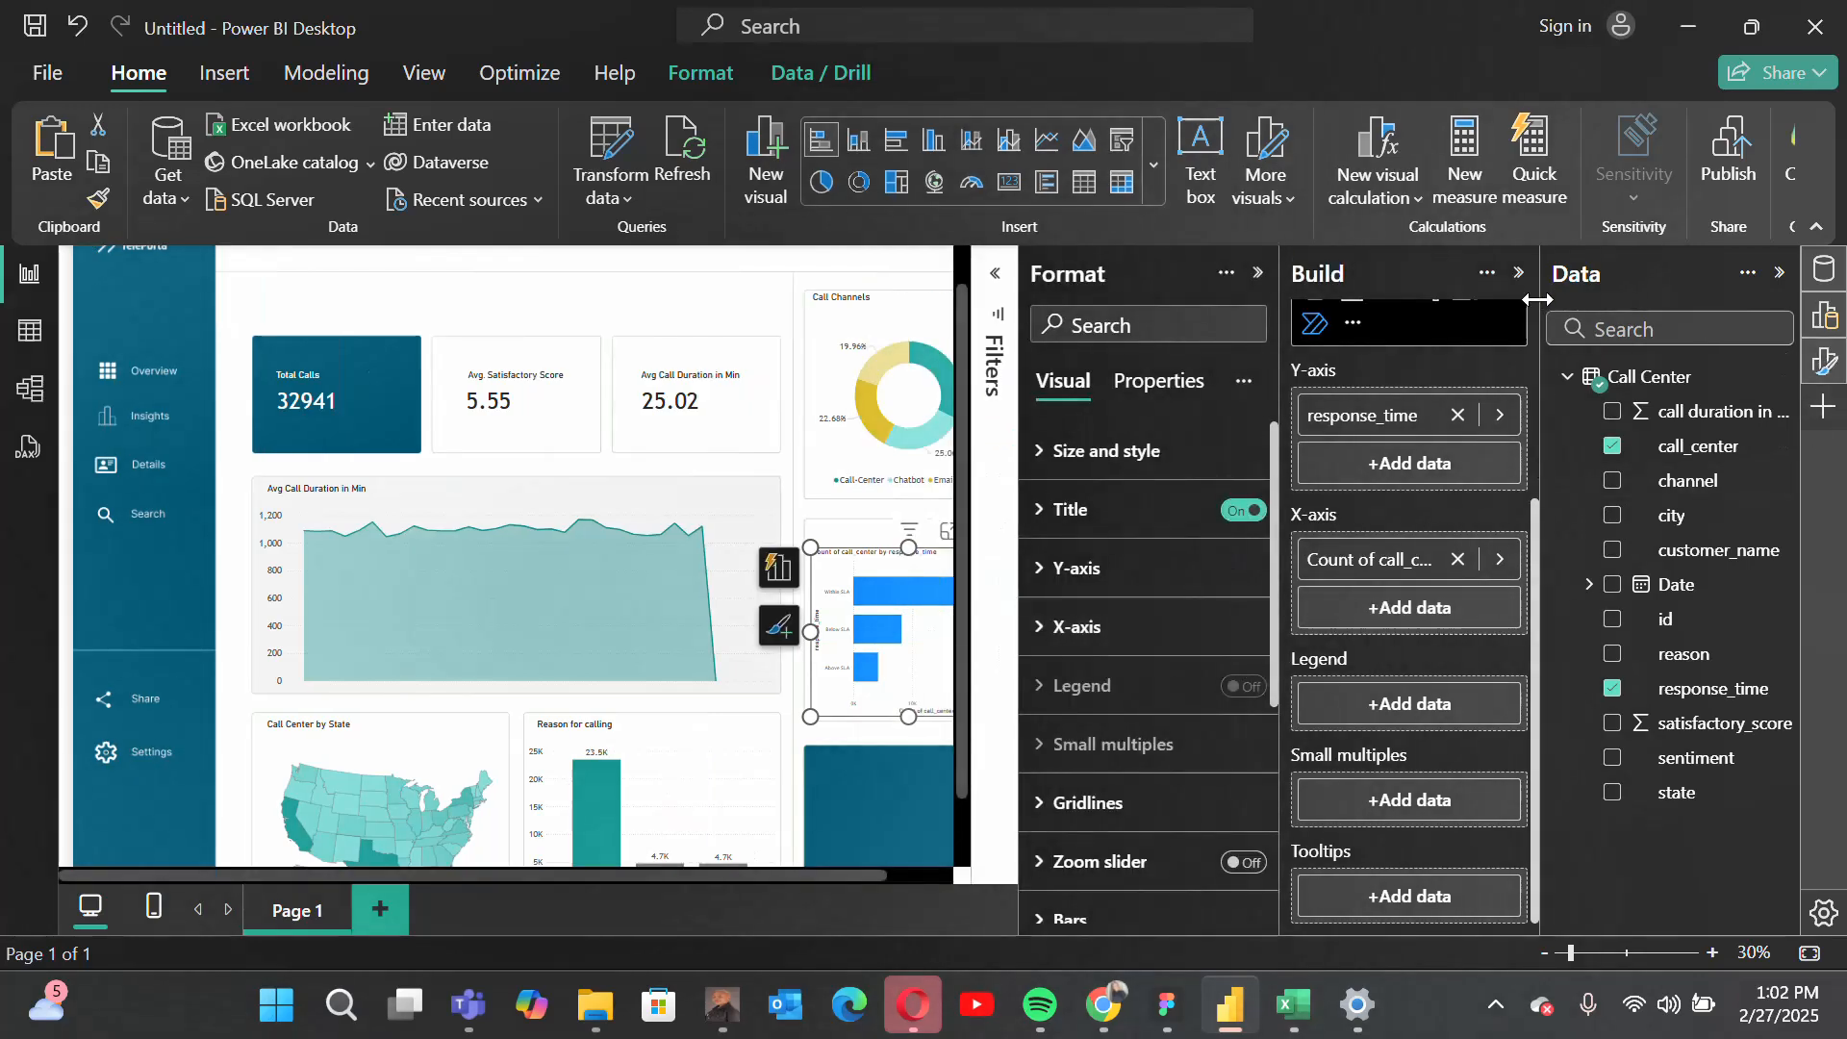
pyautogui.click(1520, 274)
pyautogui.scroll(-1, 1314, 644)
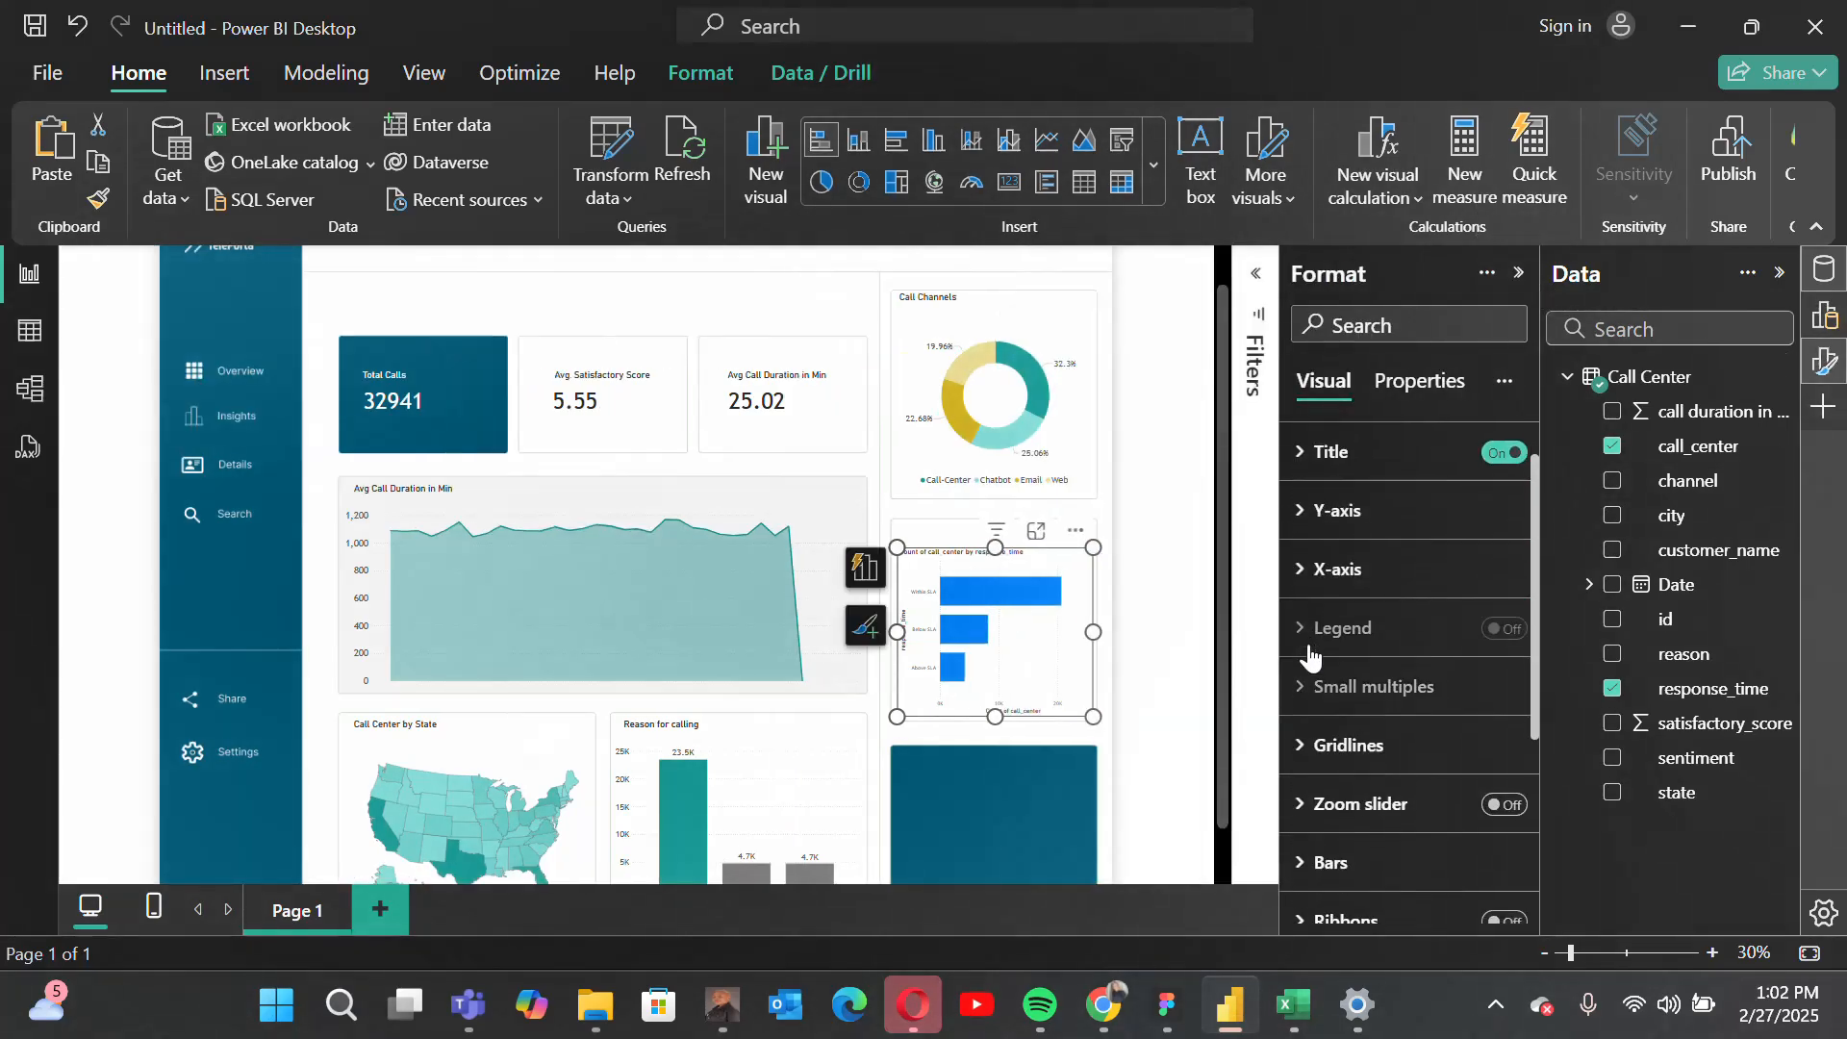
pyautogui.scroll(1, 1314, 644)
pyautogui.click(1503, 509)
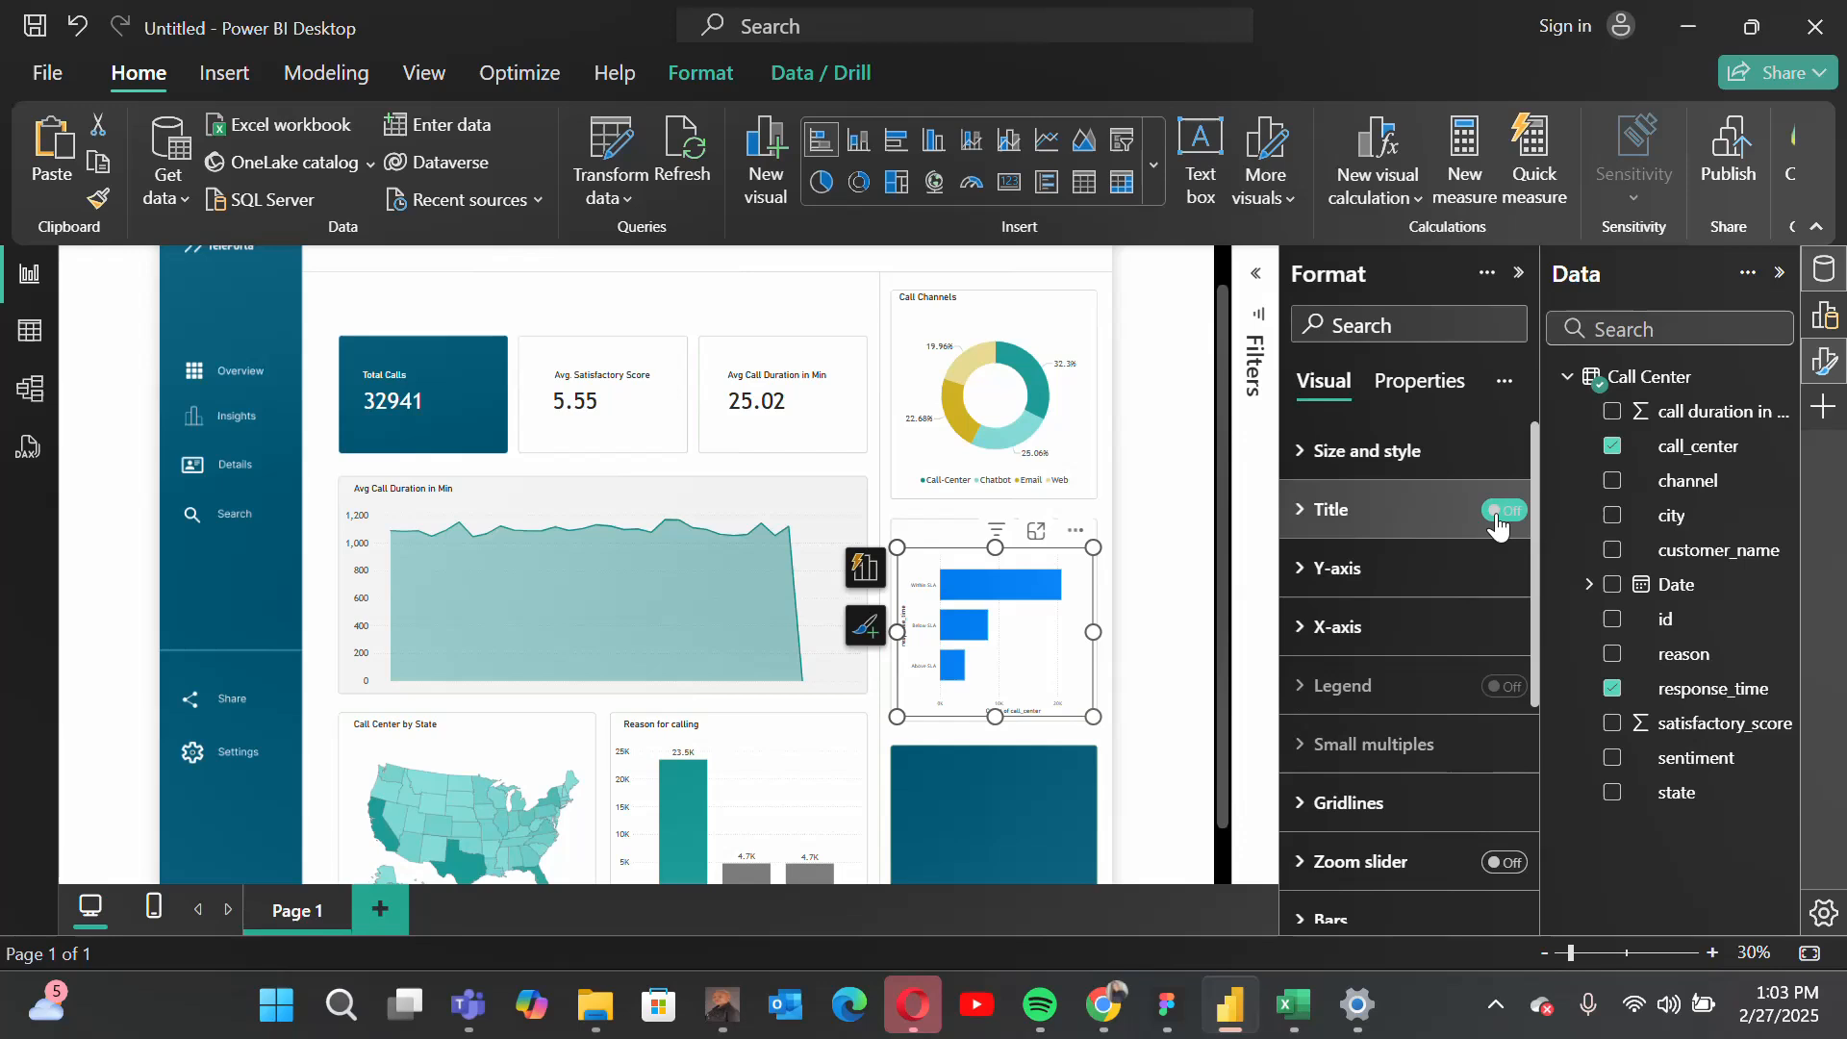
# Step: Set the bar chart's Y-axis values to the Trebuchet font at size 15 and turn off the Y-axis title
pyautogui.click(1325, 577)
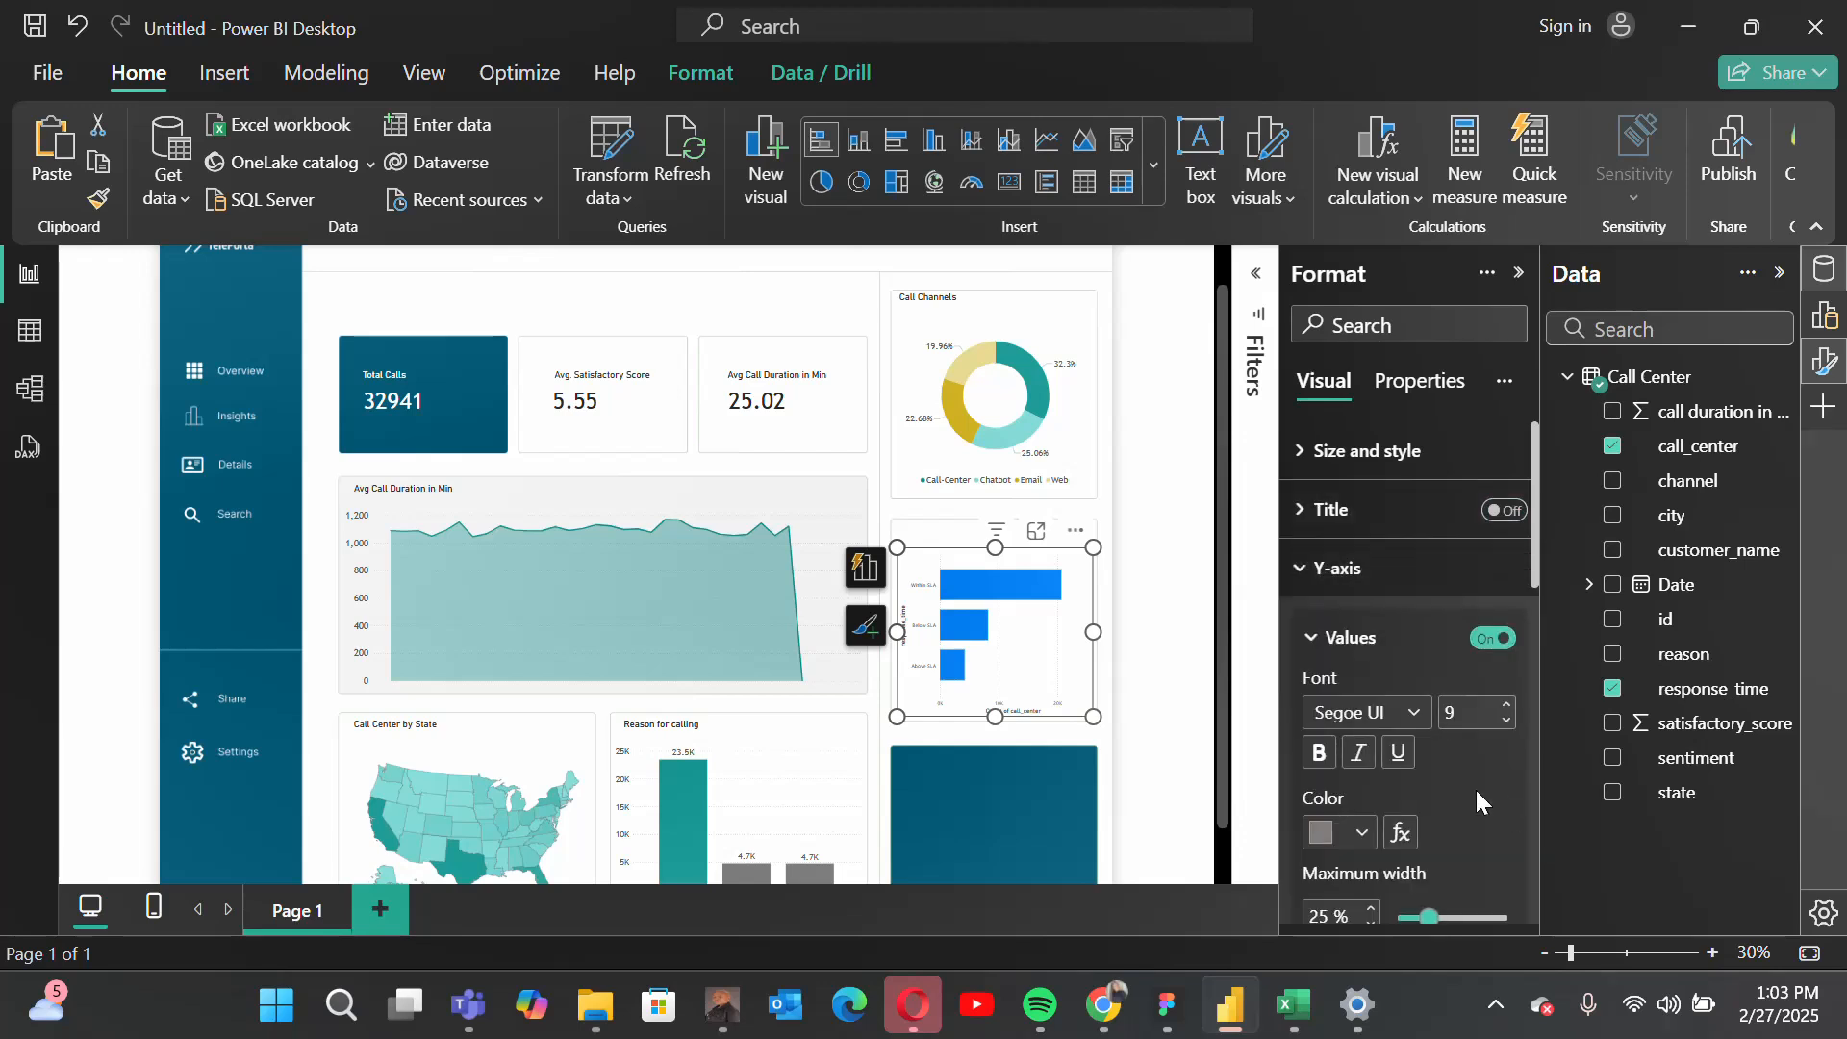
pyautogui.click(1388, 712)
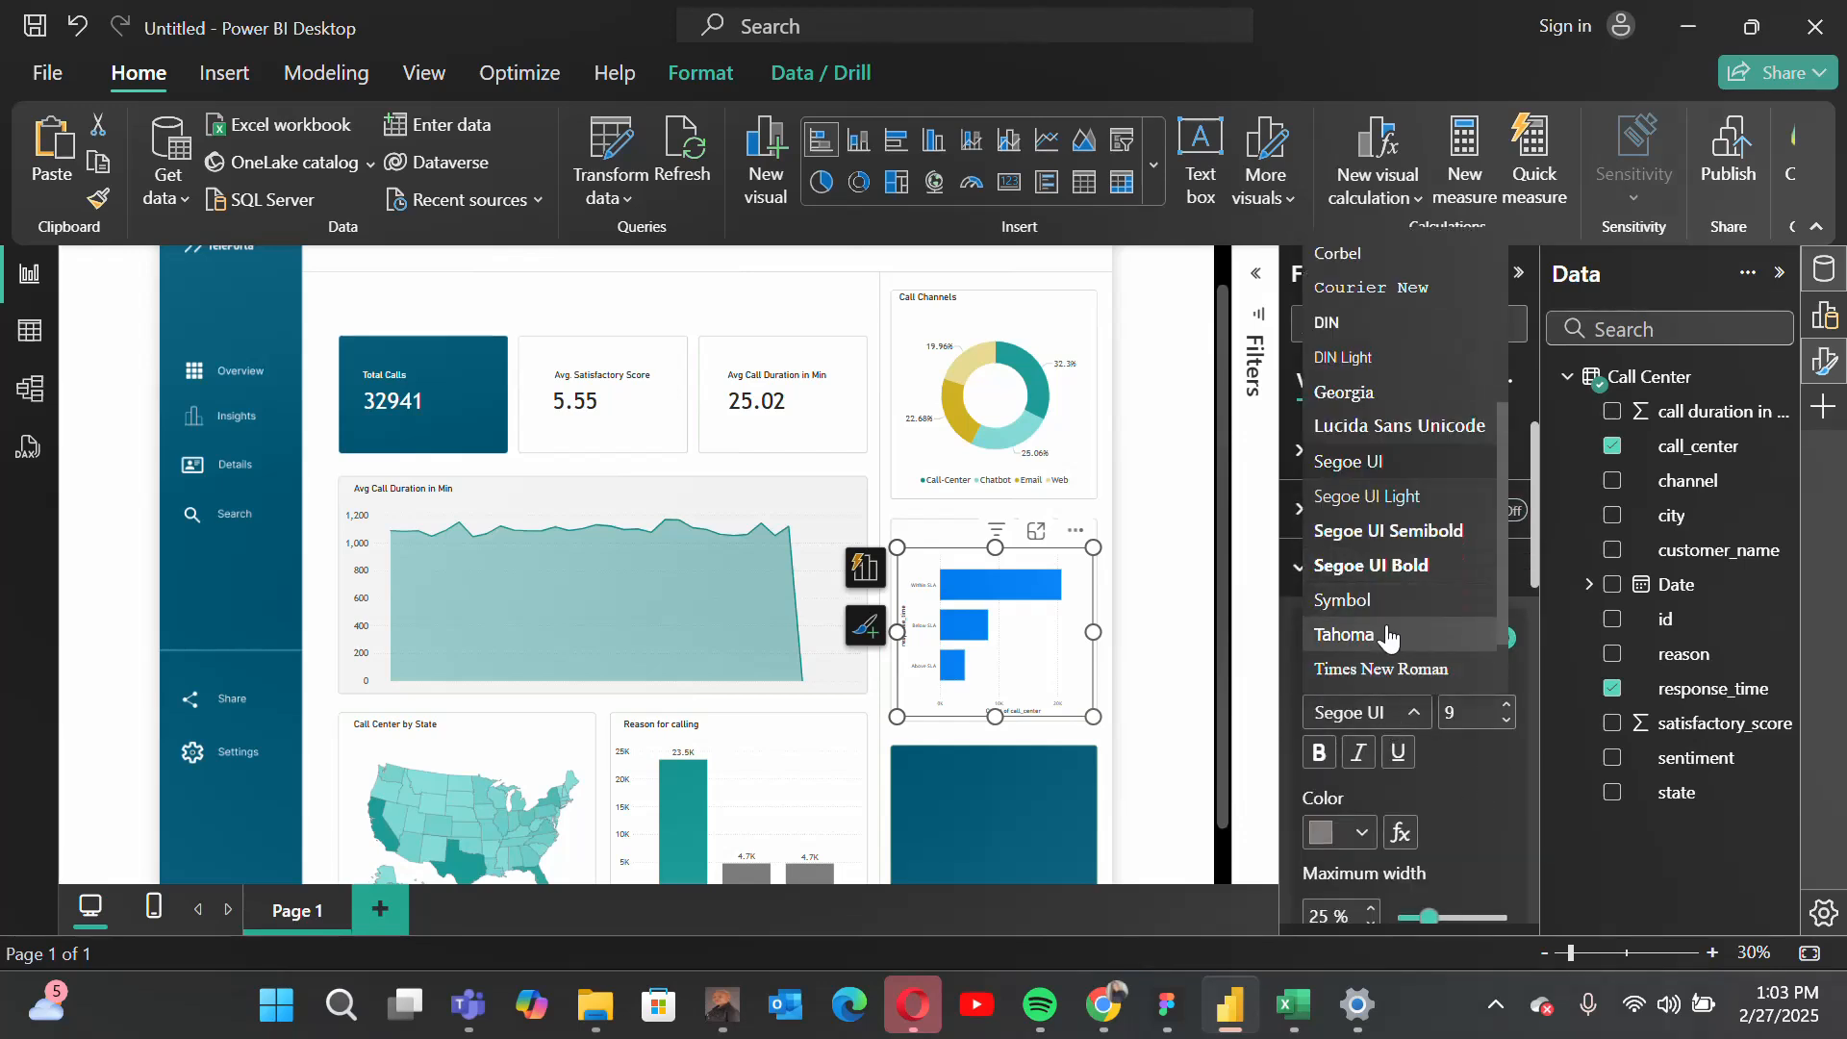
pyautogui.click(1366, 609)
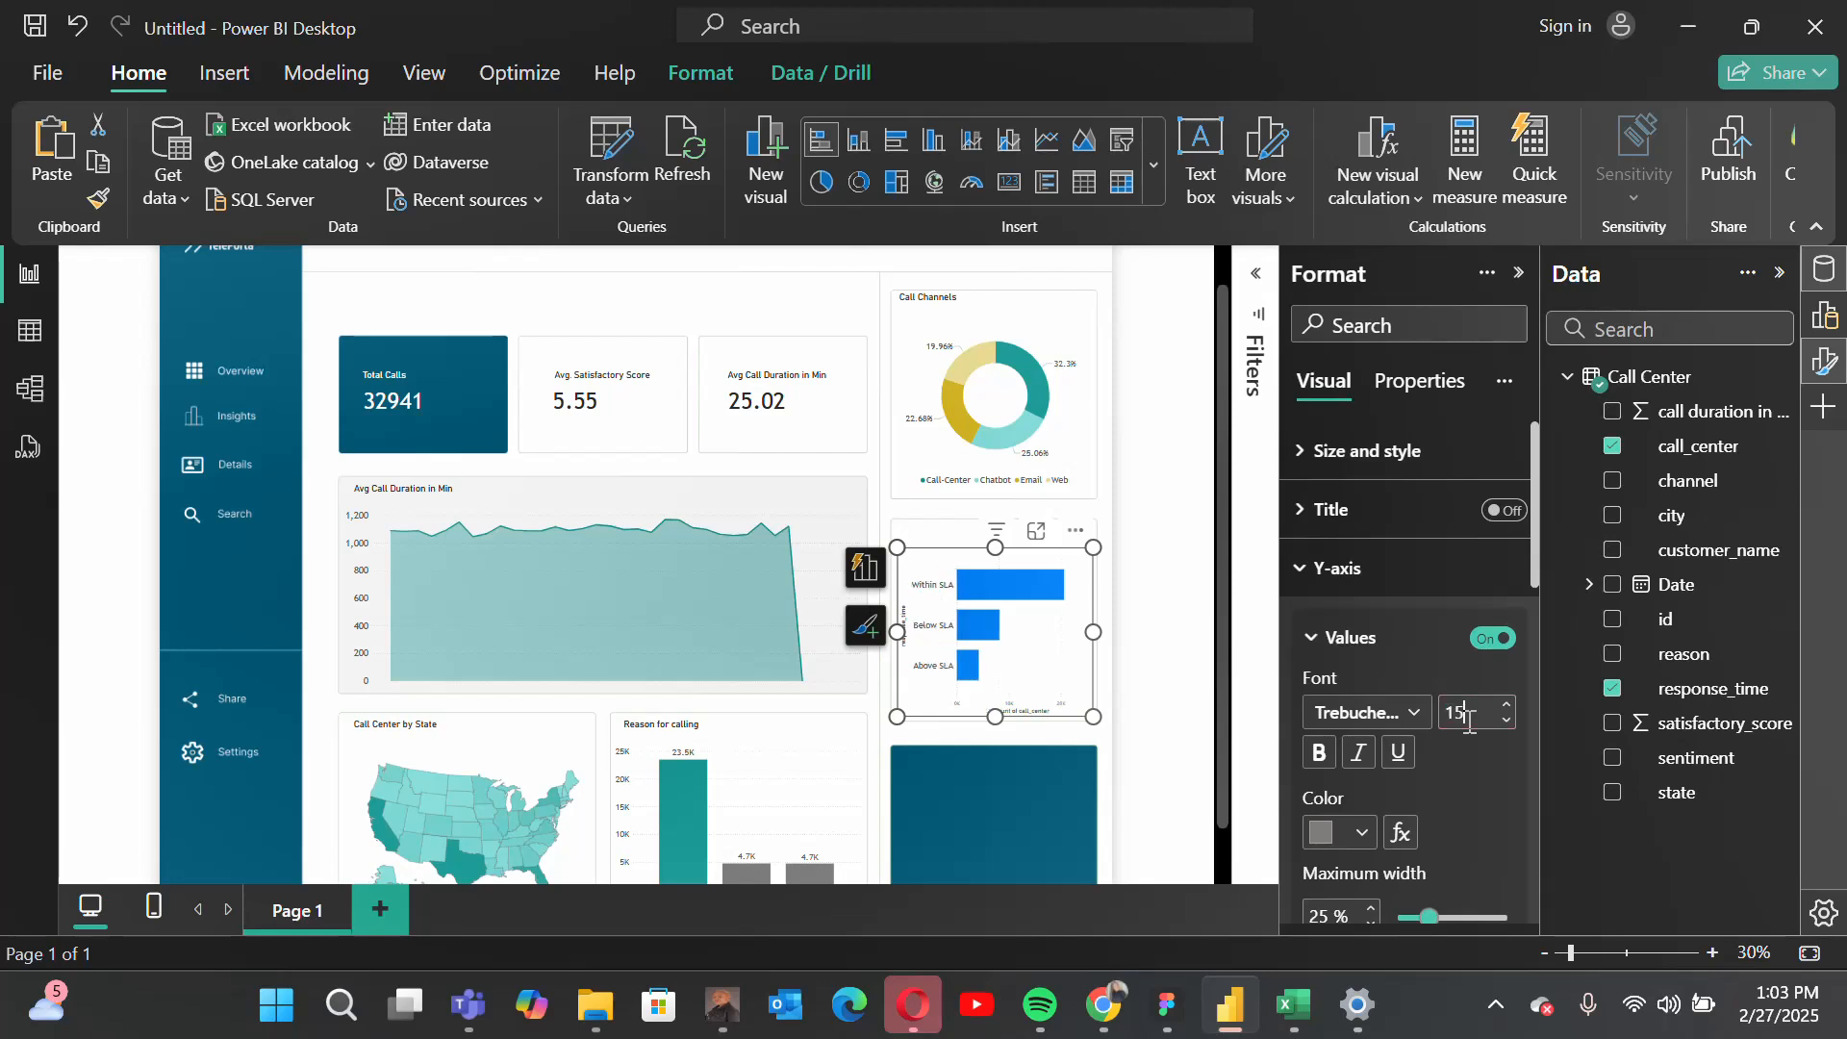
pyautogui.scroll(-5, 1433, 731)
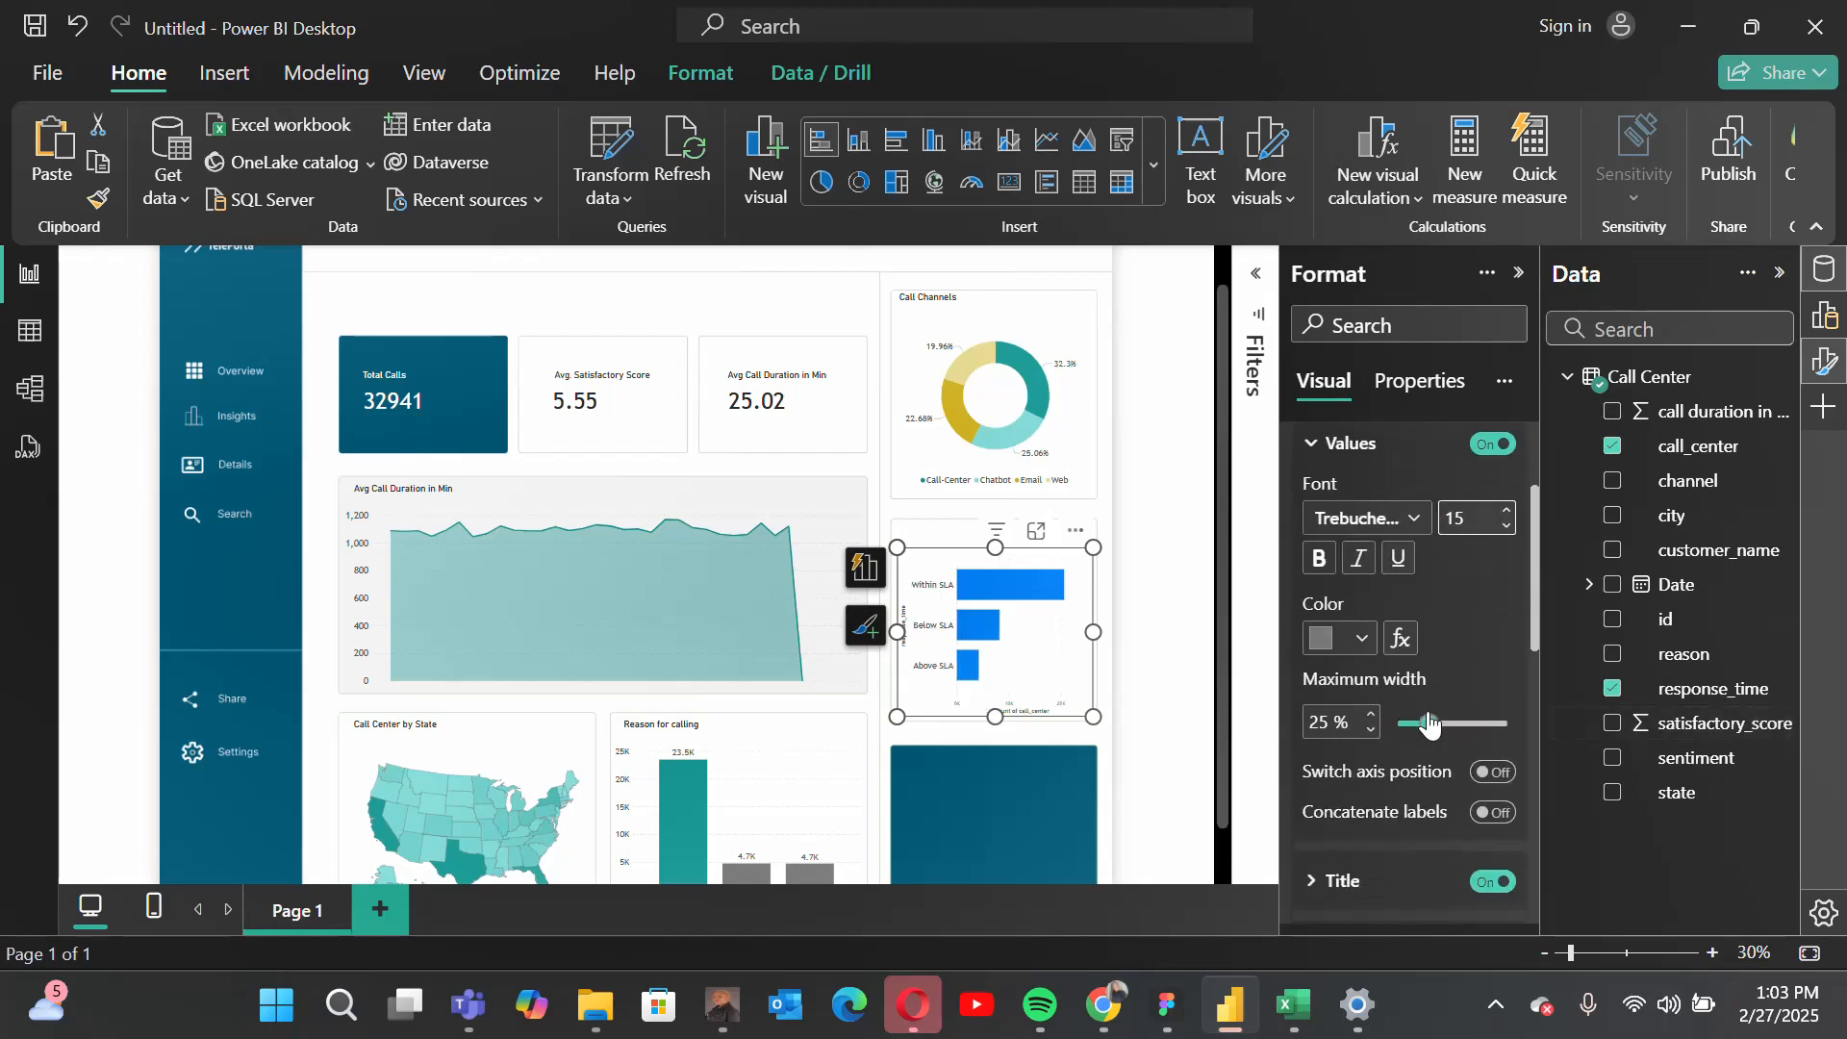
pyautogui.scroll(5, 1440, 700)
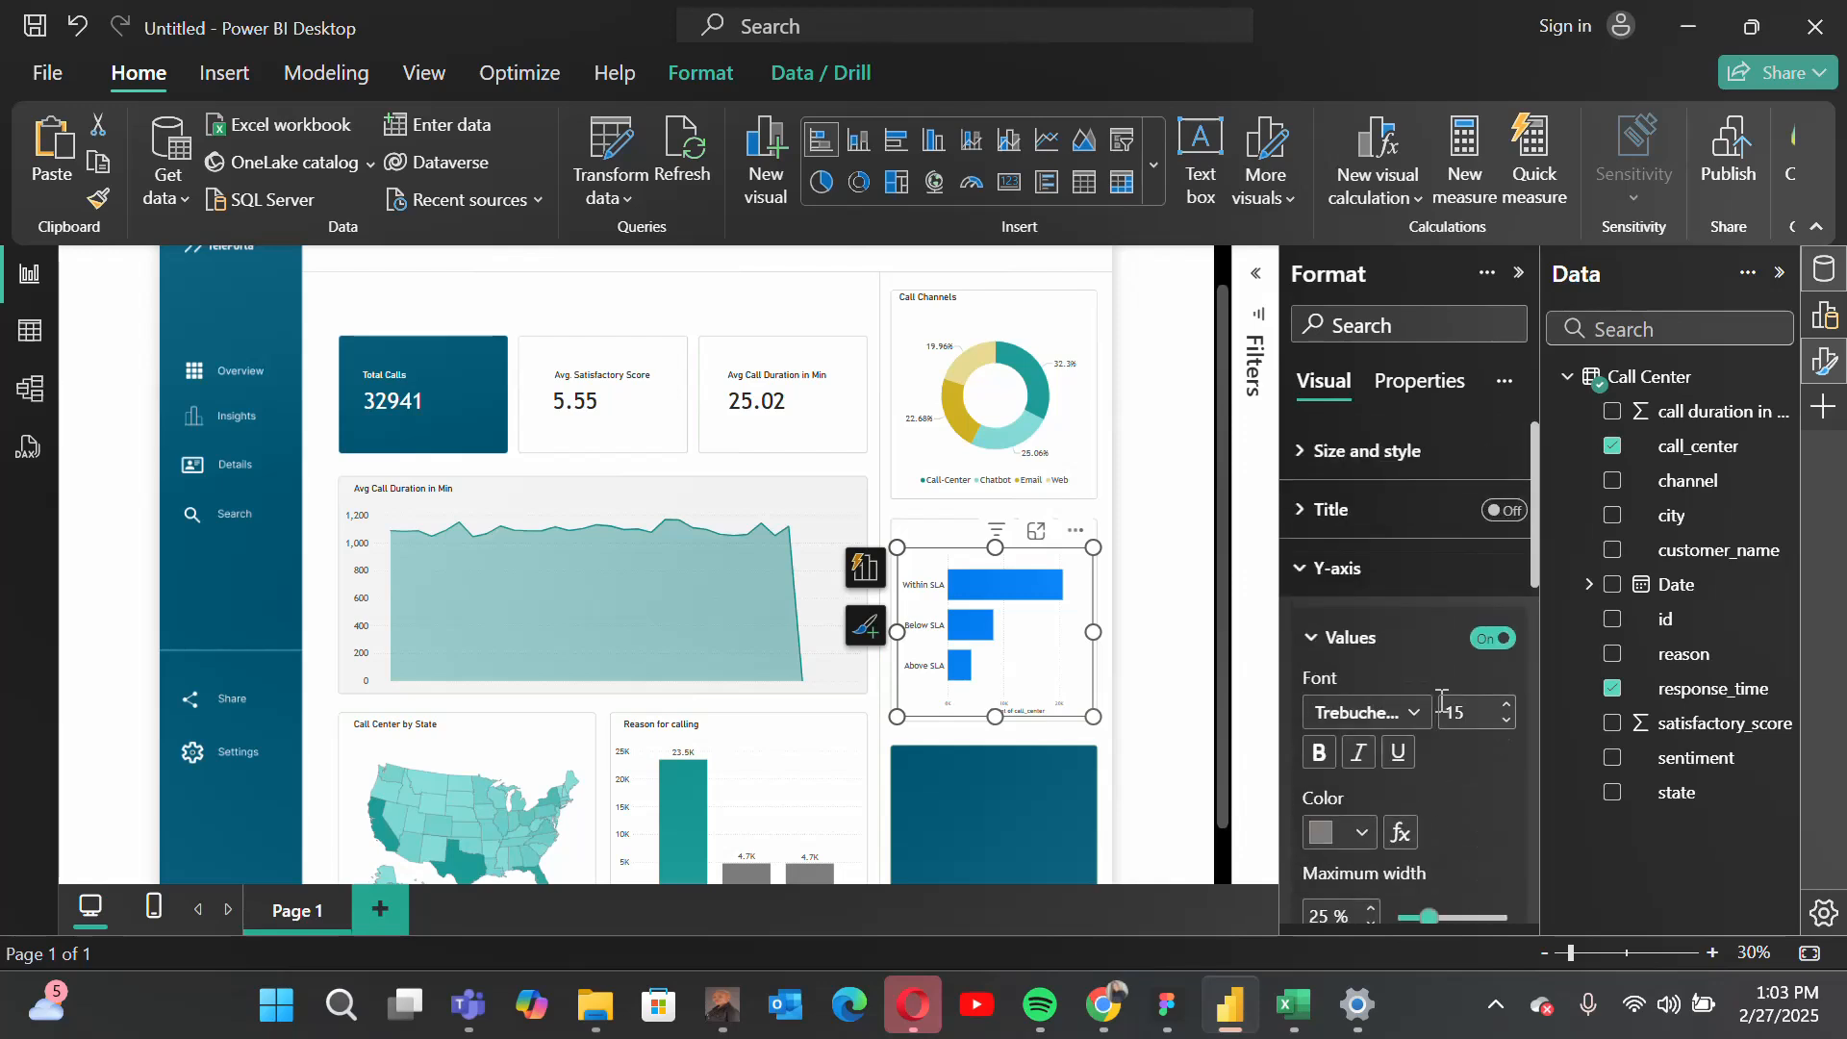
# Step: Turn off the X-axis values and the X-axis title of the response-time bar chart
pyautogui.click(1393, 575)
pyautogui.click(1397, 650)
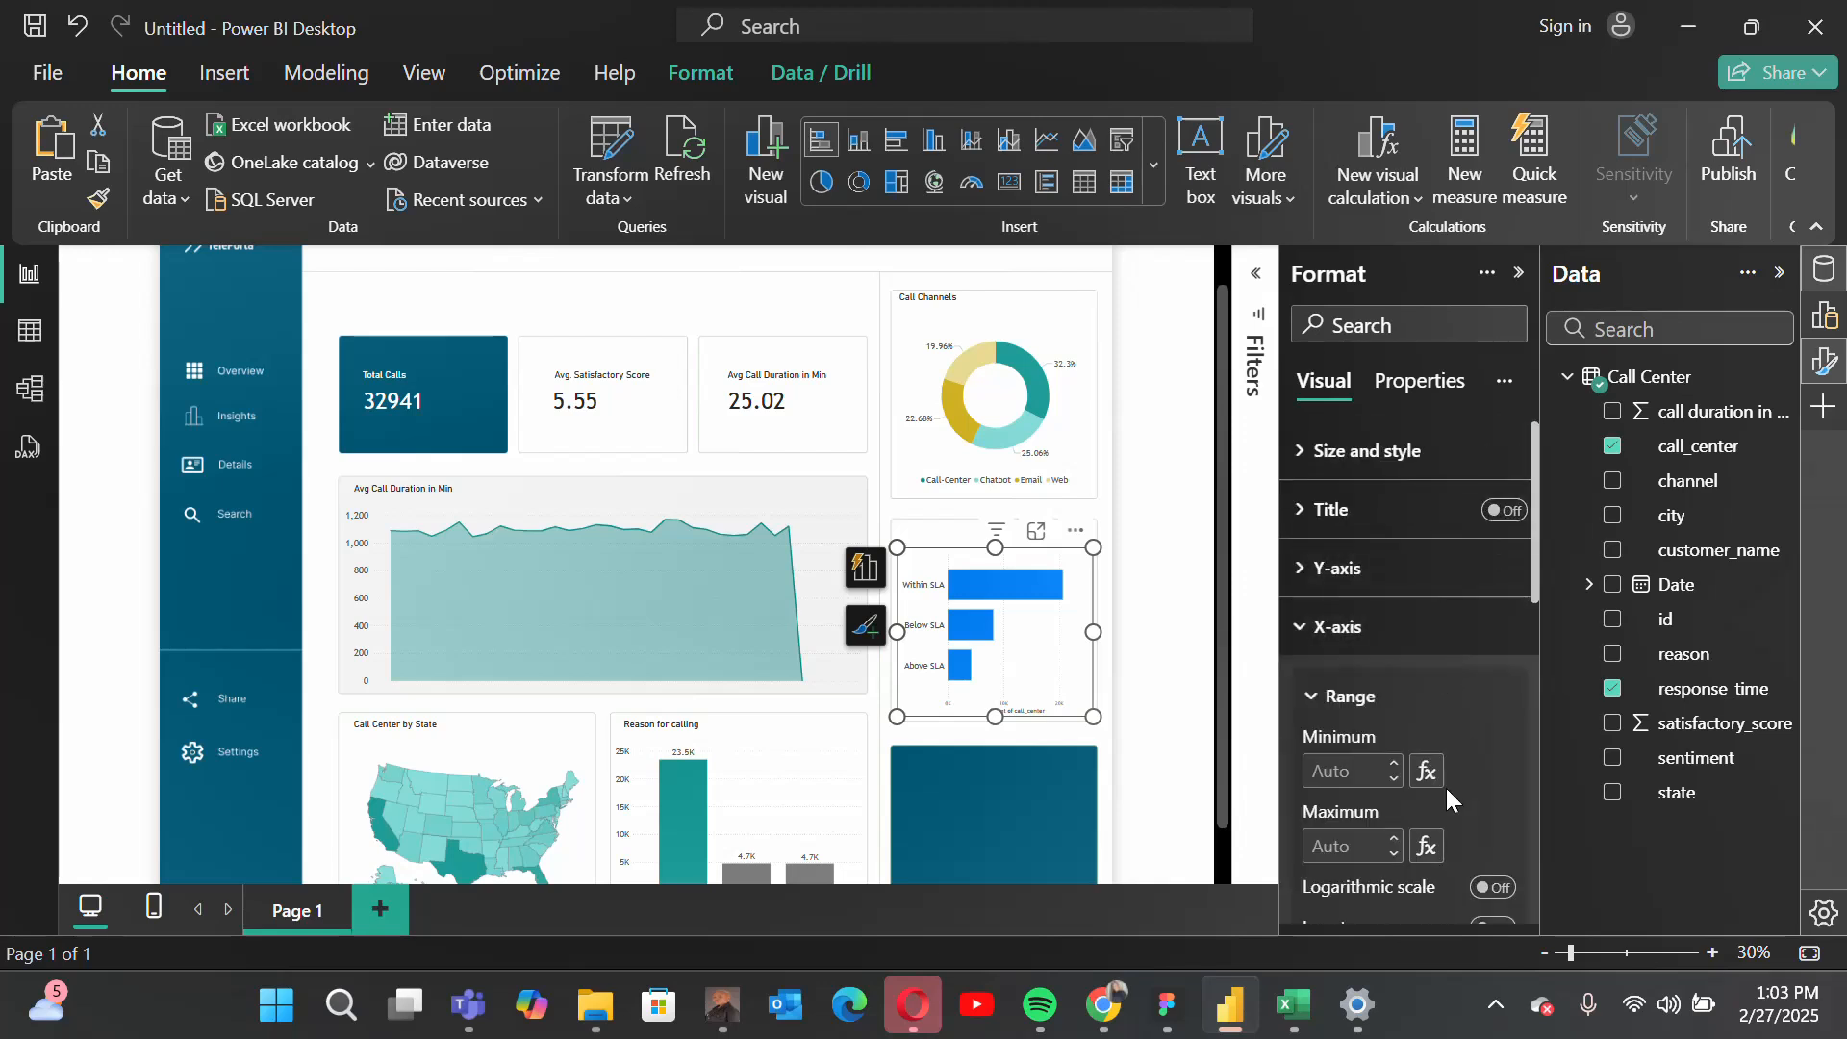
pyautogui.scroll(-3, 1441, 788)
pyautogui.scroll(2, 1440, 788)
pyautogui.scroll(-2, 1441, 788)
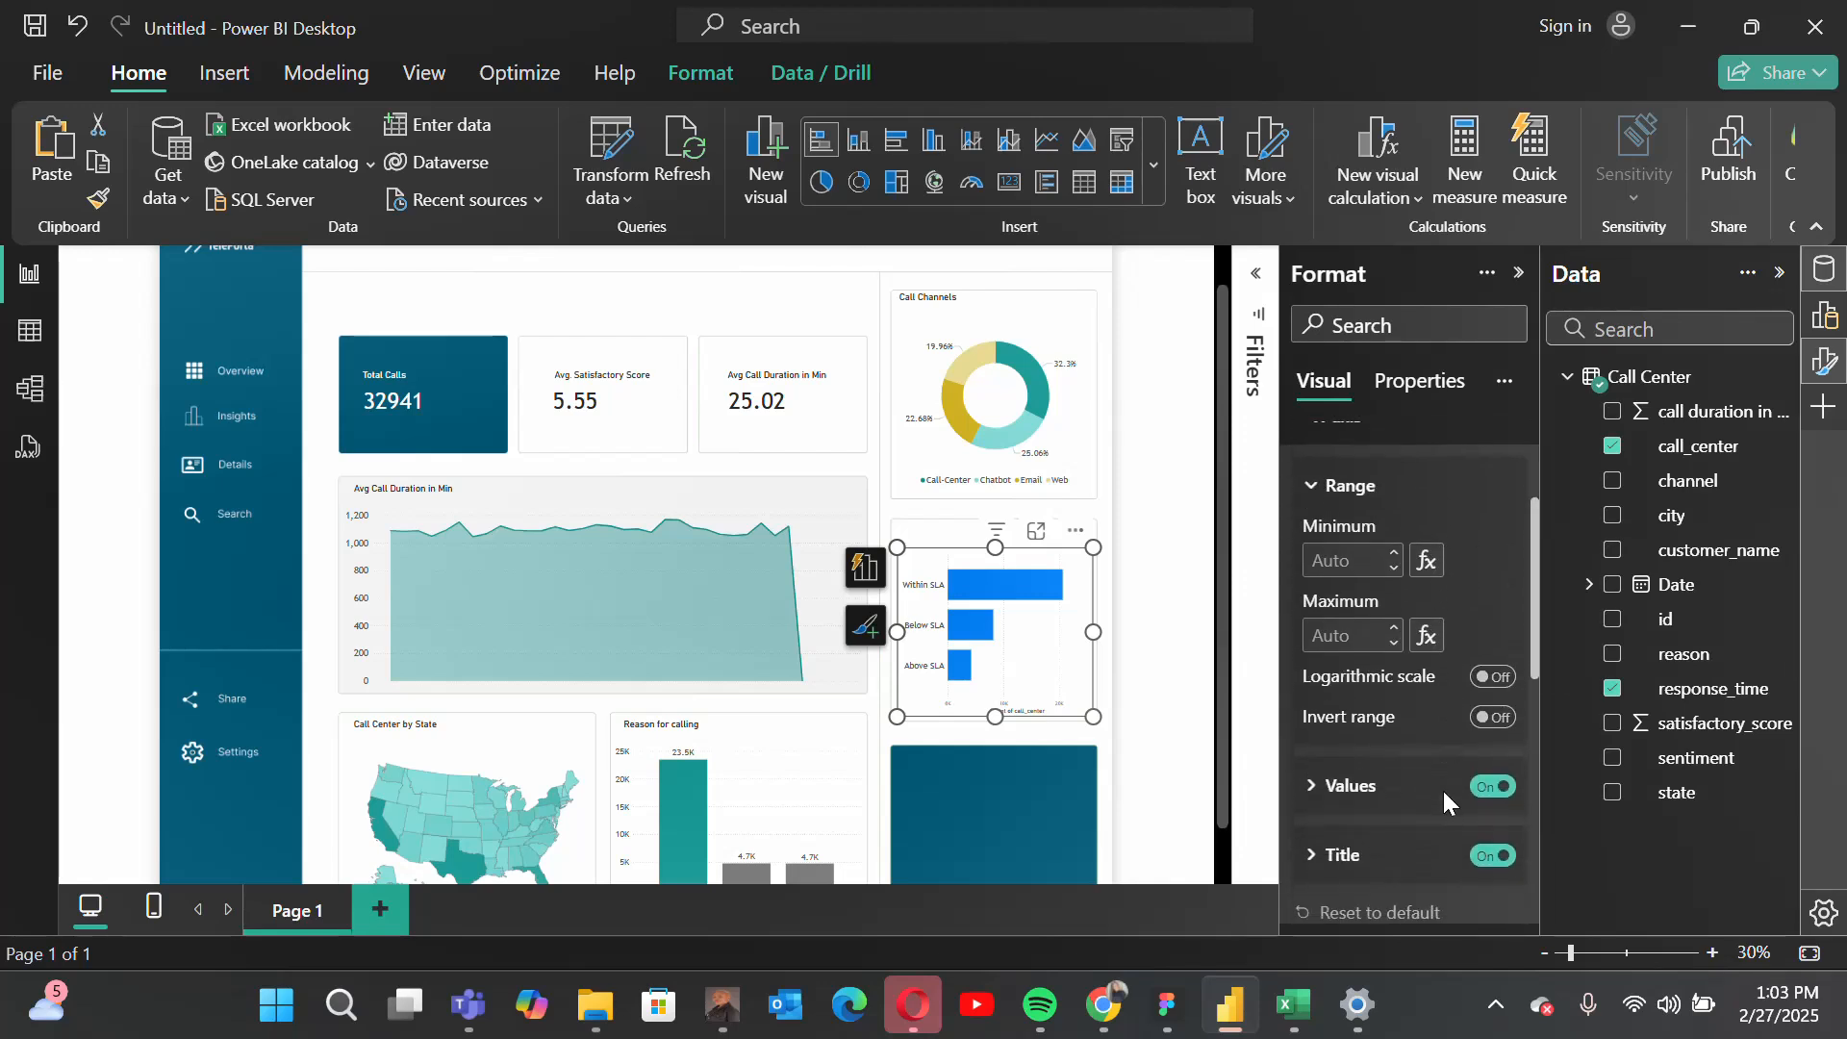
pyautogui.click(1493, 771)
pyautogui.click(1493, 842)
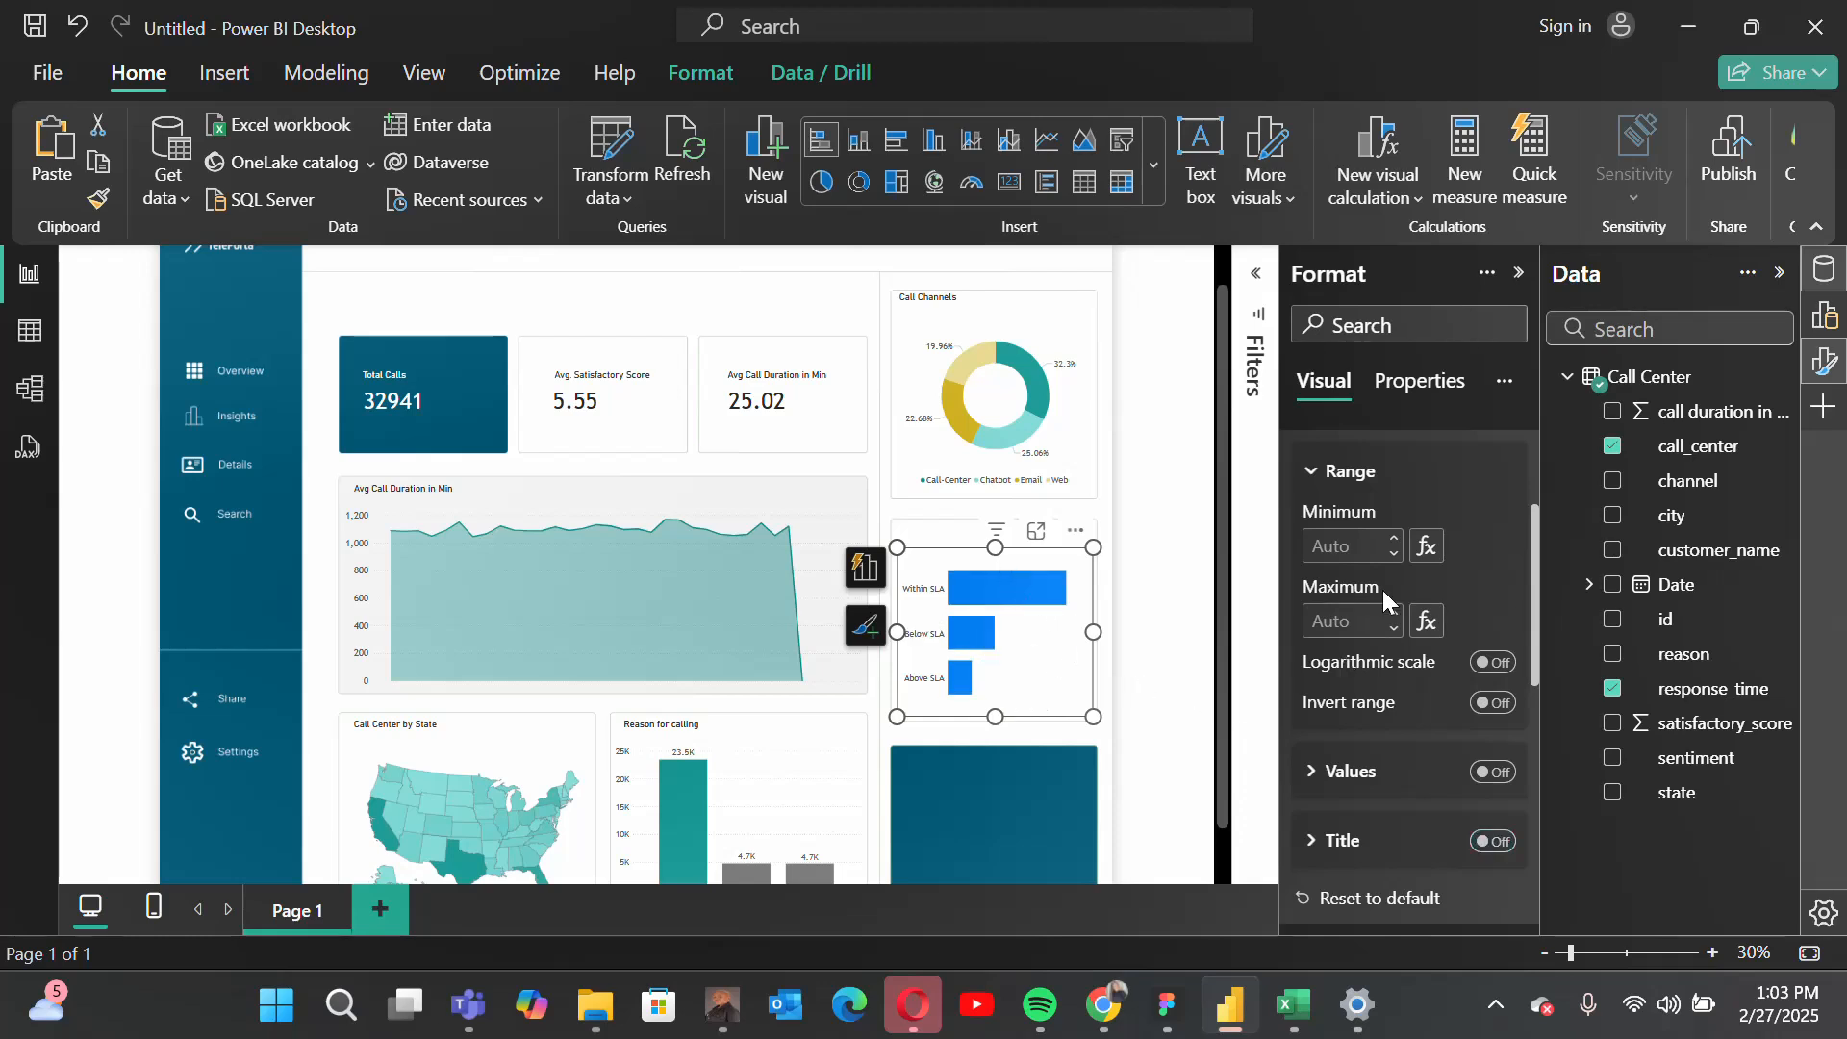
pyautogui.scroll(1, 1382, 590)
pyautogui.click(1344, 502)
# Step: Turn on data labels for the response-time bar chart
pyautogui.scroll(-2, 1424, 664)
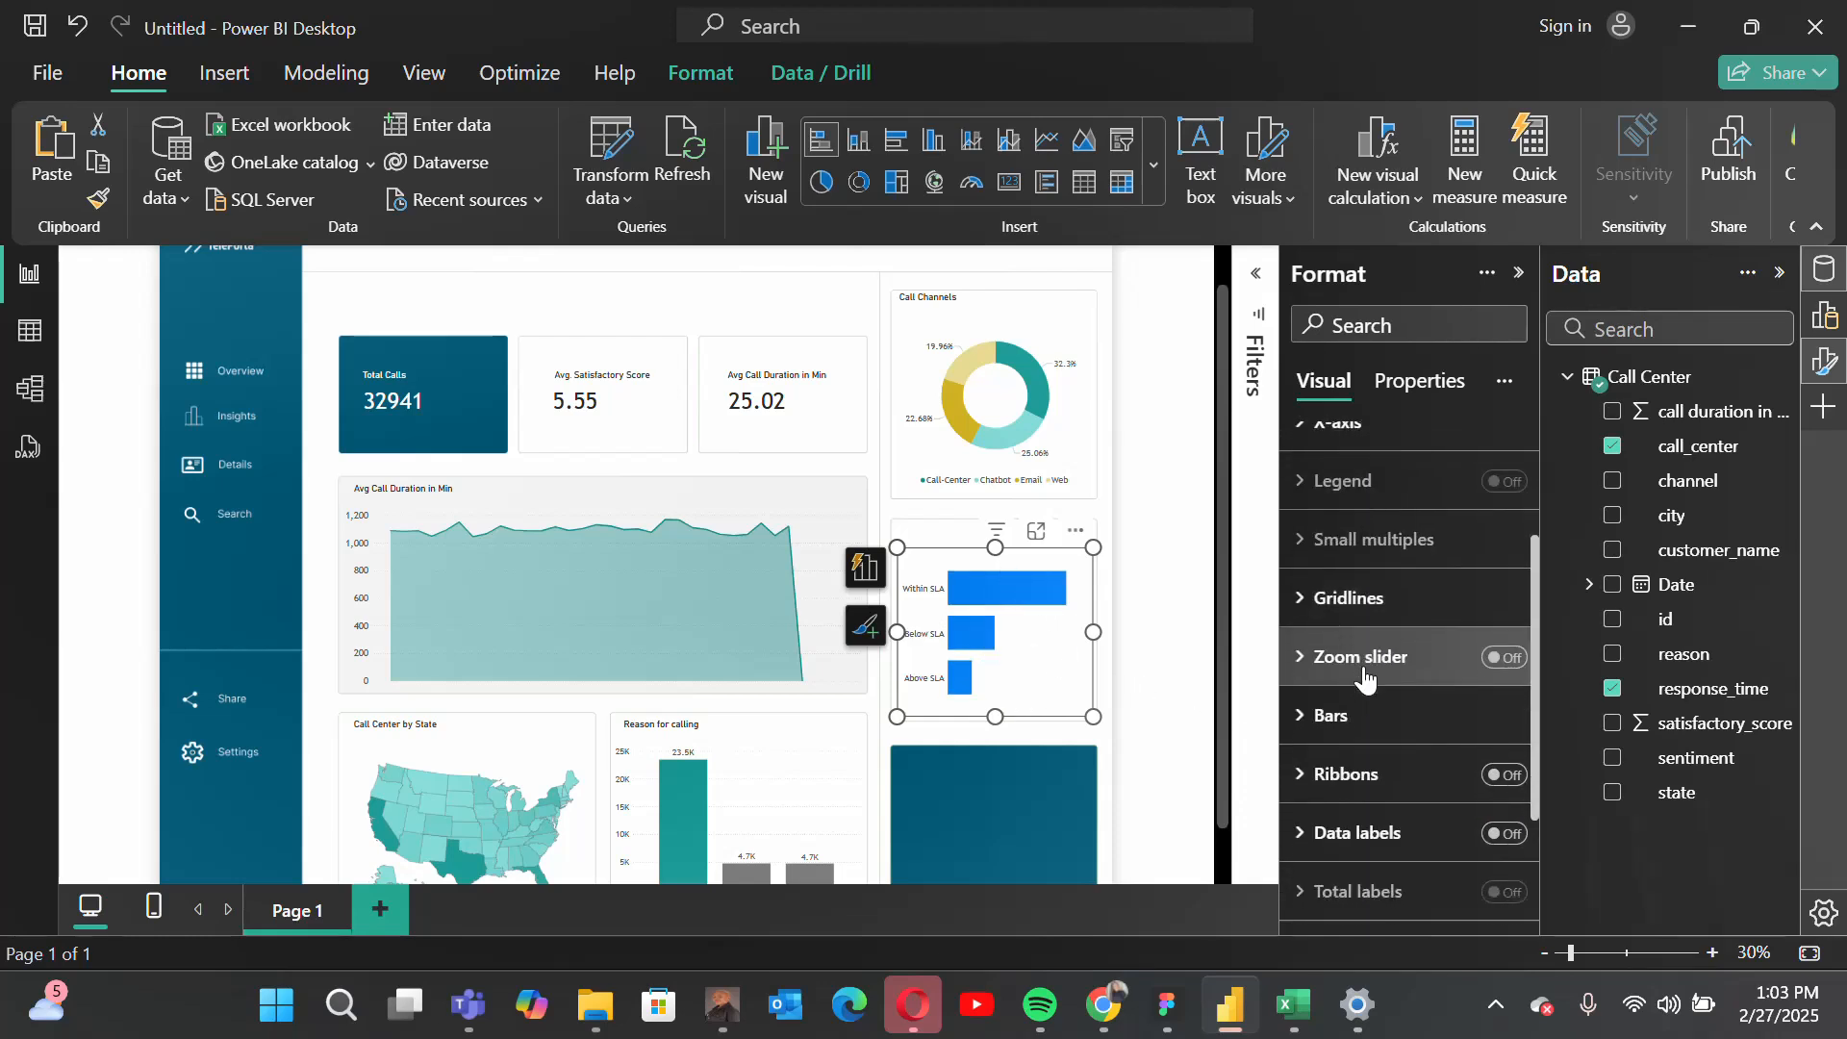
pyautogui.click(1370, 775)
pyautogui.click(1503, 762)
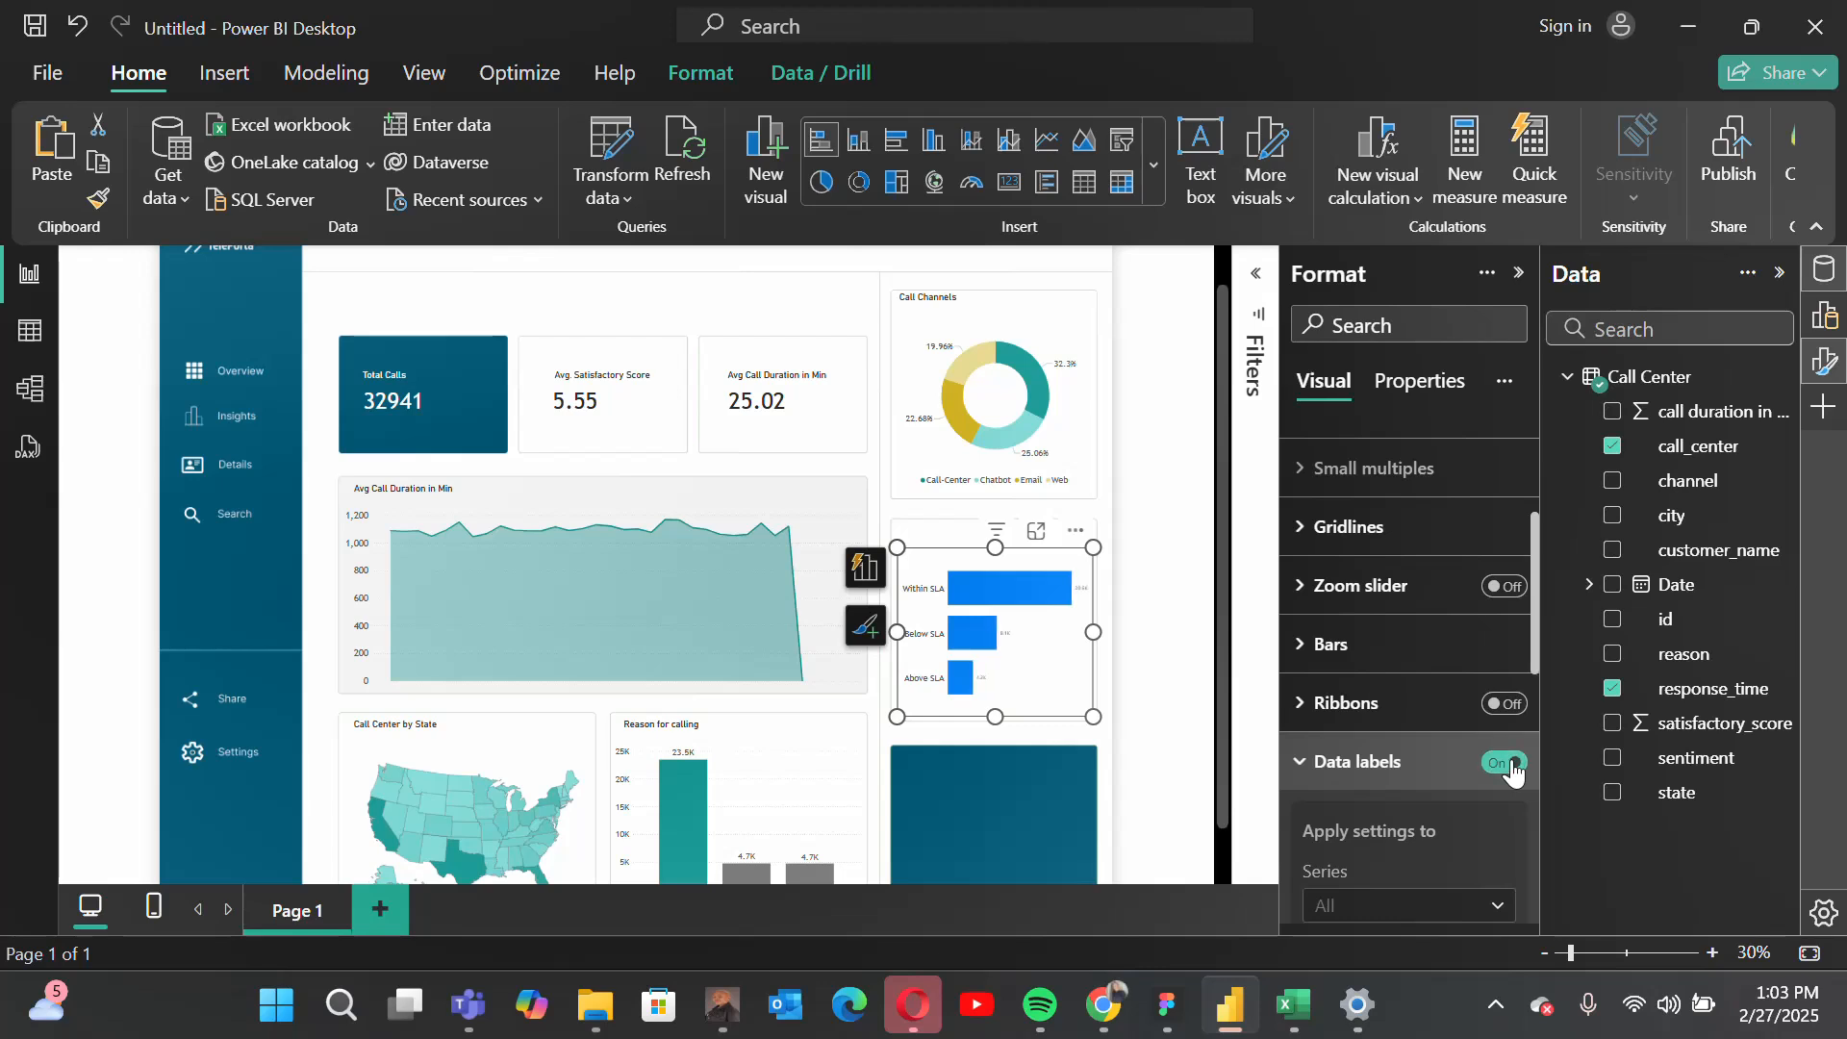
# Step: Set the bar chart's data label values to the Trebuchet font at size 15
pyautogui.scroll(-4, 1505, 731)
pyautogui.scroll(-3, 1410, 640)
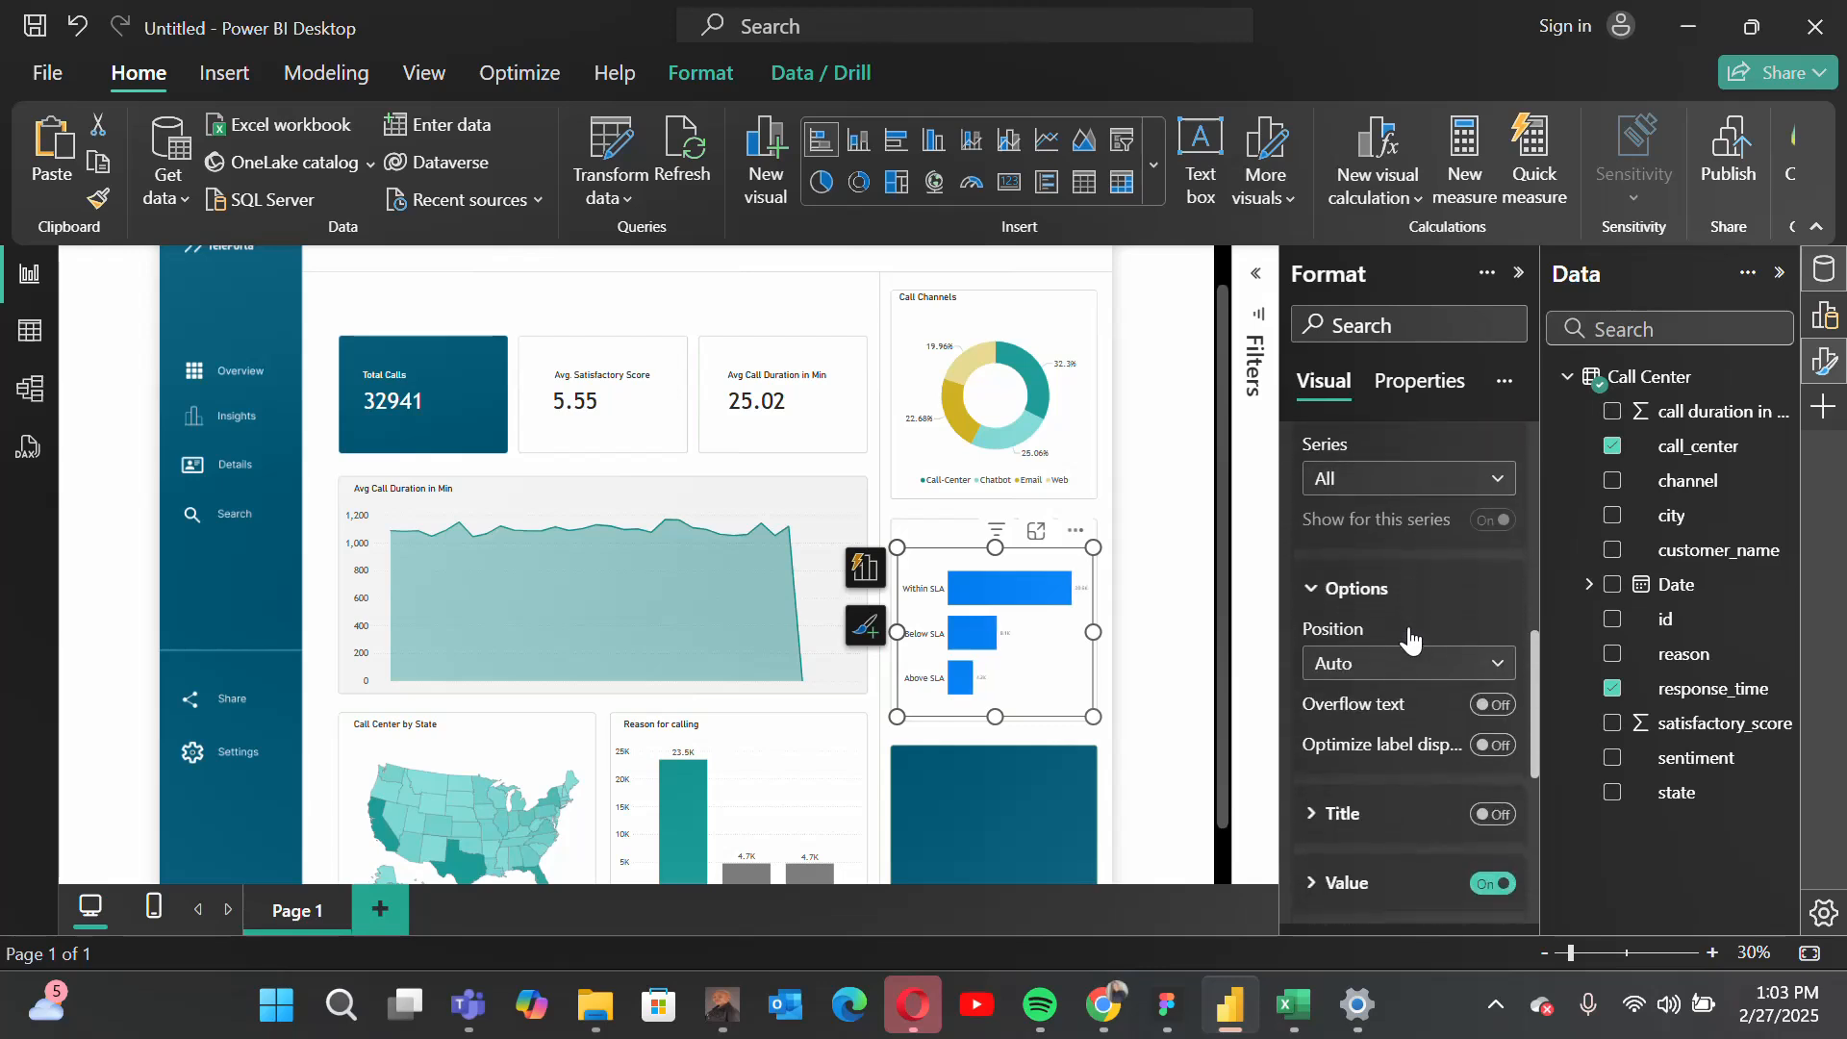
pyautogui.scroll(3, 1410, 690)
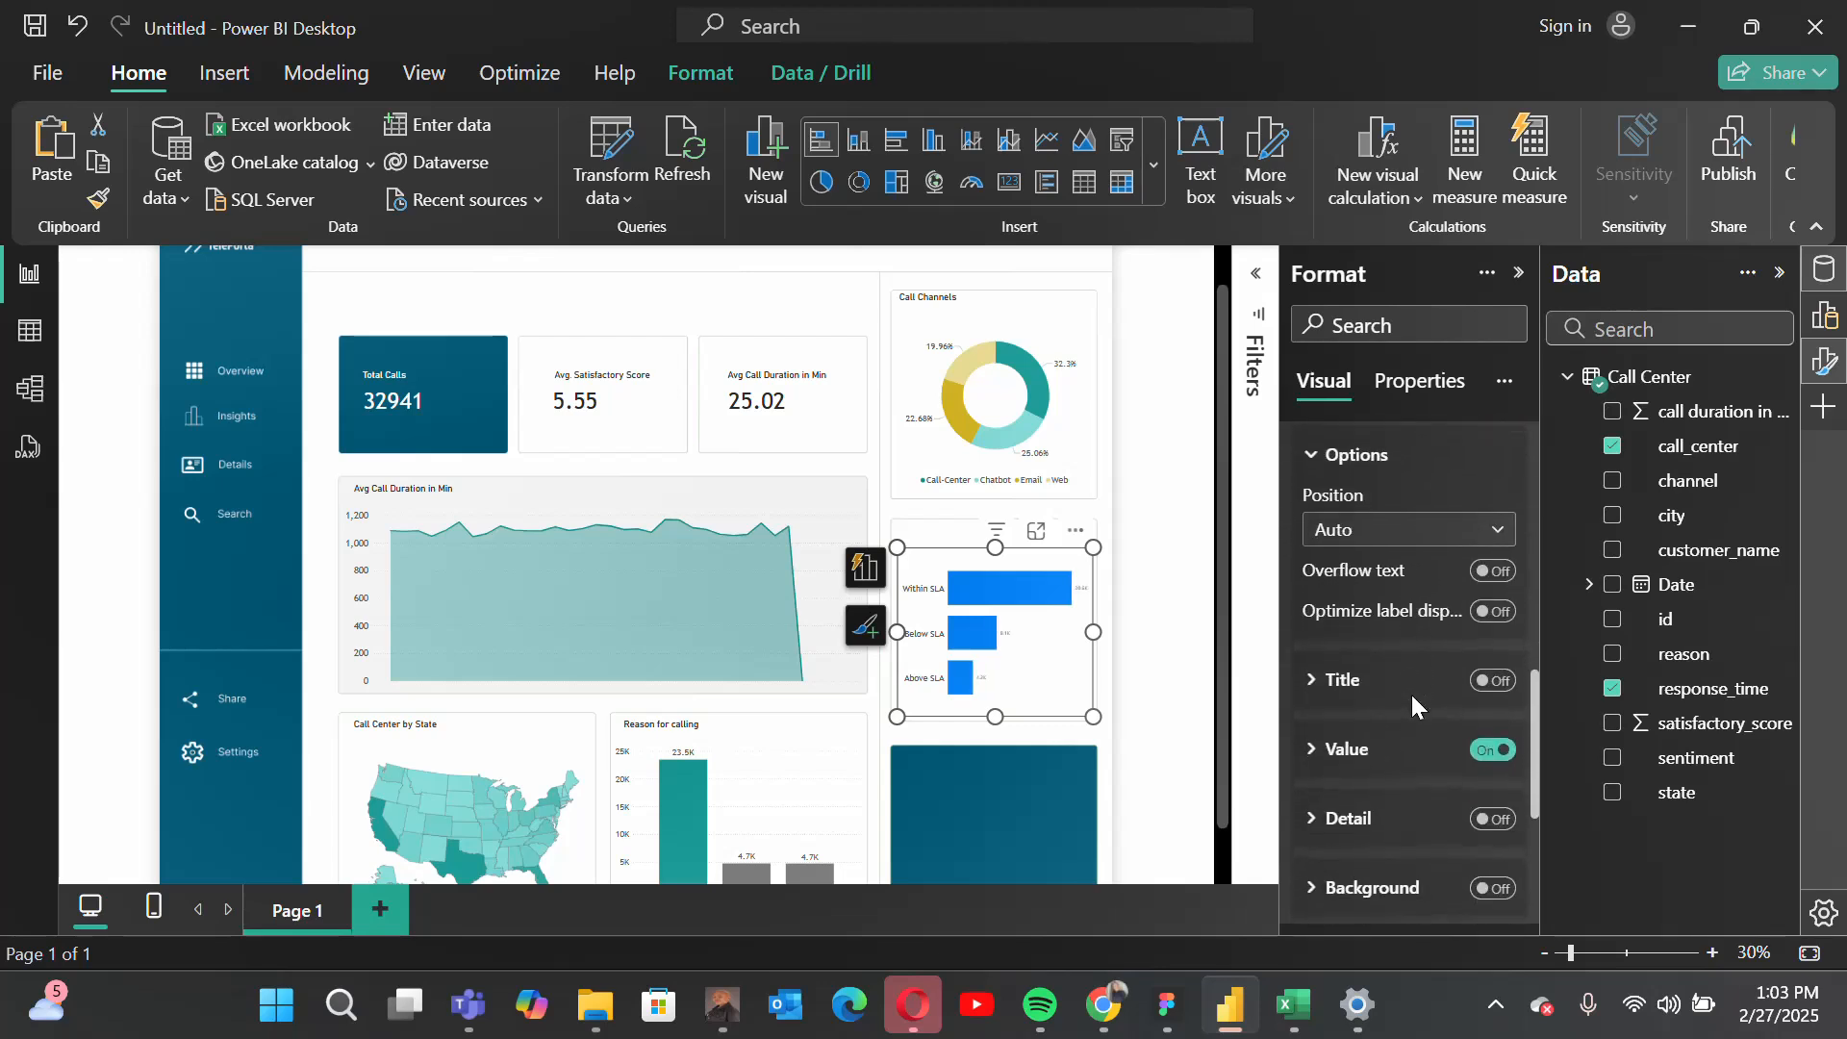
pyautogui.scroll(-4, 1411, 695)
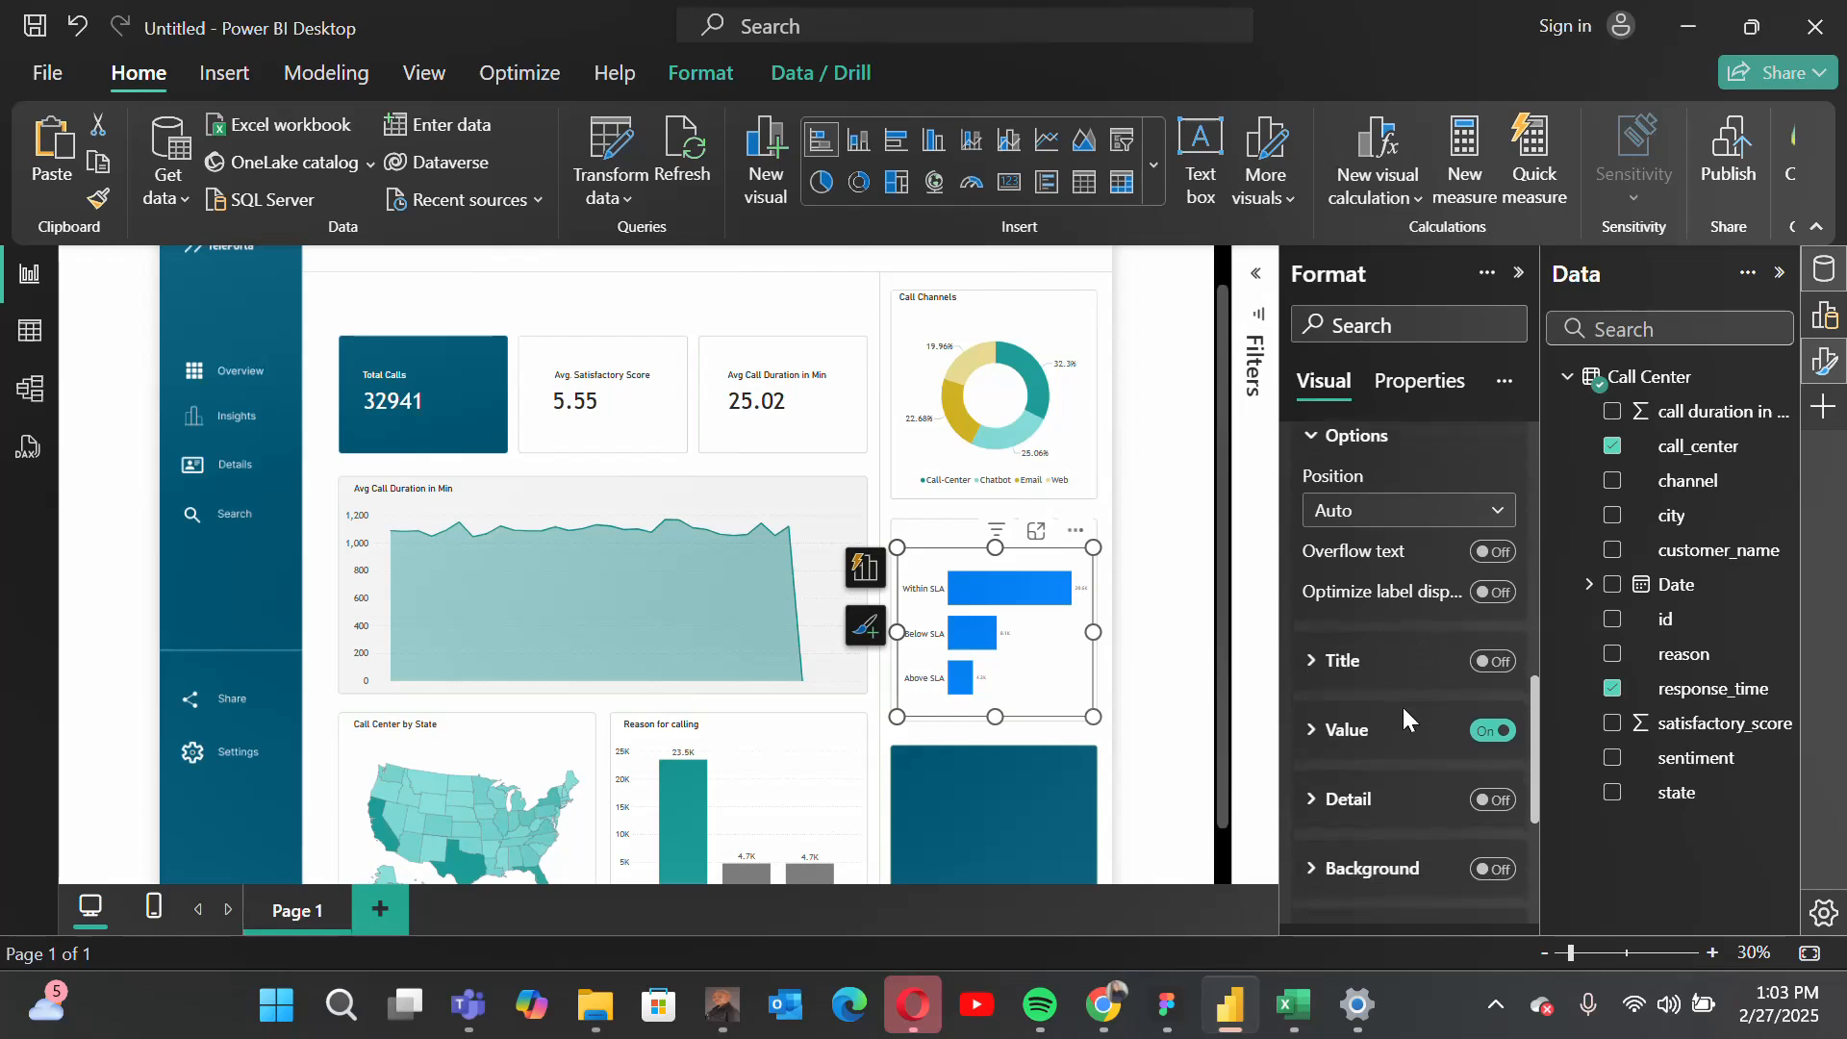
pyautogui.click(1381, 733)
pyautogui.click(1383, 741)
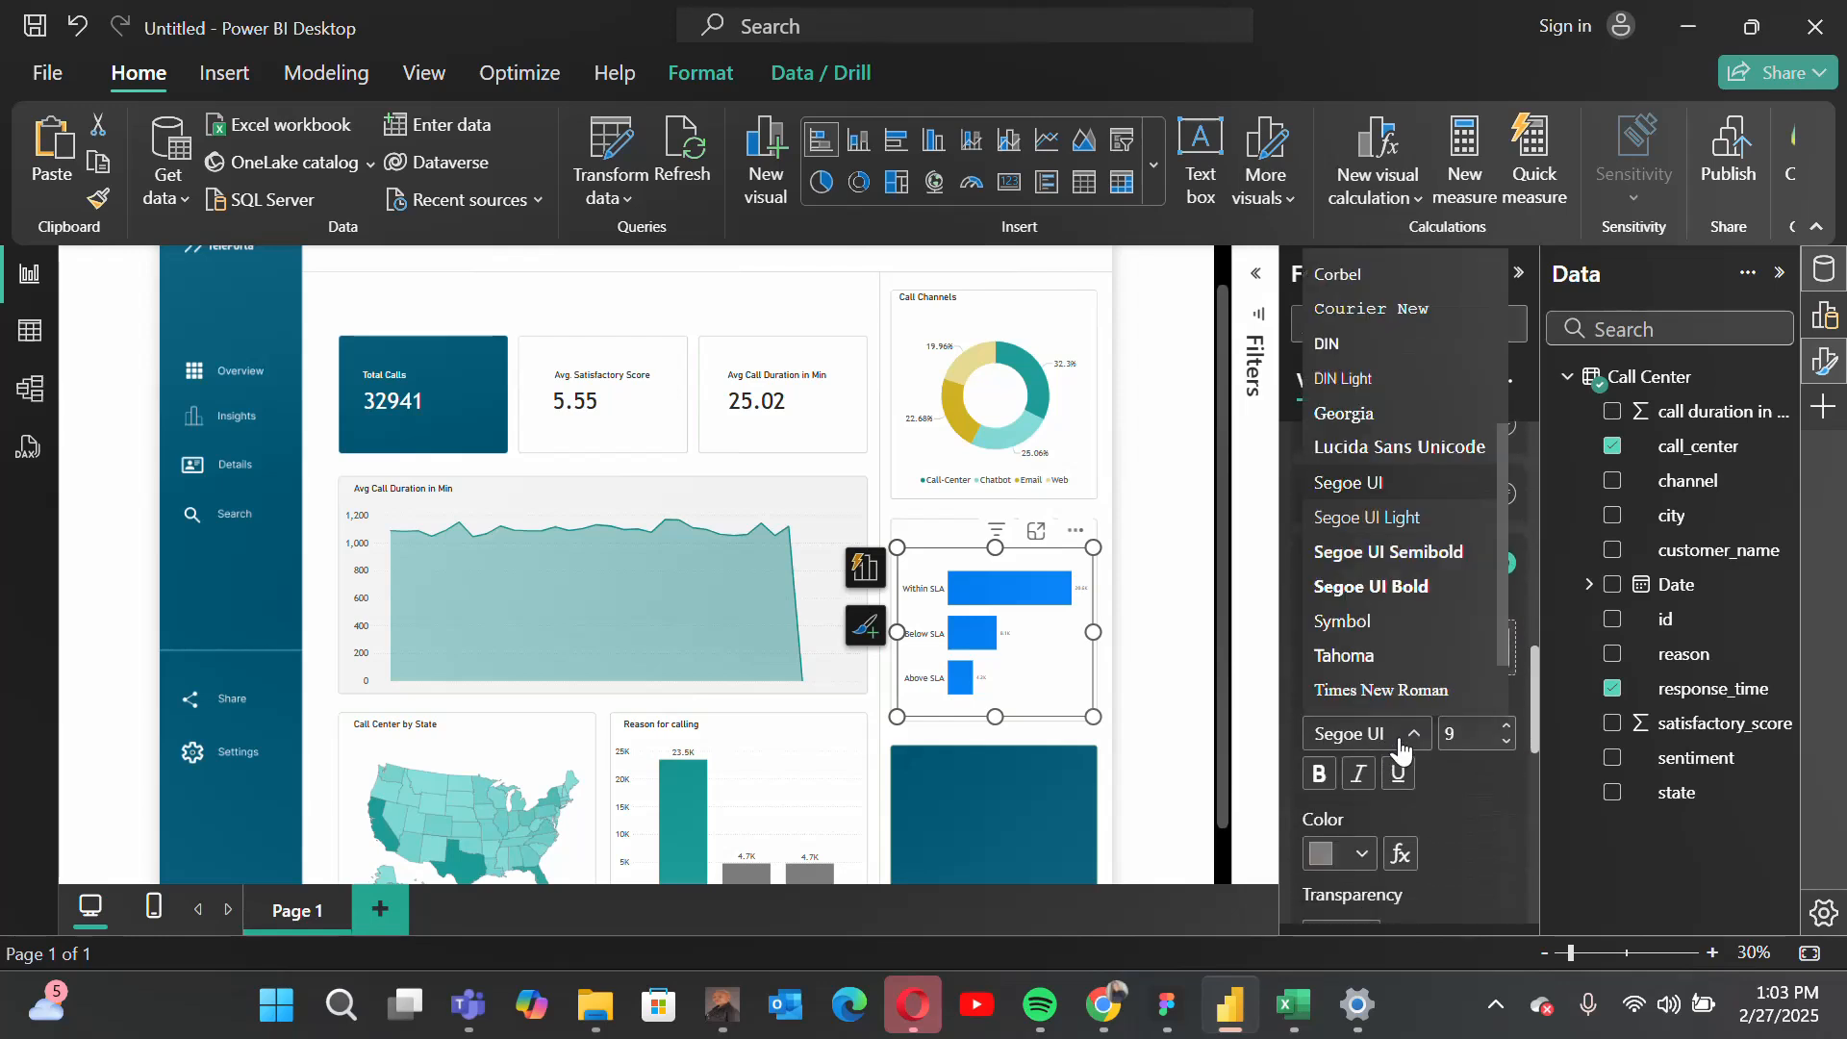
pyautogui.click(1389, 635)
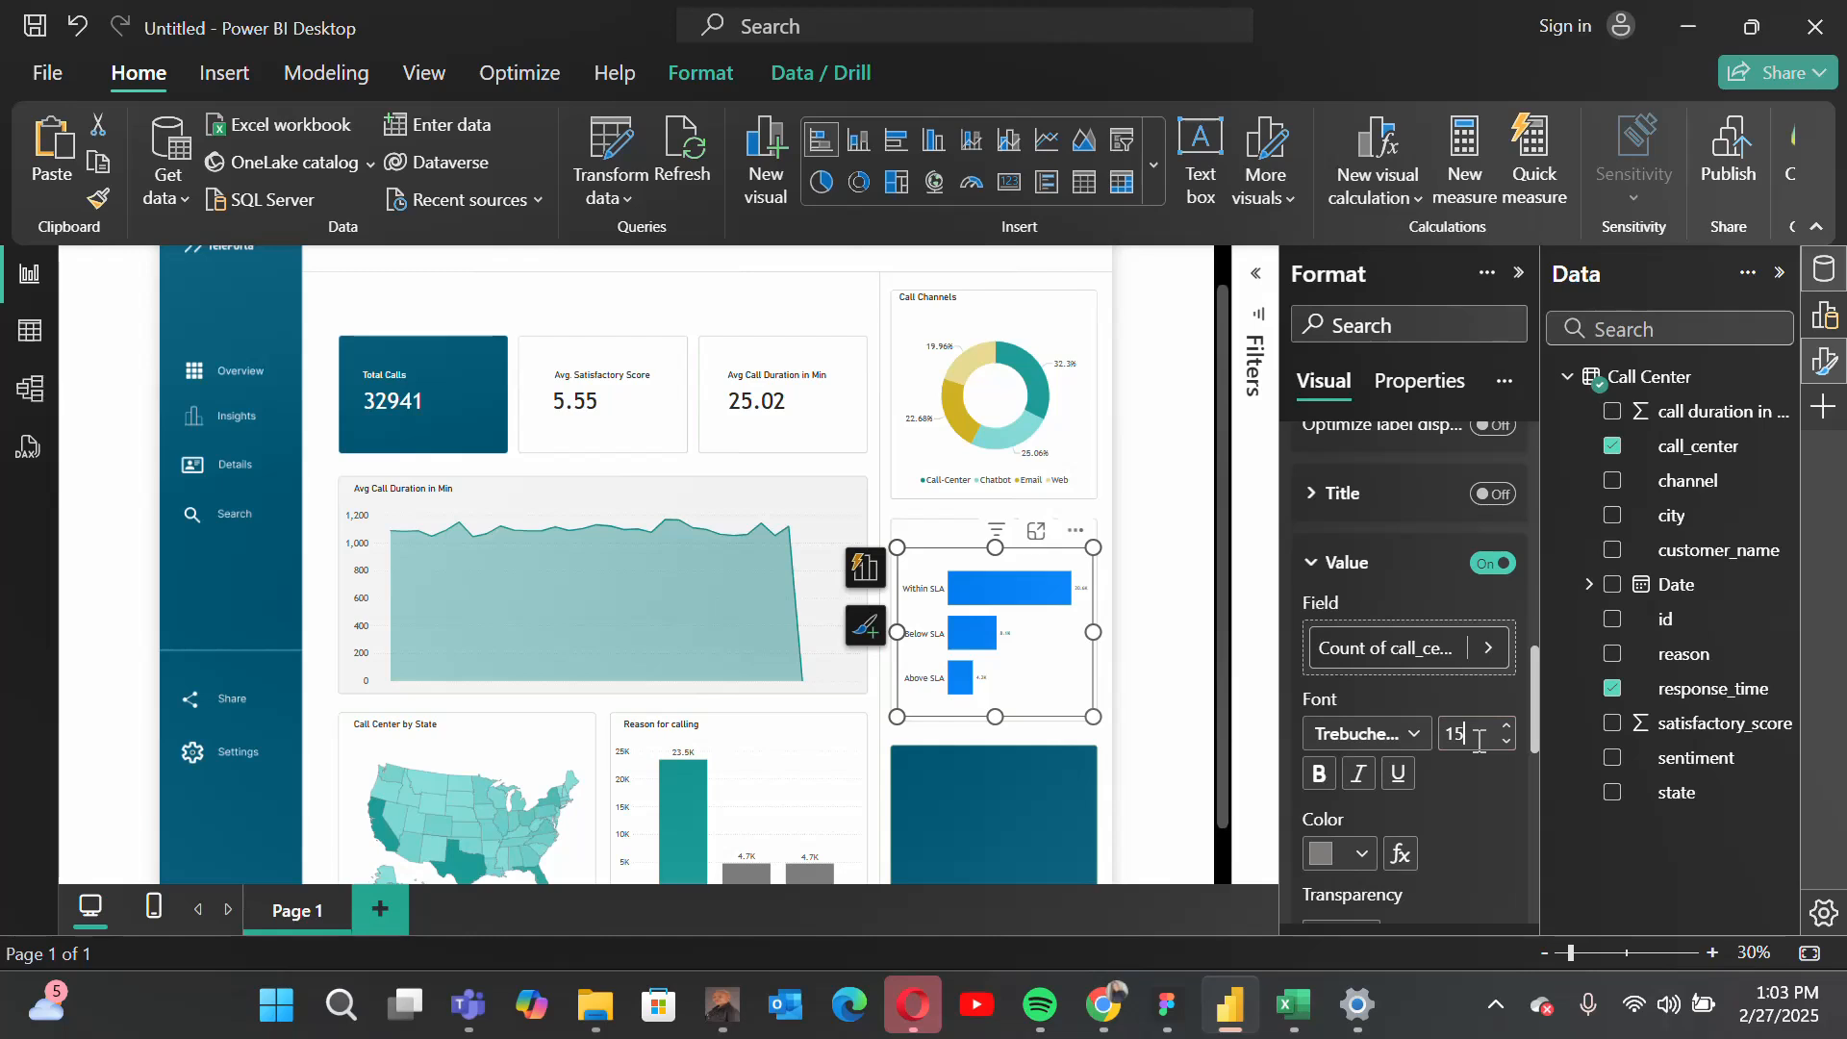
pyautogui.press('Return')
pyautogui.scroll(5, 1347, 741)
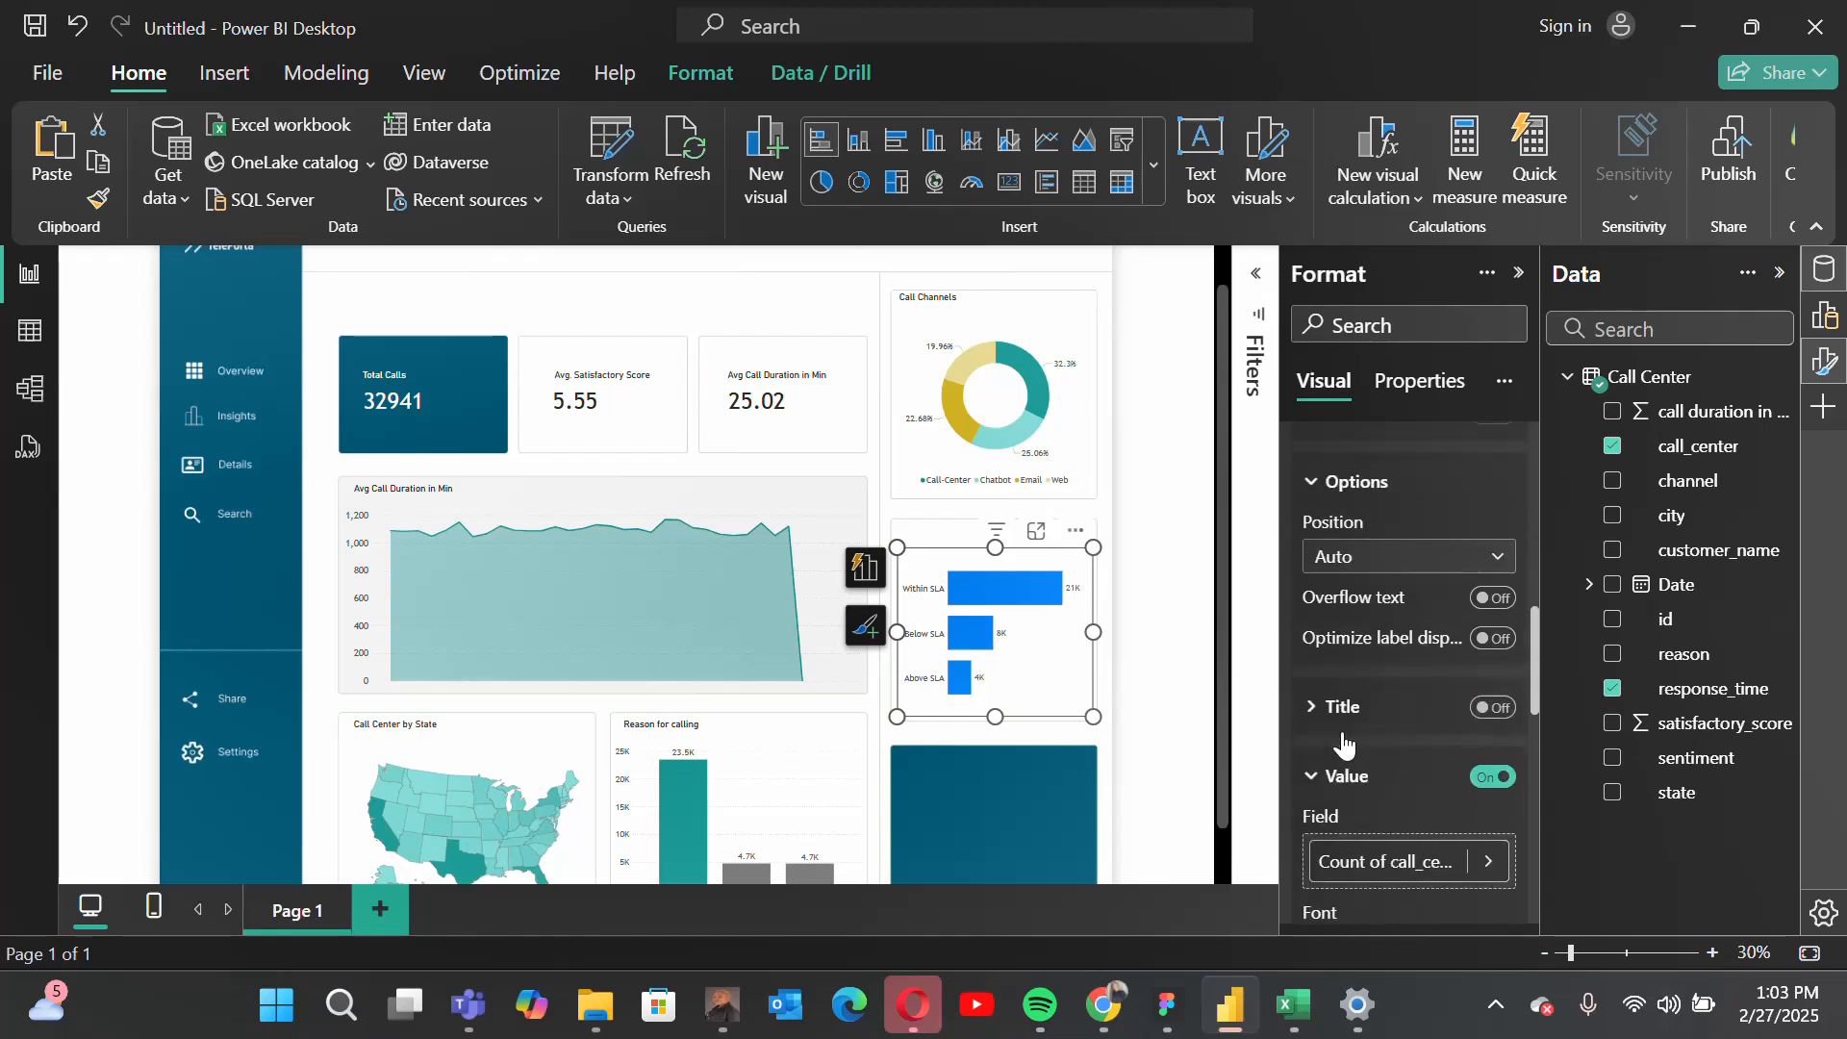
pyautogui.click(1332, 580)
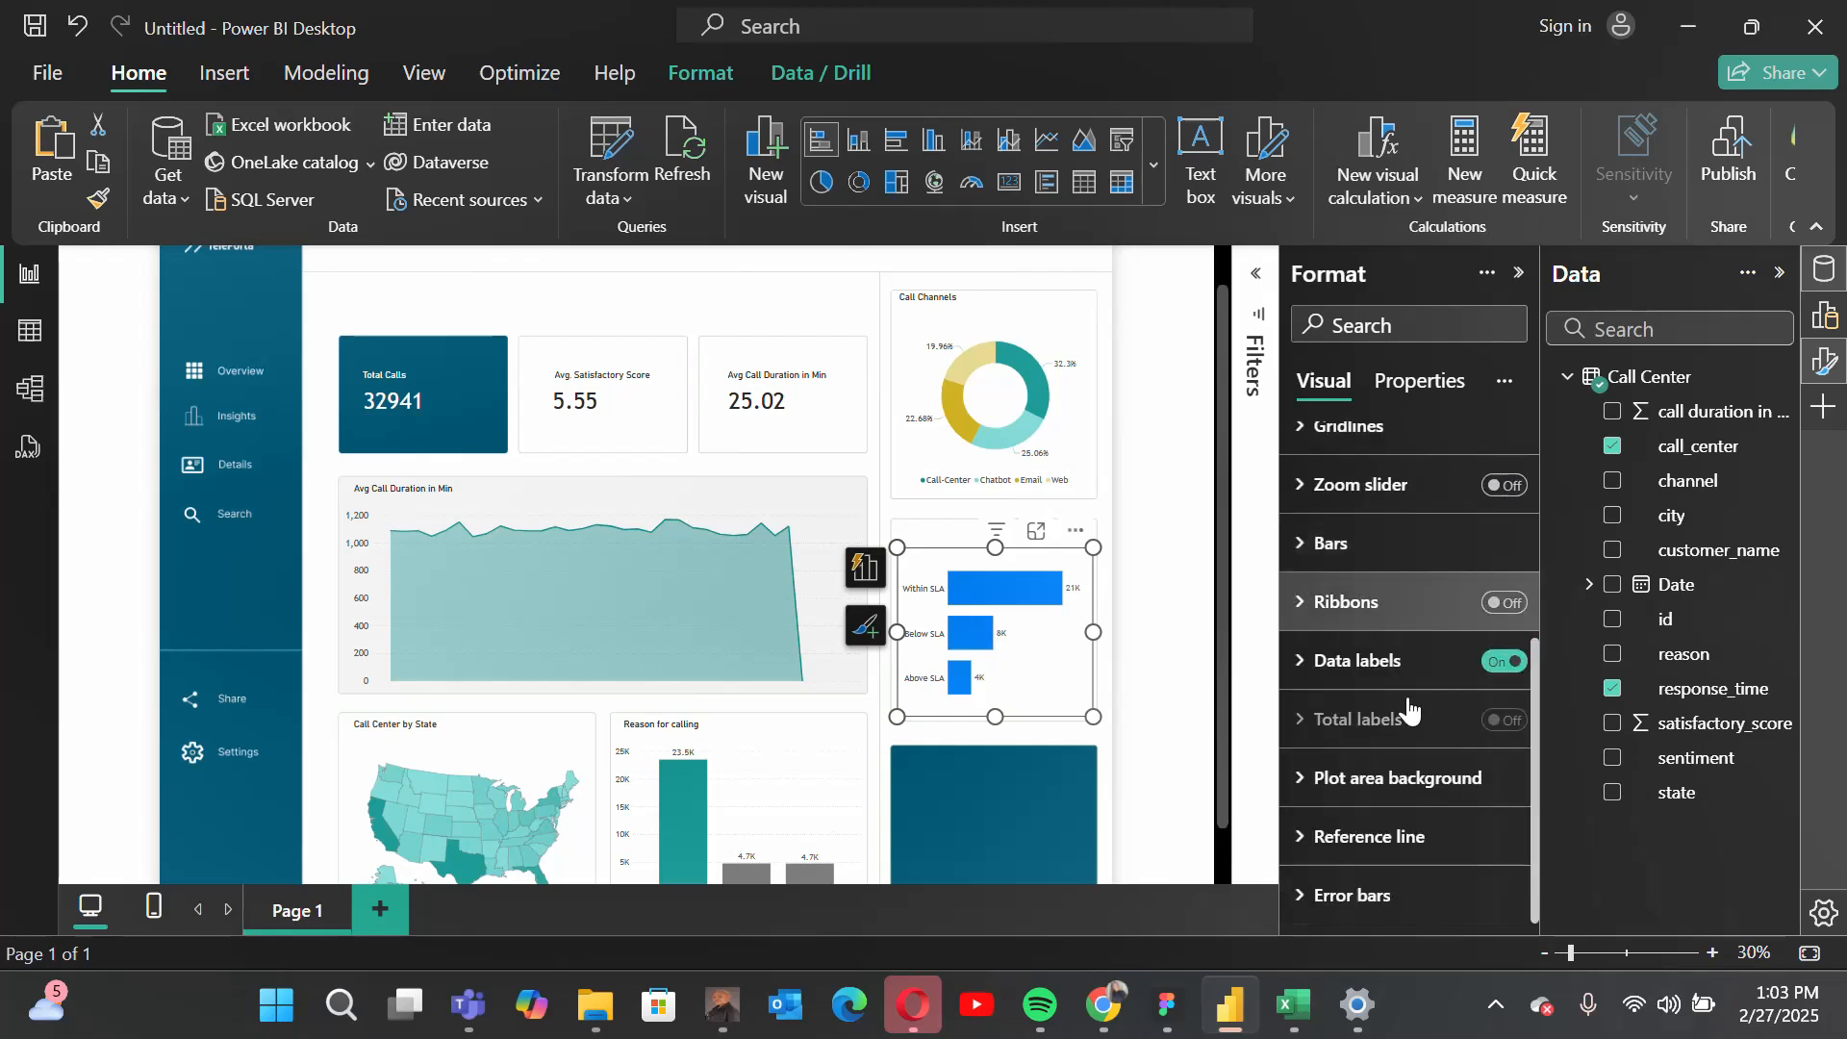
# Step: Color all bars of the response-time chart with the recently used grey
pyautogui.scroll(1, 1497, 654)
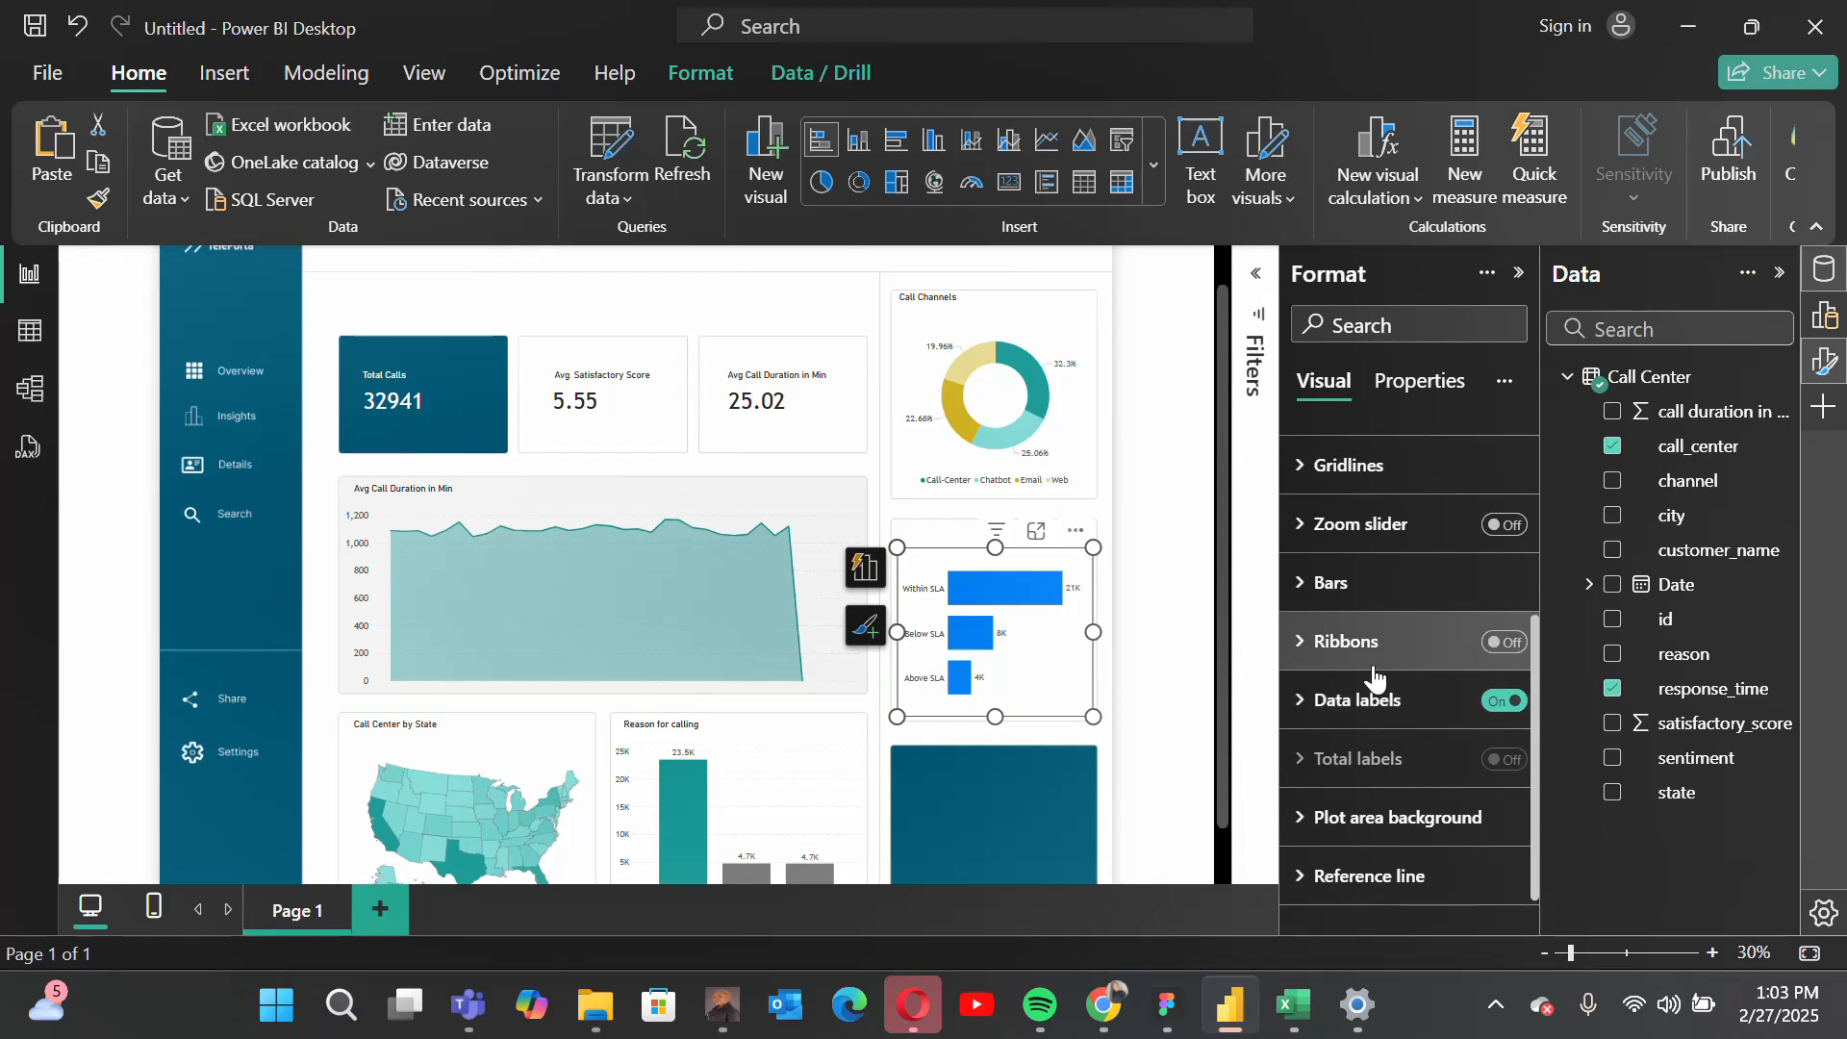
pyautogui.click(1385, 584)
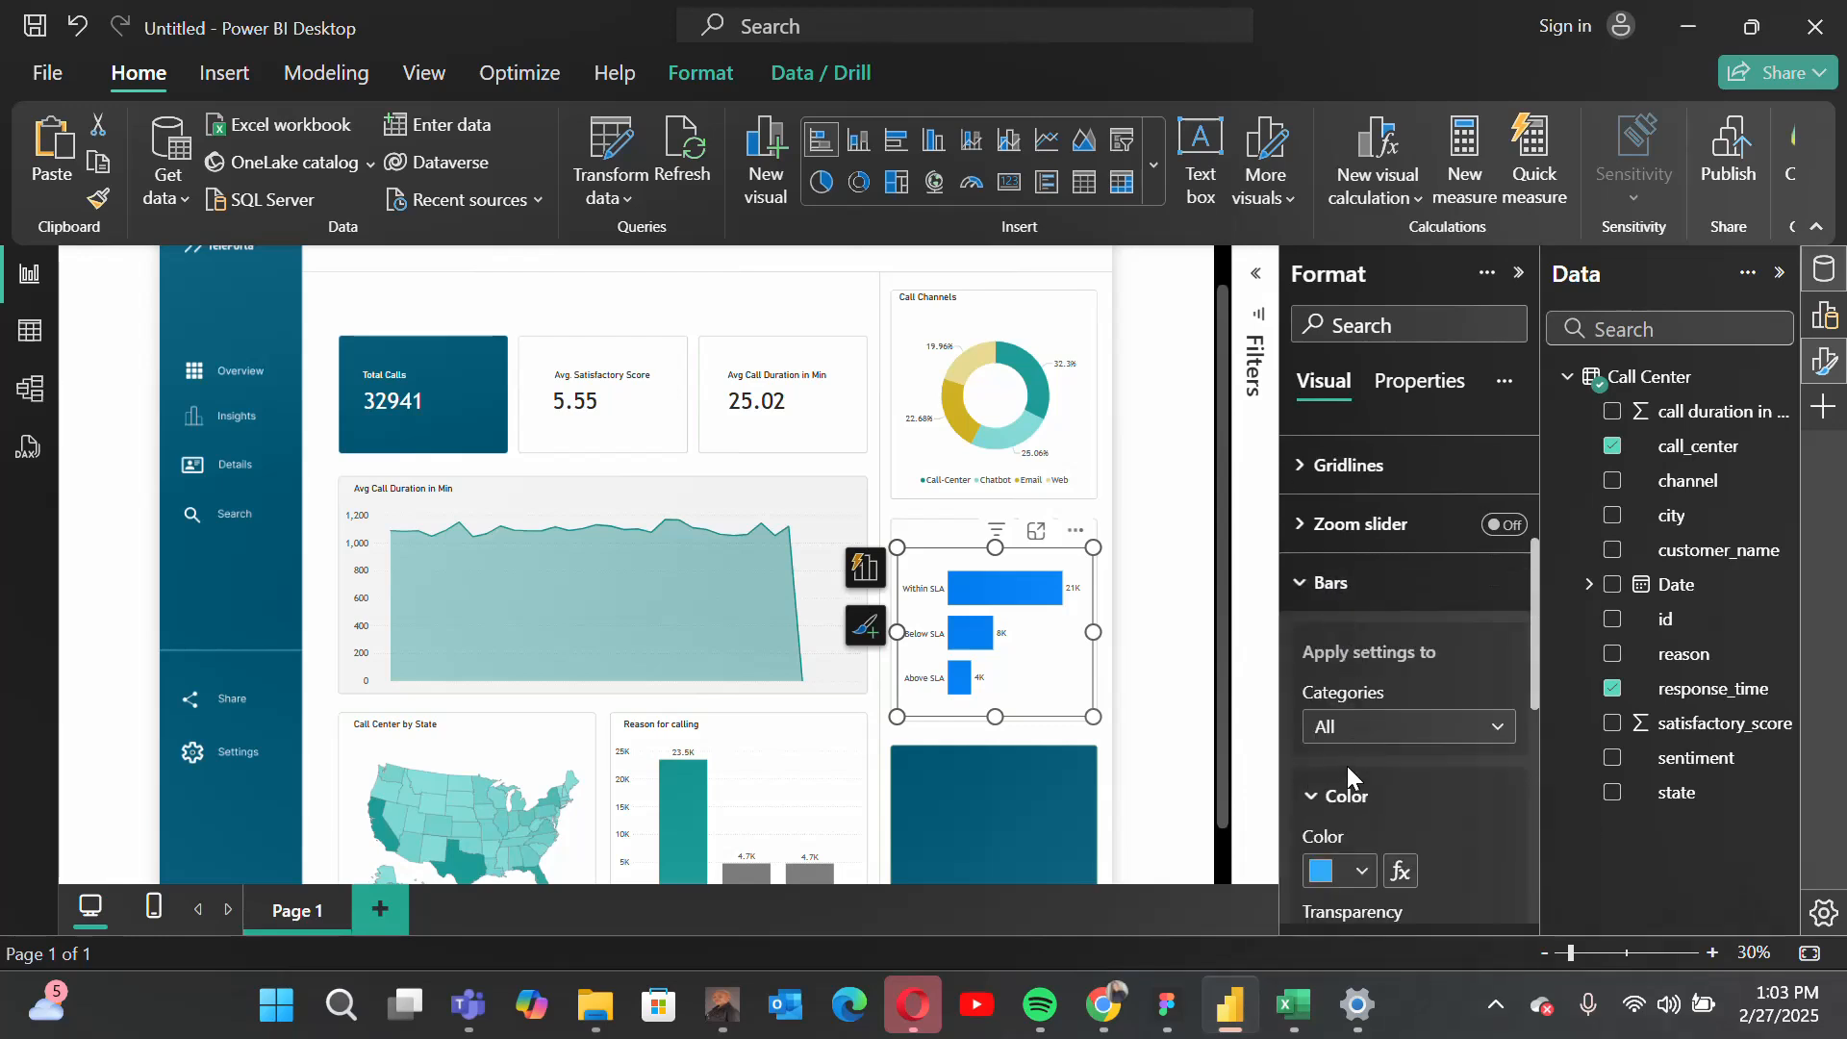
pyautogui.scroll(-2, 1346, 765)
pyautogui.scroll(1, 1346, 765)
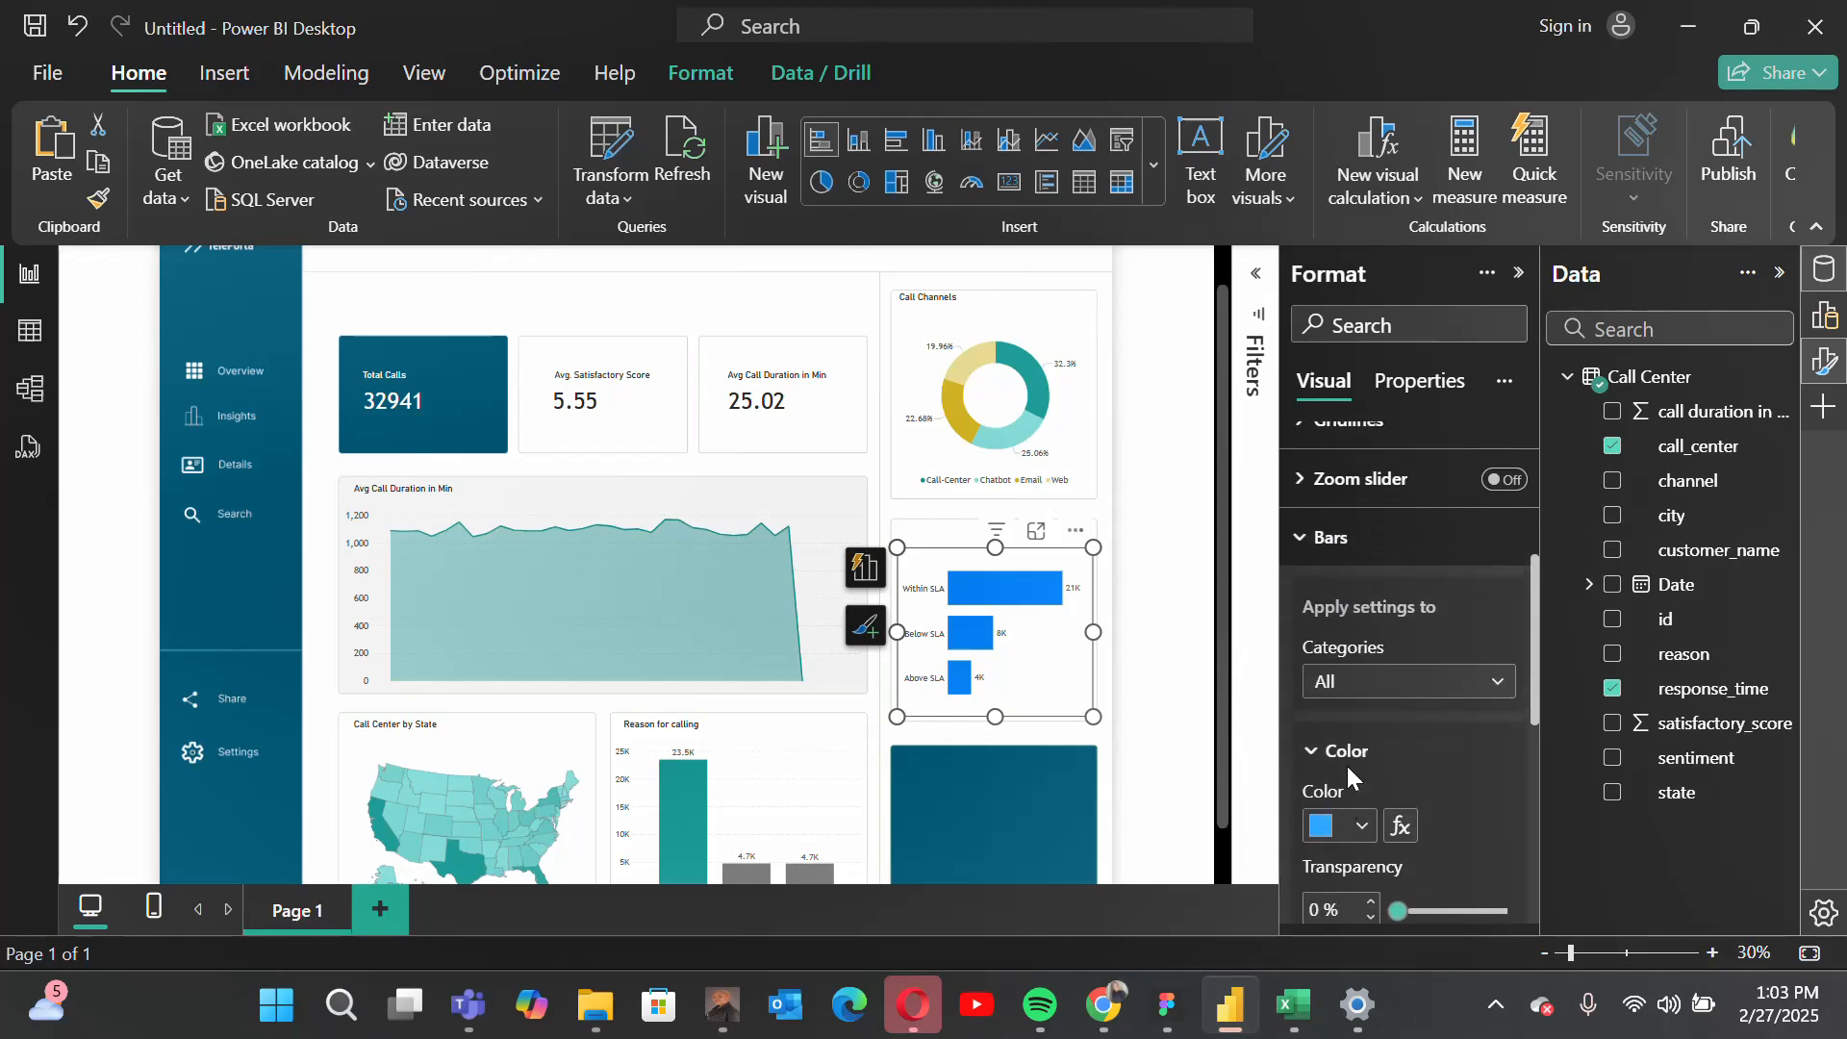
pyautogui.click(1323, 827)
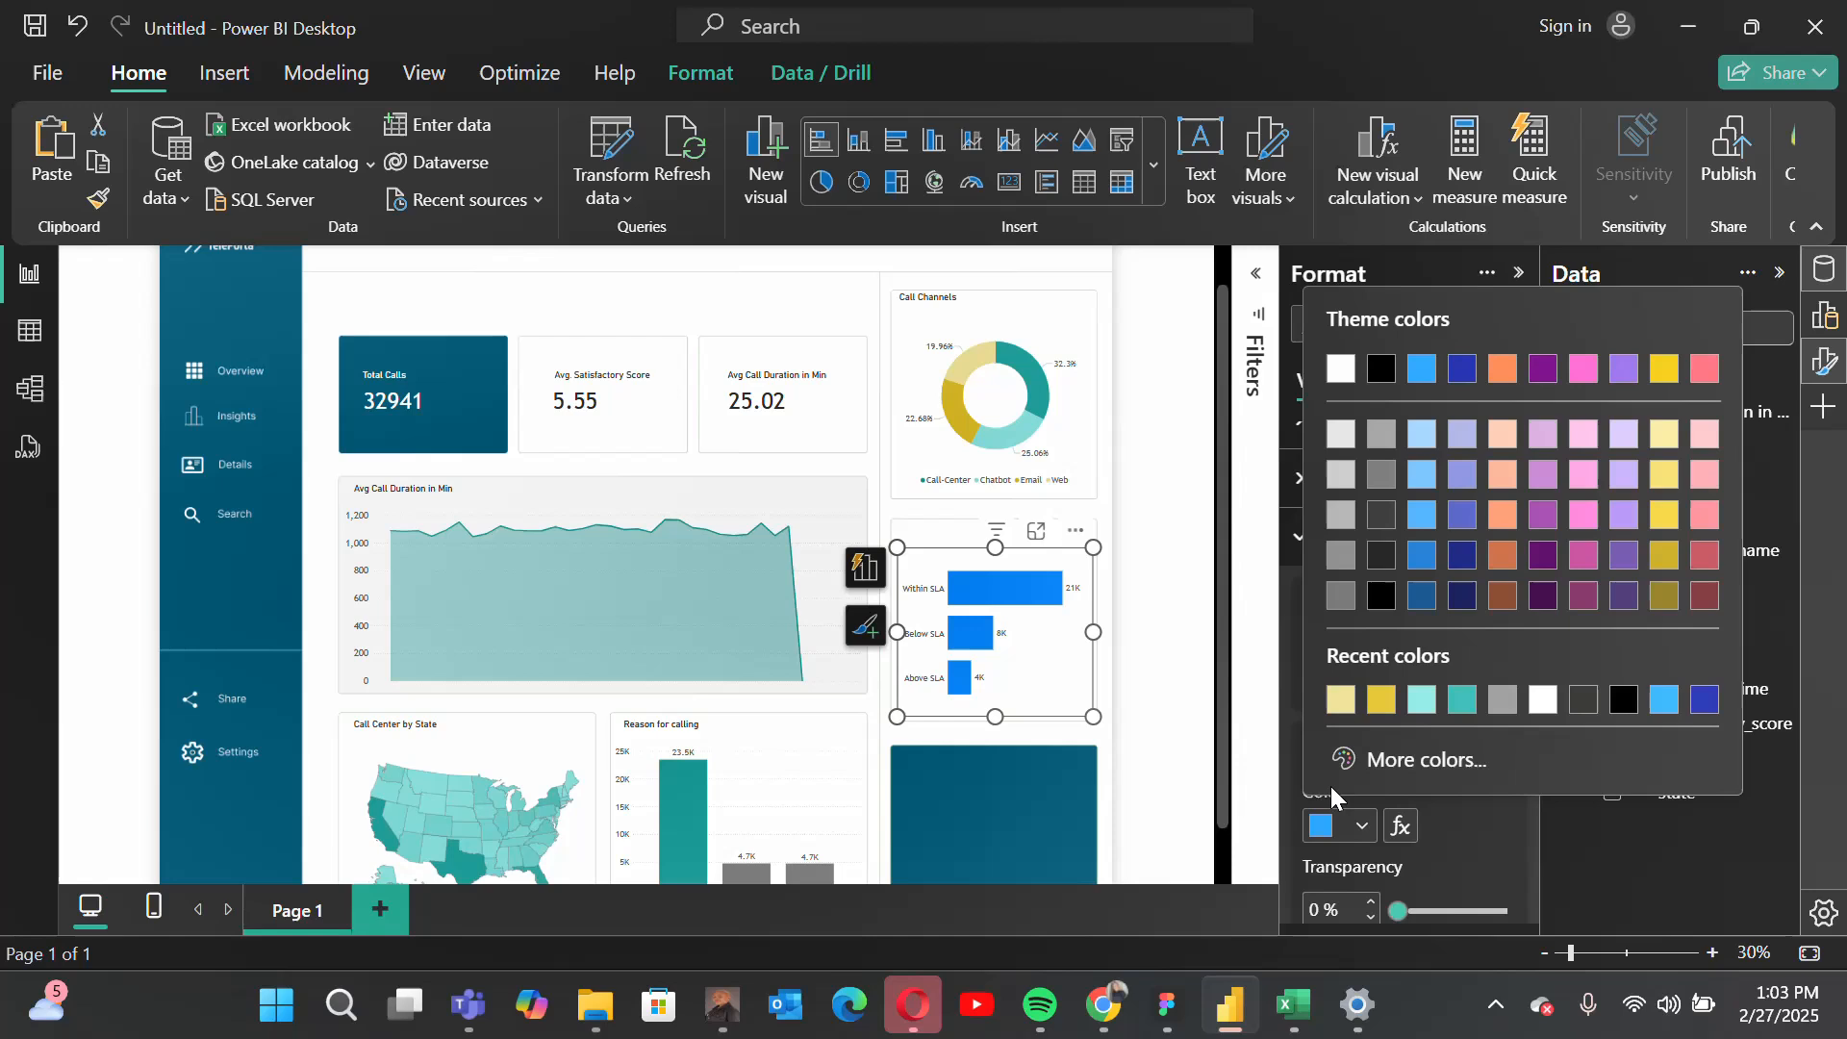
pyautogui.click(1503, 700)
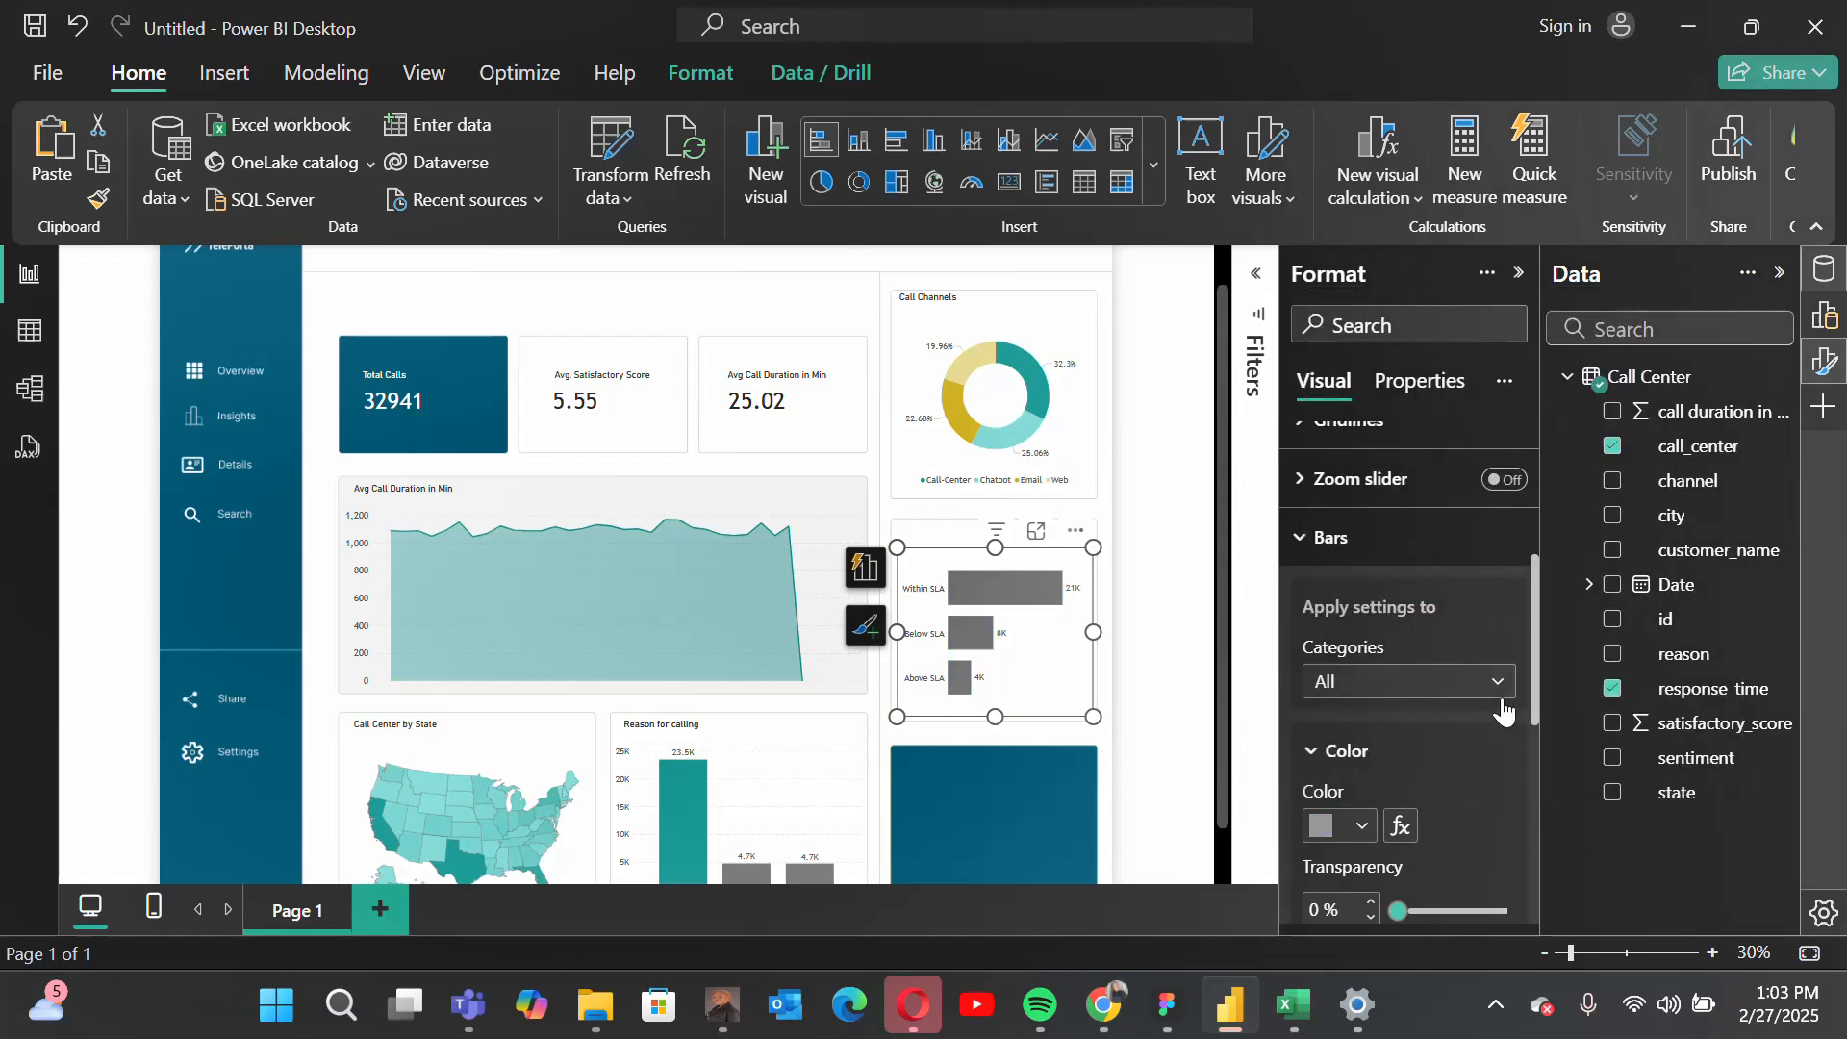
# Step: Color only the Within SLA bar with the recently used teal, then deselect the chart
pyautogui.scroll(1, 1386, 708)
pyautogui.click(1387, 710)
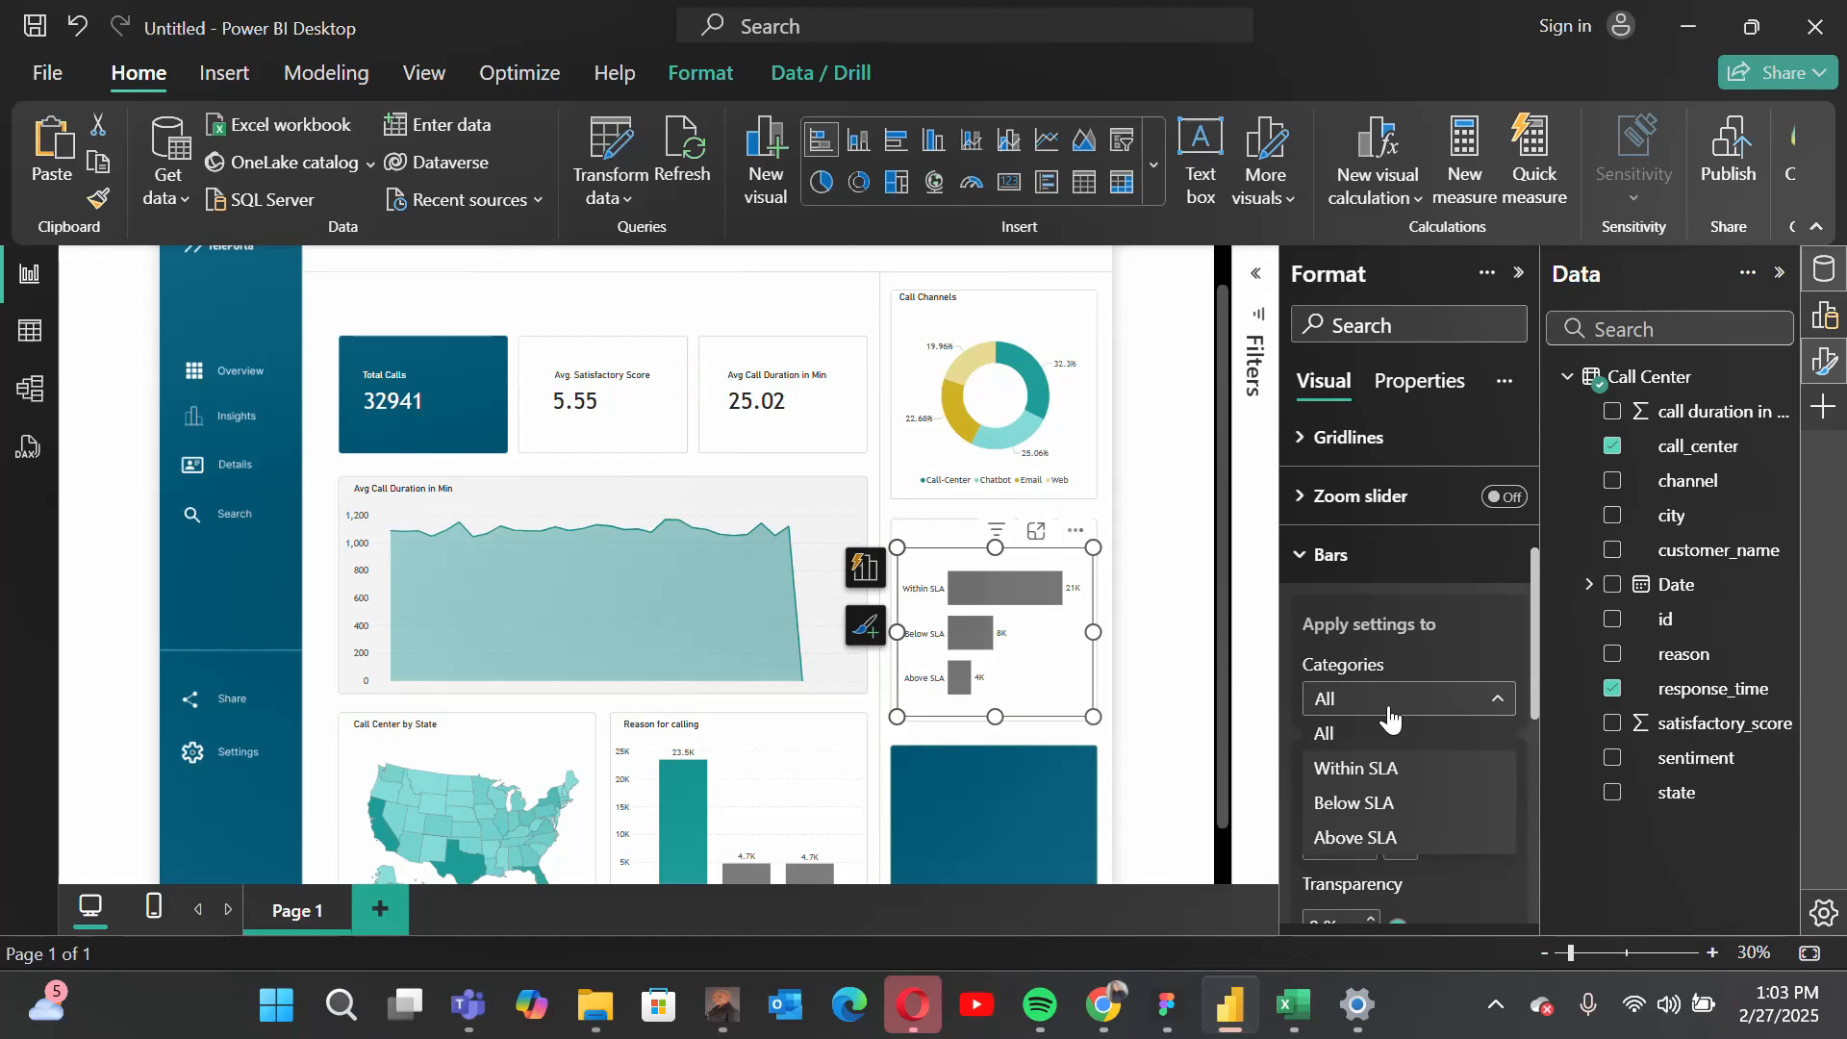
pyautogui.click(1388, 766)
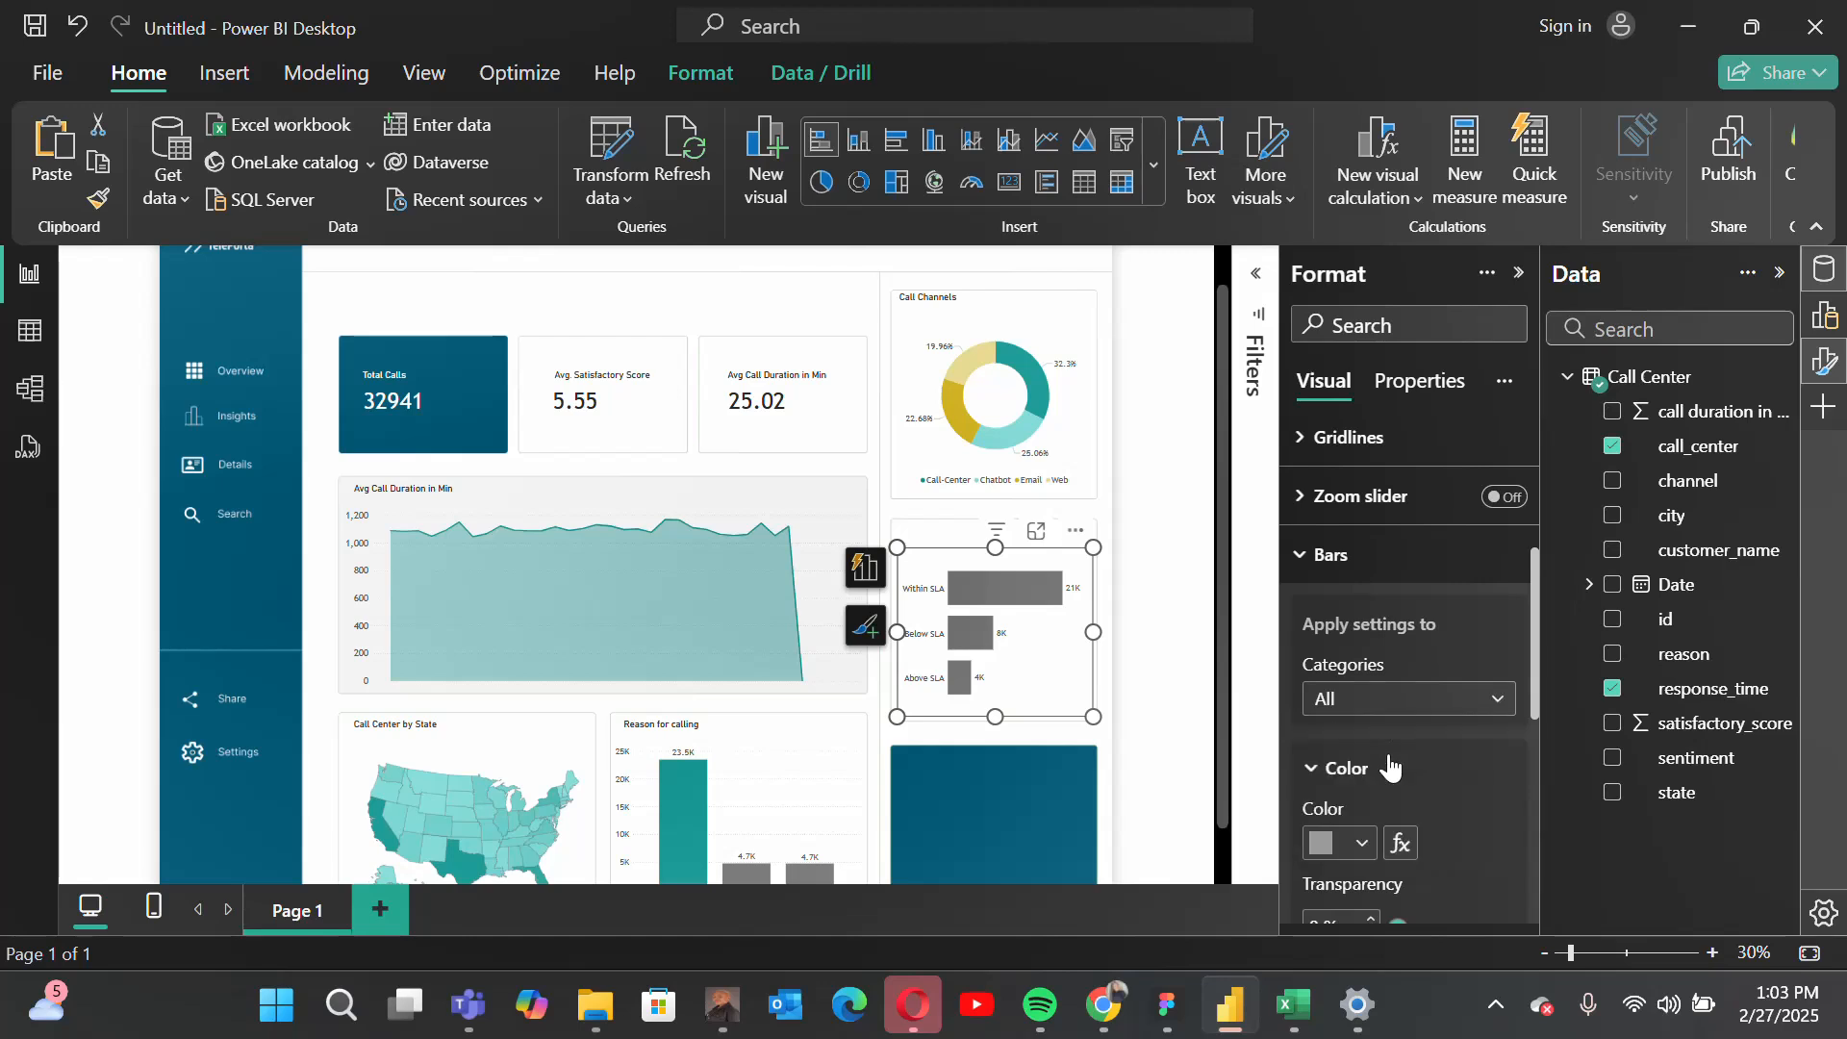
pyautogui.click(1339, 845)
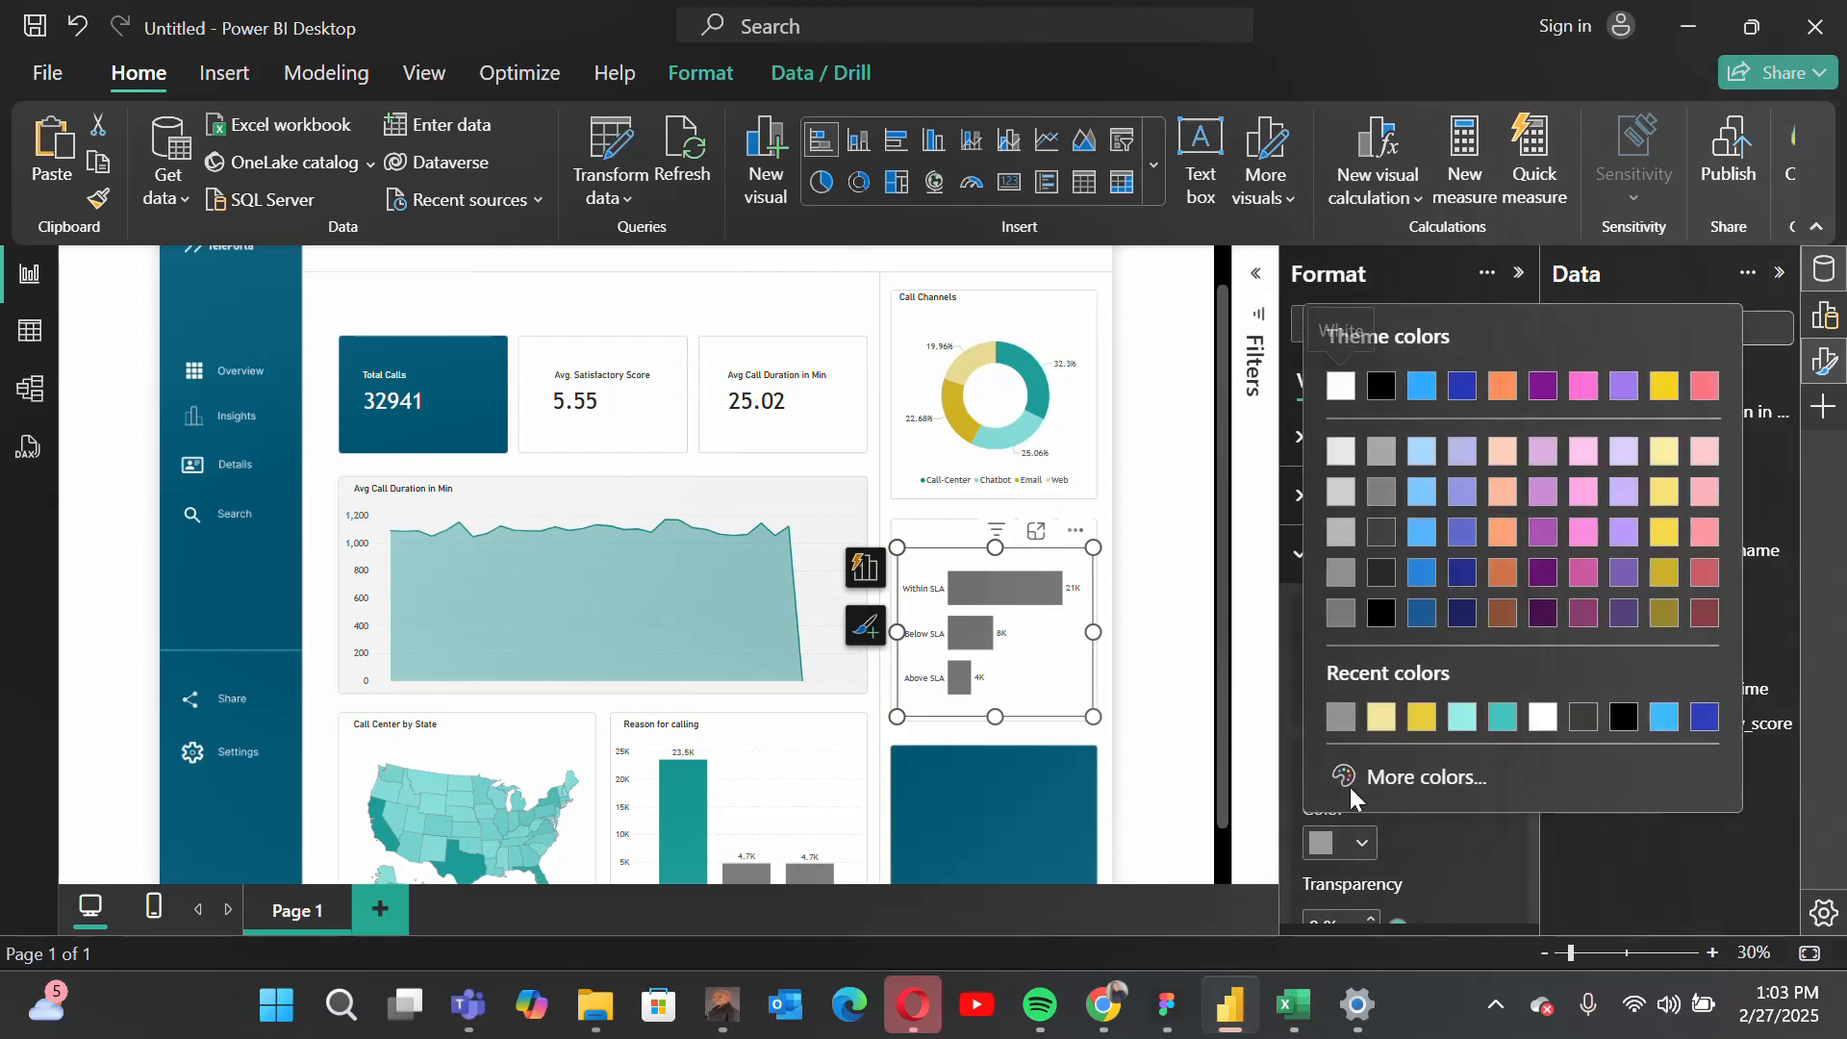
pyautogui.click(1496, 718)
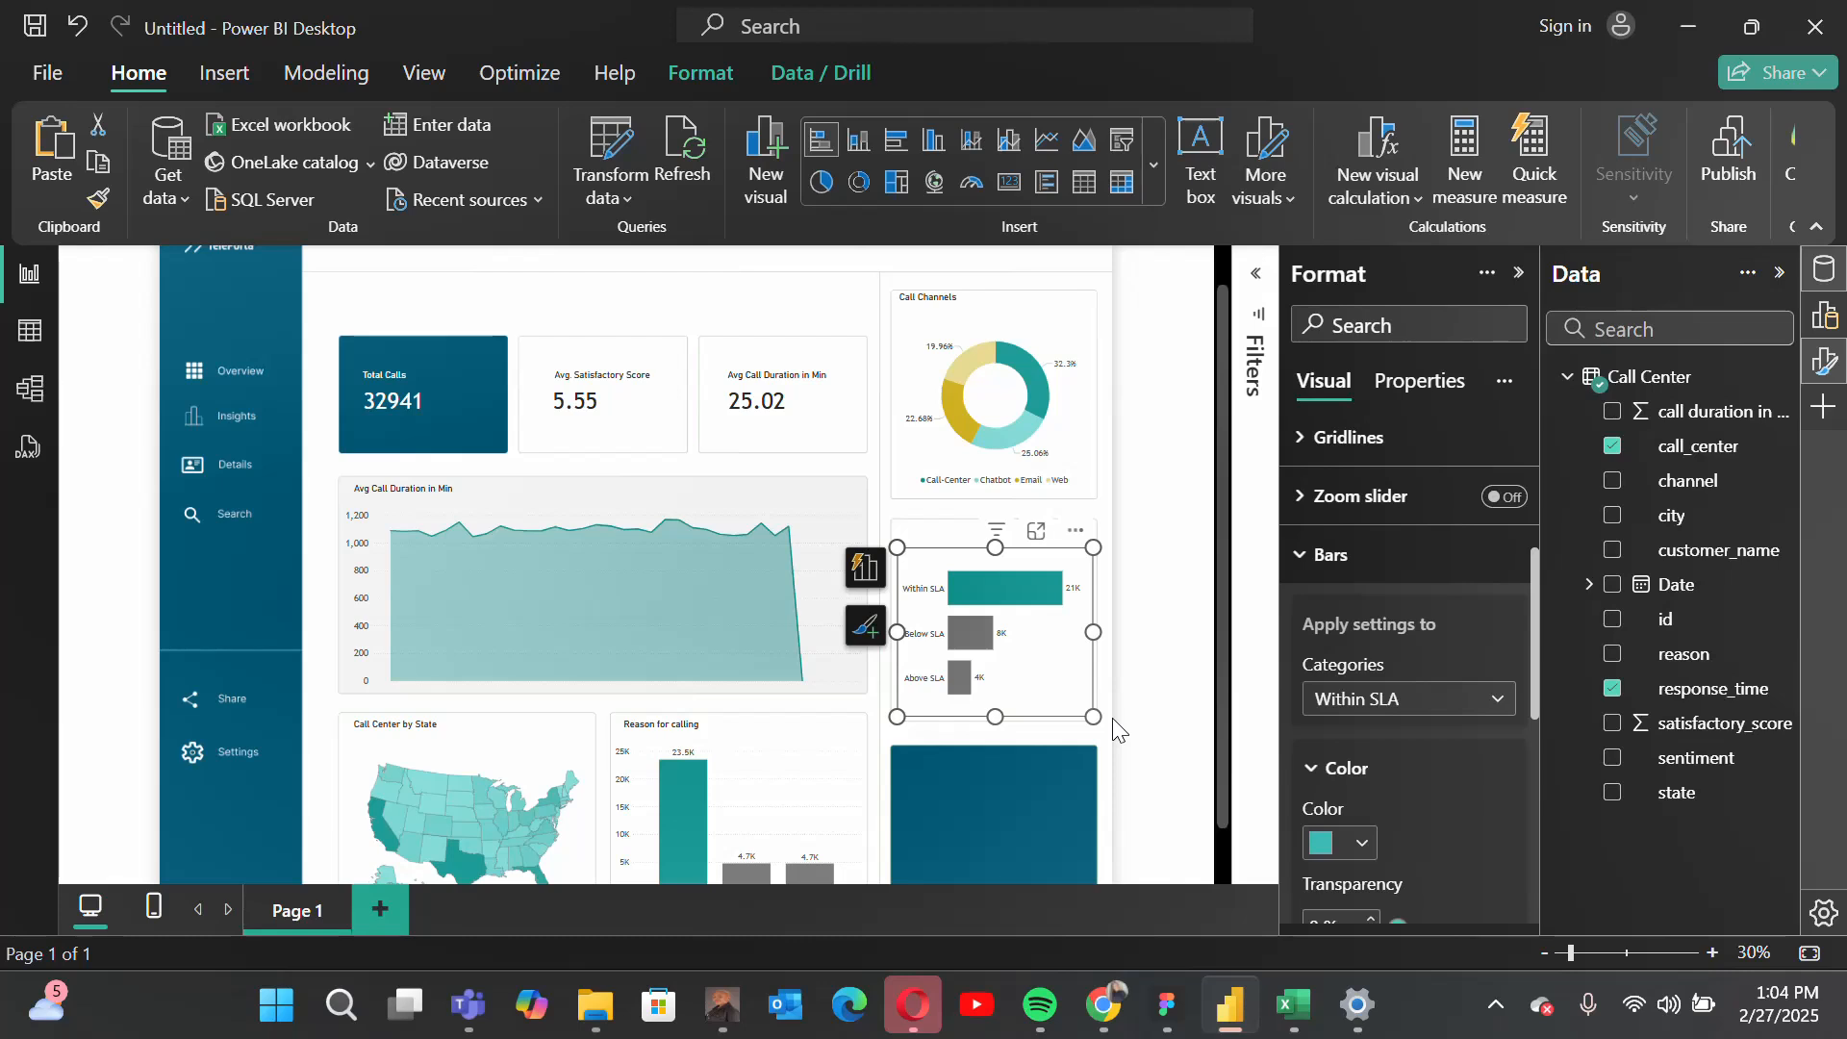
pyautogui.click(1114, 728)
# Step: Duplicate the Call Channels heading text box and place the copy at the top of the response-time bar chart card
pyautogui.scroll(-2, 1114, 728)
pyautogui.scroll(2, 1114, 728)
pyautogui.scroll(-1, 1114, 728)
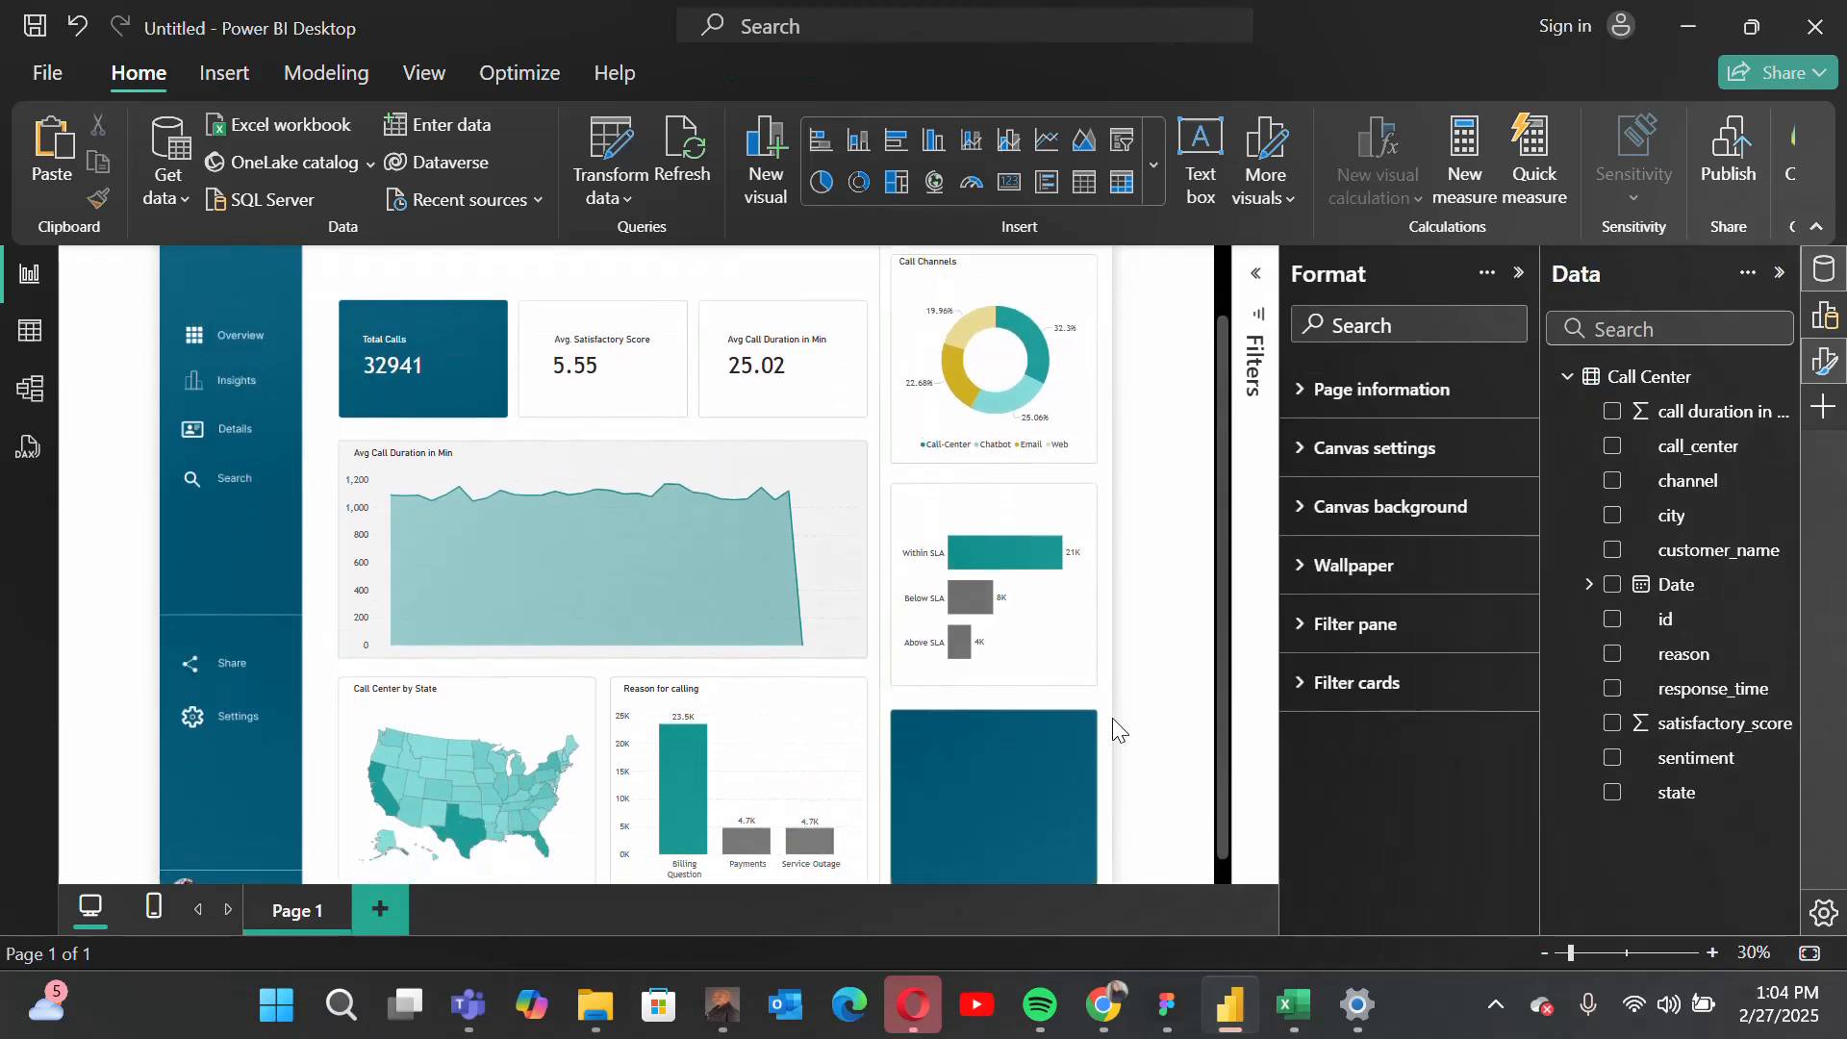
pyautogui.click(914, 267)
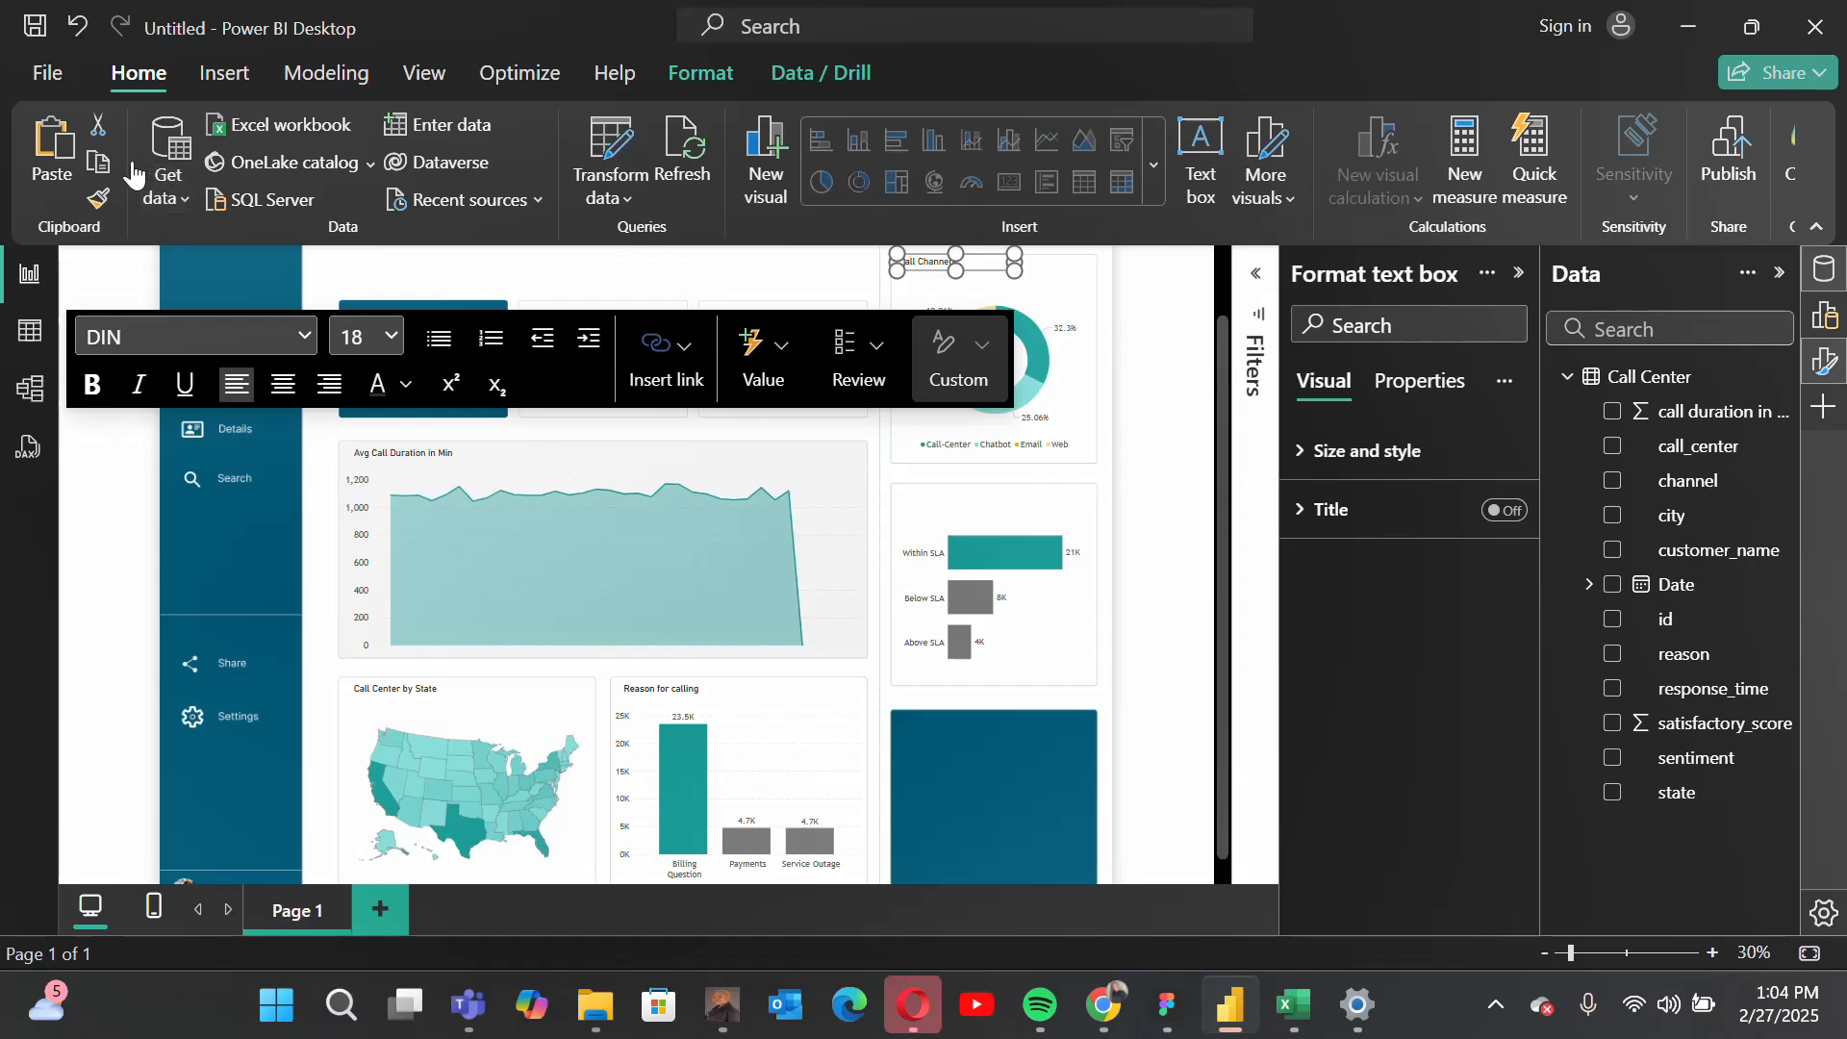
pyautogui.click(51, 154)
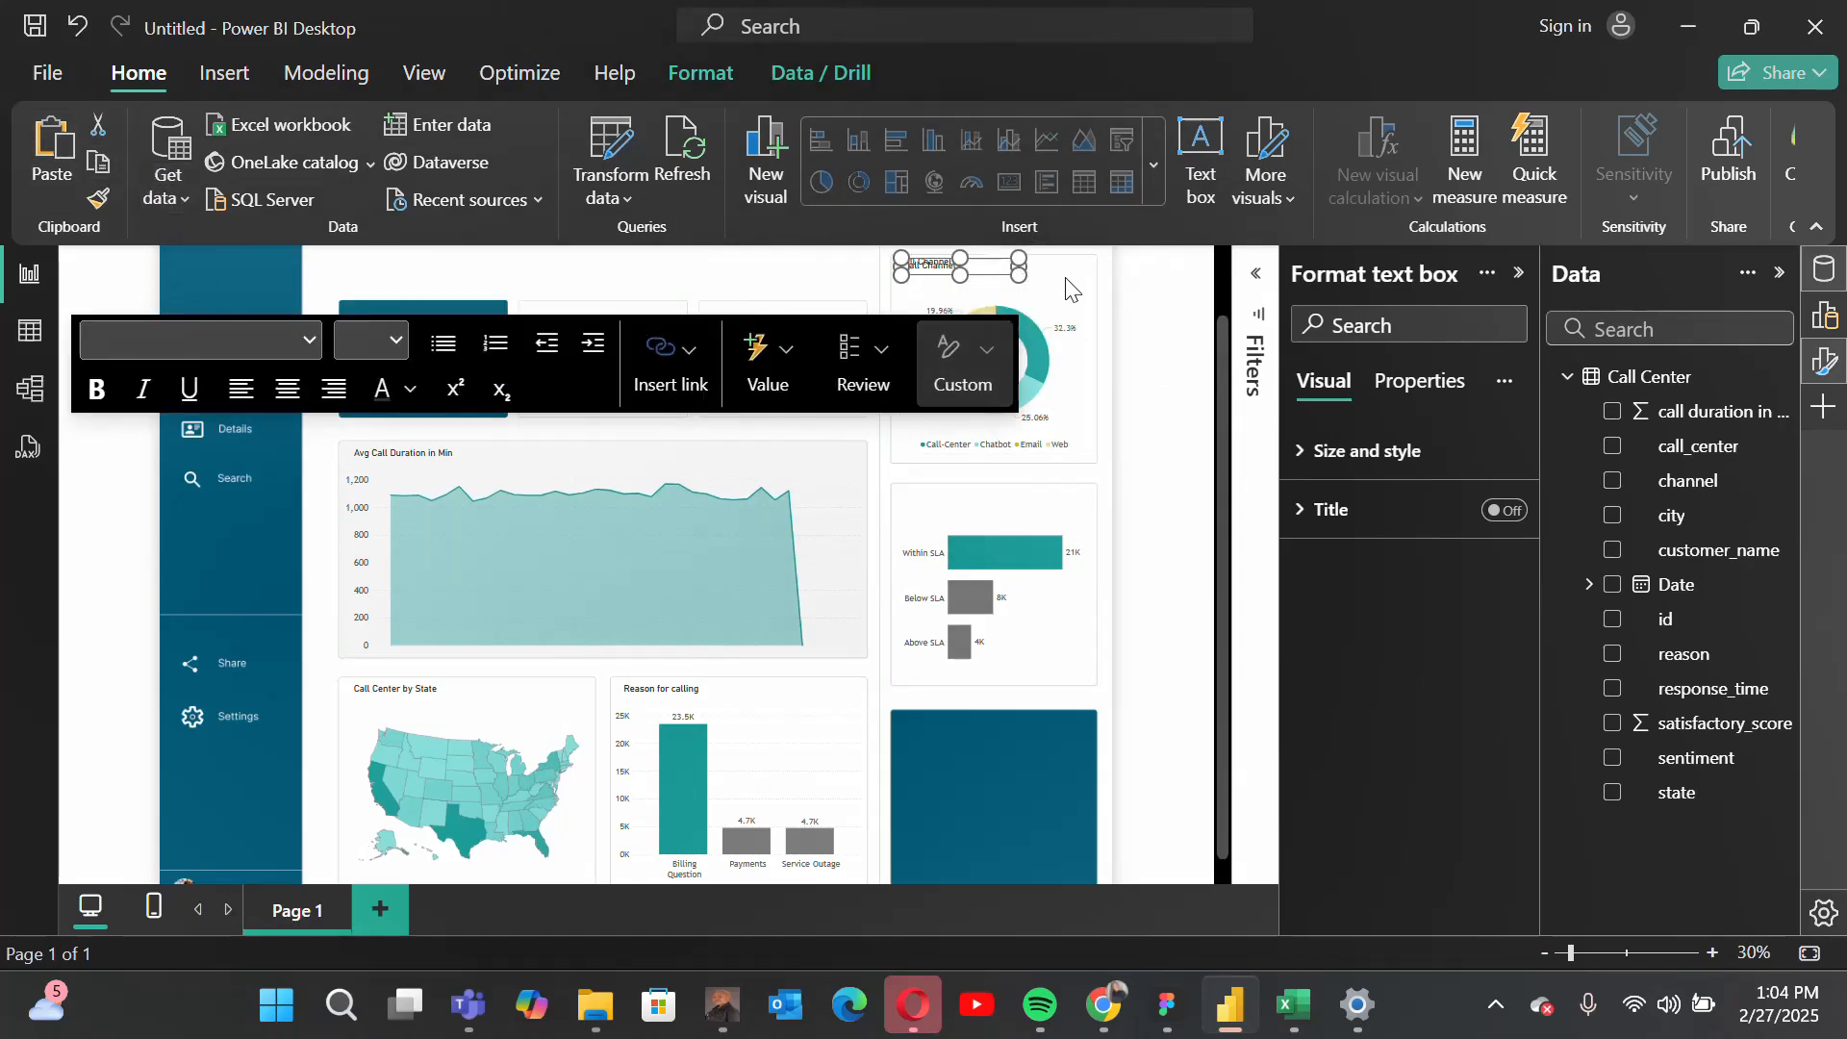
pyautogui.press('Escape')
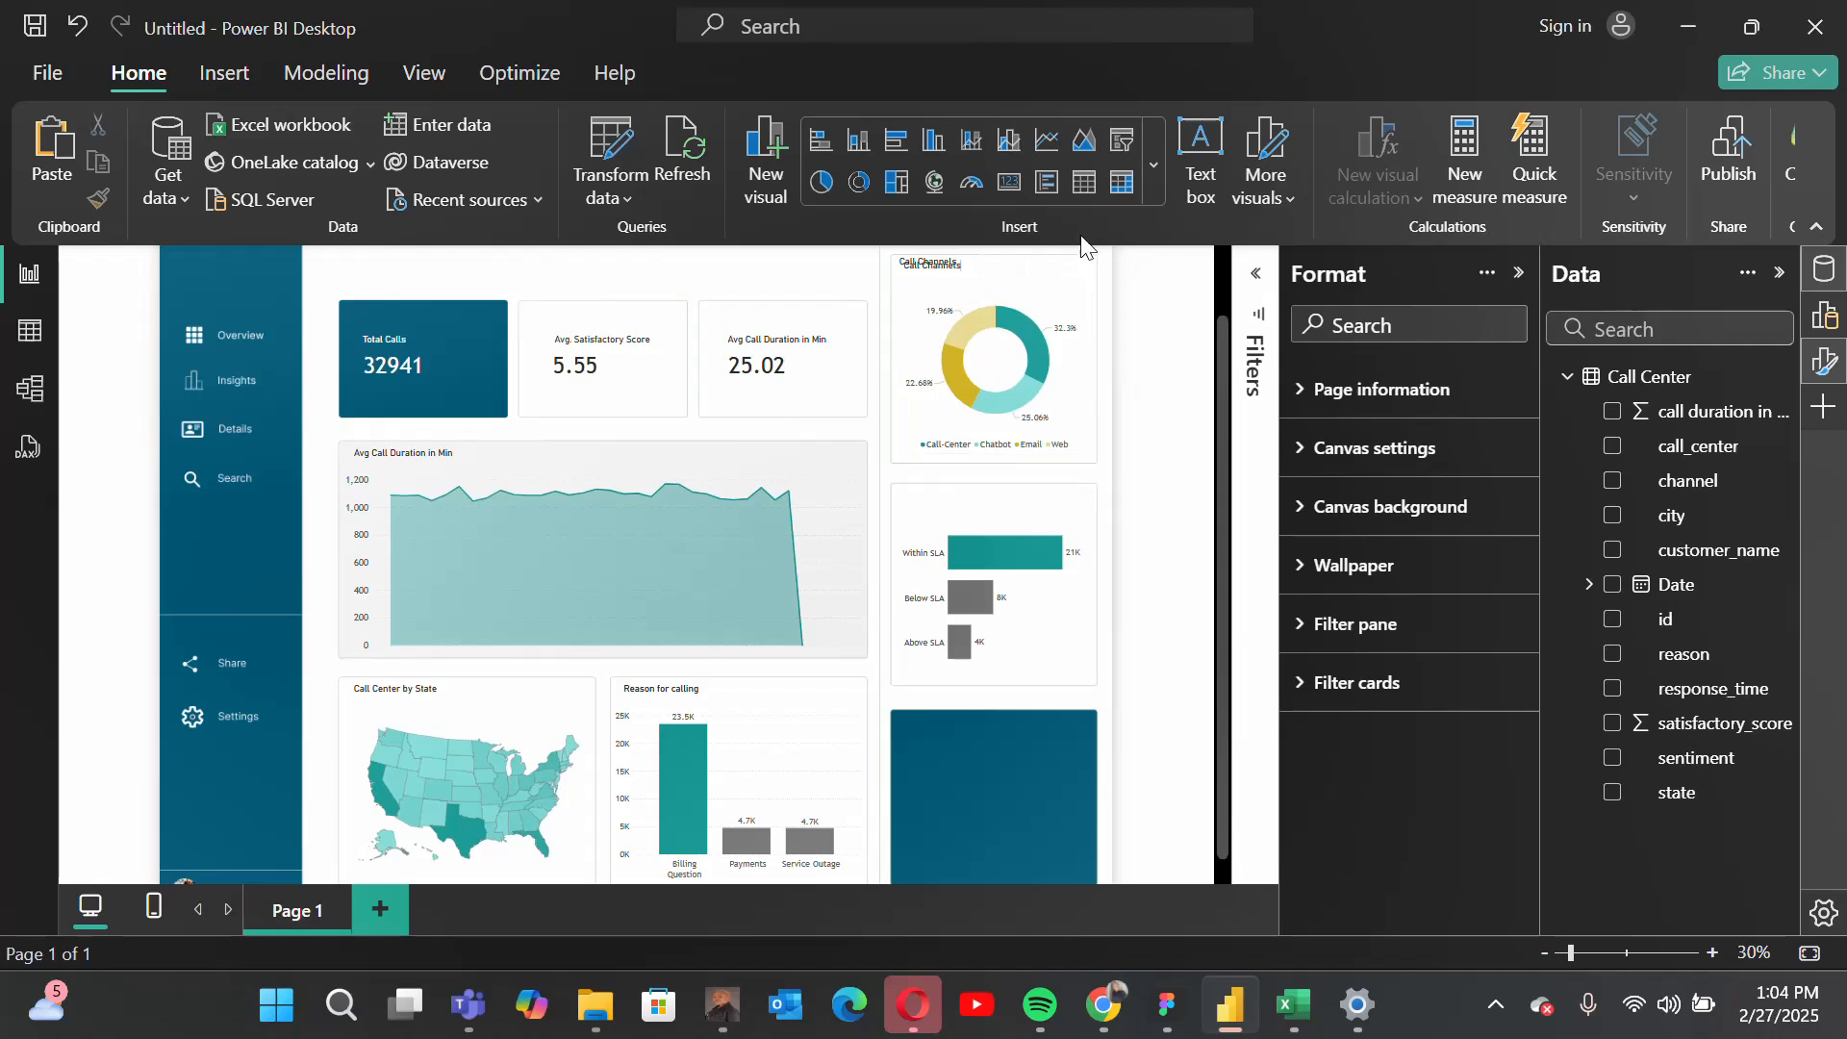
pyautogui.click(980, 261)
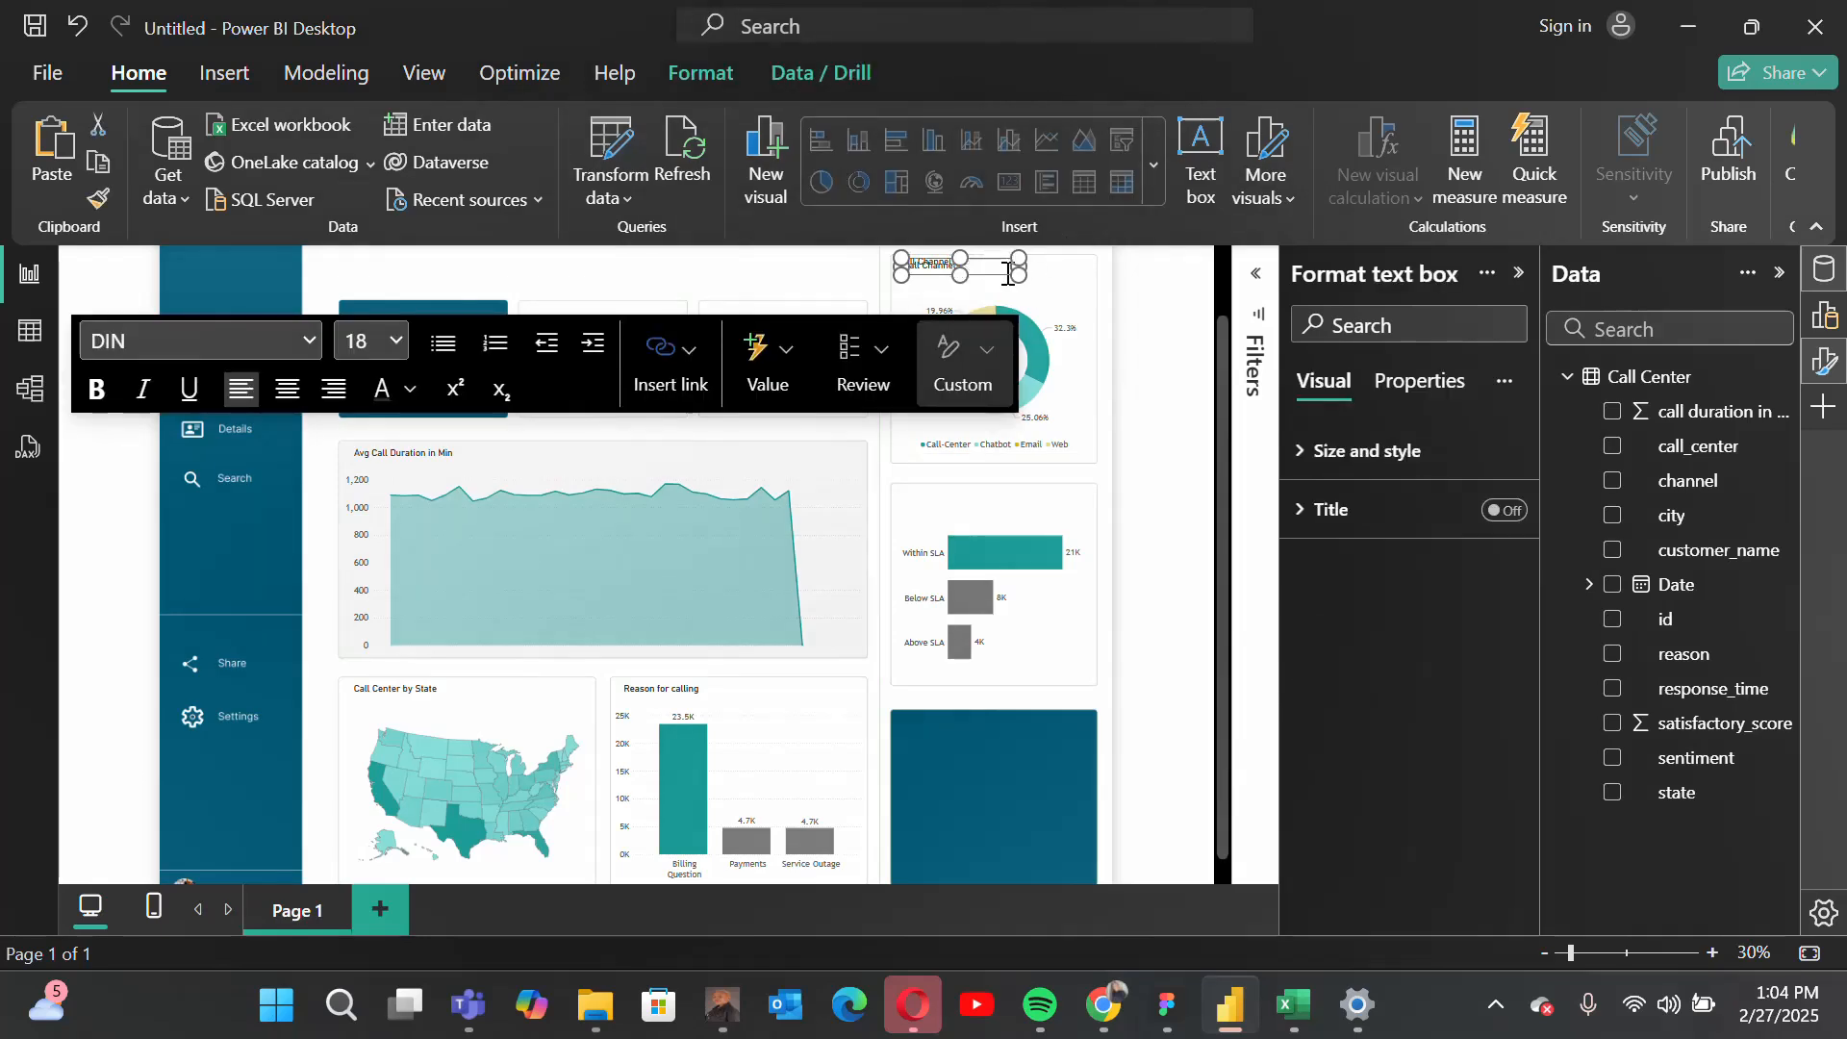
pyautogui.scroll(1, 1135, 346)
pyautogui.scroll(3, 1135, 347)
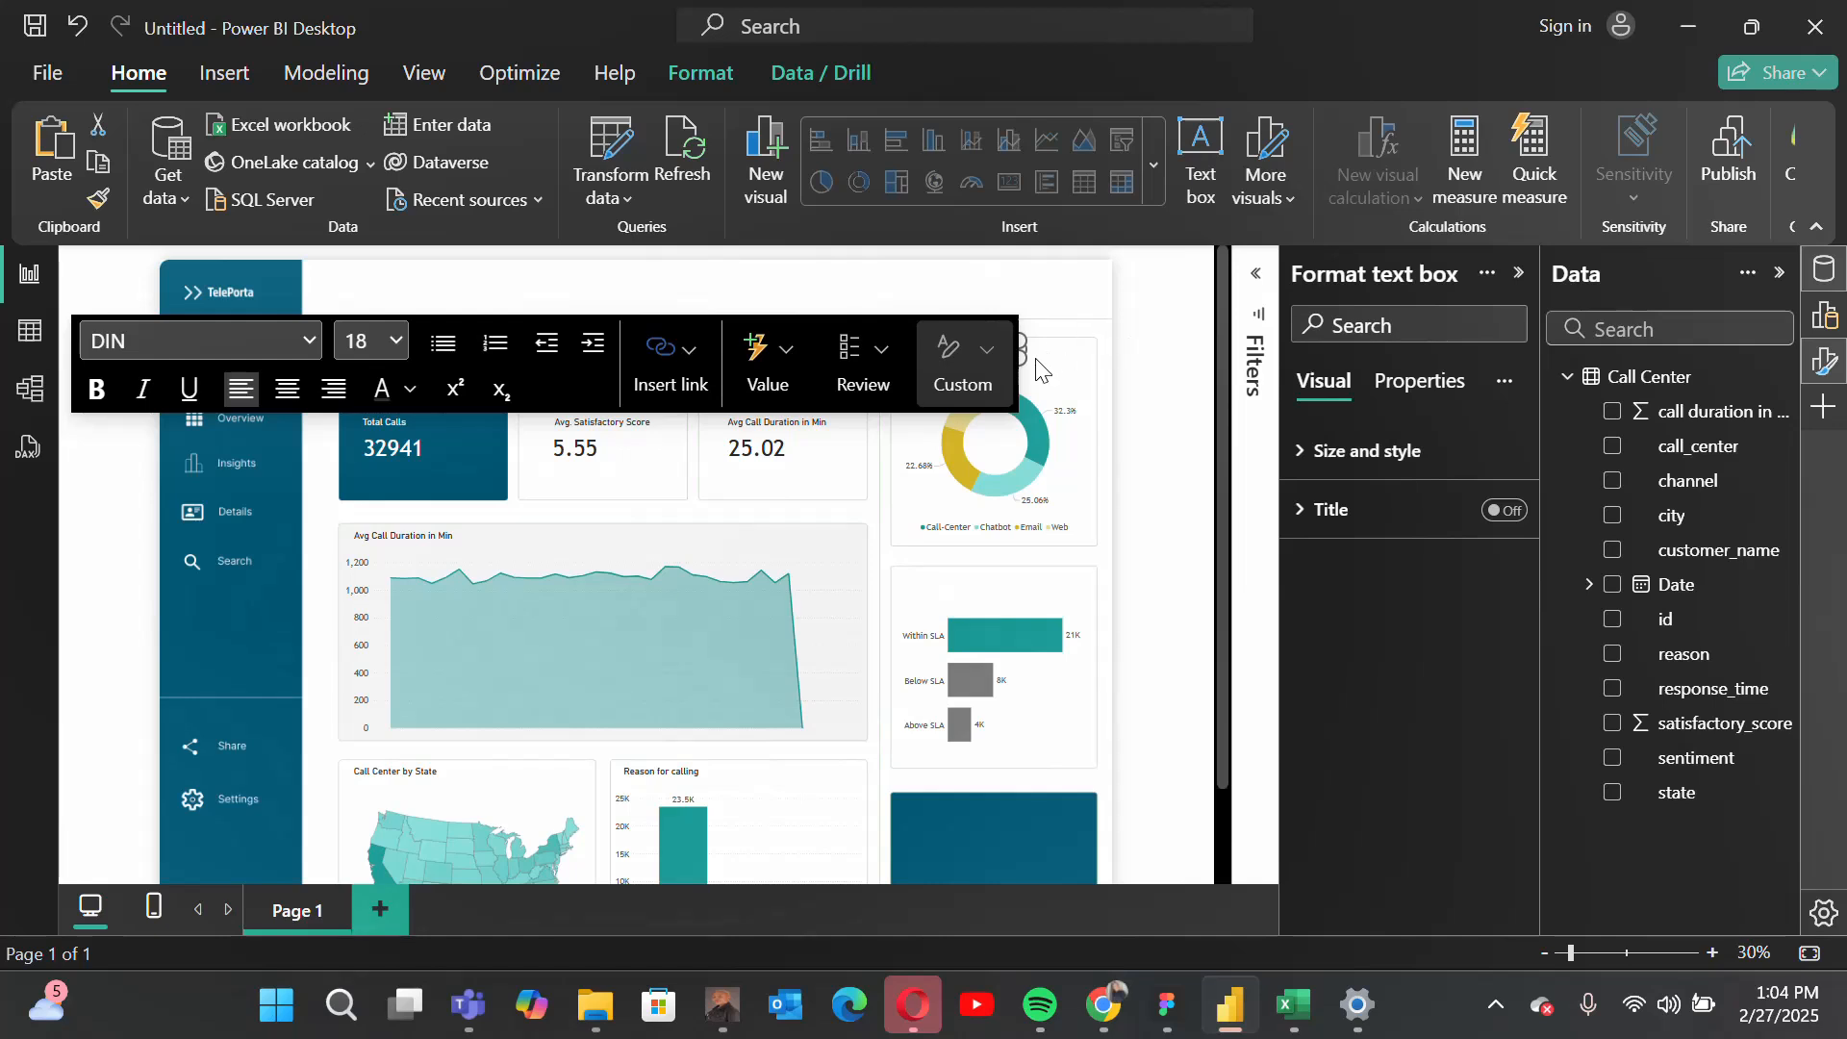
pyautogui.click(1048, 323)
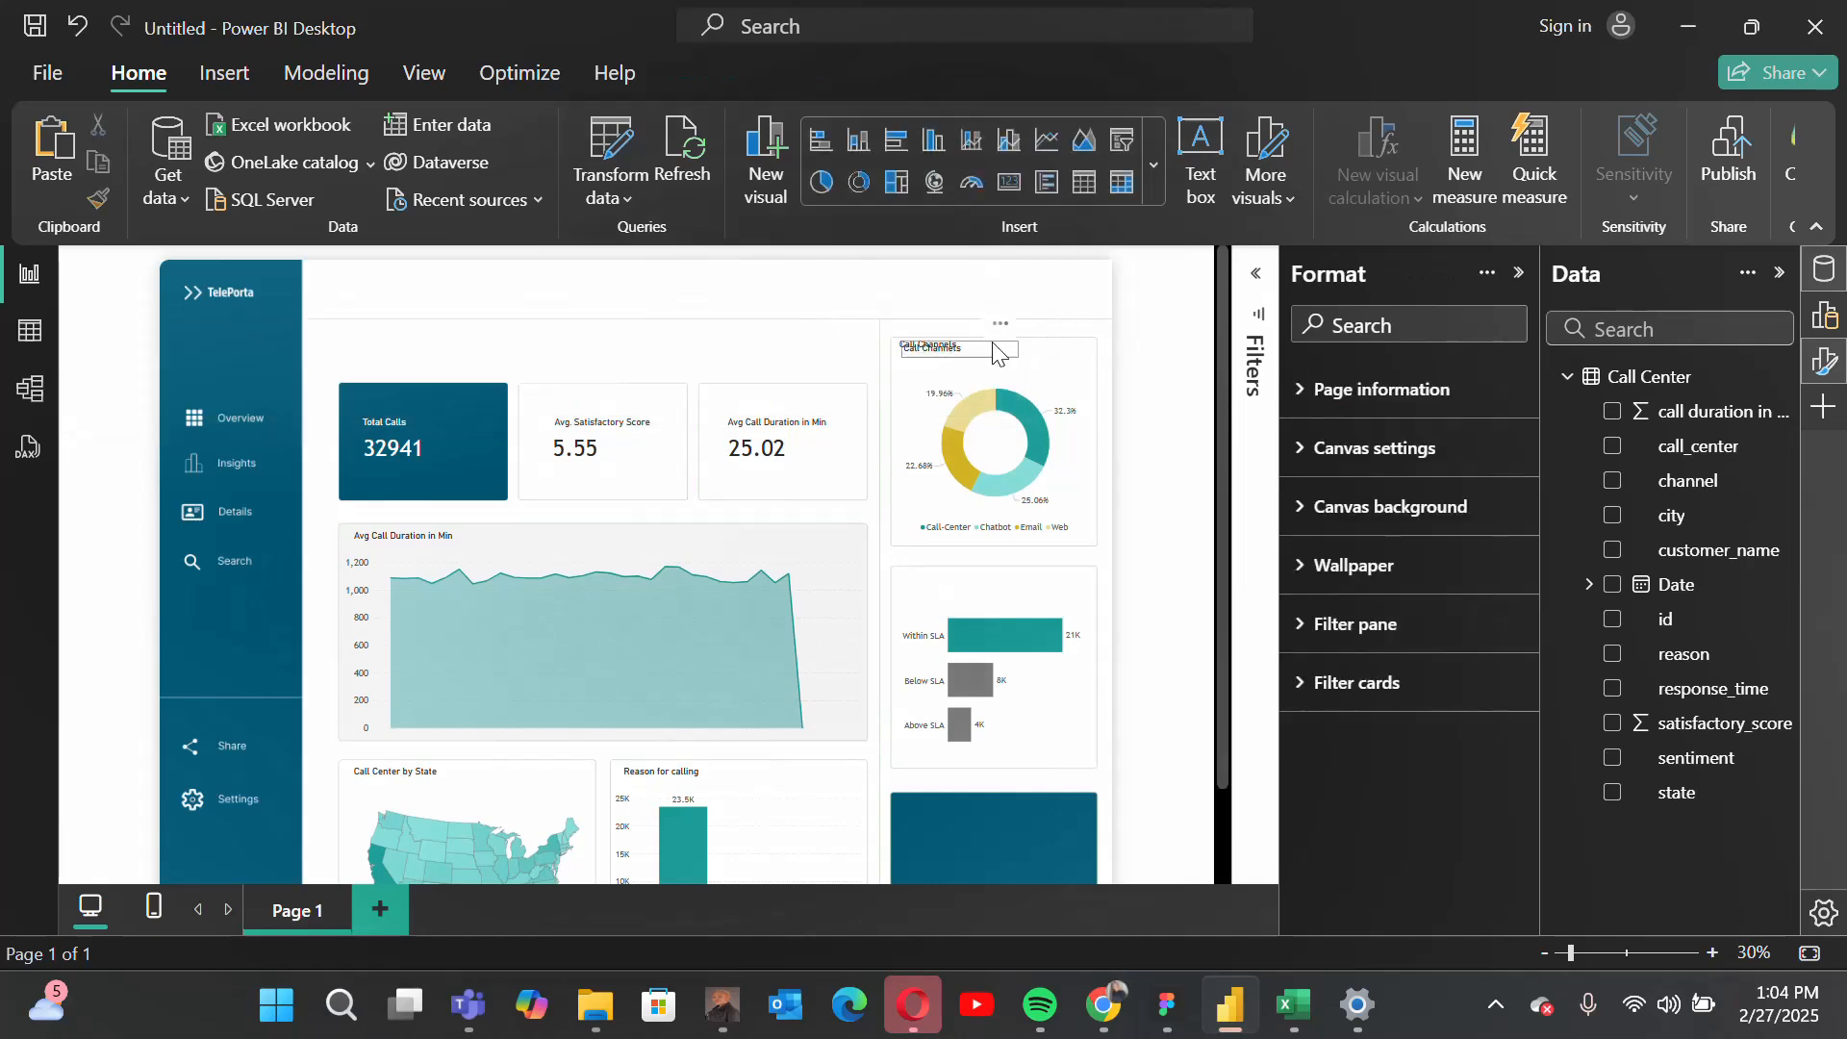
pyautogui.click(995, 346)
pyautogui.moveTo(1000, 325); pyautogui.dragTo(999, 540)
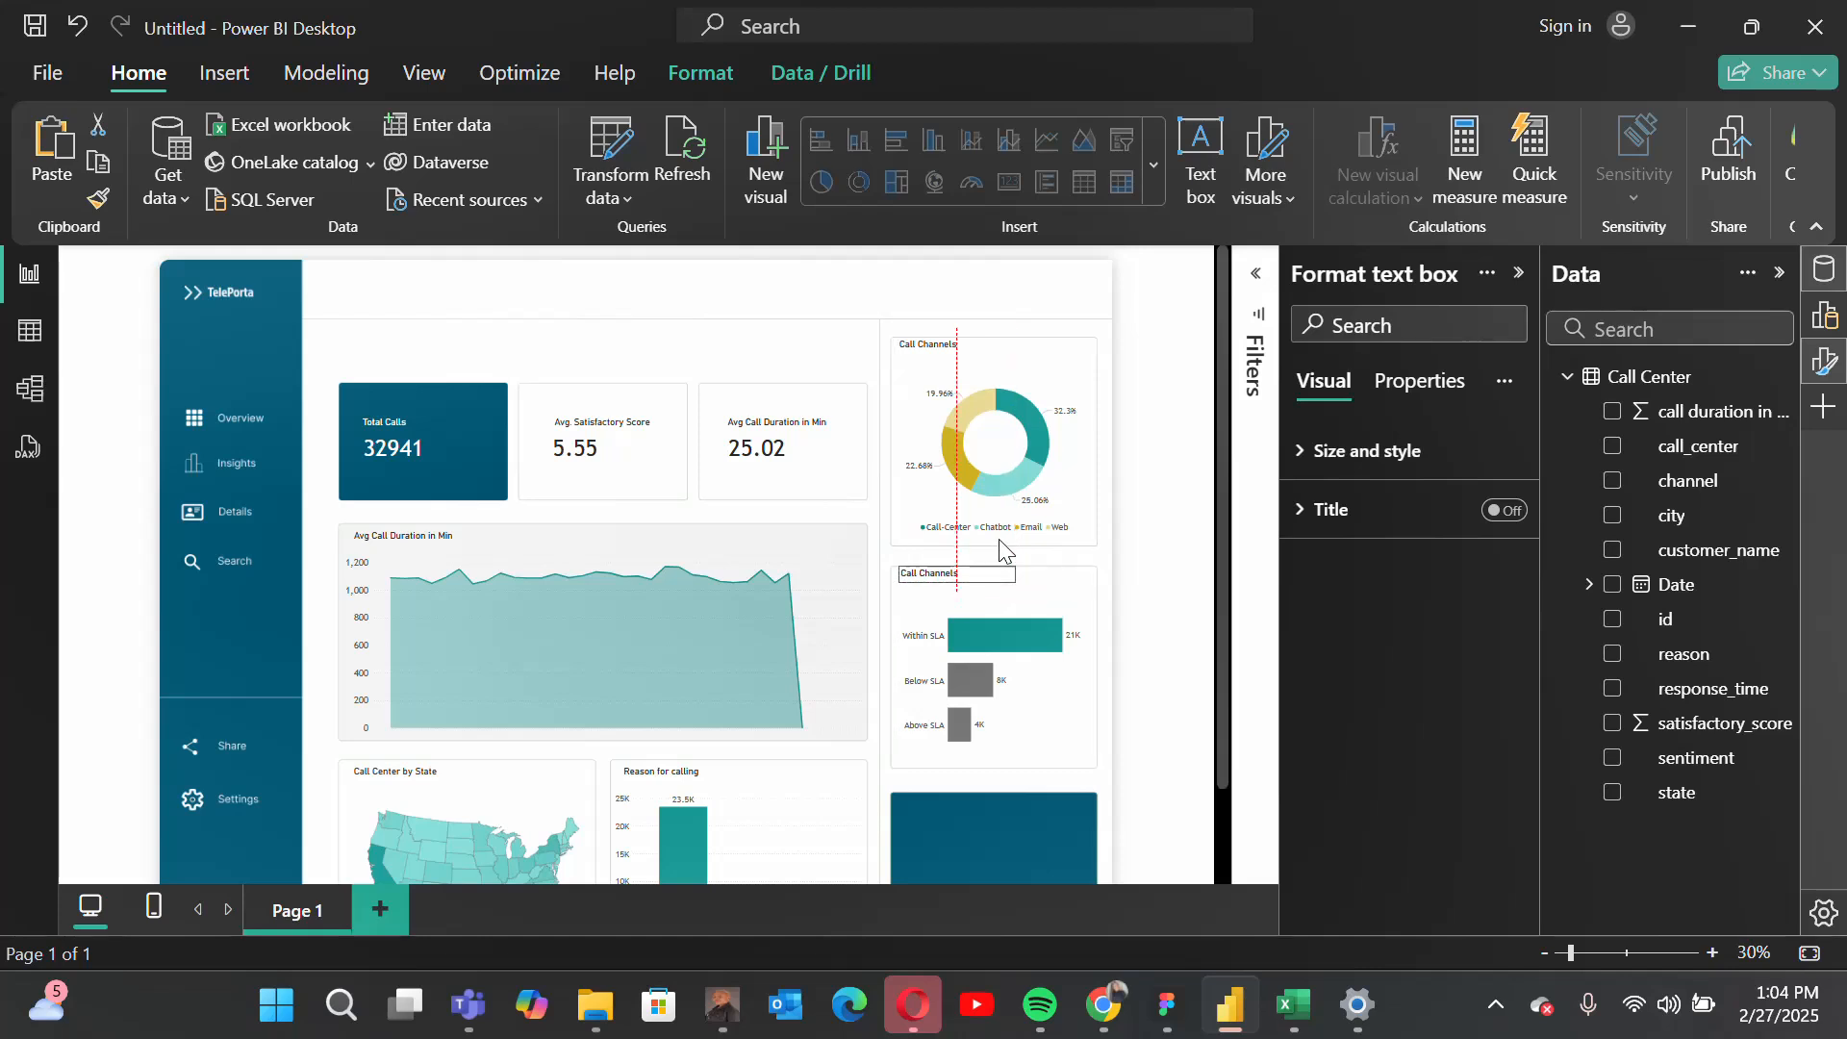
# Step: Replace the copied heading's text with "Response Time" and nudge the text box into line above the bars
pyautogui.tripleClick(920, 574)
pyautogui.write('Re')
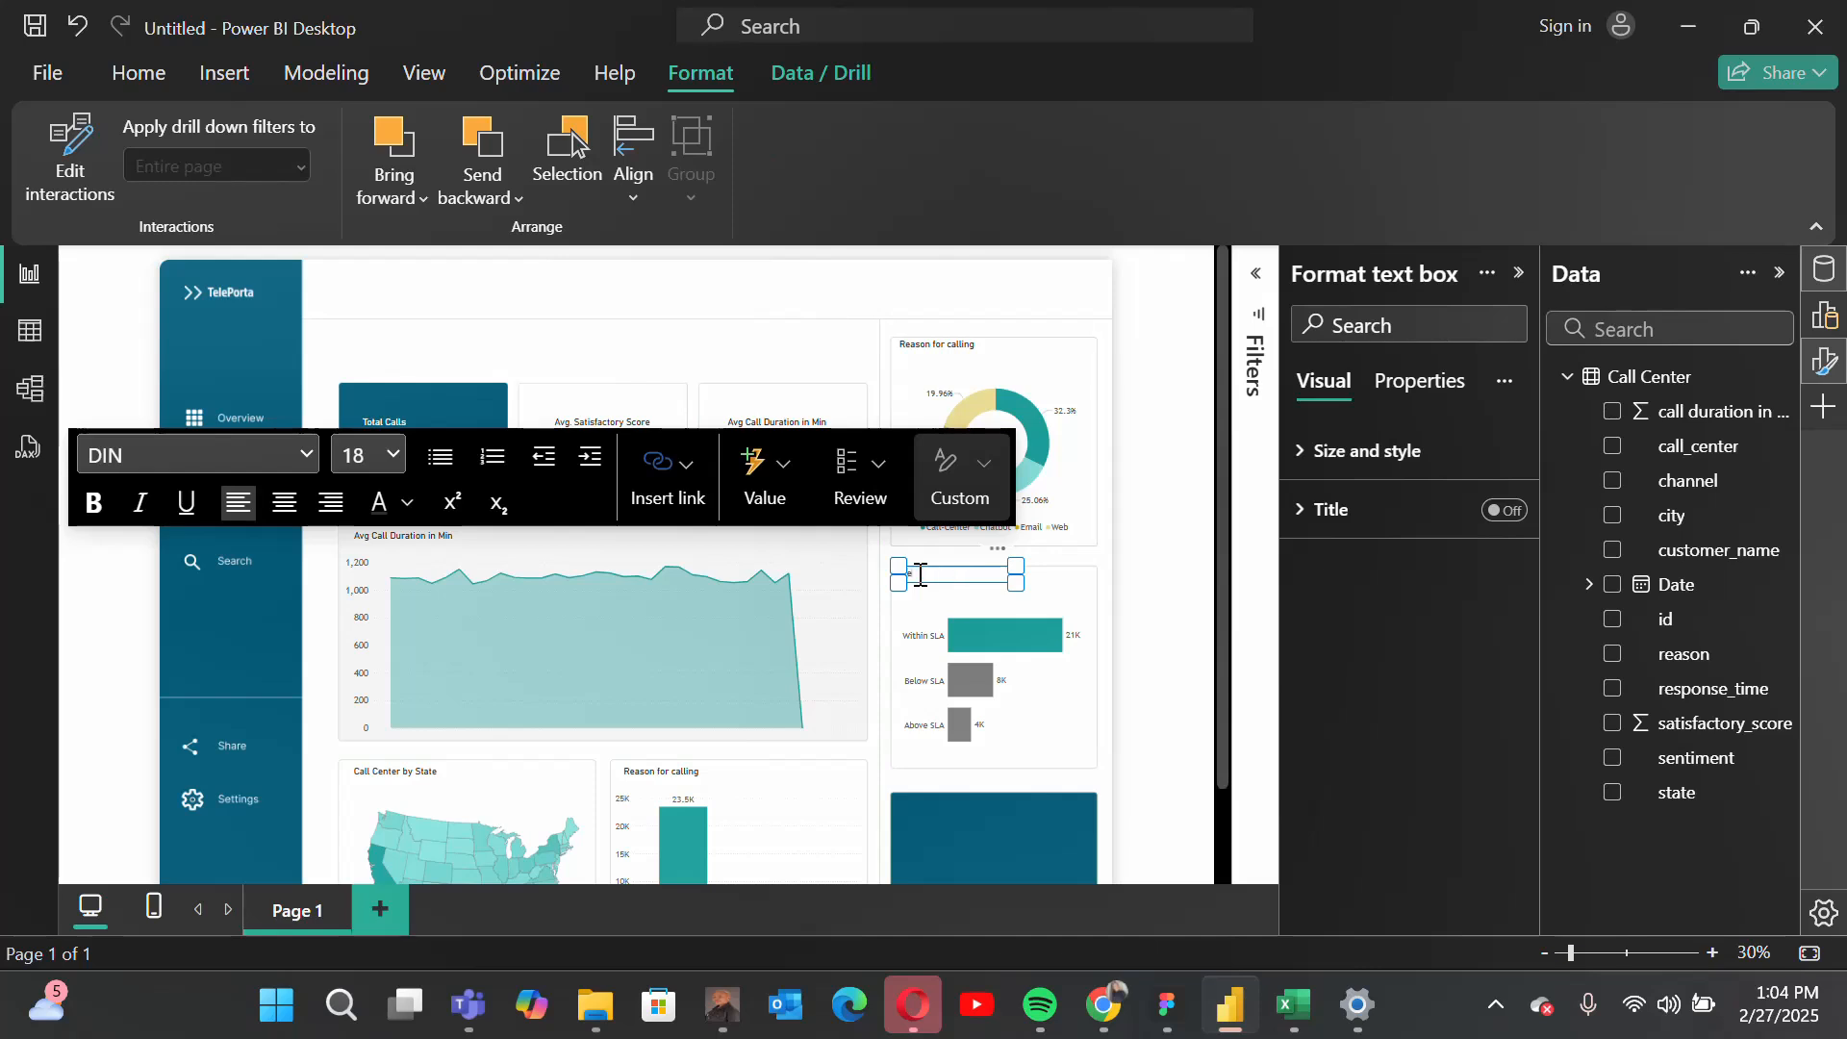
pyautogui.write('sponse Time')
pyautogui.click(996, 551)
pyautogui.moveTo(996, 554)
pyautogui.mouseDown()
pyautogui.moveTo(999, 574)
pyautogui.moveTo(997, 557)
pyautogui.mouseUp()
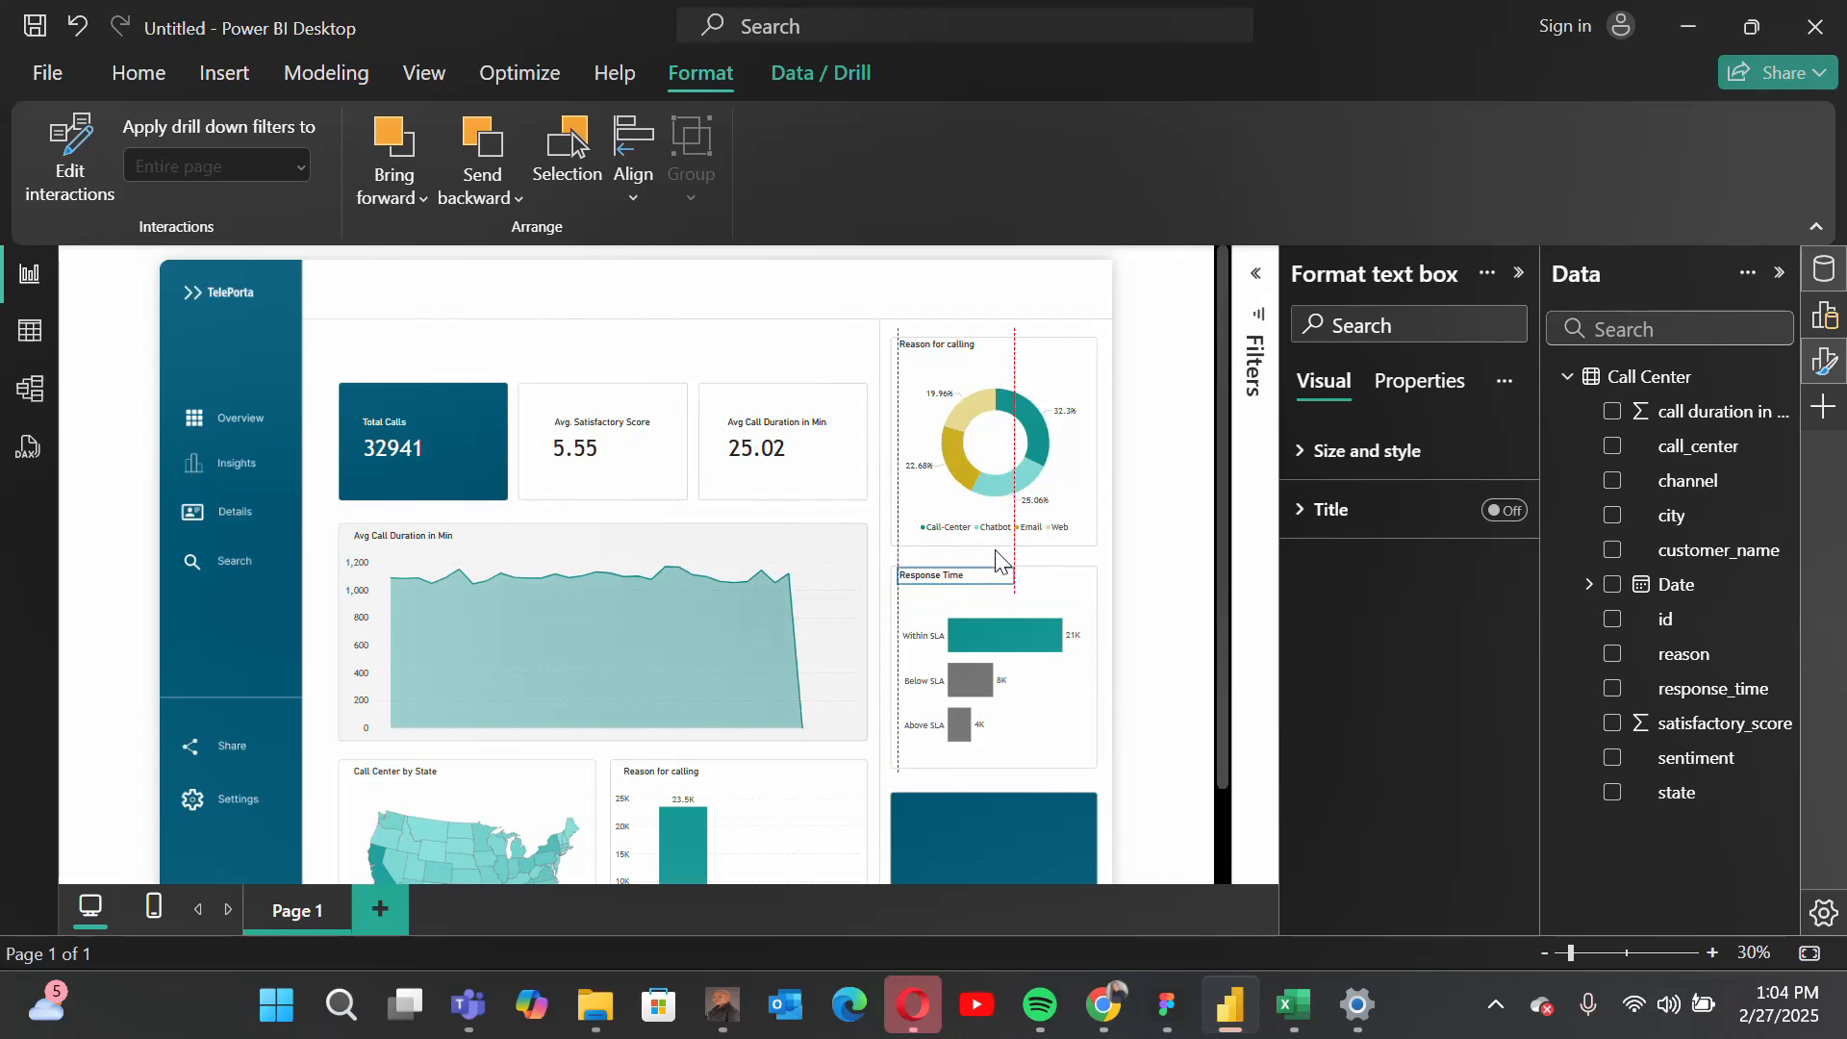
pyautogui.click(1185, 634)
pyautogui.scroll(-2, 1185, 635)
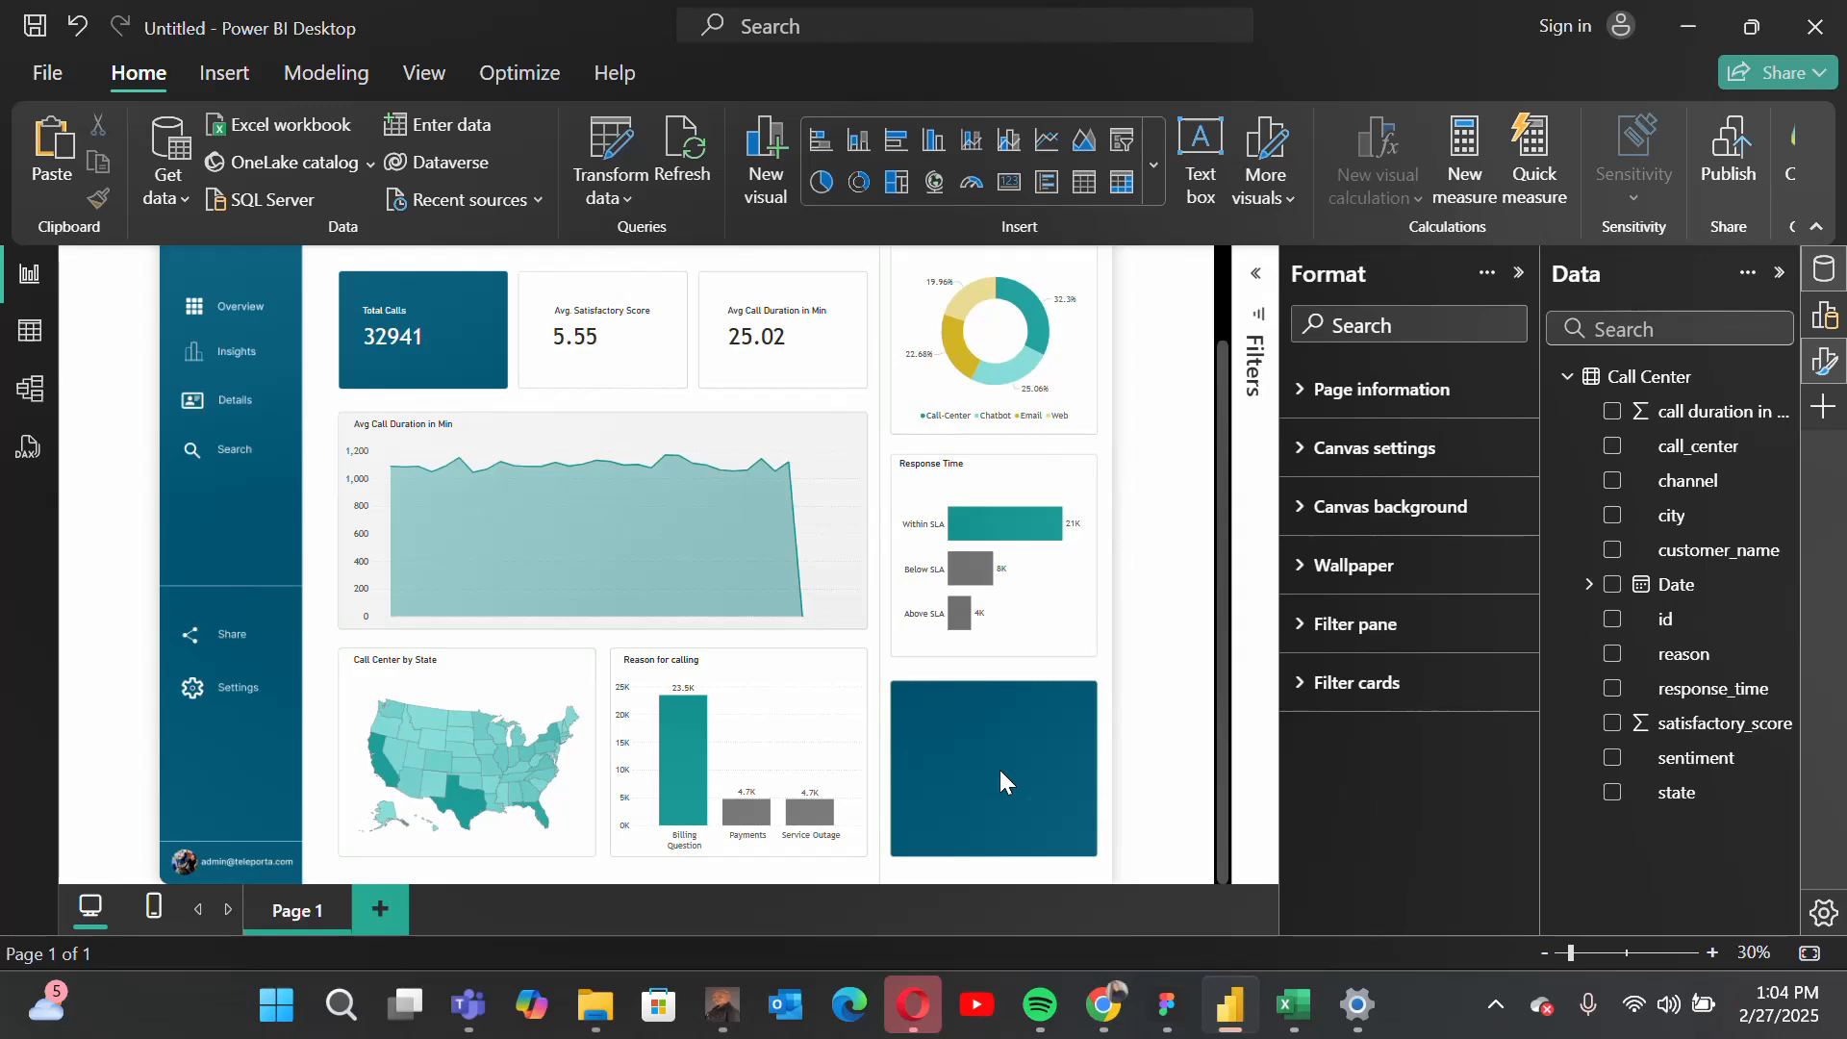
pyautogui.scroll(1, 1000, 769)
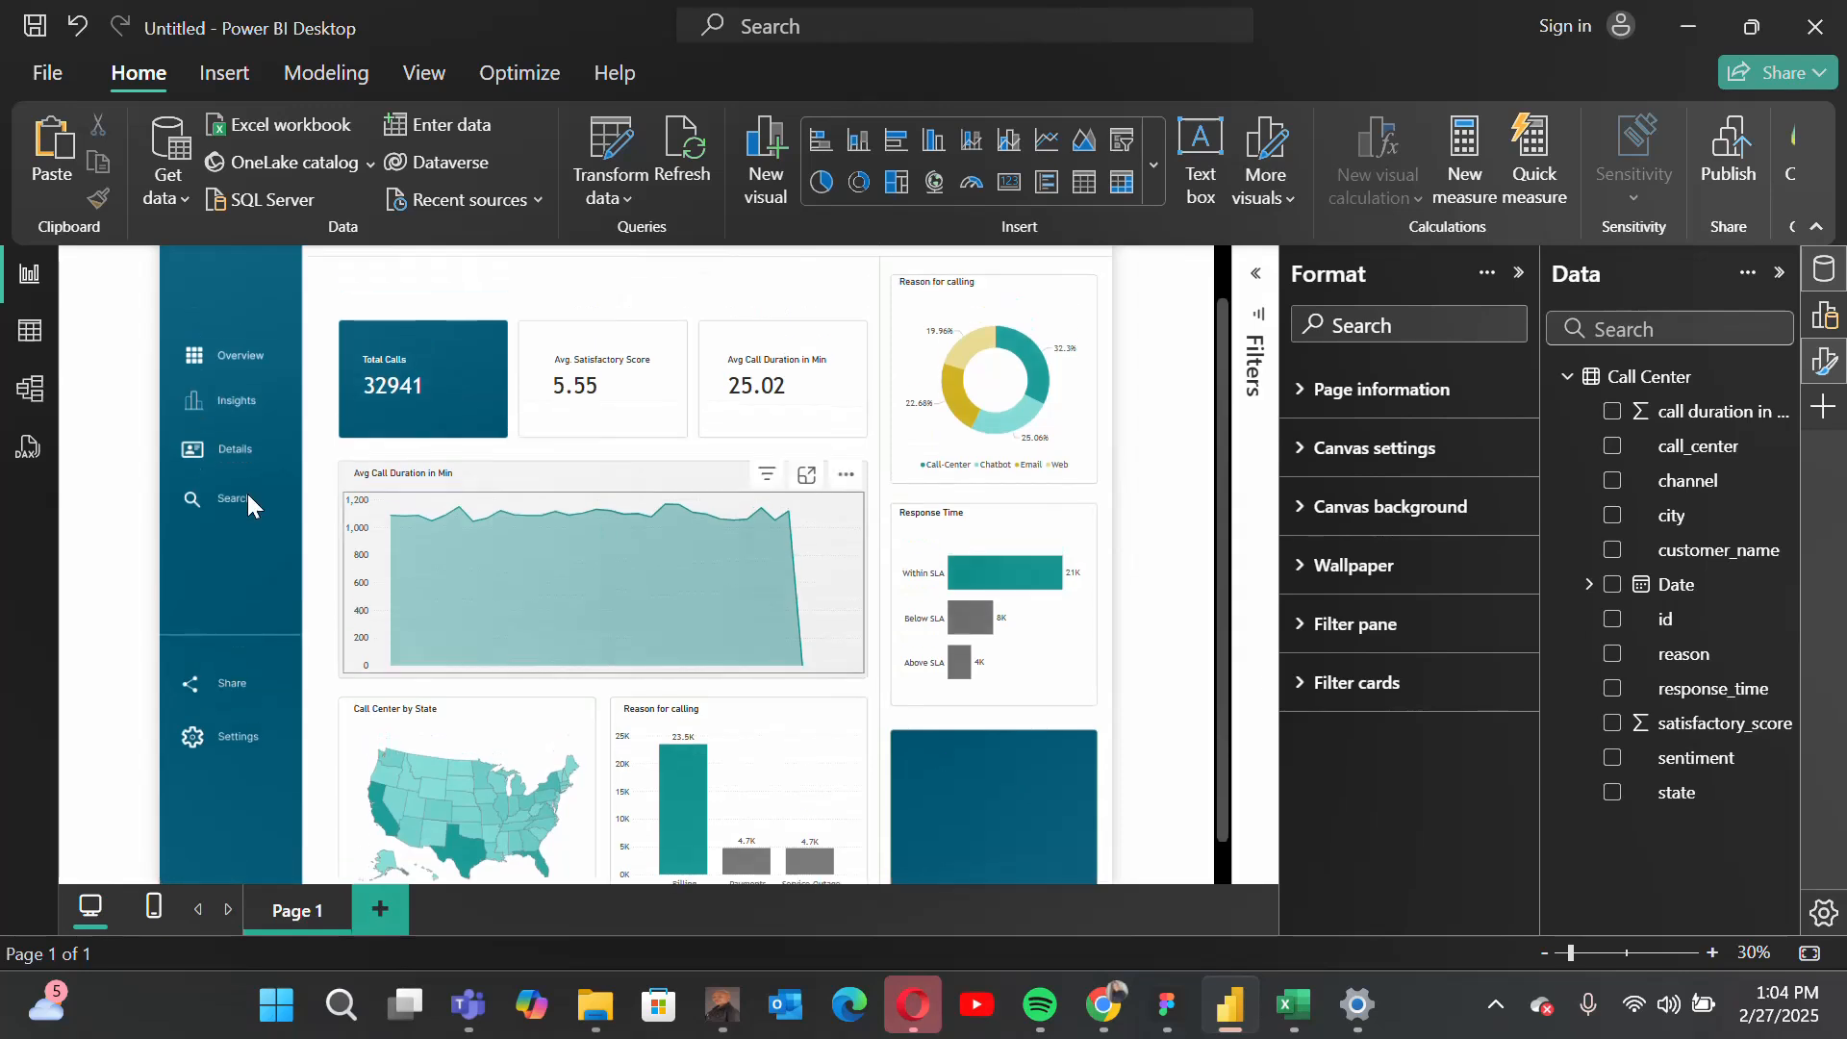
pyautogui.scroll(1, 211, 481)
pyautogui.scroll(-1, 212, 487)
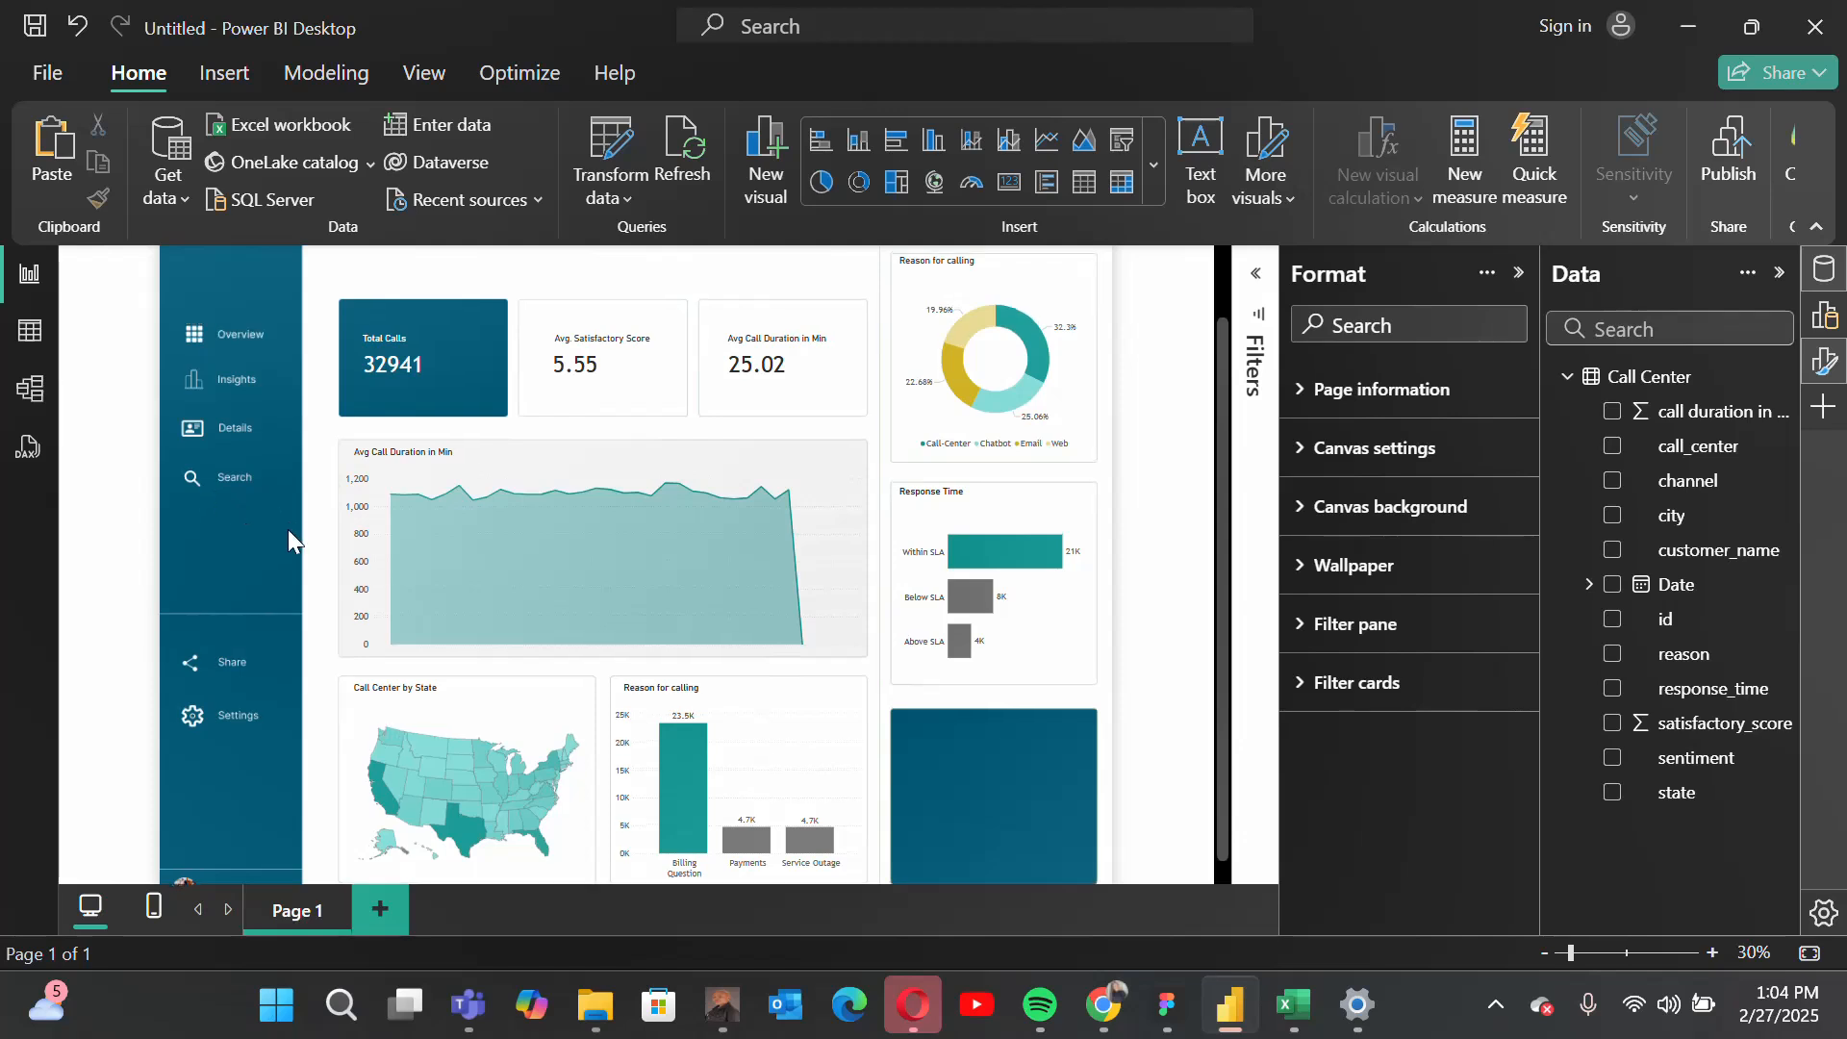
pyautogui.scroll(1, 286, 529)
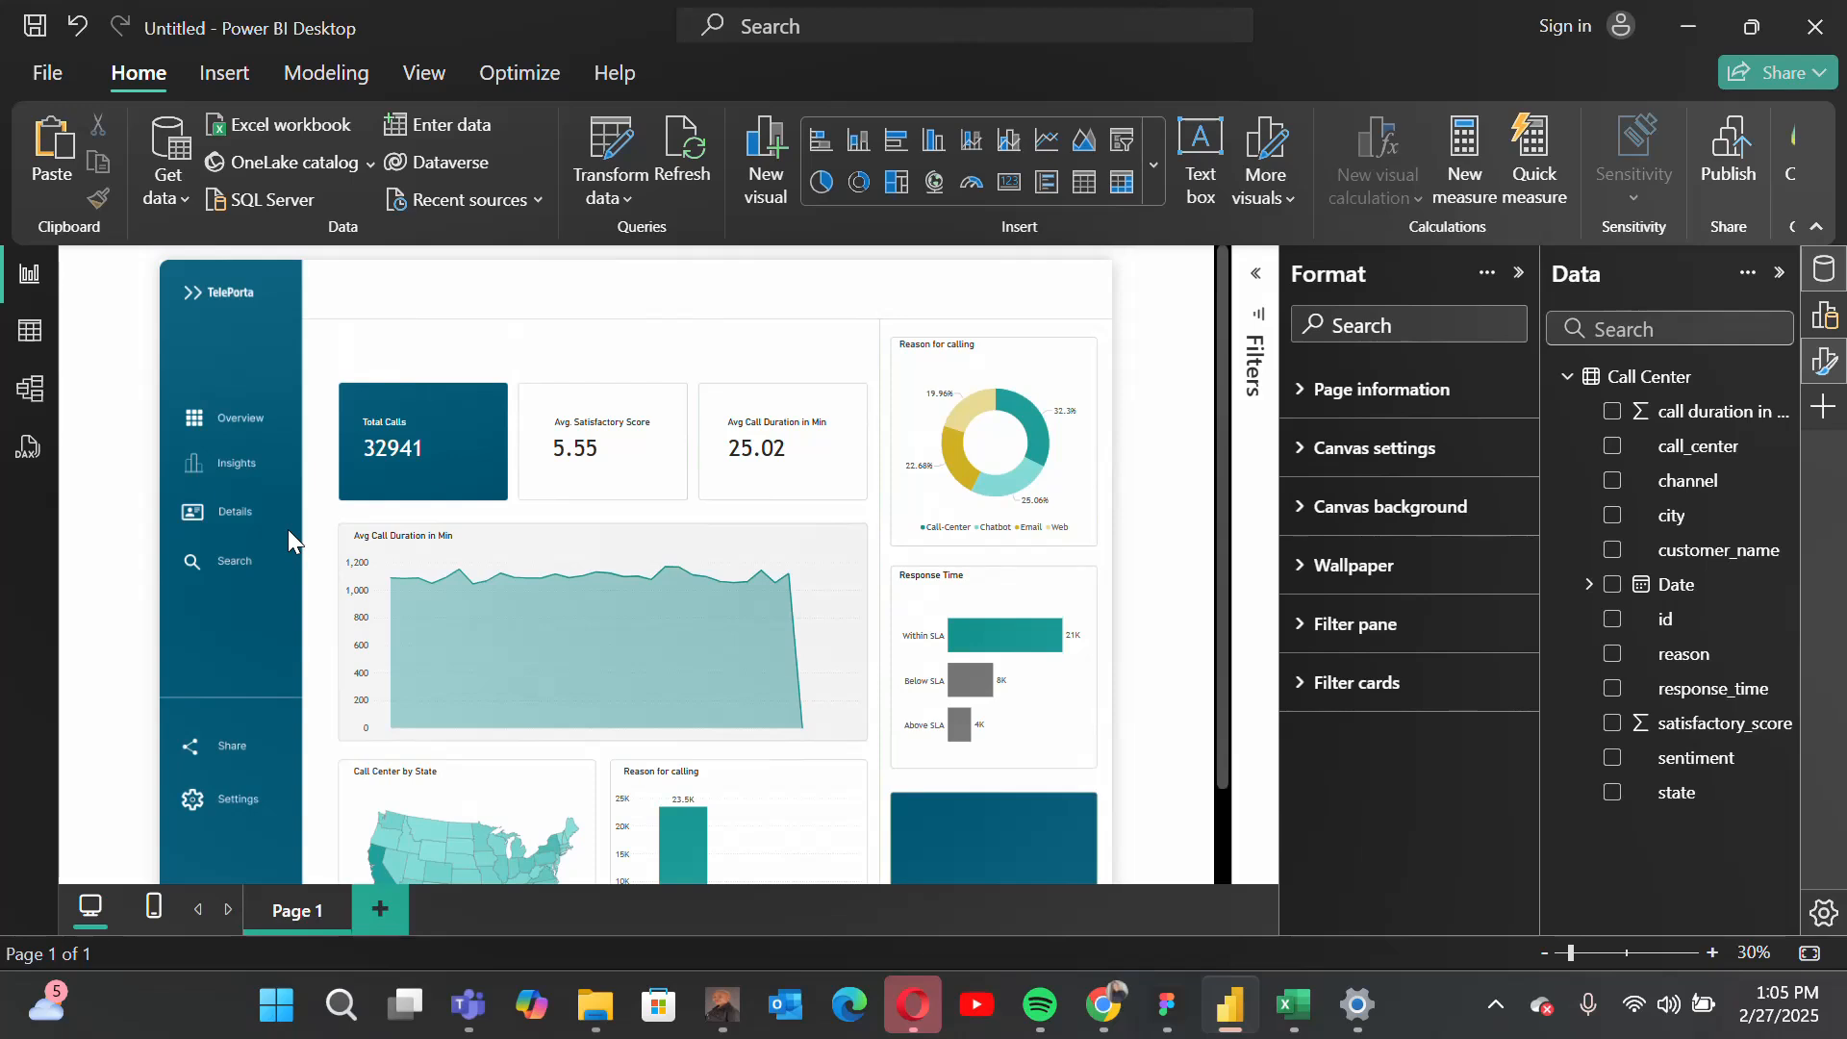
# Step: Insert a text box in the header area above the KPI cards, shrink it and enter "Call Center Report | Oct 2020"
pyautogui.scroll(-1, 899, 581)
pyautogui.scroll(1, 899, 581)
pyautogui.click(1201, 147)
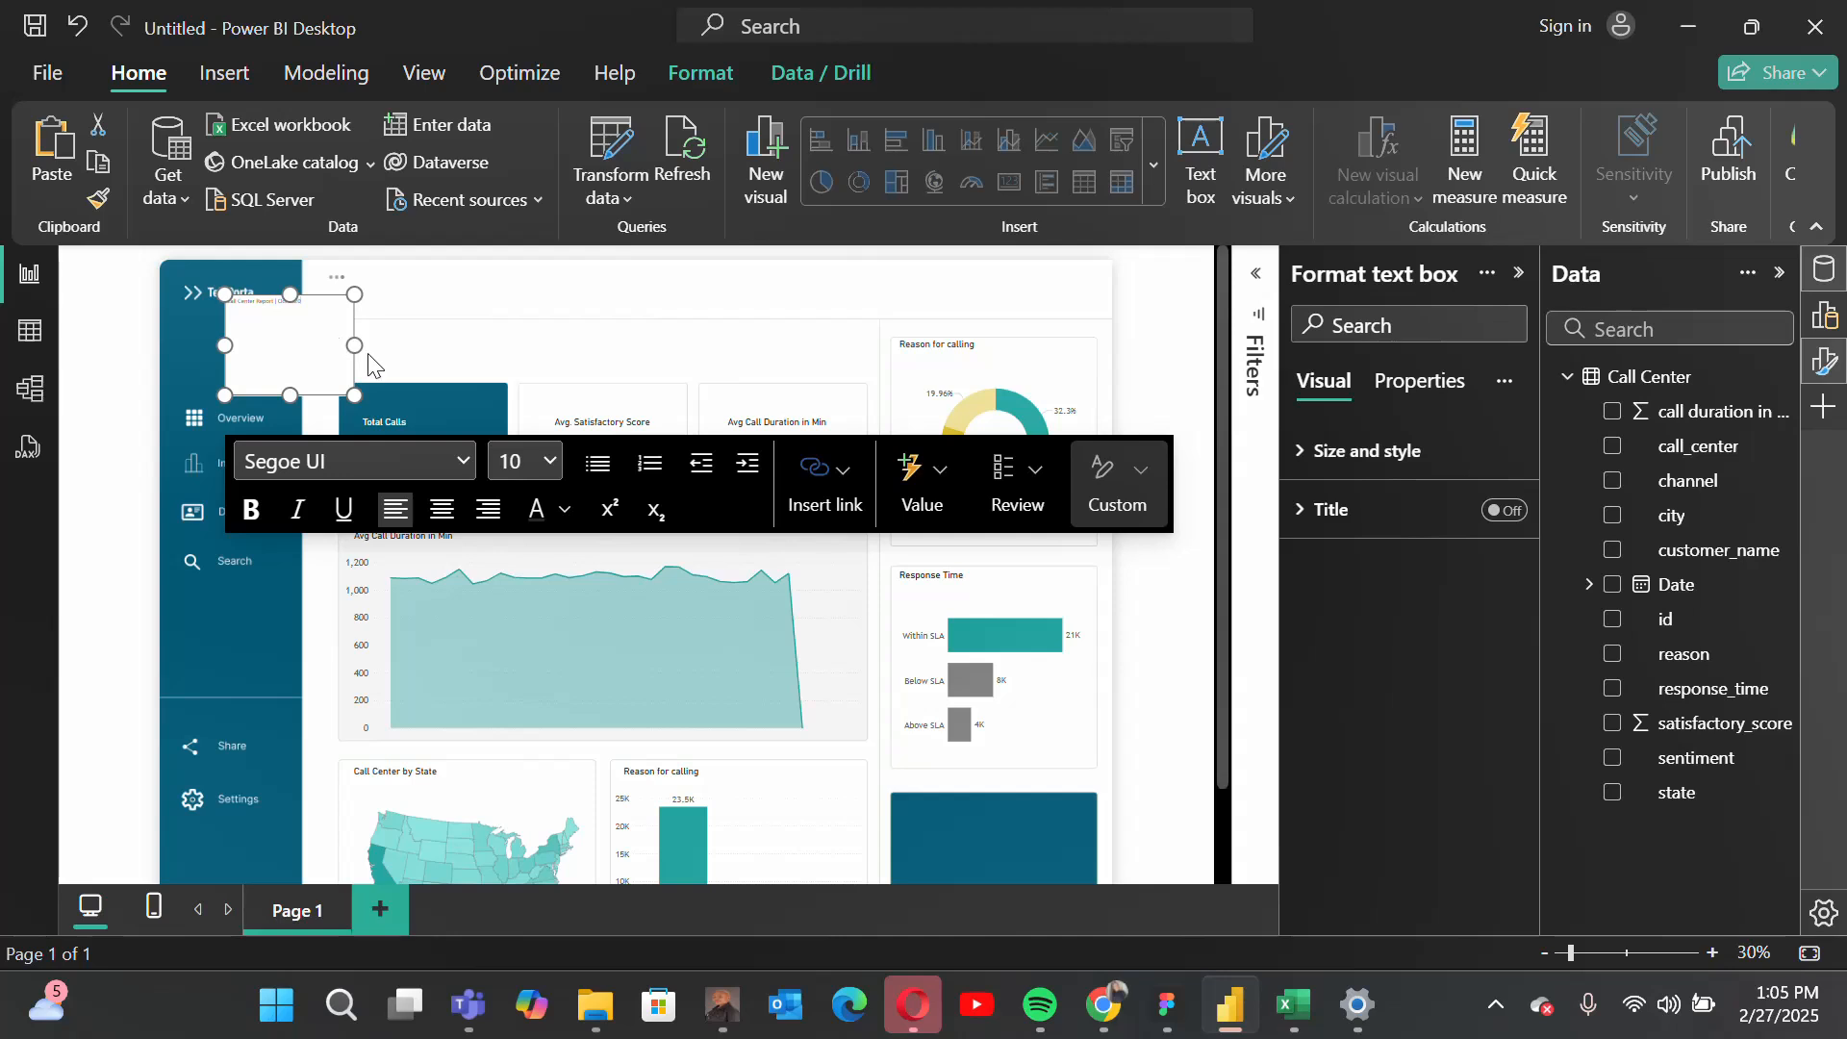
pyautogui.moveTo(288, 386); pyautogui.dragTo(453, 309)
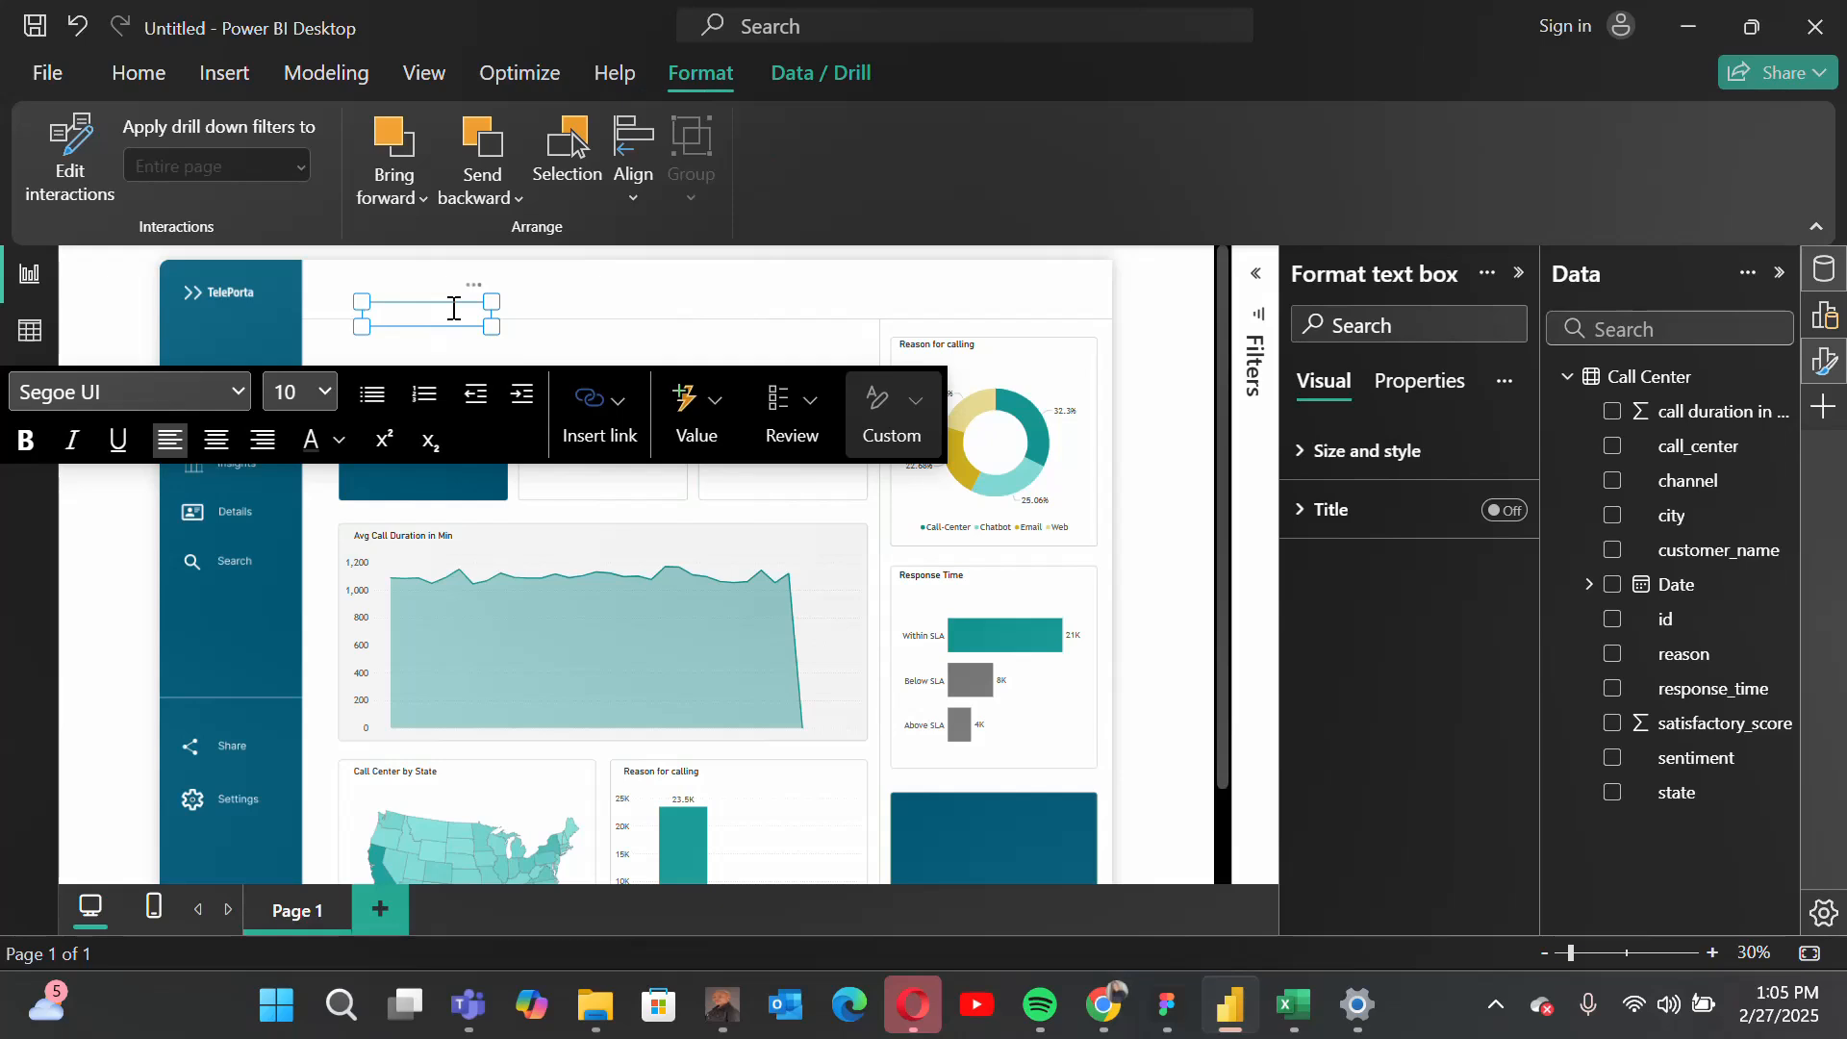
pyautogui.click(524, 342)
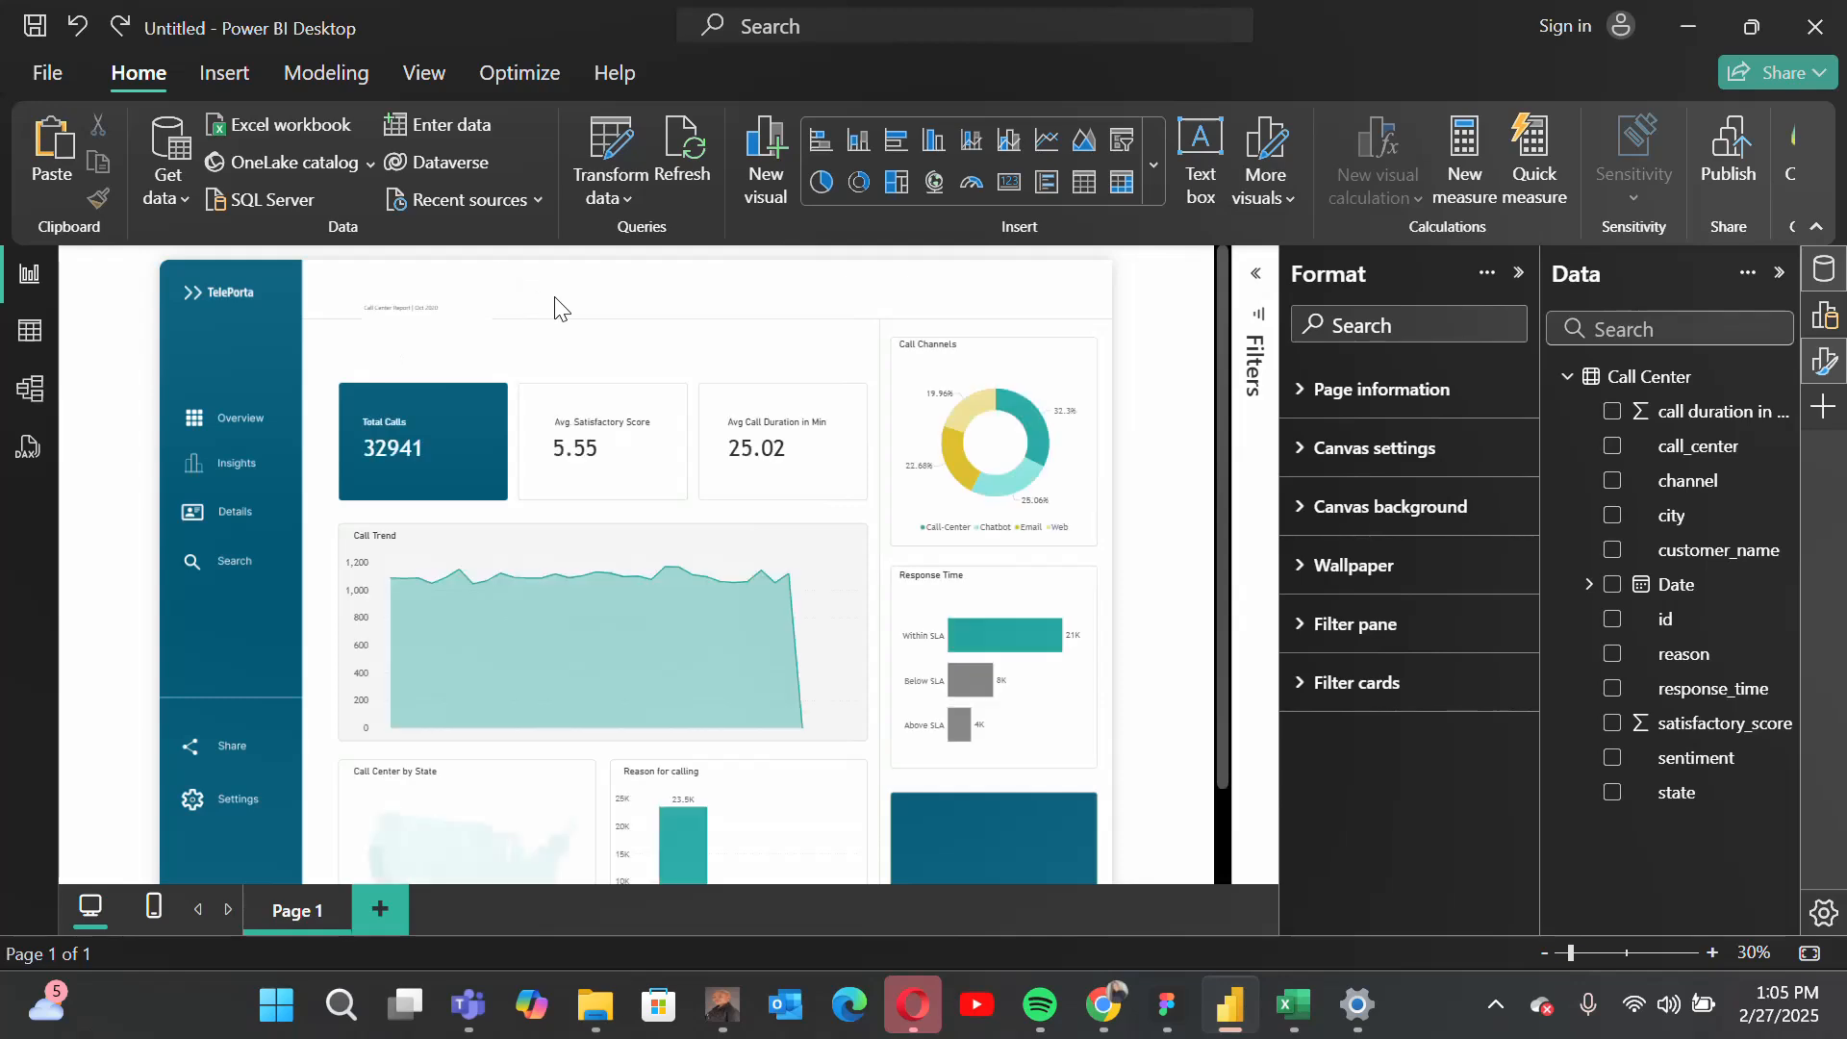
# Step: Format the report title in DIN at size 36, then widen its text box to fit one line and move it up into the header
pyautogui.tripleClick(439, 311)
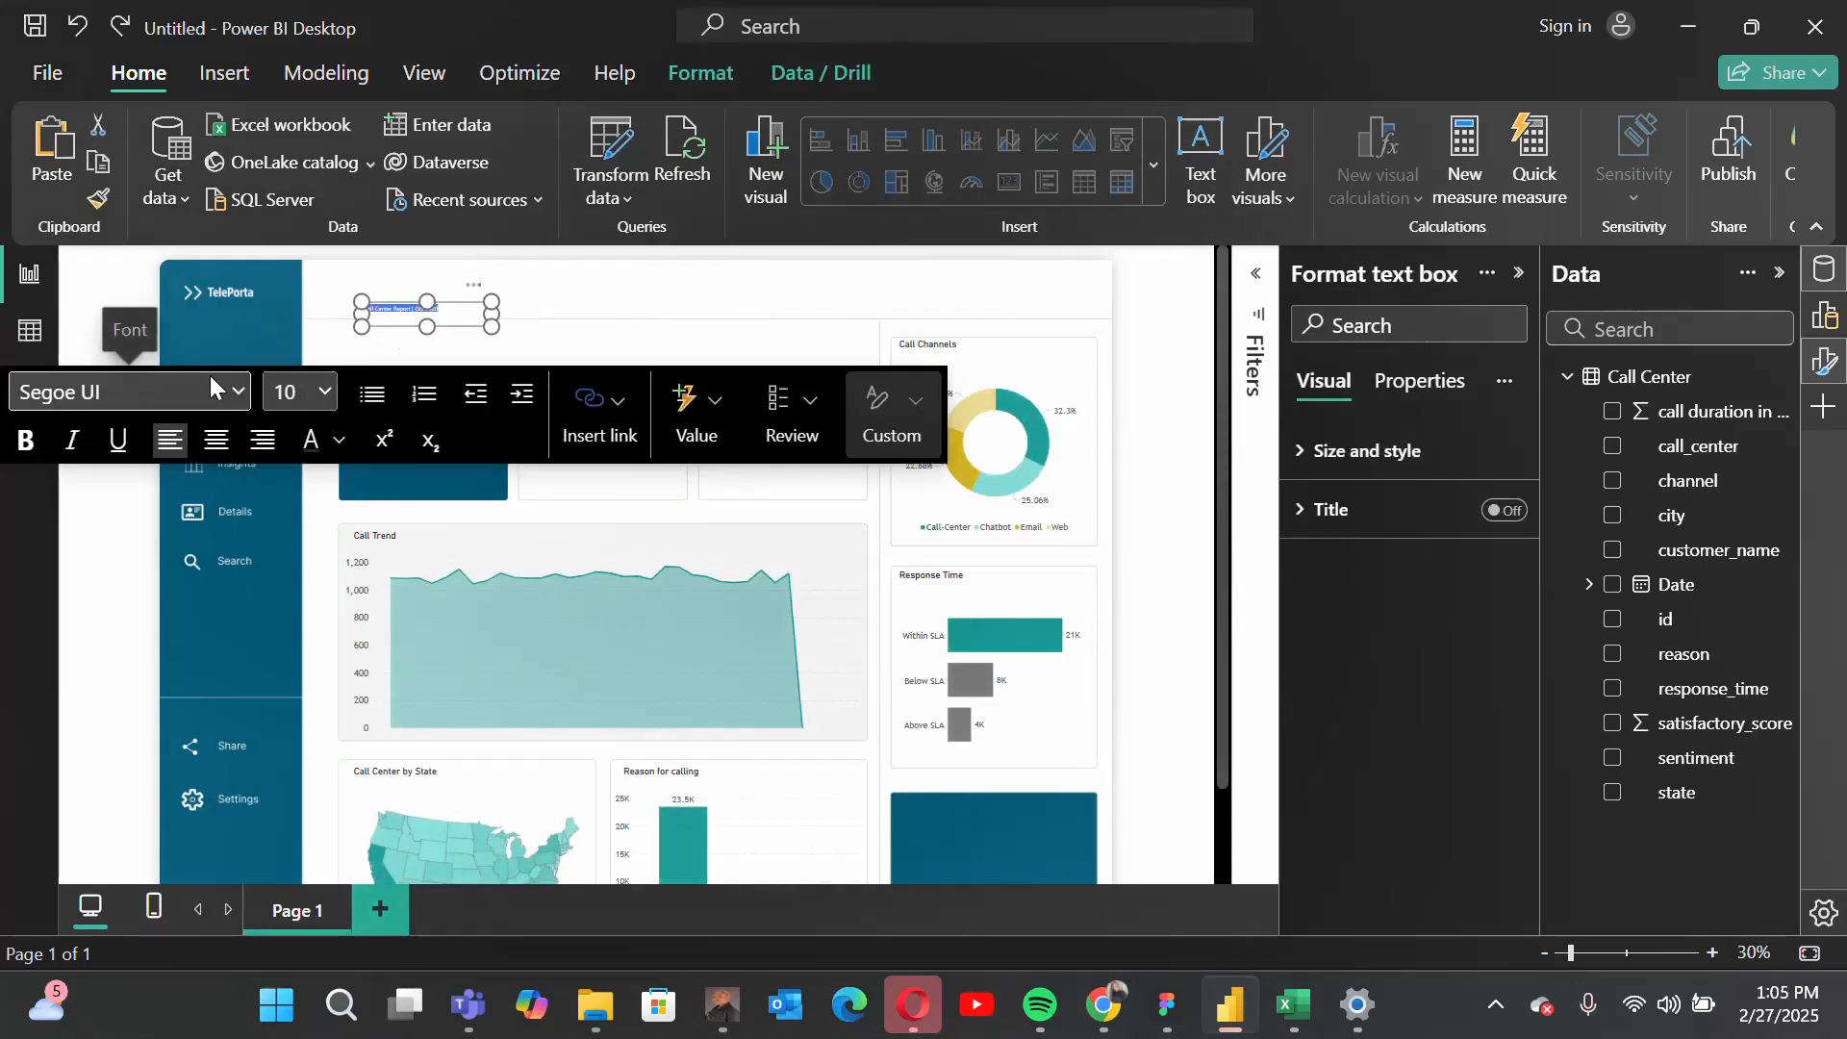
pyautogui.click(241, 389)
pyautogui.click(83, 783)
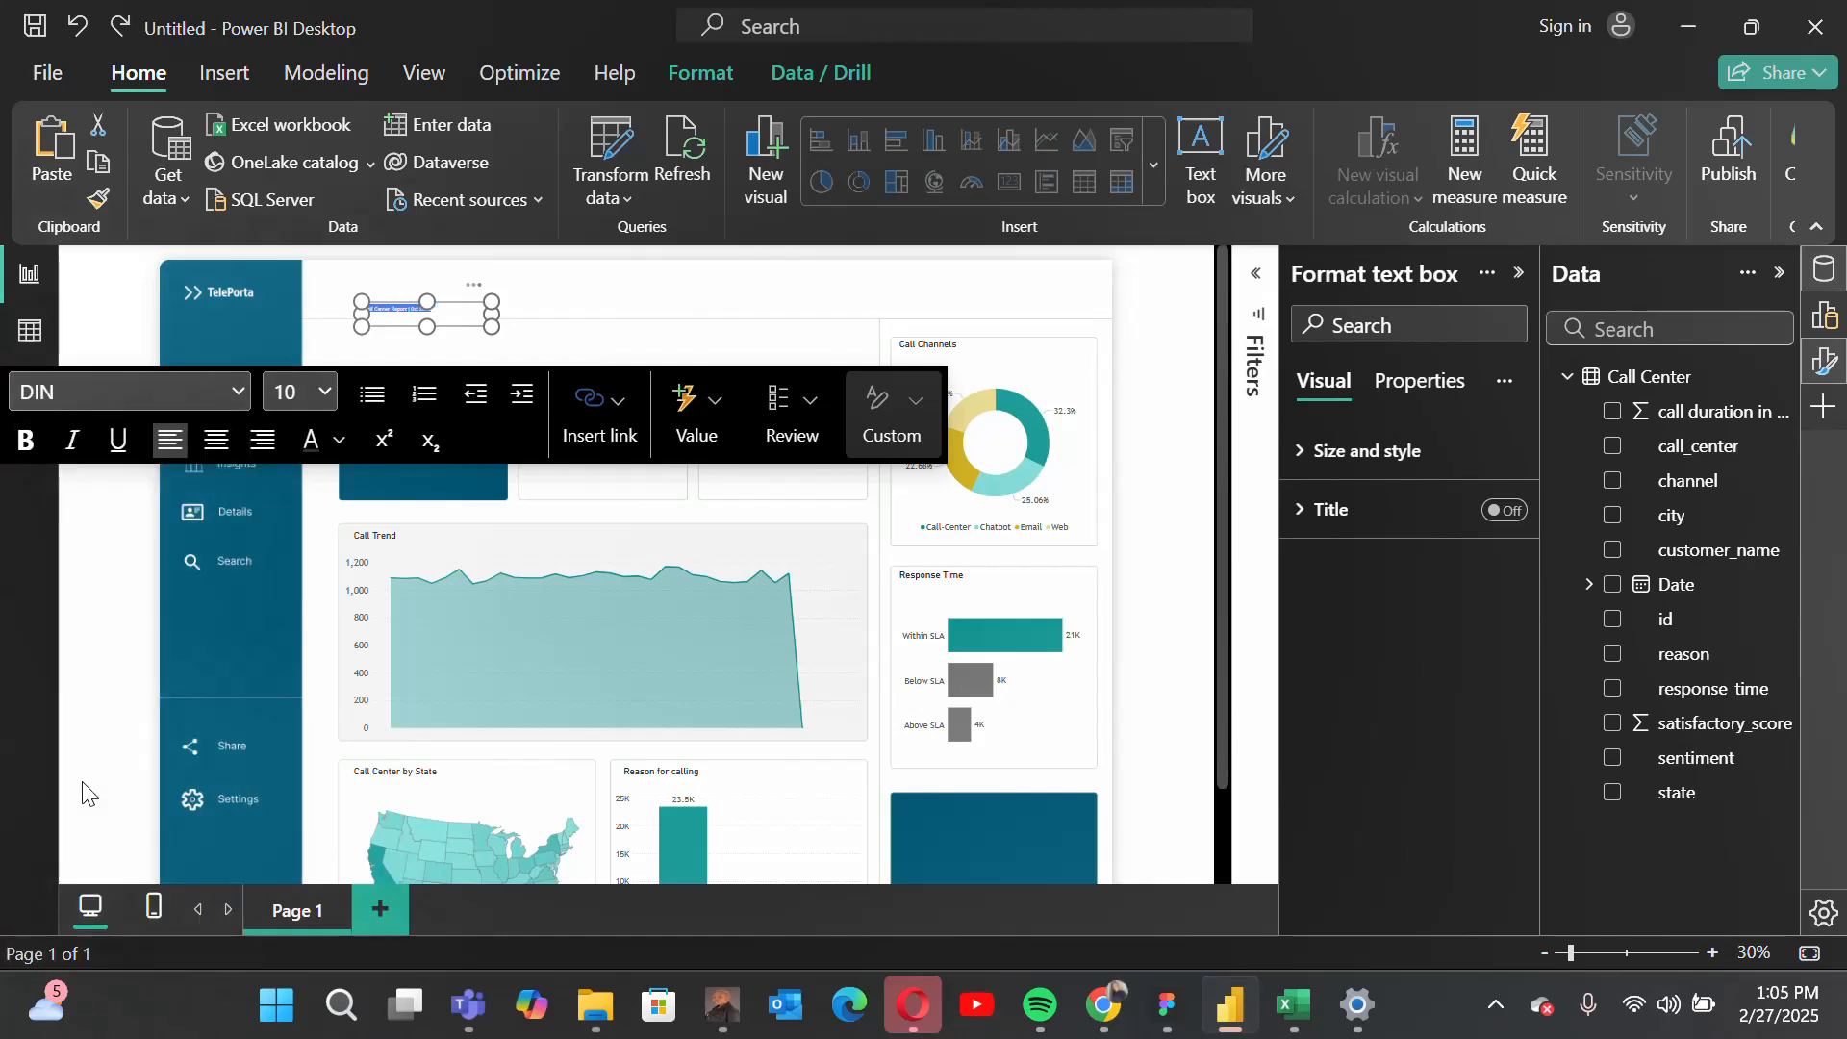
pyautogui.click(327, 392)
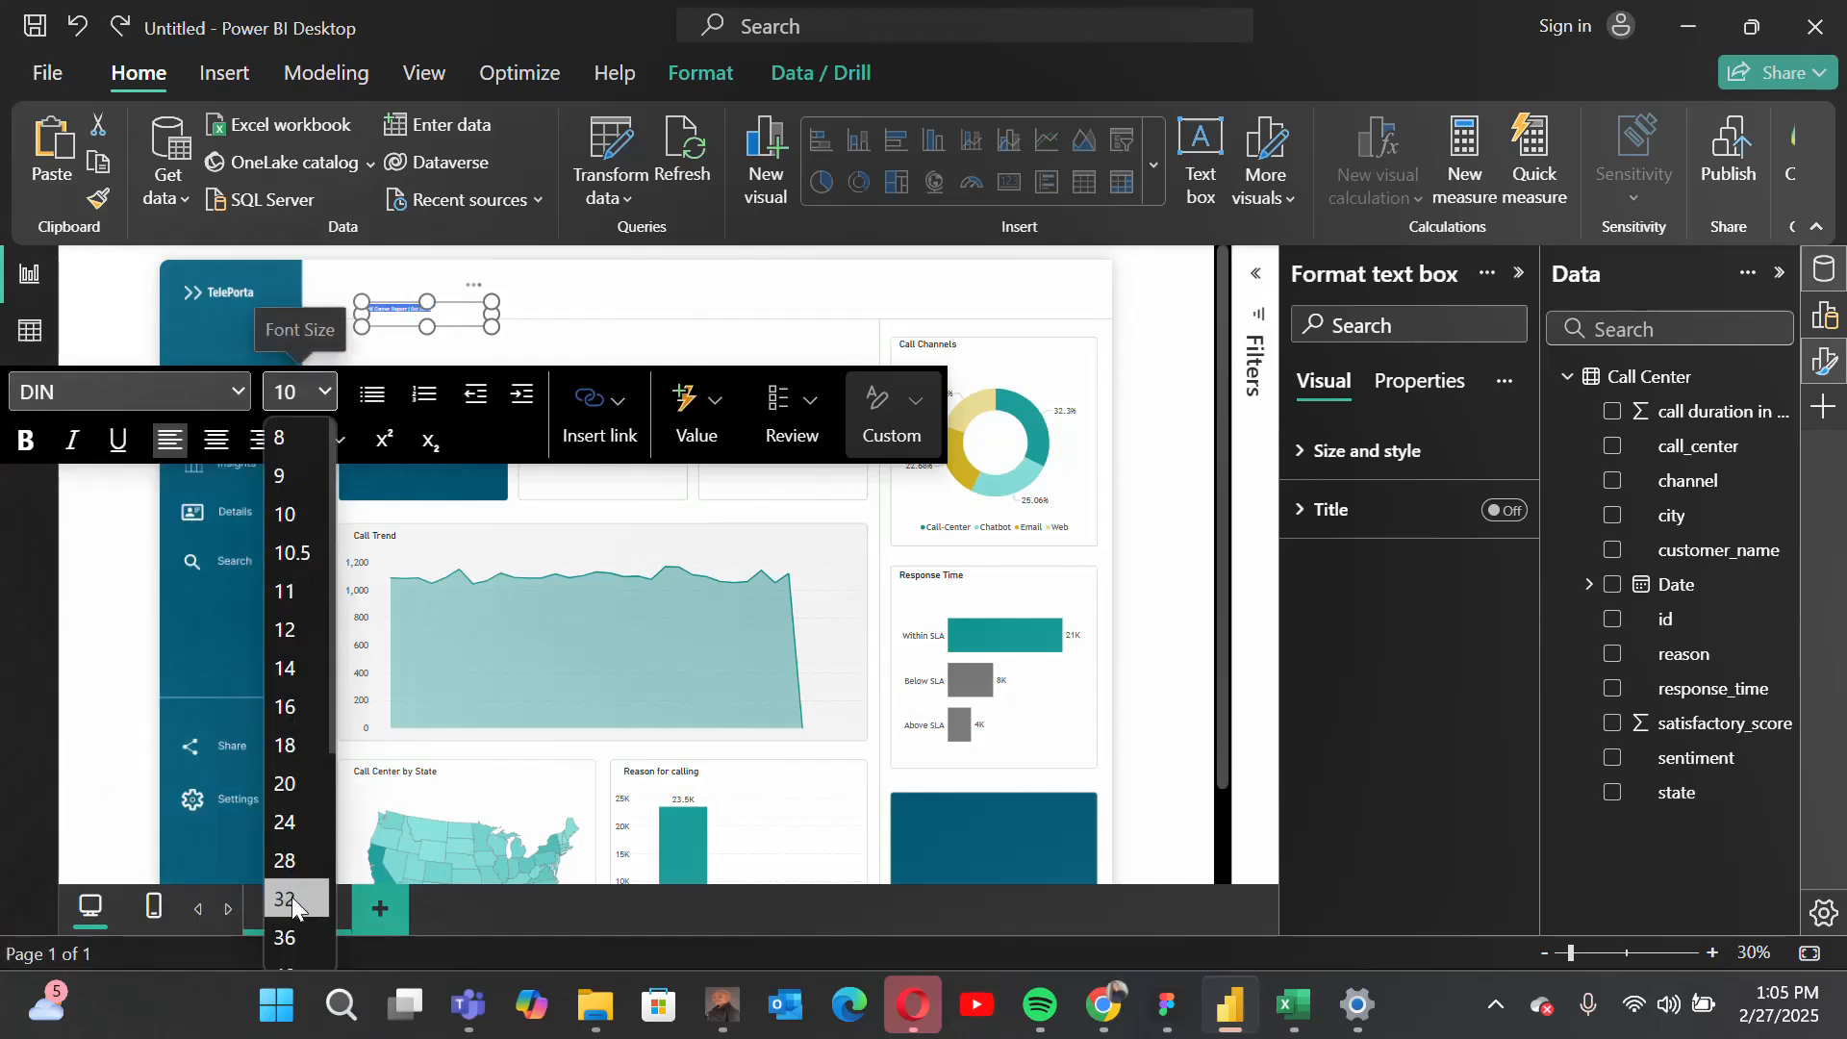
pyautogui.click(292, 935)
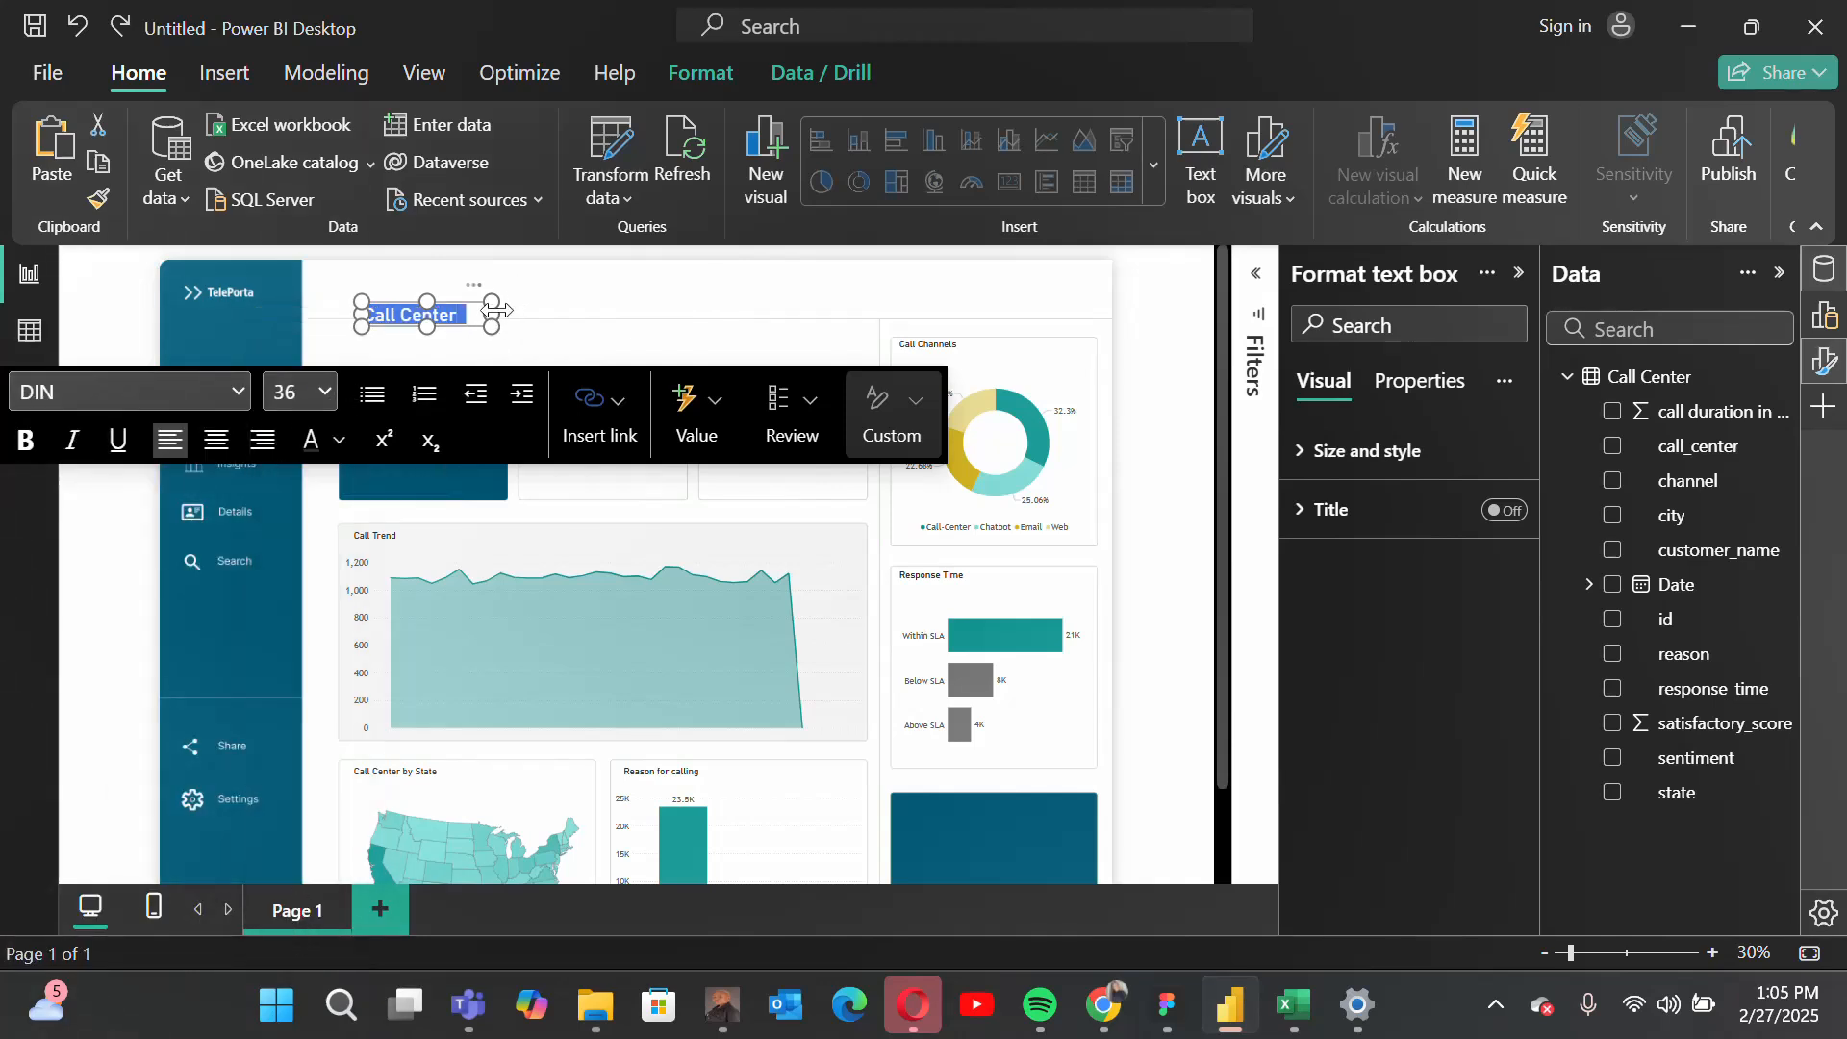
pyautogui.moveTo(492, 315); pyautogui.dragTo(641, 259)
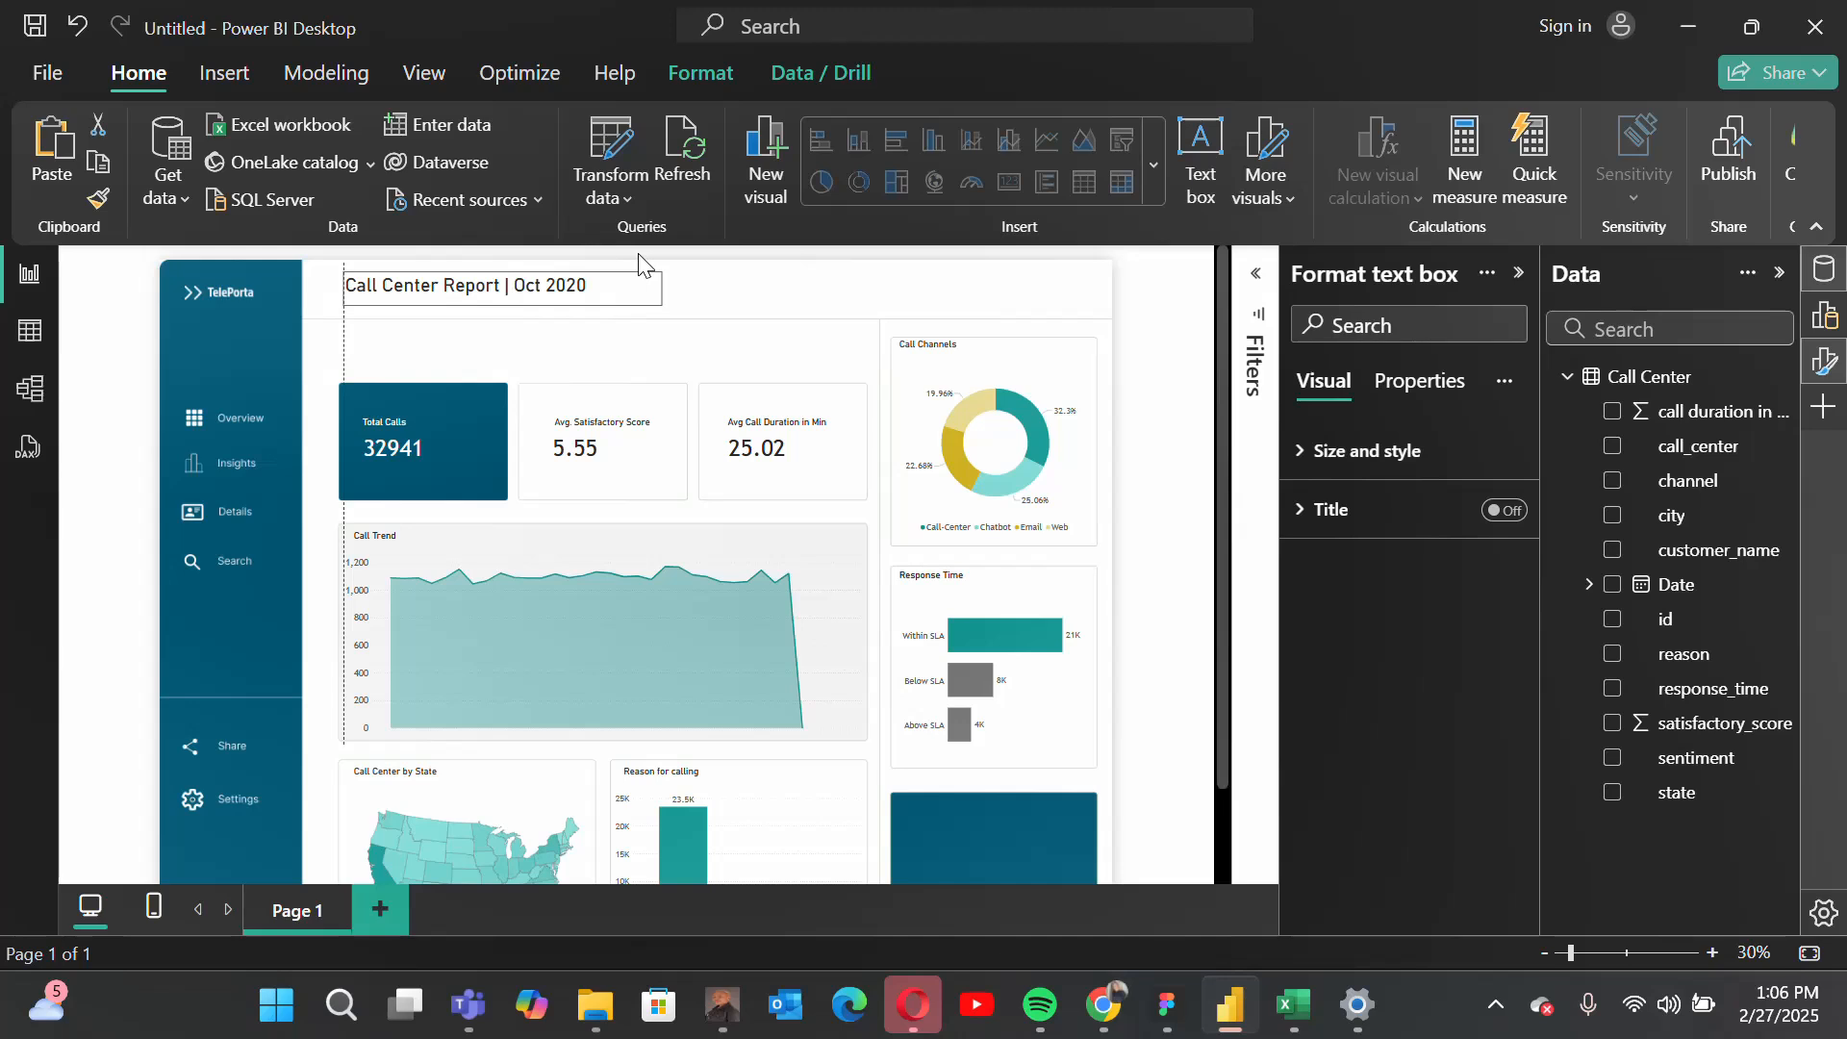
# Step: Change the font color of the whole report title and move its text box slightly lower in the header
pyautogui.click(589, 285)
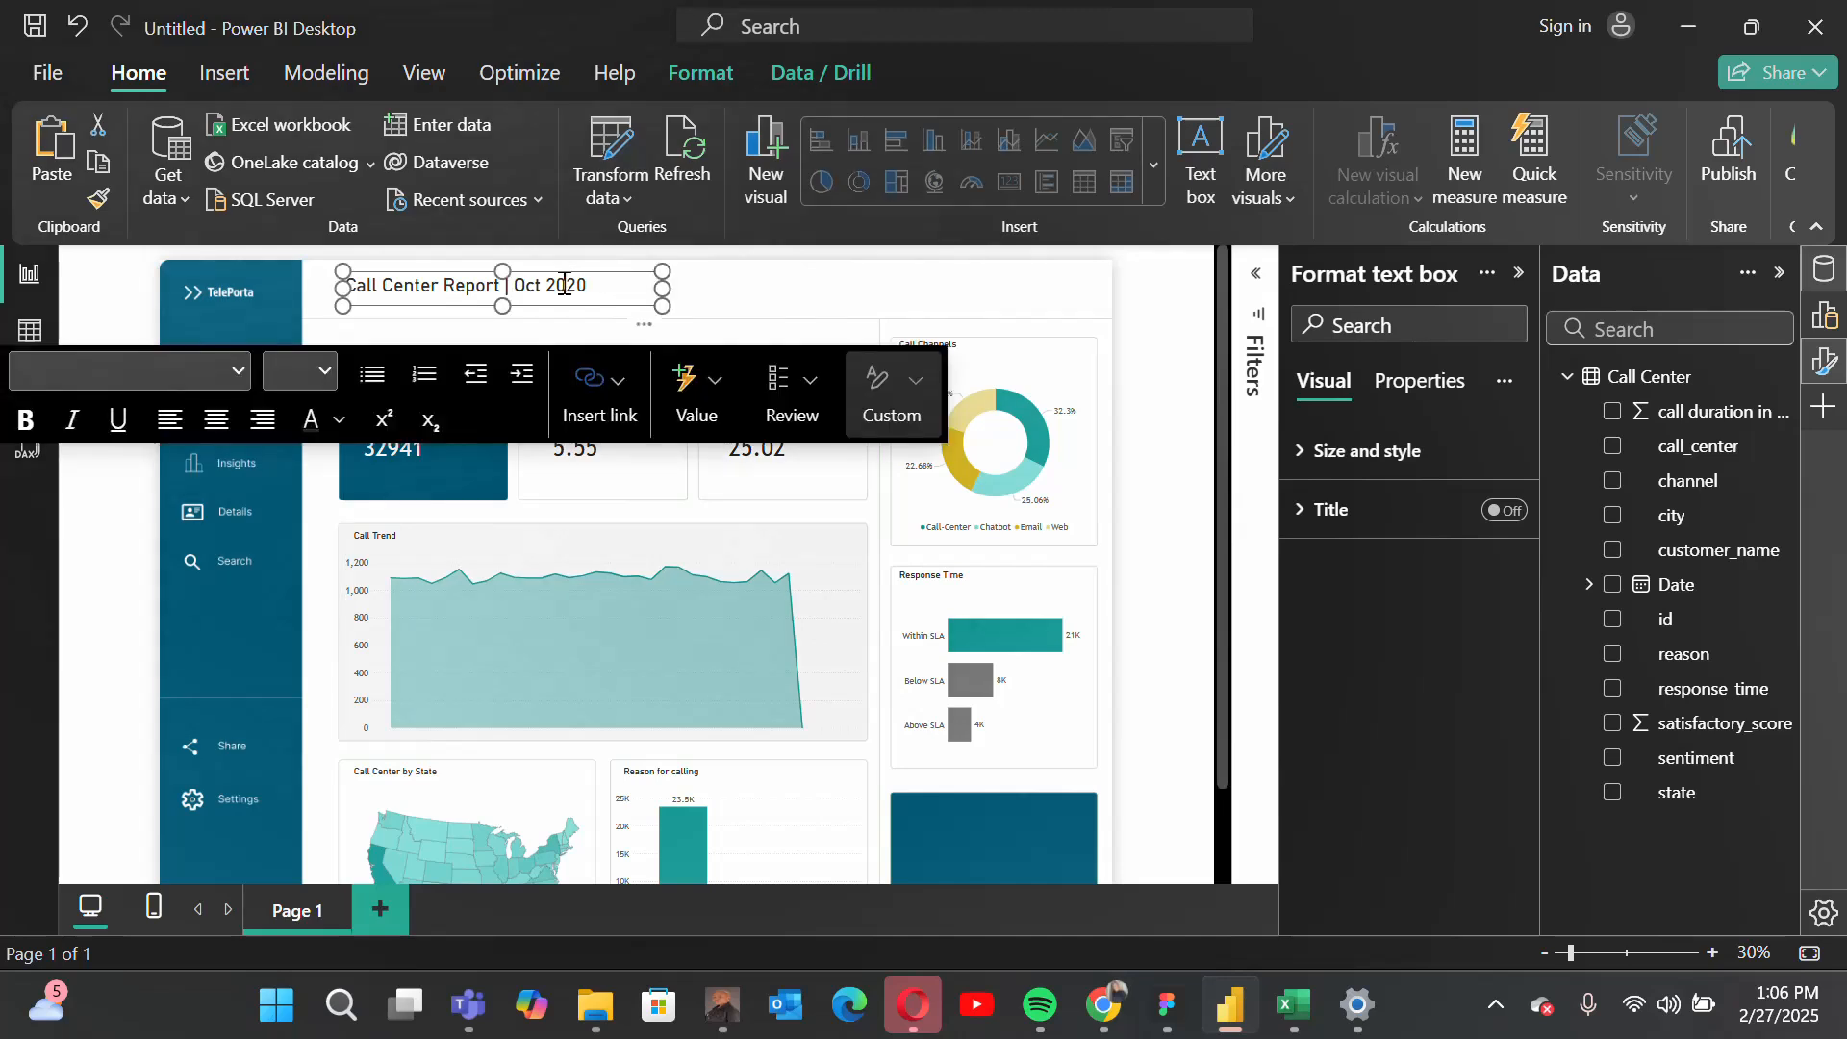
pyautogui.hotkey('ctrl', 'a')
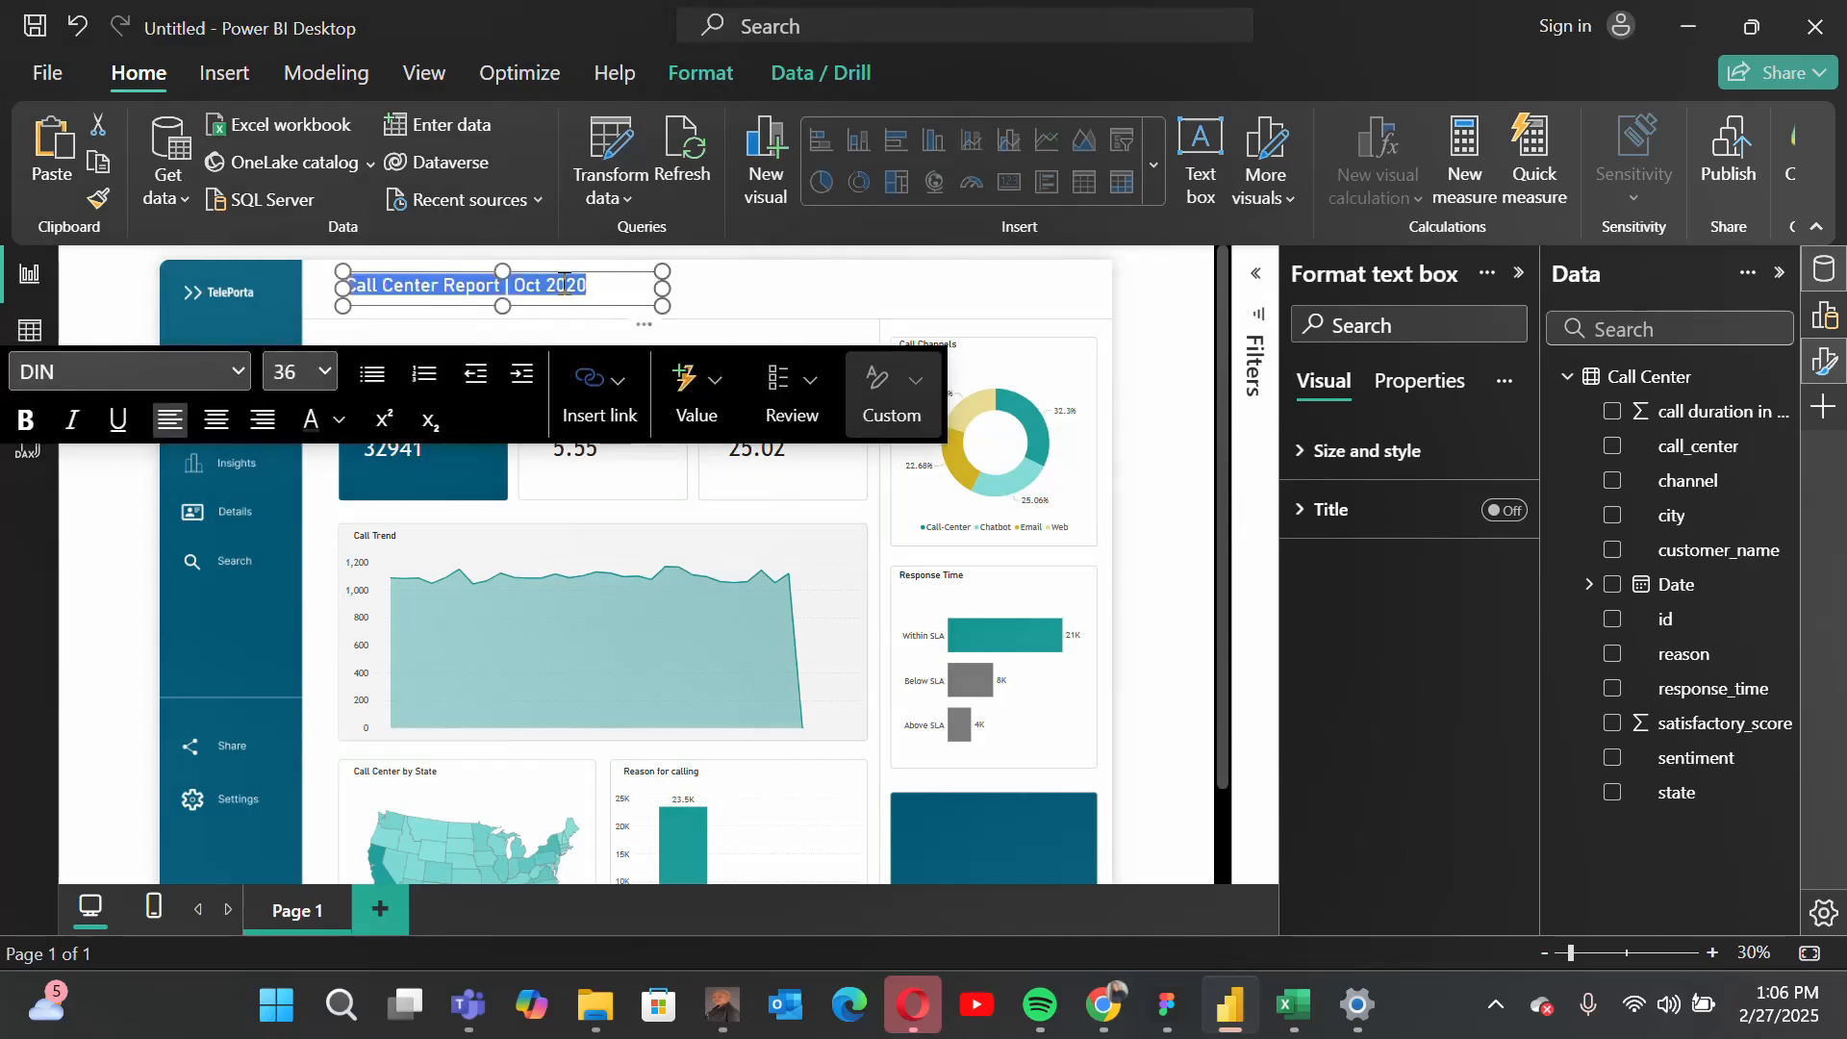
pyautogui.click(338, 419)
pyautogui.click(612, 852)
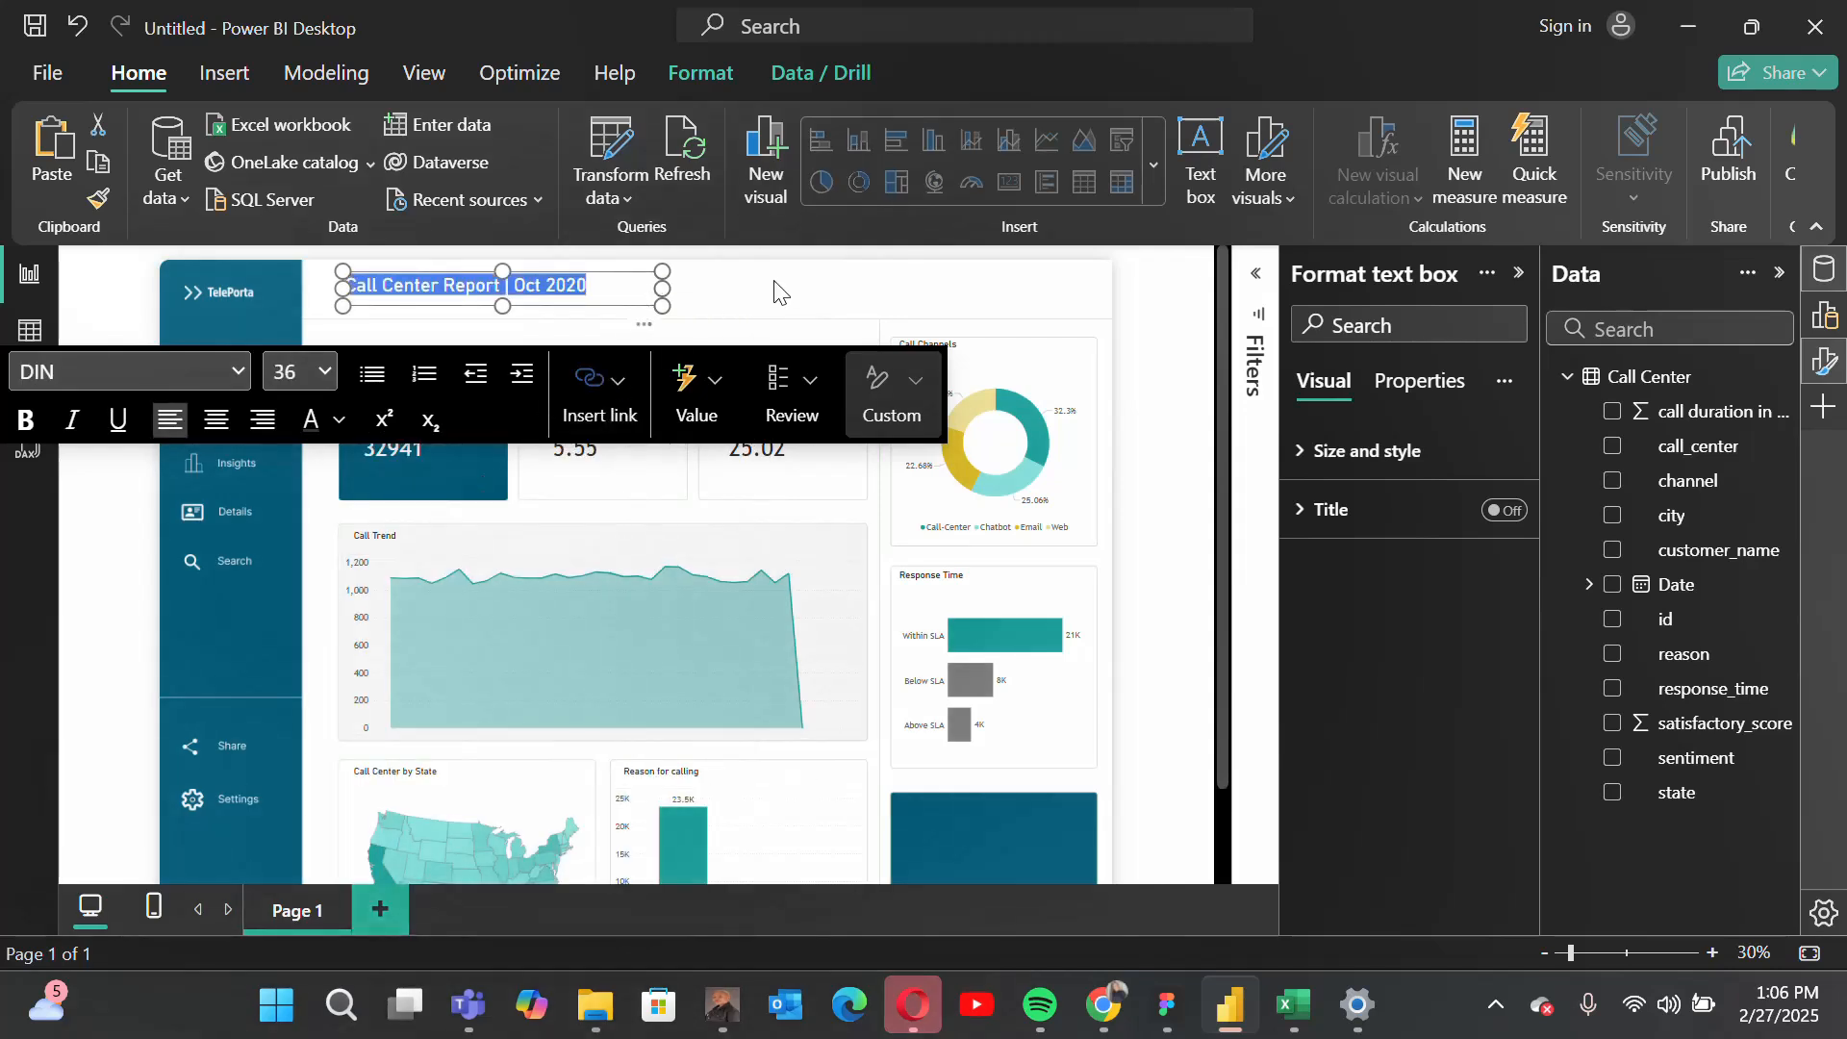
pyautogui.click(774, 293)
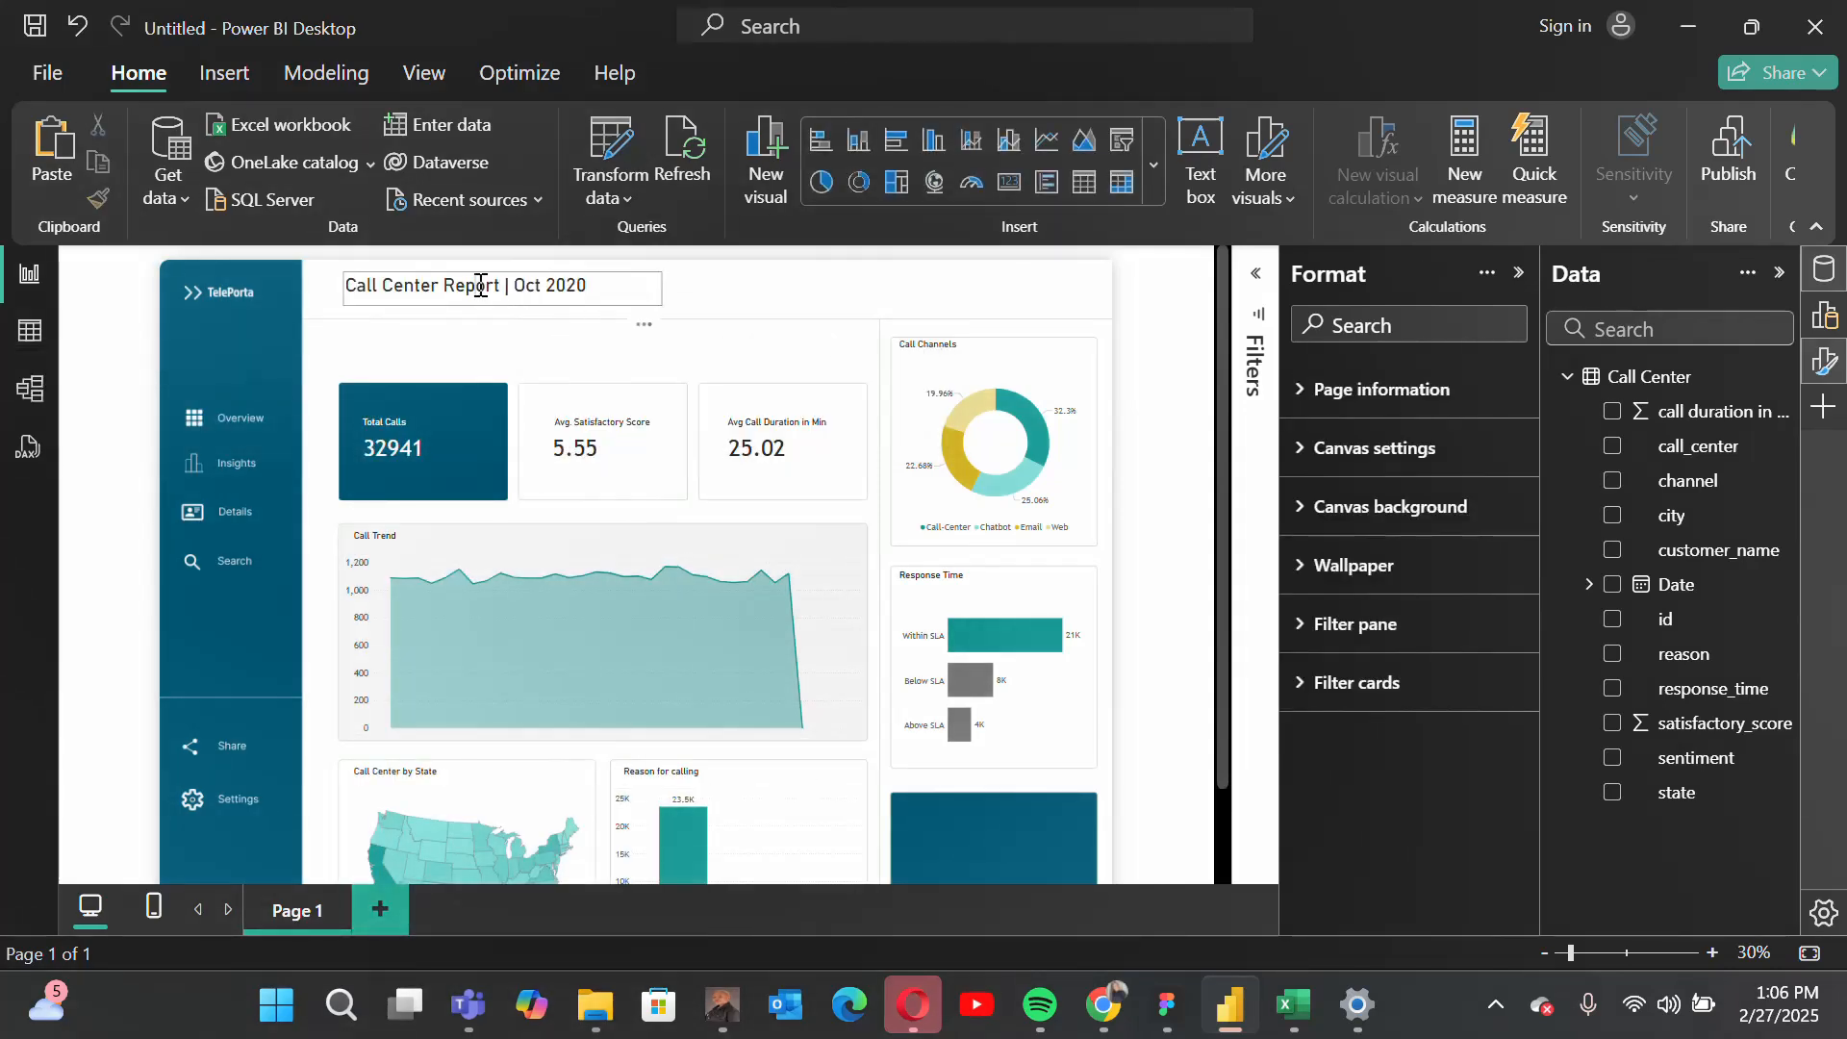
pyautogui.click(640, 279)
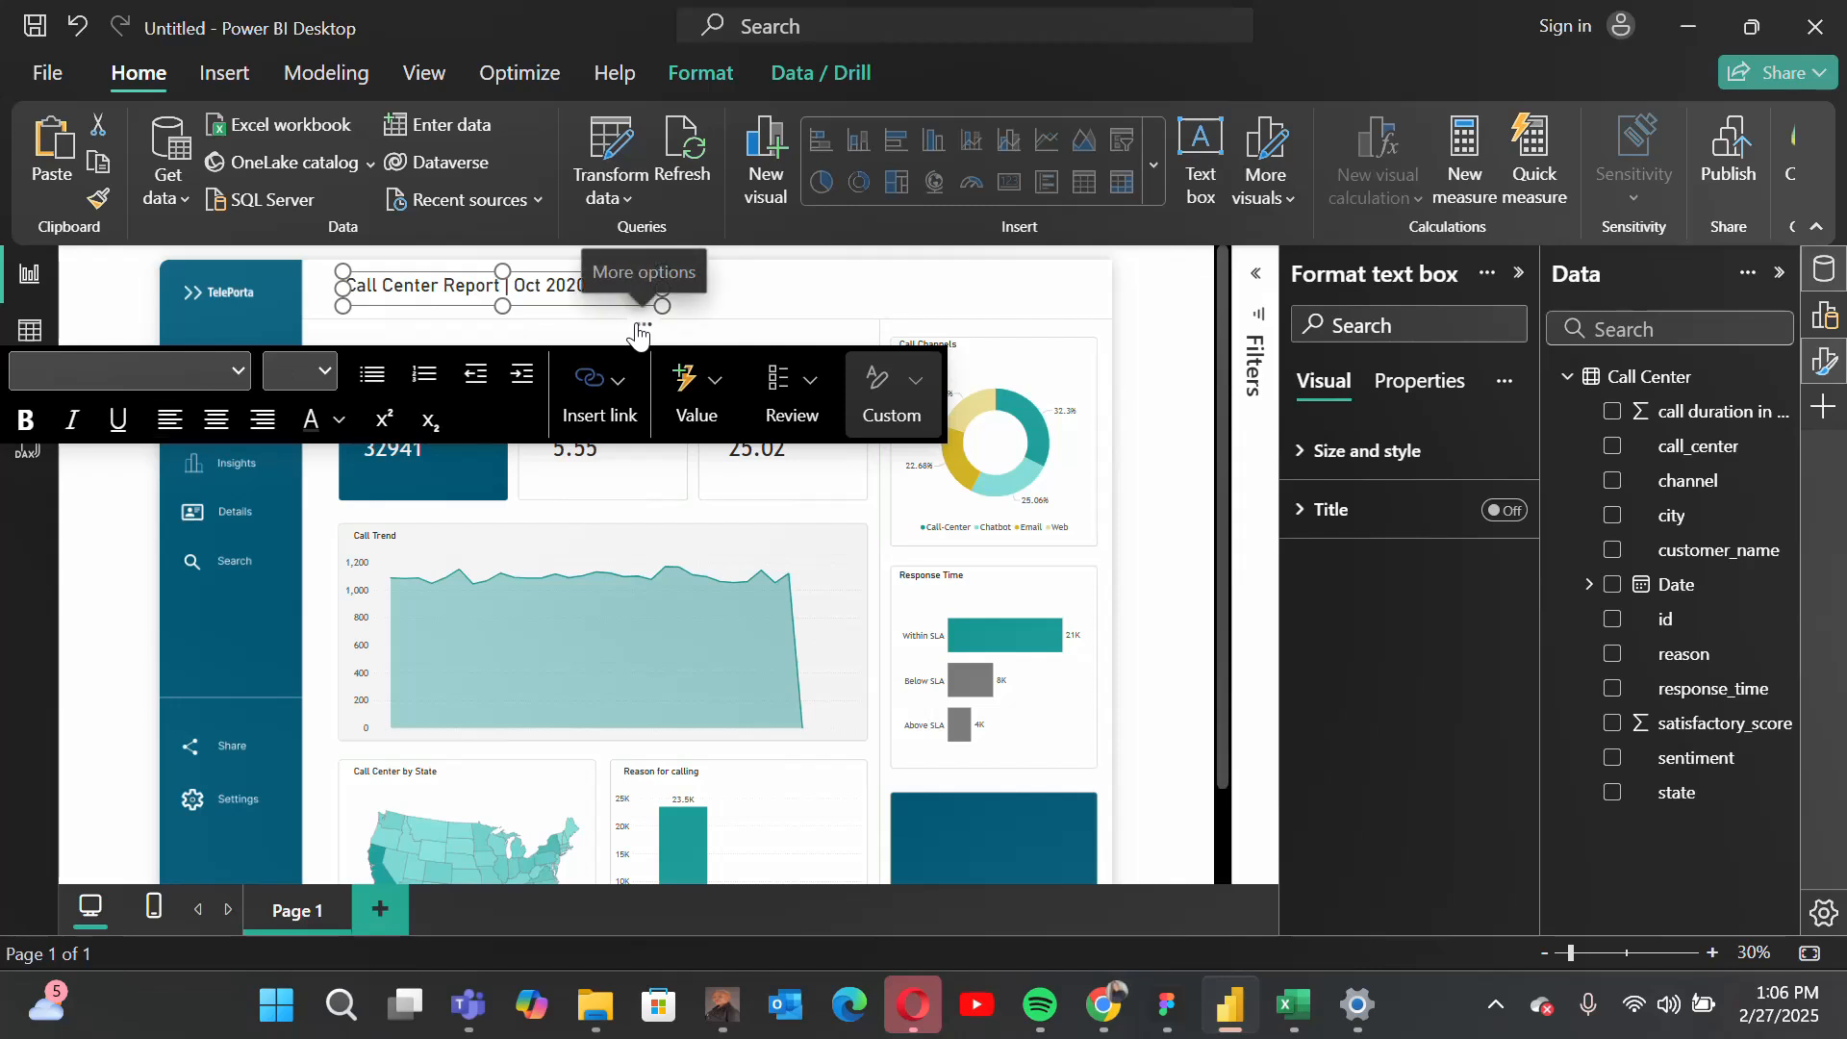
pyautogui.moveTo(644, 325); pyautogui.dragTo(642, 344)
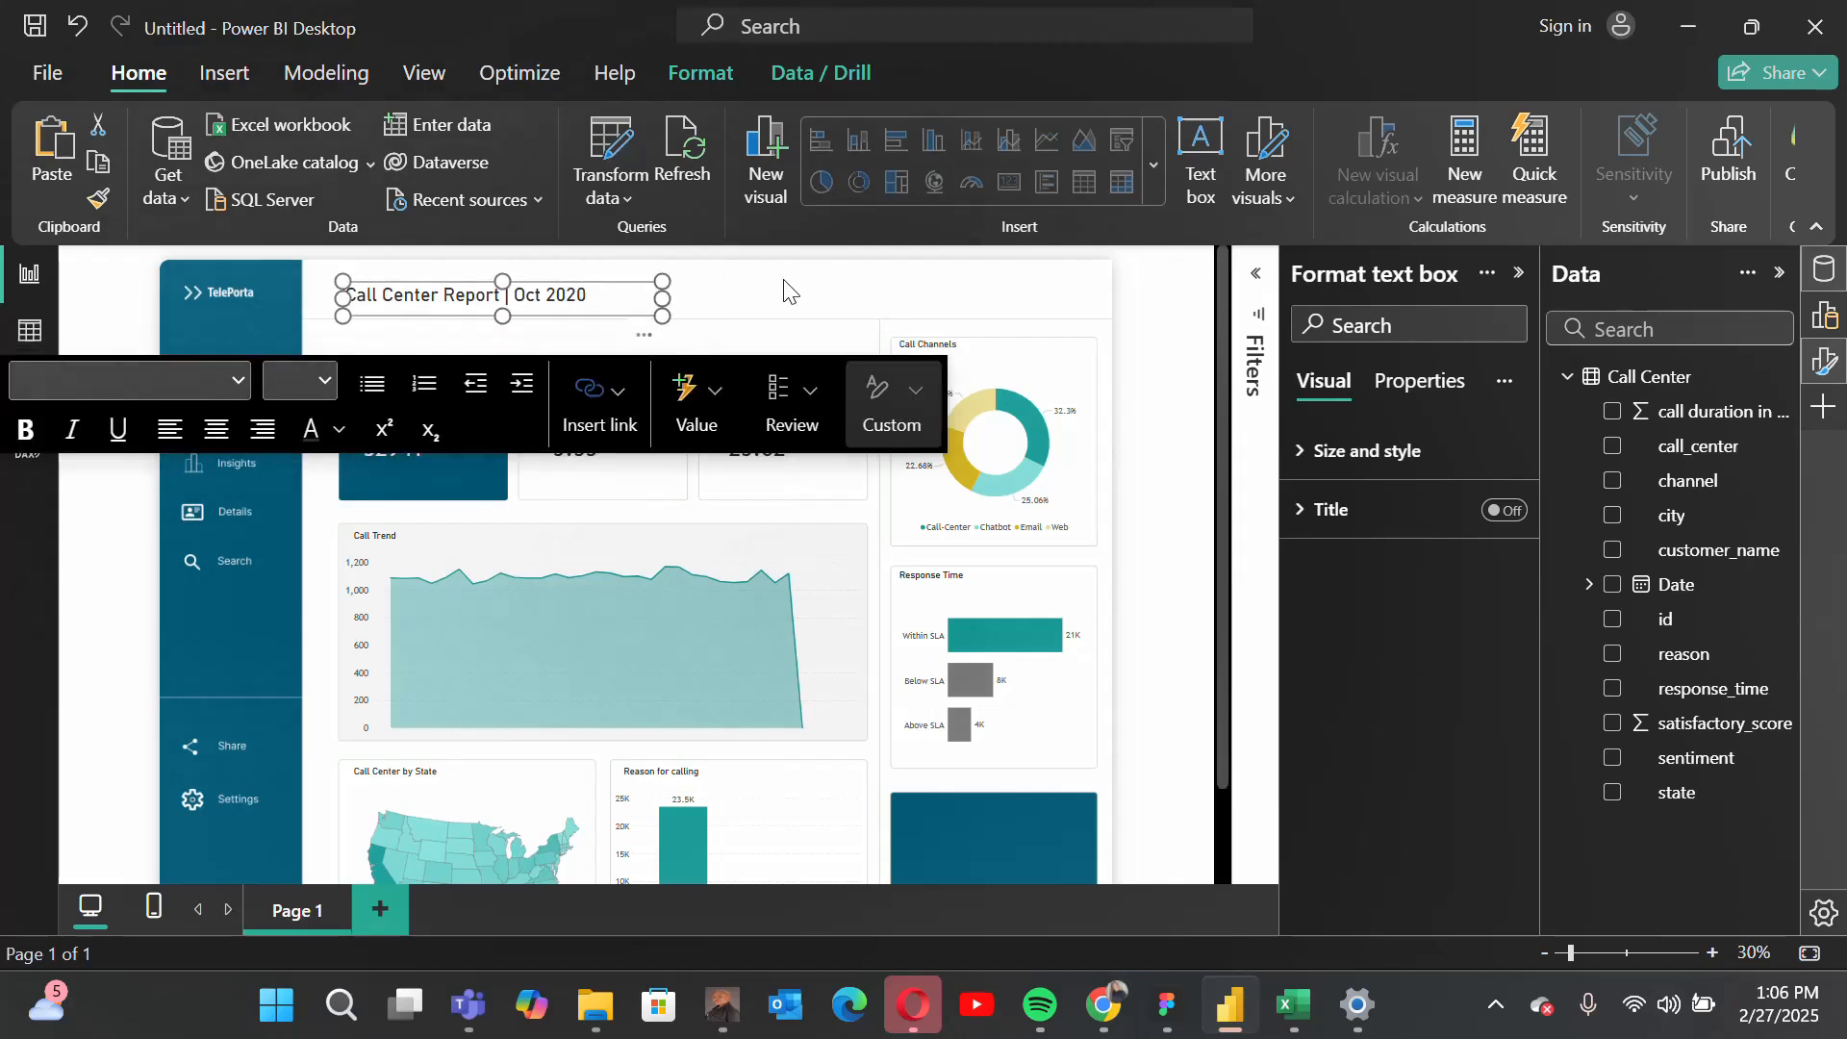
pyautogui.click(785, 289)
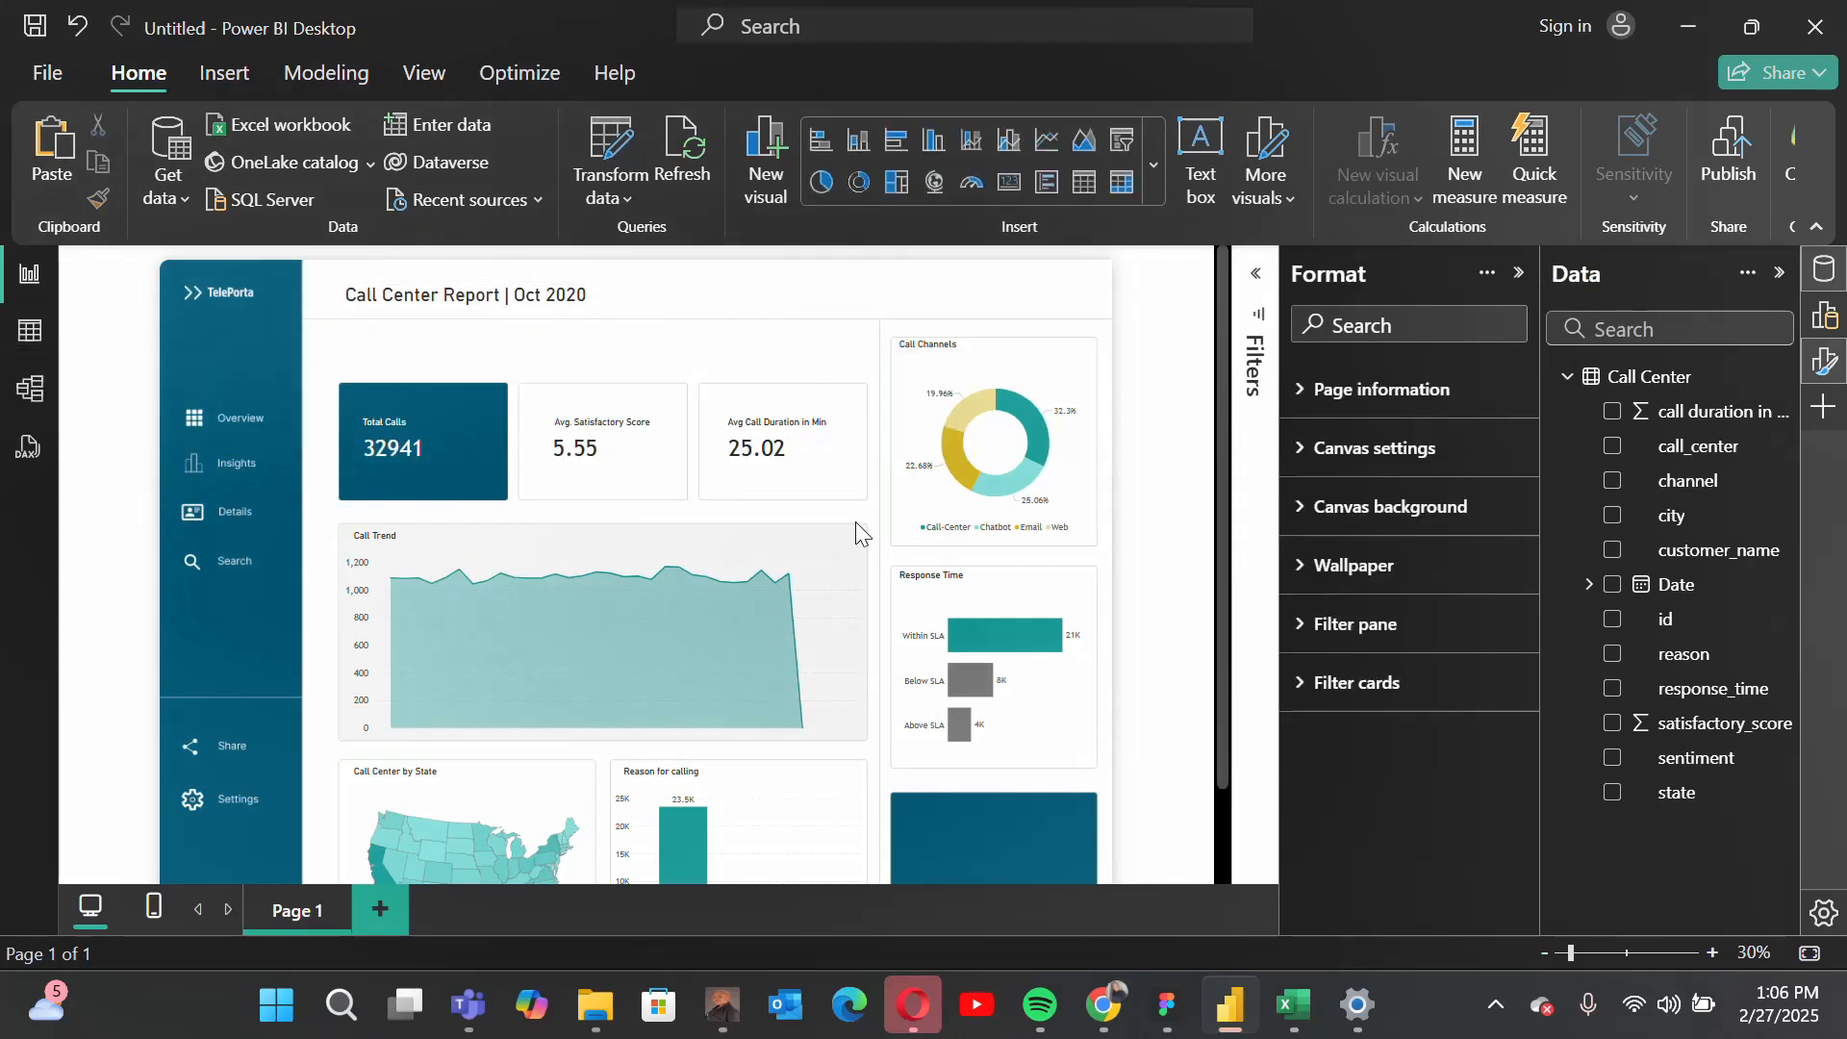
# Step: Add a slicer on the reason field and size it as a small box over the lower part of the KPI cards
pyautogui.scroll(-2, 856, 523)
pyautogui.scroll(1, 856, 523)
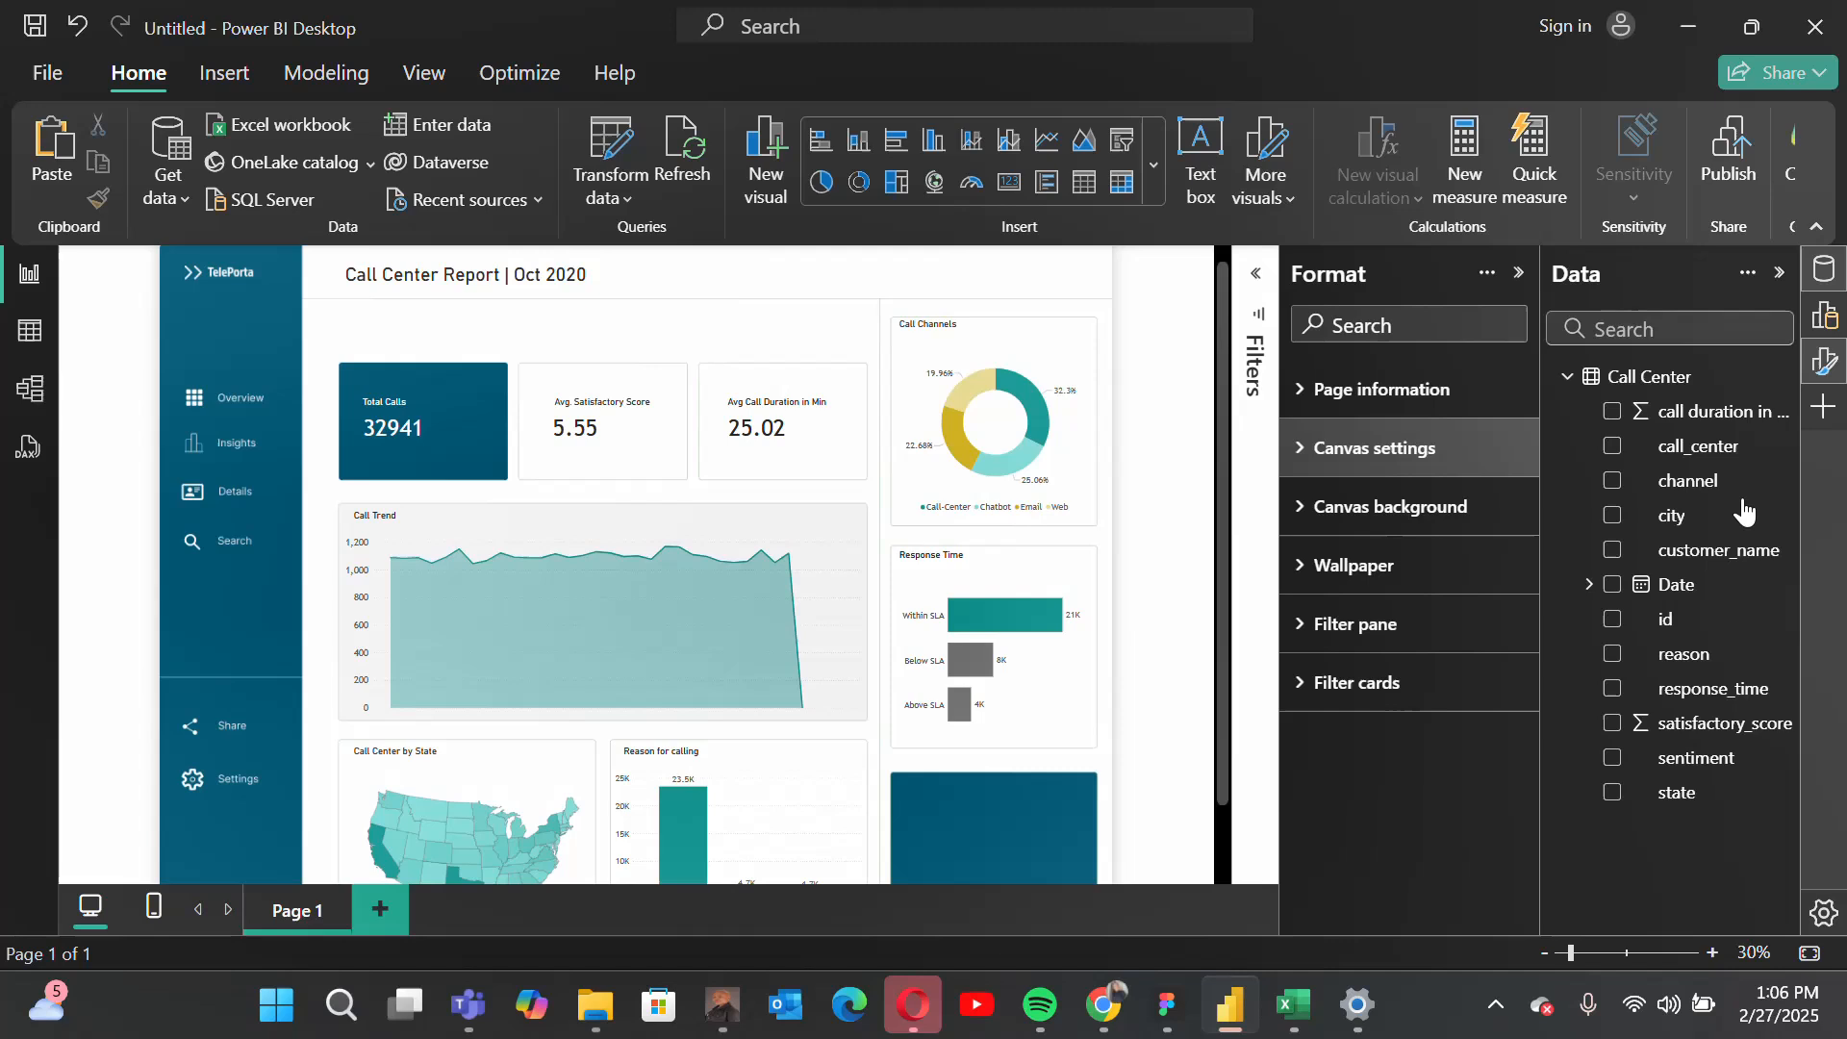
pyautogui.click(1826, 361)
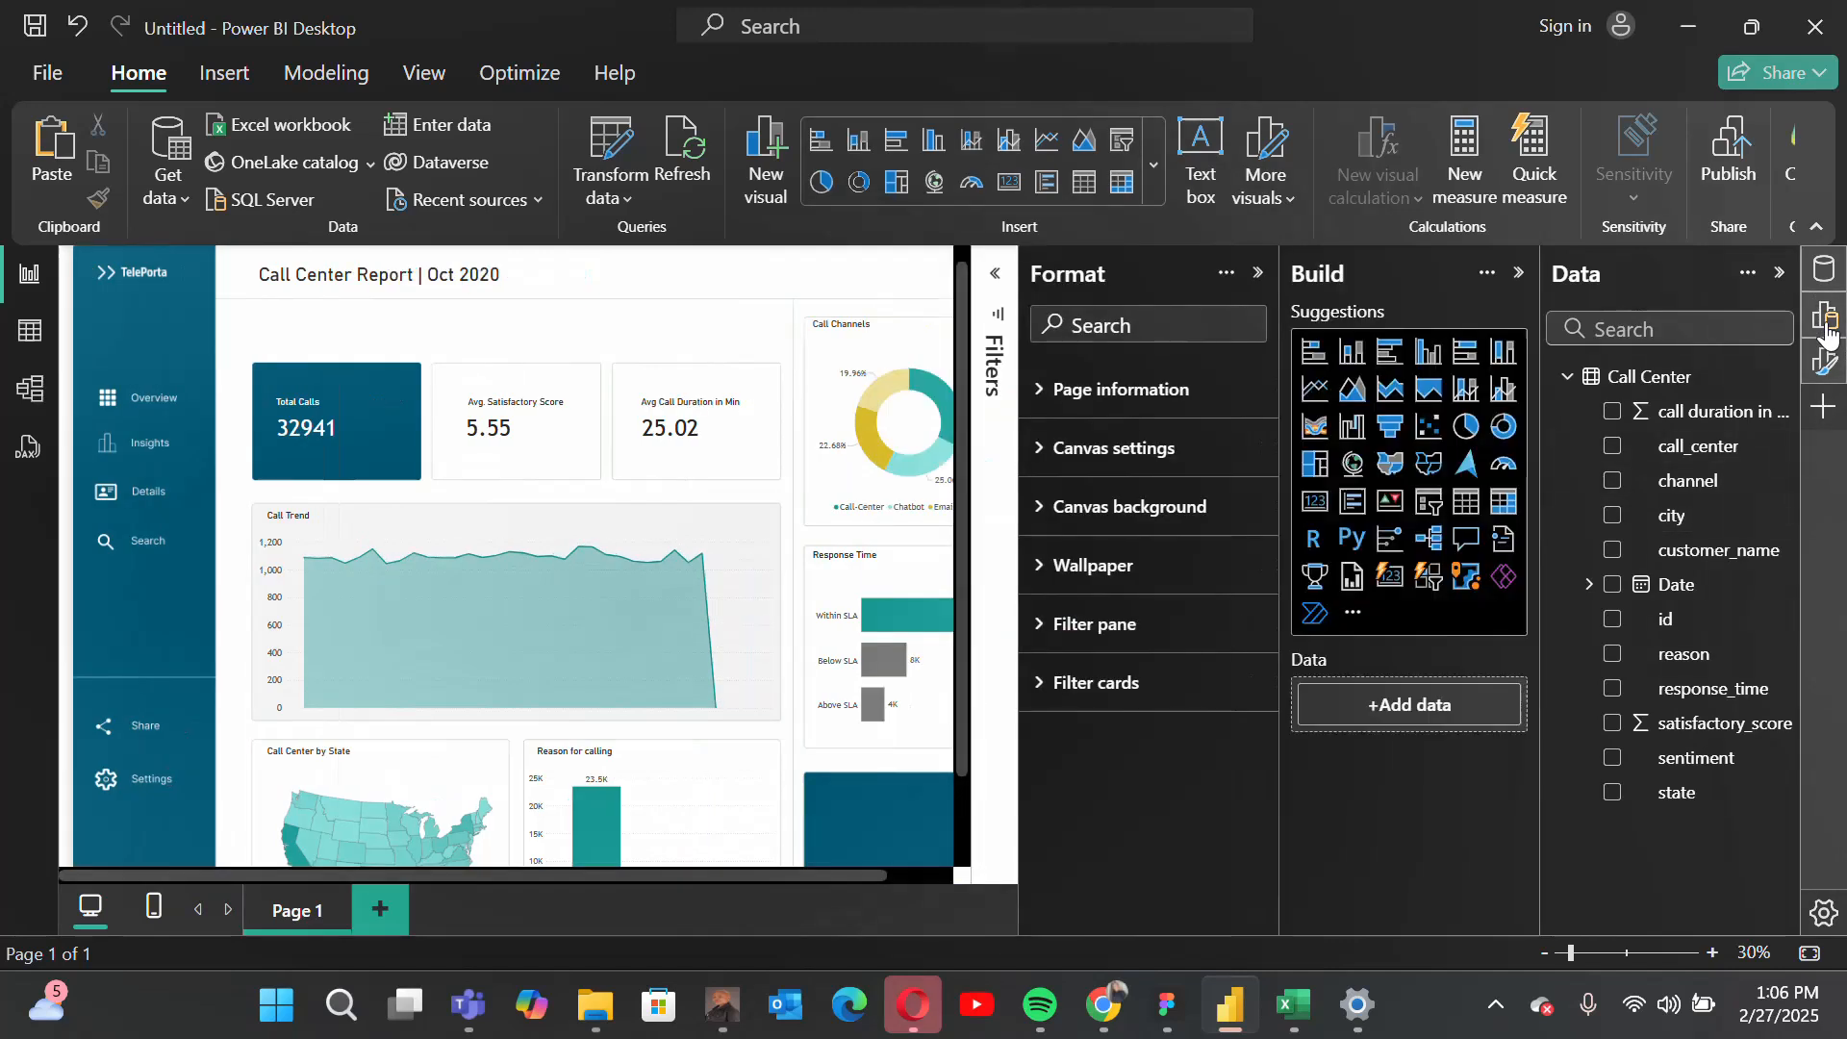
pyautogui.click(1521, 275)
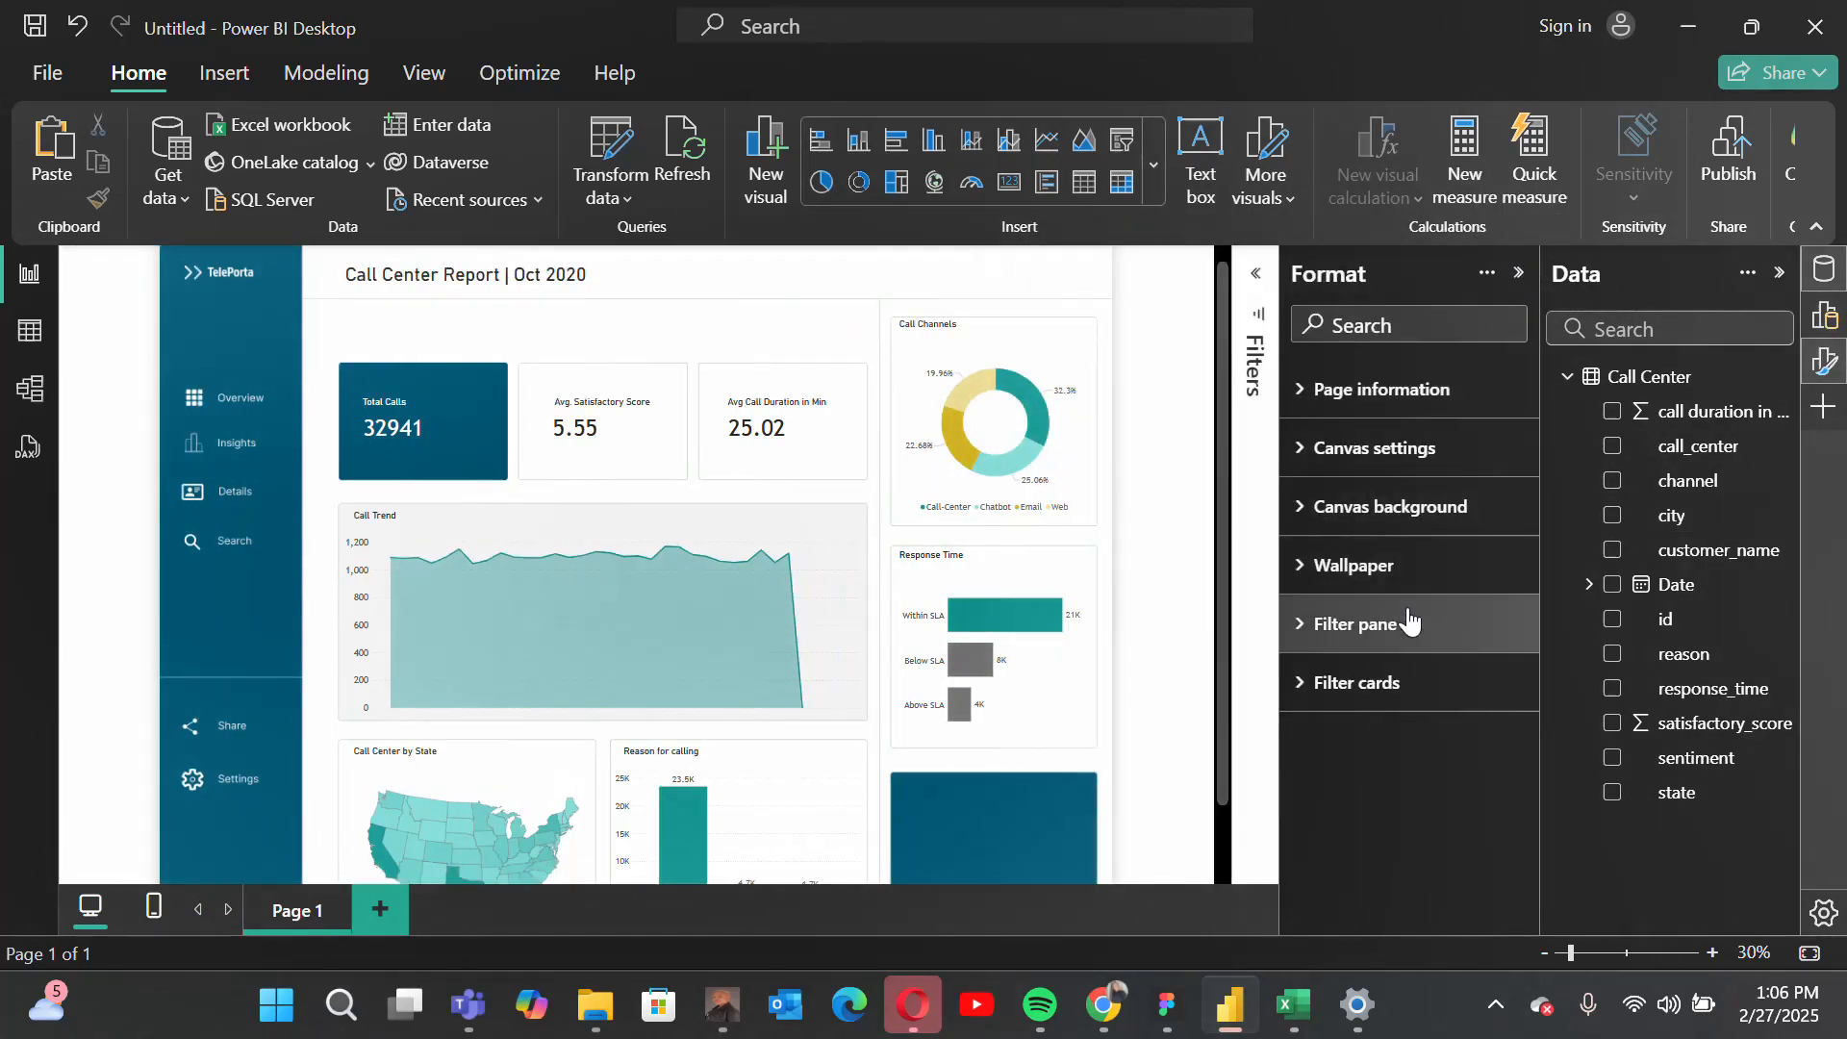
pyautogui.click(1826, 361)
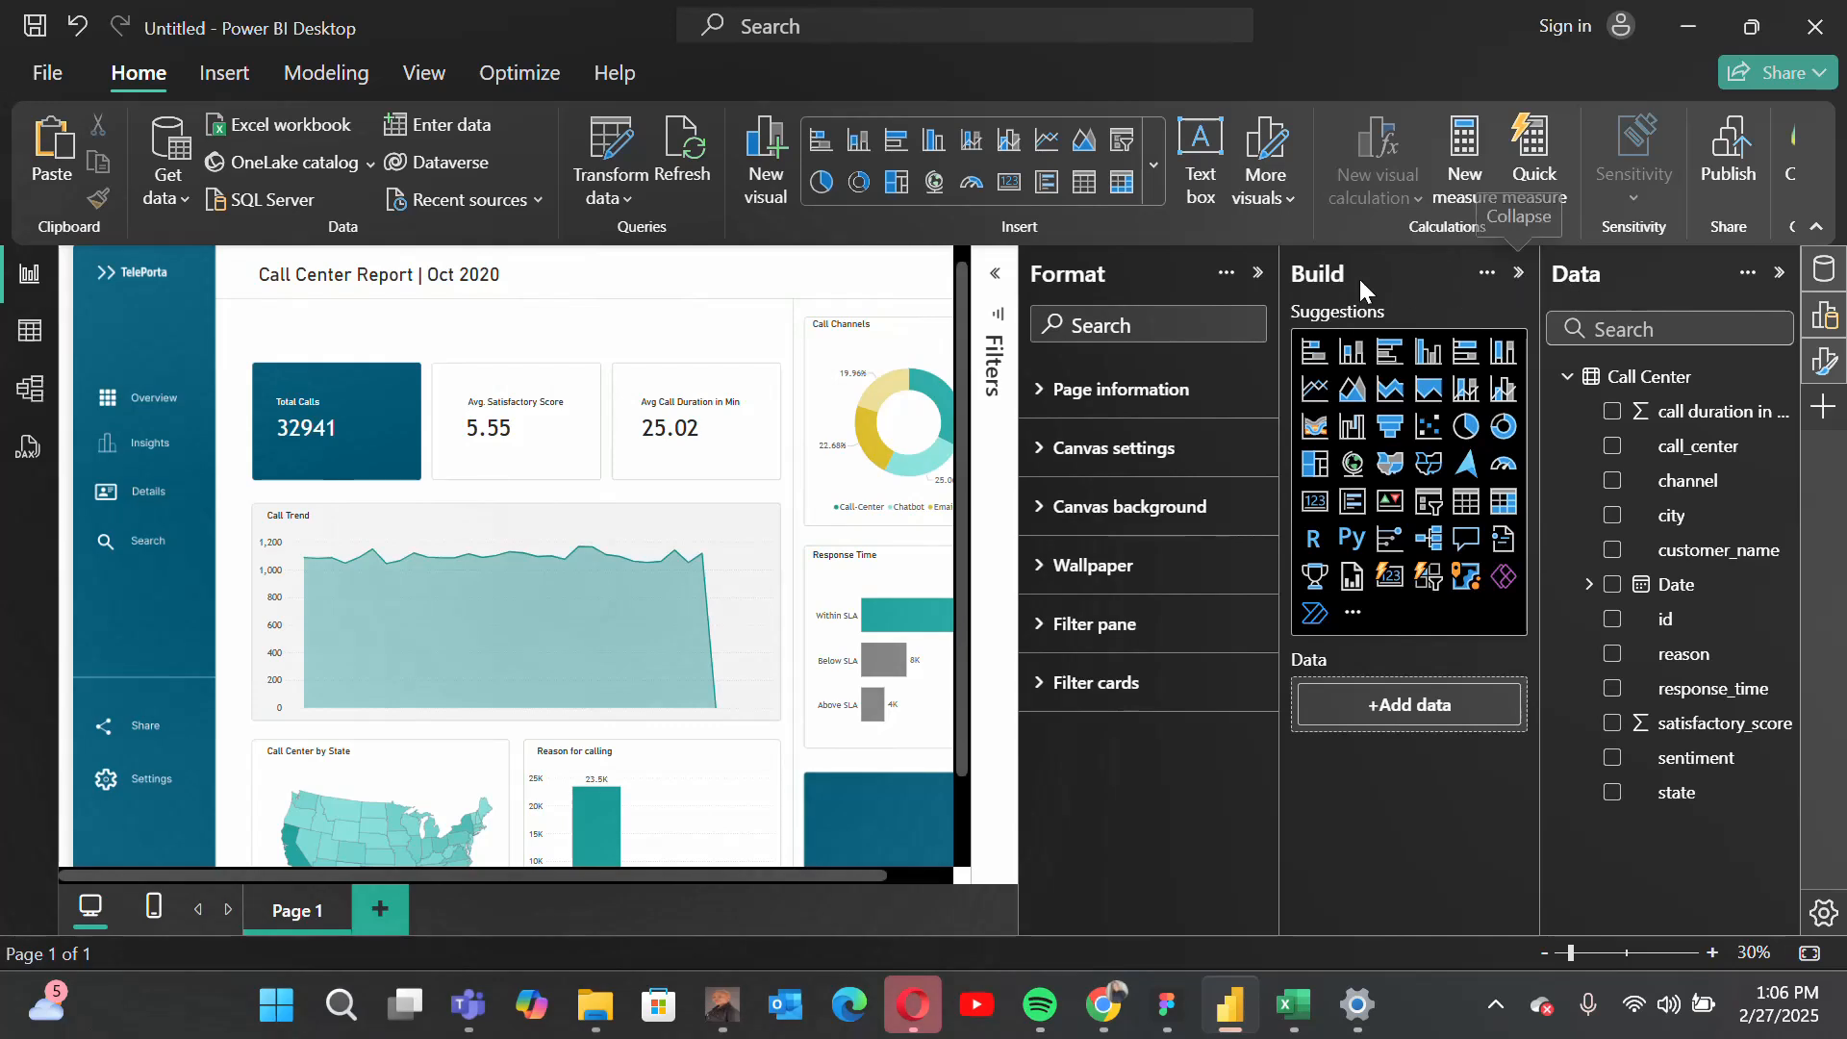
pyautogui.click(1257, 273)
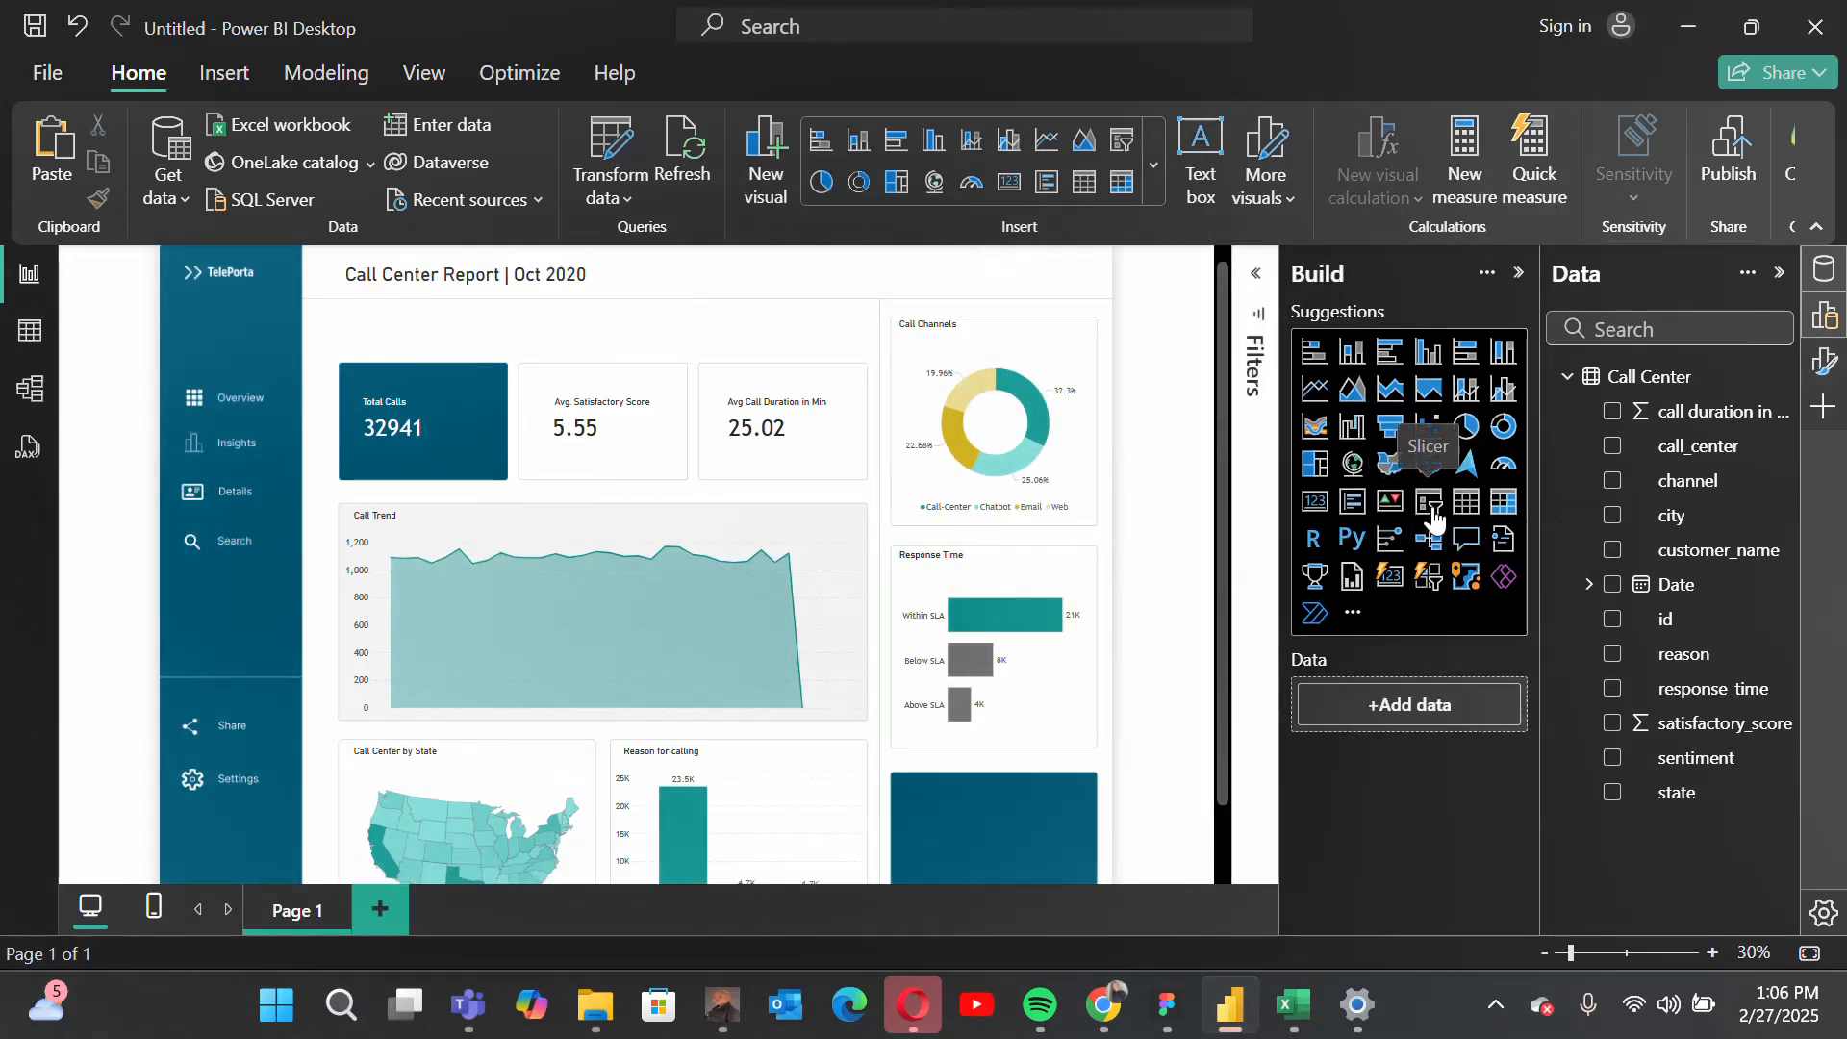
pyautogui.click(1430, 508)
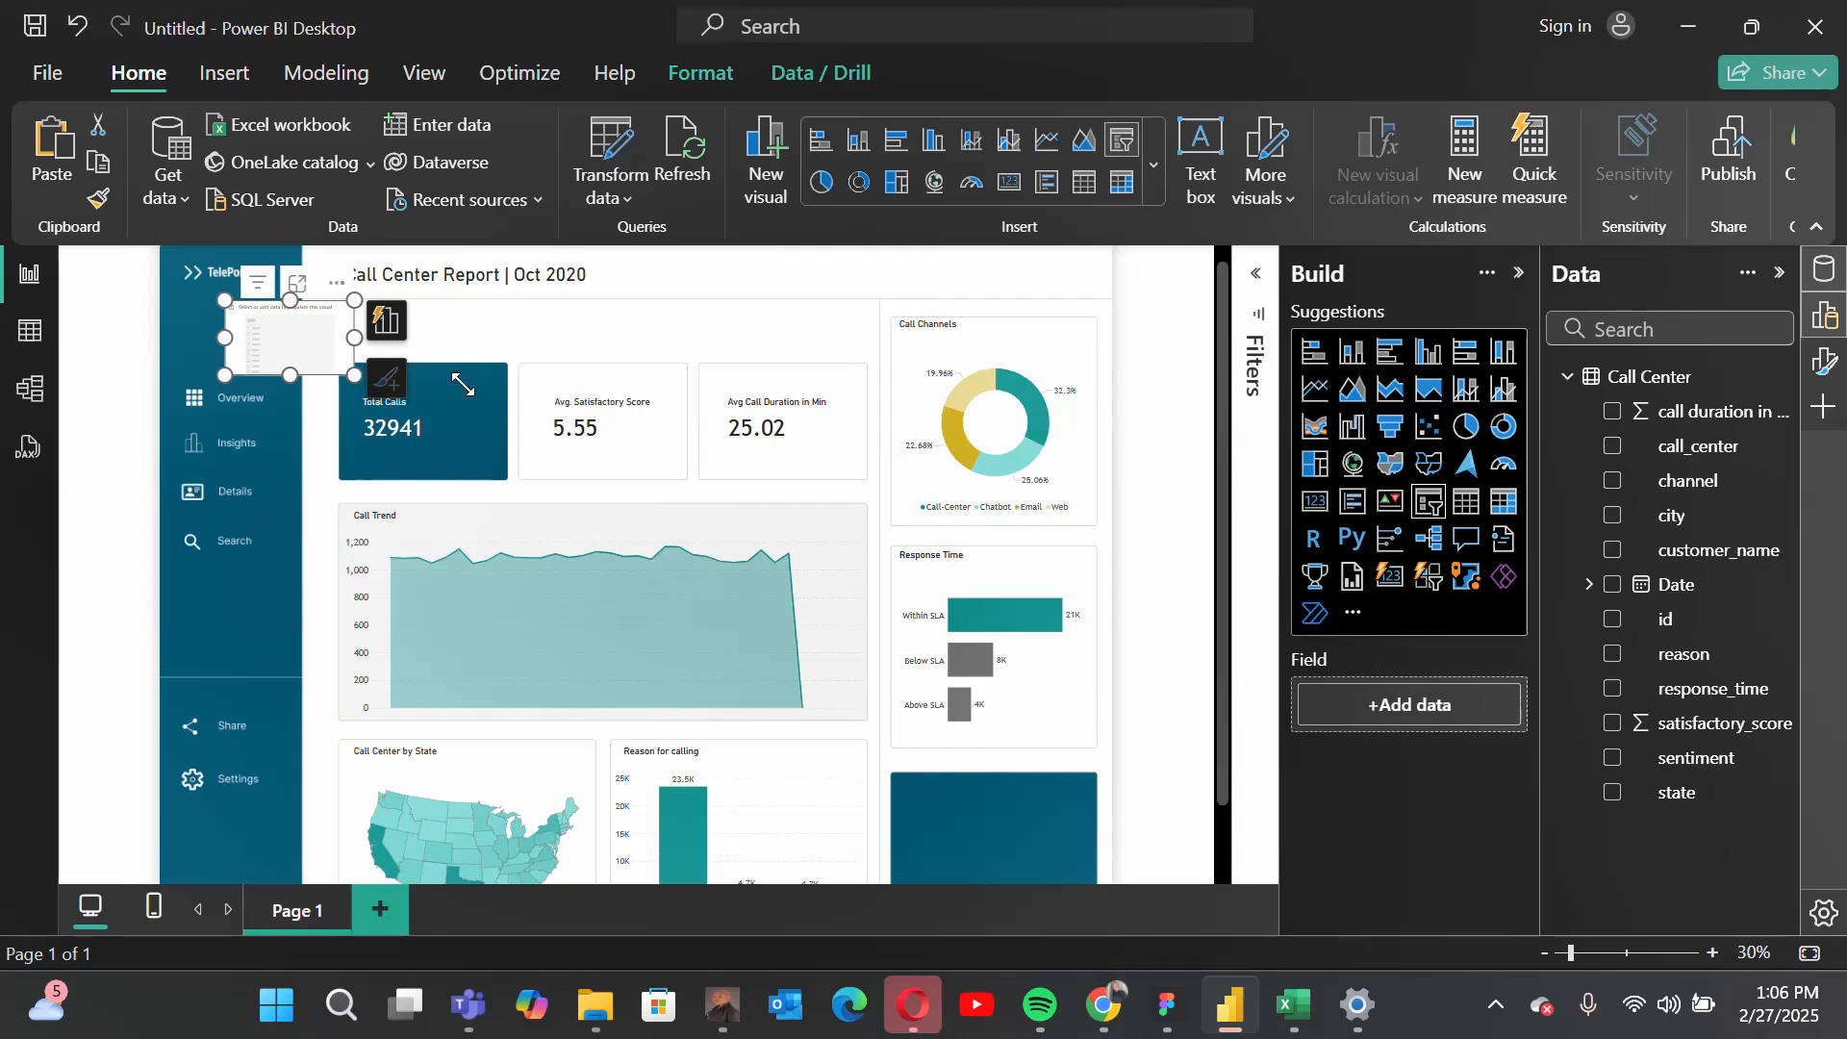
pyautogui.moveTo(355, 377); pyautogui.dragTo(566, 405)
pyautogui.moveTo(522, 346); pyautogui.dragTo(875, 503)
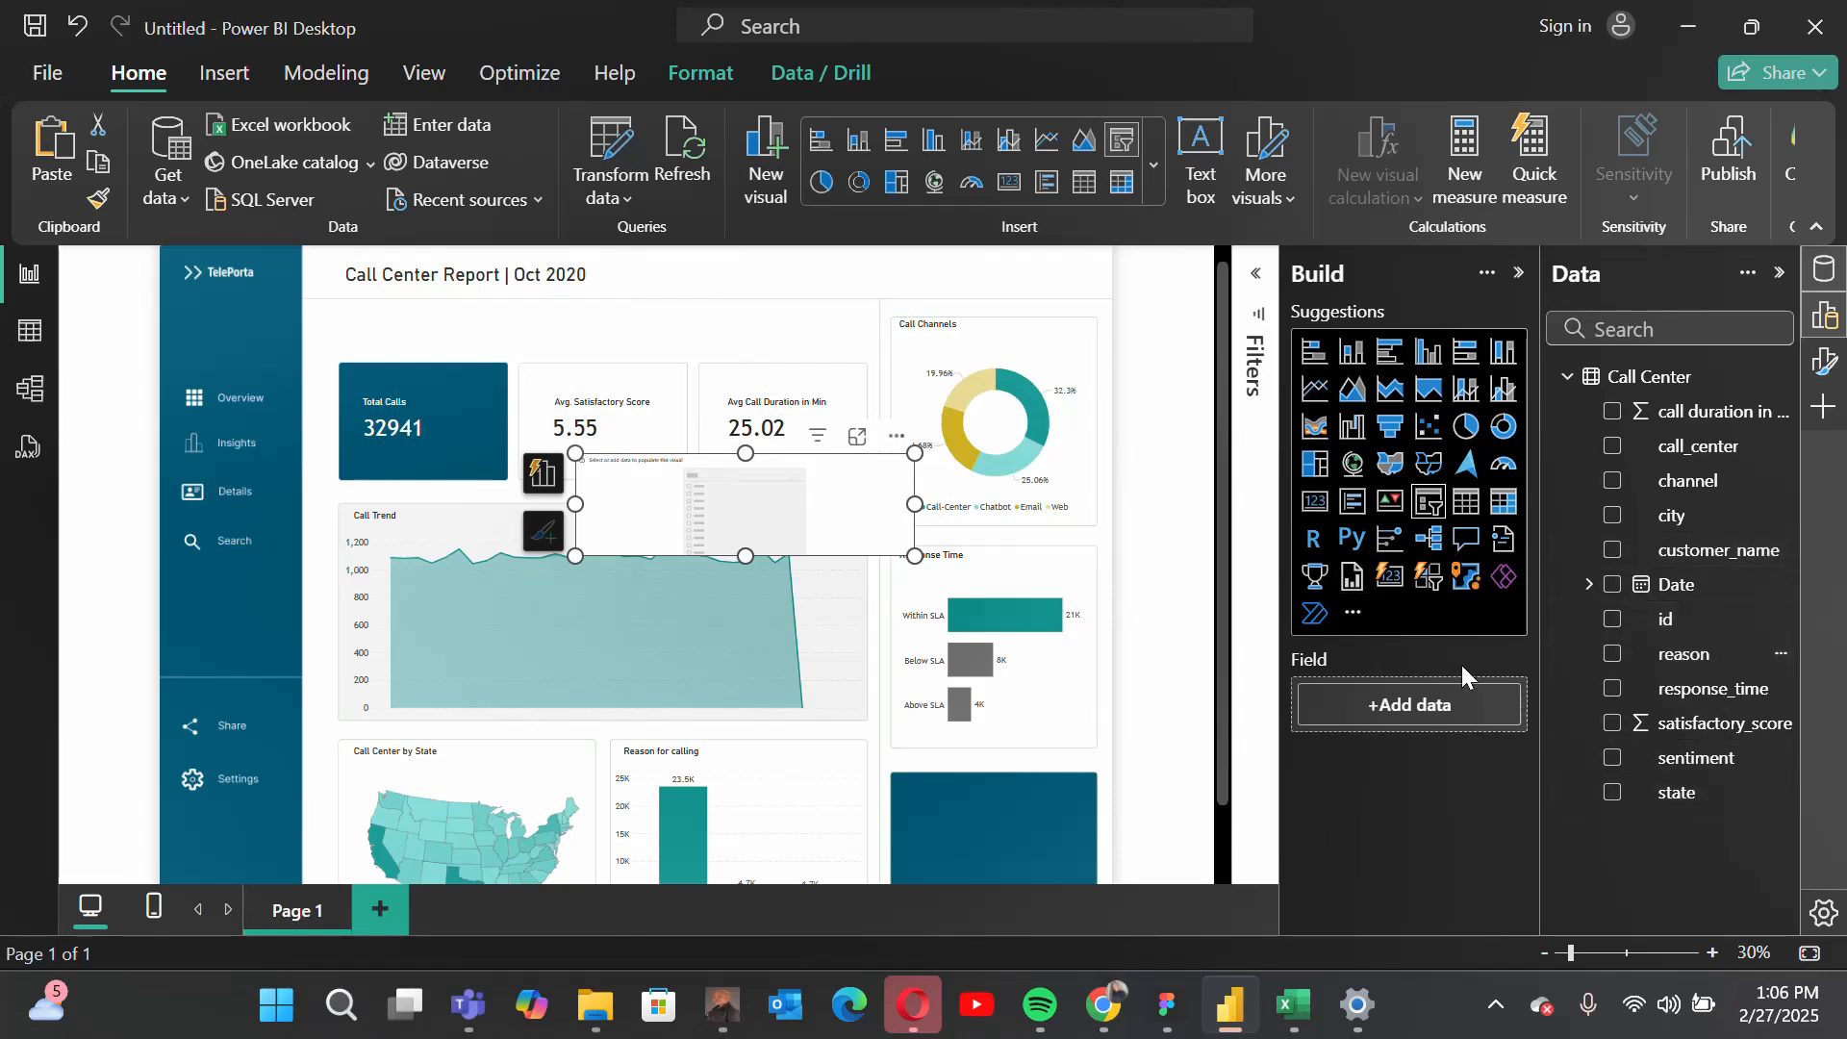
pyautogui.moveTo(1679, 654); pyautogui.dragTo(1444, 713)
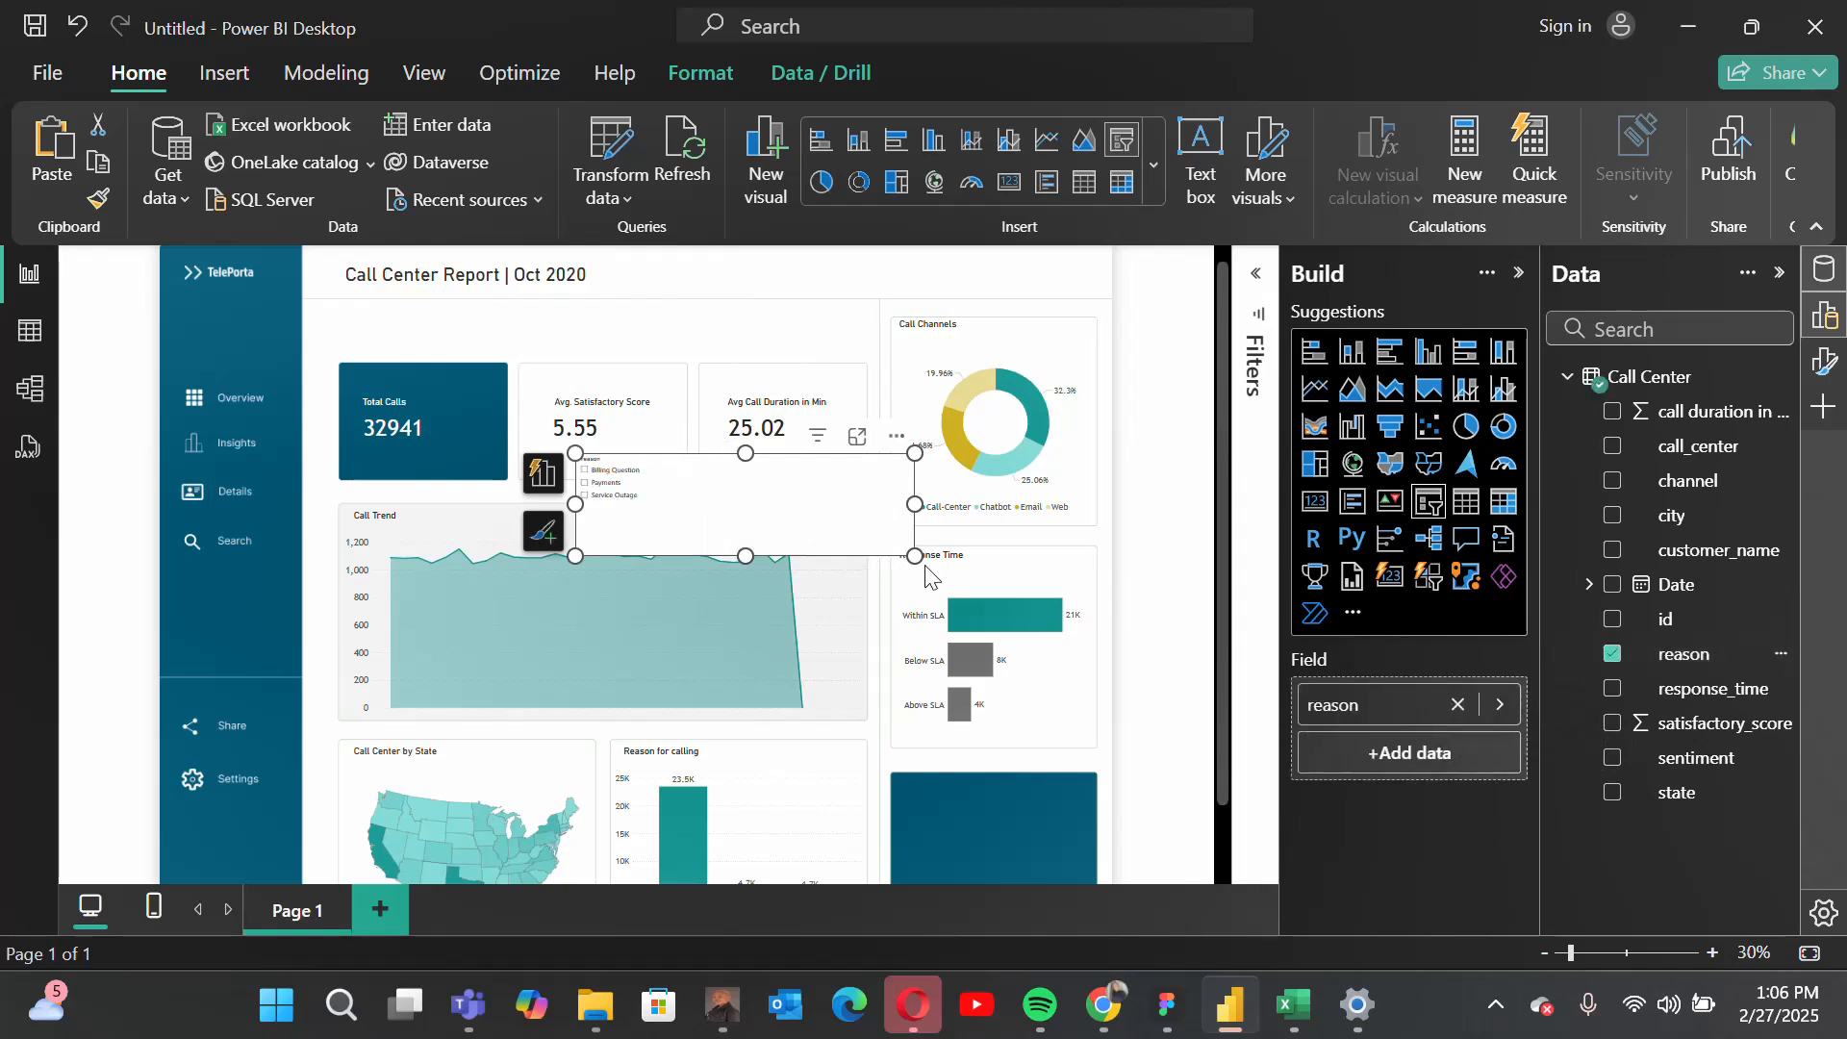
pyautogui.moveTo(915, 556); pyautogui.dragTo(768, 508)
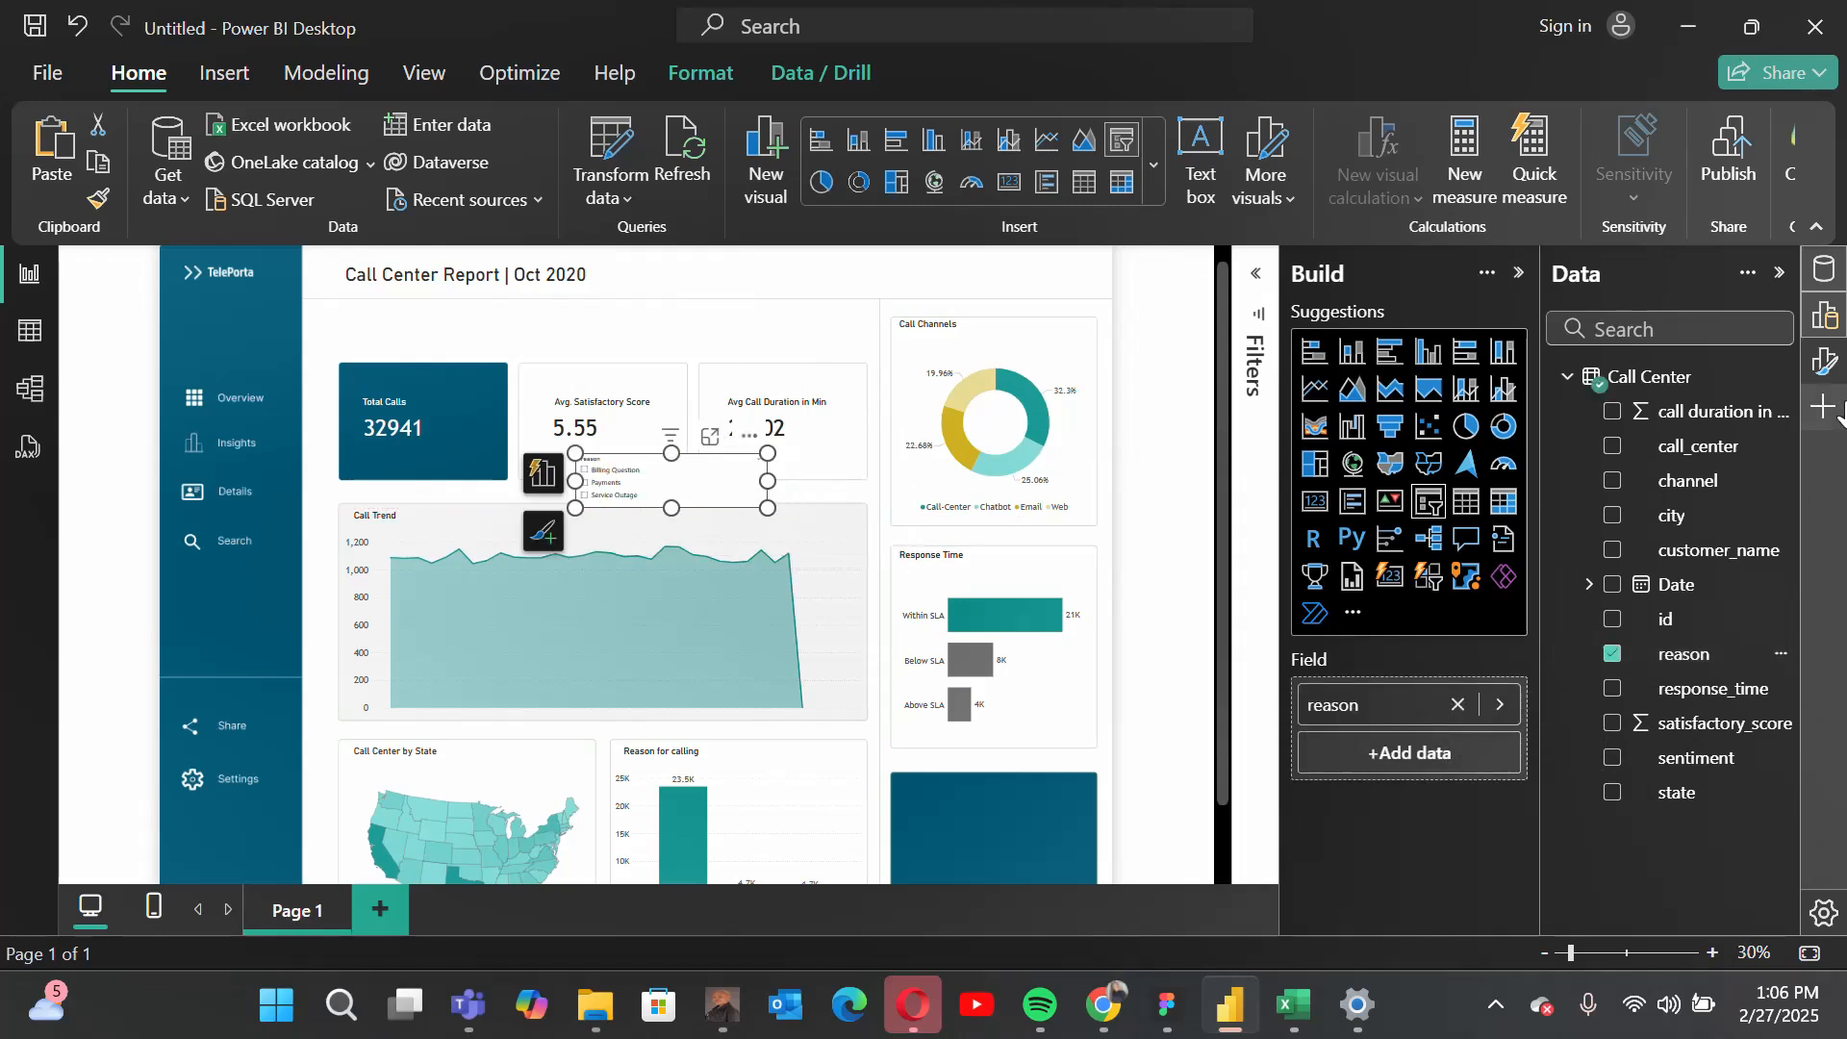
# Step: Set the reason slicer's style to Dropdown
pyautogui.click(1825, 362)
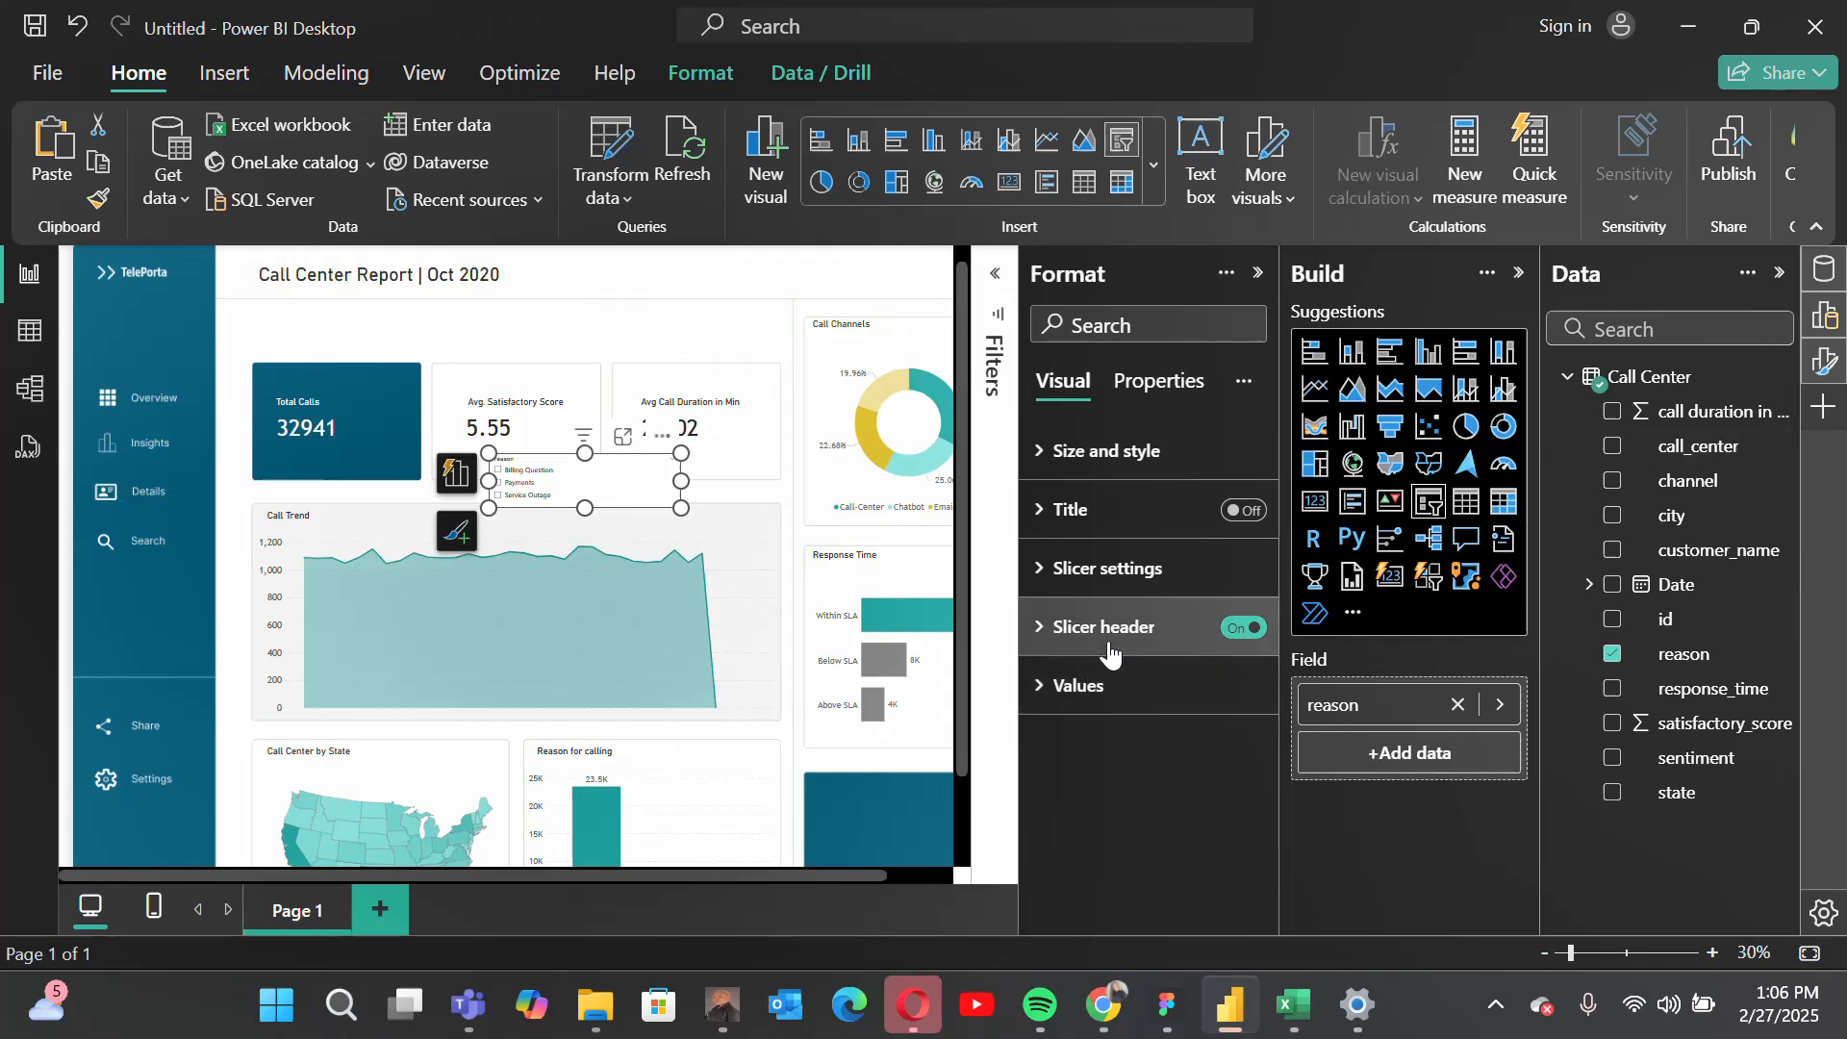
pyautogui.click(1059, 577)
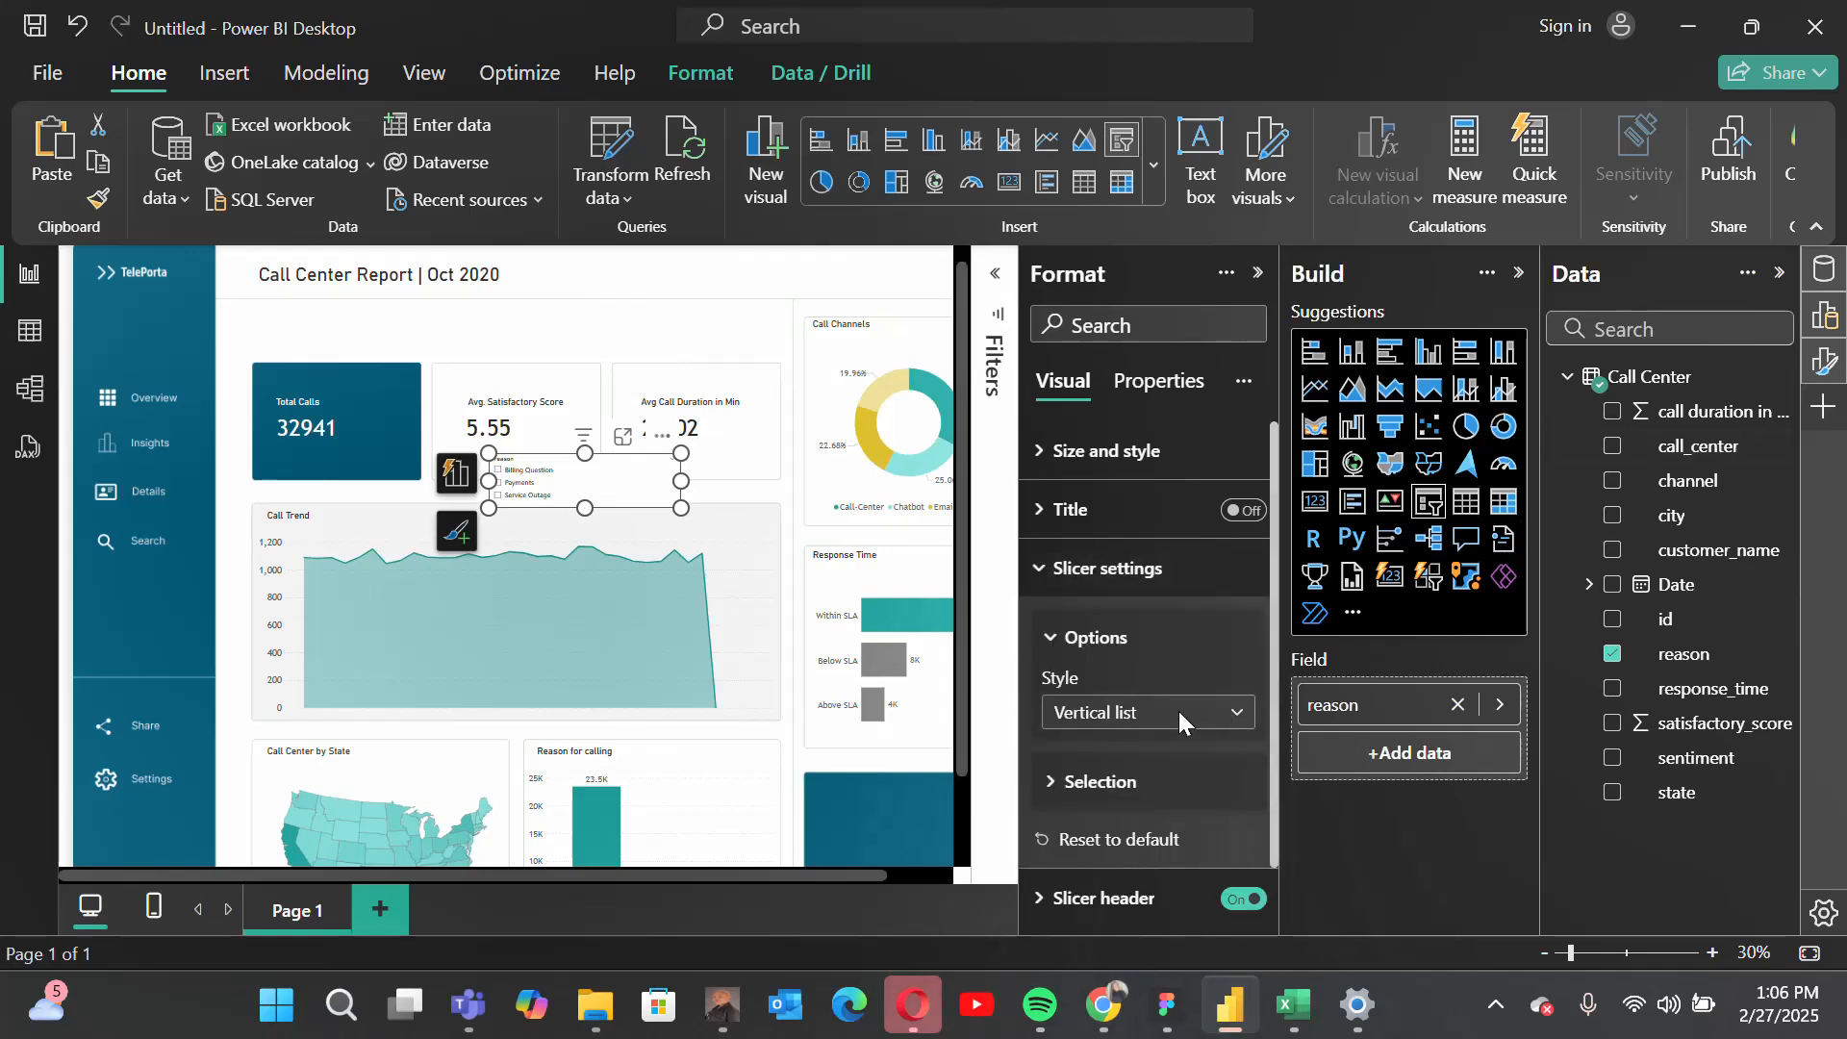
pyautogui.click(1124, 714)
pyautogui.click(1104, 813)
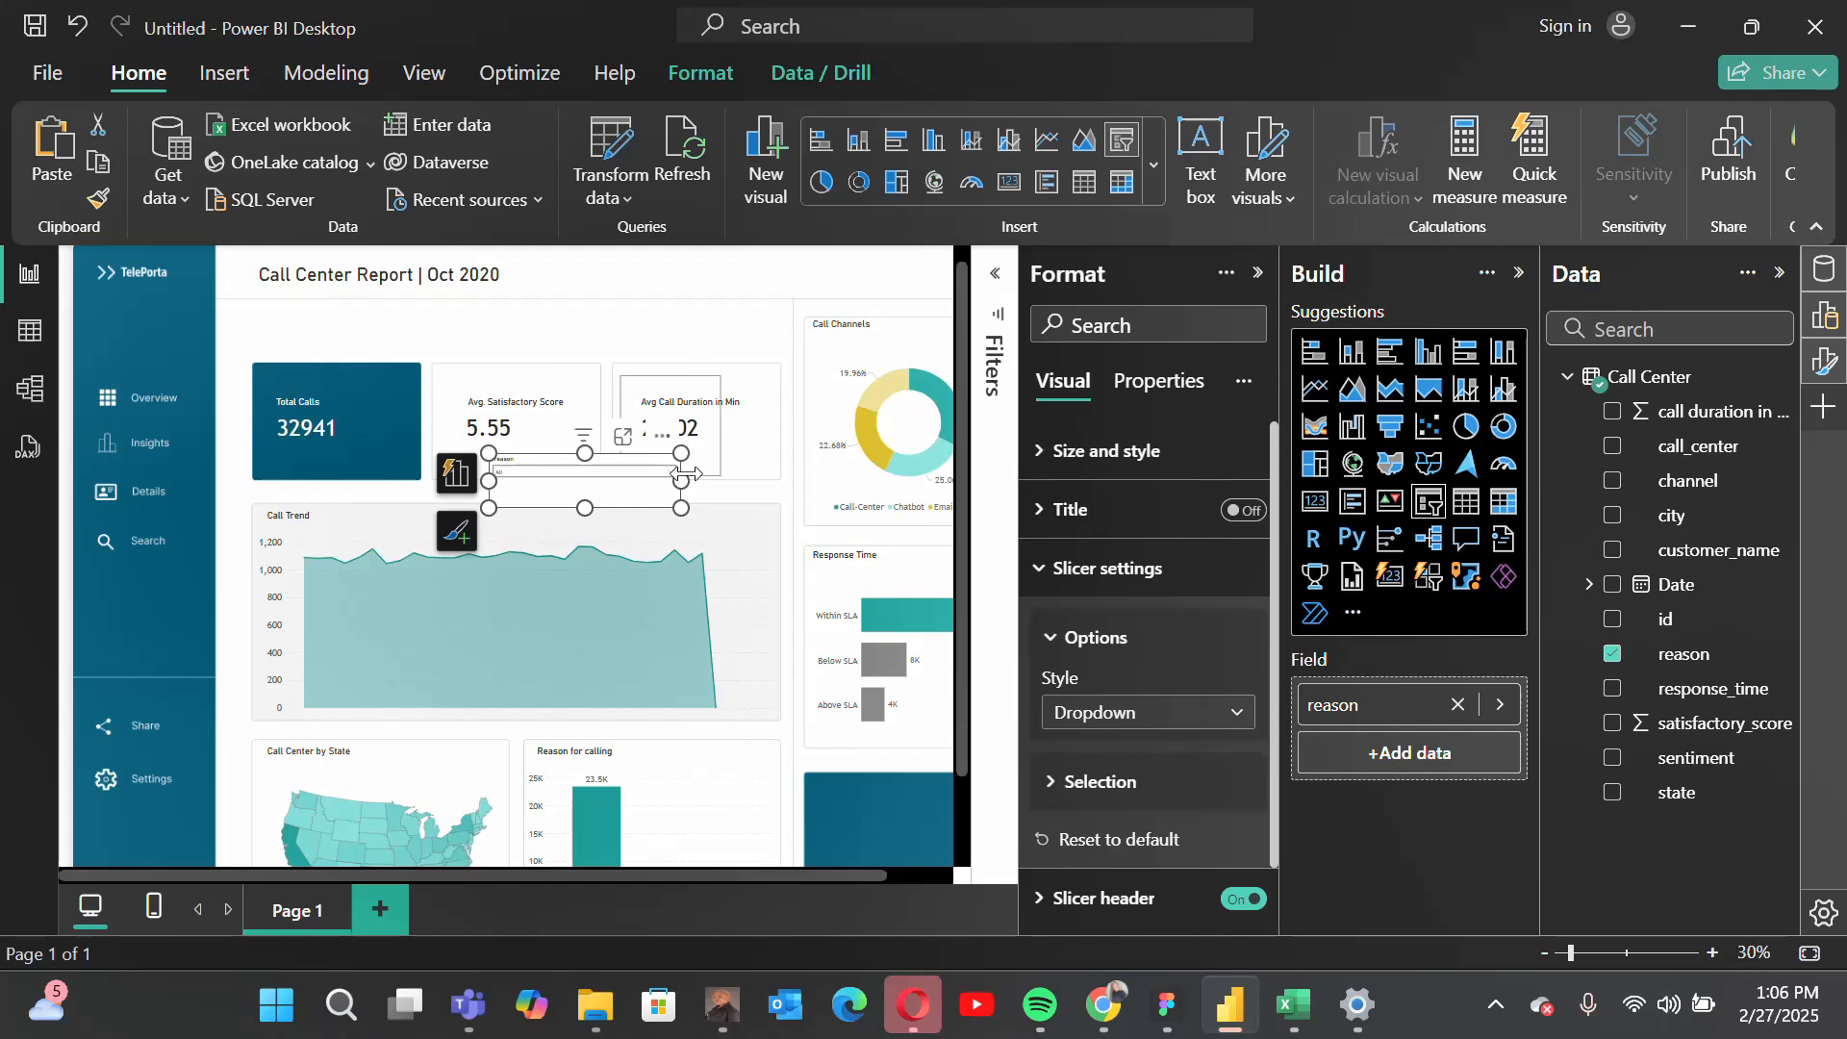
pyautogui.moveTo(685, 468); pyautogui.dragTo(713, 547)
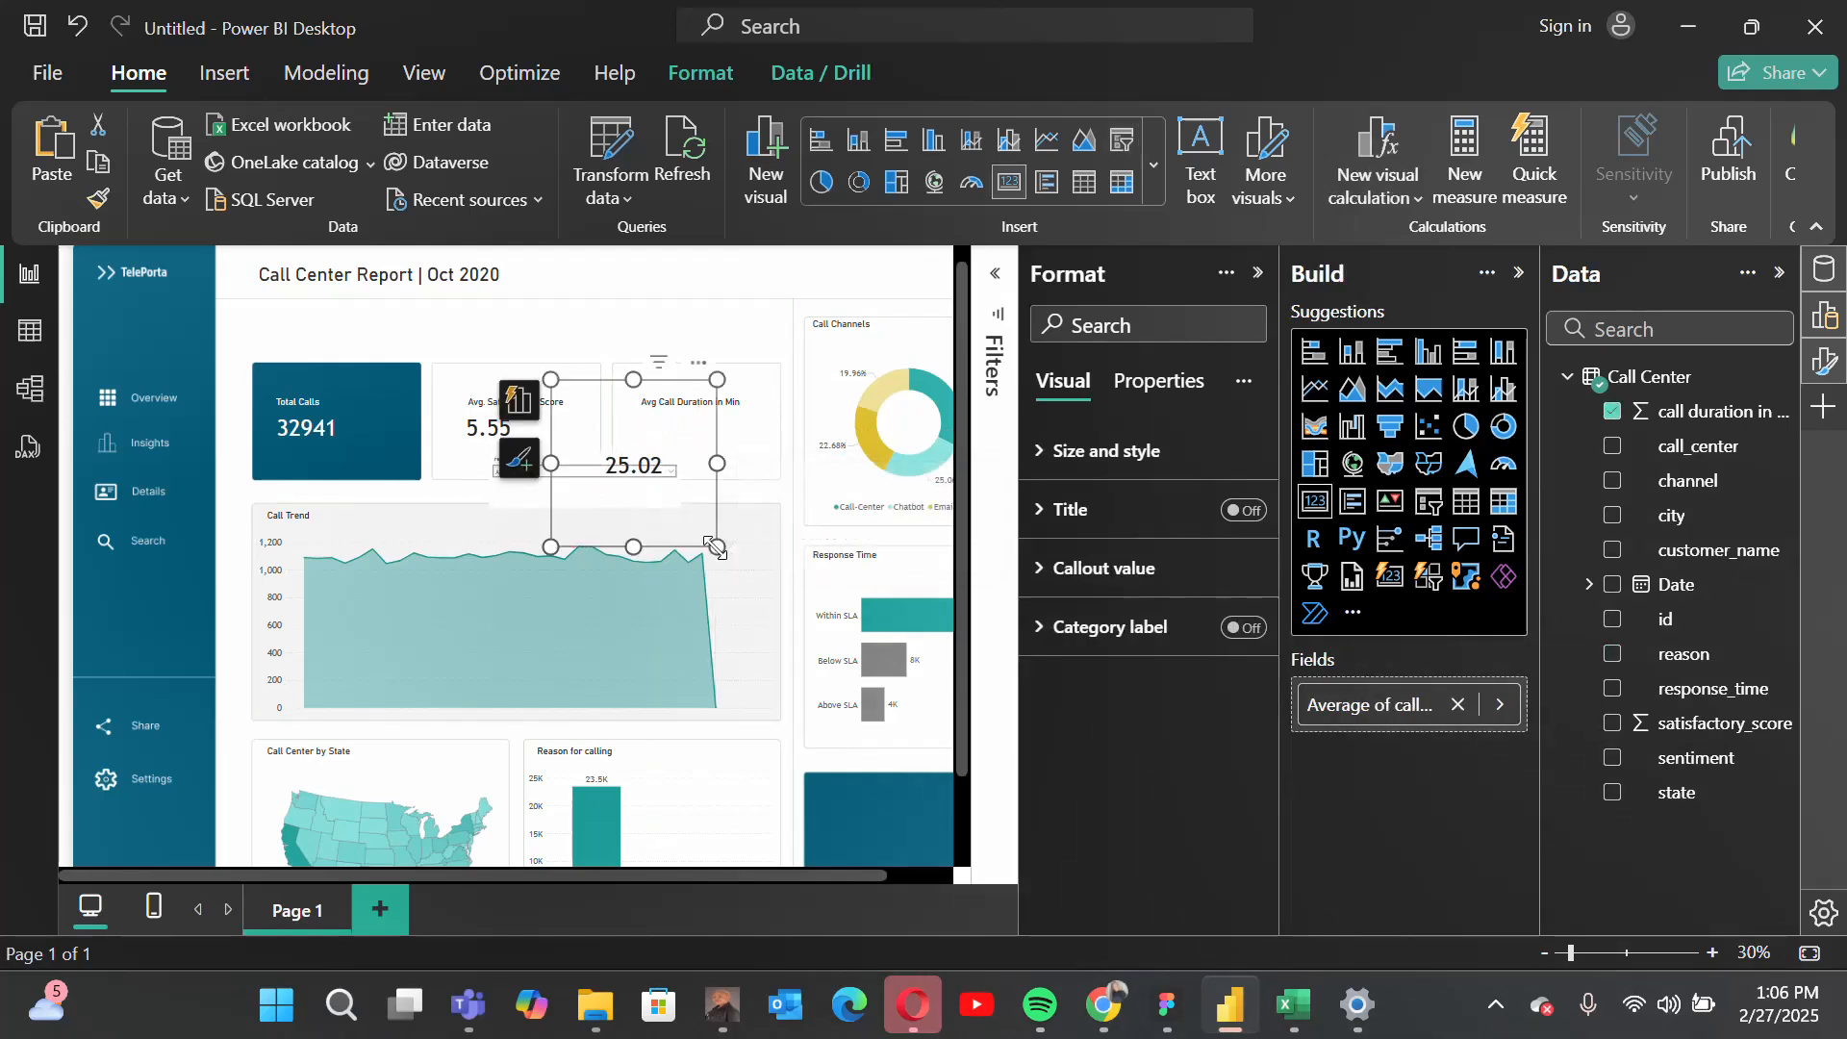
pyautogui.hotkey('ctrl', 'z')
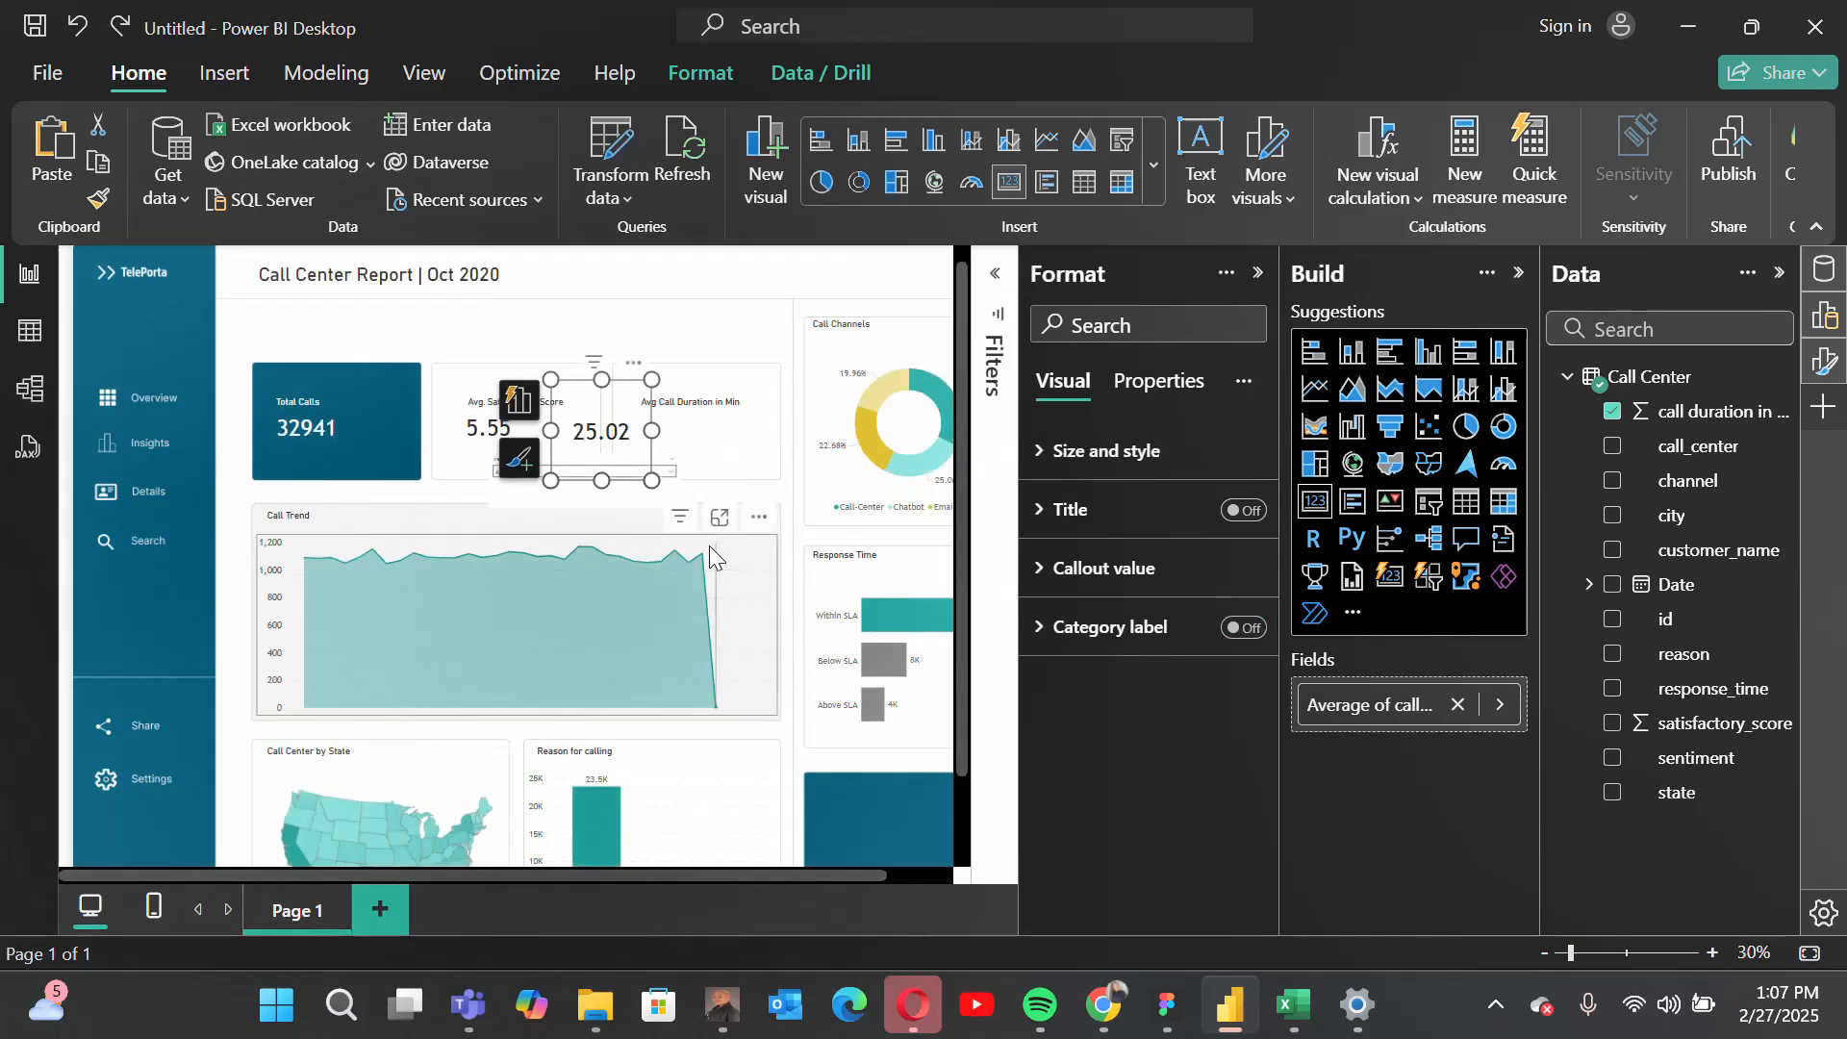
pyautogui.hotkey('ctrl', 'z')
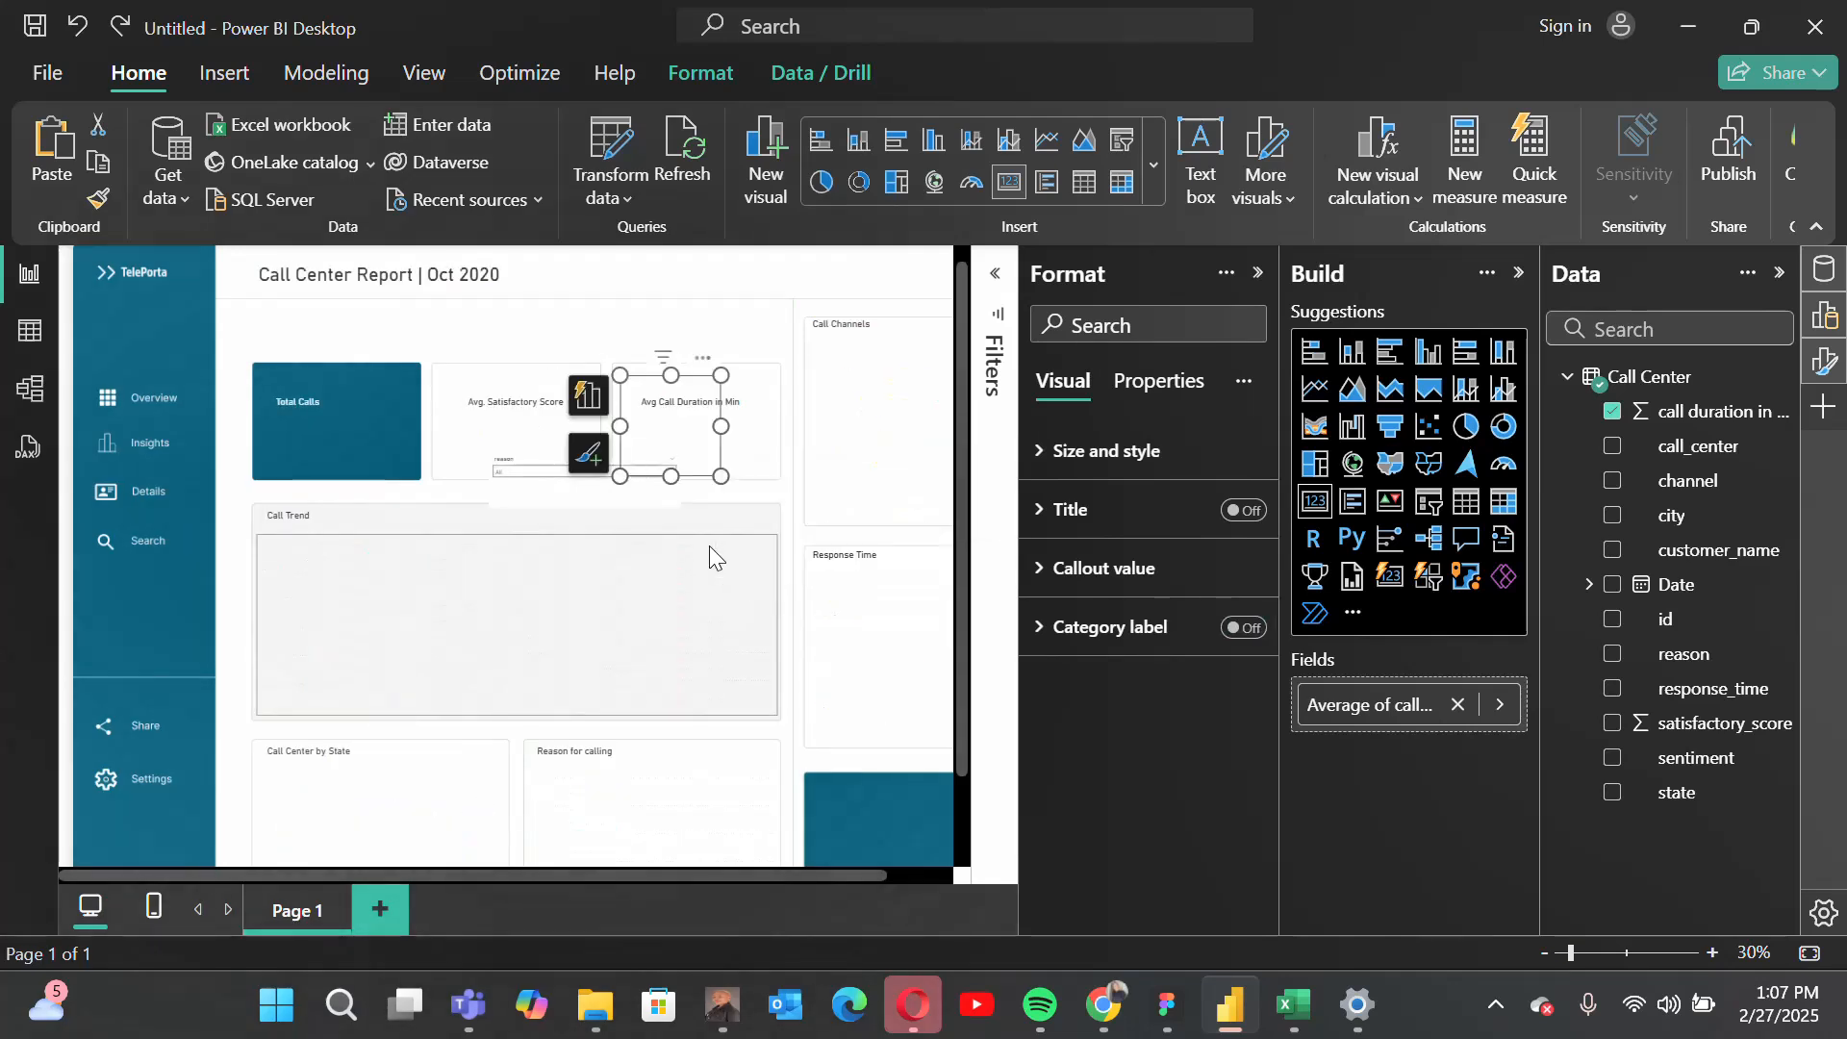
# Step: Move the reason slicer into the free strip between the report title and the KPI cards
pyautogui.click(492, 466)
pyautogui.moveTo(664, 440); pyautogui.dragTo(753, 299)
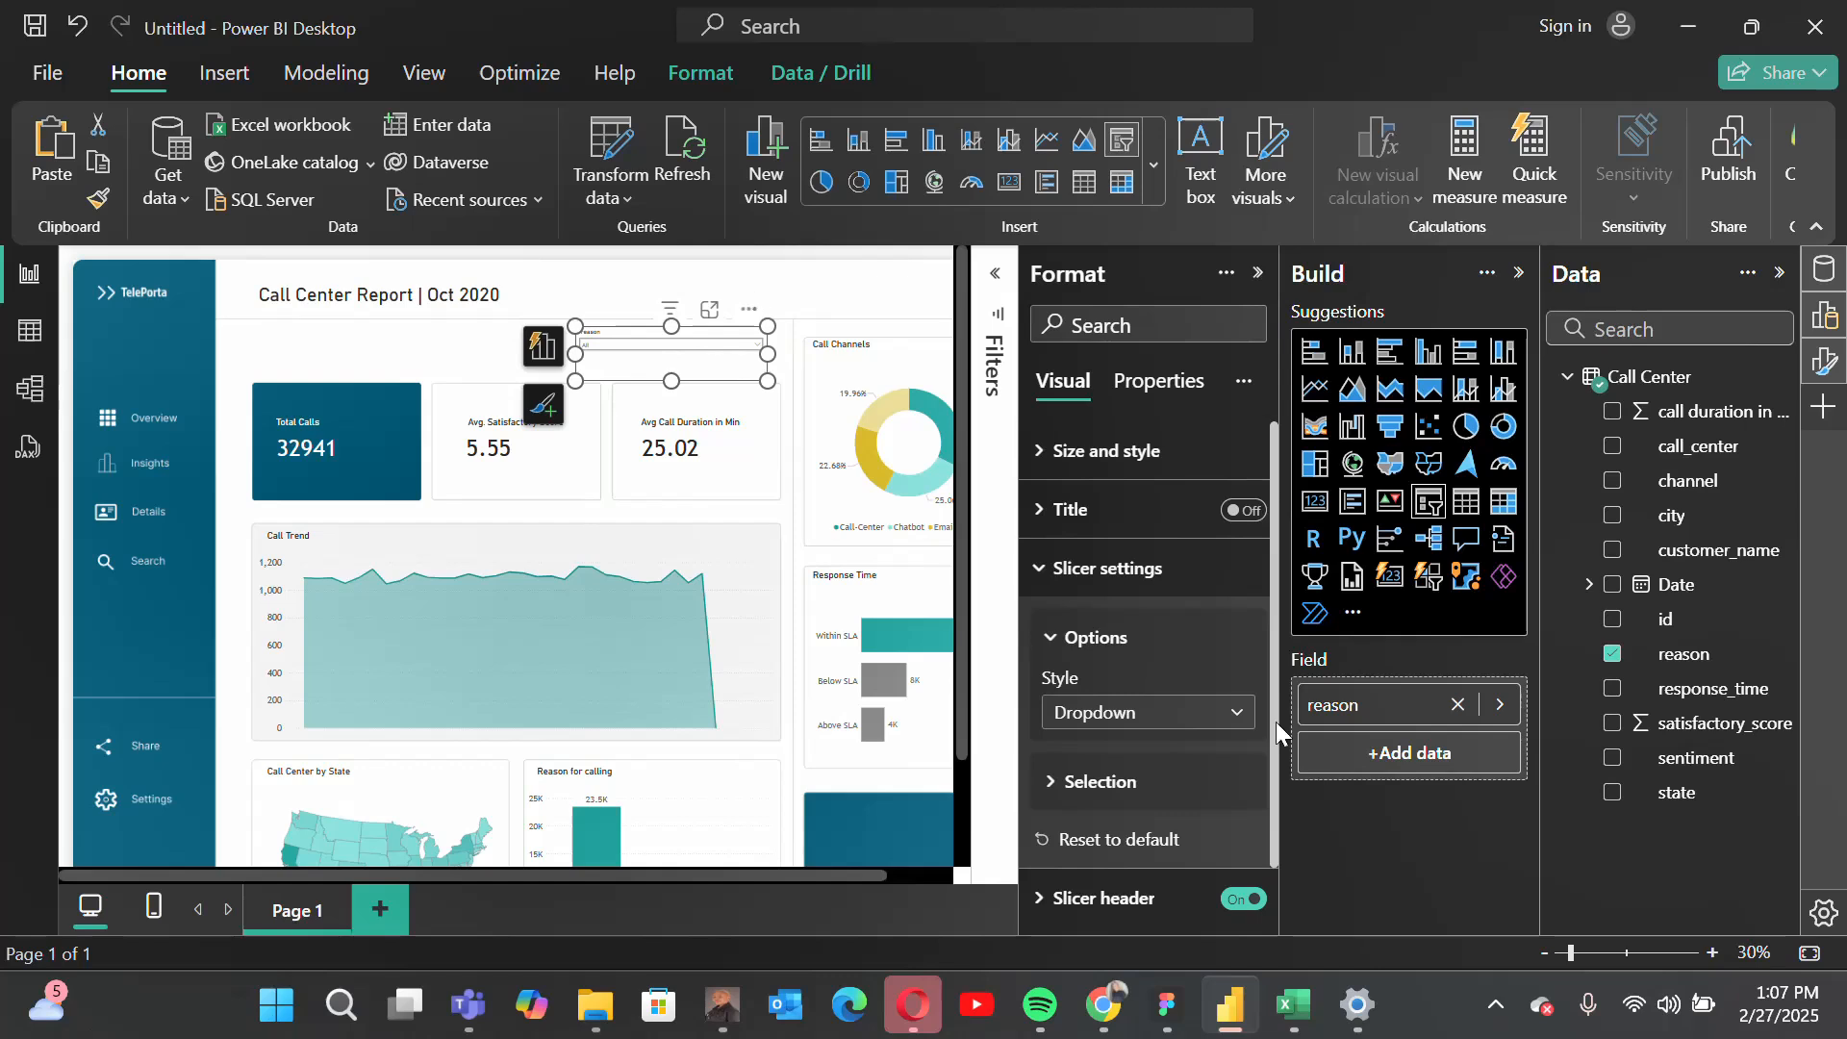
pyautogui.scroll(-1, 1141, 805)
pyautogui.click(1094, 528)
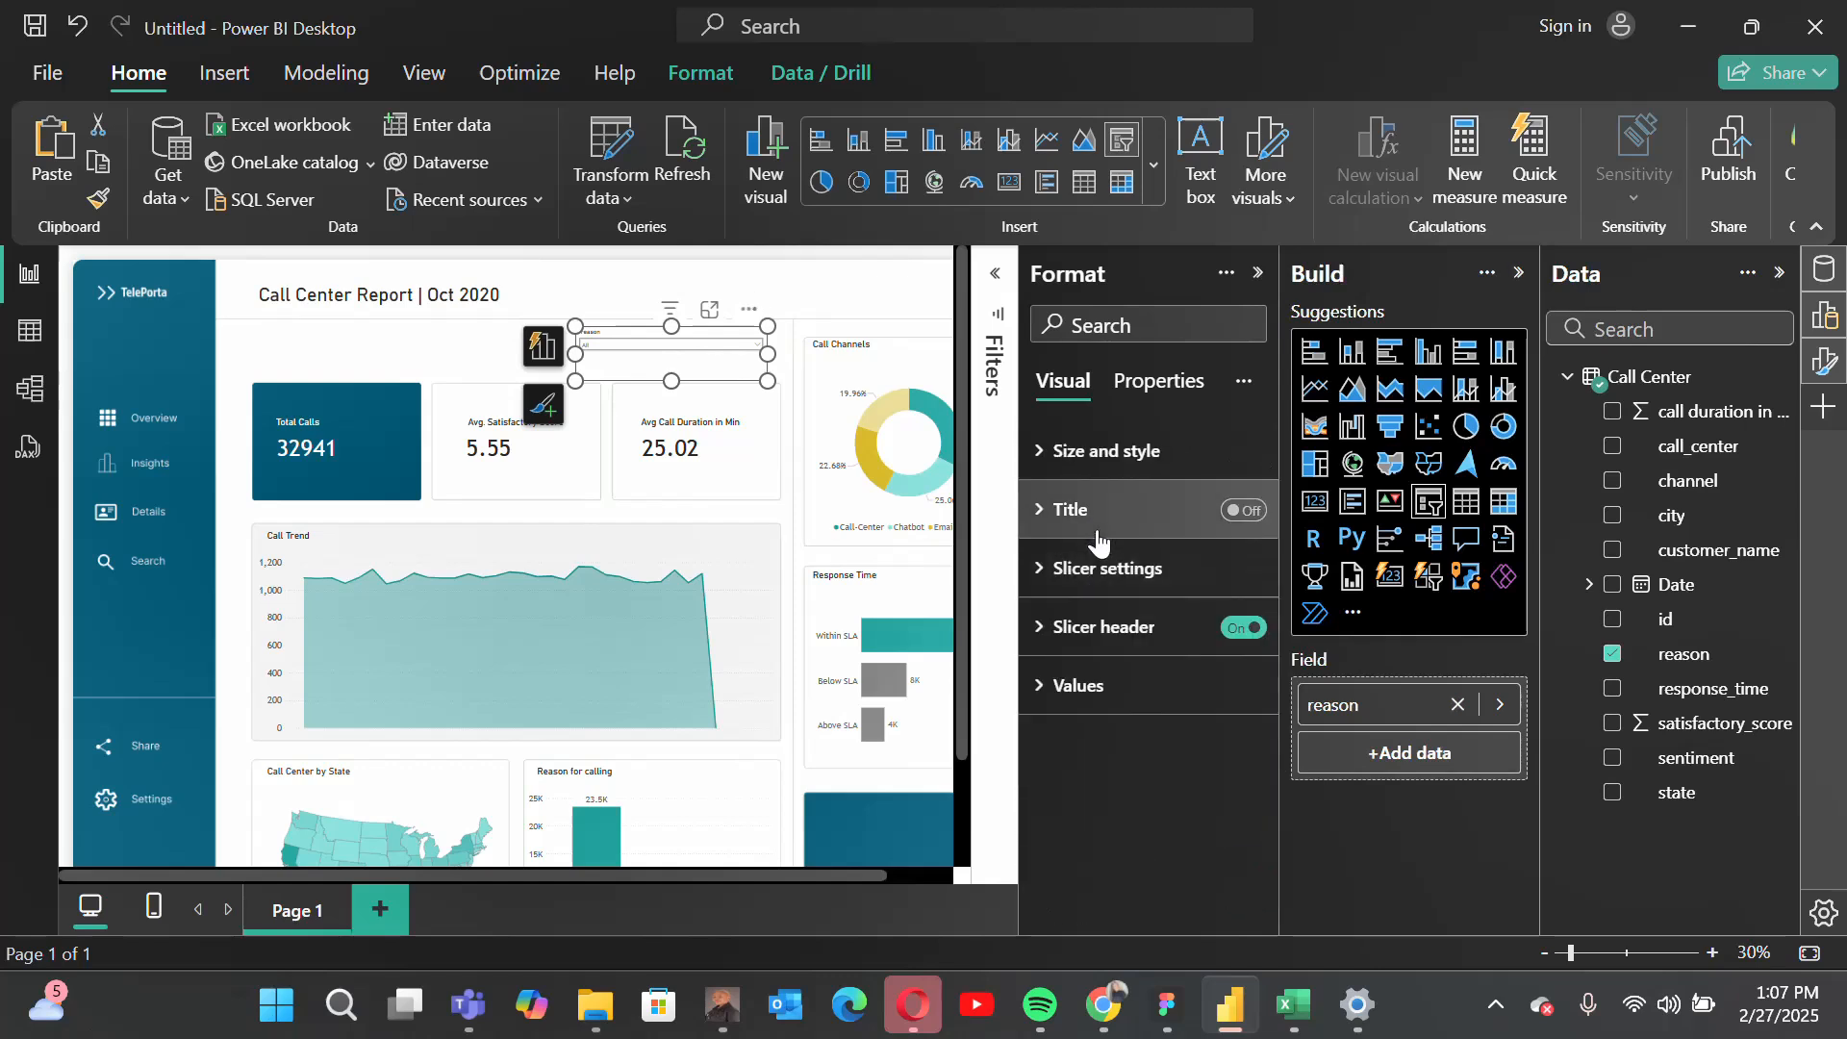
# Step: Set the slicer header's title text to "Reason" and its font size to 20
pyautogui.click(1128, 627)
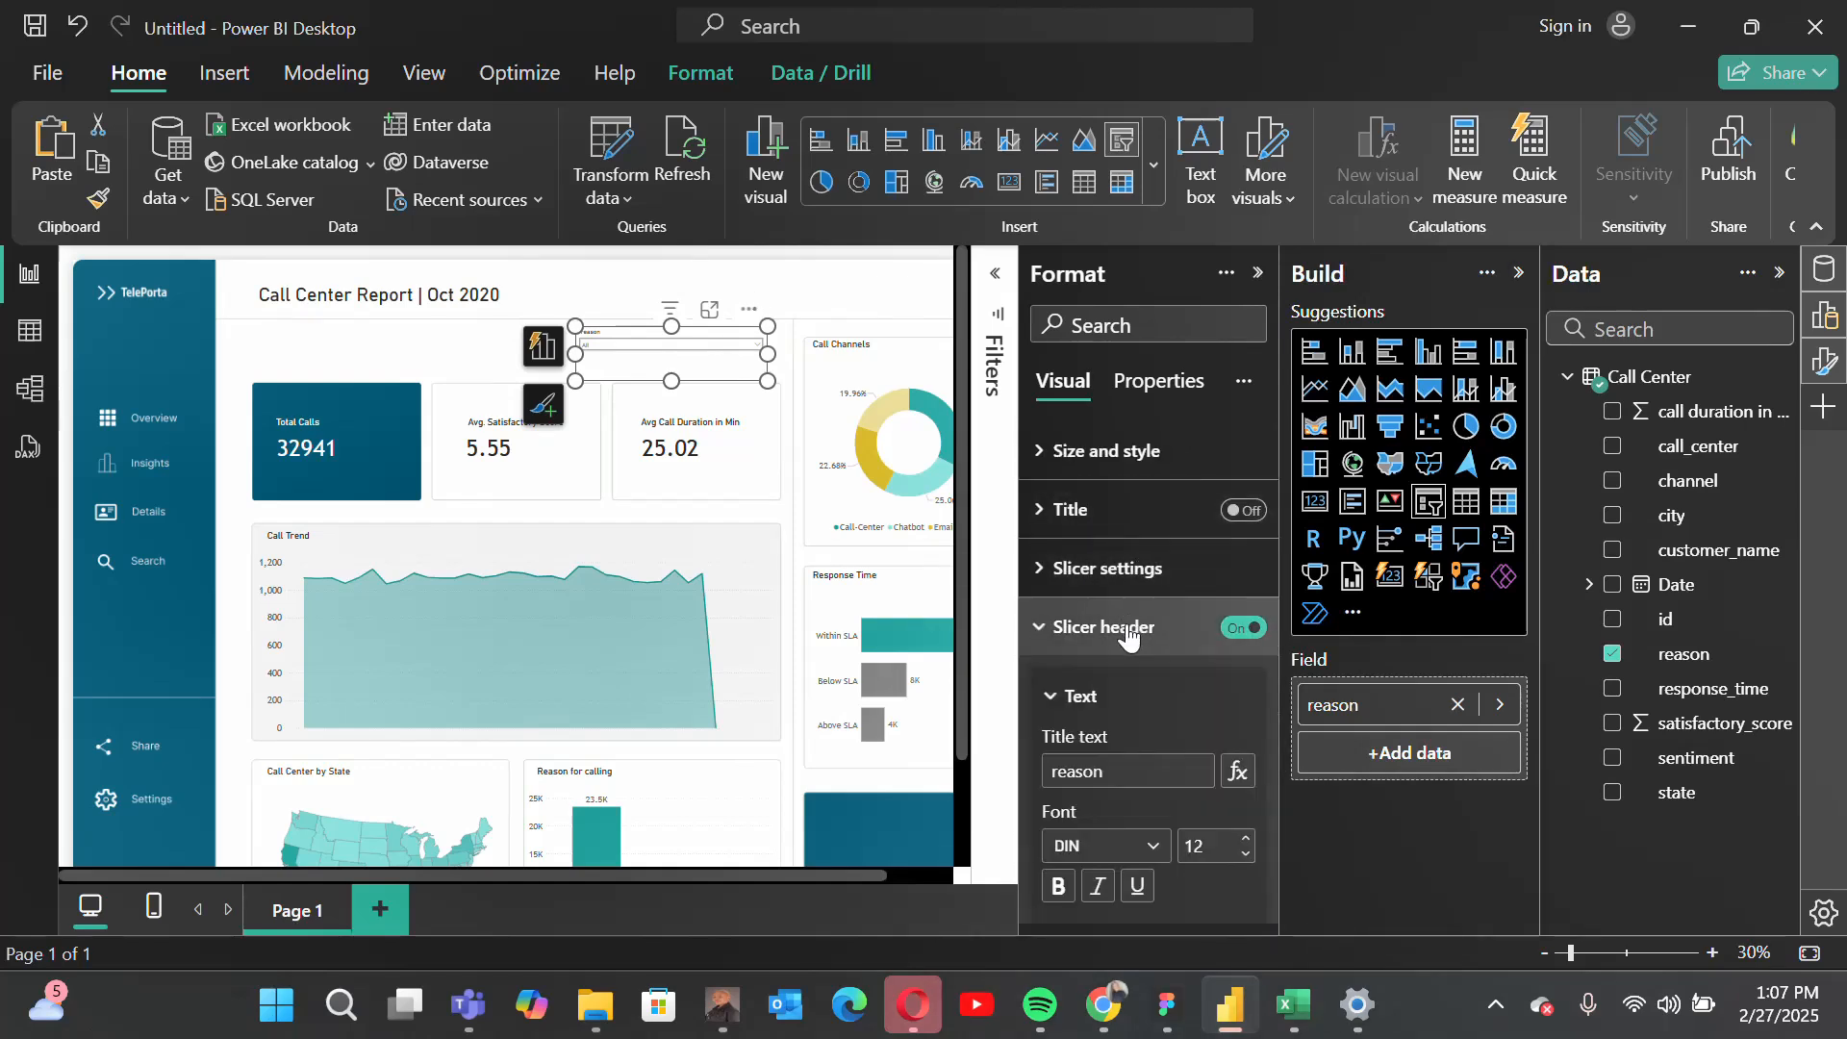
pyautogui.scroll(-1, 1144, 731)
pyautogui.click(1127, 679)
pyautogui.doubleClick(1128, 675)
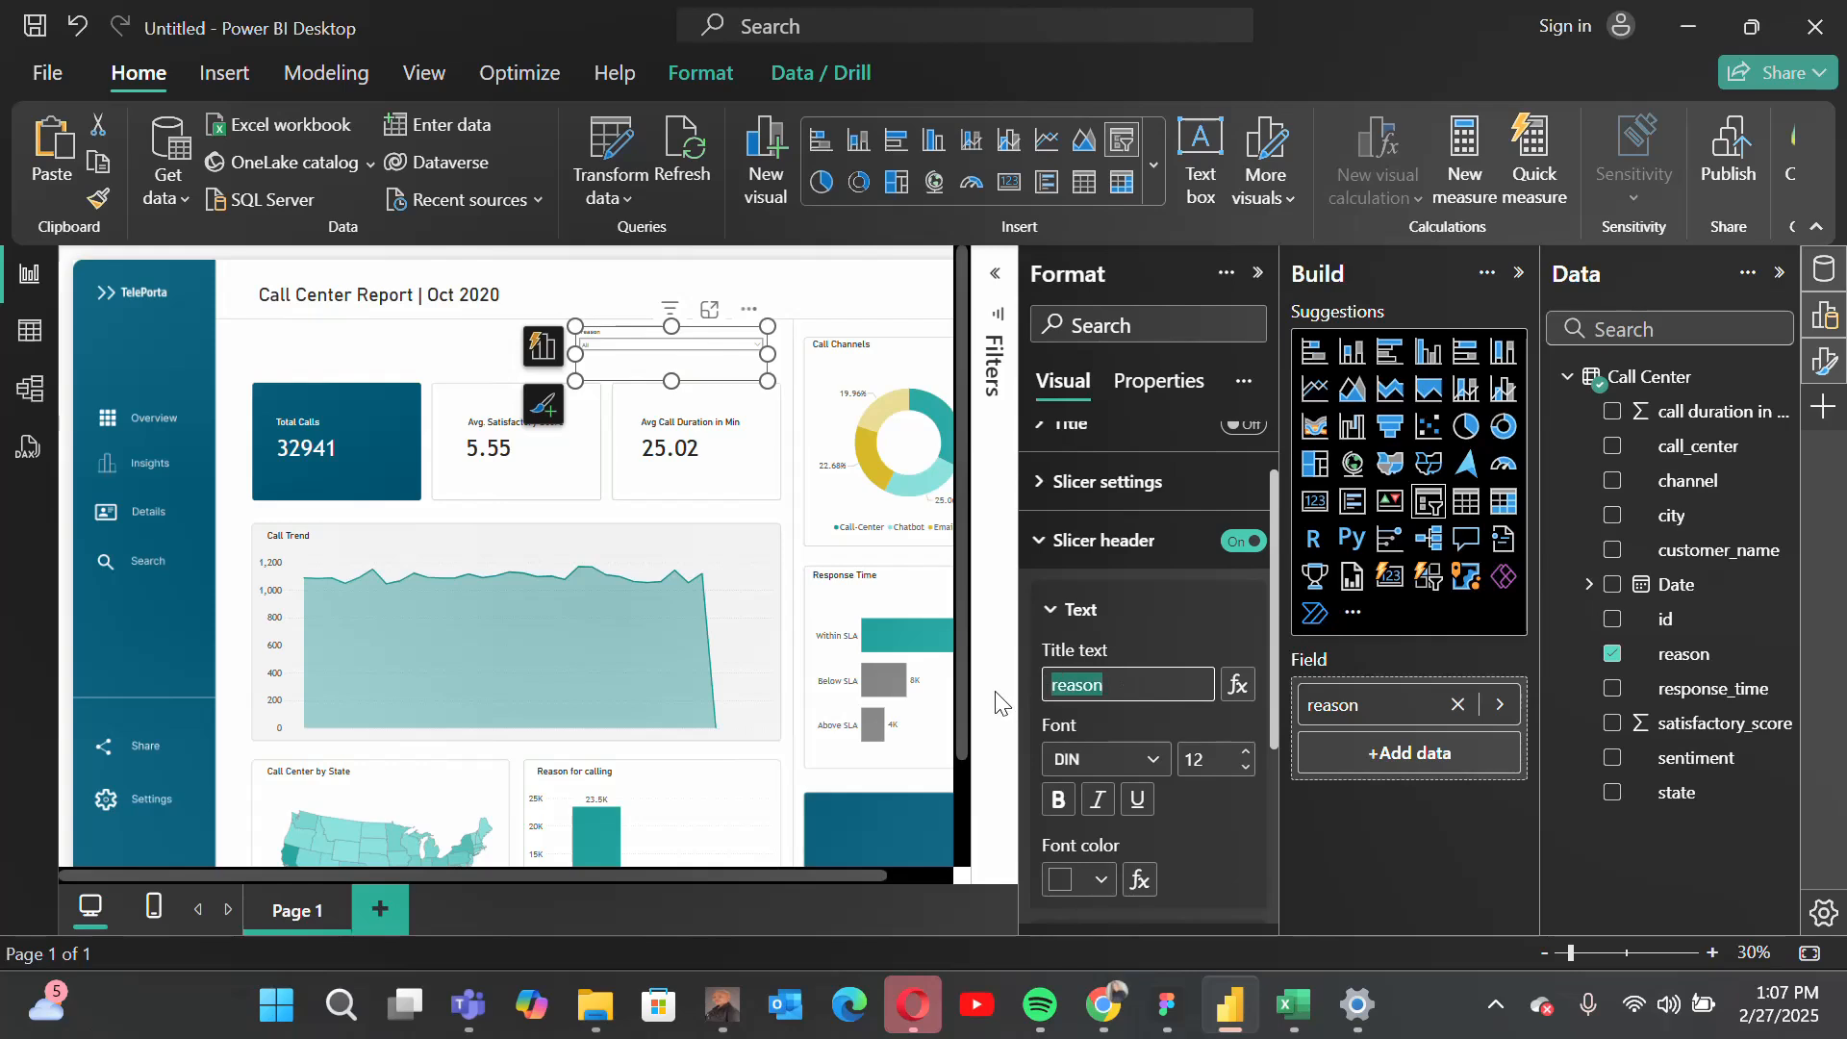
pyautogui.write('Reas')
pyautogui.click(1217, 759)
pyautogui.write('20')
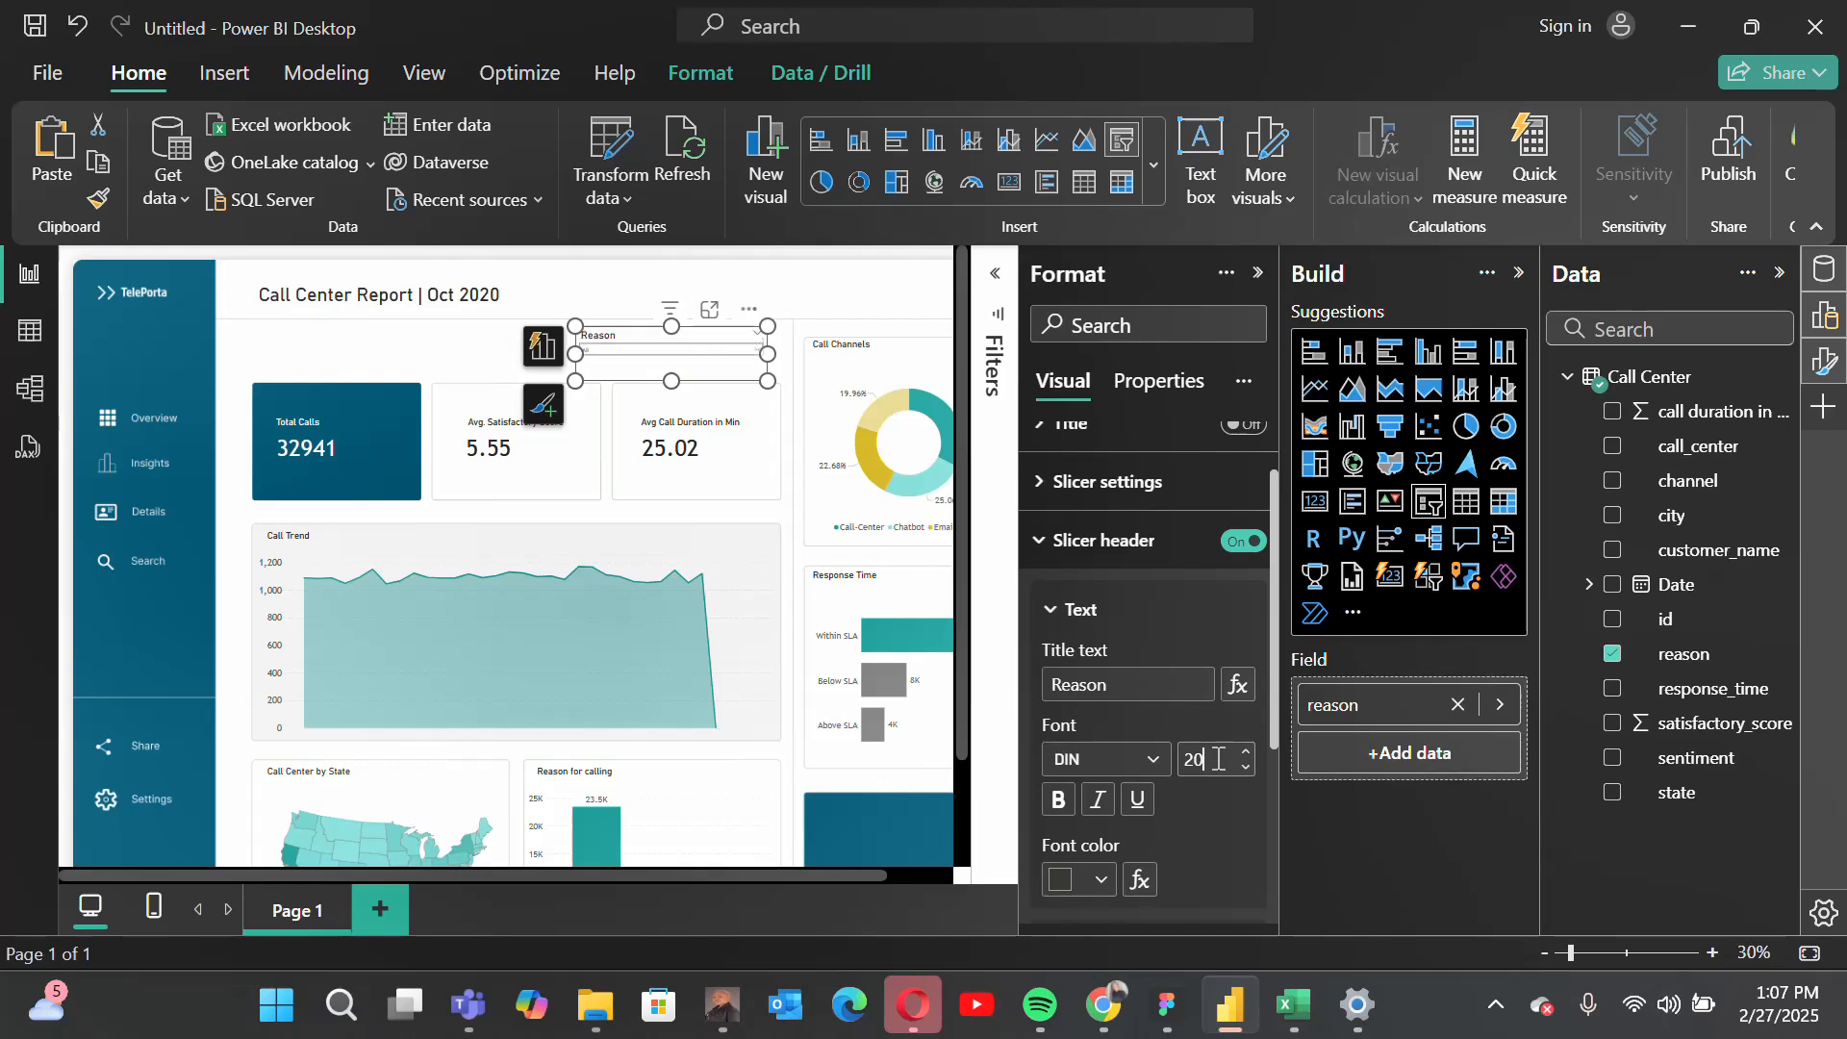
# Step: Set the font of the reason slicer's values to Trebuchet and its size to 15
pyautogui.scroll(-2, 1097, 587)
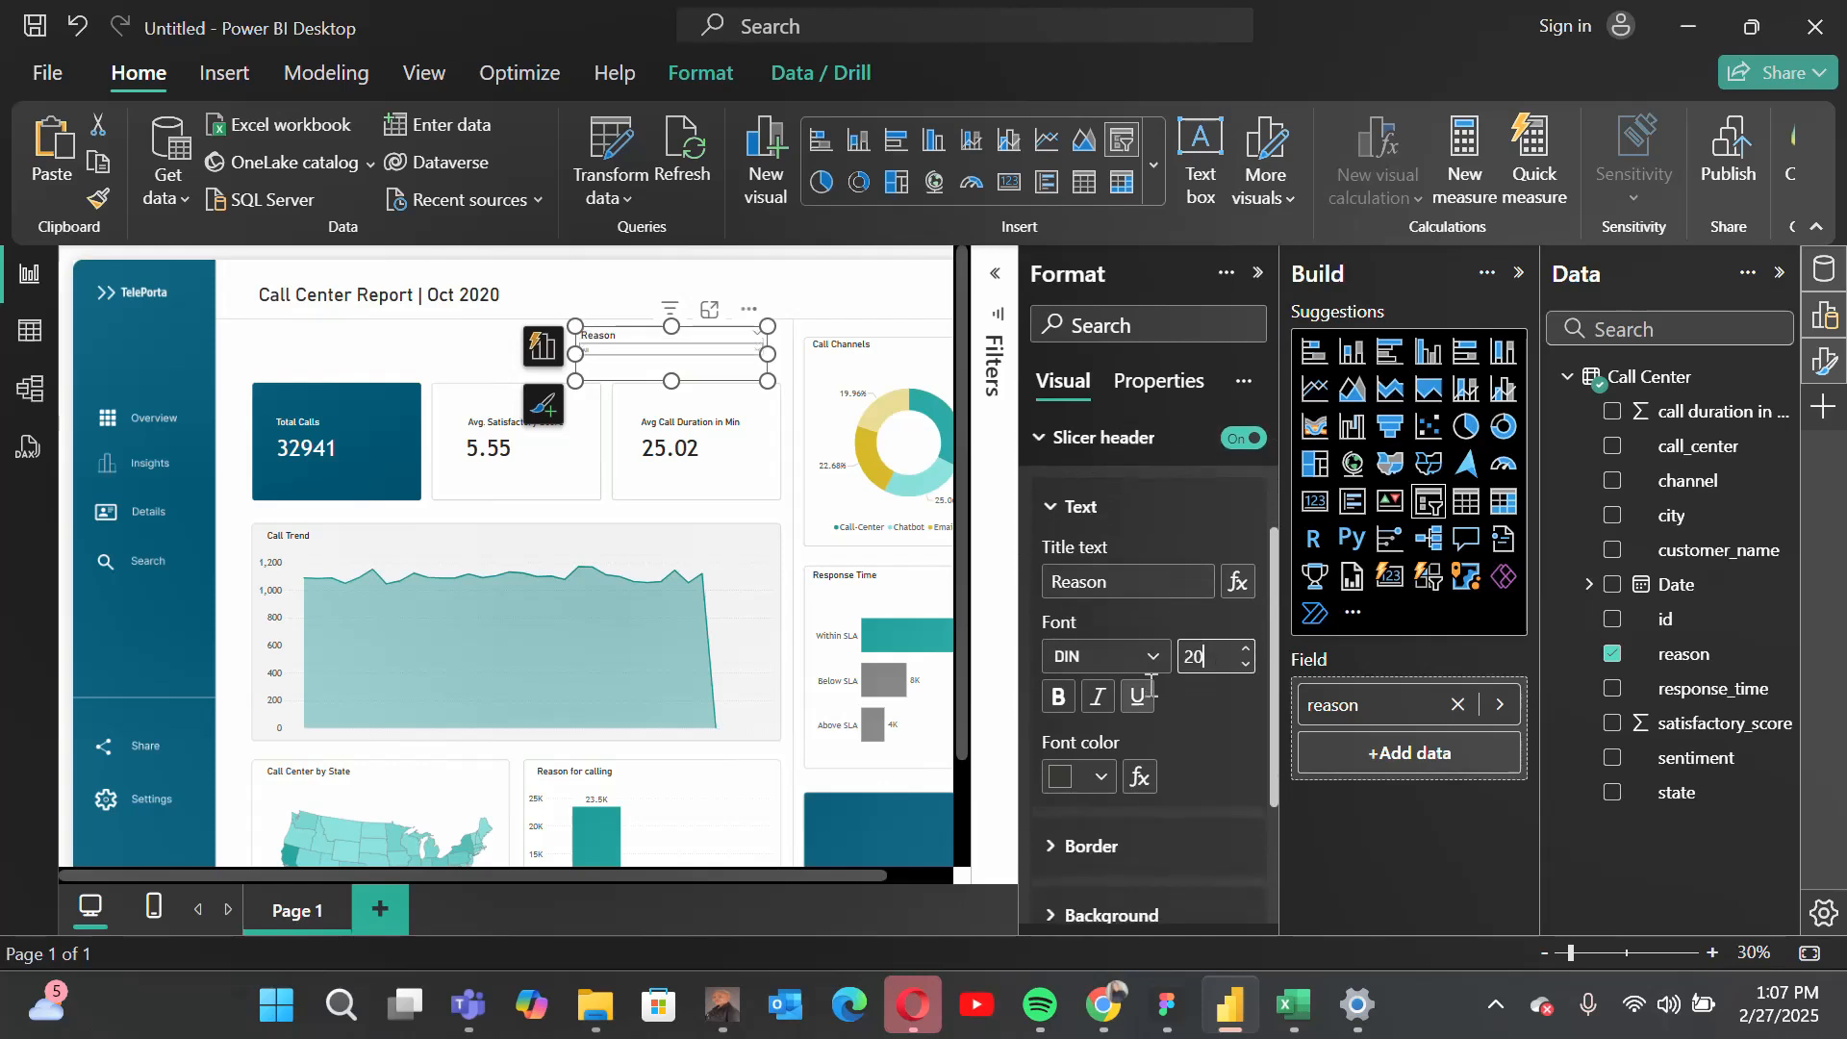
pyautogui.scroll(3, 1120, 594)
pyautogui.click(1123, 597)
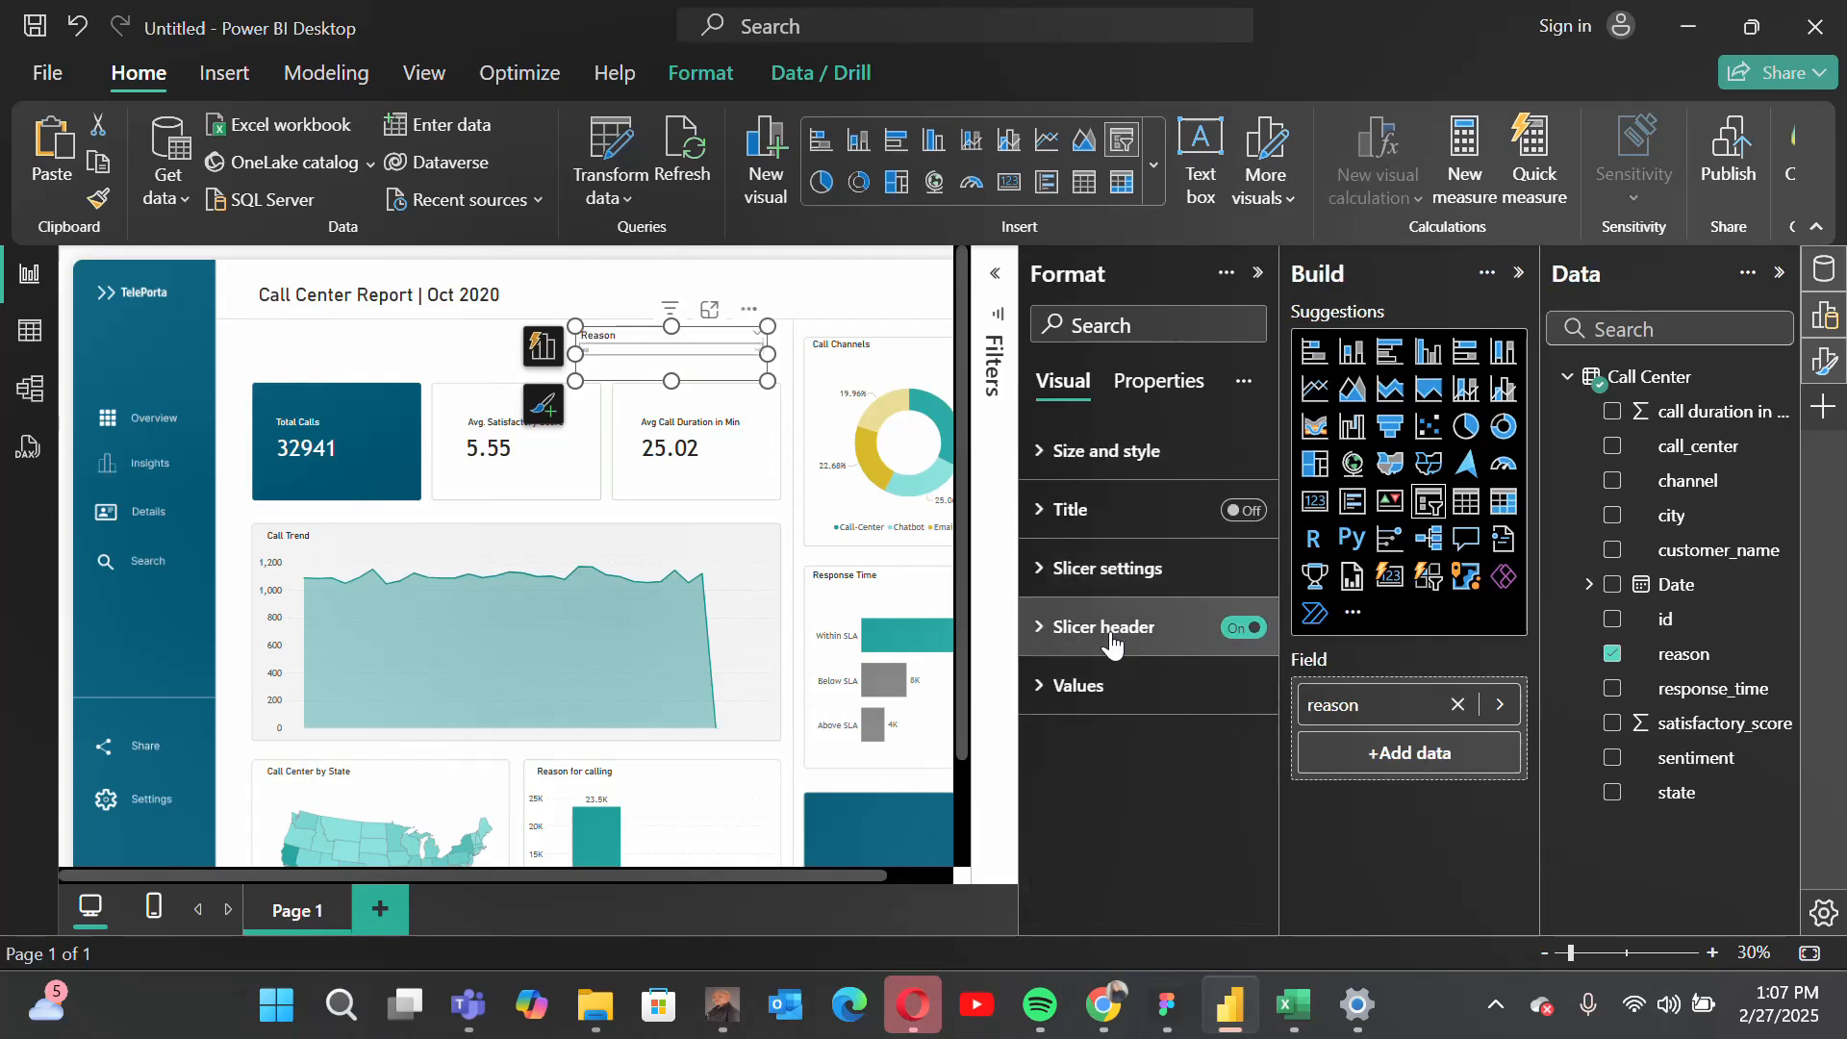
pyautogui.click(1088, 689)
pyautogui.scroll(-2, 1116, 717)
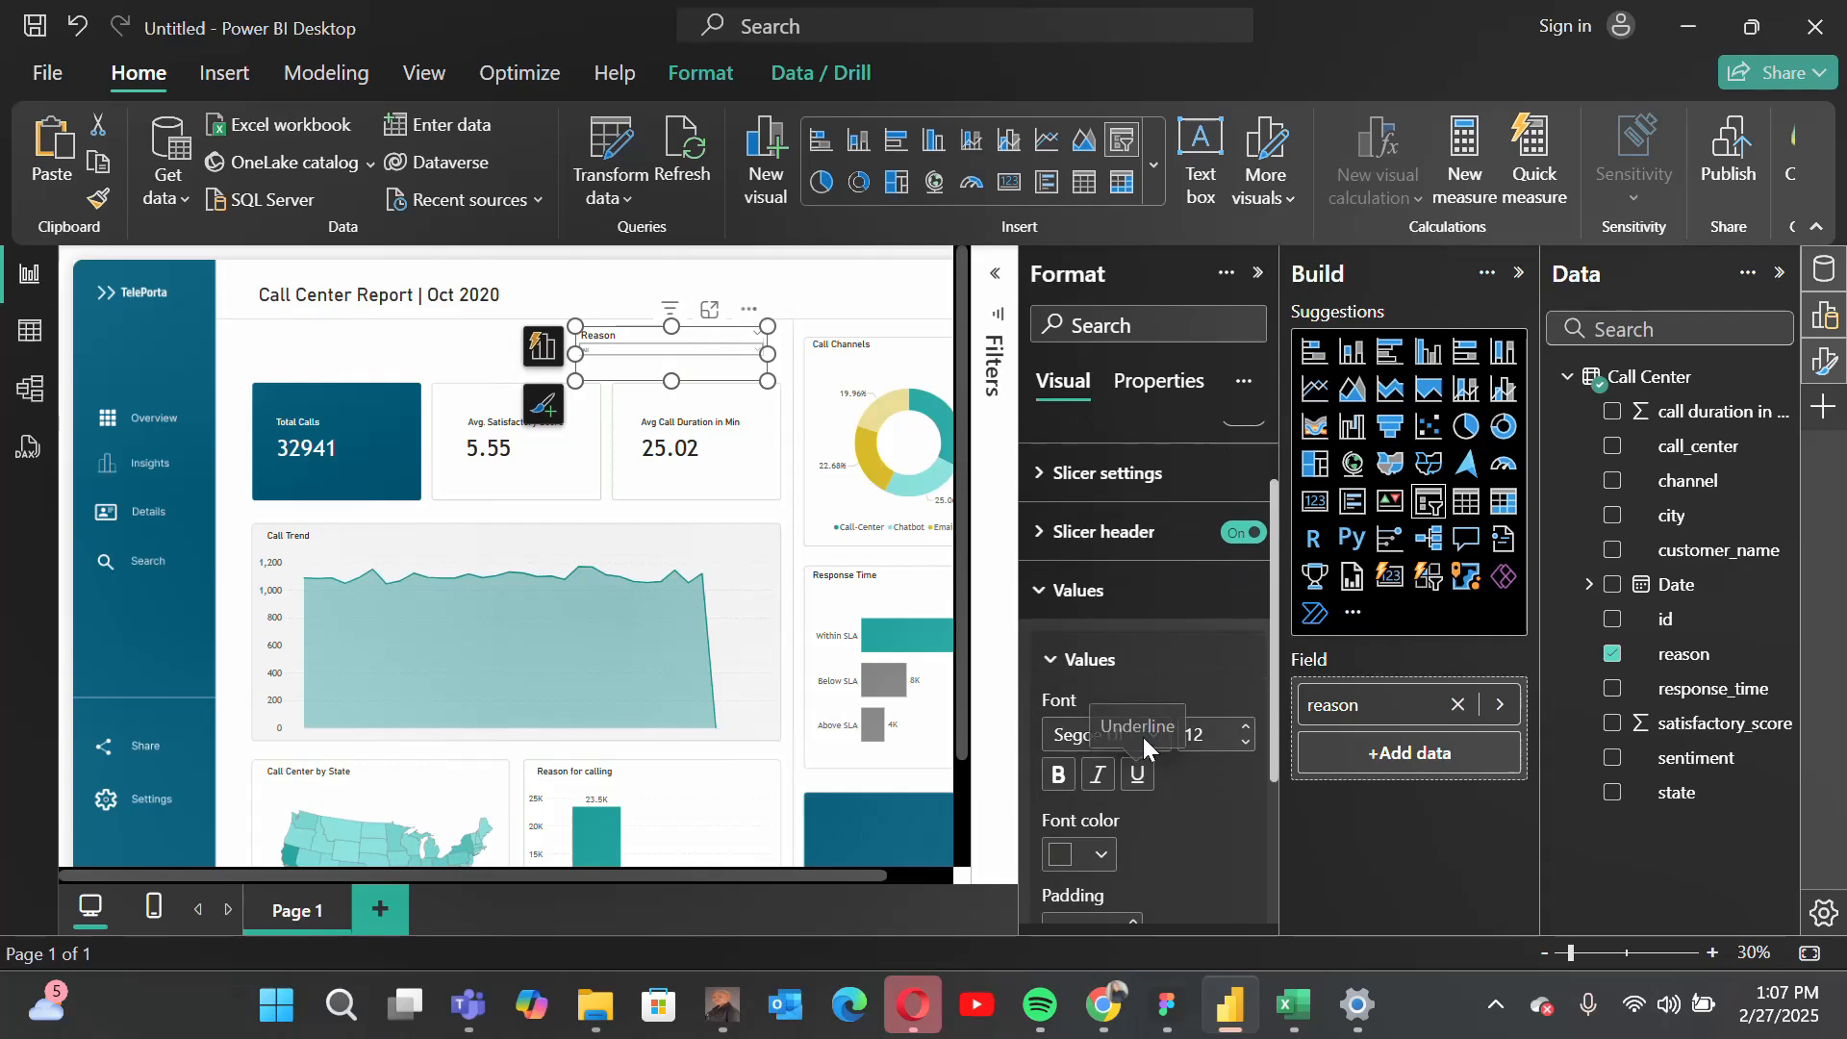
pyautogui.click(1080, 736)
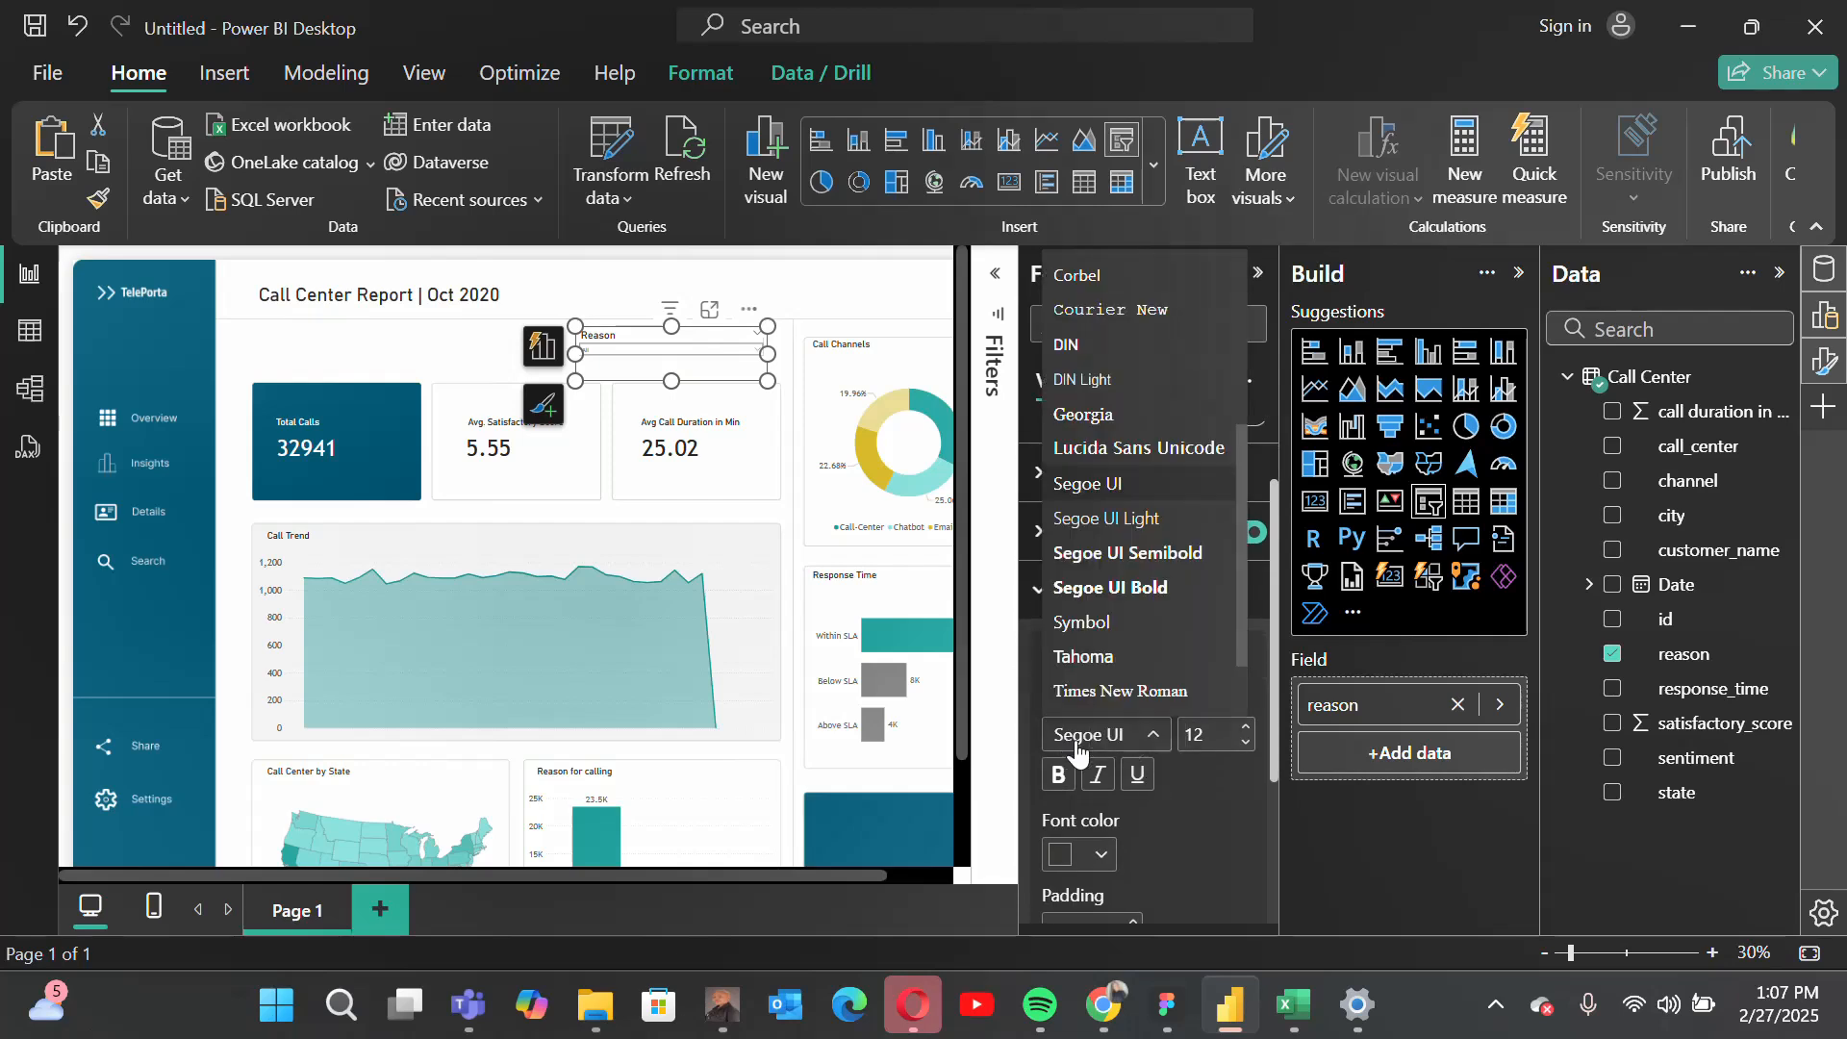
pyautogui.scroll(-1, 1147, 633)
pyautogui.click(1144, 643)
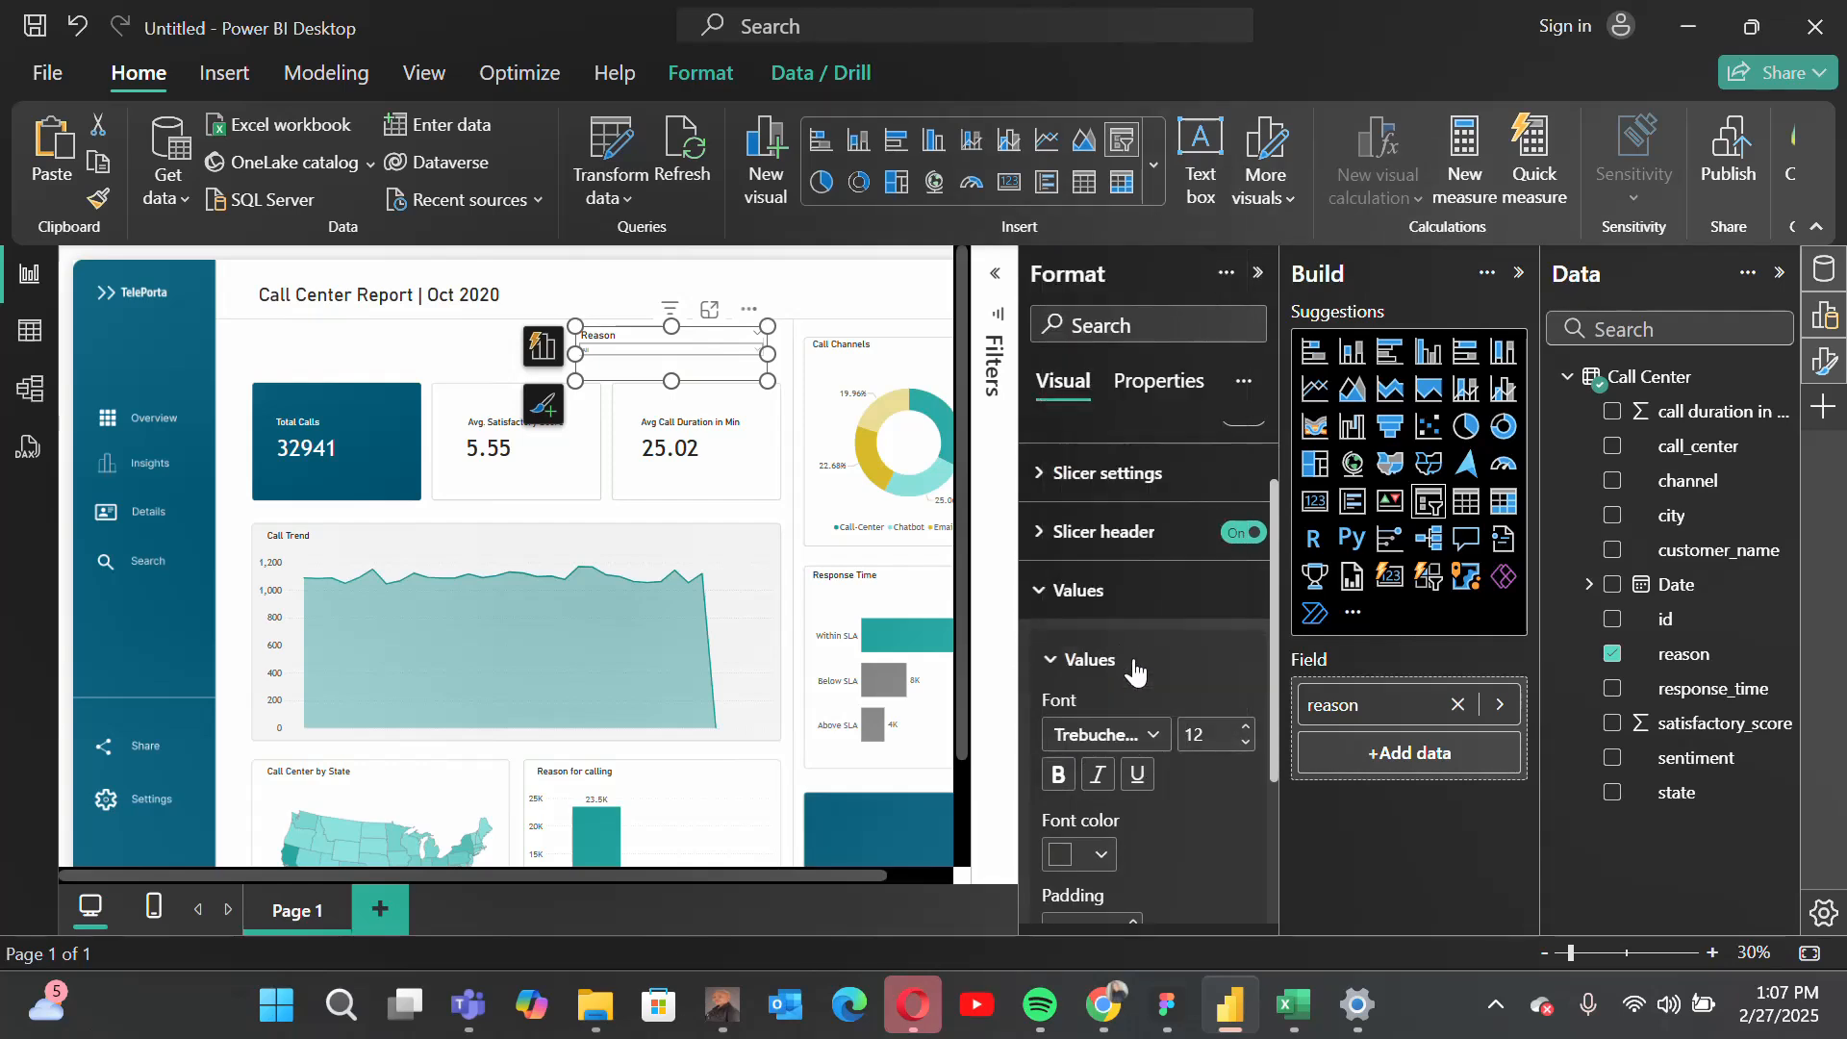
pyautogui.click(1210, 737)
pyautogui.write('15')
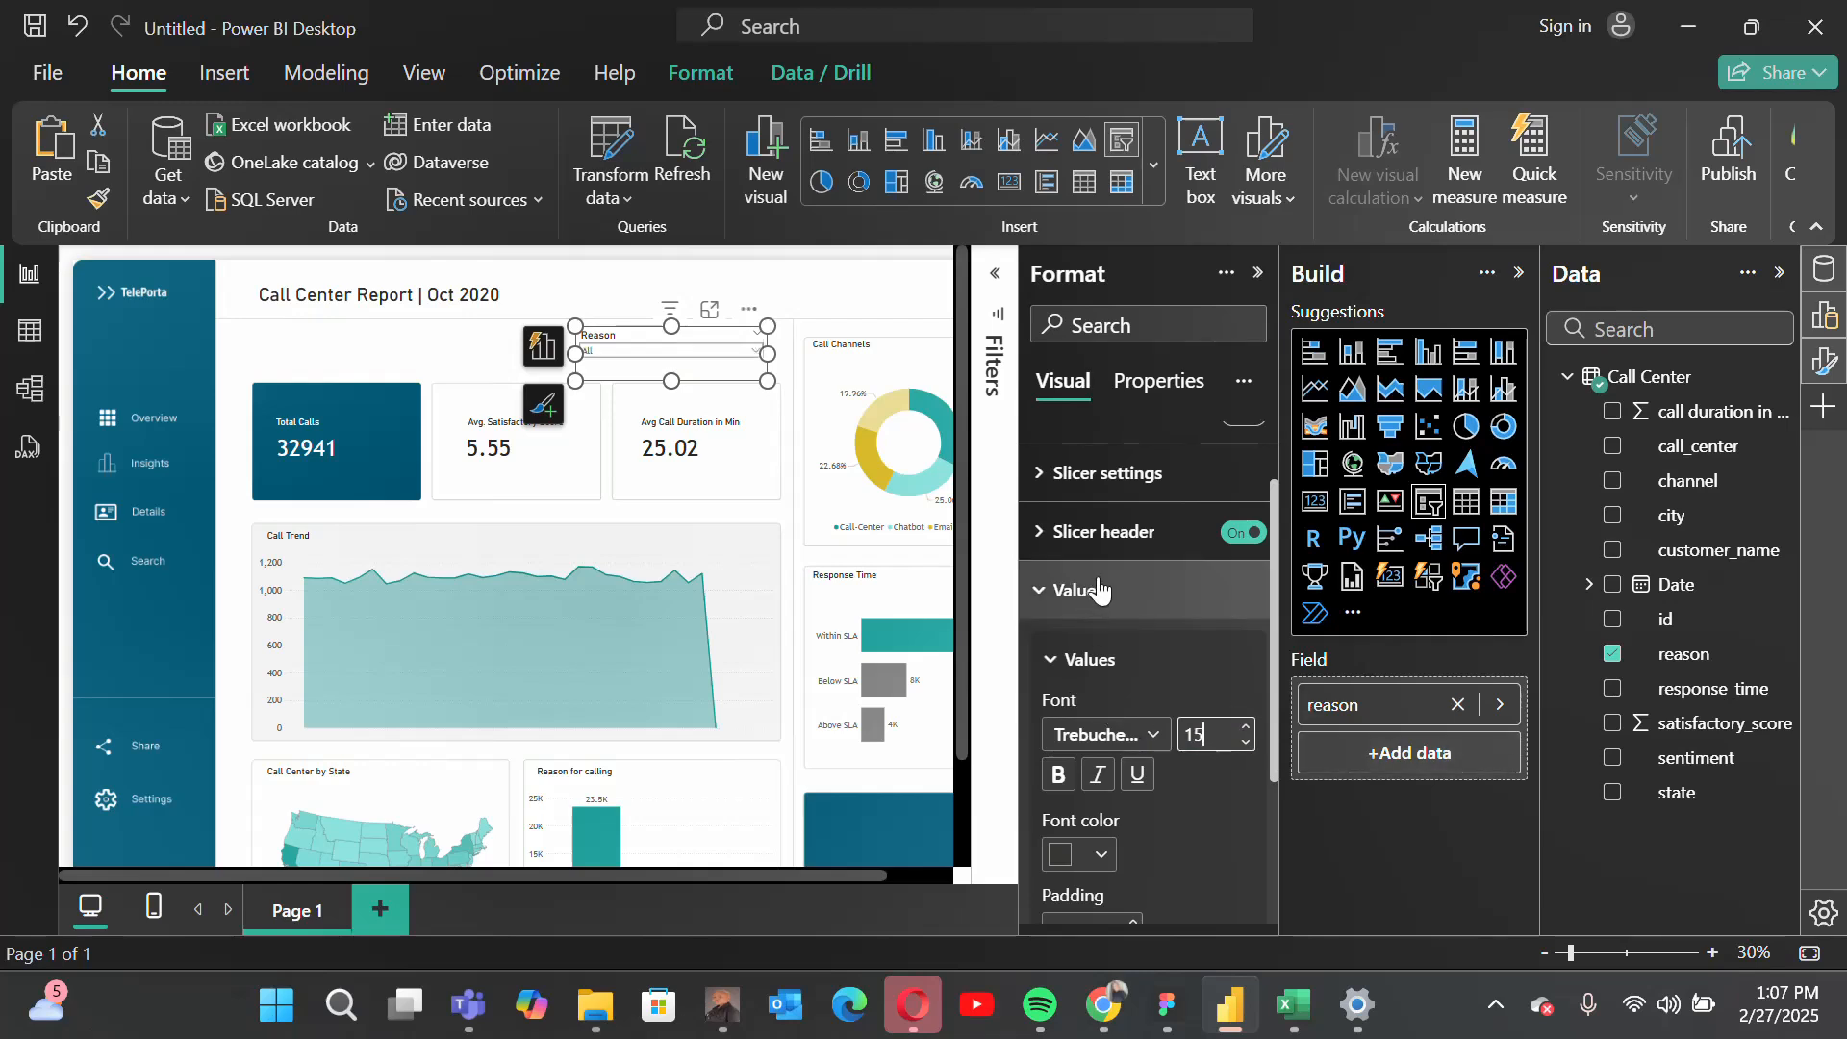
# Step: Reduce the font size of the reason slicer's header to 15
pyautogui.scroll(1, 1079, 582)
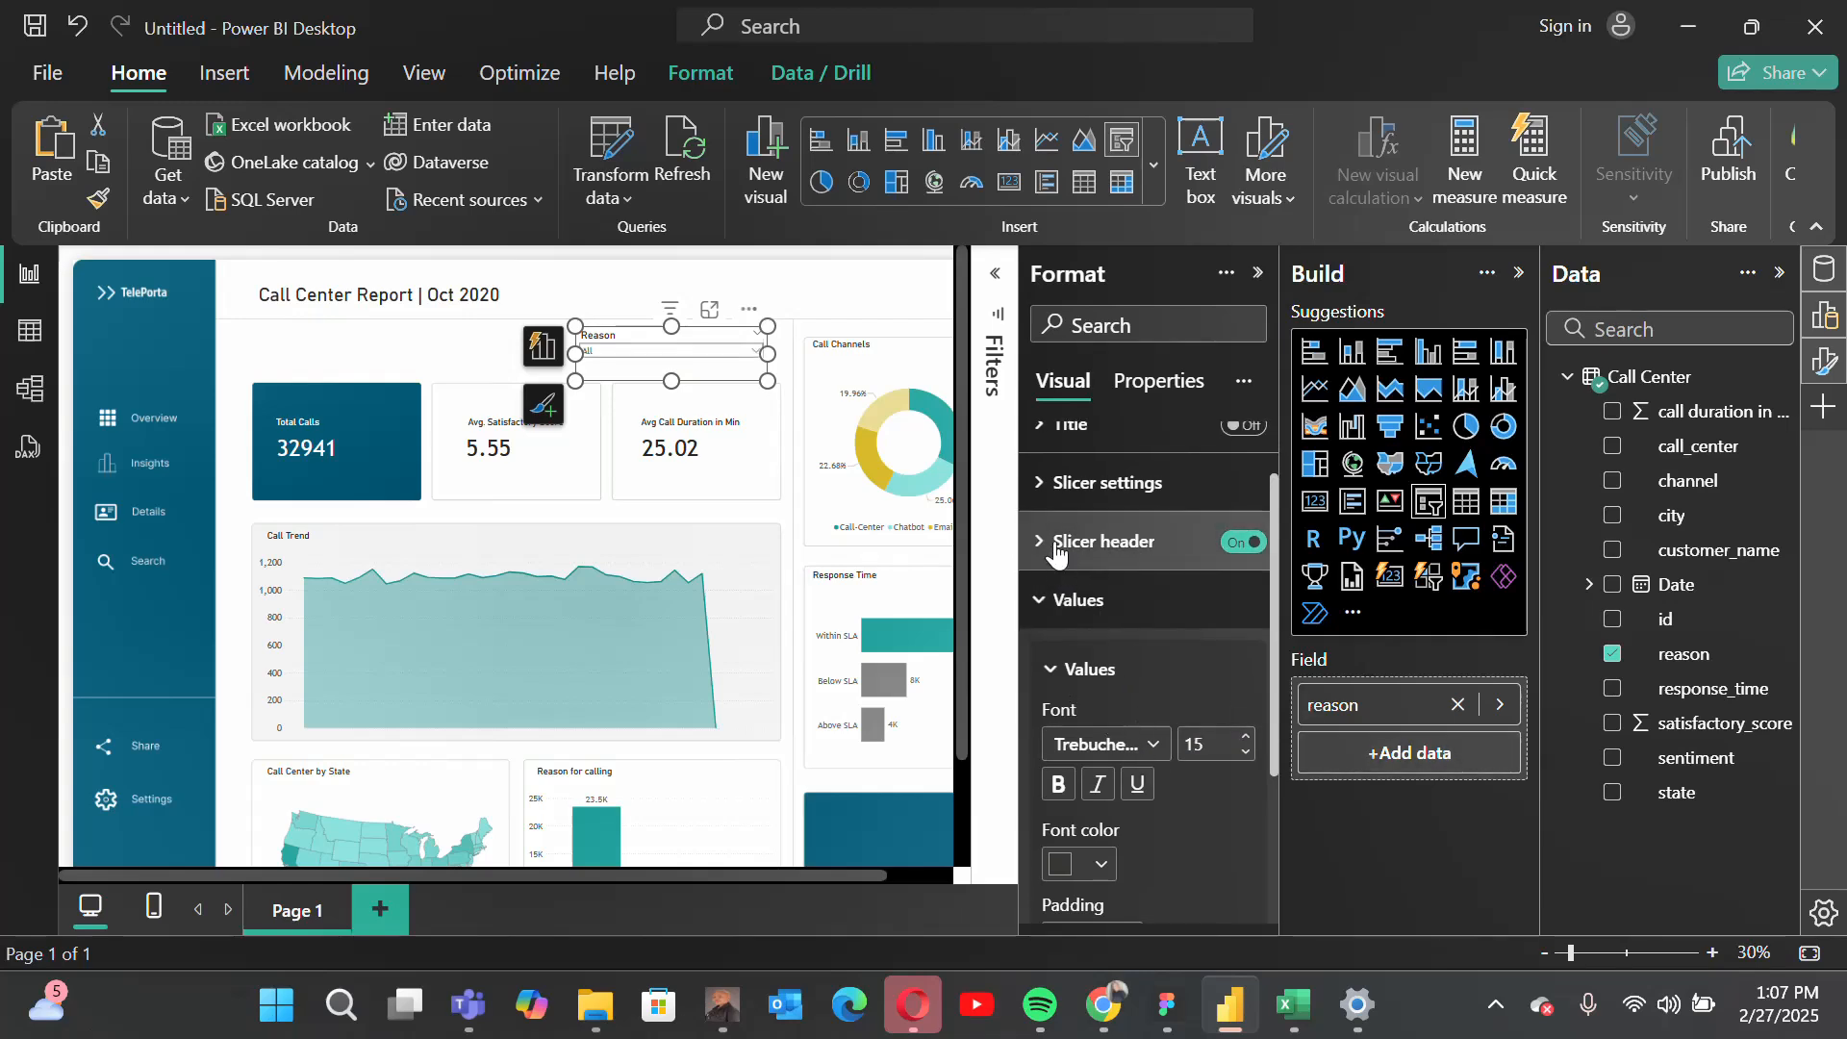
pyautogui.click(1064, 541)
pyautogui.click(1220, 762)
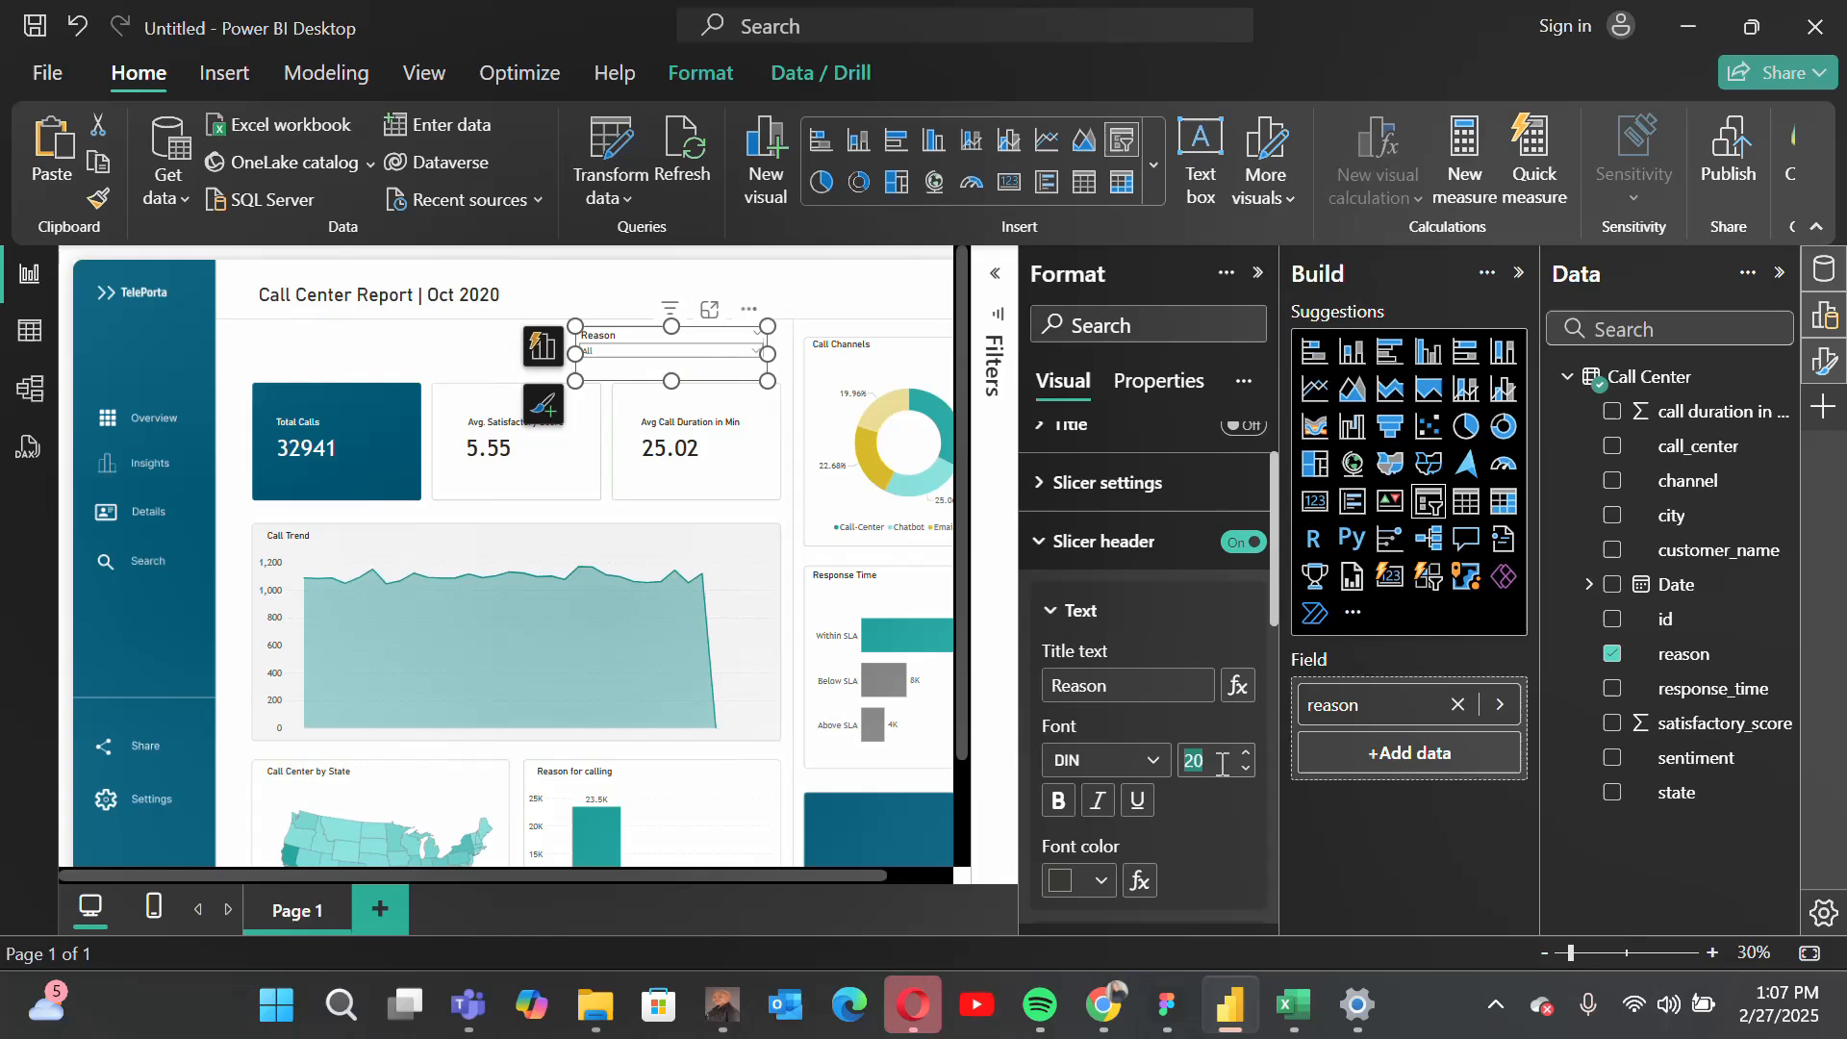
pyautogui.write('15')
pyautogui.click(1106, 540)
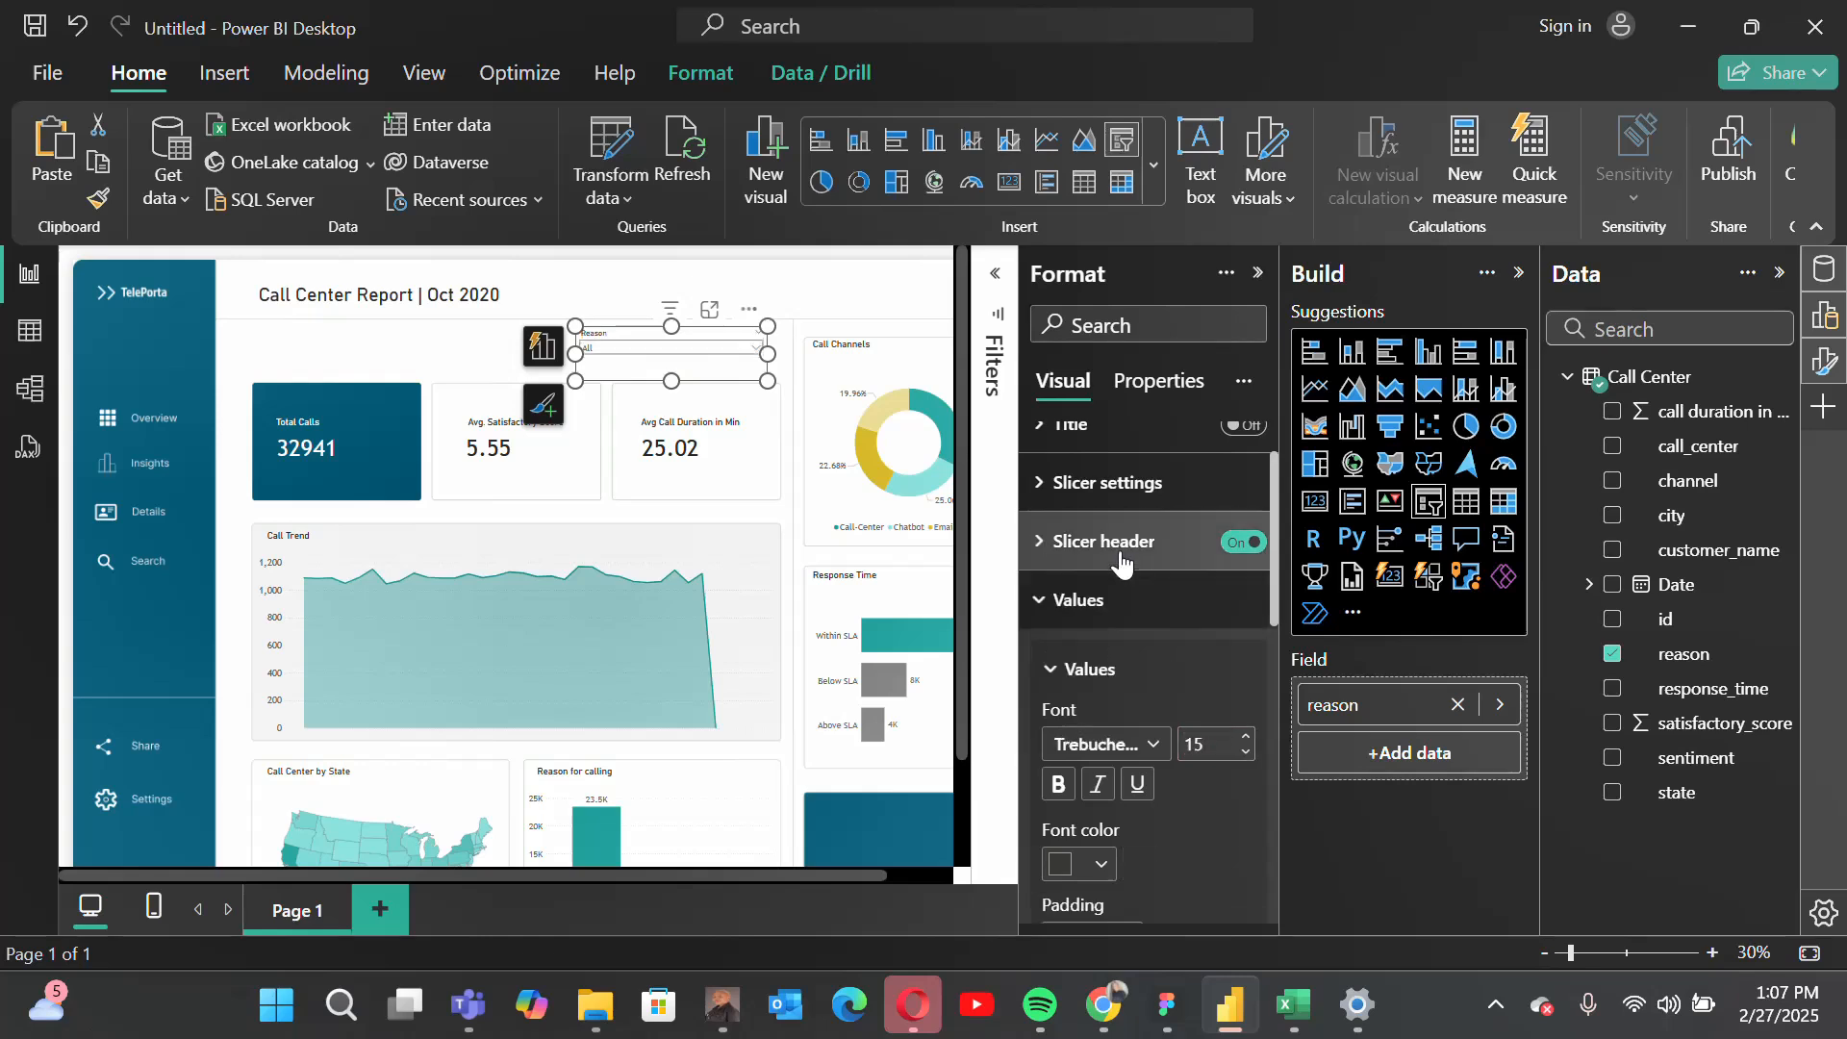
# Step: Increase the font size of the reason slicer's values to 20
pyautogui.click(1210, 749)
pyautogui.write('2')
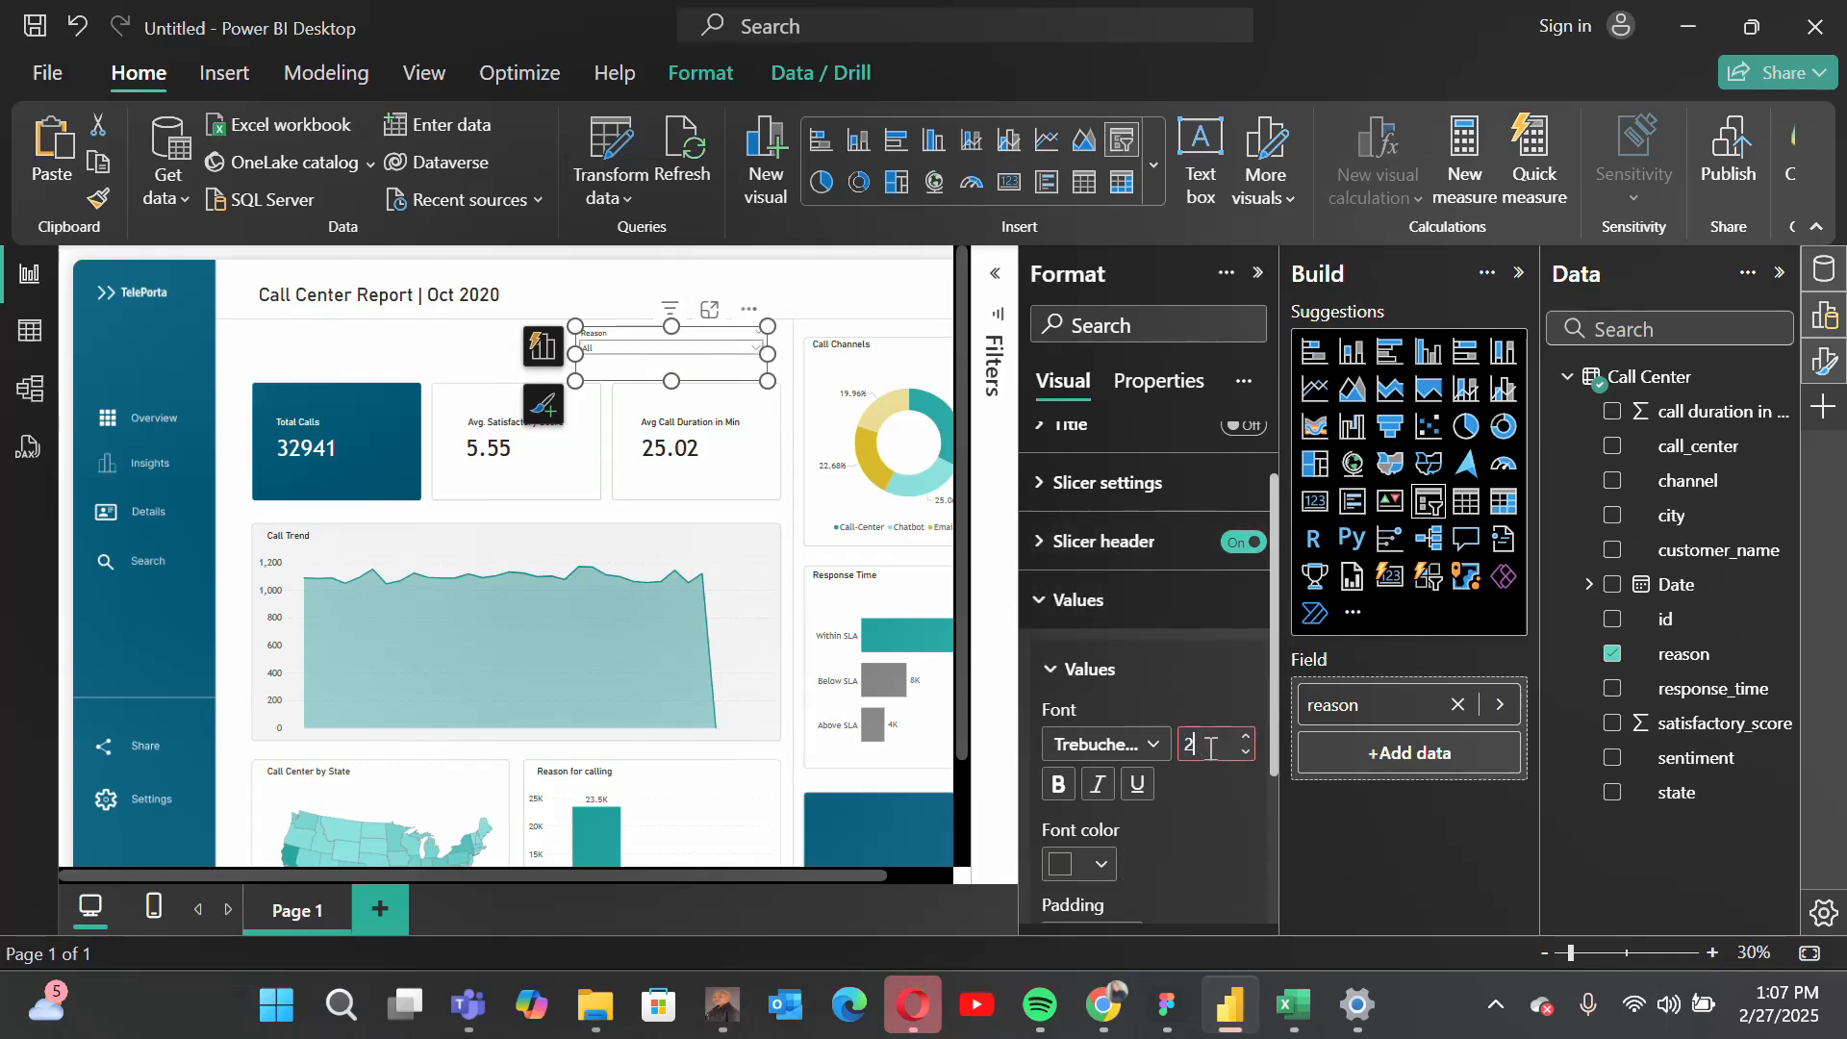
pyautogui.write('0')
pyautogui.press('Return')
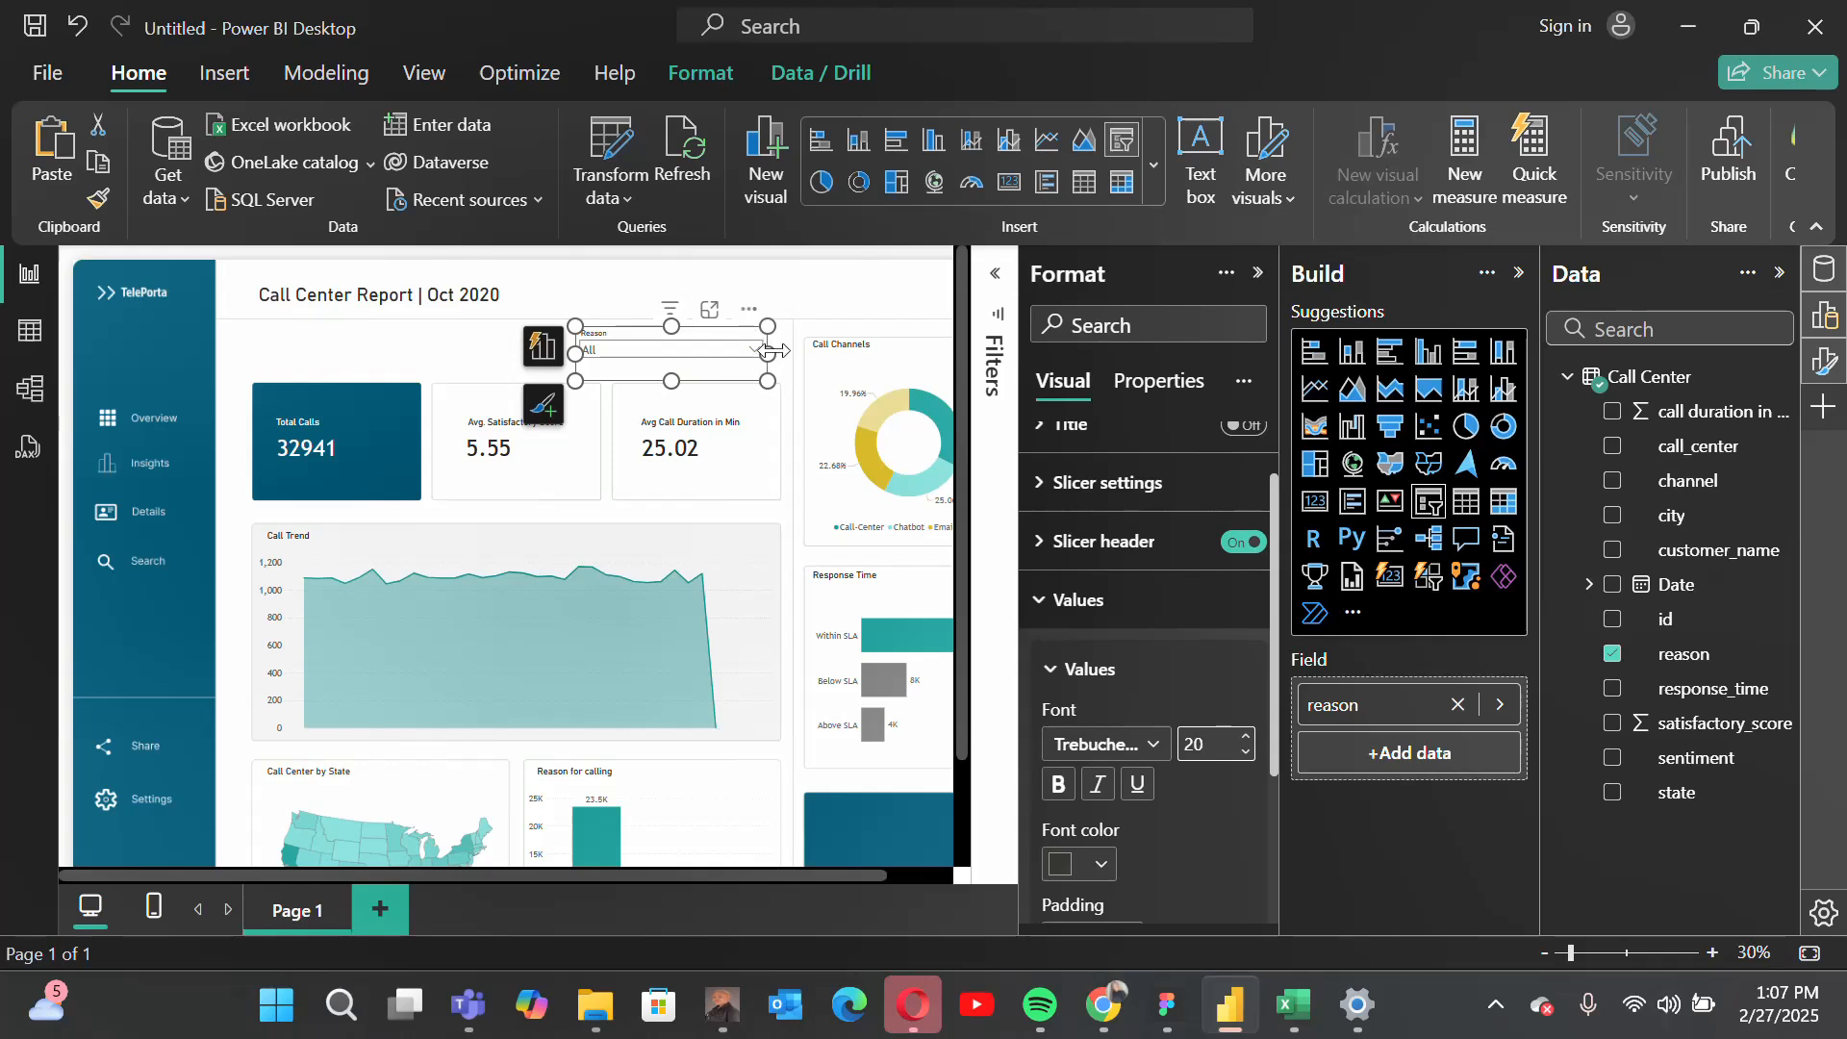
# Step: Shrink the reason slicer and align it above the Avg Call Duration in Min card
pyautogui.moveTo(774, 352); pyautogui.dragTo(640, 372)
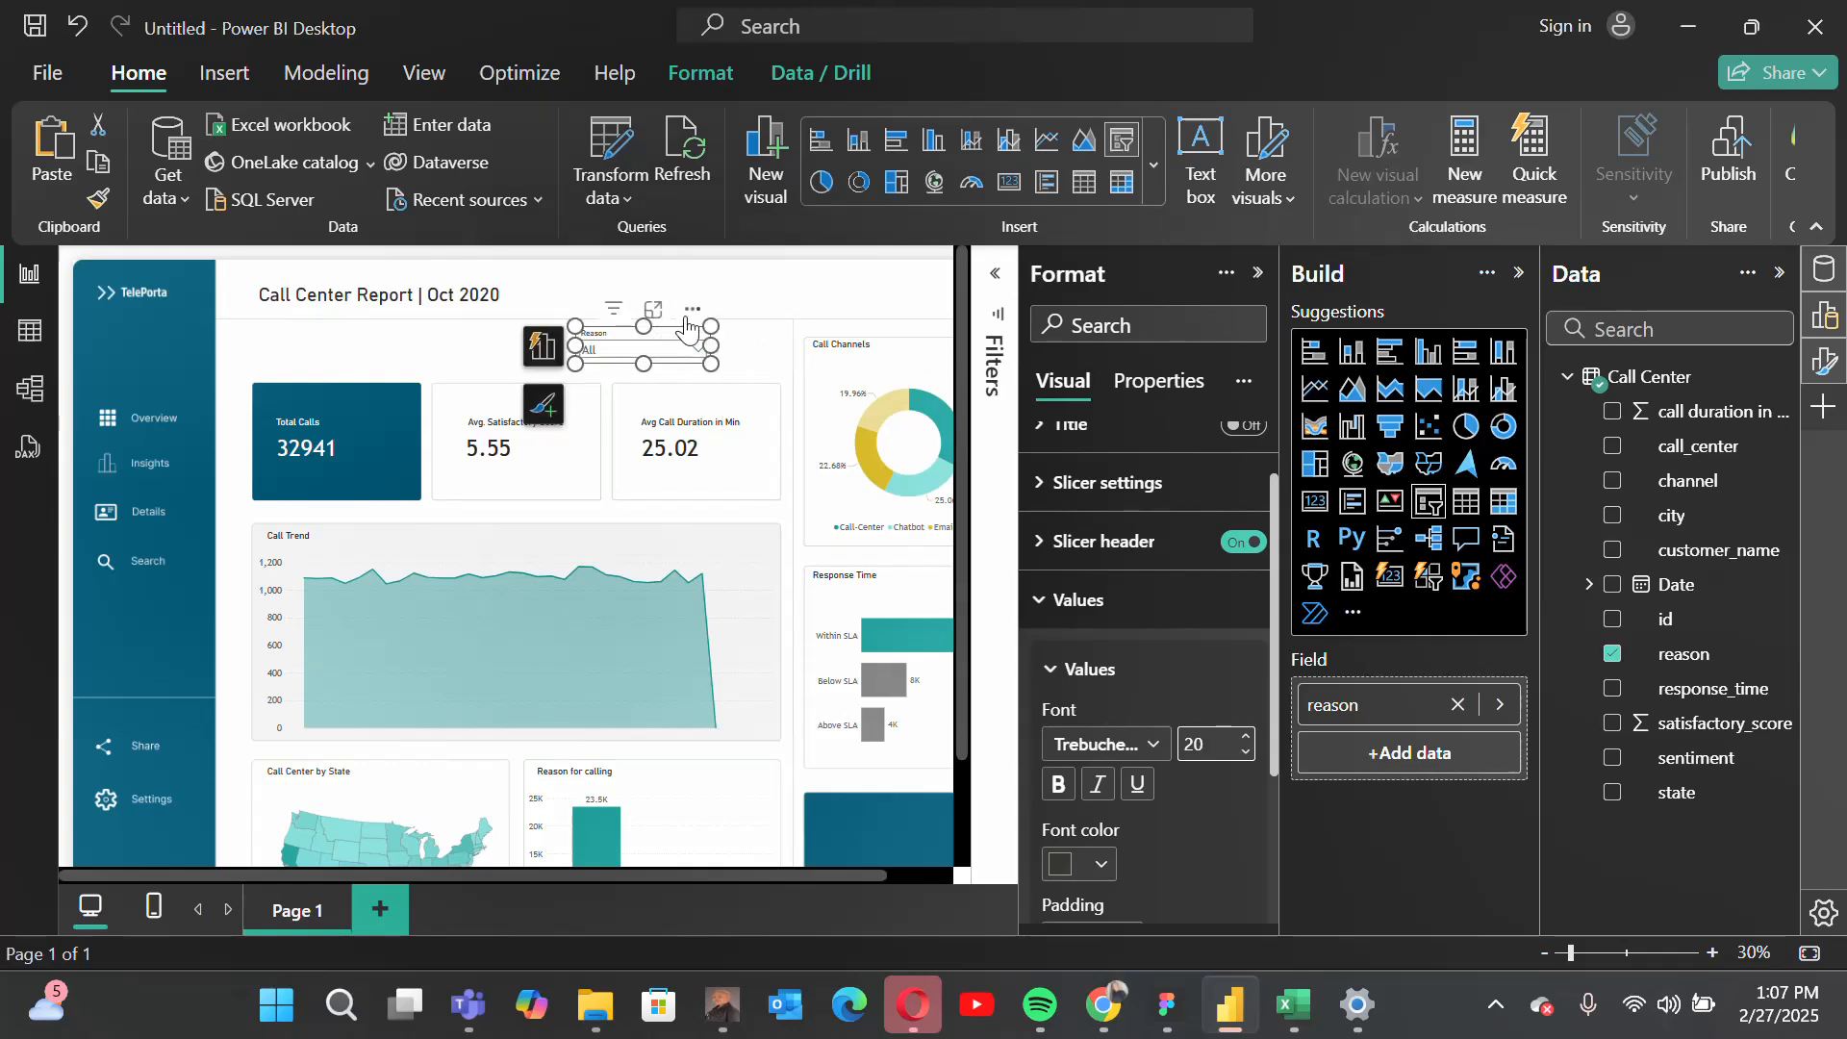
pyautogui.moveTo(697, 311); pyautogui.dragTo(761, 321)
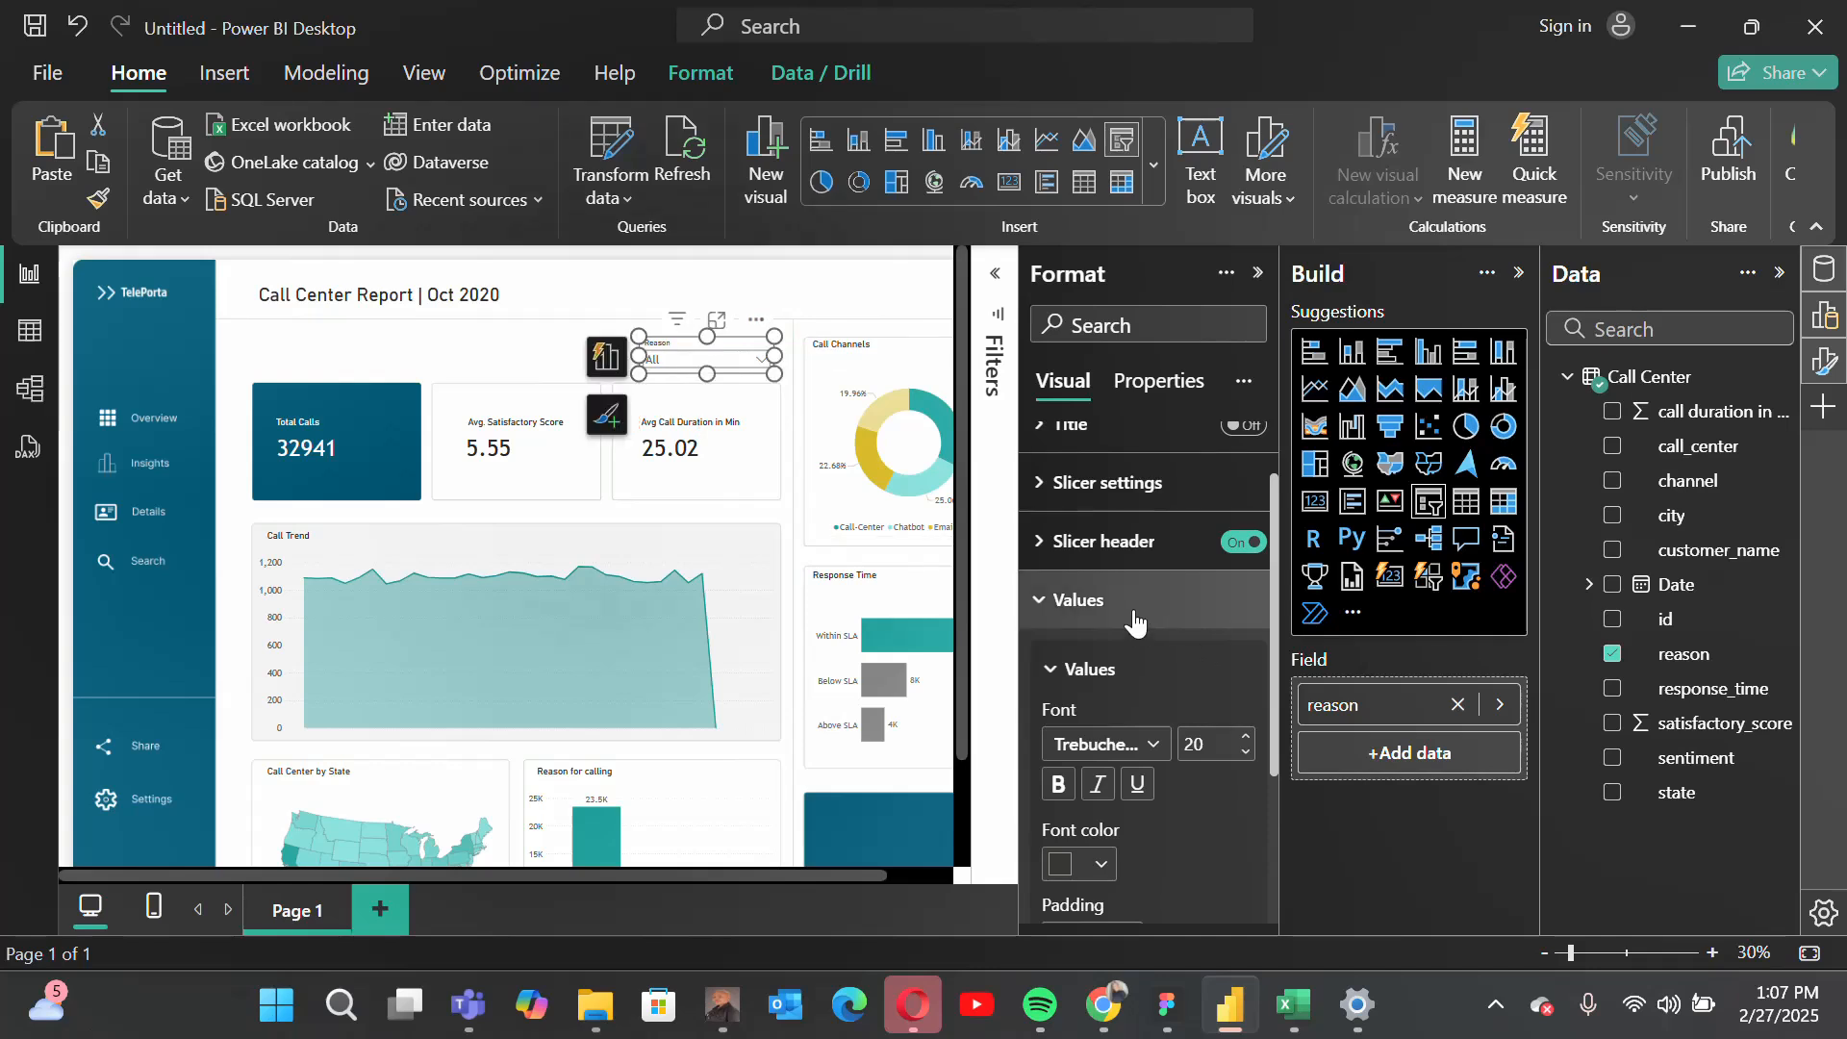
pyautogui.click(1202, 600)
pyautogui.click(1111, 570)
pyautogui.scroll(-1, 1151, 754)
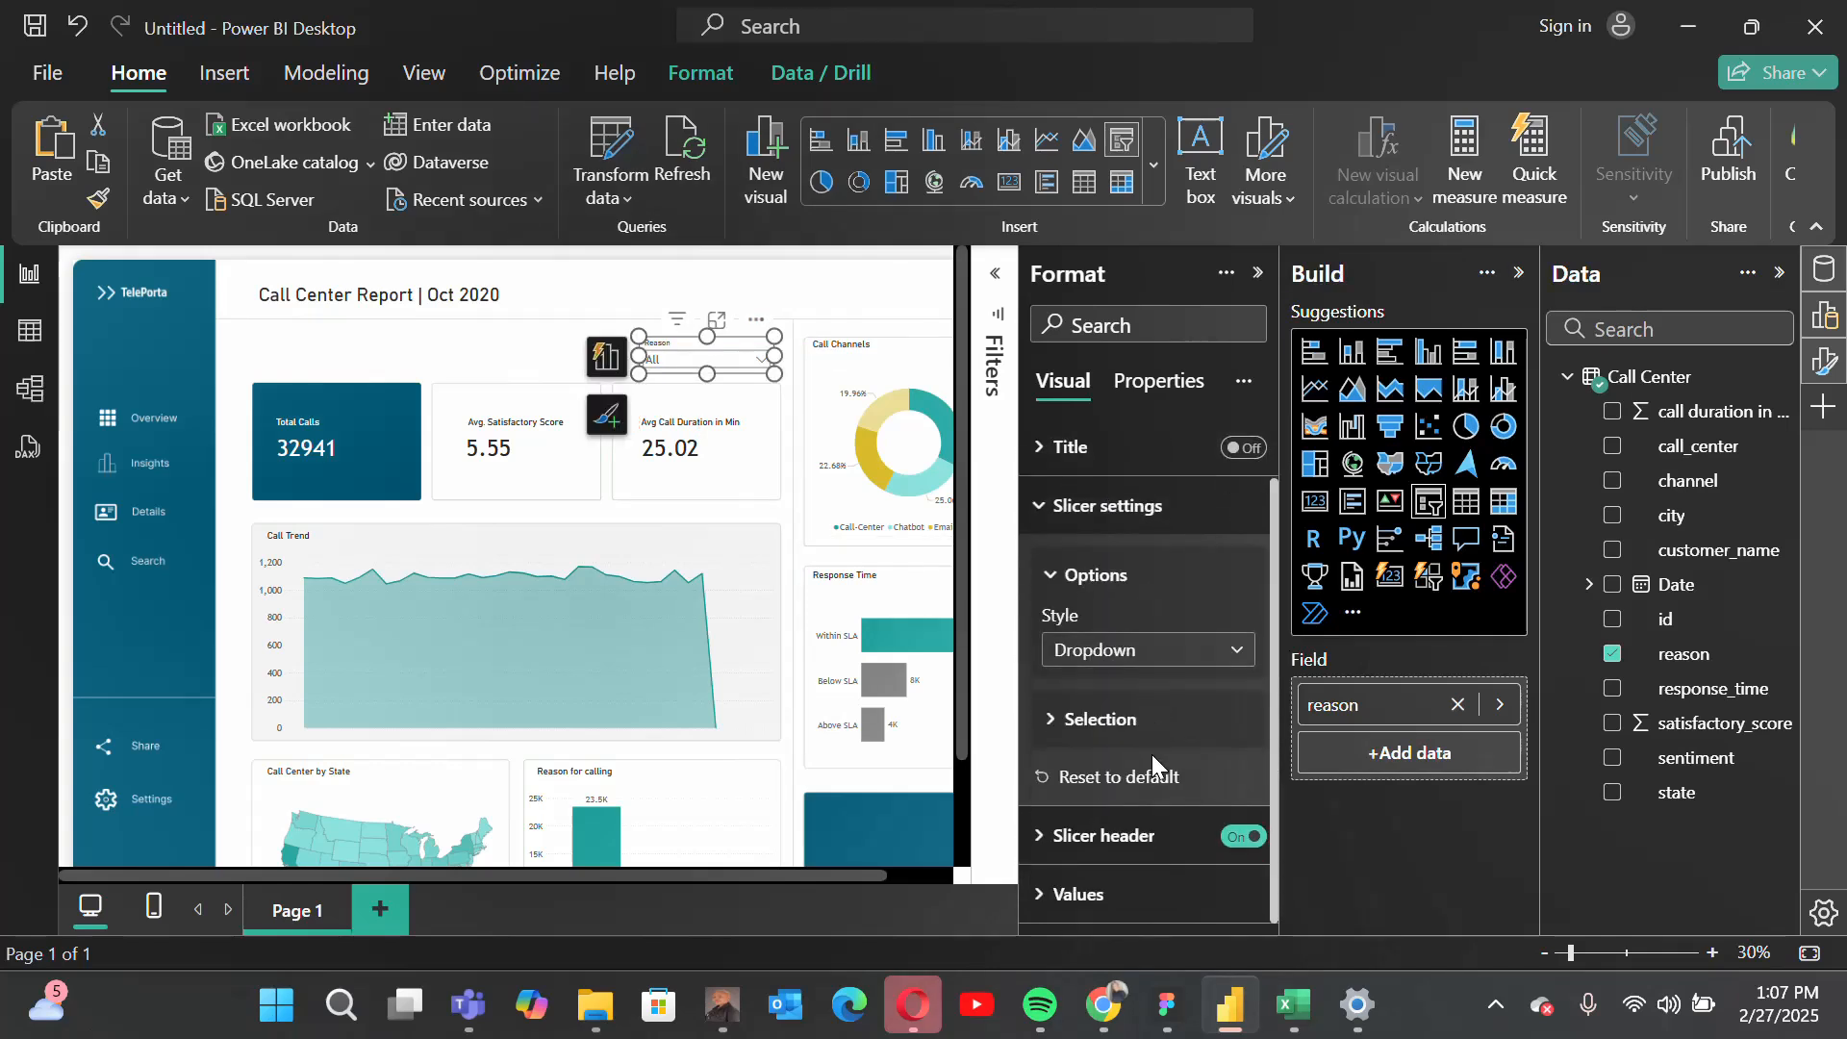
pyautogui.scroll(1, 1152, 755)
pyautogui.click(1087, 574)
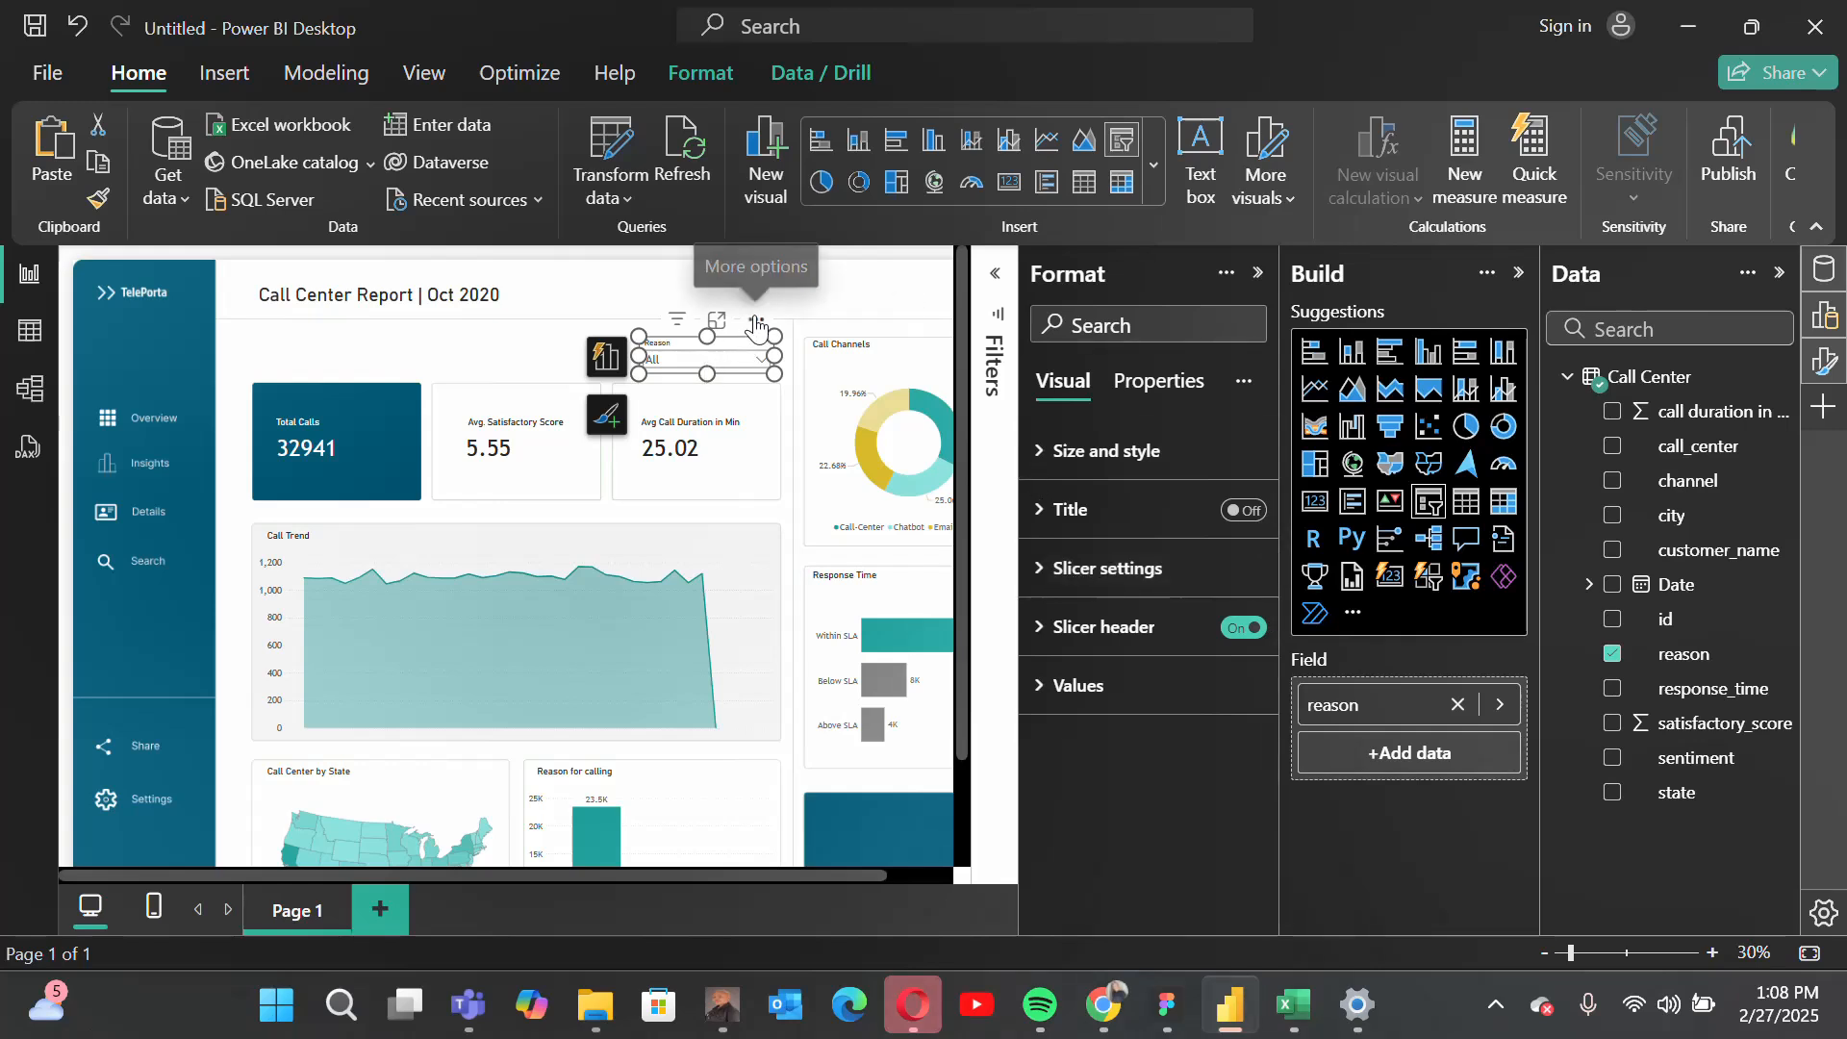
# Step: Duplicate the reason slicer and place the copy directly to the left of the original
pyautogui.click(98, 157)
pyautogui.click(58, 156)
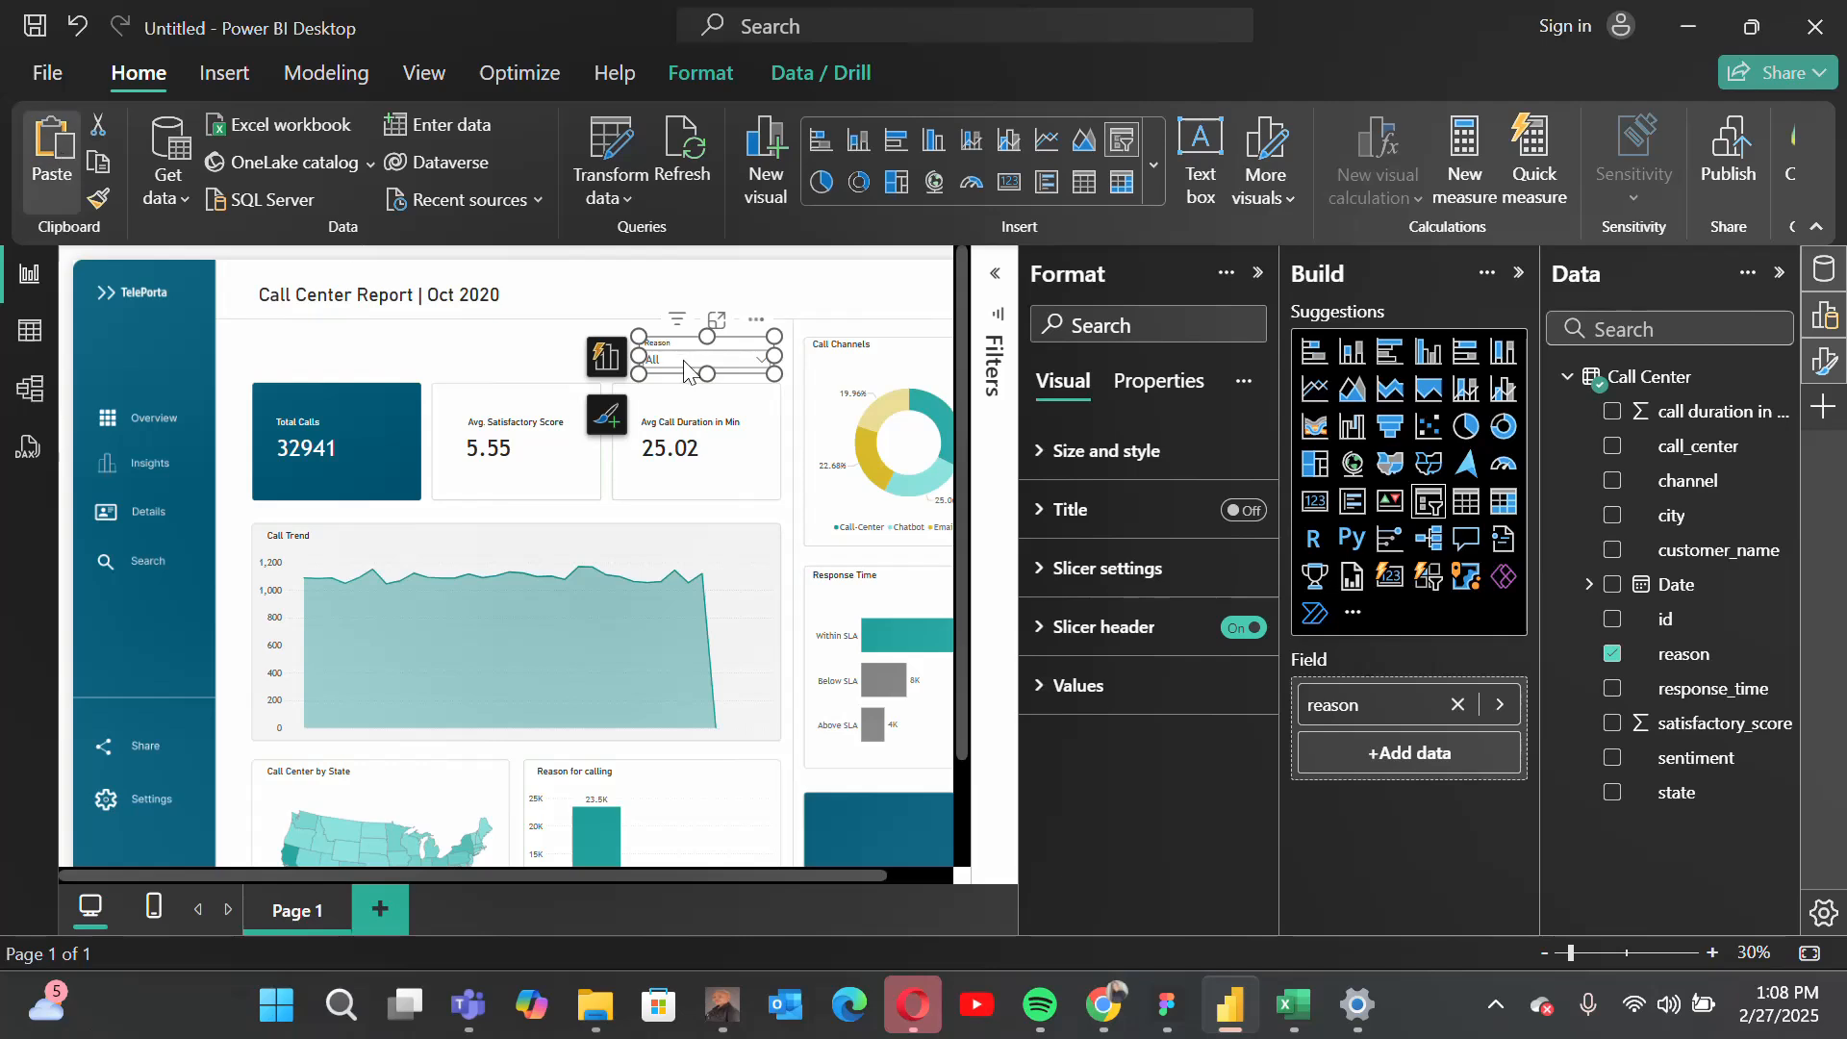
pyautogui.moveTo(686, 371); pyautogui.dragTo(616, 330)
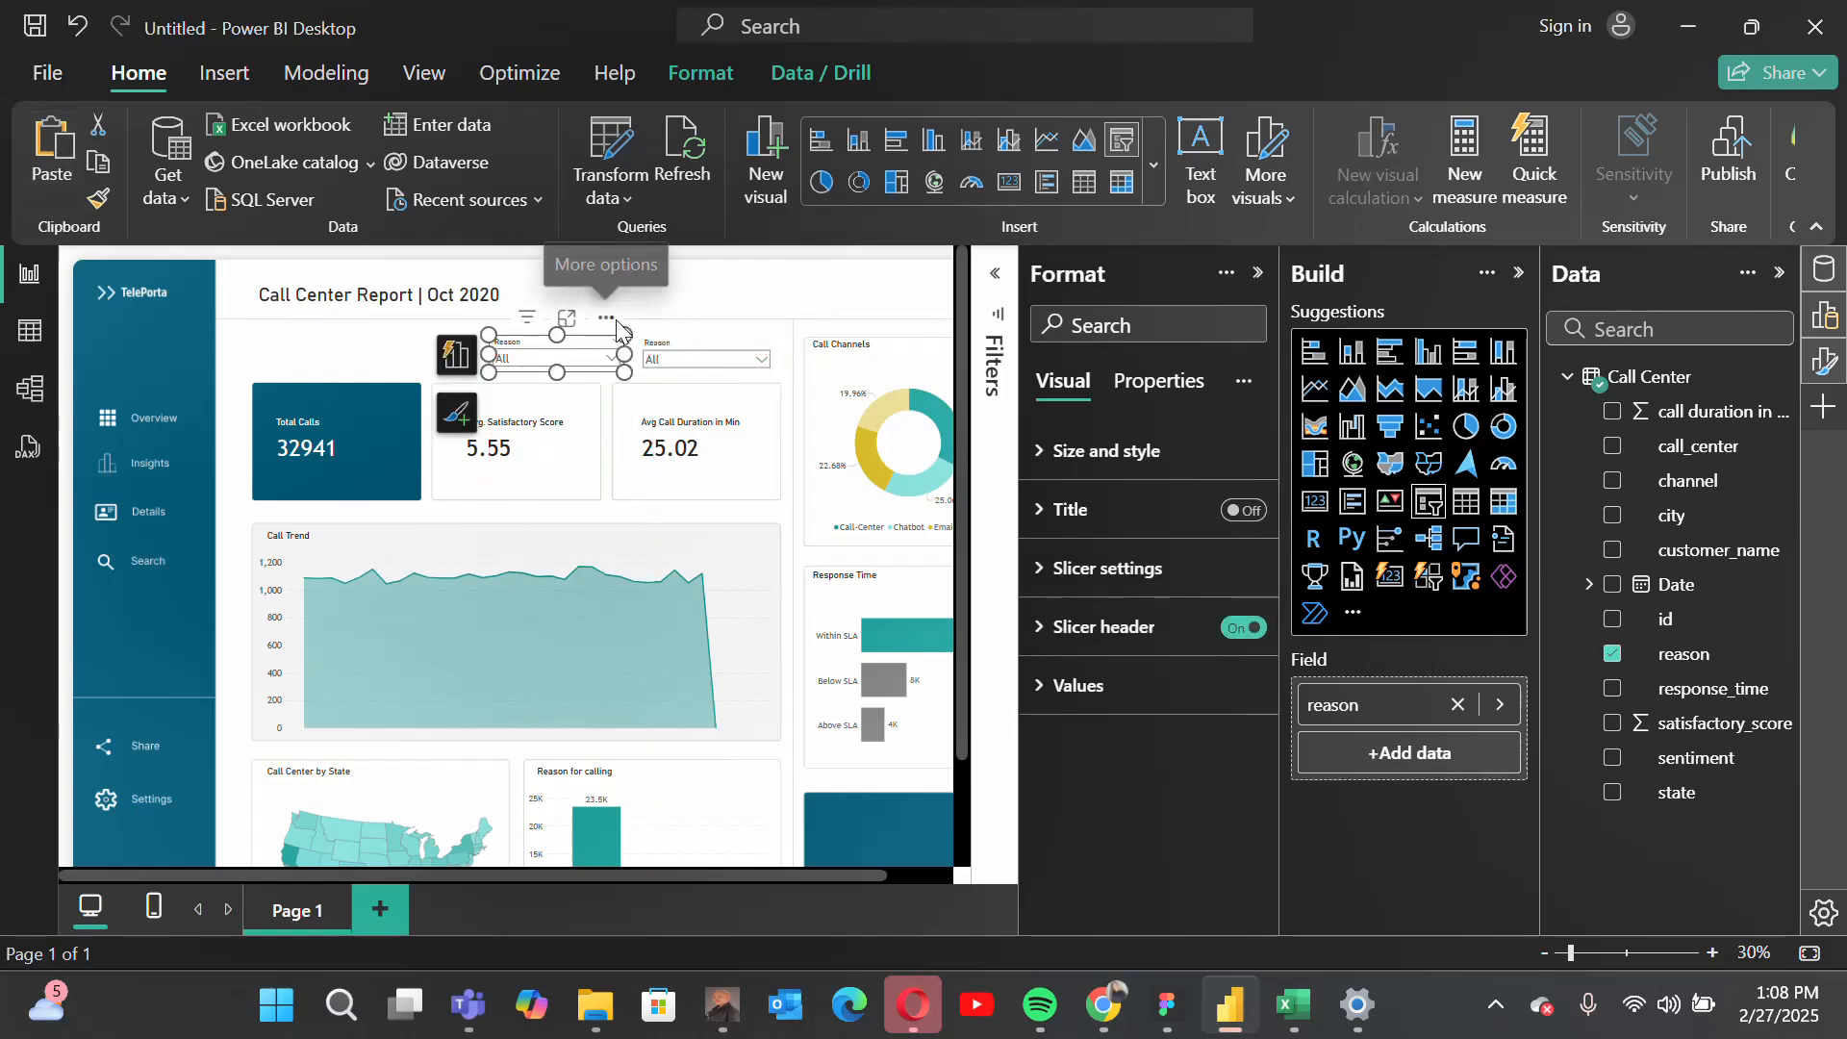
# Step: Replace the copied slicer's reason field with state and set its header title text to "State"
pyautogui.click(1458, 705)
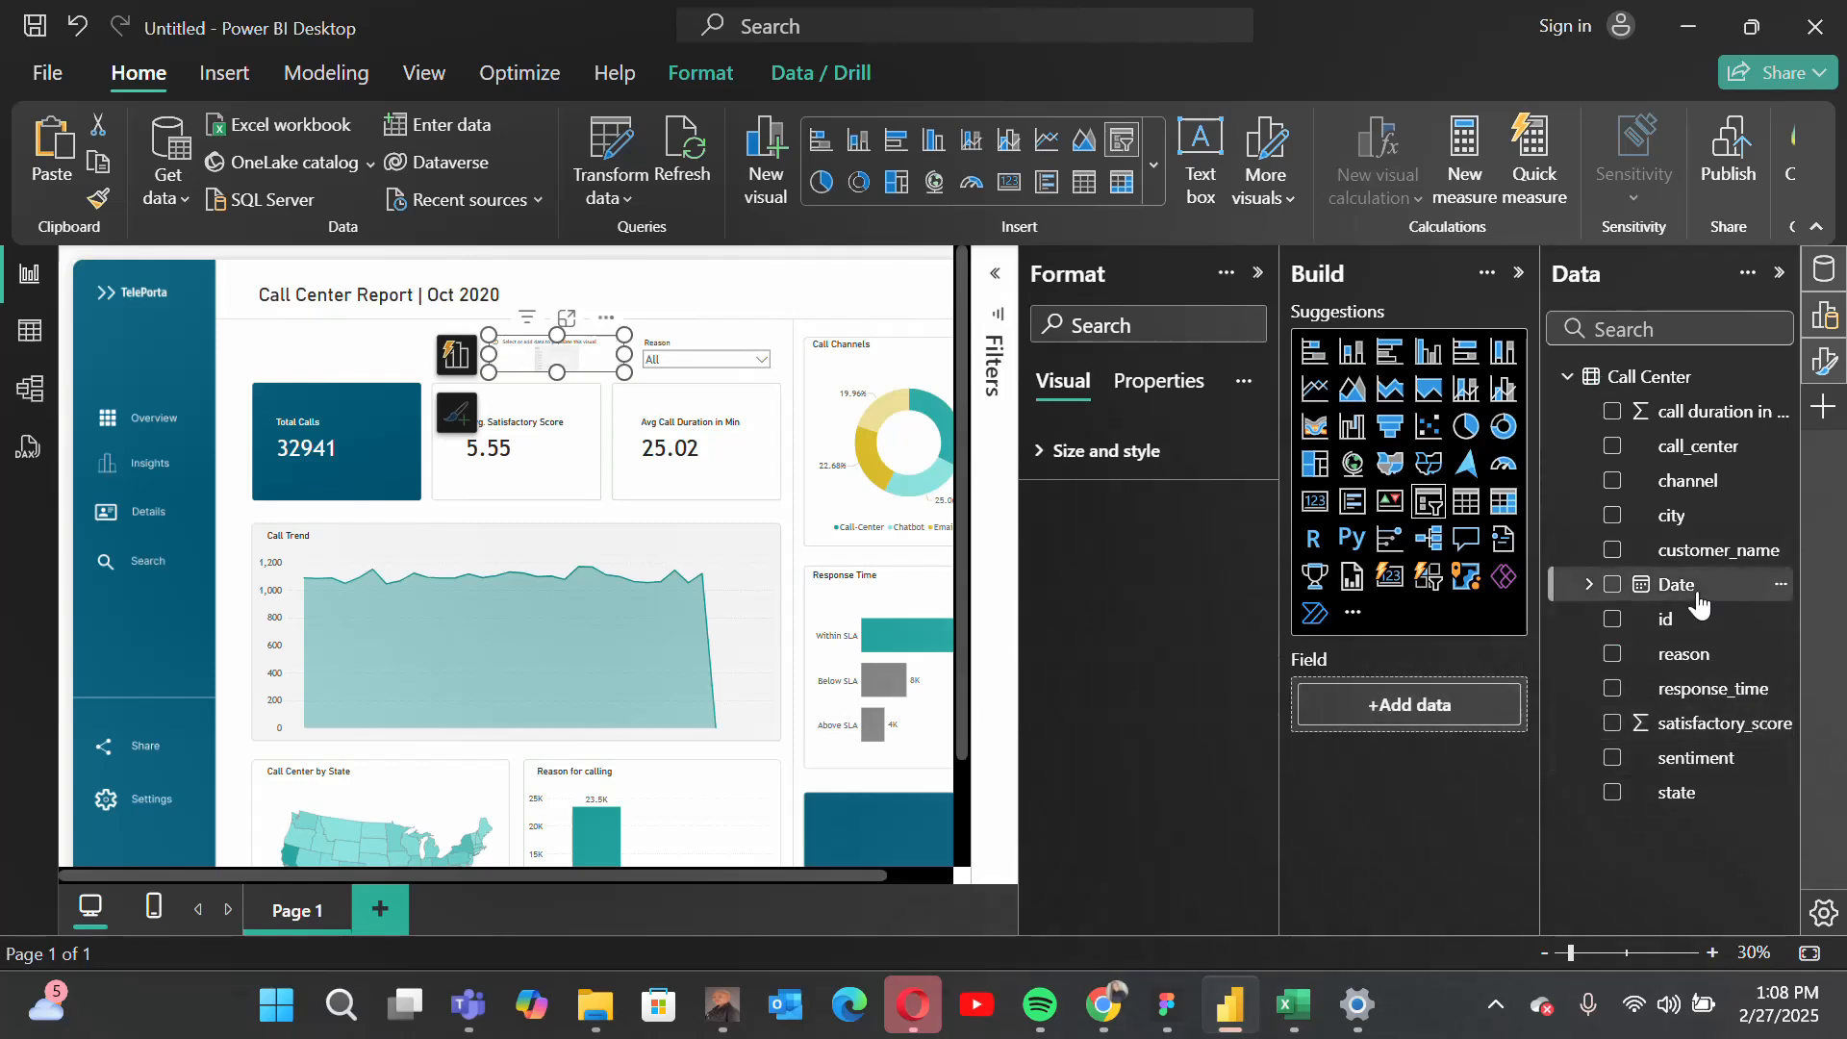
pyautogui.moveTo(1679, 791); pyautogui.dragTo(1439, 710)
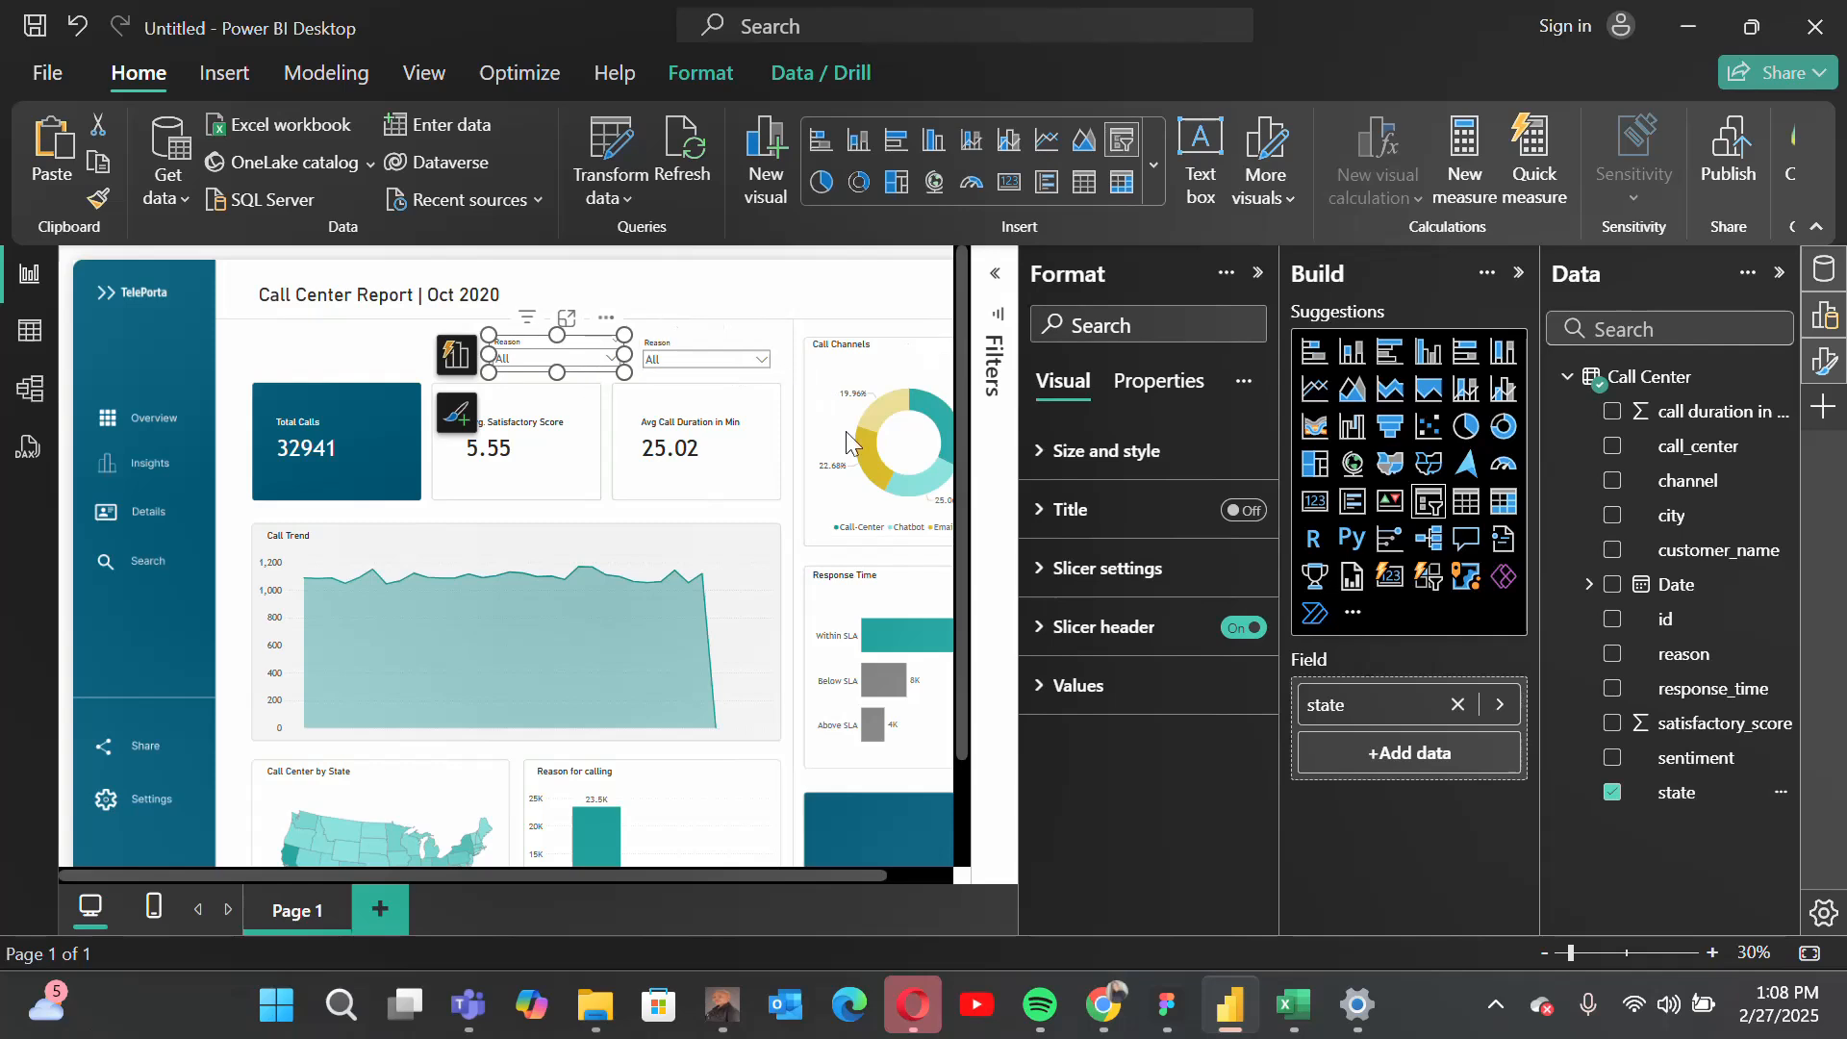
pyautogui.click(1043, 574)
pyautogui.click(1121, 569)
pyautogui.click(1068, 630)
pyautogui.moveTo(1162, 769); pyautogui.dragTo(977, 789)
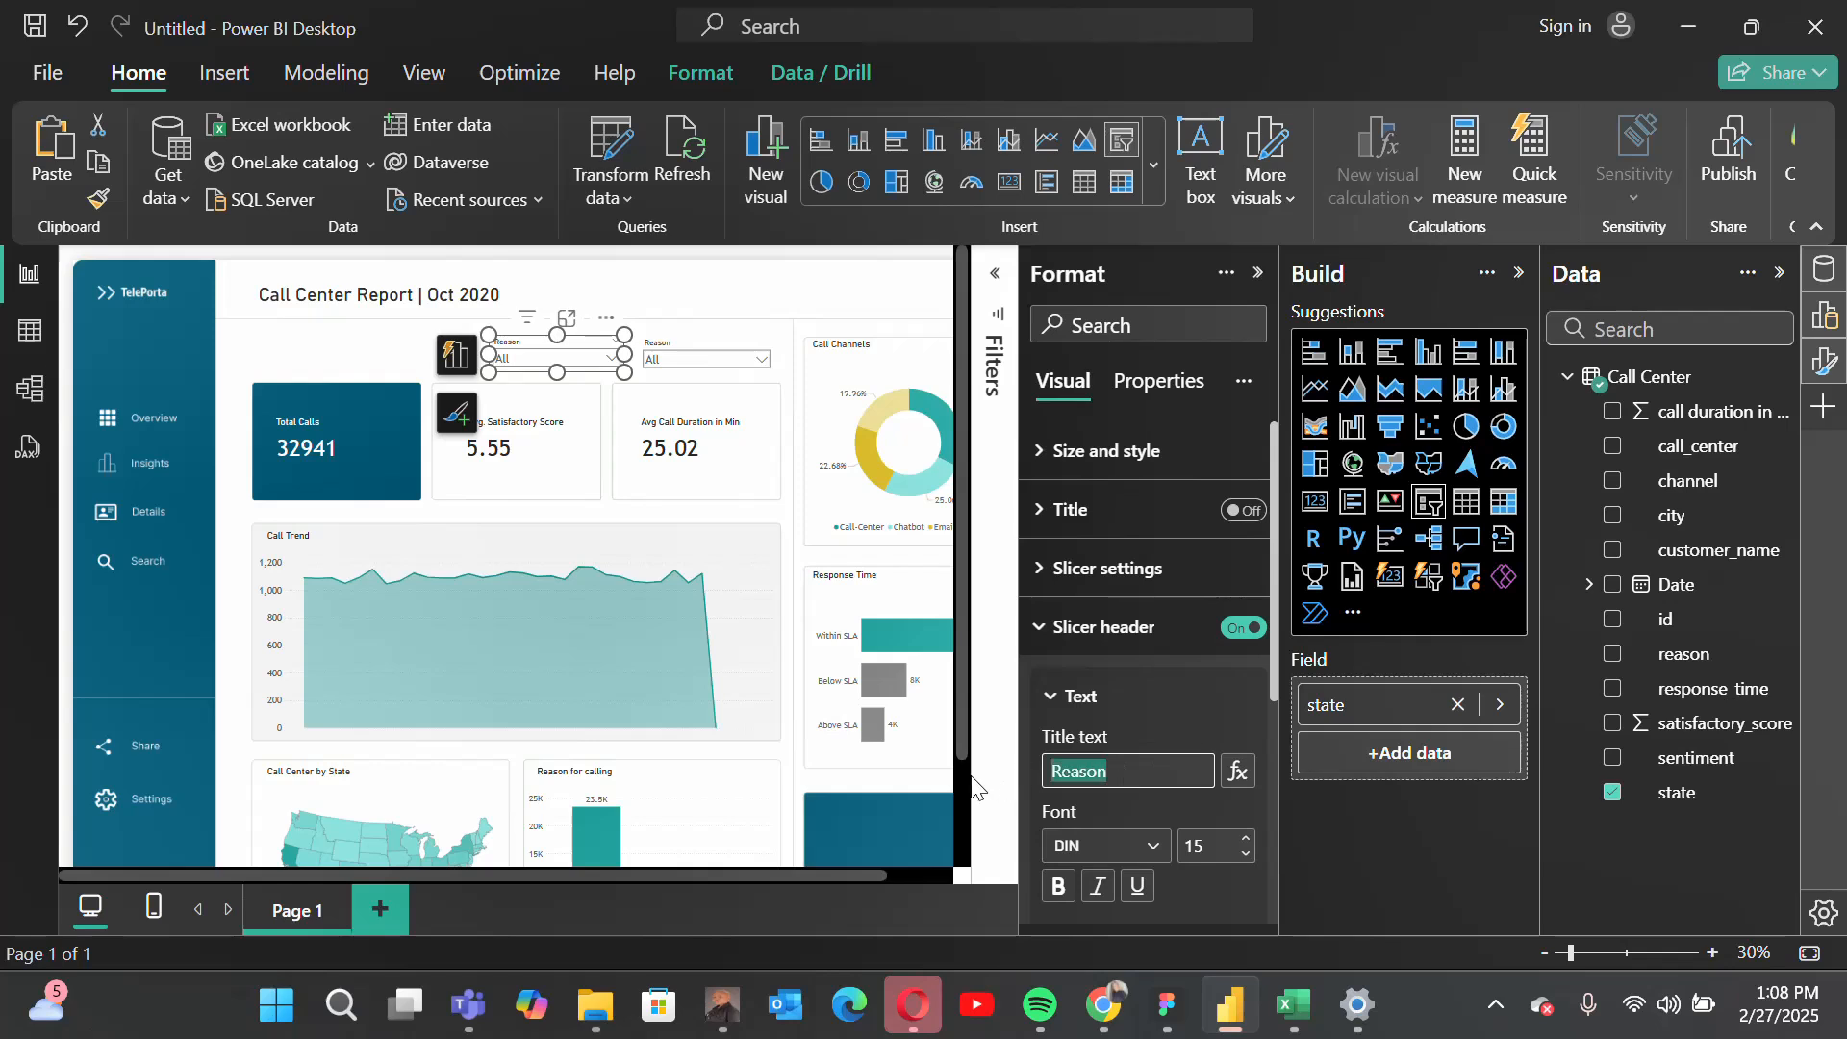
pyautogui.write('Sa')
pyautogui.press('BackSpace')
pyautogui.write('tate')
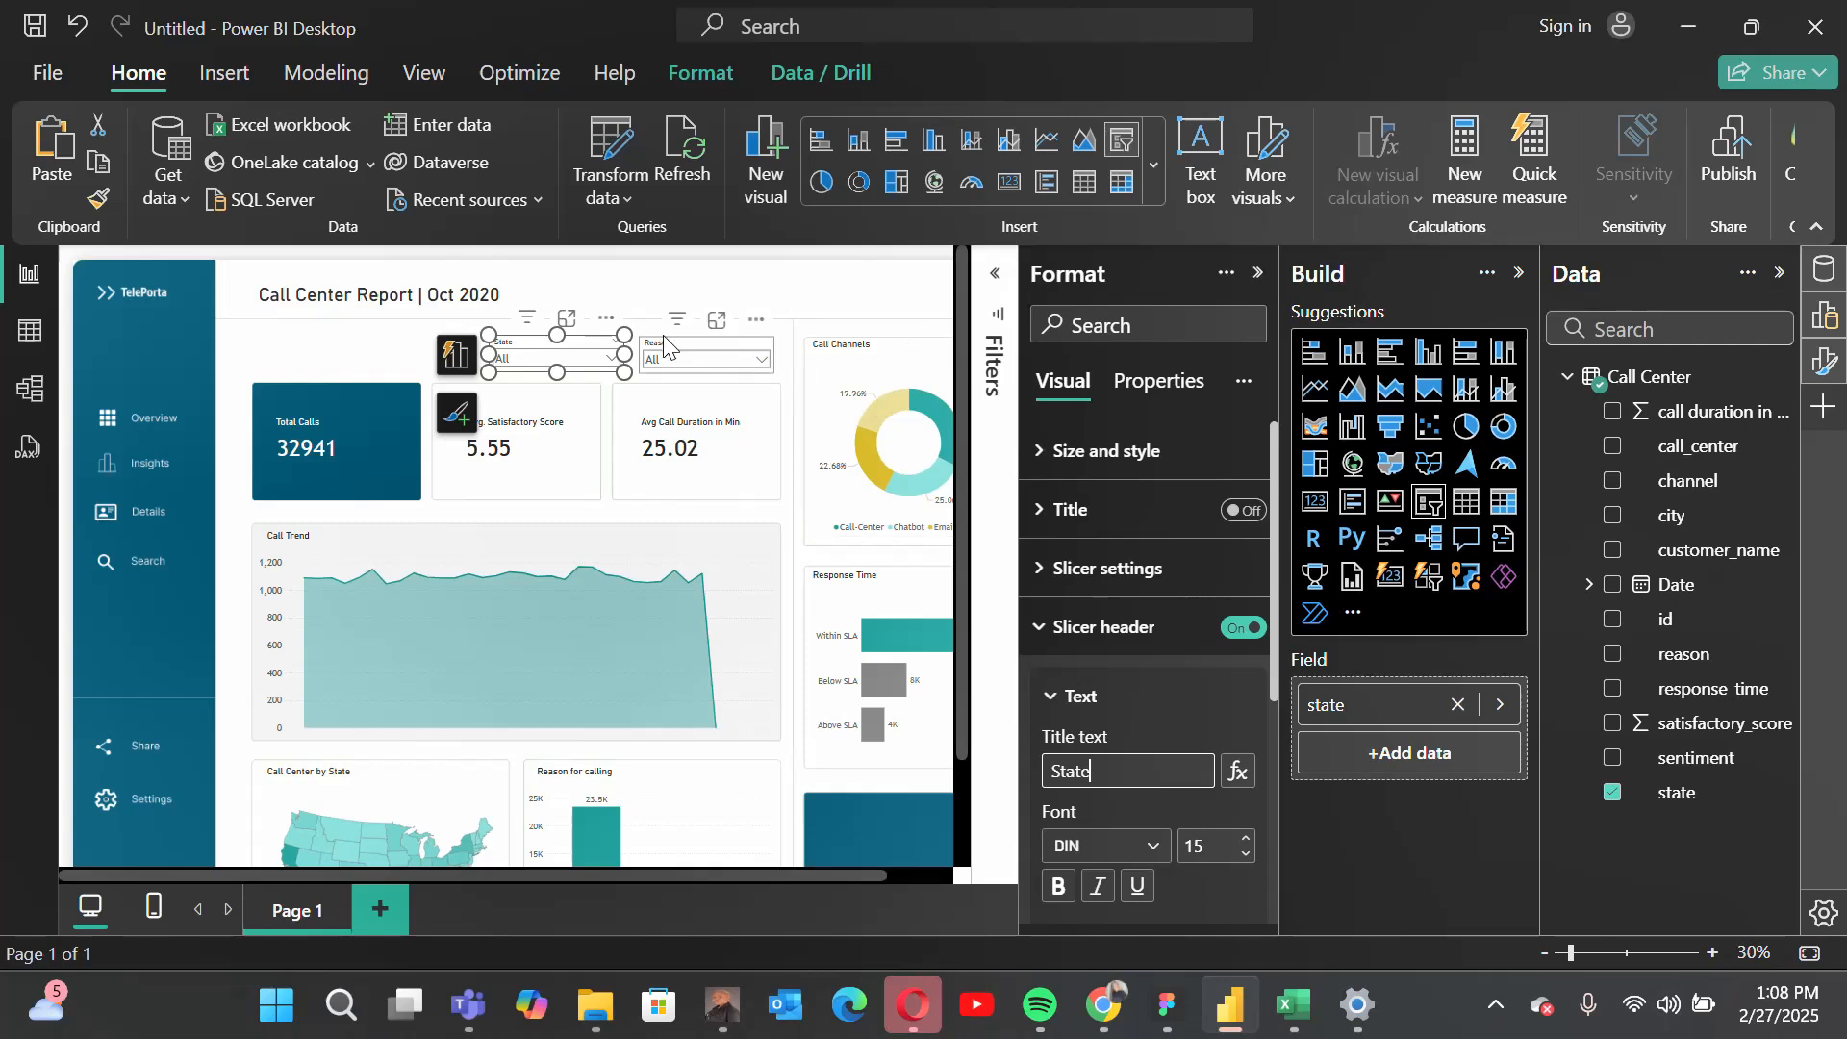
# Step: Deselect the state slicer and zoom the page out to 20% to review the whole dashboard
pyautogui.click(1257, 273)
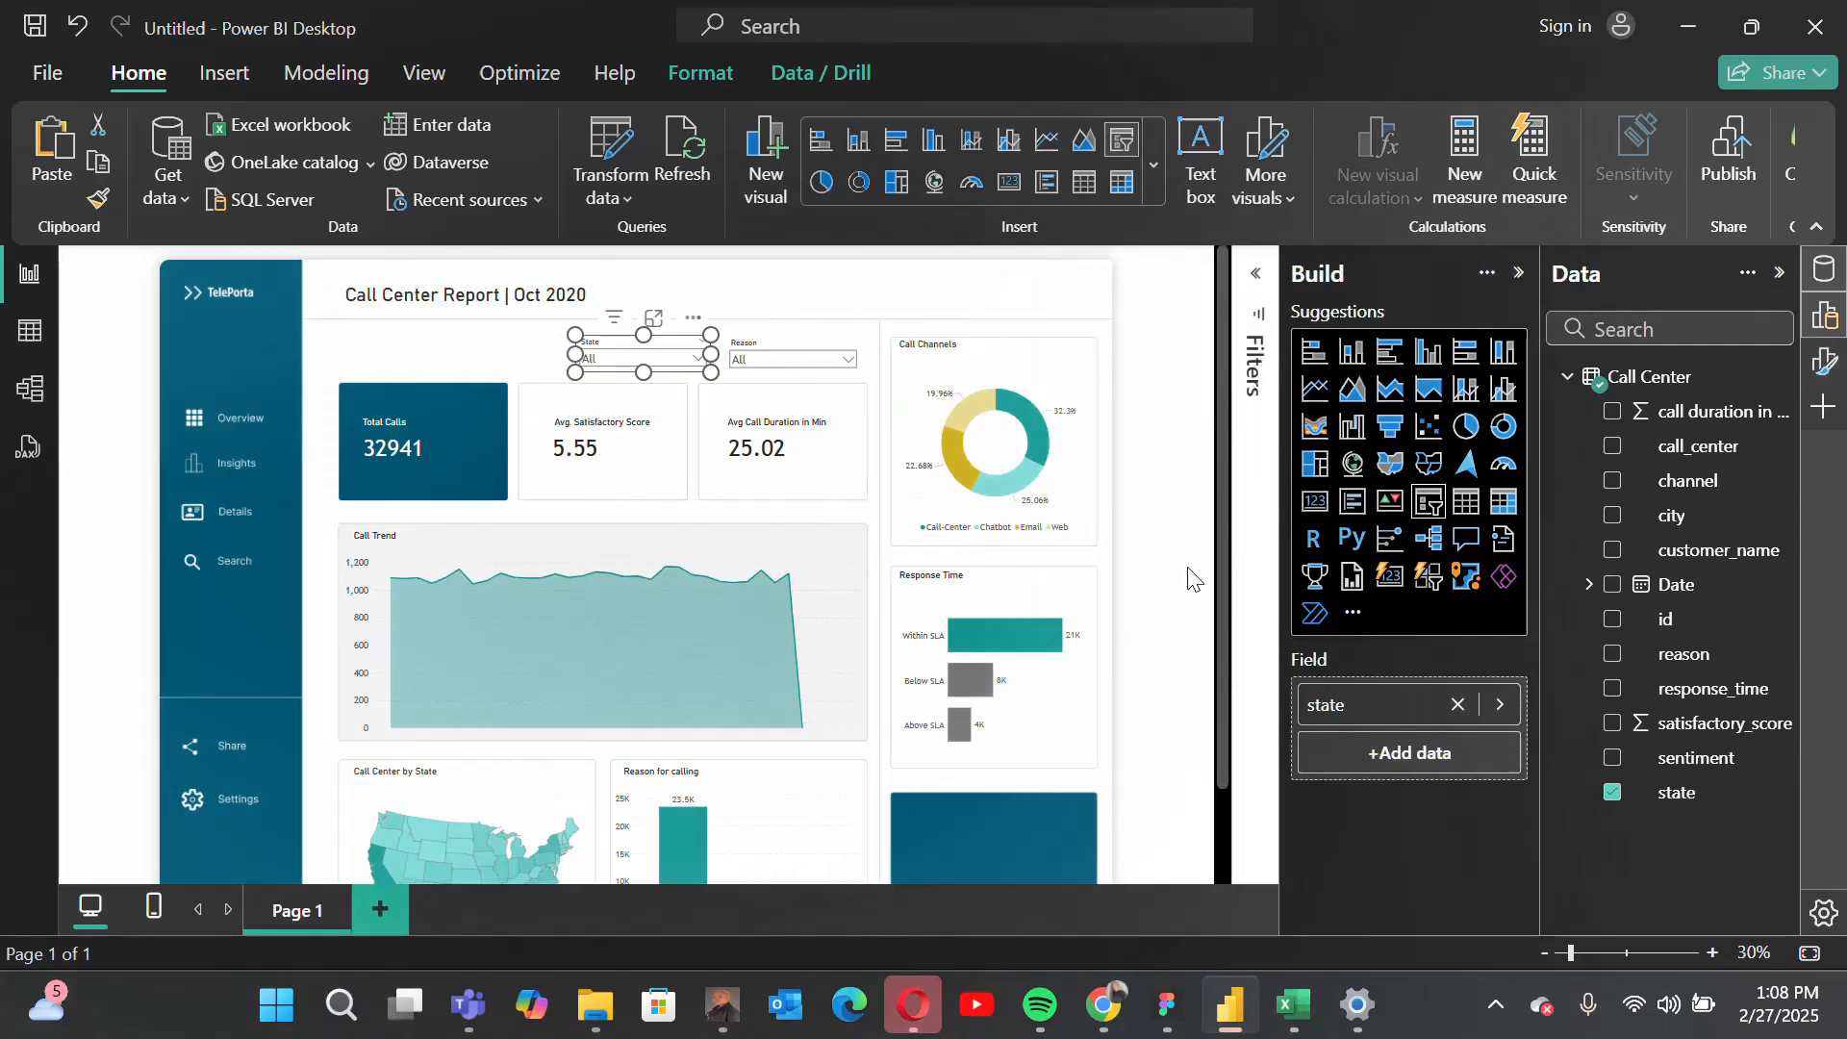
pyautogui.click(1184, 639)
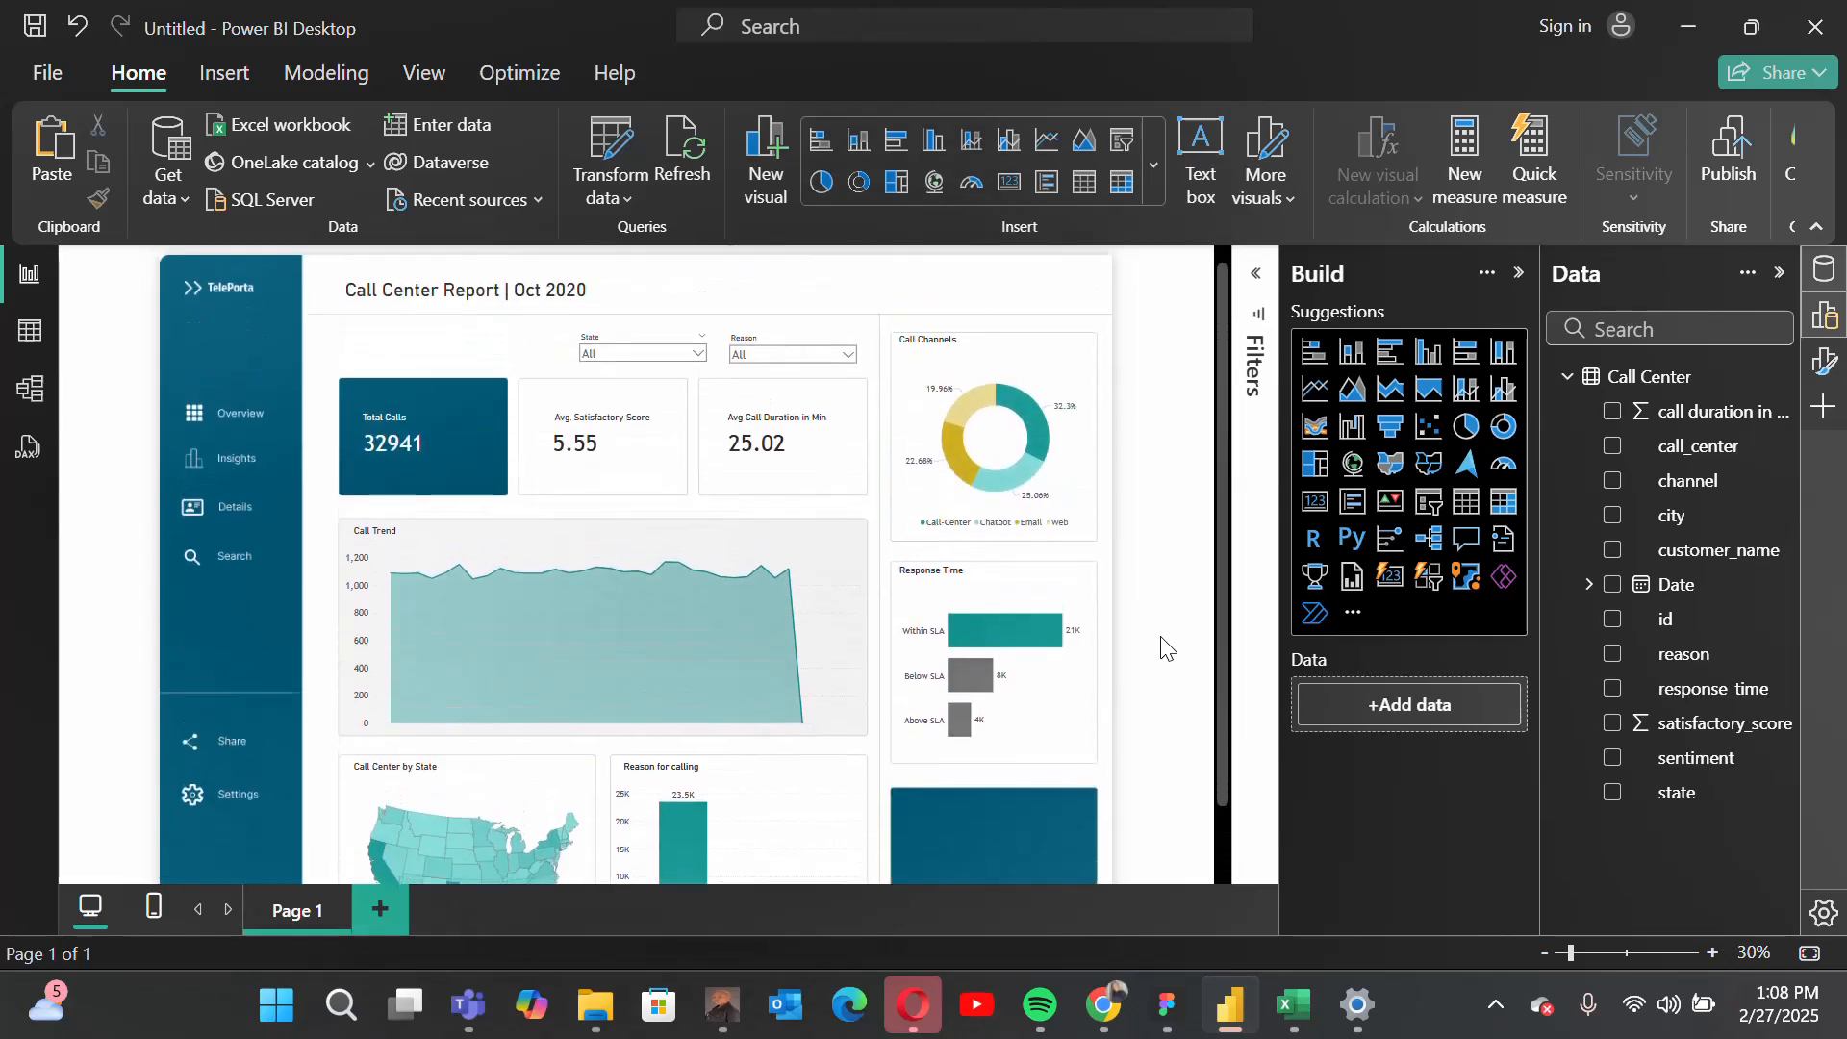
pyautogui.click(1543, 953)
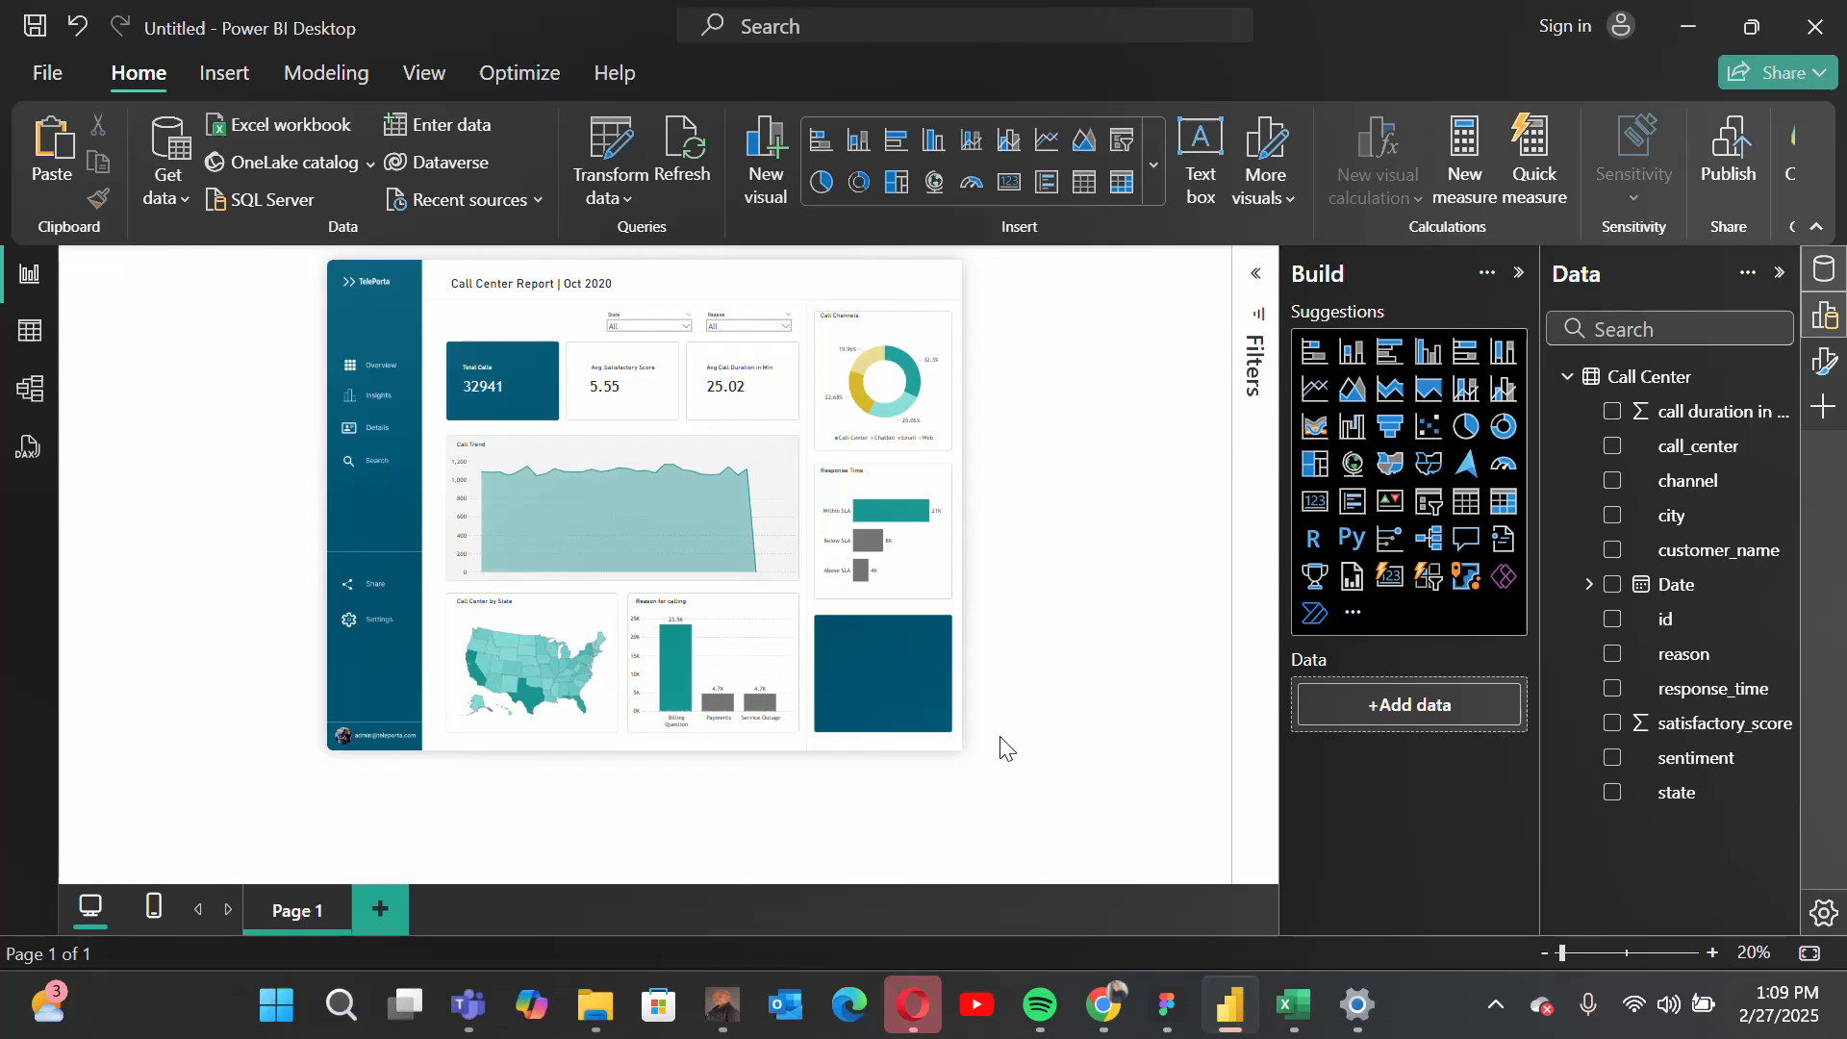
pyautogui.click(1496, 1007)
pyautogui.click(1503, 914)
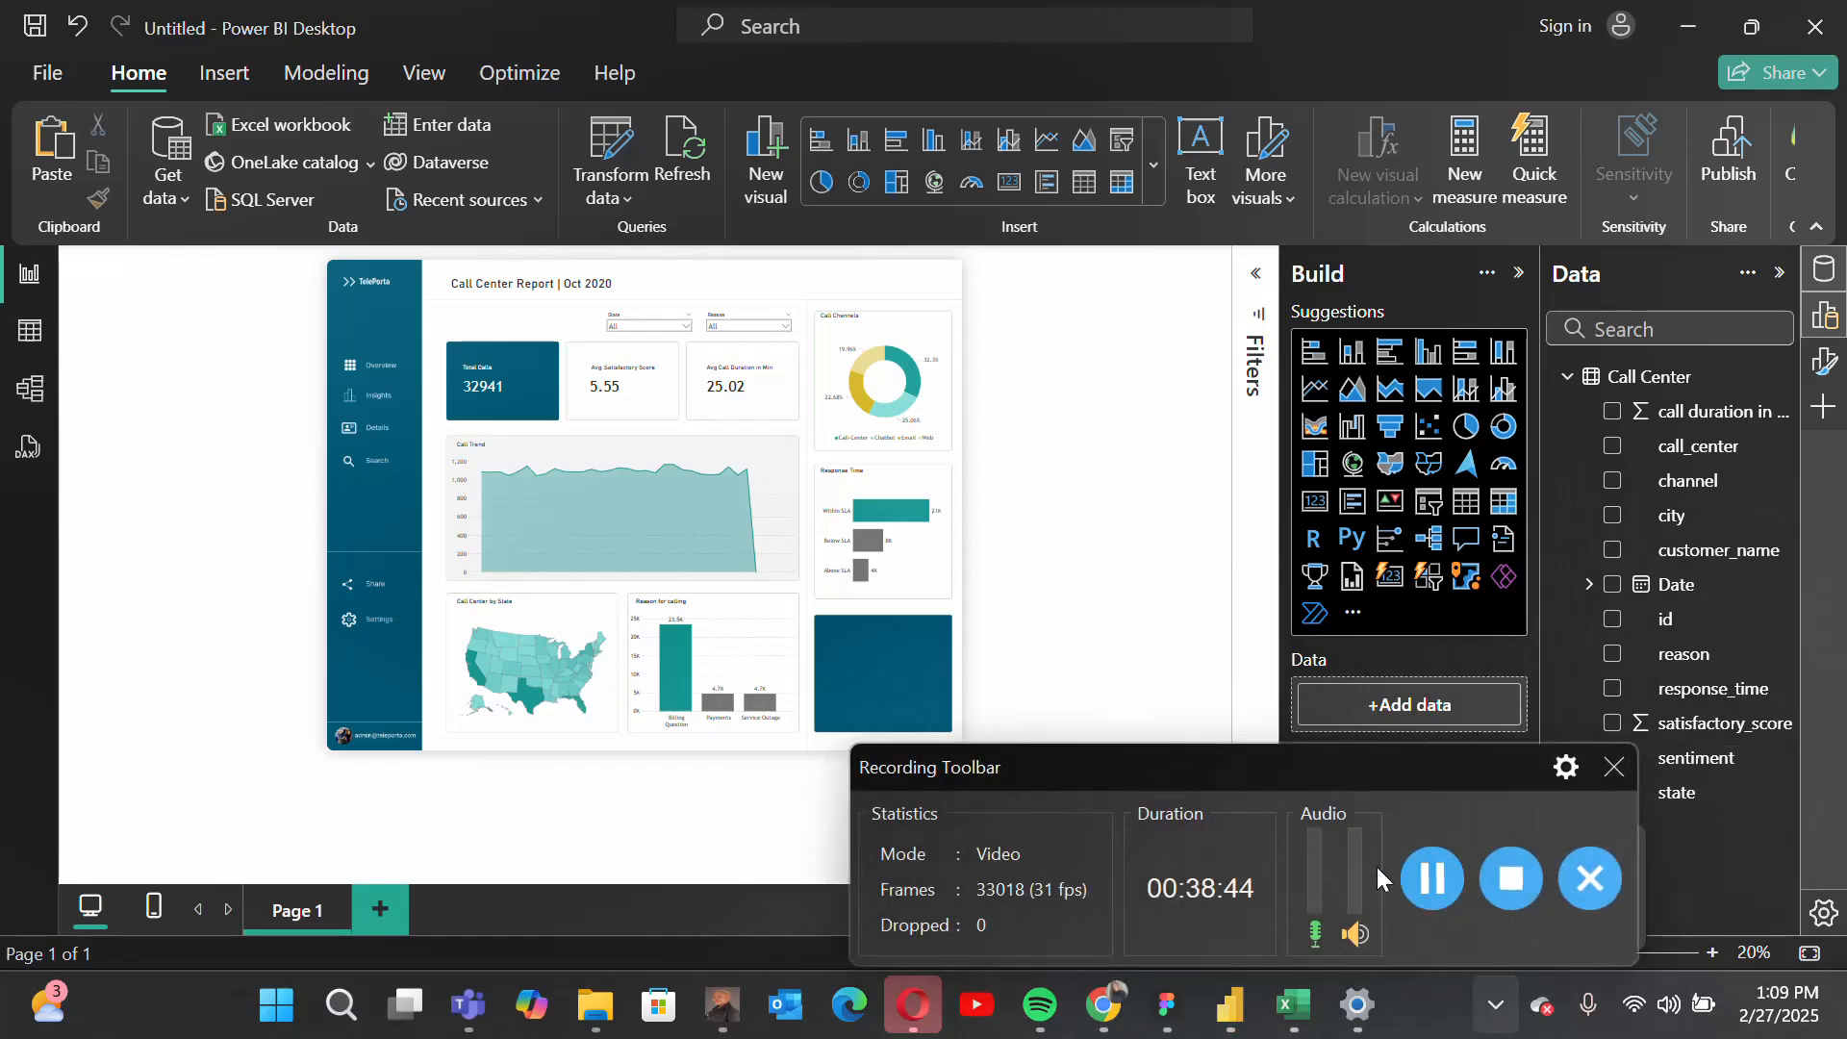